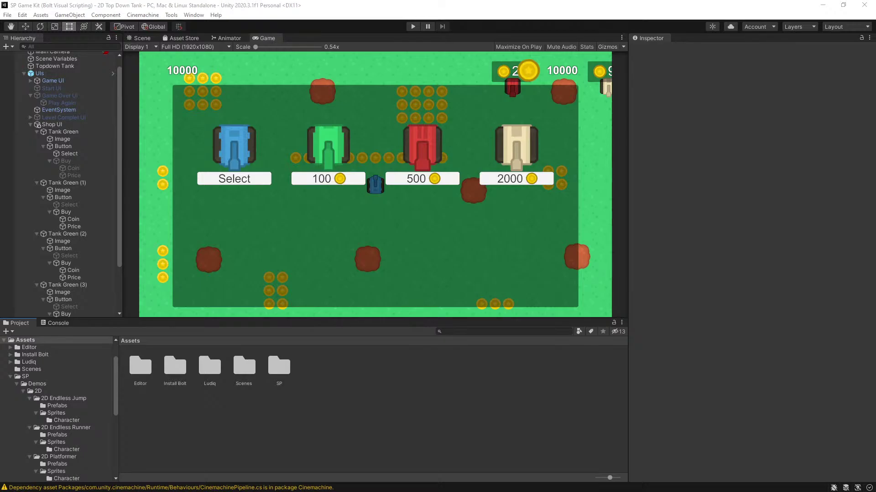
Step: Switch to the Kenney assets page in the browser, view the RPG Urban Pack's sample image and return to the RPG asset list
key("alt+Tab")
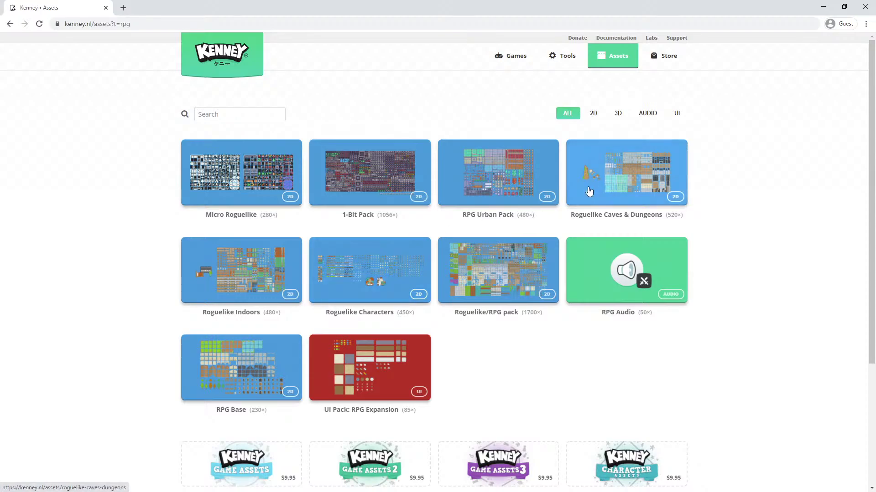
left_click(478, 170)
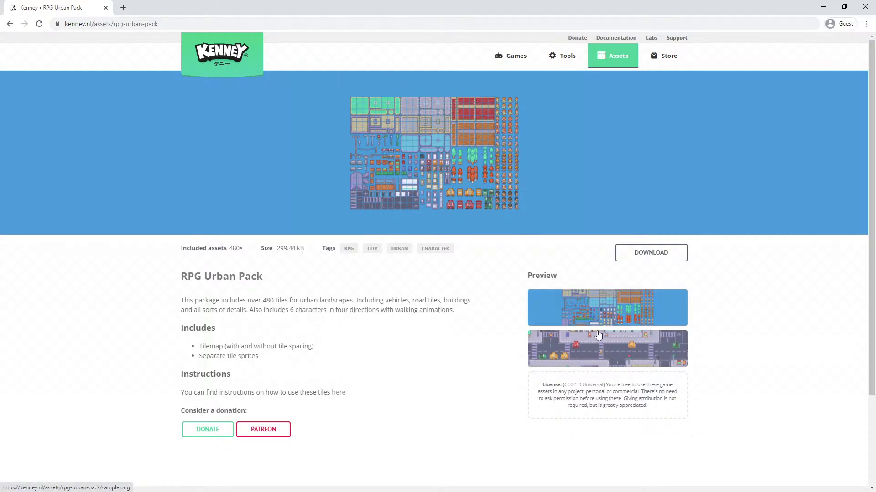
left_click(607, 349)
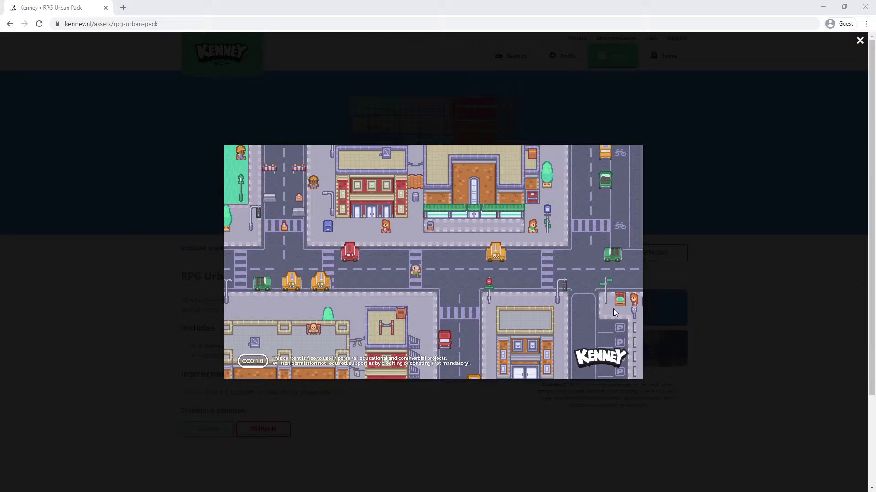
left_click(138, 277)
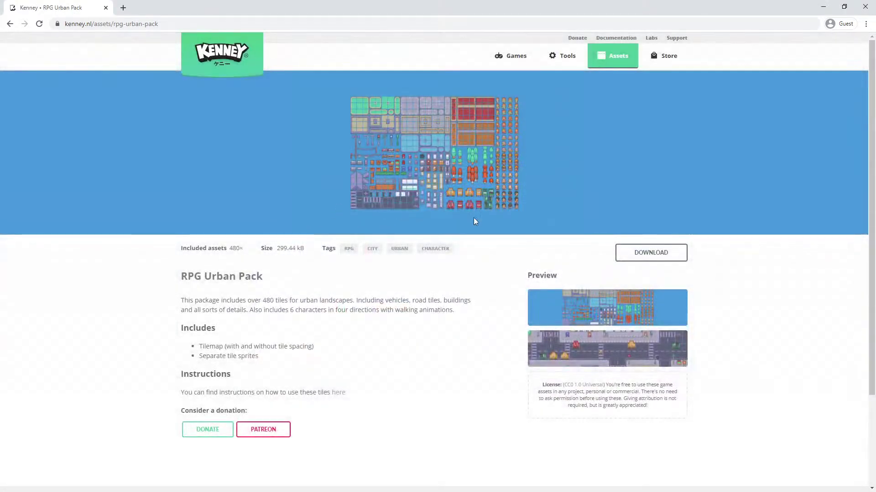
key("alt+Left")
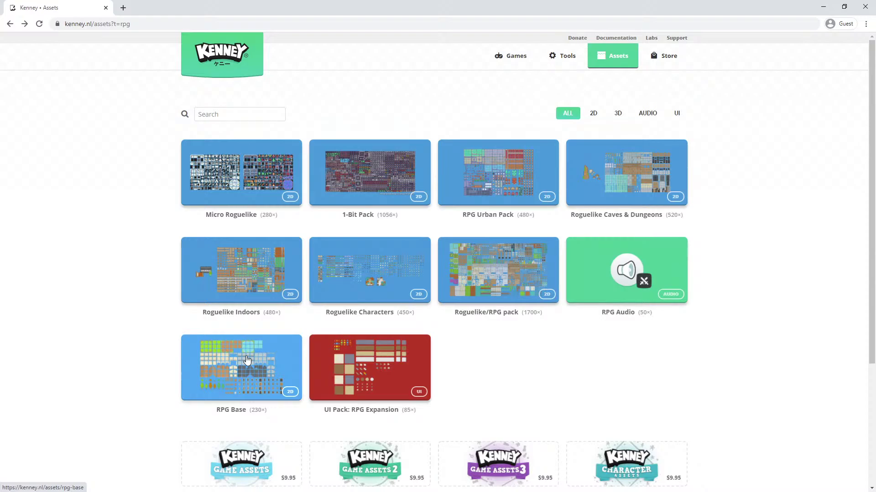
Step: View the RPG Base pack's enlarged tile preview and return to the RPG asset list
left_click(247, 361)
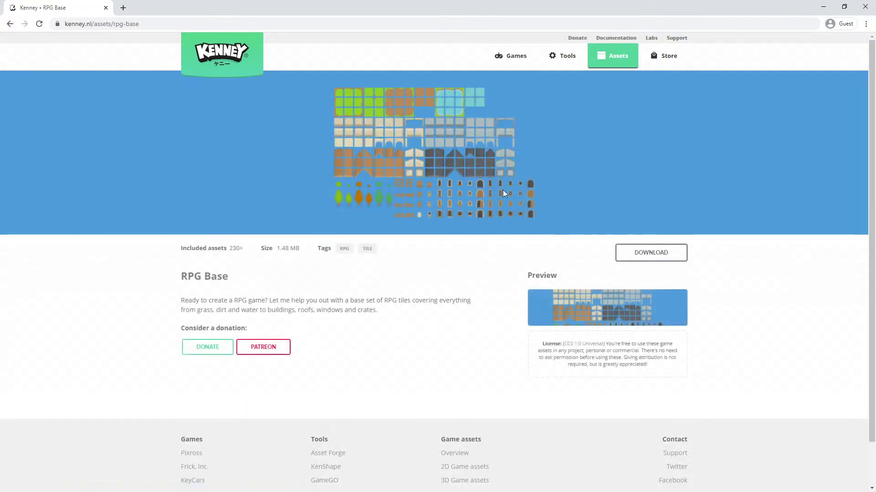
left_click(504, 193)
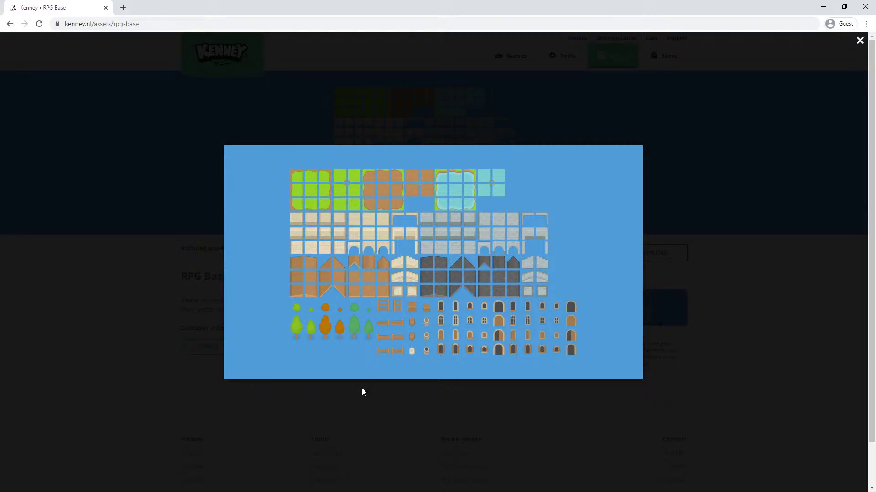
left_click(228, 344)
key("alt+Left")
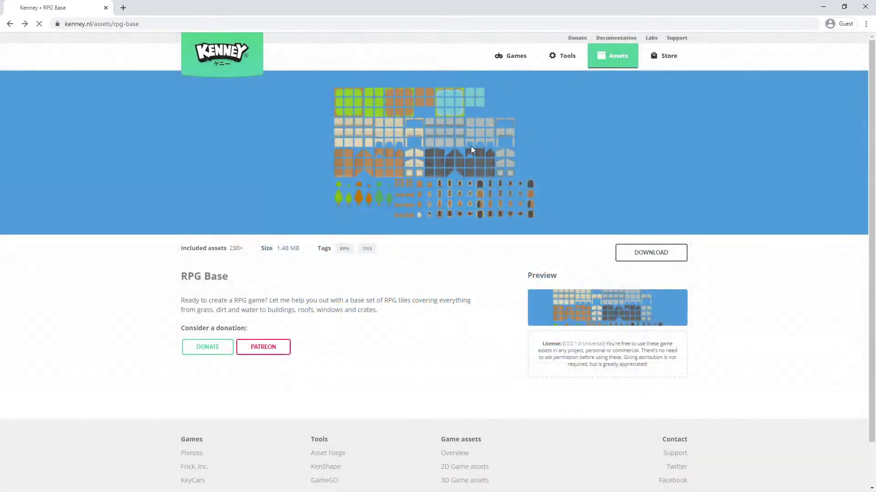
Step: Download the RPG Base asset pack and go back to the RPG asset list
left_click(283, 353)
left_click(675, 254)
left_click(353, 371)
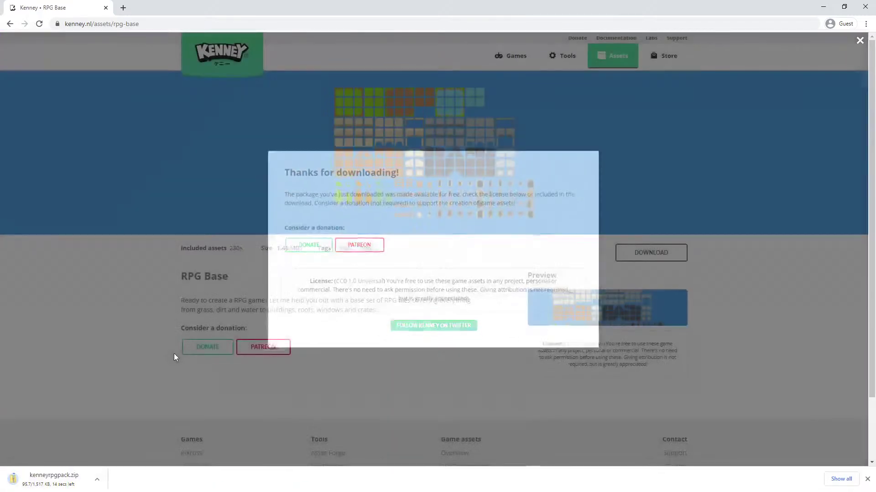
key("alt+Left")
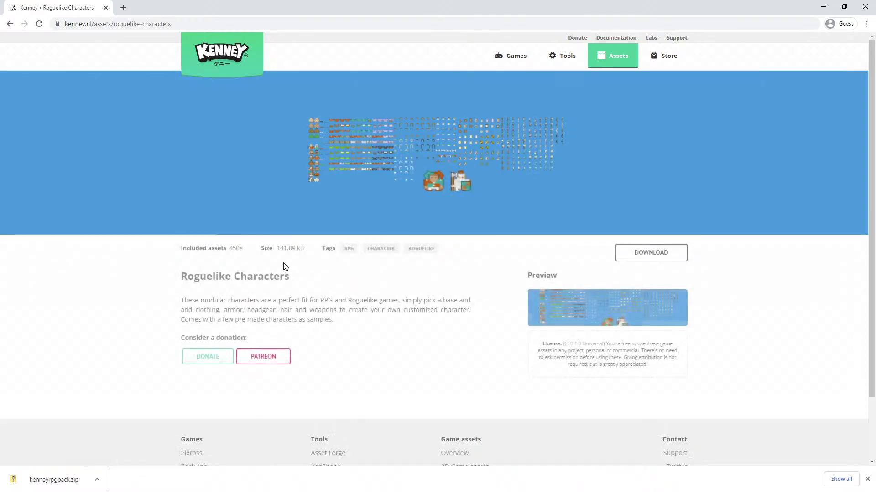
Step: Compare the Roguelike Indoors pack with the other roguelike packs in the RPG asset list
key("alt+Left")
left_click(242, 282)
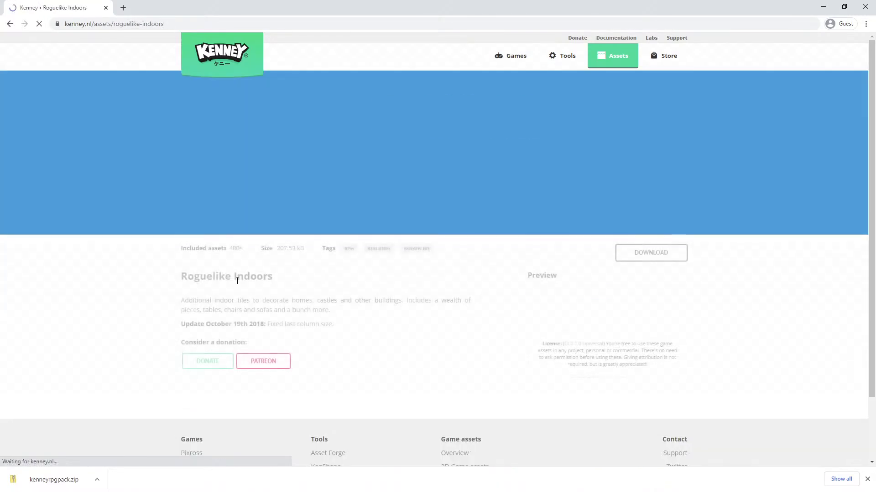
key("alt+Left")
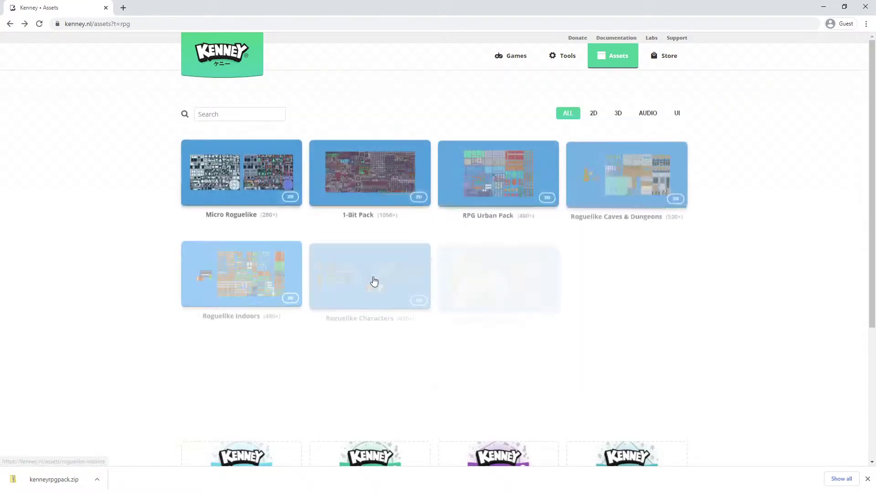
left_click(535, 276)
key("alt+Left")
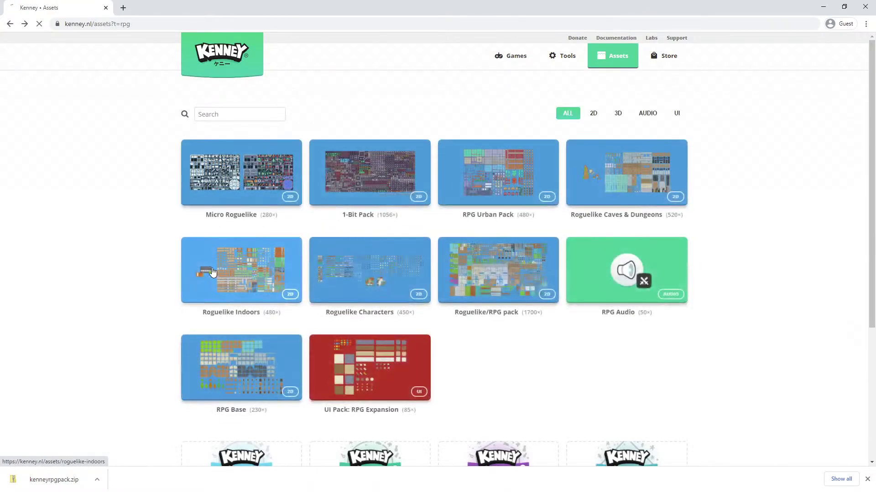
left_click(209, 278)
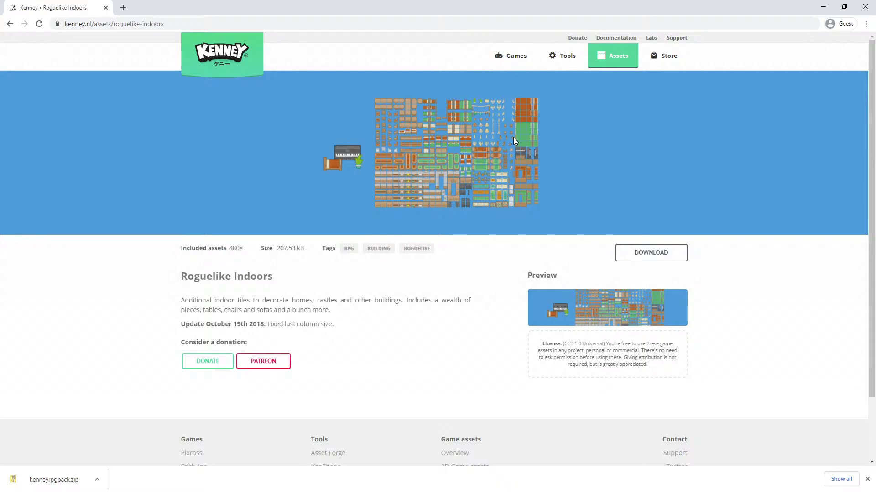
key("alt+Left")
Step: View the Roguelike/RPG pack's enlarged tile preview and return to the asset list
left_click(511, 269)
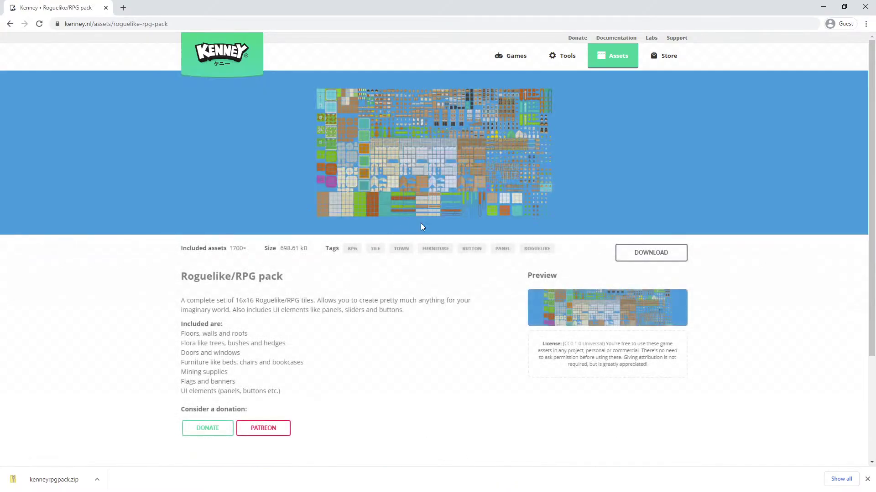
left_click(634, 321)
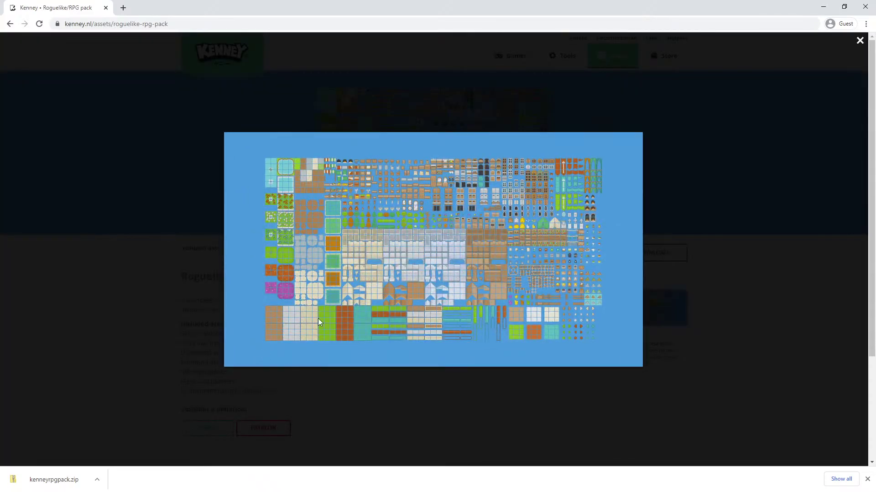
key("alt+Left")
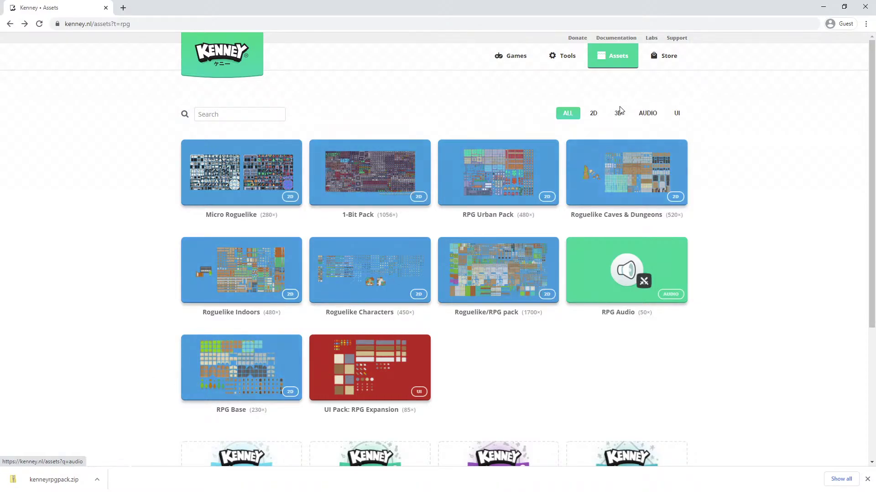
Step: Filter the assets to 2D and open the Sokoban pack from the second page of results
left_click(593, 113)
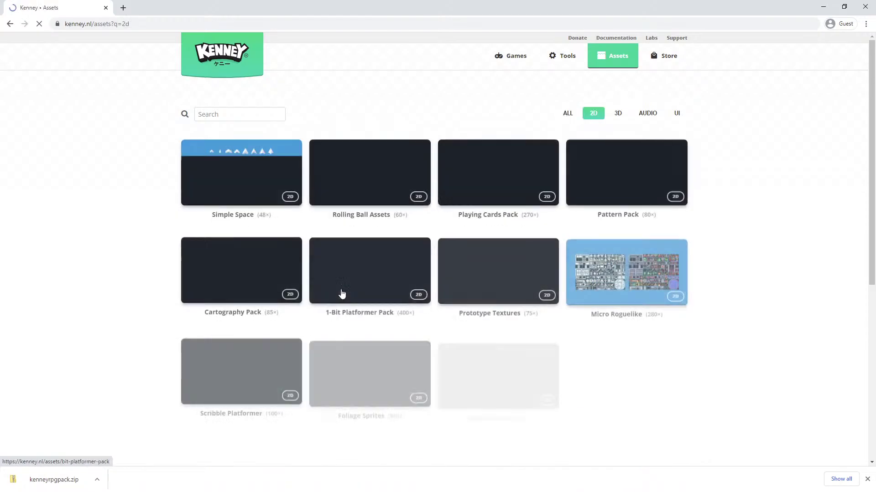
scroll(497, 358, "down", 7)
scroll(497, 359, "up", 2)
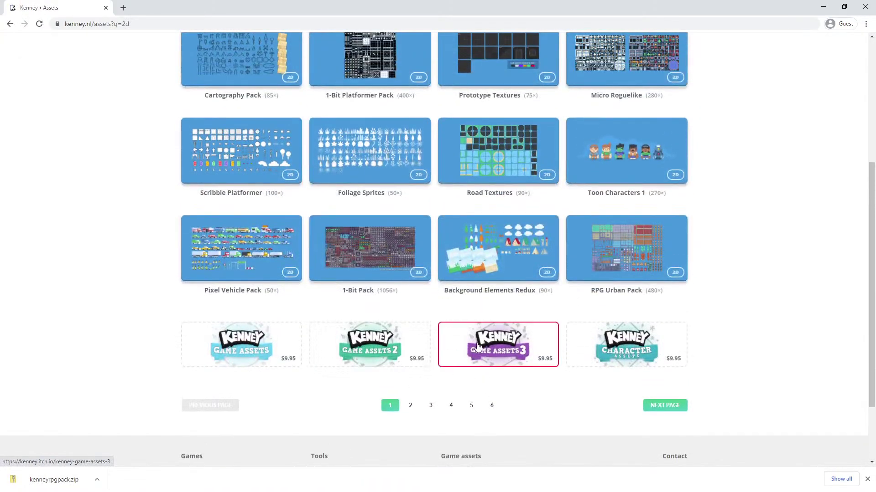
left_click(410, 405)
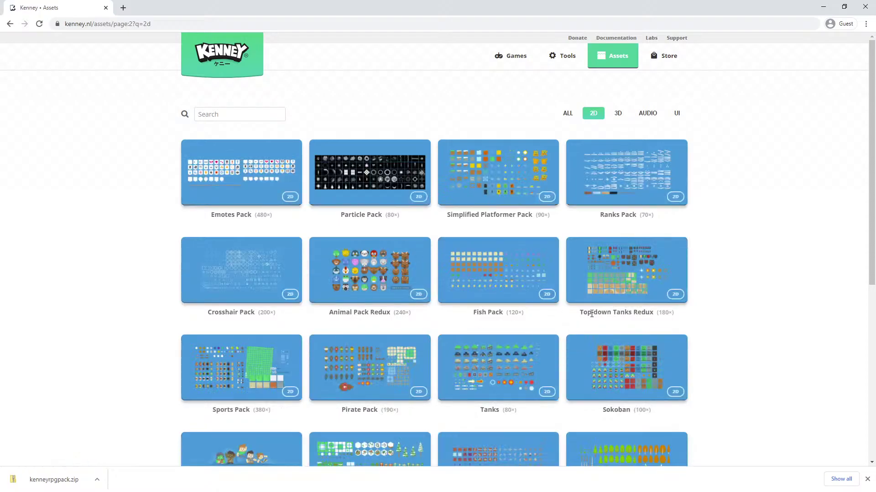
scroll(582, 316, "down", 5)
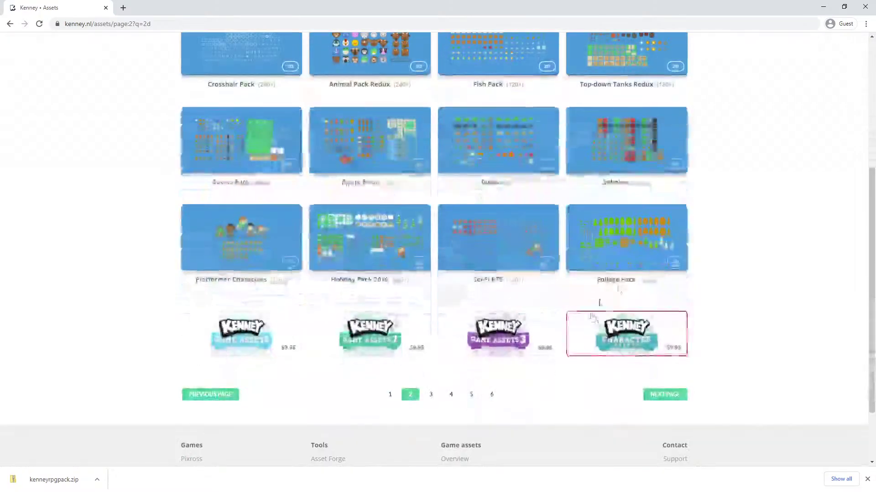
left_click(591, 162)
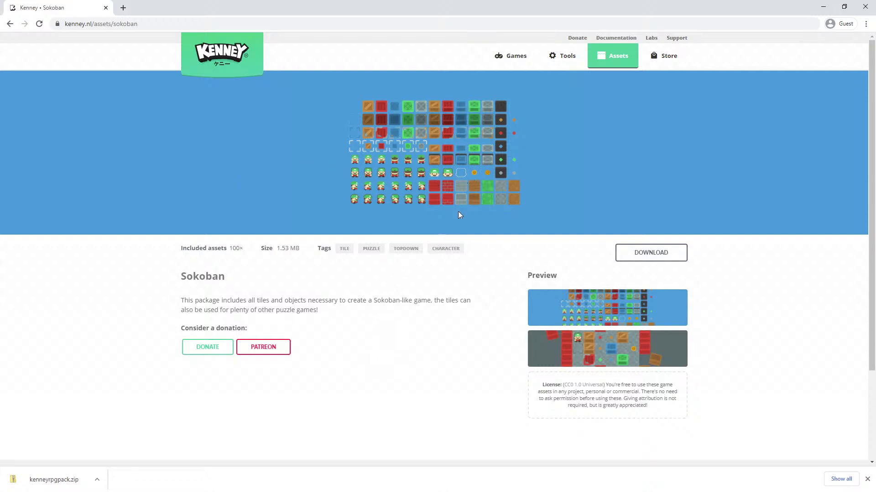
Step: View the Sokoban pack's sample level image and download the pack
left_click(633, 360)
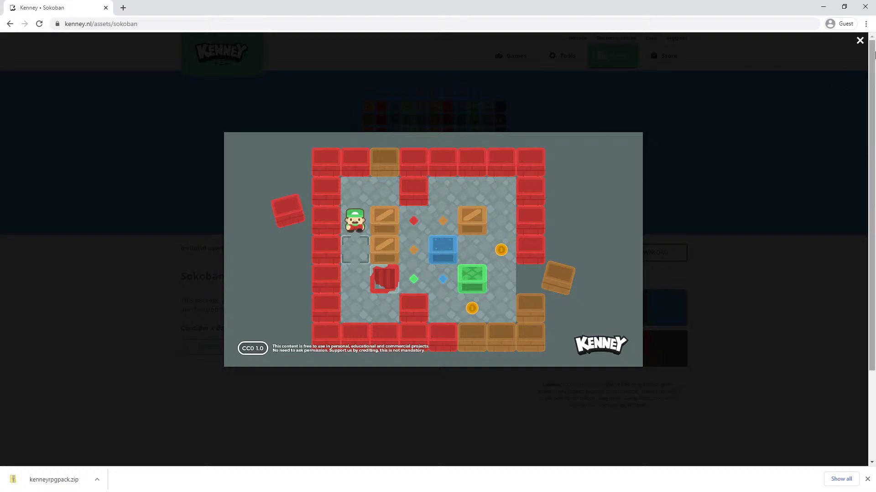
left_click(860, 39)
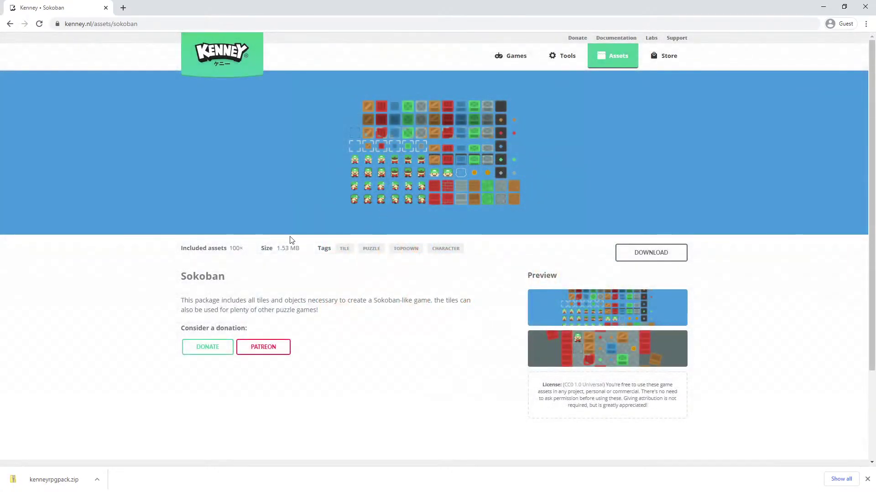
left_click(656, 255)
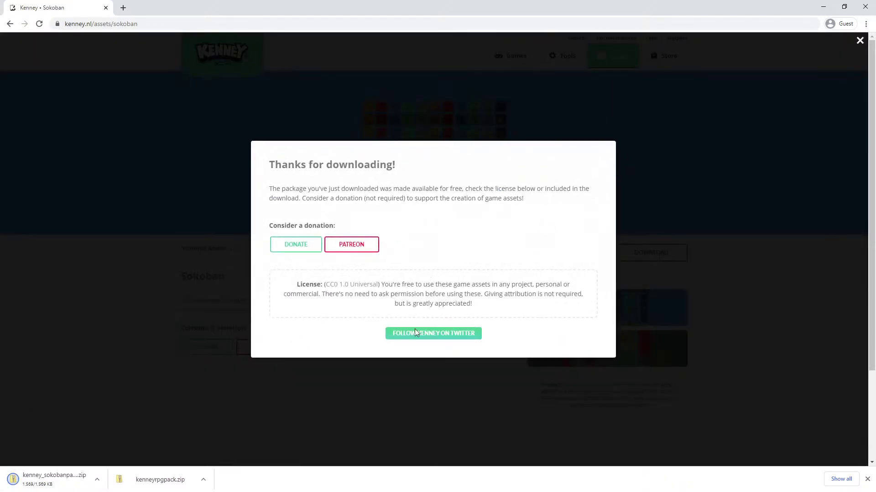
left_click(261, 403)
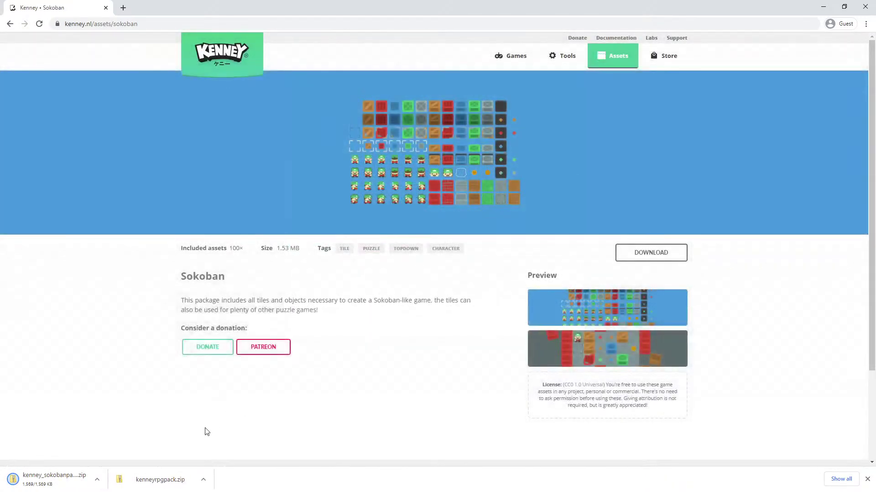
Step: Open the downloaded kenneyrpgpack.zip archive and move the browser window away to return to Unity
left_click(97, 479)
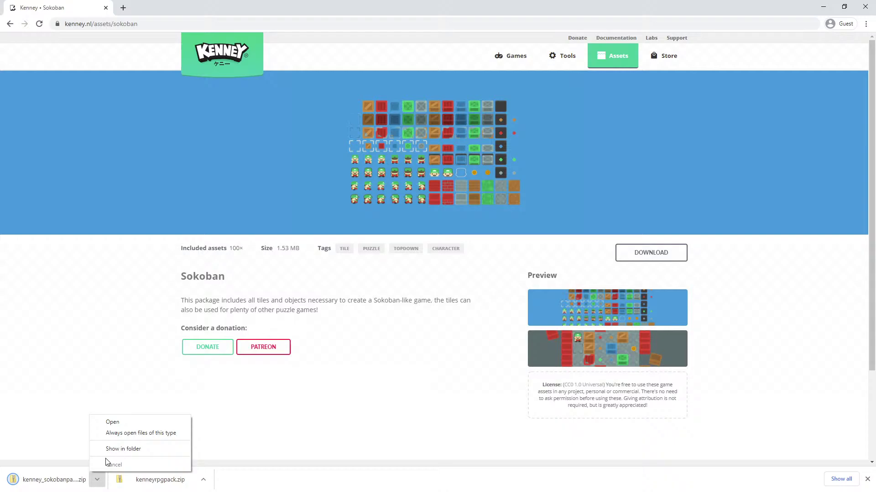
left_click(203, 480)
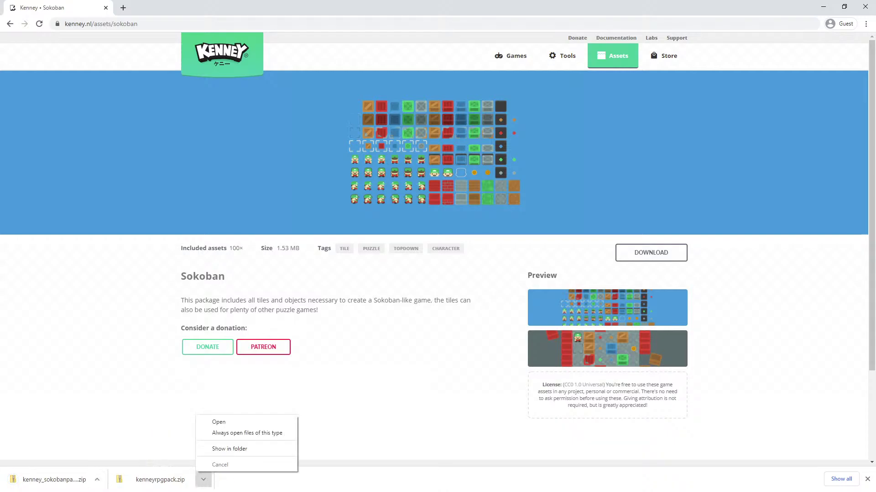
left_click(218, 422)
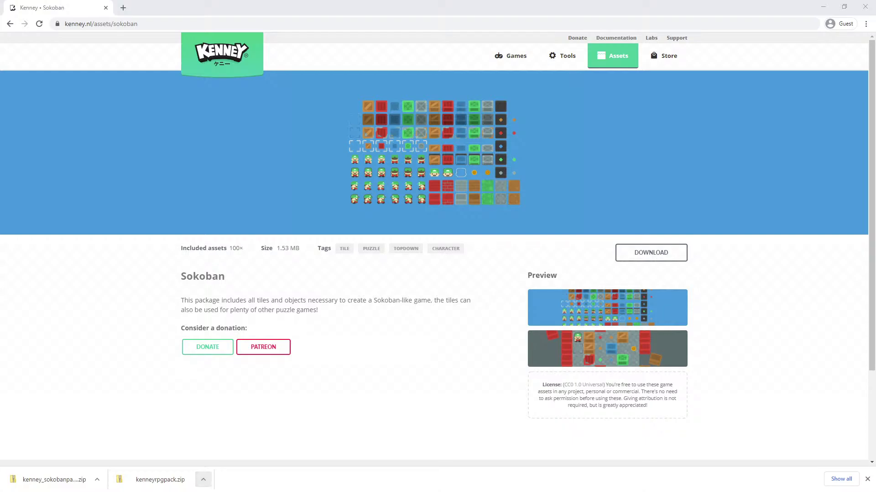
left_click(430, 10)
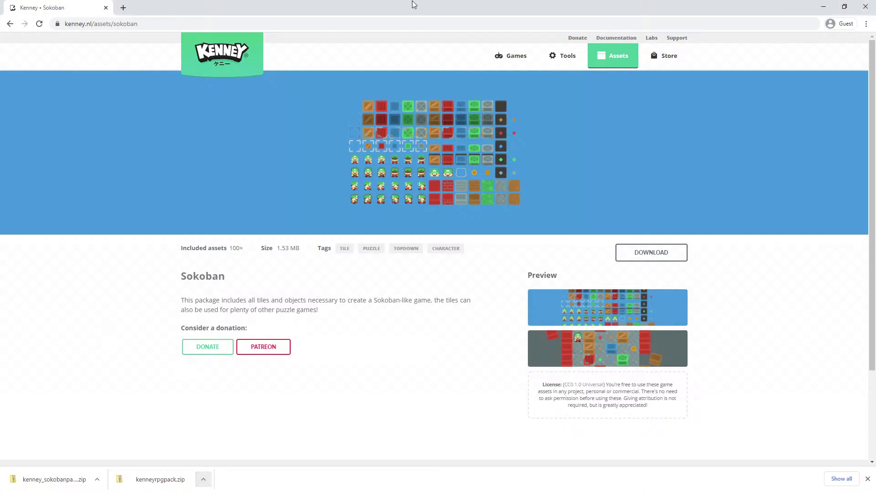
left_click_drag(413, 4, 0, 64)
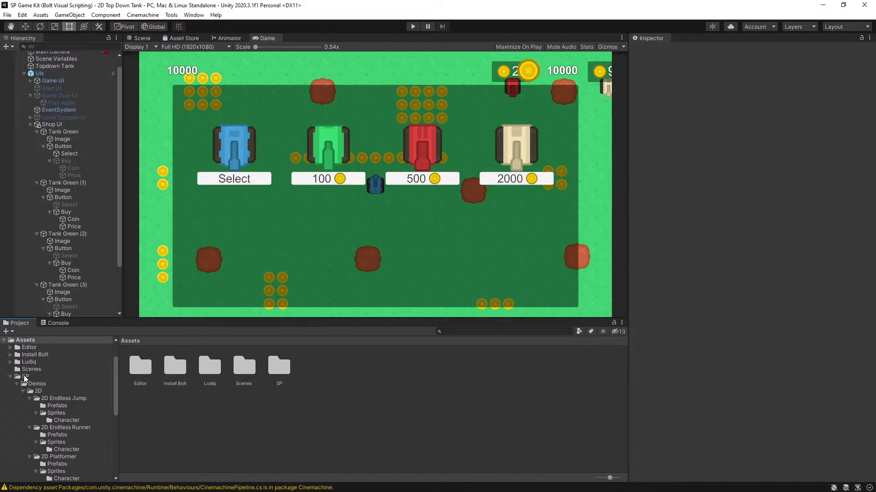
Step: Create a new scene named 2D RPG in the SP/Demos/2D/2D RPG folder
left_click(30, 392)
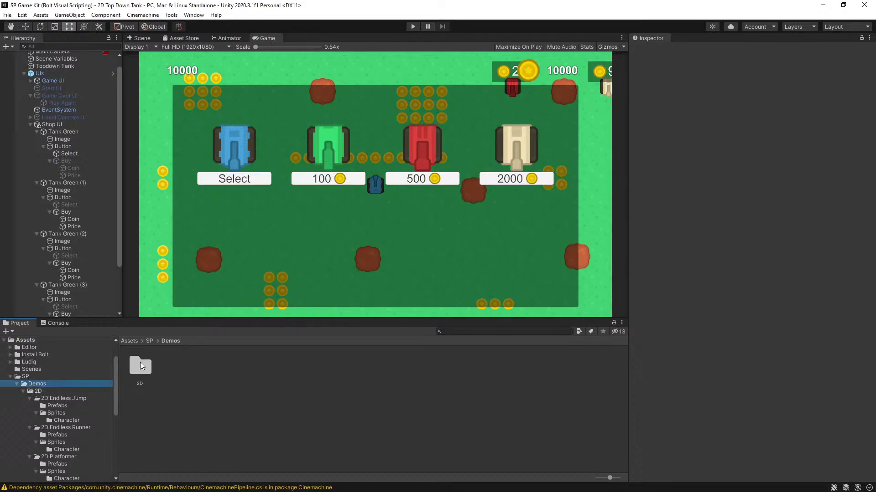
double_click(249, 369)
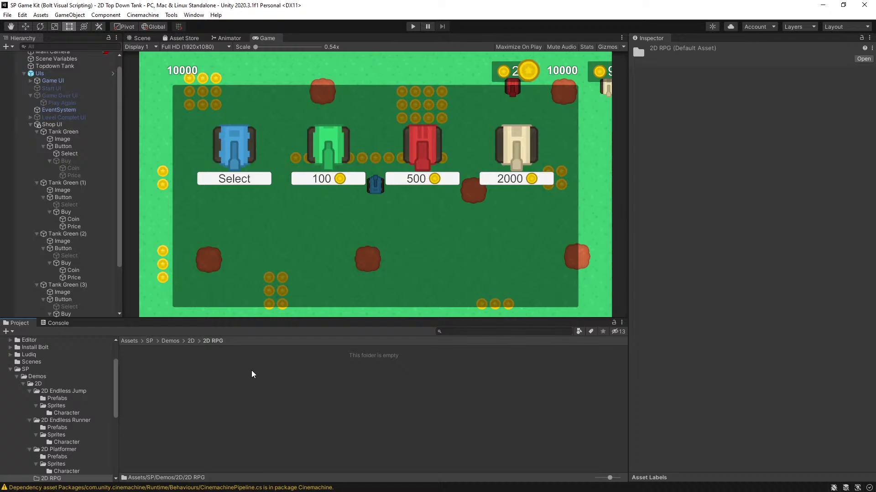
right_click(185, 386)
mouse_move(278, 133)
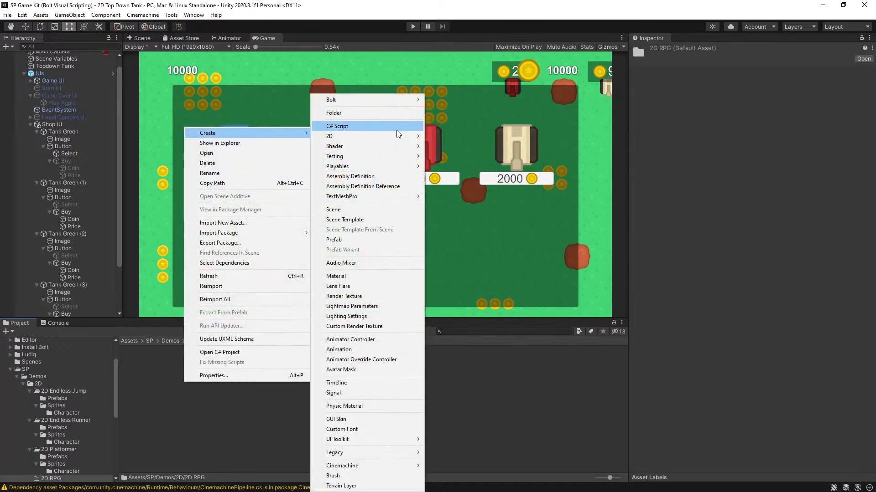
left_click(402, 209)
type("2D R")
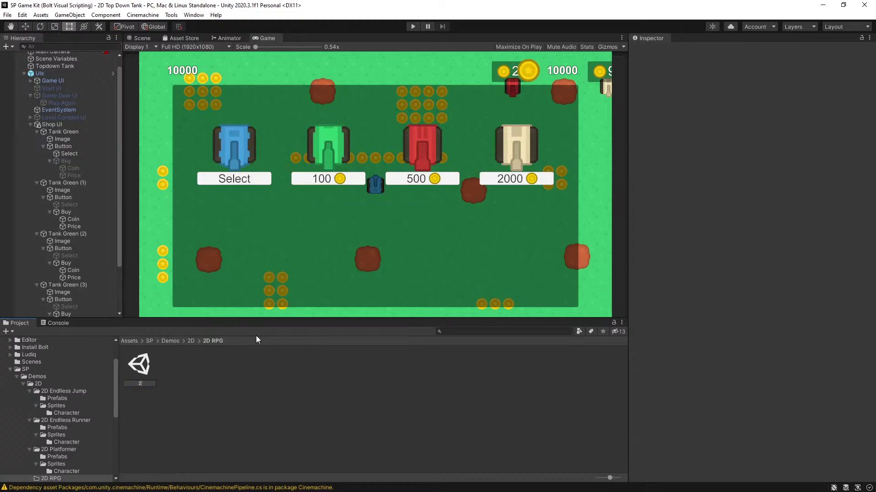
type("PG")
key("Return")
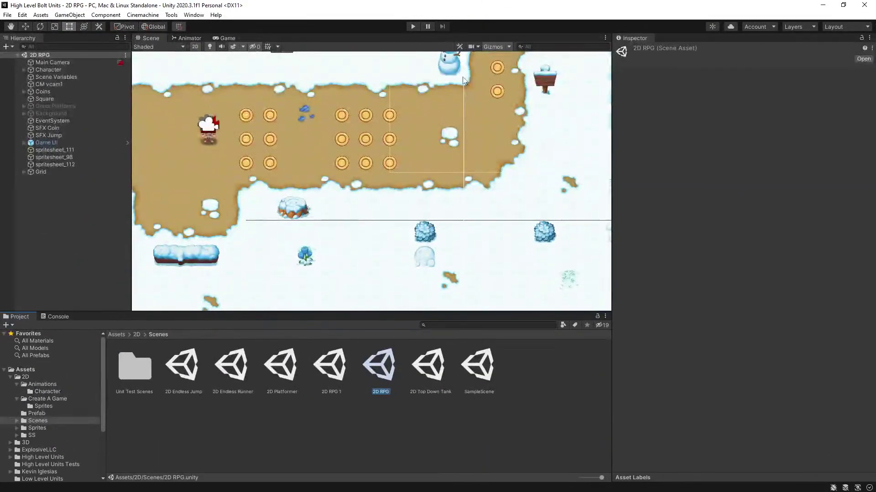
Step: Play-test the finished 2D RPG demo, walking the character left and up the vertical path to collect coins
left_click(407, 26)
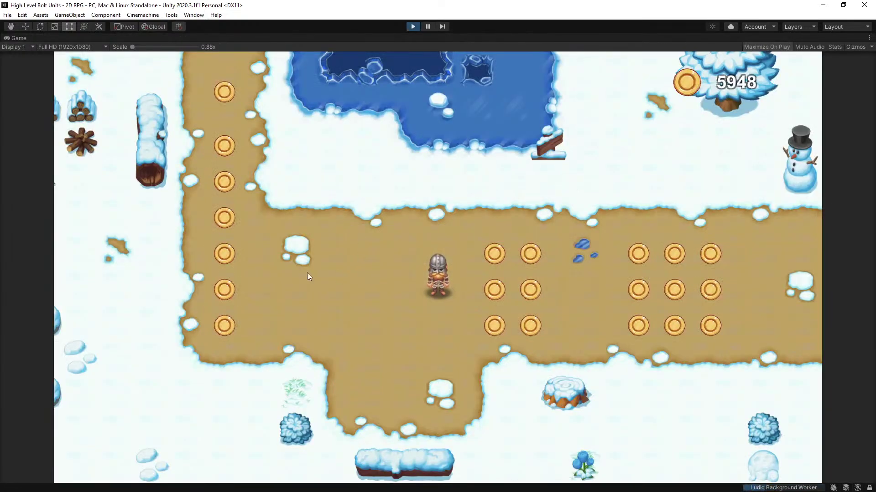
key("Left")
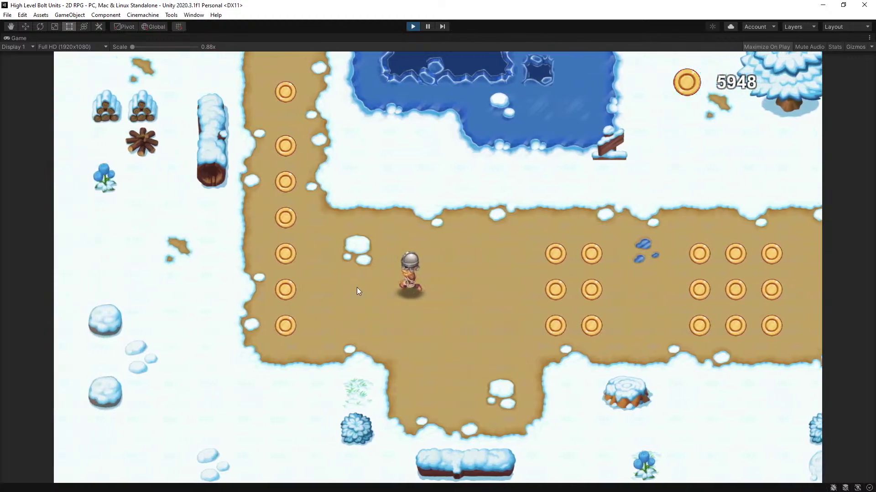
key("Up")
key("Up")
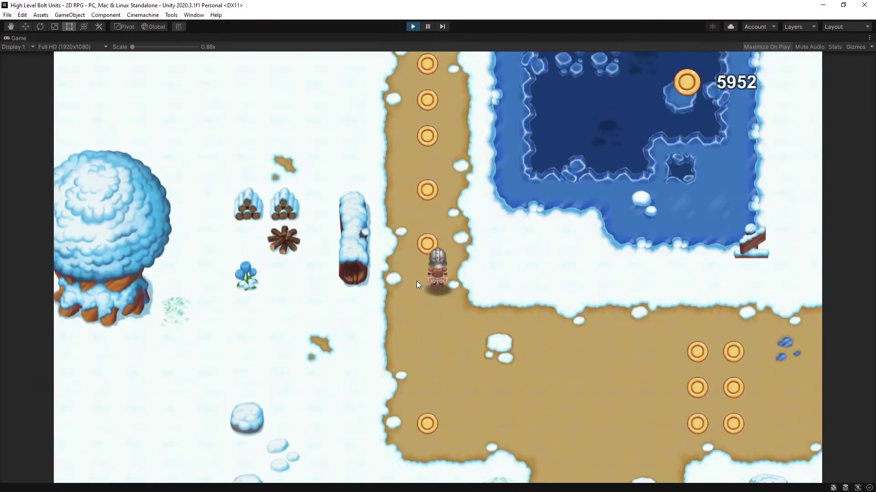
key("Up")
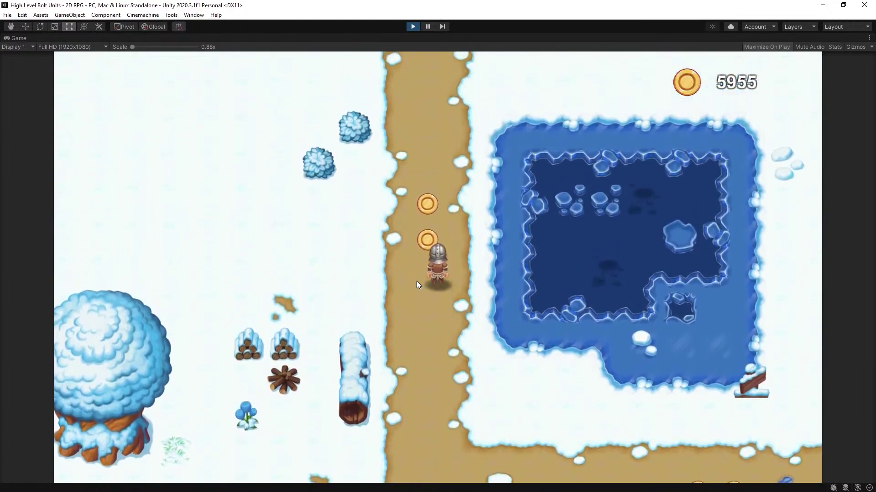
Step: Walk the character back down, along the horizontal path to the right and up beside the snowman, collecting coins
key("Down")
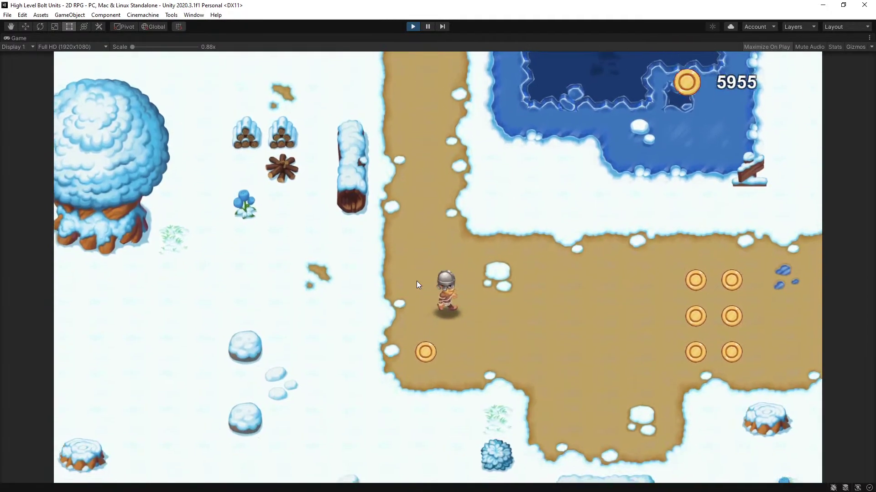
key("Right")
key("Down")
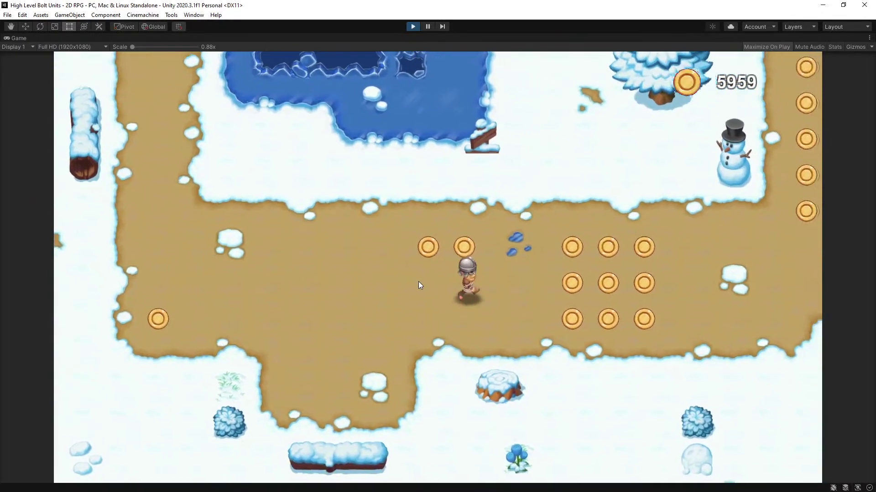
key("Up")
key("Up")
key("Right")
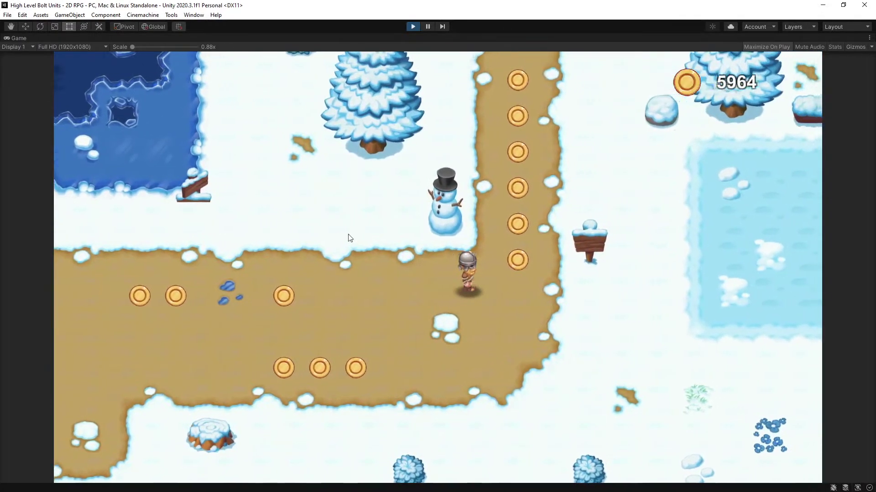
key("Up")
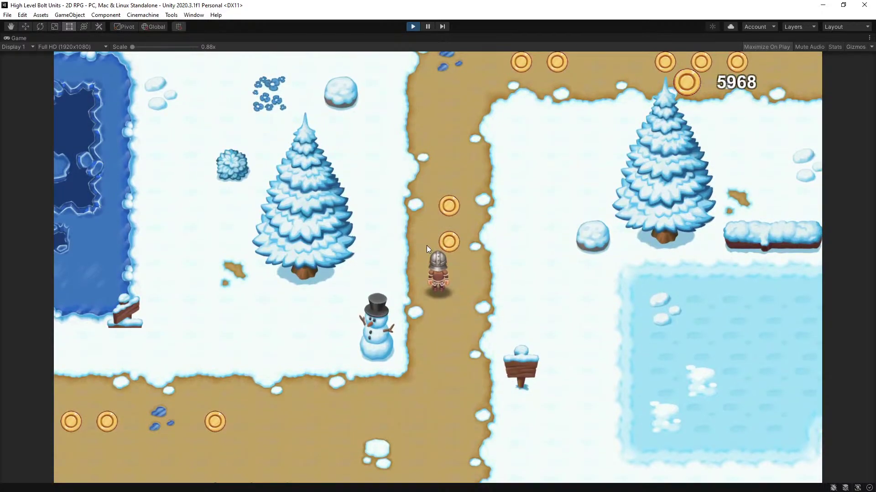
key("Up")
key("Up")
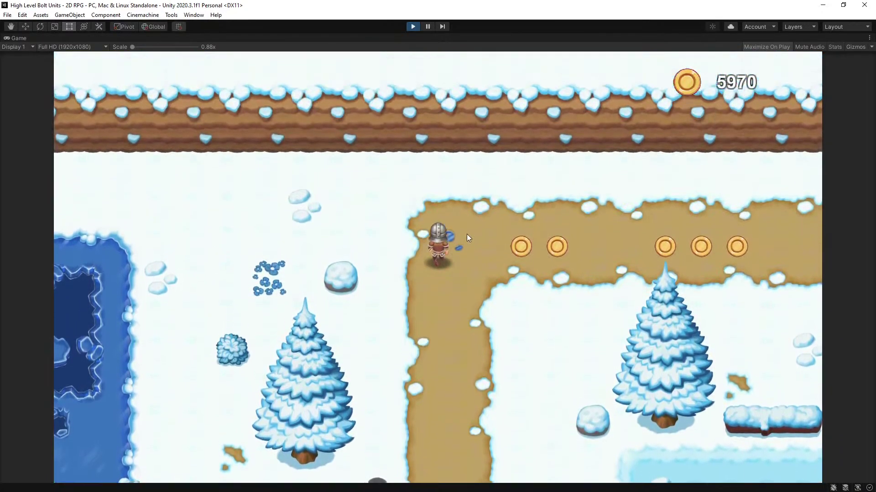
Step: Walk the character onto the upper coin path, then back down and left to the first path corner
key("Right")
key("Left")
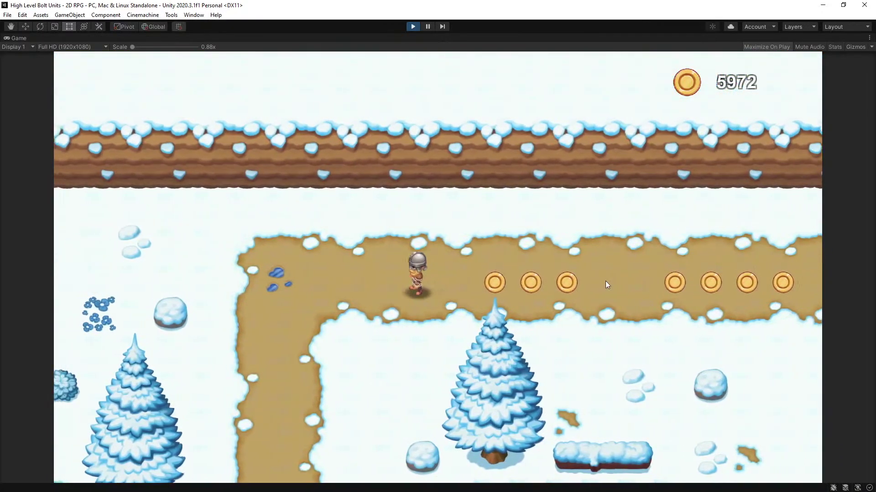
key("Down")
key("Down")
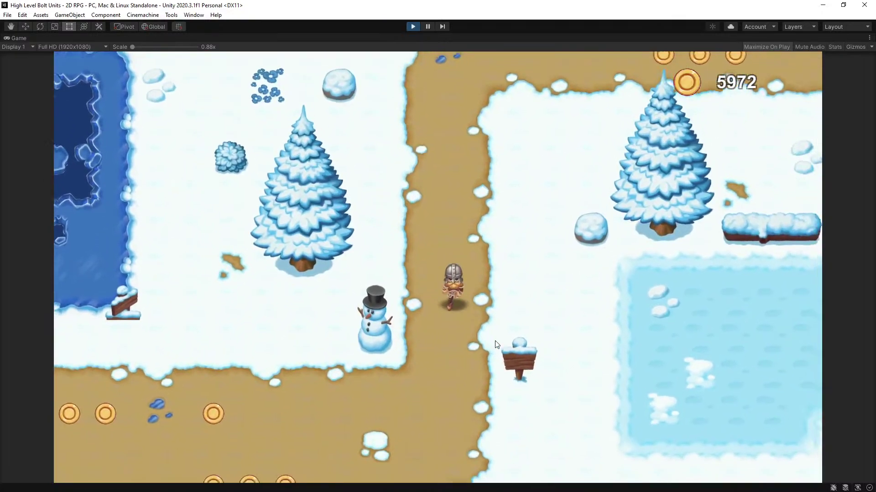
key("Left")
key("Left")
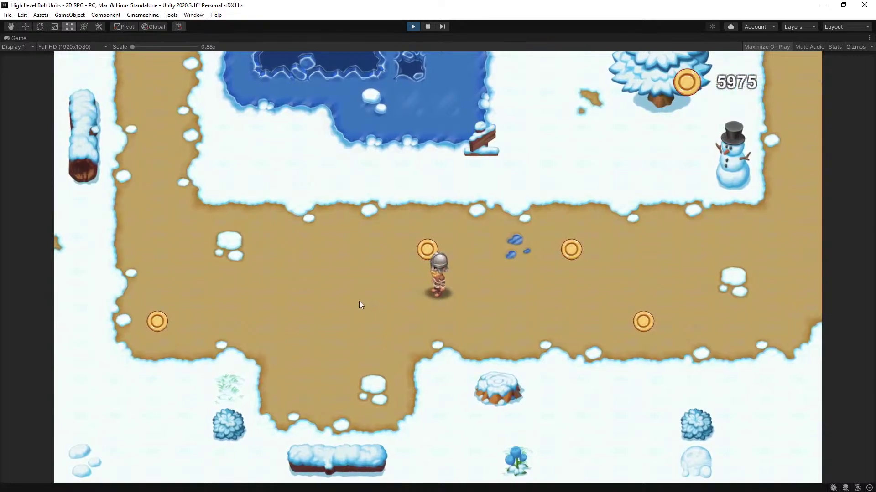
key("Left")
key("Left")
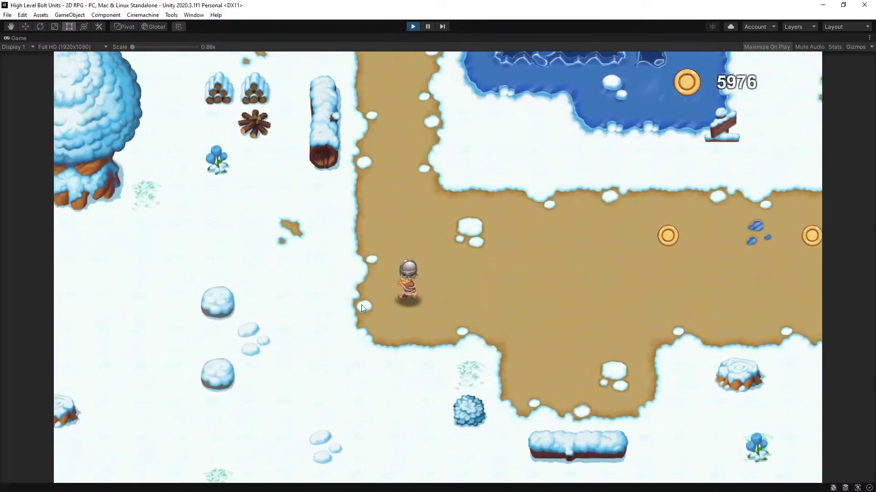
key("Up")
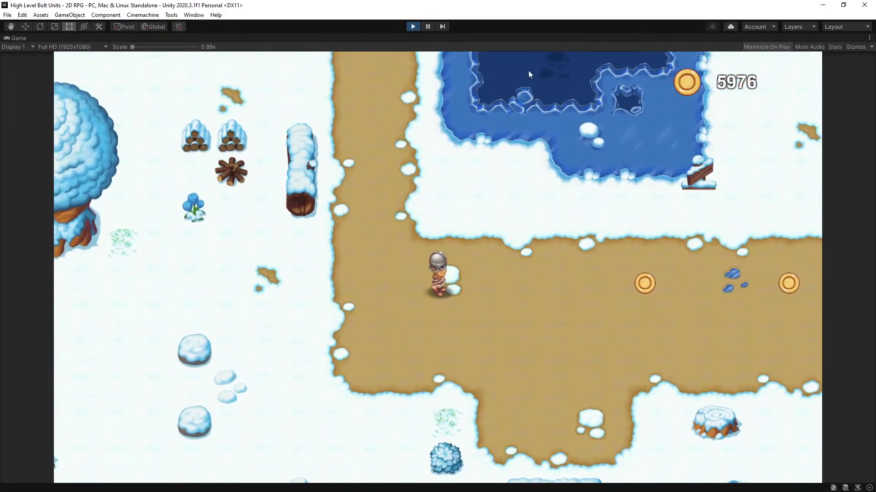
Step: Stop the play test and open the new 2D RPG scene in the SP Game Kit project
left_click(413, 27)
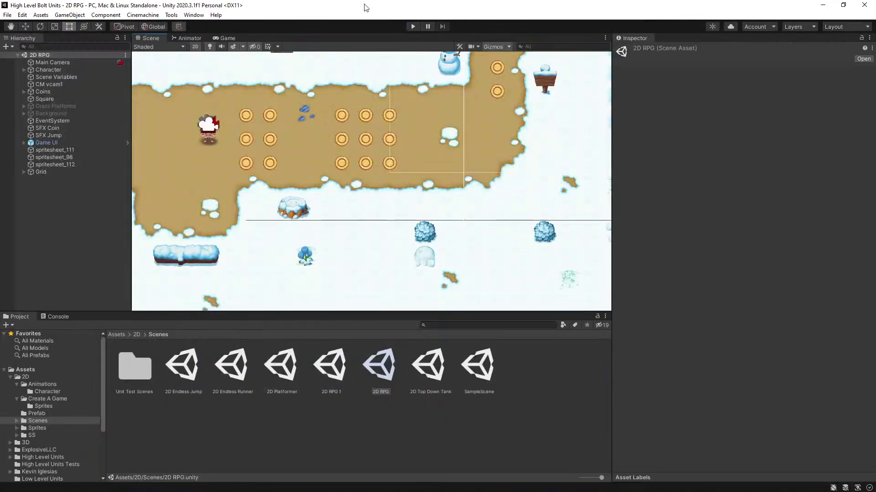
left_click_drag(678, 8, 239, 159)
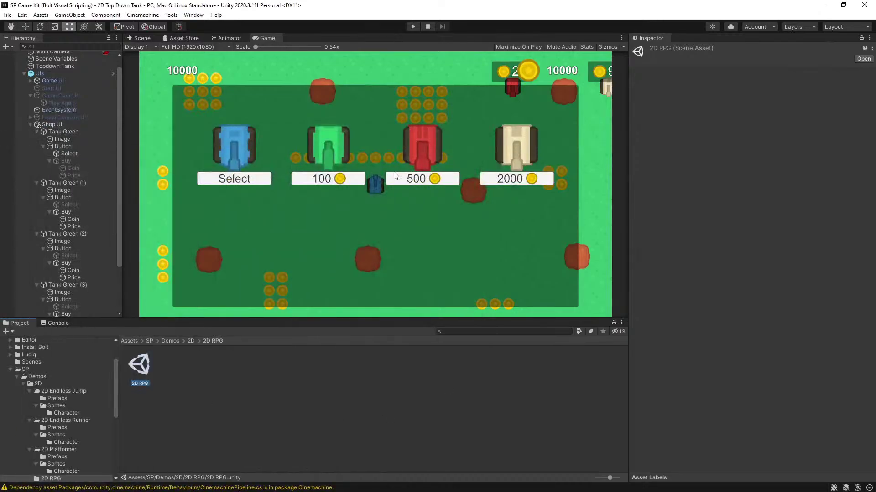
double_click(147, 364)
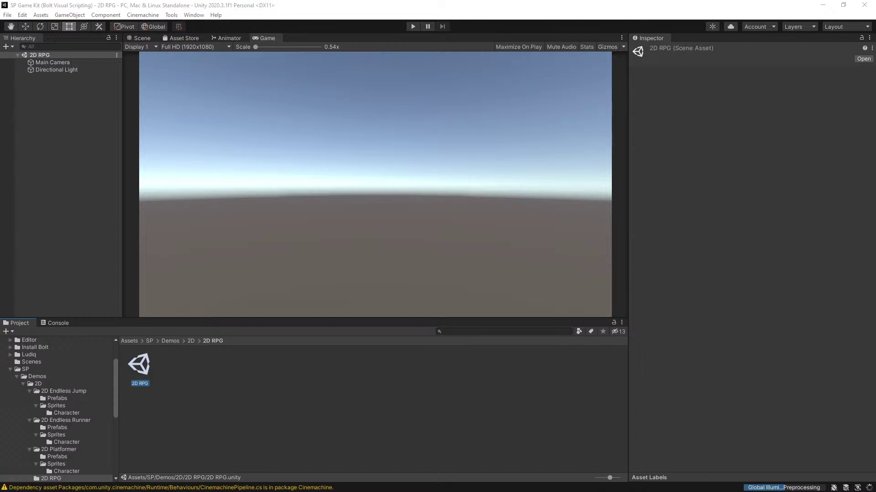
Step: Create a folder named Sprites inside the 2D RPG folder and open it
right_click(223, 374)
mouse_move(339, 122)
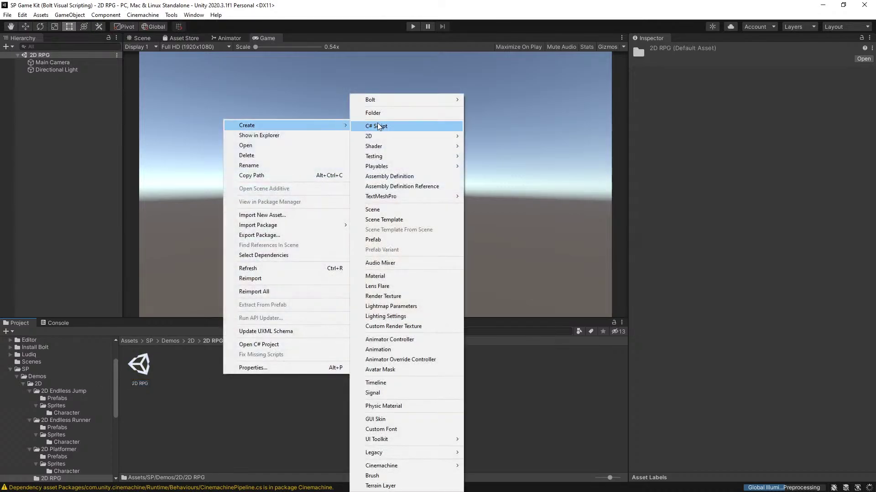
left_click(404, 116)
type("Sprites")
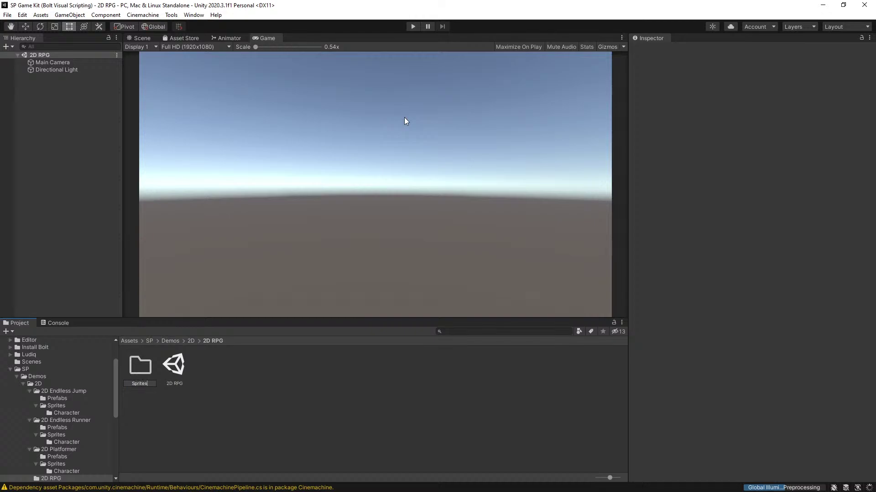
key("Return")
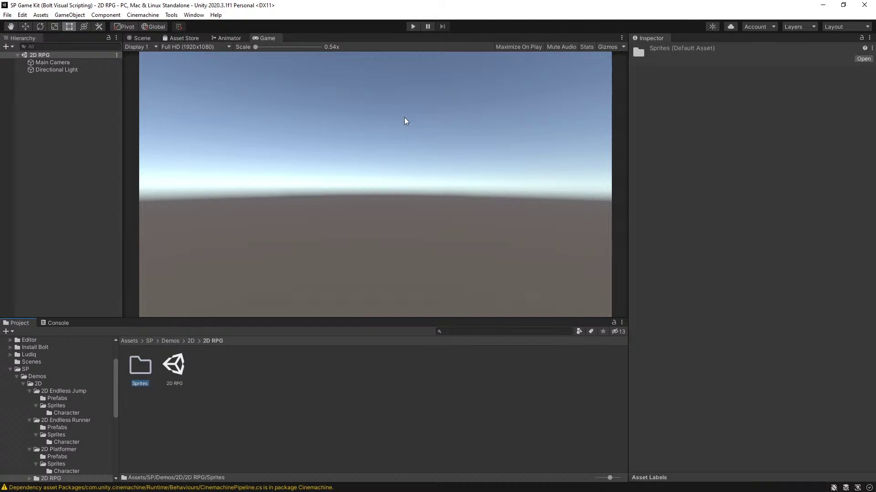
double_click(140, 365)
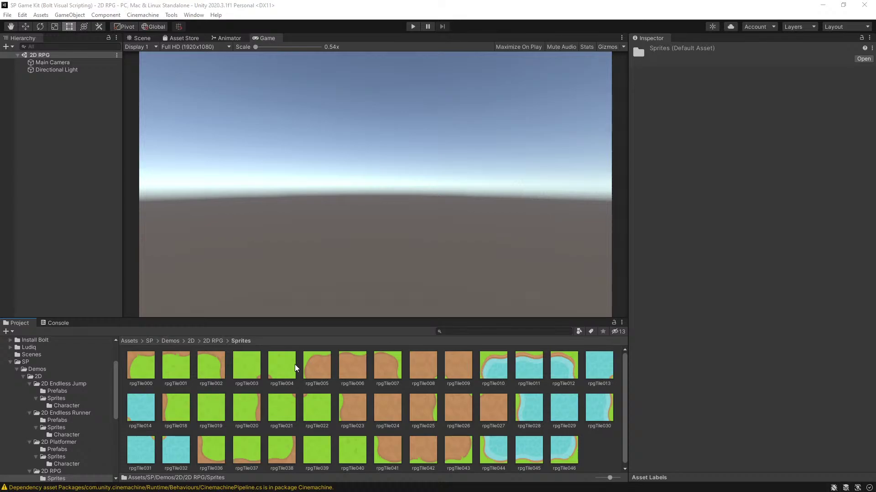
left_click(173, 16)
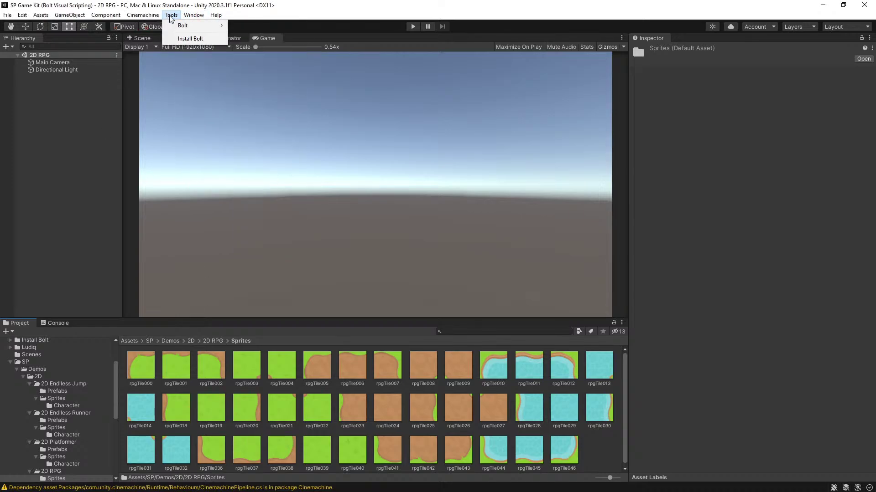
mouse_move(189, 17)
left_click(80, 174)
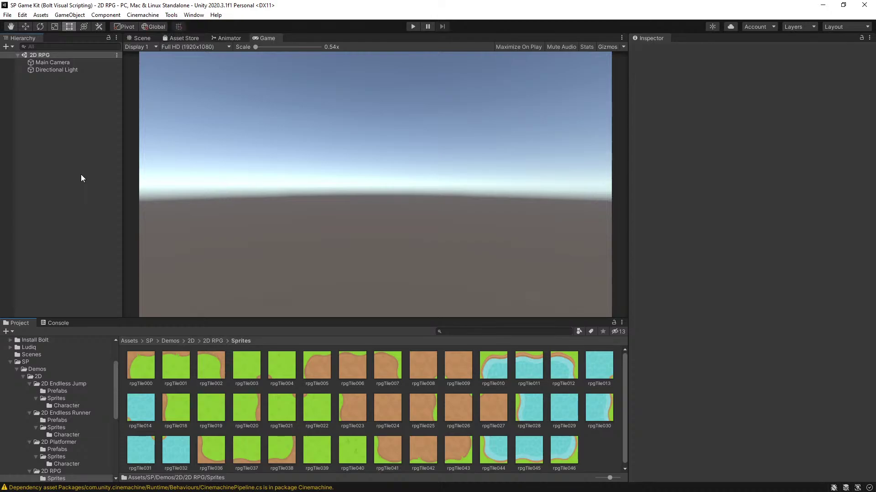
left_click(171, 14)
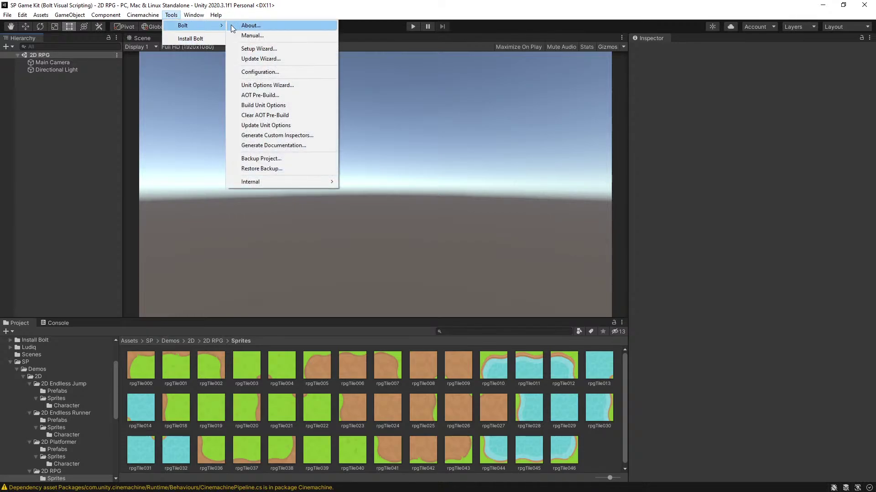
left_click(73, 250)
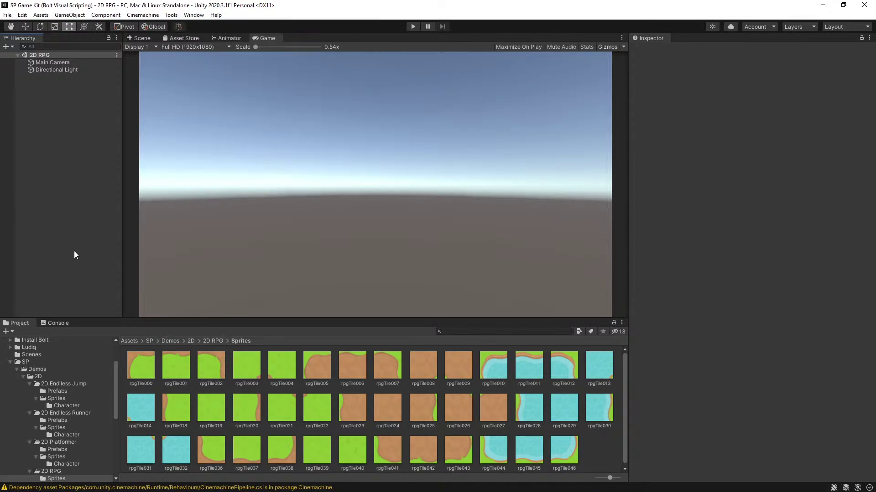
Step: Examine the SP asset folders, including Preset Prefabs and the Units subfolders, and open the Demos folder
left_click(149, 341)
left_click(177, 365)
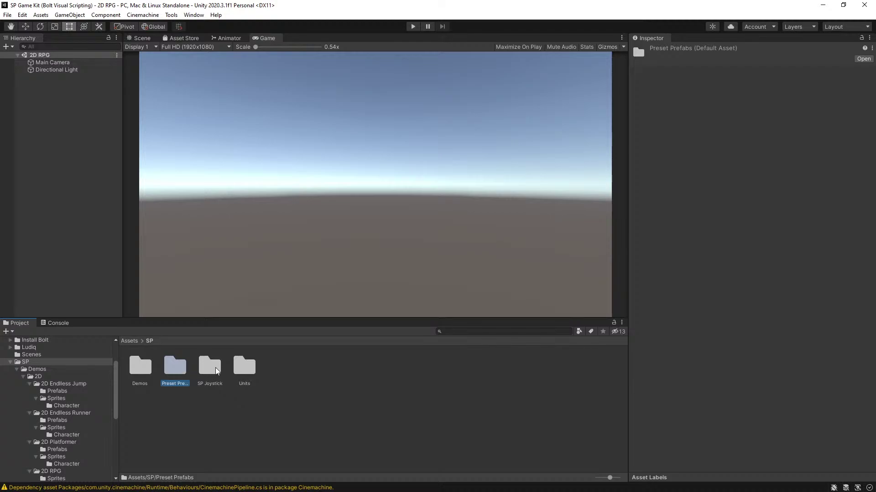
double_click(245, 367)
left_click(140, 366)
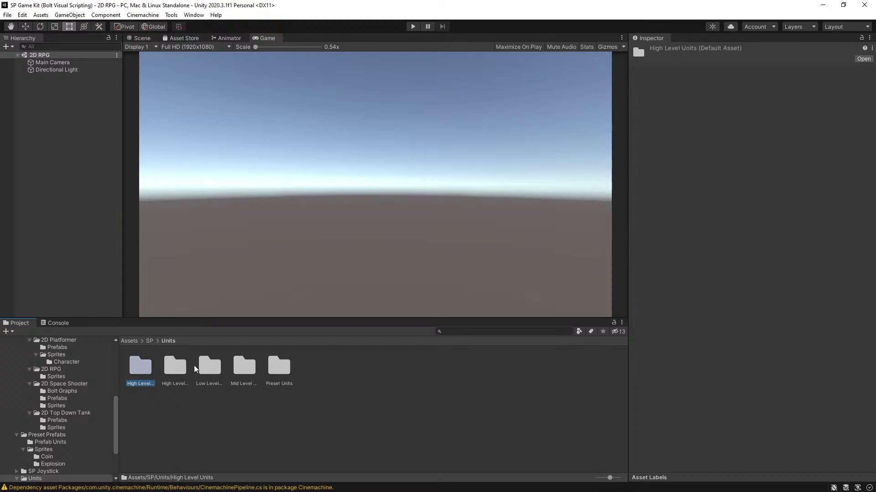
double_click(176, 367)
left_click(168, 341)
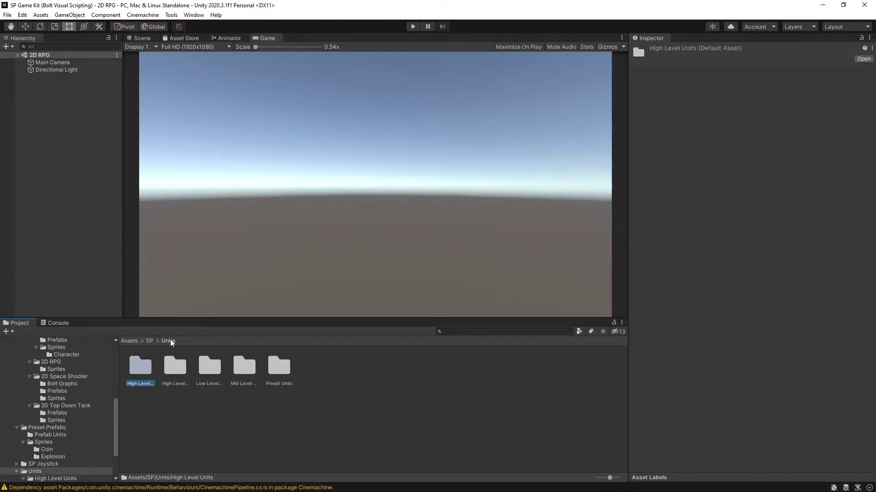
left_click(149, 342)
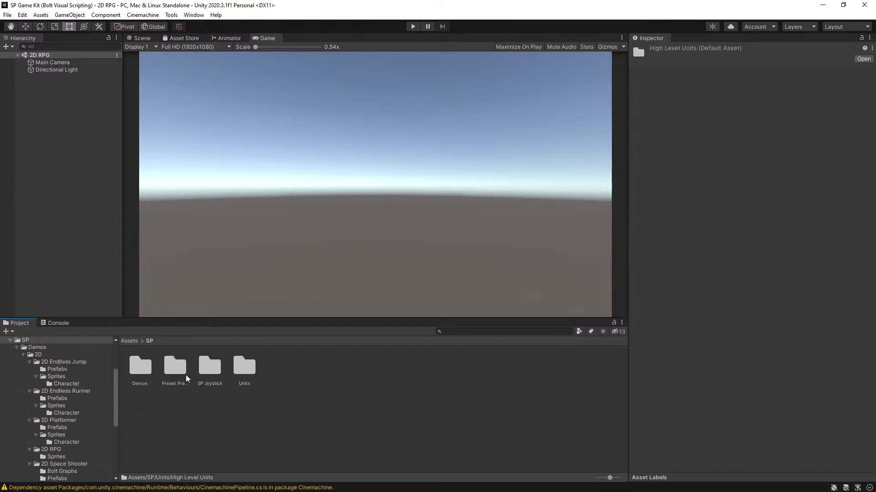
double_click(147, 368)
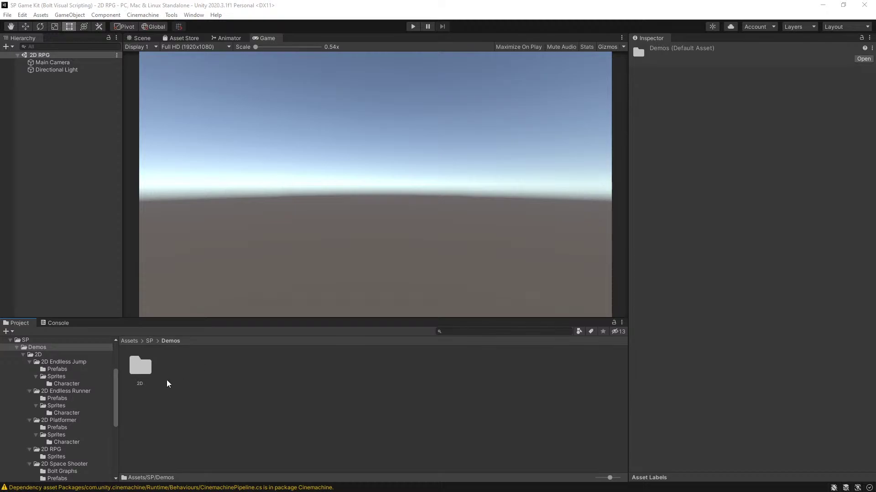
Step: Open the Sprites folder inside the 2D RPG demo folder to show its rpgTile sprites
double_click(151, 372)
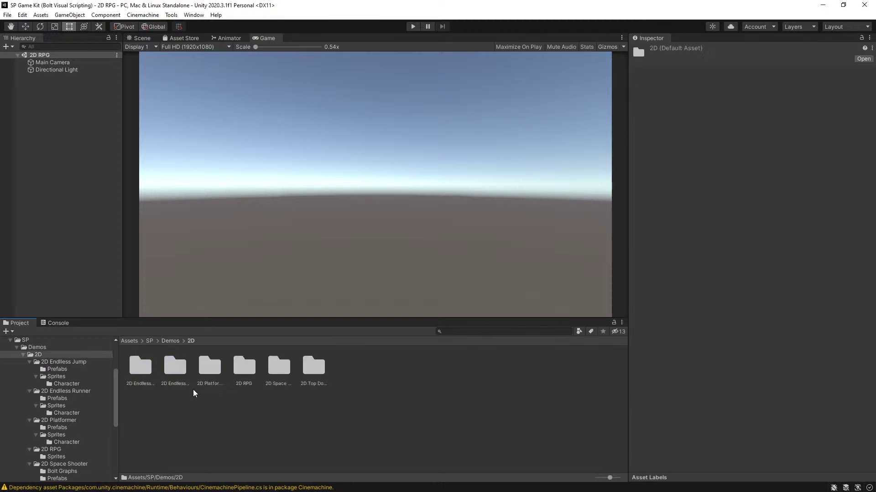
double_click(244, 367)
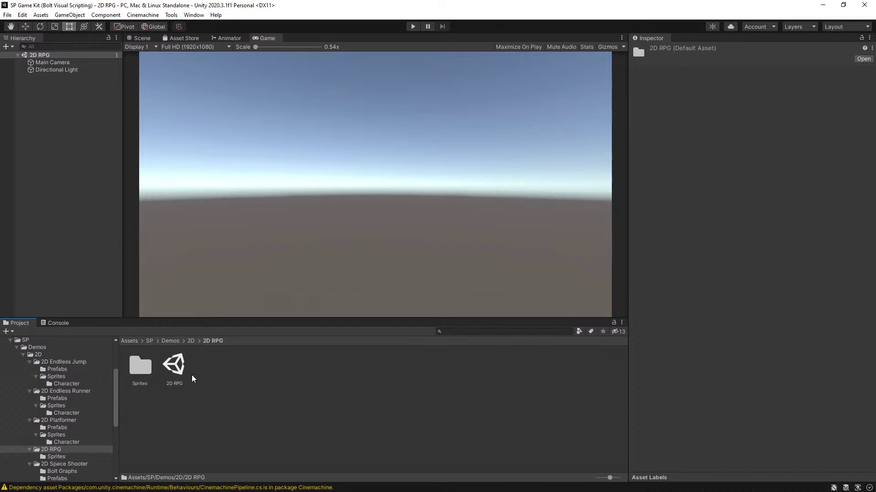
left_click(215, 373)
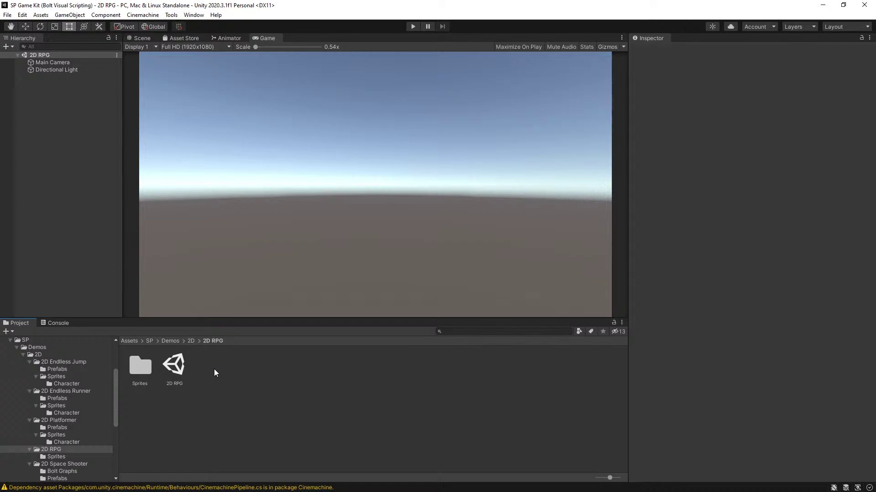
double_click(137, 363)
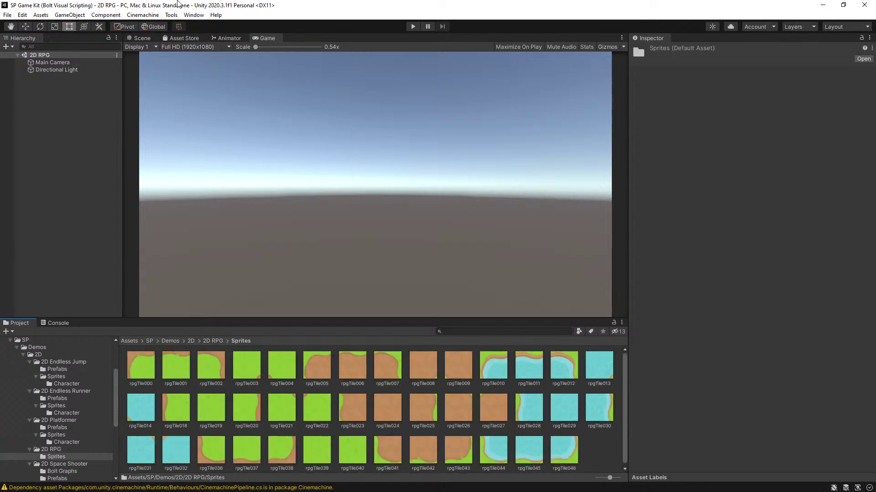
left_click(173, 16)
mouse_move(193, 15)
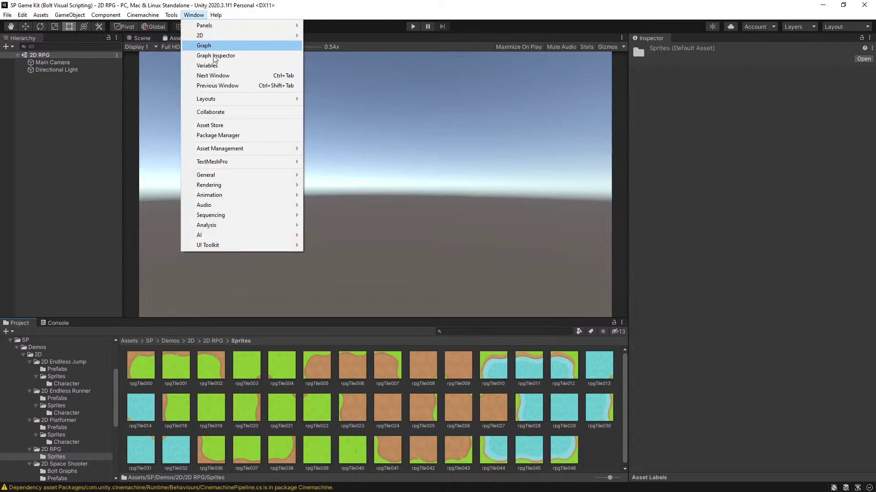
mouse_move(264, 176)
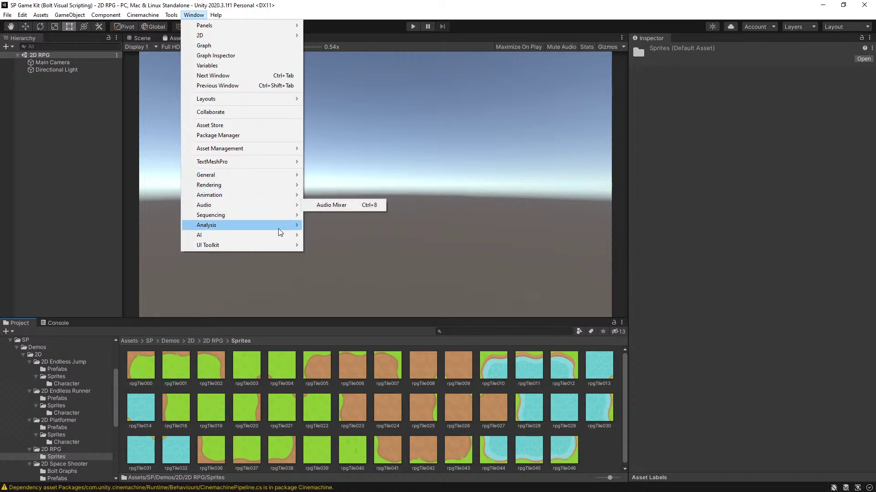
left_click(170, 4)
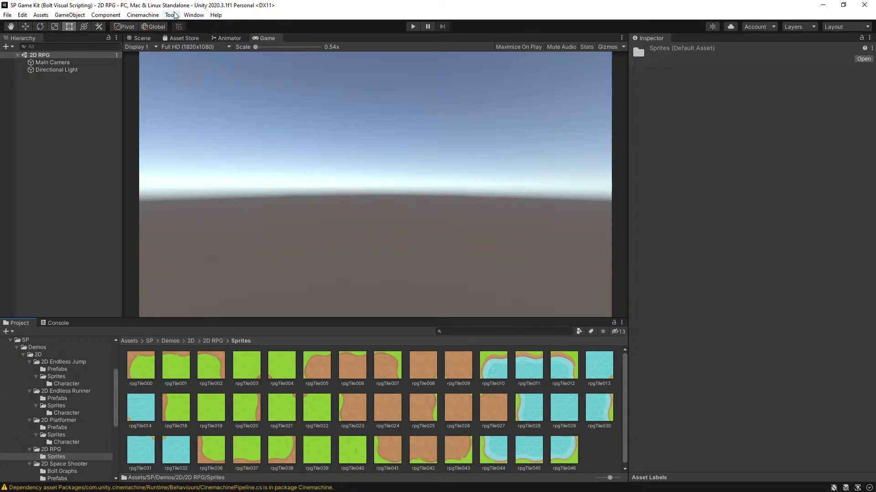
Step: Find the 2D Tilemap Editor package by searching the Unity Registry for "tile" and install it
left_click(194, 15)
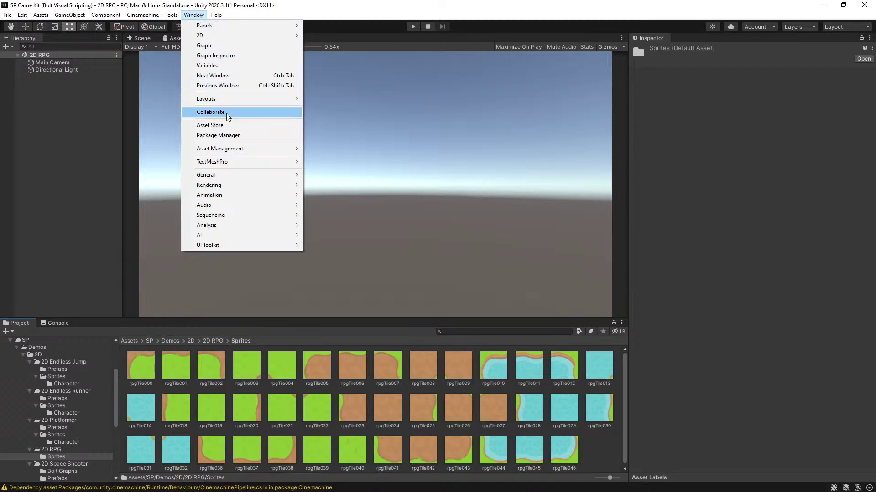
left_click(227, 135)
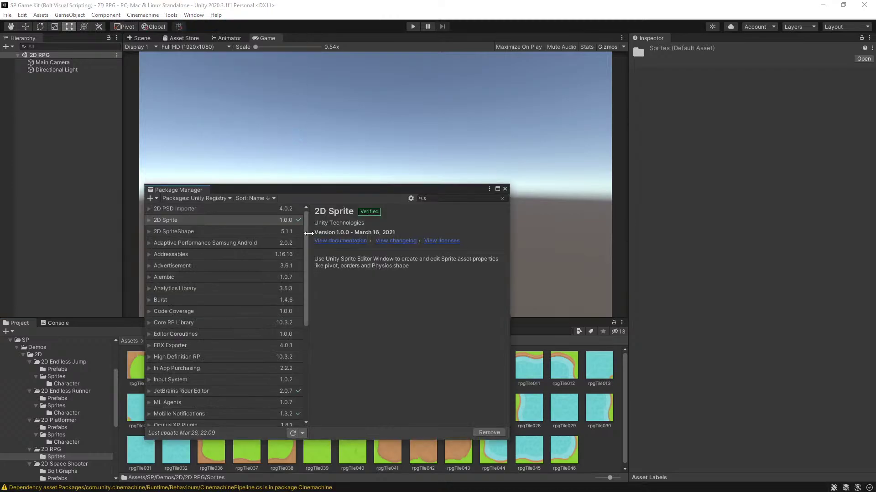
left_click(433, 198)
type("s")
left_click(434, 199)
type("tile")
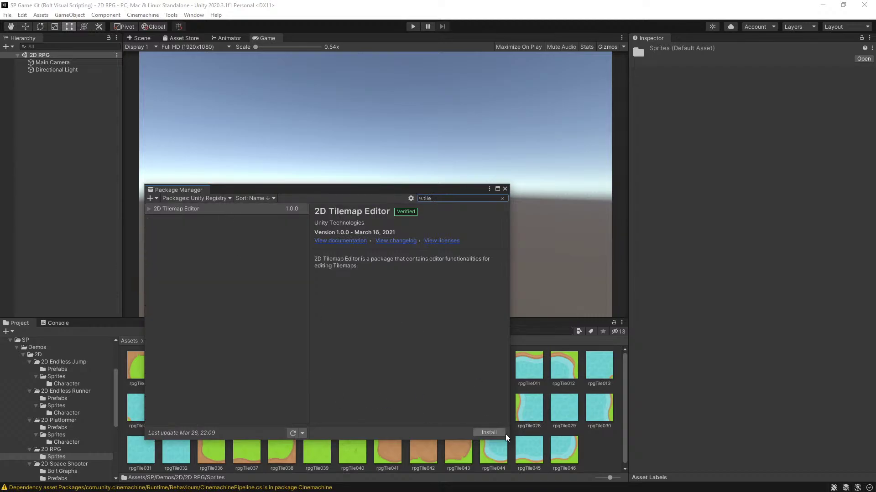
left_click(488, 433)
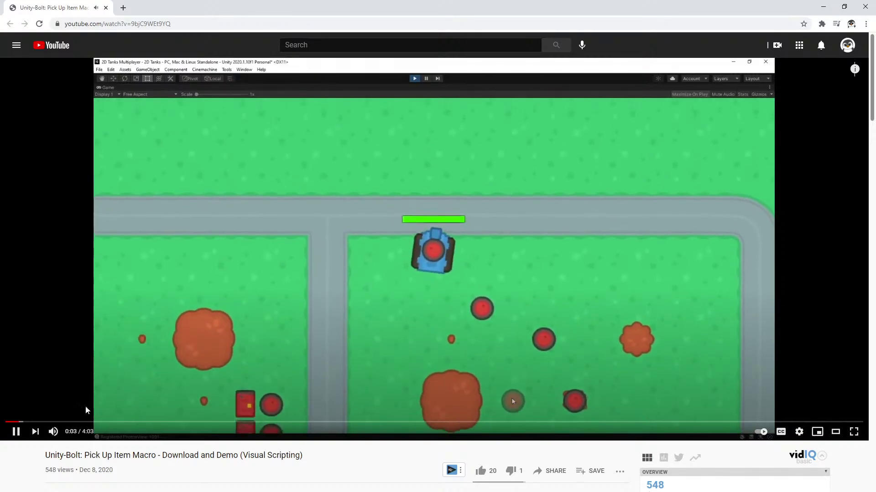
Step: In the browser, skim the YouTube video on the Pick Up Item Macro and pause it at 0:14 on the village scene
left_click(61, 422)
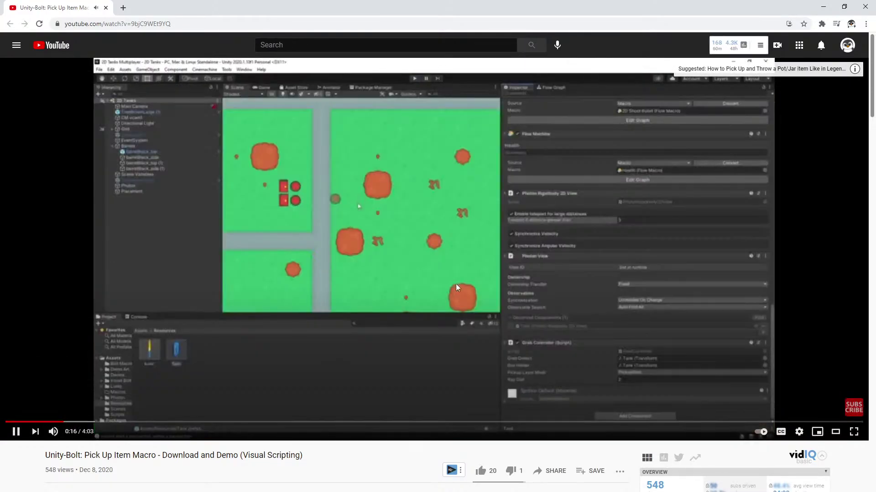
left_click(55, 422)
left_click(432, 337)
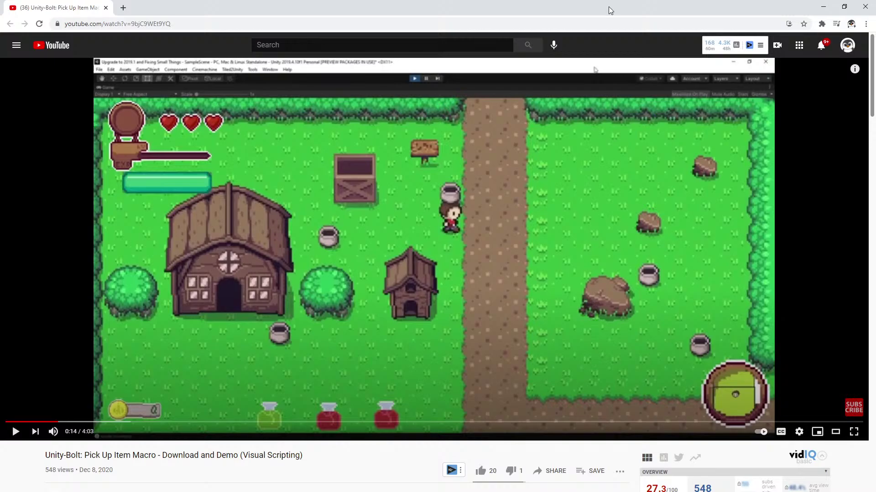
left_click_drag(609, 7, 0, 194)
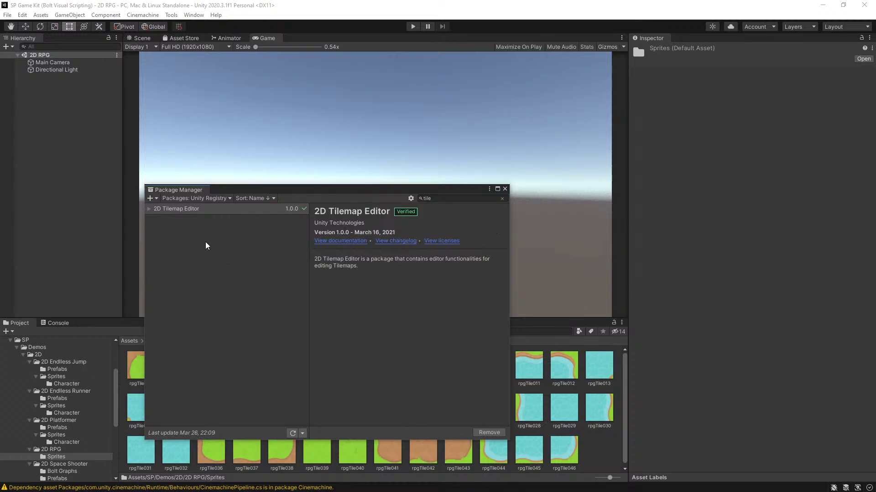
Step: Back in Unity, close the Package Manager, open the Tile Palette window and move it clear of the project's tile sprites
left_click(504, 189)
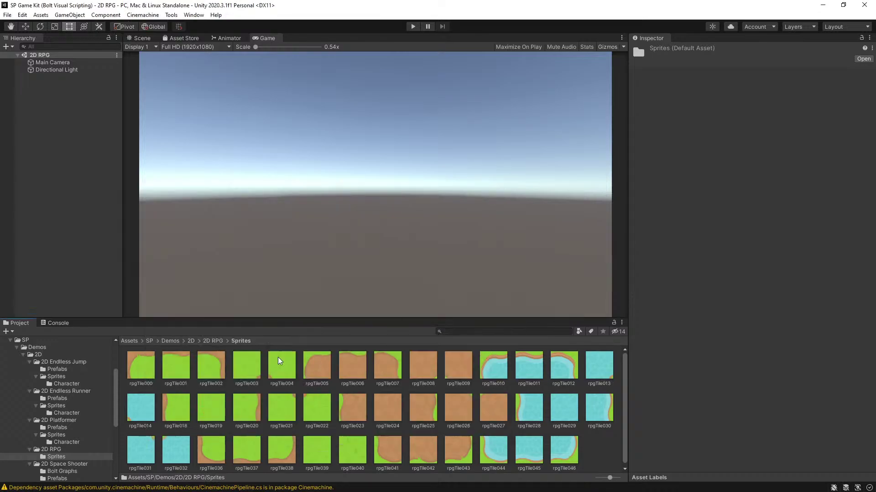
left_click(172, 15)
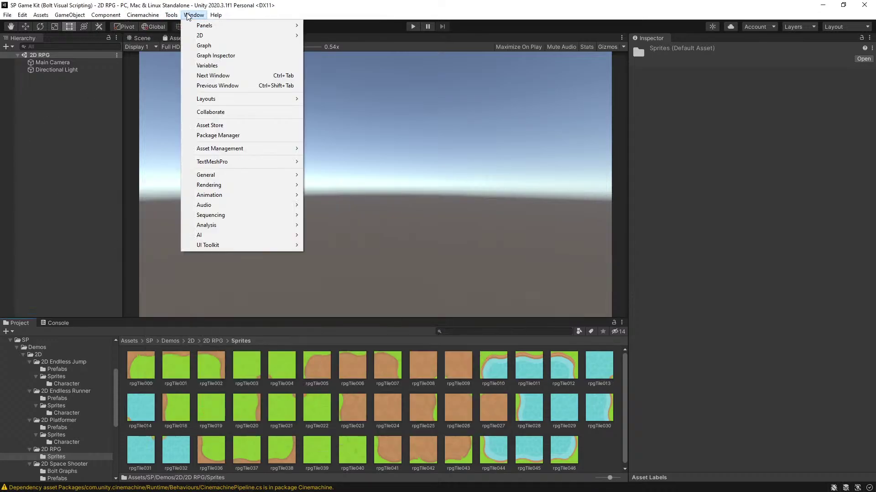
mouse_move(194, 15)
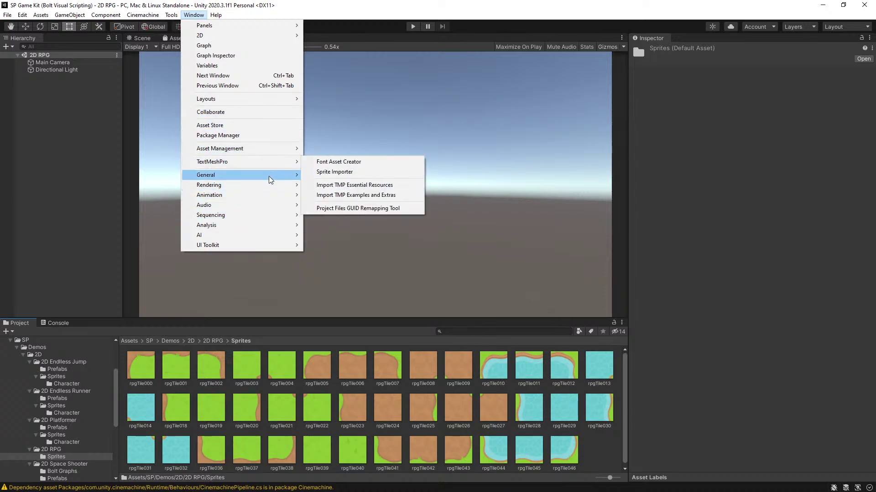
mouse_move(270, 183)
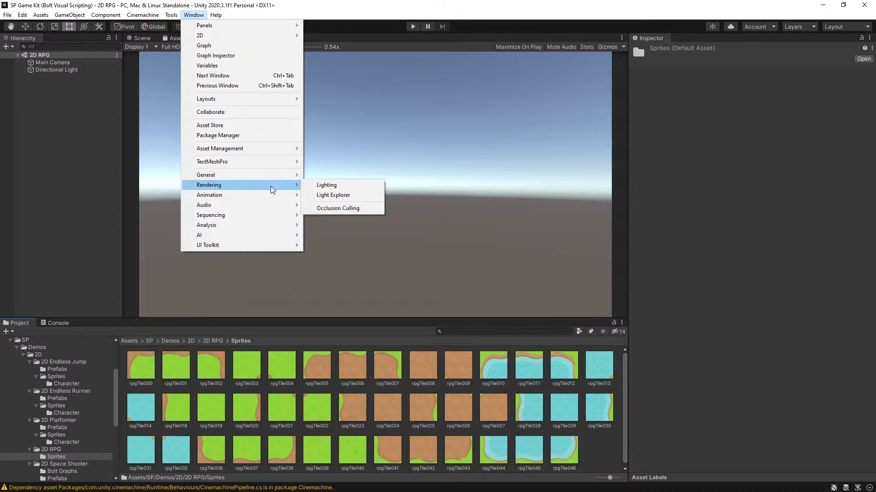
mouse_move(272, 206)
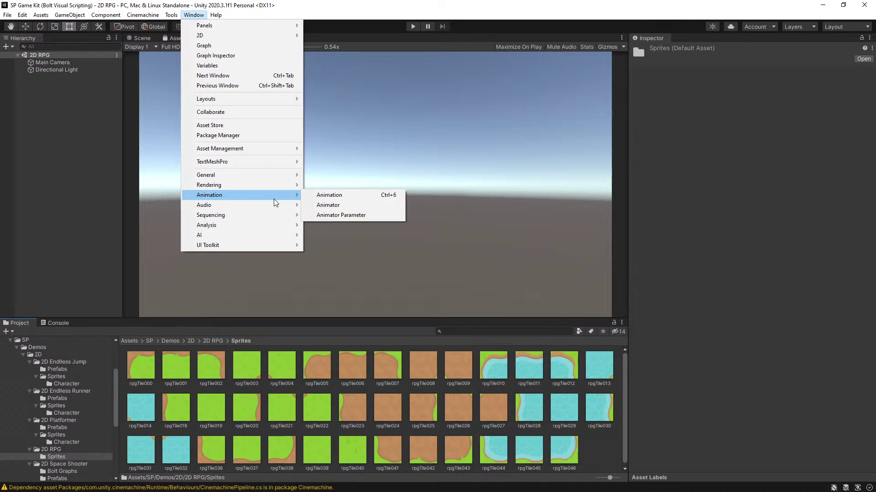
mouse_move(270, 162)
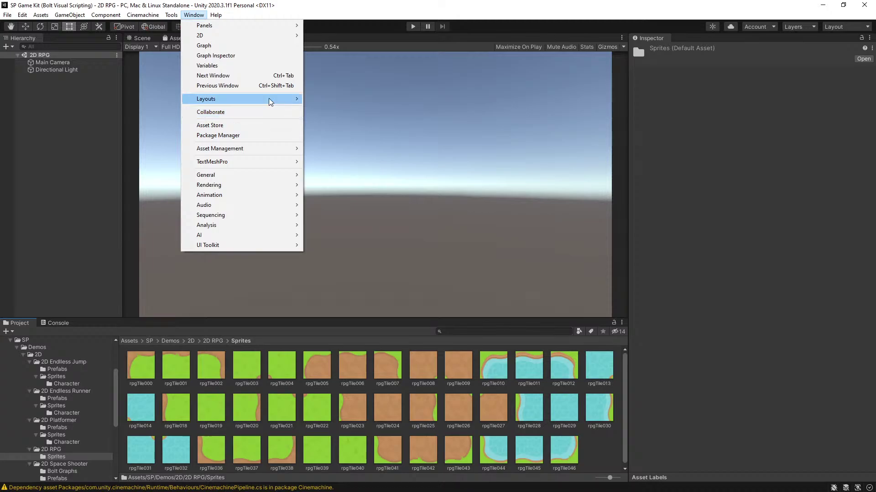
mouse_move(269, 101)
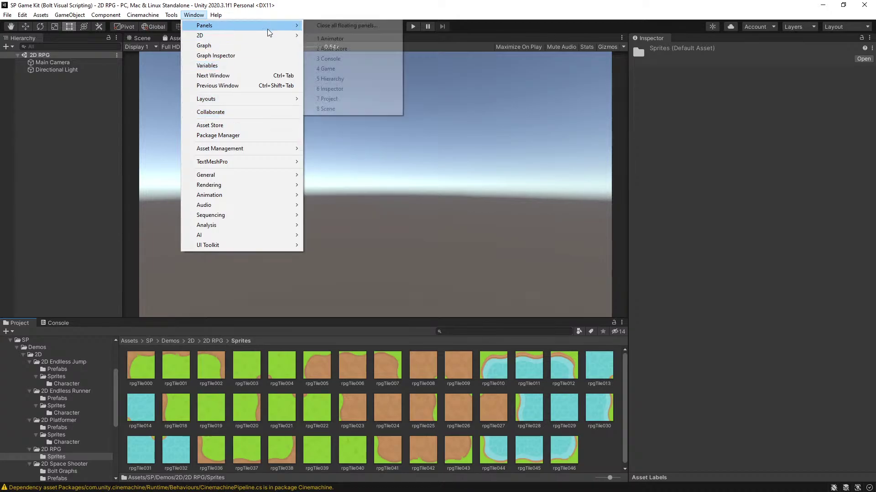
mouse_move(267, 36)
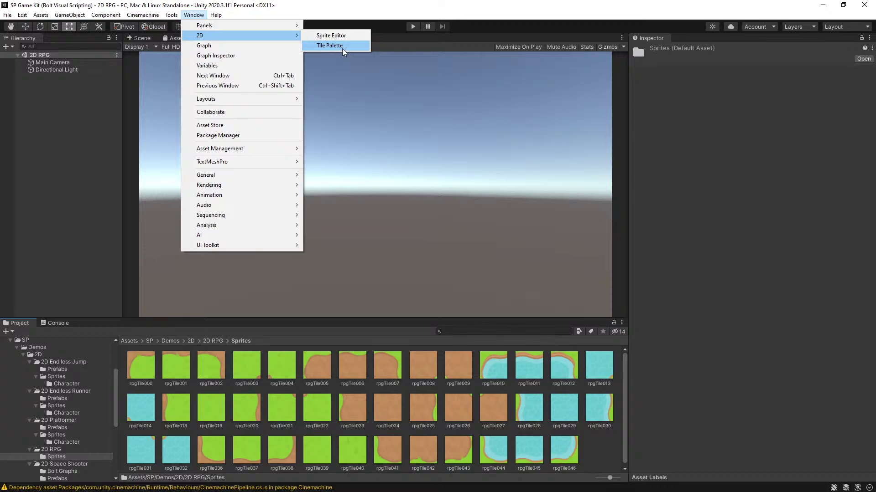
left_click(342, 46)
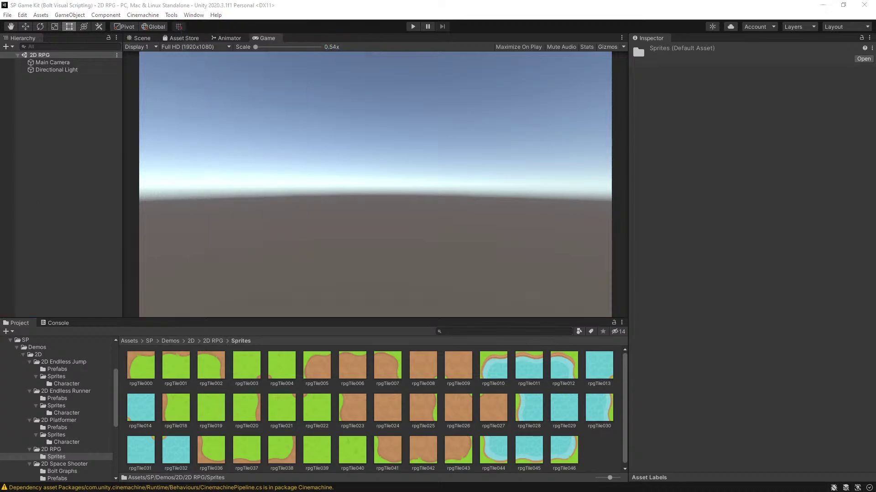
left_click_drag(483, 73, 500, 62)
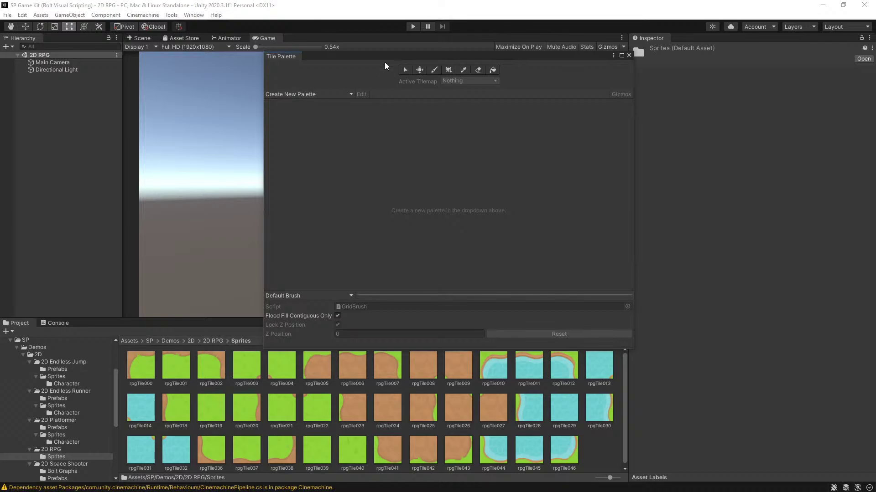
left_click_drag(368, 53, 537, 45)
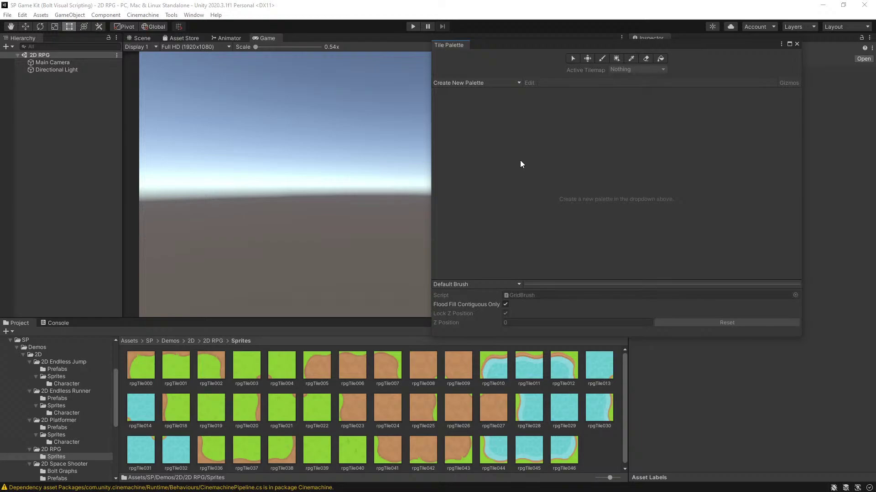
Step: Create a new rectangular tile palette named Map with automatic cell size
left_click(136, 370)
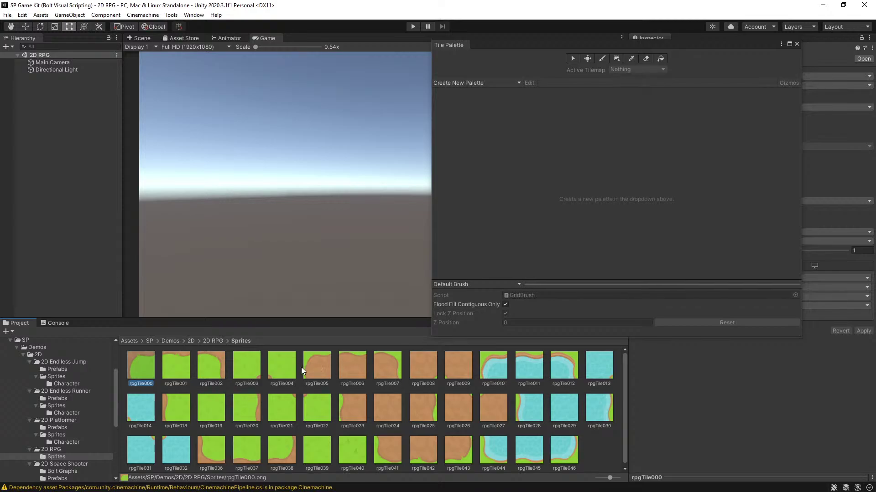
left_click(301, 367)
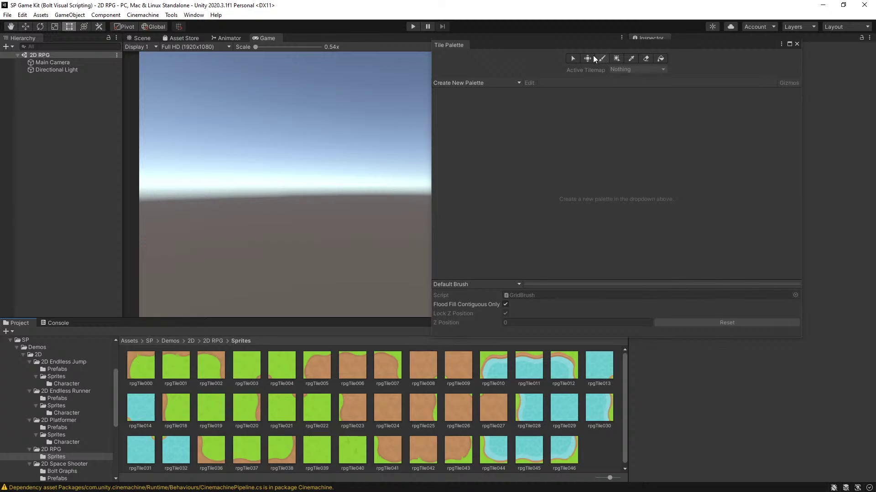
left_click(464, 84)
double_click(495, 102)
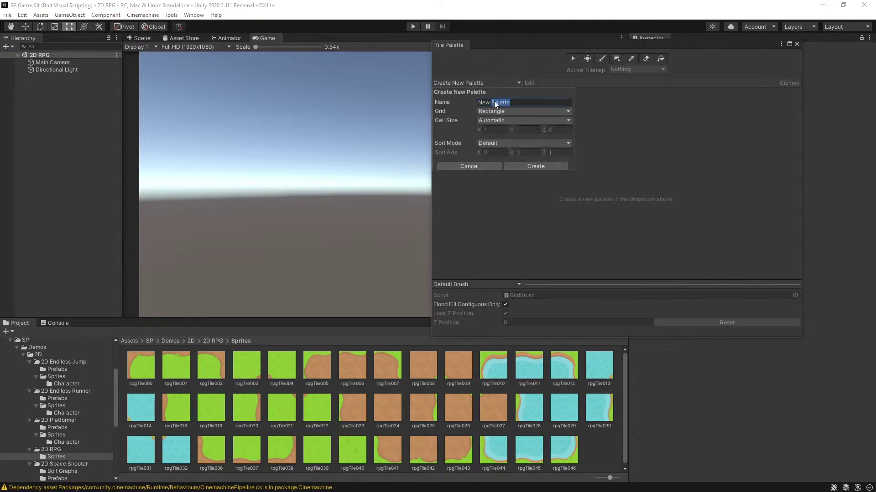
key("BackSpace")
key("BackSpace")
key("BackSpace")
key("BackSpace")
key("BackSpace")
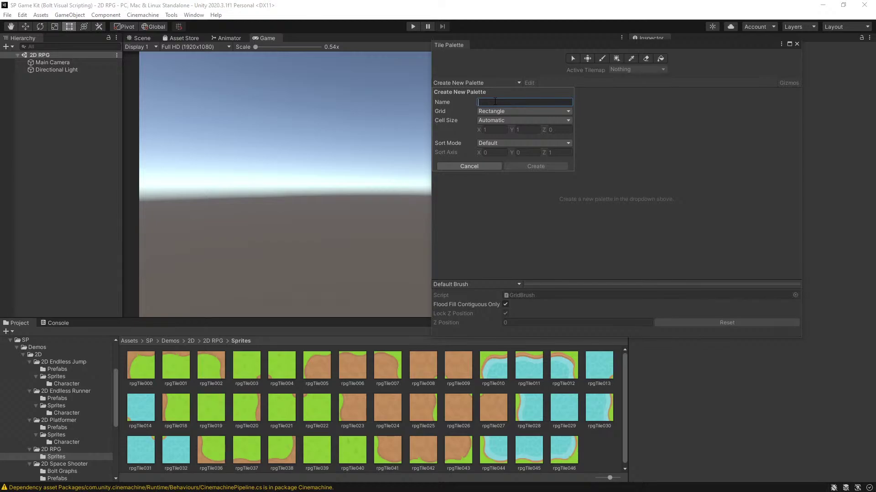
type("Map")
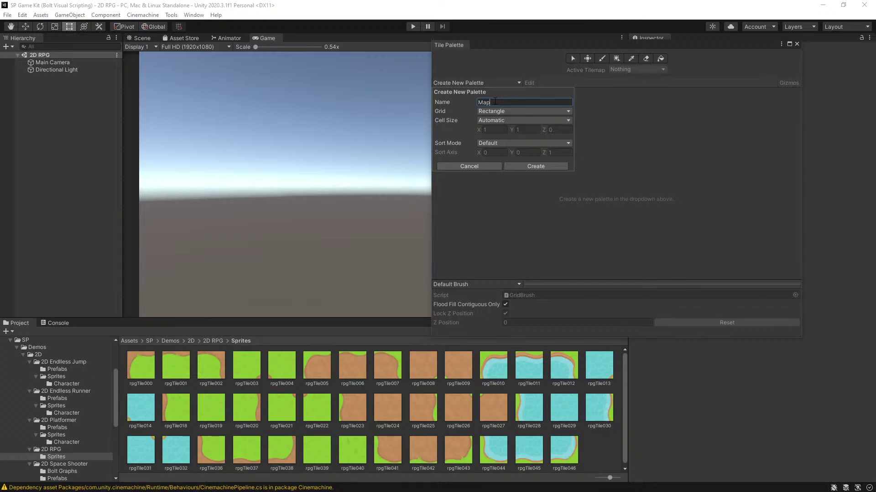
left_click(523, 164)
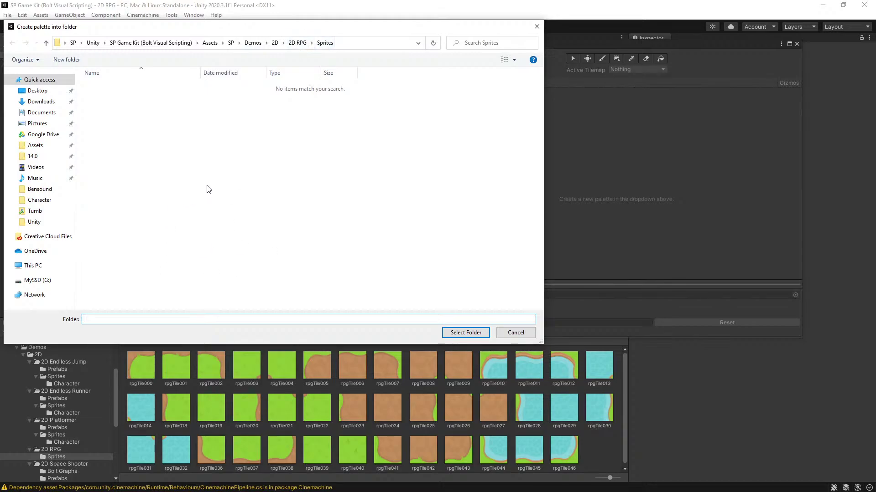
Step: Create a Tilemap folder inside the 2D RPG Sprites folder and save the Map palette into it
right_click(185, 157)
mouse_move(246, 257)
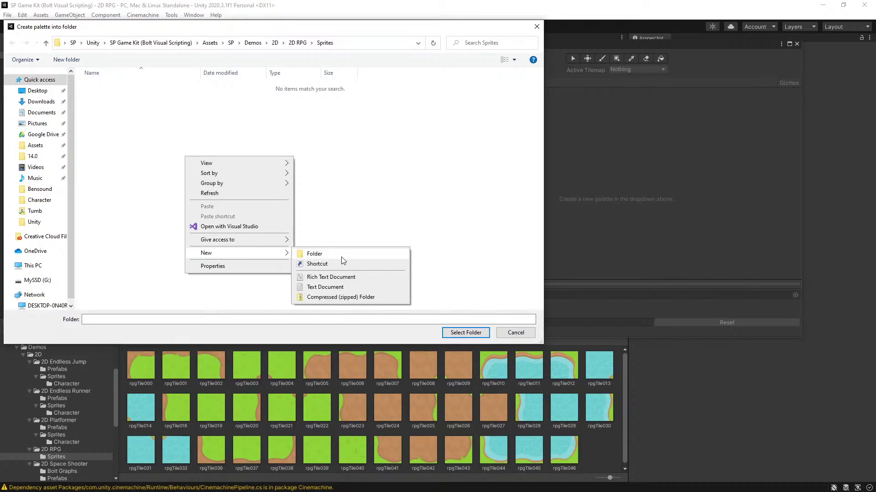
left_click(342, 255)
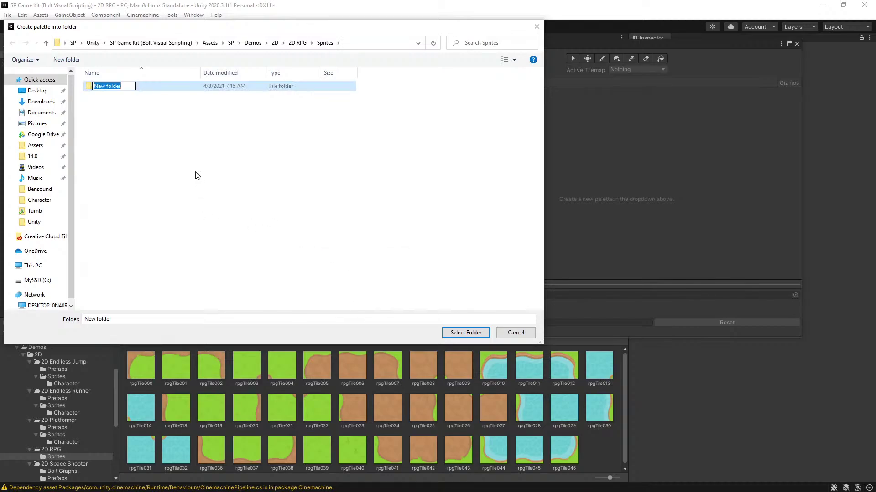
type("Tile")
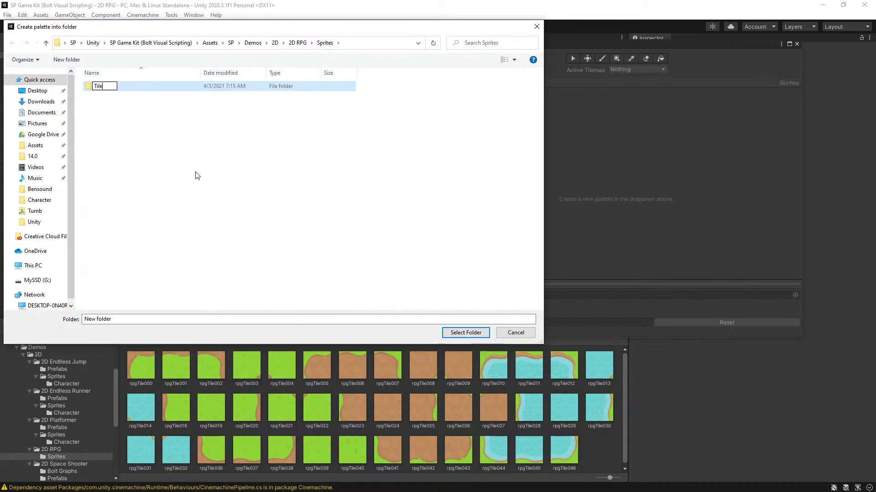
type("map")
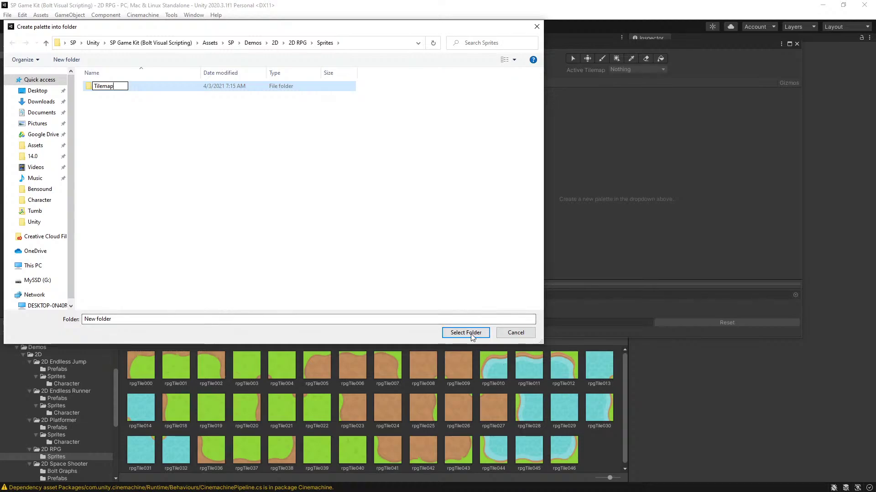
key("Return")
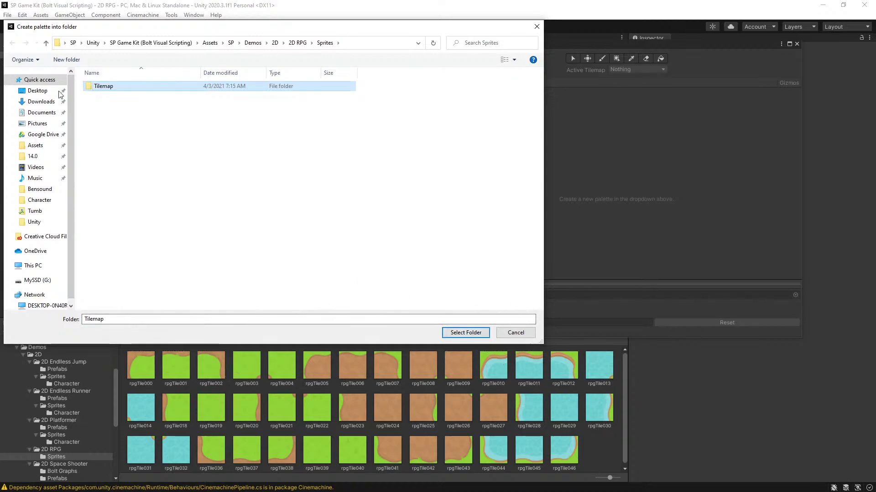
double_click(102, 89)
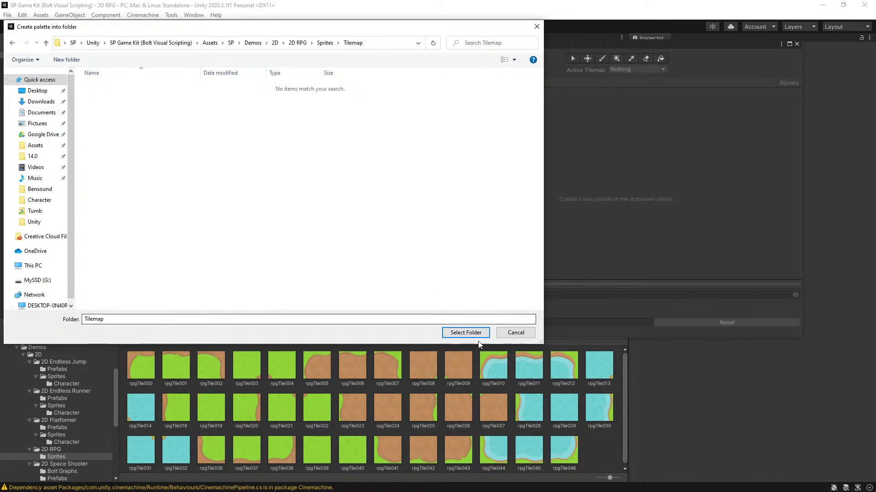
left_click(457, 333)
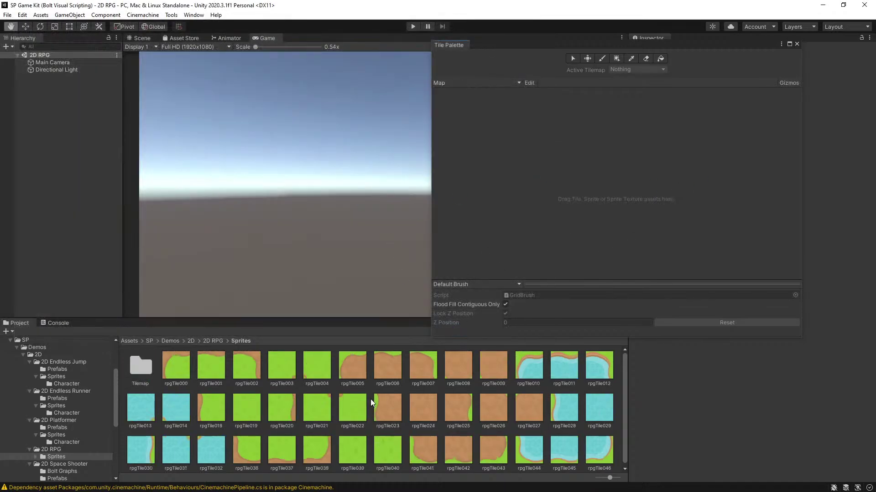
left_click(518, 84)
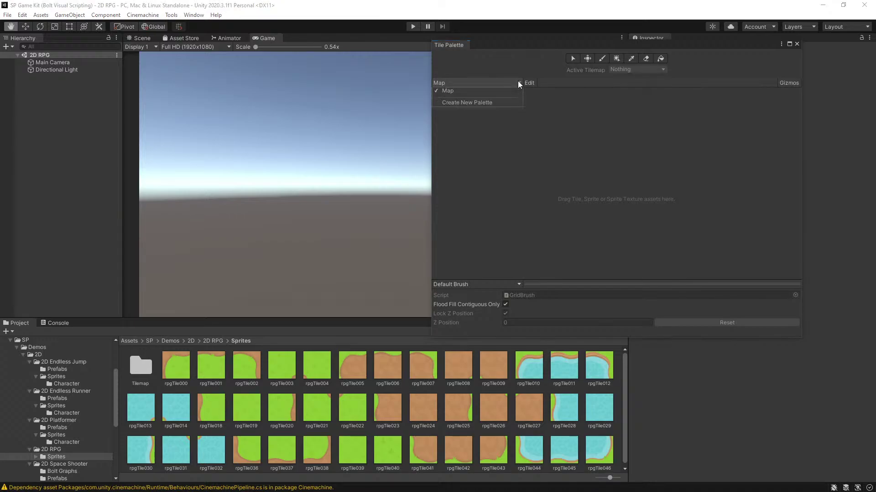
left_click(499, 102)
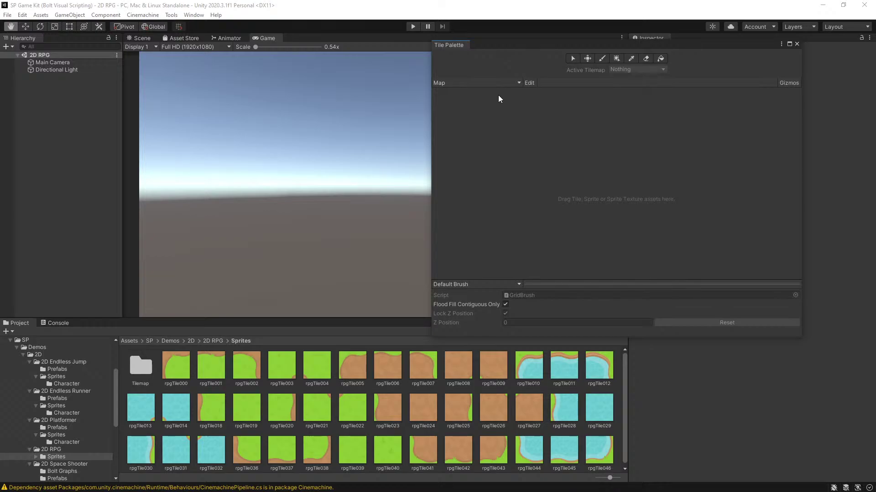
left_click(493, 84)
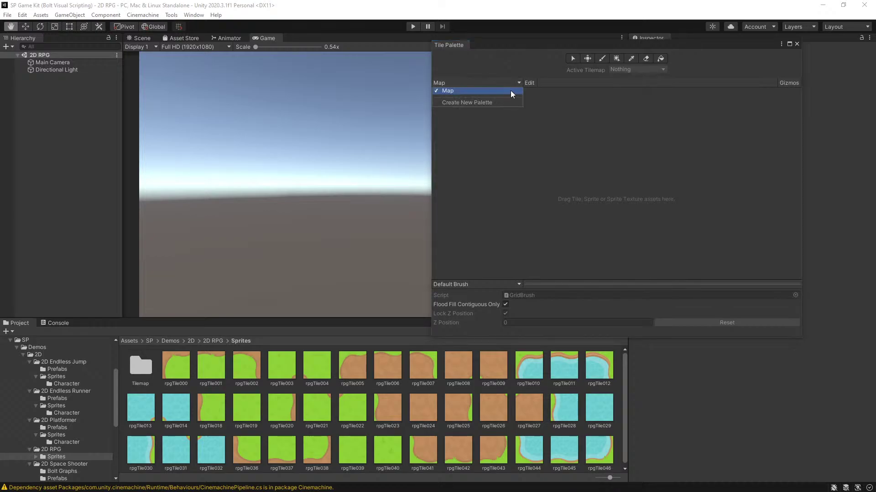
left_click(501, 101)
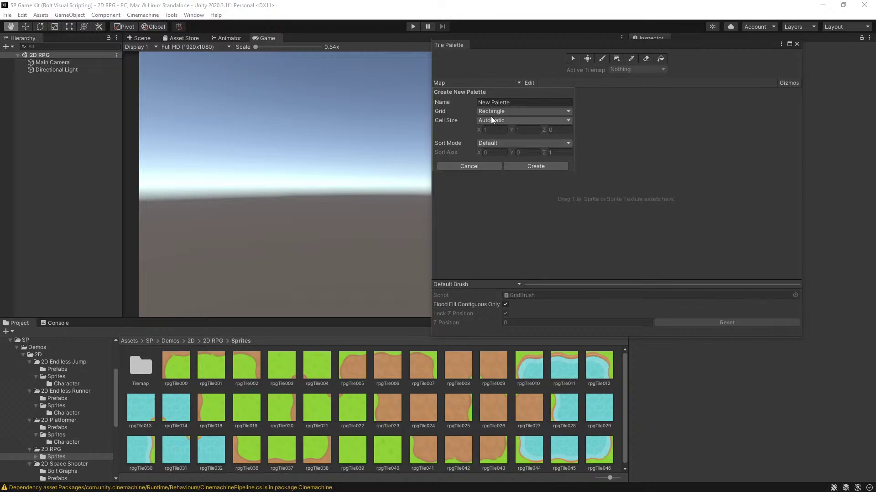
key("t")
left_click(509, 223)
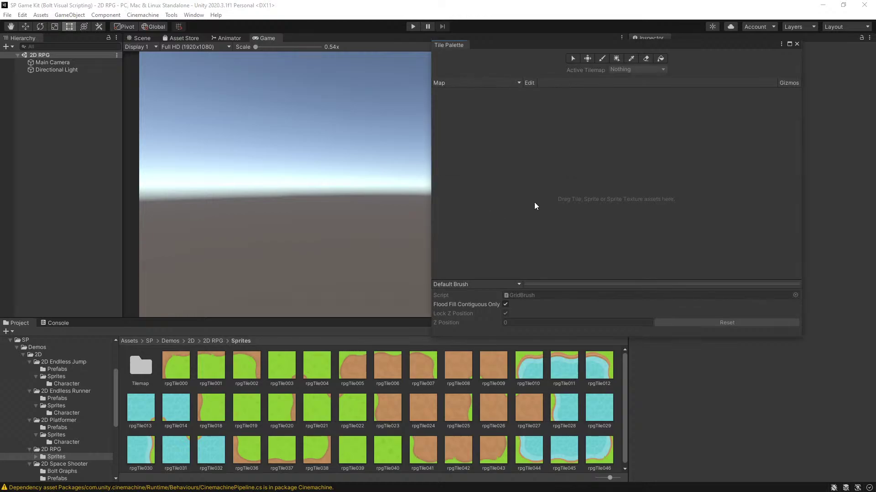
Step: Try to add the textures rpgTile000 to rpgTile002 to the Map palette
left_click(182, 373)
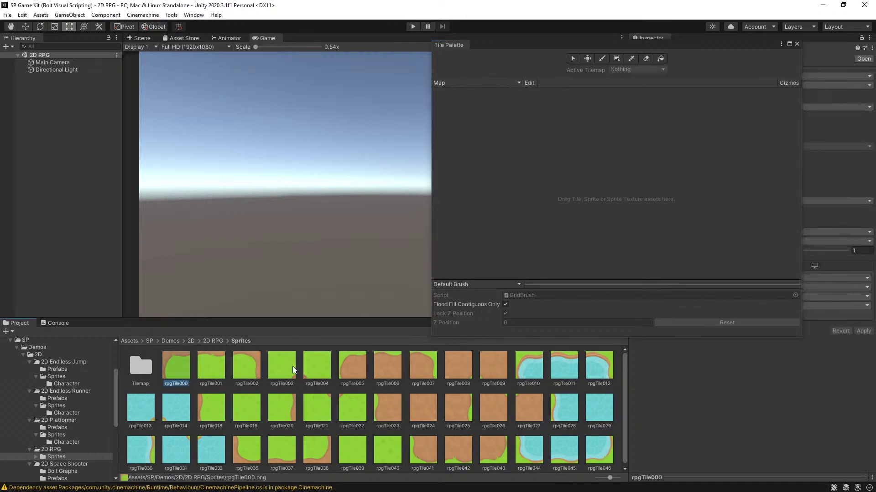
left_click(248, 366, "shift")
left_click_drag(181, 370, 594, 197)
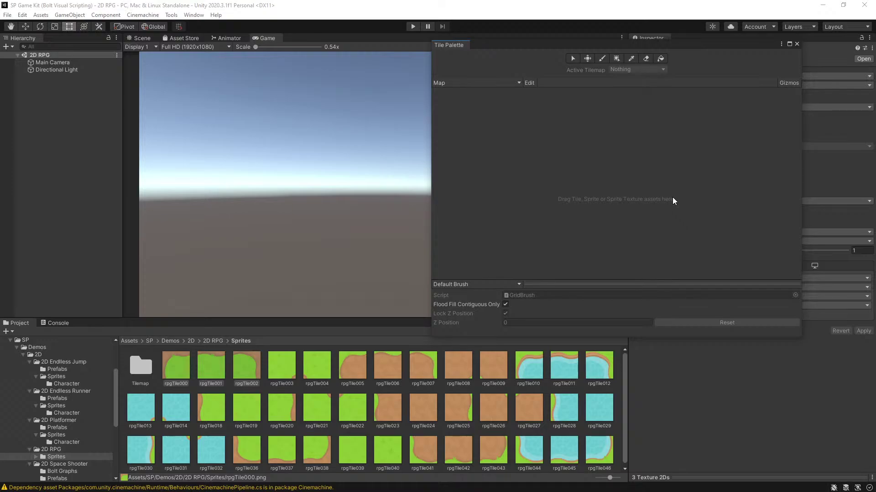
Step: Select all the rpgTile textures and move the Tile Palette window off their import settings
left_click(176, 367)
left_click(592, 449, "shift")
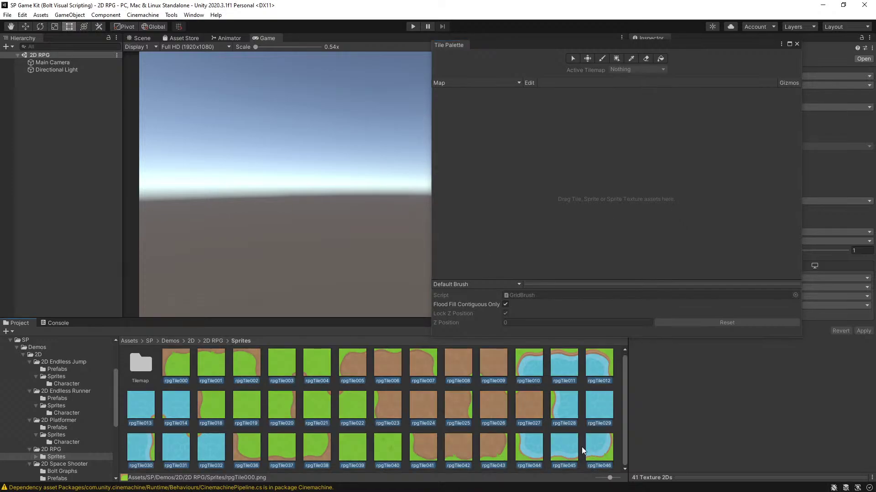
right_click(176, 361)
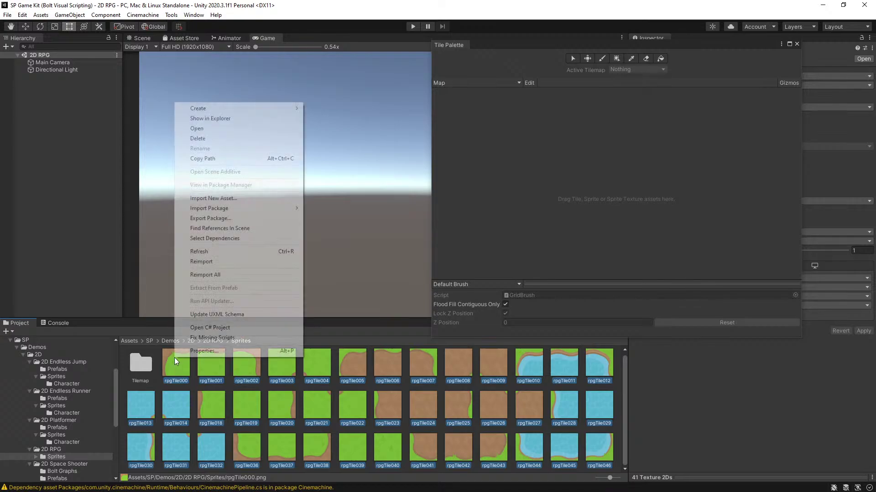
left_click(707, 42)
left_click_drag(617, 49, 458, 48)
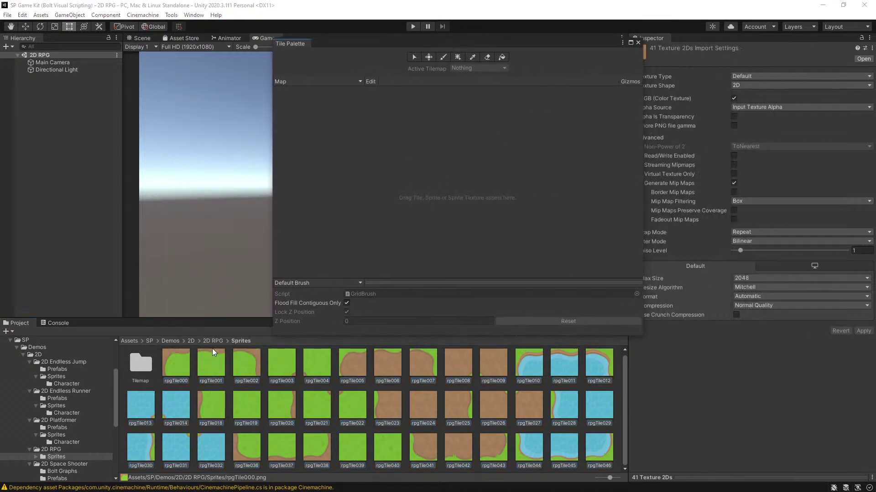
Step: Change the texture type of all tiles from rpgTile000 to rpgTile046 to Sprite (2D and UI) and apply it
left_click(174, 355)
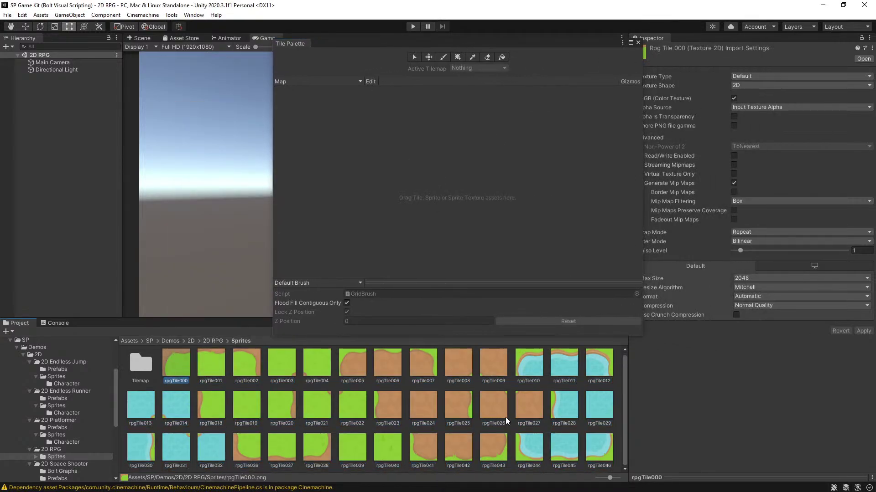
left_click(587, 444, "shift")
left_click(792, 76)
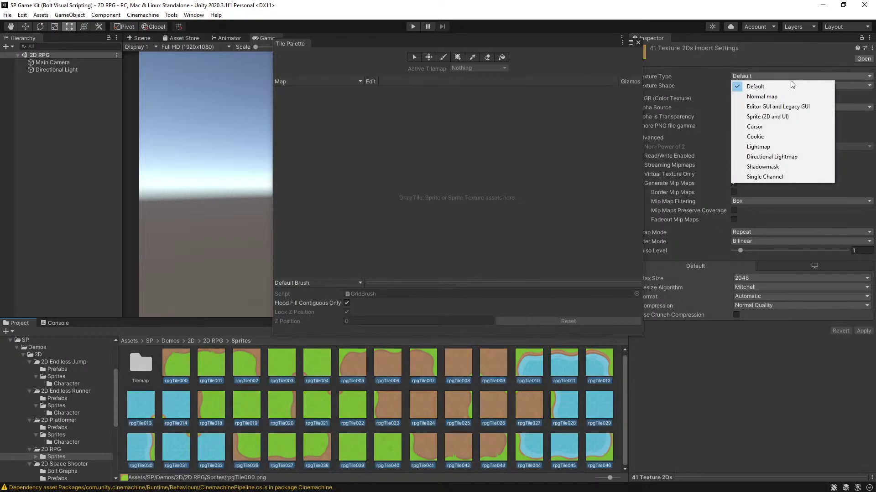
left_click(775, 115)
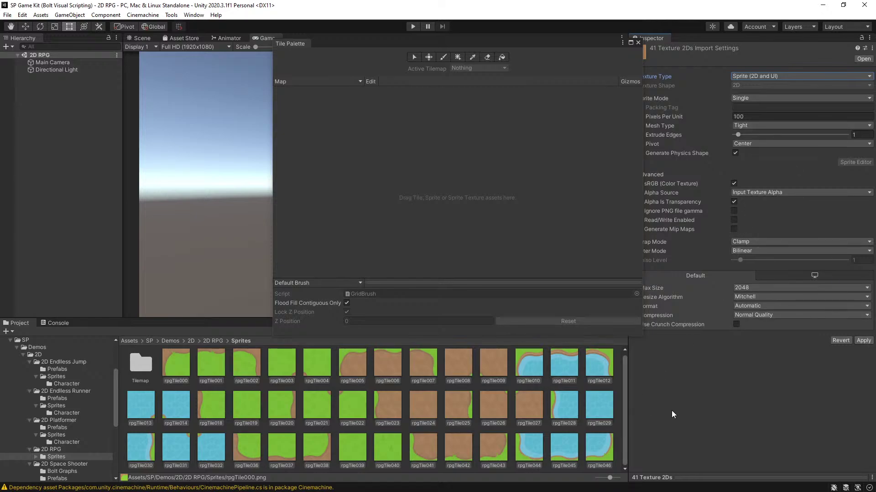
left_click(511, 407)
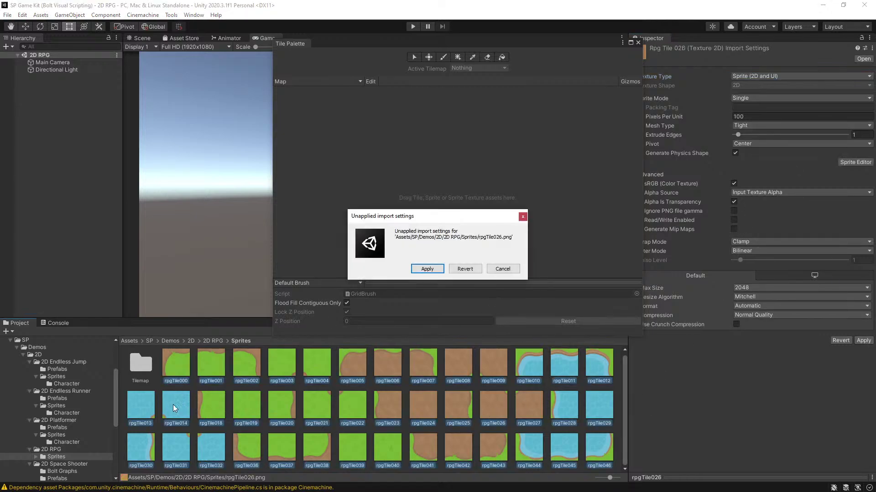
left_click(427, 269)
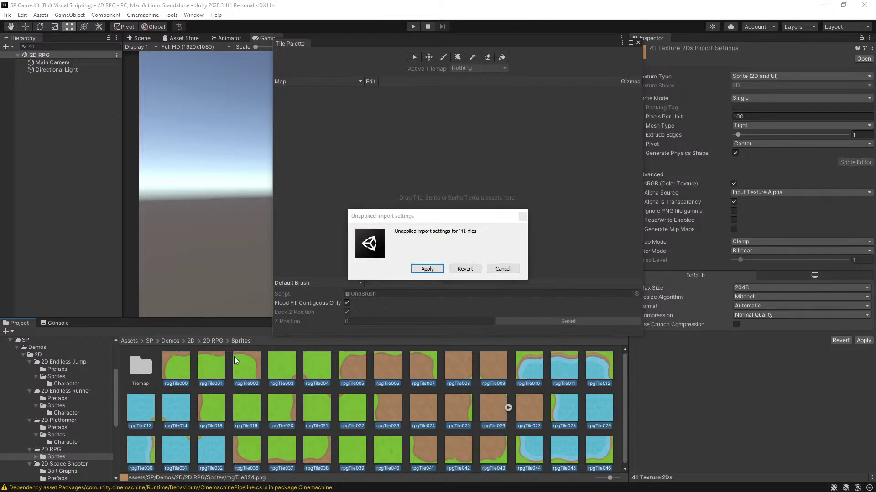
left_click(427, 269)
left_click(863, 341)
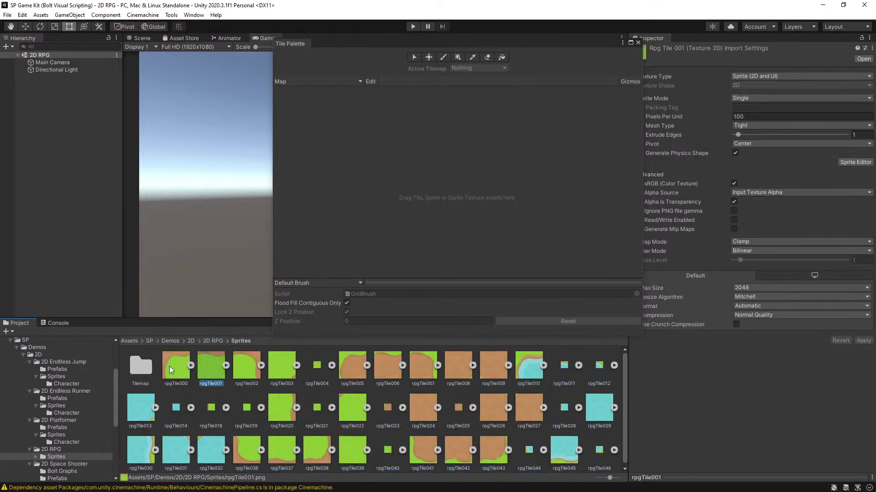
Step: Move the Tile Palette window fully clear of the Inspector and examine rpgTile000's import settings and the sprite inside it
left_click(185, 369)
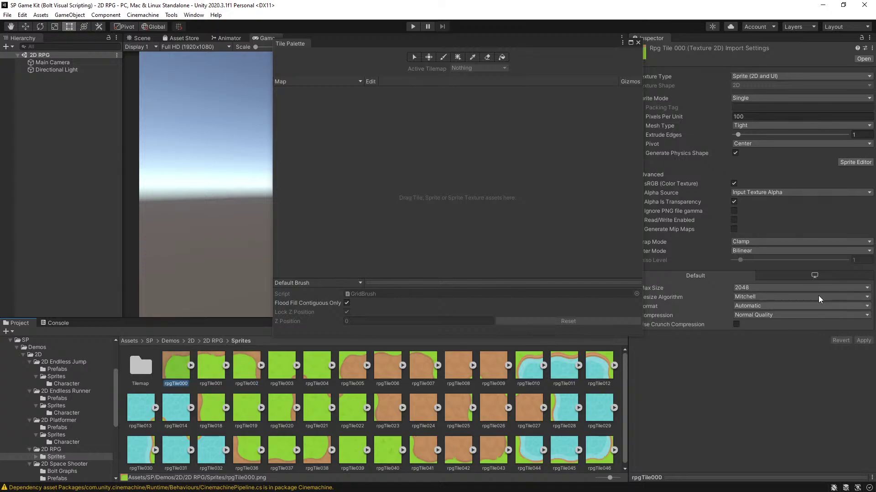
left_click_drag(550, 43, 482, 48)
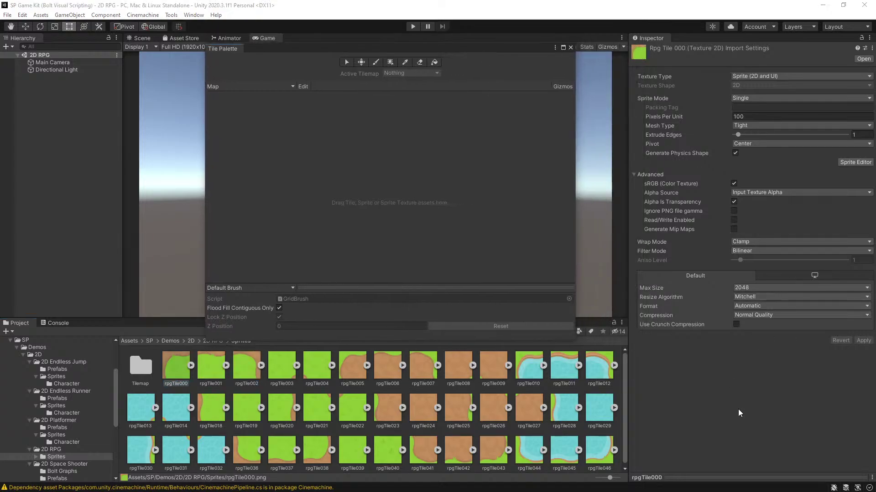
left_click(211, 366)
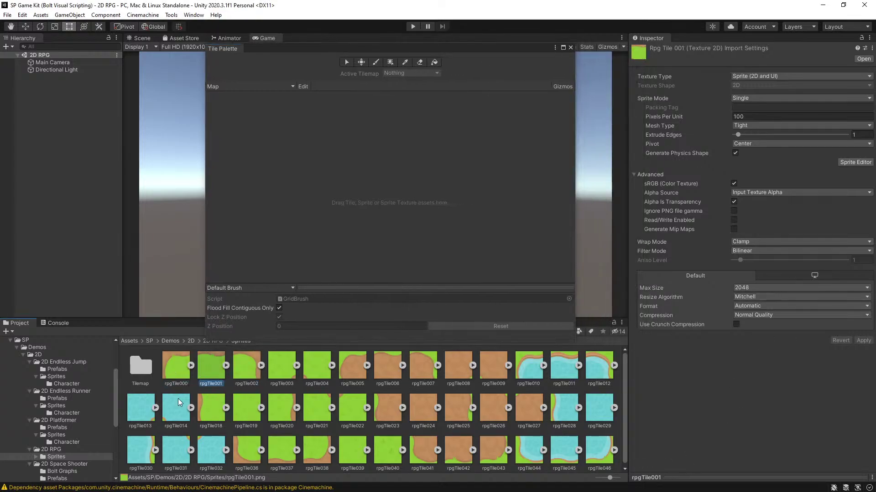
left_click(191, 366)
left_click(209, 368)
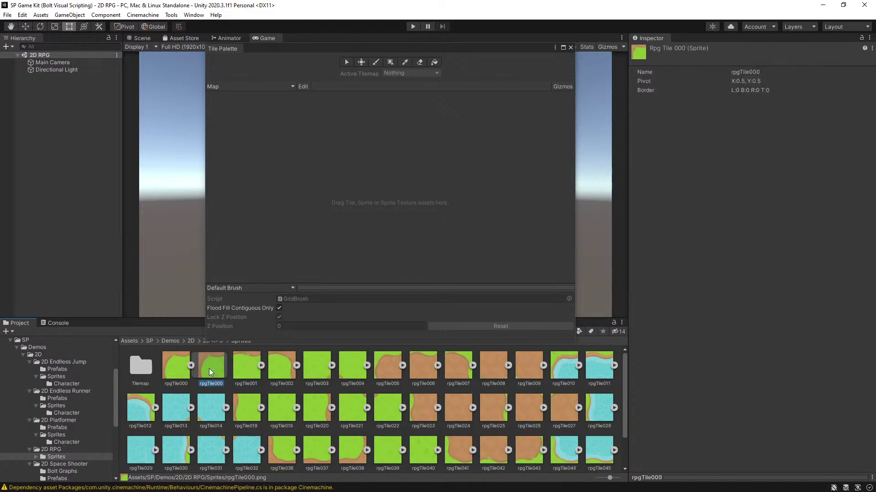
left_click(184, 371)
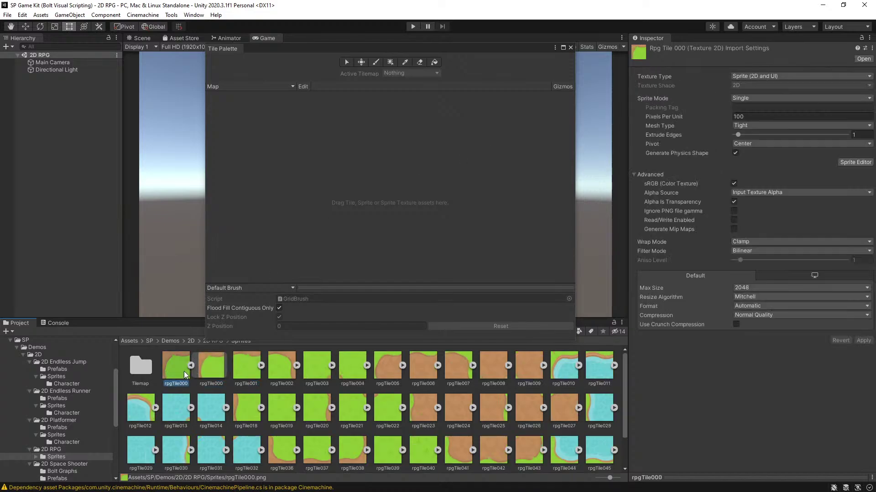
left_click(191, 365)
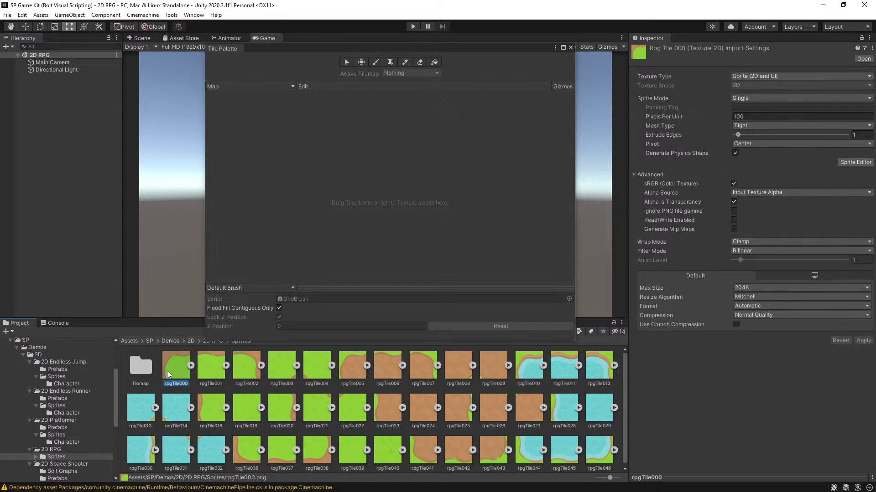
Step: Set Pixels Per Unit to 64 for all tiles from rpgTile000 to rpgTile046 and apply the import settings
left_click(600, 447, "shift")
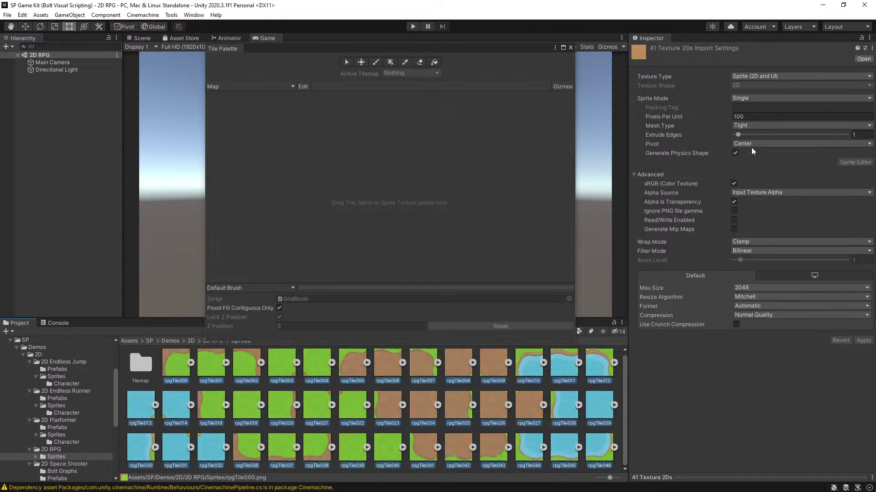
left_click(757, 117)
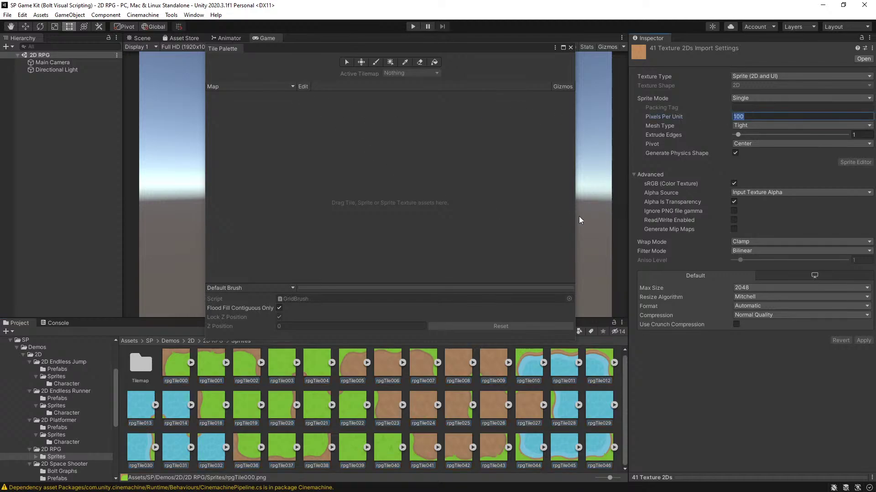
type("64")
left_click(862, 340)
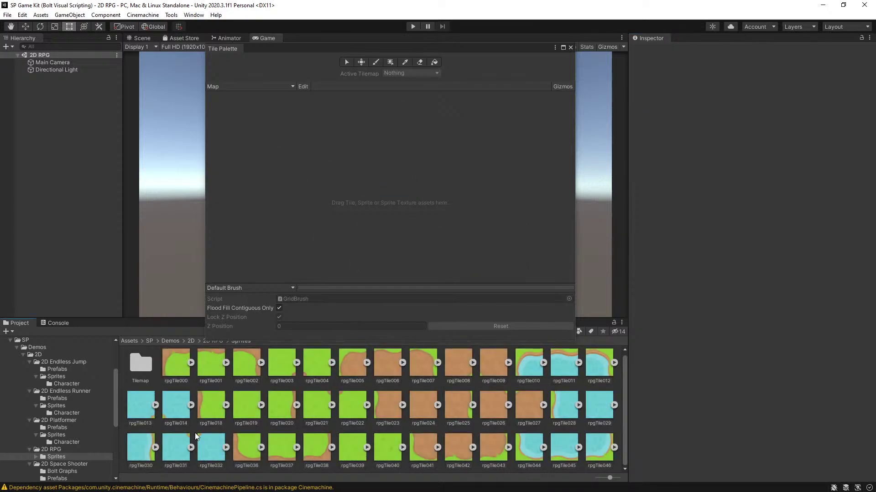
left_click(176, 373)
left_click(234, 368, "shift")
left_click_drag(233, 369, 315, 192)
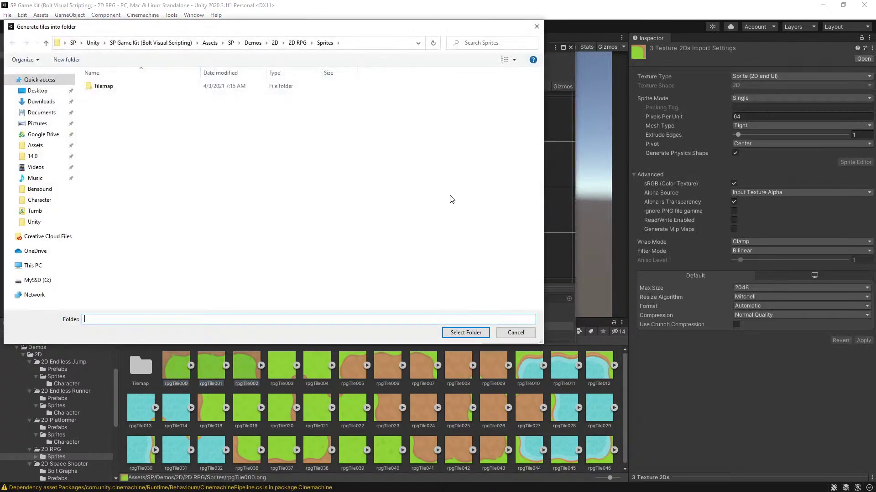
left_click(516, 332)
Step: Add rpgTile000, rpgTile001 and rpgTile002 to the Map palette, generating their tile assets in the Tilemap folder
left_click(178, 370)
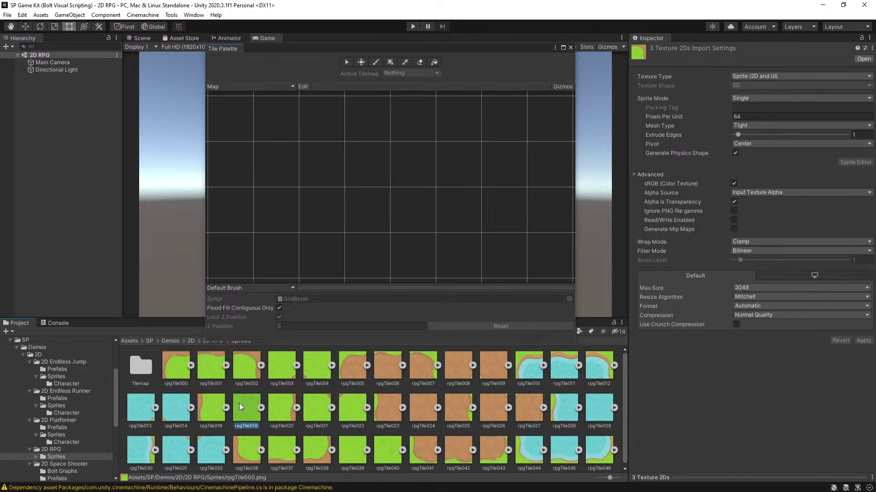
left_click(257, 376, "shift")
left_click_drag(185, 367, 294, 177)
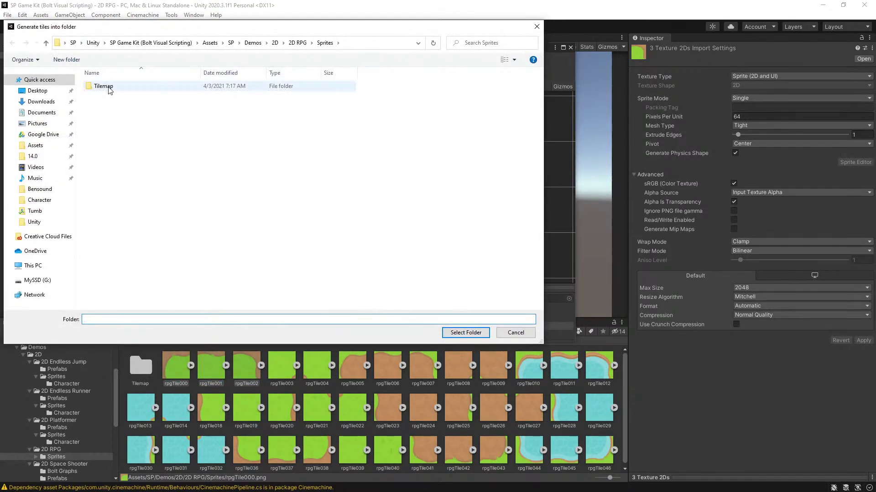
double_click(105, 87)
left_click(459, 337)
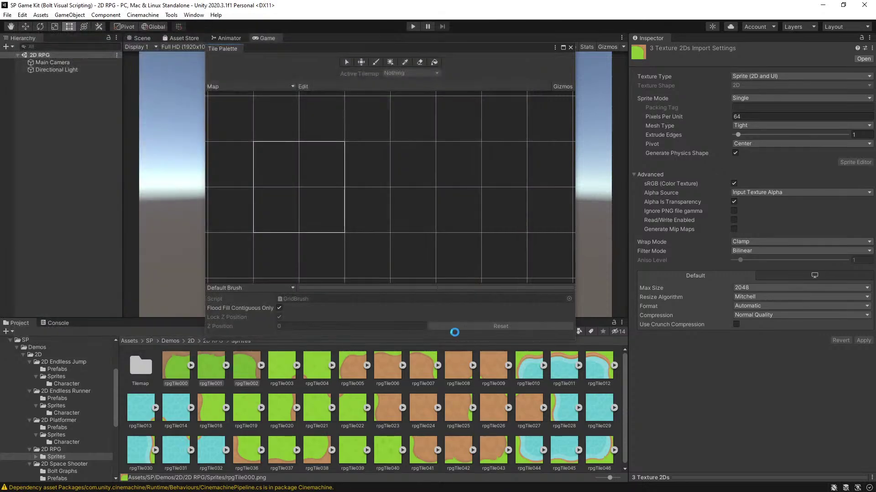
Step: Enable editing of the Map palette and paint a copy of the rpgTile002 corner at the end of the top row
left_click(368, 216)
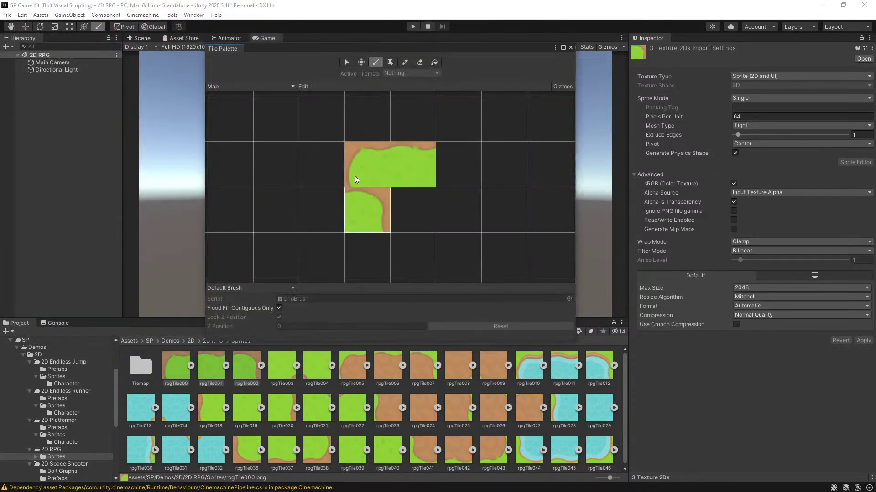
left_click(304, 86)
left_click(450, 161)
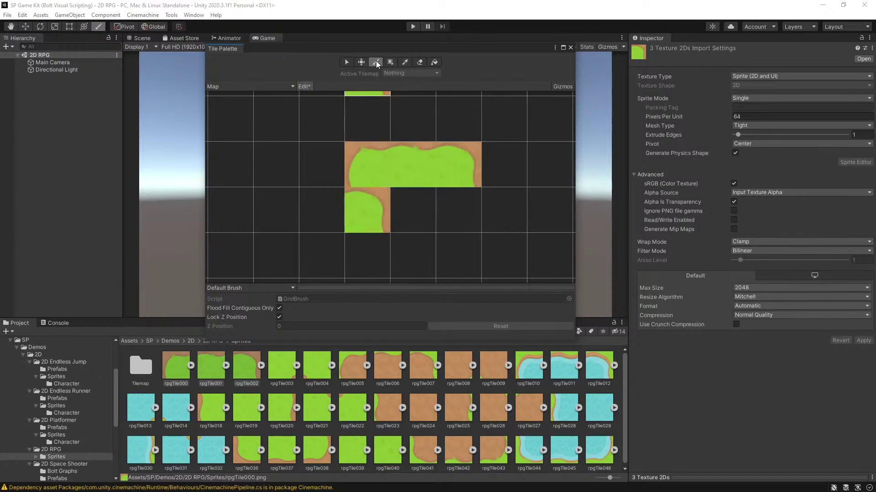
left_click(346, 62)
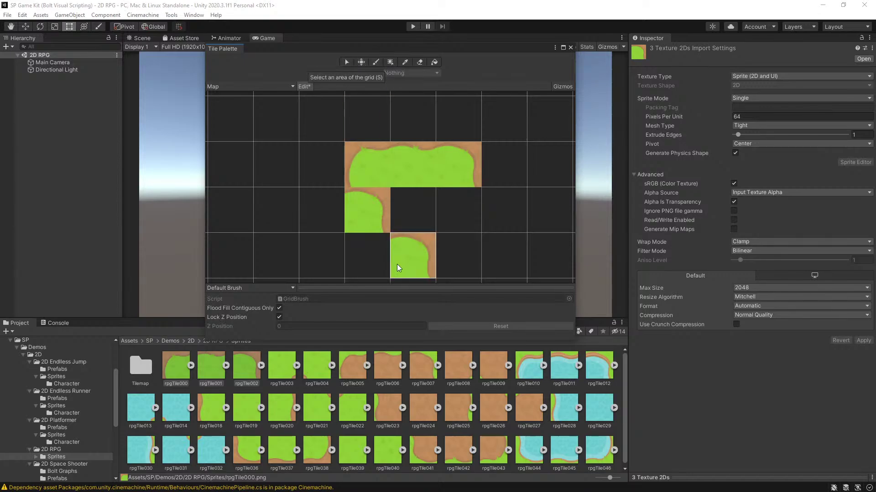
Step: Add rpgTile018 to the palette directly below the rpgTile000 corner, saving its tile asset in the Sprites folder
left_click(217, 413)
left_click(249, 410, "ctrl")
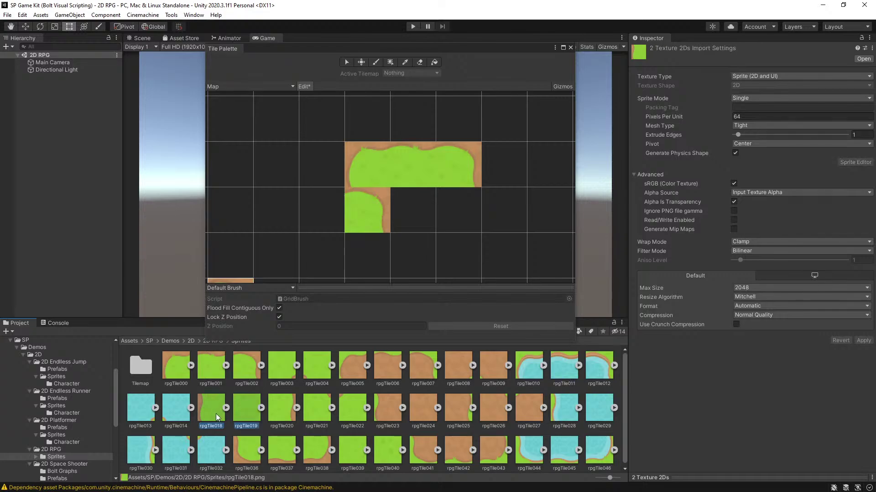
left_click_drag(218, 417, 371, 222)
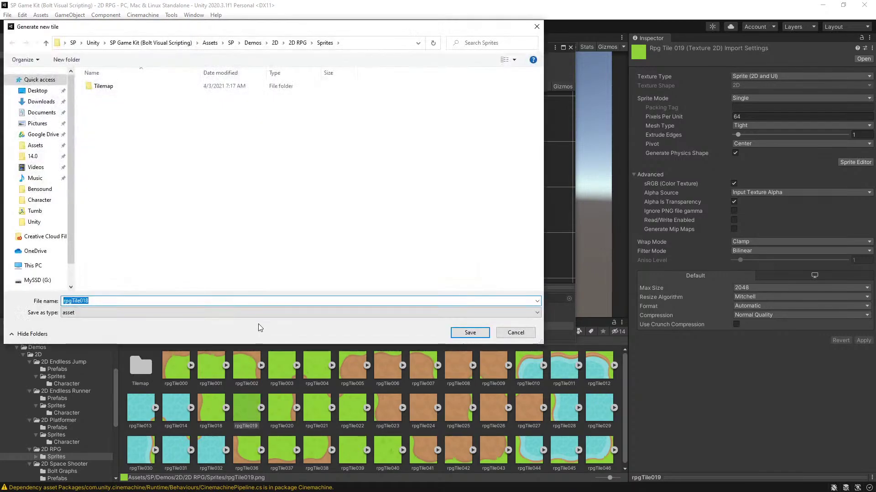
key("Return")
left_click_drag(254, 418, 423, 207)
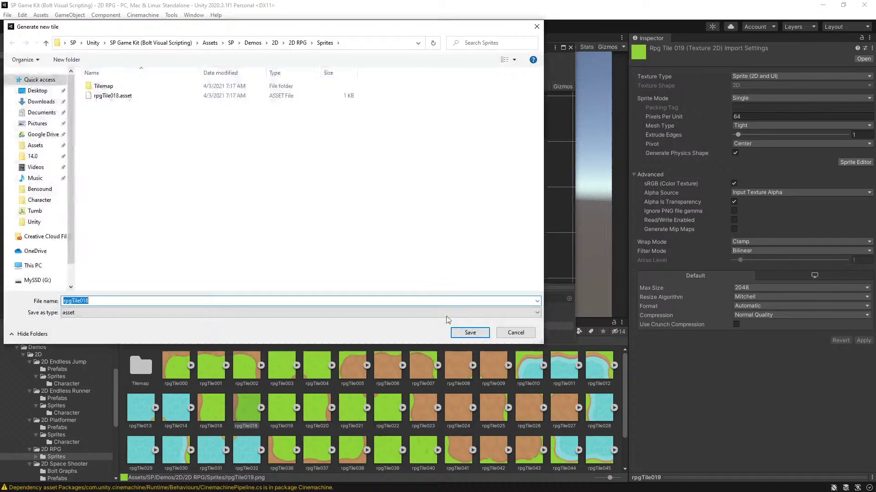
left_click(467, 332)
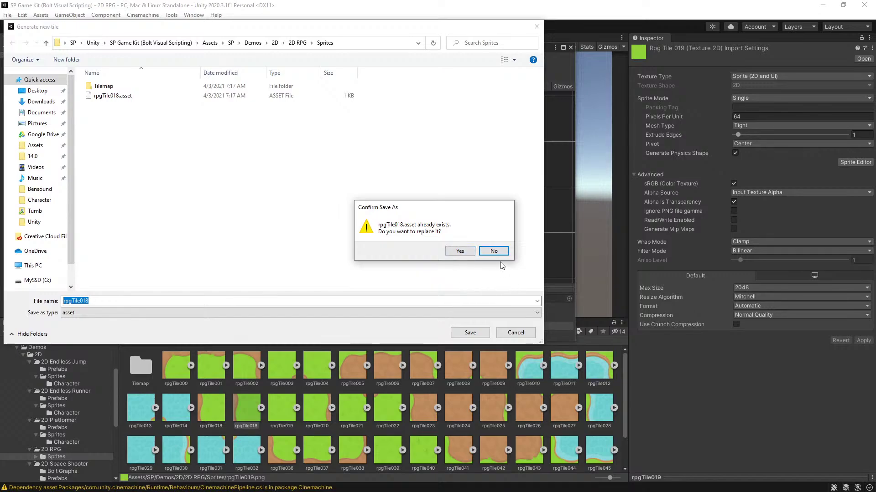
left_click(493, 251)
left_click(509, 333)
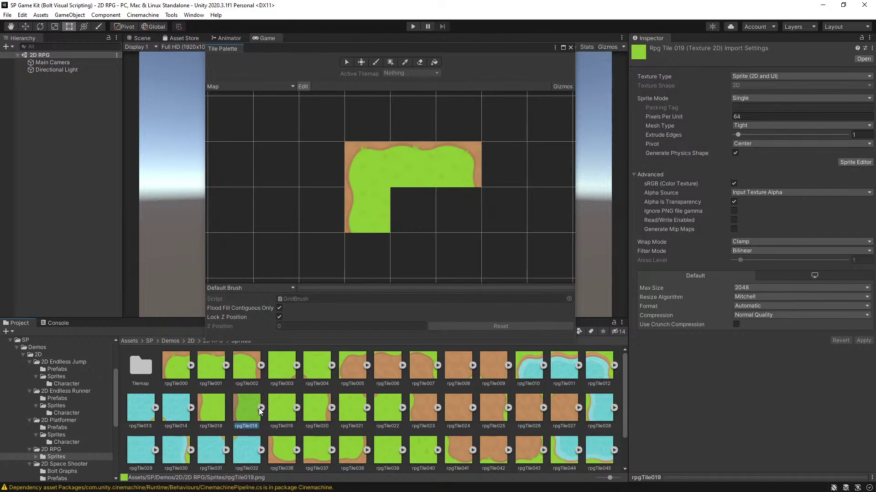
Step: Move the rpgTile018 tile asset from the Sprites folder into the Tilemap folder
left_click(209, 413)
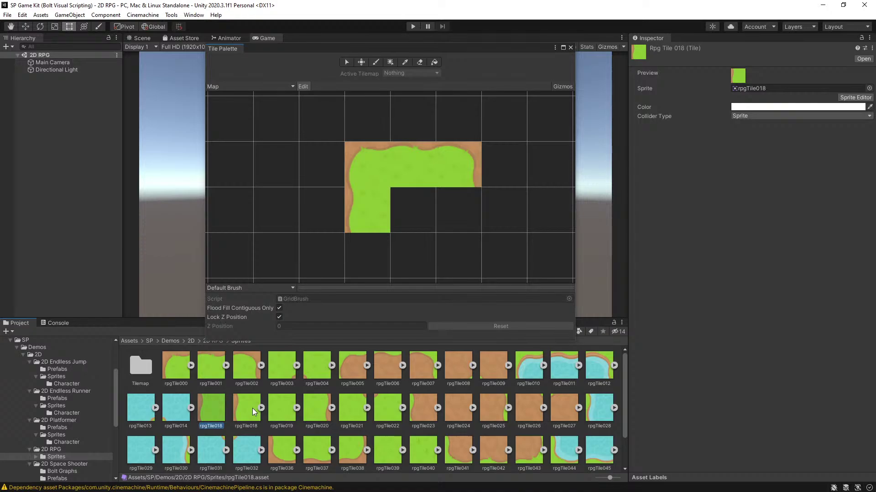
left_click_drag(213, 416, 146, 367)
Step: Complete the palette's second row with rpgTile019 and rpgTile020, saving both tile assets in the Tilemap folder
left_click_drag(254, 413, 397, 215)
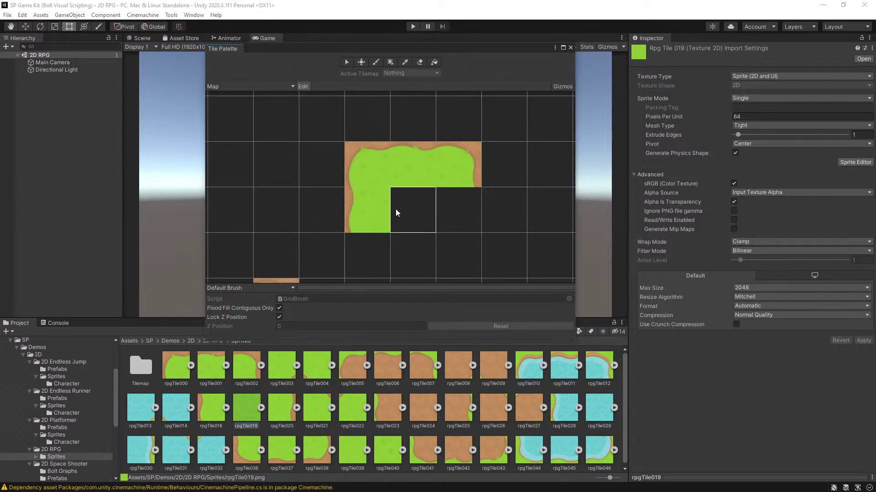
double_click(109, 87)
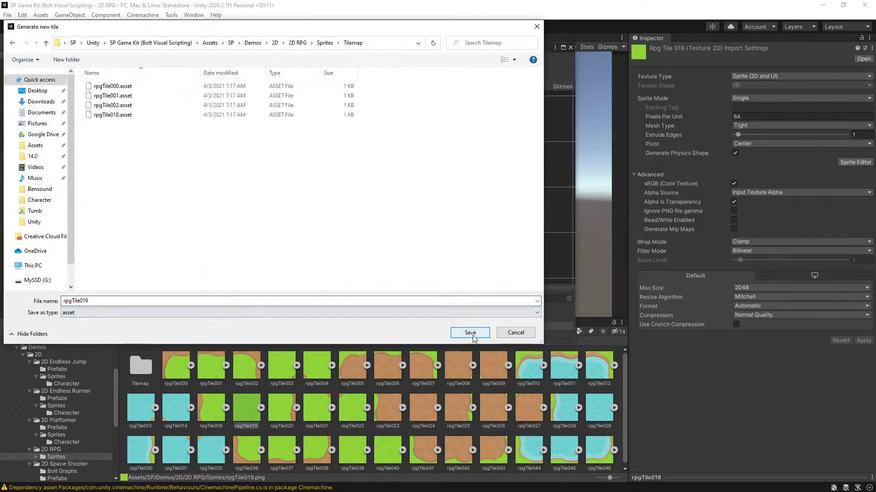
left_click(470, 333)
left_click_drag(281, 414, 461, 209)
left_click(102, 92)
double_click(102, 87)
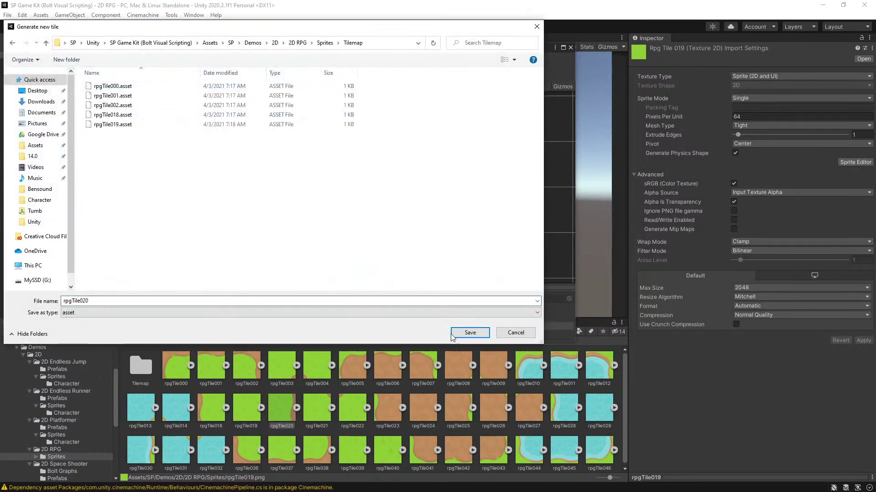
left_click(469, 333)
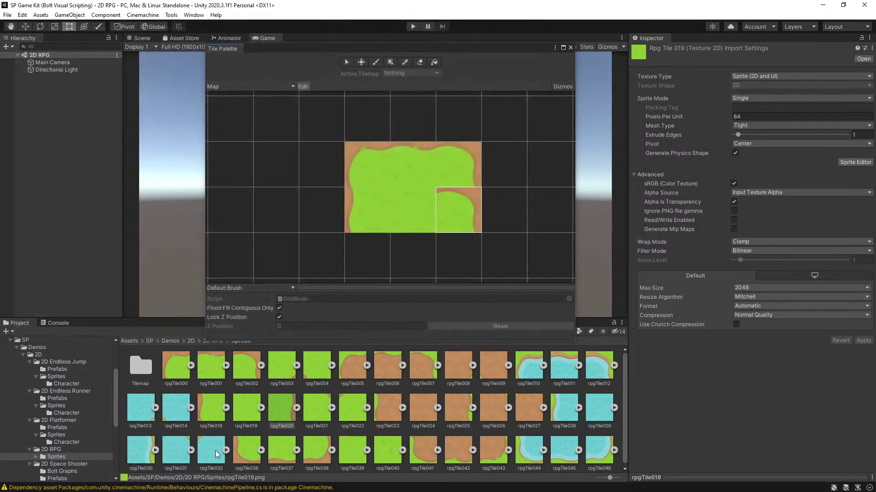
Step: Add rpgTile036, rpgTile037 and rpgTile038 below the second palette row, generating their tile assets in the Tilemap folder
left_click(252, 443)
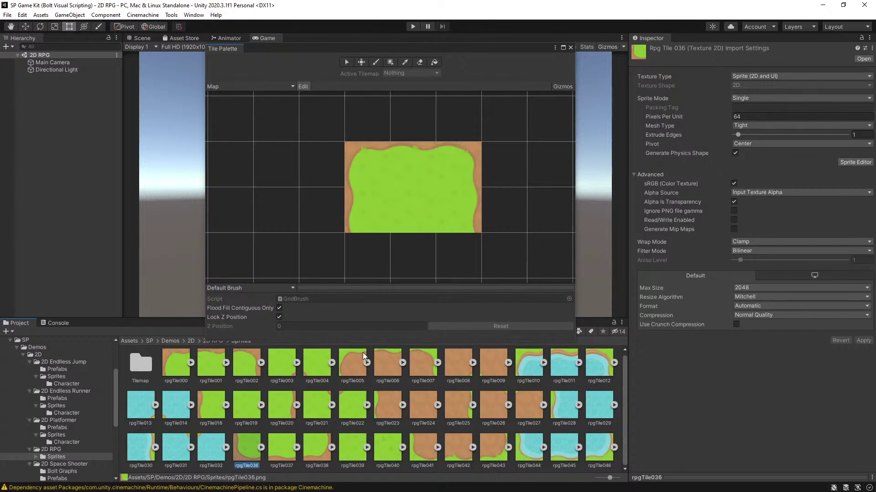
left_click(280, 365)
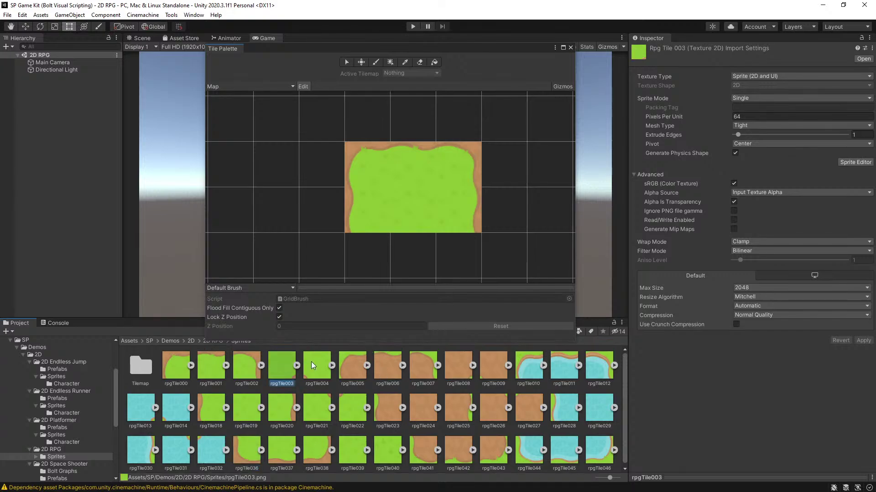
left_click(251, 452)
left_click(313, 447, "shift")
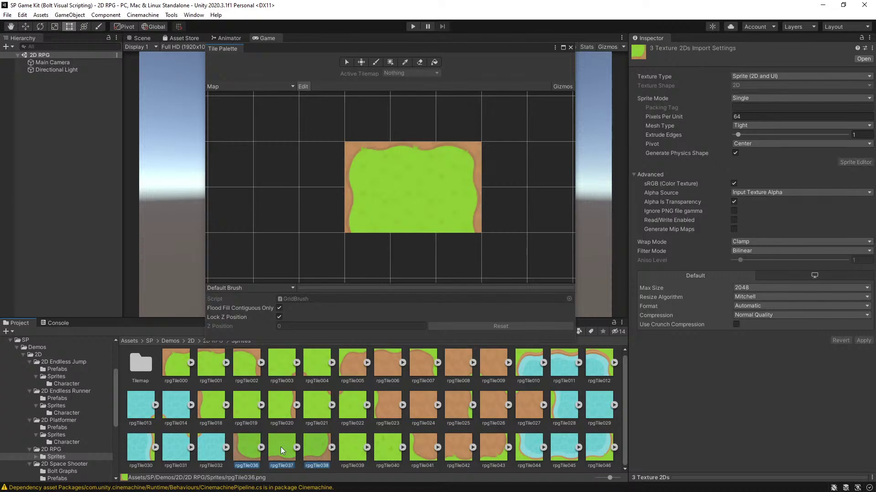
left_click_drag(245, 457, 360, 254)
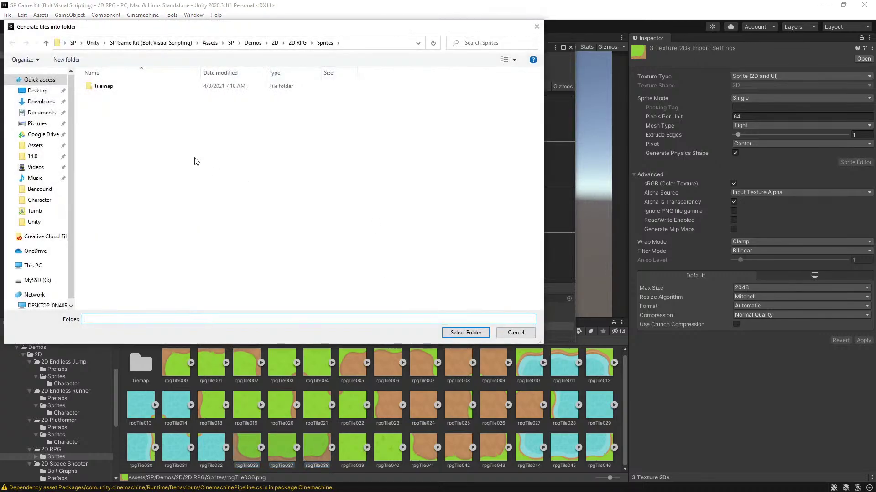
double_click(119, 90)
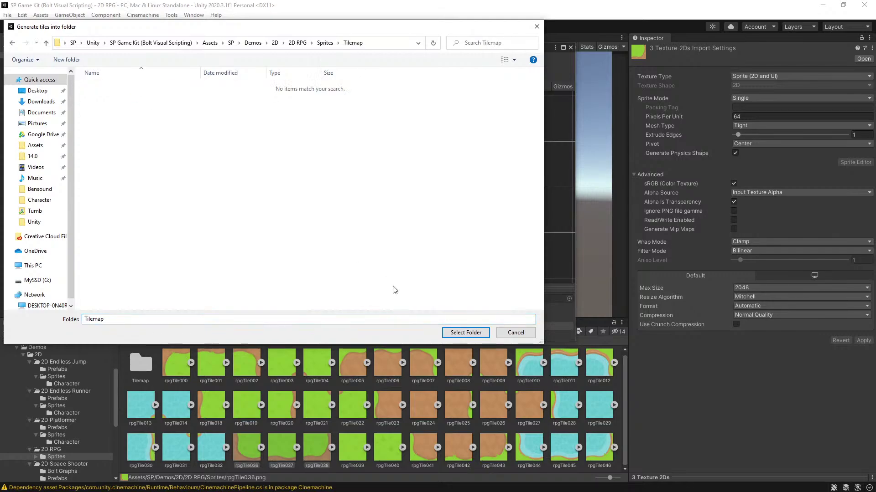
left_click(465, 333)
Step: Pick the rpgTile038 corner tile and paint a copy into the empty lower-right cell of the grass block
scroll(313, 127, "down", 2)
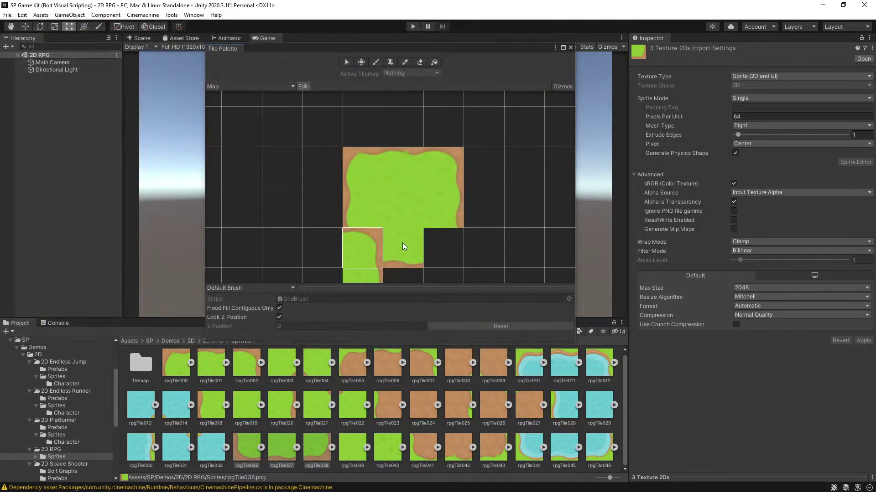
left_click(353, 209)
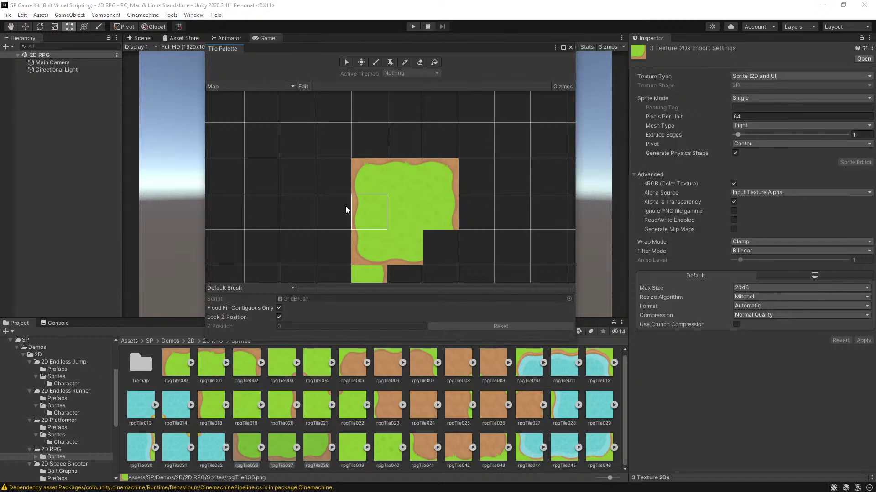
left_click(368, 255)
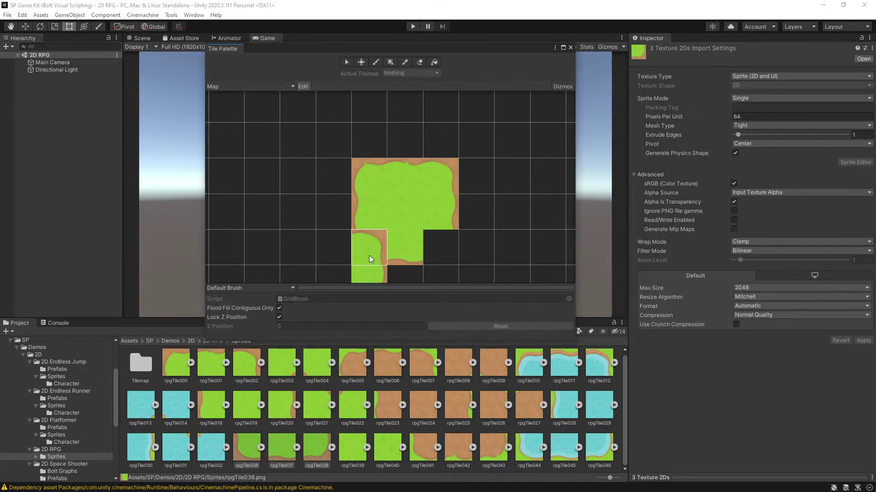
mouse_move(370, 275)
left_mouse_down()
mouse_move(412, 271)
mouse_move(370, 275)
left_mouse_up()
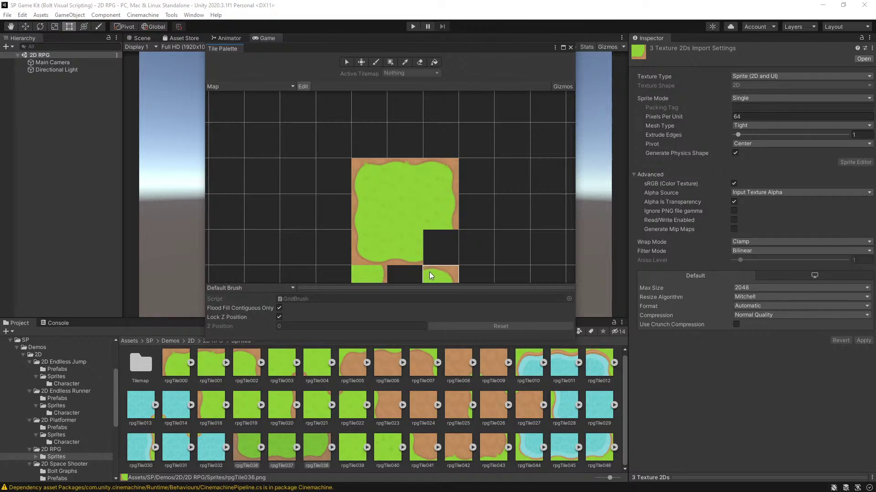
scroll(333, 151, "down", 1)
left_click(363, 269)
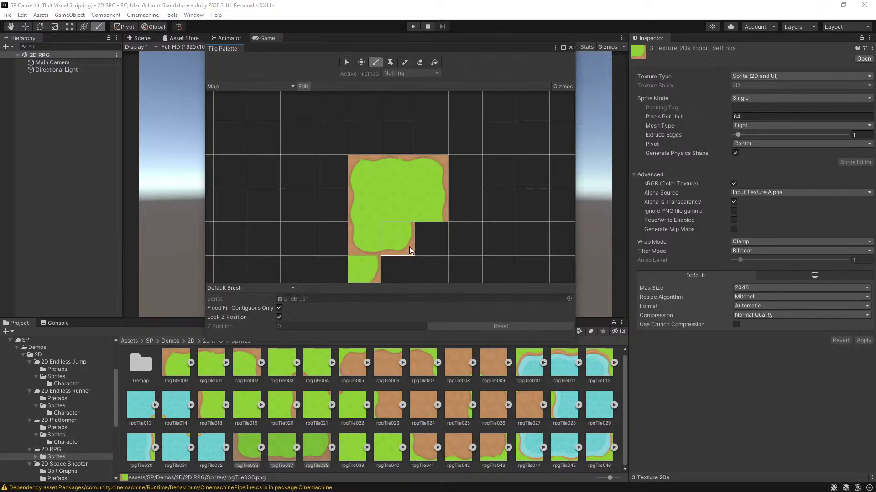
left_click(433, 240)
middle_click_drag(365, 272, 365, 272)
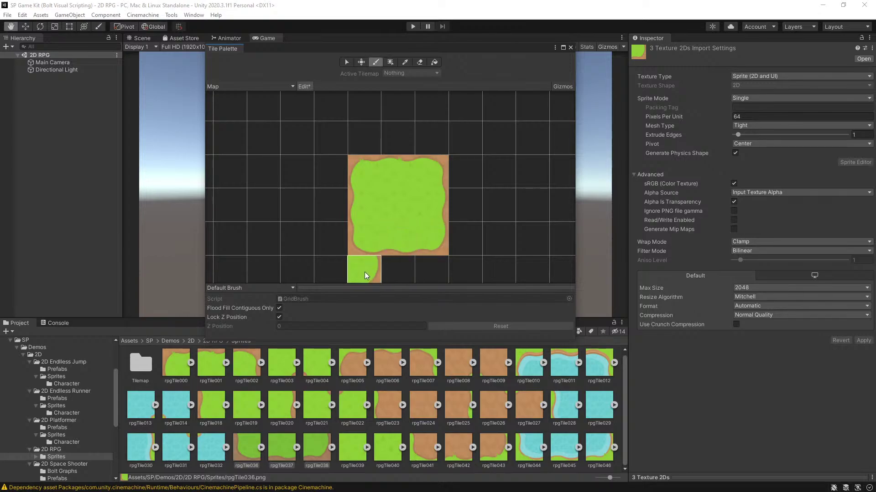
key("i")
left_click(360, 272)
left_click(333, 277)
left_click(319, 235, "shift")
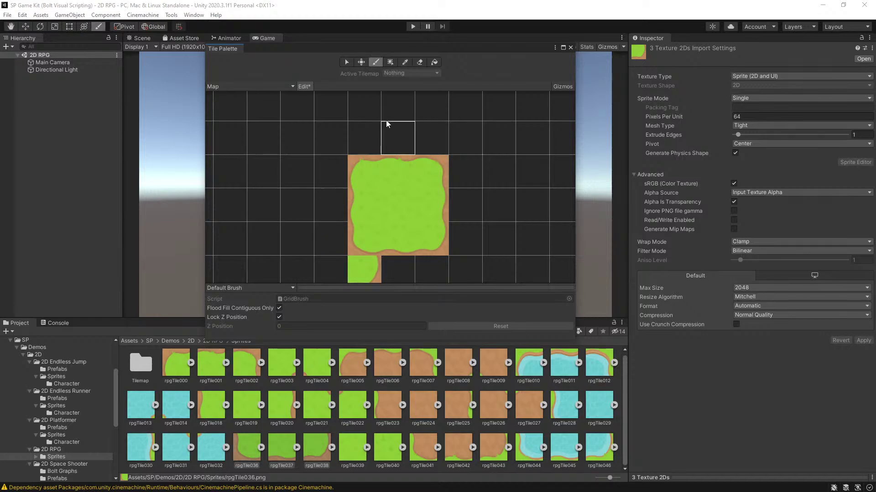
scroll(256, 209, "down", 4)
scroll(469, 276, "up", 4)
scroll(470, 276, "down", 3)
scroll(484, 279, "up", 3)
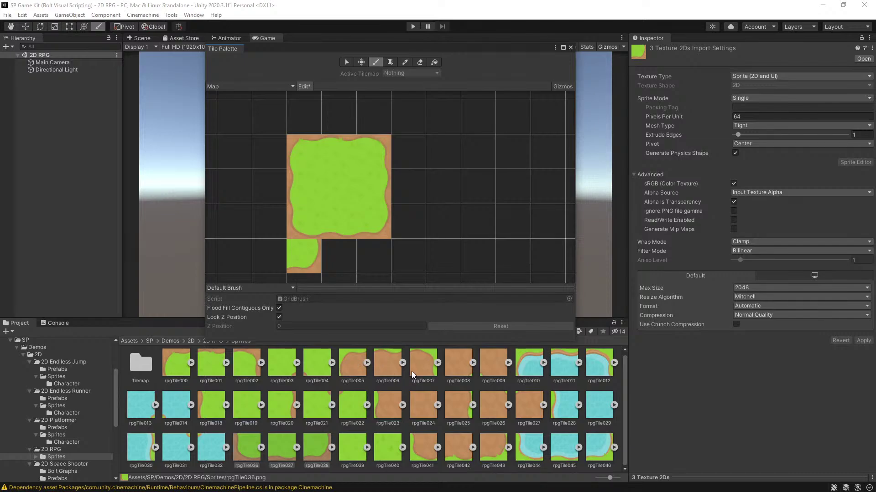
Step: Replace the stray corner tile below the grass block with the plain dirt rpgTile024, saving its tile asset in the Tilemap folder
left_click(351, 362)
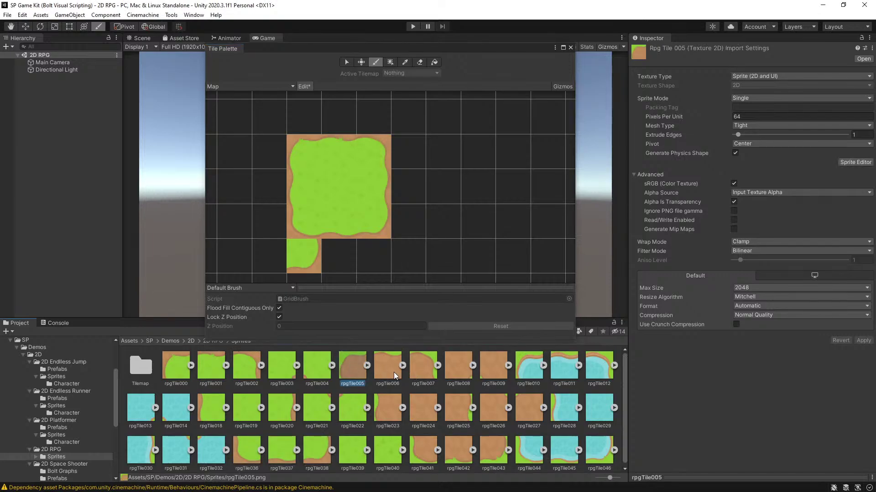
left_click(450, 369)
left_click(392, 411)
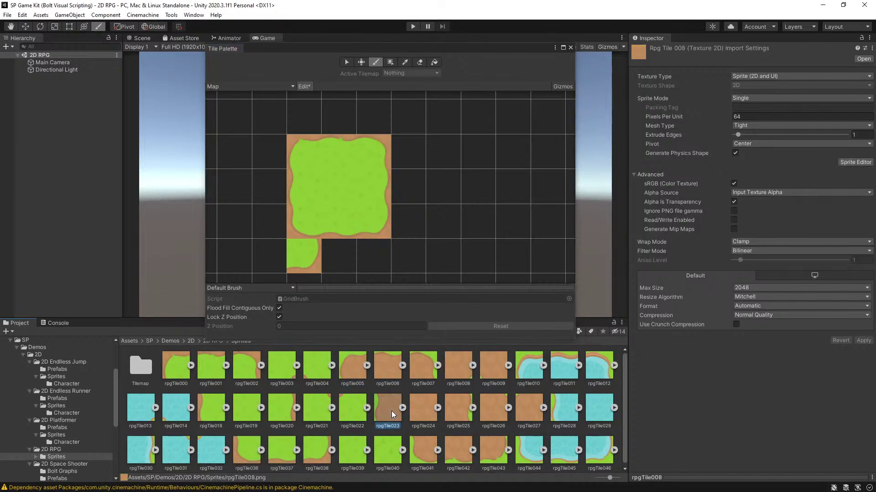
left_click(425, 406)
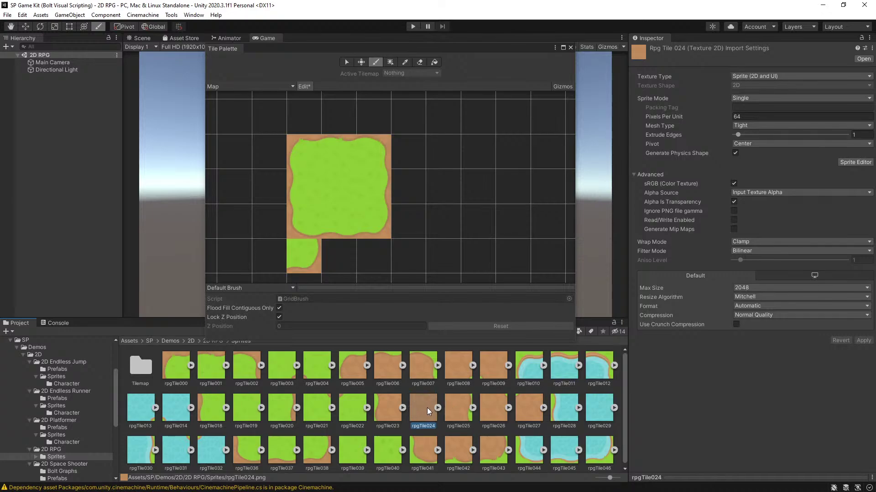
left_click_drag(392, 360, 308, 247)
left_click(101, 87)
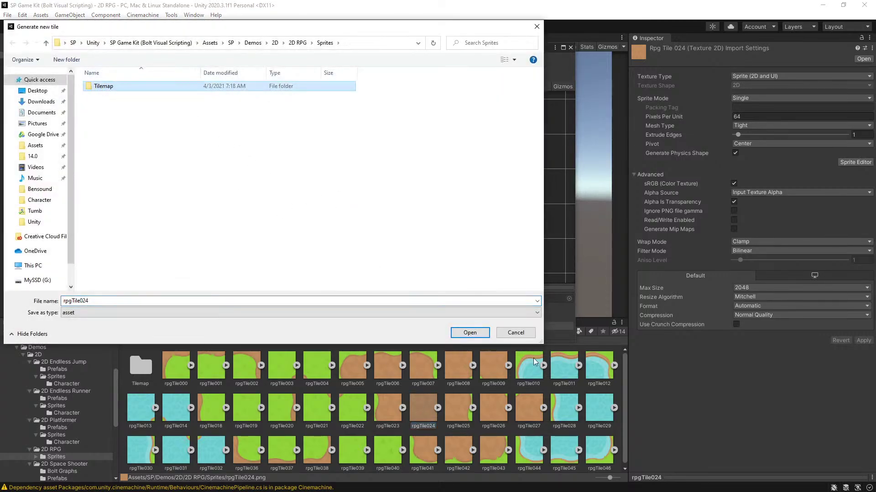
double_click(106, 91)
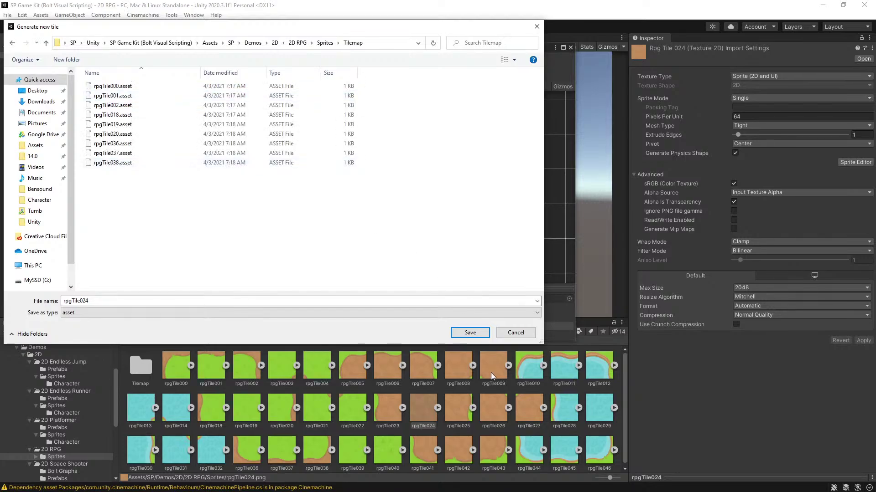
left_click(469, 333)
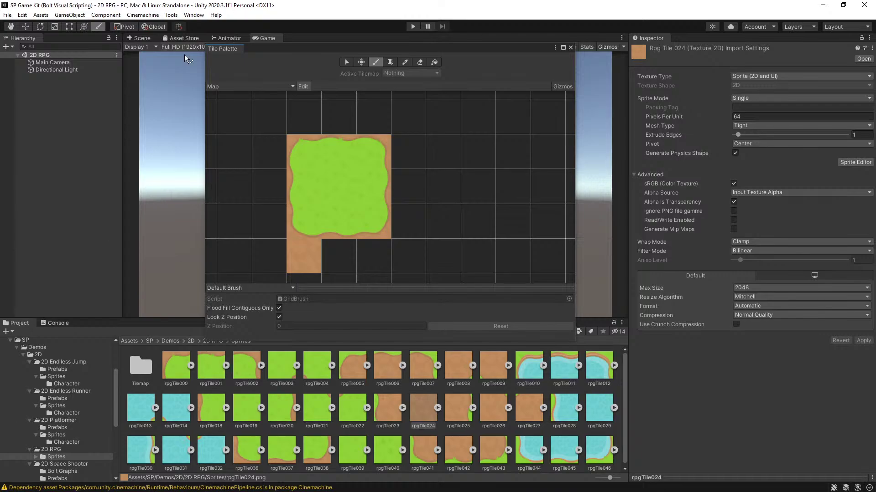
Step: Move the Tile Palette clear of the scene hierarchy and create an empty GameObject with its default name
left_click_drag(255, 55, 532, 111)
left_click(67, 149)
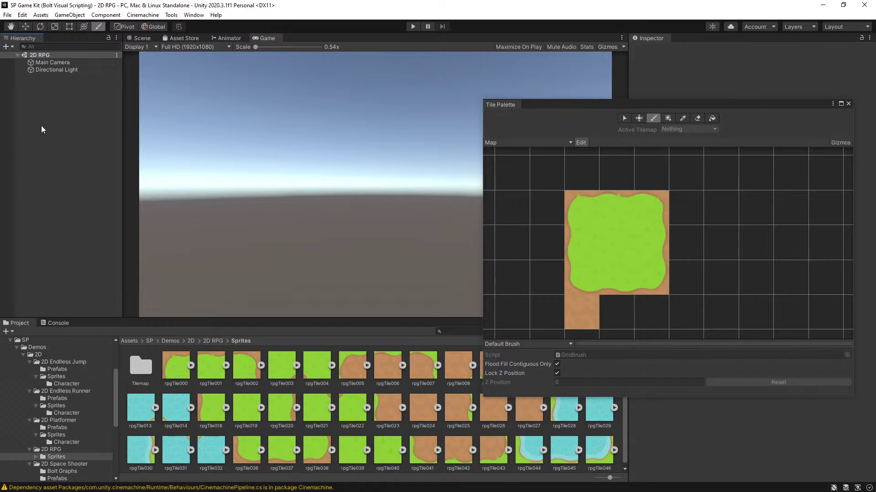
right_click(61, 99)
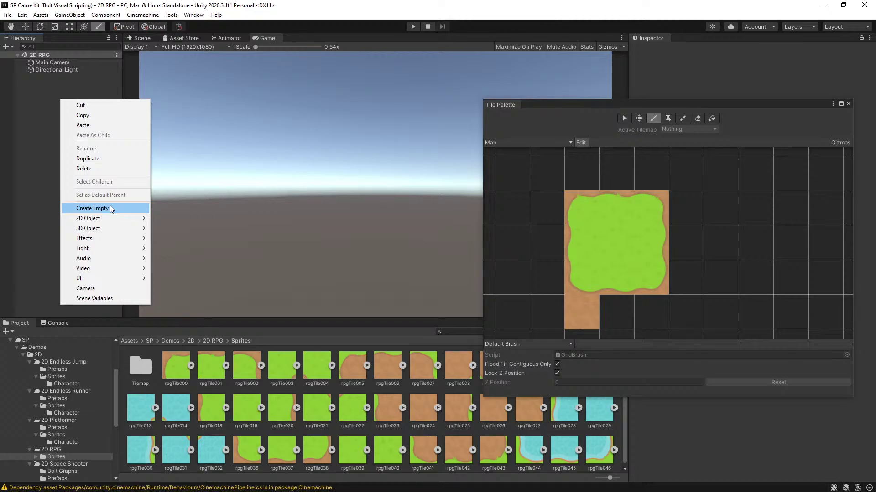
left_click(92, 208)
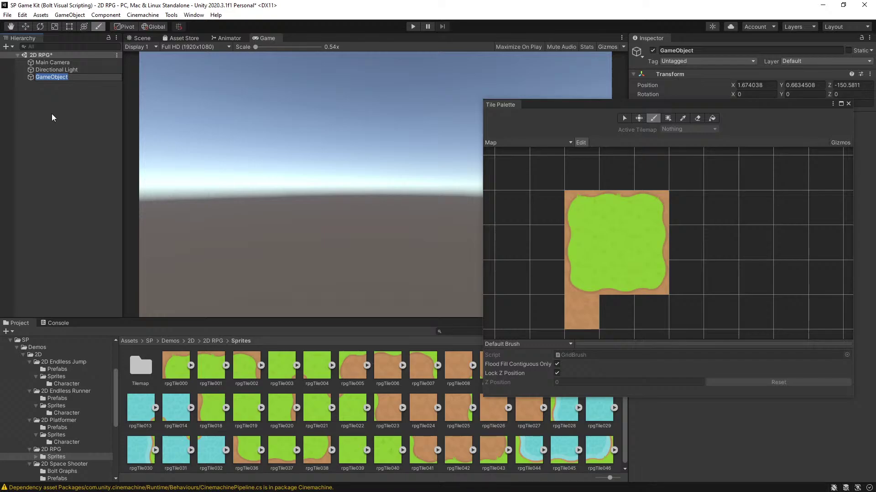
key("Return")
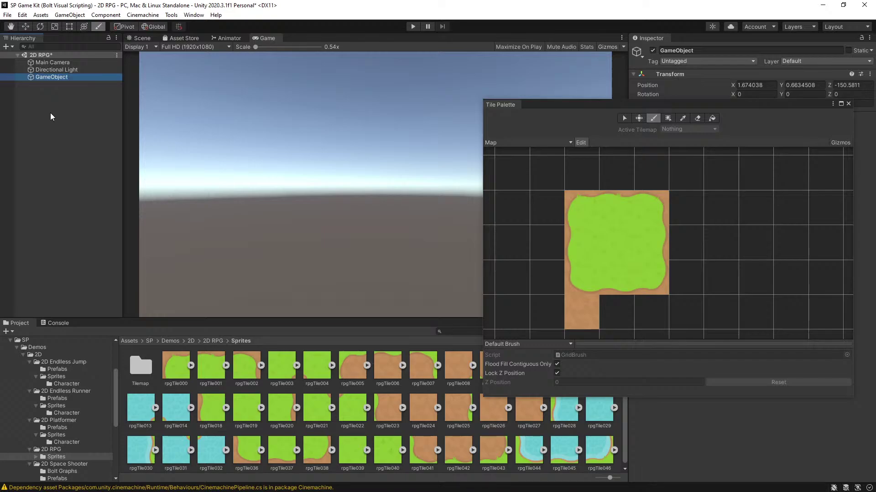
Step: Add a rectangular tilemap to the 2D RPG scene, keeping the default Grid and Tilemap names
right_click(50, 113)
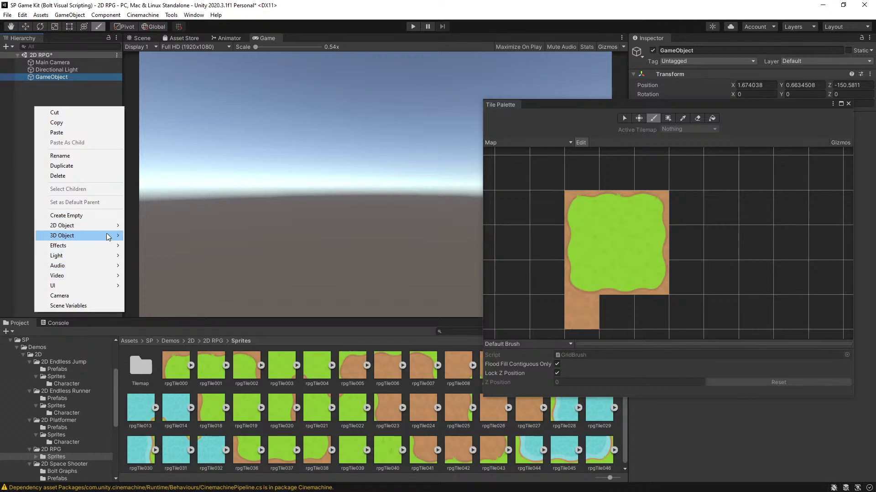
mouse_move(91, 226)
mouse_move(157, 246)
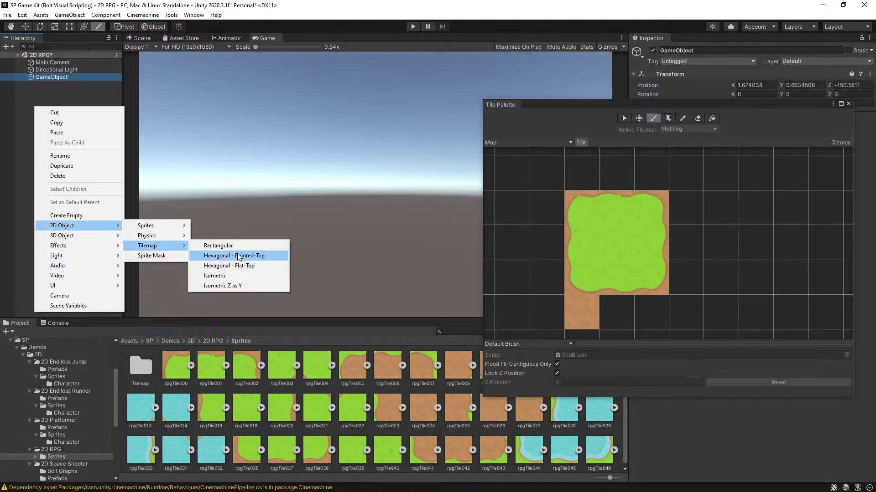
left_click(237, 248)
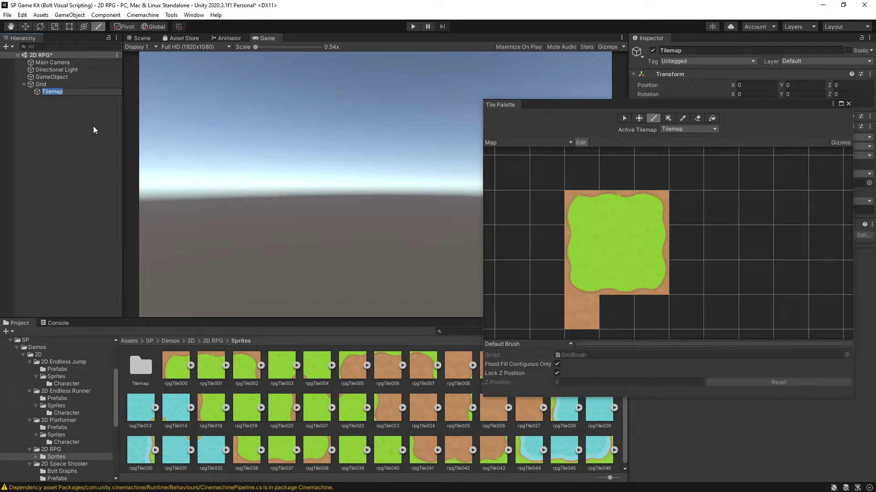
left_click(82, 163)
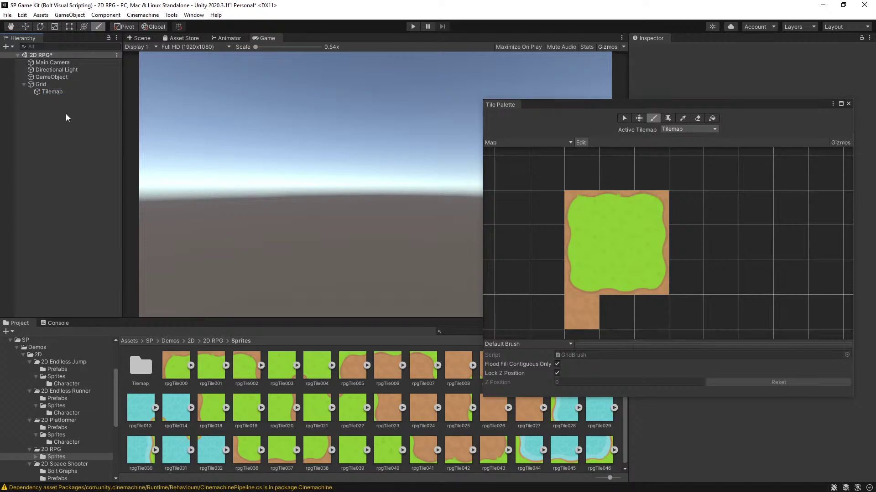
Step: Bring up the Scene view and turn off editing of the Map palette, leaving its complete grass block intact
left_click_drag(677, 104, 676, 108)
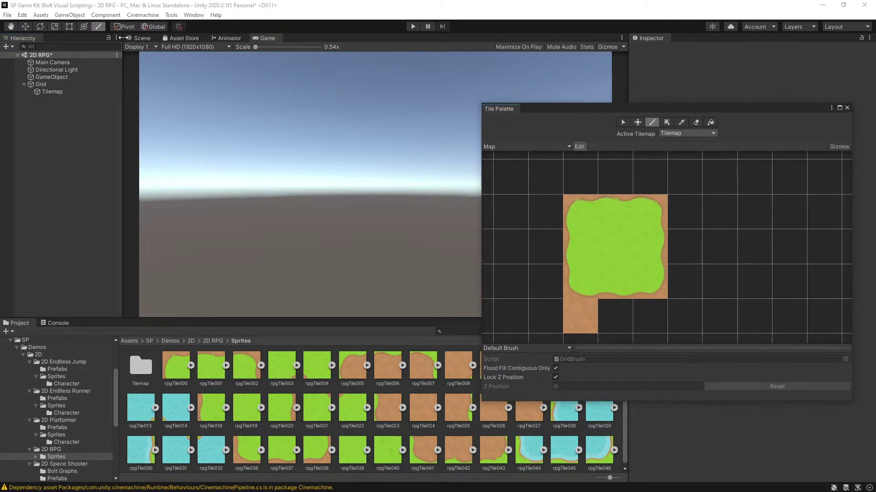
left_click(139, 38)
left_click(597, 223)
left_click(596, 225)
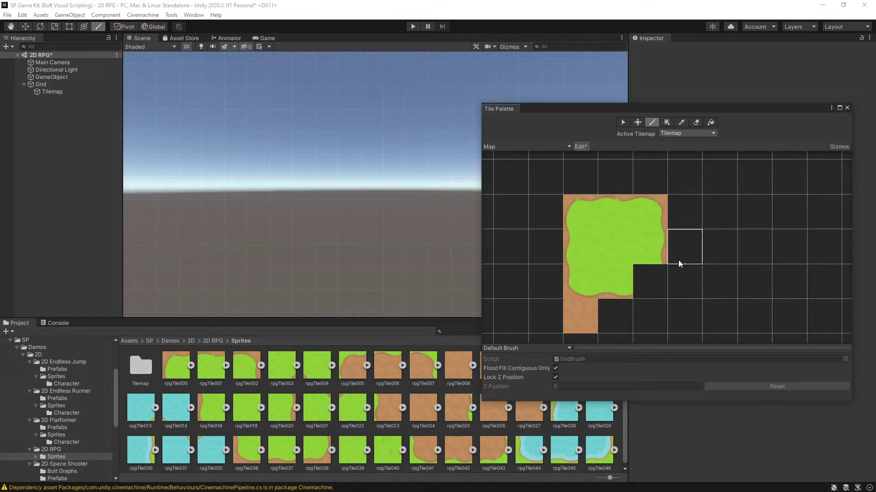
left_click(649, 279)
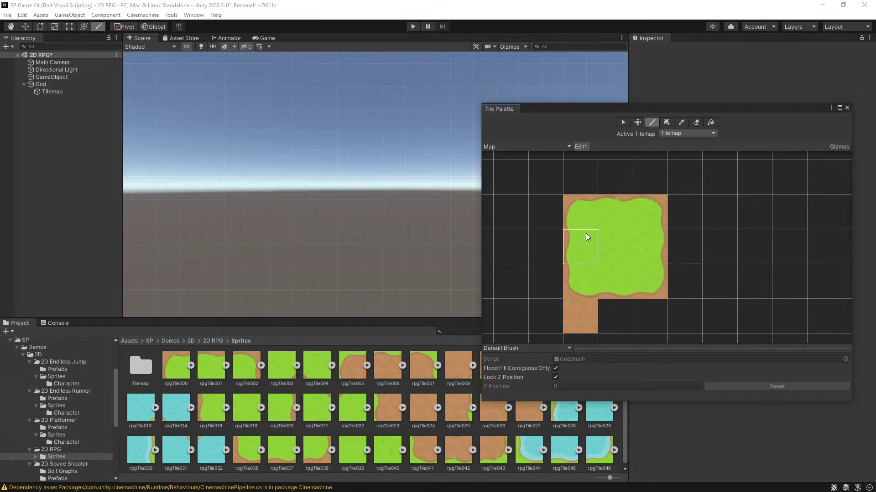
left_click(580, 146)
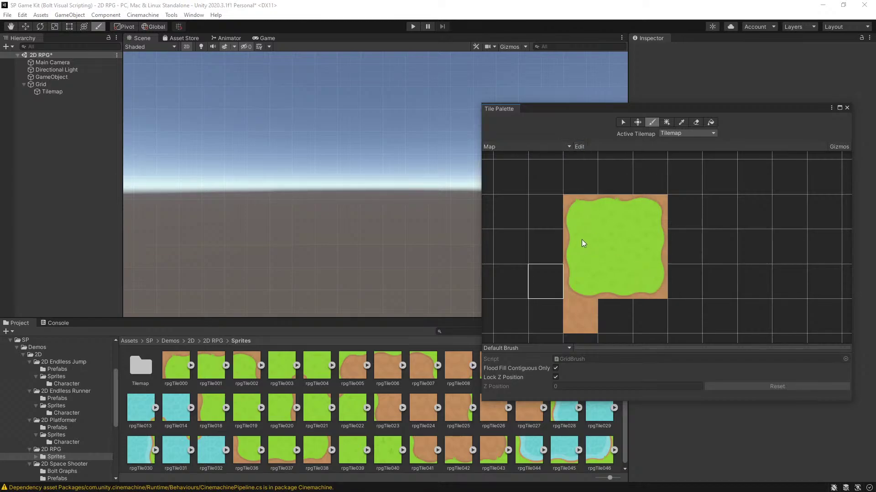
Step: Try box-filling a large area of the scene with the whole 3 by 3 grass block, and undo the fill
key("i")
left_click_drag(581, 211, 657, 286)
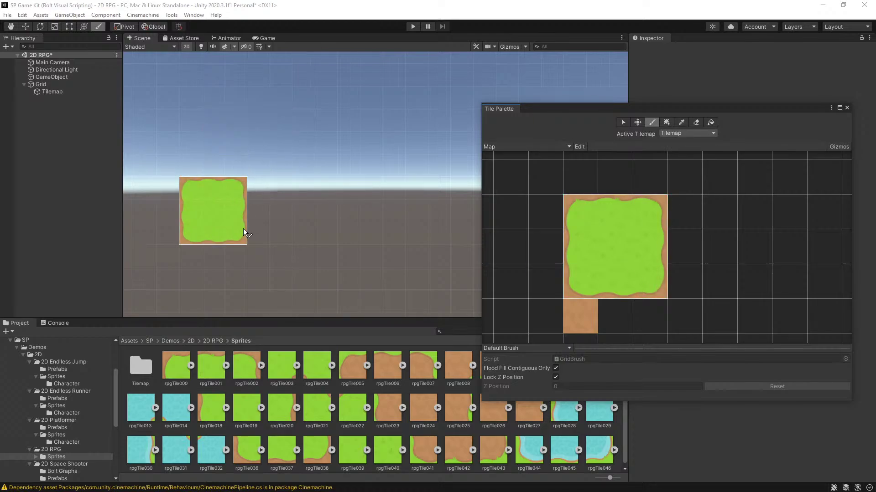
left_click(667, 122)
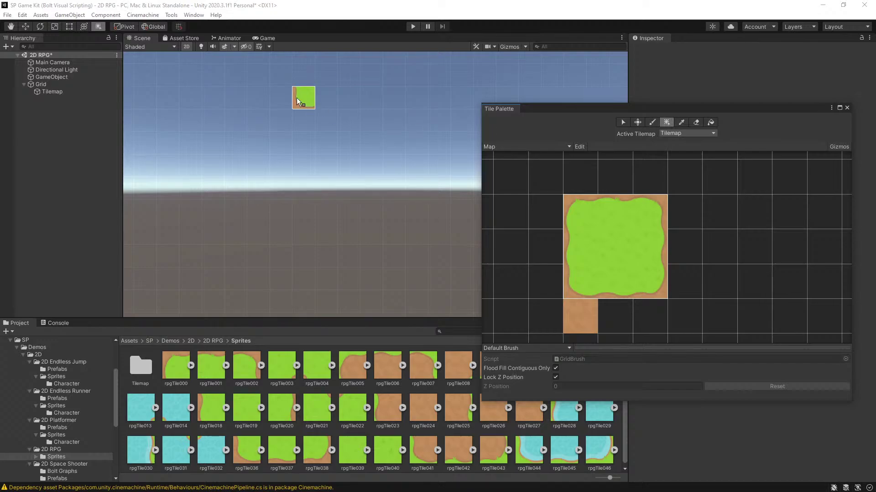
mouse_move(191, 102)
left_mouse_down()
mouse_move(282, 202)
mouse_move(429, 261)
mouse_move(345, 244)
left_mouse_up()
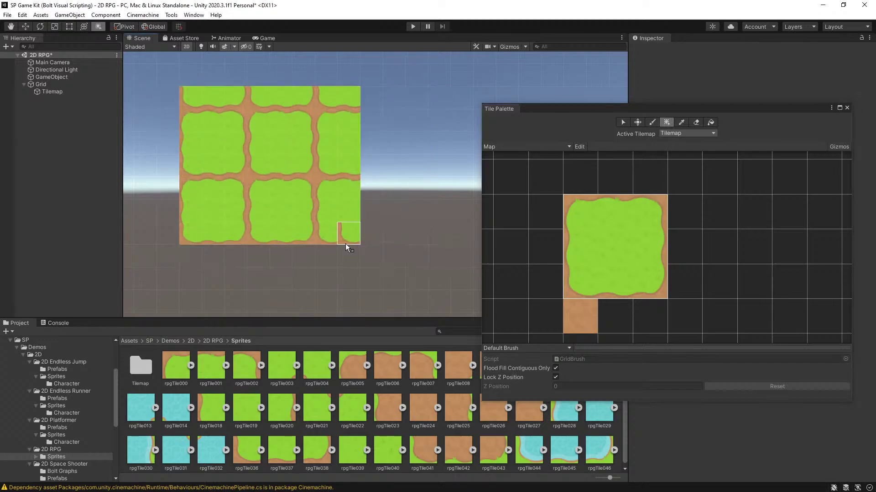
key("ctrl+z")
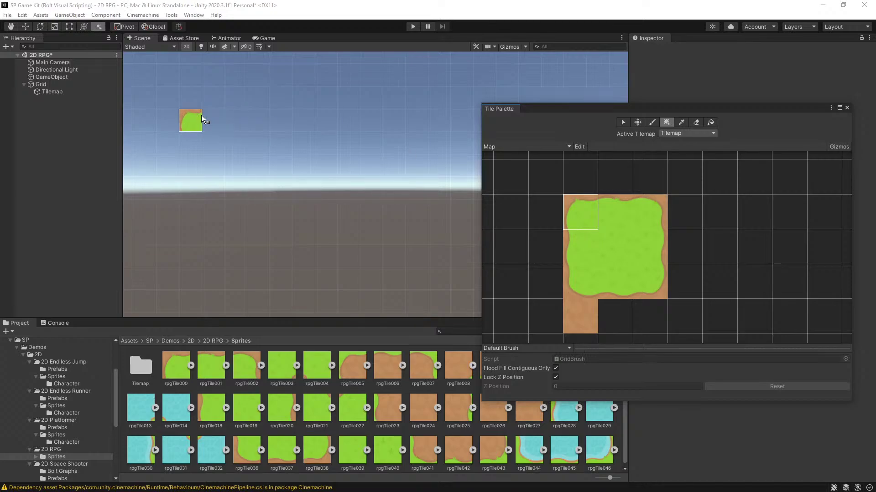
Step: Try filling a column below the upper-left corner tile with the left-edge and lower-left corner tiles together, and undo it
left_click_drag(574, 237, 577, 278)
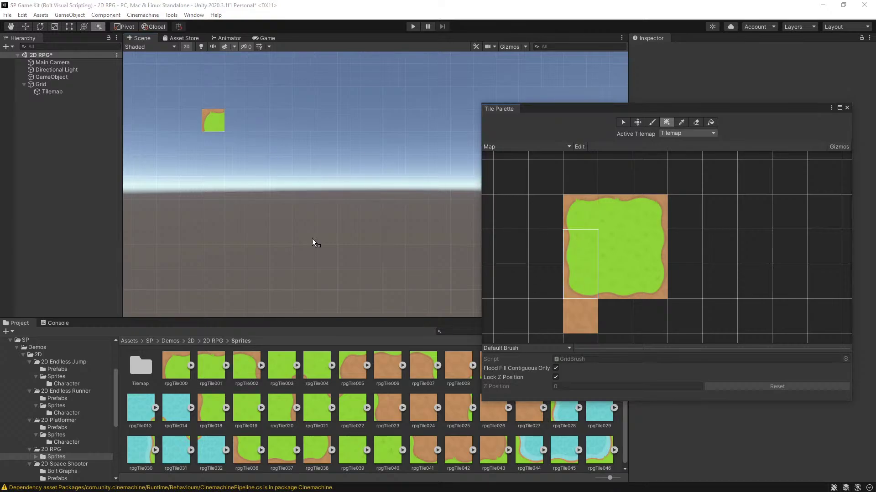
left_click_drag(209, 152, 220, 249)
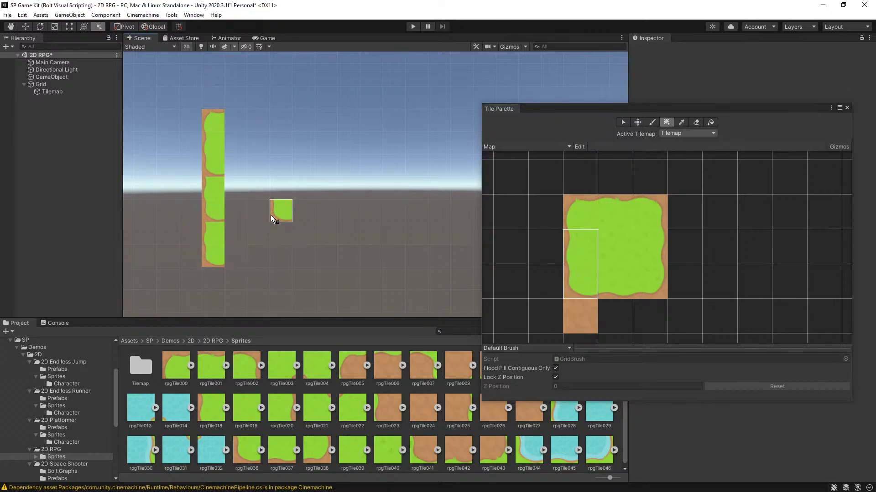
key("ctrl+z")
Step: Build the map's left border with eight left-edge grass tiles below the upper-left corner, ending in a lower-left corner tile
left_click(582, 240)
left_click_drag(213, 142, 223, 285)
scroll(222, 285, "down", 5)
left_click(217, 300)
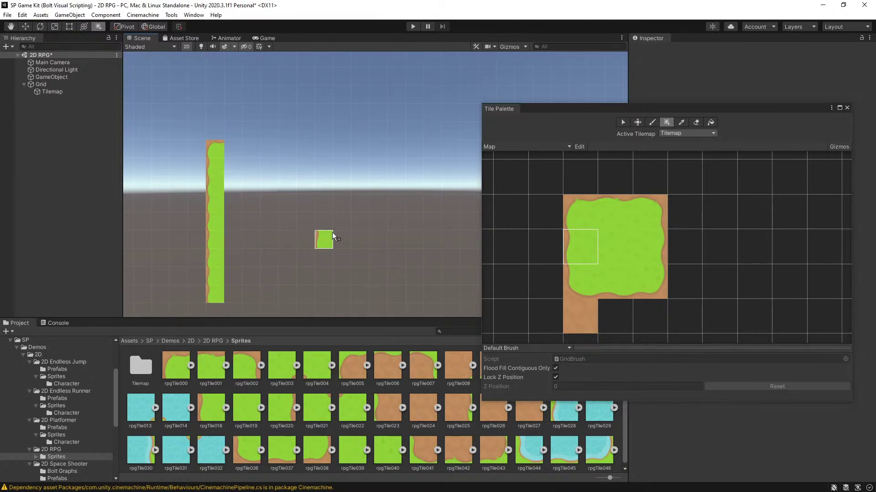
middle_click_drag(319, 240, 285, 177)
scroll(278, 181, "down", 3)
middle_click_drag(264, 206, 322, 197)
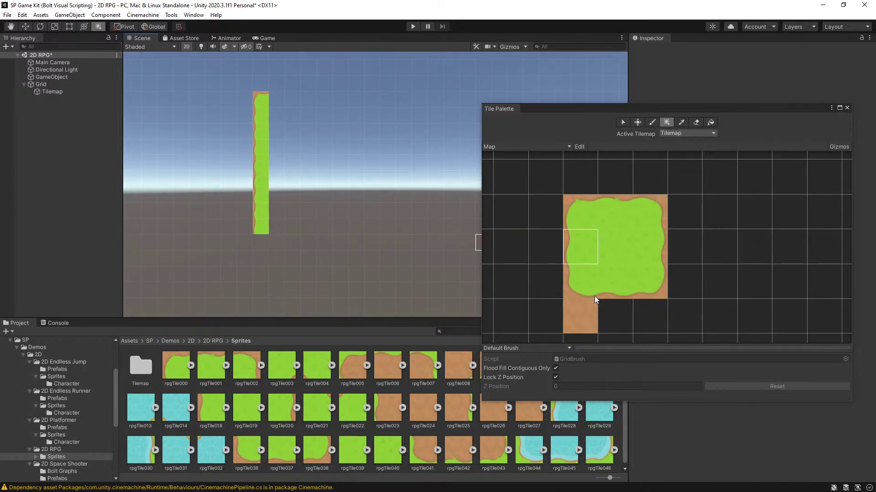
left_click(582, 283)
left_click(259, 242)
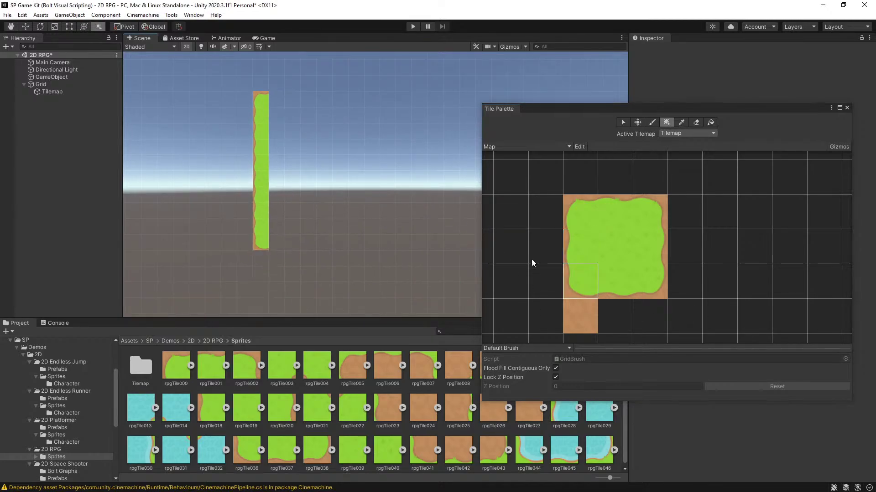
Step: Fill the map's bottom border with a single row of ten bottom-edge grass tiles, undoing any extra row
left_click(620, 275)
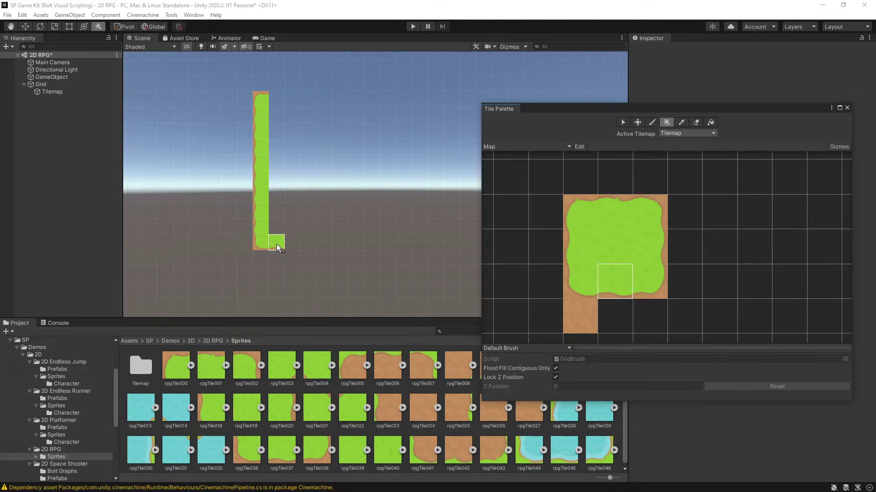
left_click_drag(276, 244, 406, 253)
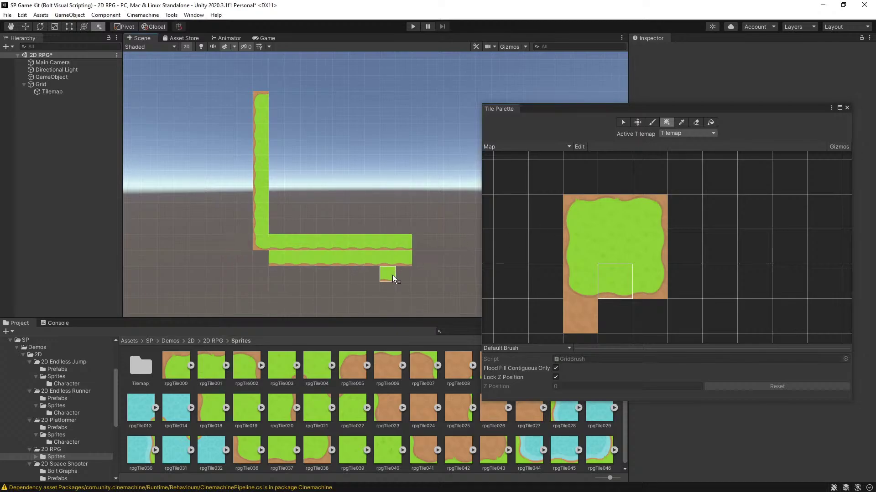
key("ctrl+z")
left_click_drag(281, 246, 424, 244)
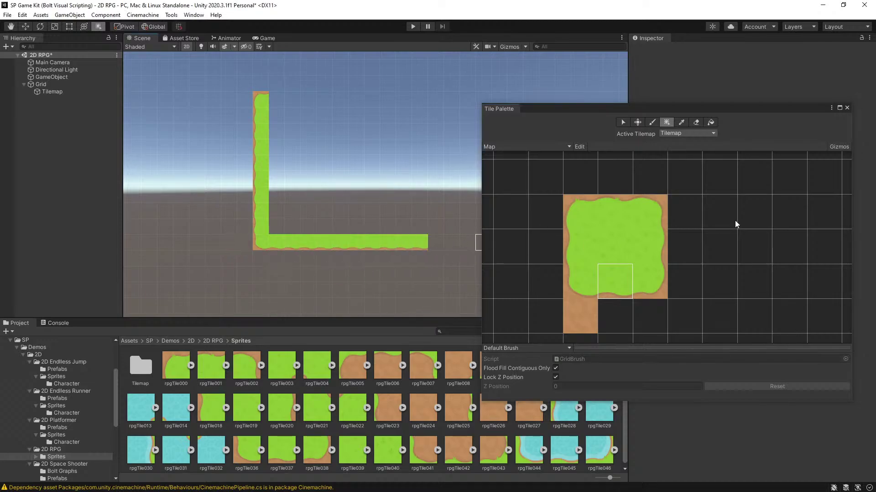
Step: Fill the map's top border with ten top-edge grass tiles and finish it with the upper-right corner tile
left_click(605, 201)
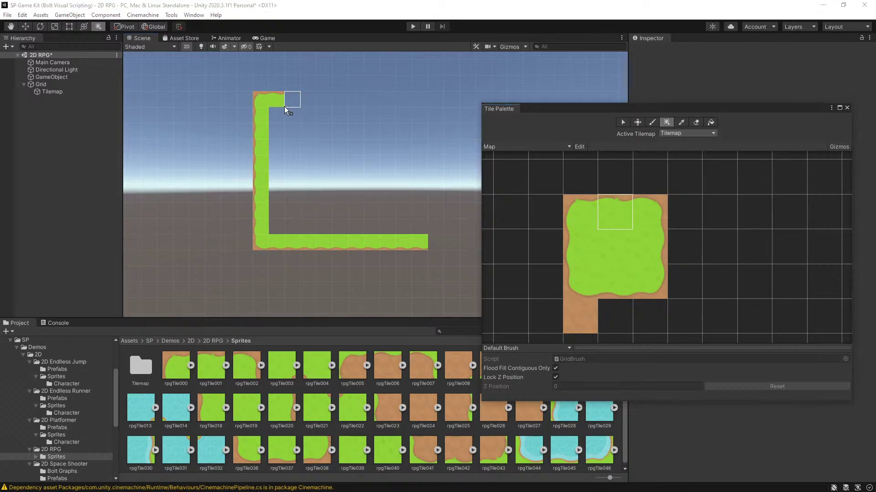
left_click_drag(277, 99, 417, 102)
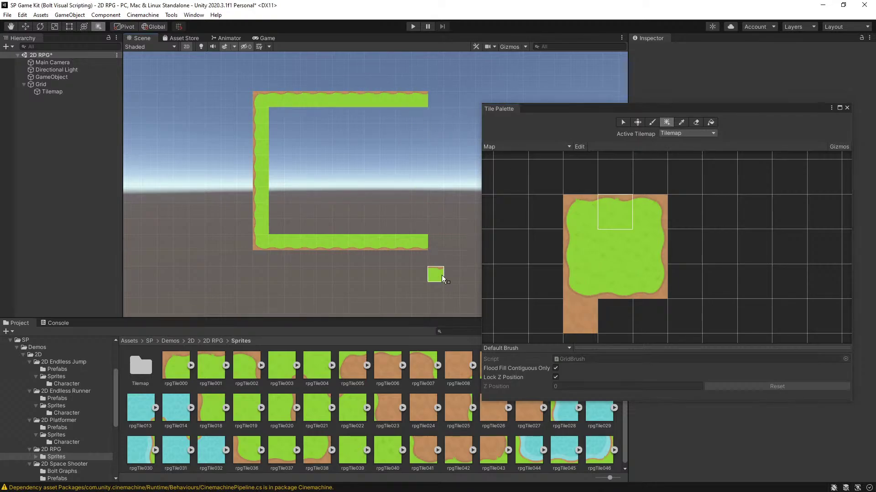
left_click(640, 205)
left_click(438, 100)
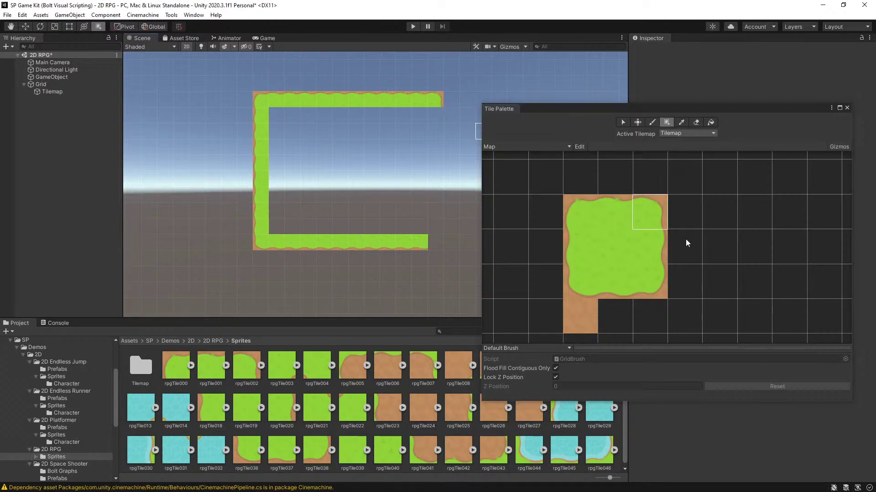
Step: Run three right-edge grass tiles down from the upper-right corner and close them with a lower-right corner tile
left_click(649, 247)
left_click_drag(432, 122, 434, 148)
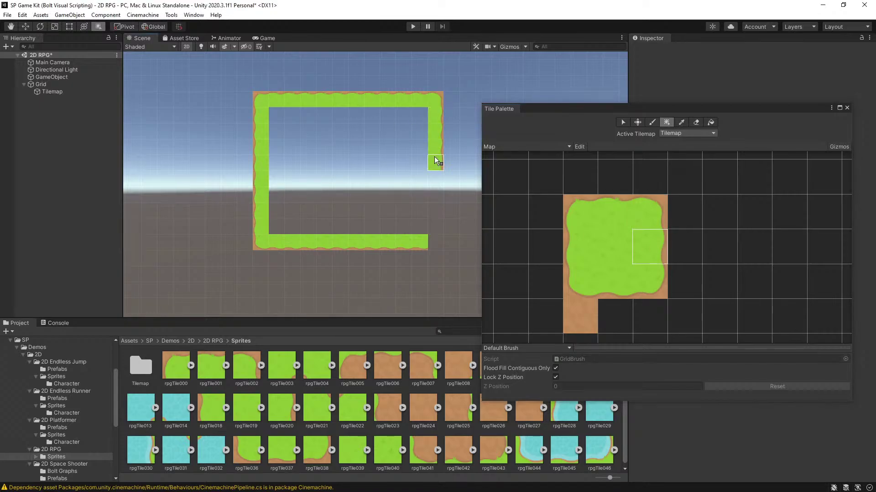
left_click(645, 284)
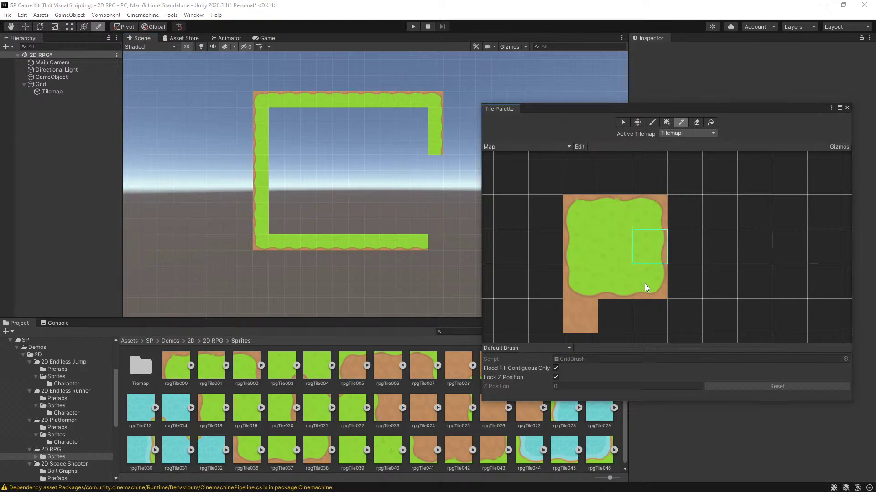
left_click(434, 163)
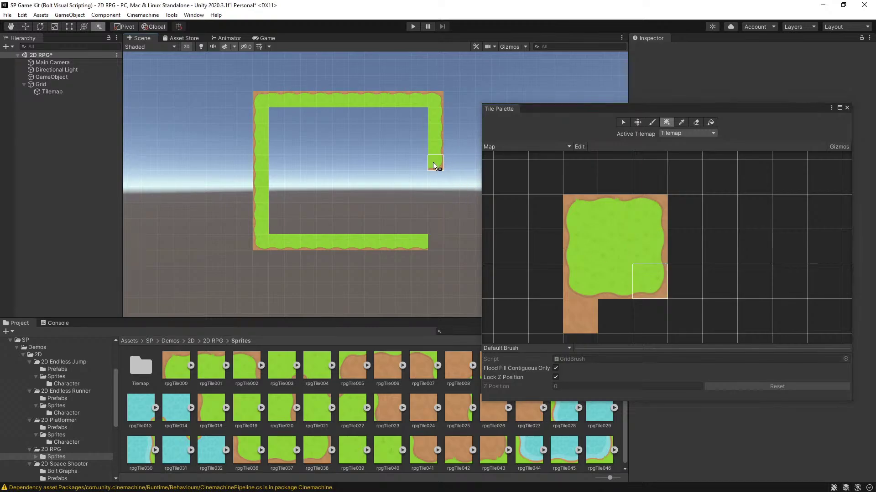
Step: End the bottom border with a lower-right corner tile and place an upper-right corner tile above it, leaving a three-tile opening
left_click(580, 286)
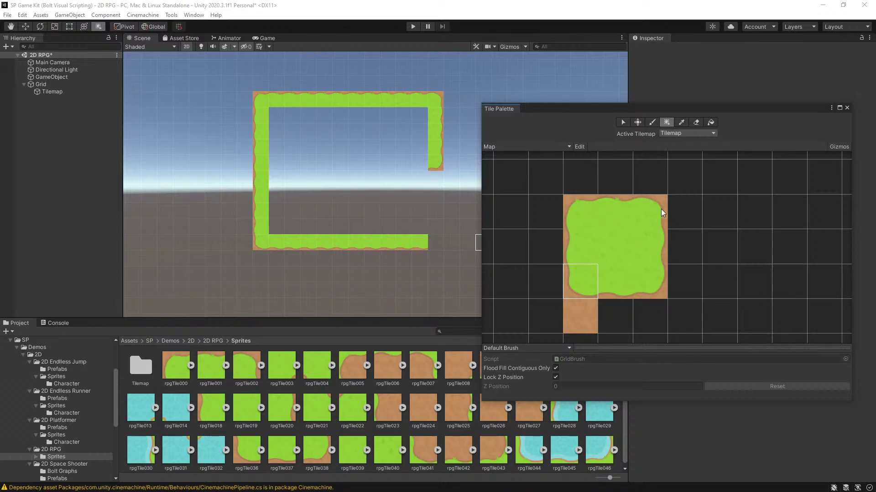
left_click(570, 217)
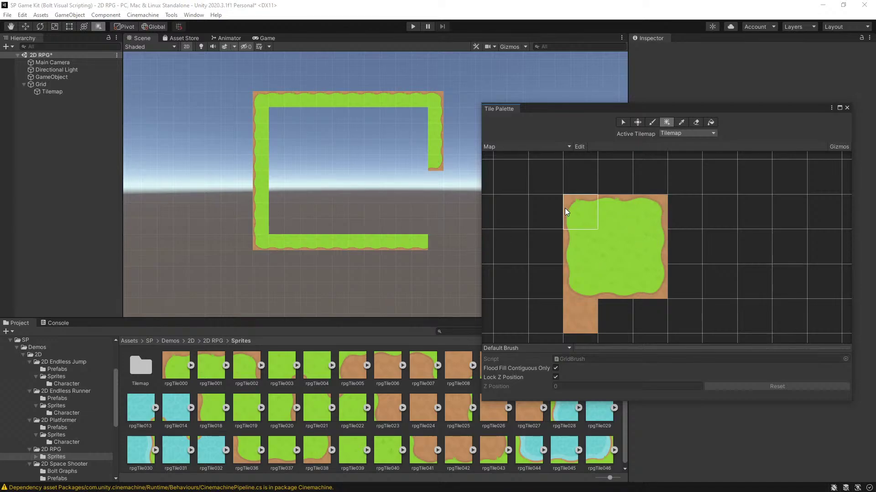
left_click(656, 294)
left_click(433, 242)
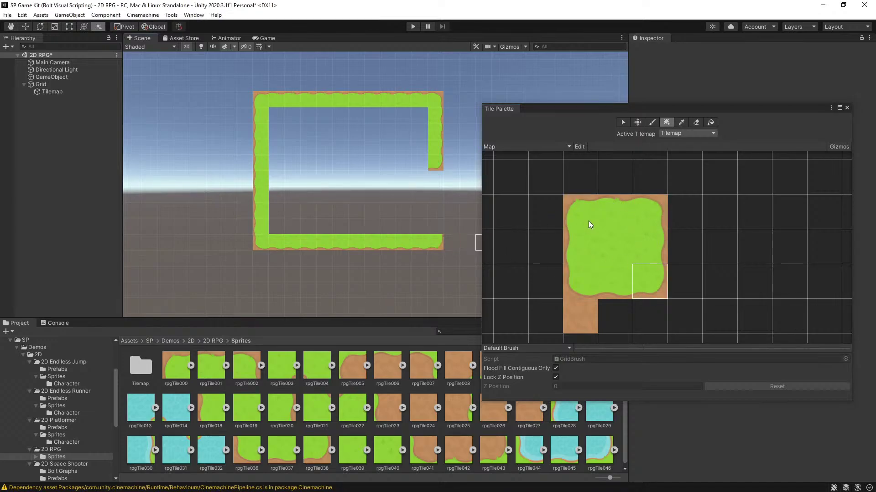
left_click(655, 205)
left_click(433, 230)
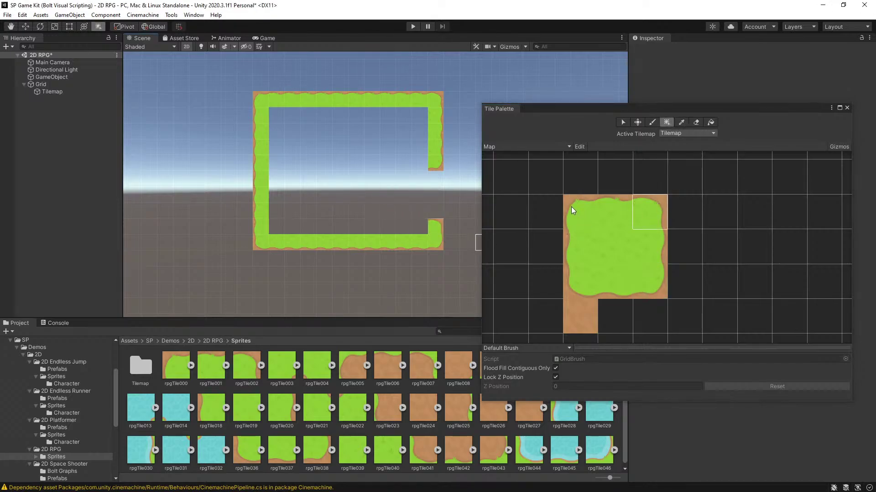
Step: Close the three-tile opening with a column of right-edge grass tiles inset one cell into the map
left_click(580, 282)
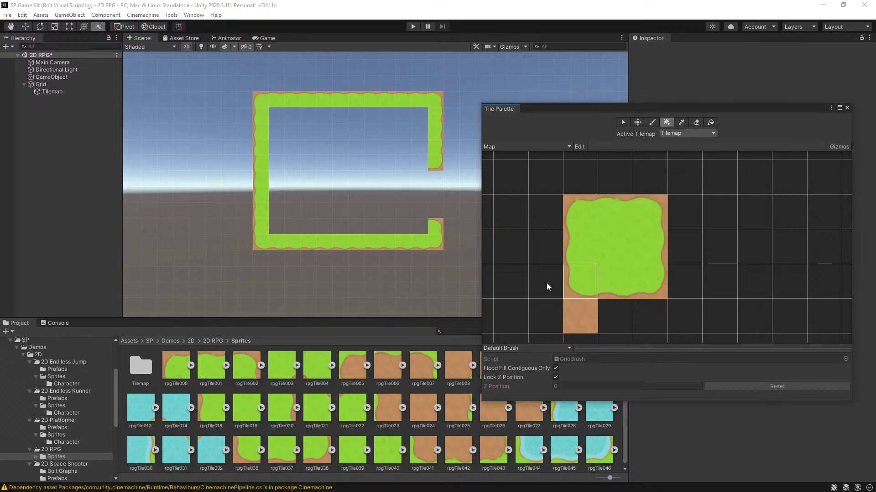
left_click(417, 212)
left_click(581, 253)
left_click(656, 244)
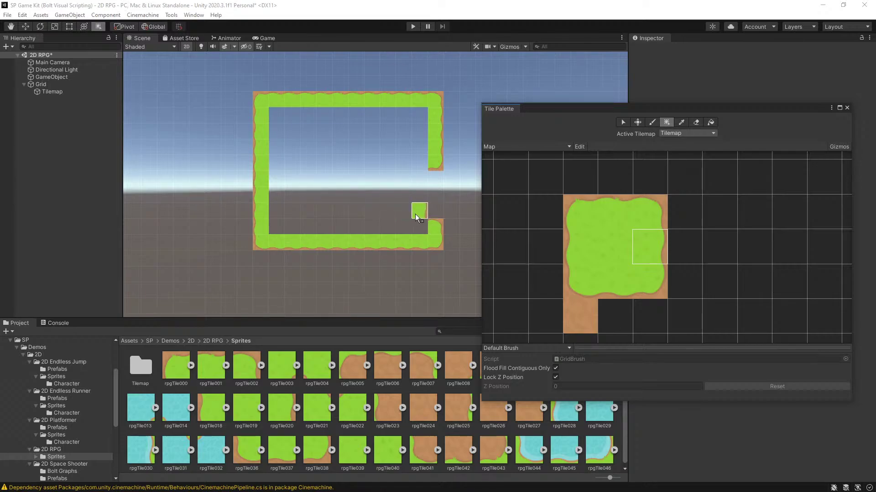
left_click(416, 214)
left_click(415, 180)
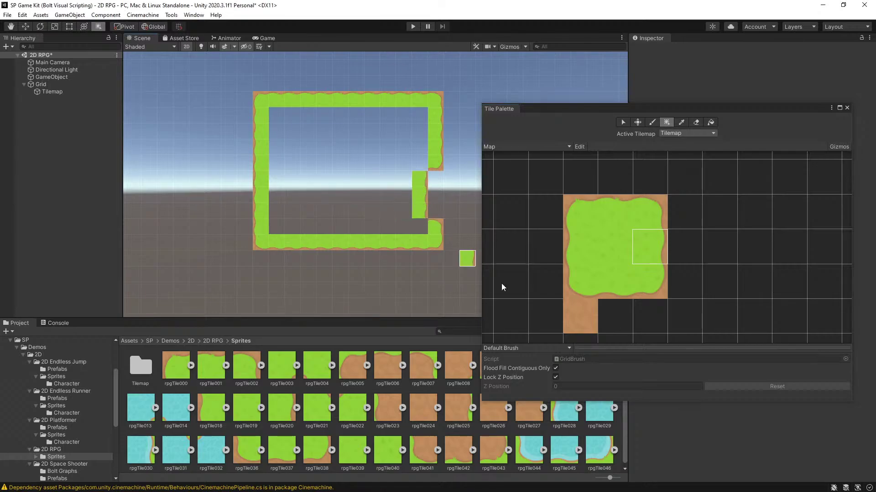
Step: Fill the map's interior with plain grass, leaving the two cells above and below the inset edge column empty
left_click(607, 250)
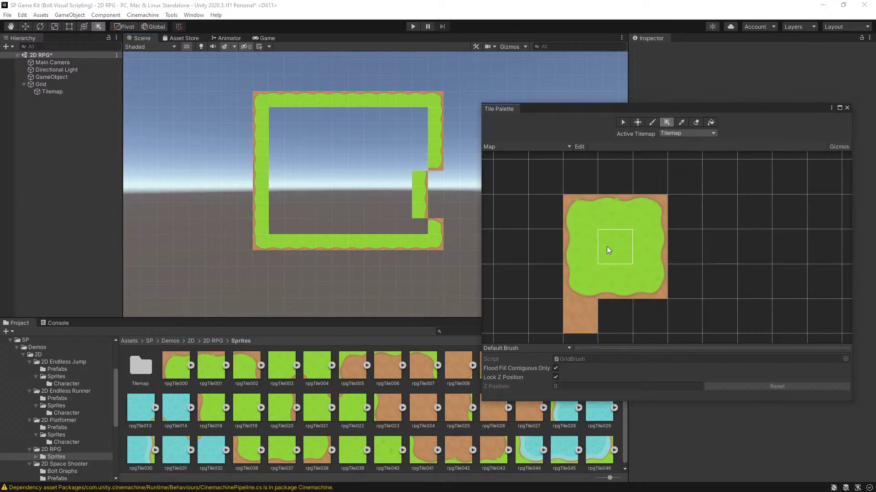
left_click_drag(294, 108, 400, 227)
left_click_drag(424, 119, 423, 145)
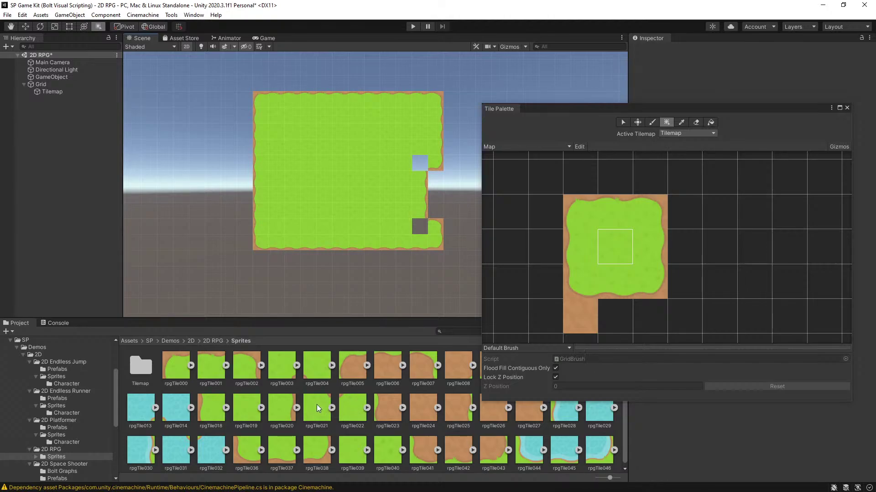
Step: Add rpgTile021 and rpgTile022 side by side in the palette, saving both tile assets in the Tilemap folder
left_click_drag(317, 402, 716, 235)
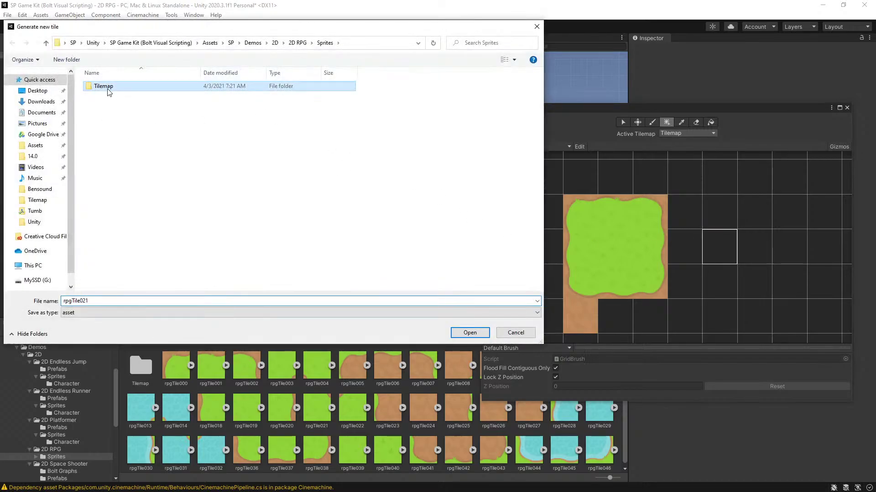
double_click(104, 87)
left_click(470, 333)
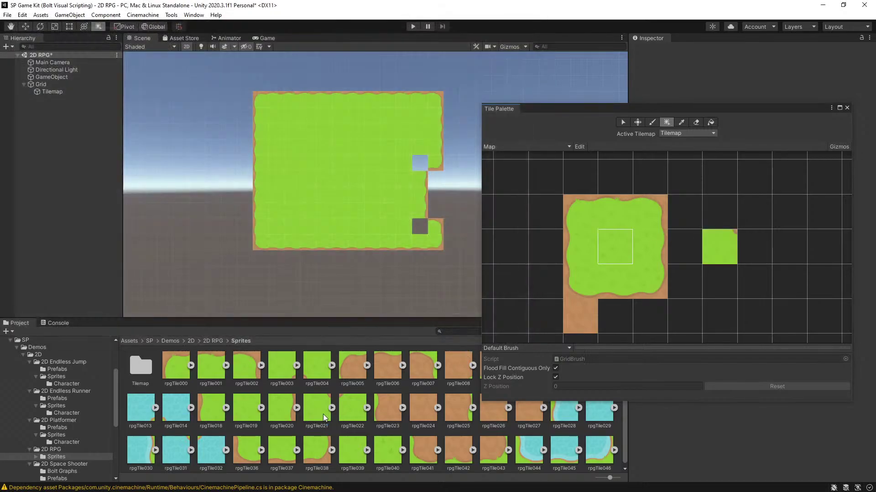
left_click(348, 415)
left_click_drag(348, 415, 757, 249)
double_click(103, 87)
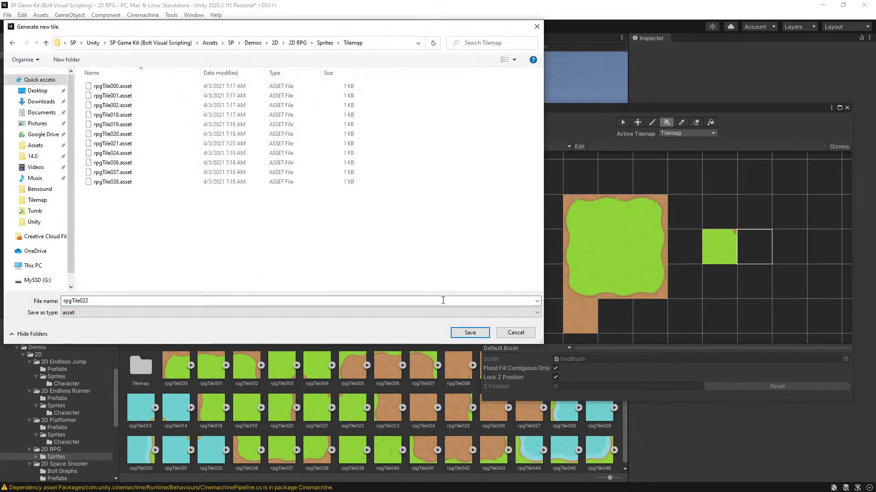
left_click(470, 333)
Step: Add rpgTile003 and rpgTile004 to the palette above the two new tiles, saving their assets in the Tilemap folder
left_click_drag(283, 366, 713, 215)
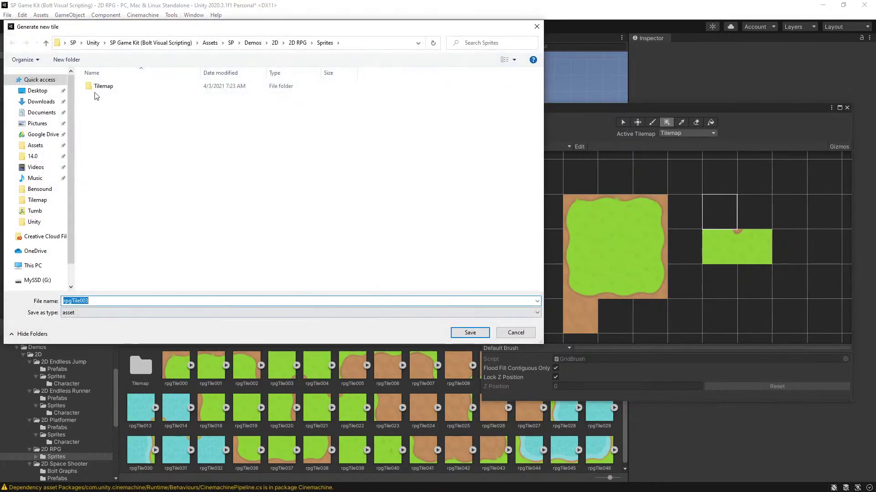
double_click(103, 86)
left_click(470, 332)
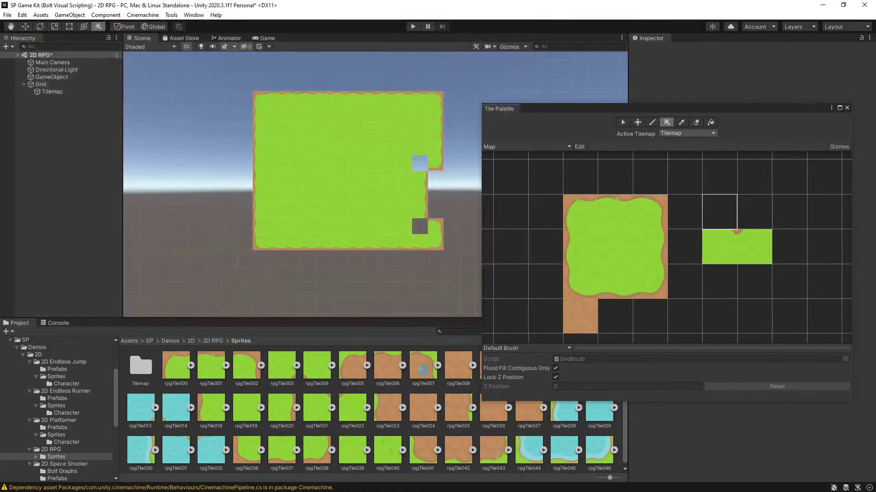
left_click_drag(316, 374, 748, 217)
double_click(103, 86)
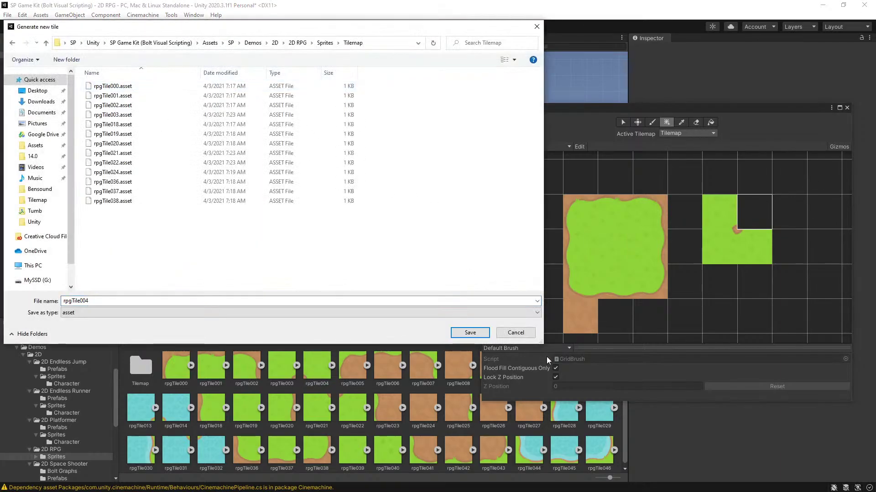
left_click(476, 334)
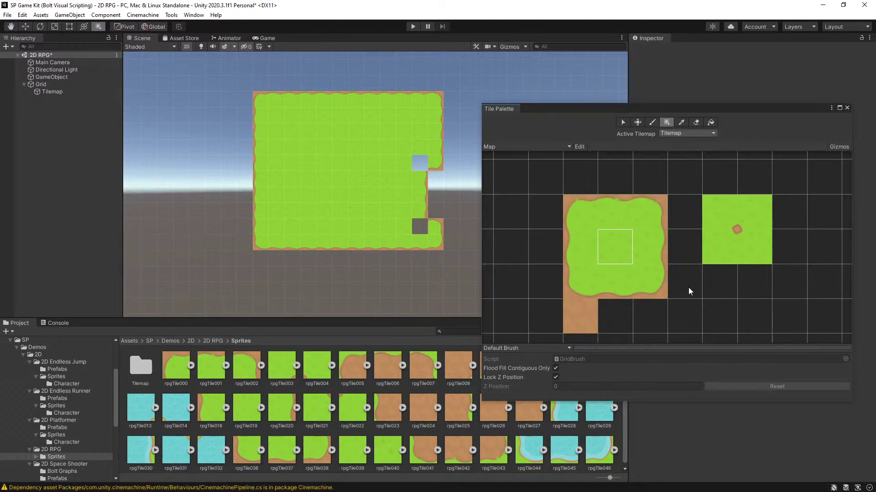
Step: Fill the lower empty cell beside the notch with the rpgTile021 corner and the upper one with rpgTile003
left_click(719, 245)
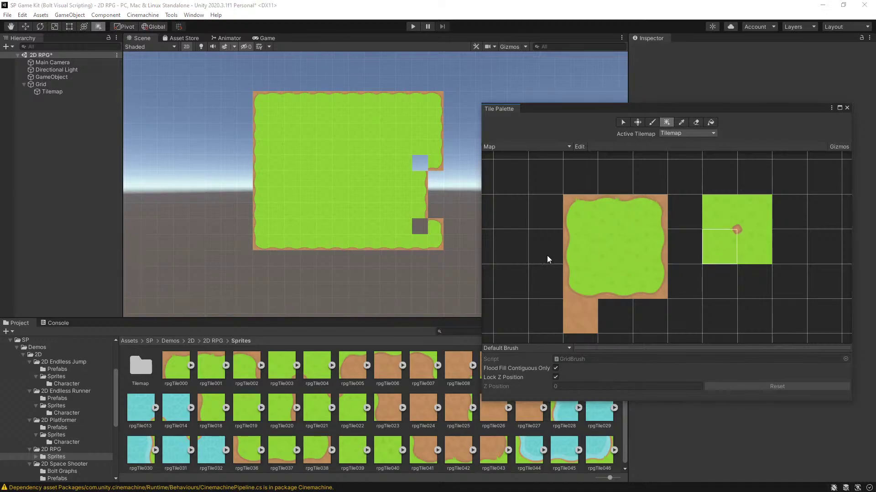
left_click(719, 207)
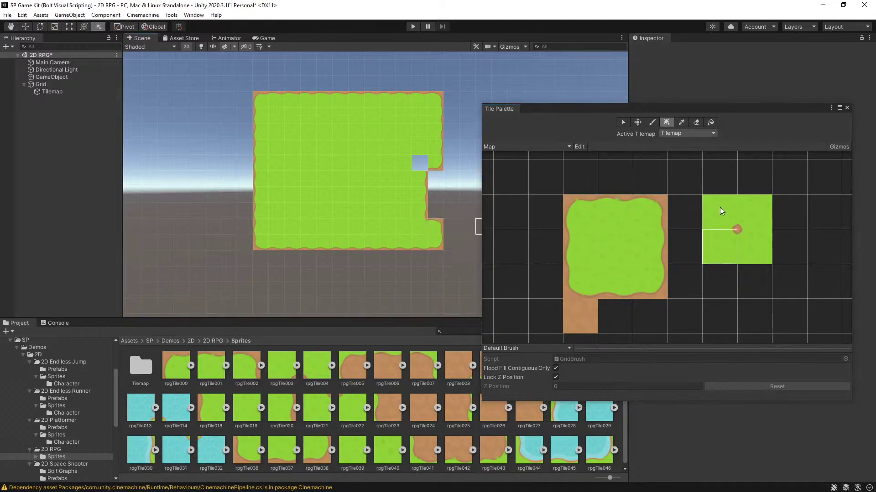
left_click(412, 162)
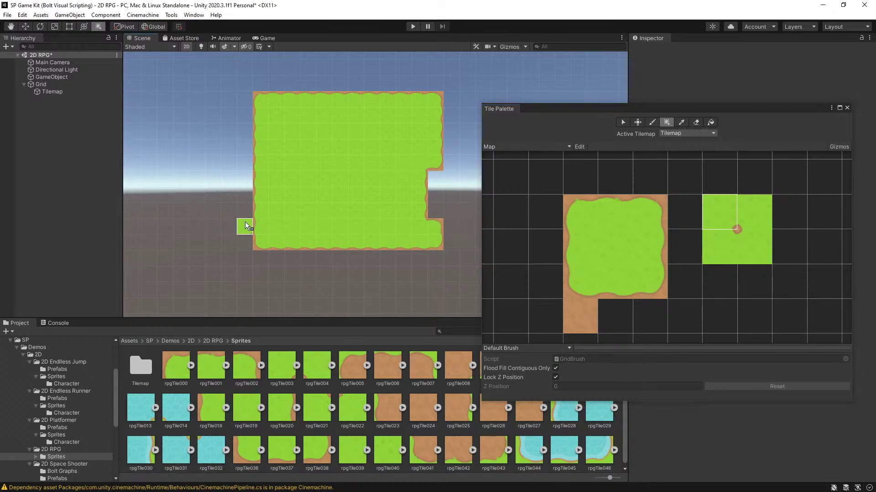
Step: Surround the grass area with a one-tile-wide dirt path and fill the notch on its right side with dirt
left_click(567, 315)
mouse_move(251, 95)
left_mouse_down()
mouse_move(251, 244)
mouse_move(424, 266)
mouse_move(452, 258)
mouse_move(450, 228)
left_mouse_up()
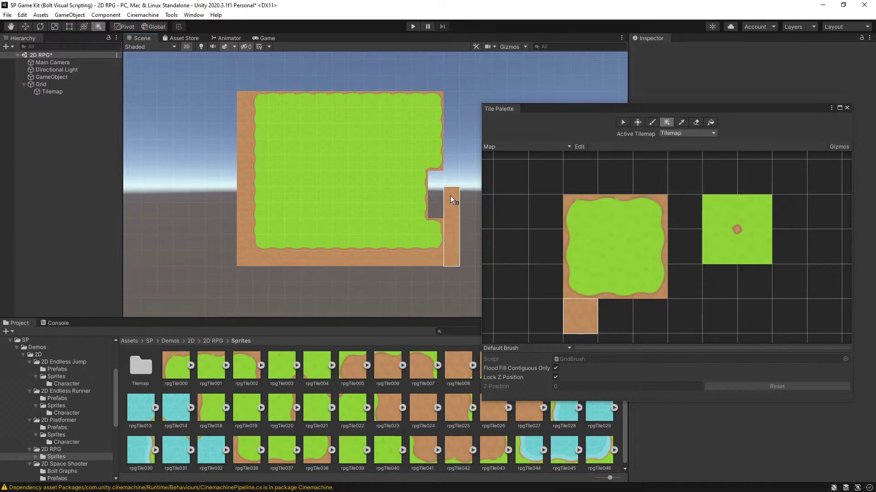
mouse_move(450, 196)
left_mouse_down()
mouse_move(450, 180)
mouse_move(439, 198)
mouse_move(451, 83)
mouse_move(233, 78)
mouse_move(242, 82)
left_mouse_up()
scroll(306, 150, "down", 3)
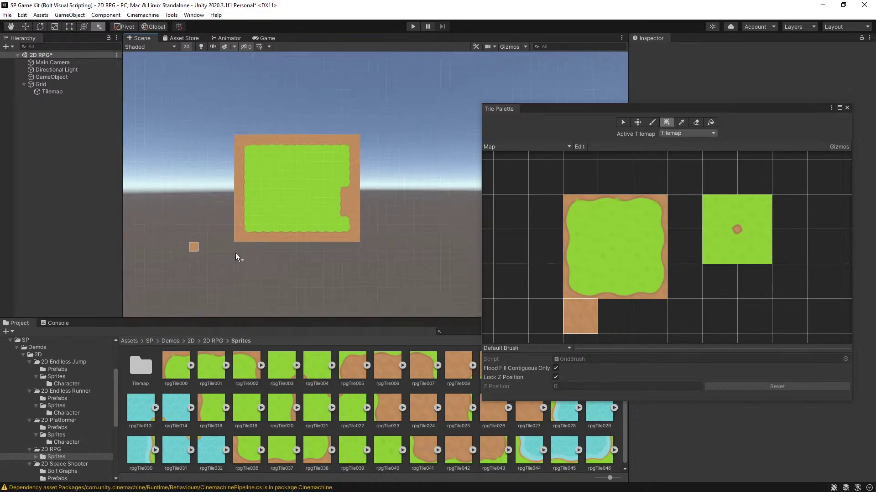
scroll(287, 213, "up", 2)
scroll(287, 213, "up", 1)
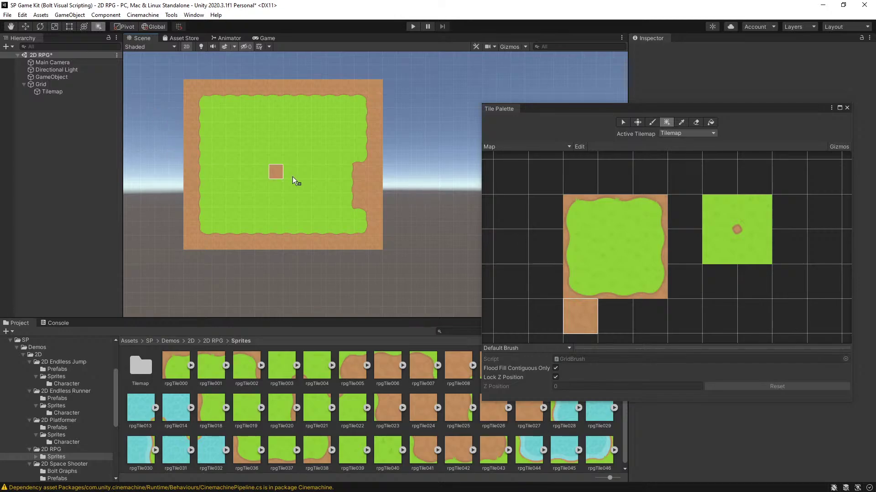
Step: Line the dirt path's outer left, bottom and top sides with right-edge, top-edge and bottom-edge grass tiles respectively
left_click(662, 246)
left_click_drag(177, 87, 176, 243)
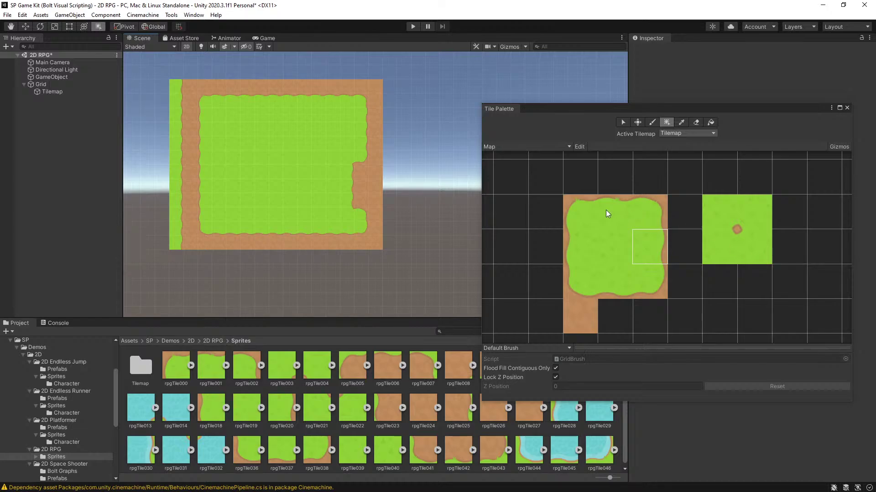
left_click(614, 210)
left_click_drag(191, 258, 382, 257)
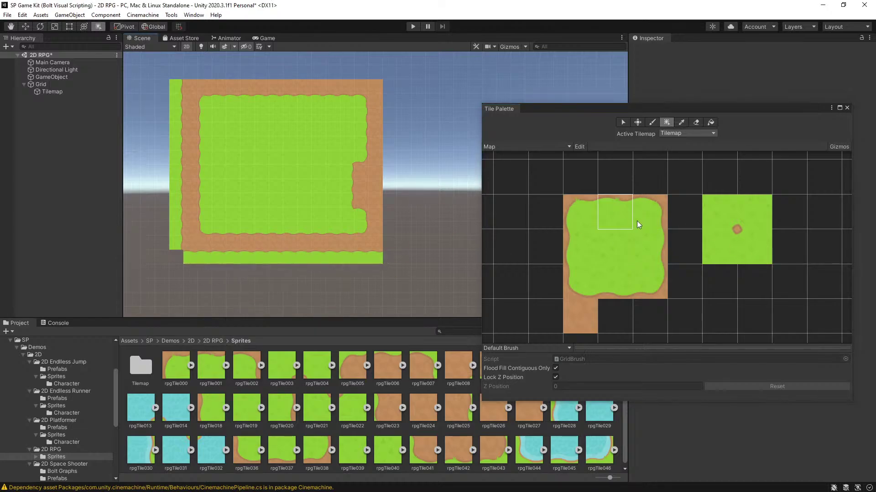
left_click(622, 285)
left_click_drag(191, 72, 380, 73)
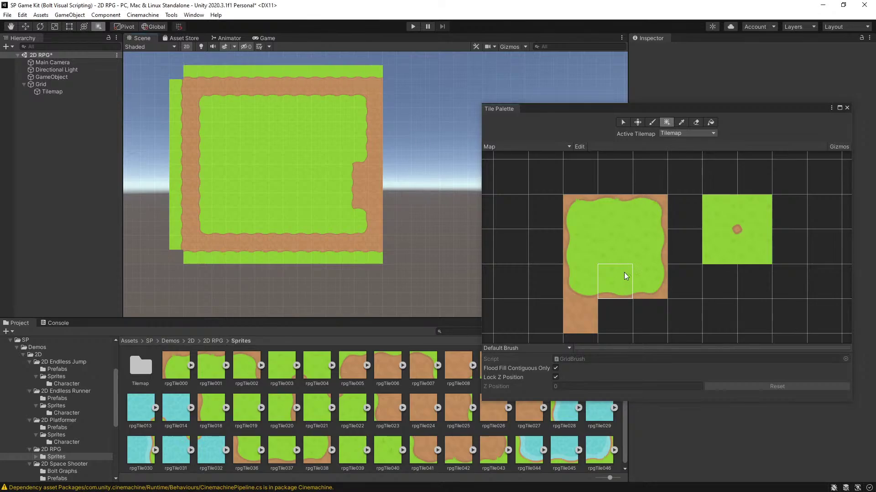
Step: Close the grass border's outer left corners with rpgTile003 at the upper corner and rpgTile021 at the lower one
left_click(719, 212)
left_click(176, 72)
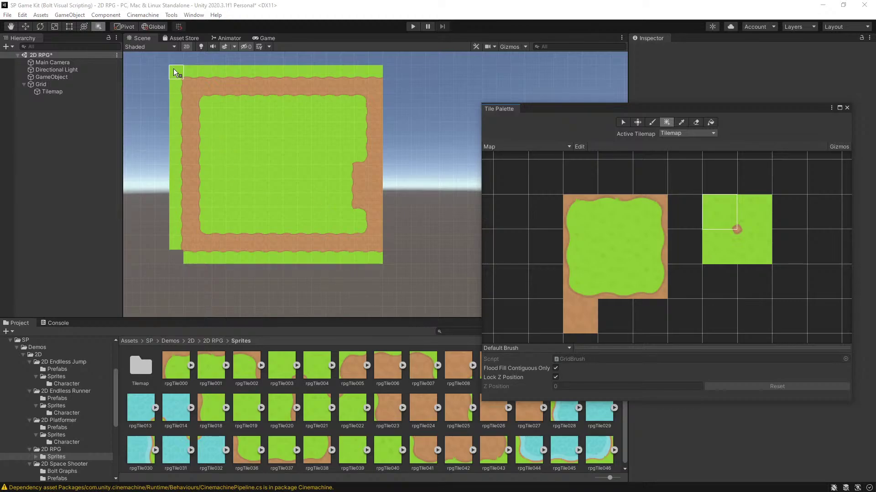
left_click(717, 254)
left_click(176, 257)
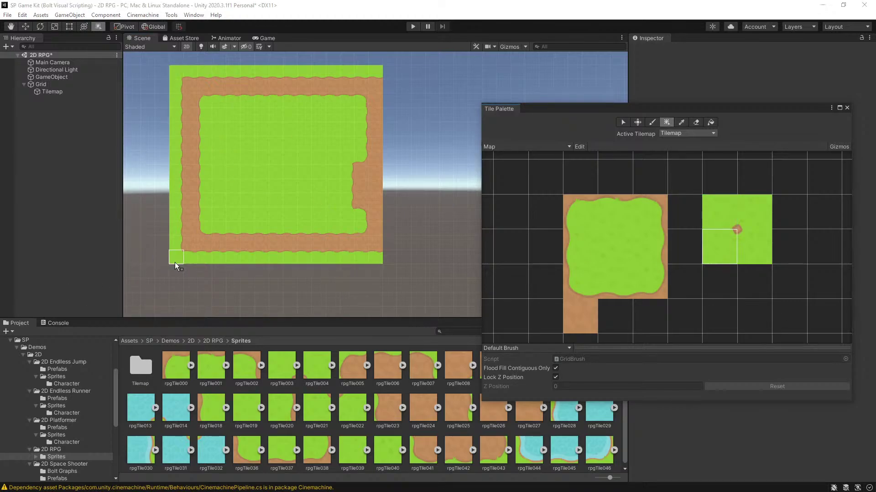
scroll(338, 251, "down", 1)
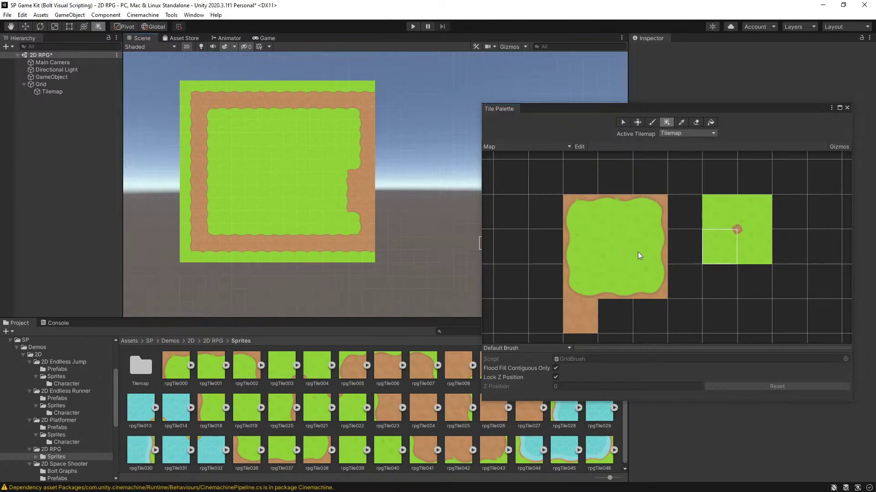
Step: Fill large blocks of plain grass to the left of the dirt path and across the area above it
left_click(614, 247)
scroll(225, 244, "down", 4)
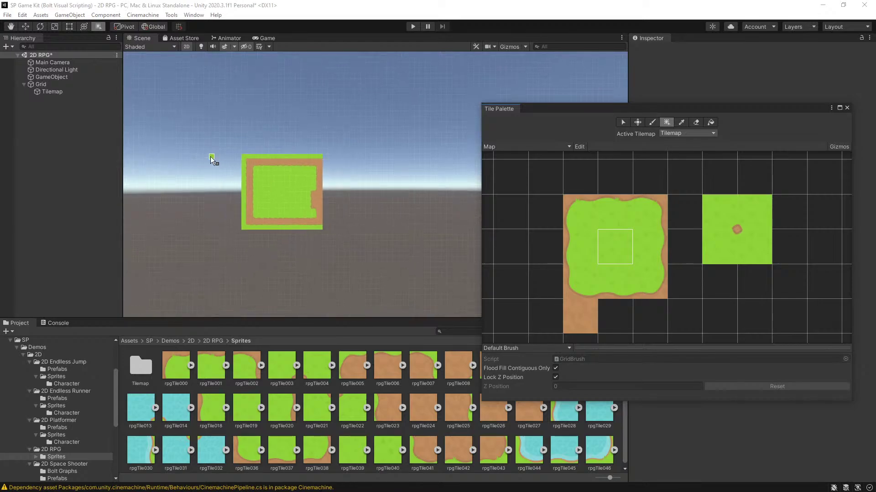
scroll(139, 146, "up", 3)
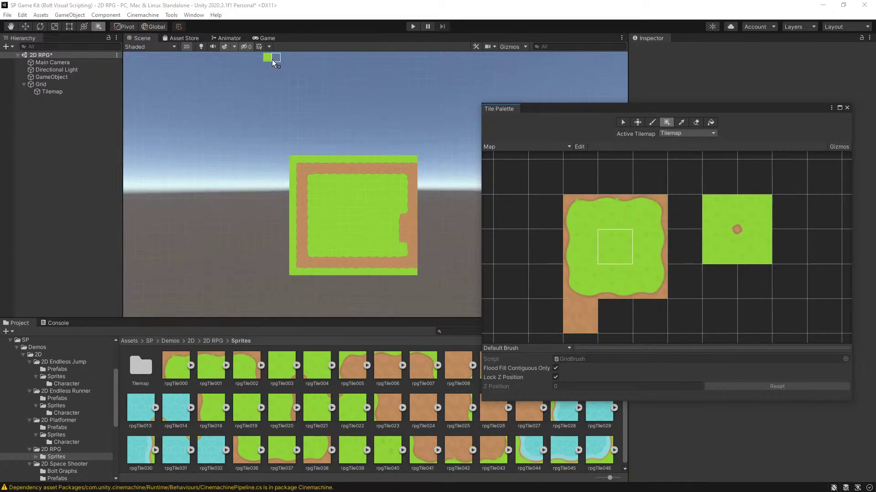
left_click_drag(274, 58, 131, 313)
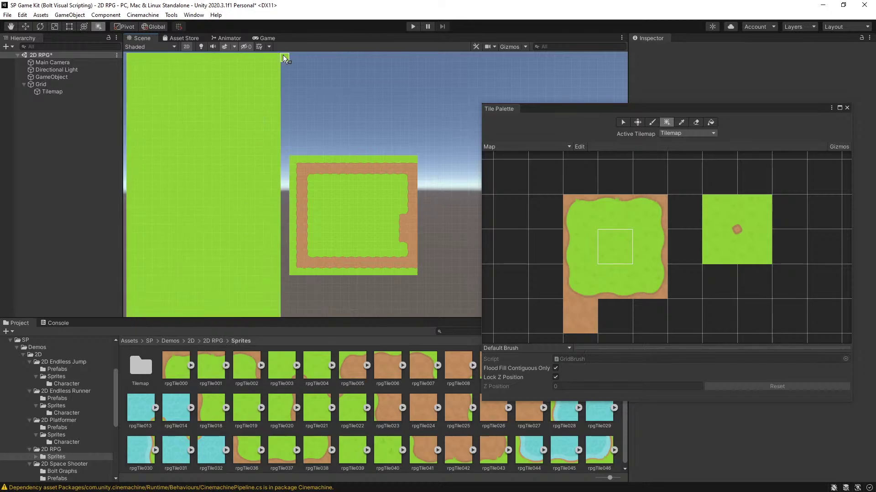
left_click_drag(283, 57, 296, 264)
left_click_drag(291, 305, 286, 311)
left_click_drag(293, 59, 623, 158)
scroll(344, 164, "down", 5)
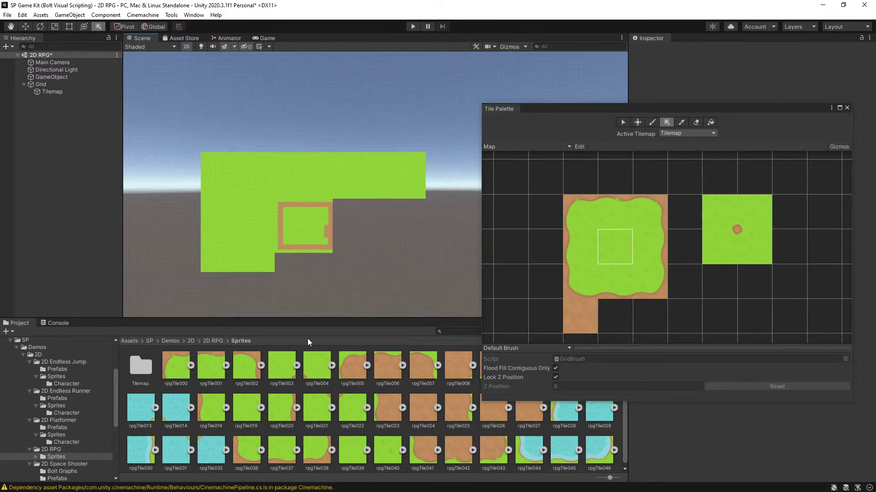
scroll(335, 312, "up", 2)
scroll(341, 226, "down", 1)
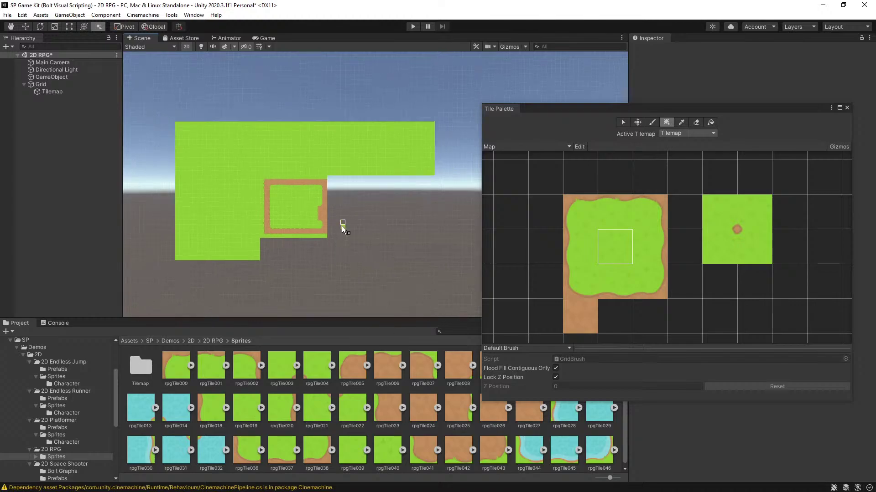
scroll(393, 218, "up", 2)
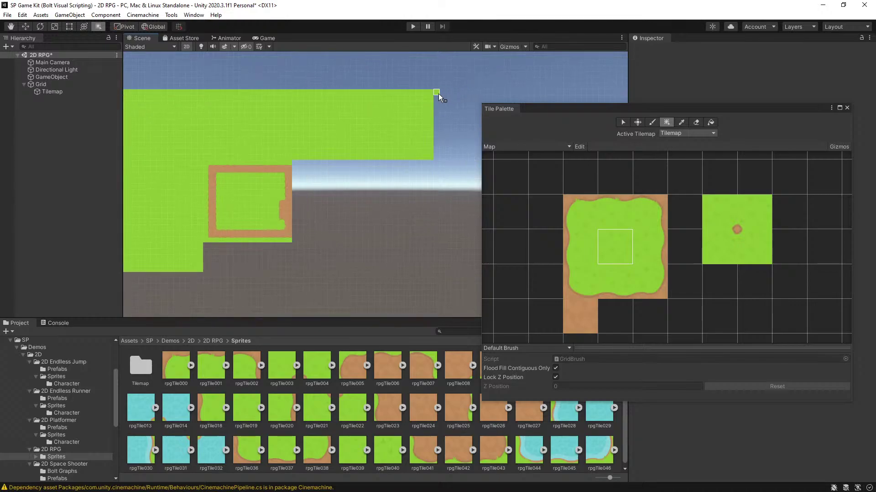
left_click_drag(437, 94, 522, 322)
scroll(350, 315, "down", 2)
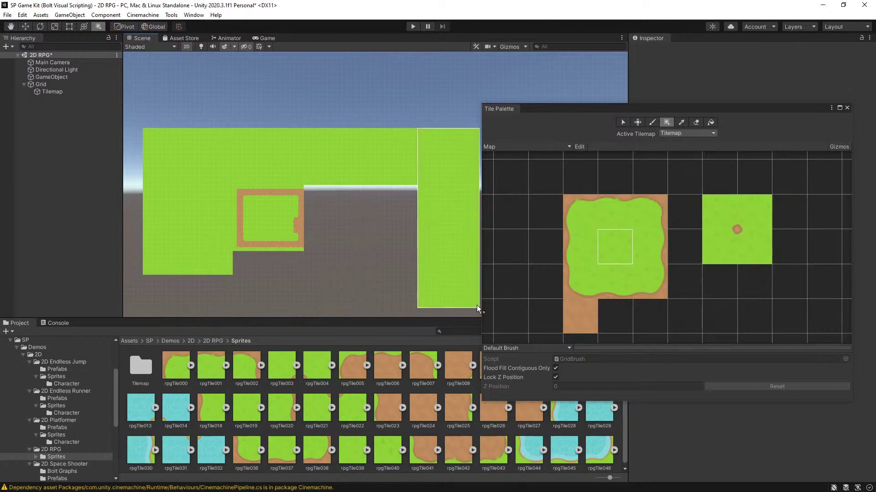
key("ctrl+z")
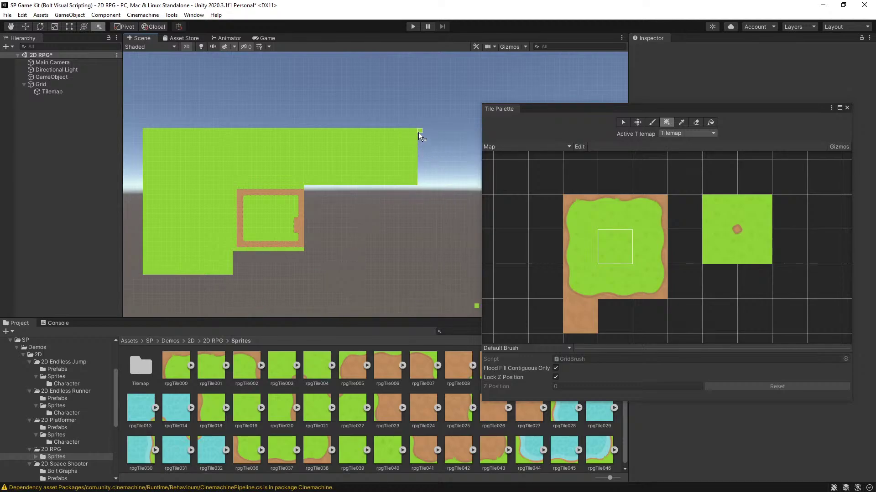
Step: Fill plain grass down the map's far right side and across the bottom, up to the dirt path's lower grass border
left_click_drag(419, 133, 476, 307)
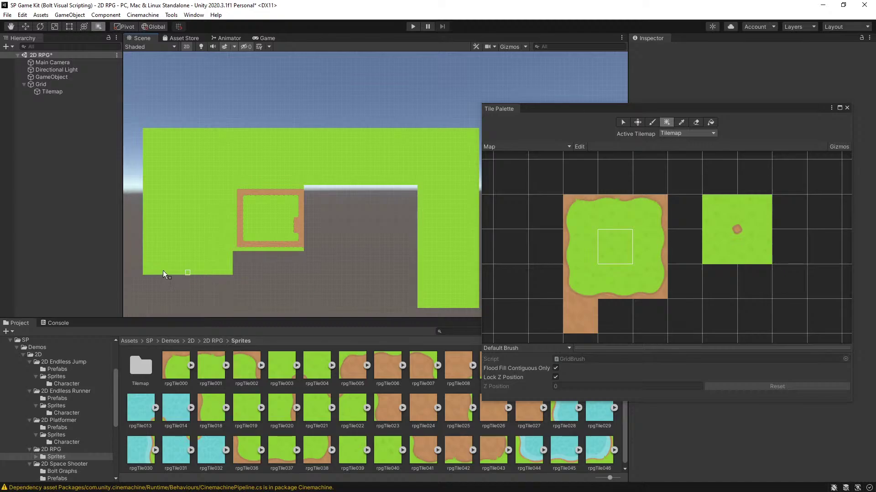
left_click_drag(145, 277, 412, 305)
scroll(220, 251, "up", 1)
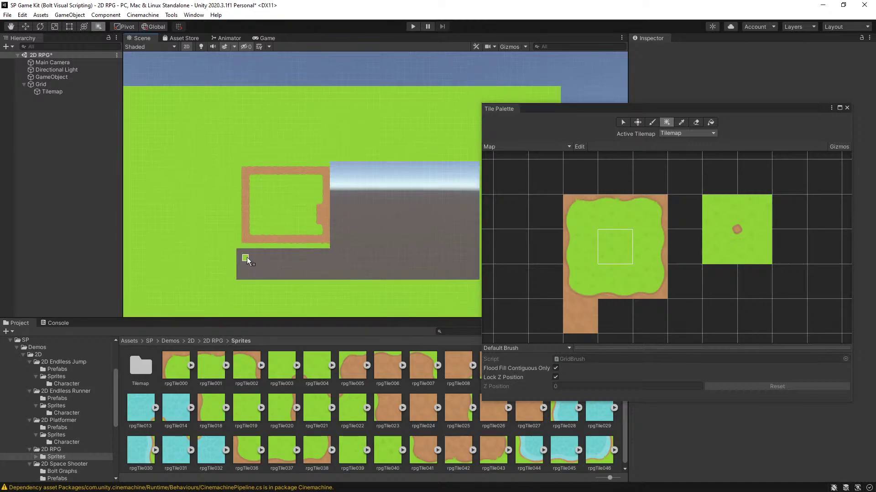
left_click_drag(239, 252, 477, 279)
scroll(376, 278, "down", 4)
scroll(477, 248, "up", 10)
scroll(402, 253, "up", 2)
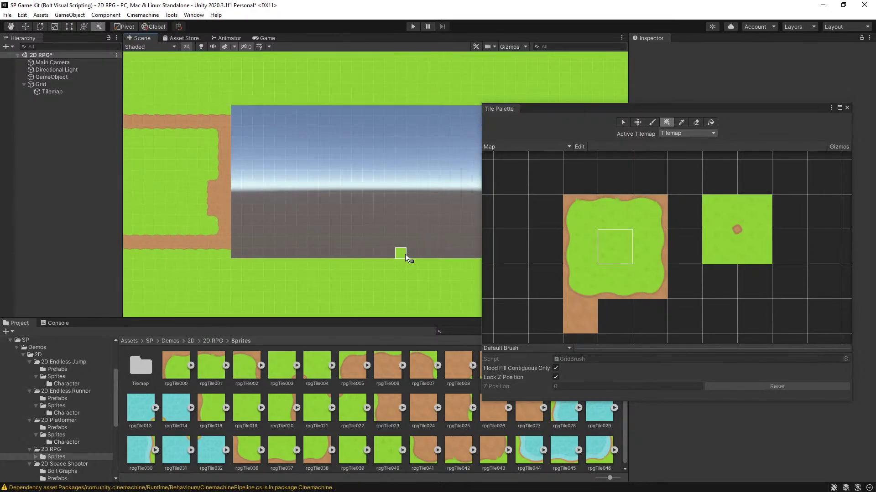
Step: Extend the lower grass border with a row of top-edge grass tiles along the bottom of the empty gap
scroll(296, 233, "down", 2)
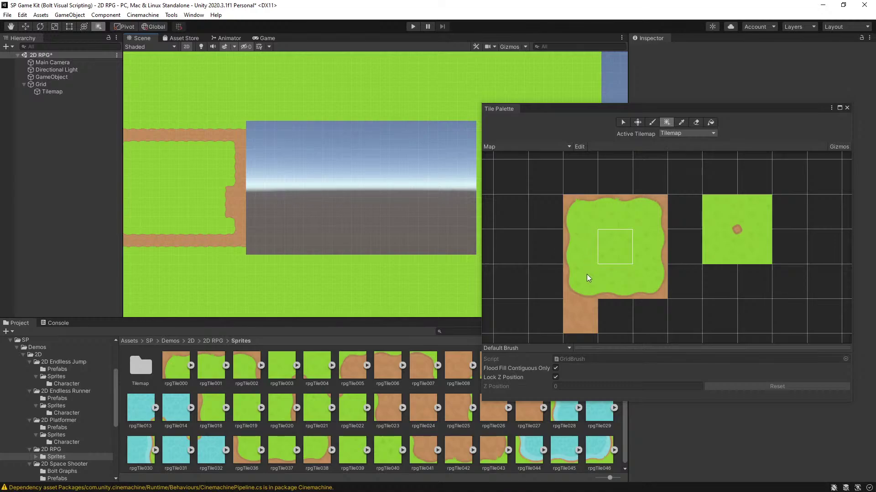
left_click(622, 198)
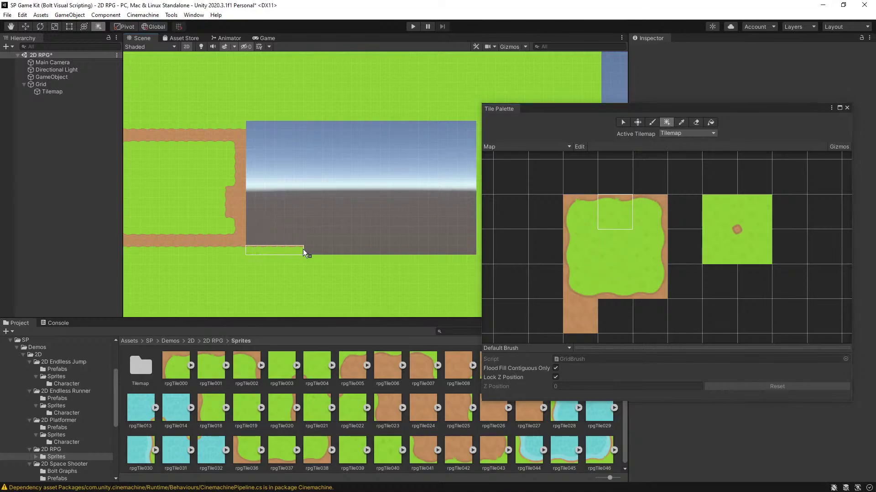
left_click_drag(306, 249, 436, 251)
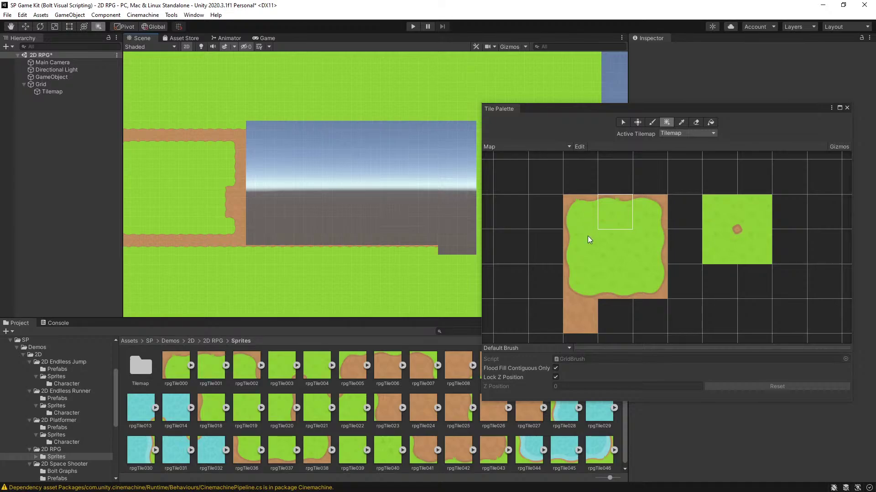
Step: Place a bottom-left corner grass tile near the empty gap's lower left, beside the existing vertical dirt path
left_click(567, 207)
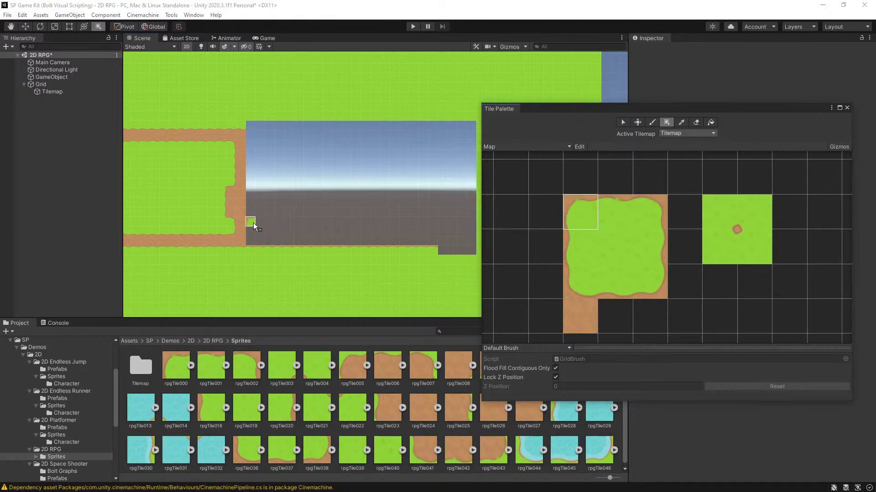
left_click(583, 271)
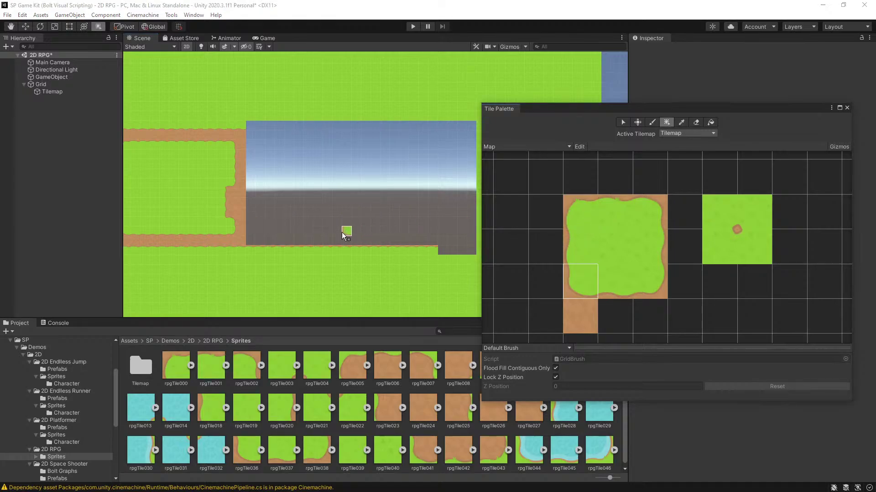
left_click(251, 231)
left_click(251, 222)
Step: Paint a two-tile-high dirt path along the gap's bottom and a two-tile-wide vertical dirt branch rising from it
left_click(587, 310)
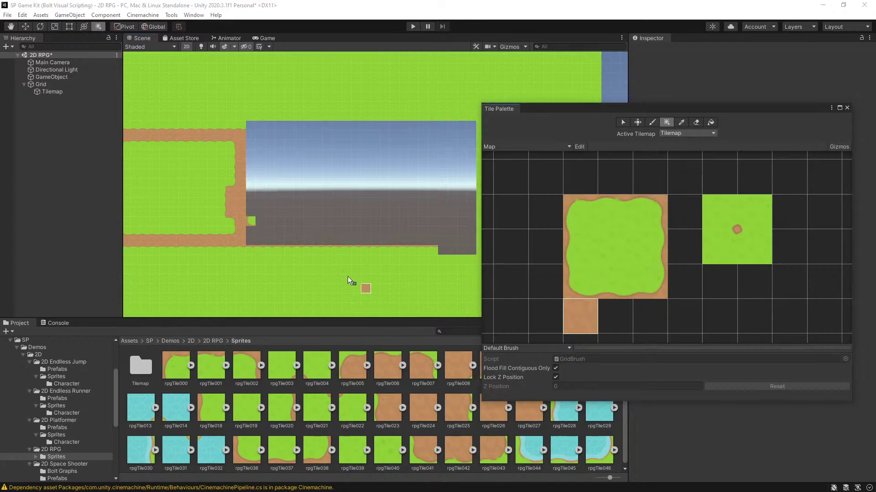
left_click_drag(251, 235, 450, 246)
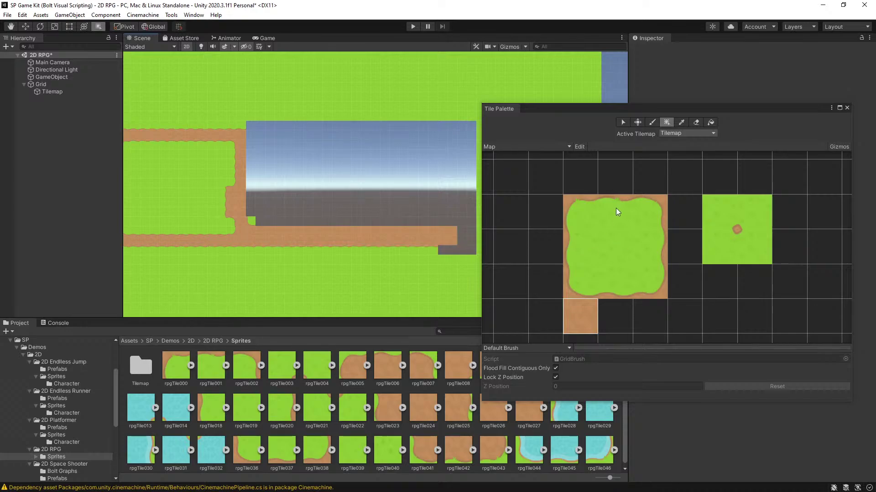
scroll(486, 225, "up", 3)
left_click_drag(375, 209, 383, 154)
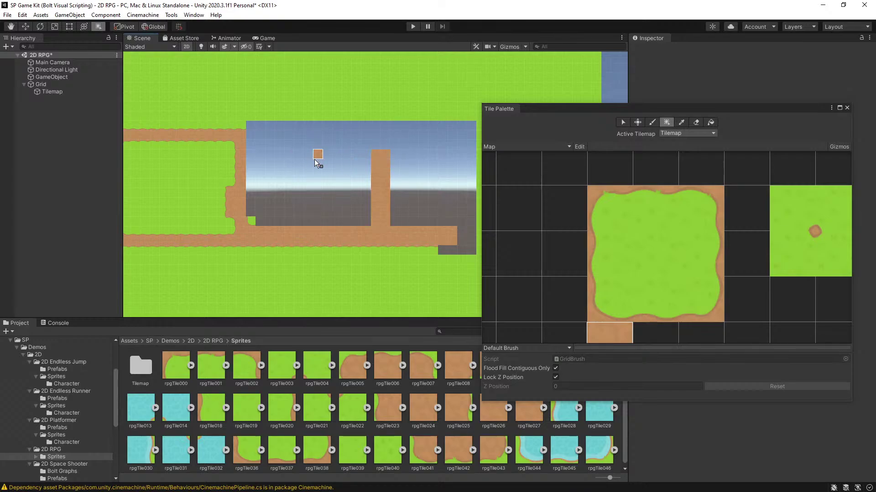
Step: Extend the upper dirt path across the gap to the vertical branch, continuing it wider to the right
scroll(315, 160, "up", 1)
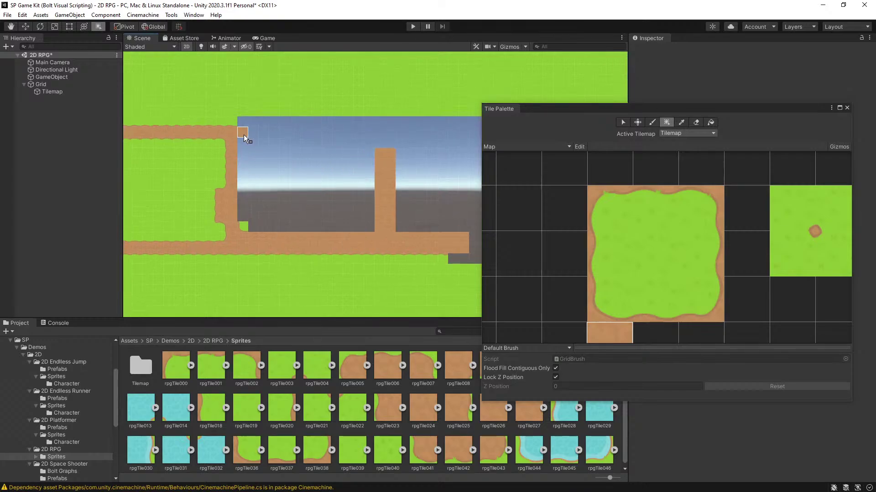
mouse_move(244, 137)
left_mouse_down()
mouse_move(404, 135)
mouse_move(386, 134)
left_mouse_up()
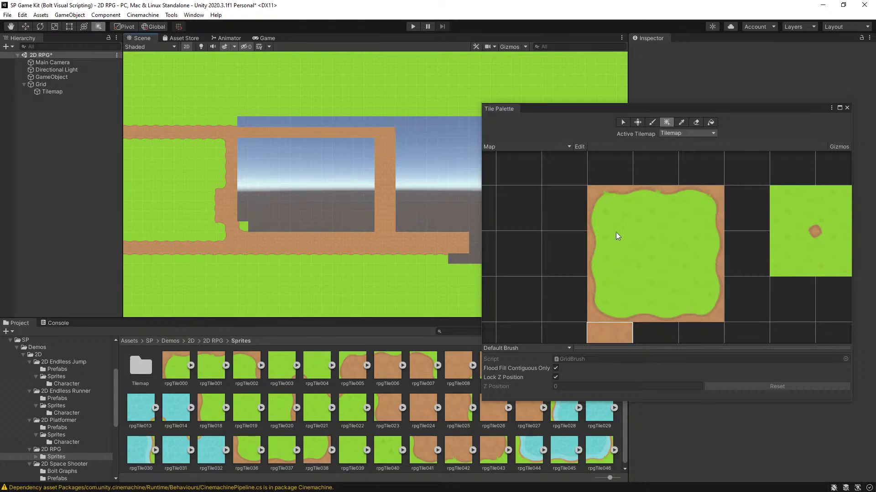
scroll(381, 179, "down", 2)
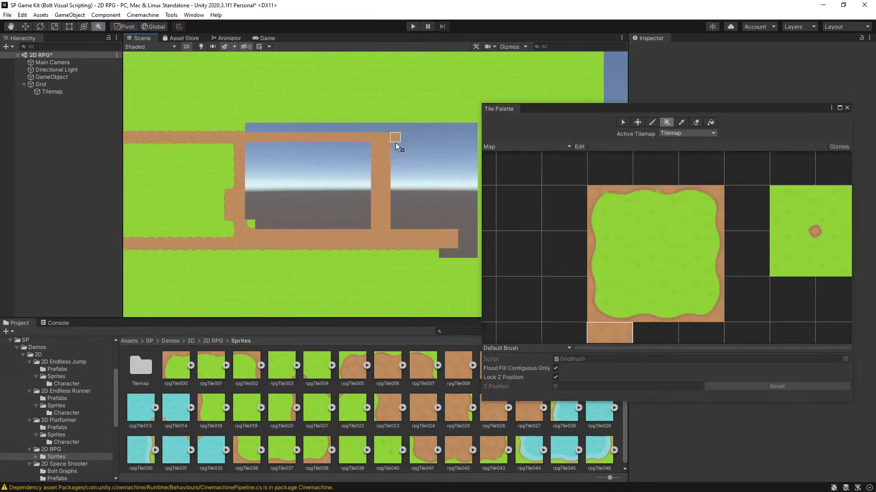
left_click_drag(395, 145, 461, 157)
Step: Edge the underside of the upper path's right-hand section with a top-left corner grass tile and top-edge tiles
left_click(619, 201)
scroll(324, 150, "up", 2)
left_click(656, 195)
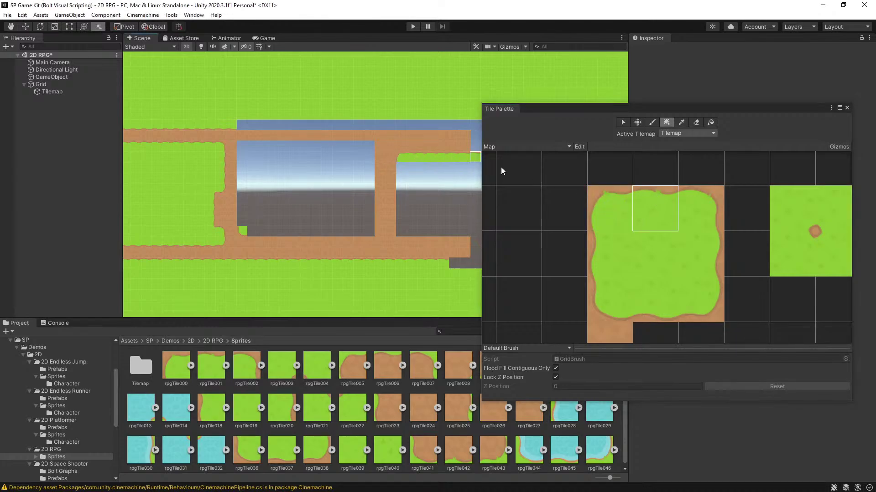
Step: Border the right-hand area's lower side with bottom-edge grass and a bottom-left corner tile, and its left side with left-edge tiles
left_click(638, 314)
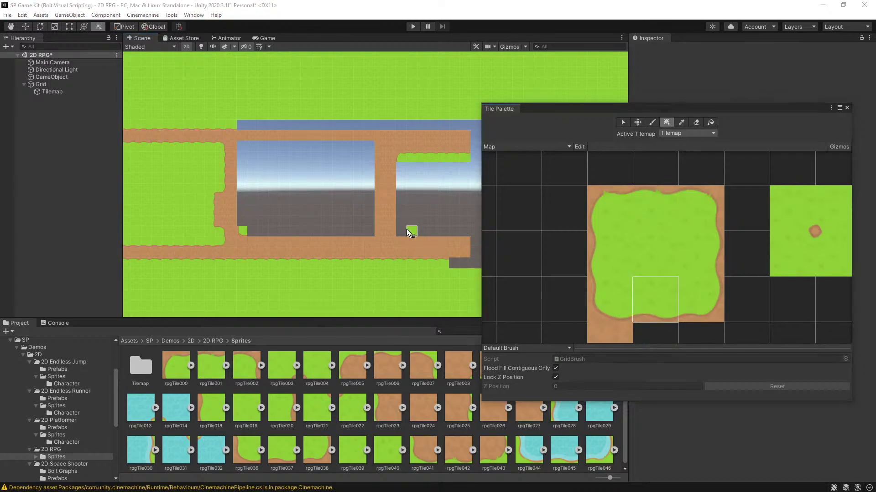
left_click_drag(418, 231, 465, 229)
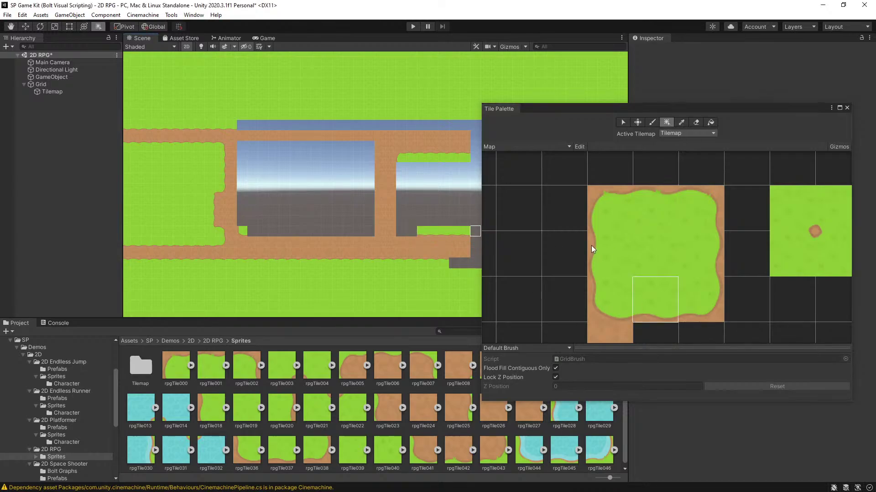
left_click(410, 231)
left_click(610, 299)
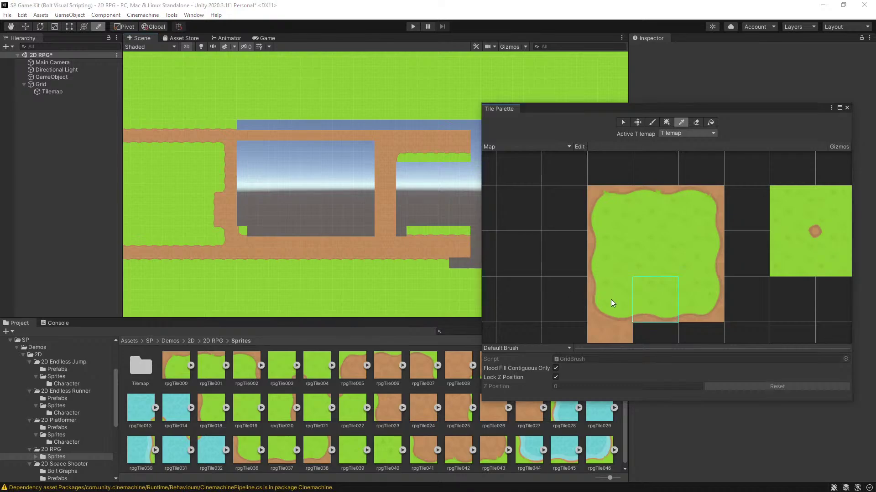
left_click(401, 230)
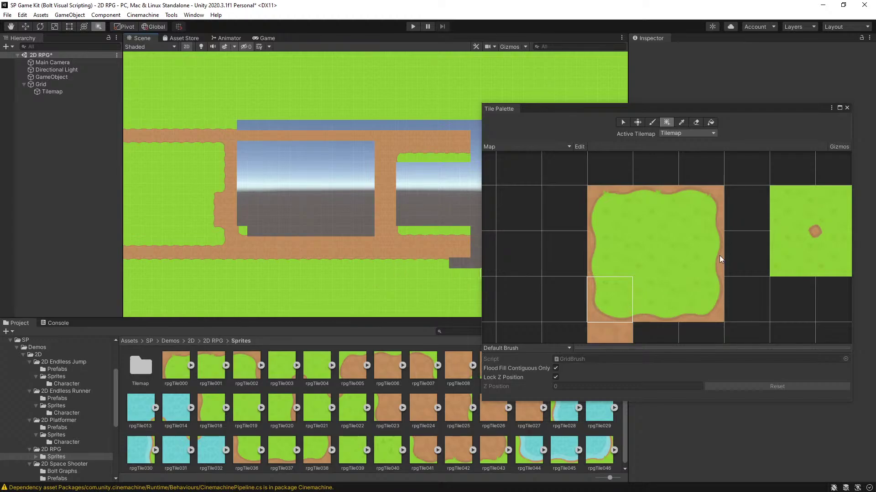
left_click(603, 252)
left_click_drag(404, 169, 406, 224)
Step: Fill the right-hand bordered area with plain grass and continue it across to the outer grassland
left_click(668, 253)
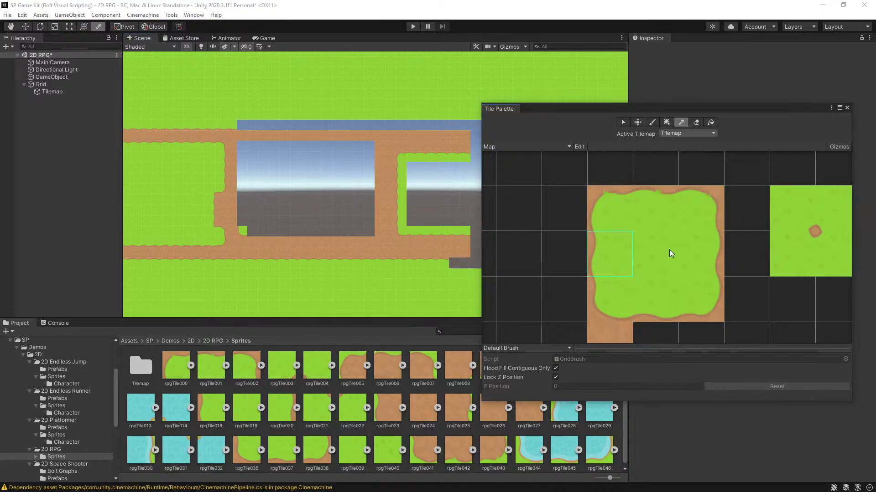
left_click_drag(410, 179, 466, 224)
scroll(451, 221, "down", 3)
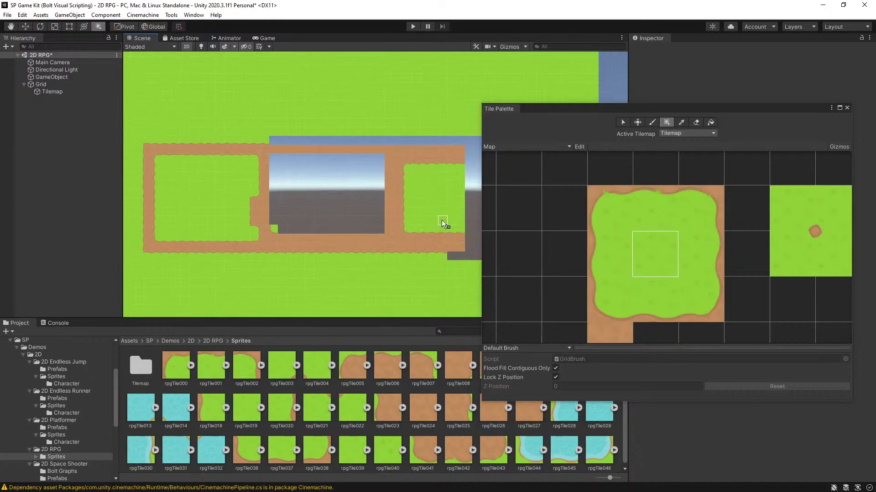
scroll(431, 232, "down", 2)
scroll(414, 199, "up", 5)
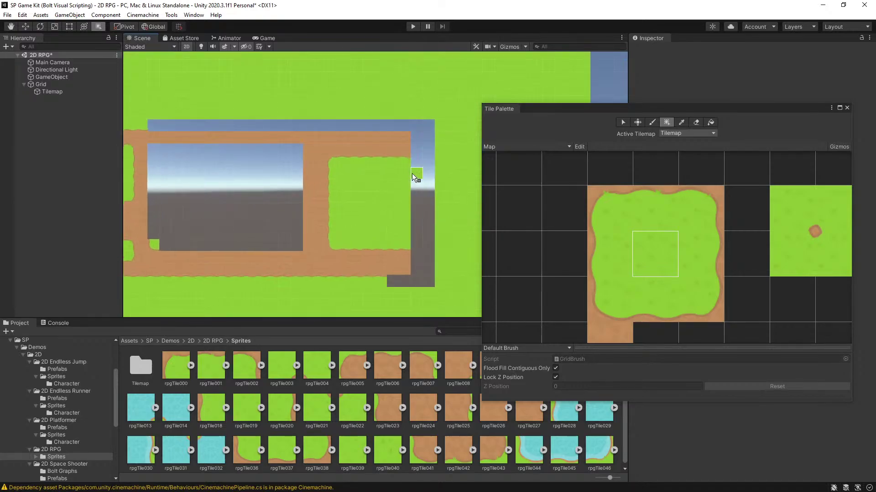
left_click_drag(423, 201, 429, 232)
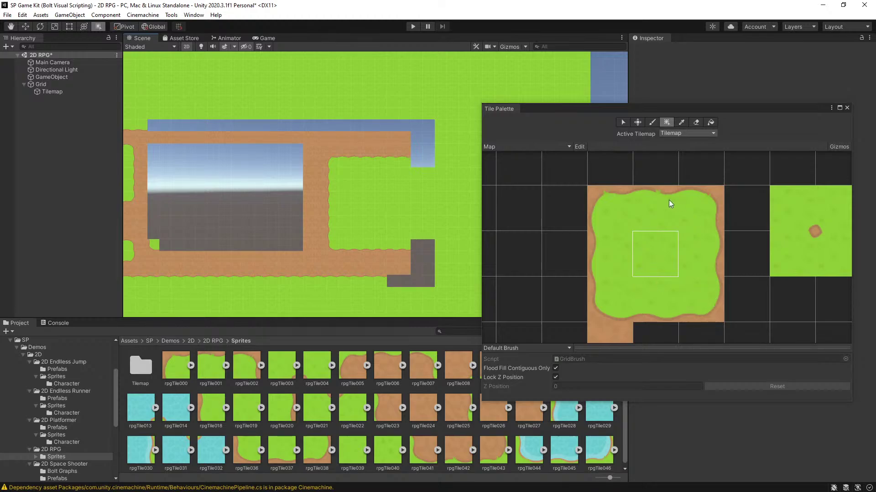
Step: Cap the right ends of both dirt paths and line the central area's left side with left-edge grass tiles
left_click(609, 254)
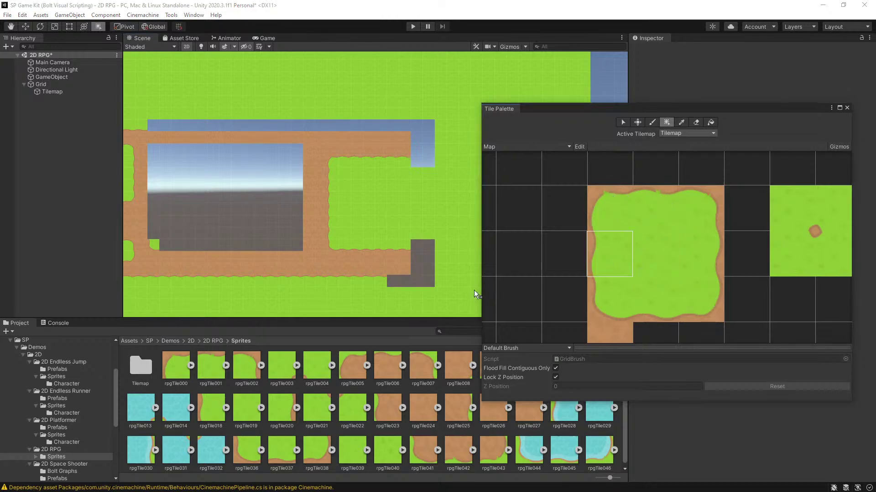
left_click(416, 257)
left_click(416, 269)
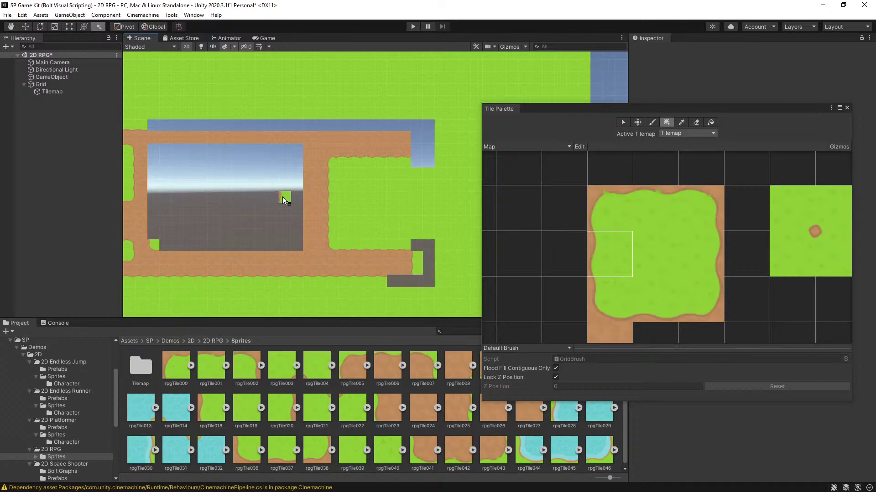
left_click_drag(416, 137, 416, 150)
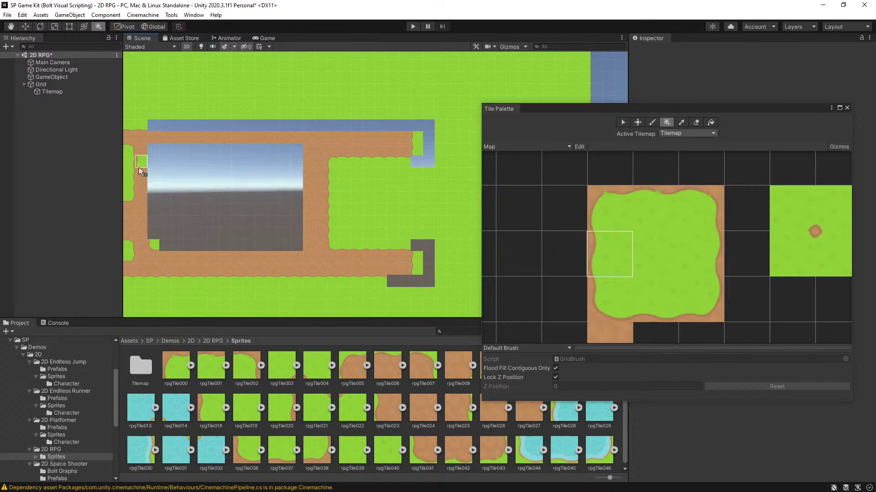
left_click_drag(153, 155, 152, 232)
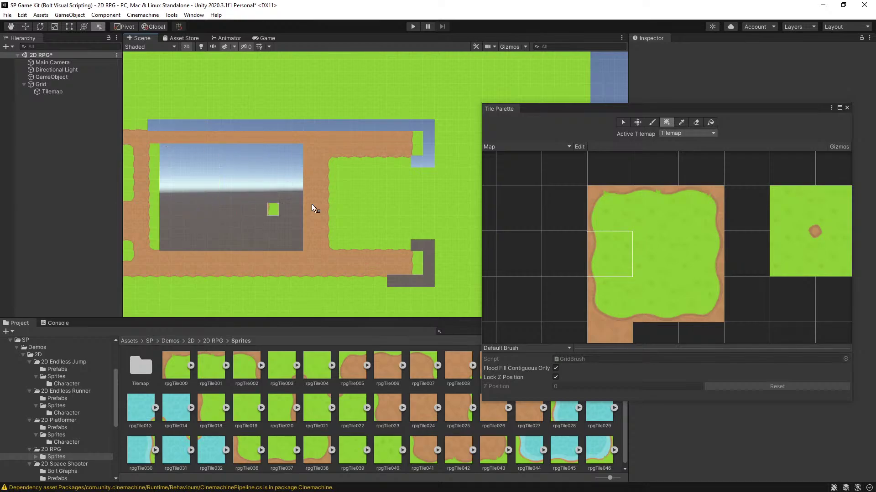
Step: Fill the missing part of the lower path's grass border and line the central area's upper side with top-edge grass tiles
left_click(602, 199)
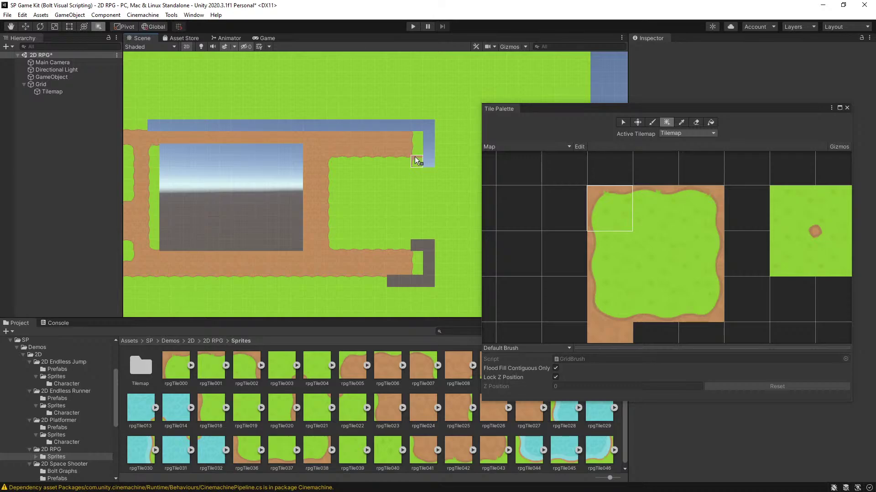
left_click(648, 310)
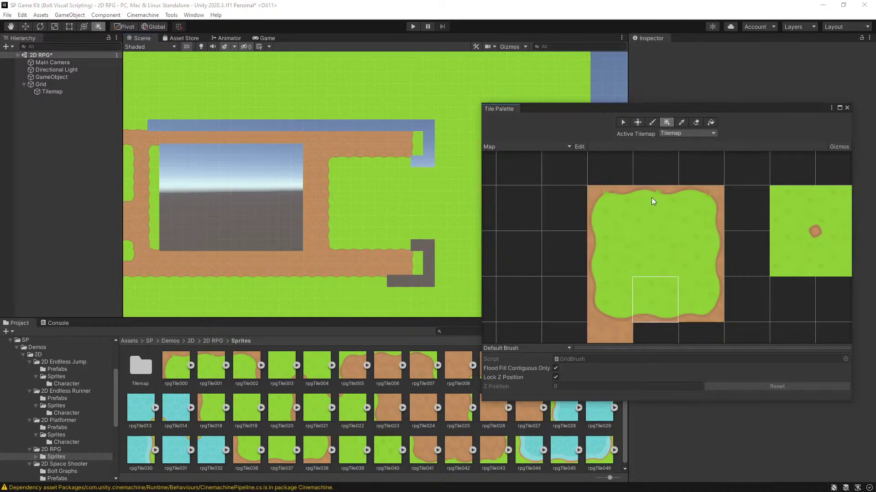
left_click(653, 201)
left_click(394, 279)
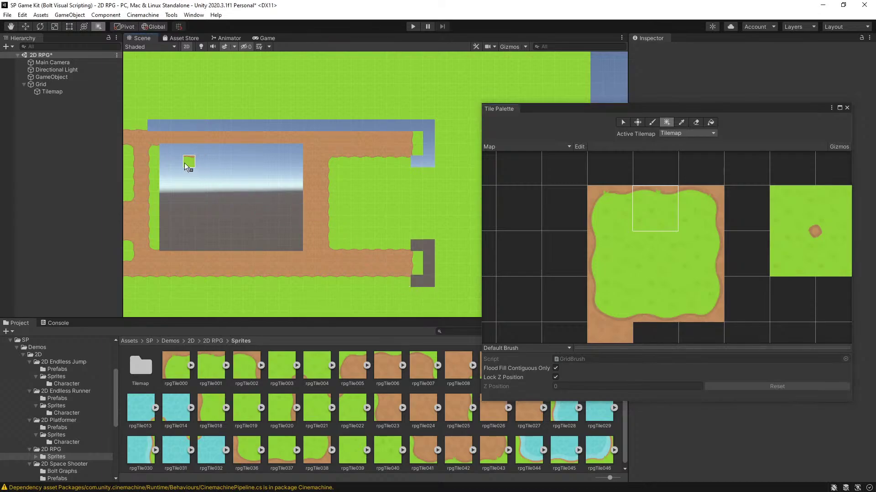
left_click_drag(166, 150, 292, 150)
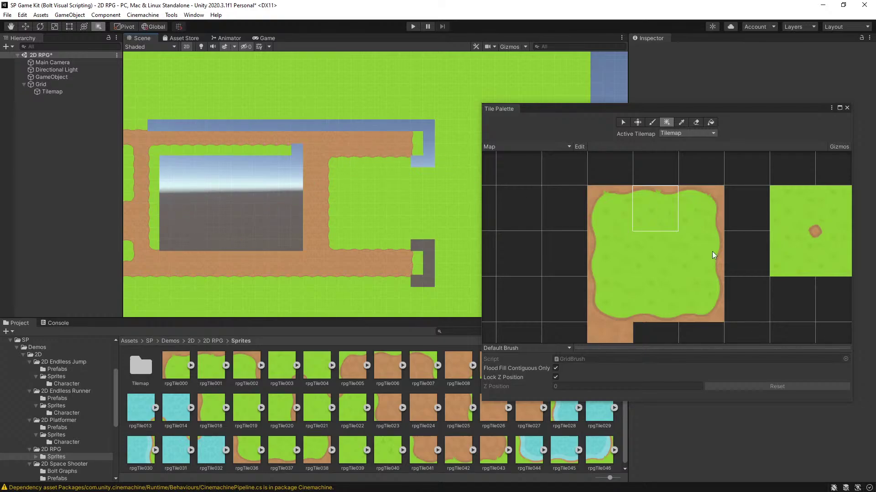
Step: Add bottom-edge grass above the upper dirt path and along the central area's bottom, and right-edge grass down its right side
left_click(667, 296)
left_click_drag(149, 130, 400, 127)
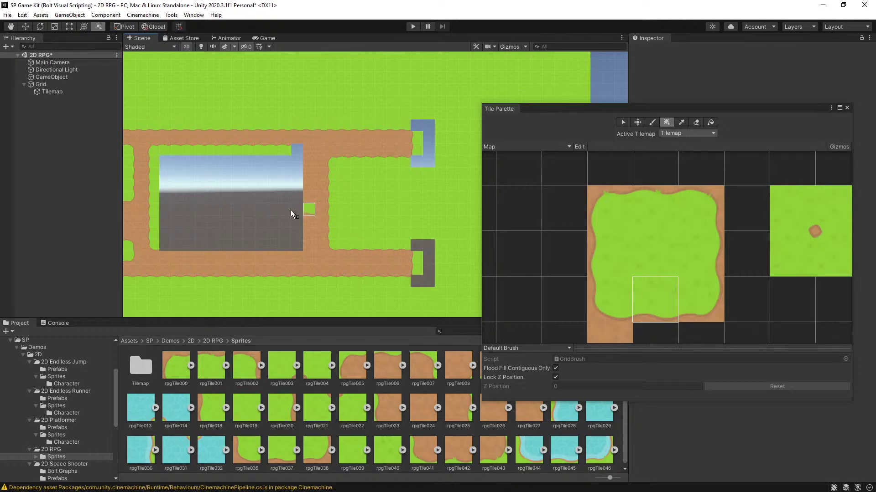
left_click_drag(168, 244, 291, 240)
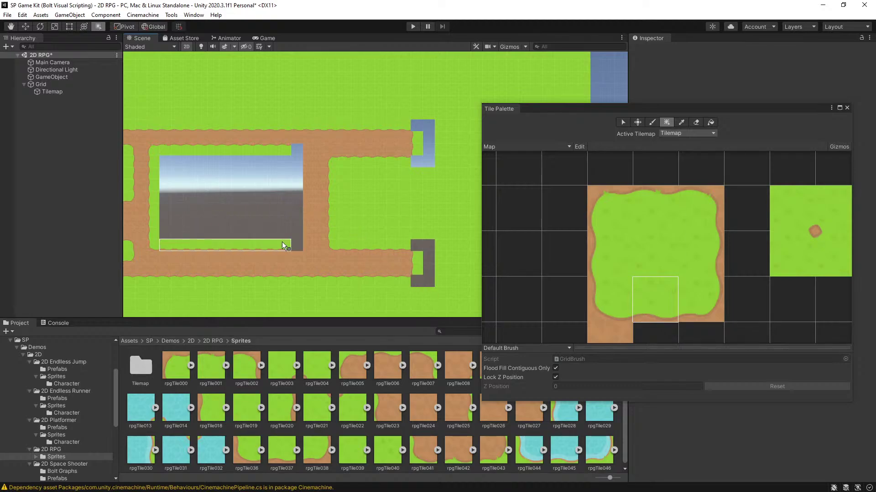
left_click(688, 254)
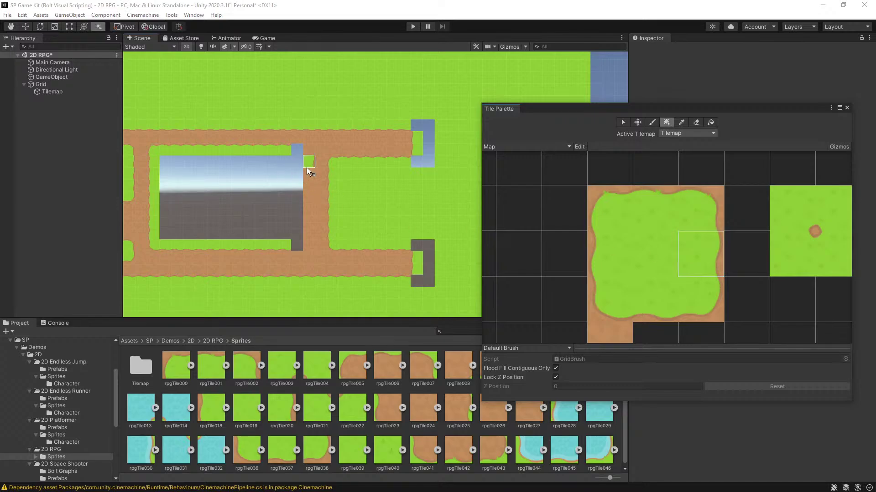
left_click_drag(301, 166, 291, 226)
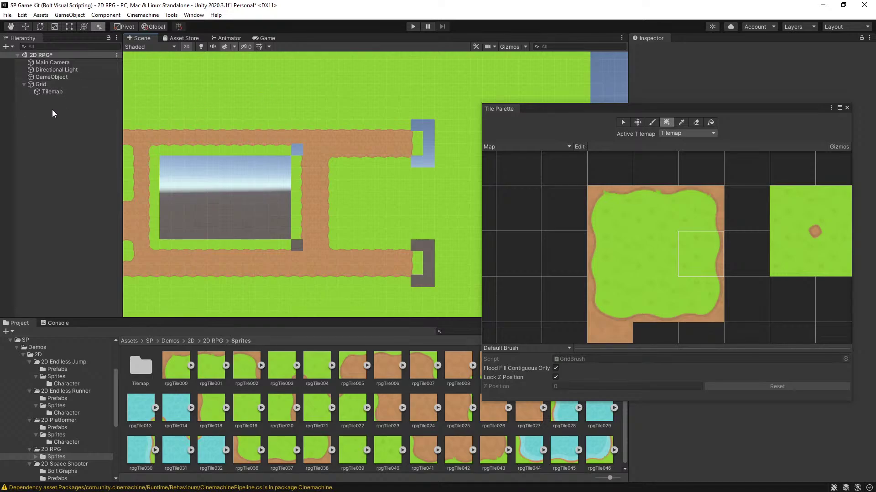
Step: Select the Tilemap object under Grid and open the 2D RPG project folder
left_click(52, 84)
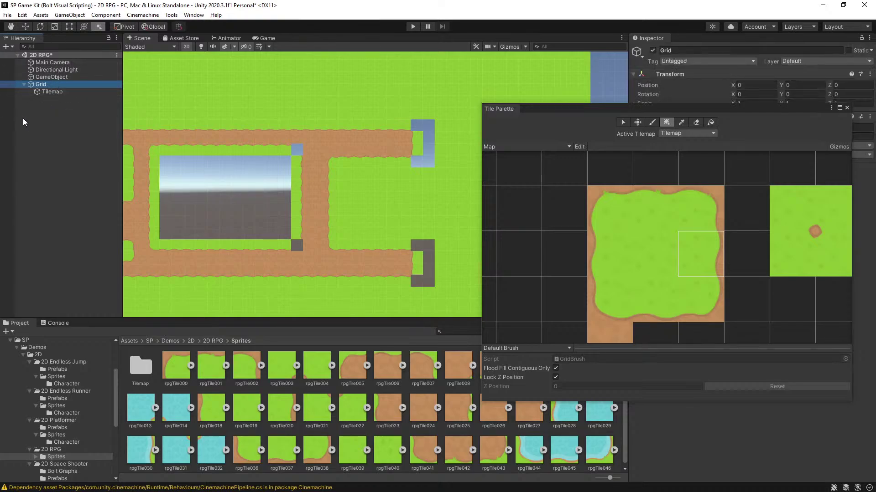
left_click(53, 91)
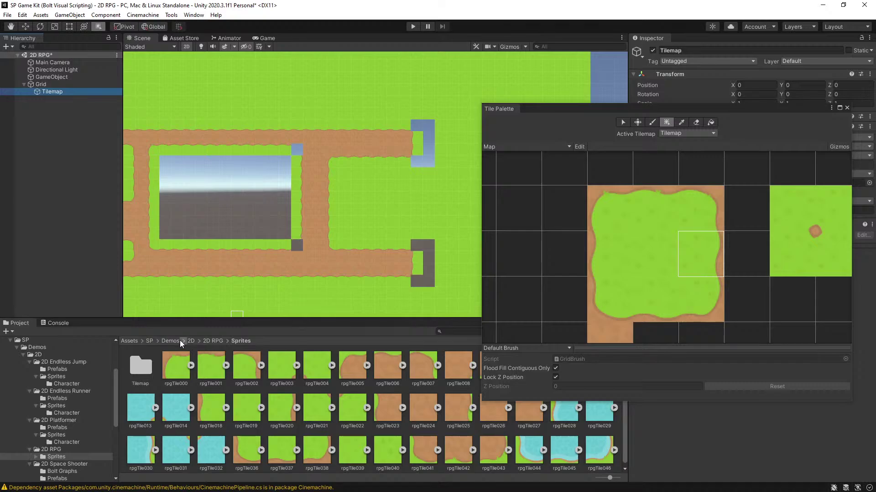
left_click(209, 340)
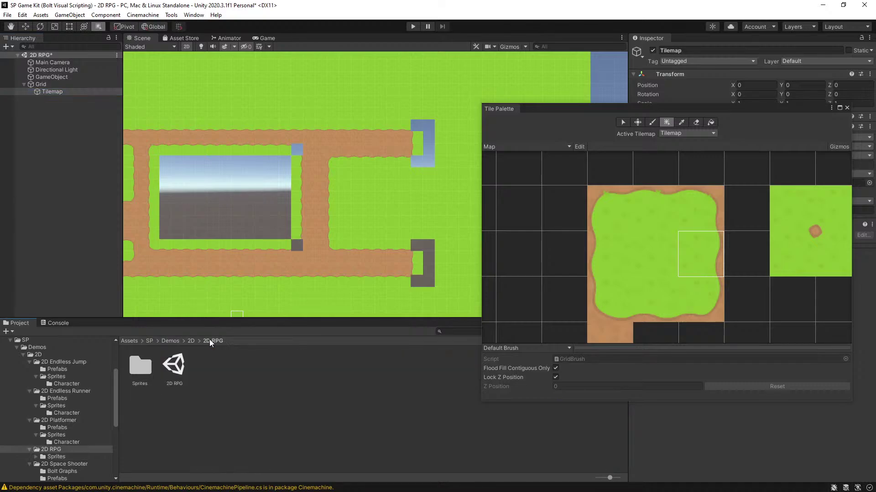
Step: Make a prefab of the Grid object in the 2D RPG folder and reselect its Tilemap for painting
left_click(44, 84)
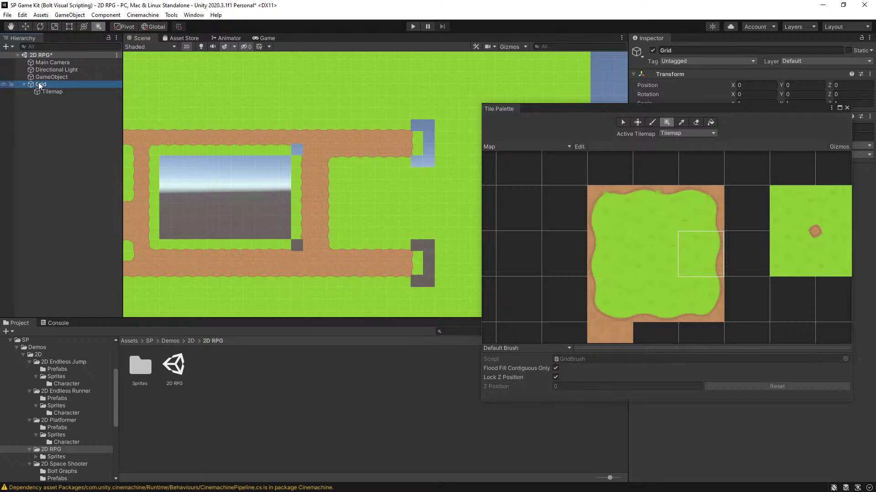
left_click_drag(38, 83, 272, 373)
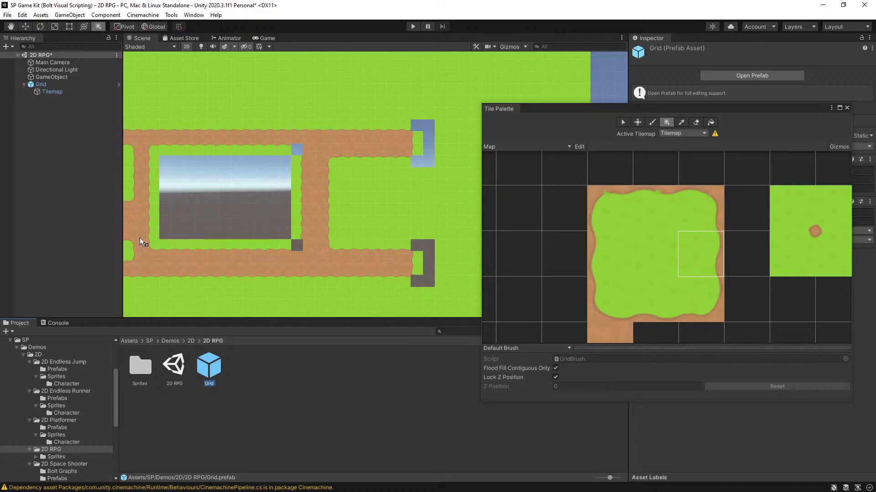
left_click(58, 84)
left_click(53, 91)
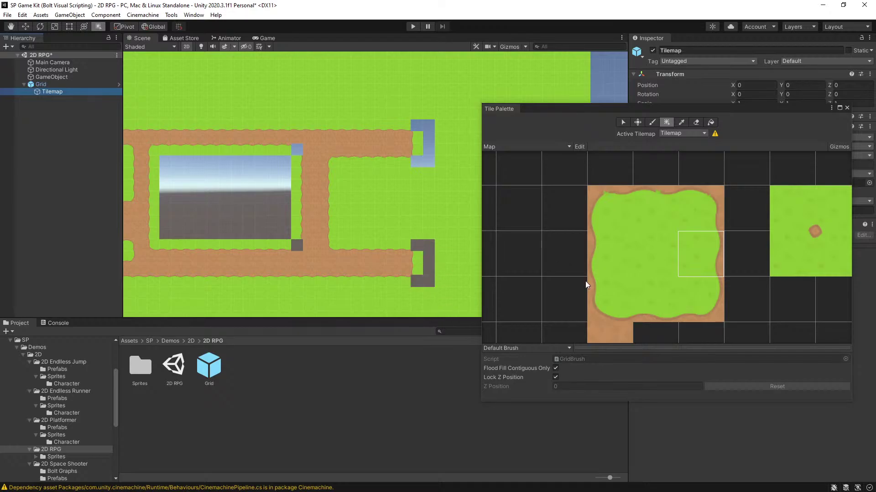
Step: Fill the gaps around both dirt paths' right ends with plain and corner grass tiles, and fill the central area with plain grass
left_click(667, 253)
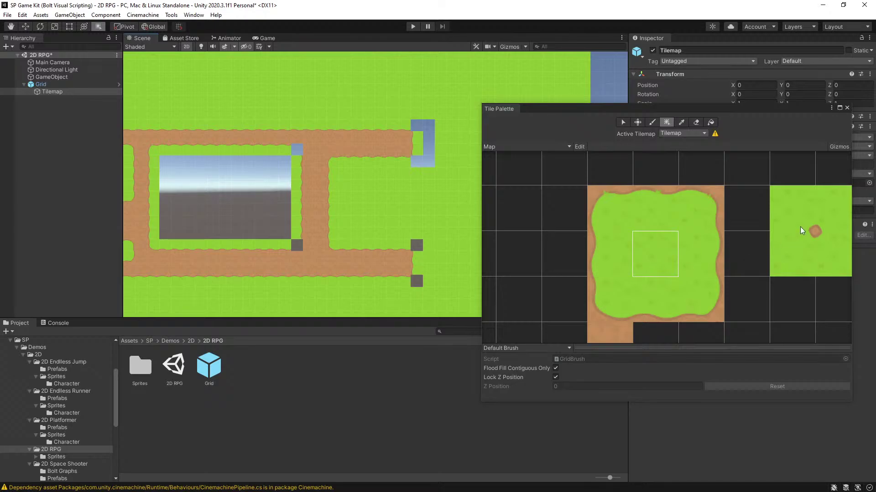
left_click(821, 201)
left_click(415, 247)
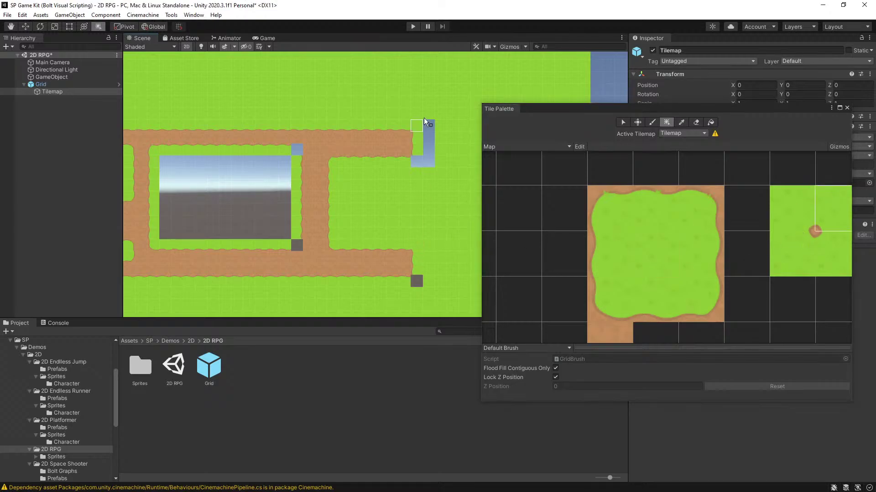
left_click(415, 126)
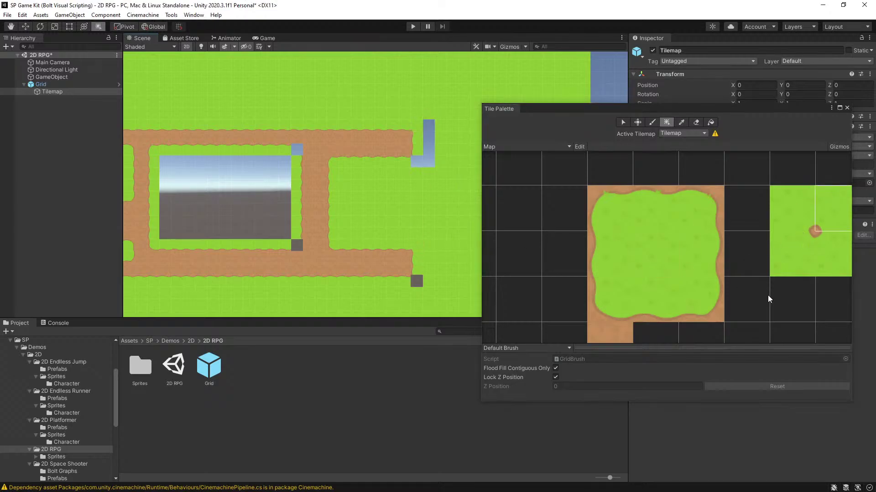
left_click(836, 261)
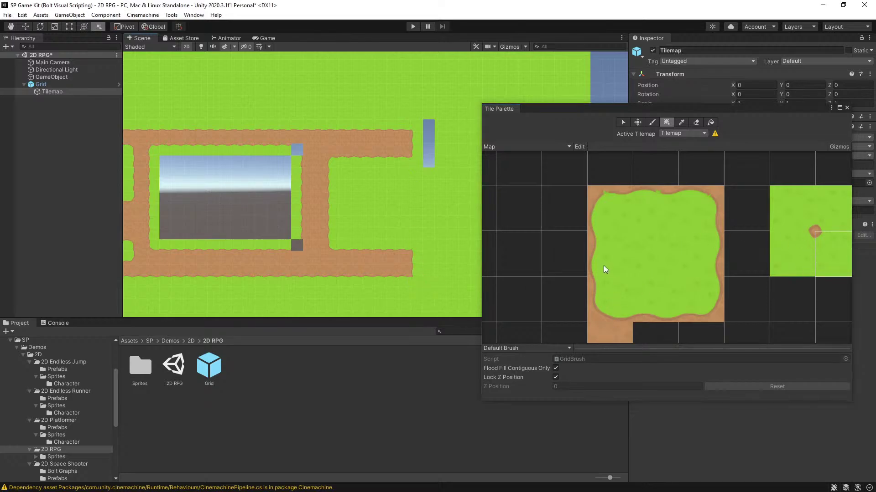
left_click(666, 259)
left_click_drag(434, 122, 434, 166)
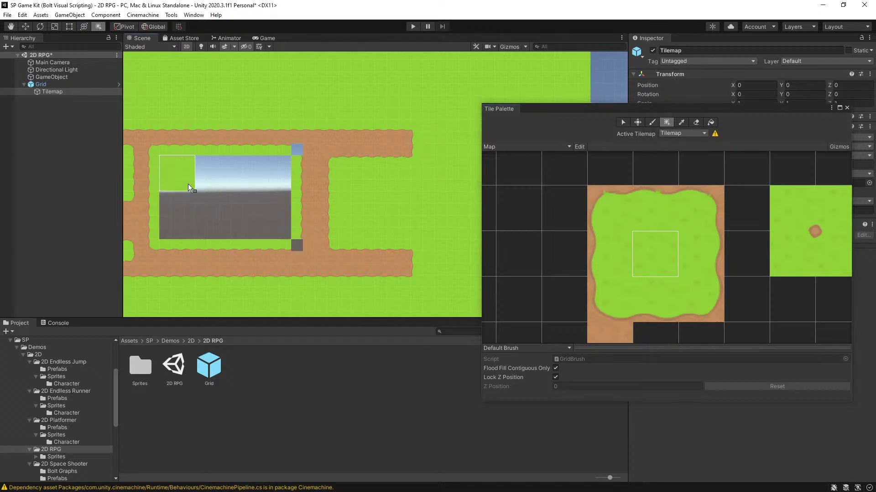
left_click_drag(188, 184, 285, 232)
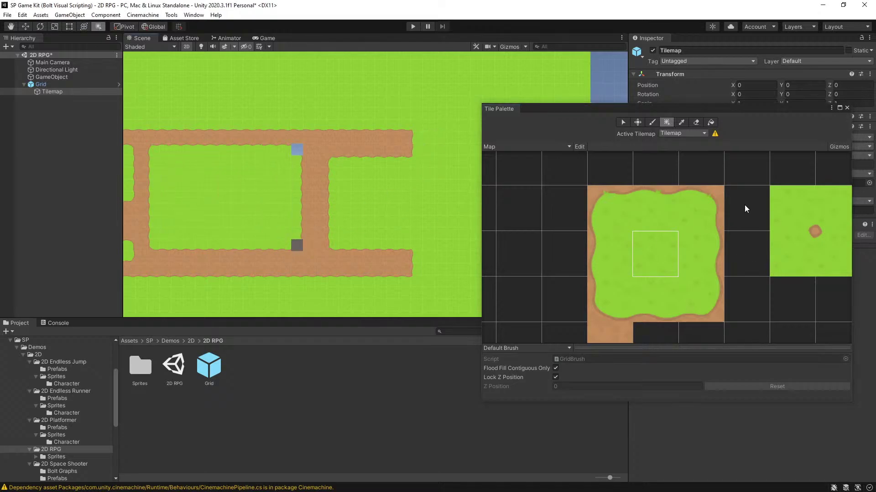
Step: Try the grass tiles with a small dirt corner in the central area's two right corners
left_click(842, 243)
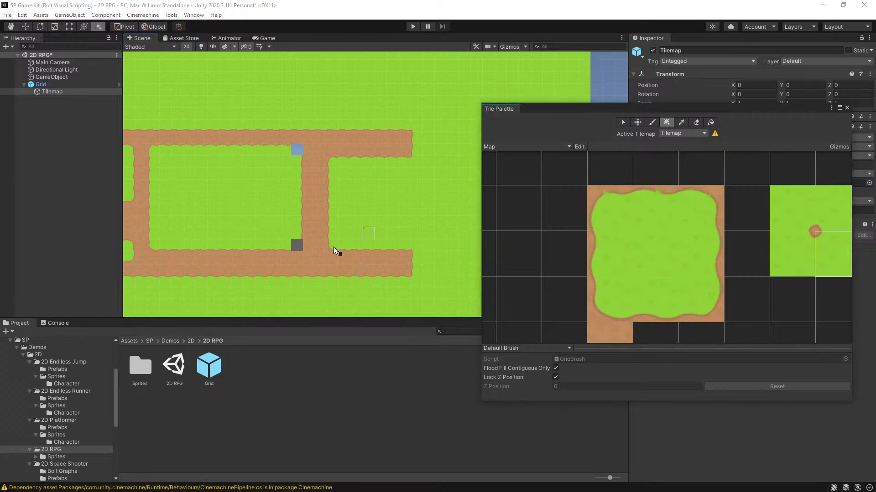
left_click(772, 209)
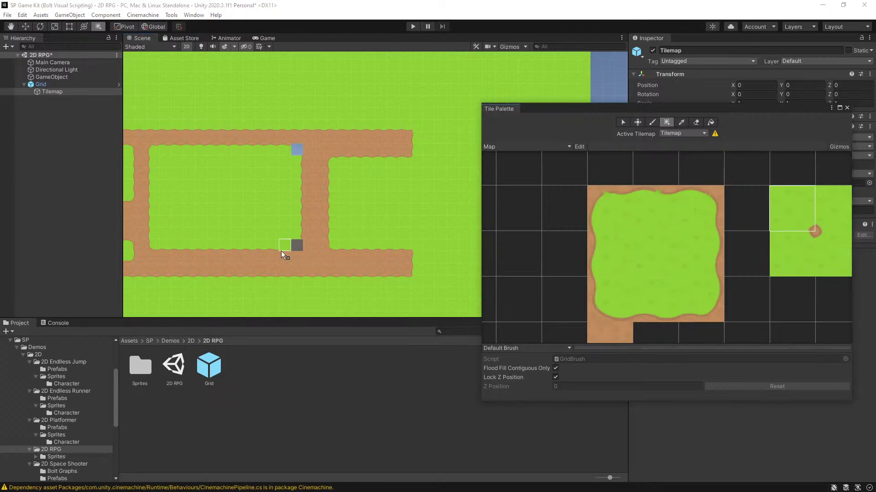
left_click(295, 250)
left_click(793, 266)
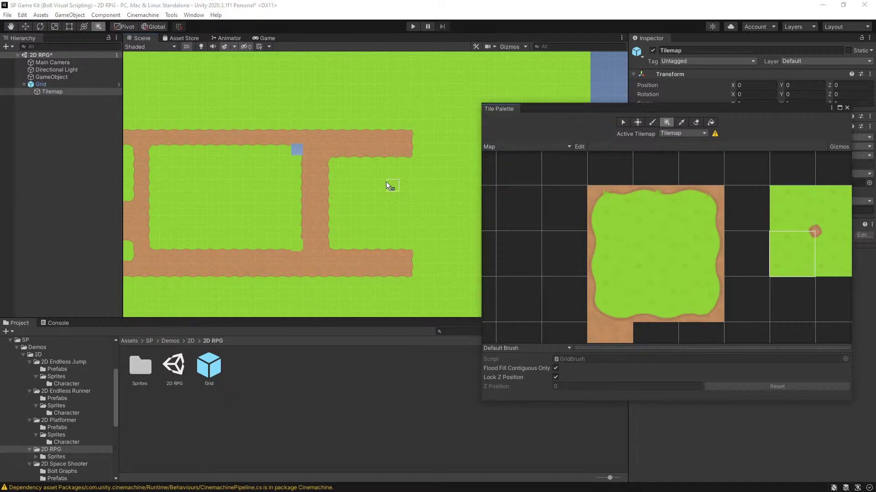
left_click(299, 145)
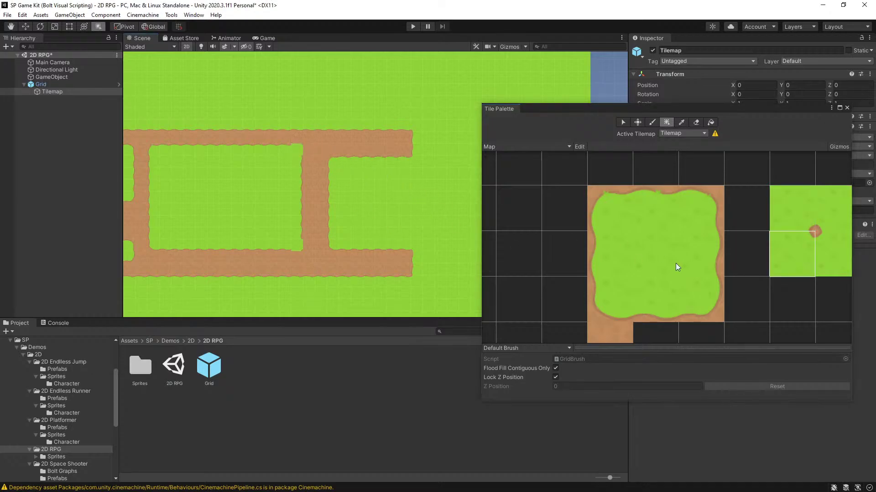
Step: Paint the rounded bottom-right and top-right grass corner tiles in the matching corners of the central area
left_click(696, 303)
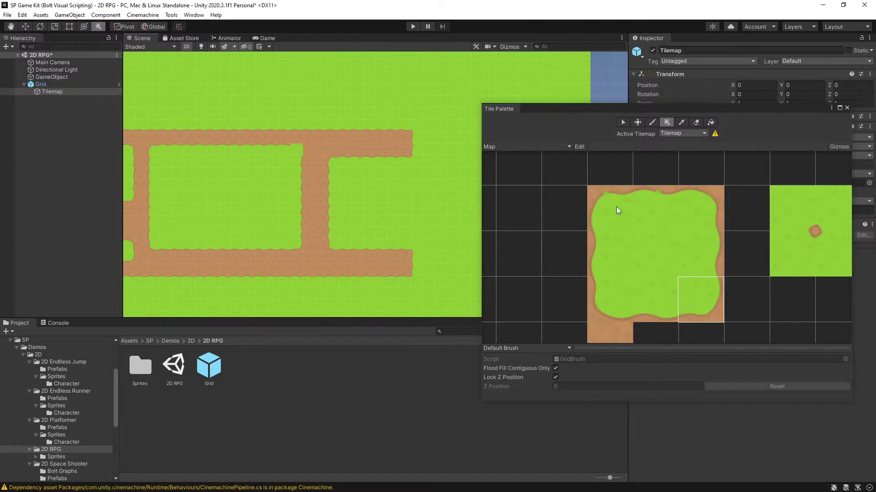
left_click(695, 206)
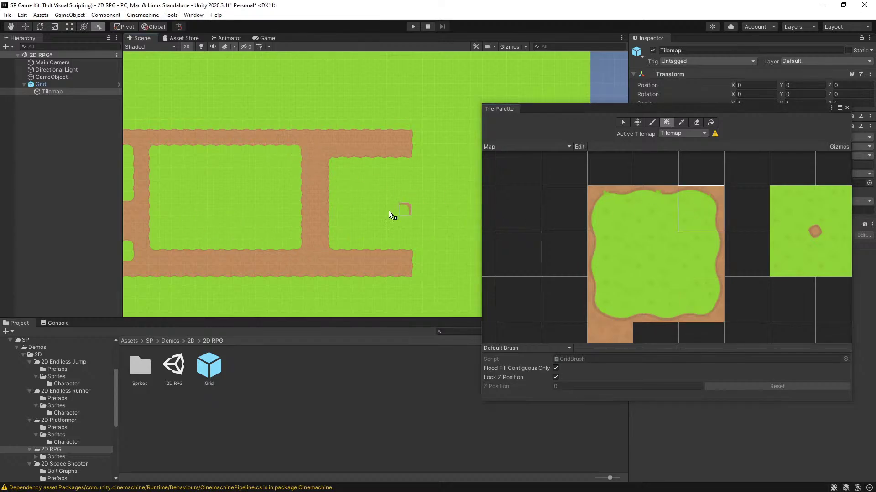
scroll(223, 208, "down", 6)
scroll(217, 201, "up", 8)
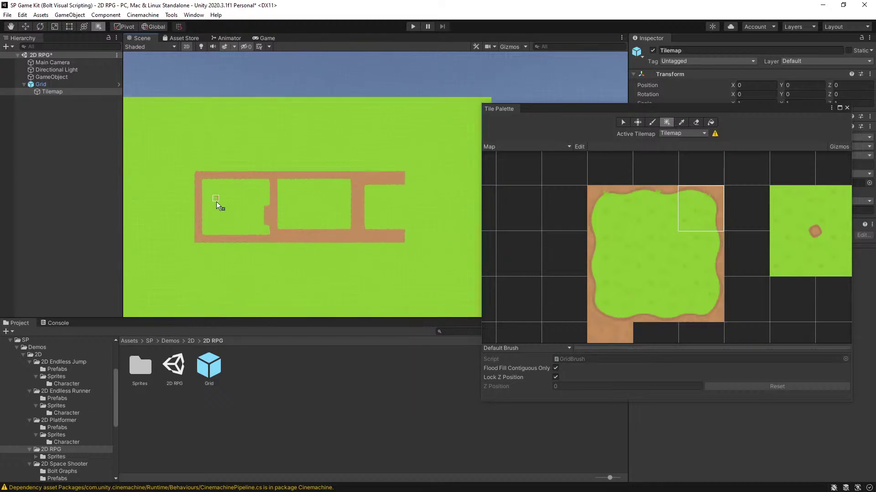
scroll(468, 160, "down", 1)
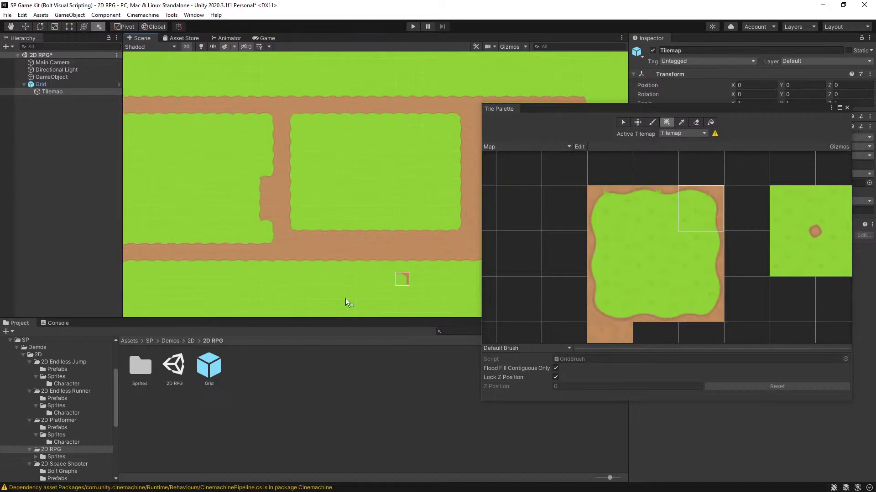
Step: Open the 2D RPG Sprites folder and move the Tile Palette window clear of the sprite thumbnails
left_click(191, 341)
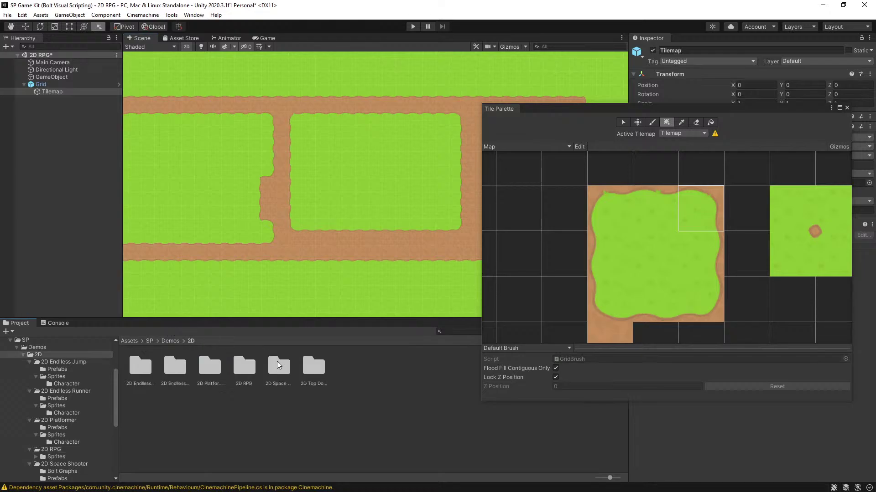
left_click(307, 370)
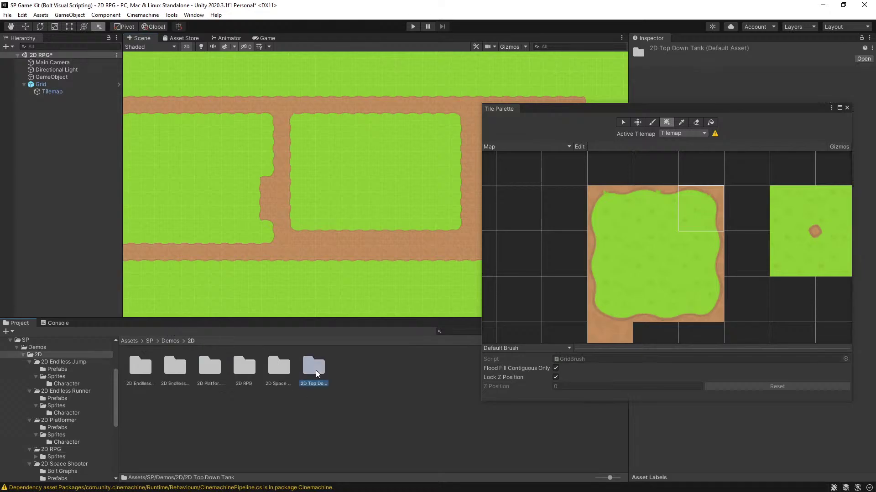
double_click(244, 366)
double_click(140, 366)
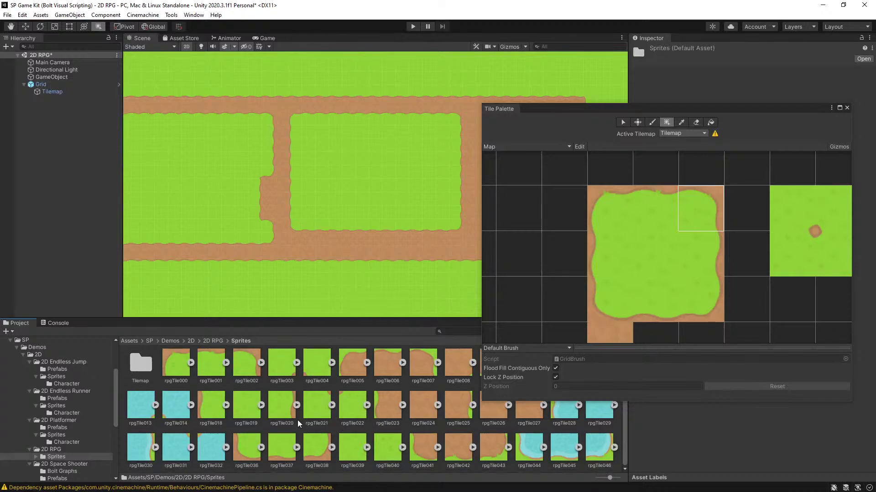
left_click_drag(585, 114, 400, 70)
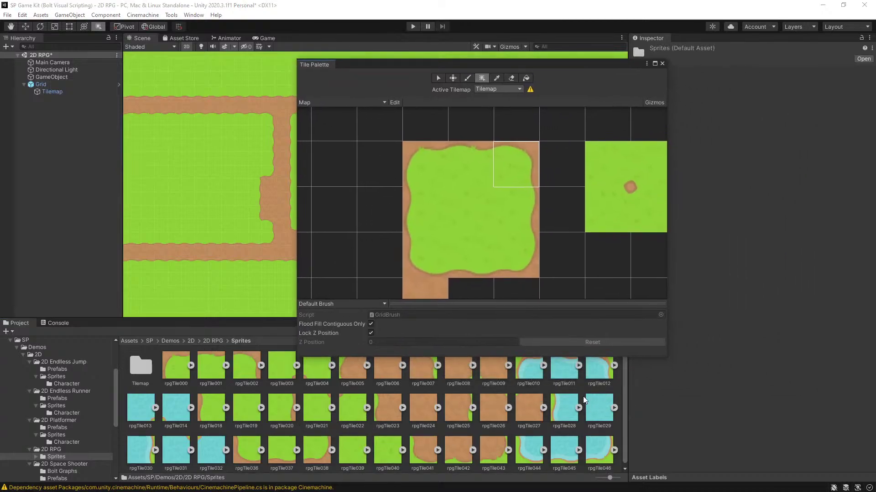
left_click(562, 401)
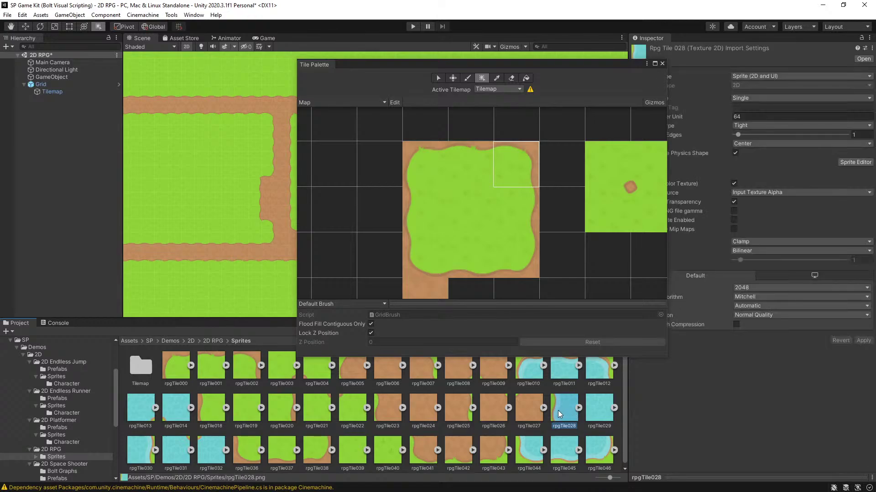
left_click(523, 440)
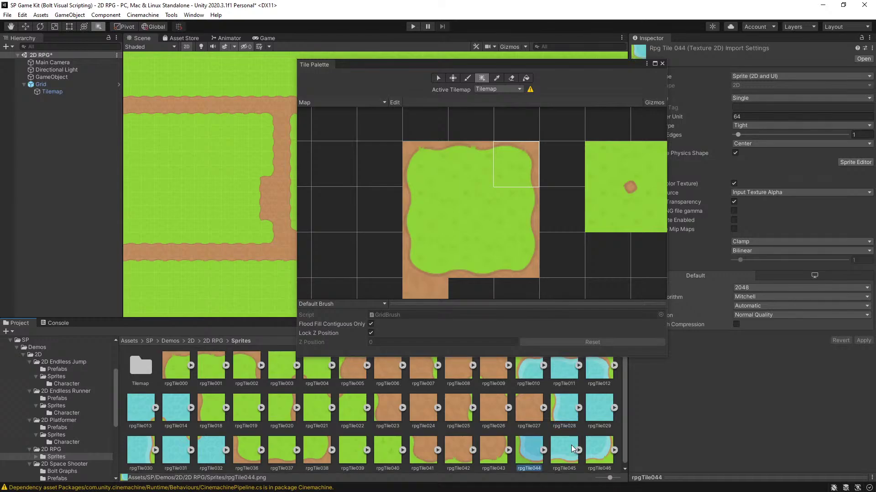
left_click_drag(484, 77, 474, 39)
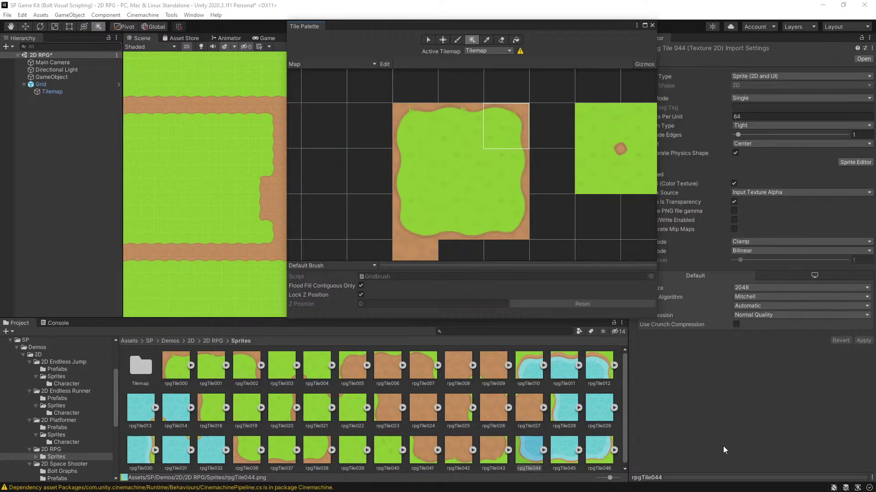
Step: Try to select the water sprites rpgTile010 to 012, rpgTile028, rpgTile029 and rpgTile044 to 046 together
left_click(529, 373)
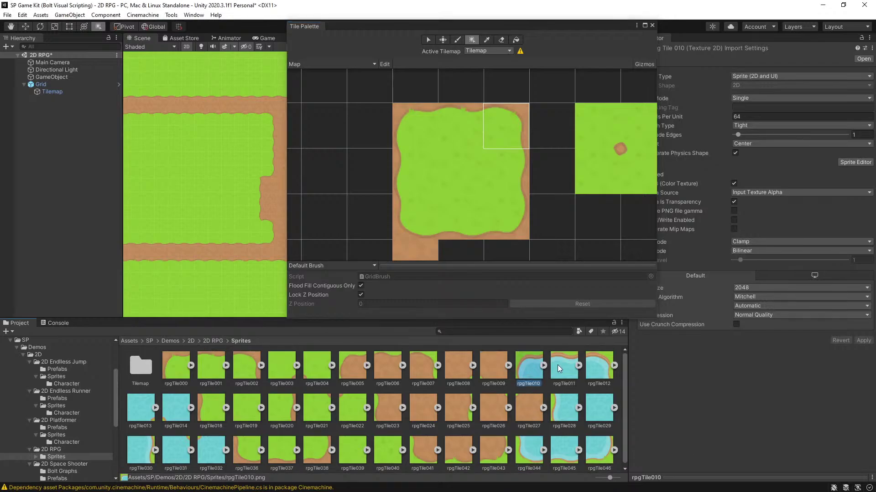
scroll(412, 152, "down", 4)
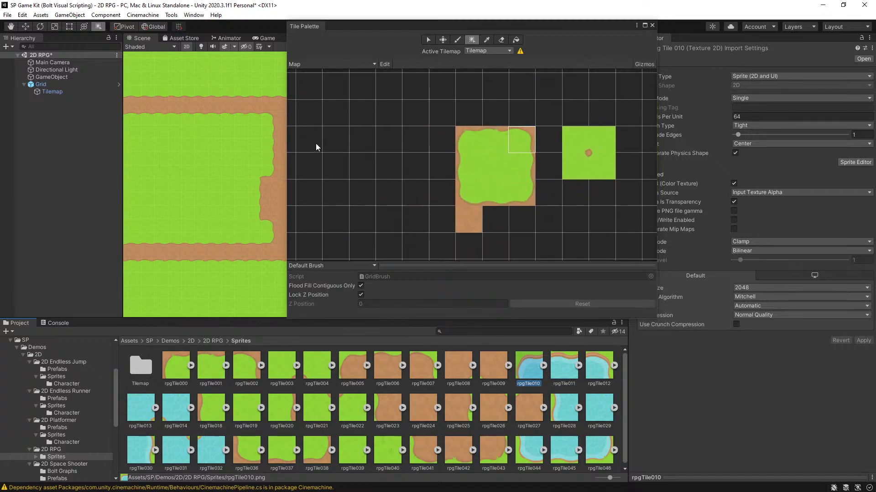
scroll(326, 142, "up", 2)
left_click(598, 366, "shift")
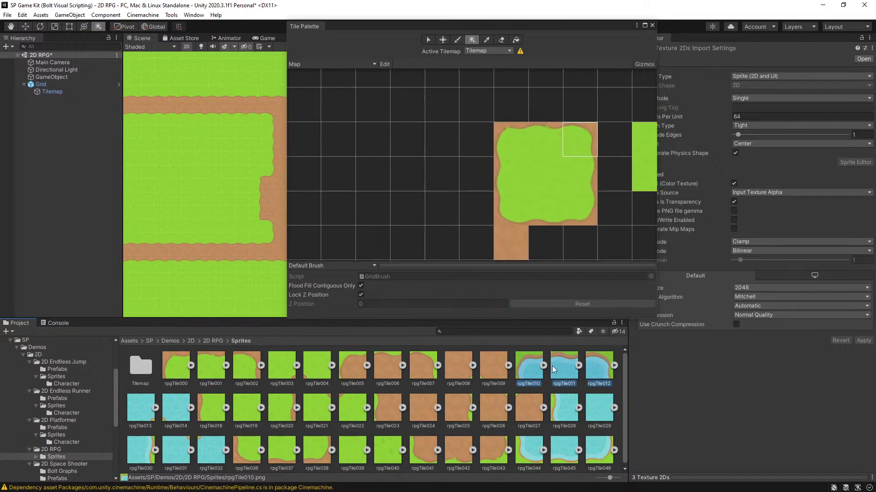
left_click(570, 409, "ctrl")
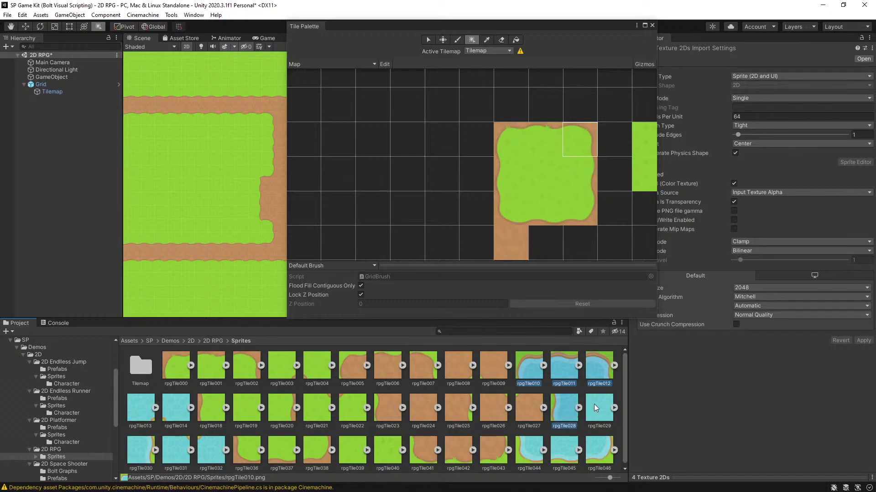
left_click(529, 437, "ctrl")
left_click(564, 447, "ctrl")
left_click(599, 447, "ctrl")
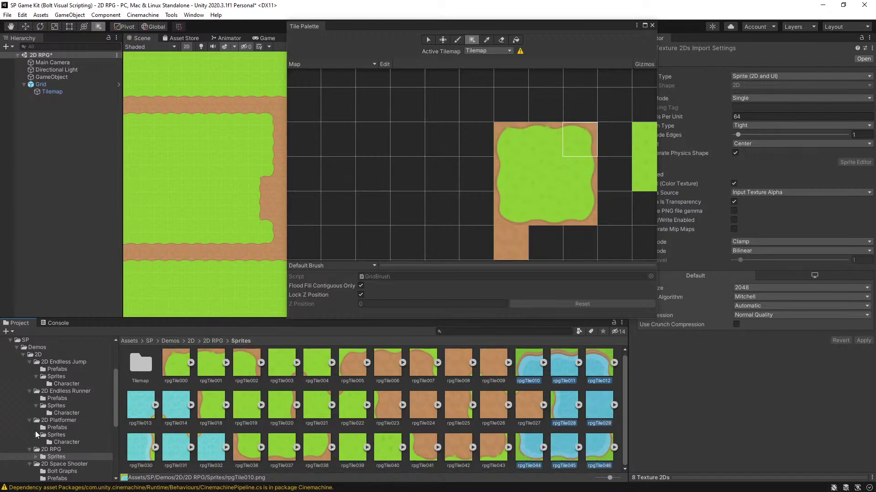
left_click(568, 403)
left_click(543, 363)
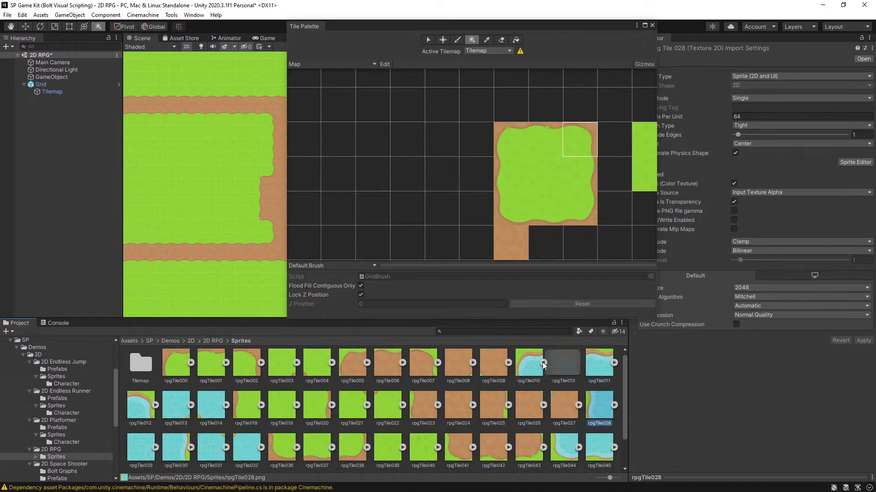
left_click(543, 362)
Step: Add the nine bordered water sprites rpgTile010–012, 028–030 and 044–046 to the palette, generating tiles in the Tilemap folder, and widen the Project window
left_click(533, 365)
left_click(570, 370, "ctrl")
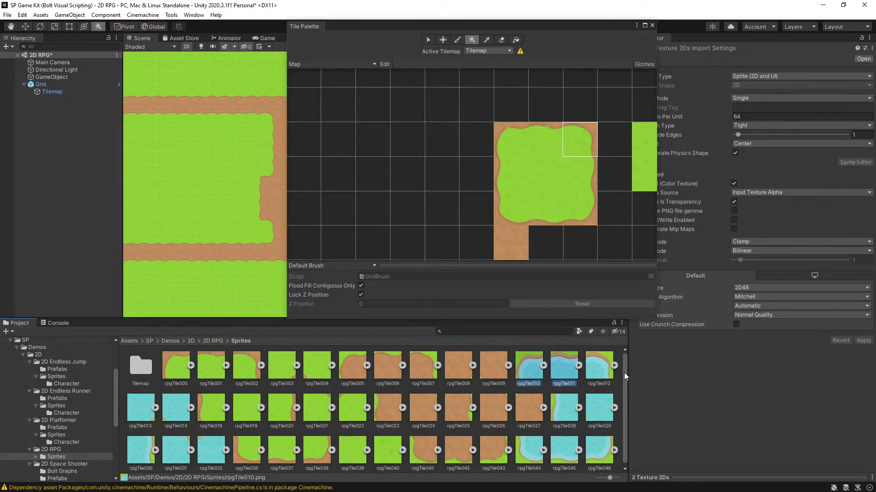
left_click(603, 373, "ctrl")
left_click(571, 408, "ctrl")
left_click(598, 407, "ctrl")
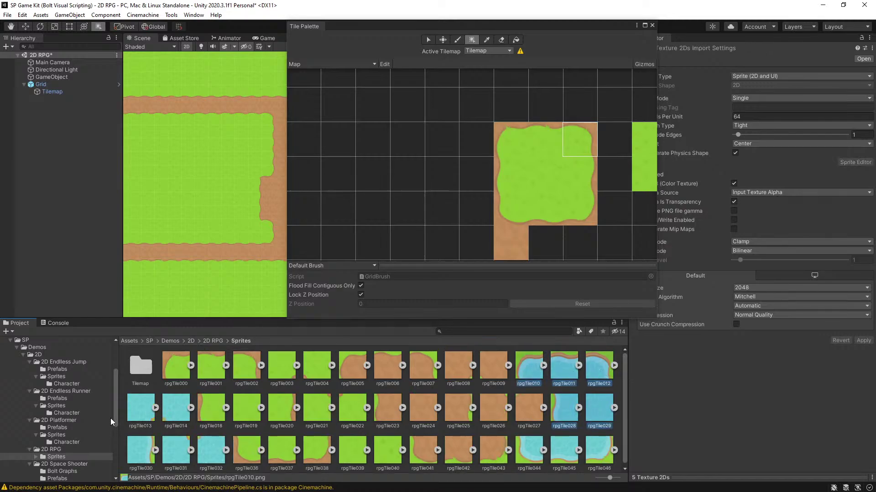
left_click(135, 445, "ctrl")
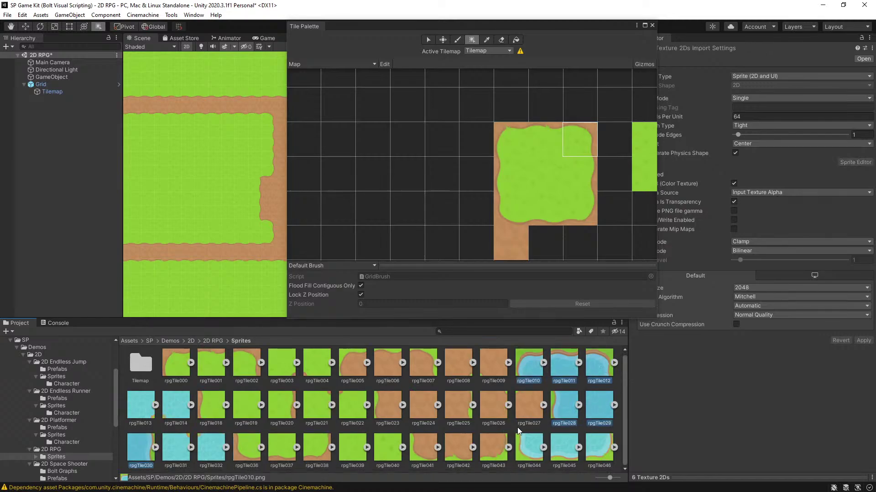
left_click(539, 451, "ctrl")
left_click(565, 450, "ctrl")
left_click(595, 449, "ctrl")
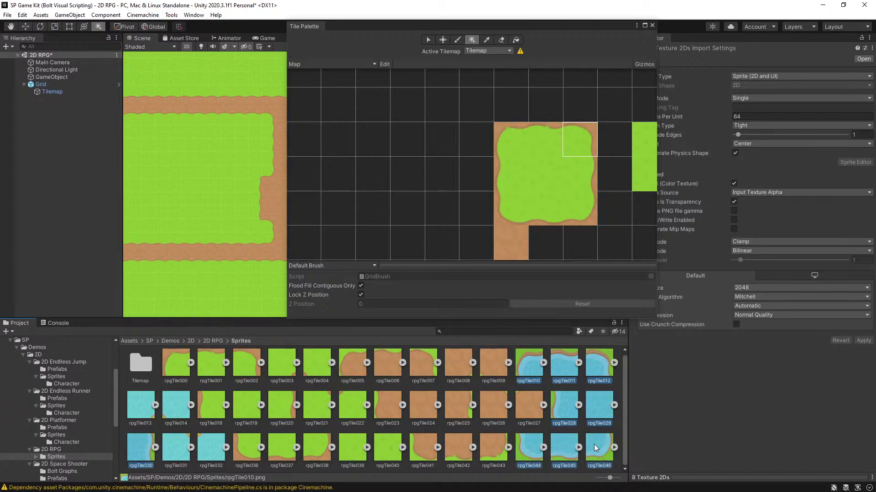
left_click_drag(534, 365, 352, 146)
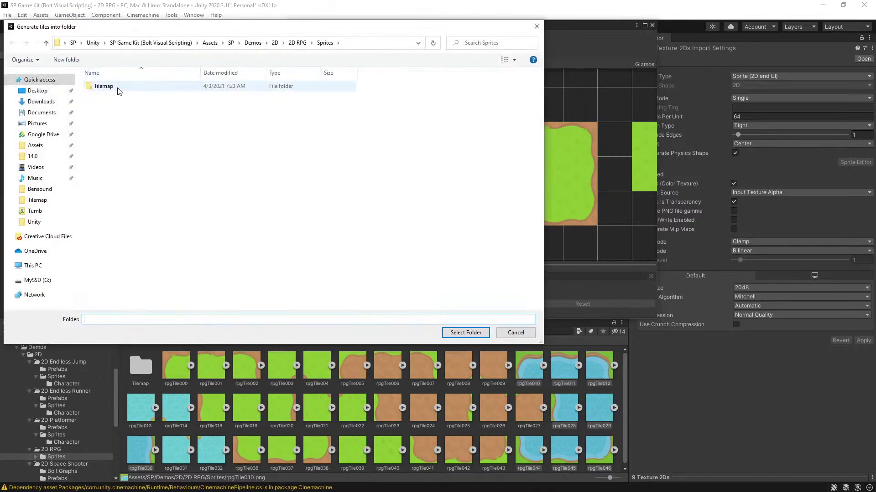
double_click(117, 88)
left_click(465, 332)
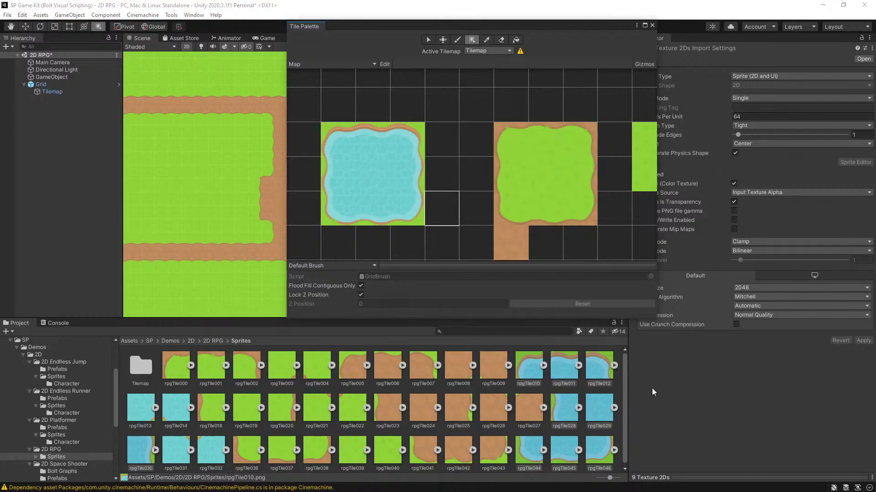
left_click_drag(630, 381, 657, 382)
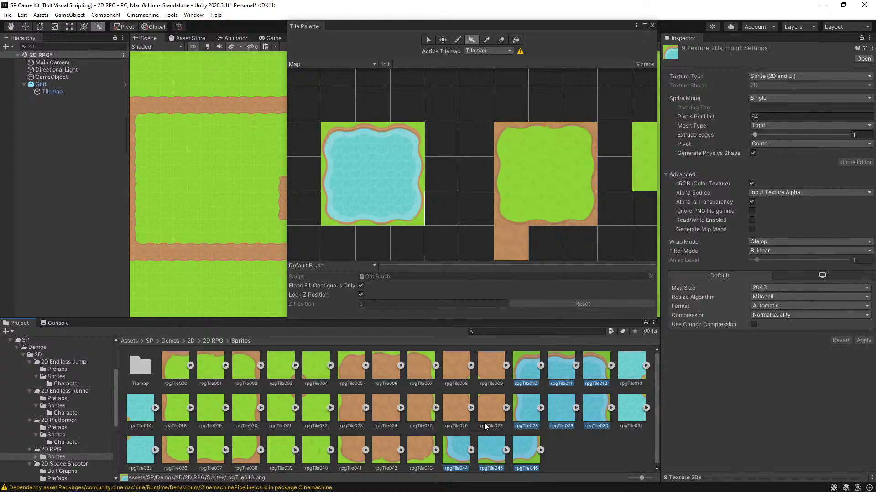
left_click(354, 368)
left_click(424, 456, "shift")
scroll(376, 231, "down", 4)
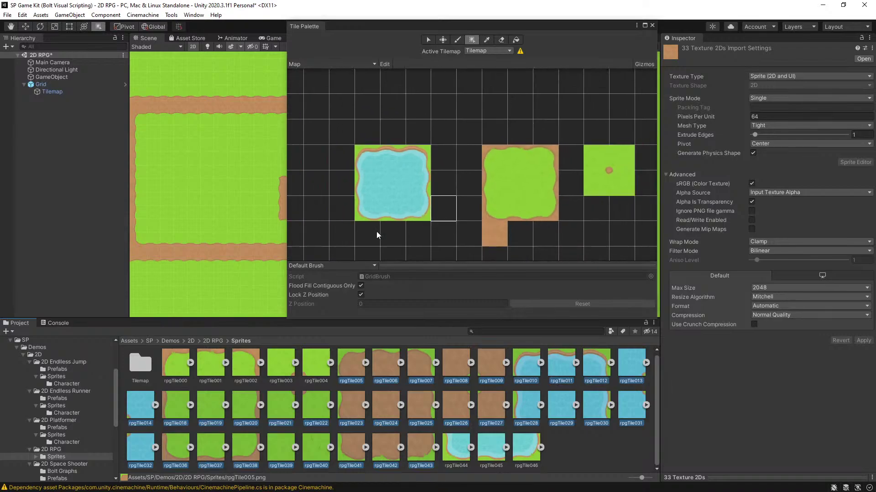
scroll(359, 208, "up", 2)
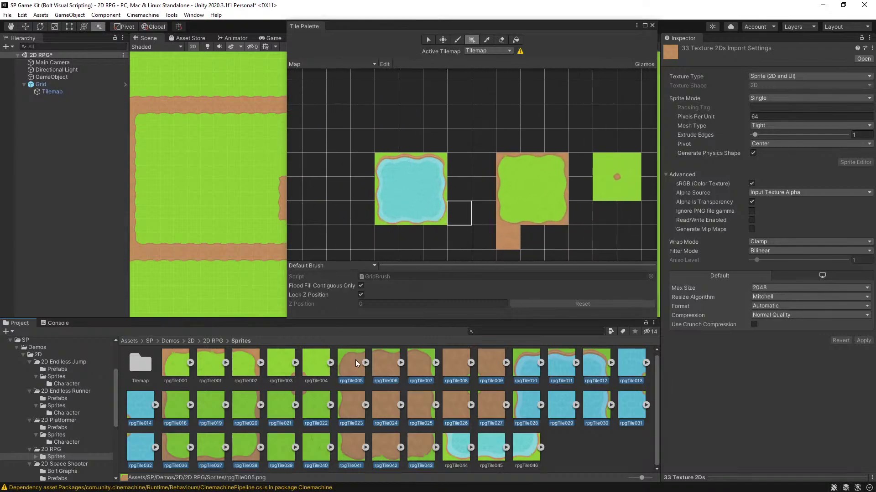
scroll(436, 160, "down", 2)
scroll(329, 169, "up", 2)
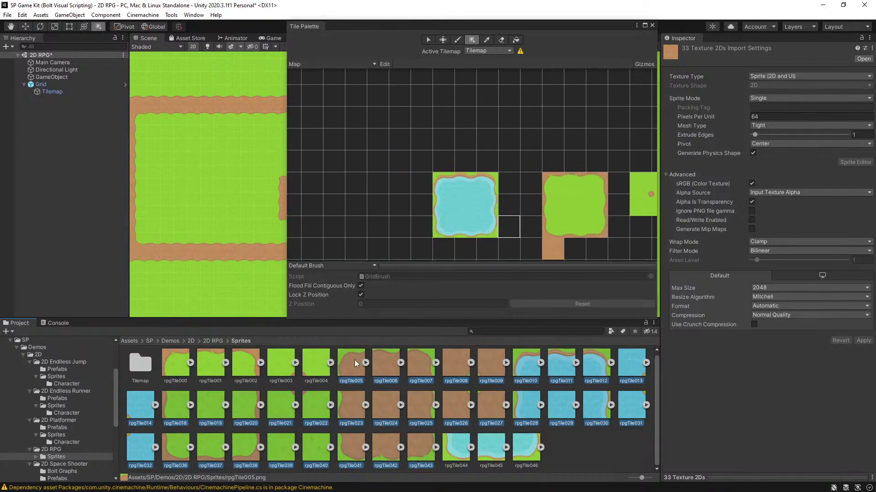
left_click_drag(355, 360, 593, 464)
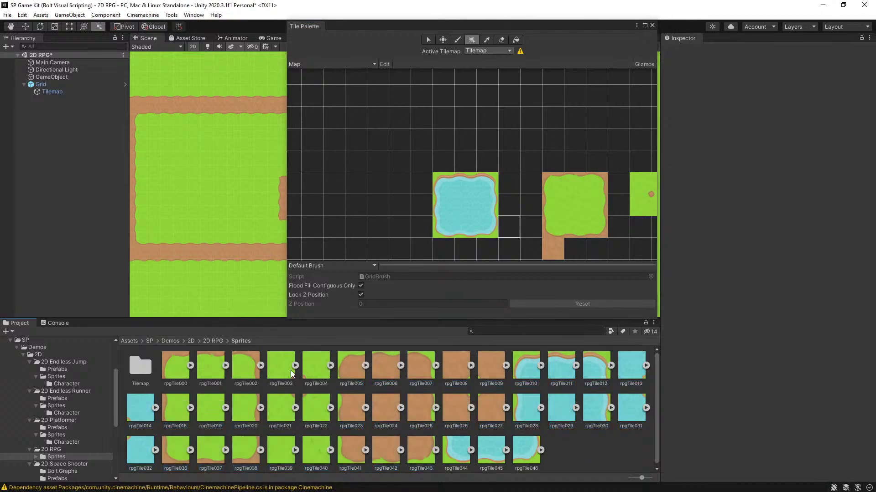
Step: Add the grass-edged dirt sprites rpgTile005–007, 023–025 and 041–043 beside the palette's water block, overwriting existing tile assets in the Tilemap folder
left_click(390, 372, "ctrl")
left_click(416, 368, "ctrl")
left_click(346, 398, "ctrl")
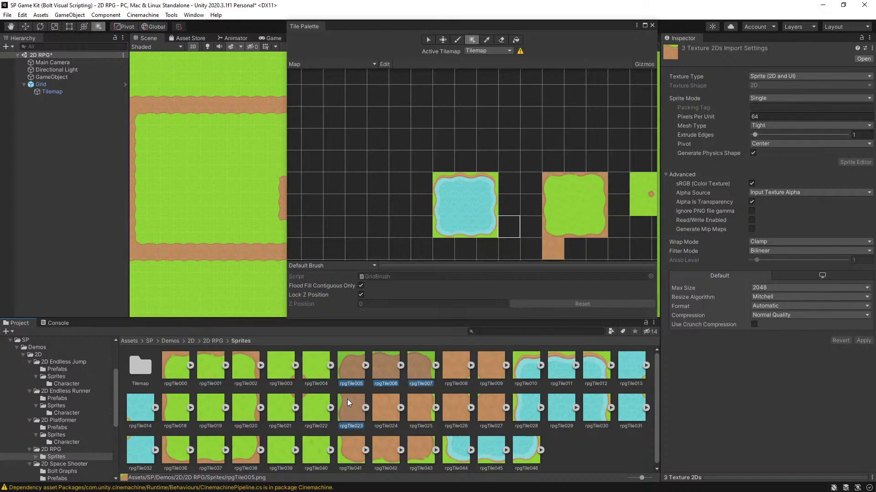
left_click(423, 410, "ctrl")
left_click(351, 442, "ctrl")
left_click(386, 444, "ctrl")
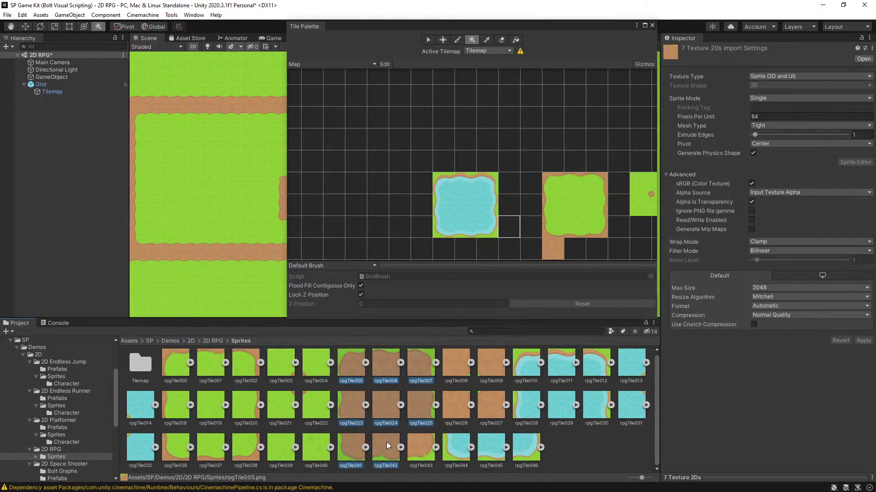
left_click(417, 448, "ctrl")
left_click_drag(418, 446, 348, 183)
left_click(128, 87)
double_click(128, 88)
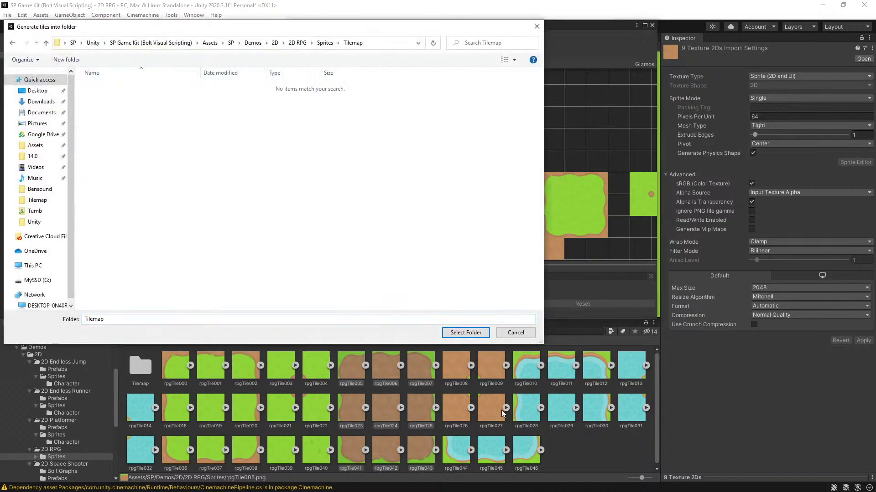
left_click(465, 332)
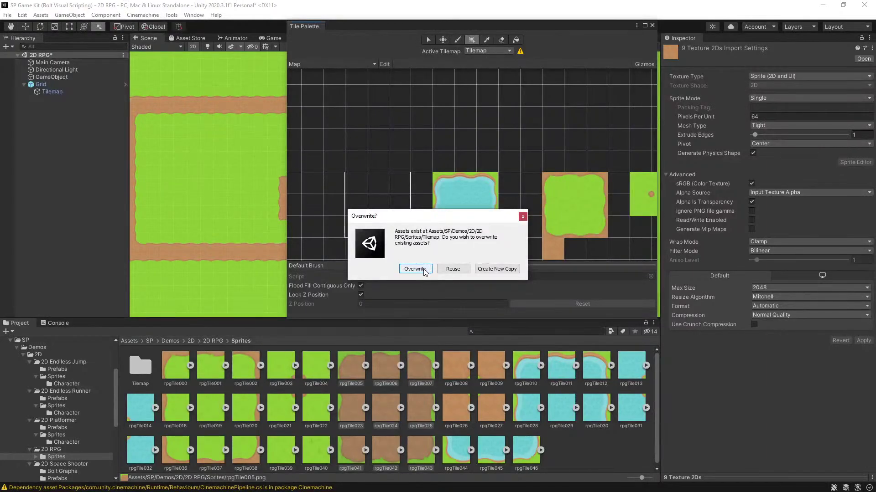
left_click(423, 269)
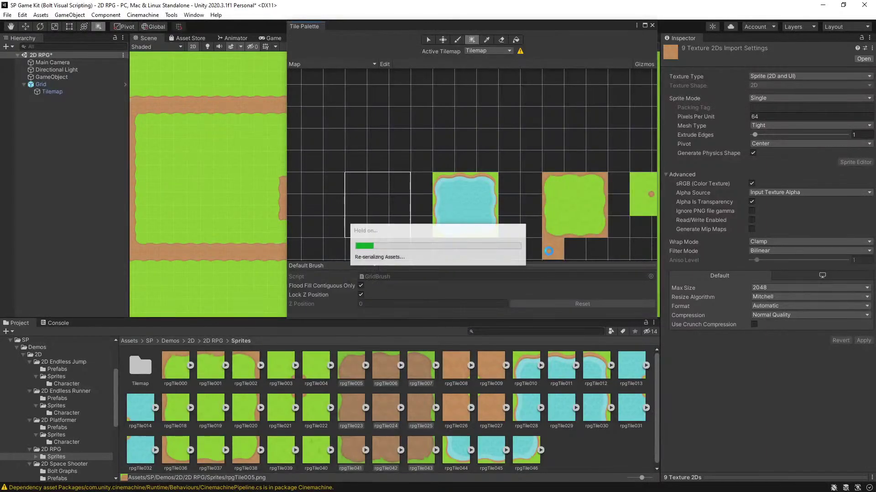
Step: Erase the single dirt tile beneath the dirt-bordered grass block in the palette and end palette editing
left_click(556, 248)
scroll(528, 202, "down", 2)
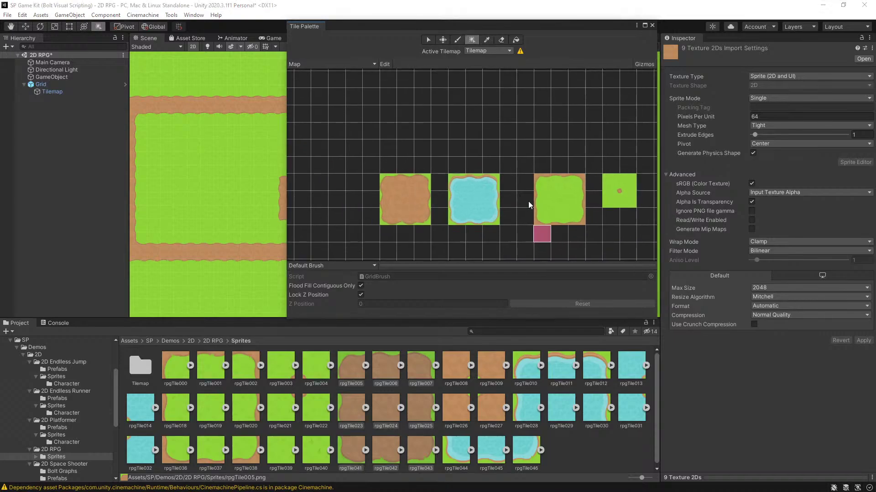
scroll(593, 245, "up", 4)
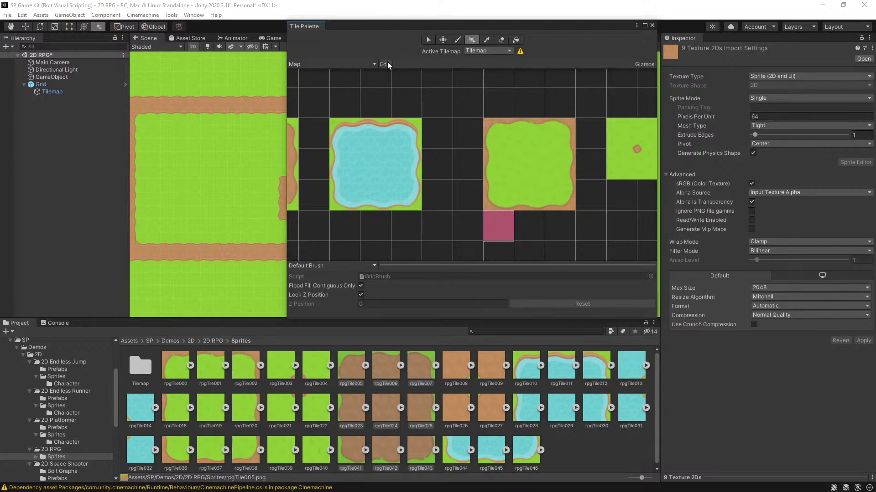
left_click(501, 40)
left_click(497, 232)
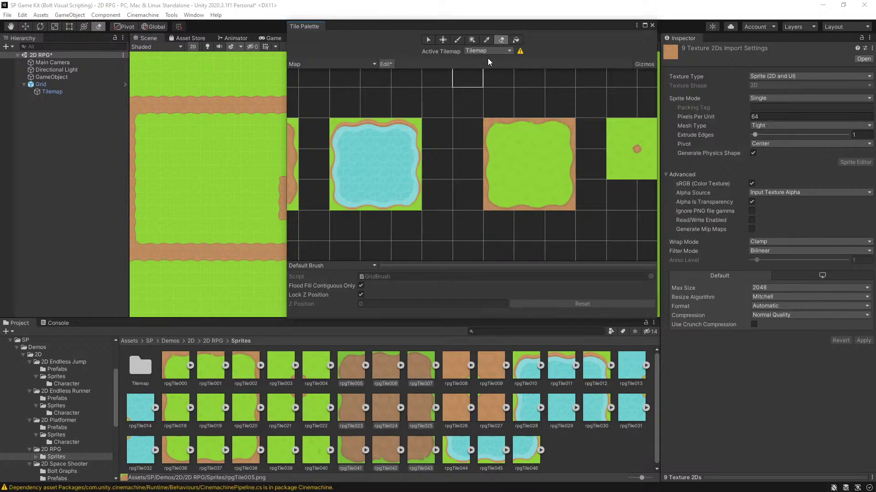
left_click(385, 64)
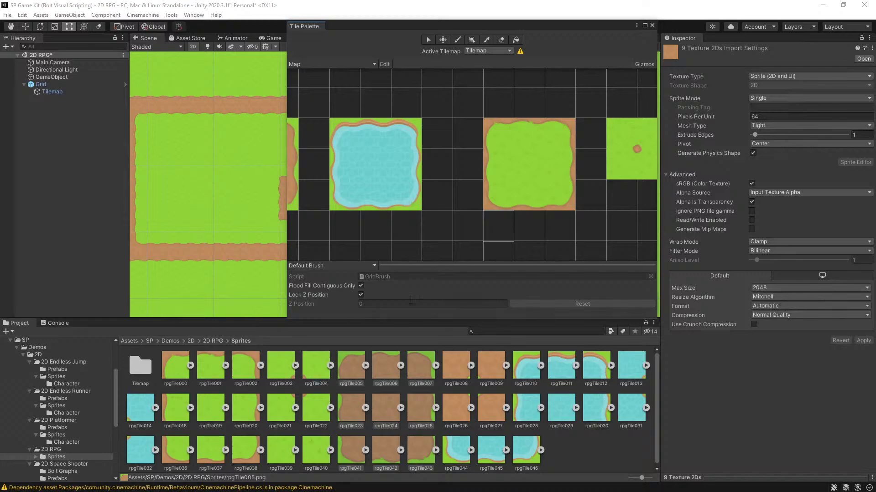
Step: Examine the water sprites rpgTile014 and rpgTile031 against the tile blocks already in the palette
scroll(441, 231, "down", 5)
scroll(501, 206, "up", 2)
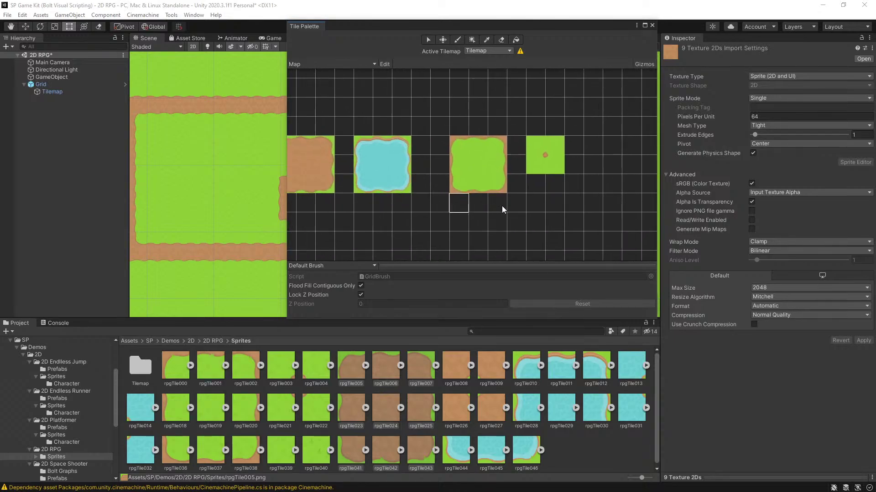
scroll(491, 196, "up", 2)
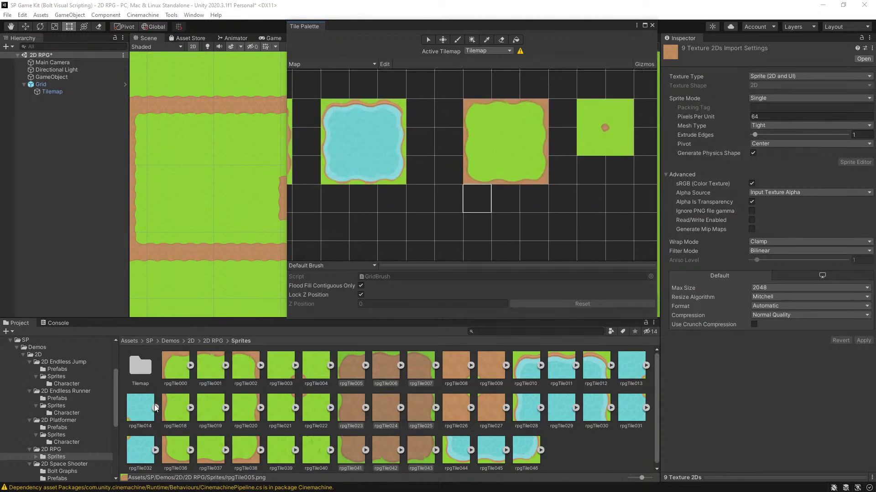
left_click(134, 415)
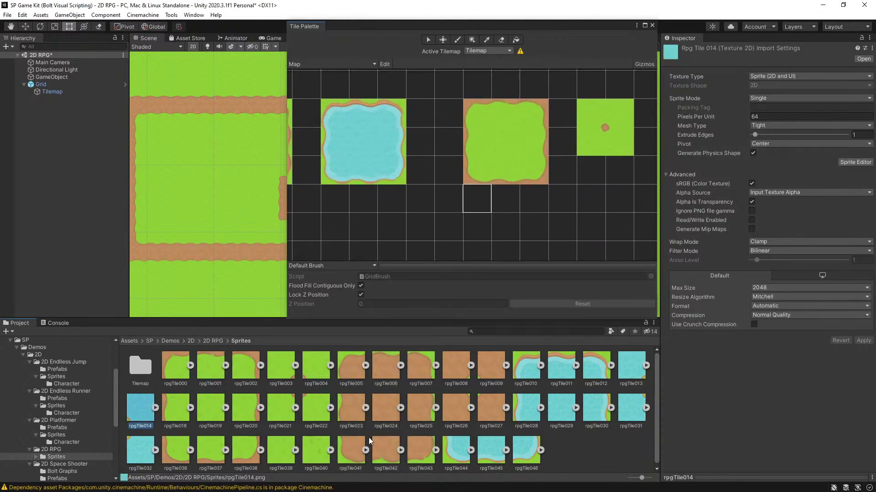
left_click(625, 411)
scroll(372, 151, "down", 5)
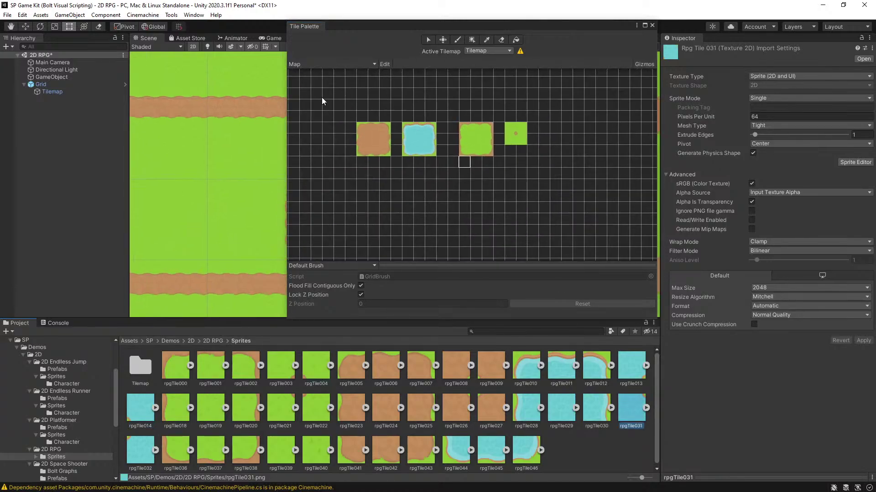
scroll(321, 101, "up", 3)
left_click(633, 385, "ctrl")
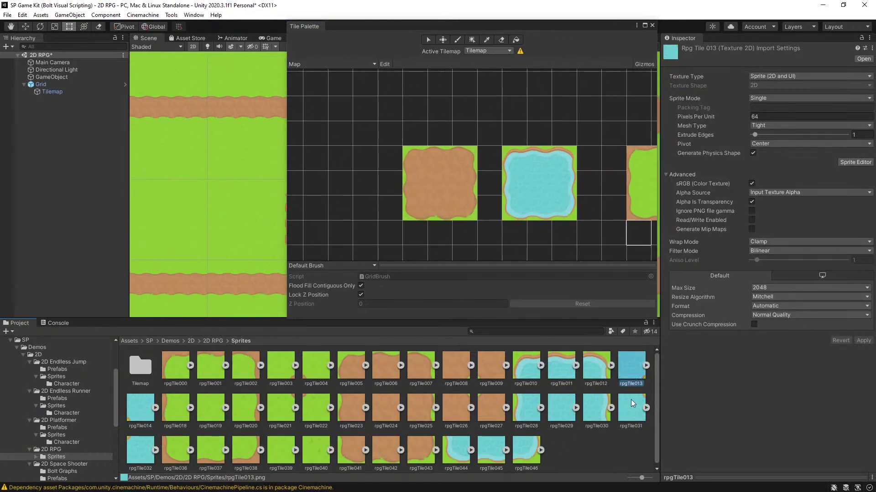
left_click(144, 414, "ctrl")
left_click(139, 457, "ctrl")
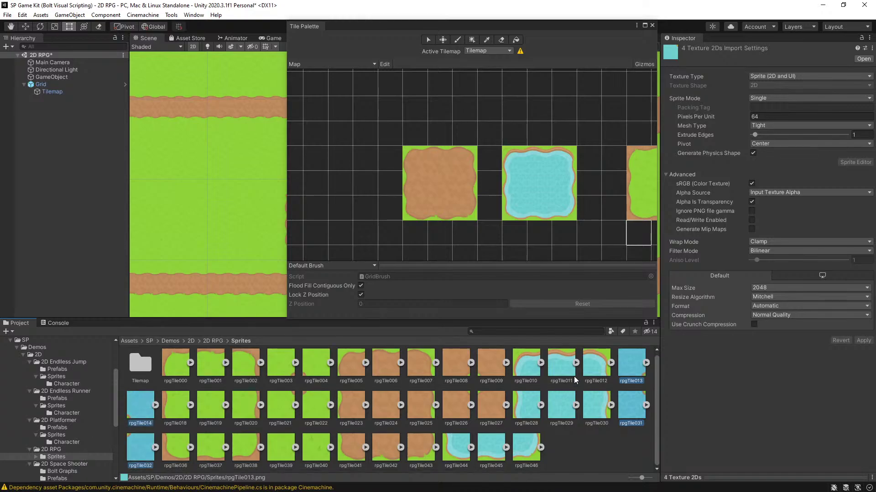
Step: Add rpgTile013, rpgTile014, rpgTile031 and rpgTile032 to the palette below the water block, generating their tiles in the Tilemap folder
left_click(623, 375)
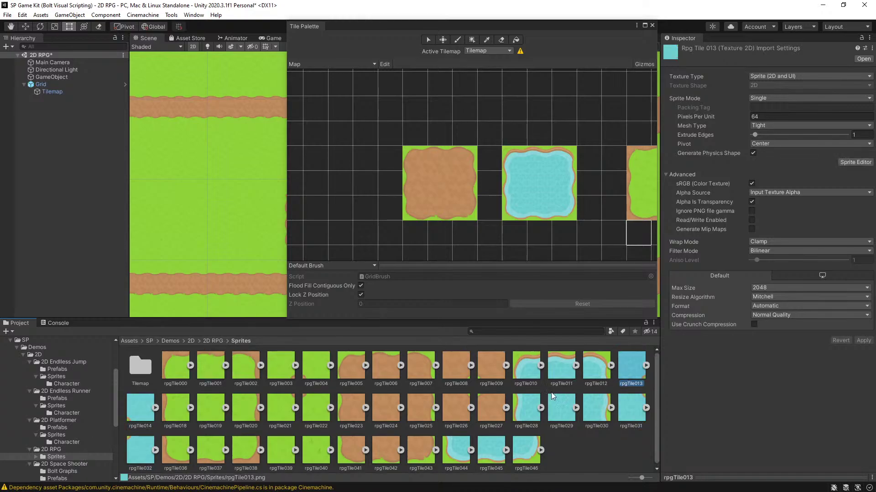
left_click(134, 406, "ctrl")
left_click(636, 415, "ctrl")
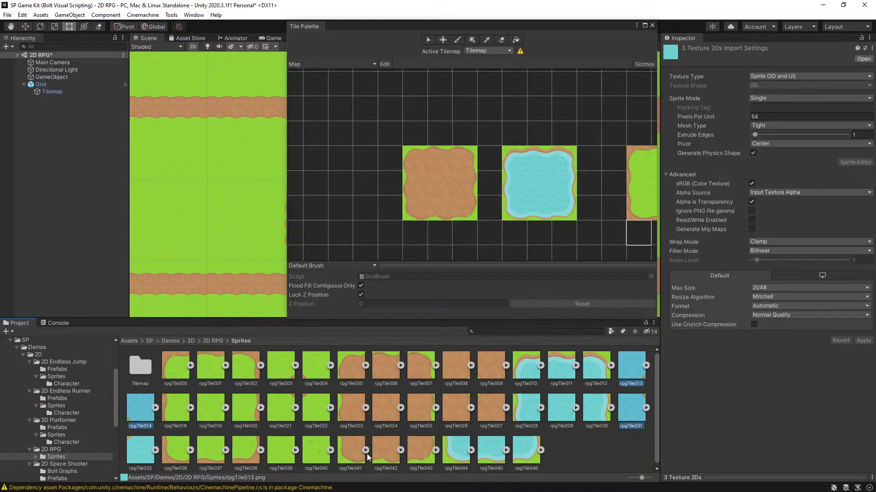
left_click(140, 451, "ctrl")
left_click_drag(619, 378, 529, 245)
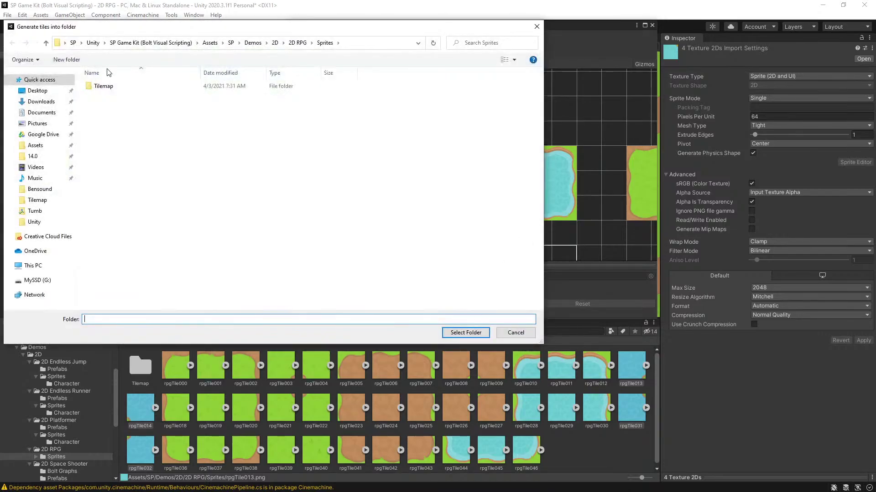
double_click(109, 88)
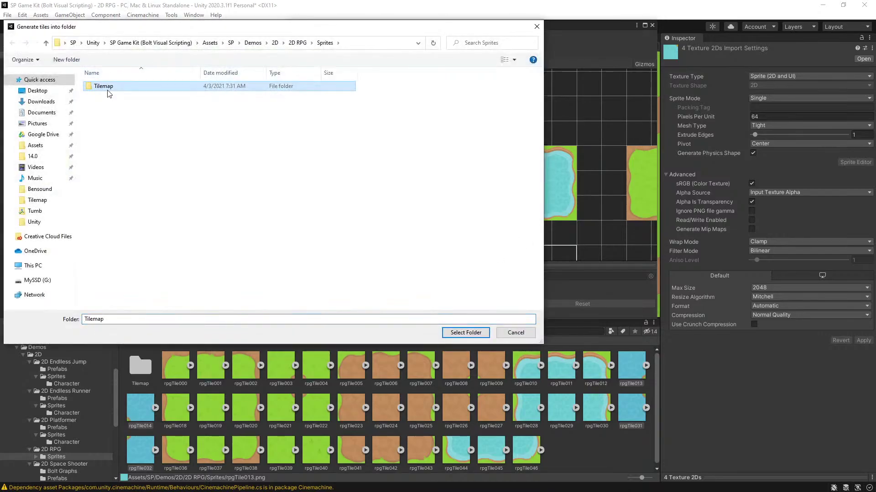
left_click(460, 334)
scroll(469, 168, "down", 3)
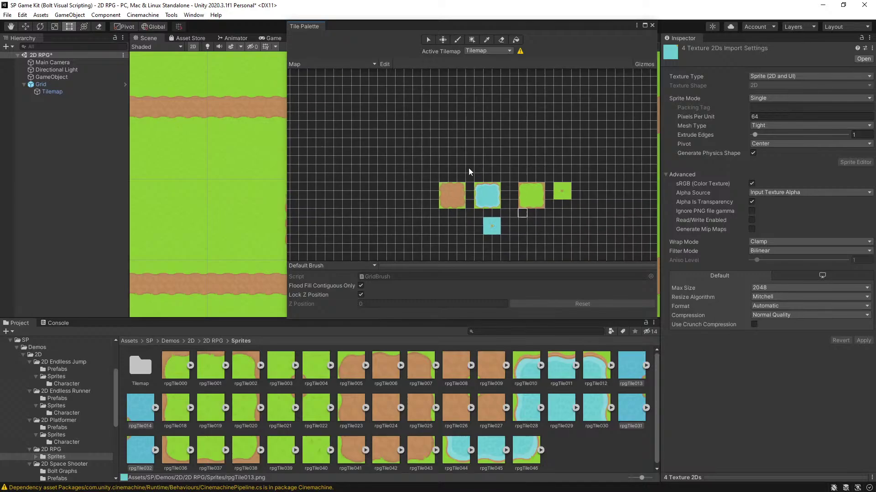
scroll(515, 209, "up", 6)
scroll(508, 249, "down", 5)
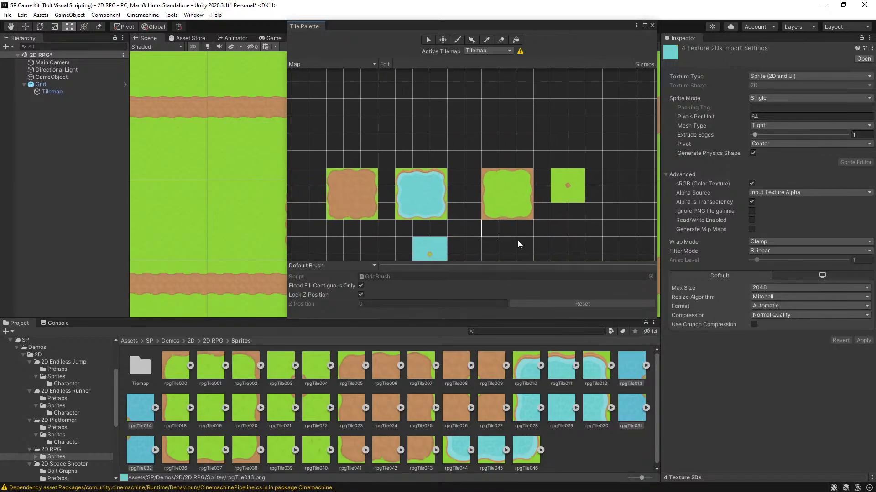
scroll(465, 217, "up", 4)
scroll(452, 187, "down", 2)
scroll(431, 258, "down", 1)
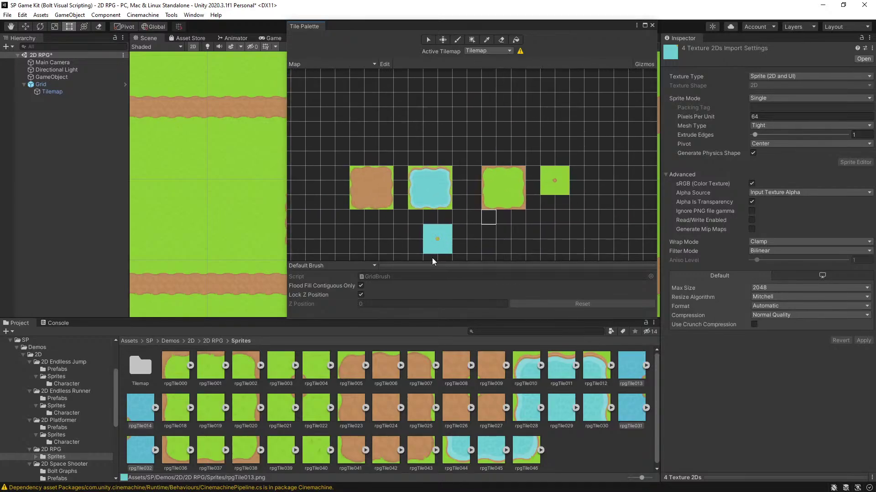
scroll(427, 239, "up", 3)
scroll(447, 210, "down", 2)
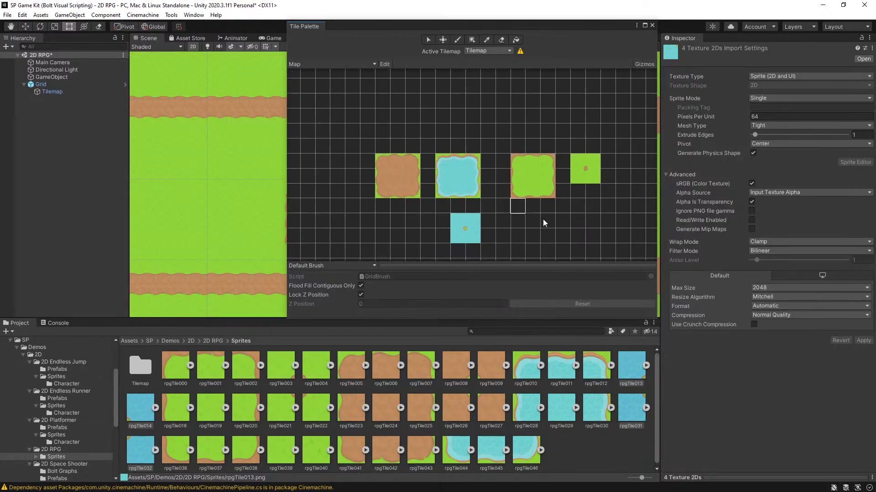
Step: Move the small 2×2 grass tile group beneath the large dirt-edged grass block, erasing the original and the stray copy
scroll(561, 187, "up", 2)
left_click(573, 133)
left_click(600, 159)
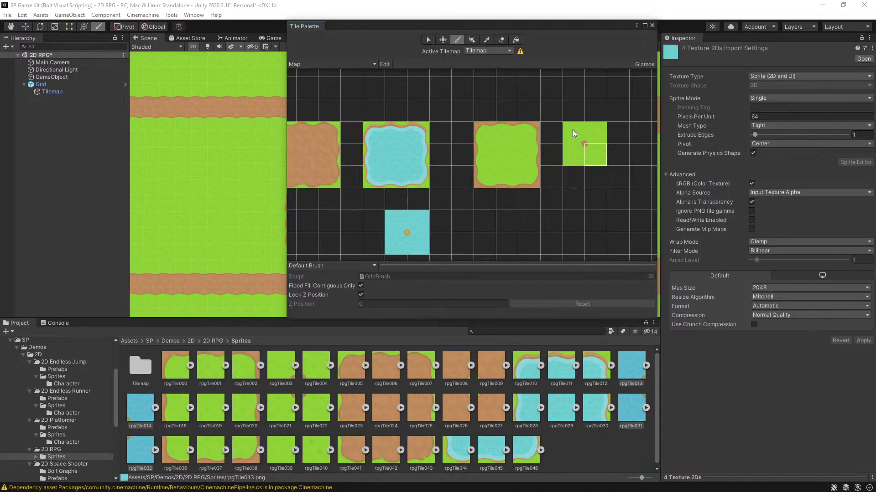
left_click_drag(572, 132, 596, 158)
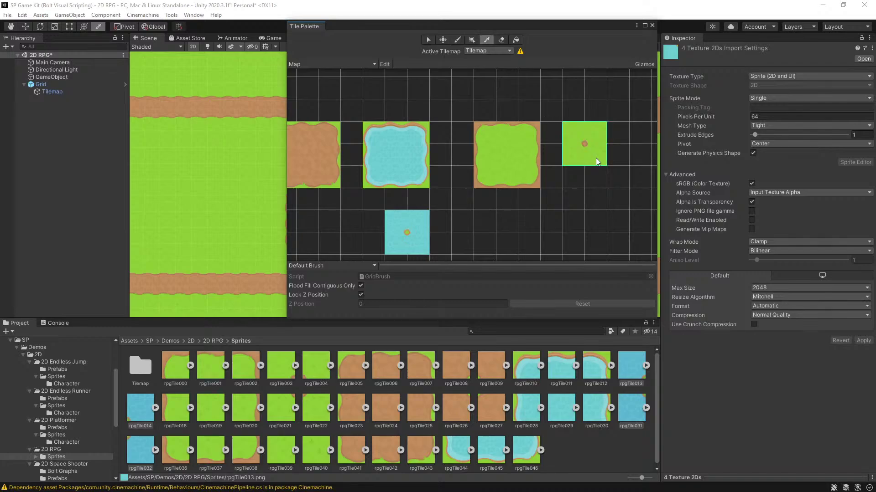
left_click(520, 236)
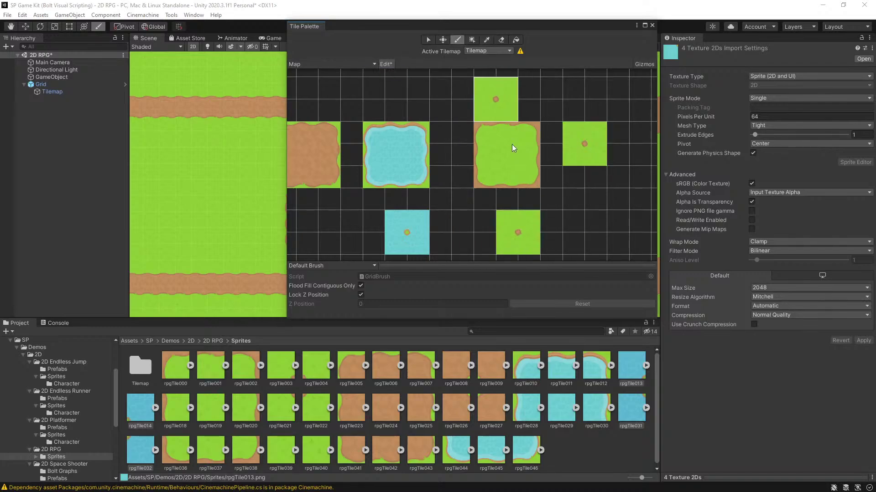
left_click(502, 39)
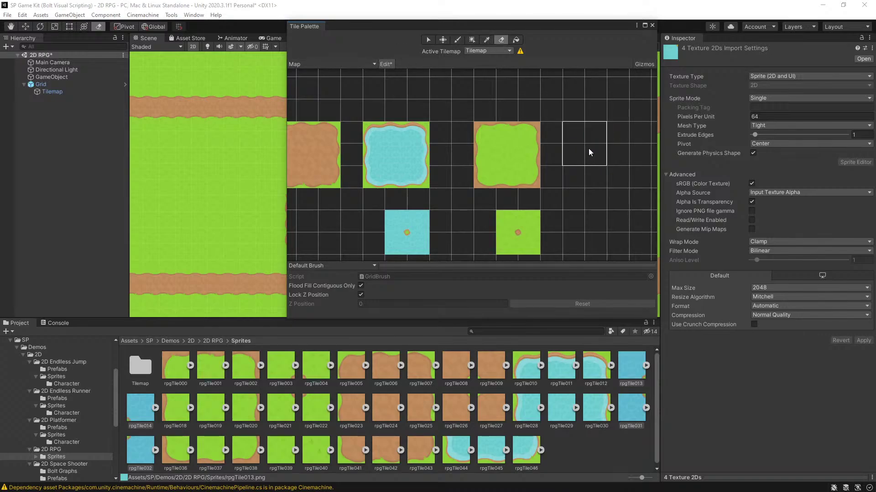
scroll(488, 181, "down", 3)
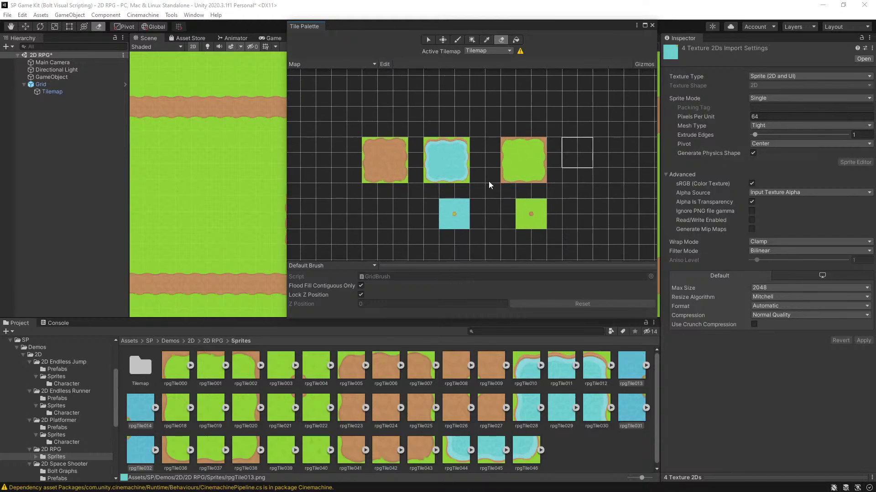
Step: Add rpgTile008, rpgTile009, rpgTile026 and rpgTile027 to the palette below the dirt block, generating their tiles in the Tilemap folder
scroll(323, 213, "up", 3)
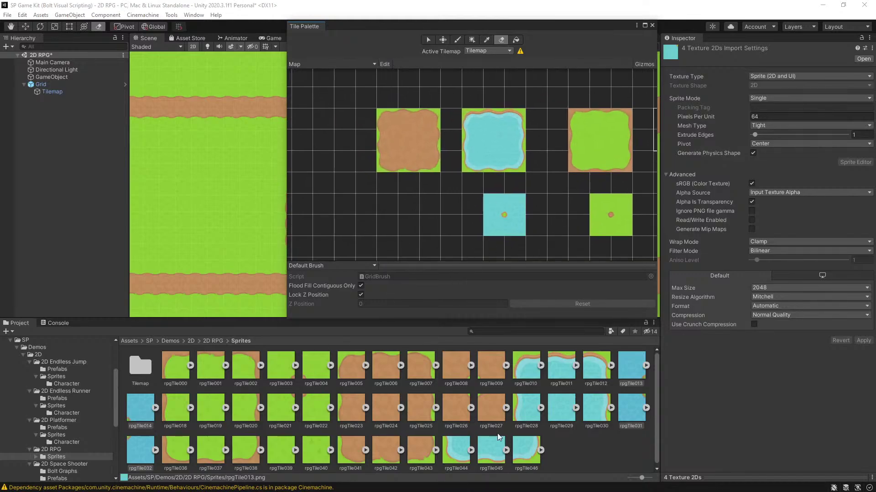
left_click(465, 370)
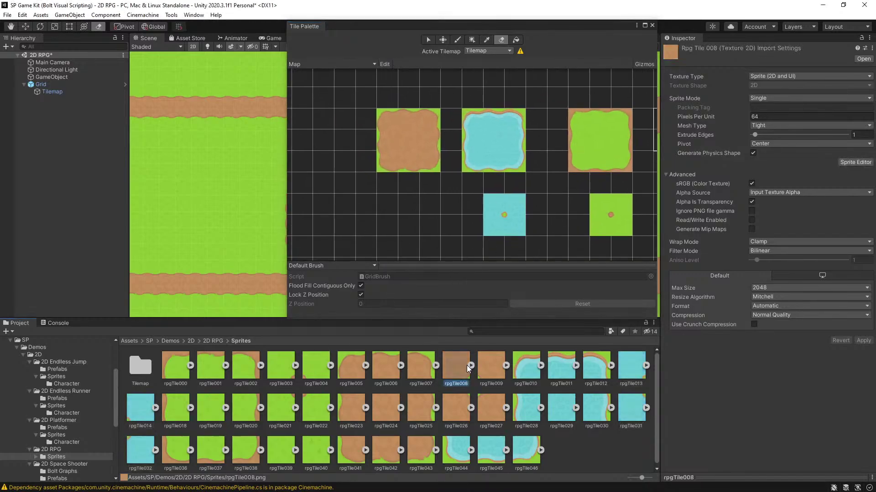
left_click(497, 368, "ctrl")
left_click(450, 404, "ctrl")
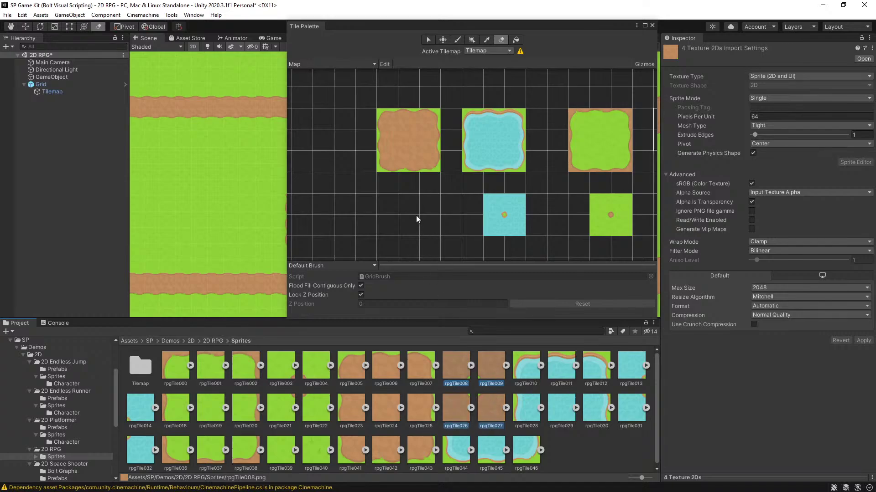
left_click_drag(452, 368, 406, 210)
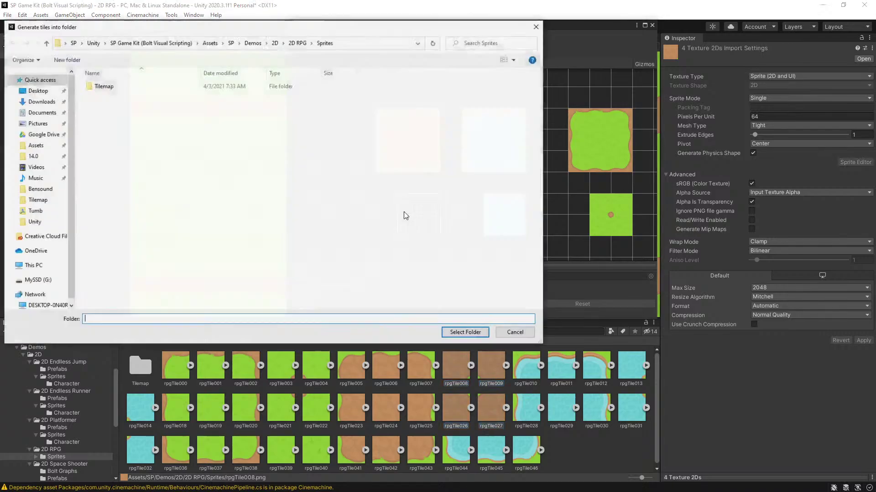
double_click(105, 87)
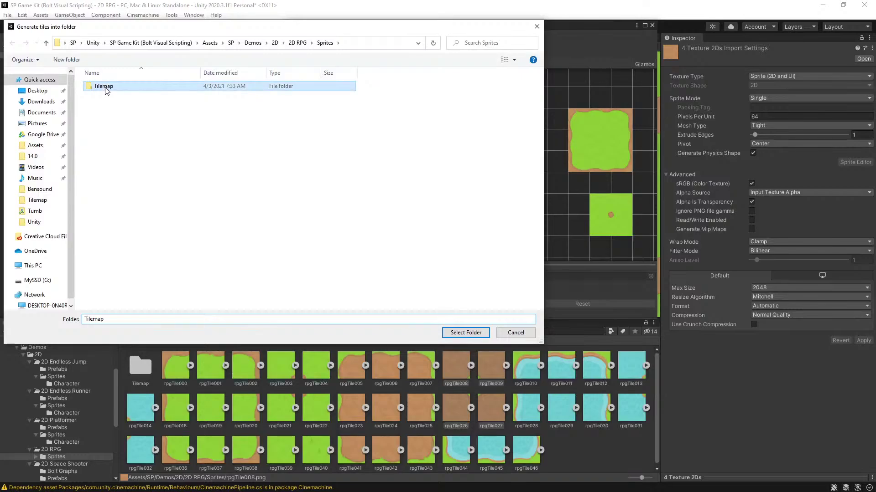
left_click(465, 333)
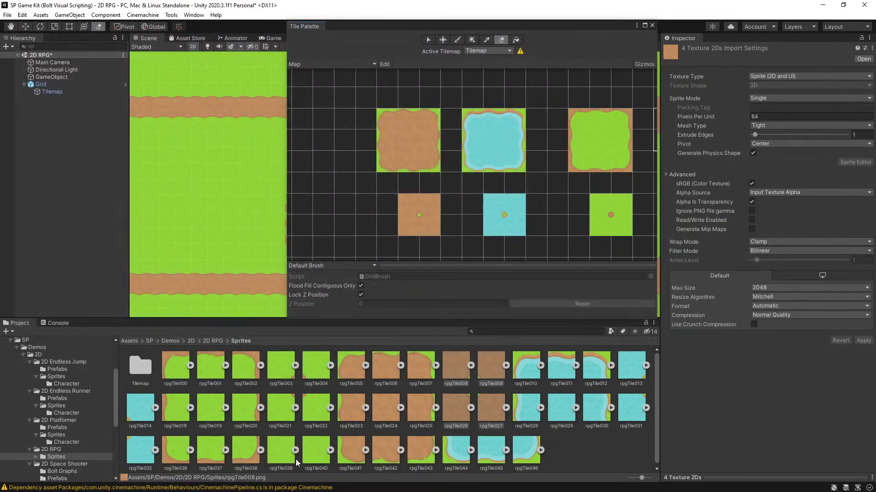
Step: Add rpgTile039 and rpgTile040 to the palette directly left of the small grass group, generating their tiles in the Tilemap folder
left_click(279, 453)
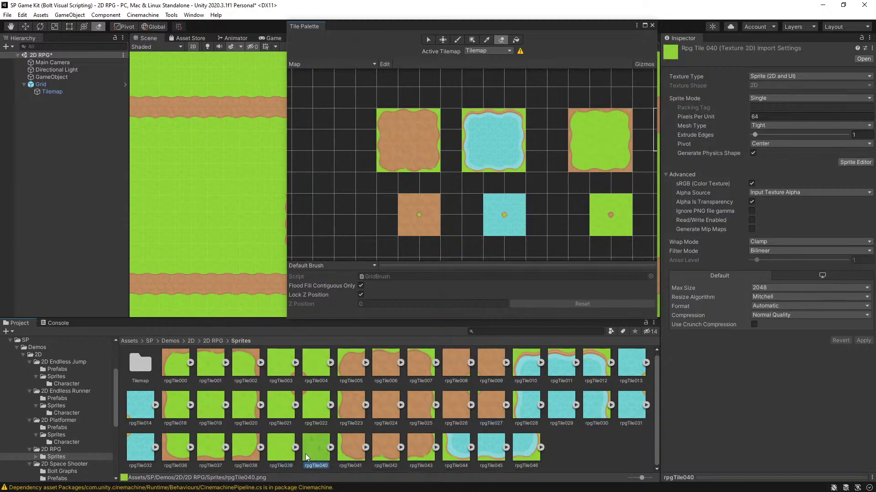
left_click(318, 457)
scroll(564, 227, "down", 2)
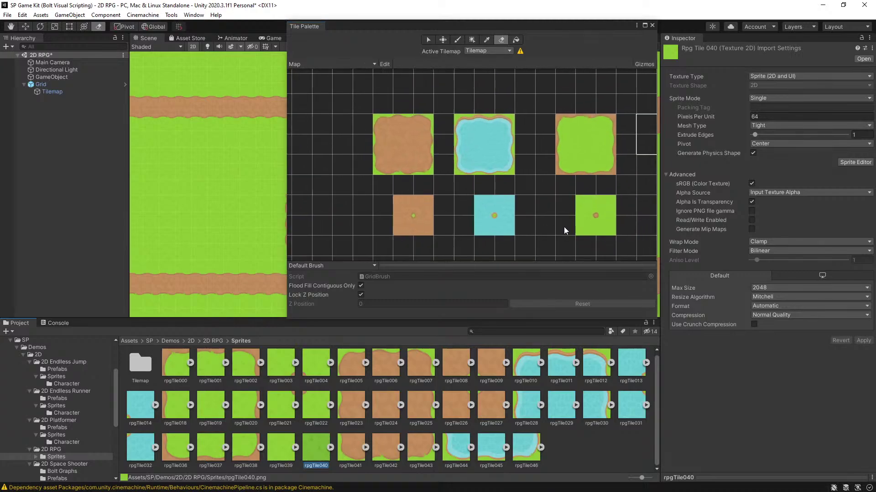
scroll(564, 226, "up", 2)
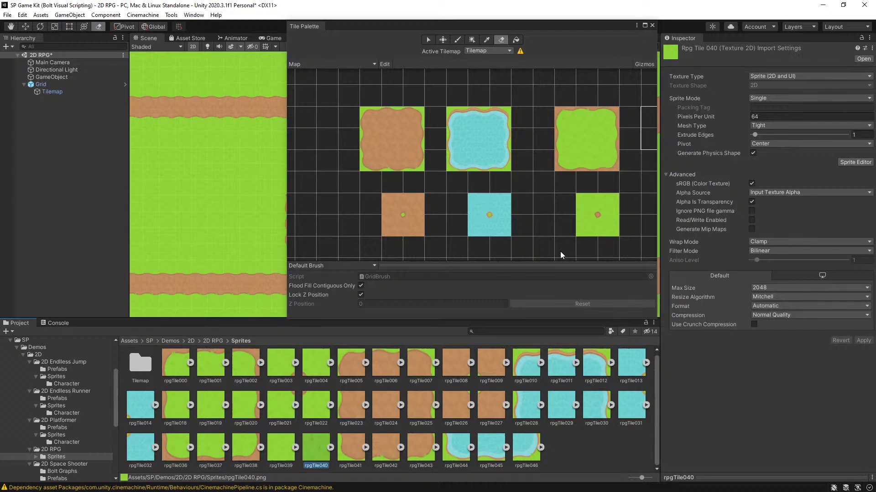
left_click(276, 446, "ctrl")
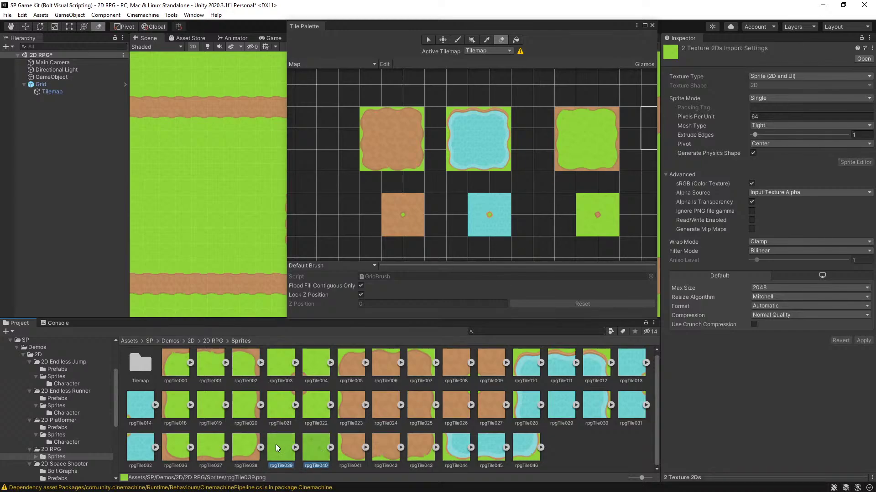
scroll(455, 244, "down", 3)
scroll(607, 199, "up", 5)
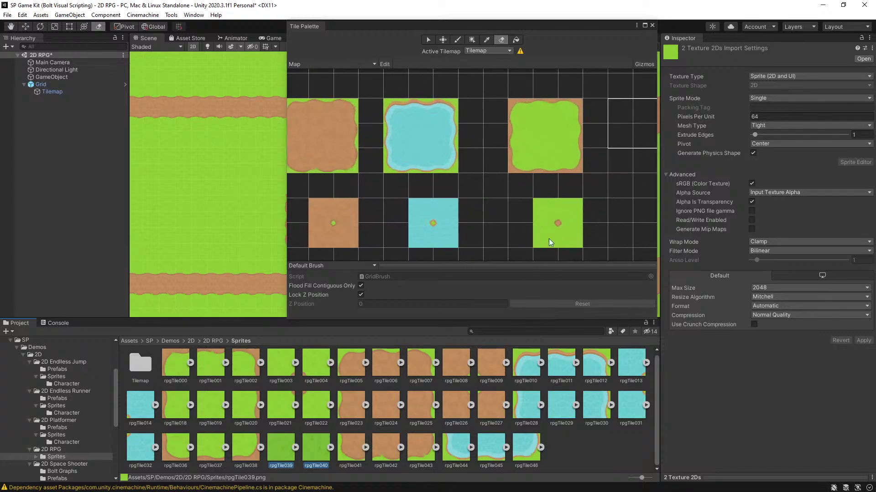
left_click_drag(276, 441, 518, 212)
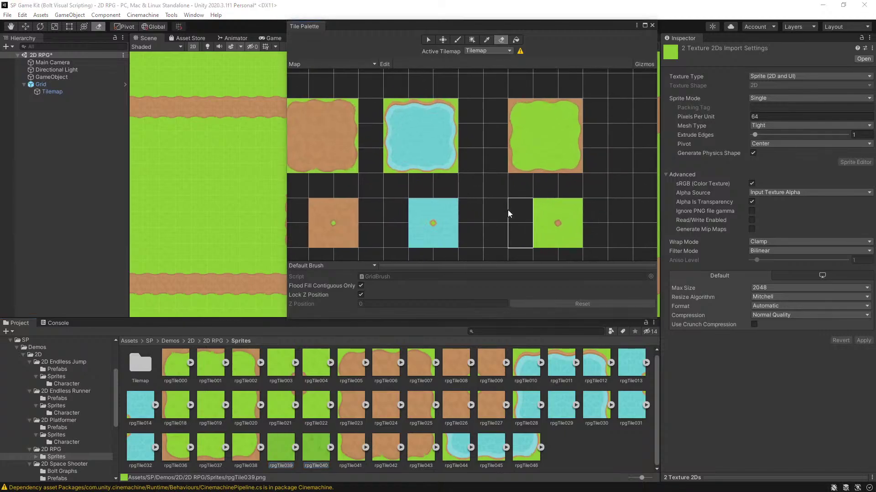
double_click(117, 86)
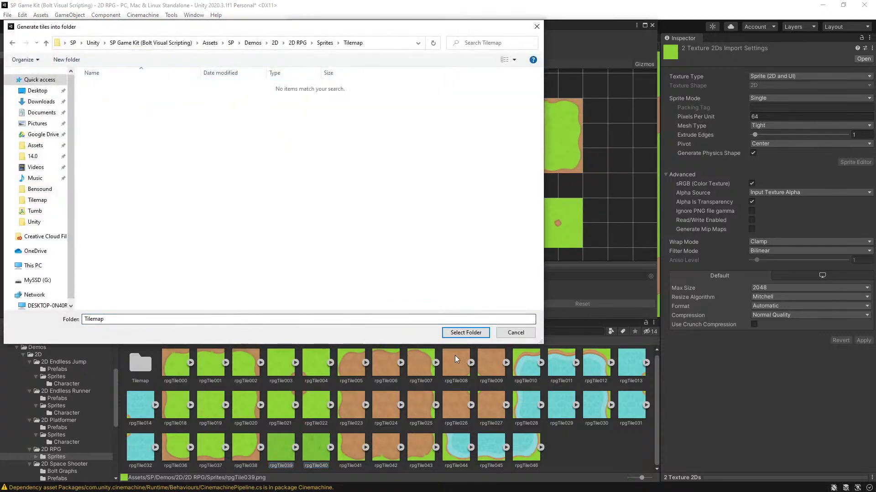
left_click(458, 333)
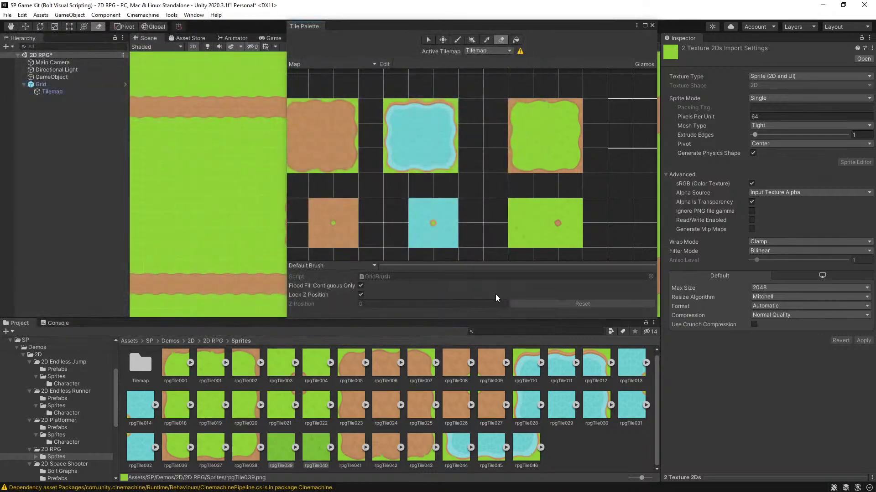
Step: Pick the large grass block together with the grass tiles beneath it, and paste them one column to the left in the editable palette
left_click(591, 209)
scroll(412, 193, "down", 2)
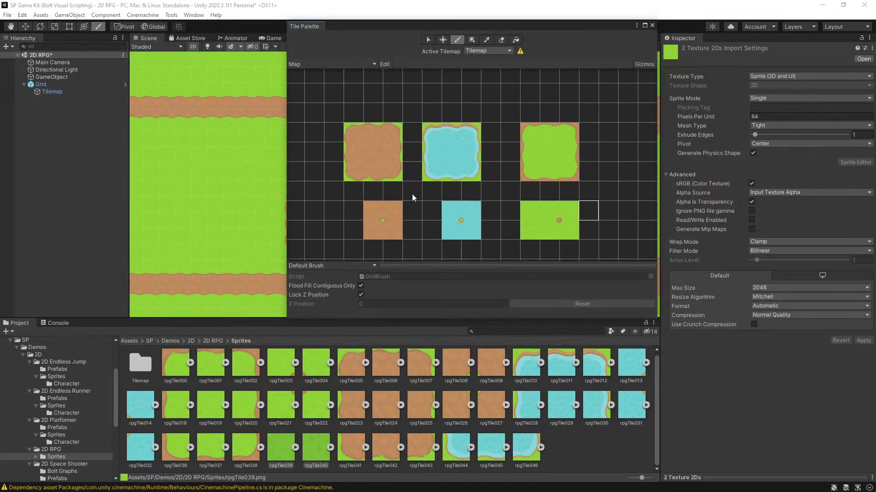
scroll(409, 210, "up", 3)
scroll(470, 167, "down", 1)
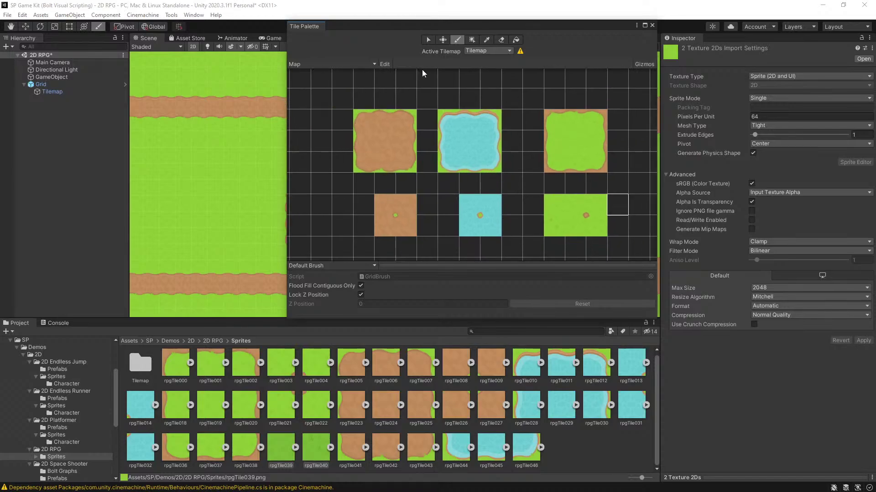
left_click_drag(529, 111, 590, 220)
left_click(534, 118)
left_click(545, 121)
left_click_drag(551, 133, 597, 230)
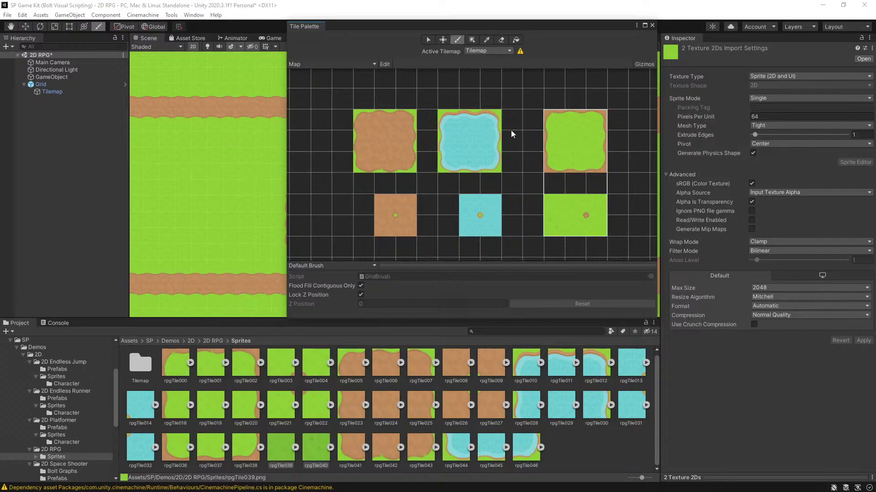
left_click(387, 63)
left_click(576, 228)
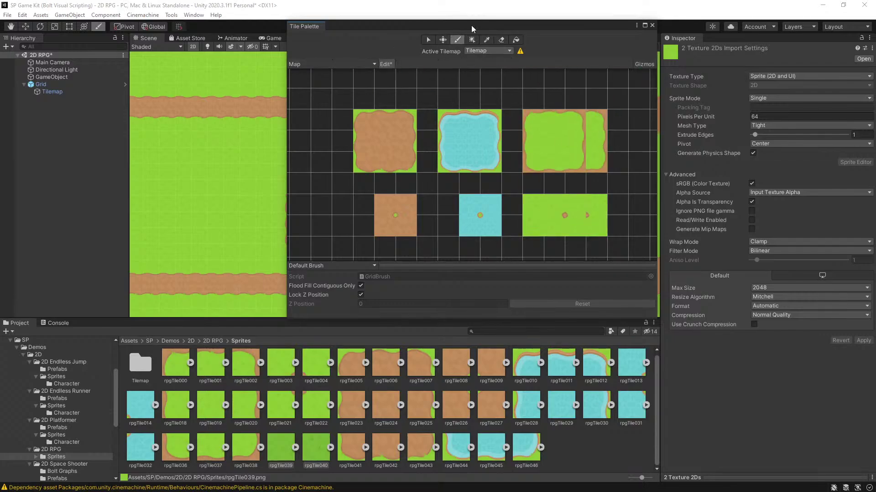
Step: Erase the leftover column of old grass tiles beside the shifted copy and finish editing the palette
left_click(503, 40)
left_click(646, 226)
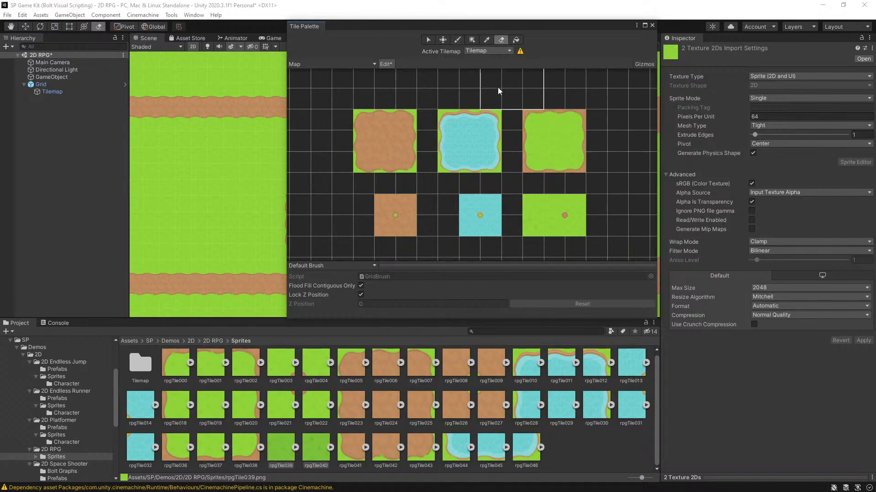
left_click(386, 64)
scroll(607, 232, "up", 1)
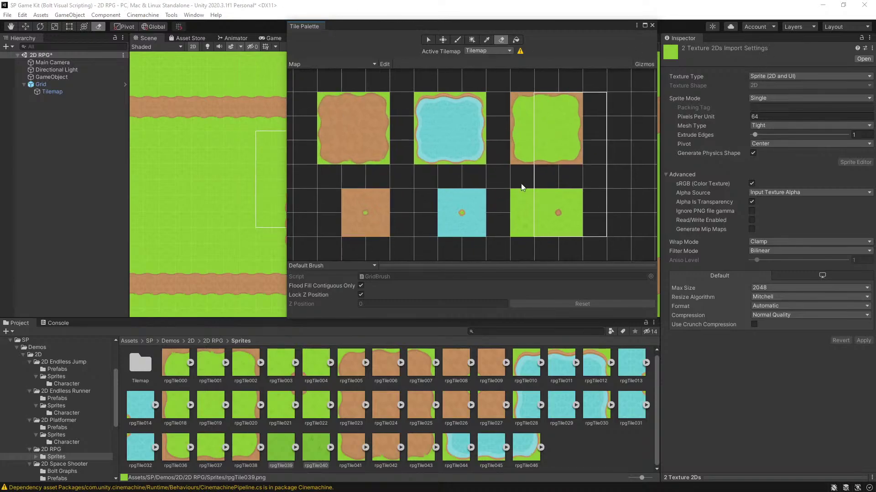
Step: Pick the three-by-three water block from the palette and paint a small pond on the grass beside the widened dirt path
mouse_move(424, 107)
left_mouse_down()
mouse_move(479, 166)
mouse_move(476, 160)
left_mouse_up()
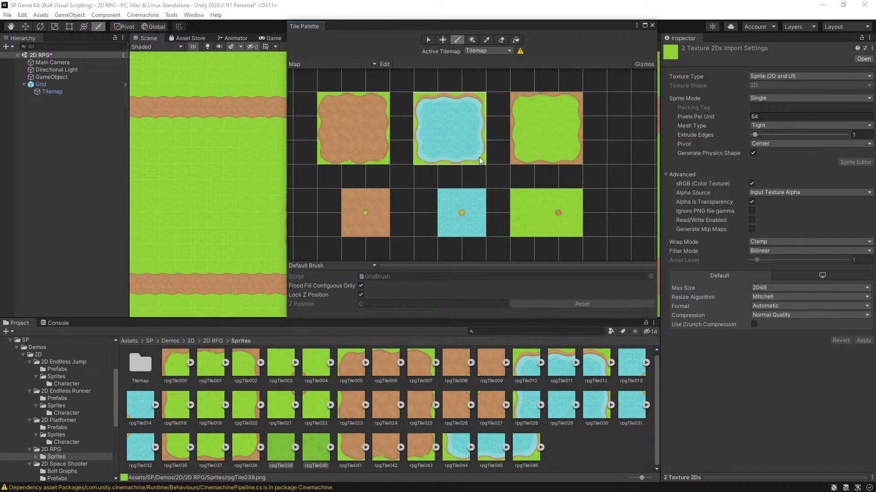
scroll(256, 214, "down", 8)
scroll(189, 214, "up", 3)
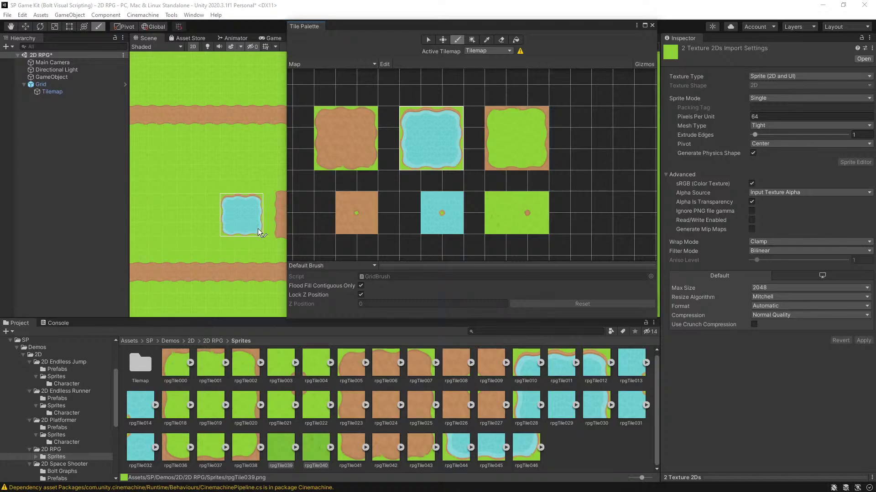
left_click(258, 229)
scroll(410, 201, "down", 2)
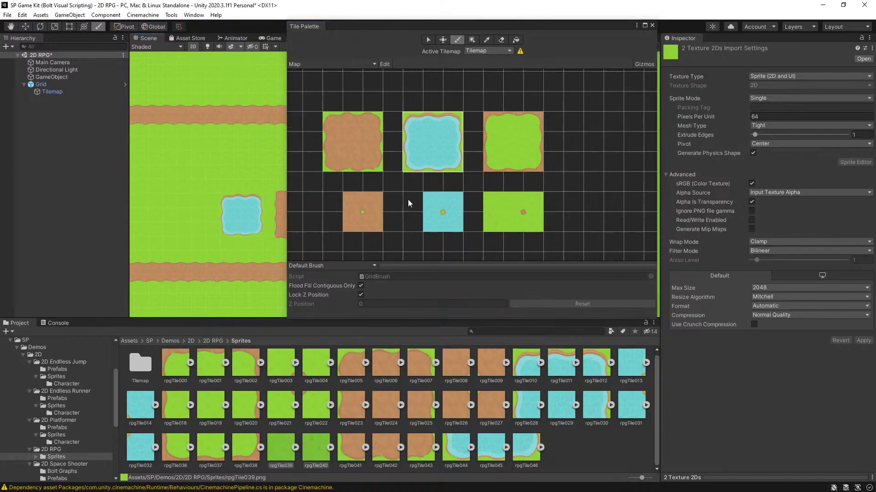
Step: Paint a second three-by-three pond inside the rectangular grass field enclosed by the dirt paths
scroll(191, 194, "down", 5)
scroll(205, 188, "up", 4)
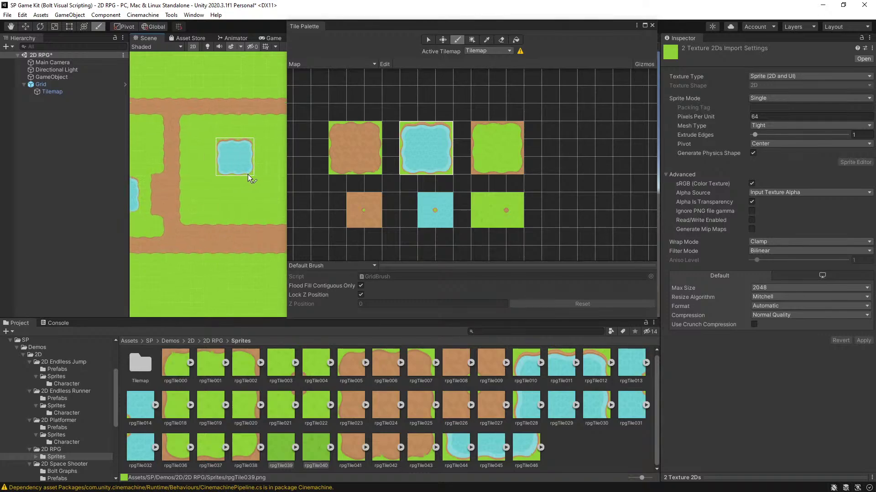
scroll(214, 215, "down", 4)
scroll(213, 183, "up", 4)
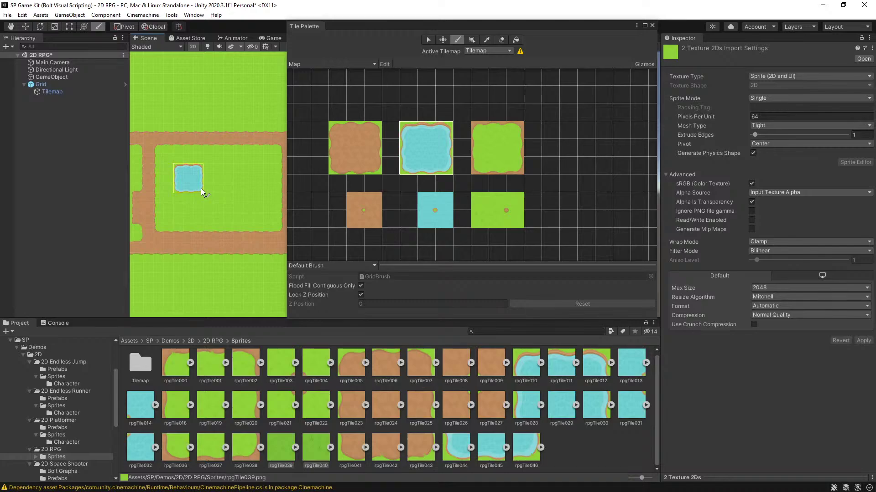
Step: Pick the two right-hand columns of the water block and paint them twice to lengthen the second pond to the right
left_click(426, 132)
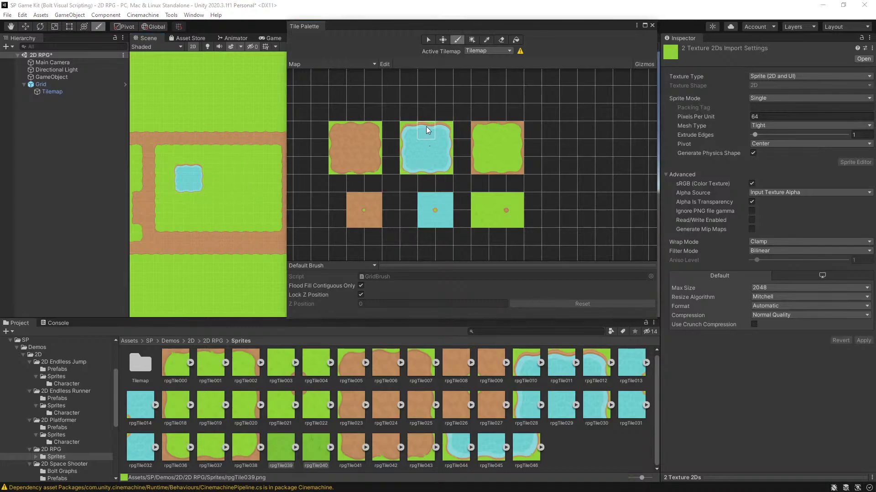
left_click(445, 170)
mouse_move(429, 136)
left_mouse_down()
mouse_move(431, 173)
mouse_move(446, 172)
left_mouse_up()
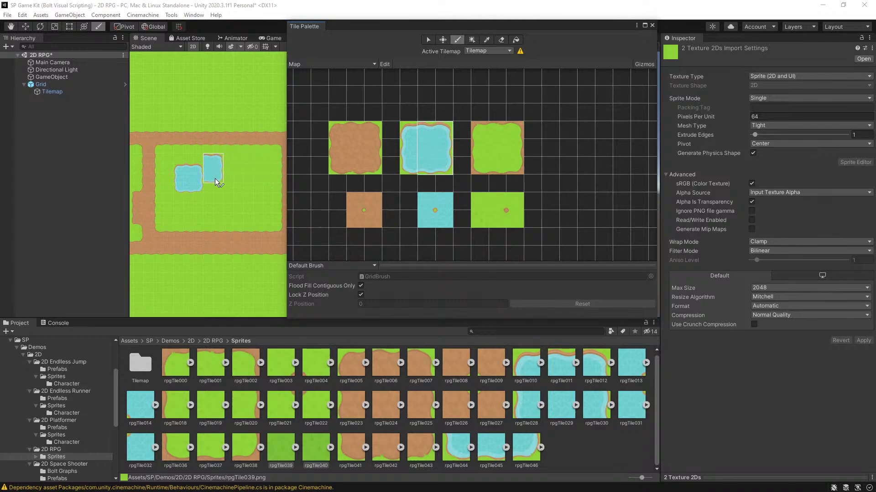
left_click(228, 189)
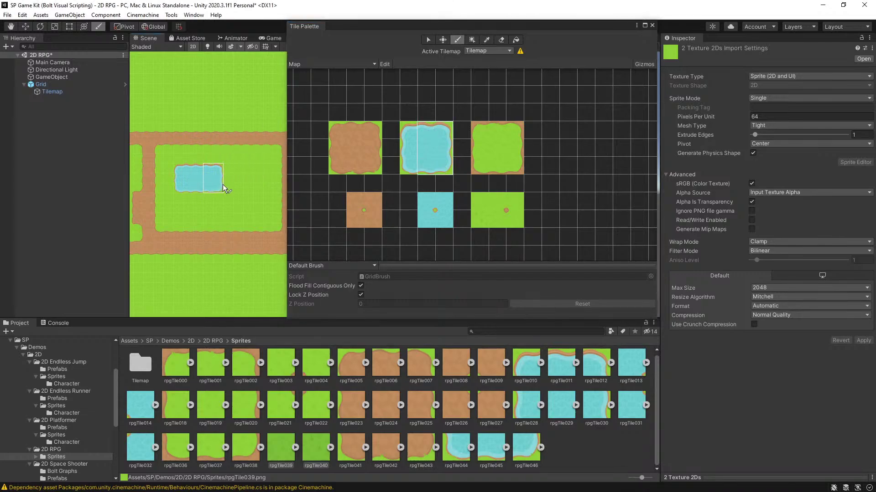
left_click(239, 189)
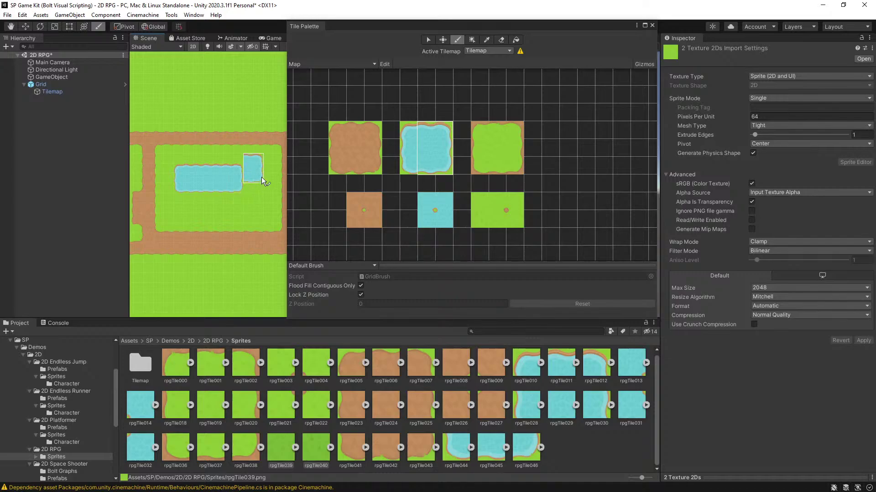
Step: Close the Tile Palette and save the 2D RPG scene
scroll(260, 148, "down", 3)
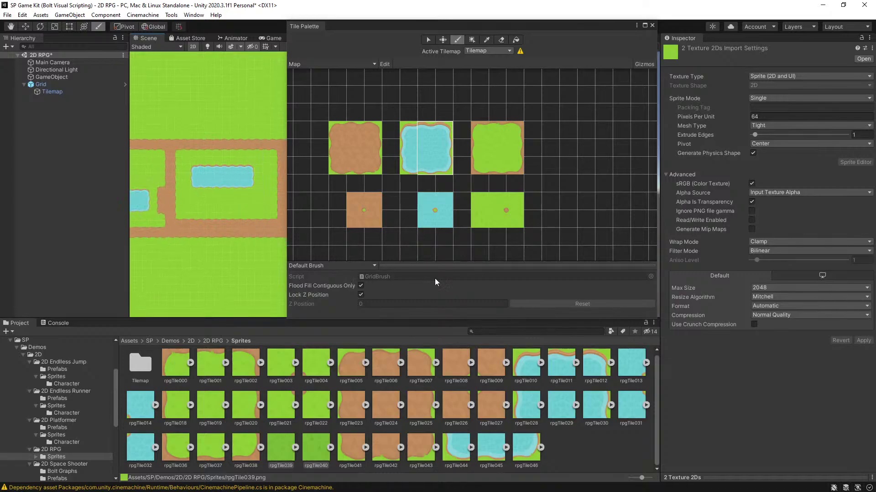
scroll(275, 271, "down", 2)
scroll(254, 243, "down", 10)
scroll(158, 231, "up", 8)
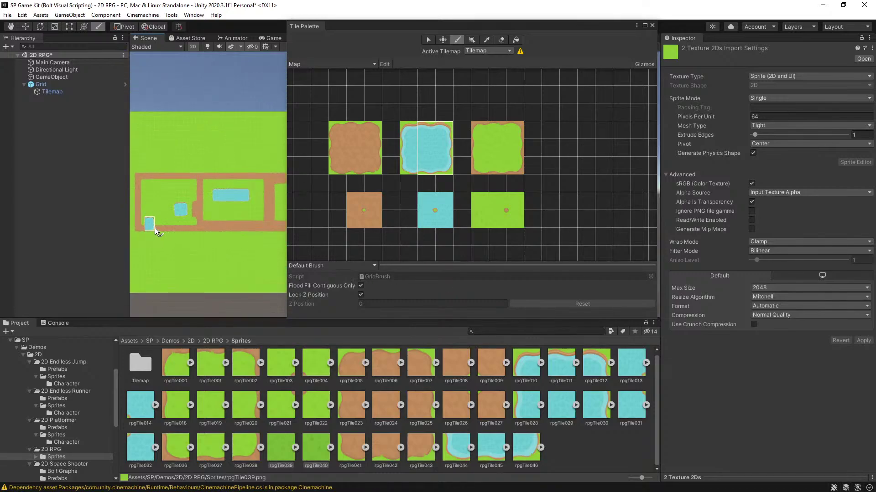
scroll(200, 225, "up", 6)
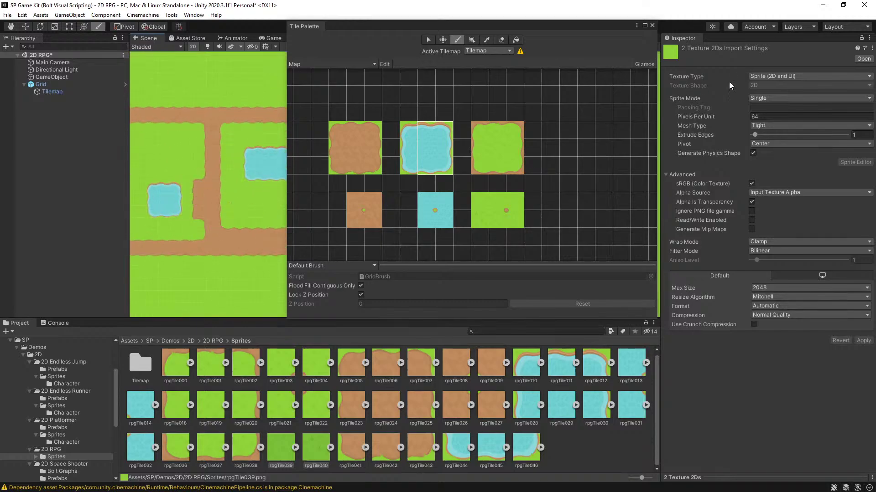
left_click(652, 26)
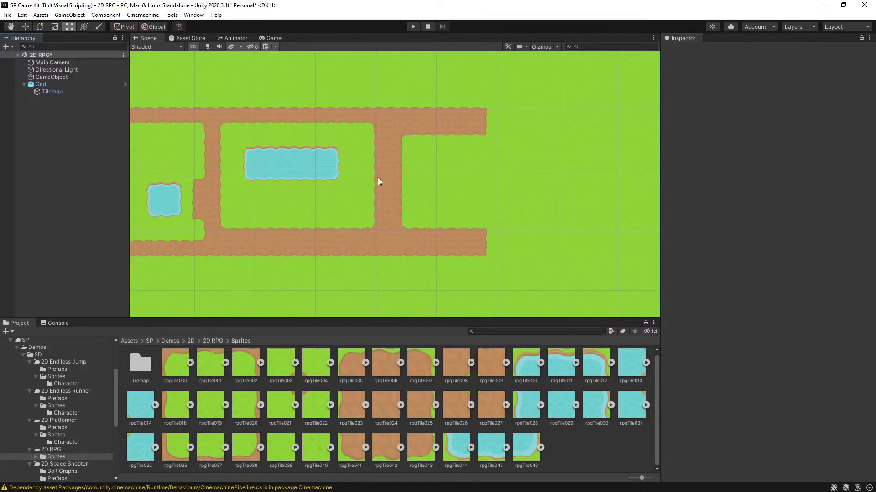
key("ctrl+s")
scroll(328, 201, "down", 10)
scroll(258, 176, "up", 13)
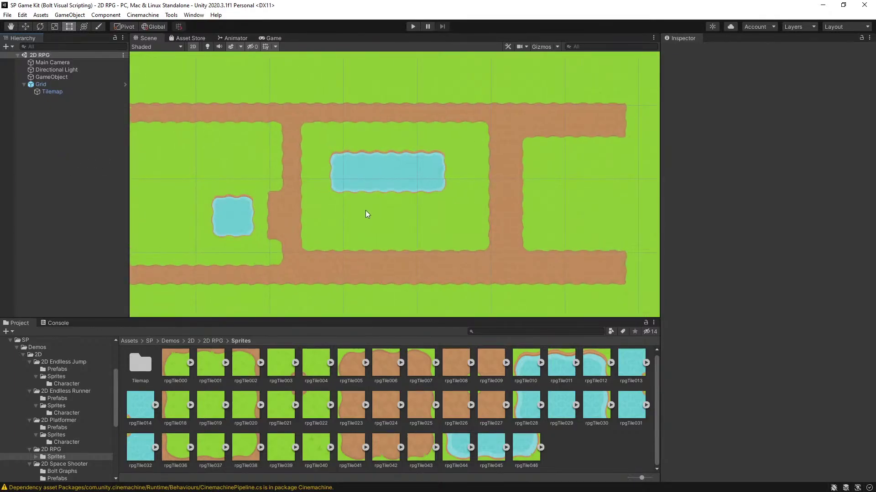
scroll(331, 218, "down", 8)
scroll(318, 226, "up", 2)
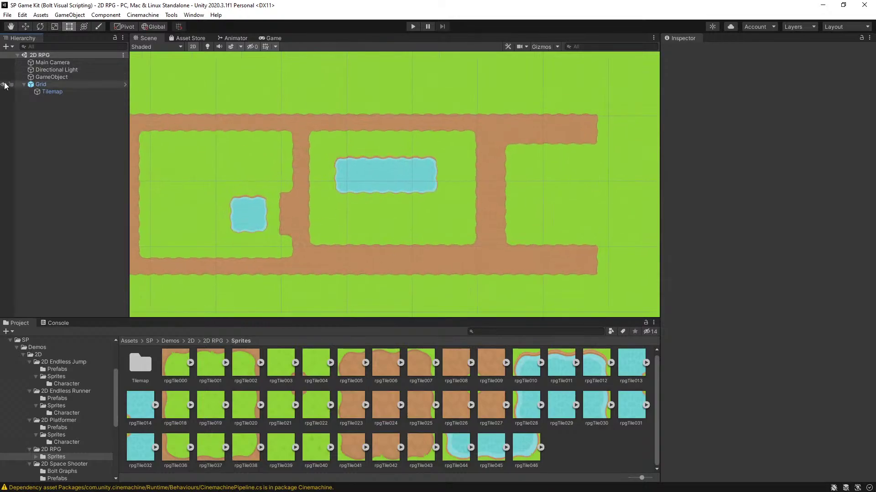
left_click(36, 77)
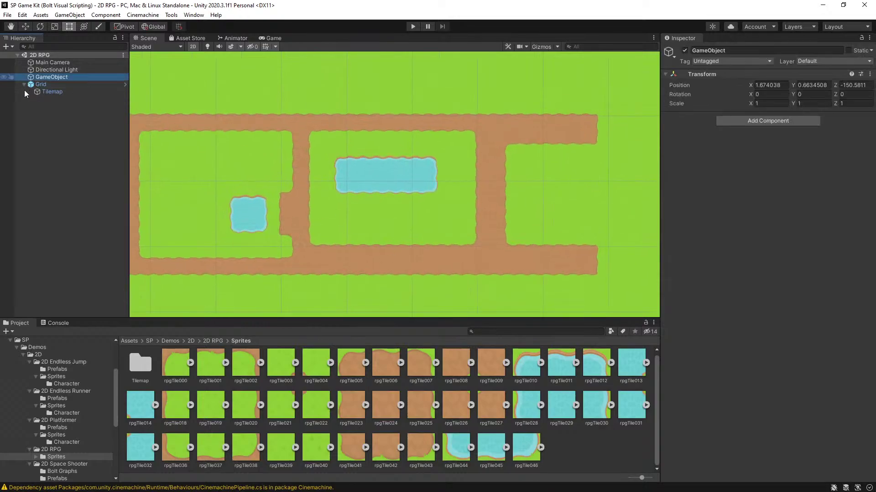
left_click(164, 363)
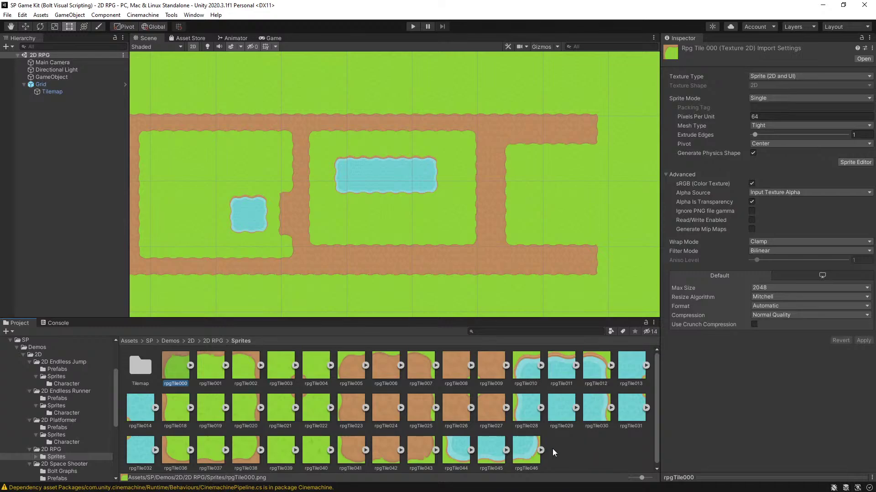
right_click(573, 446)
mouse_move(654, 198)
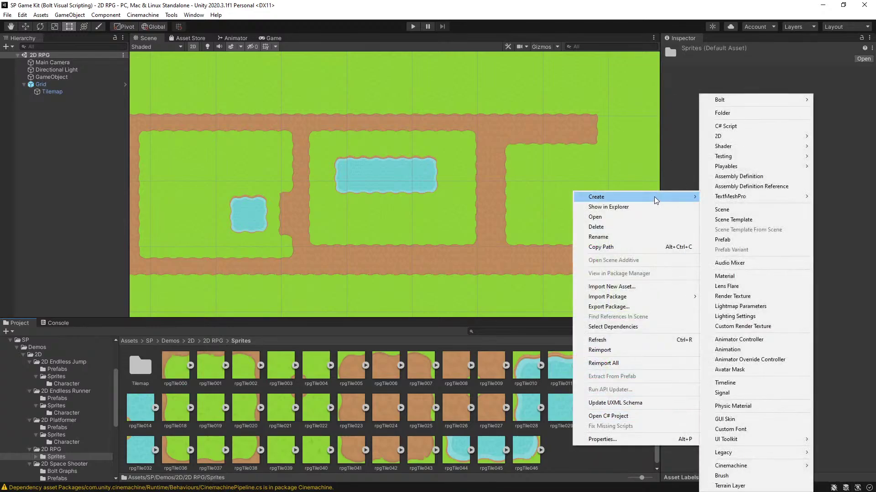
left_click(562, 456)
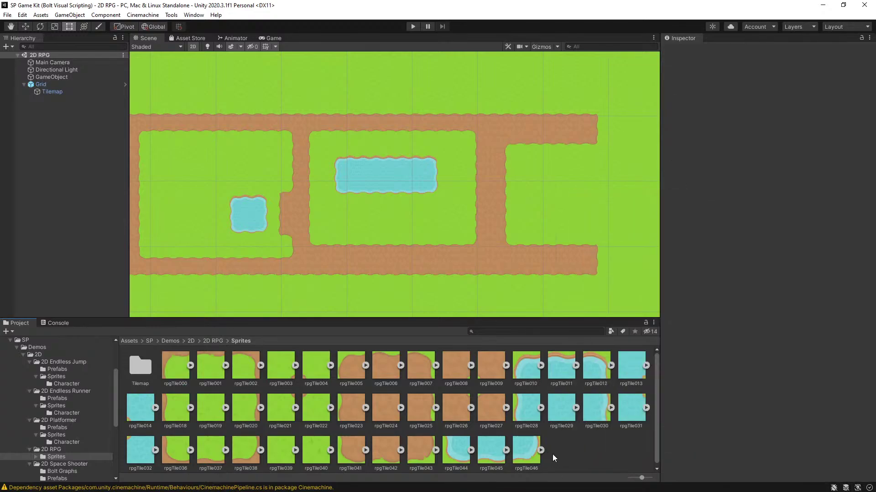
Step: Create a new folder named Tiles inside the 2D RPG Sprites folder
right_click(564, 441)
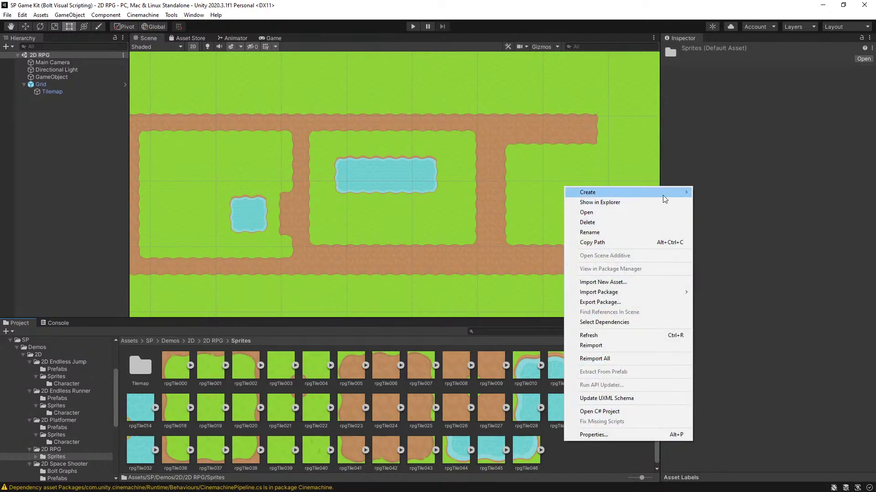
mouse_move(661, 197)
left_click(734, 114)
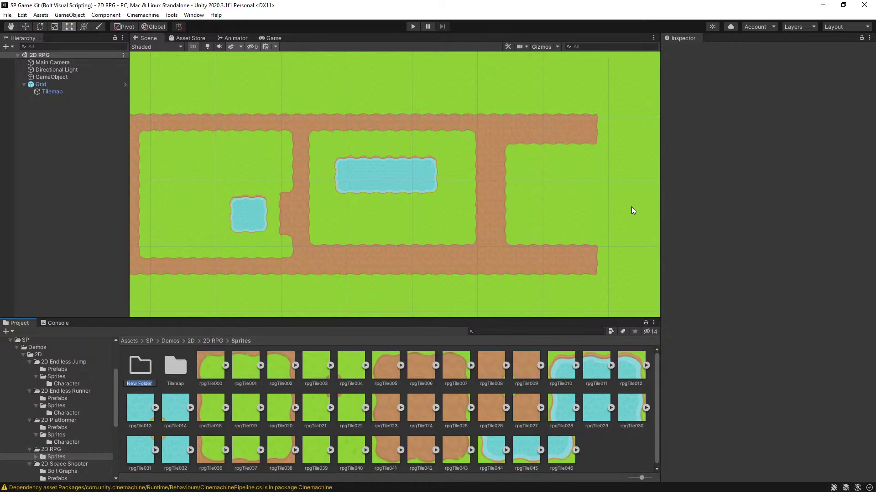
type("Tiles")
key("Return")
Step: Move all the sprites from rpgTile000 to rpgTile046 into the Tiles folder
key("Right")
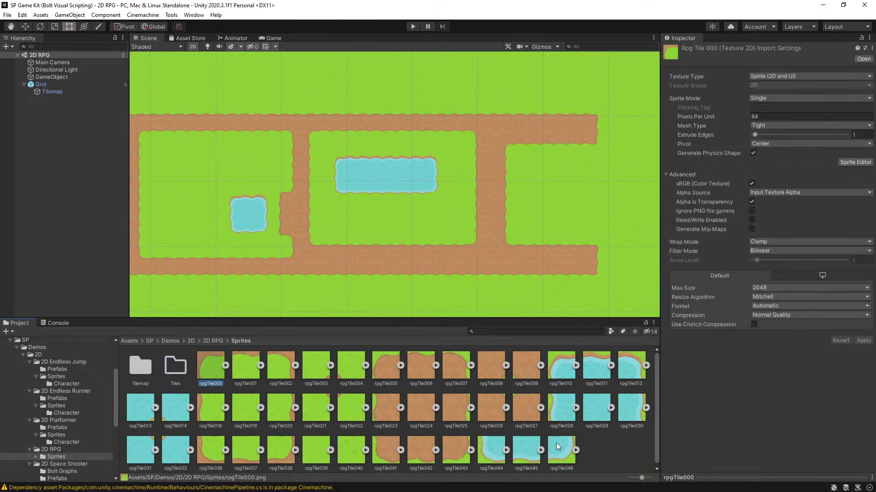
left_click(558, 446, "shift")
left_click_drag(530, 450, 176, 369)
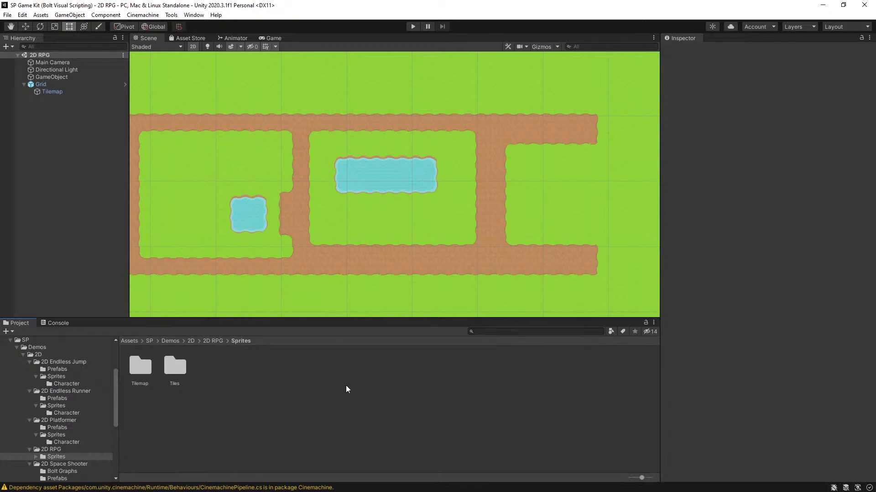
Step: Create a folder named Charechter in the Sprites folder and open it
right_click(184, 374)
right_click(232, 368)
right_click(233, 368)
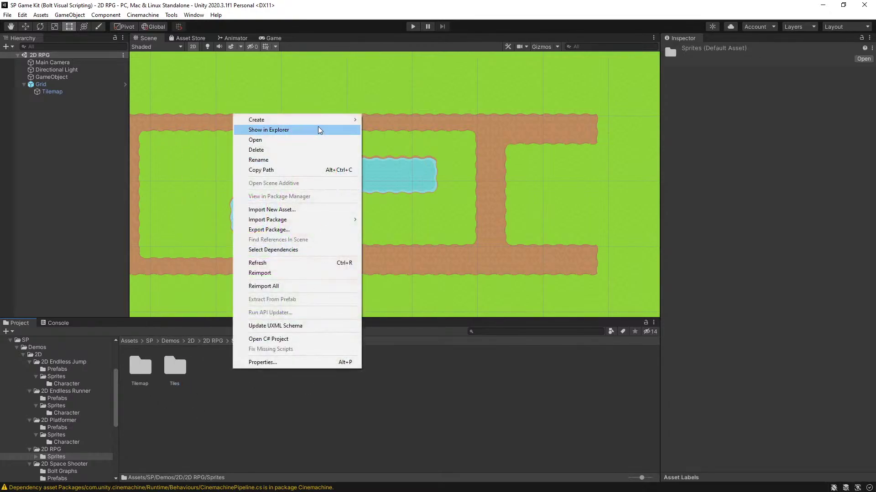
mouse_move(319, 120)
mouse_move(461, 100)
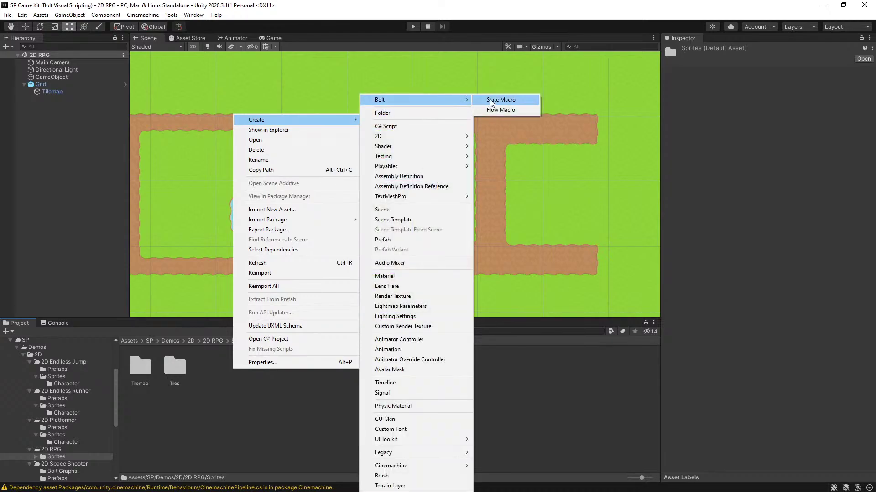
left_click(442, 114)
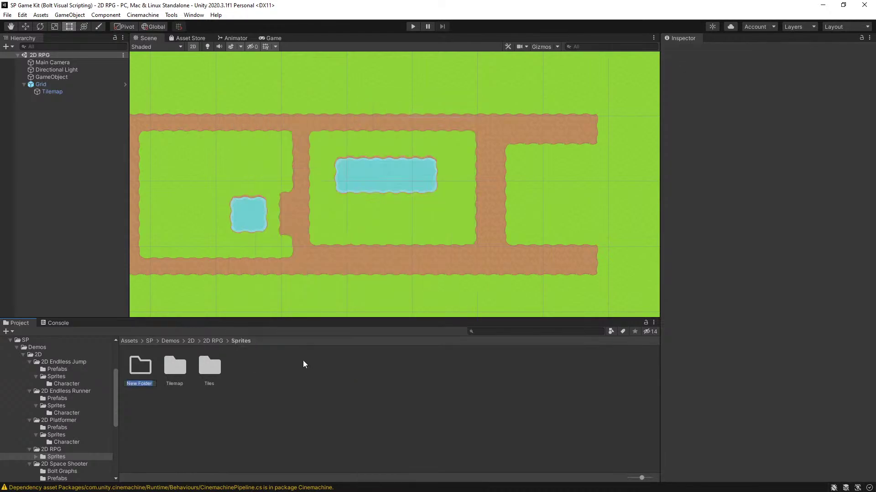
type("Charechter")
key("Return")
double_click(140, 371)
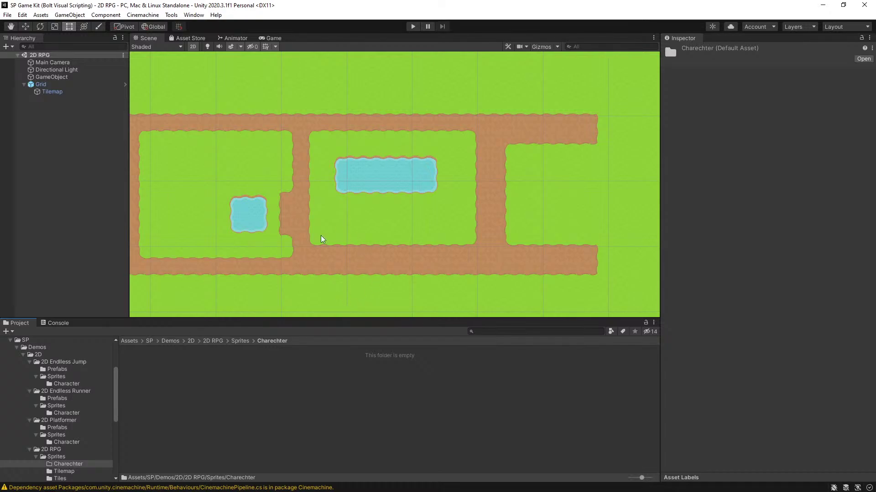
Step: Select the Tilemap object under Grid and open the Tile Palette for it
scroll(319, 191, "down", 1)
scroll(246, 209, "up", 2)
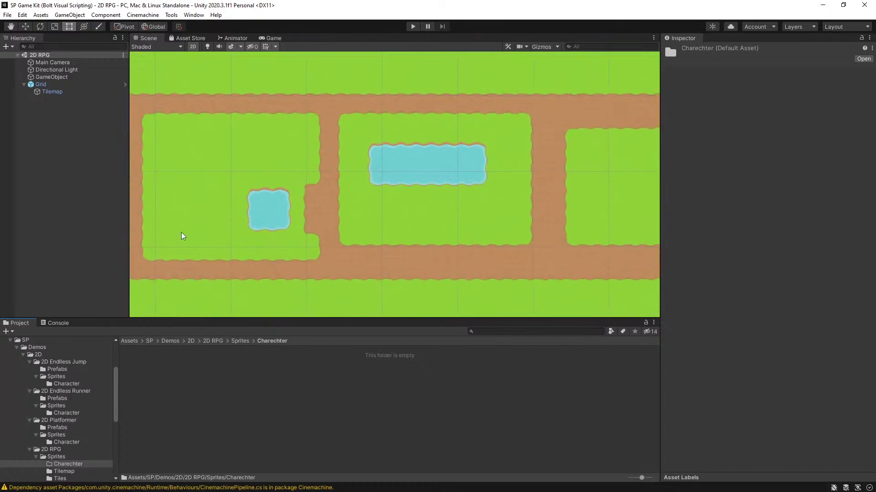
scroll(200, 233, "up", 1)
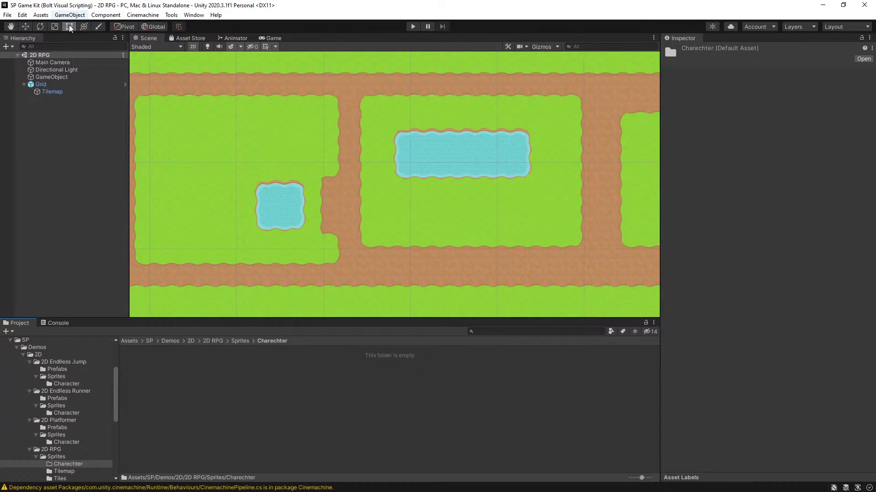
left_click(52, 92)
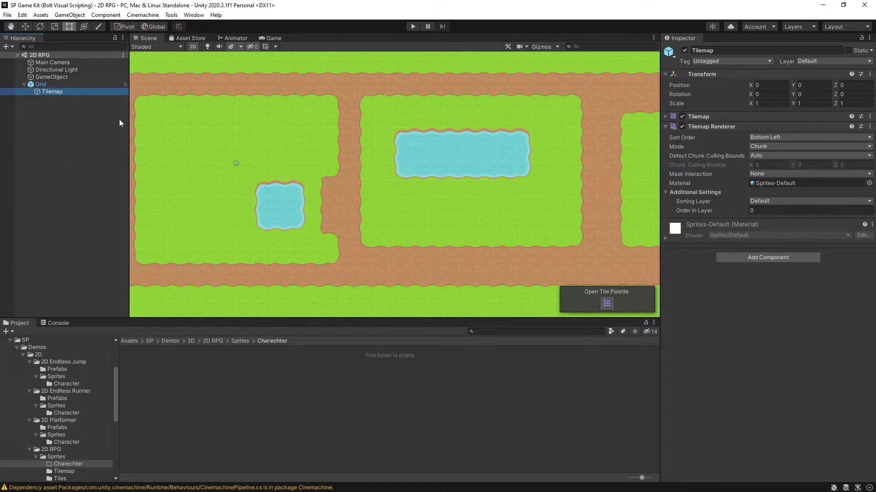
scroll(235, 205, "up", 2)
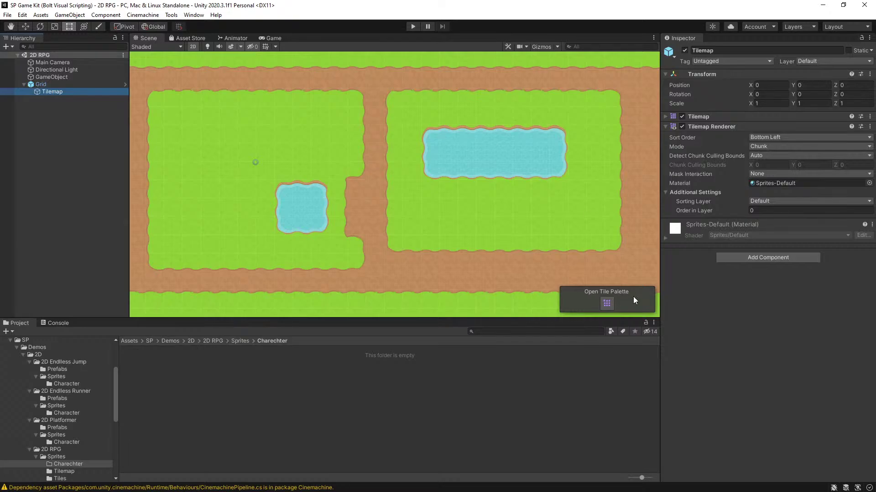
left_click(607, 304)
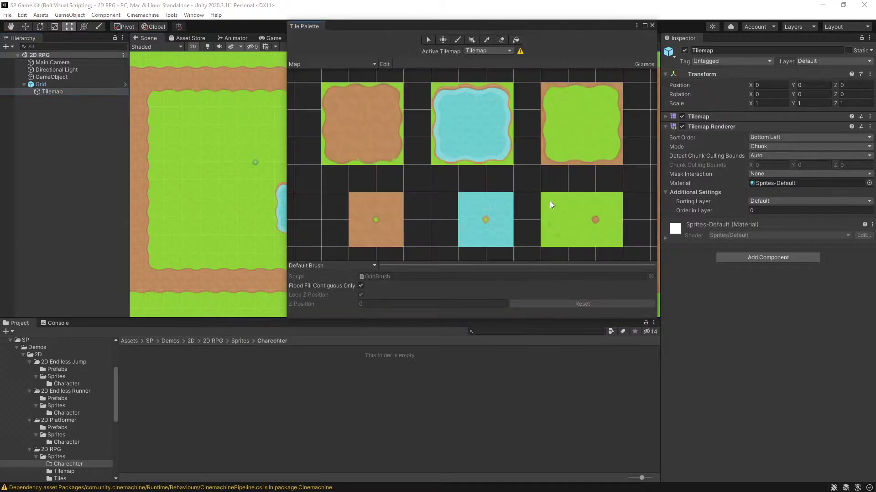
scroll(550, 204, "down", 6)
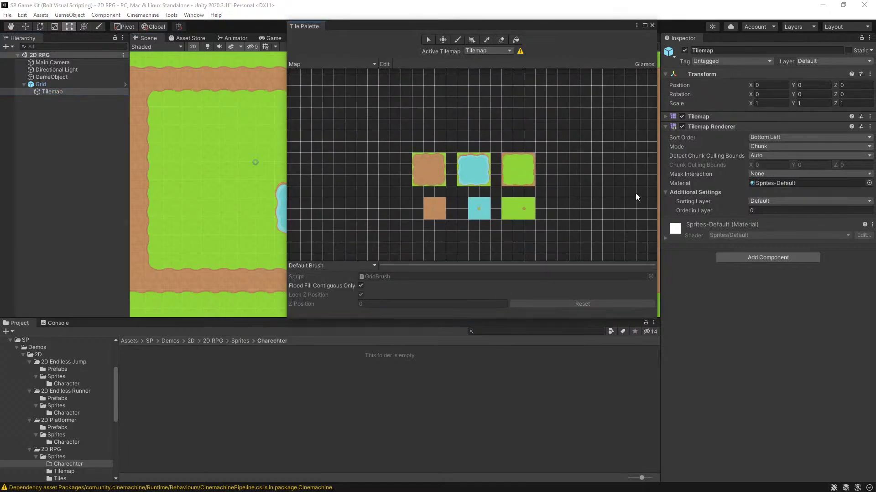
scroll(637, 195, "up", 3)
Step: Pick an empty five-by-five cell area of the palette to the right of the large grass block
left_click(429, 153)
key("i")
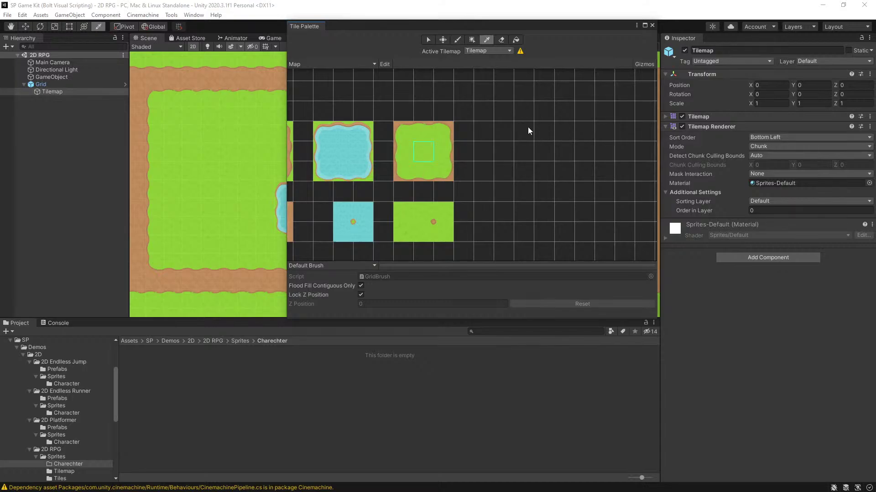
mouse_move(525, 112)
left_mouse_down()
mouse_move(608, 180)
mouse_move(597, 188)
left_mouse_up()
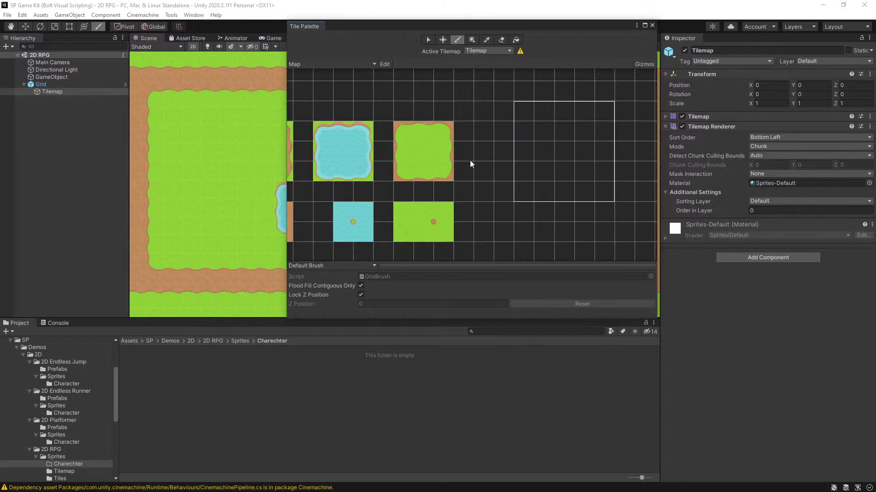
Step: Build a six-by-four-cell block of plain and tufted grass tiles in the empty area of the Map palette
left_click(427, 160)
left_click(438, 220)
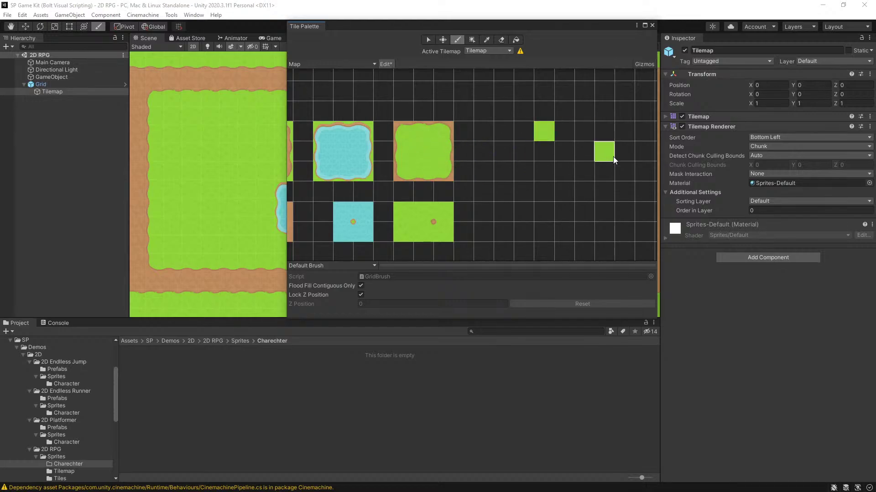
left_click_drag(540, 142, 604, 173)
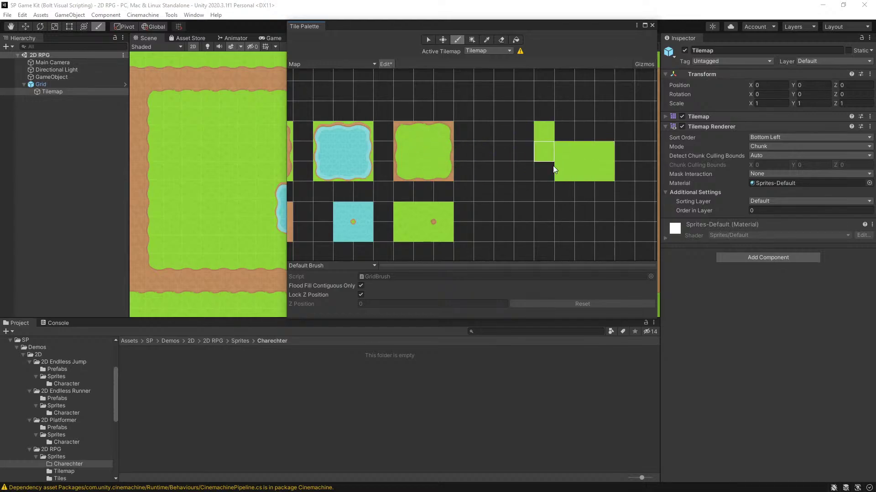
left_click(472, 40)
left_click_drag(543, 132, 653, 196)
scroll(437, 200, "down", 3)
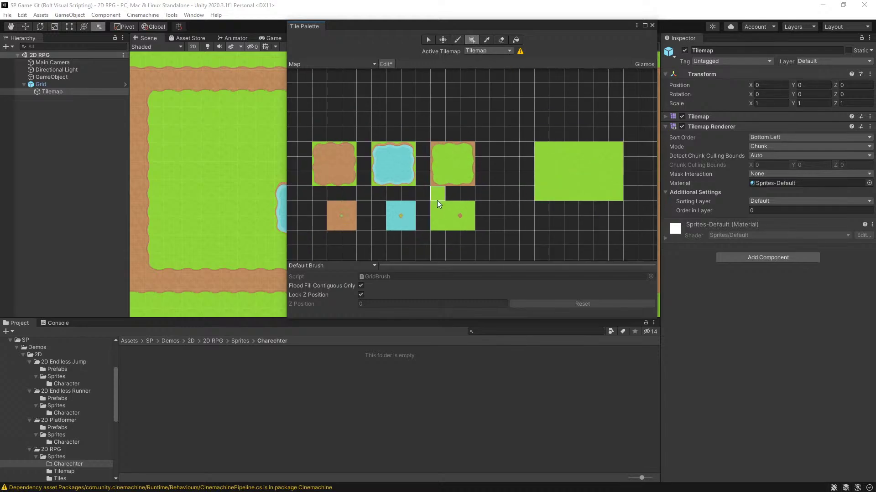
scroll(577, 162, "up", 5)
left_click(454, 224)
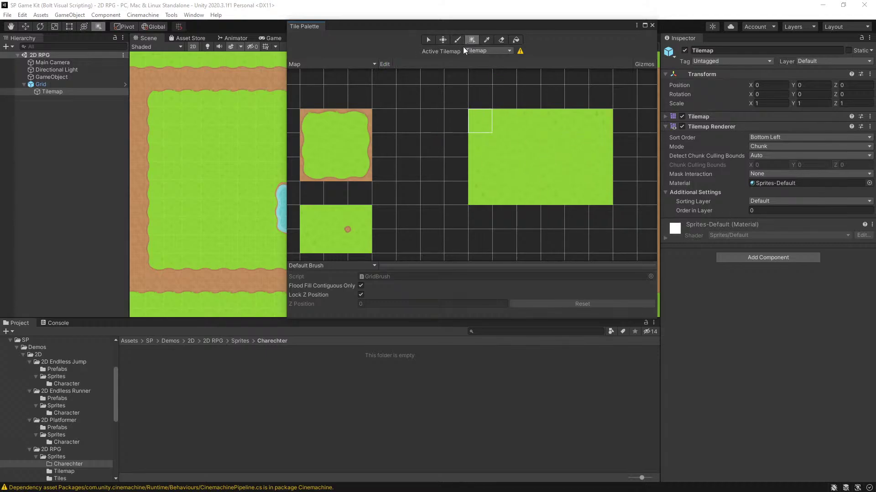
Step: Box-fill the grass field around the small square pond with the palette's whole six-by-four grass block and close the Tile Palette
left_click_drag(474, 117, 602, 197)
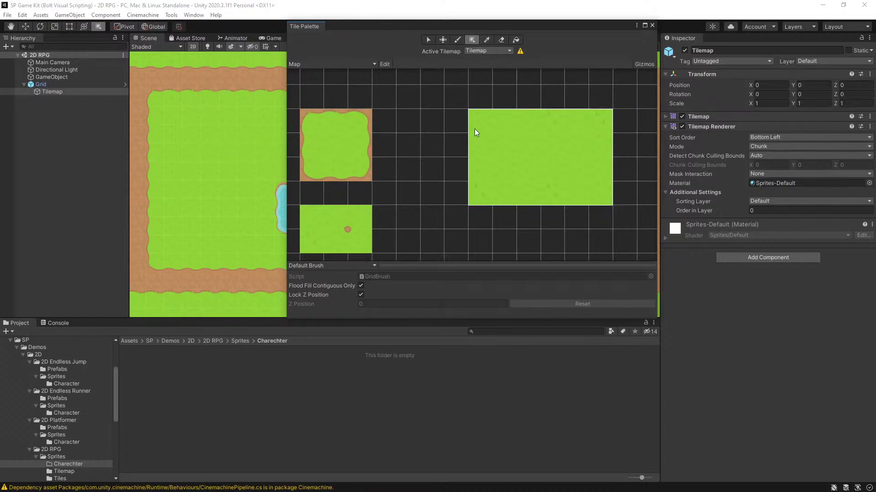
left_click(486, 40)
mouse_move(481, 117)
left_mouse_down()
mouse_move(616, 193)
mouse_move(588, 195)
left_mouse_up()
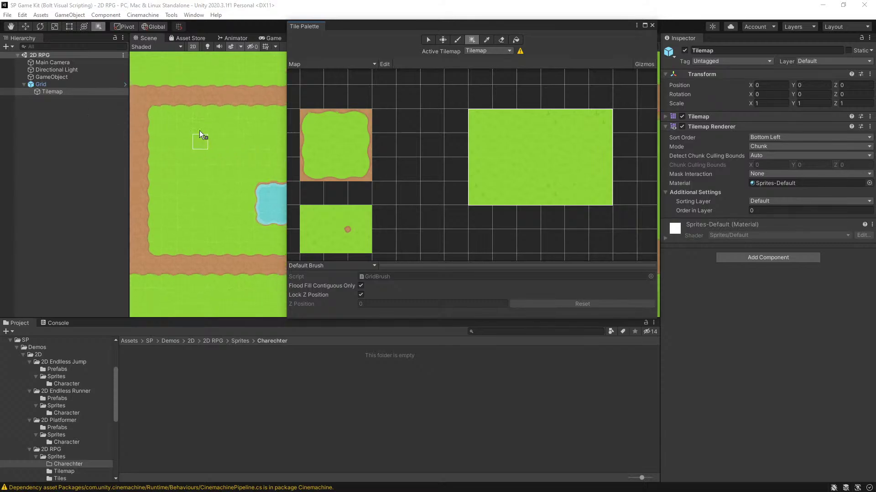
mouse_move(200, 128)
left_mouse_down()
mouse_move(277, 167)
mouse_move(249, 169)
mouse_move(238, 241)
mouse_move(245, 240)
left_mouse_up()
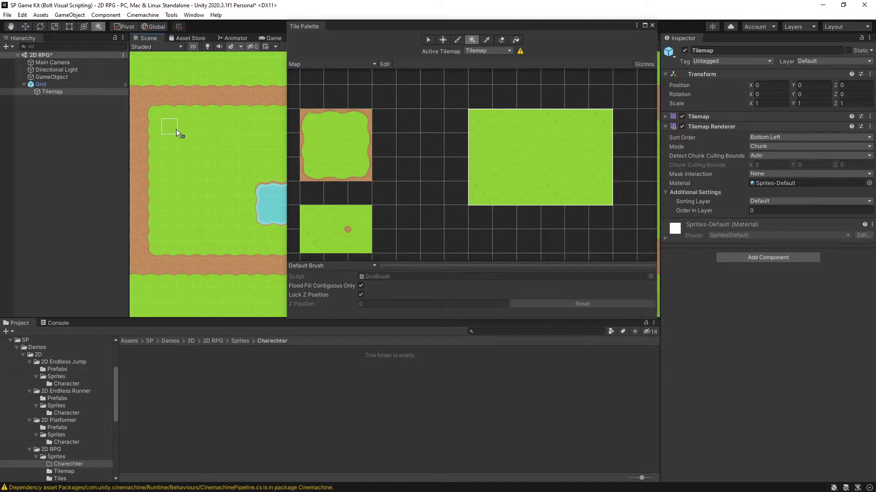
mouse_move(175, 129)
left_mouse_down()
mouse_move(242, 218)
mouse_move(234, 226)
mouse_move(243, 236)
left_mouse_up()
scroll(400, 145, "down", 4)
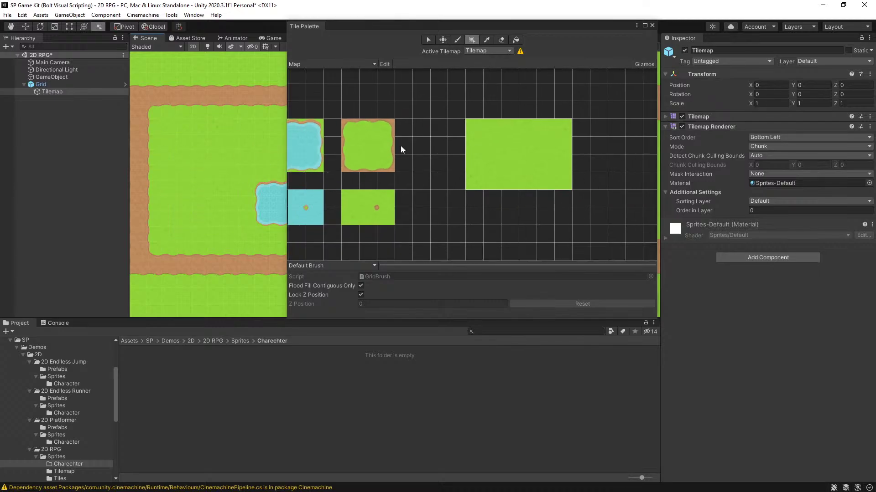
scroll(604, 162, "up", 4)
scroll(342, 176, "down", 2)
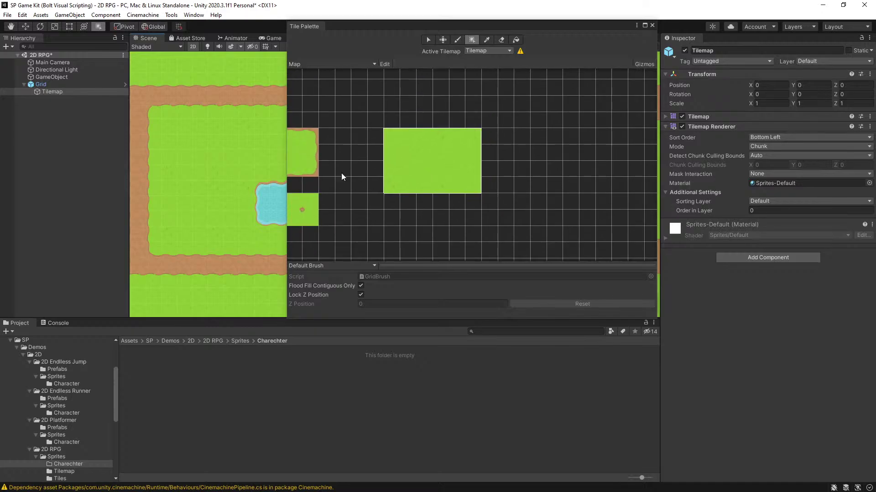
left_click(652, 25)
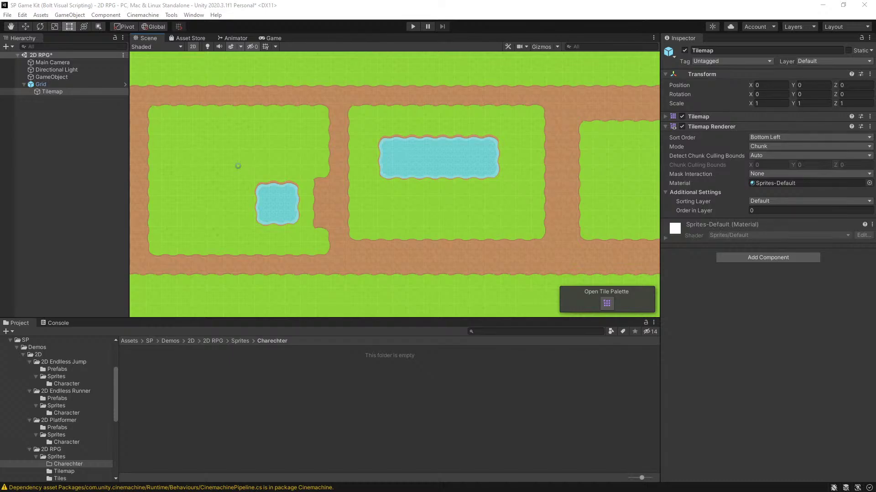
Step: Set the Texture Type of player_01 through player_24 to Sprite (2D and UI) and apply the import settings
left_click(288, 427)
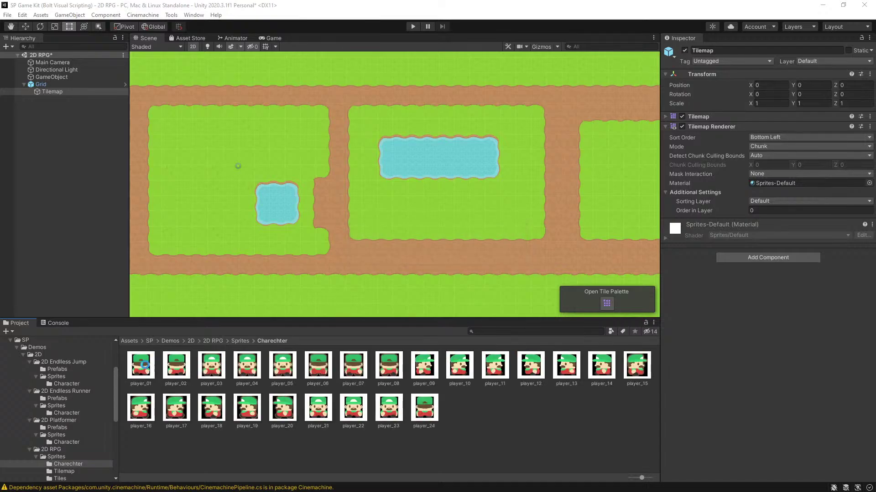
left_click(427, 408, "shift")
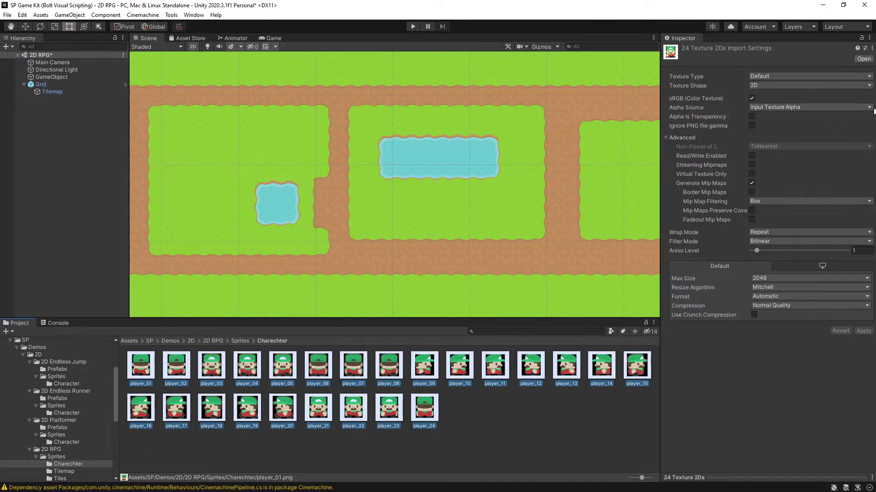
left_click(798, 75)
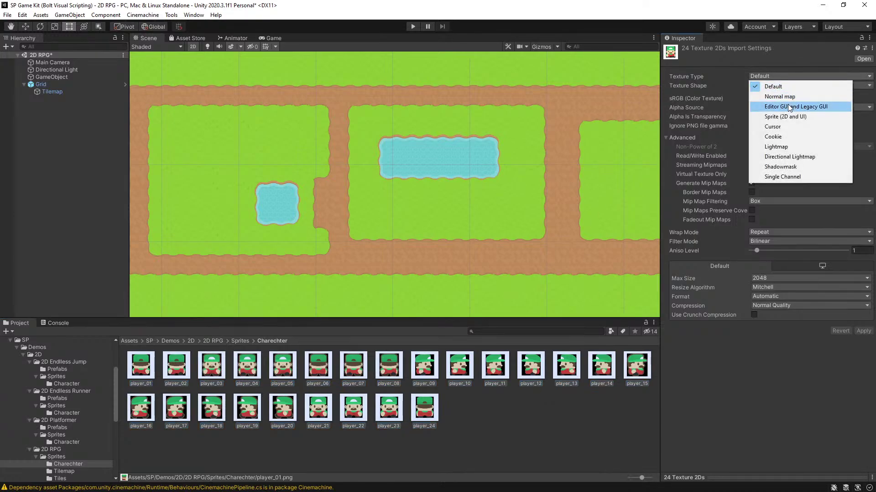
left_click(794, 117)
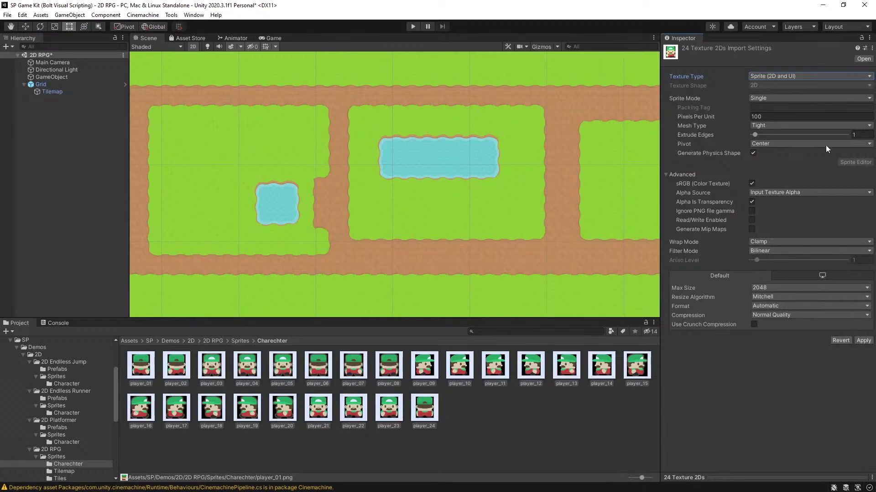
left_click(864, 340)
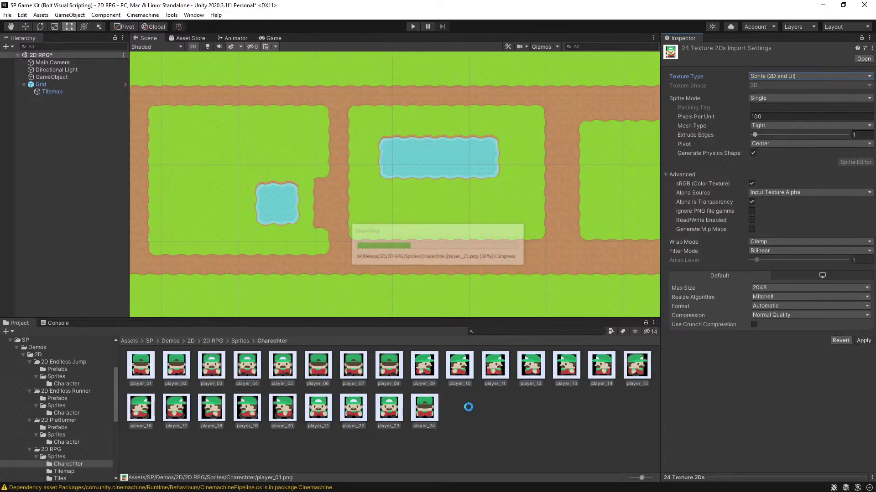
Step: Check the texture size of player_24 in the preview and apply 128 Pixels Per Unit to player_01 through player_24
left_click(143, 372)
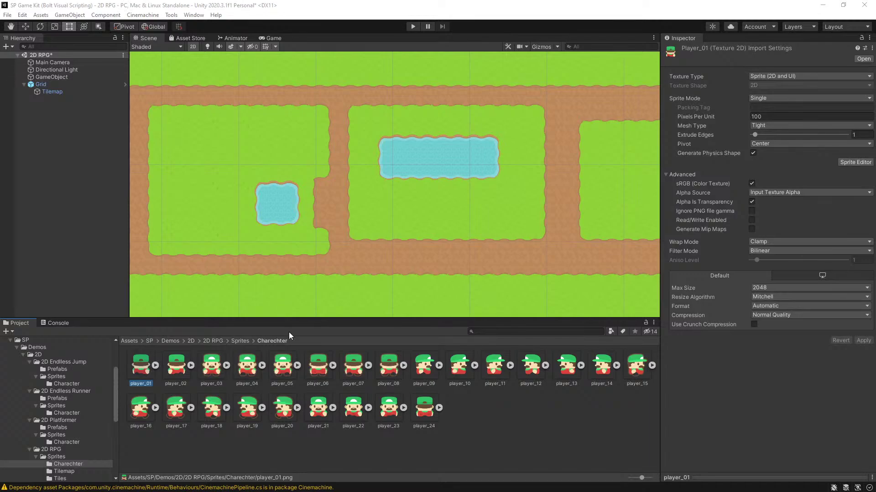
left_click(425, 408)
left_click_drag(730, 476, 730, 379)
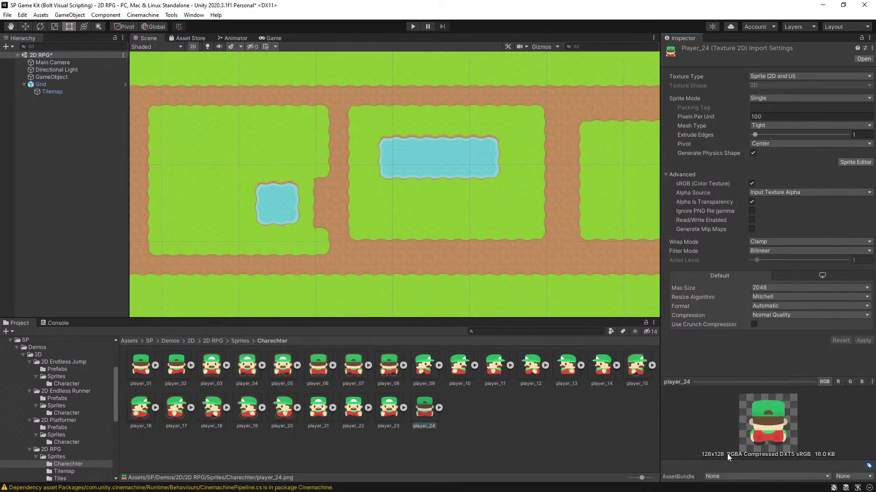
left_click(131, 361)
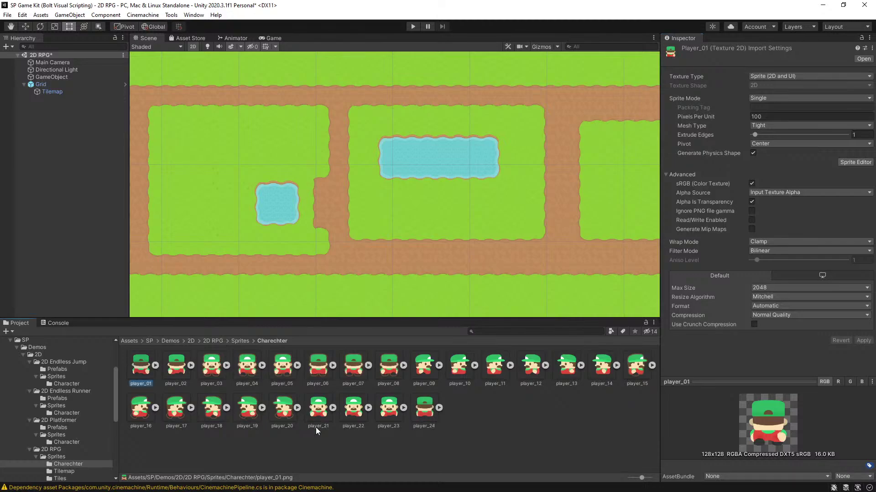
left_click(422, 411, "shift")
left_click(764, 117)
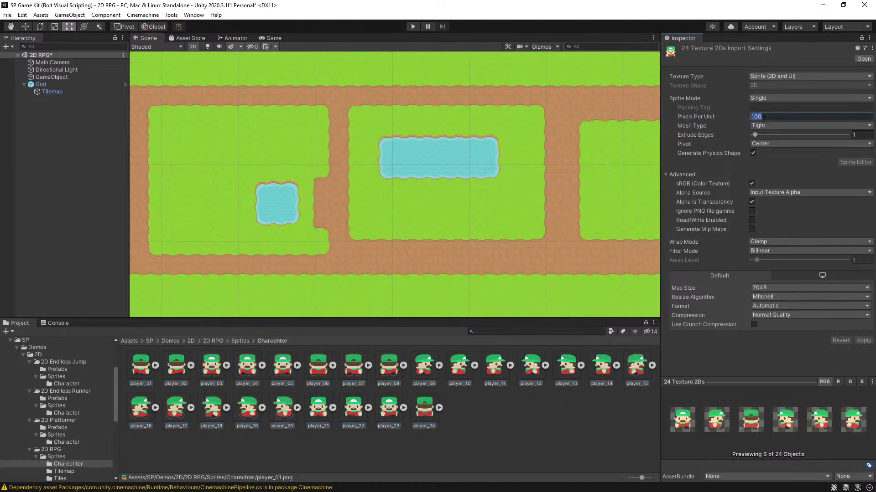
type("128")
left_click(863, 340)
left_click(765, 144)
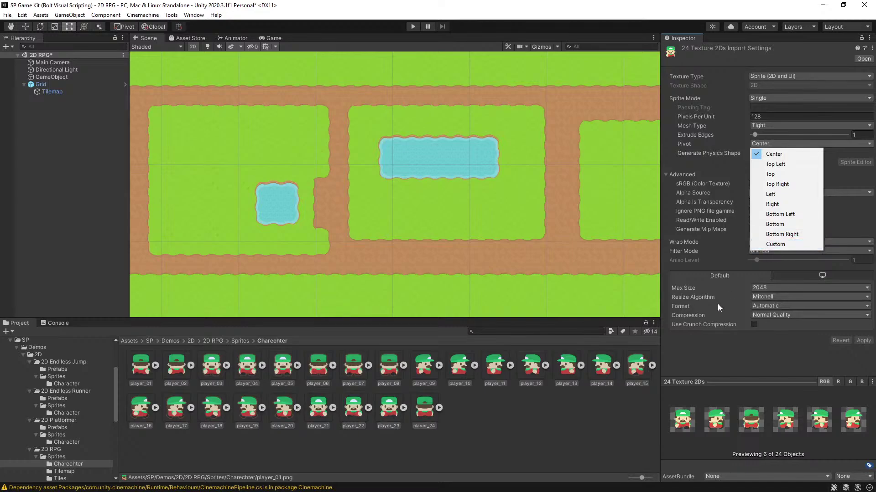
left_click(540, 424)
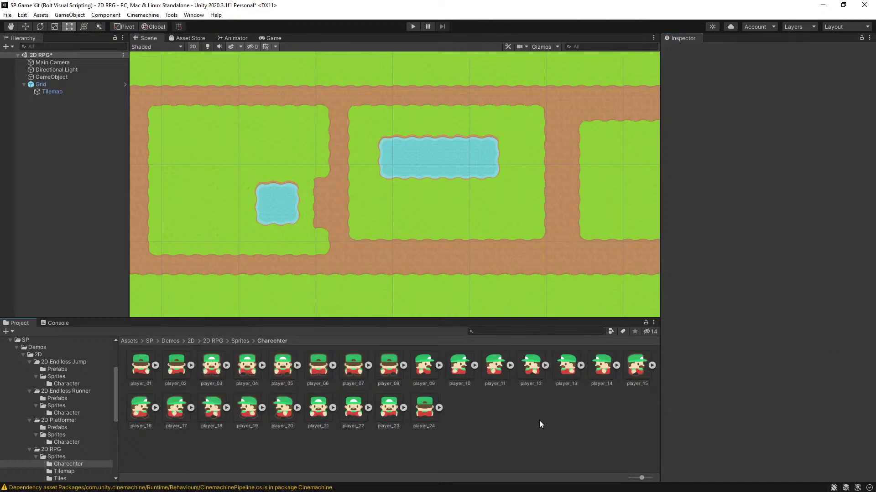
Step: Compare the side-facing frames player_09, player_10 and player_11 to see which ones form a walk cycle
left_click(137, 365)
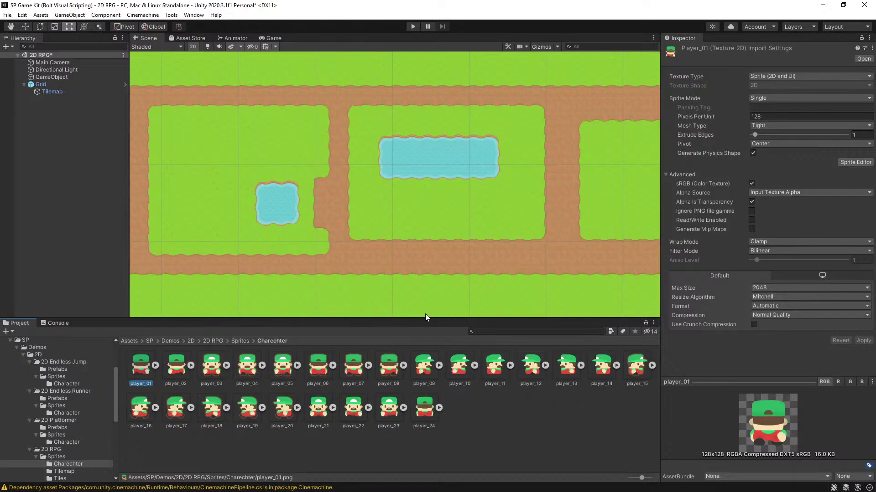
left_click(461, 410)
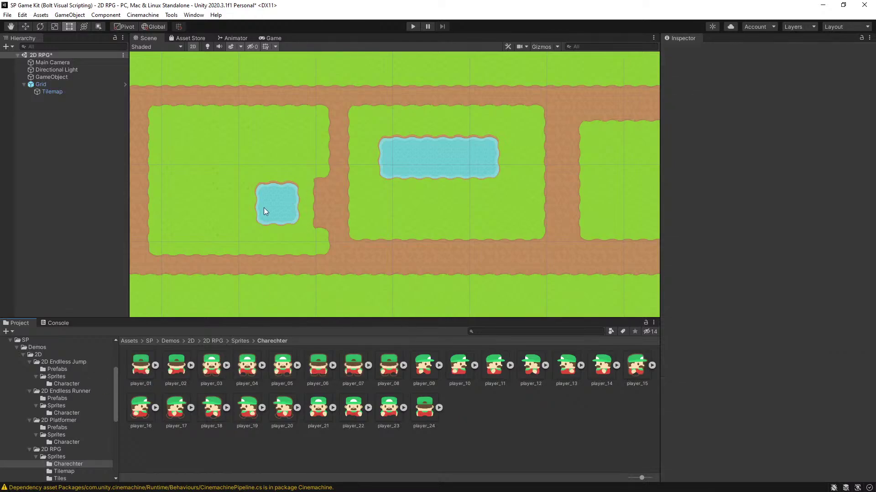
left_click(226, 365)
left_click(226, 365)
left_click(428, 366)
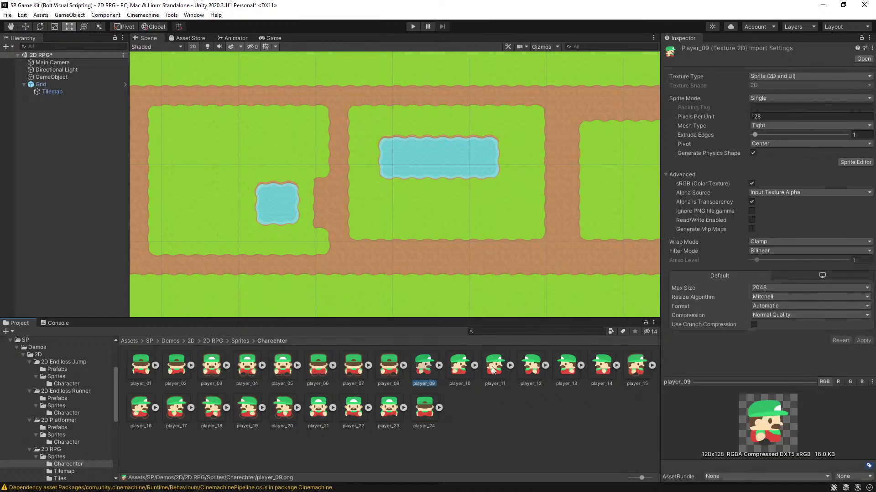
left_click(460, 367)
left_click(483, 369)
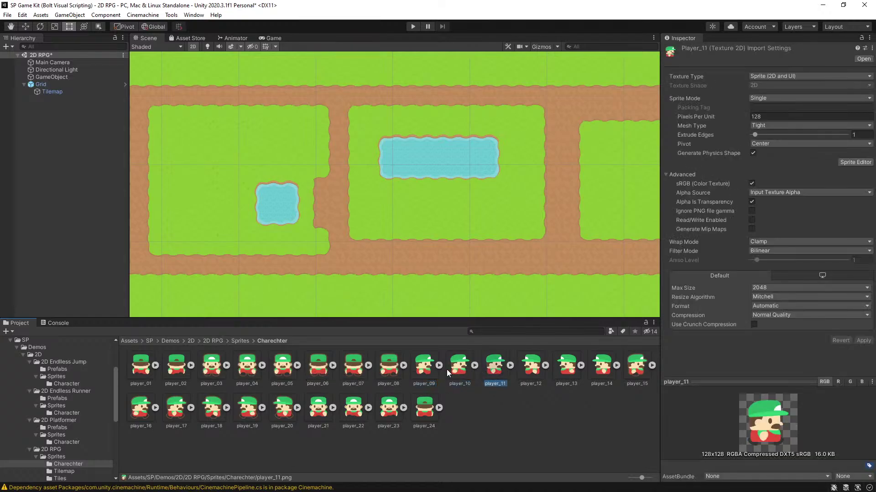
left_click(447, 371)
left_click(492, 373)
left_click(463, 371)
left_click(484, 372)
left_click(428, 372)
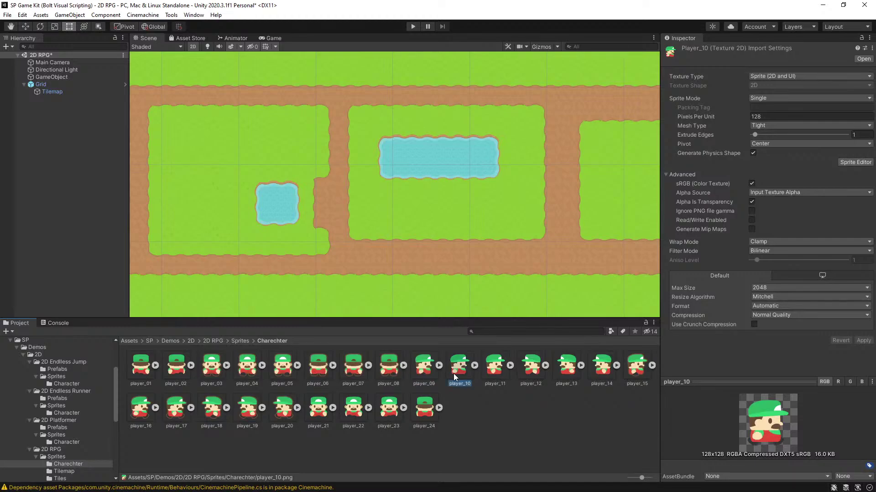
Step: Compare the back-facing frames player_06, player_07, player_08 and player_24 one after another
left_click(395, 373)
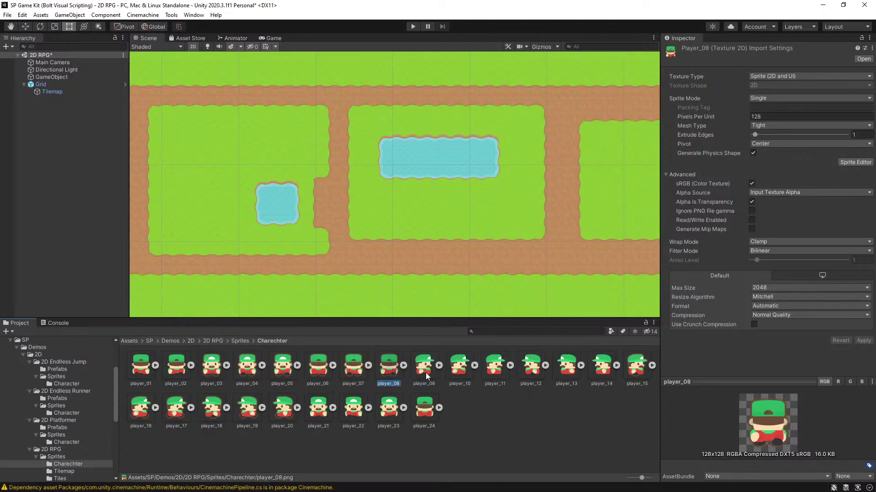
left_click(349, 374)
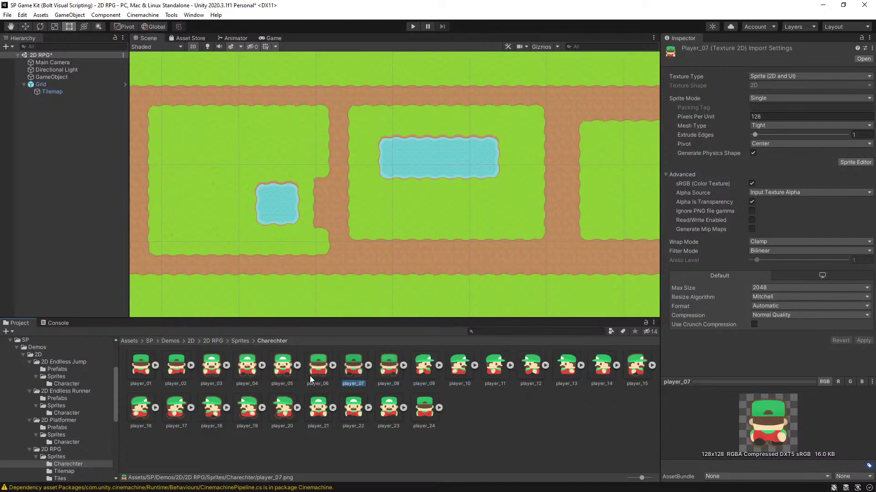
left_click(309, 378)
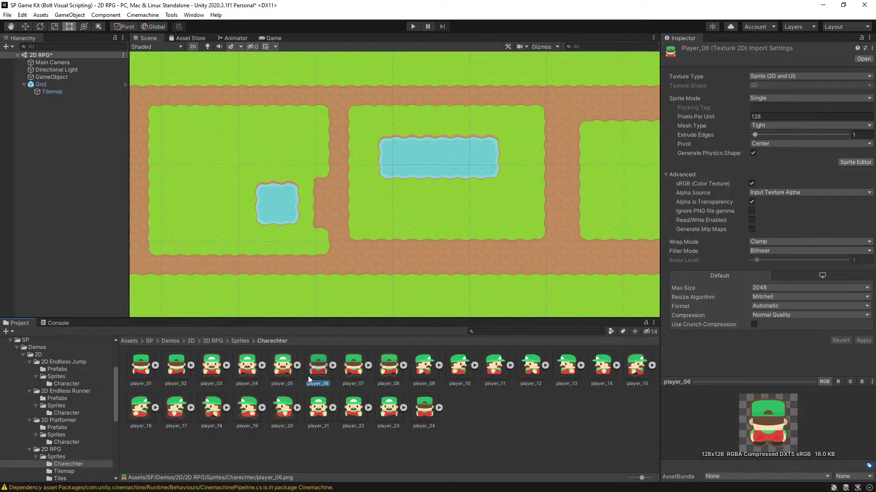
left_click(357, 377)
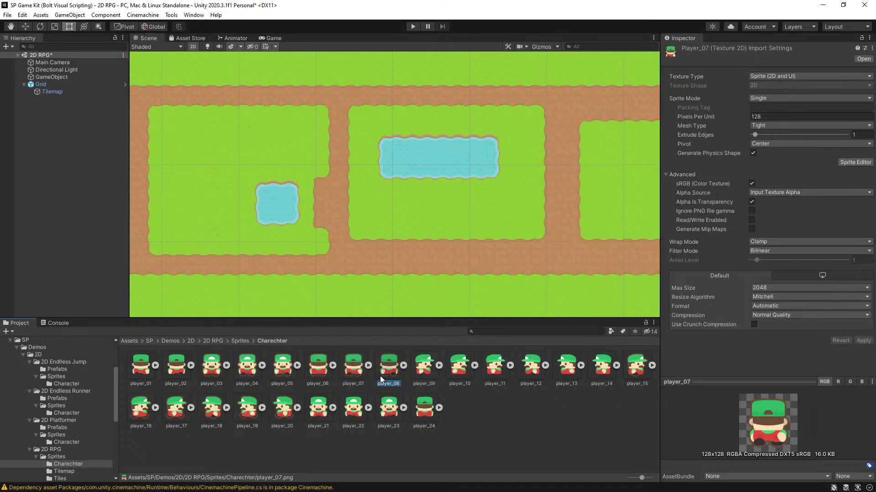
left_click(416, 407)
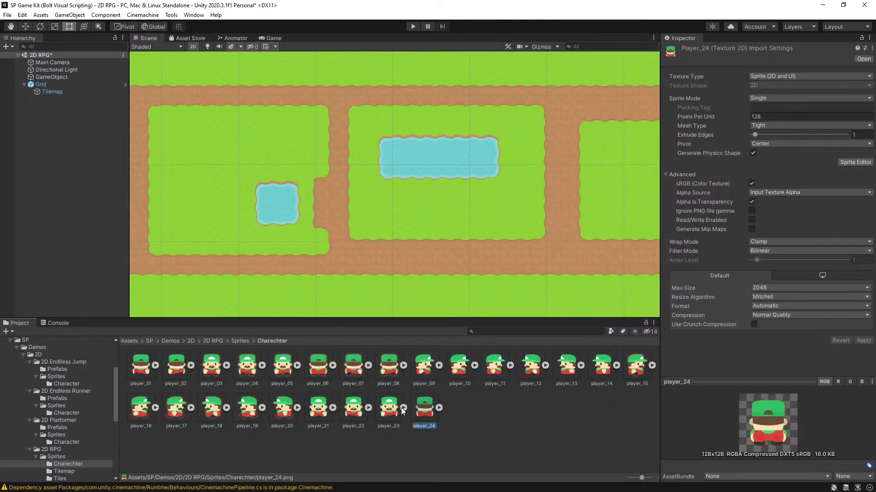
left_click(401, 408)
key("Right")
key("Up")
key("Left")
key("Left")
key("Left")
key("Left")
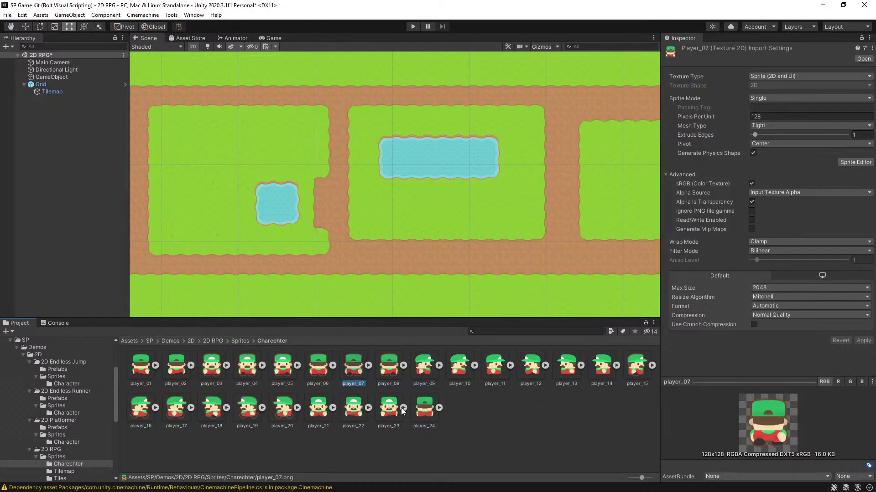
key("Right")
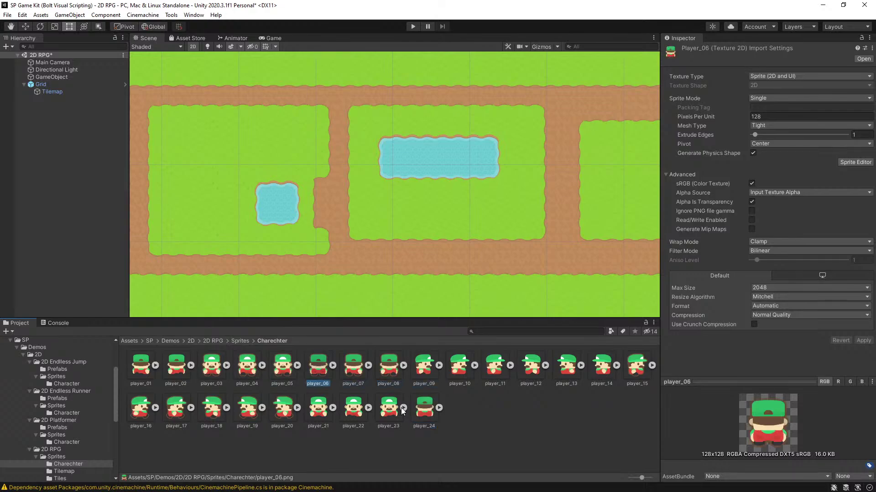
key("Right")
Step: Examine the lower-row frames from player_23 back to player_20 one by one
key("Down")
key("Right")
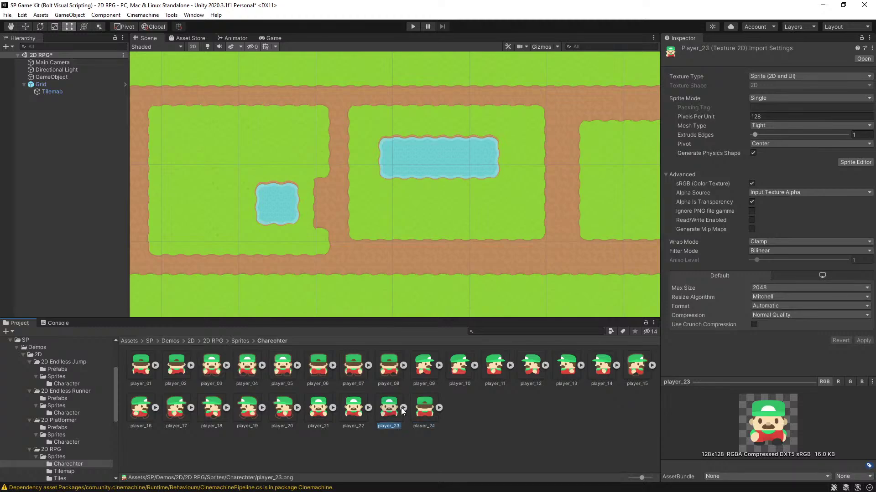
key("Left")
key("Left")
key("Left")
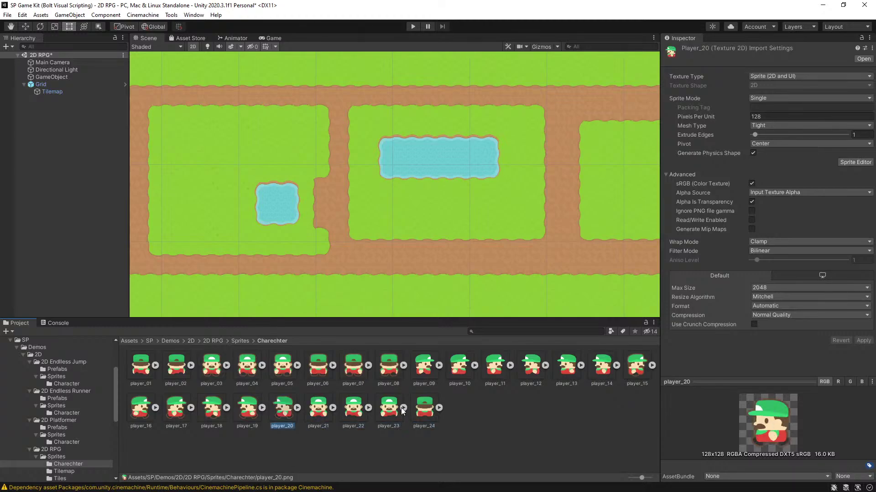
Step: Compare the front-facing frames player_21, player_22 and player_23 with player_03, player_04 and player_05 by previewing them alternately
key("Right")
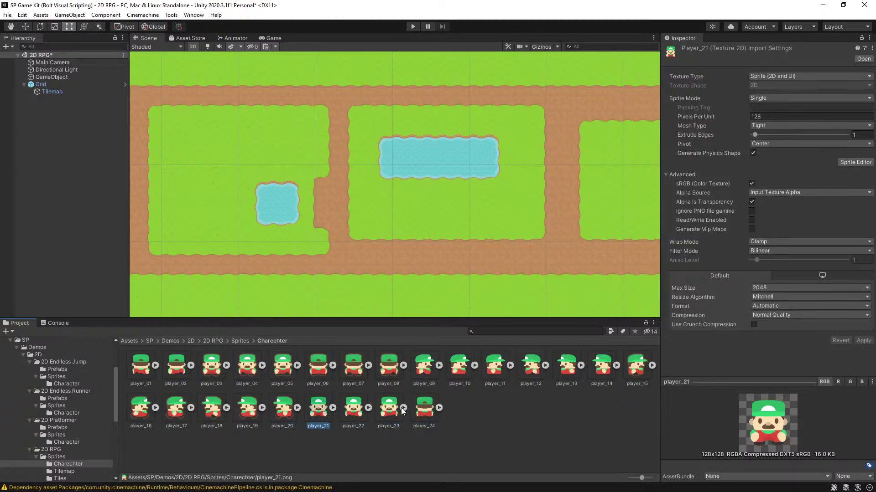
key("Right")
key("Right")
key("Left")
key("Left")
key("Up")
key("Left")
key("Left")
key("Right")
key("Left")
key("Left")
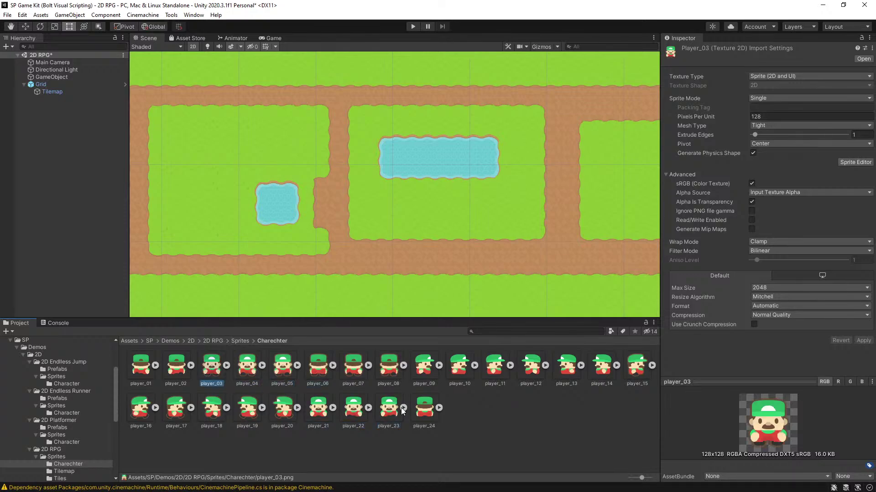
key("Right")
key("Right")
key("Down")
key("Right")
key("Right")
key("Right")
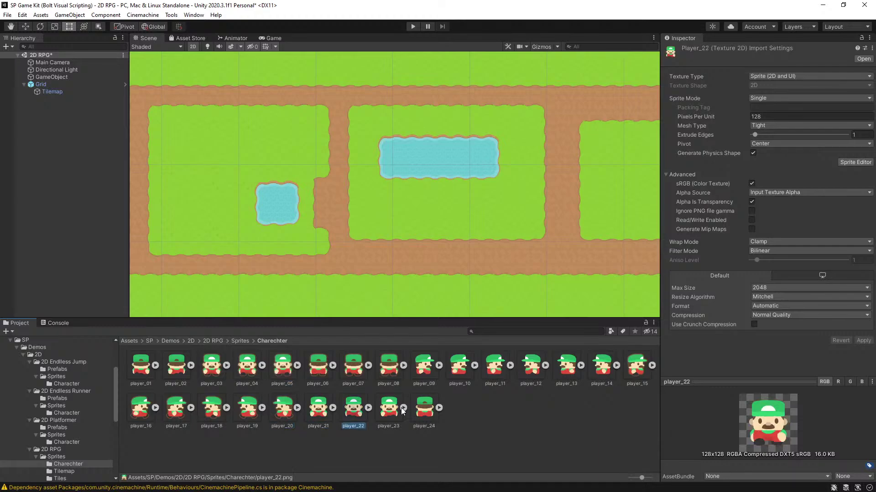
key("Left")
key("Left")
key("Up")
key("Left")
key("Left")
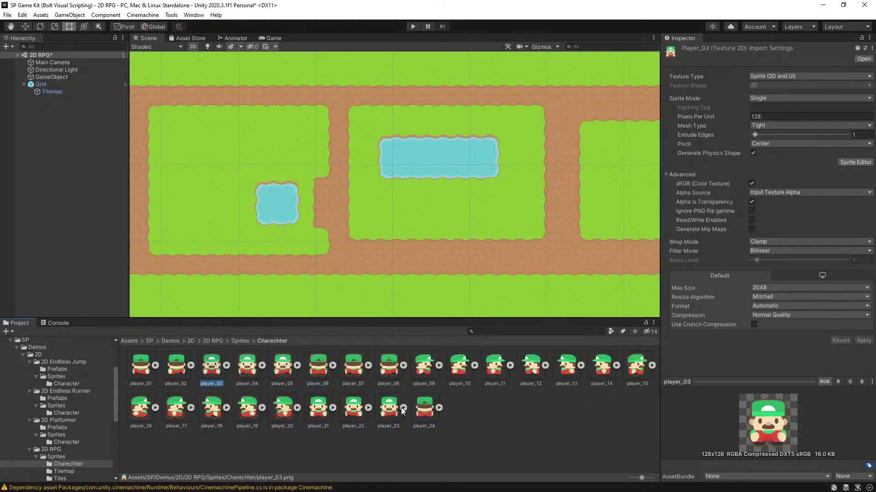
key("Right")
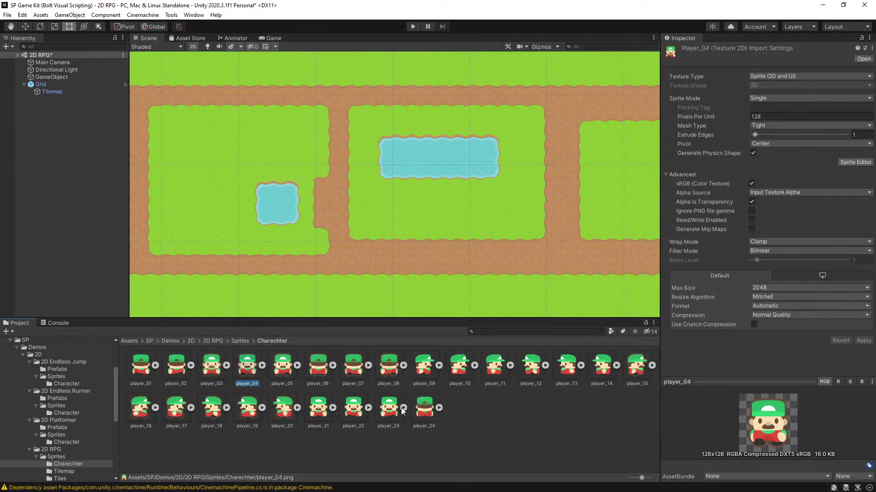
key("Right")
key("Down")
key("Right")
key("Left")
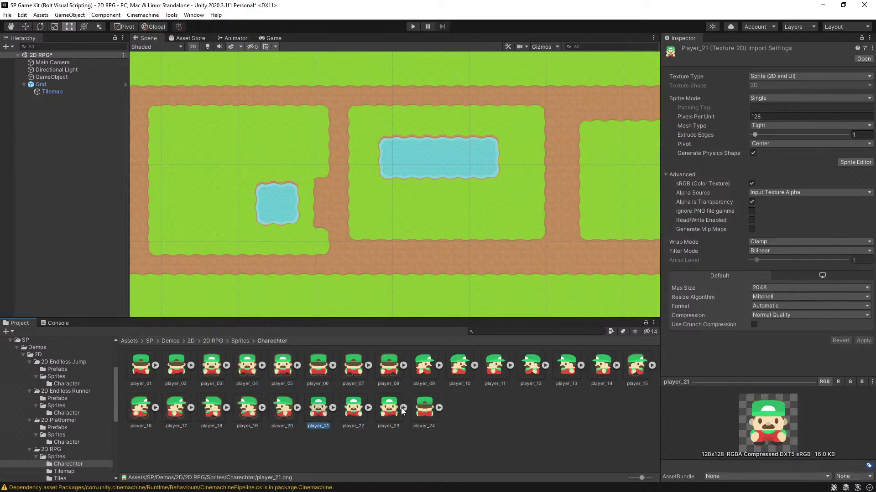
key("Right")
key("Right")
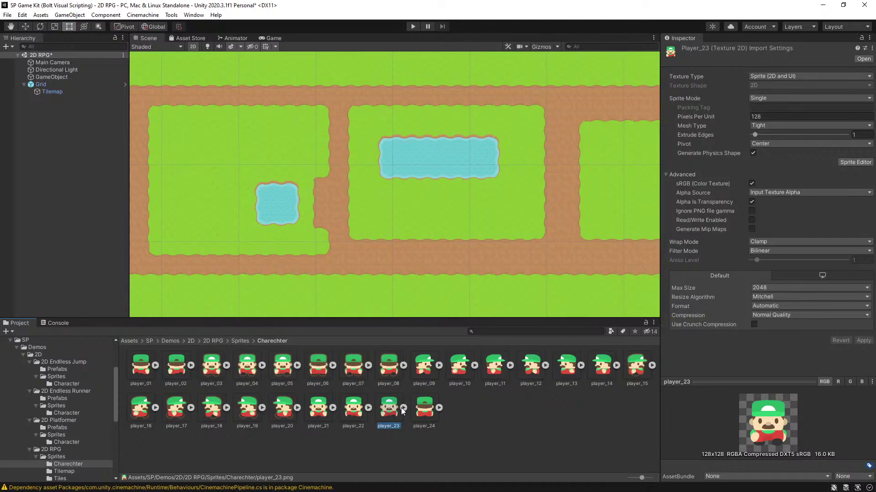
key("Left")
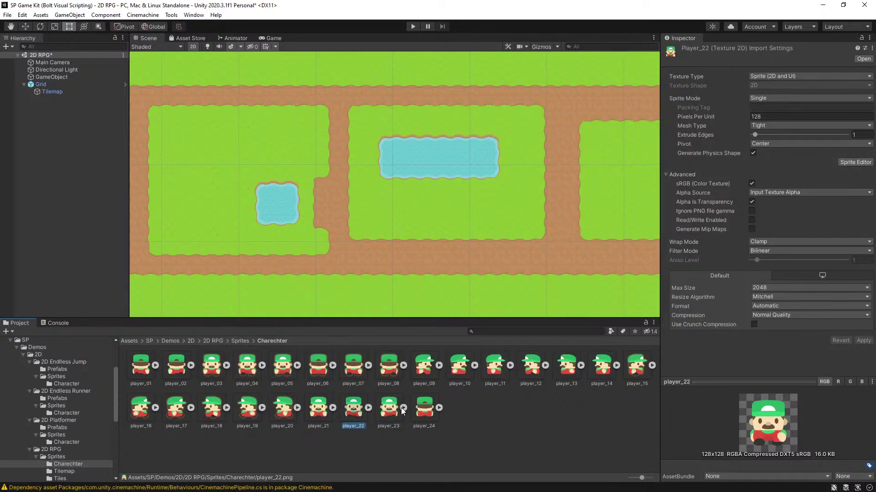
key("Up")
key("Left")
key("Left")
key("Left")
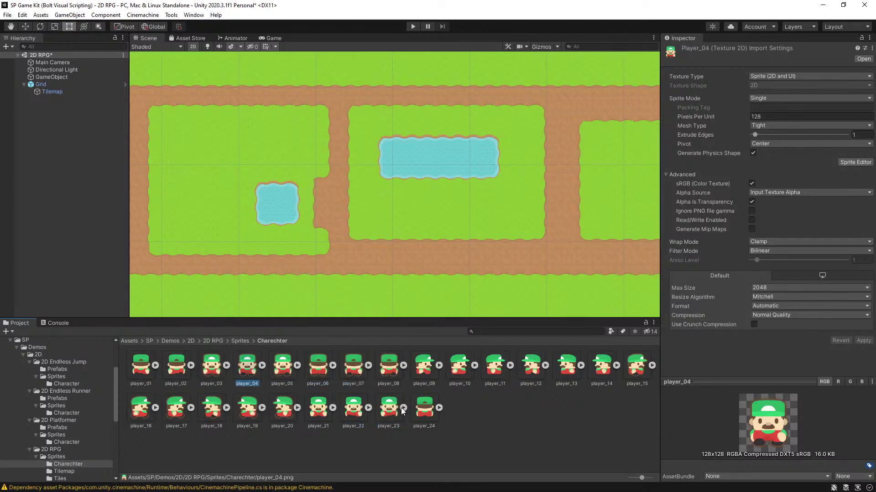
Step: Place the player_04 sprite on the grass to the west of the small square pond
left_click_drag(264, 376, 187, 185)
scroll(186, 180, "up", 5)
scroll(186, 180, "up", 2)
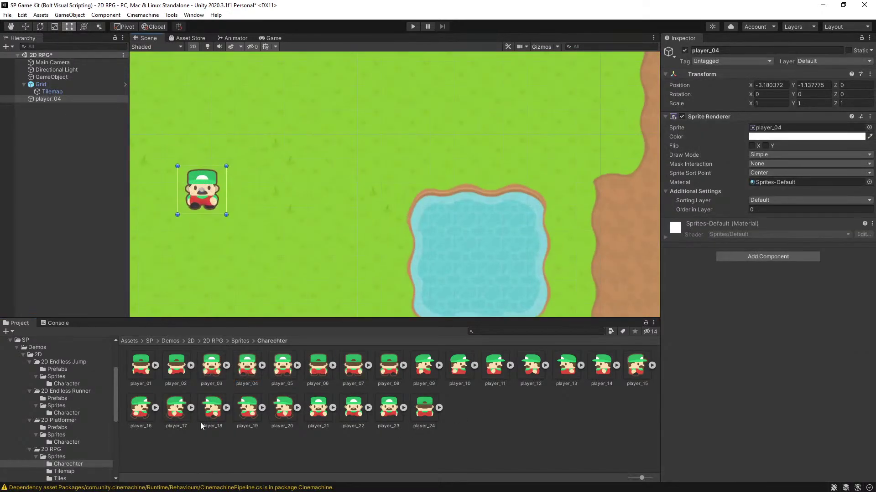
left_click_drag(314, 405, 270, 187)
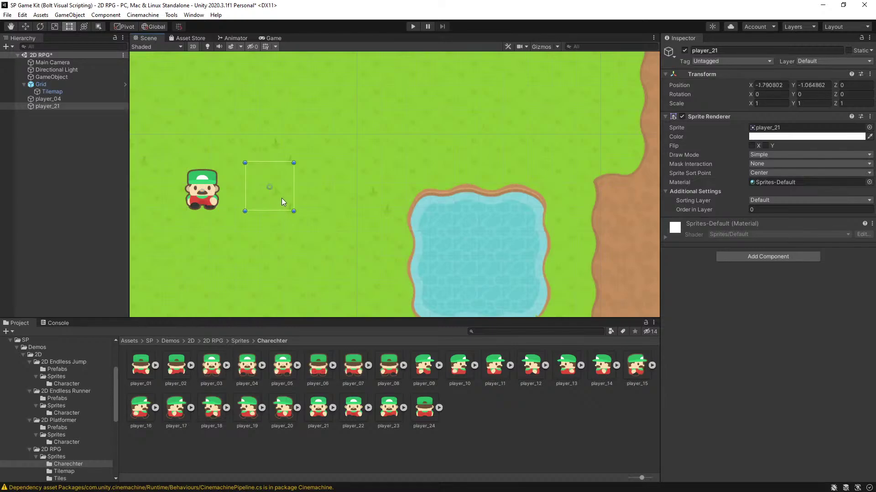
left_click_drag(318, 406, 279, 179)
key("ctrl+z")
key("ctrl+z")
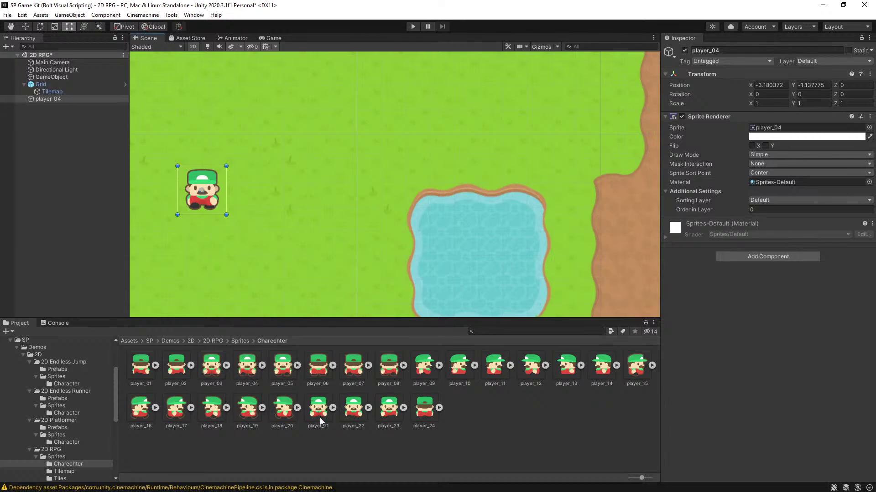
Step: Place the player_21 sprite beside player_04 on the grass and set its Order in Layer to 1
left_click_drag(321, 421, 283, 188)
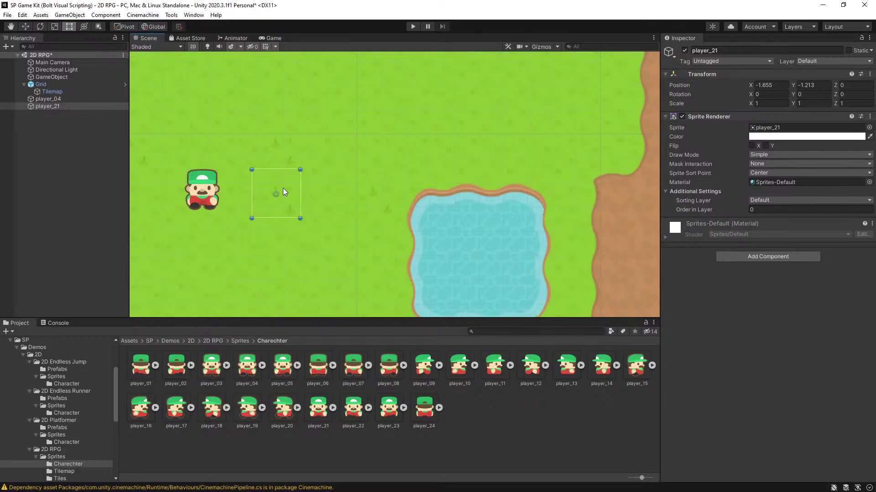
left_click(757, 209)
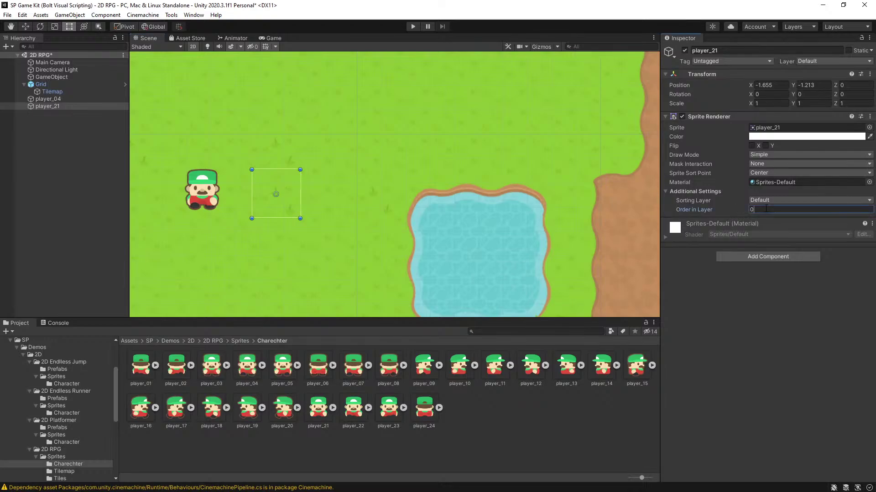
type("1")
left_click_drag(273, 185, 249, 181)
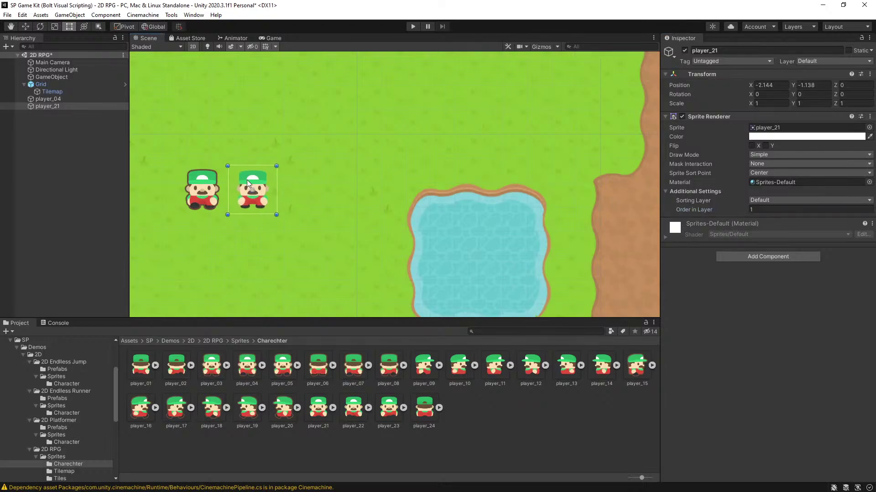
Step: Delete the player_21 and player_04 test sprites from the scene
key("Delete")
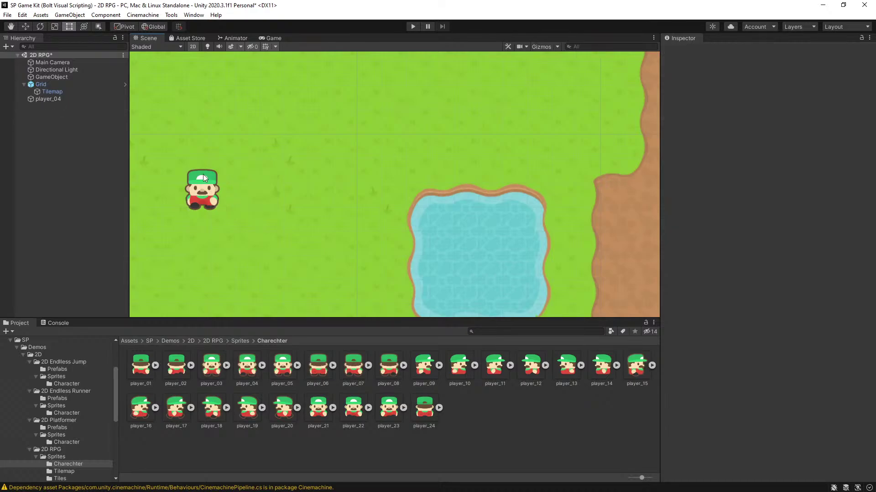
left_click(203, 176)
key("Delete")
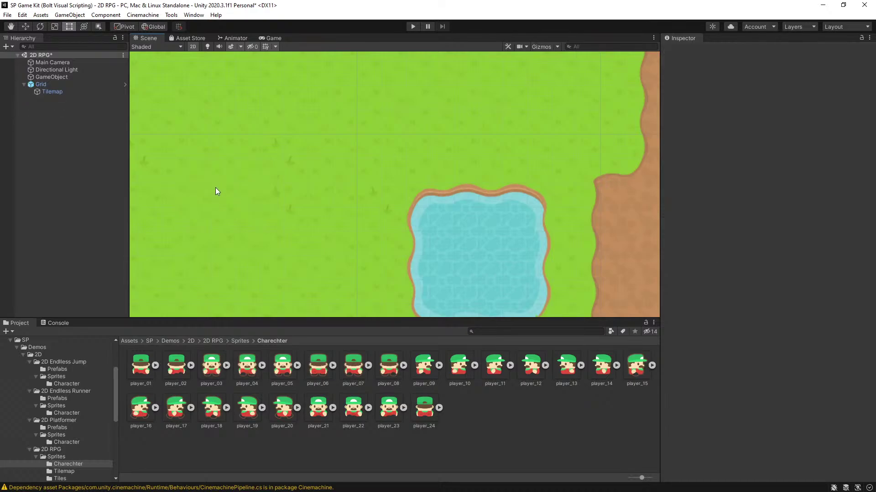
Step: Preview player_03, player_04 and player_05 together, then inspect player_03 and player_04 individually
left_click(213, 370)
left_click(288, 374, "shift")
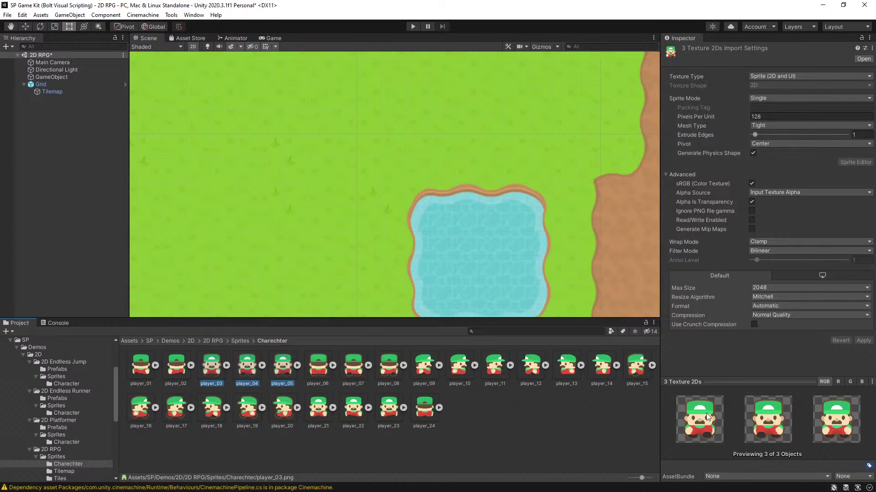
left_click(207, 379)
left_click(250, 370)
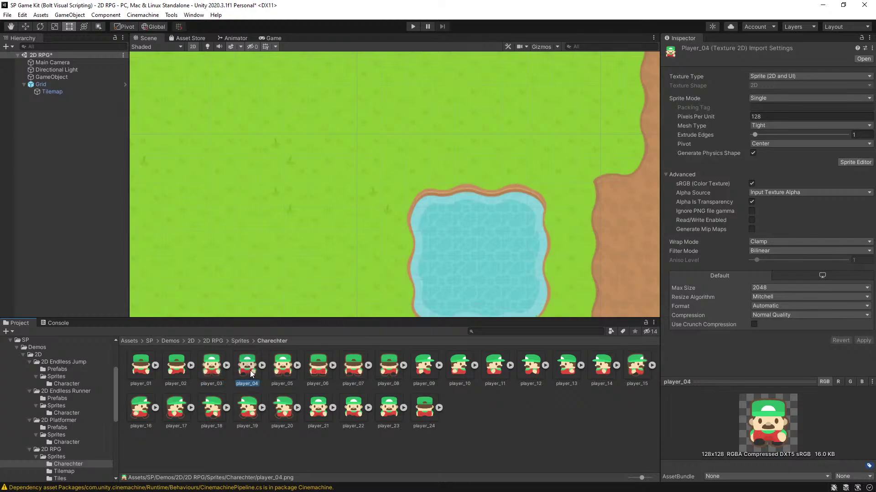
Step: Create a sprite animation from player_03 and player_04 in the scene, saving the clip as Walk F in the Charechter folder
left_click(228, 372)
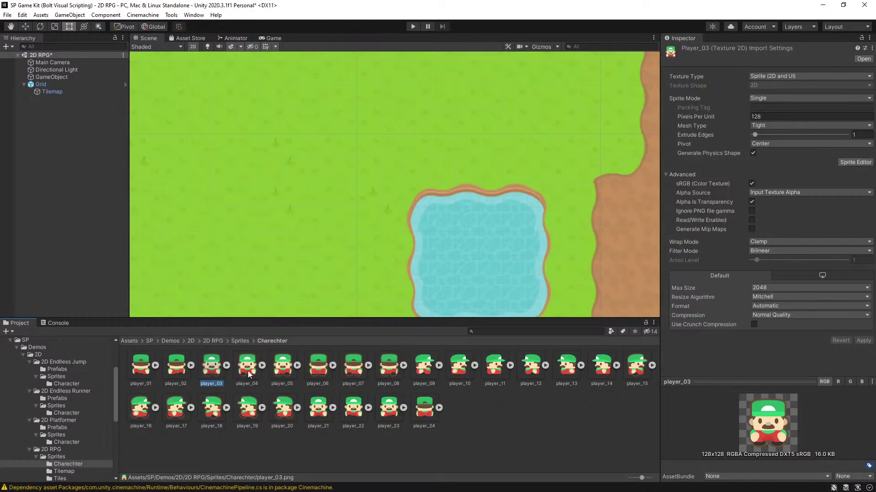
left_click(252, 369, "ctrl")
left_click_drag(212, 374, 67, 184)
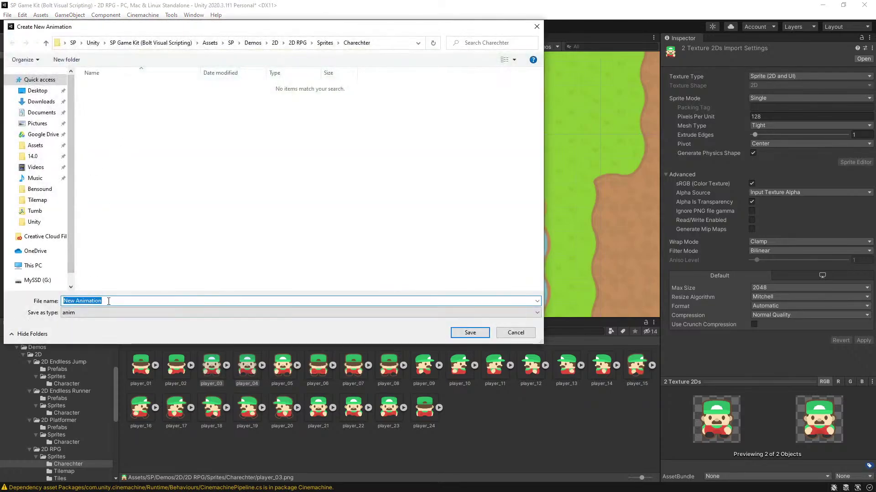
type("Wal")
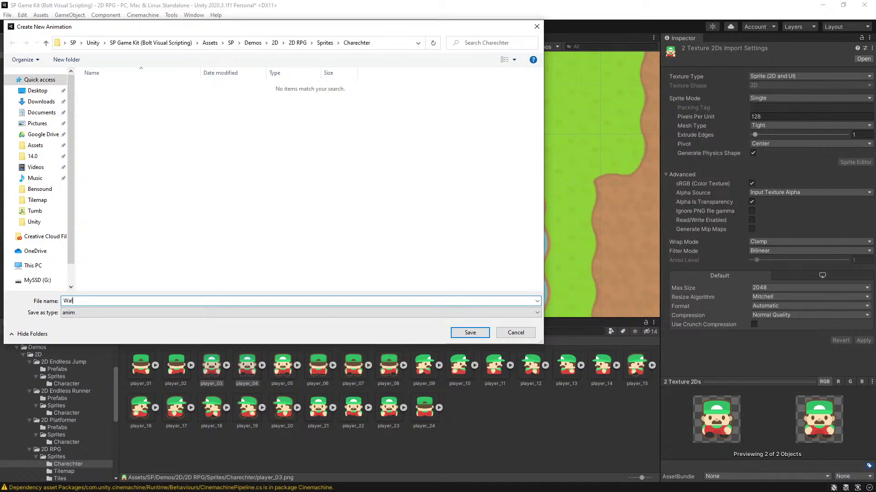
type("k f")
key("BackSpace")
type("F")
left_click(465, 334)
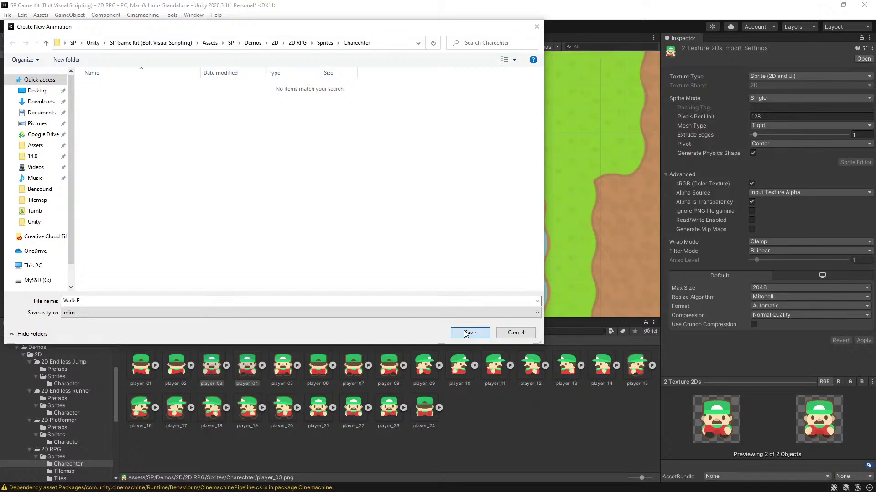
left_click(466, 334)
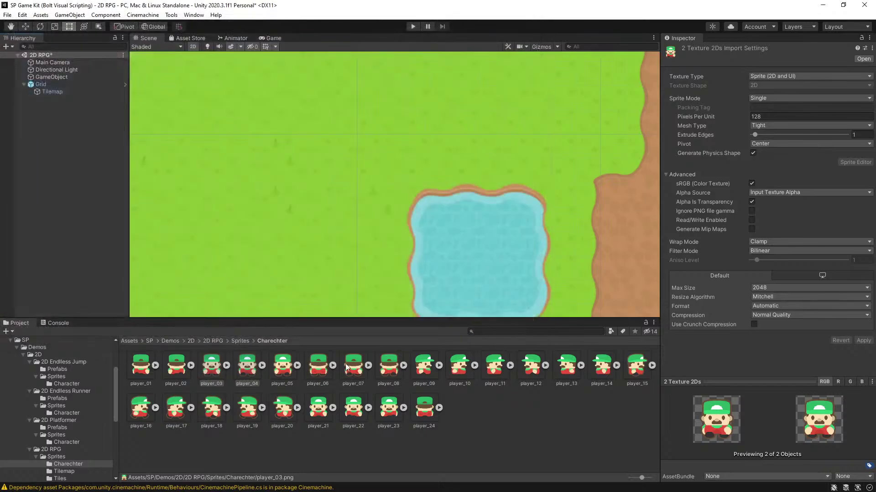
Step: Rename the player_03 object in the scene hierarchy as Character
left_click(211, 386)
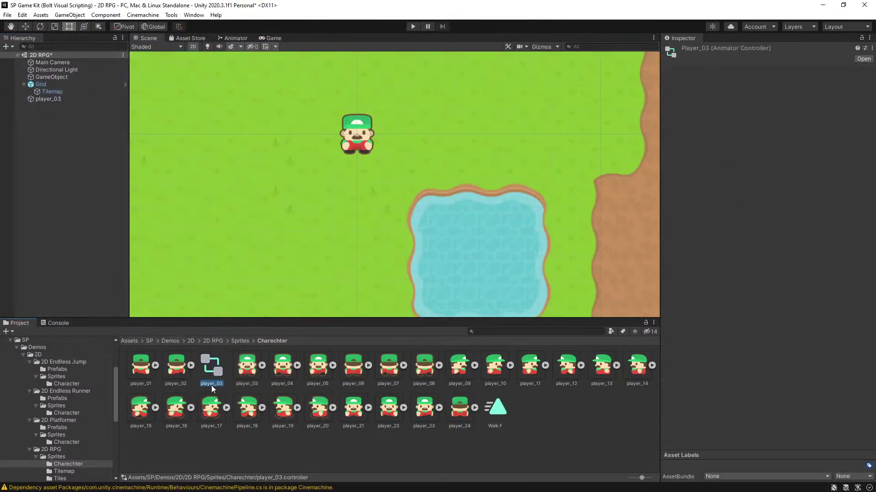
left_click(48, 100)
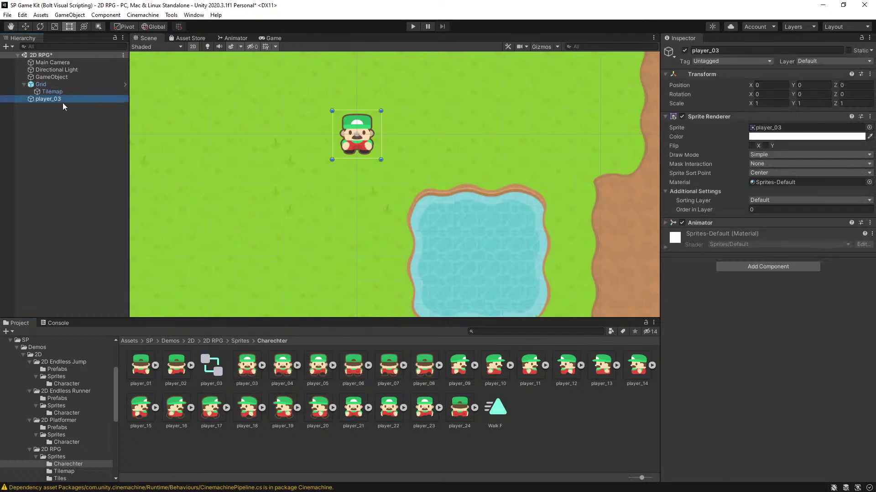
left_click(62, 102)
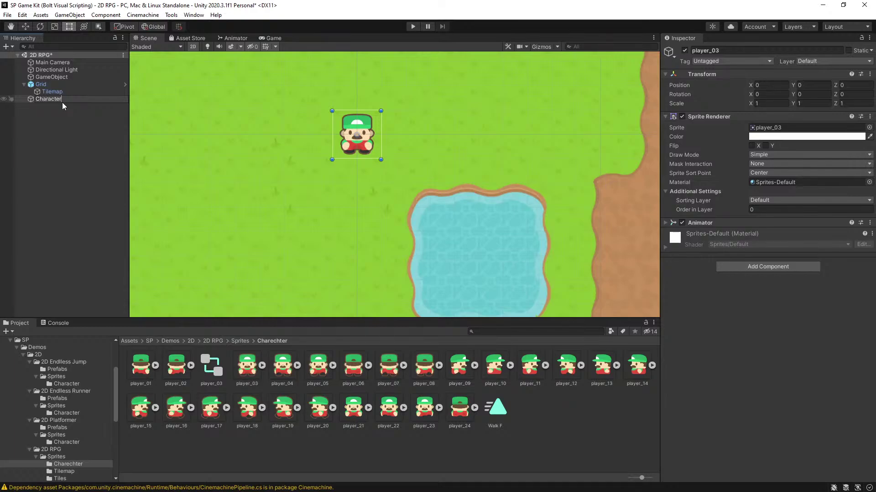
type("Character")
key("Return")
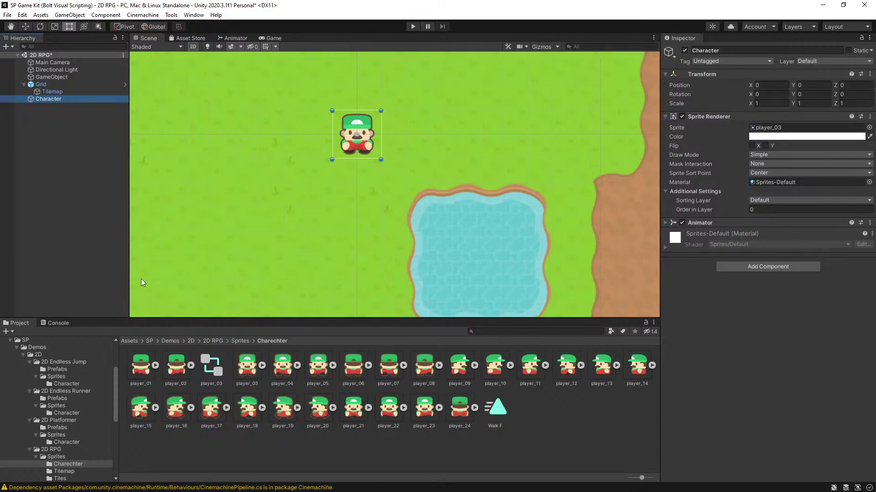
Step: Rename the player_03 animator controller as Player and check its state graph
left_click(212, 384)
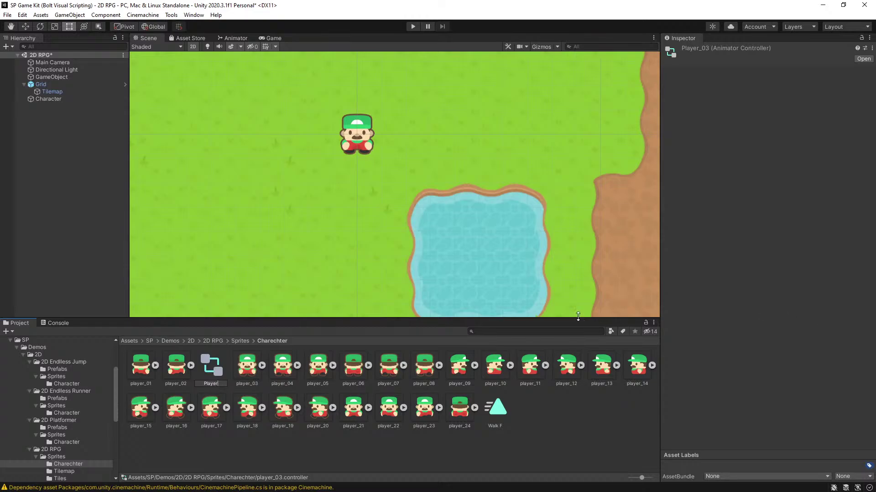
key("Return")
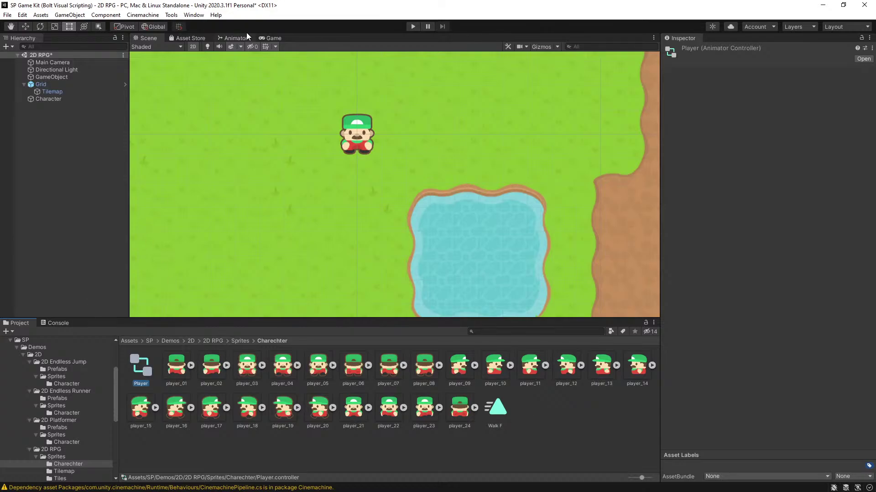
left_click(235, 38)
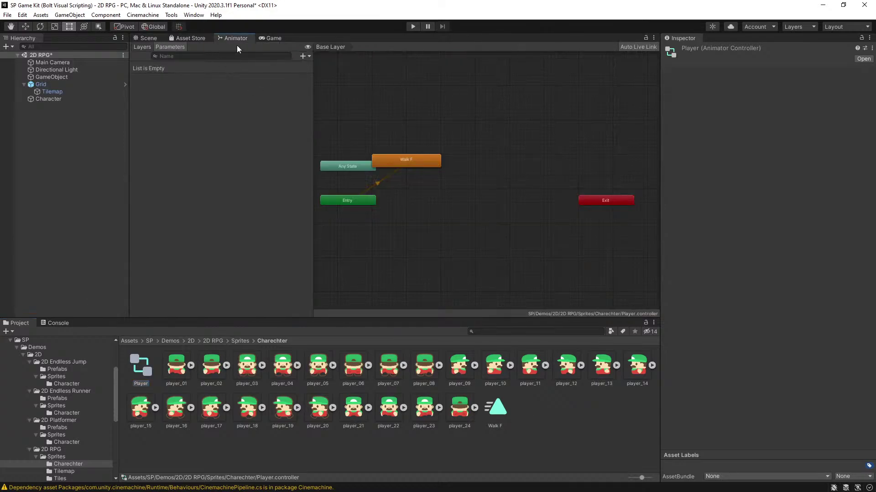
left_click(153, 40)
Step: Open the Walk F clip for editing and create a new clip for Character, saved as Walk B in the Charechter folder
double_click(496, 407)
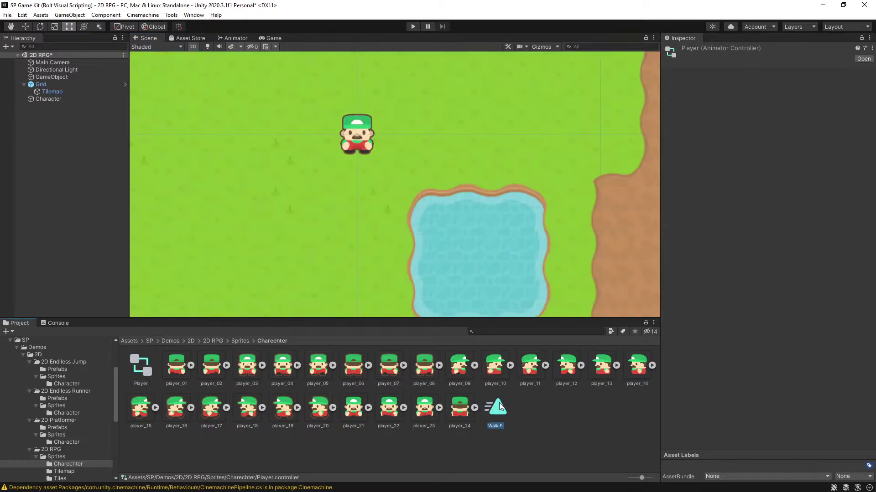
left_click_drag(312, 68, 598, 69)
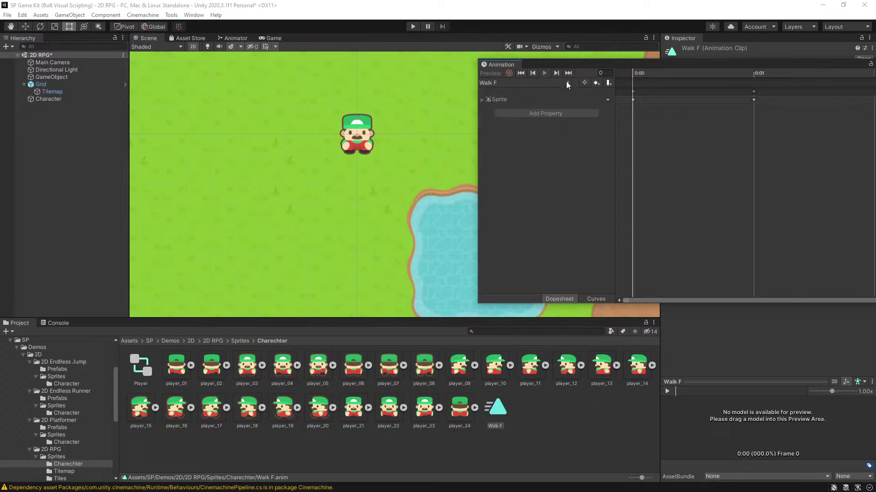
left_click_drag(592, 60, 497, 67)
left_click(48, 100)
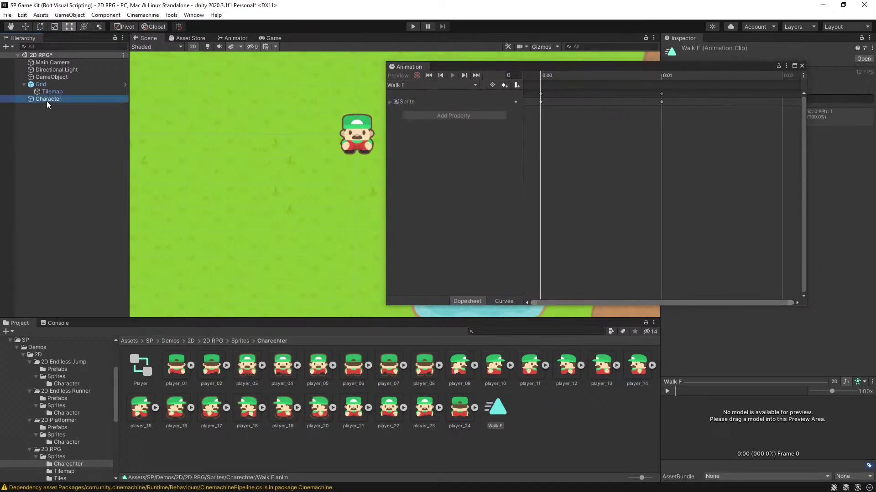
left_click(472, 86)
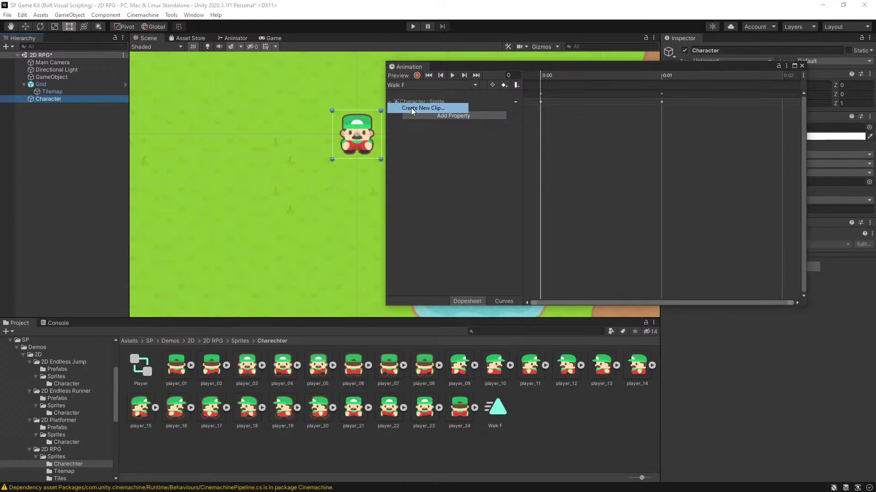
left_click(412, 107)
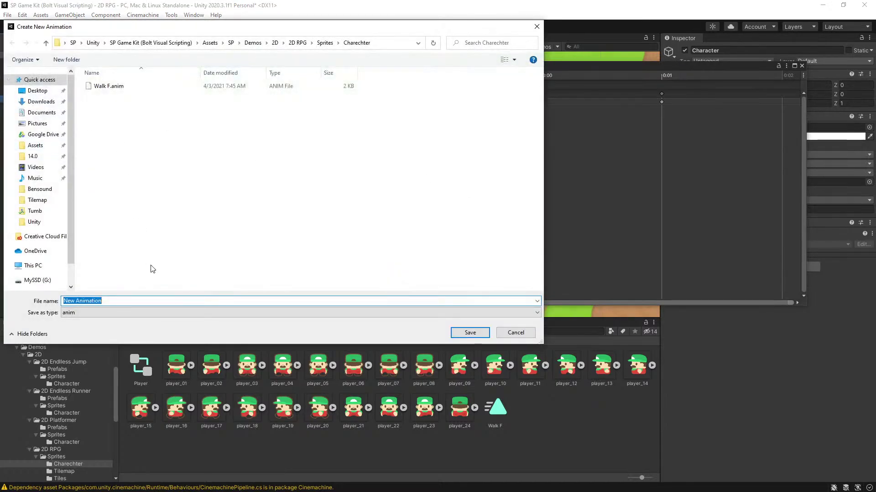
type("Walk B")
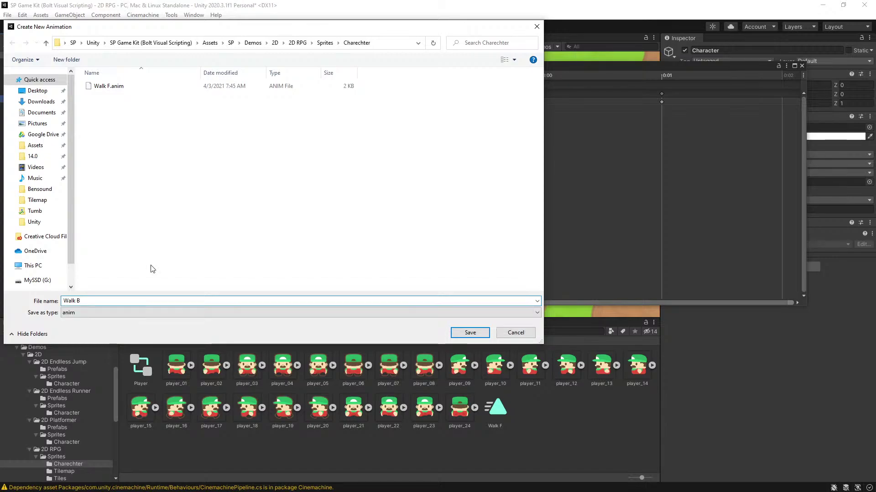
key("Return")
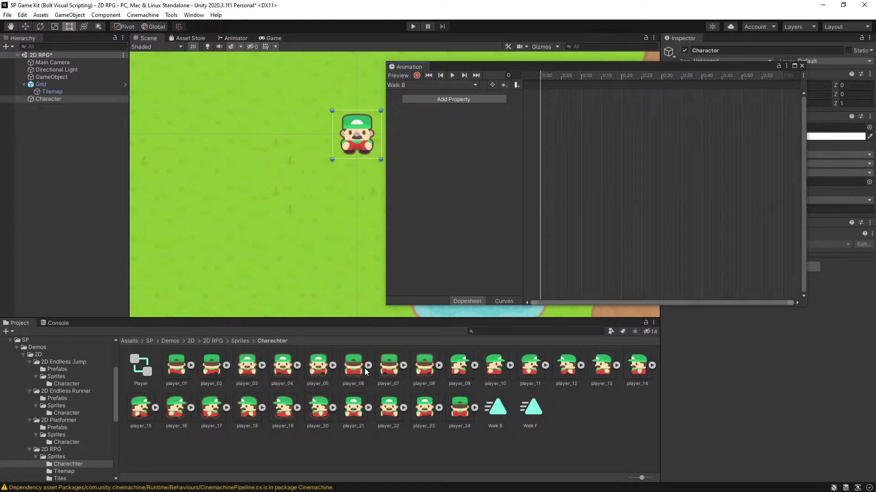
Step: Add the player_07 and player_08 sprites as keyframes at the start of the Walk B timeline
left_click_drag(388, 371, 543, 96)
left_click(389, 372)
left_click(423, 367, "shift")
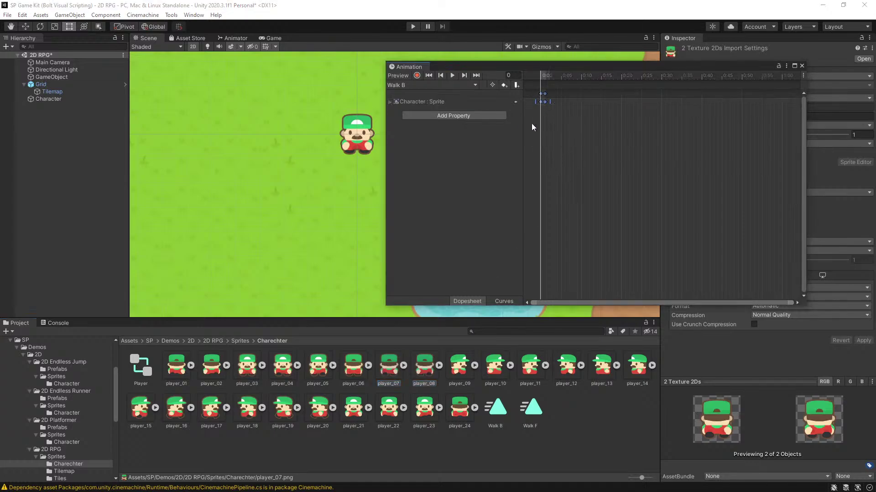
Step: Compare the keyframe timelines of the Walk F and Walk B clips
left_click(447, 86)
left_click(445, 104)
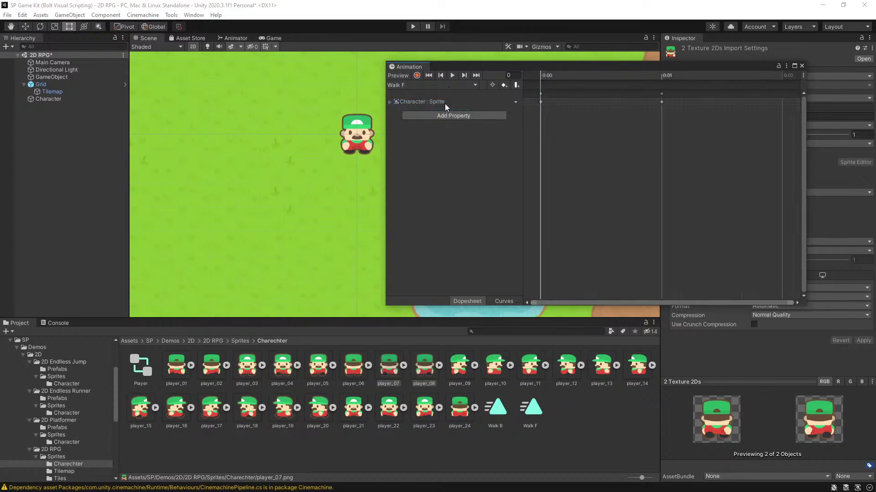
left_click(445, 86)
left_click(438, 96)
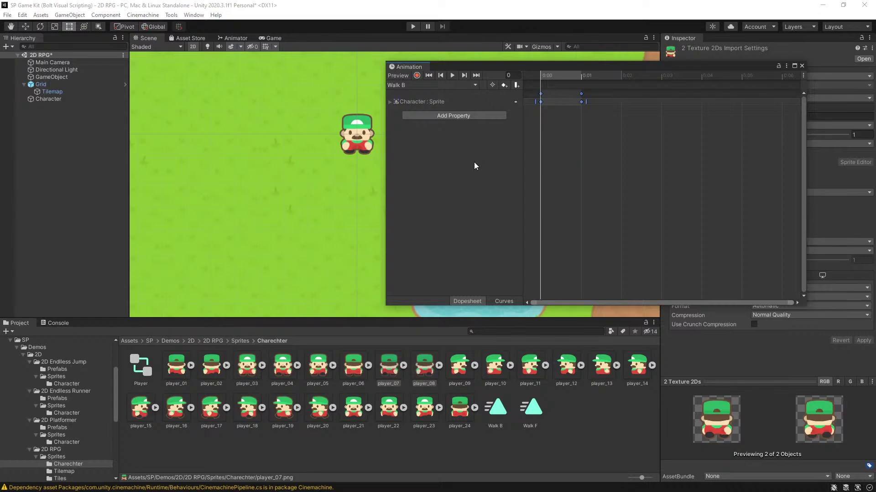
Step: Create another Character animation clip, saved as Walk R in the Charechter folder
left_click(441, 86)
left_click(434, 119)
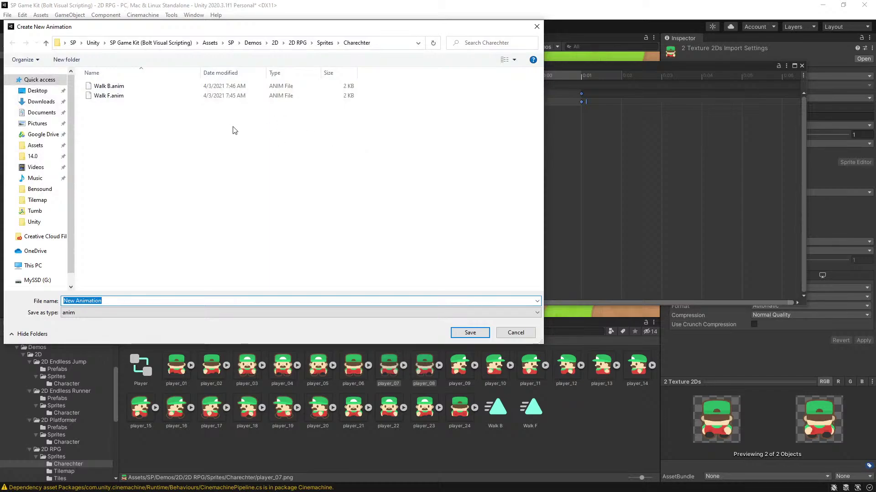
type("W")
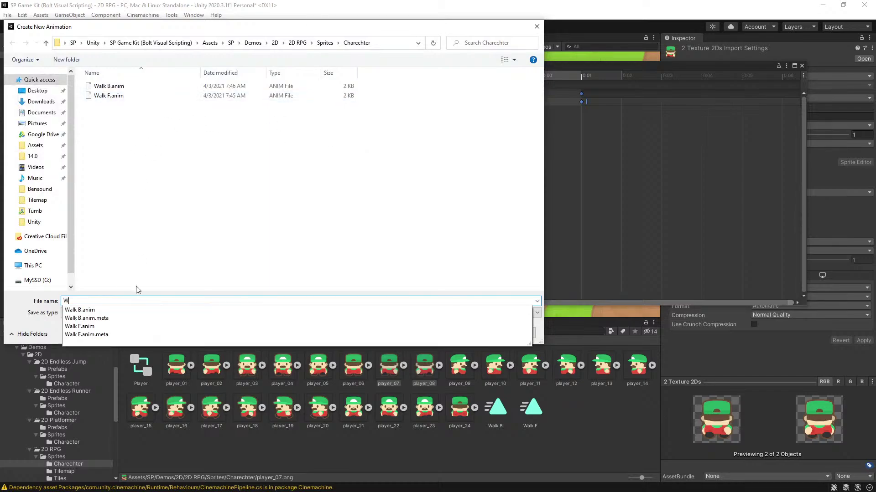
type("alk R")
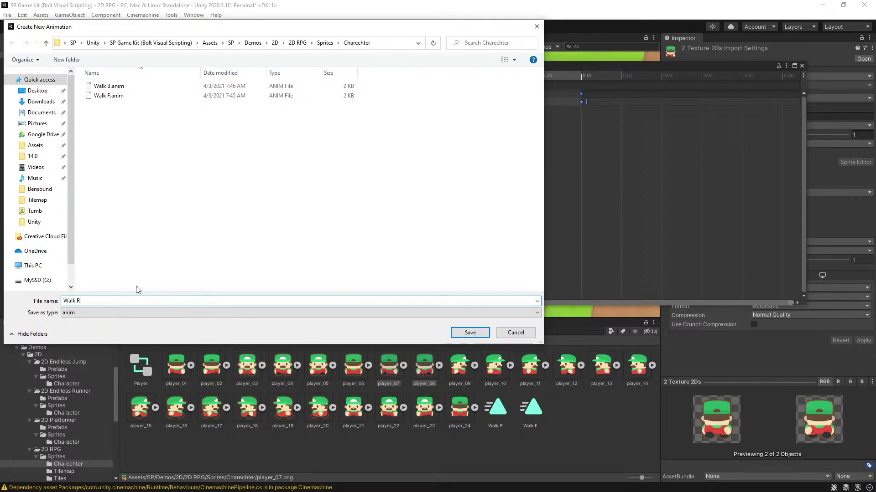
left_click(471, 334)
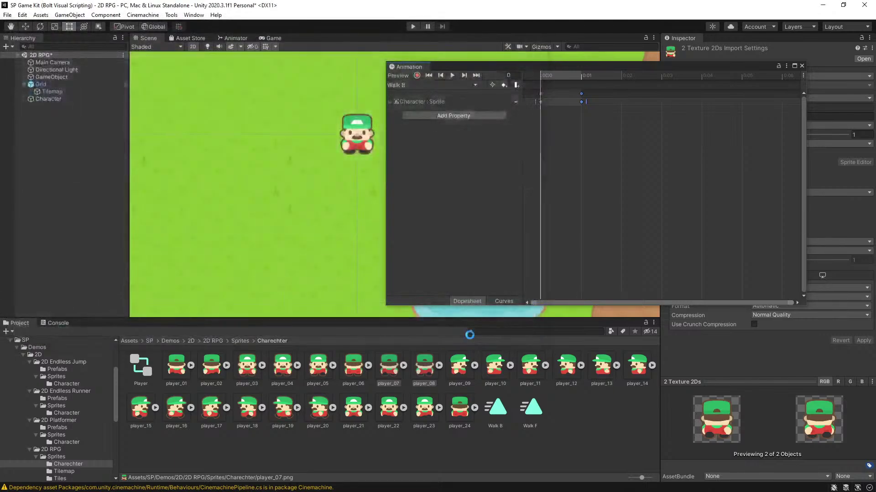
Step: Preview player_09, player_10 and player_11 one by one to compare their walking poses
left_click(460, 368)
left_click(495, 367)
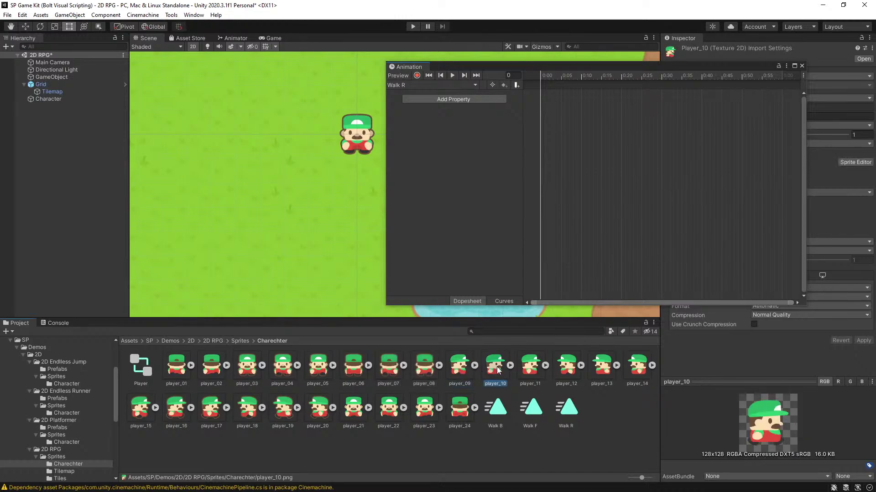
left_click(526, 368)
left_click(496, 372)
left_click(463, 371)
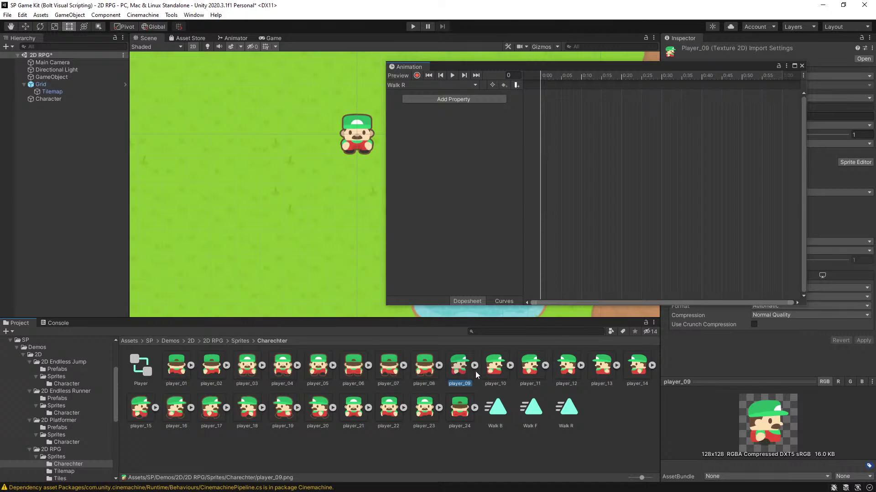
left_click(494, 372)
left_click(521, 371)
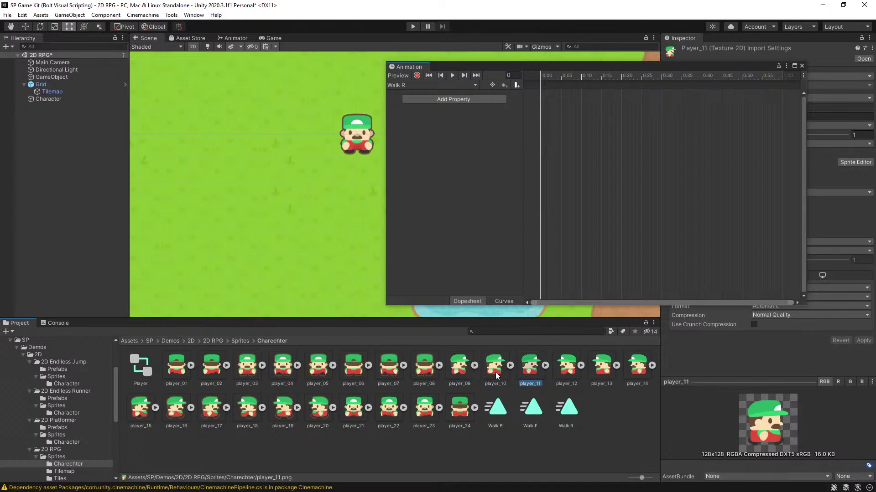
left_click(495, 372)
Step: Add the player_09 and player_10 sprites together as keyframes in the Walk R timeline
left_click(463, 373)
left_click(488, 373, "ctrl")
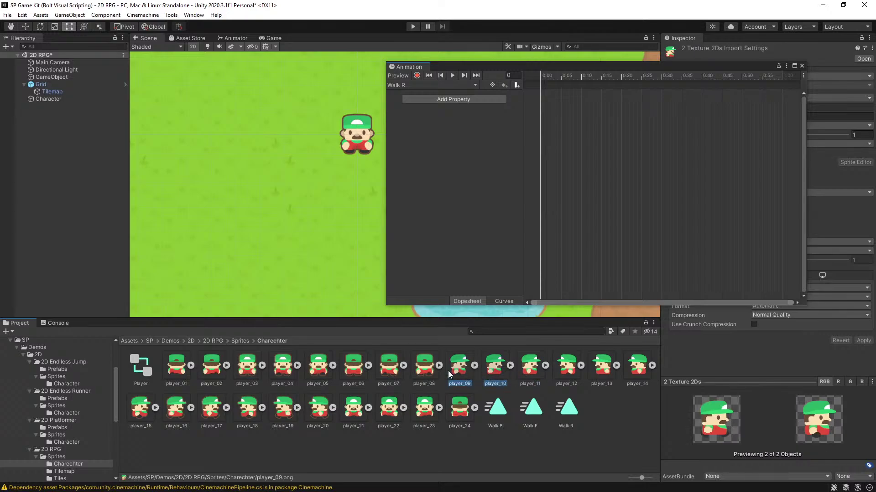
left_click_drag(451, 371, 572, 117)
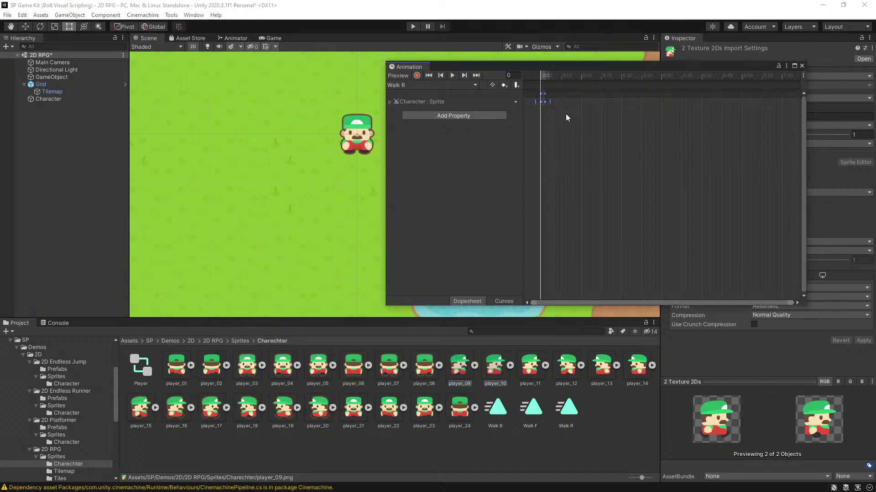
Step: Create another Character animation clip, saved as Walk L in the Charechter folder
left_click(413, 86)
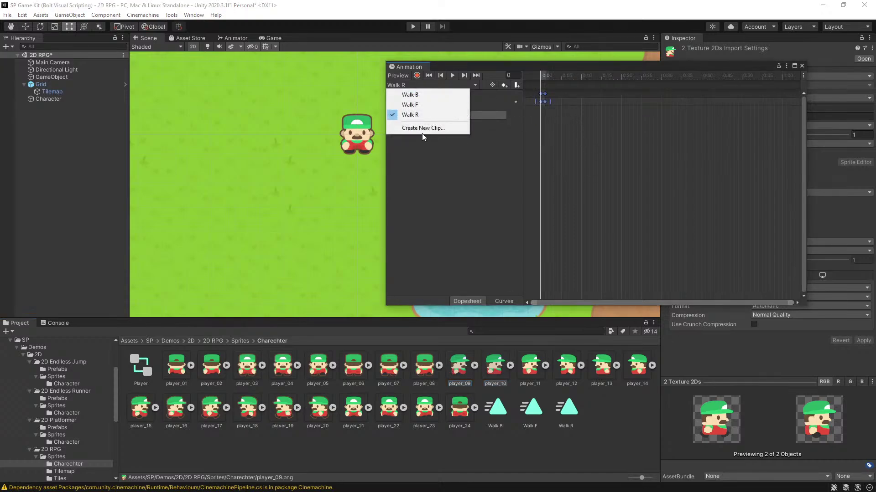
left_click(422, 130)
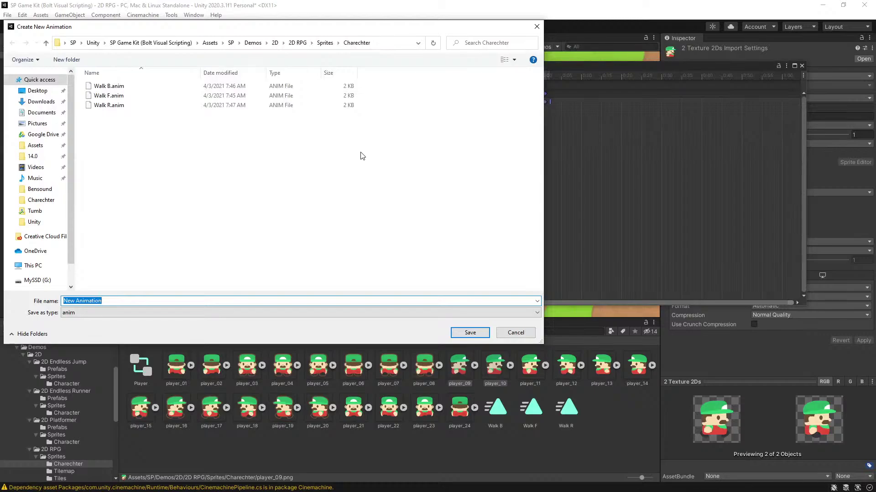
type("Walk L")
key("Return")
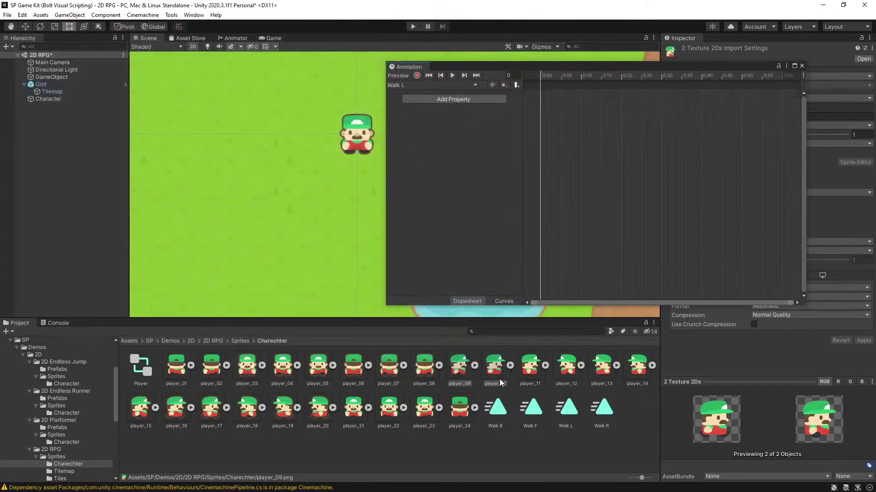
Step: Preview player_12, player_13 and player_14 individually and in pairs to compare their walking poses
left_click(568, 367)
left_click(598, 367, "ctrl")
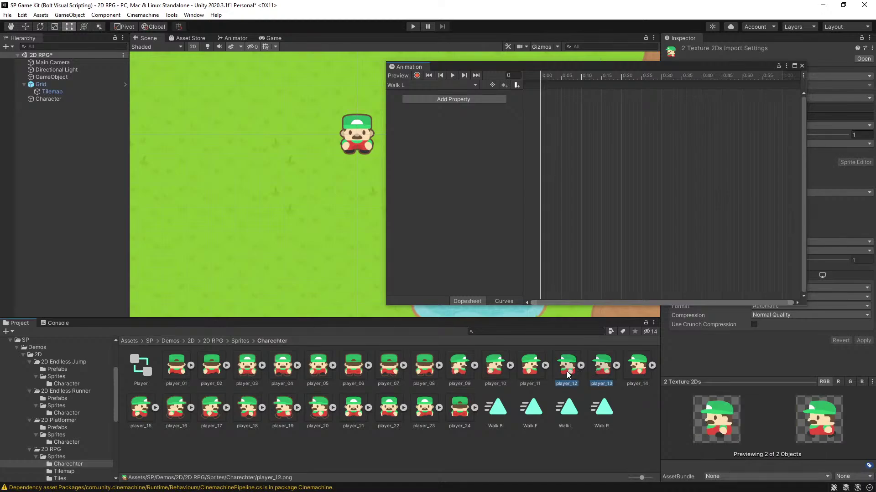
left_click(602, 370)
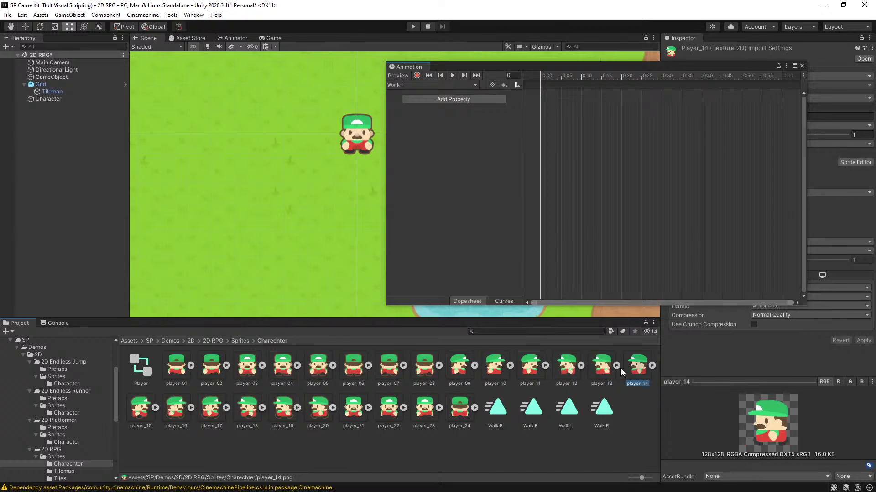
left_click(575, 376)
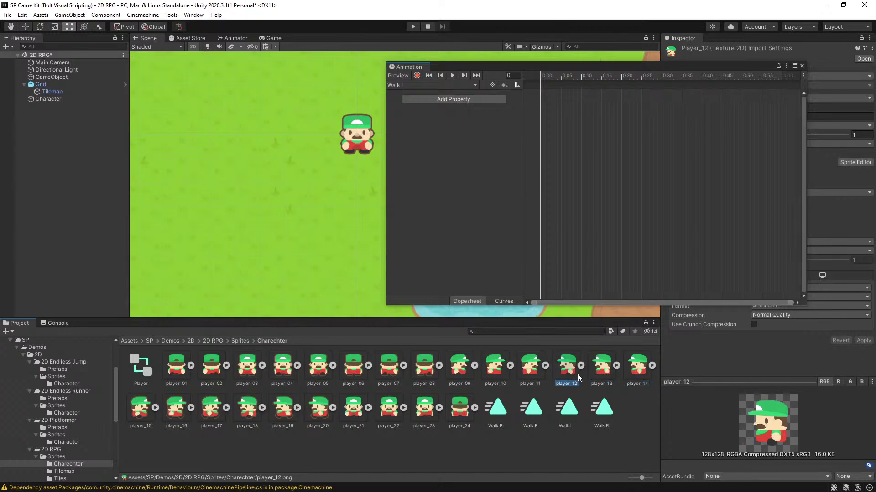
left_click(637, 377)
left_click(594, 372)
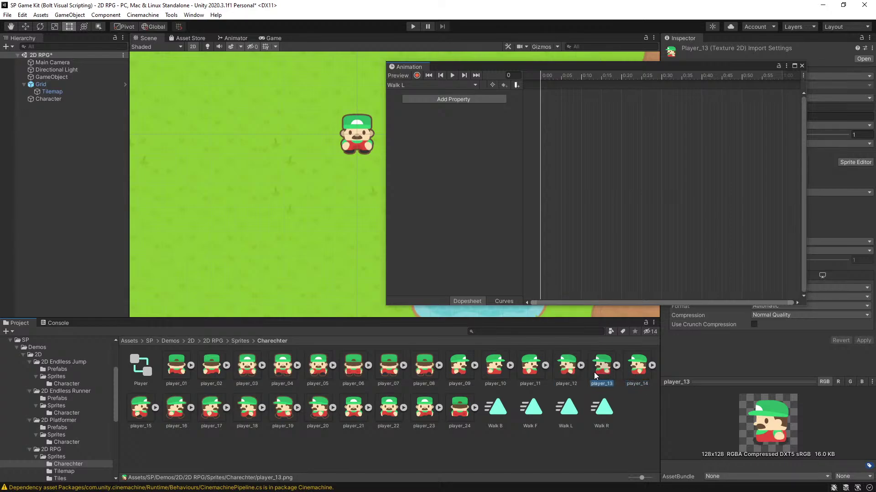
left_click(570, 371)
left_click(639, 368)
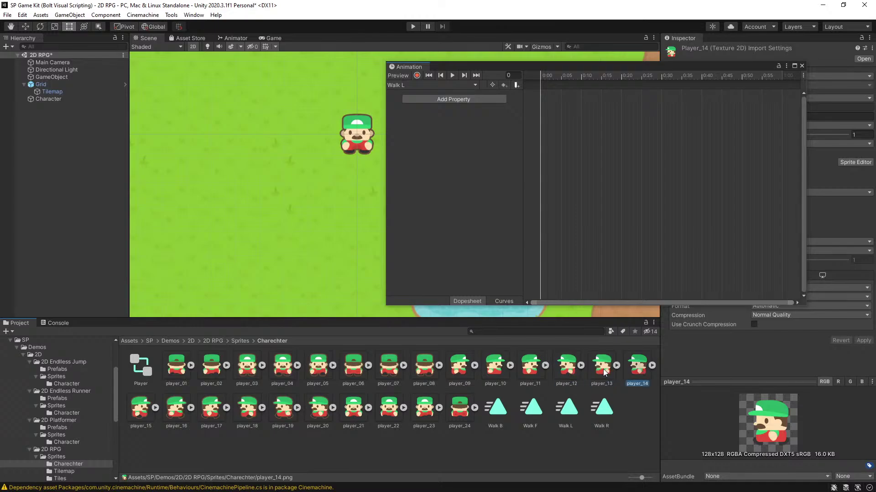
left_click(602, 368)
left_click(634, 368)
left_click(552, 368)
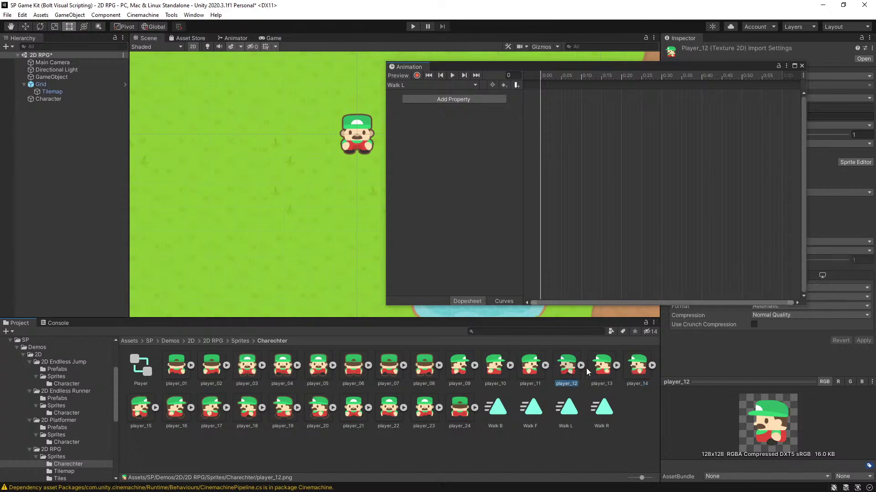
left_click(602, 367)
left_click(636, 366, "shift")
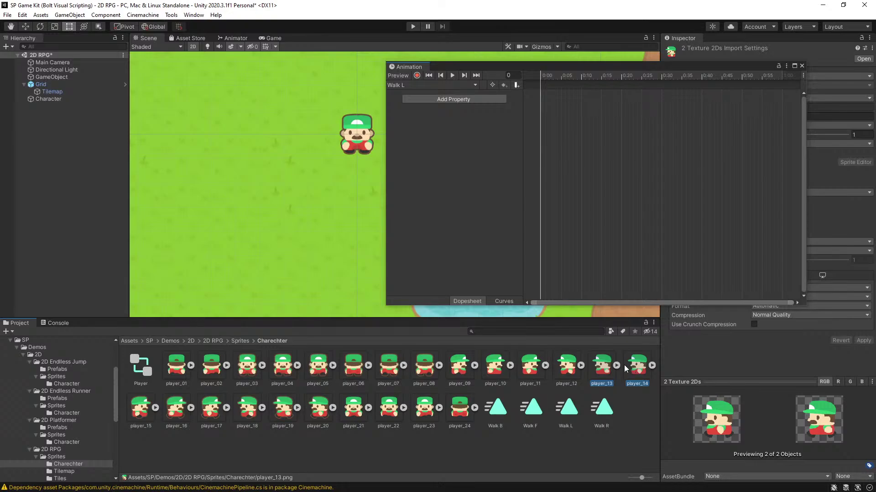
left_click(626, 369)
left_click(591, 369)
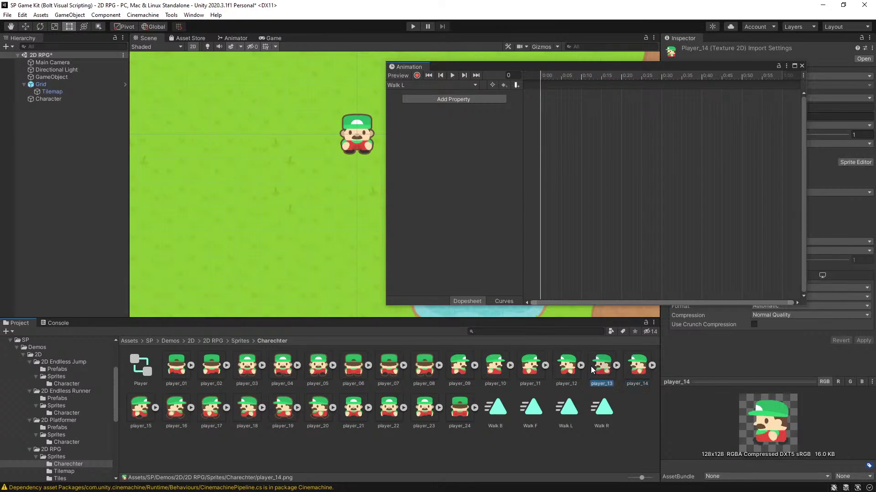
left_click(566, 369)
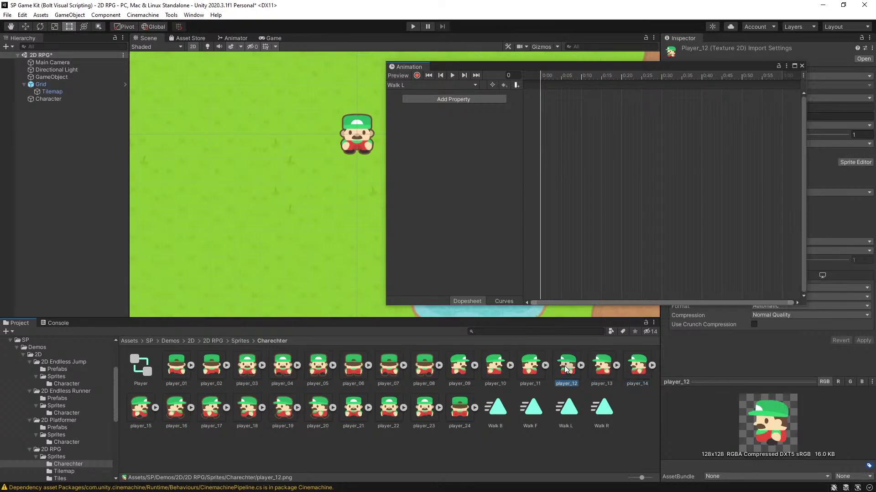
Step: Add the player_13 and player_14 sprites together as keyframes in the Walk L timeline
left_click(602, 367)
left_click(637, 368, "ctrl")
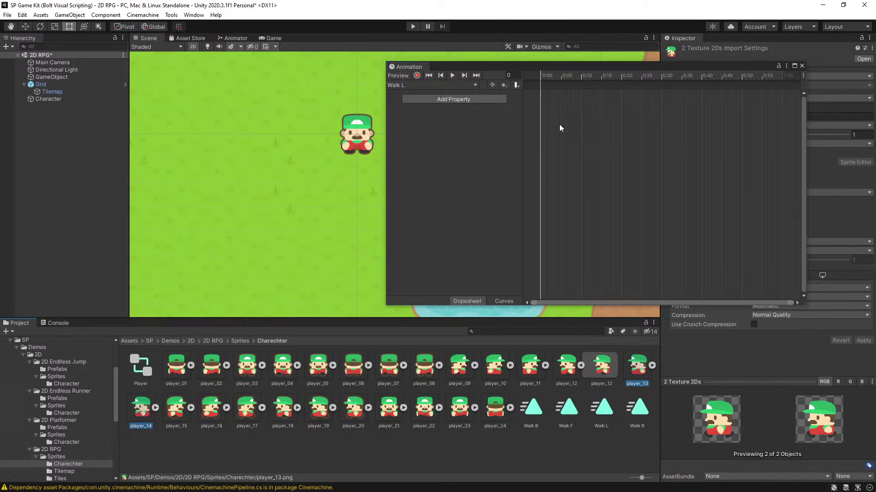
left_click(581, 365)
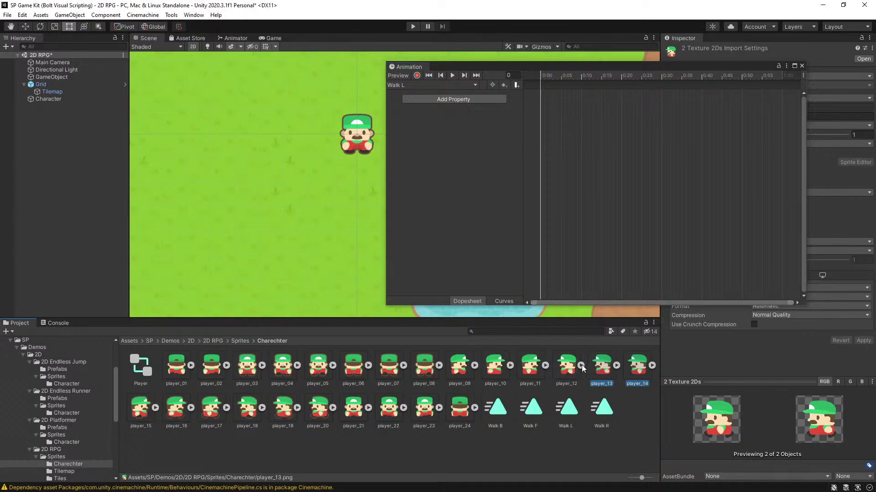
left_click_drag(601, 369, 548, 130)
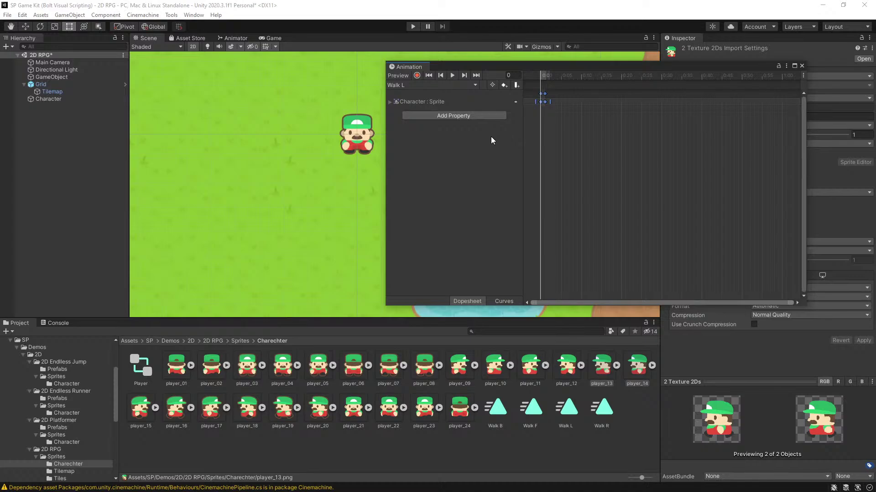
Step: Create another Character animation clip, saved as Idle F in the Charechter folder
left_click(473, 85)
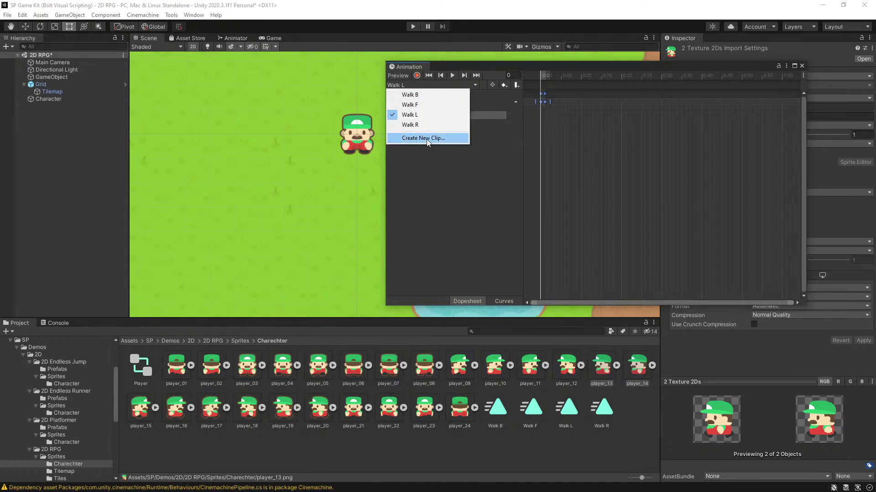
left_click(426, 139)
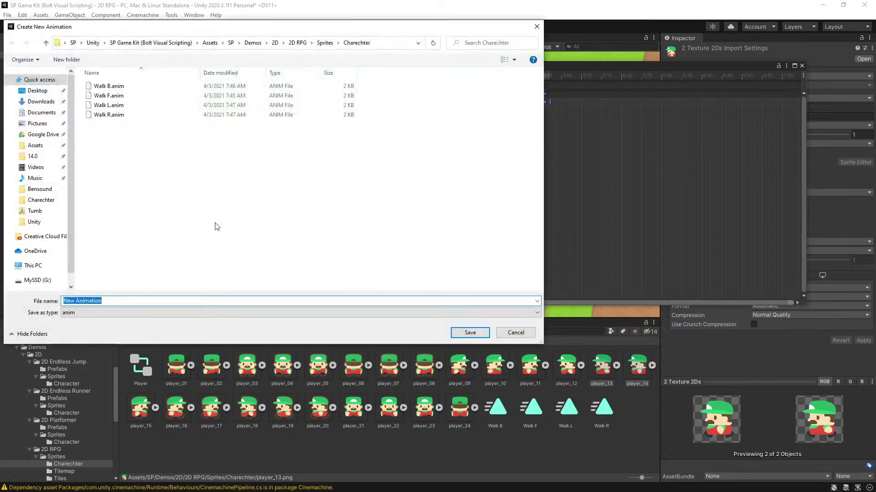
key("BackSpace")
type("I")
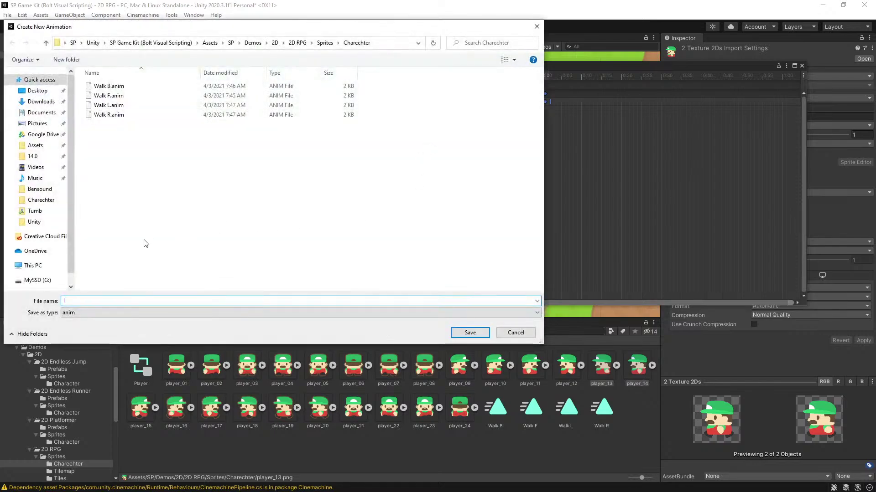
type("dle")
key("BackSpace")
left_click(467, 333)
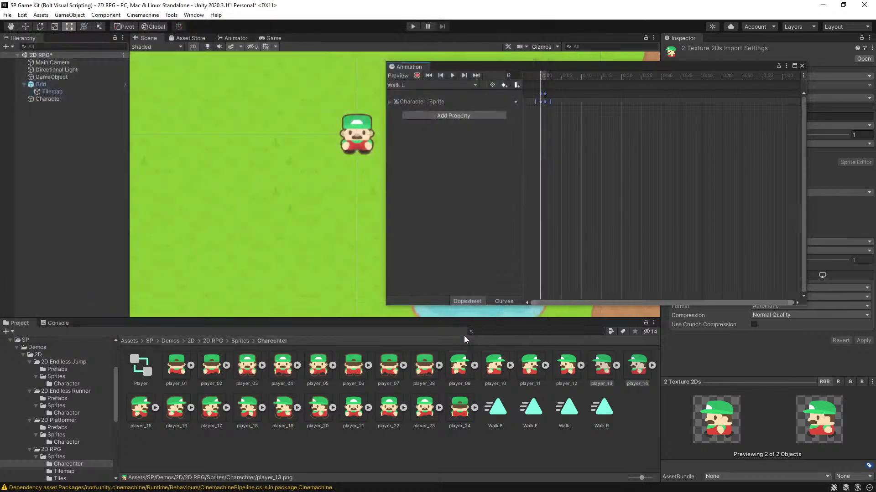
Step: Add the player_03 sprite as the only keyframe in the Idle F timeline and close the animation editor
left_click(325, 367)
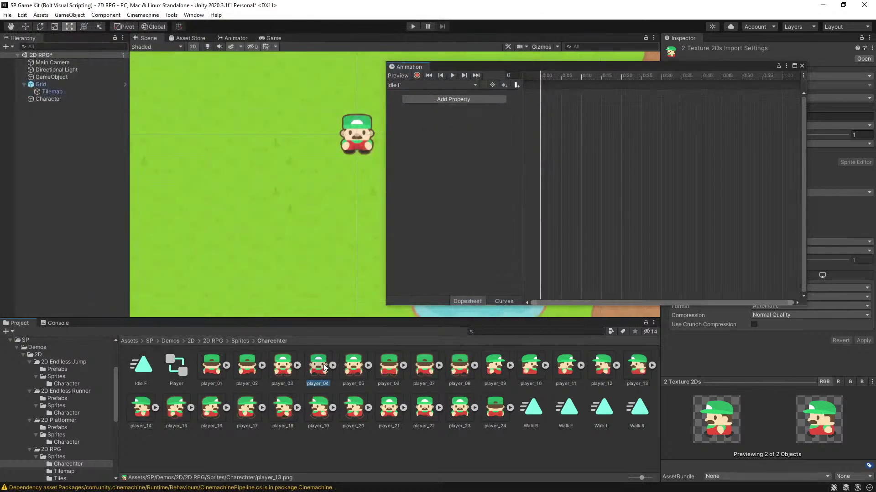
left_click(281, 369)
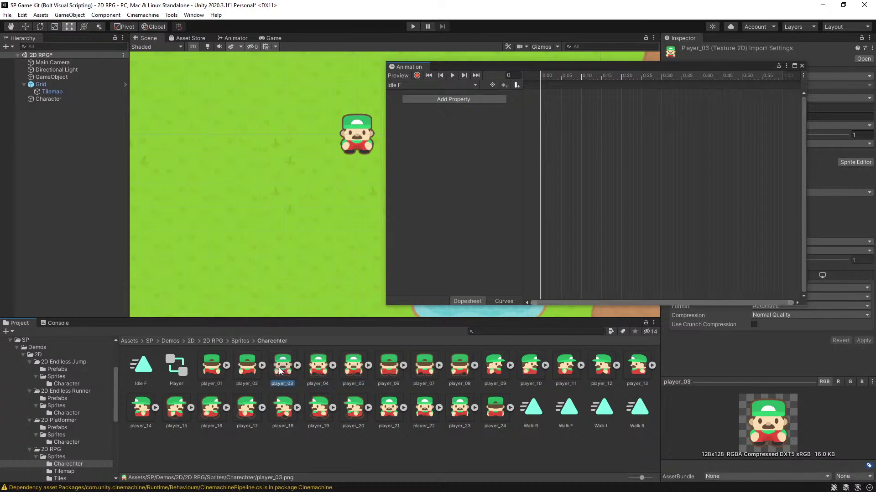
left_click_drag(281, 371, 622, 159)
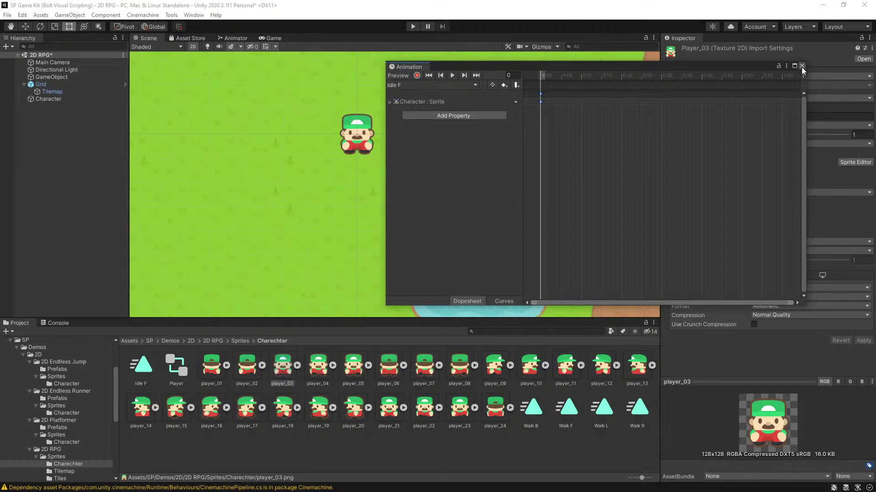
left_click(801, 66)
Step: Check the loop settings of the Walk B, F, L and R clips, and disable Loop Time on the Idle F clip
left_click(538, 408)
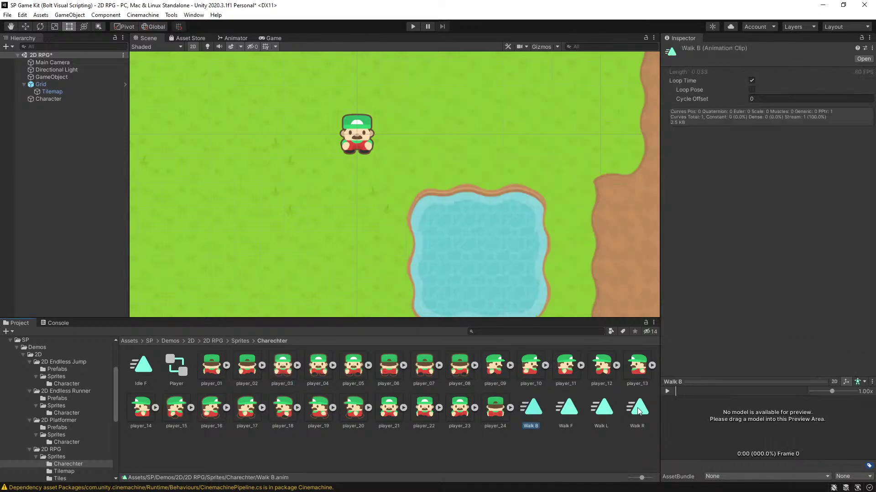
left_click(638, 410, "shift")
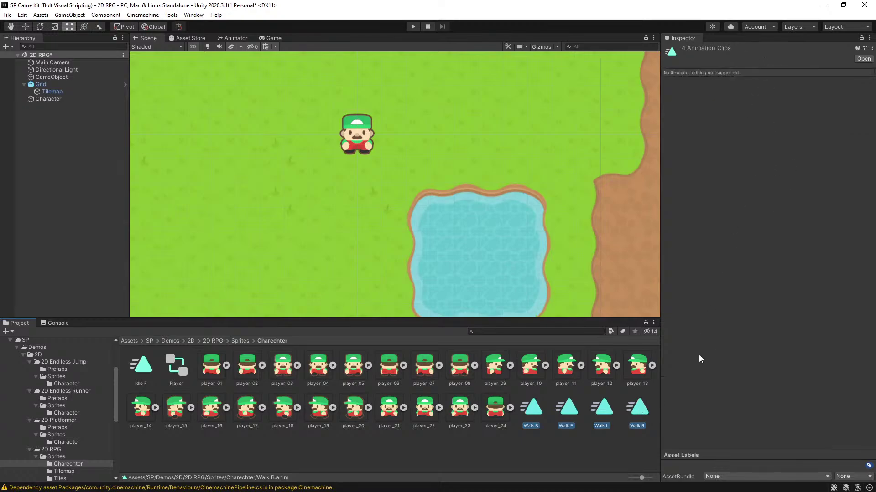
left_click(566, 406)
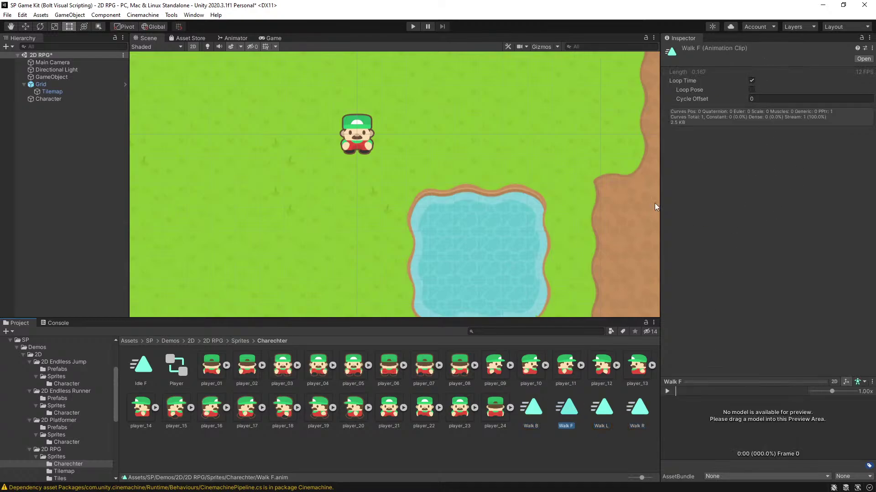
left_click(538, 409)
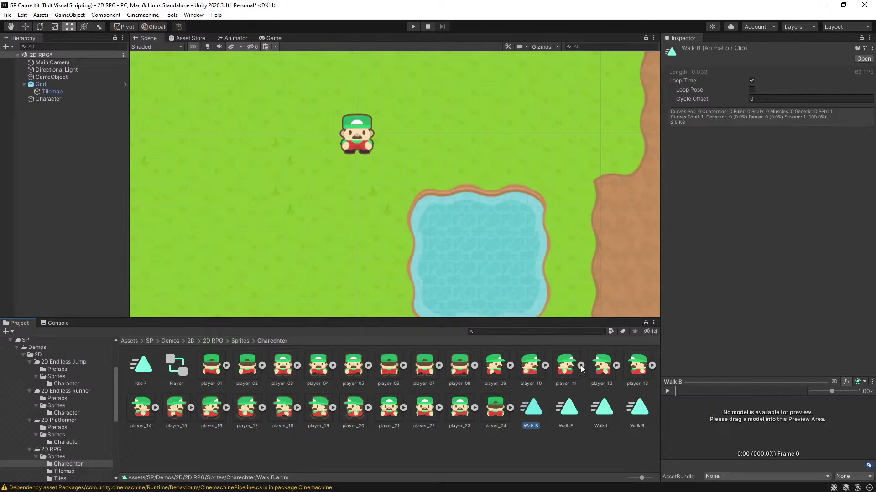
left_click(565, 408)
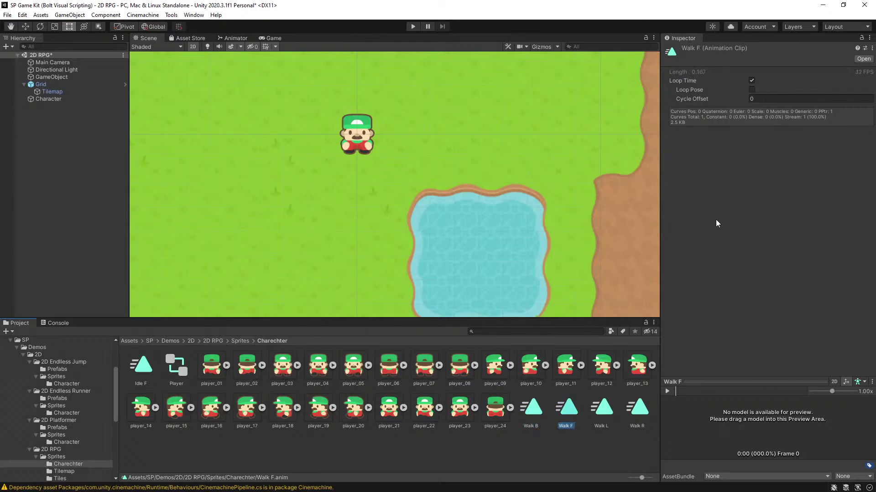
left_click(602, 407)
left_click(636, 412)
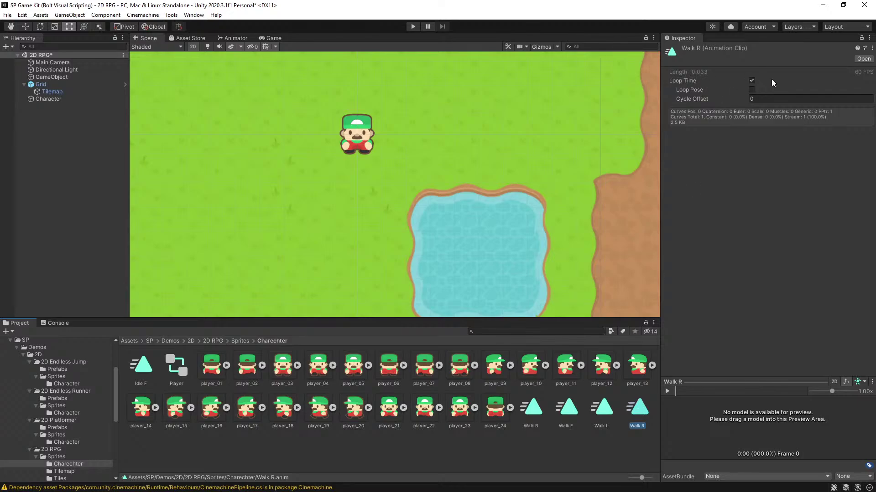
left_click(145, 369)
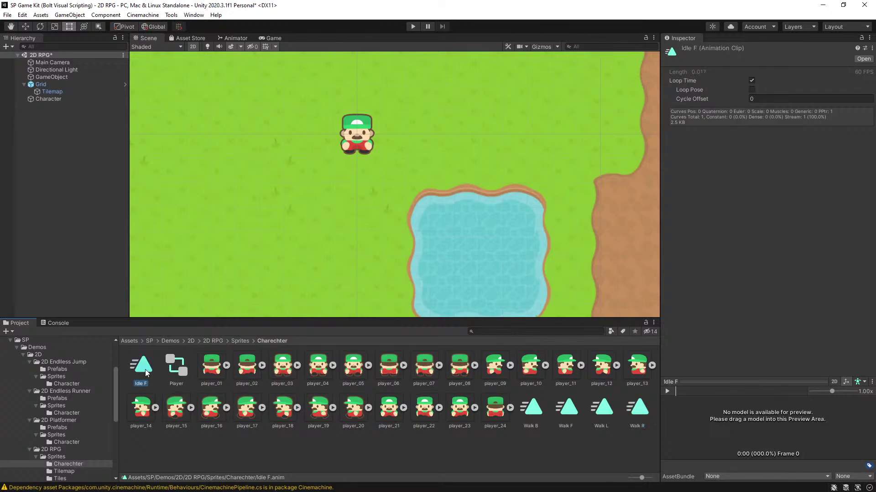
left_click(752, 80)
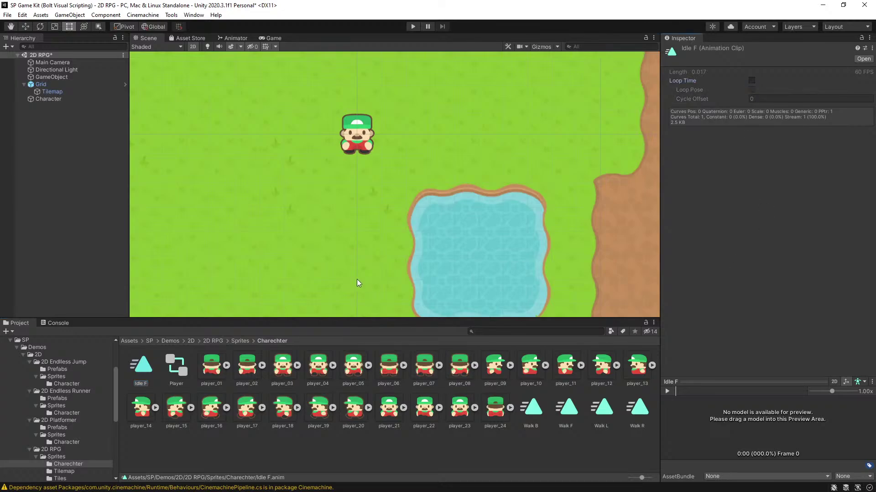
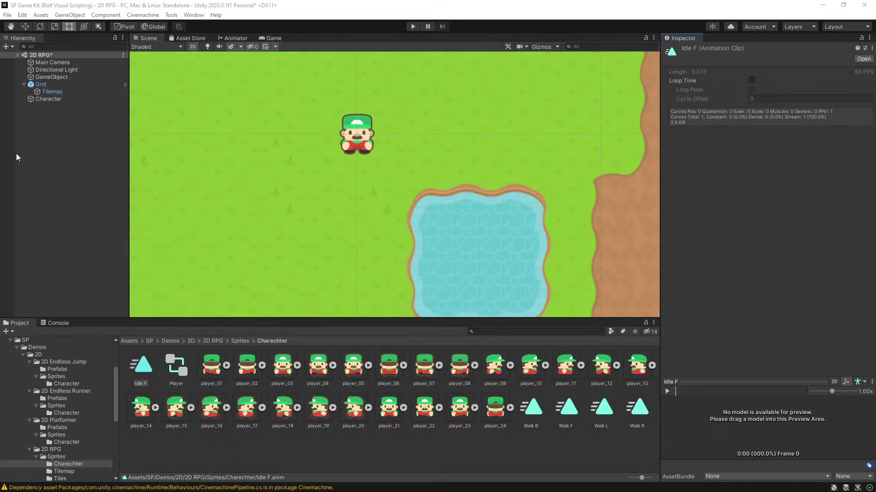
Step: Open the Character's animator graph and move the Walk F, Walk B, Walk R and Walk L states away from Any State and Entry
left_click(48, 100)
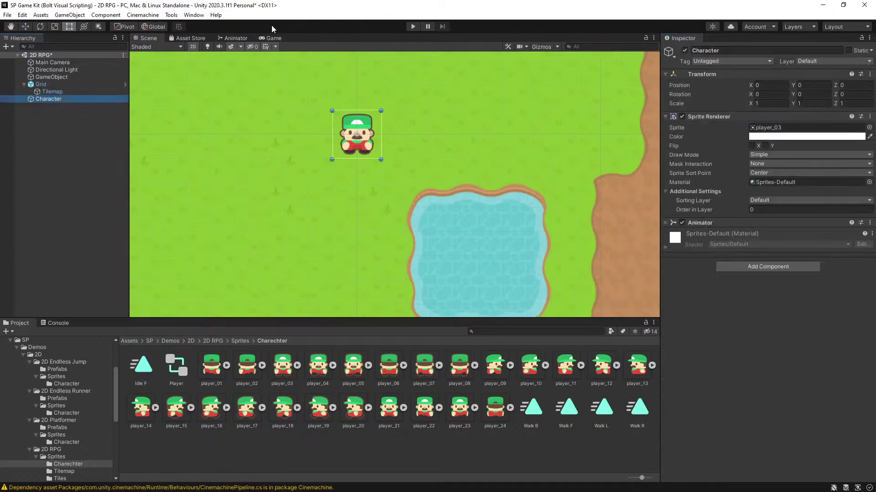
left_click(235, 38)
scroll(386, 158, "up", 8)
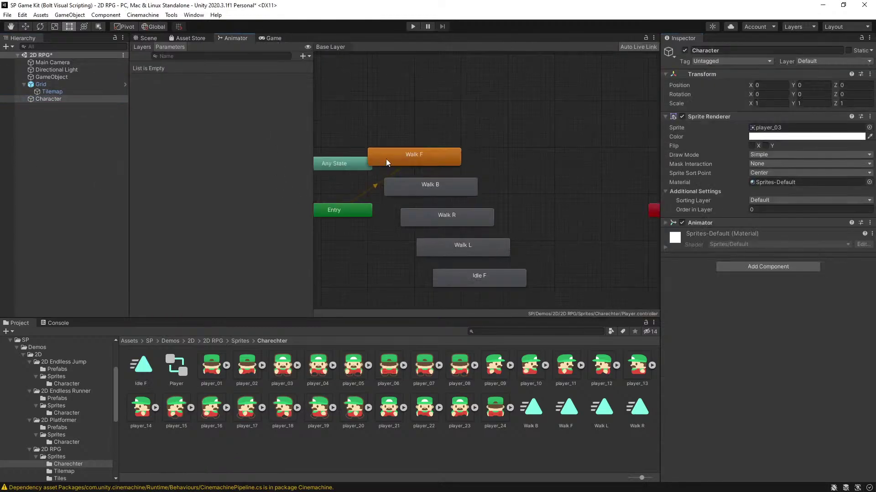
left_click_drag(441, 157, 485, 126)
left_click_drag(469, 188, 573, 184)
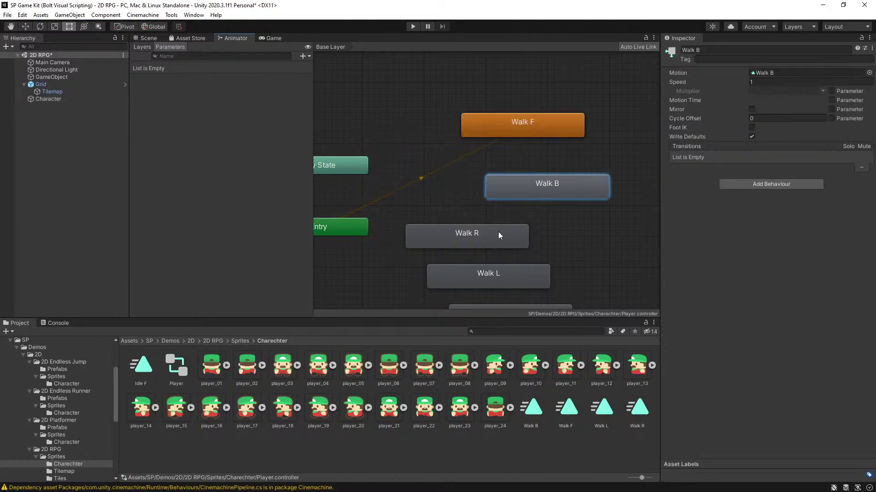
left_click_drag(498, 234, 605, 234)
left_click_drag(534, 285, 602, 282)
scroll(527, 281, "down", 10)
scroll(526, 282, "up", 6)
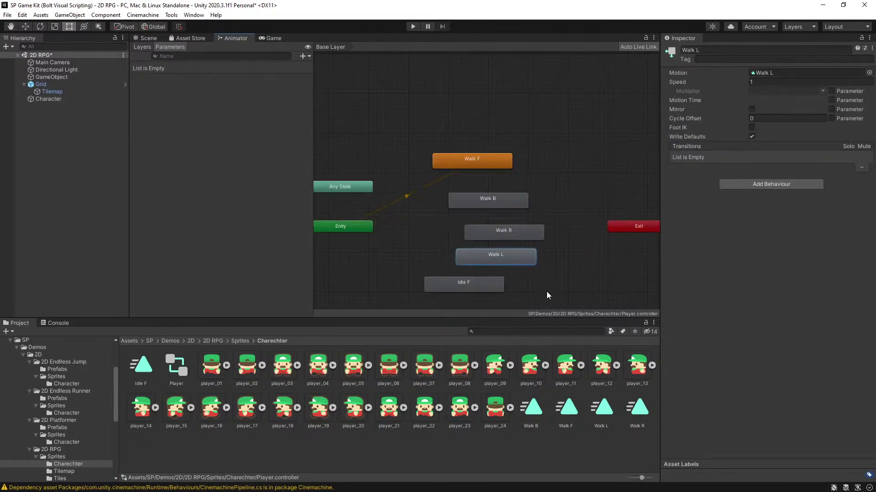
Step: Align the Walk B, Walk R, Walk L and Idle F states in one vertical column below Walk F
left_click_drag(476, 284, 503, 292)
left_click_drag(502, 261, 506, 269)
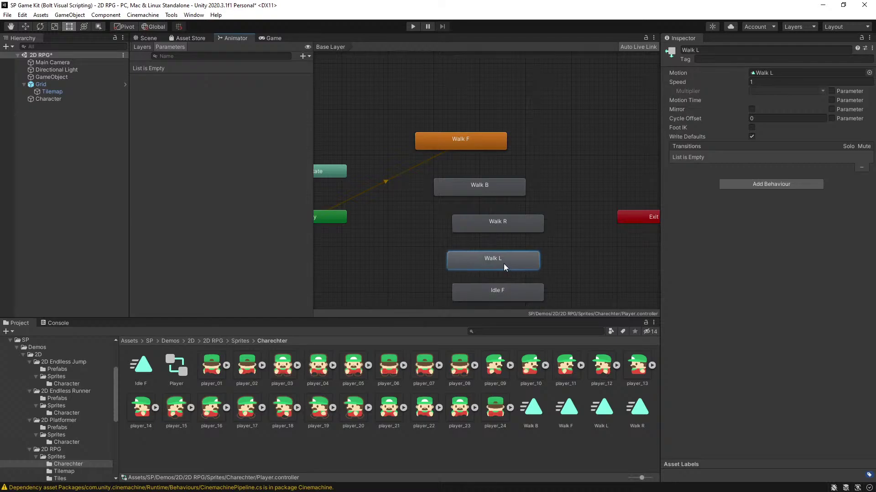
left_click_drag(497, 221, 491, 226)
left_click_drag(488, 301, 483, 301)
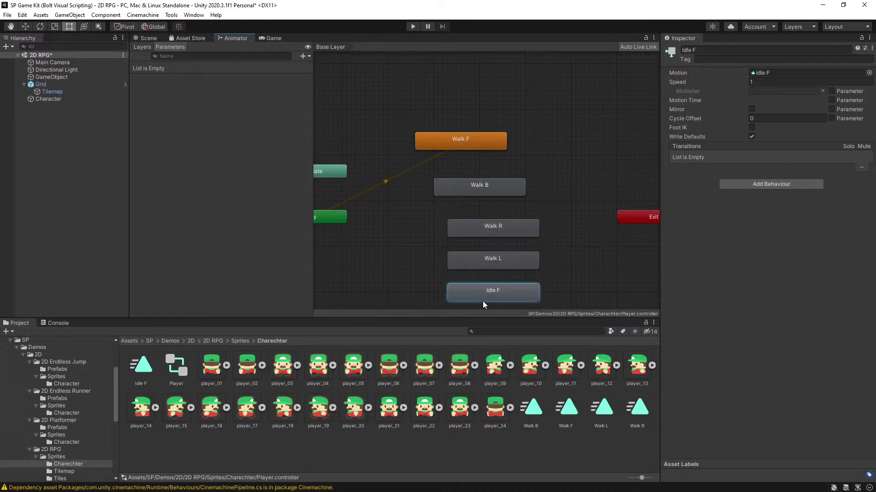
left_click_drag(483, 189, 492, 208)
scroll(365, 123, "down", 2)
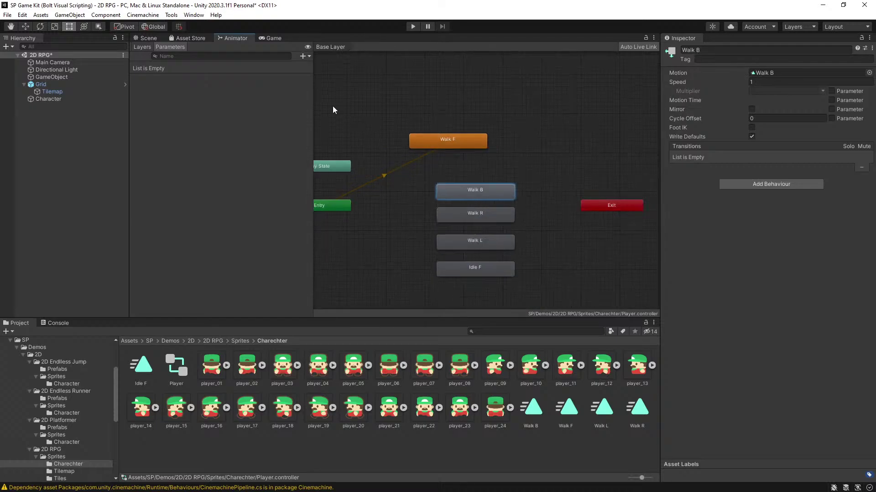
Step: Narrow the animator's parameter area to give the state graph more room
left_click_drag(312, 92, 231, 91)
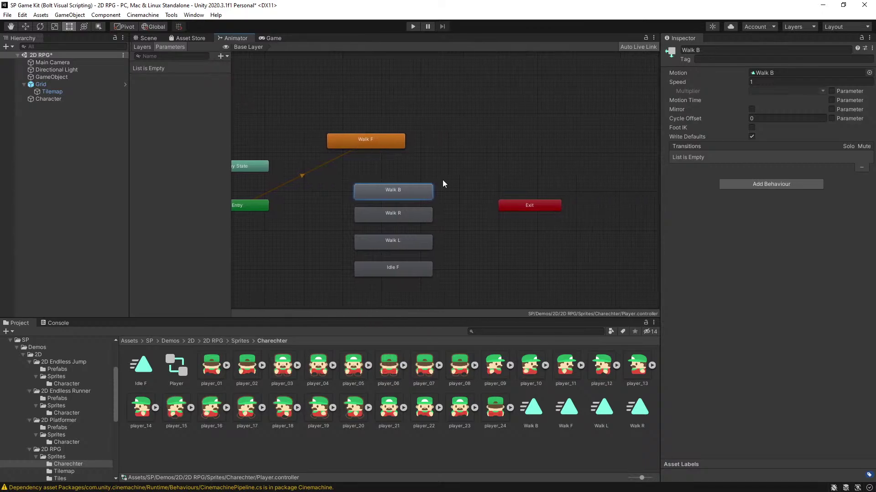
scroll(412, 189, "down", 1)
scroll(291, 132, "up", 2)
scroll(399, 279, "down", 4)
scroll(377, 280, "up", 3)
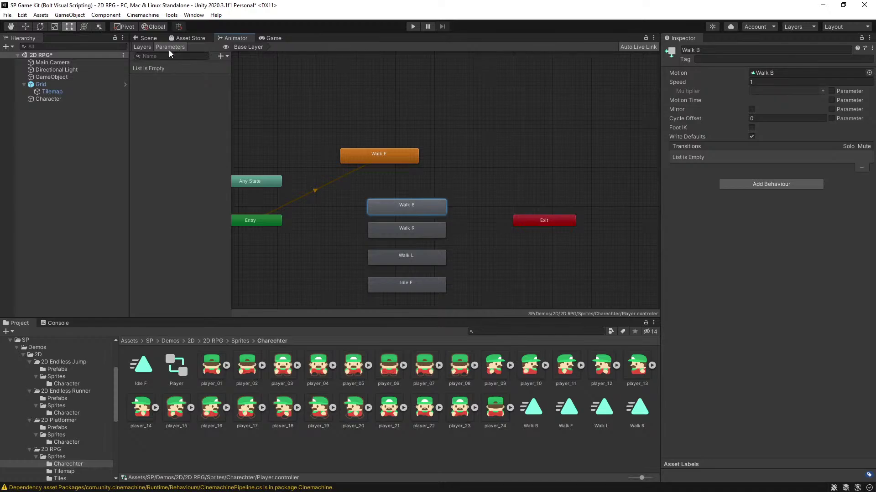
Step: Add an Int parameter named Move H to the Player animator controller
left_click(178, 56)
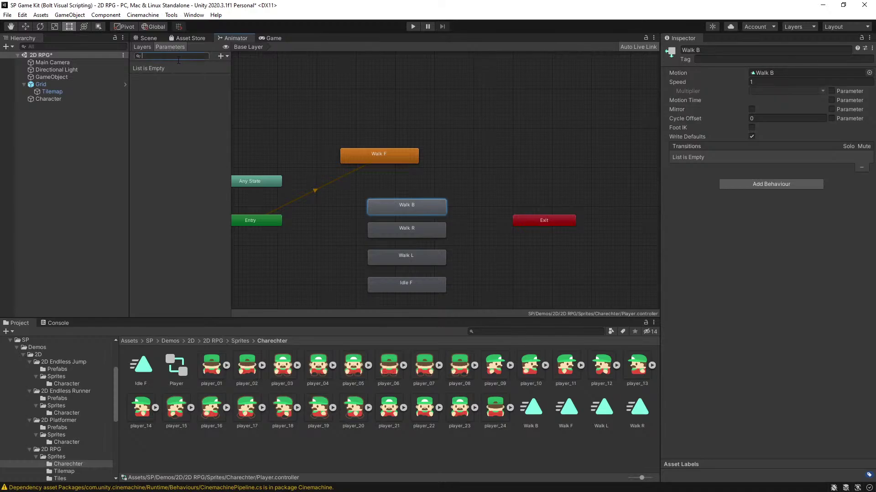
left_click(222, 57)
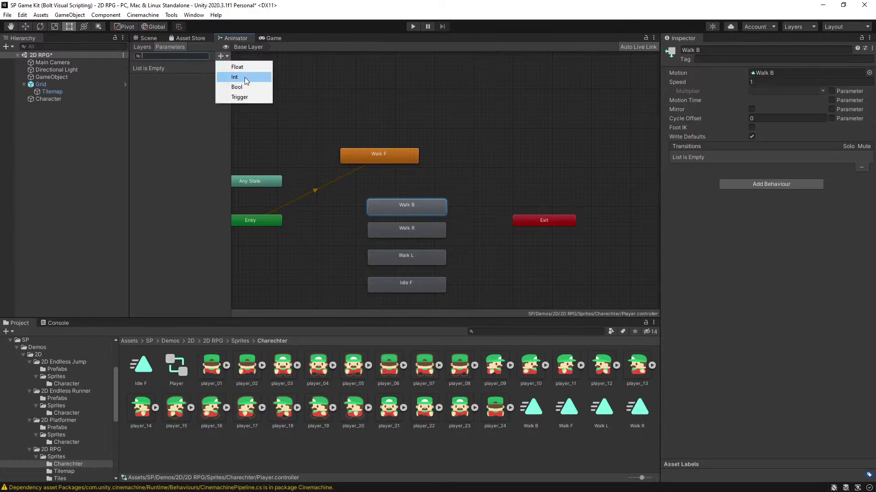
left_click(245, 78)
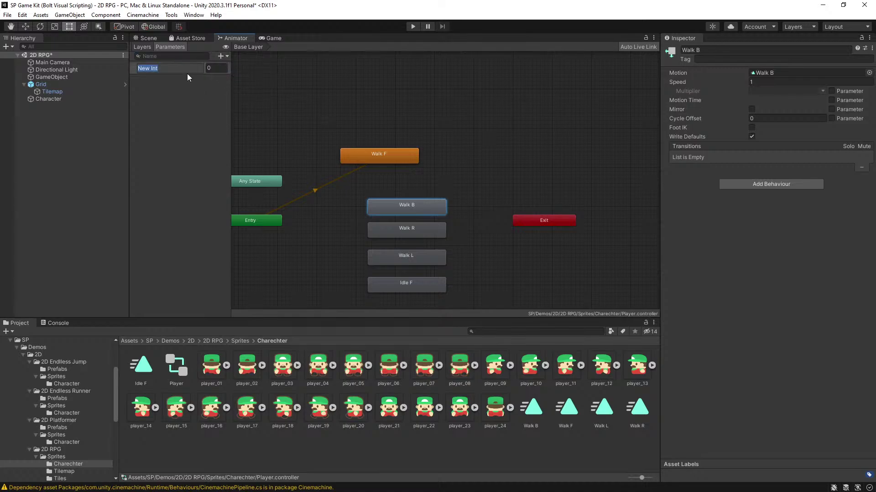
type("Move H")
left_click(224, 116)
Step: Add a second Int parameter named Move V to the animator controller
left_click(220, 56)
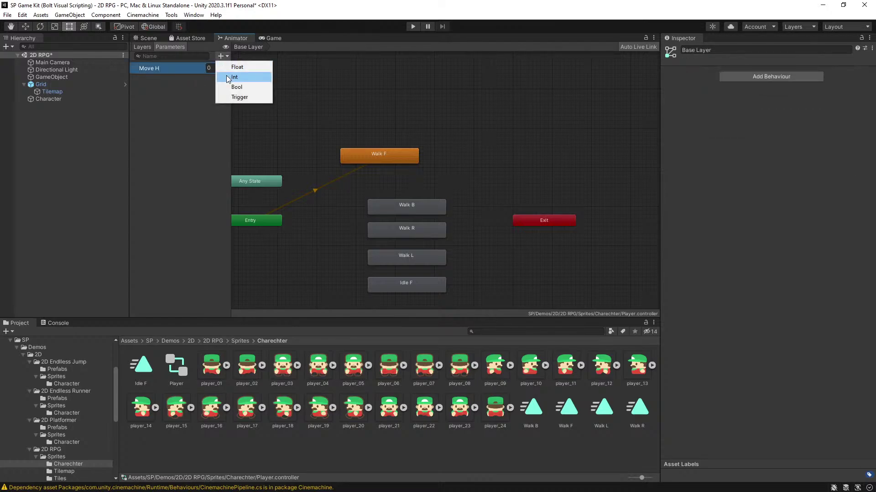
left_click(226, 76)
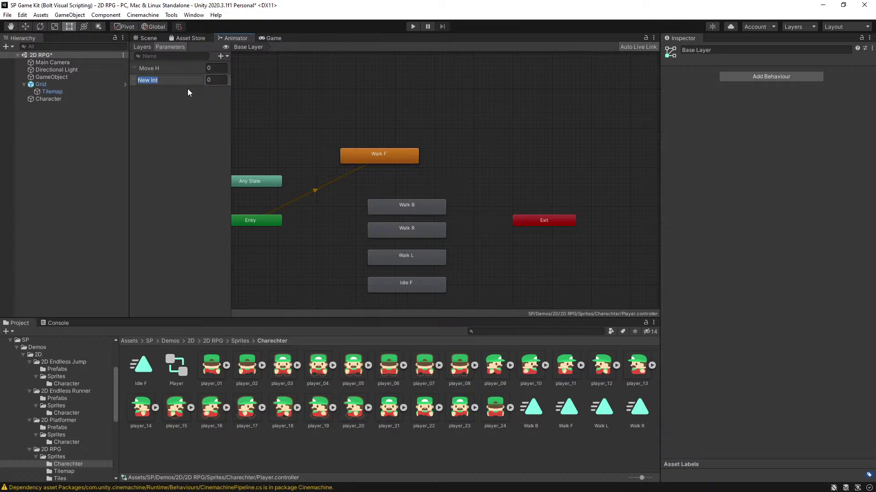
type("Move V")
key("Return")
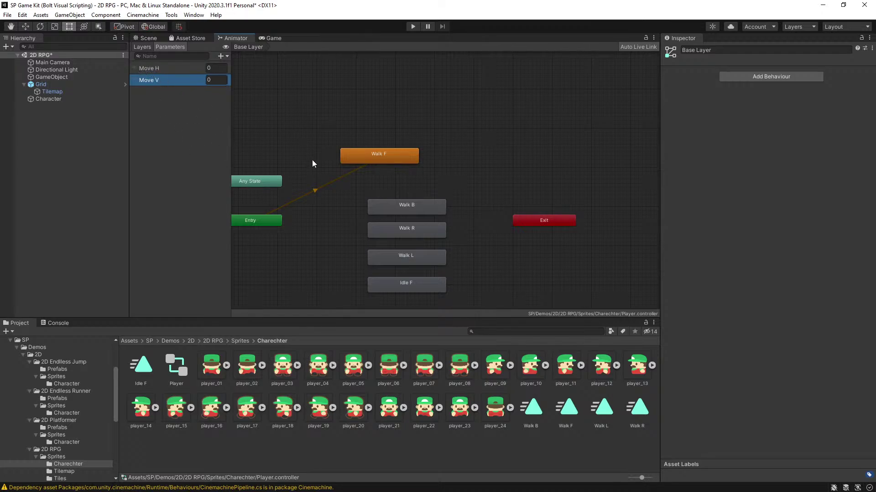
scroll(312, 160, "down", 4)
scroll(287, 182, "up", 5)
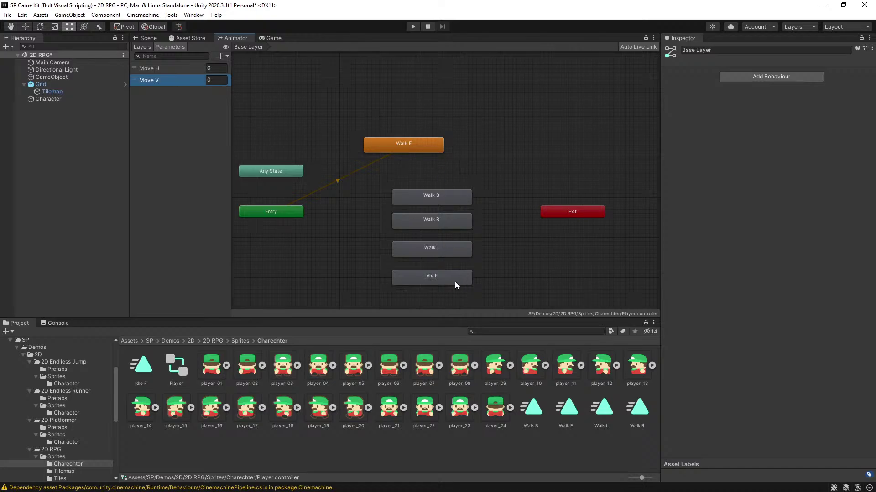
right_click(282, 173)
left_click(314, 180)
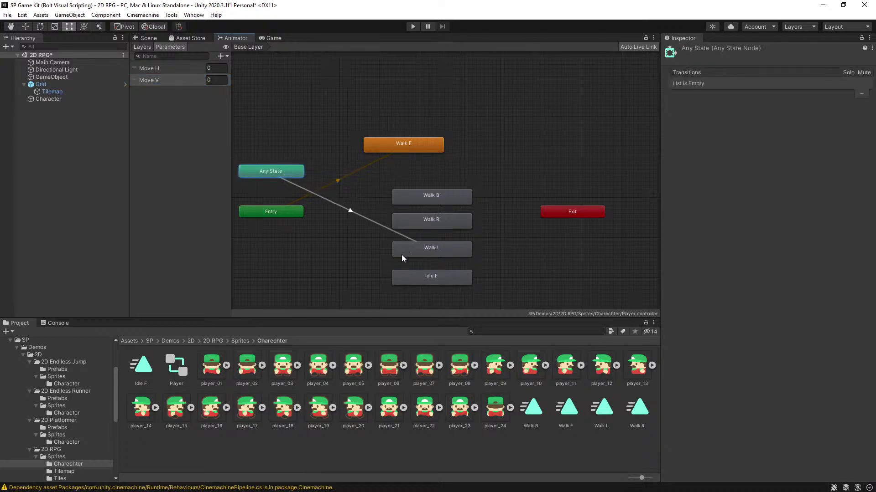
key("Escape")
right_click(343, 271)
left_click(290, 298)
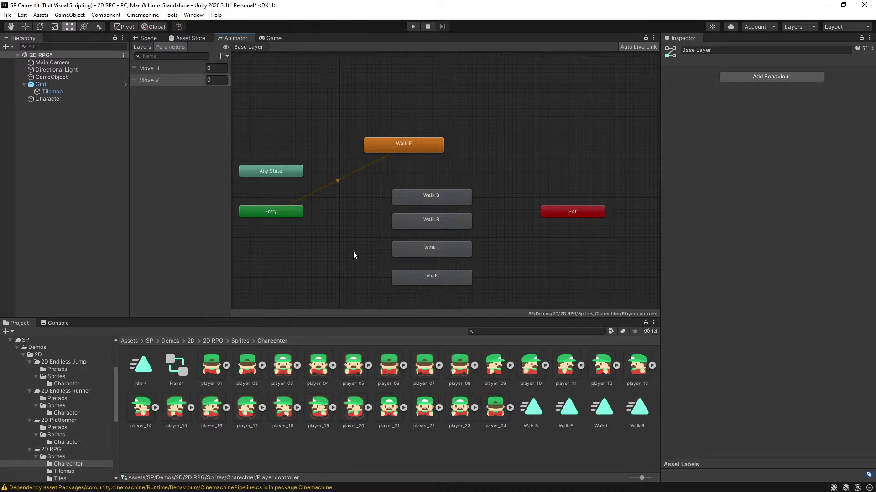
Step: Move the Walk F state up and align it with the column of Walk B, Walk R, Walk L and Idle F
left_click_drag(412, 144, 441, 127)
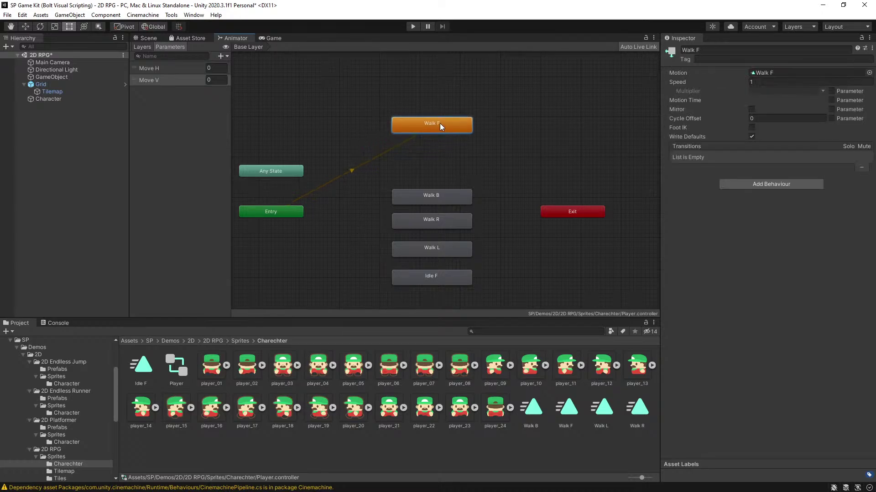
Step: Make Idle F the layer's default state and place it above Walk F, with Any State raised slightly
left_click_drag(296, 171, 301, 156)
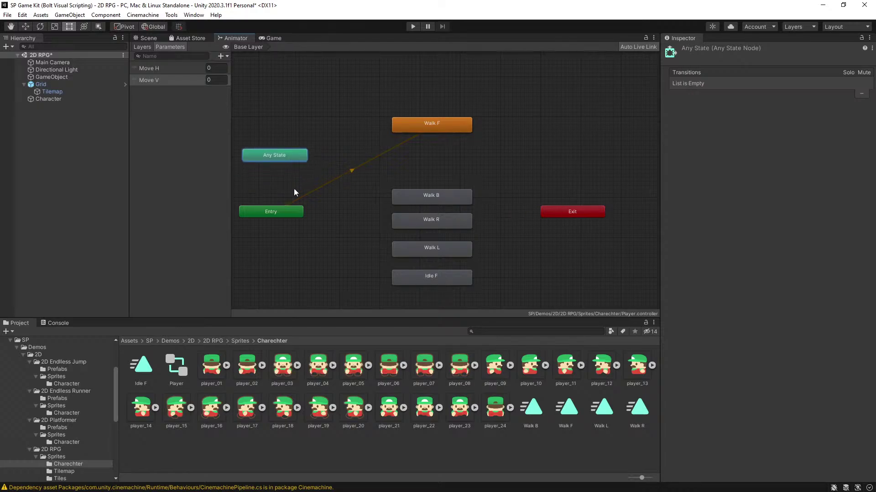
right_click(423, 280)
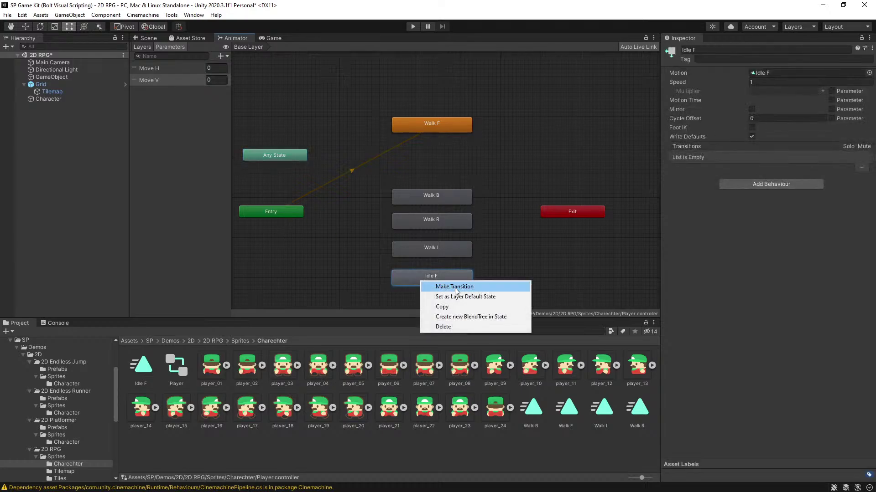
left_click(469, 297)
left_click_drag(445, 282, 431, 89)
left_click_drag(444, 131, 437, 154)
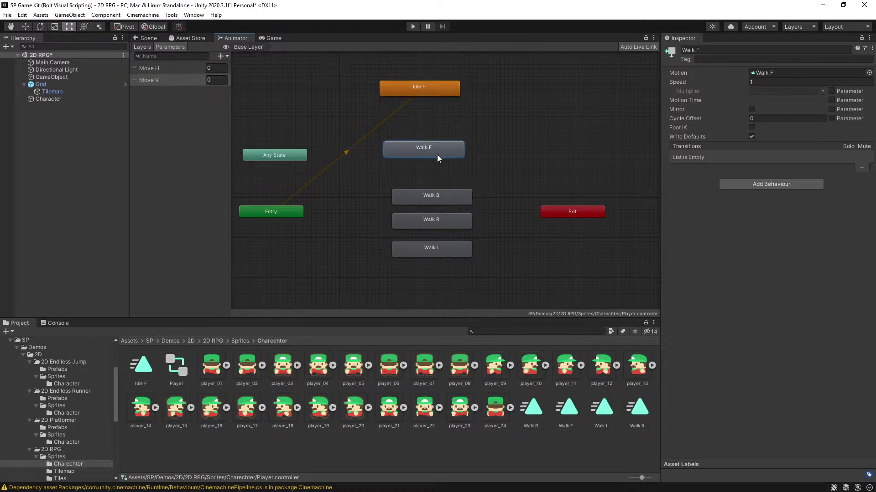
left_click_drag(437, 90, 416, 91)
Step: Create a transition from Any State to Idle F with the condition Move H Equals 0
right_click(283, 158)
left_click(311, 157)
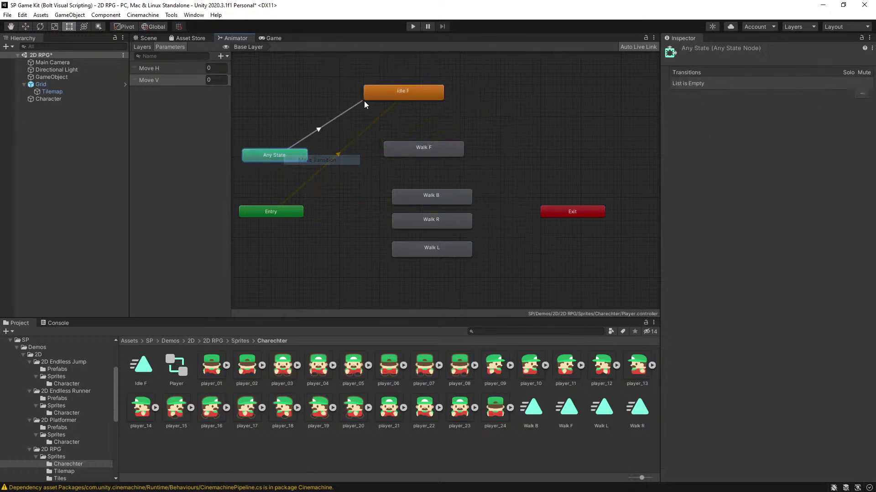
left_click(375, 96)
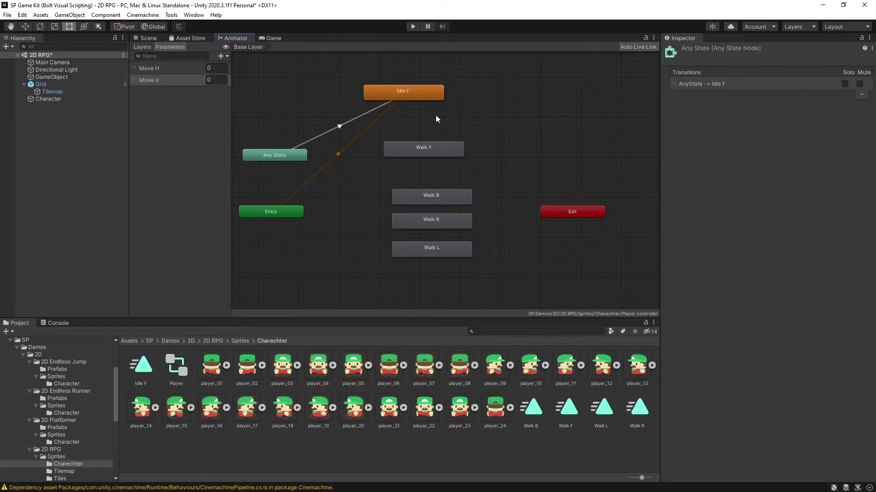
left_click(338, 127)
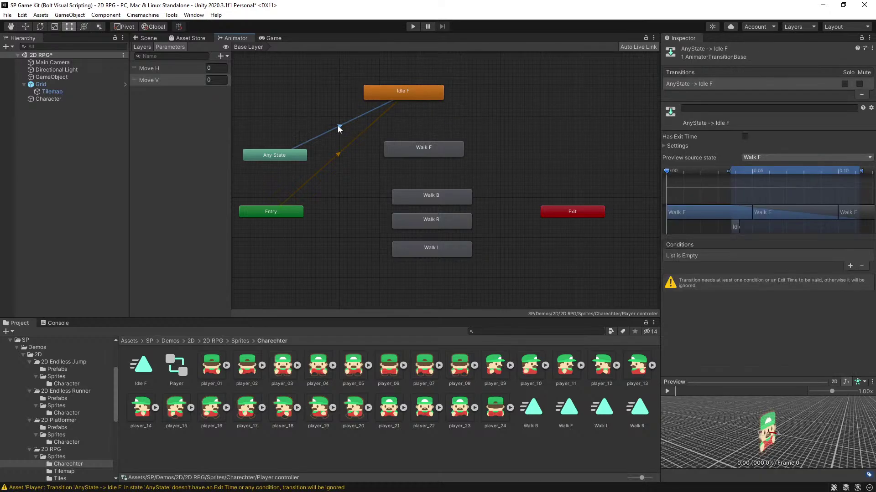
left_click(850, 266)
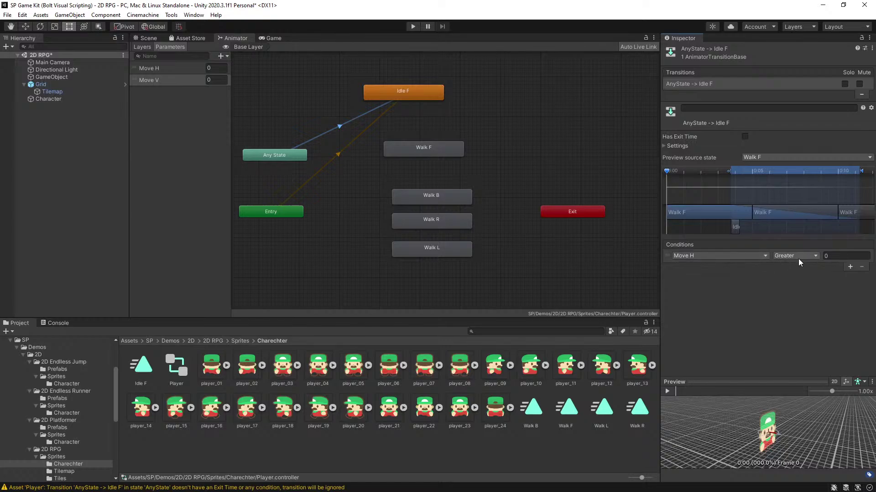
left_click(778, 258)
left_click(804, 288)
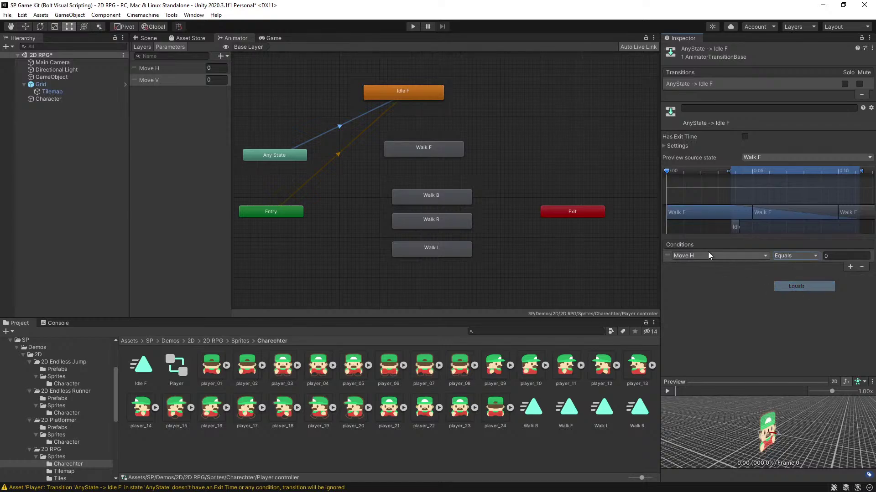
Step: Add a second condition, Move V Equals 0, to the Any State to Idle F transition
left_click(850, 268)
left_click(721, 268)
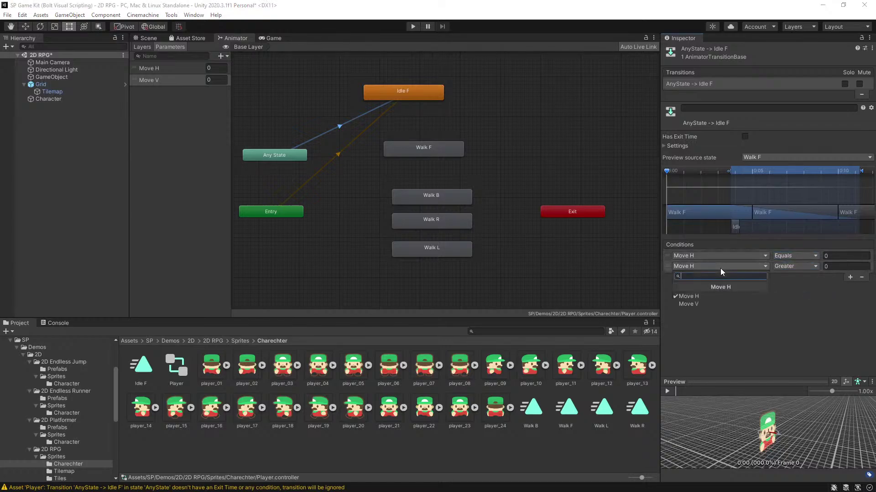
left_click(707, 295)
left_click(792, 267)
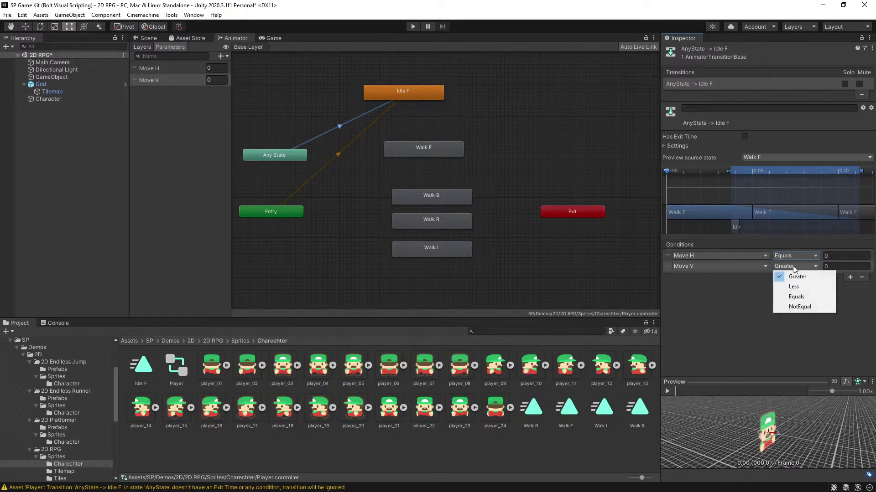
left_click(795, 295)
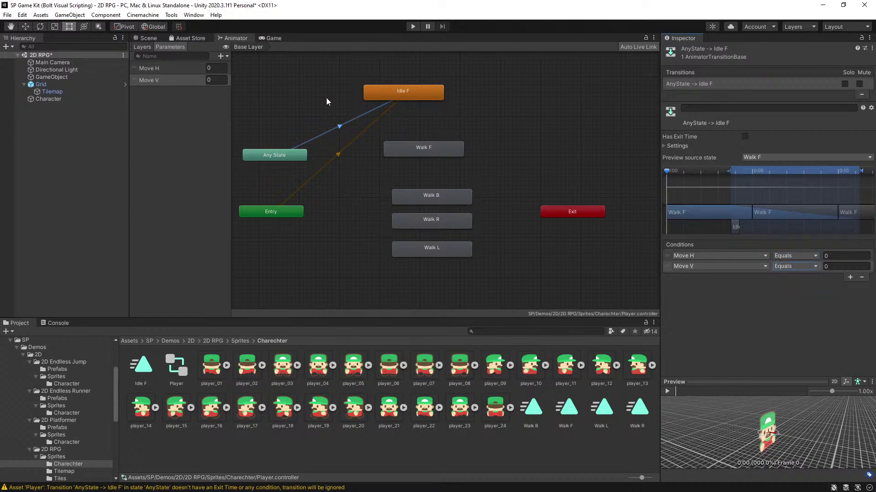
Step: Space Idle F and Walk F further apart and create a transition from Any State to Walk R
left_click_drag(428, 98, 434, 93)
left_click_drag(425, 155, 429, 161)
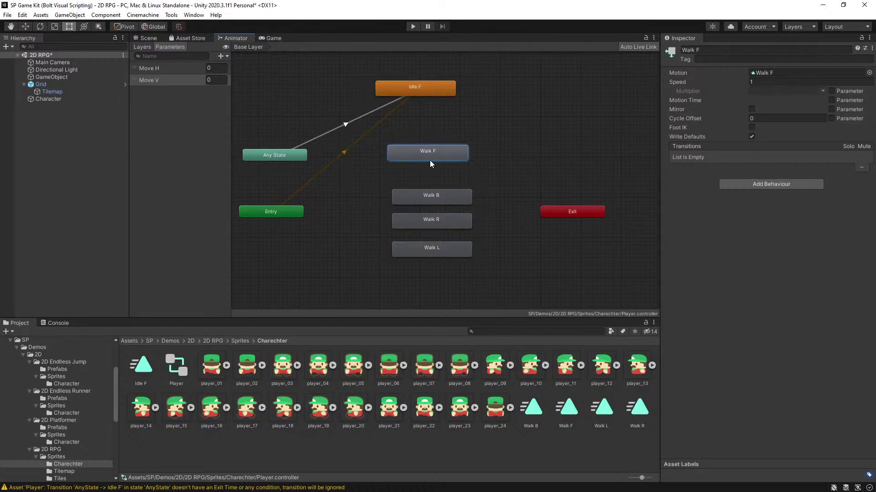
right_click(289, 157)
left_click(313, 164)
left_click(433, 227)
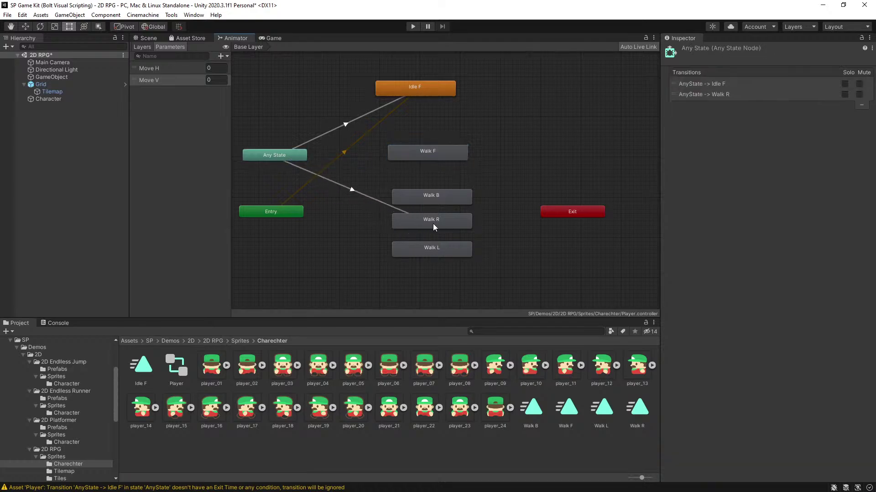
Step: Arrange Walk F, Walk B and Walk L in an evenly spaced column with Walk R
left_click_drag(432, 246, 432, 258)
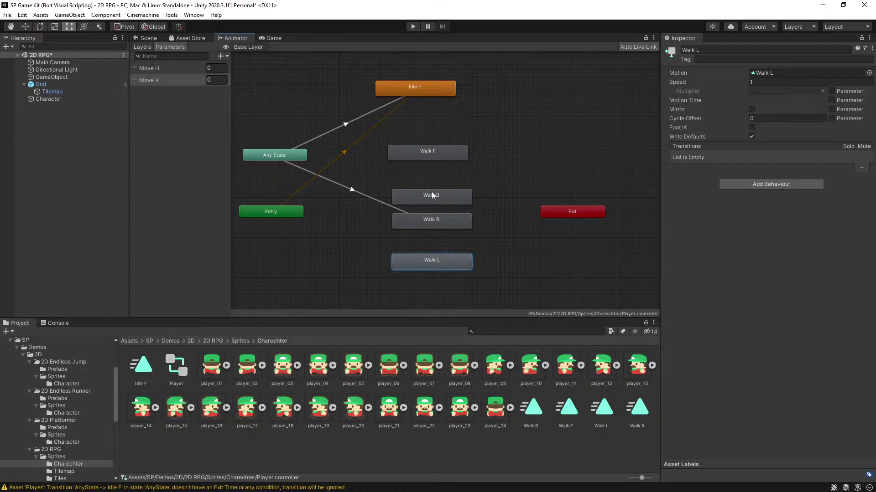
left_click_drag(432, 195, 441, 156)
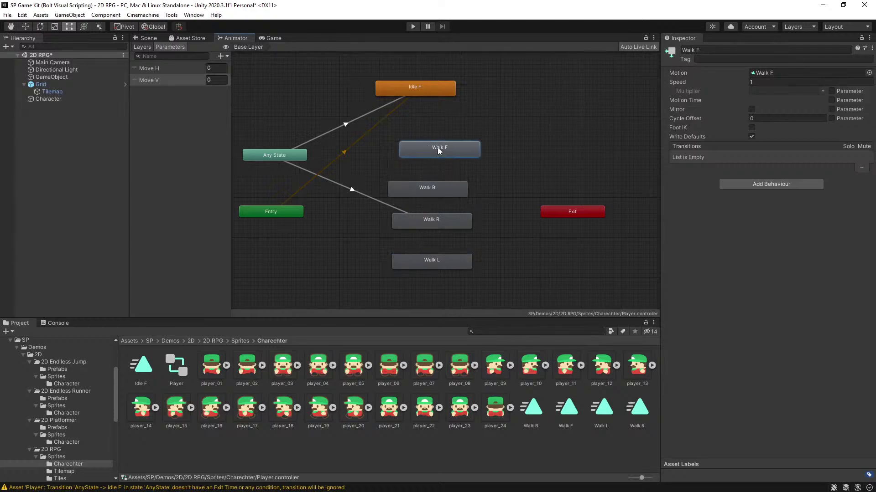
left_click_drag(439, 149, 432, 149)
left_click_drag(434, 195, 439, 191)
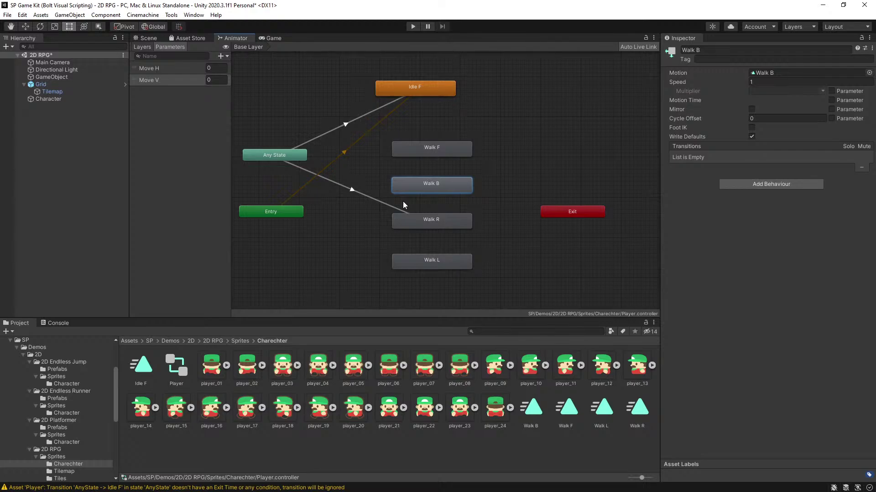
Step: Add the condition Move H NotEqual 0 to the Any State to Walk R transition
left_click(352, 190)
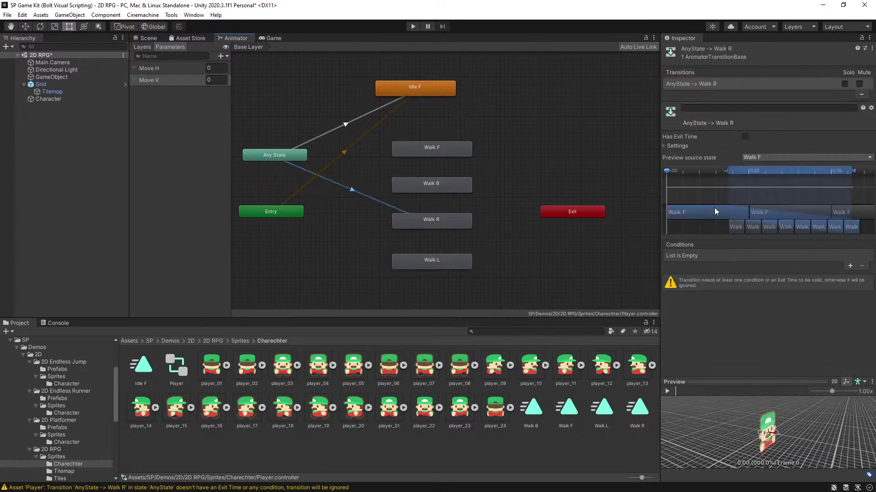
left_click(849, 267)
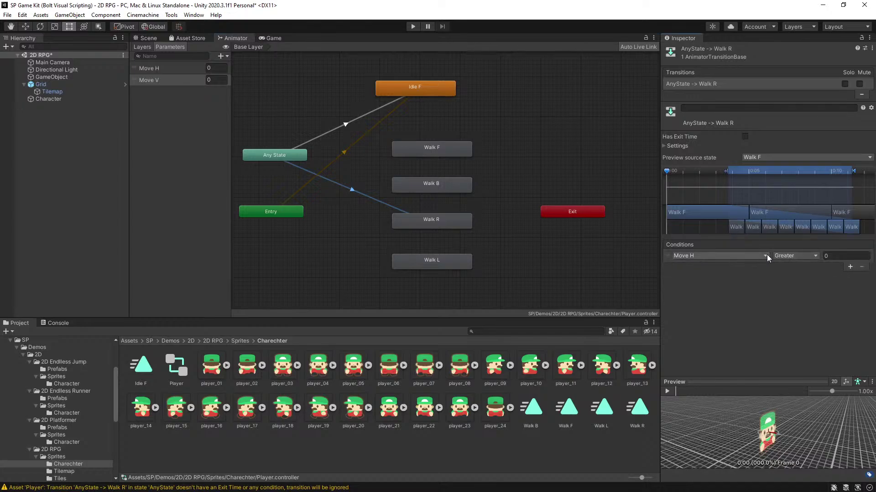
left_click(792, 255)
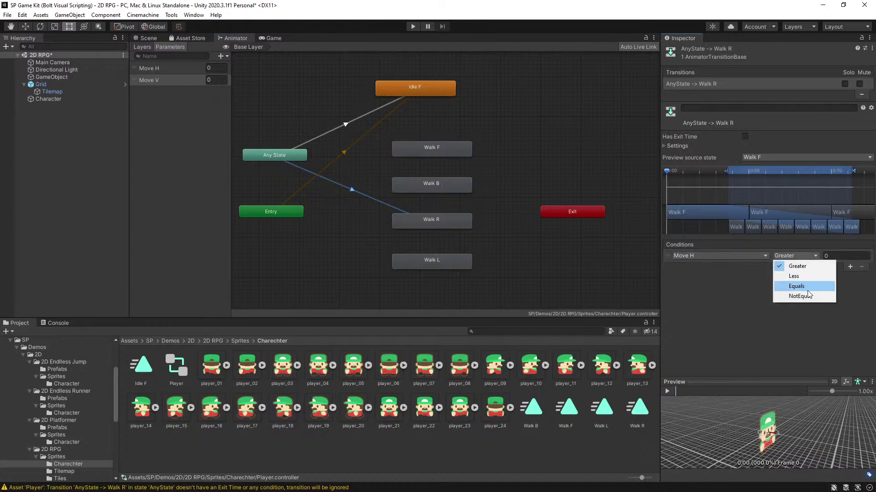
left_click(803, 296)
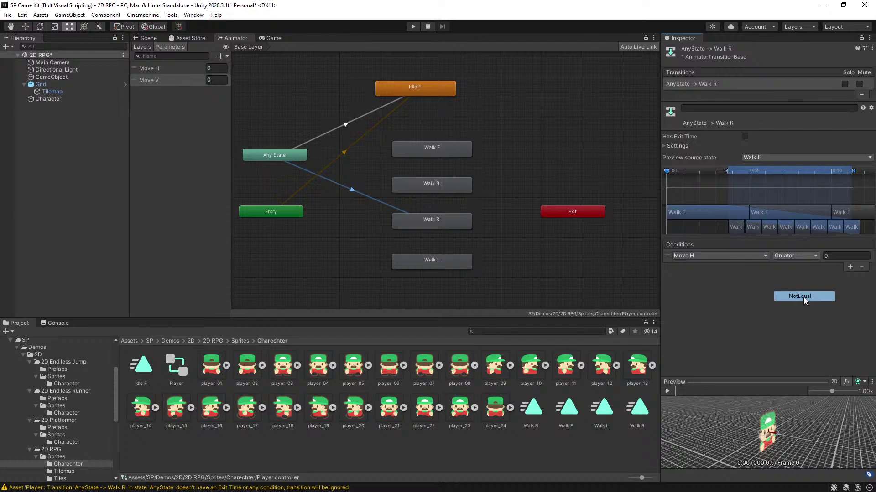
Step: Create transitions from Any State to Walk F and from Any State to Walk B
right_click(281, 156)
left_click(321, 155)
left_click(427, 147)
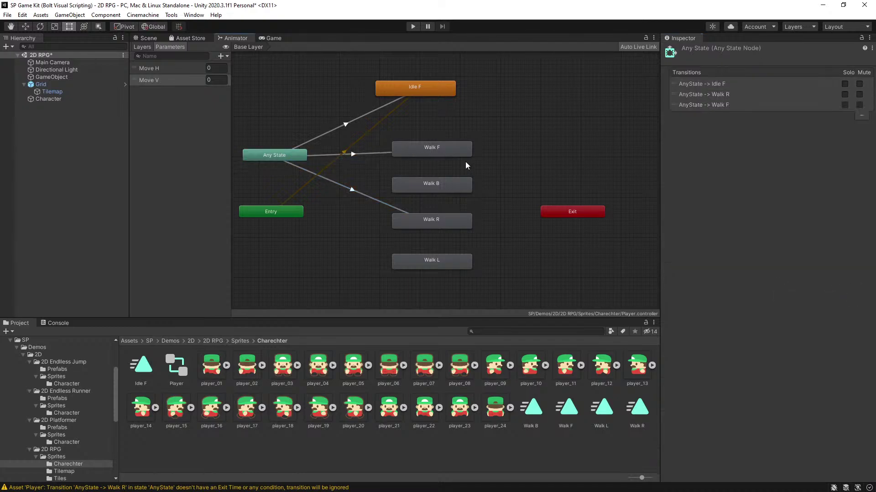
right_click(301, 159)
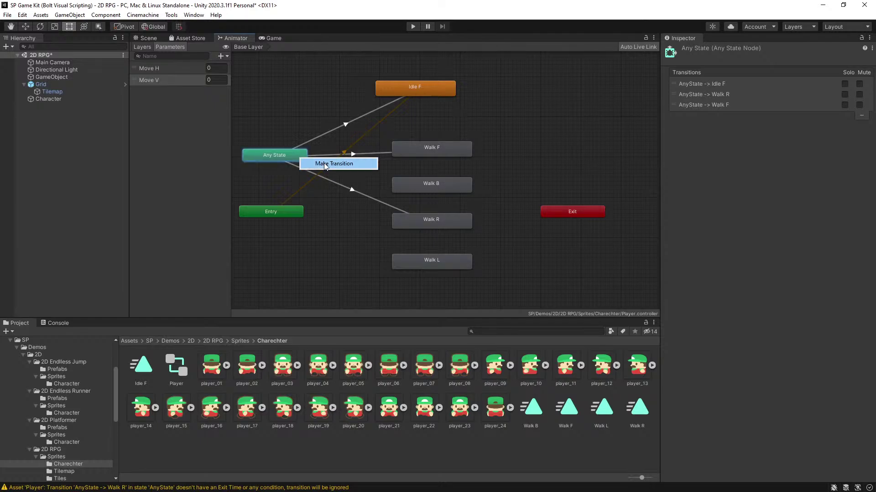
left_click(326, 164)
left_click(414, 187)
Step: Give the Any State to Walk F transition the condition Move V Less 0 and move the Walk F state up slightly
left_click(361, 155)
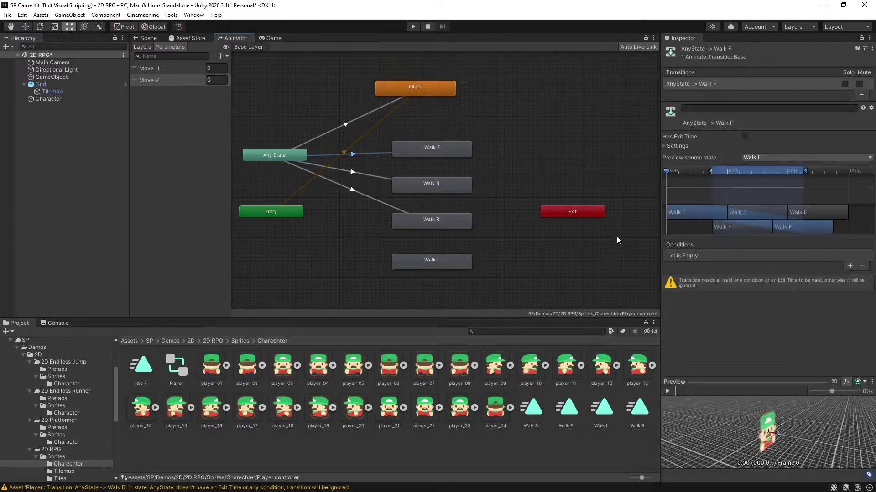
left_click(849, 267)
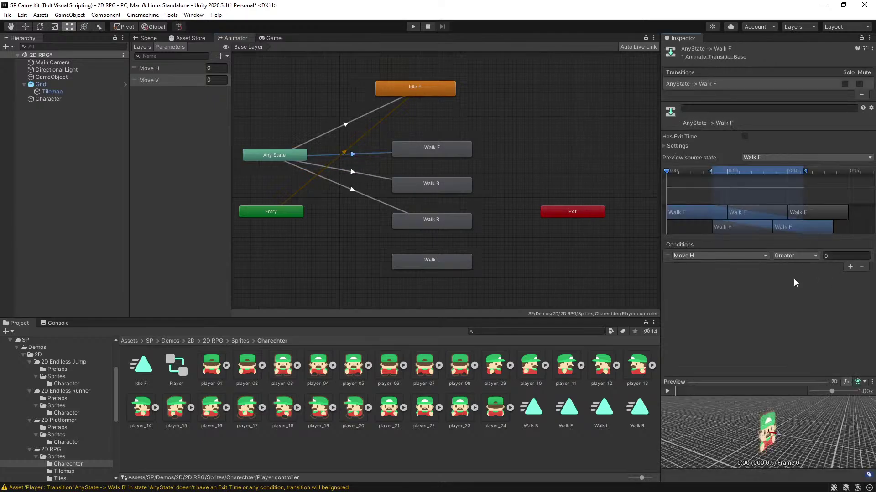
left_click(736, 256)
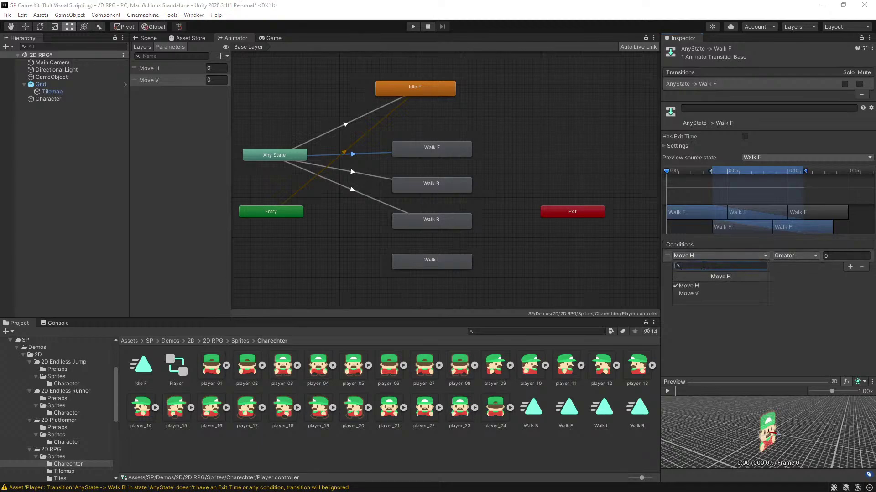
left_click(701, 294)
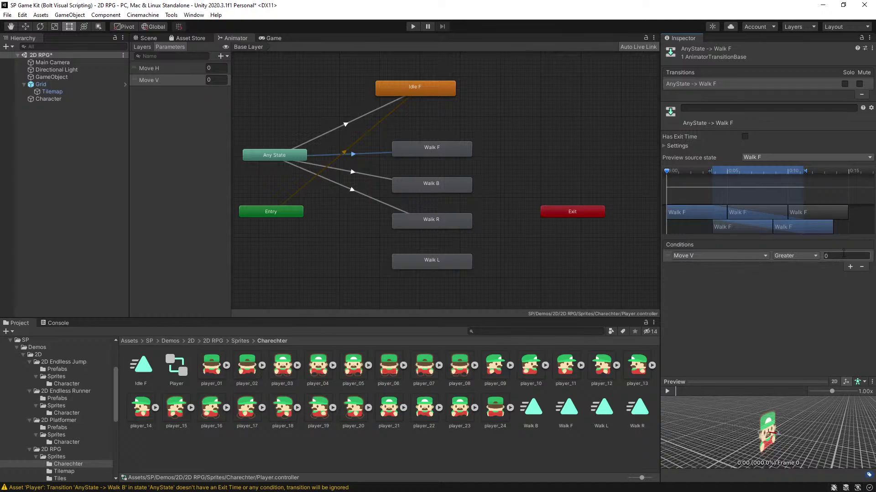
left_click(825, 256)
left_click(814, 257)
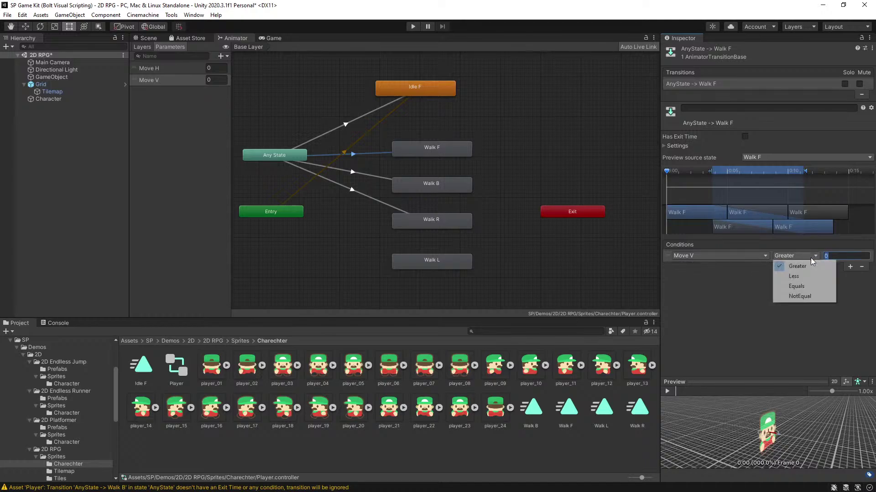
left_click(796, 276)
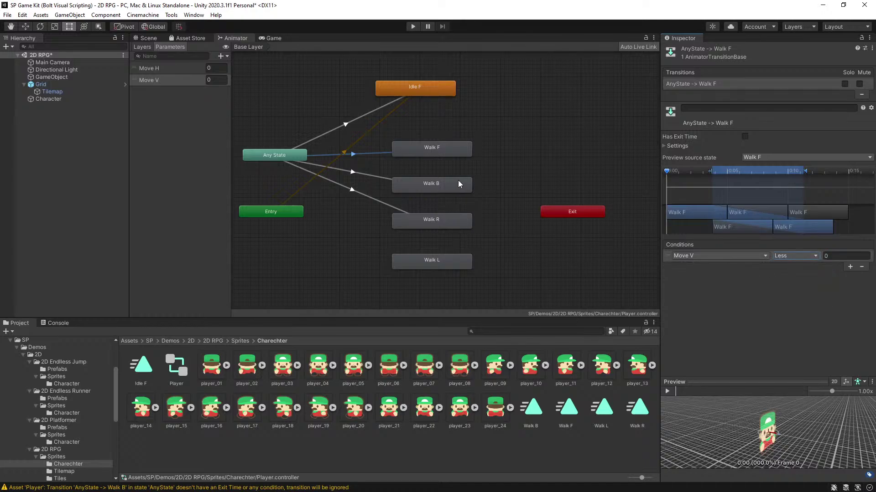
left_click_drag(425, 149, 425, 136)
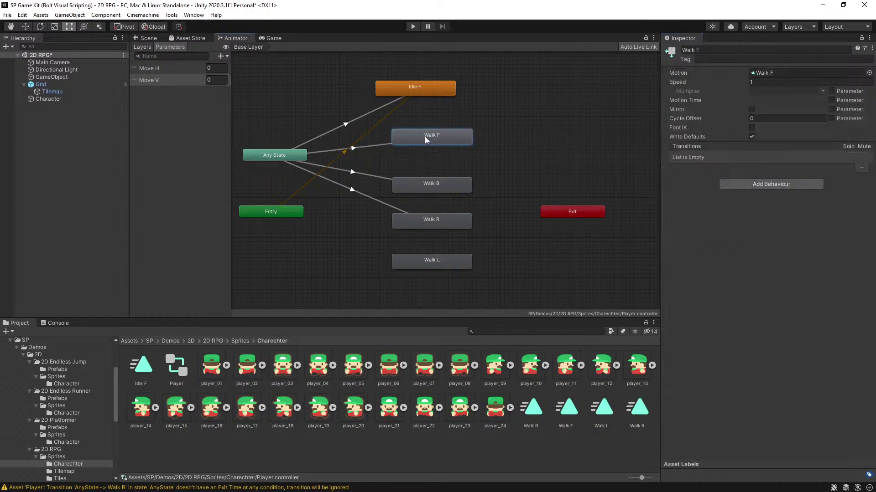
Step: Give the Any State to Walk B transition the condition Move V Greater 0 and move the Walk B state up slightly
left_click(352, 174)
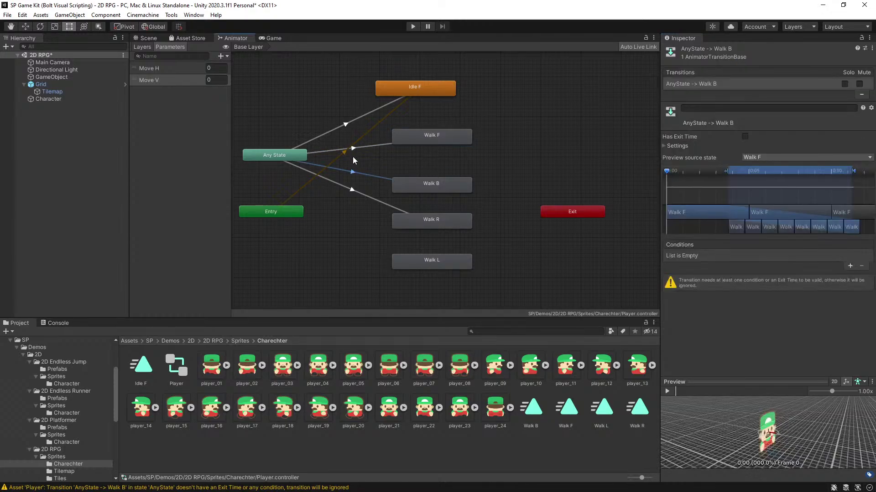
left_click(353, 149)
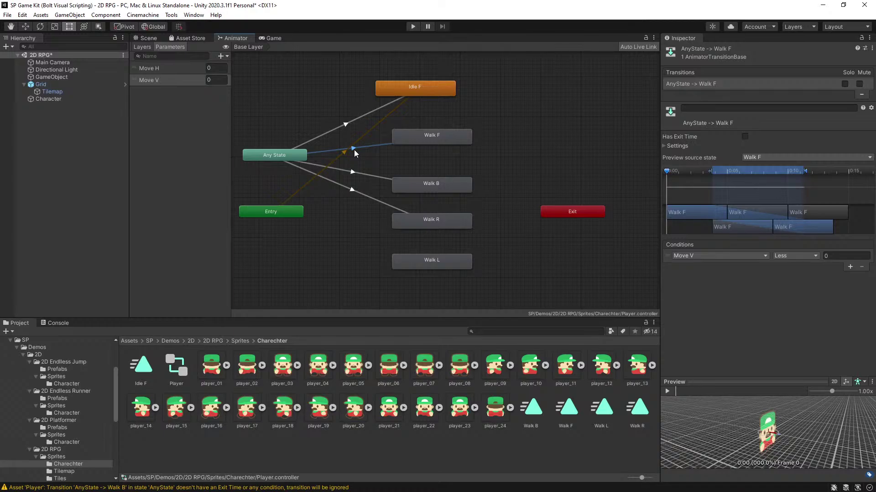
left_click(354, 170)
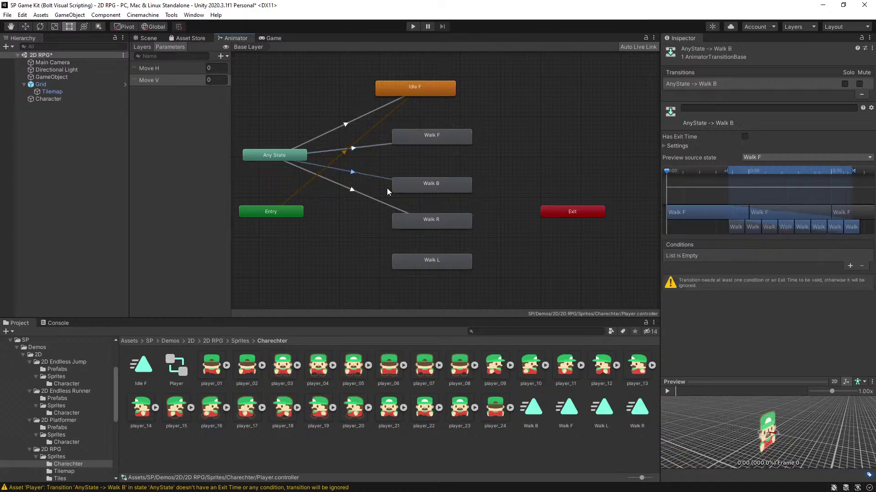
left_click(849, 266)
left_click(732, 256)
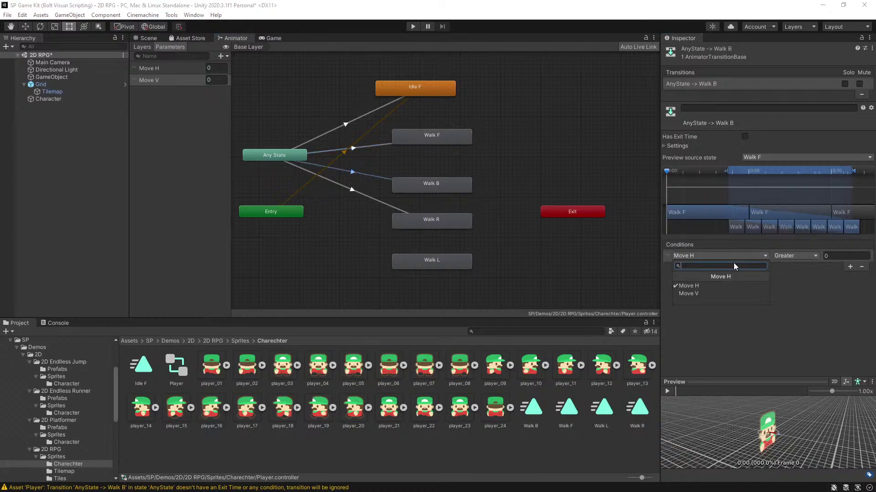
left_click(716, 290)
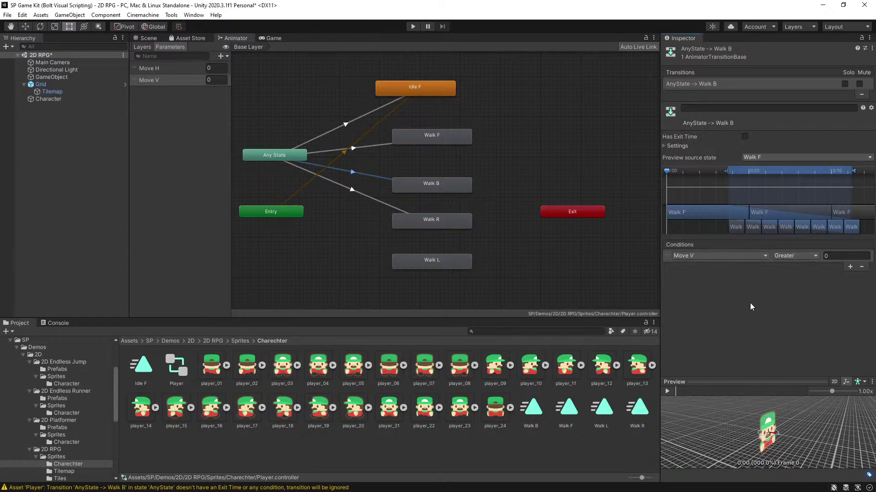
left_click_drag(442, 189, 441, 177)
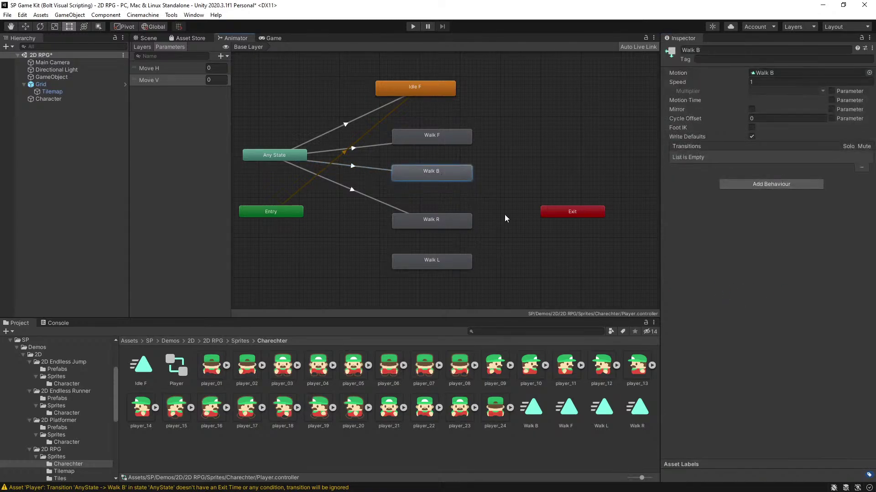
left_click(449, 236)
left_click(430, 262)
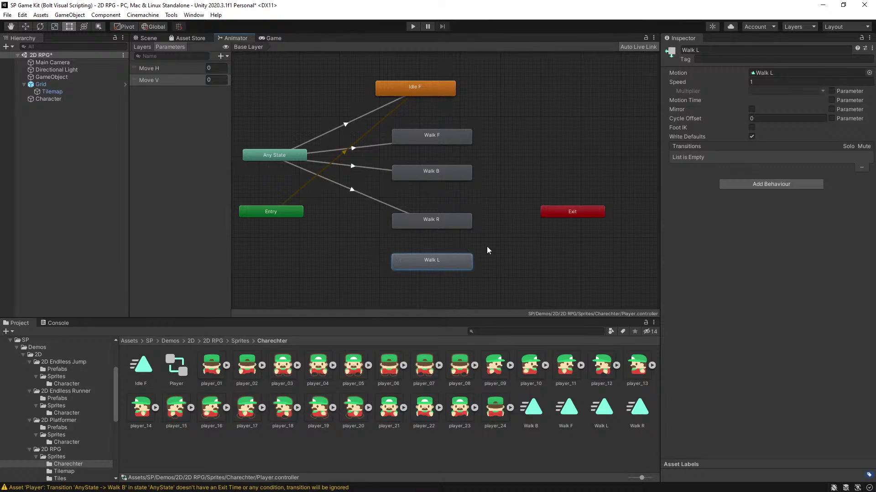
left_click(499, 248)
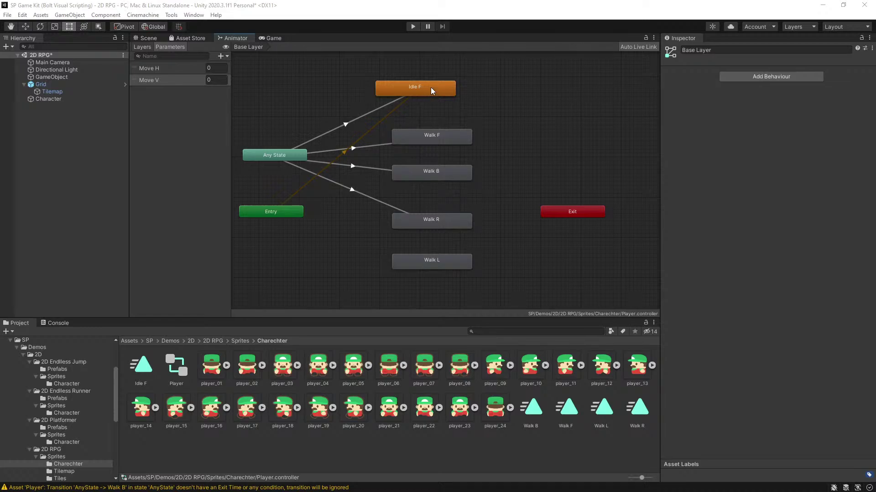
Step: Move the Entry node above Any State and align the Idle F state with the column of Walk states
left_click_drag(431, 87, 440, 86)
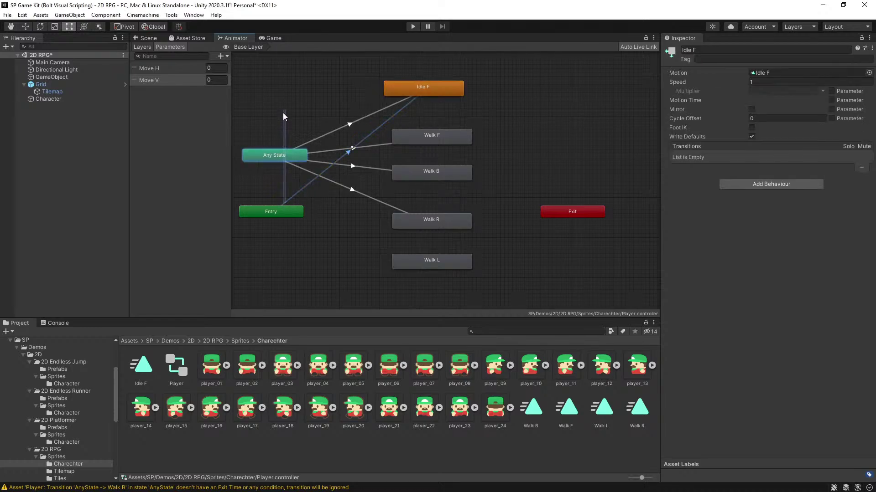
left_click(286, 209)
left_click_drag(275, 211, 283, 82)
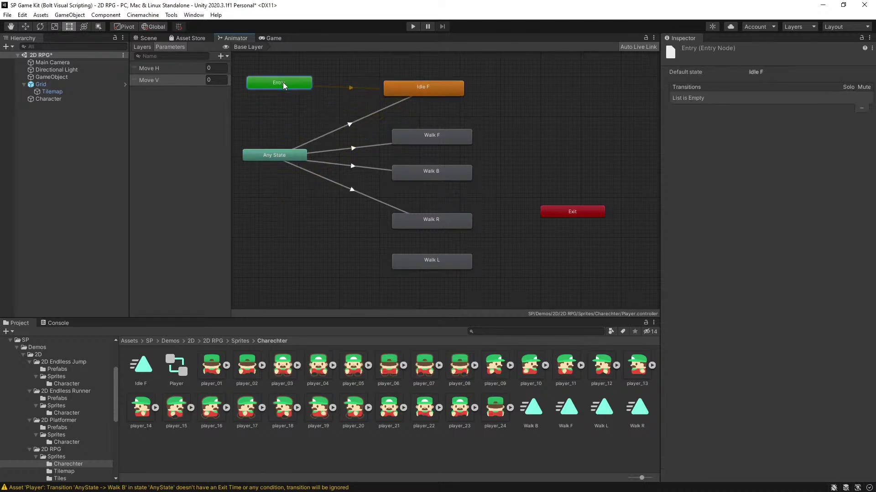
left_click(308, 105)
left_click(455, 89)
left_click_drag(454, 89, 461, 89)
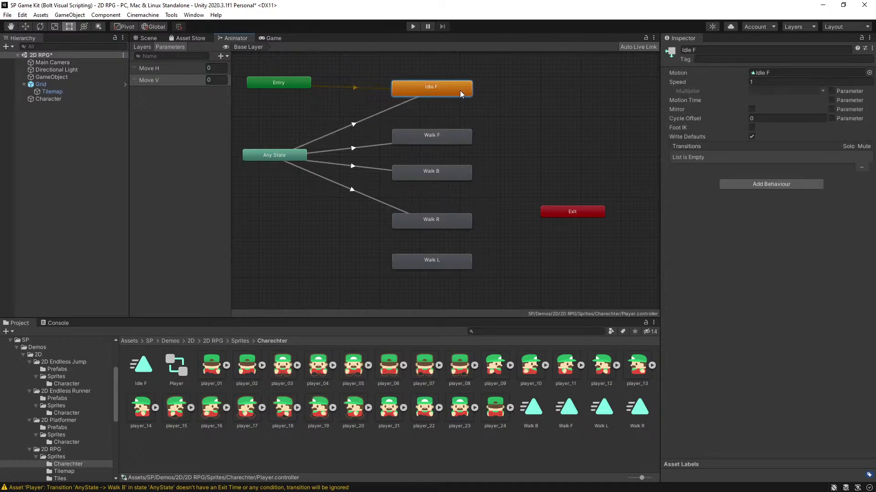
Step: Move Walk R up closer to Walk B and Idle F down closer to Walk F to even out the spacing
left_click(458, 230)
left_click_drag(458, 227, 458, 215)
left_click(485, 240)
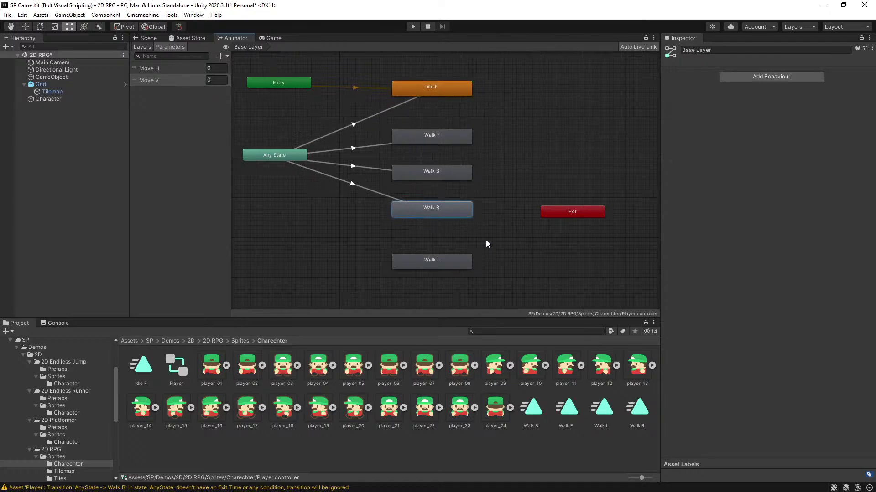
left_click(432, 94)
left_click_drag(432, 94, 433, 106)
left_click(477, 190)
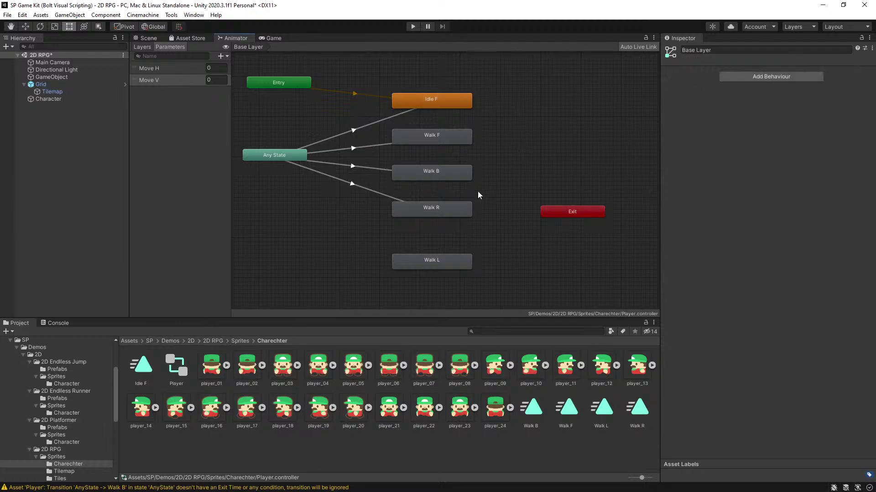
scroll(504, 184, "up", 3)
scroll(504, 184, "down", 4)
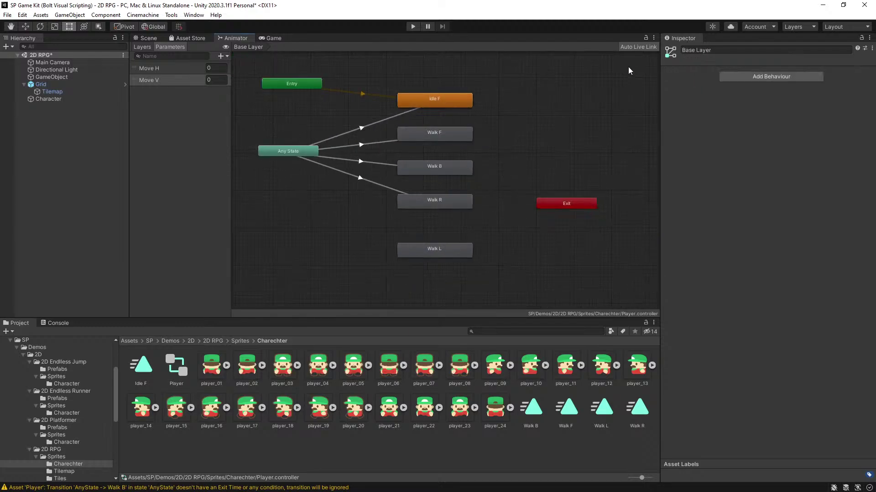
Step: Close the Asset Store view and switch to the Scene view
left_click(190, 37)
left_click(147, 38)
left_click(216, 38)
left_click(192, 37)
right_click(192, 37)
left_click(231, 54)
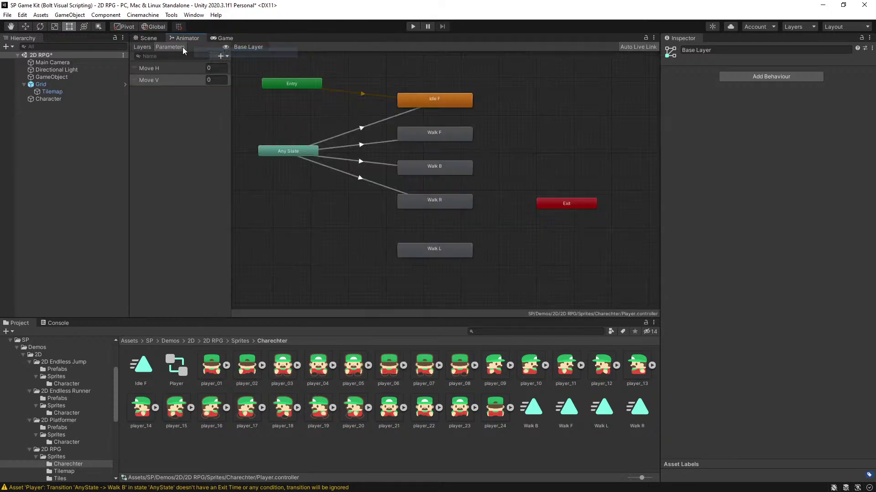
left_click(145, 37)
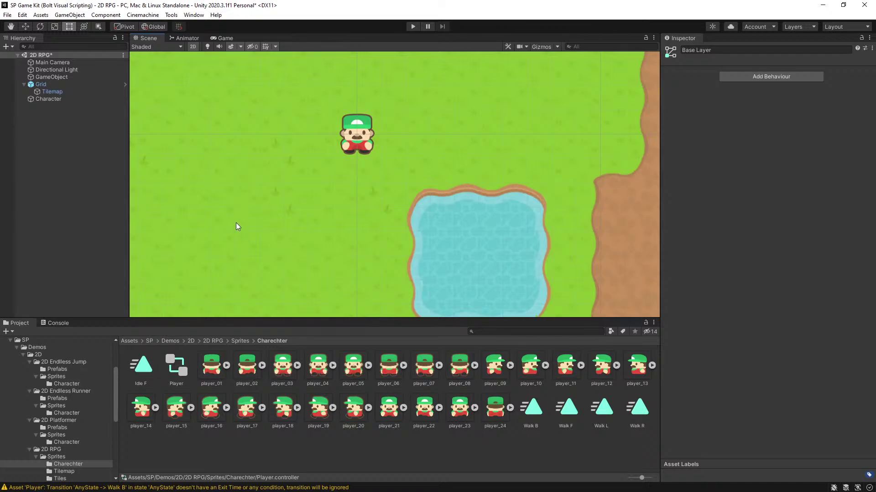
Step: Add a Flow Machine component to the Character object
scroll(237, 221, "down", 1)
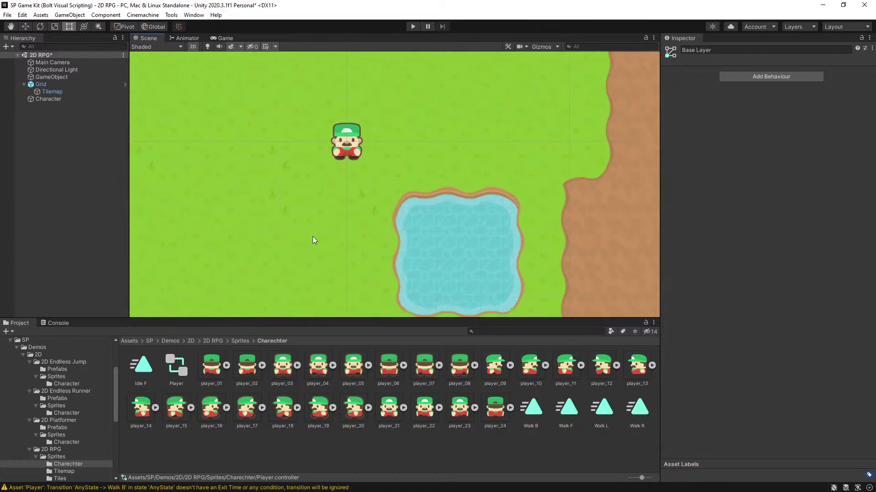
scroll(496, 239, "down", 2)
scroll(499, 236, "down", 6)
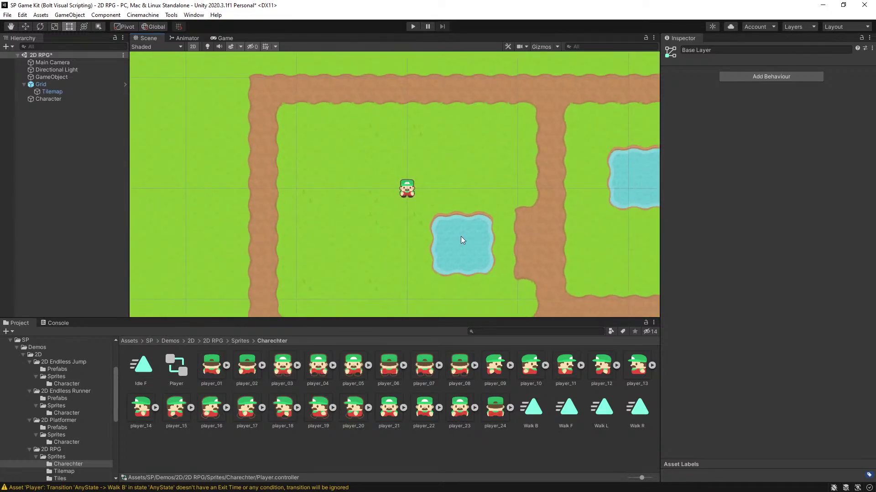
scroll(539, 250, "up", 1)
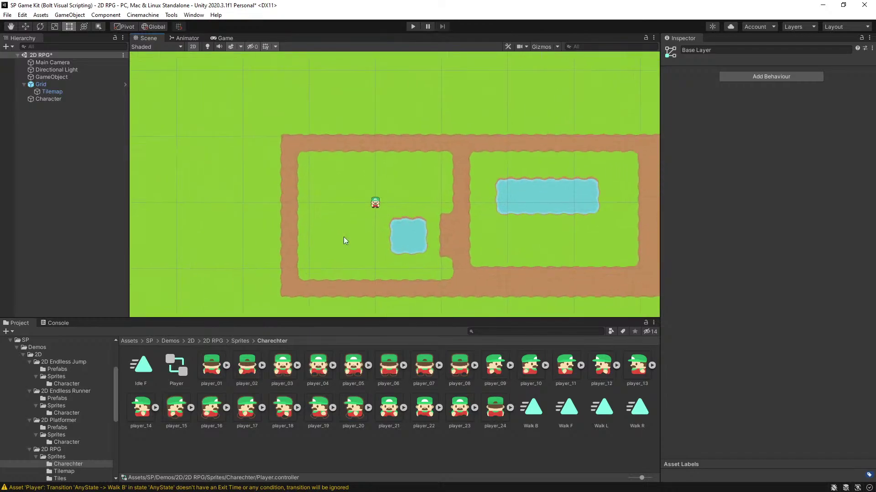
scroll(371, 211, "up", 5)
left_click(44, 98)
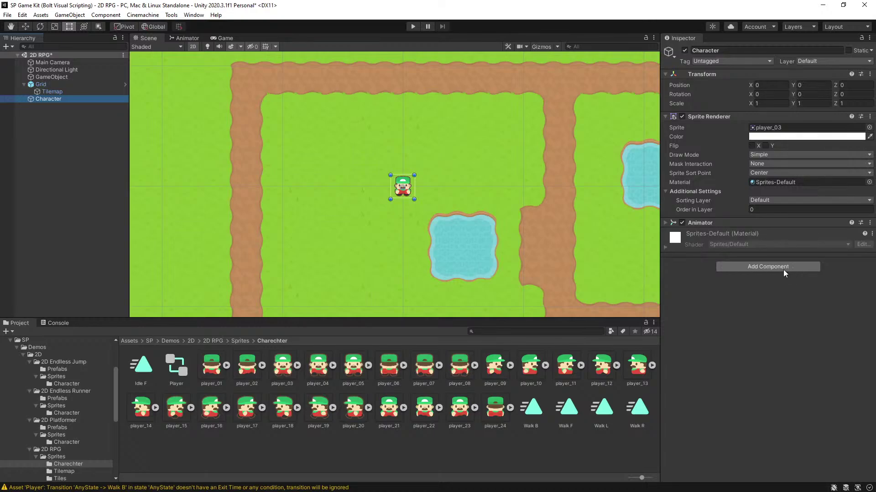
left_click(783, 268)
type("f")
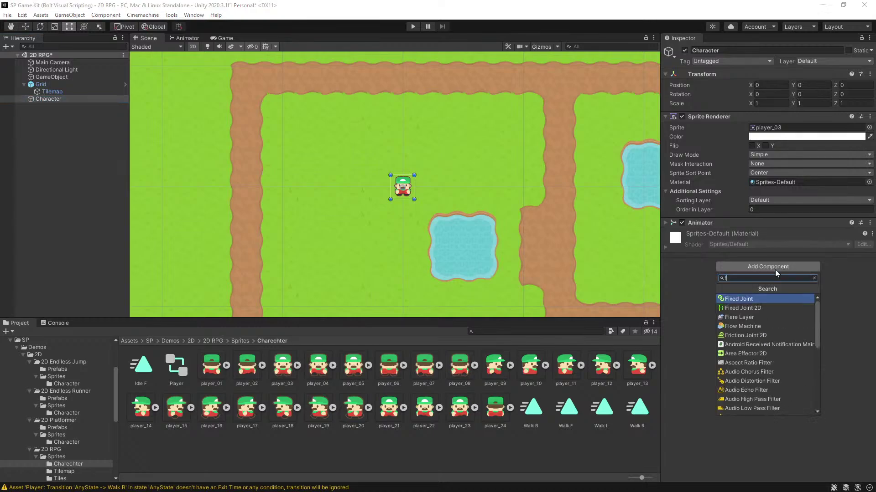
type("l")
key("Down")
key("Return")
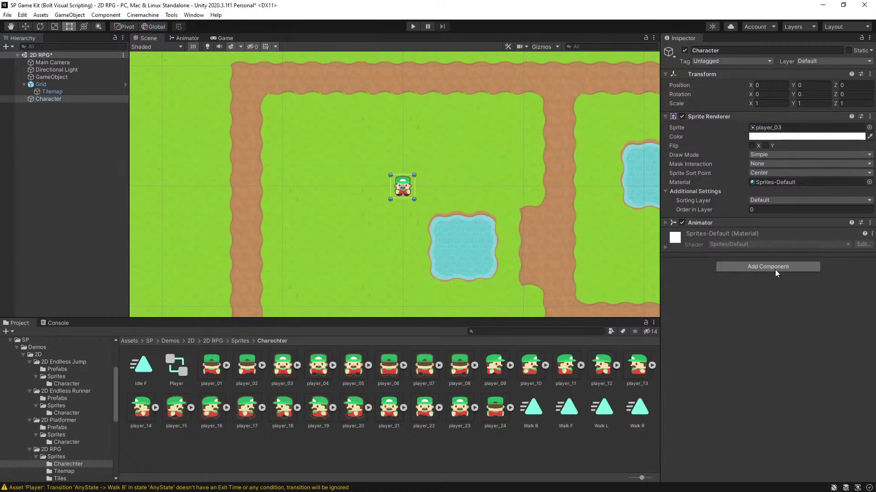
Step: Set the Flow Machine's source to Embed and open its graph for editing
left_click(767, 272)
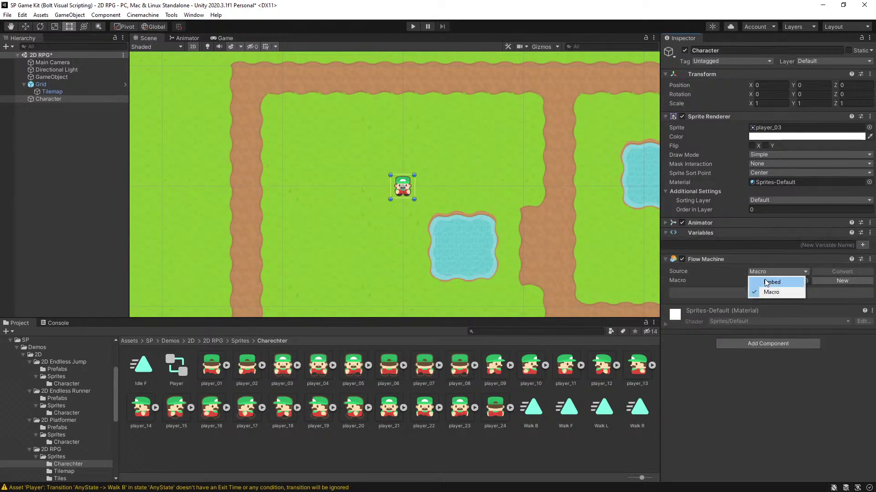
left_click(766, 282)
left_click(770, 307)
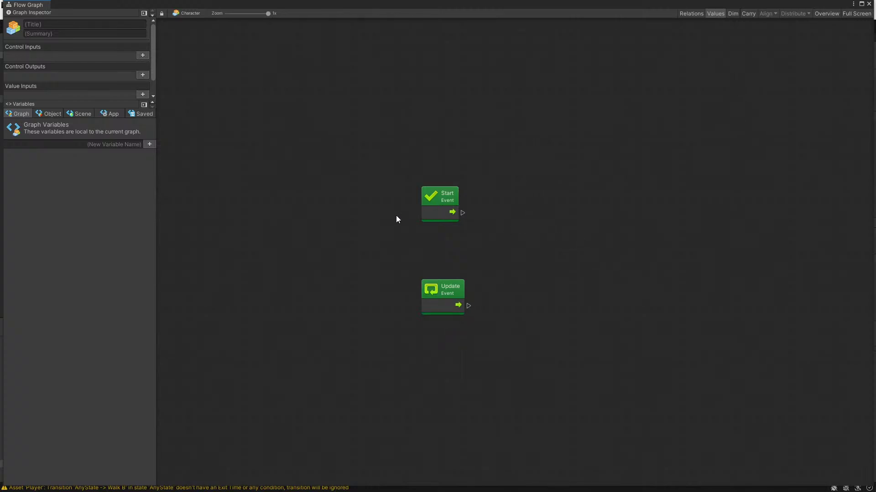
Step: Search the units for "preset" and add a Move Vertical Preset super unit above the Start event
right_click(392, 93)
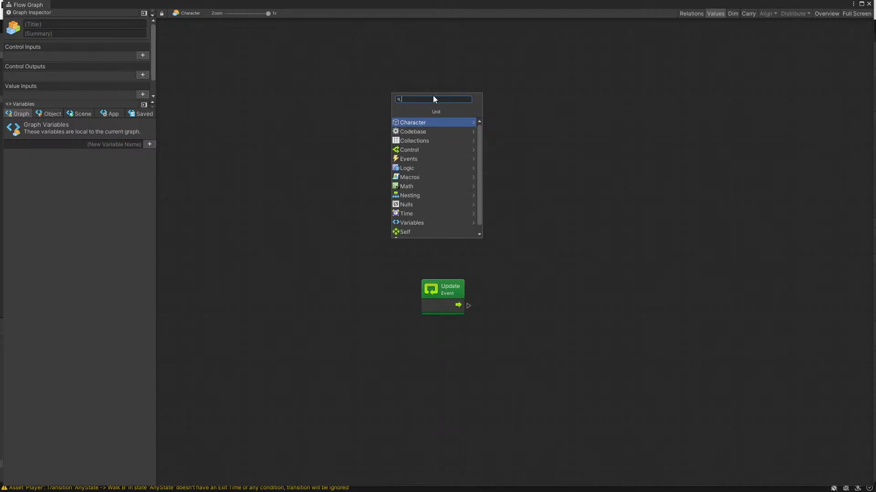
type("ver")
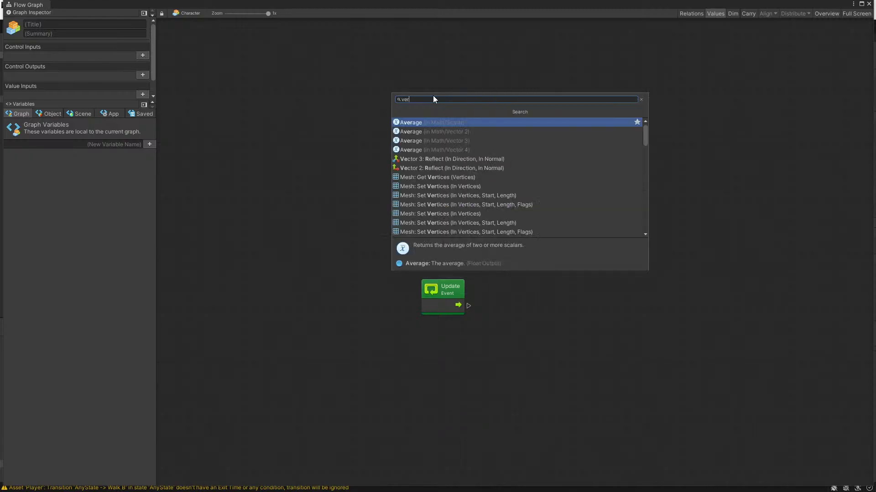
type("t")
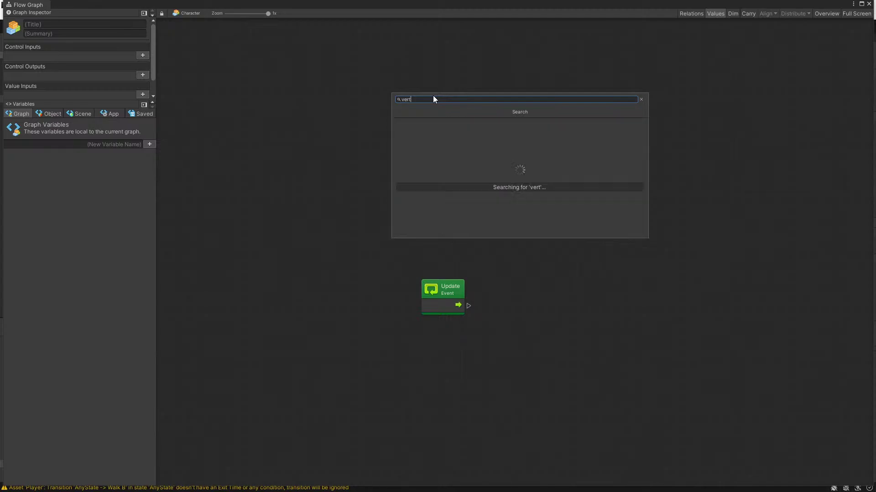
key("BackSpace")
key("BackSpace")
key("BackSpace")
key("BackSpace")
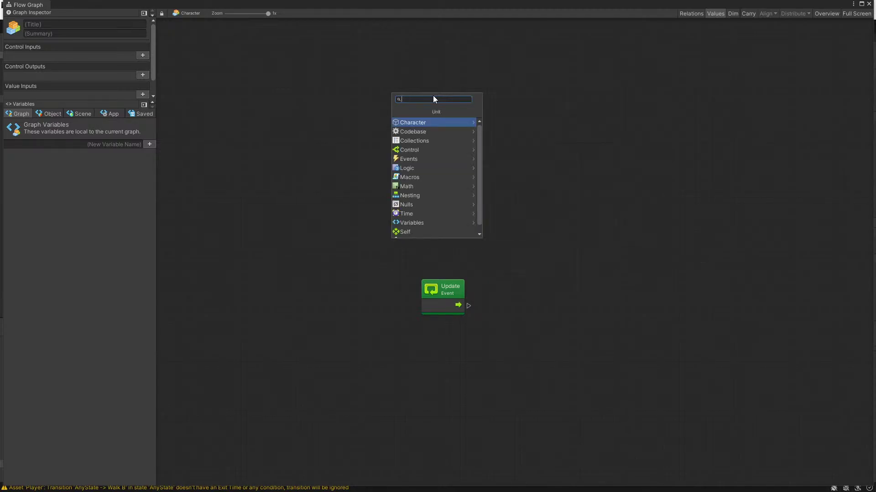
type("v")
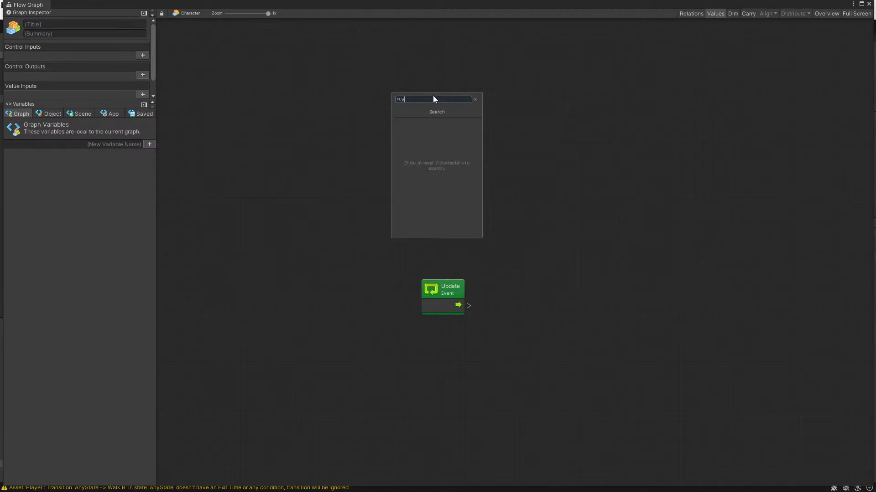
key("BackSpace")
type("pre")
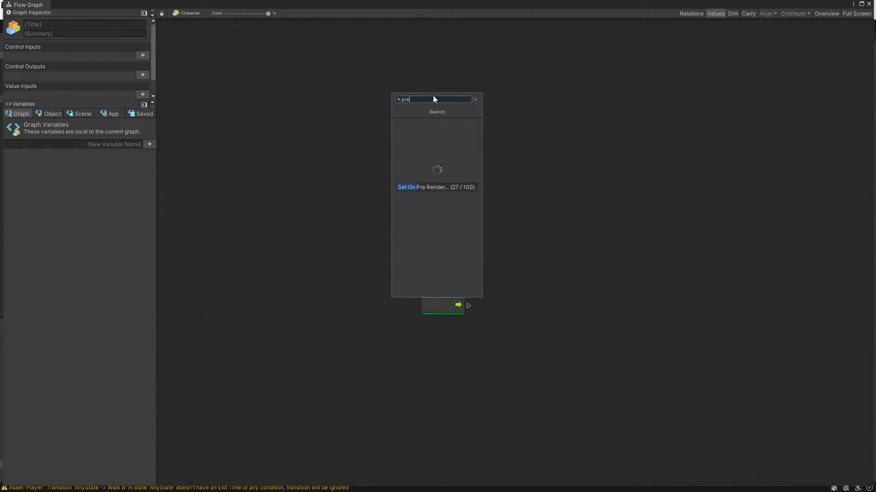
type("set")
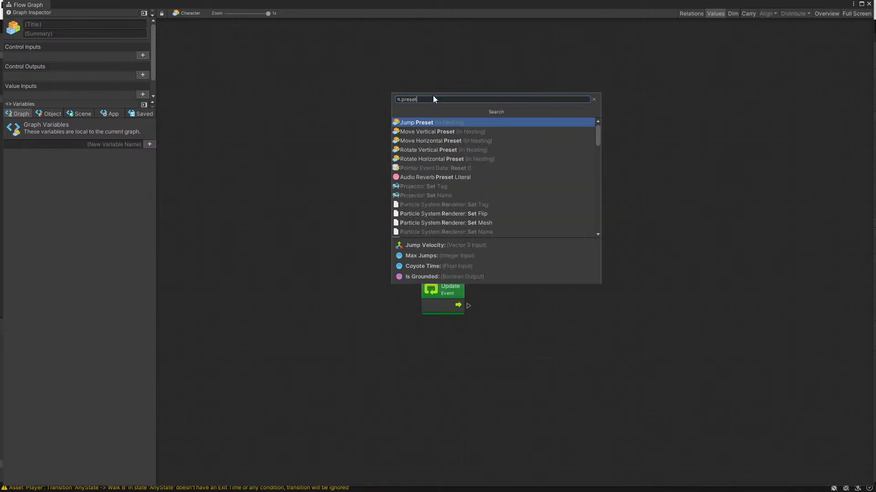
left_click(442, 134)
left_click_drag(448, 106, 453, 89)
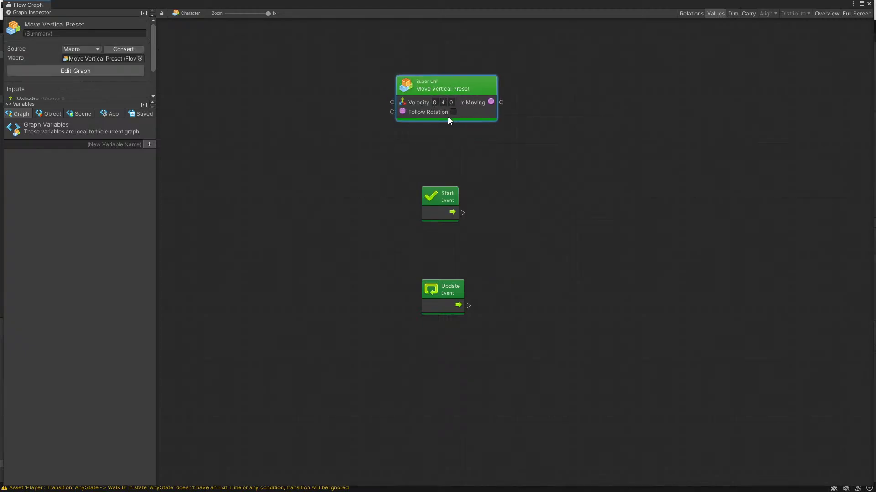
Step: Move the Start and Update event units down together to free space under the Move Vertical Preset
left_click_drag(397, 173, 469, 341)
left_click_drag(444, 210, 434, 295)
left_click(397, 151)
Step: Add a Move Horizontal Preset super unit and place it directly below the Move Vertical Preset
right_click(404, 144)
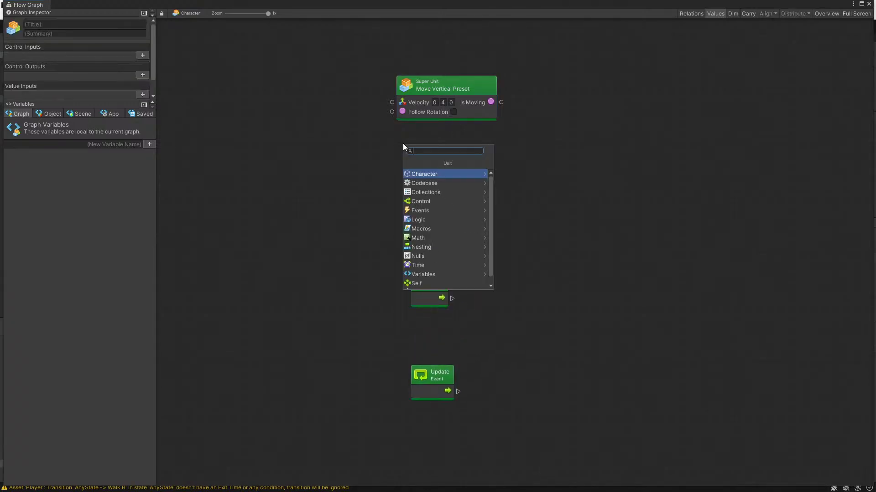
type("pres")
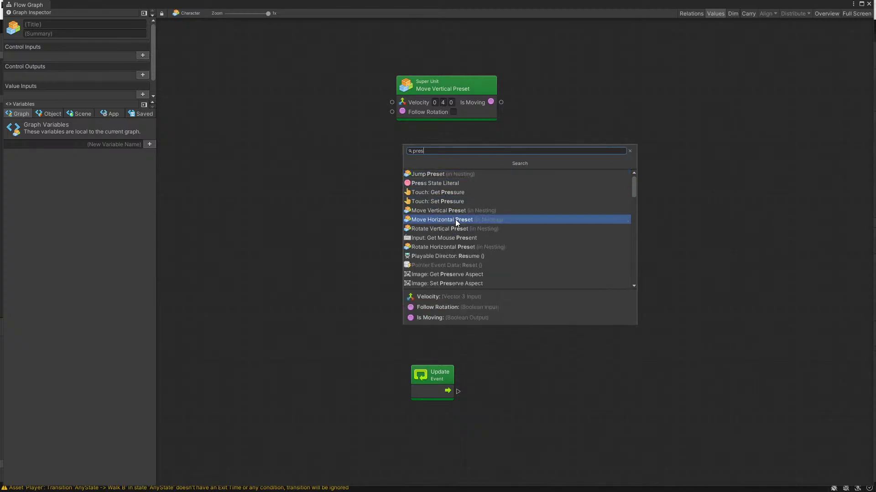
left_click(451, 220)
left_click_drag(439, 149, 433, 146)
left_click(548, 114)
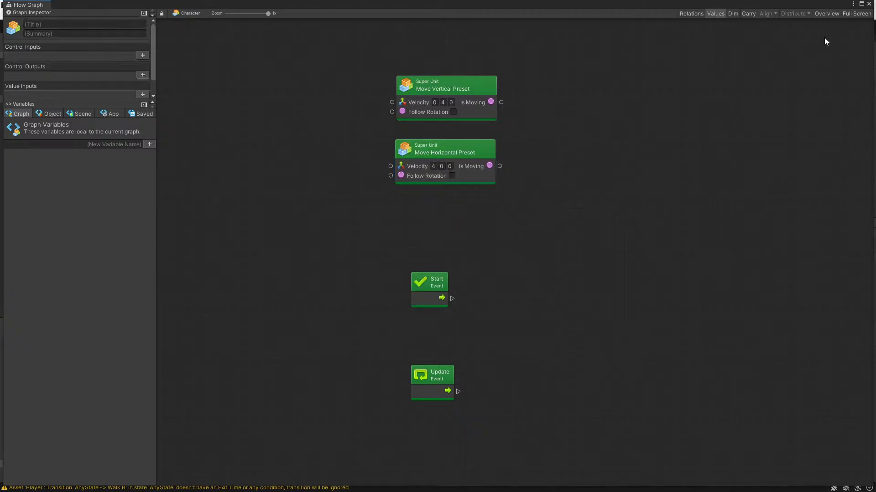
Step: Close the flow graph and save the 2D RPG scene
left_click(871, 4)
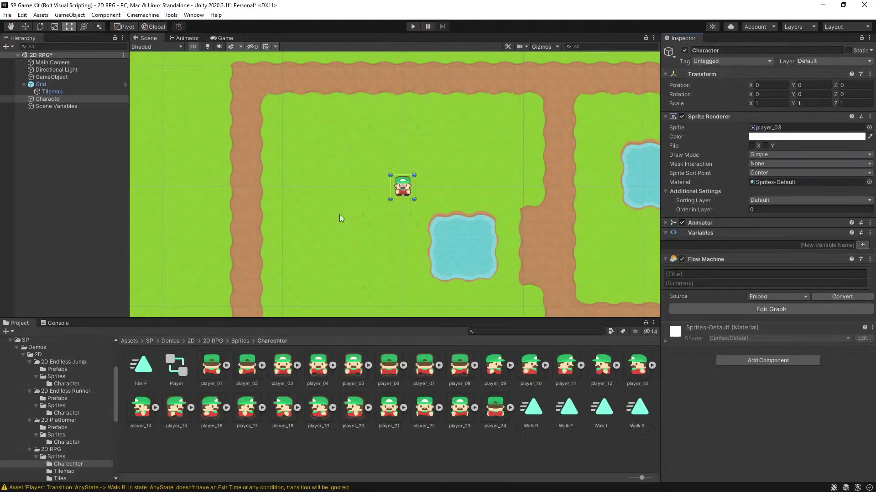
left_click(60, 223)
key("ctrl+s")
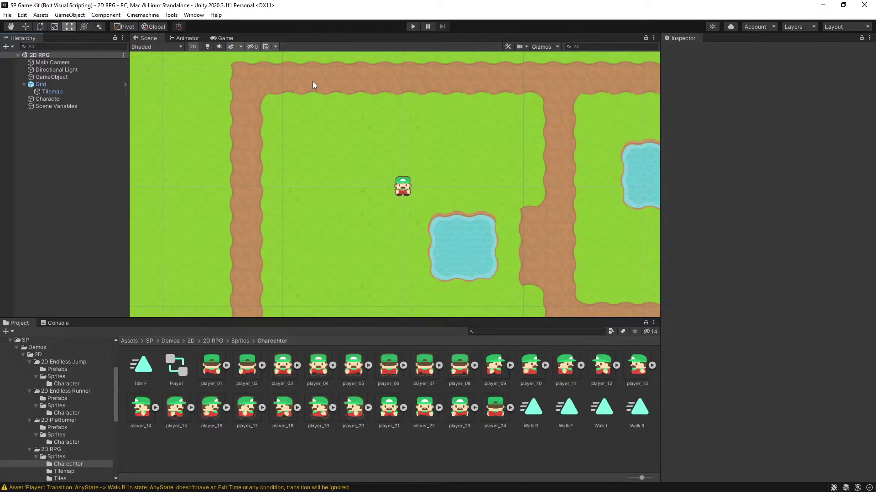
Step: Play the scene and test walking the character left, right and up
left_click(413, 27)
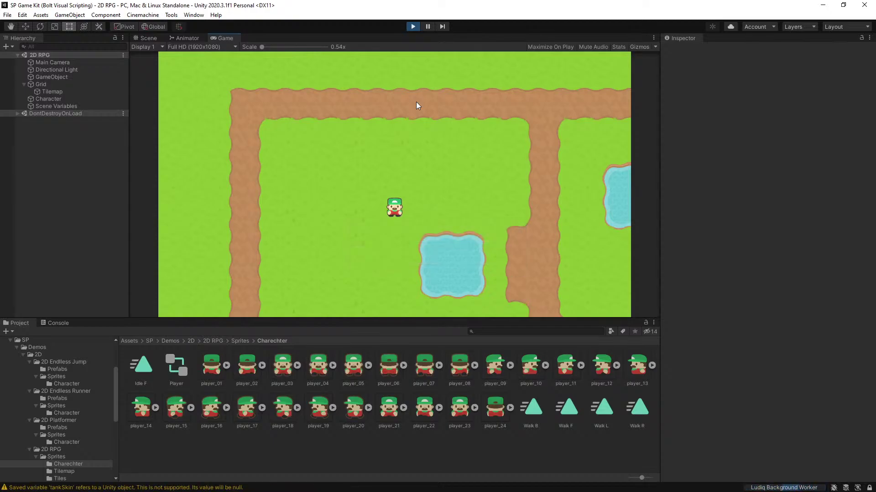
key("Left")
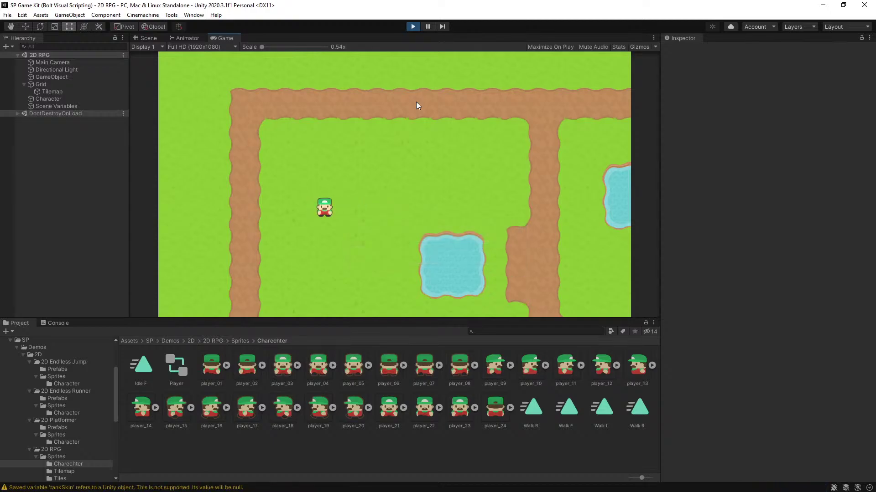
key("Right")
key("Left")
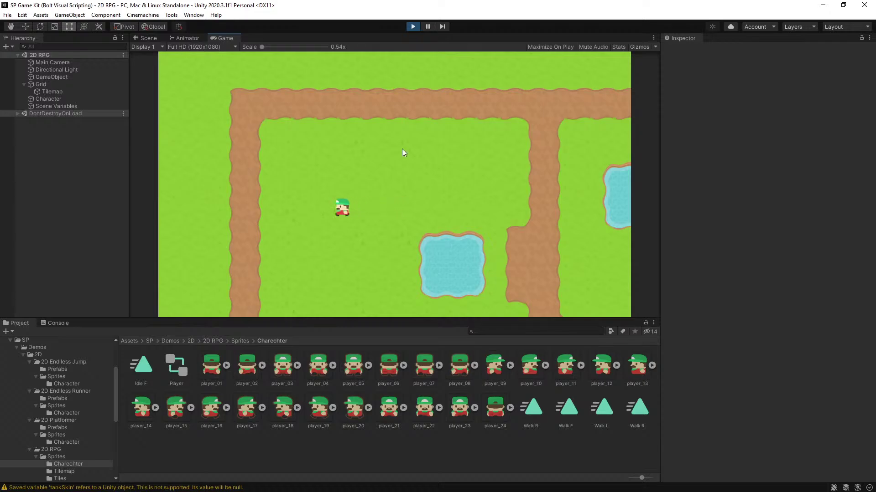
key("Right")
key("Up")
key("Left")
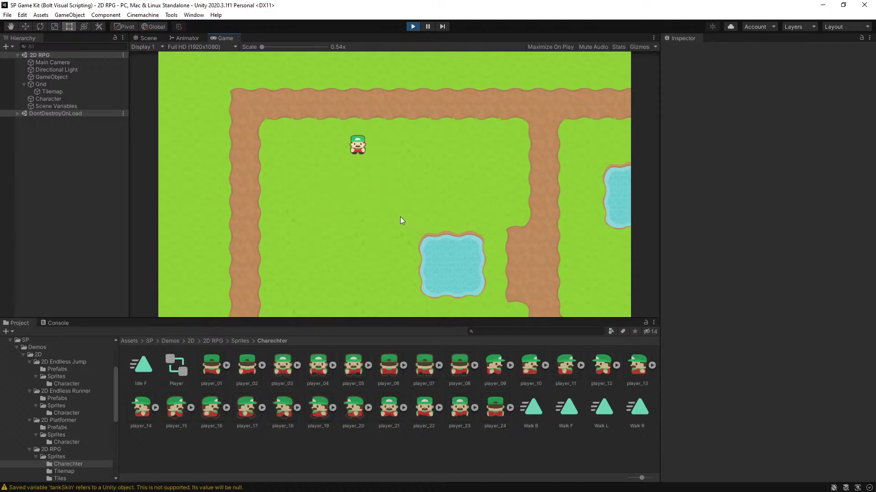
Step: Test walking the character in all four directions, repeatedly alternating up and down, and stop playing the scene
key("Right")
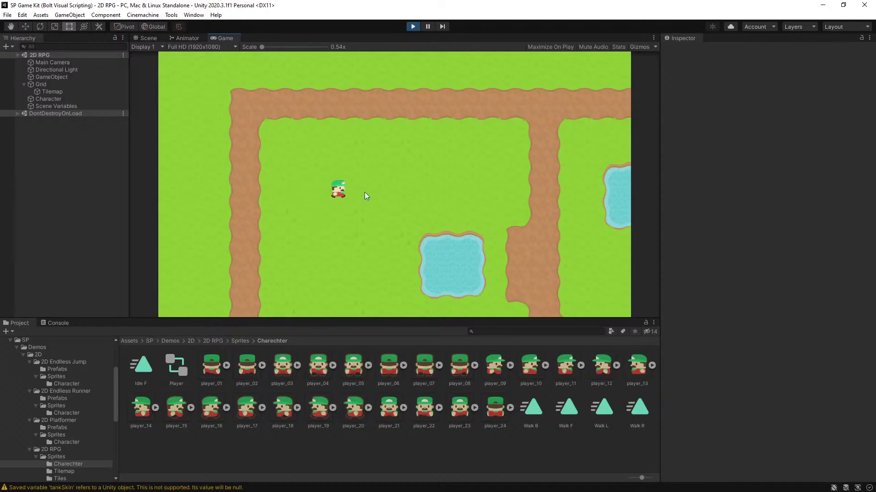
key("Up")
key("Left")
key("Down")
key("Up")
key("Right")
key("Left")
key("Left")
key("Up")
key("Down")
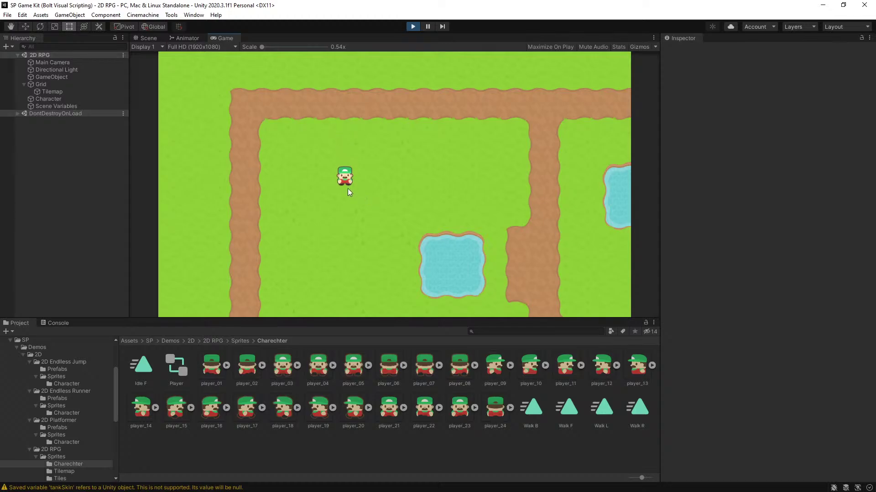
key("Up")
key("Down")
key("Up")
key("Down")
key("Down")
key("Up")
key("Down")
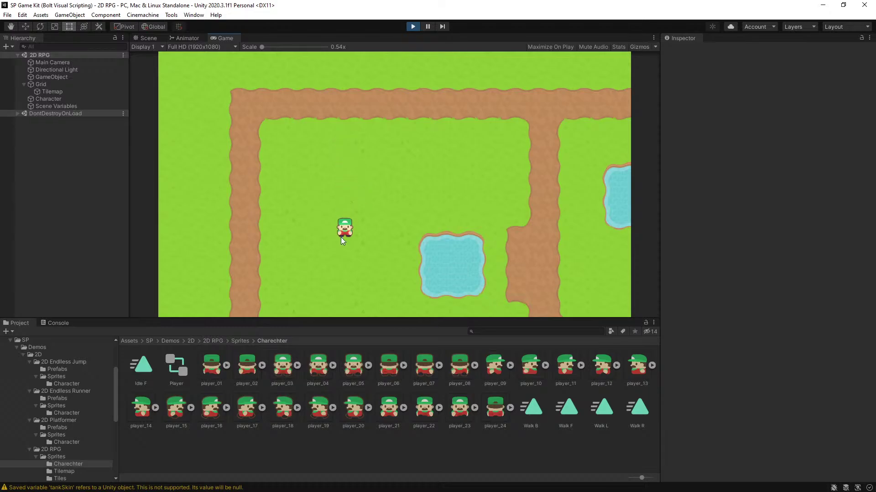
key("Up")
key("Down")
key("Up")
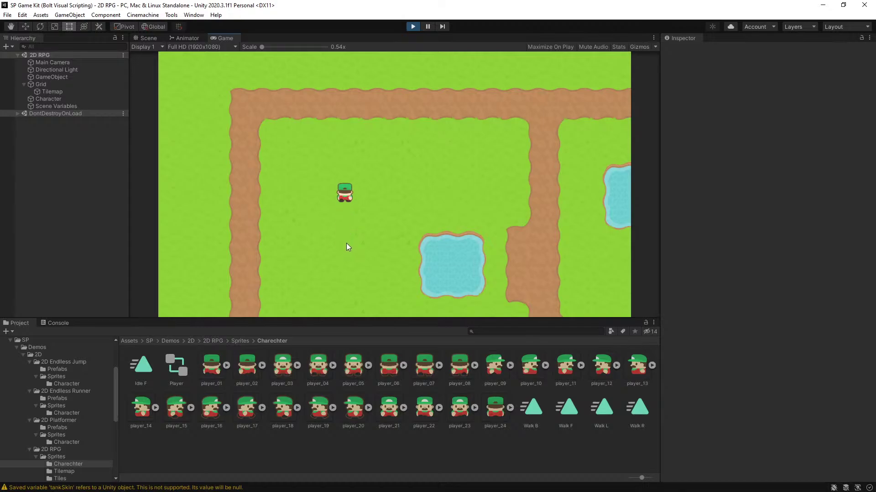
key("Down")
left_click(412, 26)
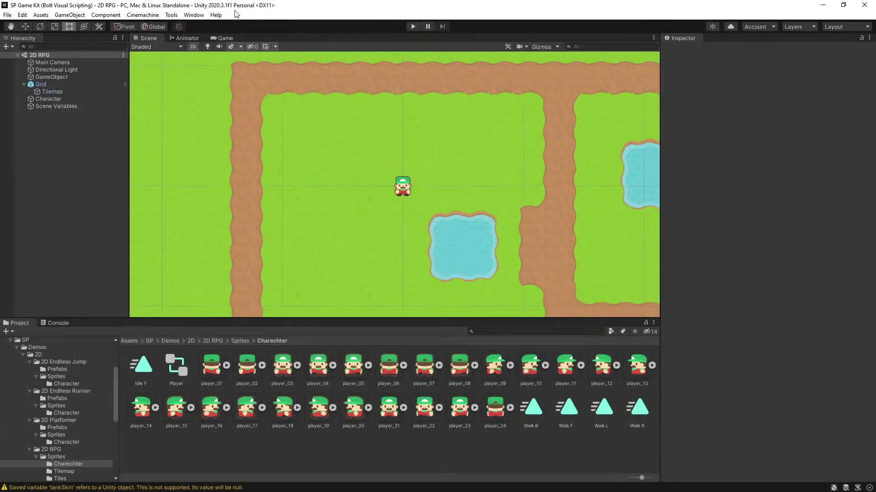
Step: Set the Walk F animator state's speed to 0.5
left_click(187, 38)
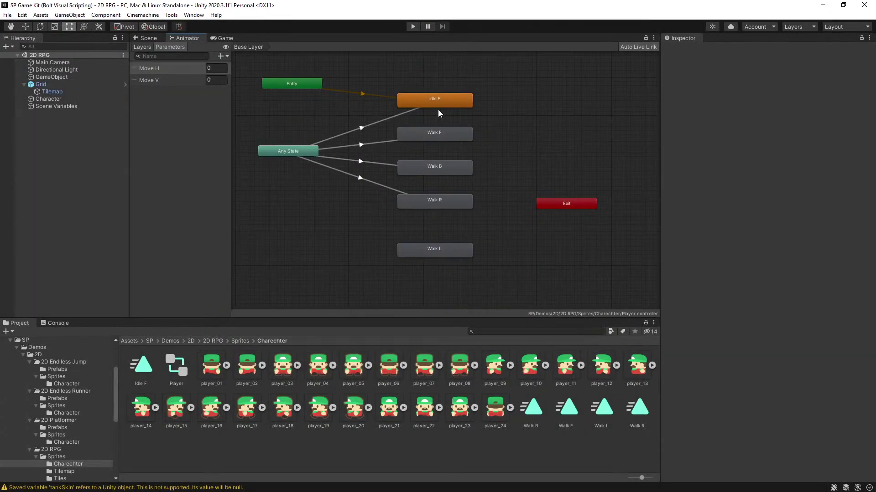
left_click(440, 144)
left_click(774, 82)
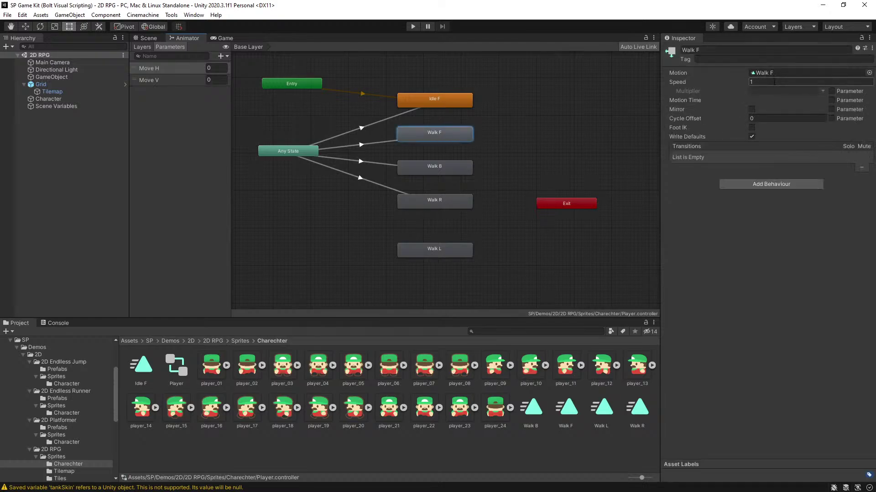
type(".5")
Step: Set the Any State to Idle F transition's duration to 0 and turn off Can Transition To Self
left_click(367, 128)
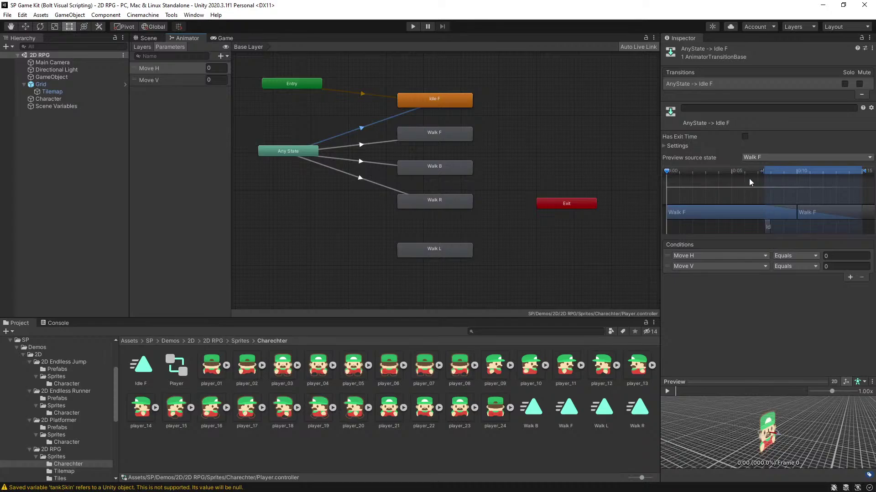
left_click(663, 145)
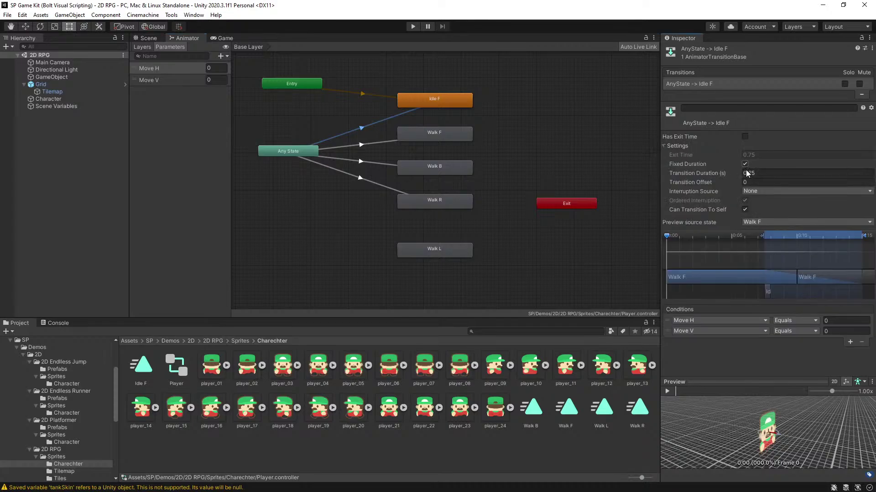
left_click(761, 175)
type("0")
key("Return")
left_click(745, 210)
left_click(445, 134)
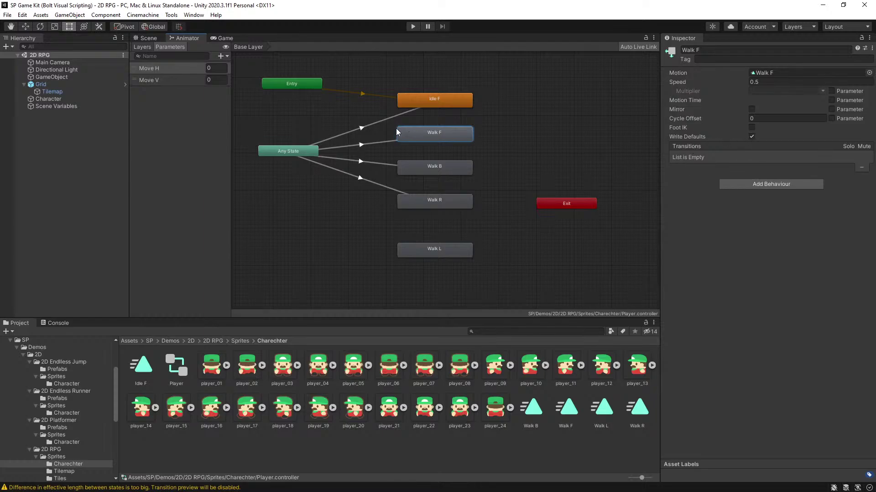
left_click(376, 123)
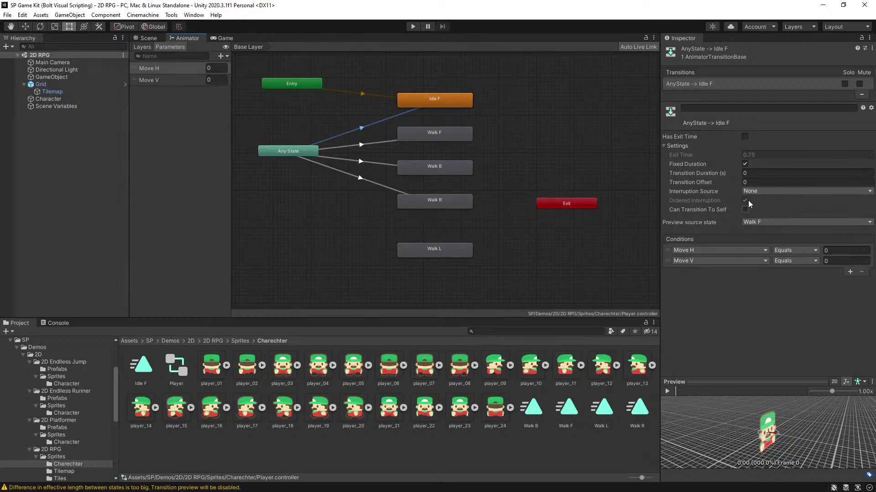
Step: Turn off Can Transition To Self on the Any State to Walk F transition and set its duration to 0
left_click(361, 143)
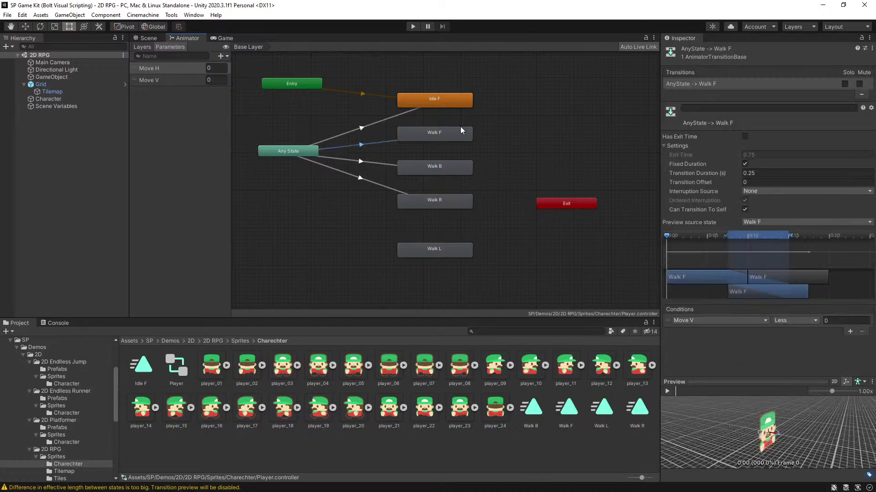
left_click(745, 209)
left_click(775, 173)
type("0")
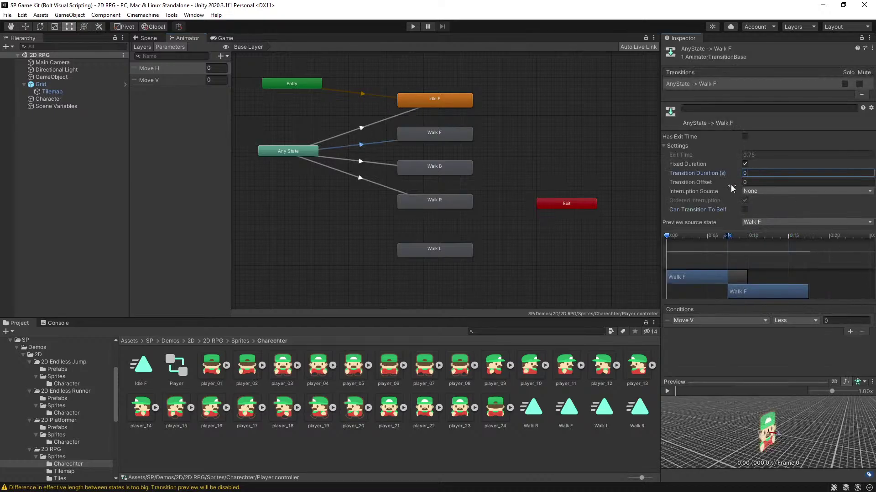
Step: Turn off Can Transition To Self on the Any State to Walk B transition and set its duration to 0
left_click(358, 163)
left_click(744, 210)
left_click(775, 173)
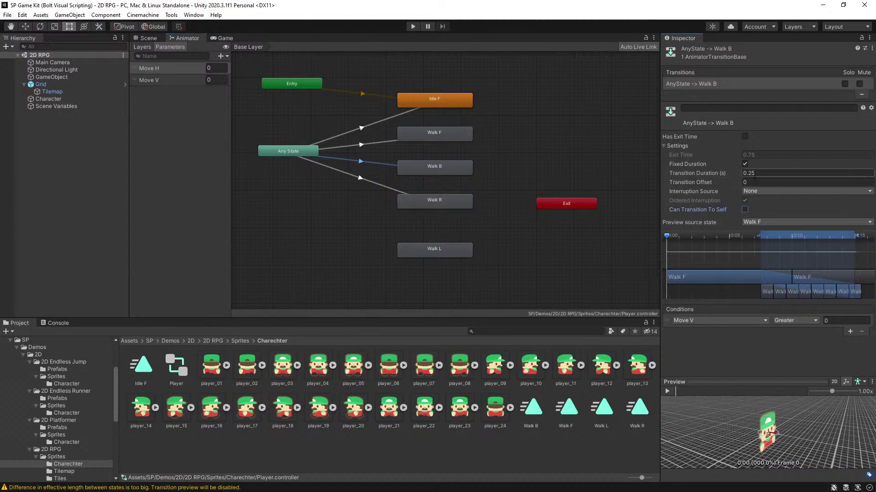
type("0")
Step: Turn off Can Transition To Self on the Any State to Walk R transition and set its duration to 0
left_click(364, 176)
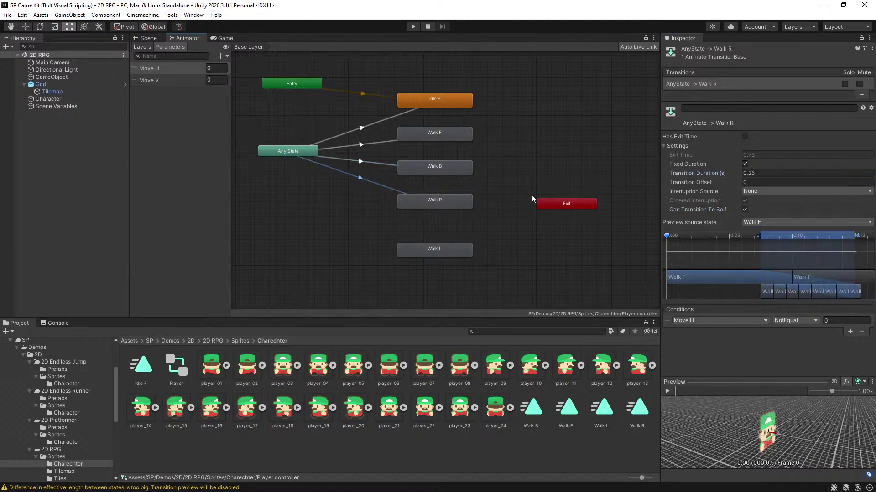
left_click(745, 209)
left_click(749, 173)
type("0")
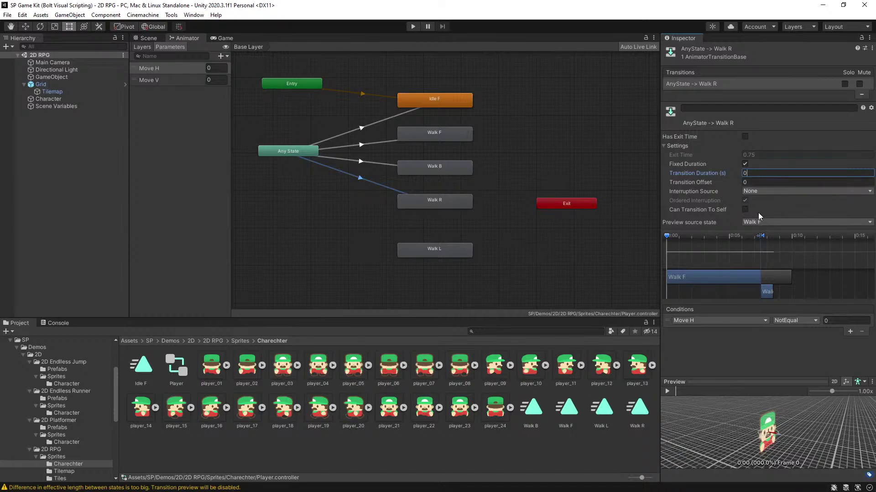
left_click(519, 248)
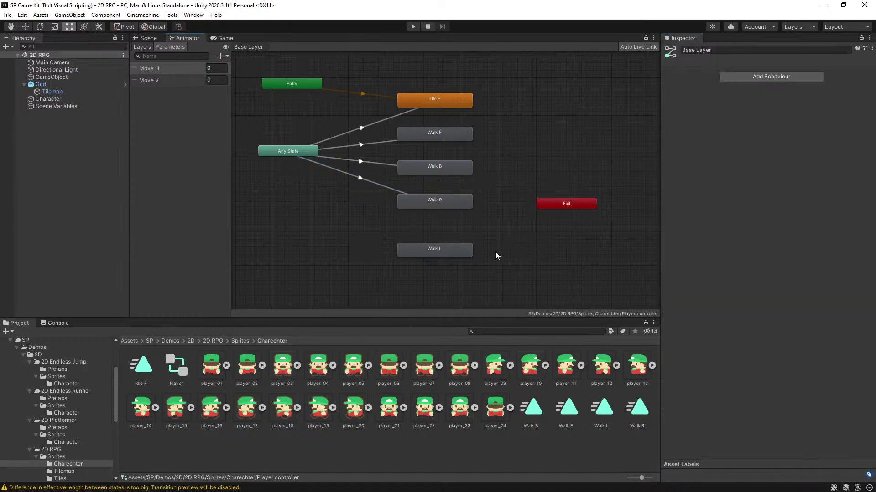
Step: Set the speed of the Walk B and Walk R states to 0.5 and check the speeds of the states
left_click(455, 136)
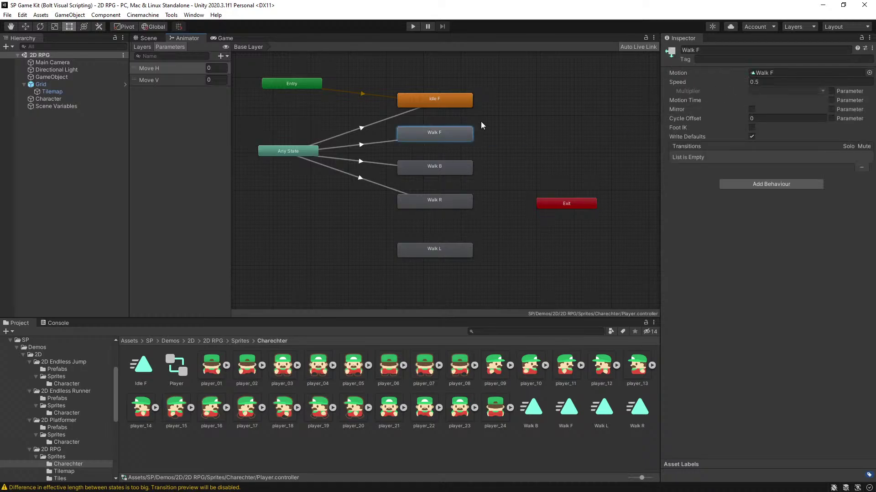
left_click(448, 171)
left_click(757, 82)
type(".5")
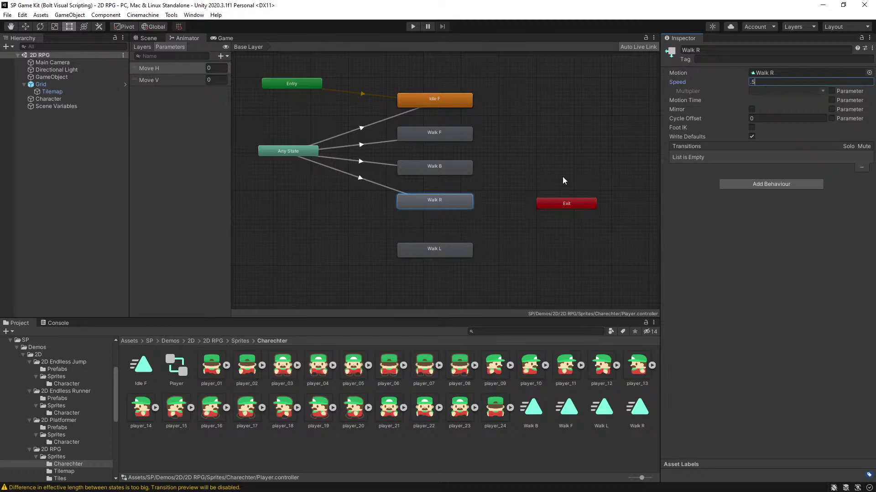
left_click(563, 175)
left_click(436, 133)
left_click(431, 184)
left_click(433, 169)
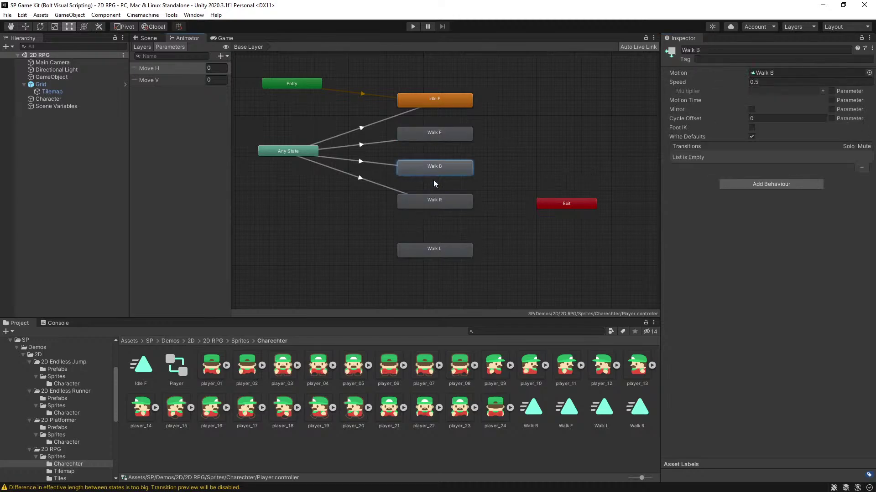
left_click(437, 202)
left_click(477, 105)
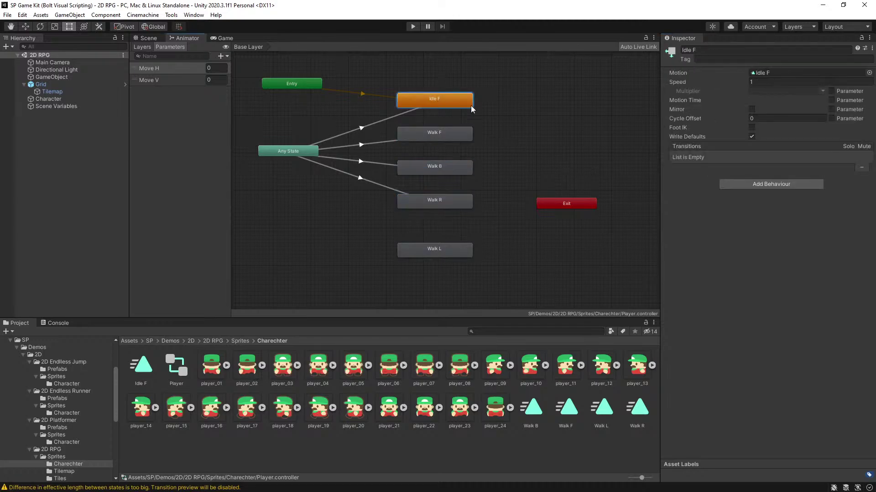
Step: Play the scene, test the walk animations in all four directions, and stop playing
left_click(156, 39)
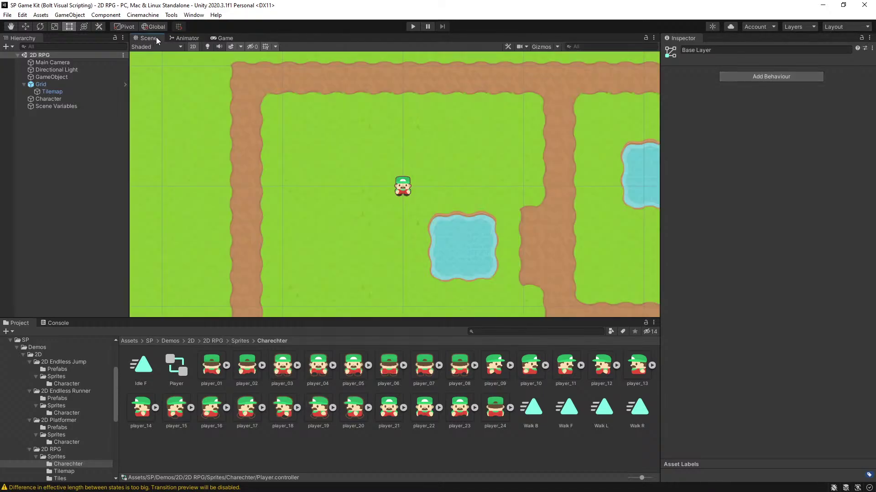
left_click(412, 26)
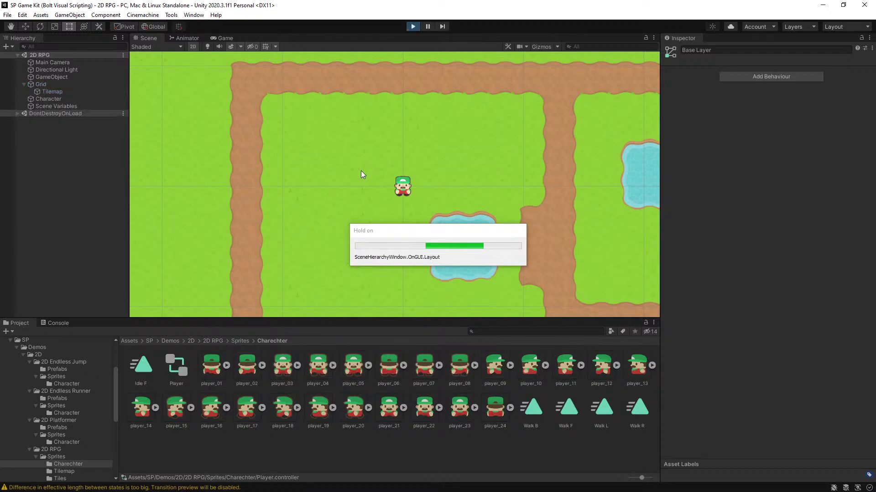
key("Left")
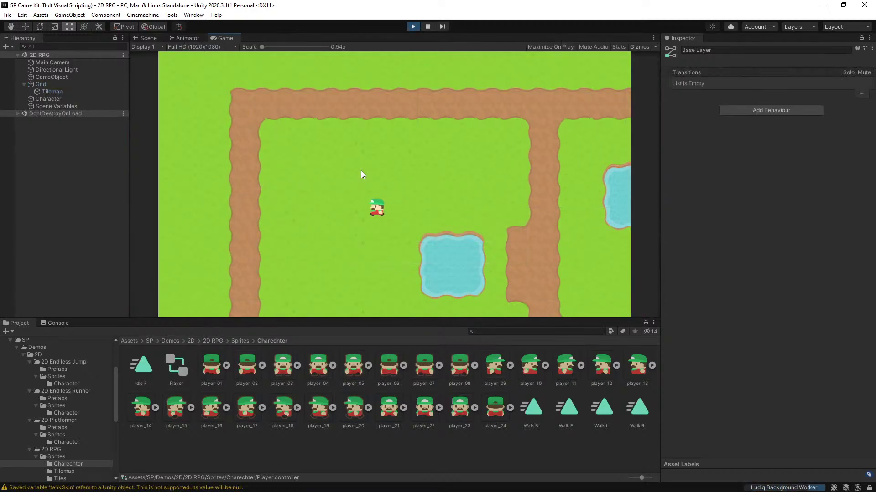
key("Down")
key("Up")
key("Down")
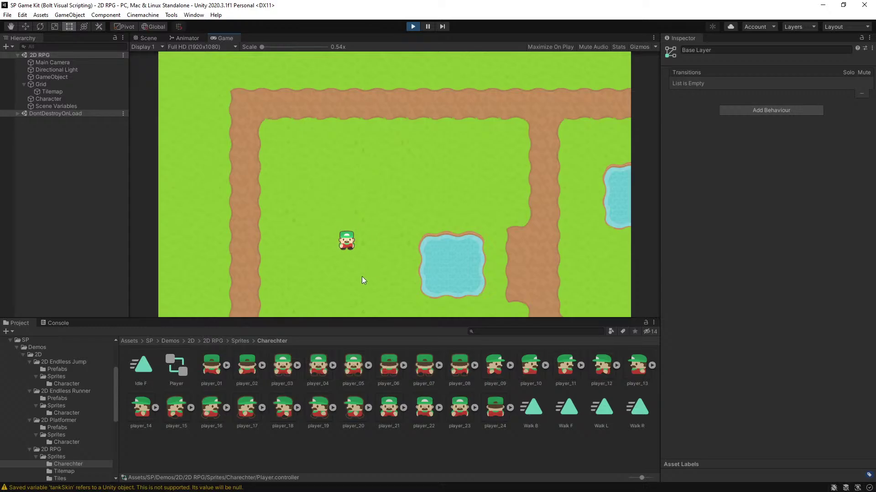
key("Up")
key("Down")
key("Up")
key("Down")
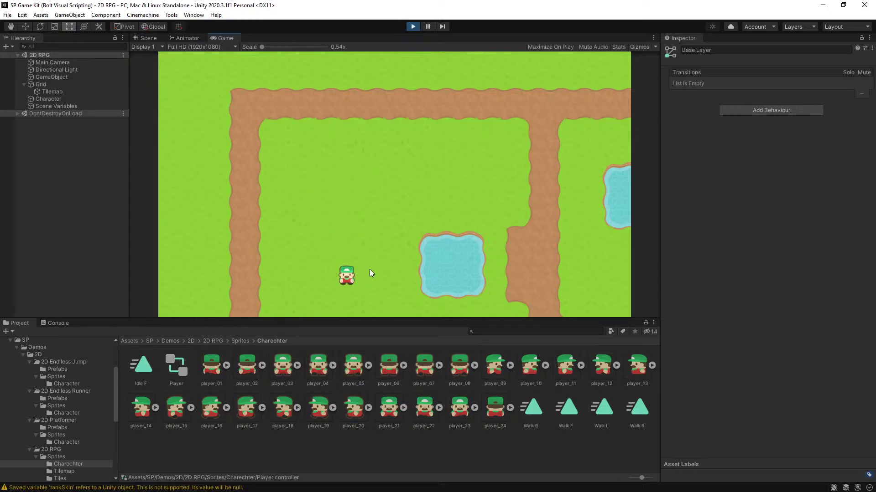
key("Up")
key("Up")
key("Right")
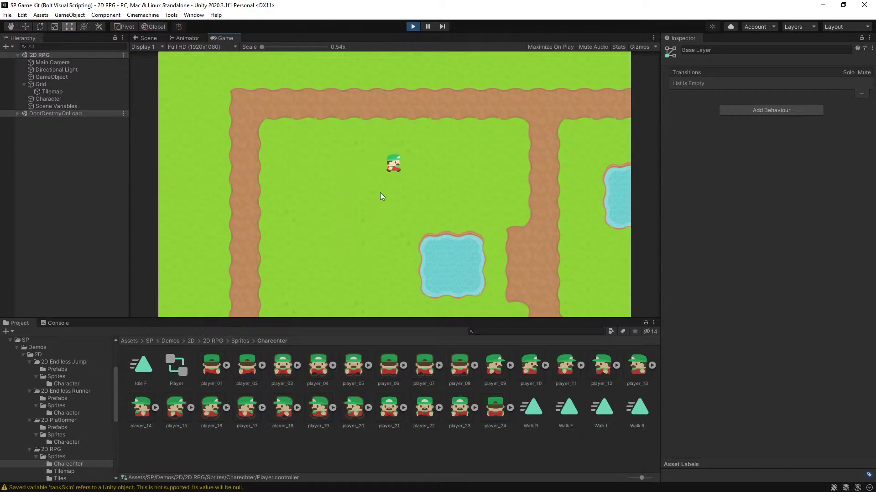
key("Left")
key("Up")
key("Down")
key("Right")
key("Left")
left_click(412, 26)
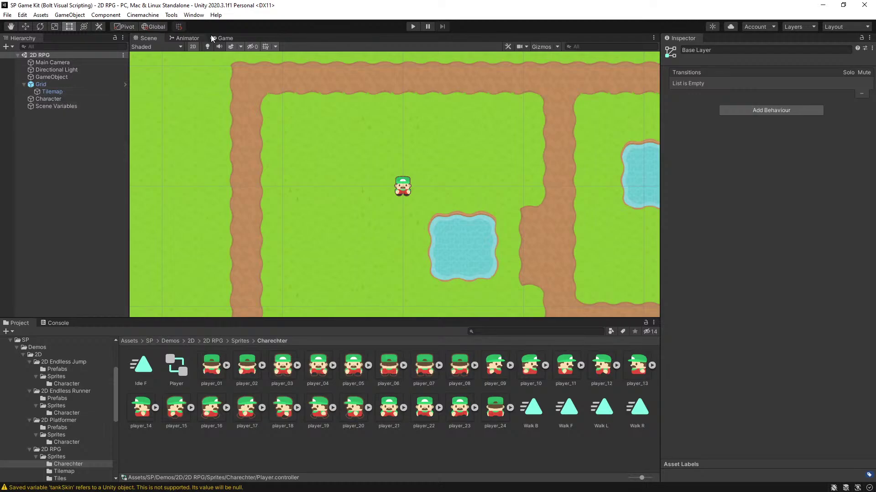
Step: Set the Walk F animator state's speed to 0.2
left_click(185, 38)
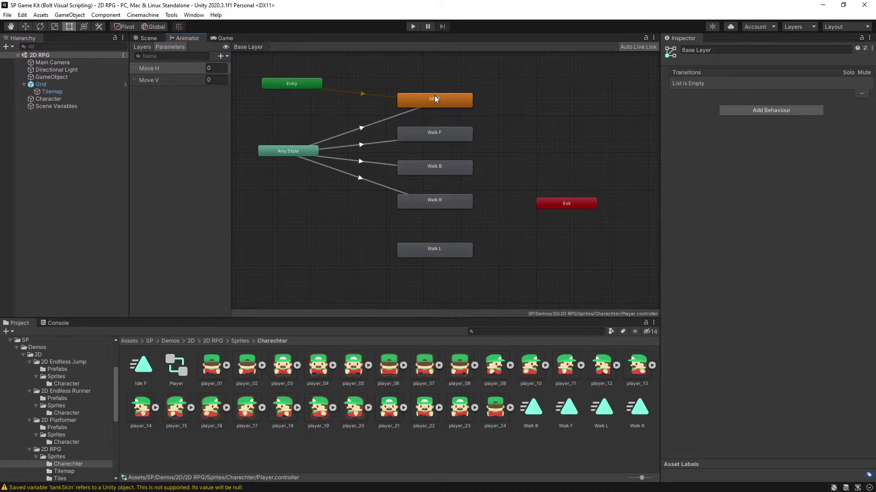
left_click(430, 137)
left_click(773, 83)
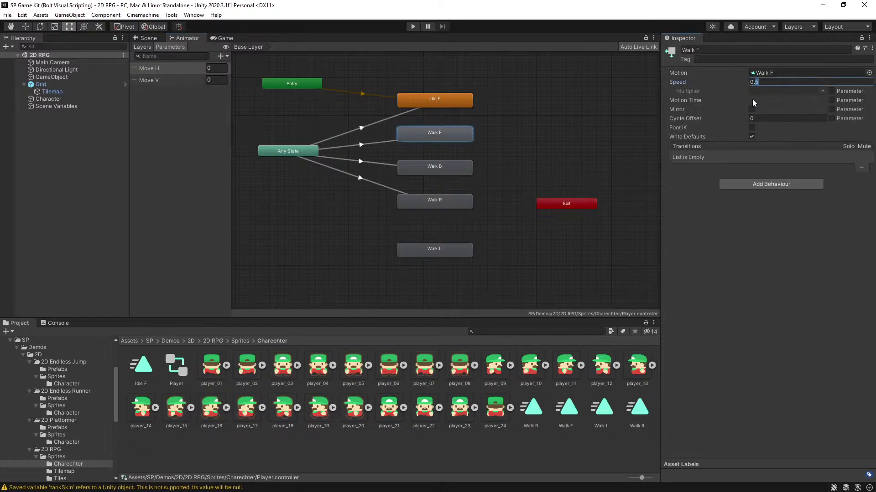
type("1")
key("BackSpace")
type("2")
left_click_drag(419, 135, 423, 135)
Step: Open the Walk B state's speed for editing and set the Walk R state's speed to 0.2
left_click(434, 167)
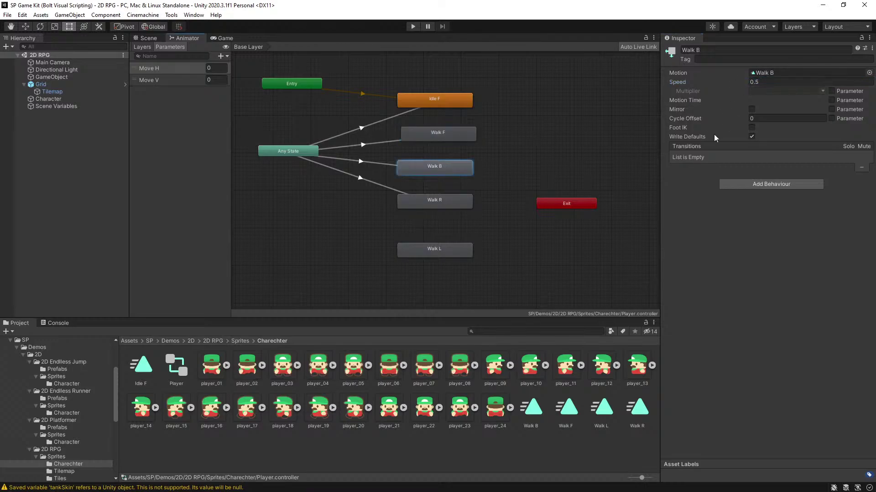
left_click(768, 82)
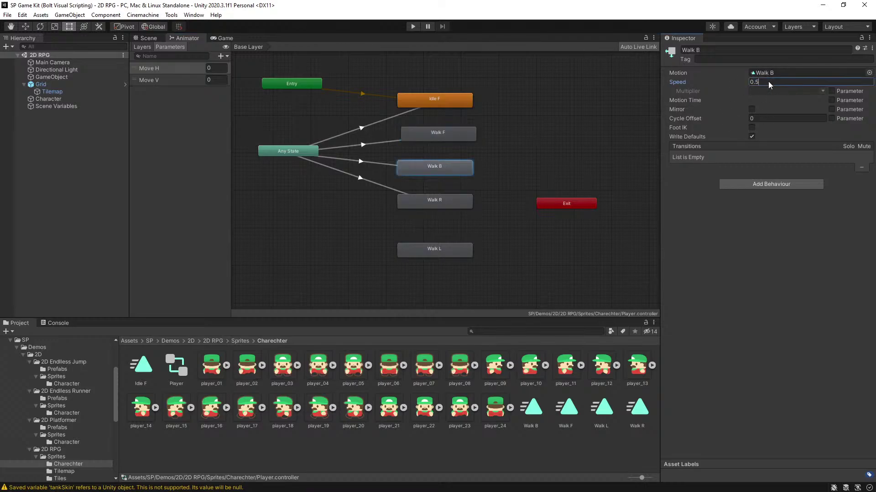
left_click(452, 198)
left_click_drag(768, 82, 755, 84)
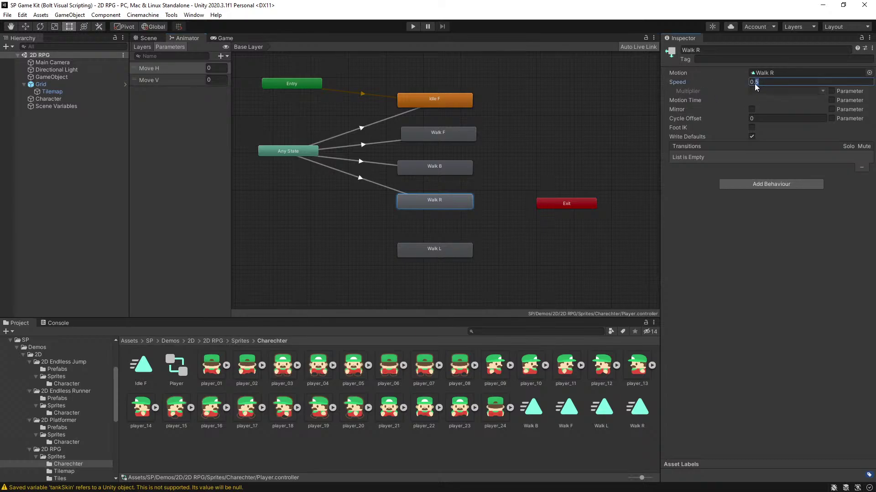
type("2")
left_click(568, 176)
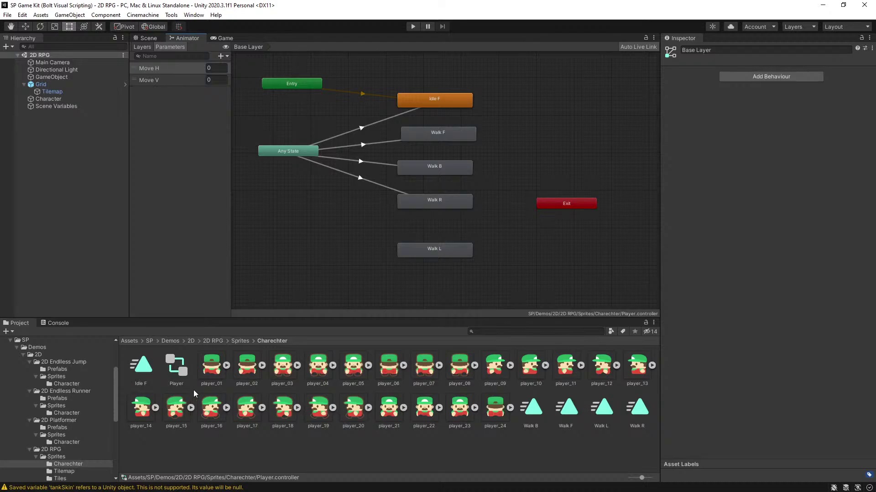
Step: Open the Walk F clip in the Animation window and examine its expanded sprite keyframes
left_click(531, 408)
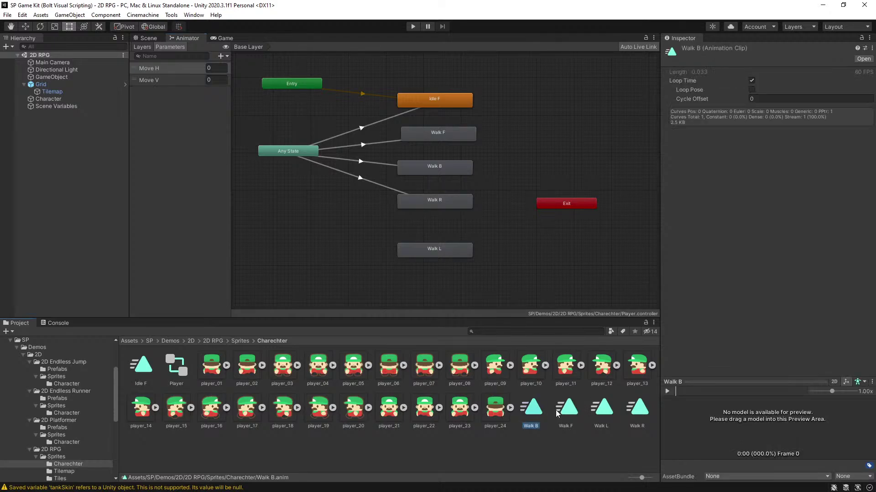
left_click(567, 410)
double_click(567, 410)
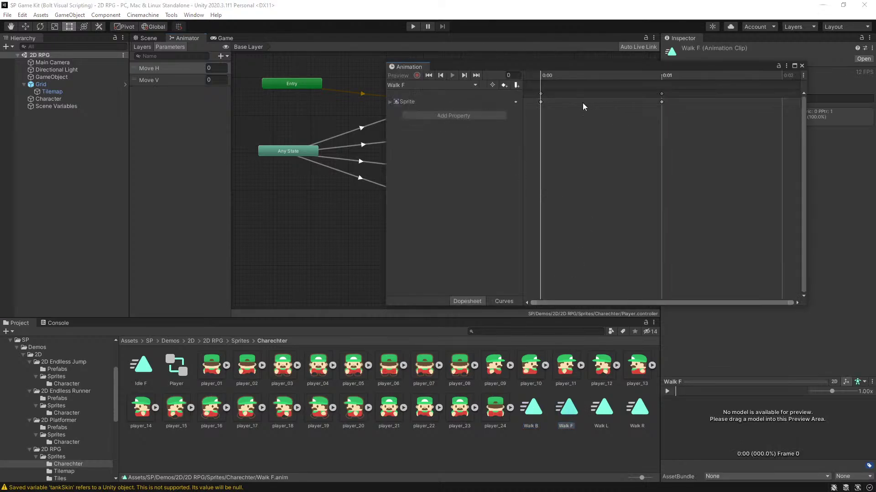
left_click(390, 102)
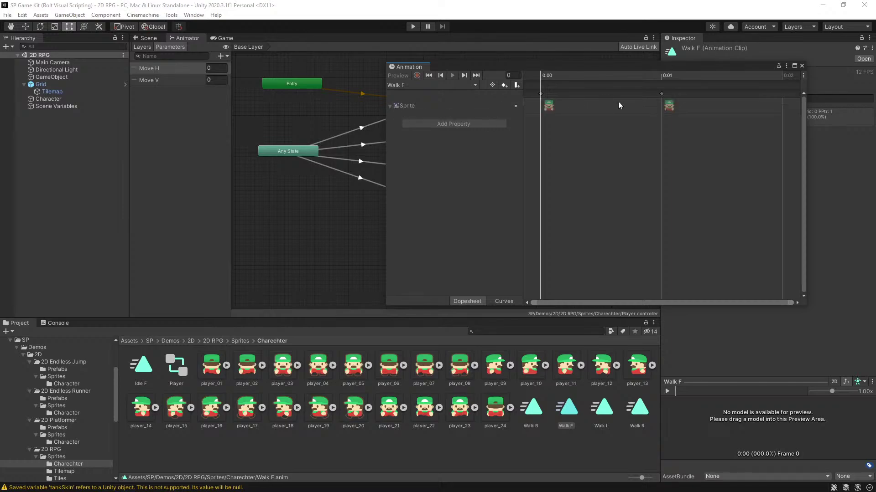
left_click(550, 106)
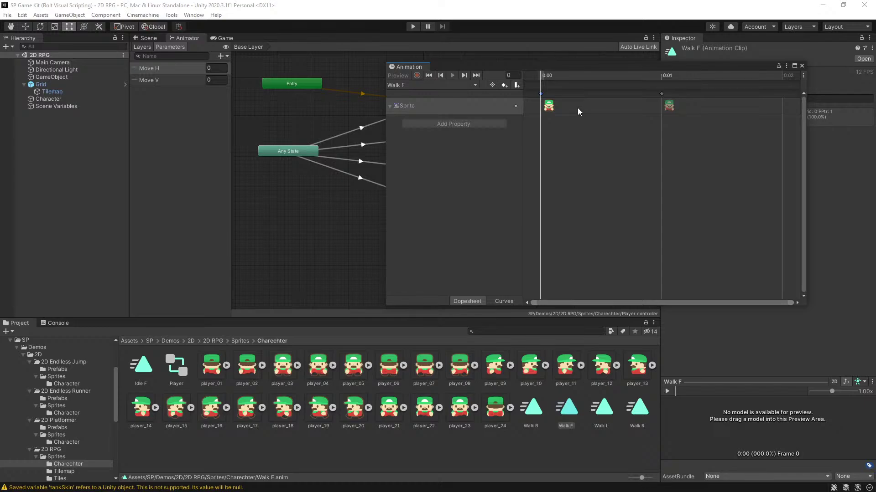
scroll(576, 114, "up", 2)
scroll(549, 114, "down", 1, "alt")
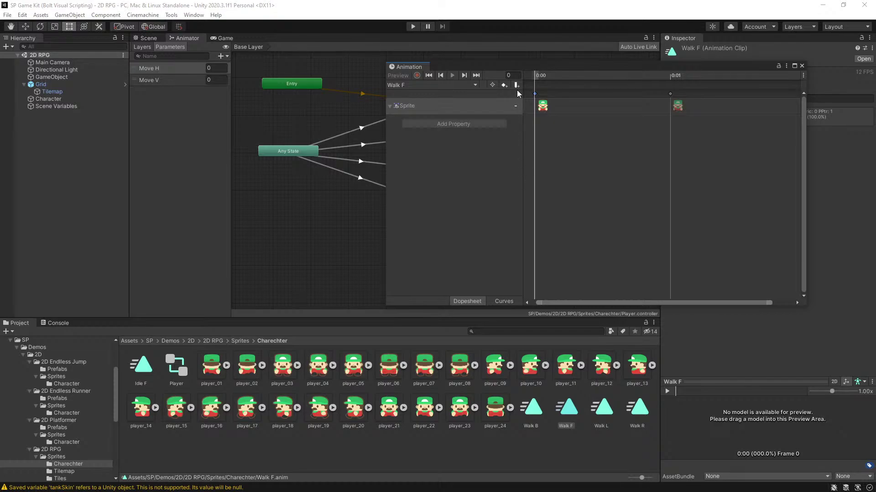
left_click_drag(496, 72, 364, 94)
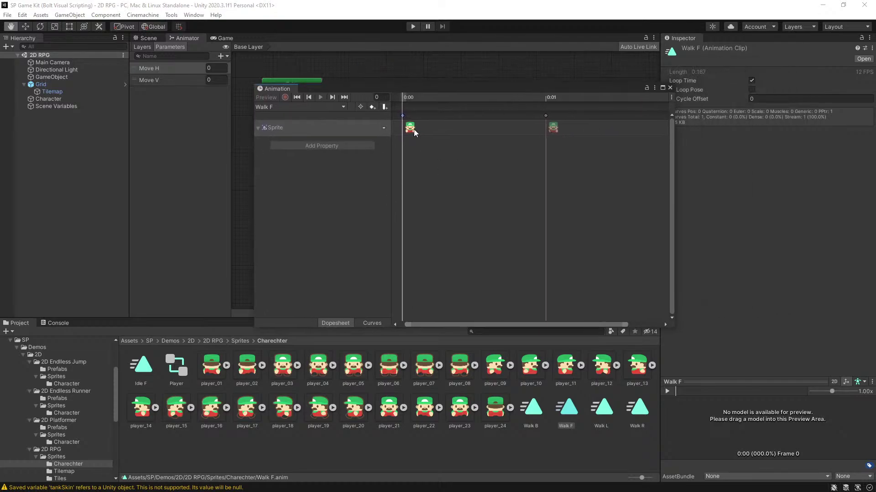
scroll(414, 149, "up", 4)
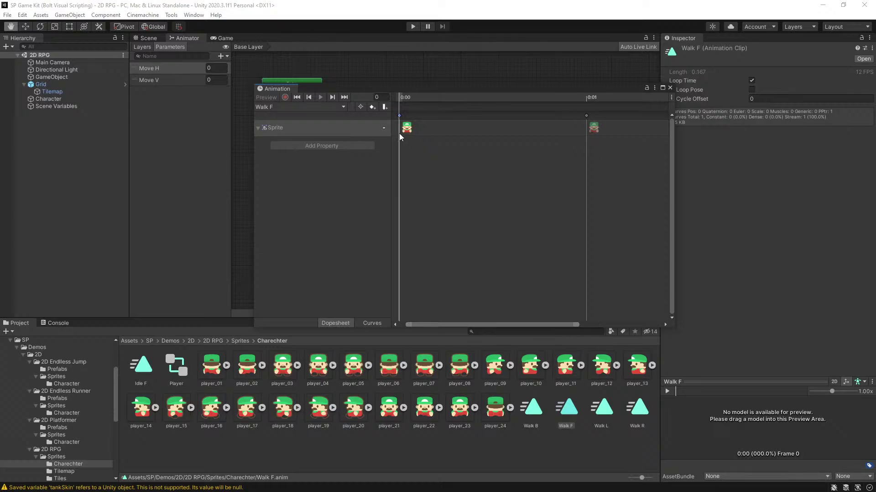
Step: With the Character selected, try to replace the Walk F clip's first sprite keyframe with player_05, and close the Animation window
key("t")
left_click(50, 100)
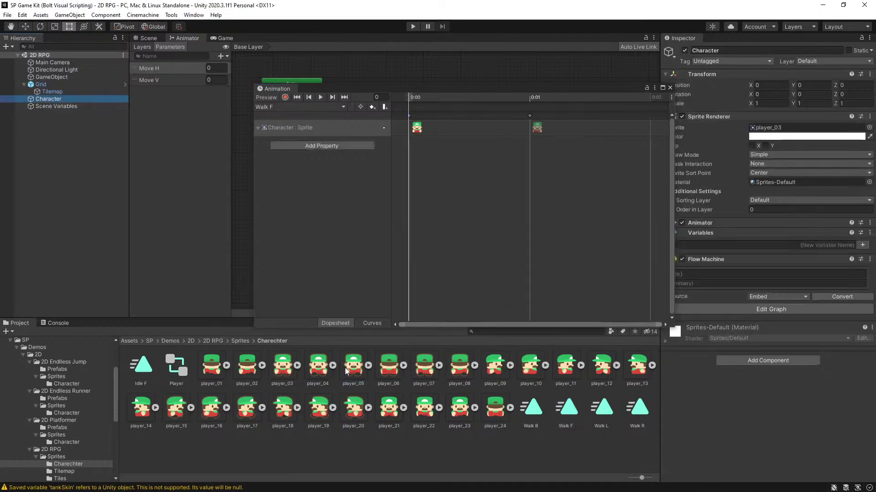
left_click_drag(349, 368, 417, 132)
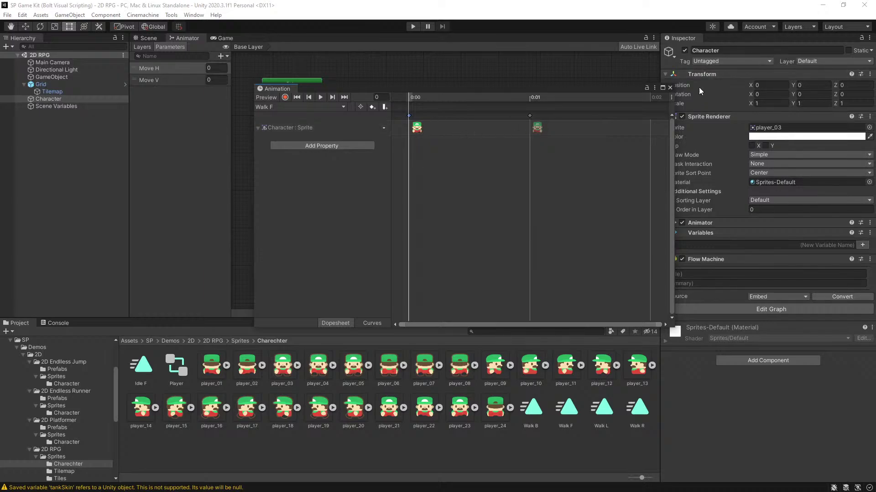
left_click(672, 86)
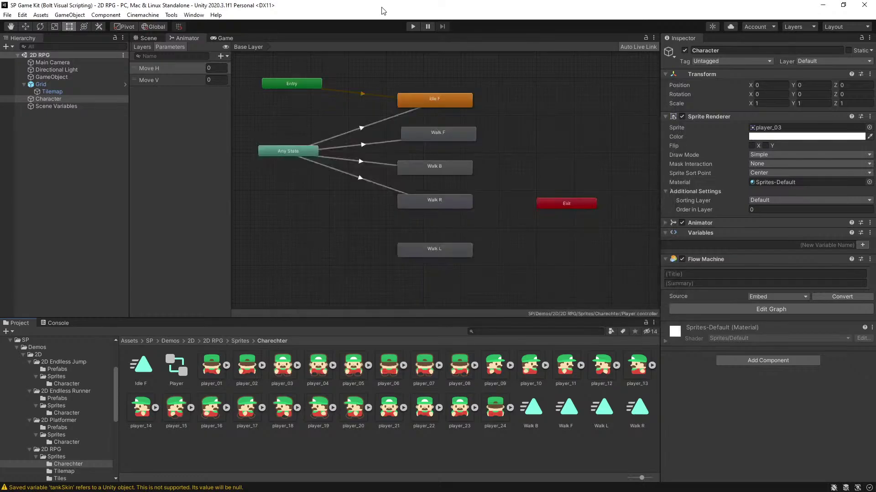
Step: Play the scene and walk the character left, right, up and down to test the animation speeds
left_click(413, 27)
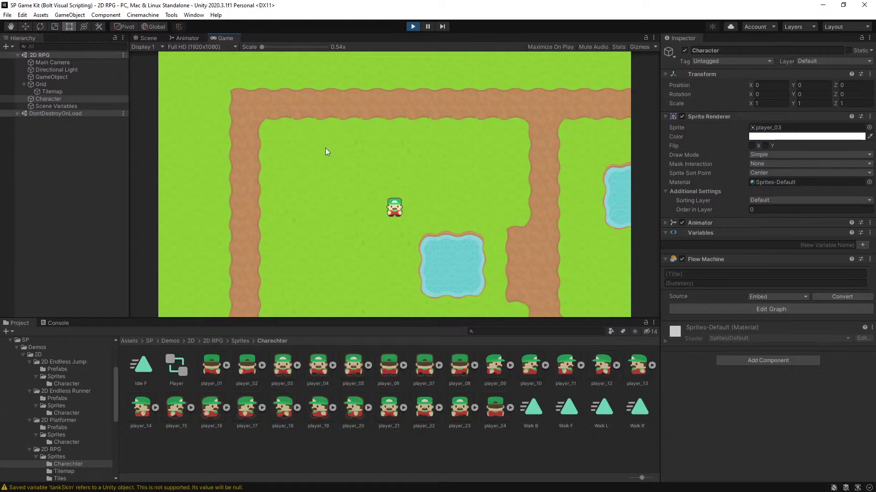
key("Left")
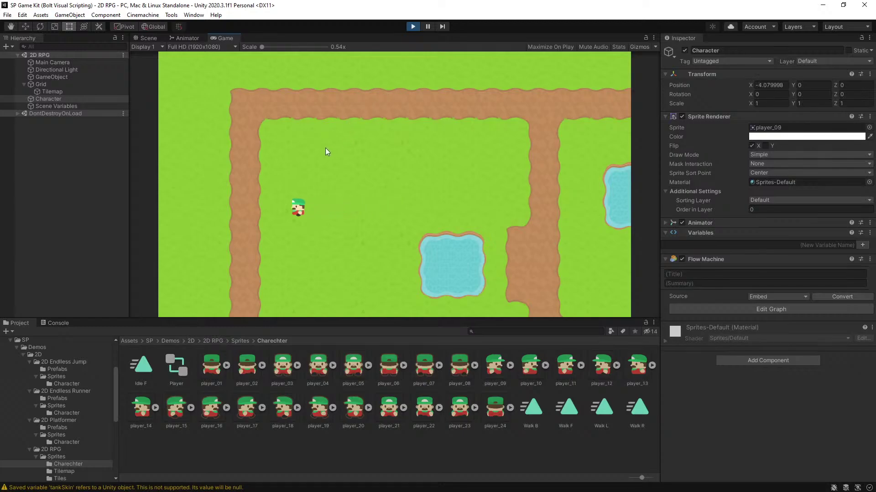
key("Right")
key("Up")
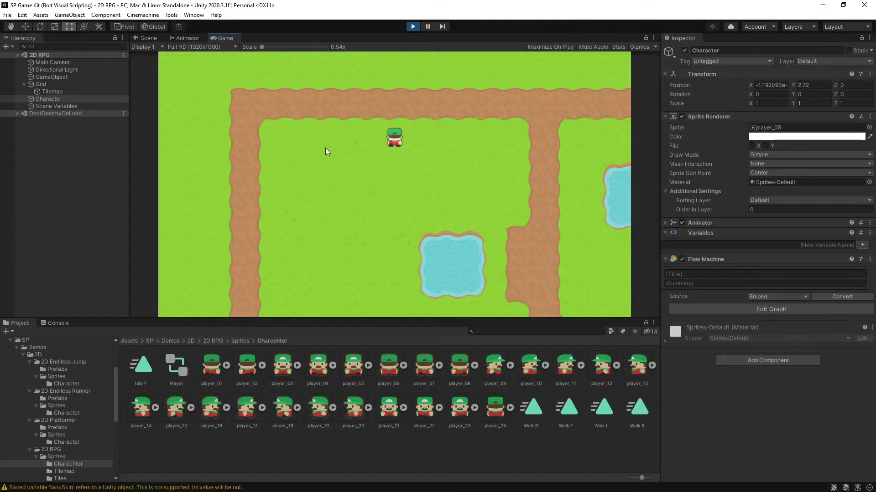
key("Left")
key("Down")
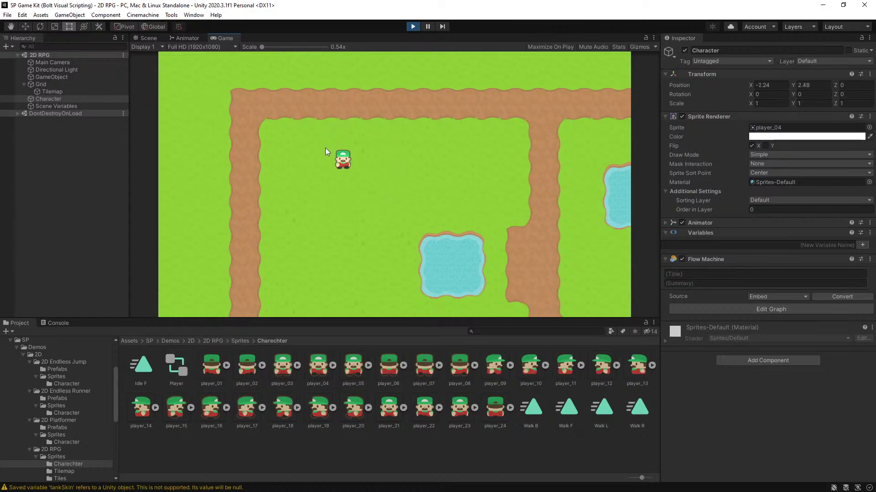
Step: Walk the character up, down, left and right to check its walk animations, and stop the running game
key("Down")
key("Up")
key("Down")
key("Up")
key("Down")
key("Right")
key("Left")
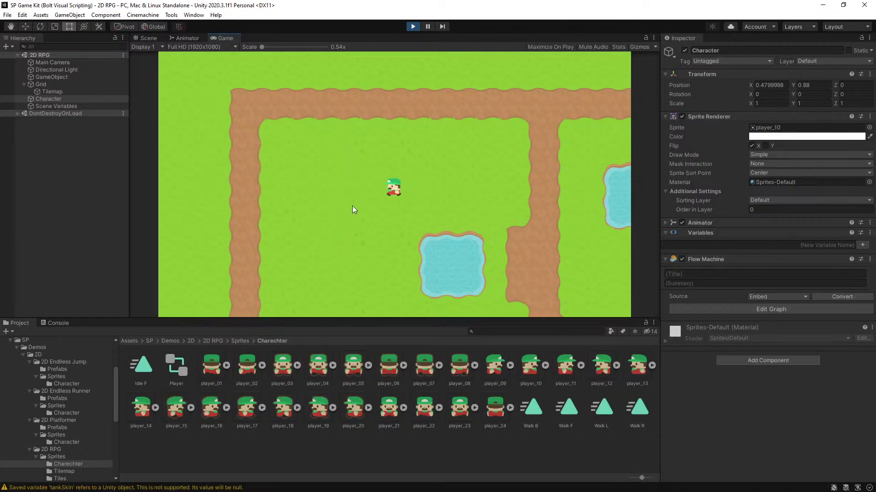
key("Left")
key("Right")
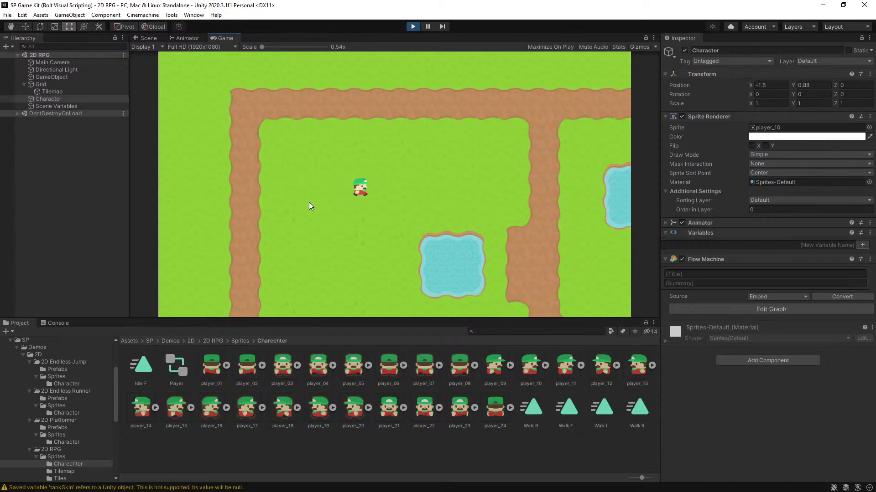
key("Left")
key("Up")
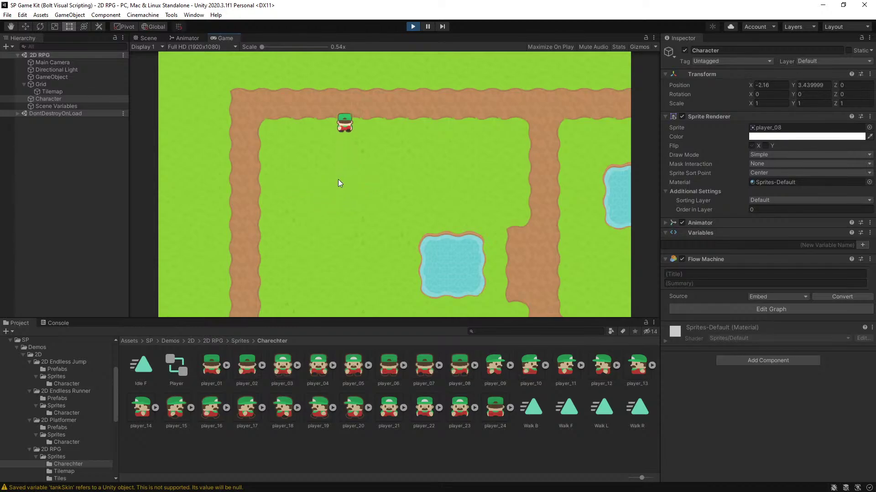
key("Down")
left_click(414, 26)
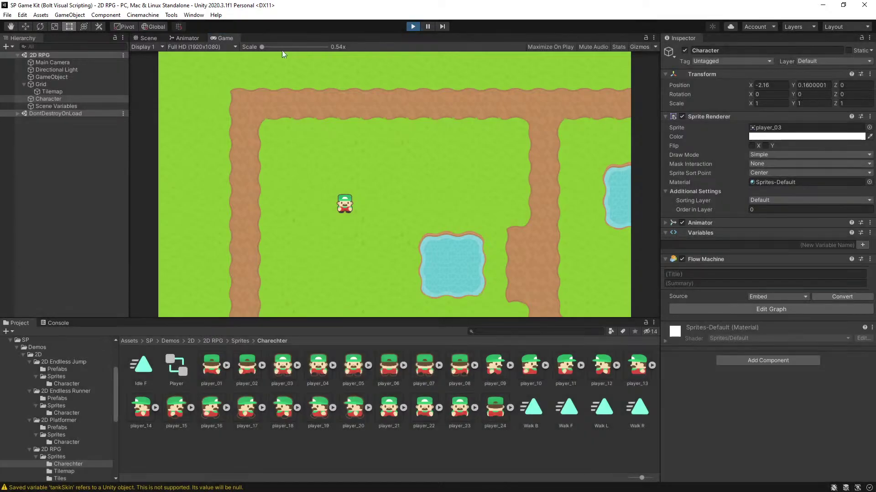
Step: Examine the Walk F, Walk R and Walk B states and the settings of the Any State to Walk B transition in the Animator
left_click(187, 38)
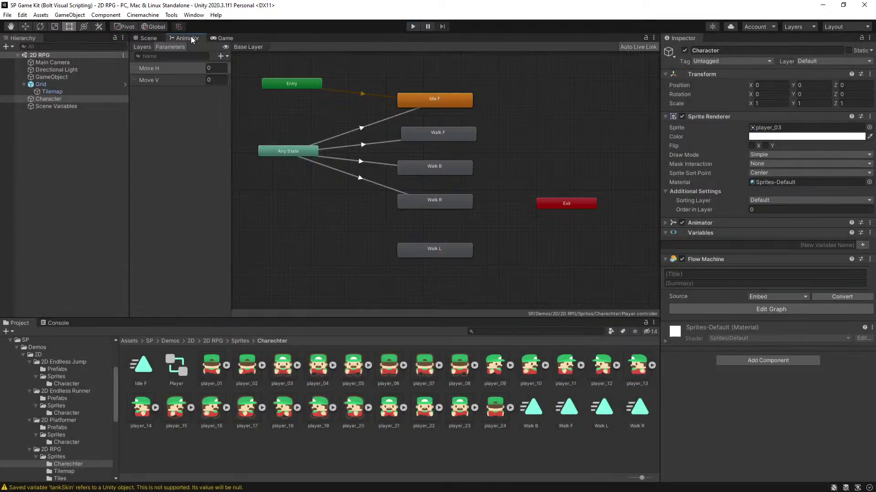
left_click(453, 132)
left_click(439, 204)
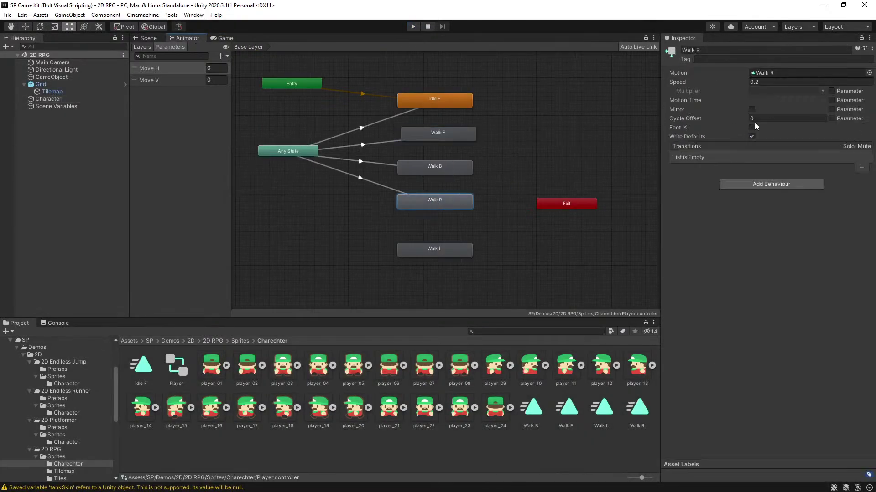
left_click(448, 167)
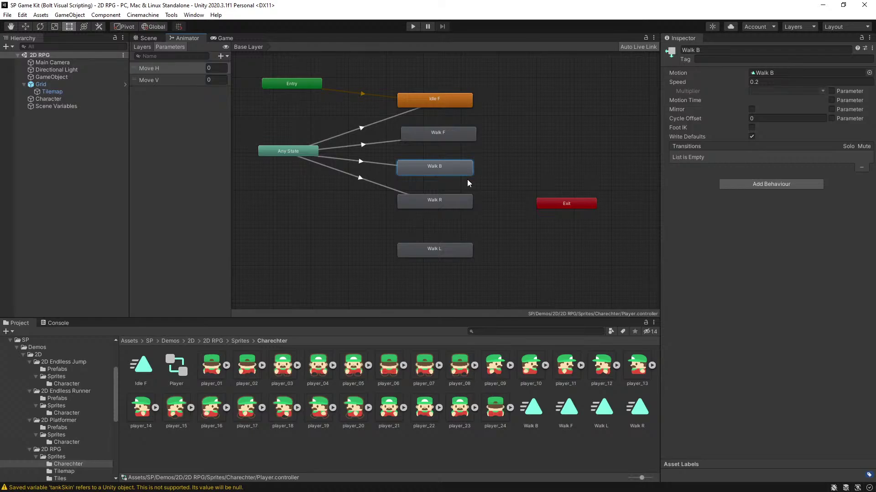
left_click(359, 162)
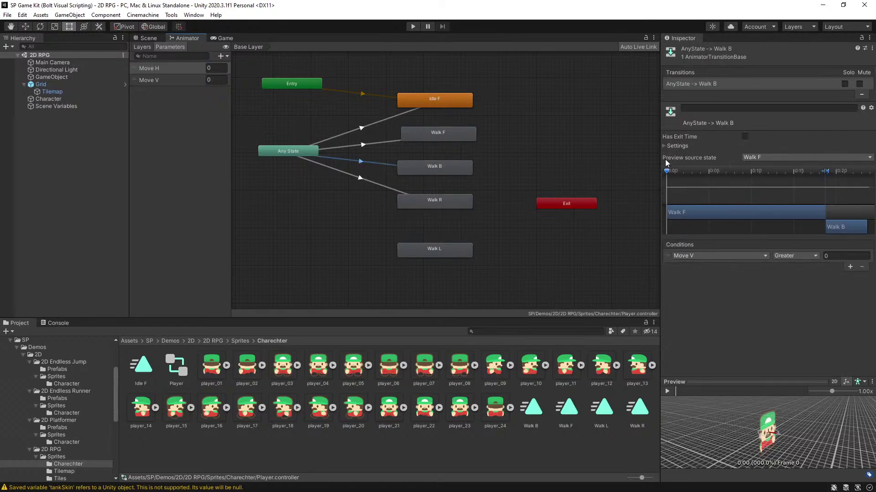
left_click(664, 145)
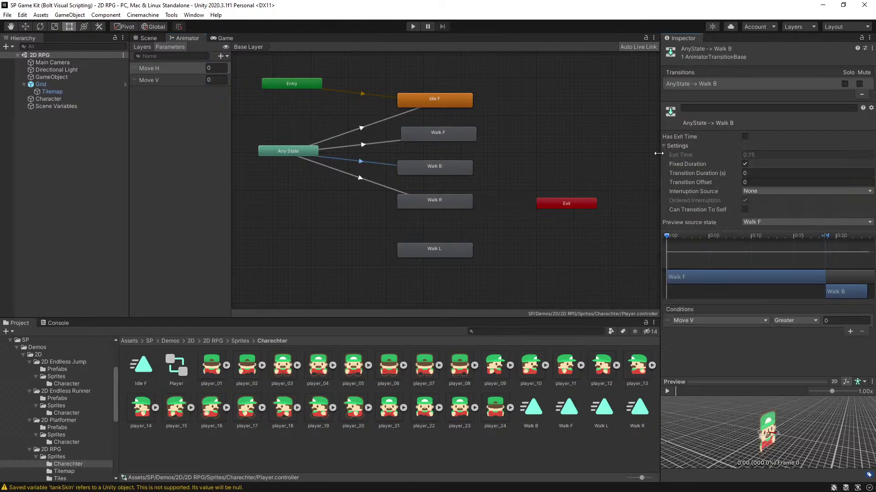
left_click(416, 170)
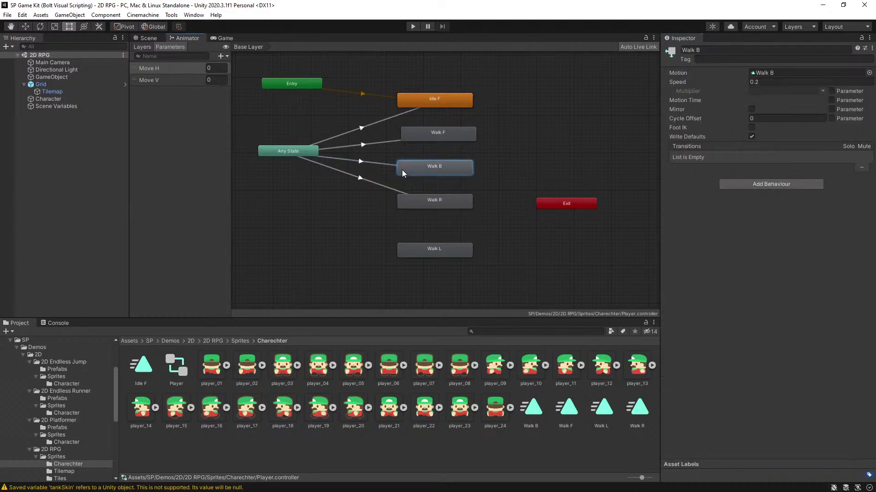
left_click(440, 133)
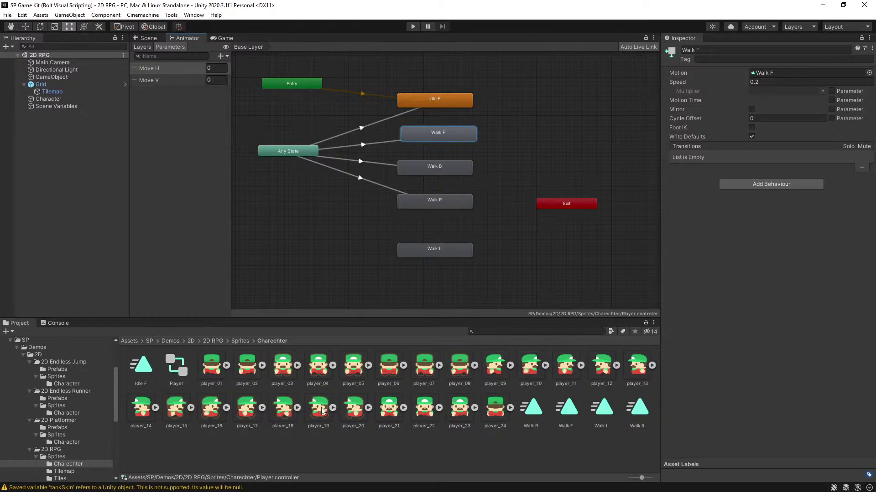
Step: Compare the length and frame rate of the Walk B, Walk F, Walk L and Walk R animation clips
left_click(539, 413)
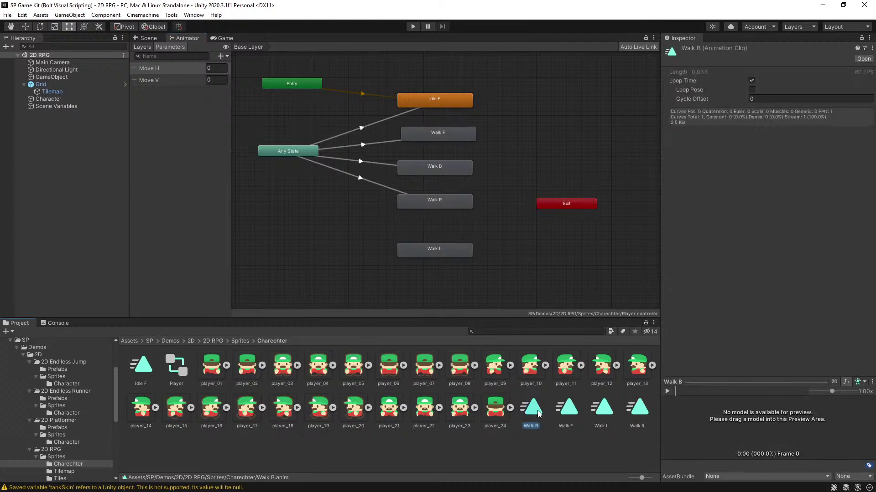
left_click(563, 413)
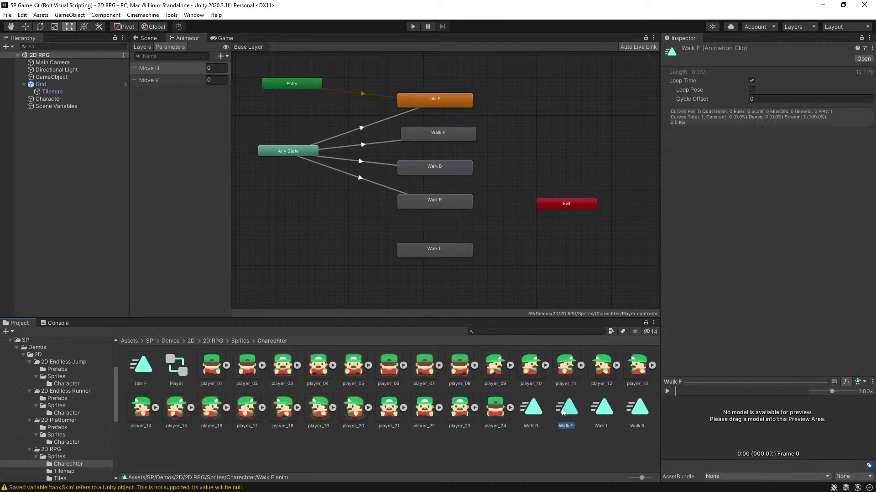
left_click(530, 414)
left_click(569, 411)
left_click(605, 412)
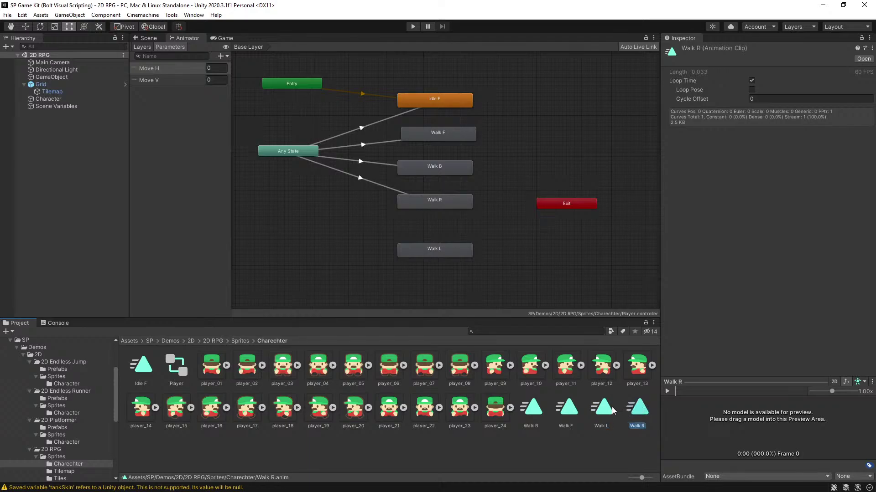
left_click(587, 411)
left_click(564, 410)
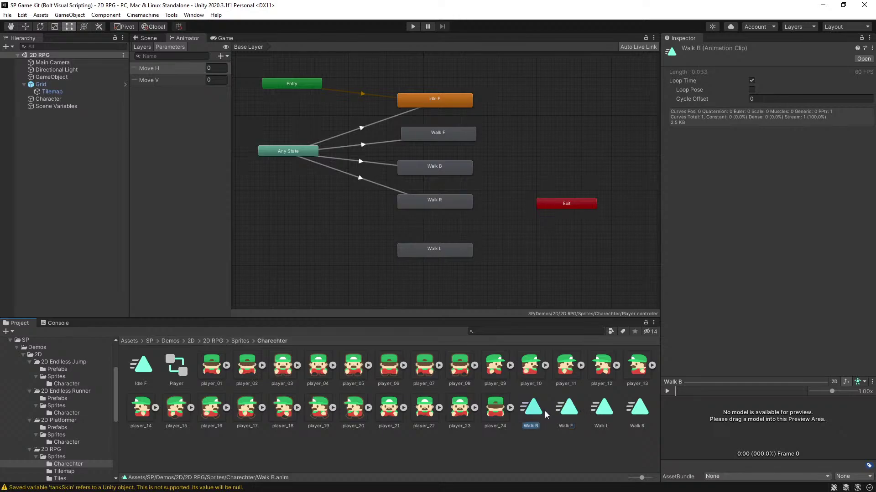
left_click(601, 406)
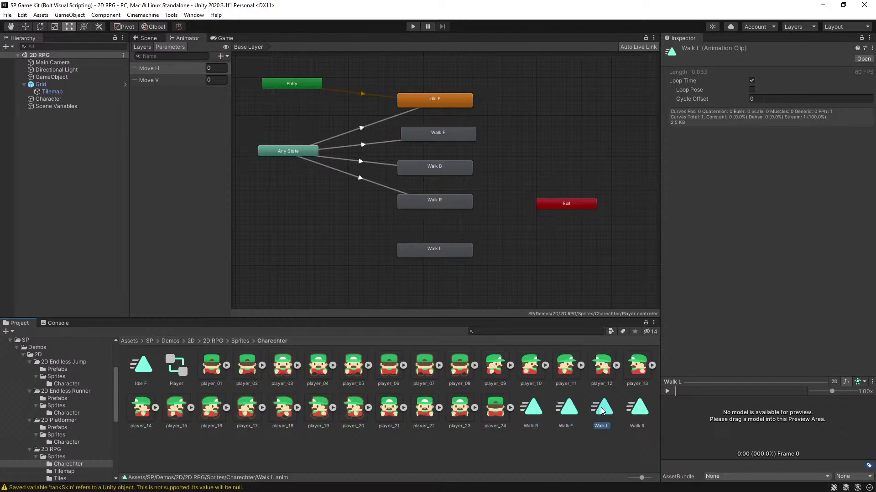
left_click(567, 410)
Step: Add an animation event at frame 0 of the Walk F clip and close the Animation window
double_click(557, 411)
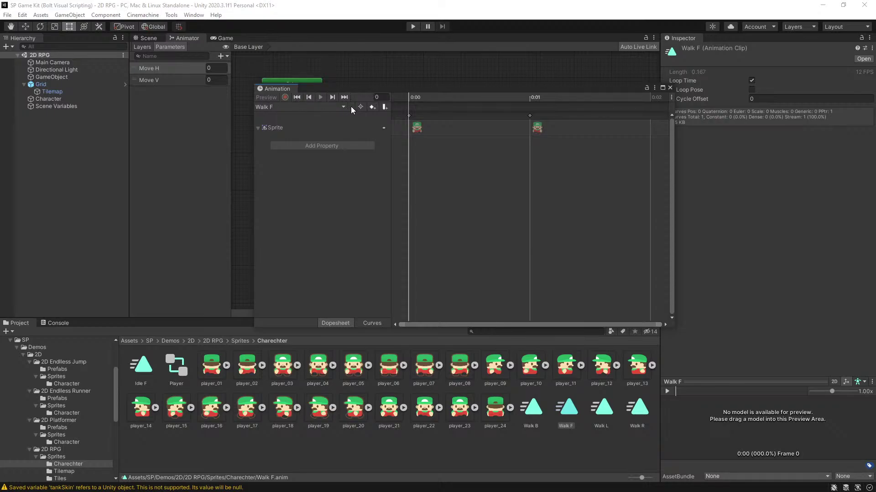
left_click(383, 107)
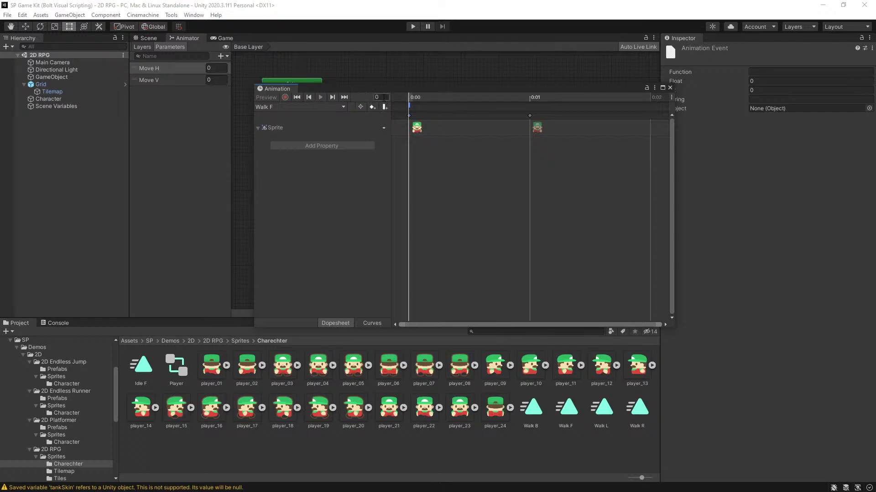
right_click(379, 98)
left_click(367, 98)
left_click(670, 88)
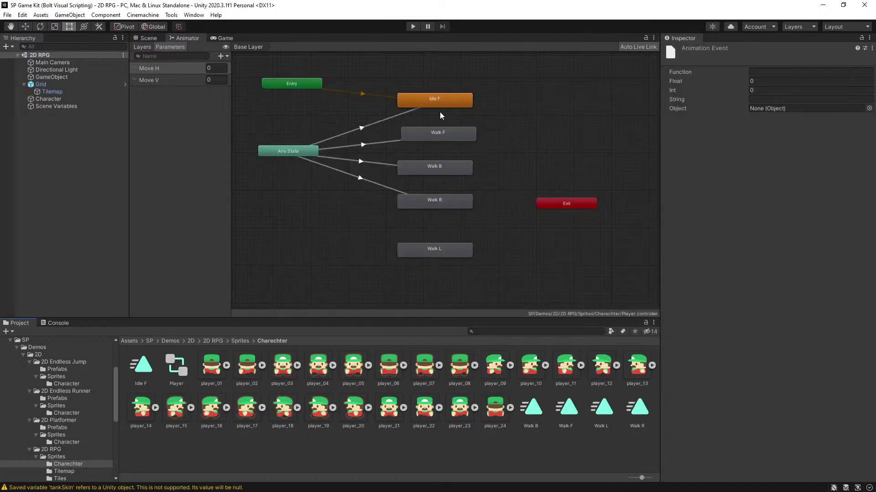
Step: Set the playback speed of the Walk F state to 1 in the Animator
left_click(448, 93)
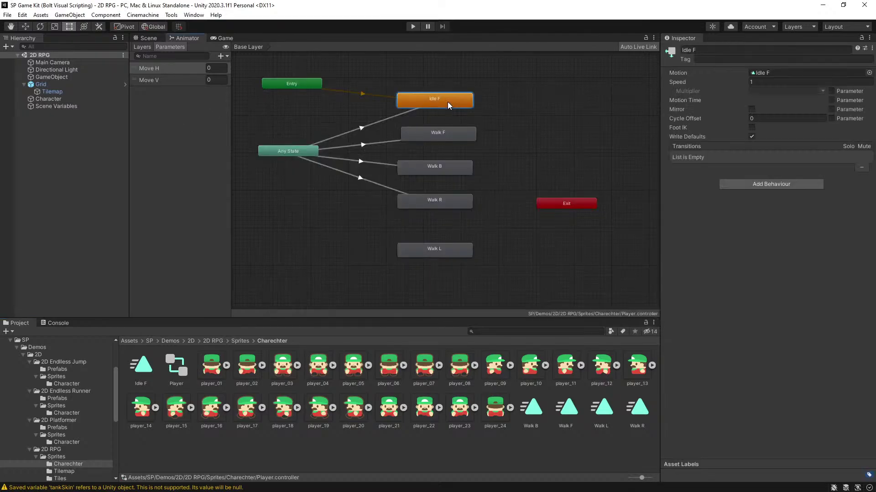
left_click(433, 134)
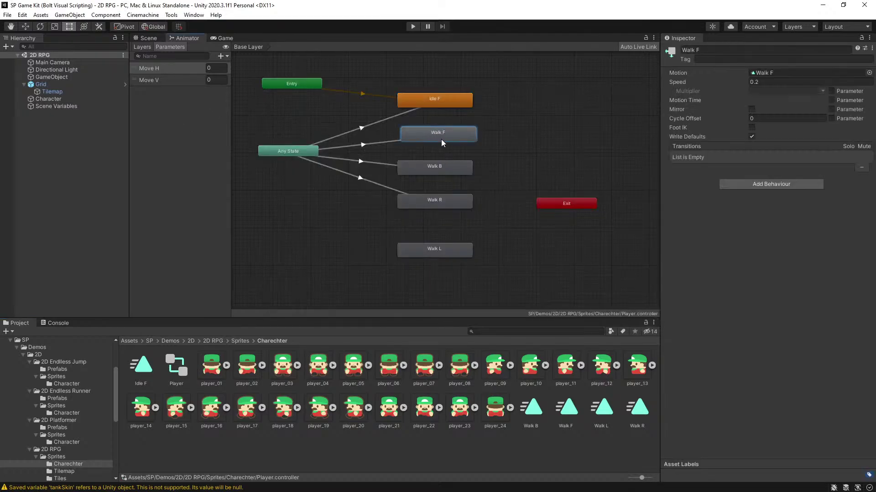
left_click(759, 83)
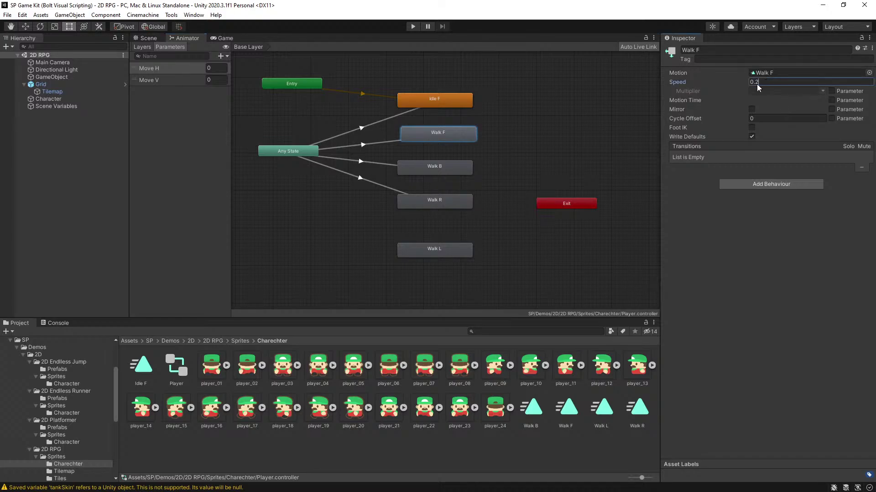
double_click(757, 83)
key("BackSpace")
key("BackSpace")
key("BackSpace")
type("1")
left_click(423, 167)
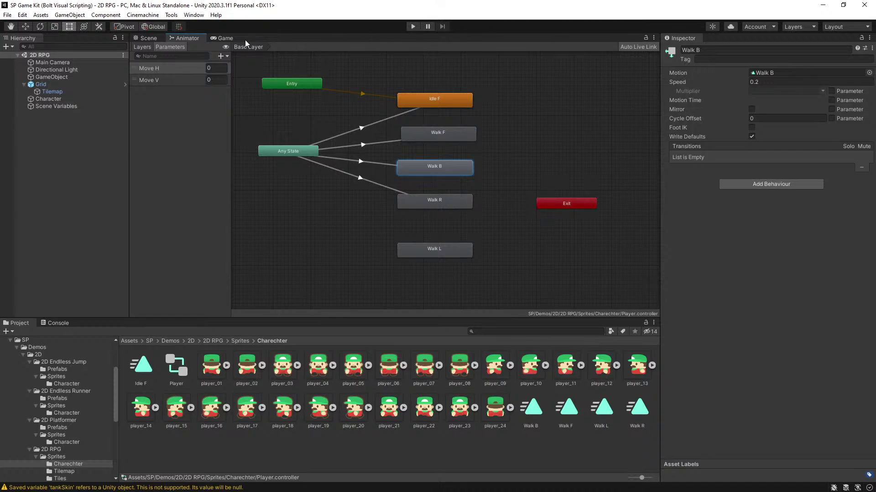
Step: Run the game, walk the character in all four directions to check the animation speeds, and stop it
left_click(225, 38)
left_click(412, 26)
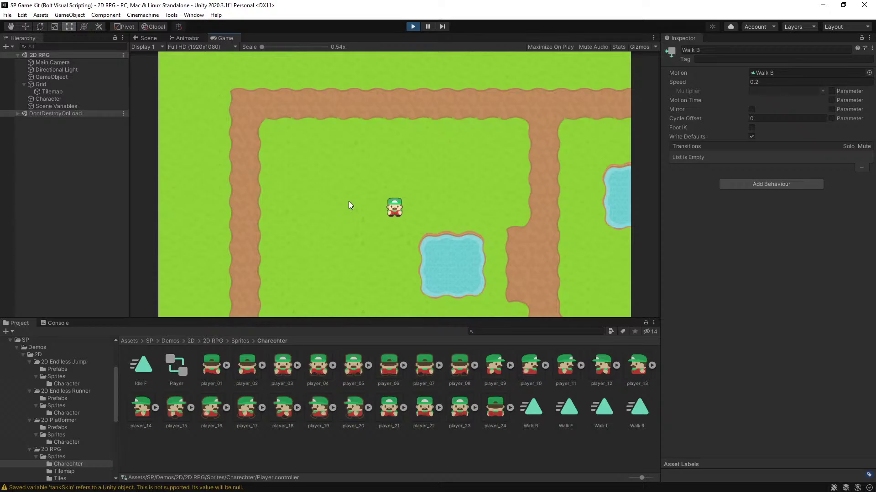
key("Left")
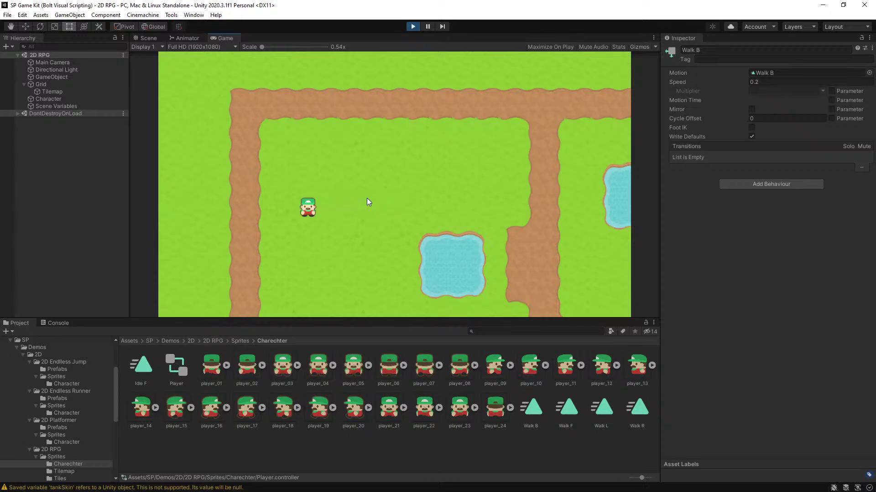
key("Right")
key("Left")
key("Left")
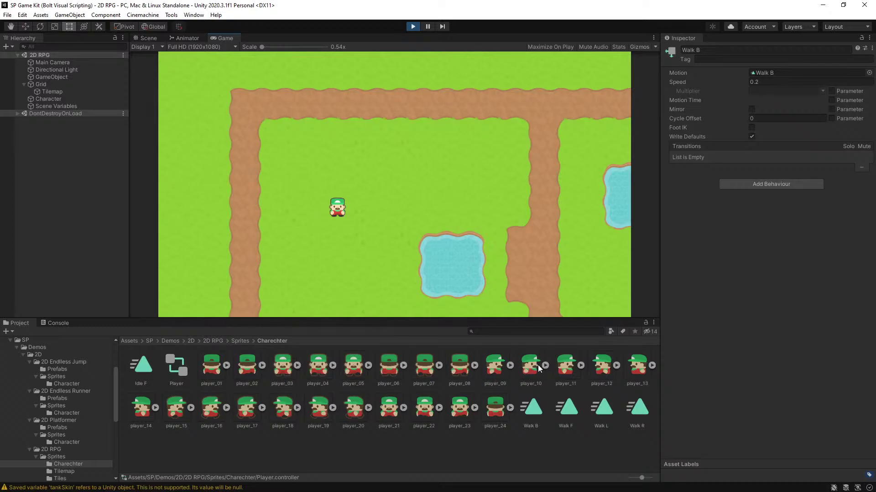
key("Left")
key("Right")
key("Left")
key("Up")
key("Down")
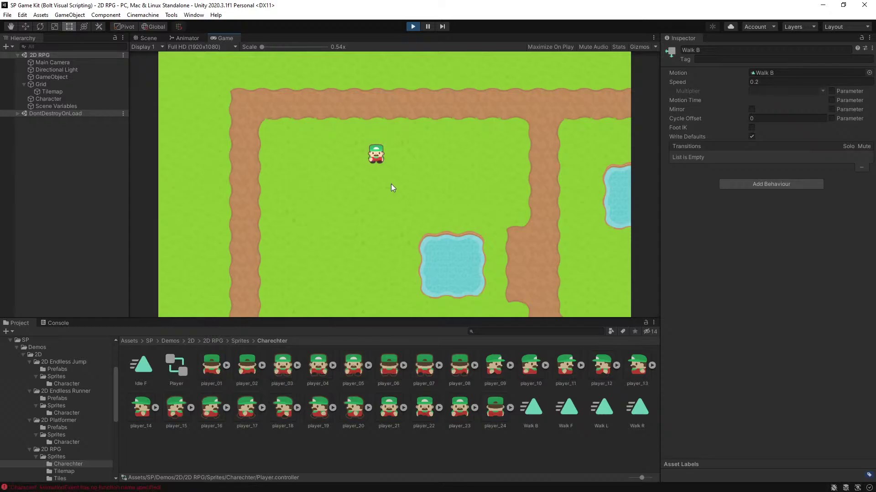
key("Up")
key("Left")
key("Right")
key("Left")
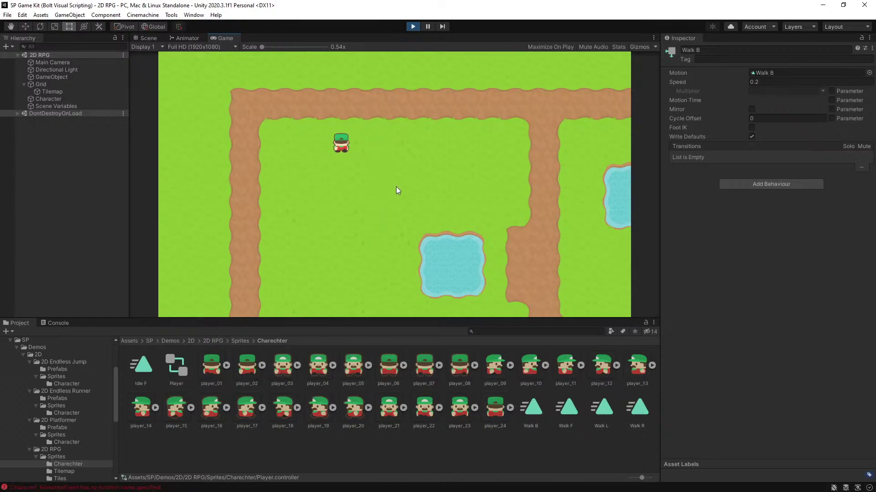
key("Up")
key("Down")
key("Down")
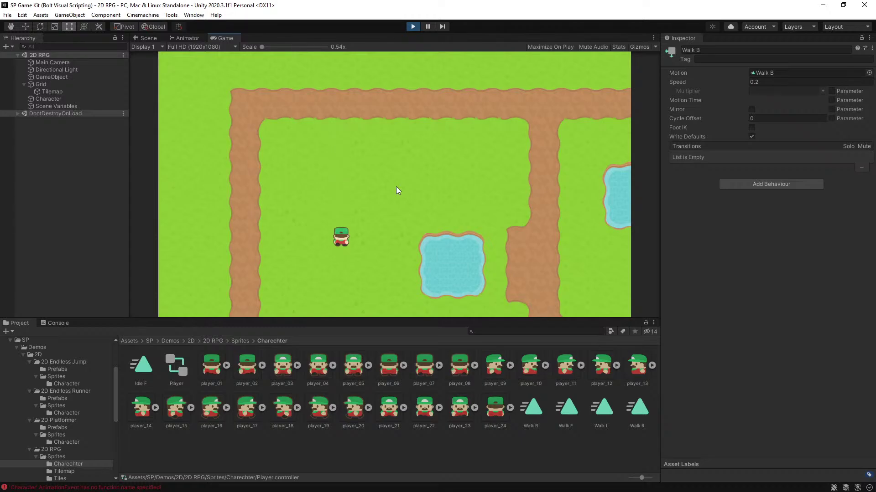
key("Up")
key("Down")
key("Right")
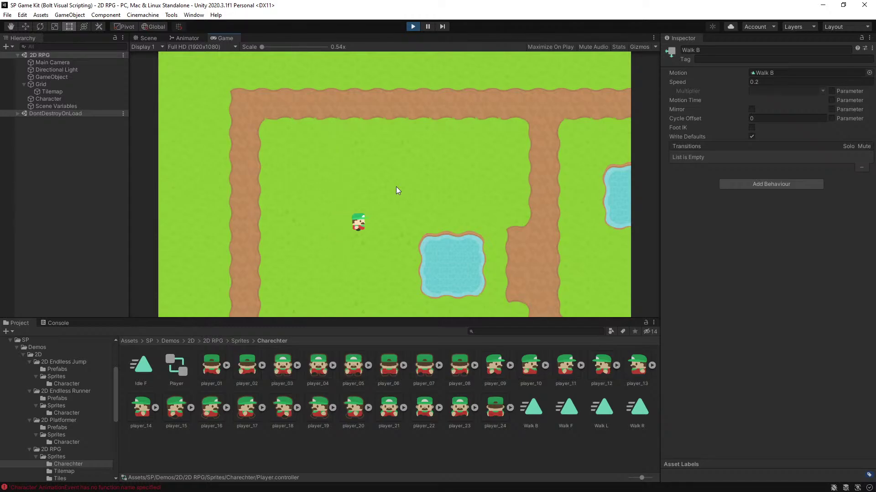
key("Up")
key("Left")
key("Right")
key("Up")
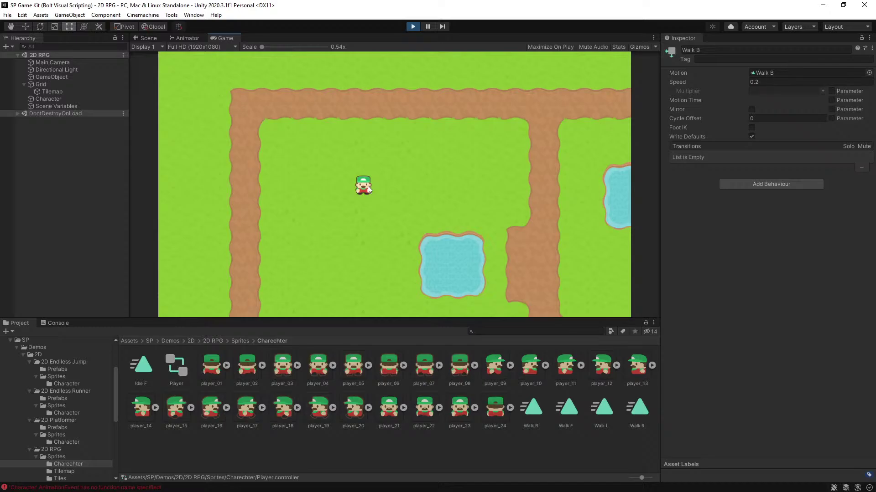
left_click(410, 26)
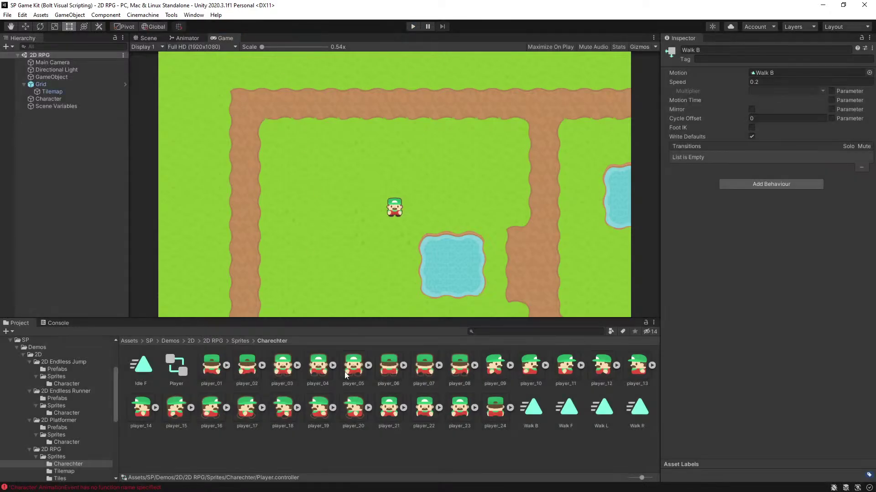
Step: Try to assign the player_16 sprite to frame 0 of the Walk R clip's sprite track
double_click(636, 411)
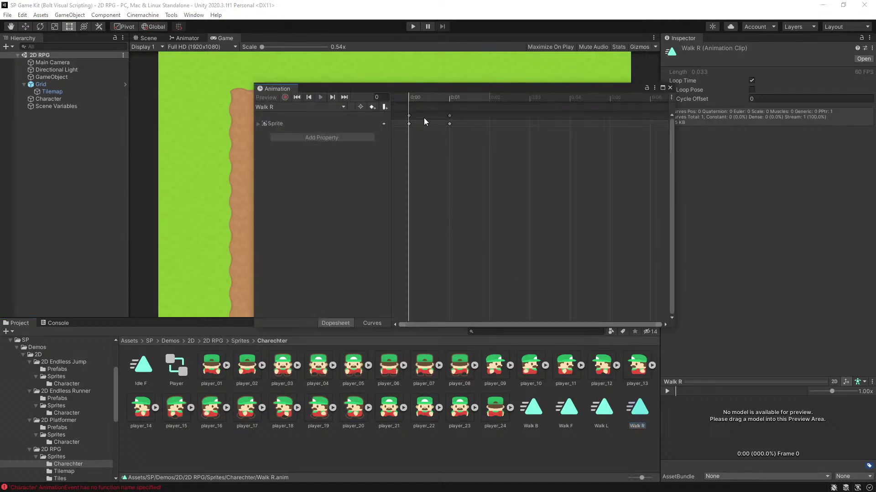
left_click(259, 124)
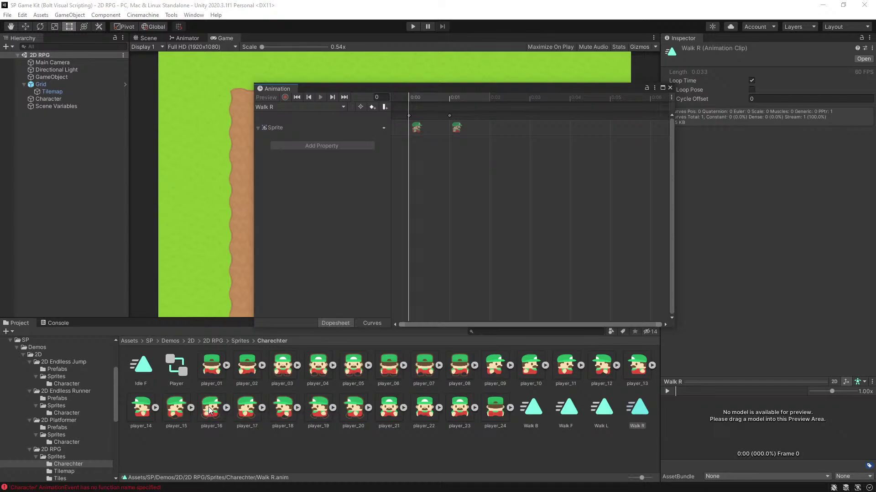
left_click_drag(209, 411, 414, 123)
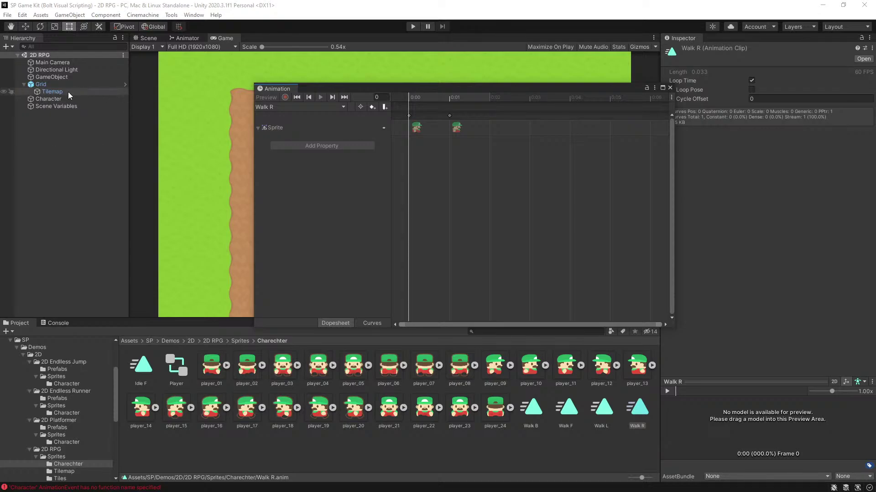
Step: Set the Character's Walk R clip sprites to player_16 at frame 0 and player_17 at frame 1, and close the Animation window
left_click(63, 99)
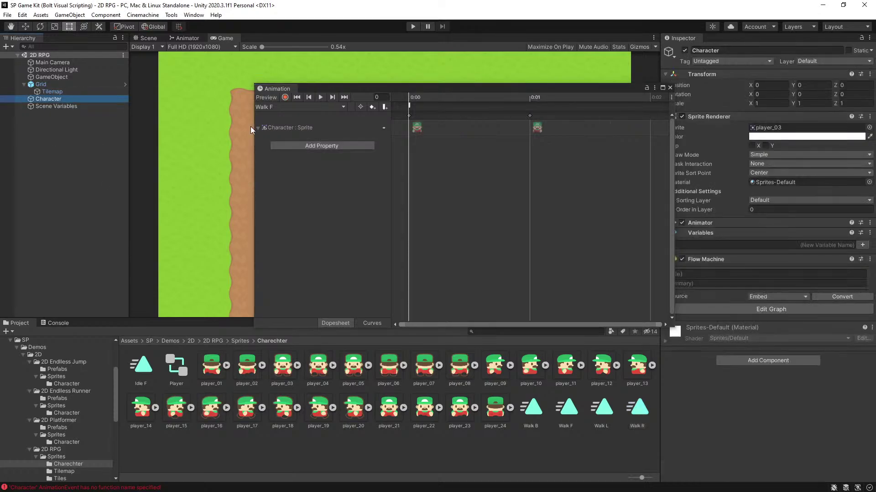
left_click(291, 106)
left_click(291, 156)
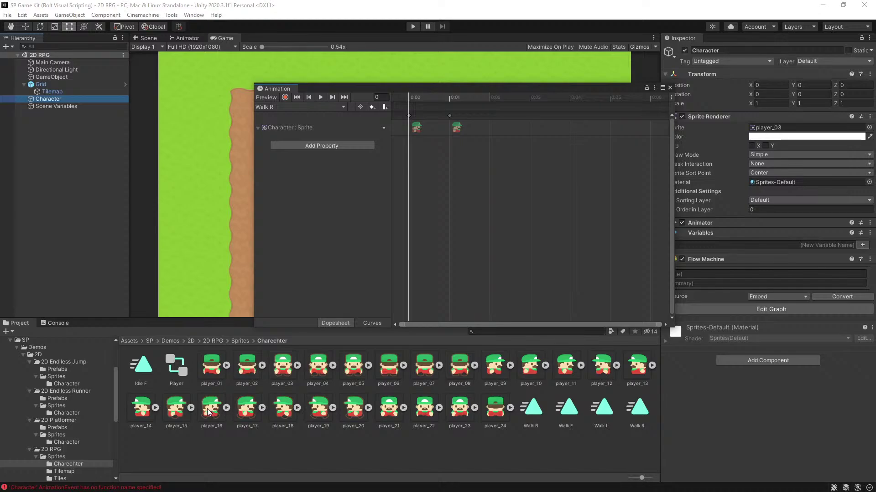
left_click_drag(207, 409, 411, 129)
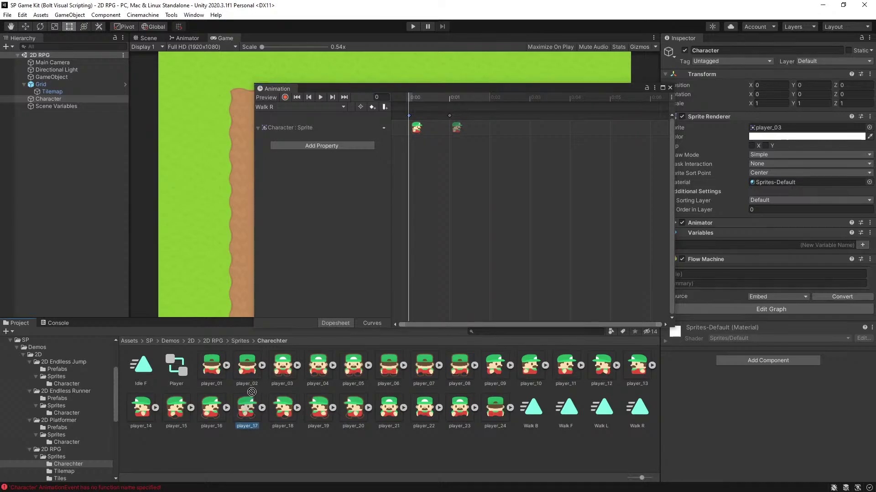
left_click_drag(245, 404, 457, 133)
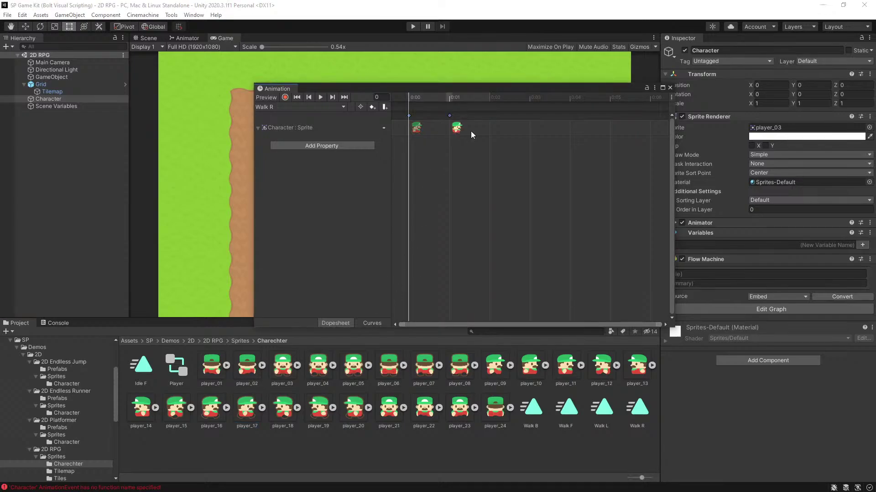
left_click(669, 88)
Step: Run the game, walk the character up, left and right to check the walk animations, and stop it
left_click(413, 26)
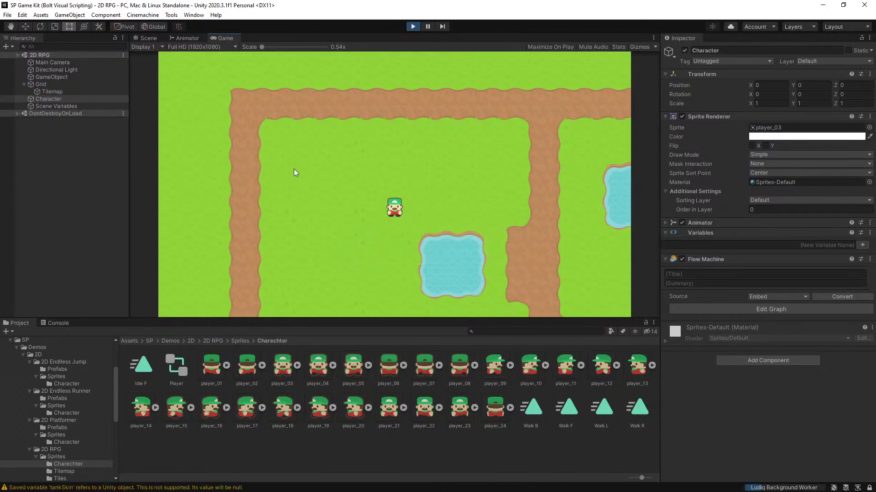
key("w")
key("a")
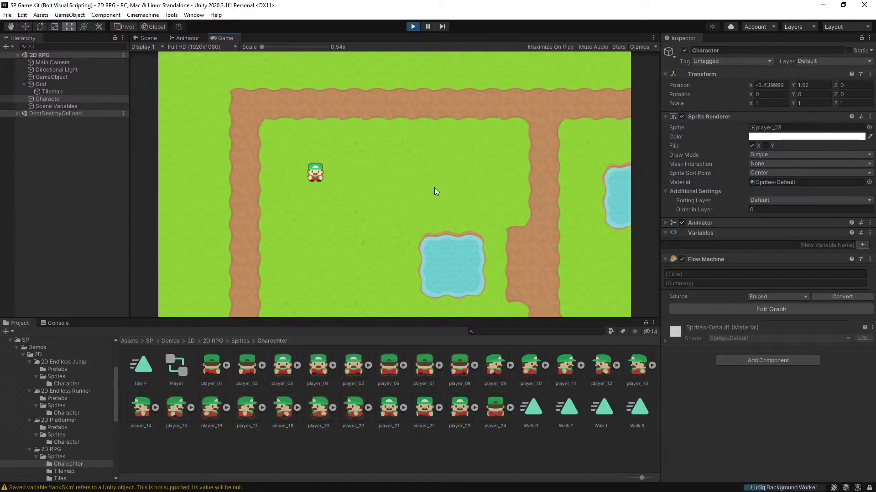
key("d")
key("a")
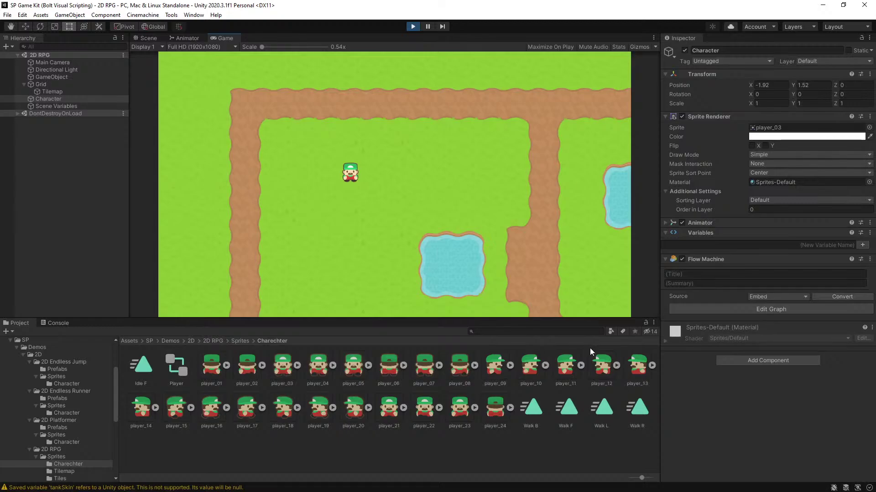
left_click(413, 27)
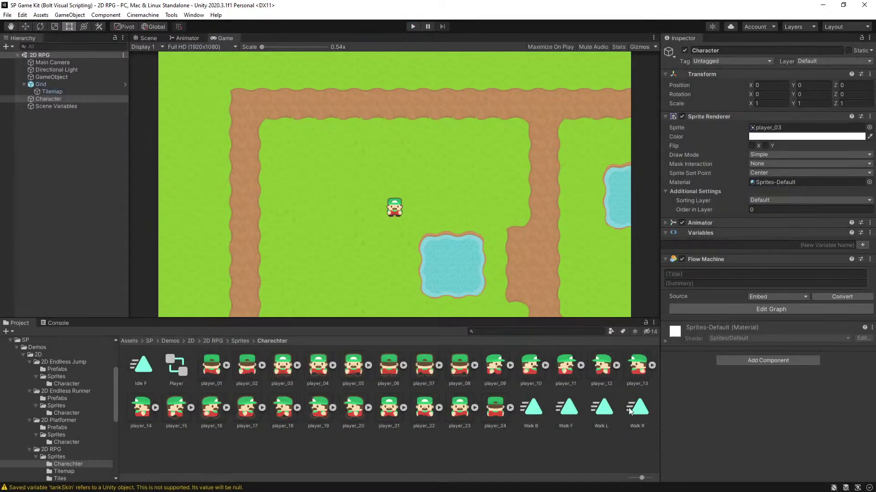
Step: Open the Character's Walk R clip in the Animation window with its sprite keyframes expanded
left_click(568, 408)
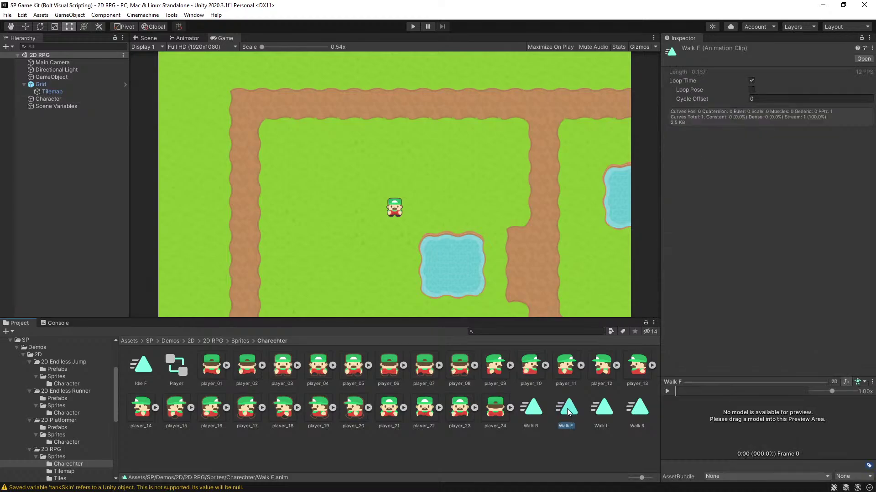
left_click(68, 98)
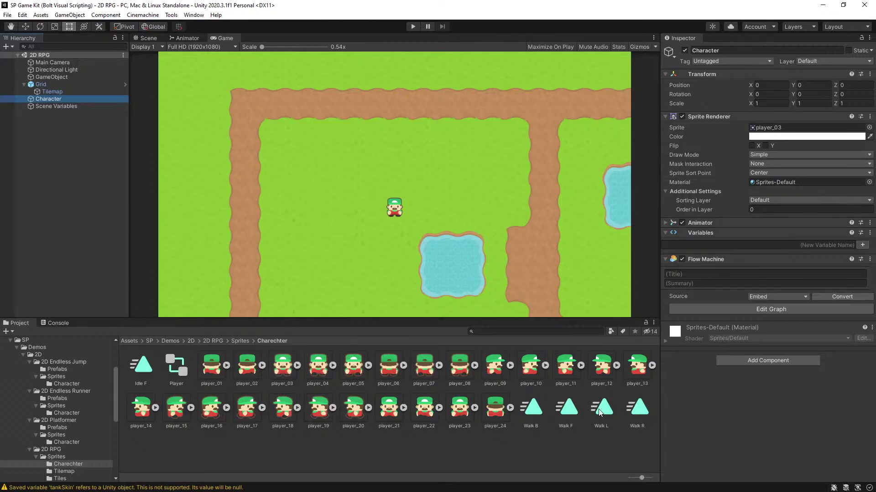
double_click(634, 407)
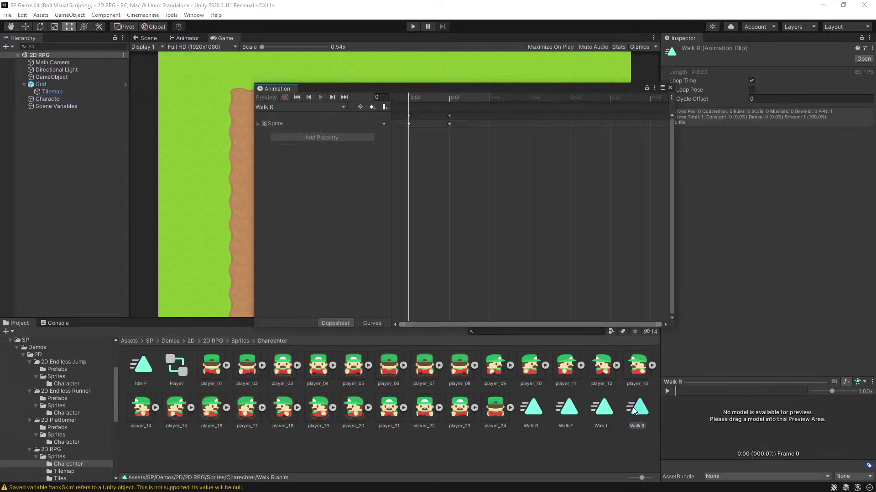
left_click(27, 99)
left_click(258, 123)
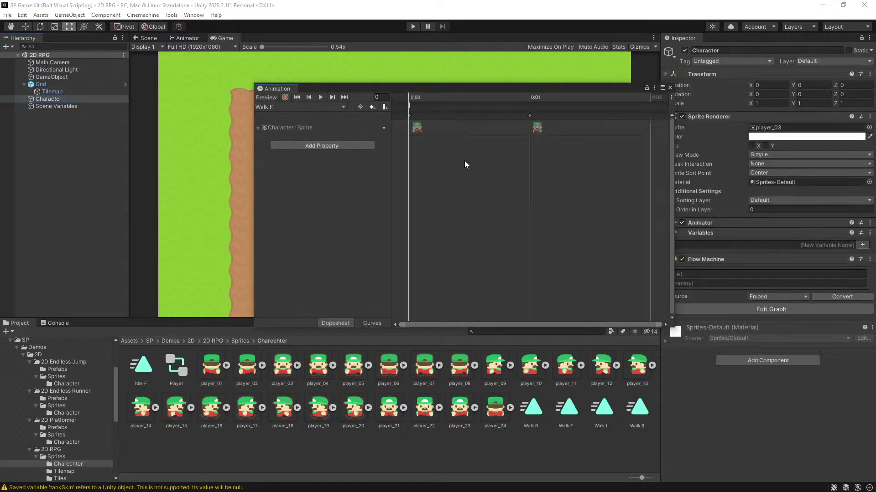
left_click(269, 108)
left_click(292, 156)
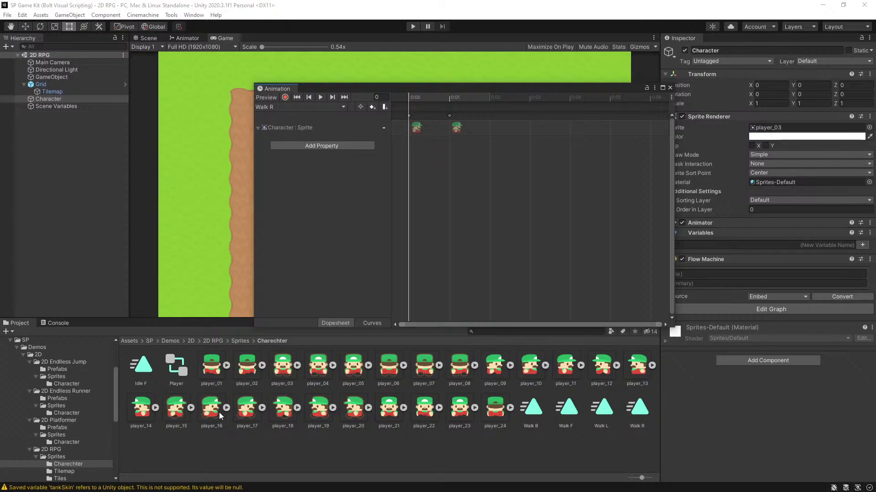
Step: Reassign player_16 and player_17 to the two Walk R keyframes, check them against the player_17 sprite, and close the Animation window
left_click_drag(214, 411, 417, 130)
left_click_drag(238, 422, 459, 130)
left_click(417, 130)
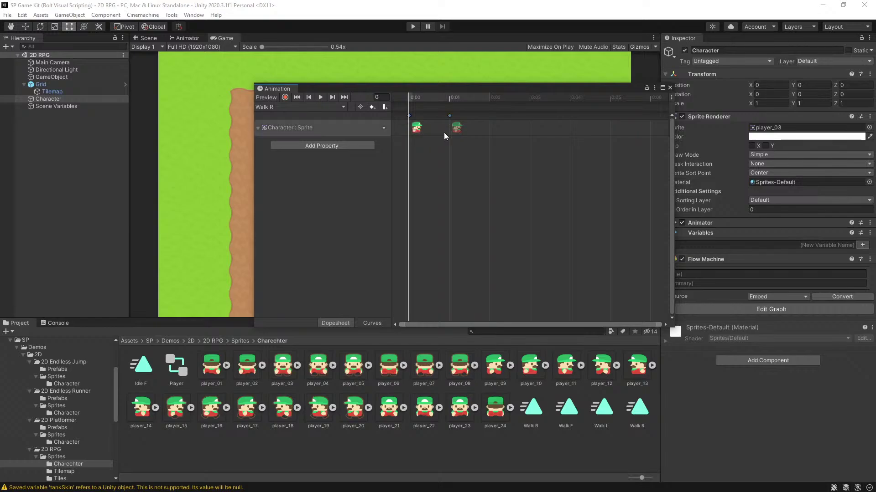
left_click(454, 129)
left_click(415, 132)
left_click(243, 407)
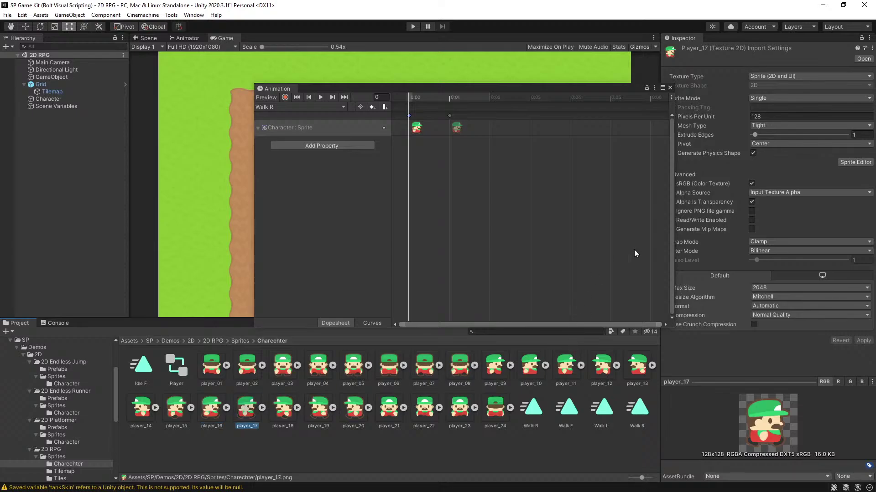
left_click(669, 88)
Step: Run the game and walk the character repeatedly left and right to examine the sideways walk animation
left_click(413, 26)
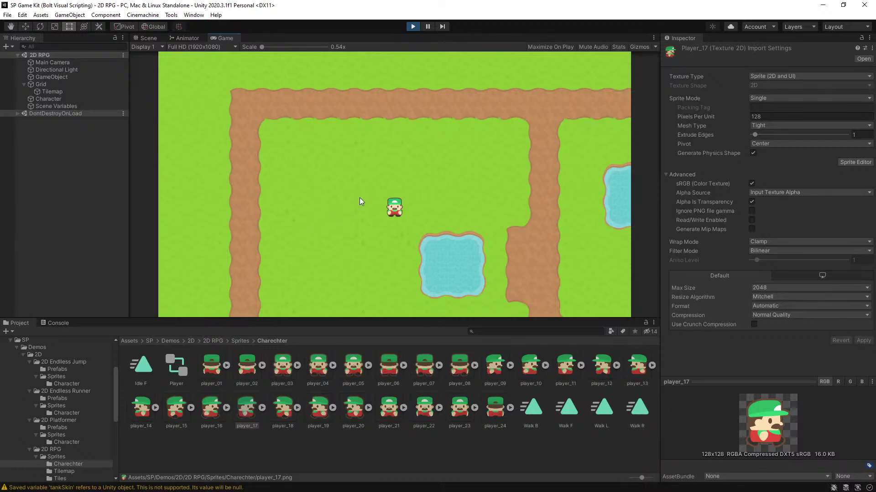
key("Left")
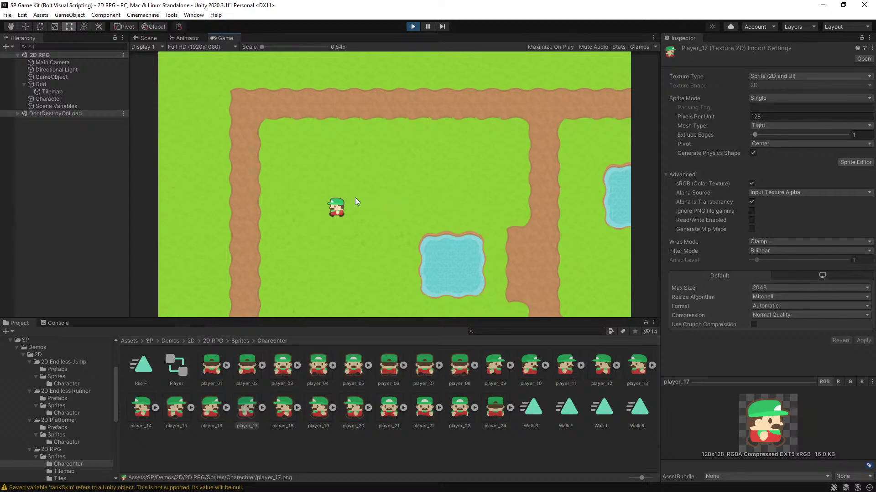
key("Right")
key("Left")
key("Right")
key("Left")
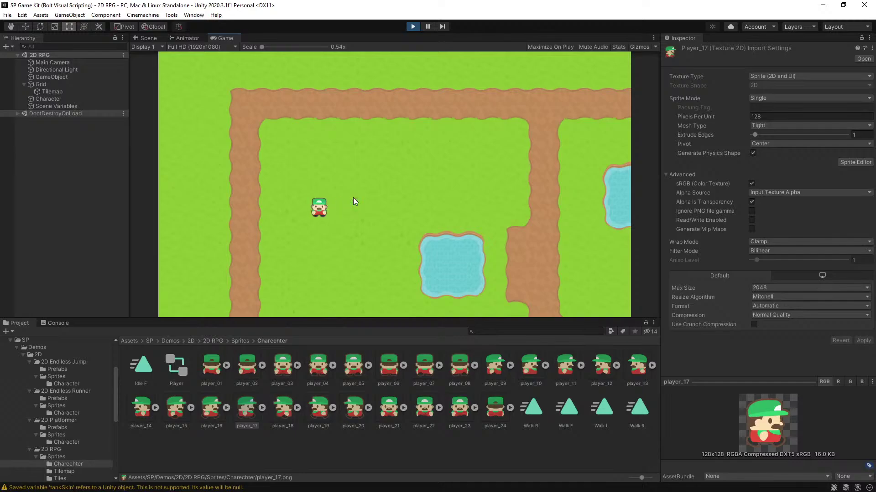
key("Right")
key("Right")
key("Left")
key("Right")
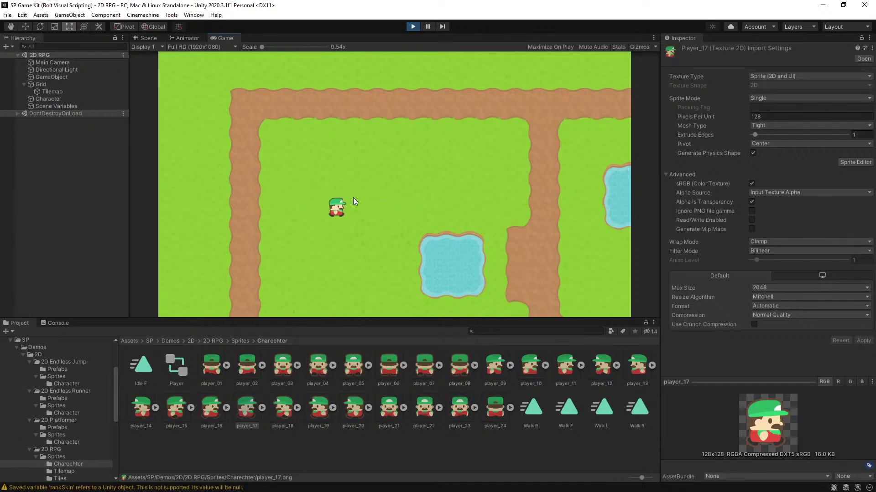
key("Down")
key("Left")
key("Right")
key("Left")
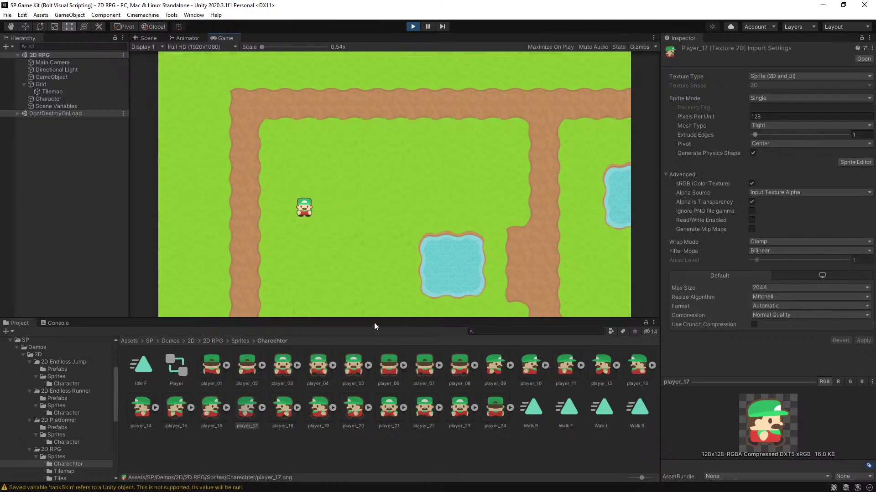
key("Right")
key("Left")
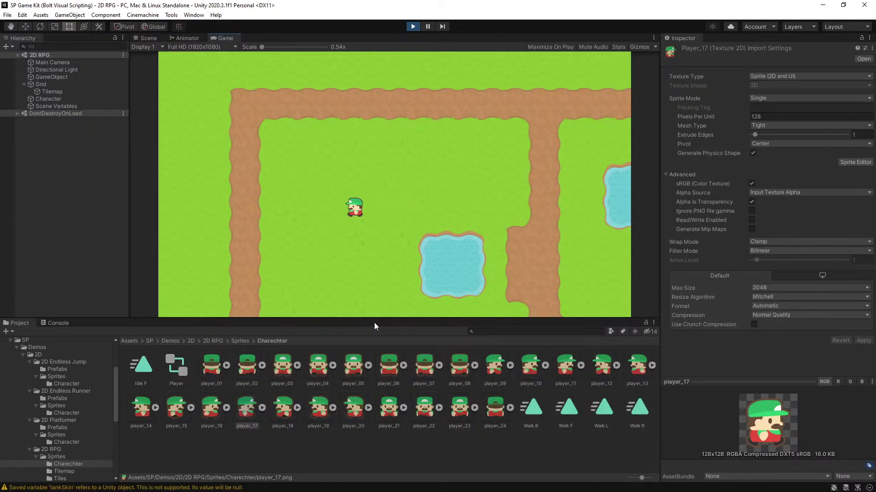
key("Right")
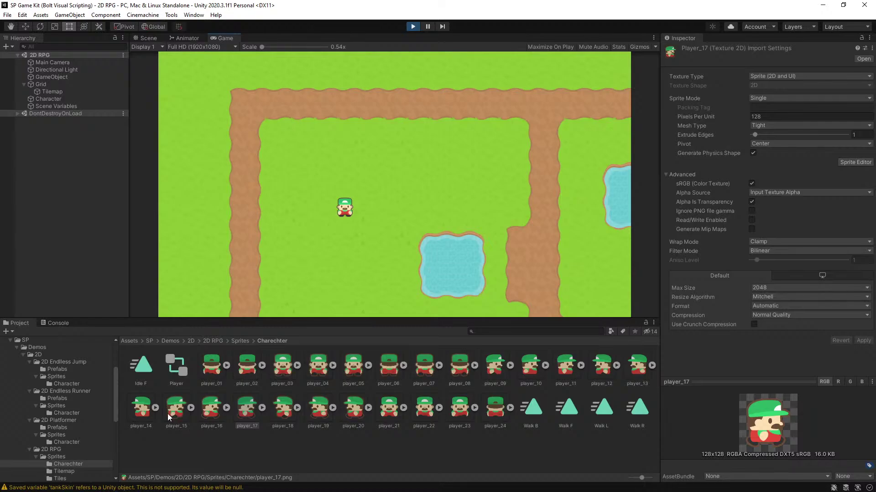
key("Left")
key("Right")
Step: Compare the previews of sprites player_08 through player_13 to examine the side-walk frames, and inspect the Walk F clip
left_click(608, 367)
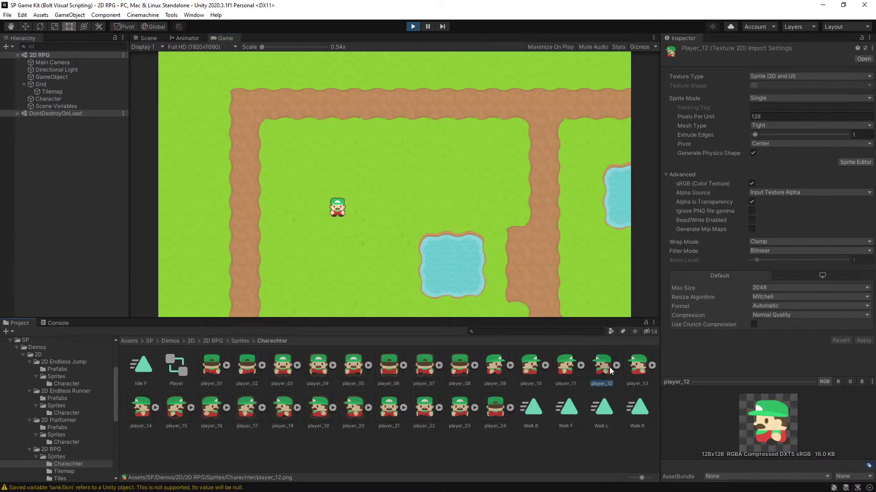
left_click(636, 365)
left_click(606, 364)
left_click(552, 371)
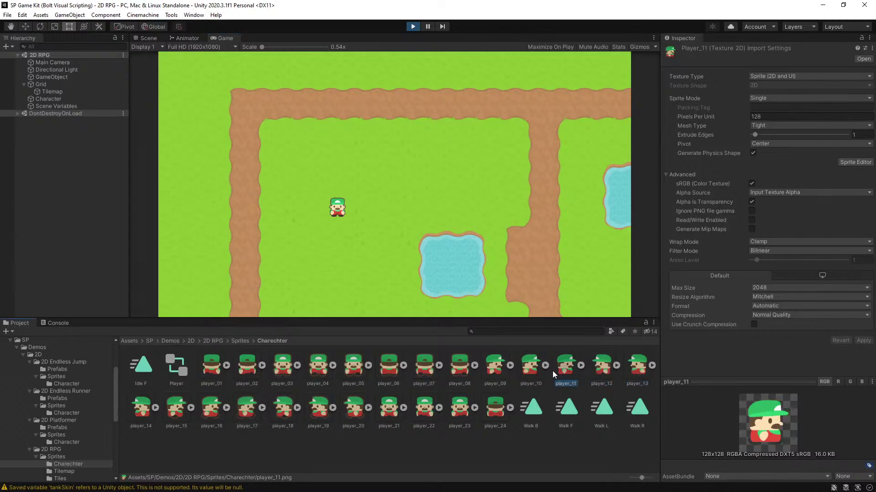
left_click(605, 368)
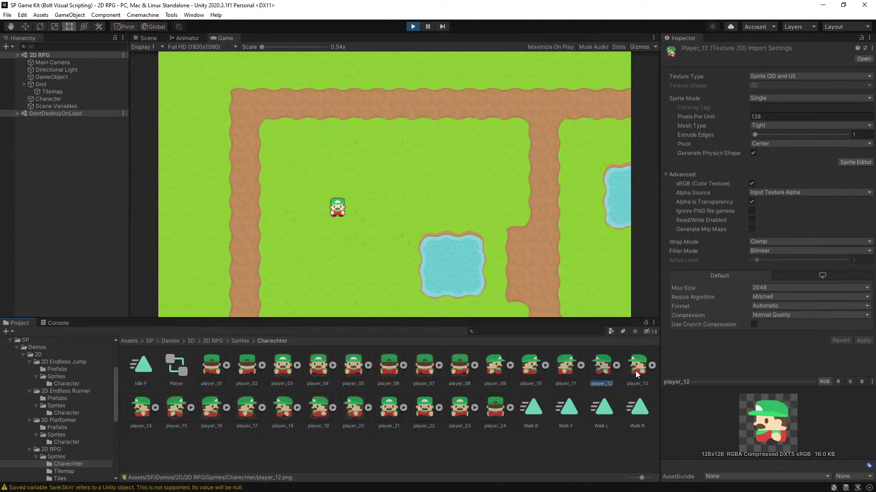
left_click(566, 367)
left_click(526, 369)
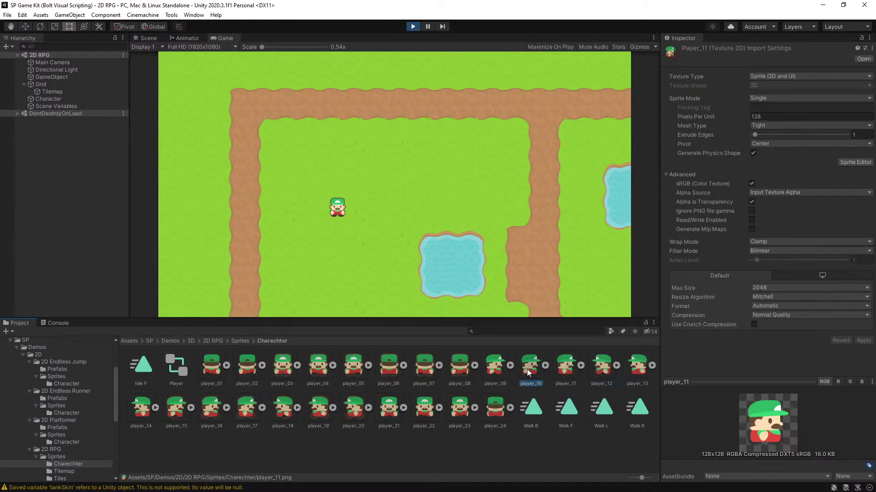
left_click(491, 370)
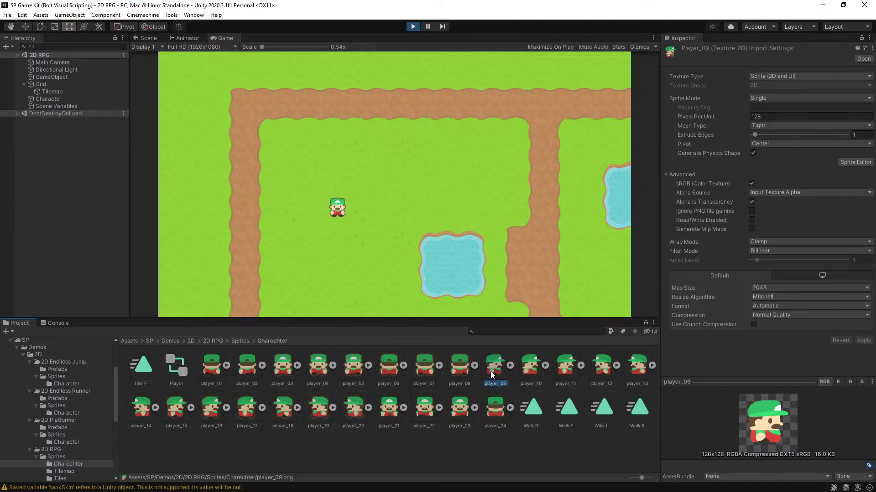
left_click(563, 368)
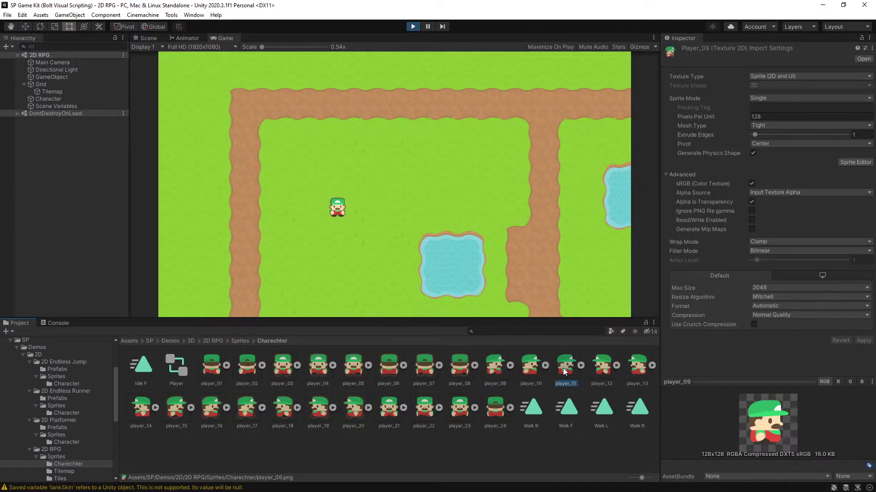
left_click(501, 369)
left_click(452, 368)
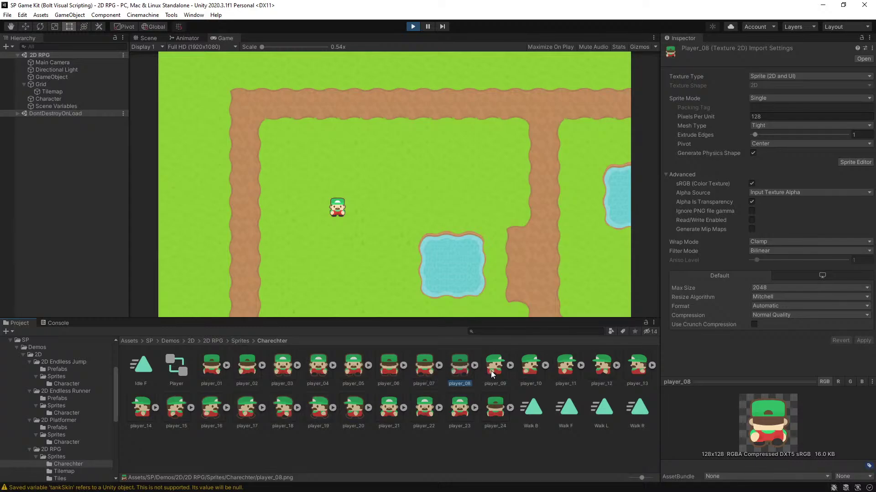
left_click(530, 370)
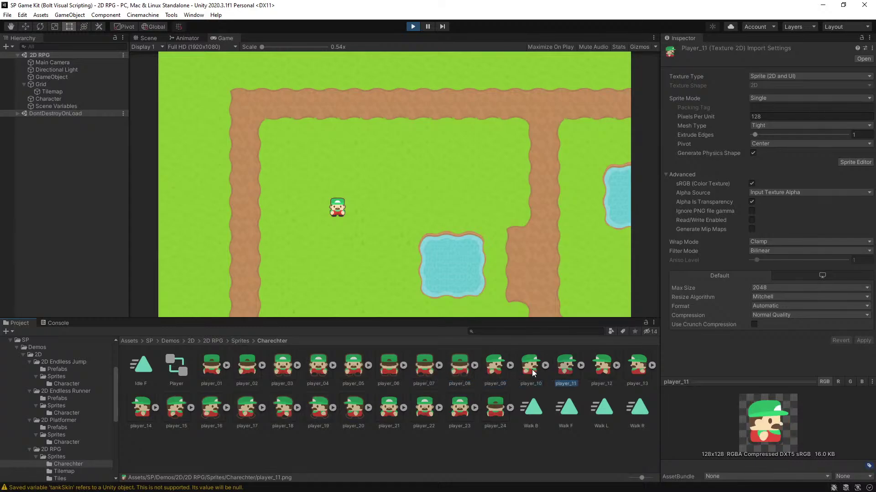
left_click(494, 372)
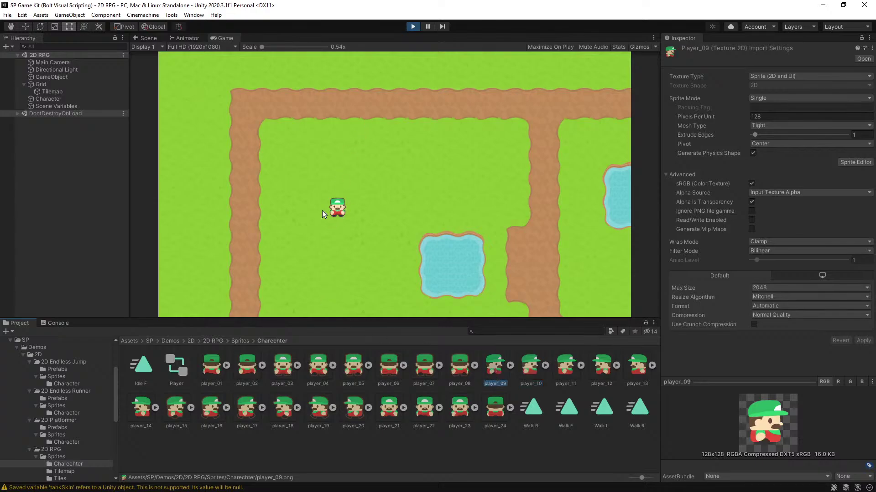
left_click(573, 410)
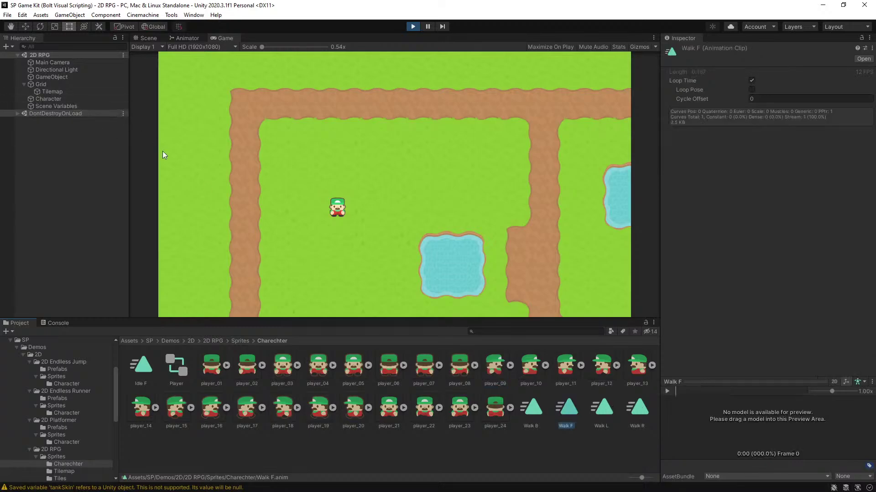
Step: Open the Character's Walk R clip, assign sprite player_15 to its second keyframe at 0:01, and close the Animation window
double_click(644, 409)
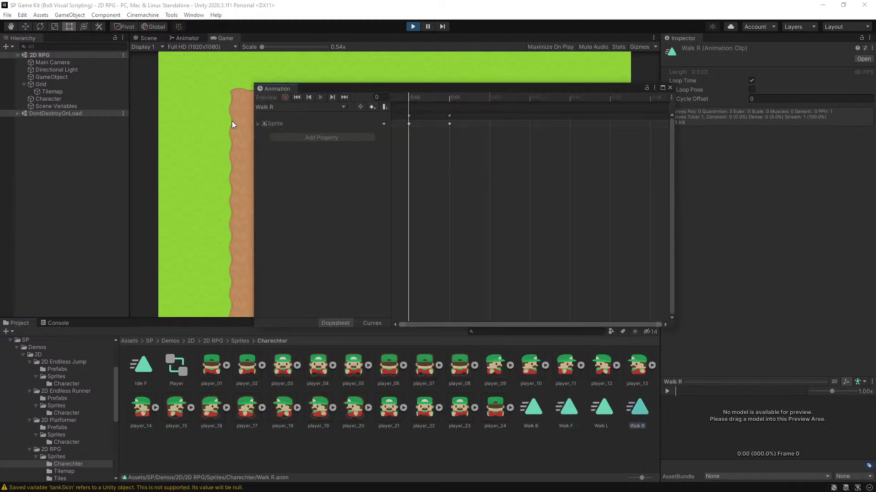
left_click(263, 125)
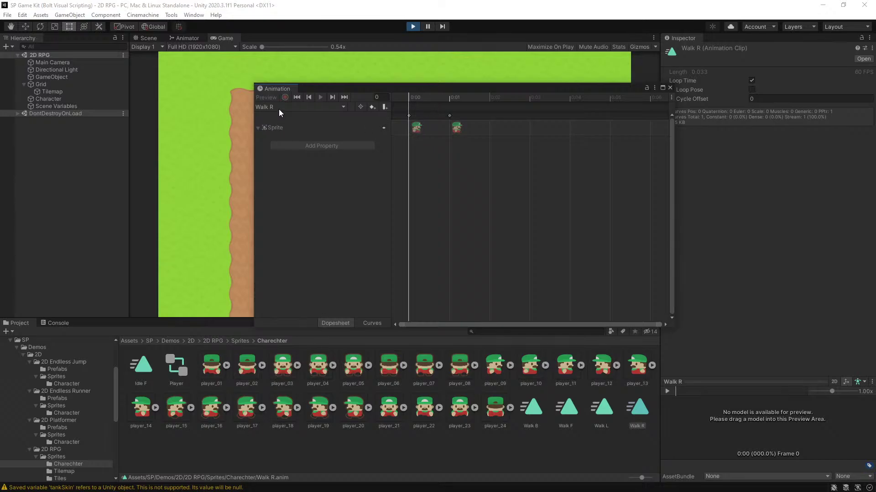
left_click(53, 99)
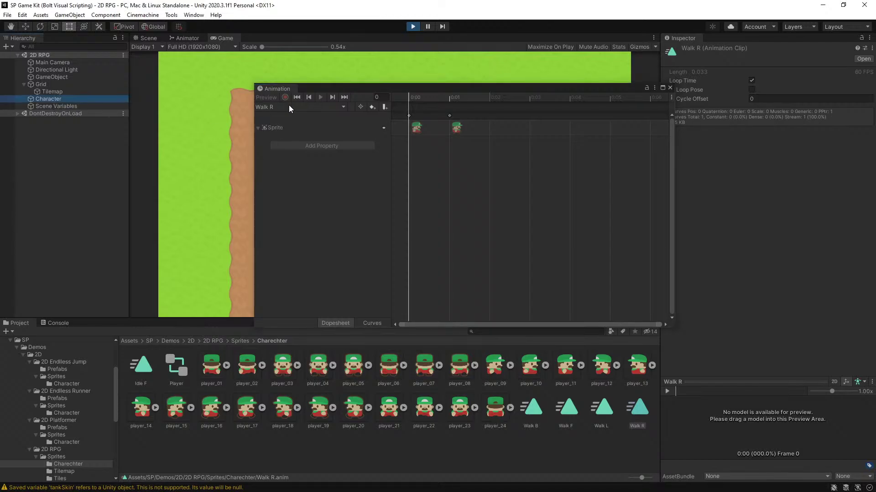
left_click(300, 109)
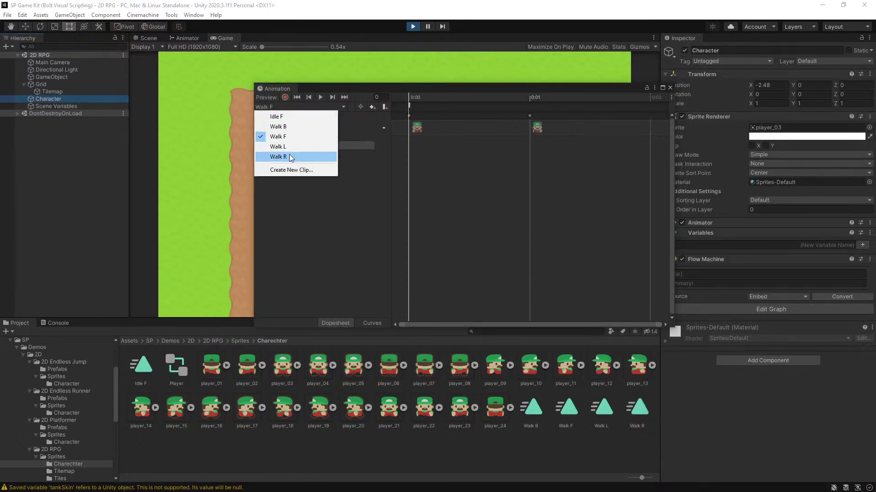
left_click(289, 155)
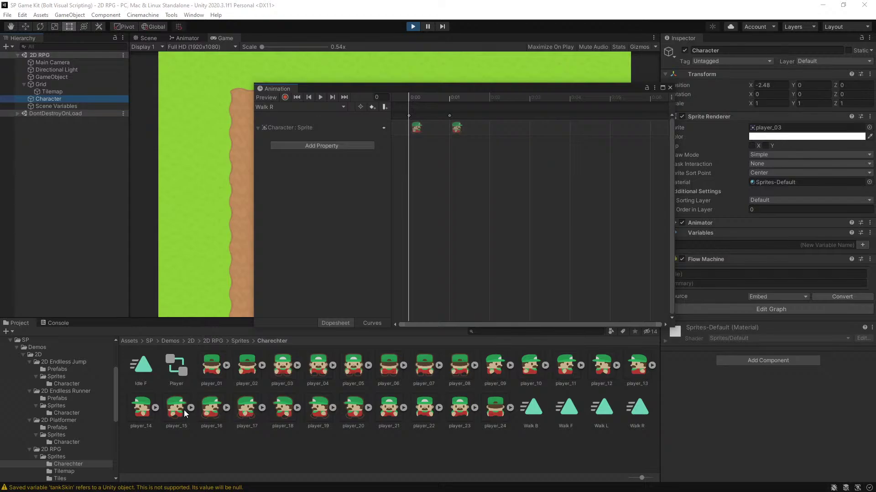
left_click_drag(184, 409, 450, 129)
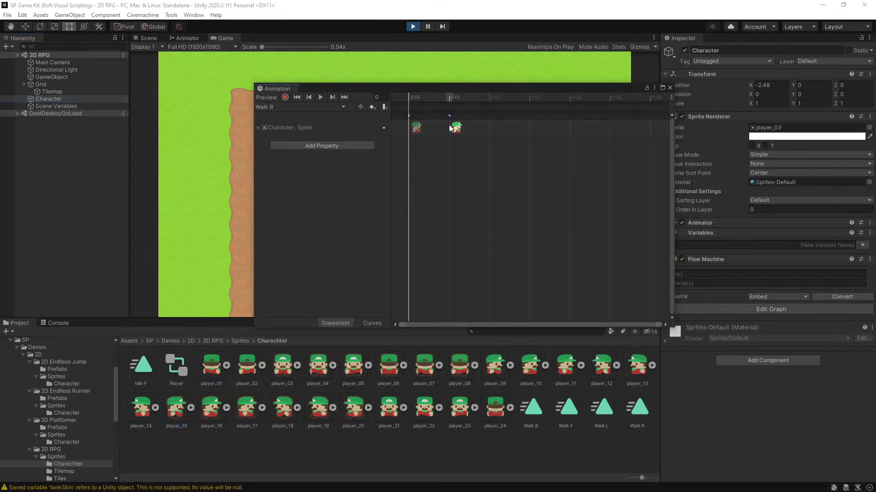
left_click(670, 88)
Step: Walk the character repeatedly in all four directions to examine the walk animations, and stop the game
key("Right")
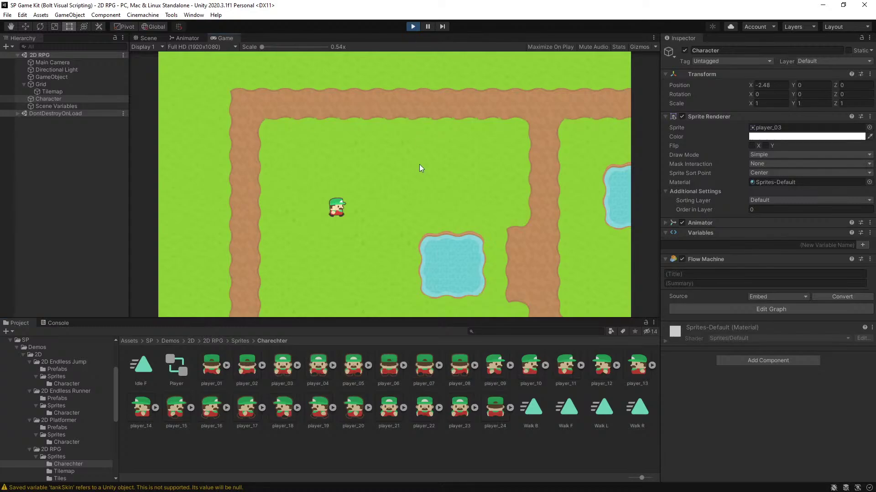
key("Left")
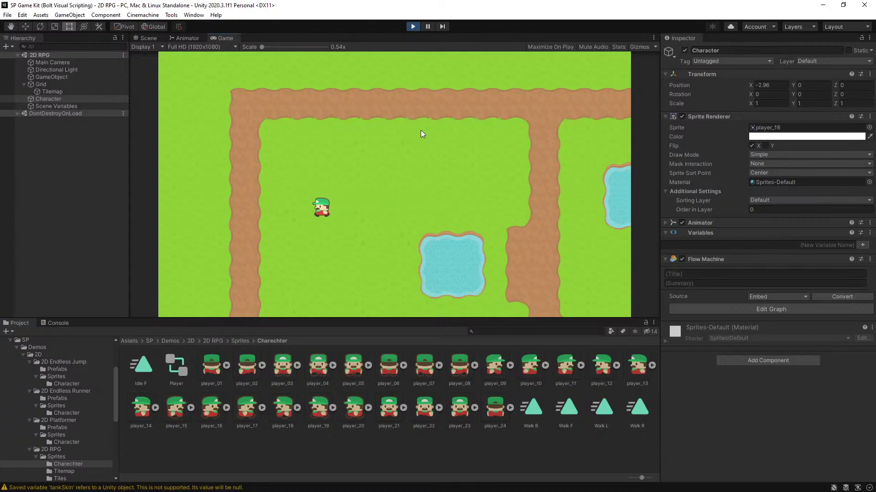
key("Right")
key("Up")
key("Right")
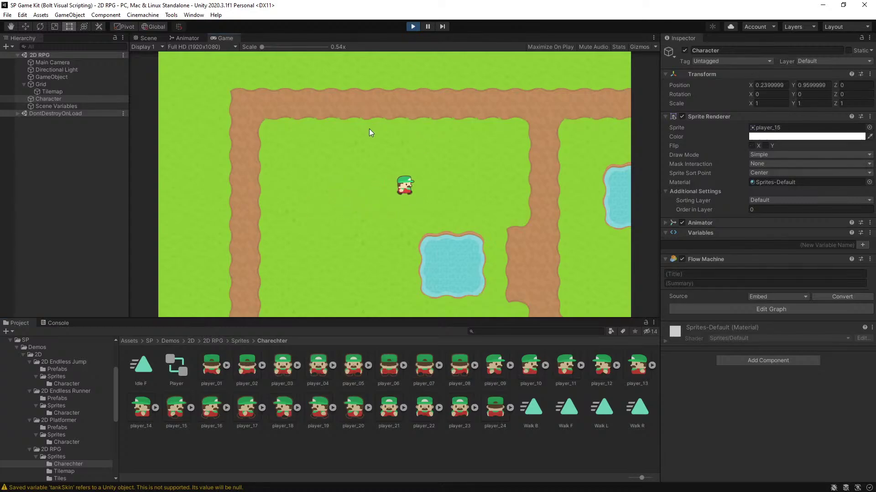
key("Left")
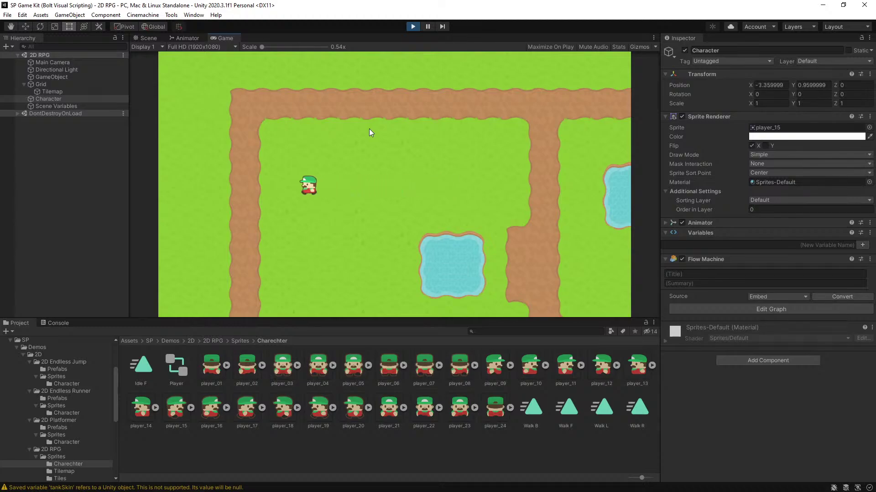
key("Right")
key("Up")
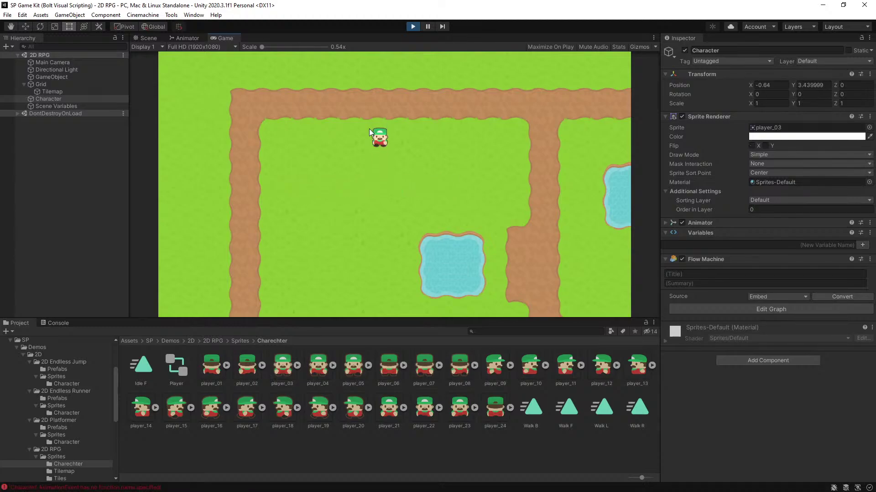
key("Down")
key("Down")
key("Left")
key("Right")
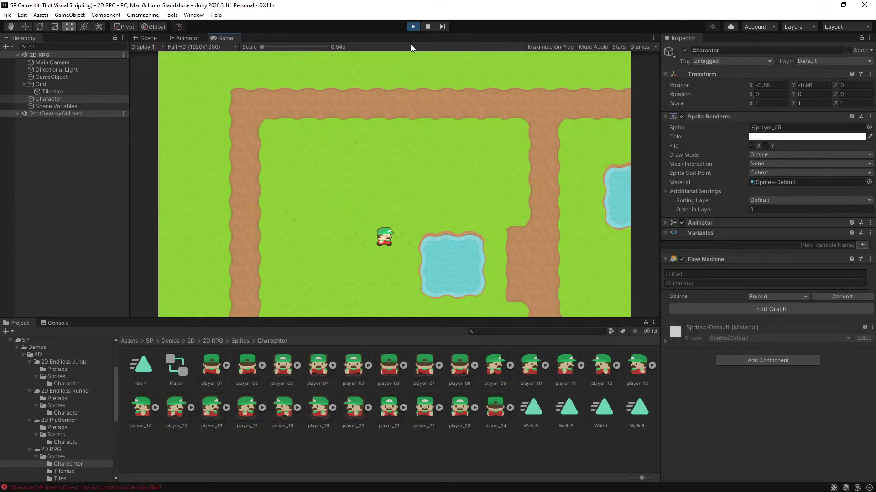
key("Up")
key("Up")
key("Down")
key("Left")
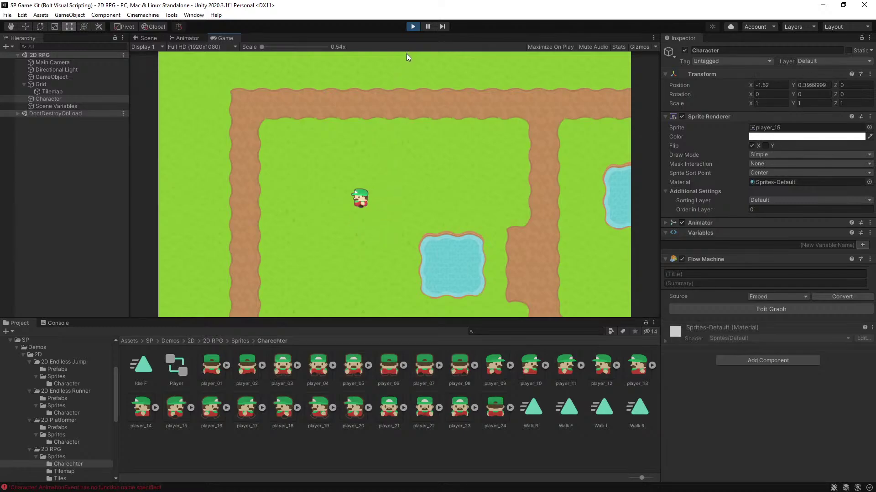
key("Down")
key("Up")
key("Down")
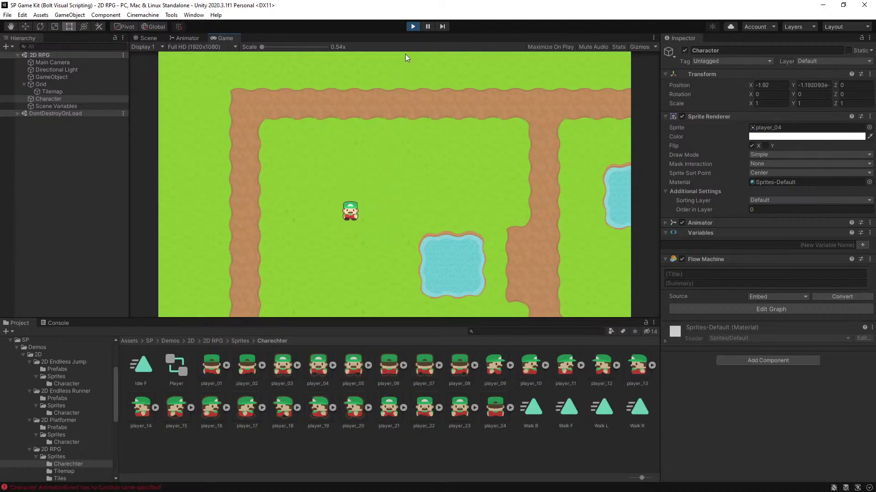
left_click(413, 27)
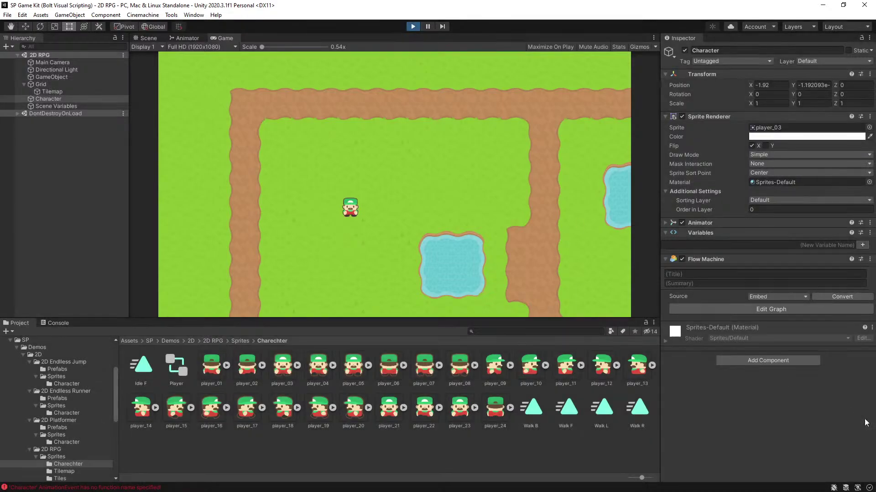
left_click(767, 309)
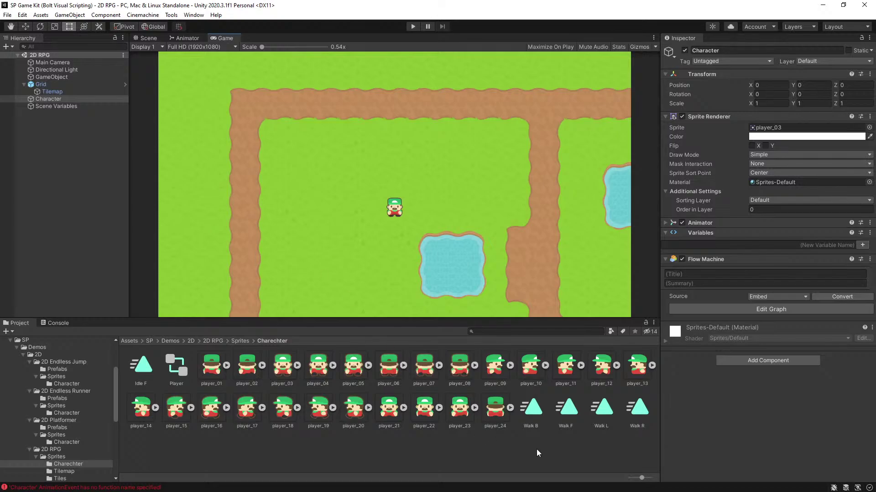
Step: Inspect the Walk B clip's sprite keyframes and the Animation window's options, and close the window
double_click(525, 410)
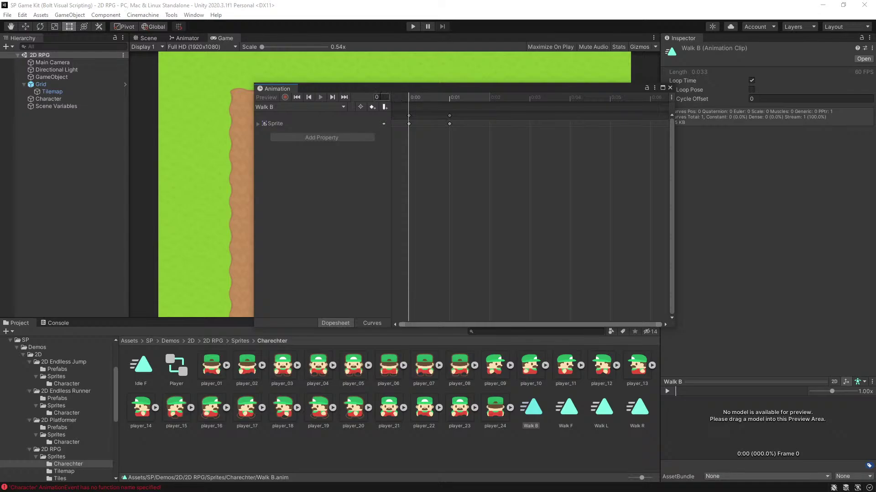
right_click(380, 97)
left_click(377, 111)
left_click(258, 123)
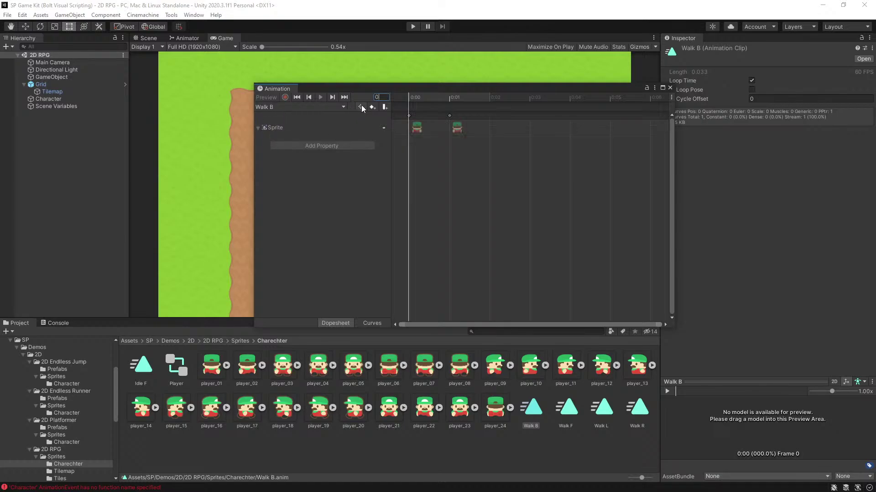
left_click(662, 88)
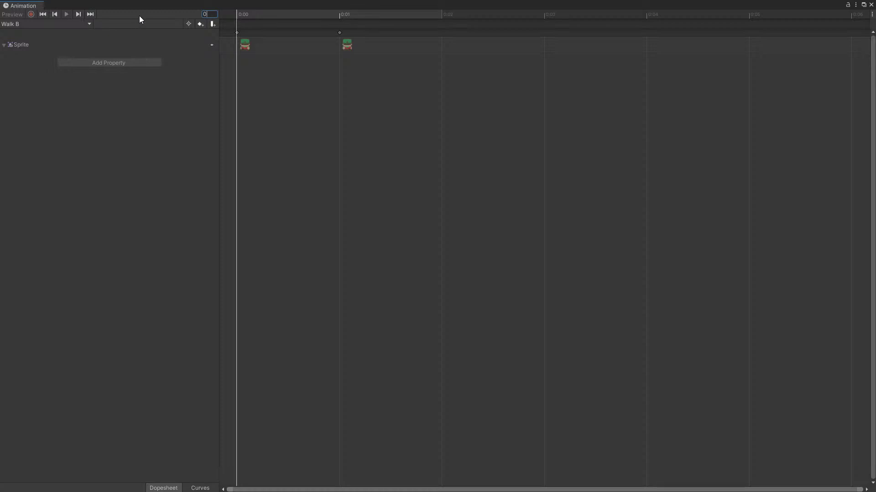
right_click(24, 7)
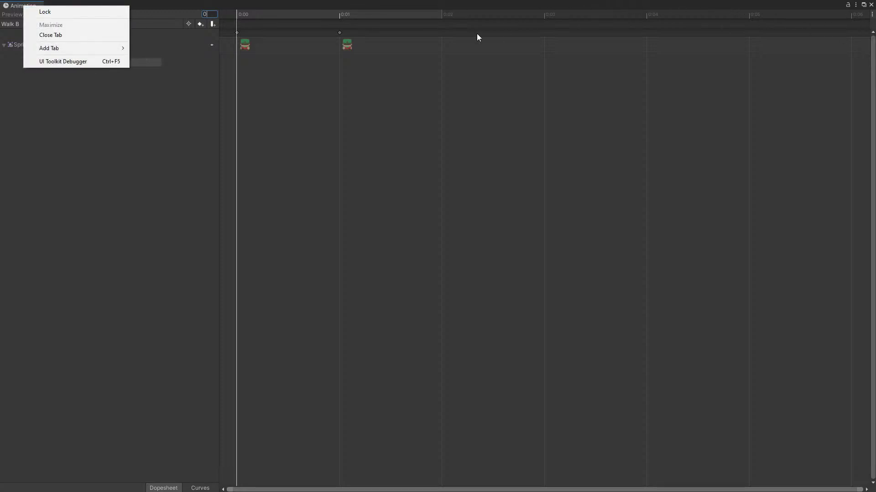
mouse_move(89, 48)
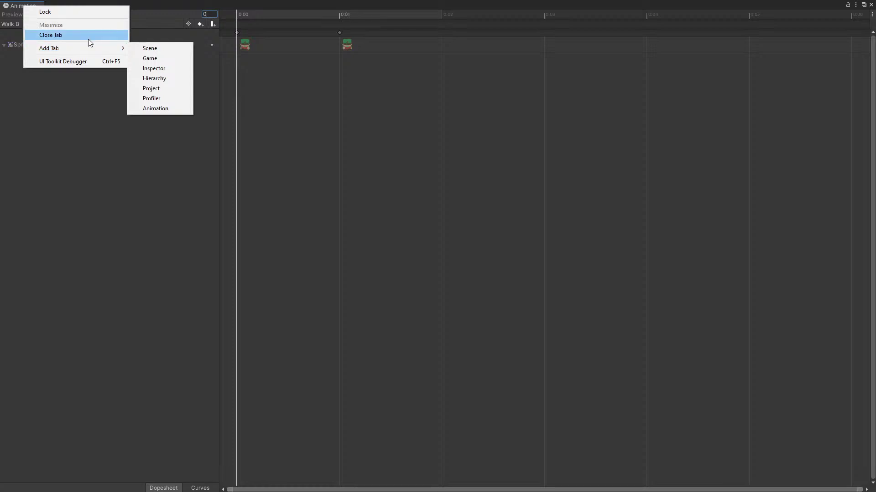
left_click(84, 91)
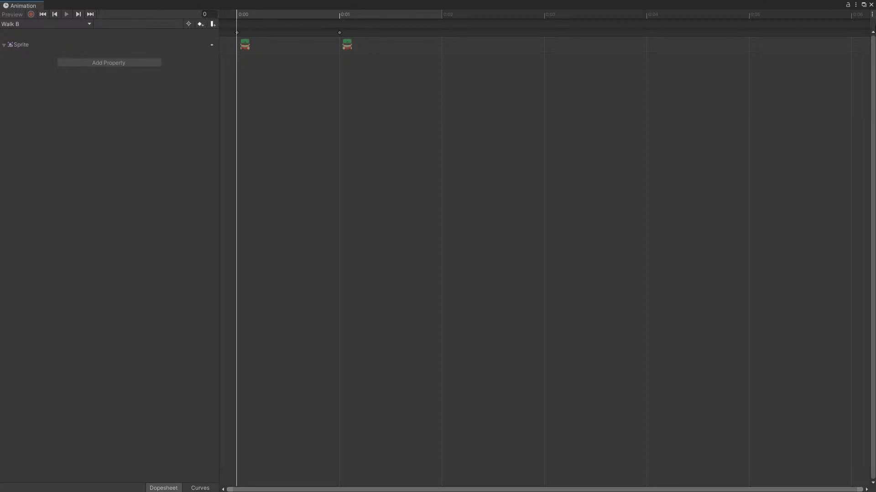
left_click(863, 5)
left_click(669, 88)
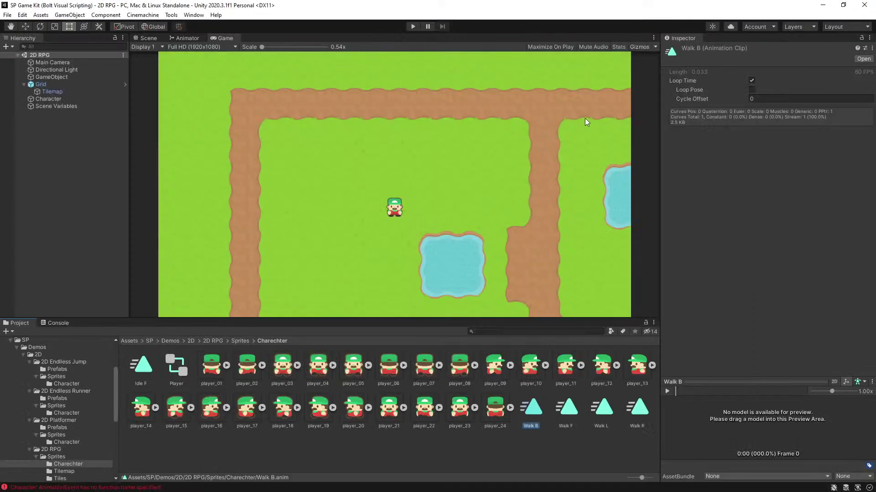
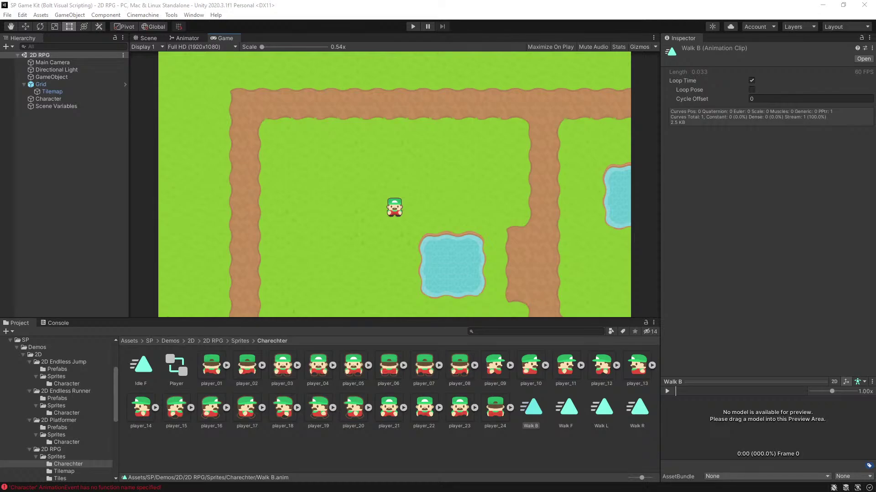
Step: Try moving the second Walk R keyframe to 0:04, return it to 0:01, and close the Animation window
double_click(647, 413)
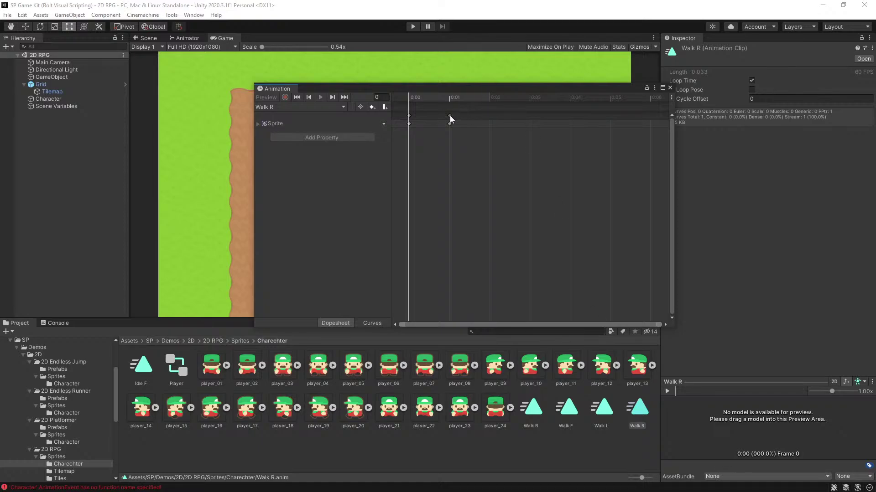
left_click_drag(450, 116, 554, 117)
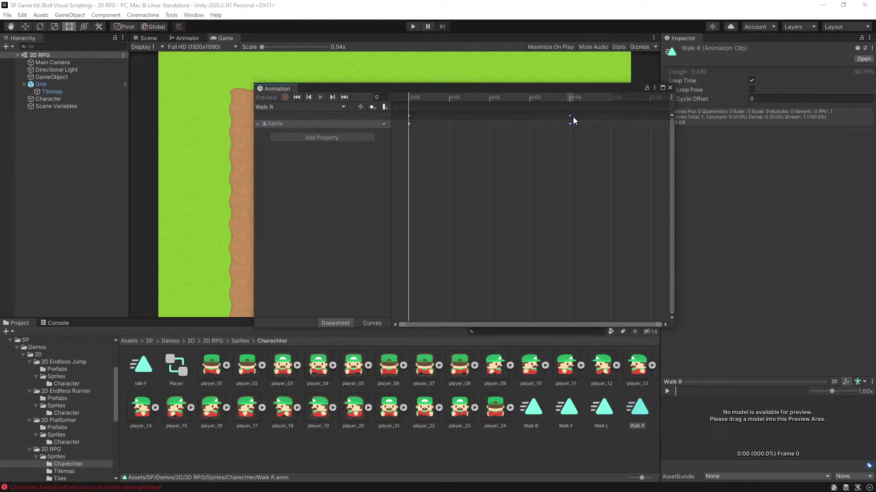
left_click_drag(573, 117, 450, 116)
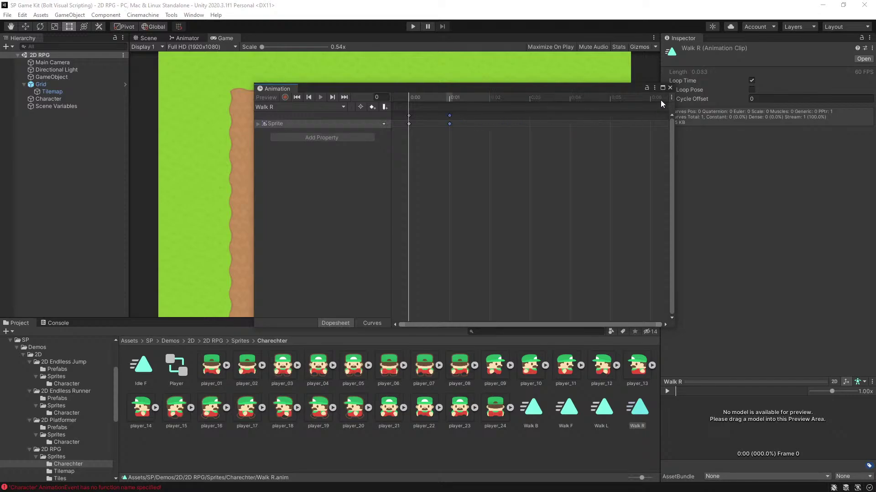
left_click(670, 88)
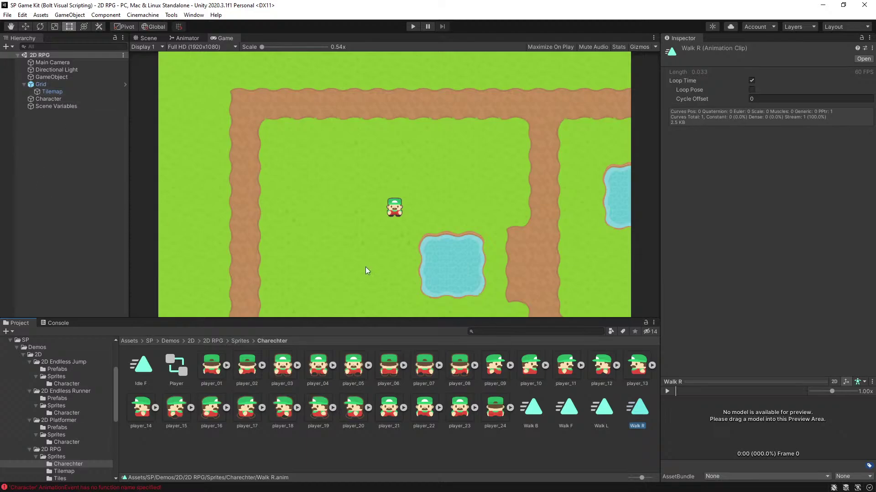
Step: Set the Walk F state's speed to 0.5 in the Animator
left_click(185, 39)
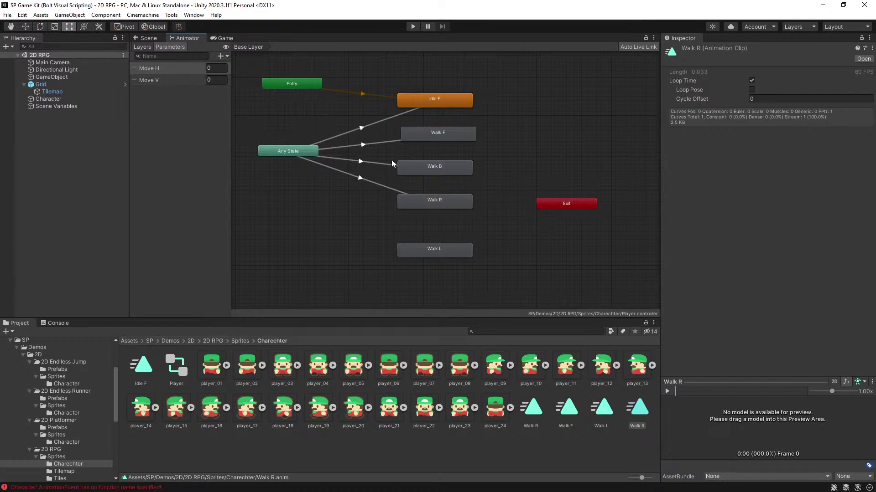
left_click(423, 138)
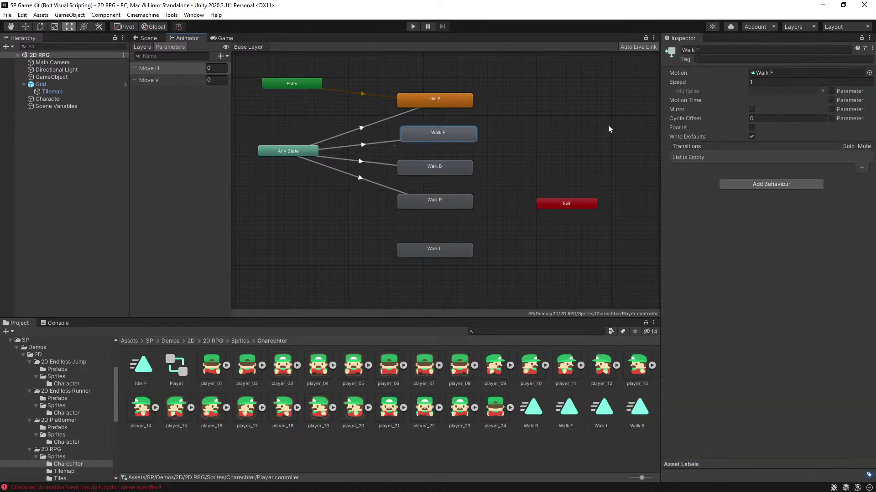
left_click(732, 80)
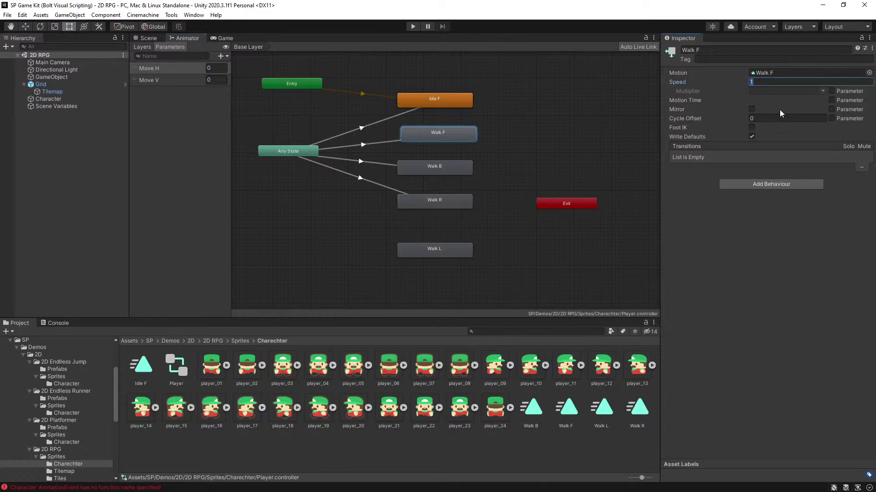
type(".5")
left_click(522, 130)
Step: Set the Walk B state's speed to 0.1 and return to the Game view
left_click(357, 162)
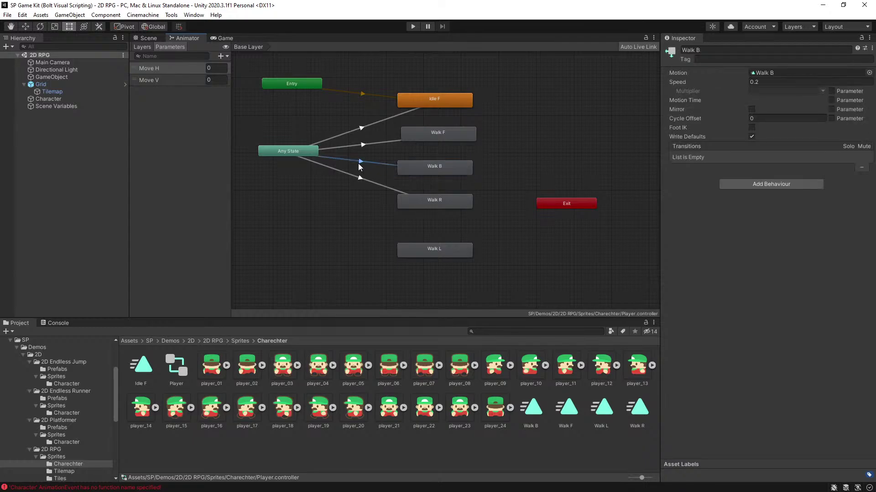
left_click(452, 171)
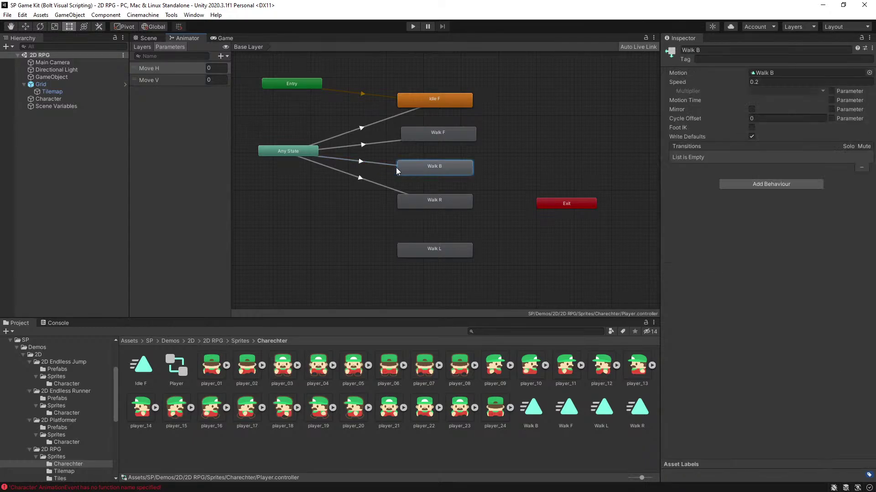
left_click(764, 82)
type("0.2")
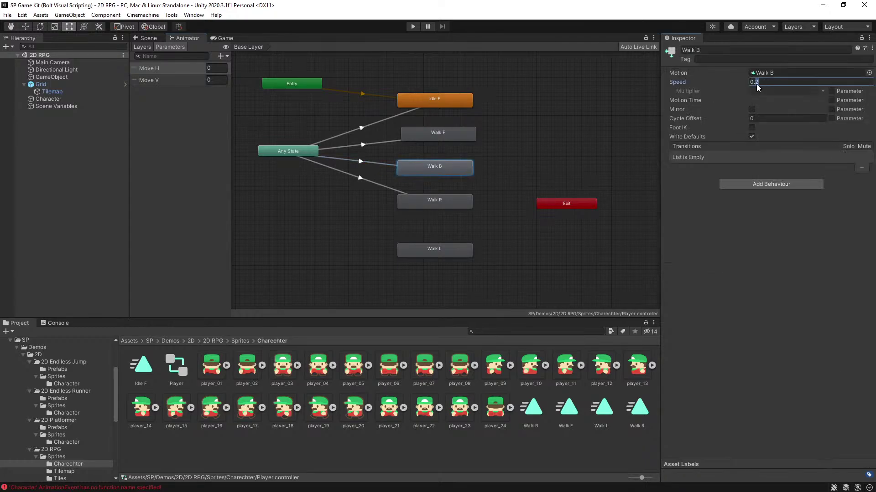
key("BackSpace")
type("1")
key("Return")
left_click(224, 38)
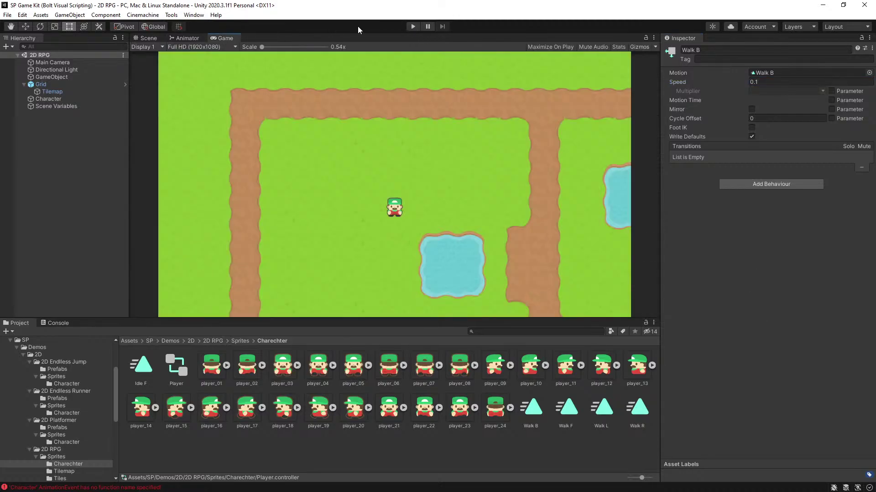
Step: Playtest the character walking up, down, left and right to check the walk animations, and stop the game
left_click(414, 27)
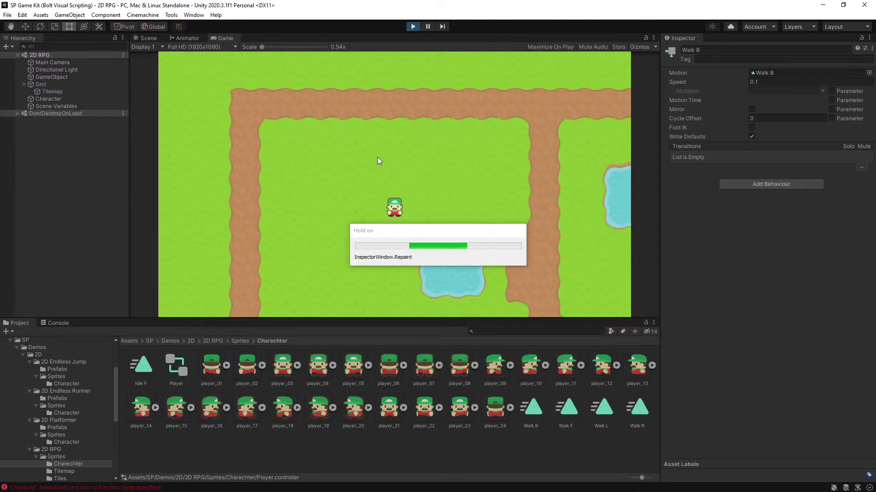
key("Up")
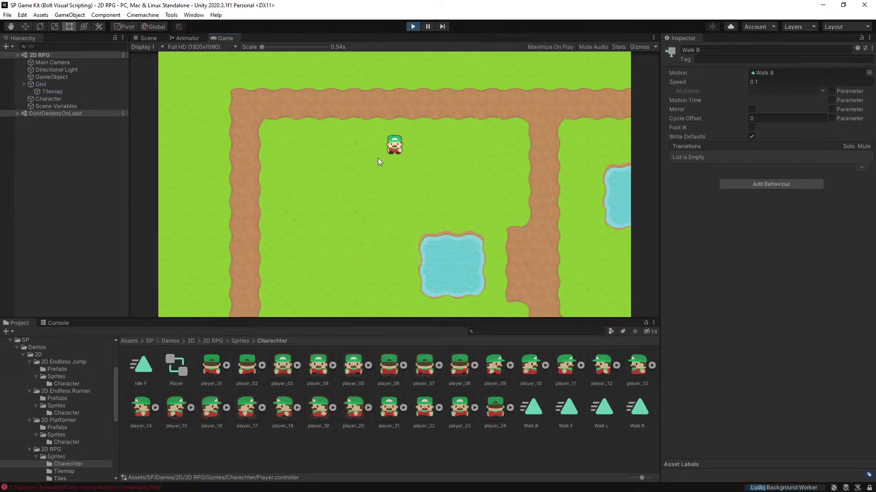
key("Down")
key("Left")
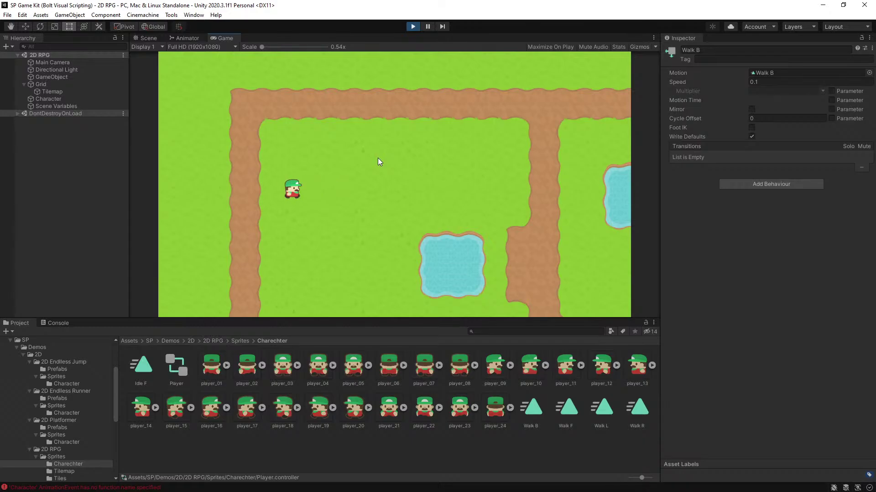
key("Right")
key("Up")
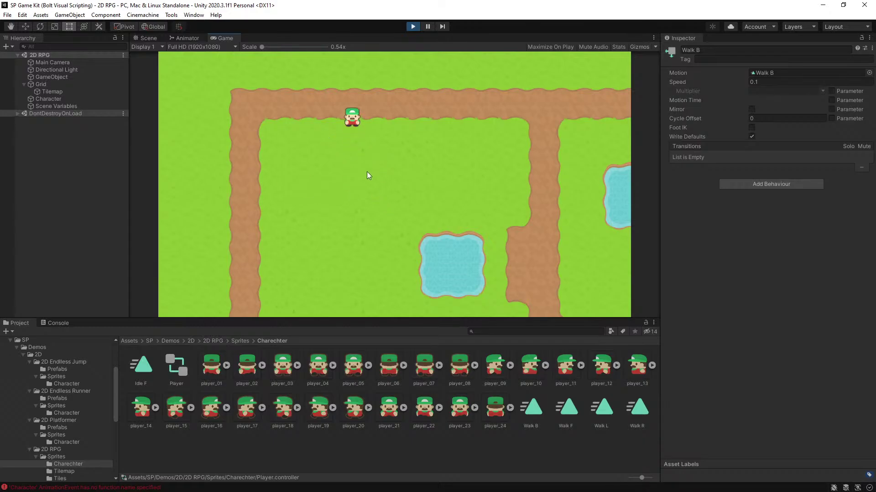
key("Down")
key("Up")
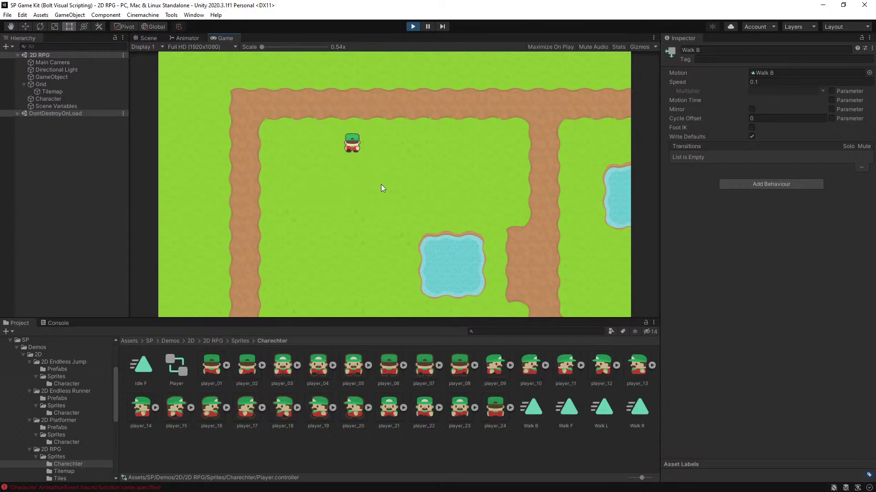
key("Down")
key("Up")
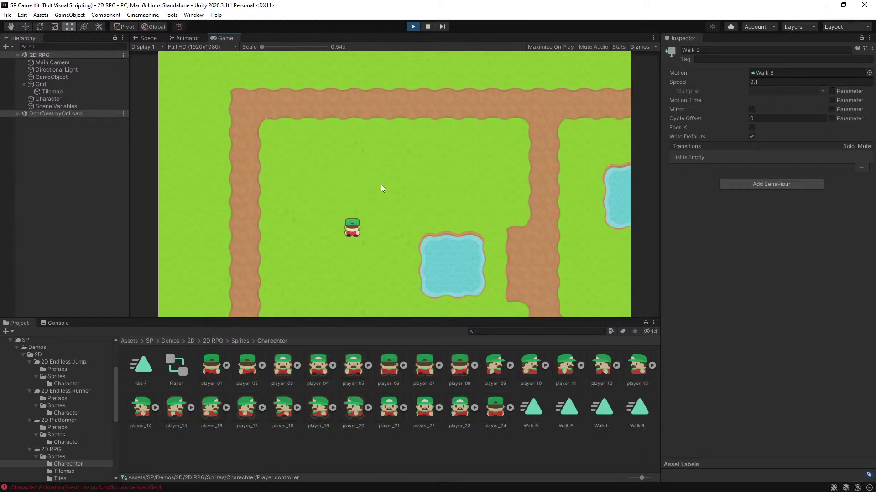
key("Down")
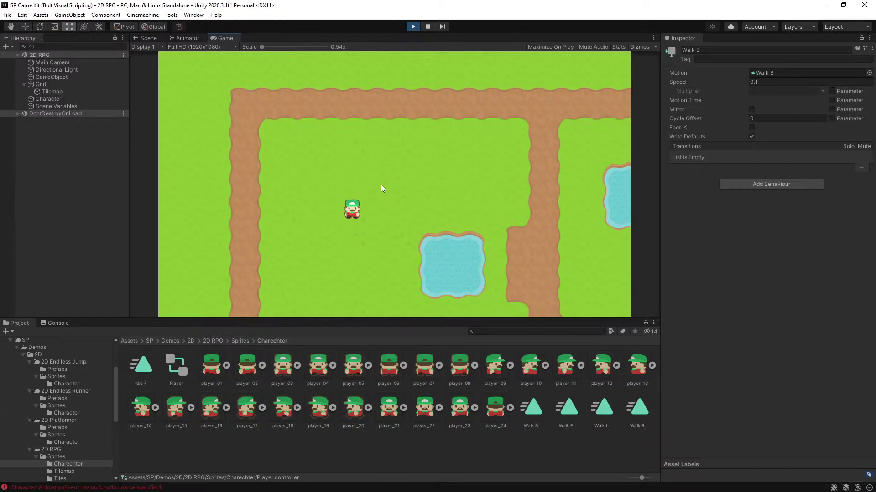
key("Up")
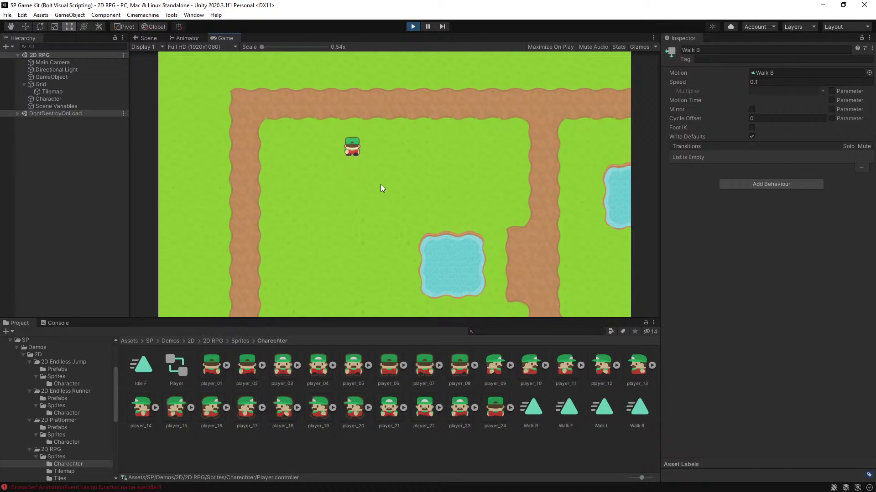
key("Down")
key("Right")
key("Left")
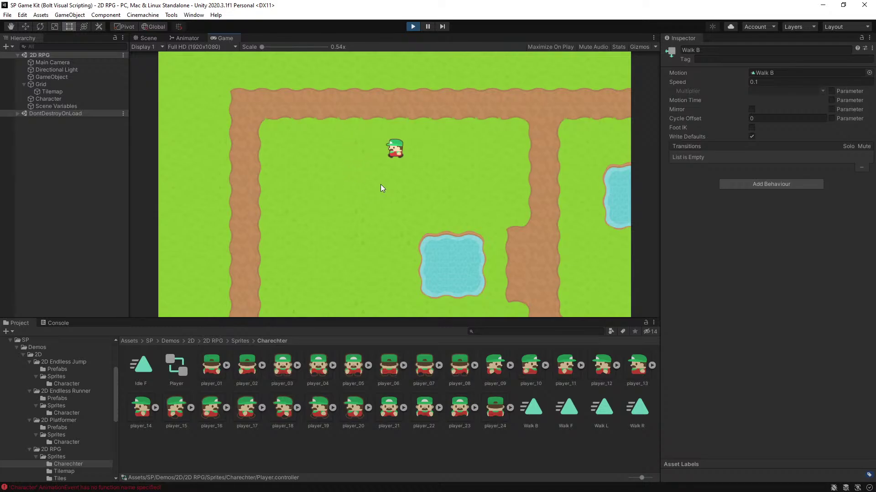
key("Down")
key("Up")
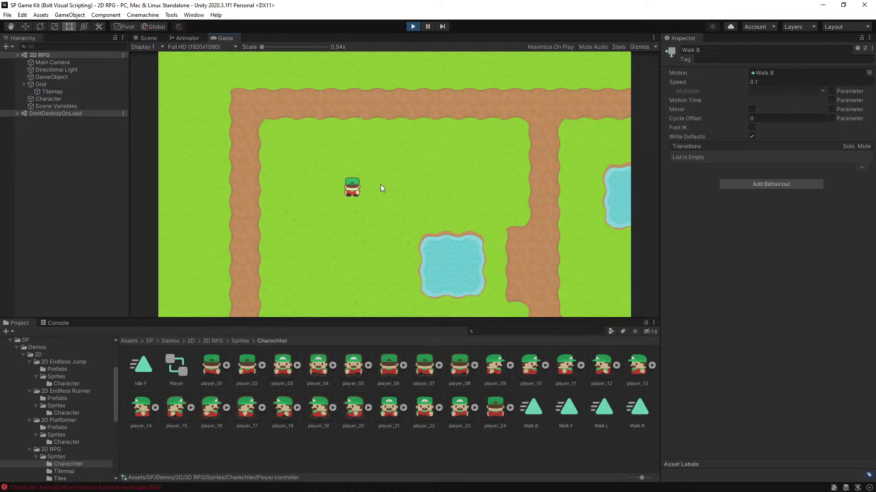
key("Right")
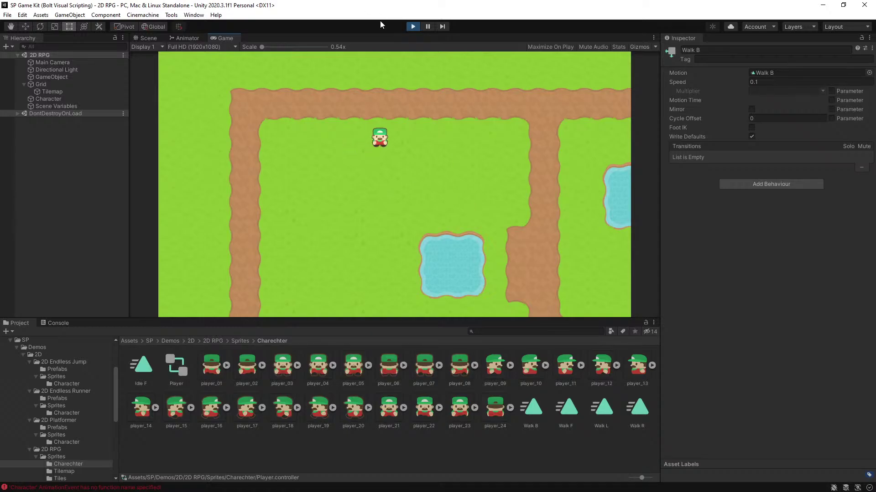
left_click(413, 26)
Step: Set the Walk B state's speed to 0.5 in the Animator
left_click(183, 38)
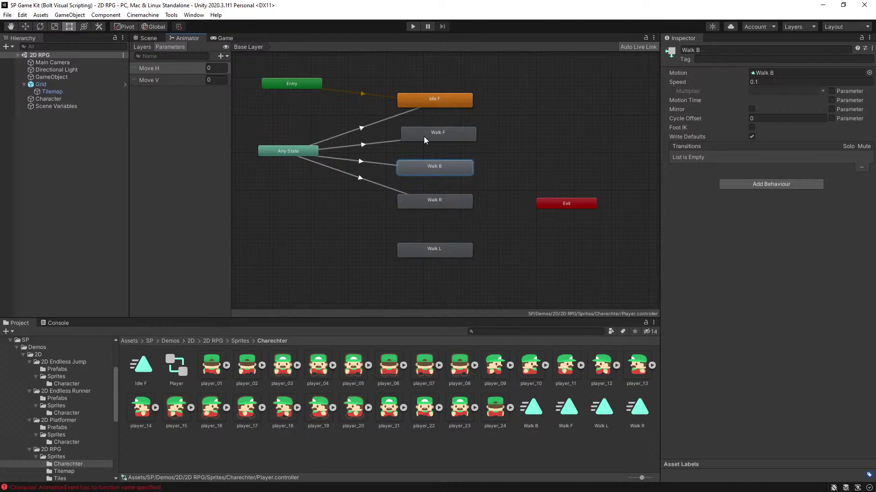
left_click(754, 83)
double_click(754, 83)
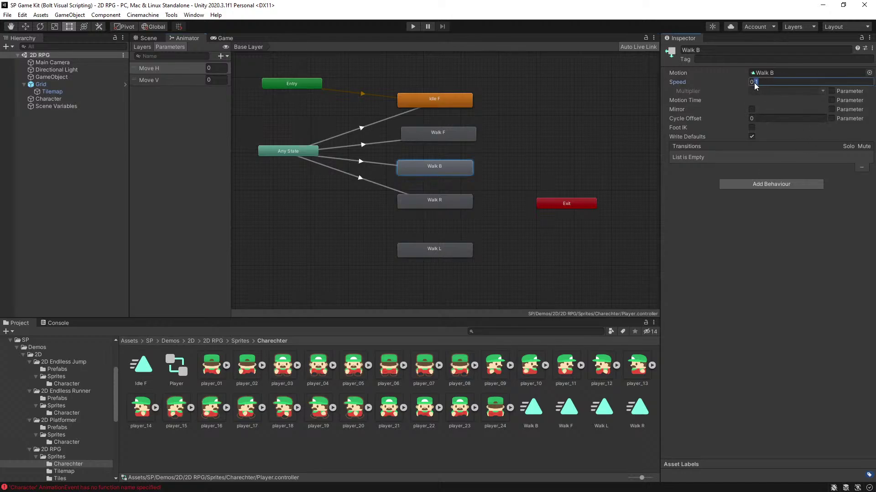
type("5")
Step: Set the Walk F state's speed to 0.8 in the Animator
left_click(436, 131)
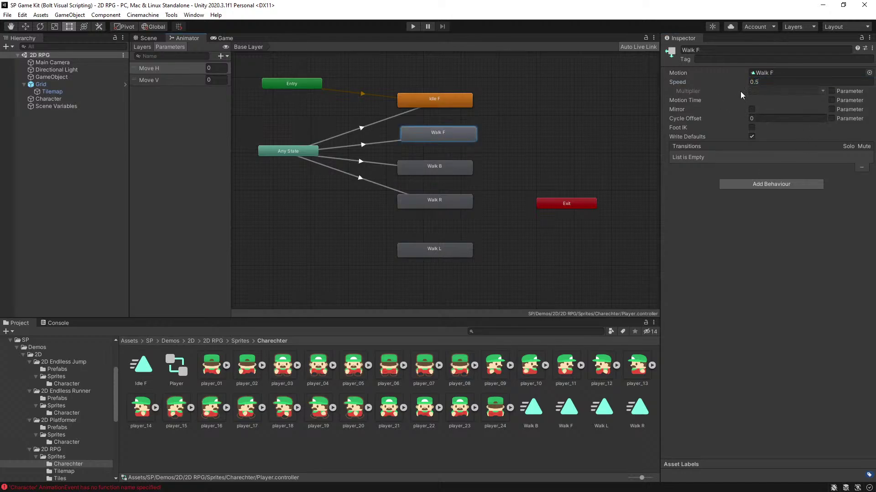
left_click(760, 83)
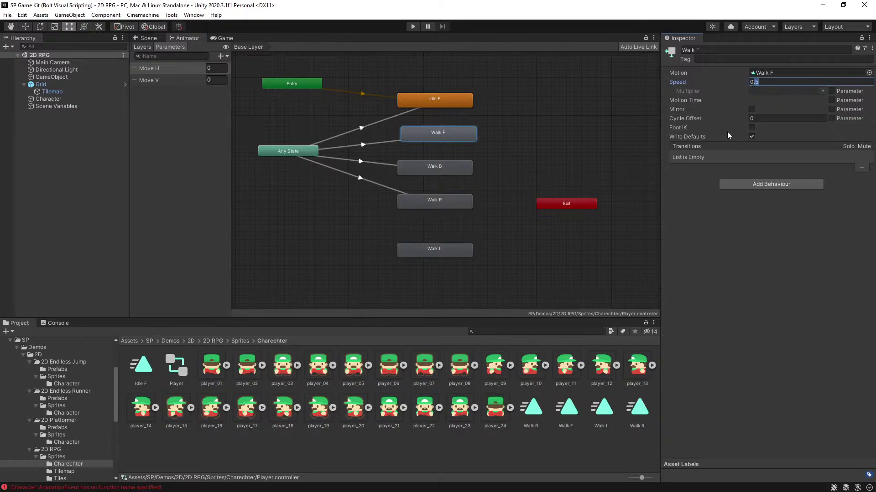
key("BackSpace")
key("BackSpace")
type("8")
key("BackSpace")
type(".8")
left_click(572, 163)
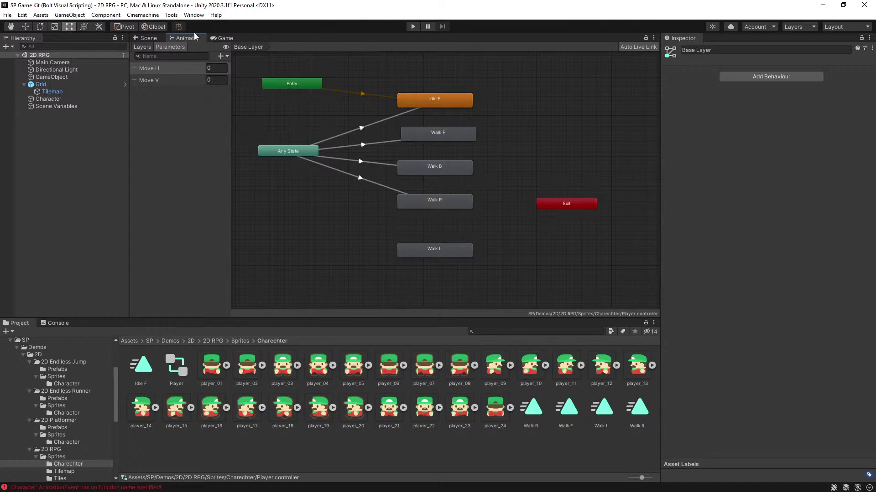
Step: Start the game and import the rpgTile155, rpgTile157 and rpgTile159 images into the 2D RPG Sprites folder
left_click(413, 26)
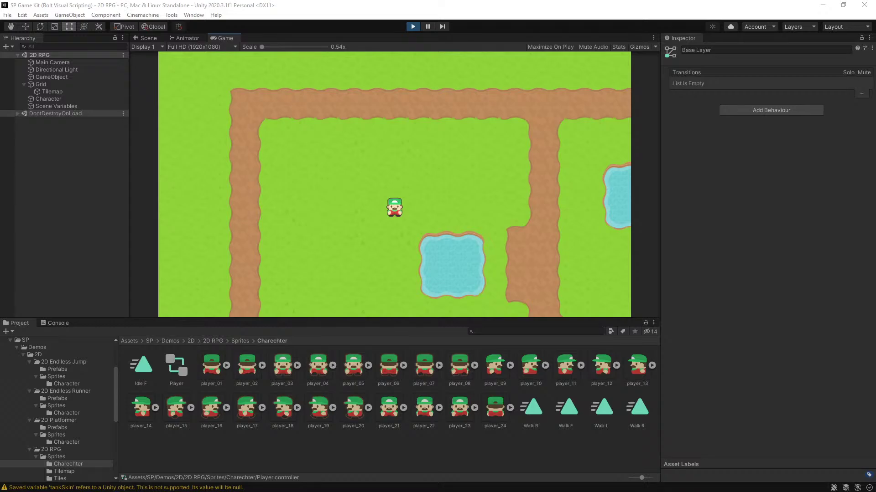
left_click(238, 342)
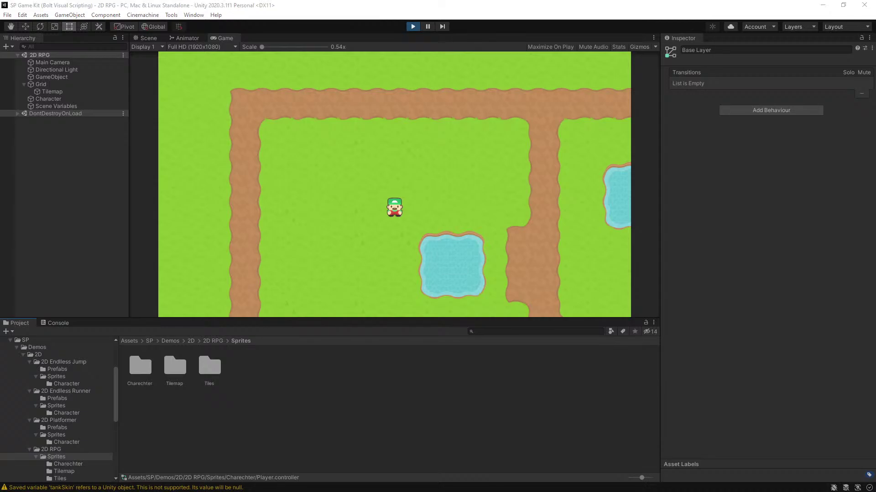
left_click_drag(739, 398, 288, 404)
Step: Set the texture type of rpgTile155, rpgTile157 and rpgTile159 to Sprite (2D and UI) and apply it
left_click(244, 365)
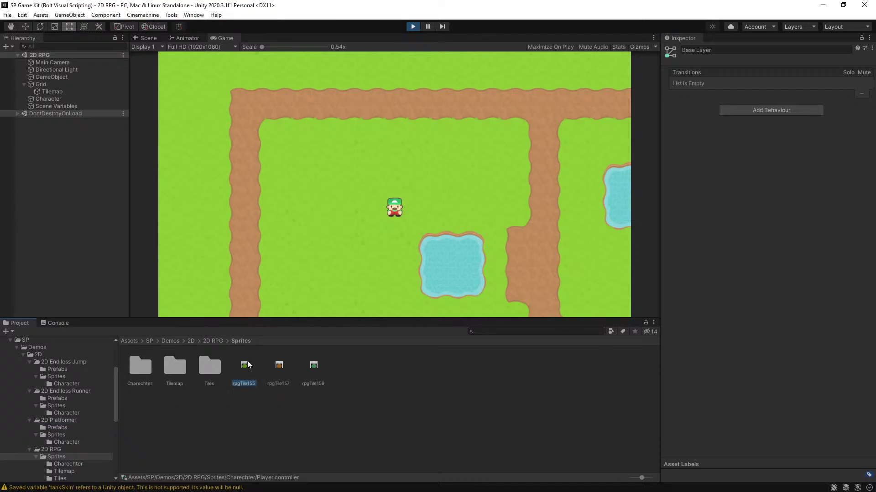
left_click(314, 366, "shift")
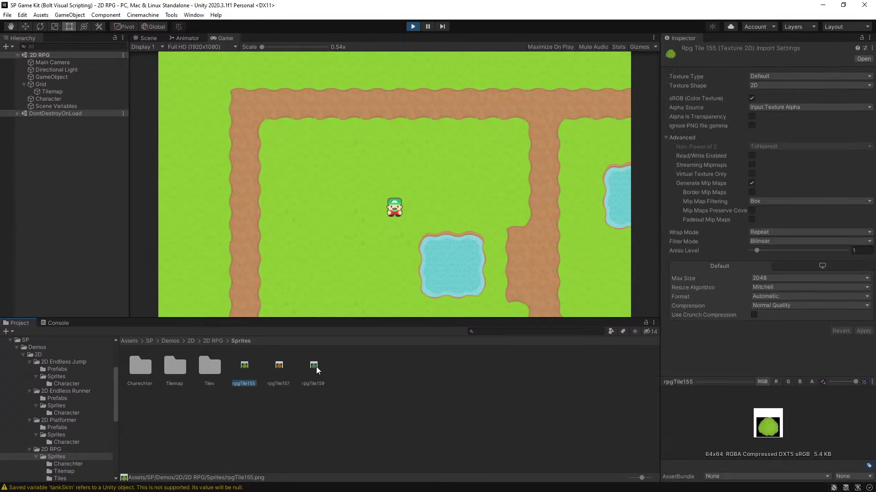
left_click(766, 75)
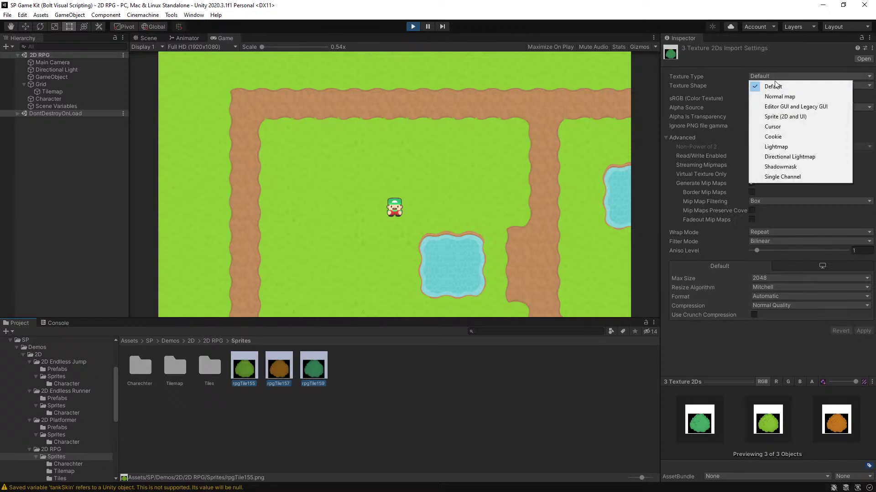
left_click(795, 117)
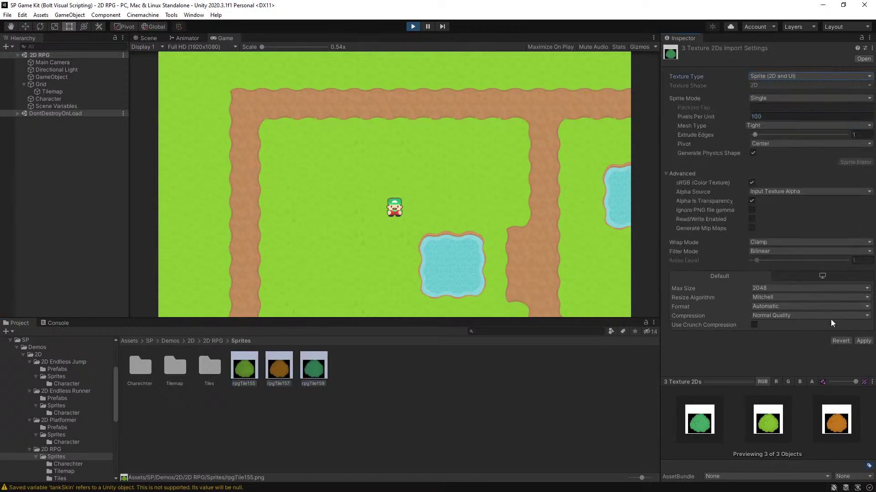
left_click(862, 341)
Step: Set the pixels per unit of the three bush sprites to 64 and apply the import settings
left_click(239, 385)
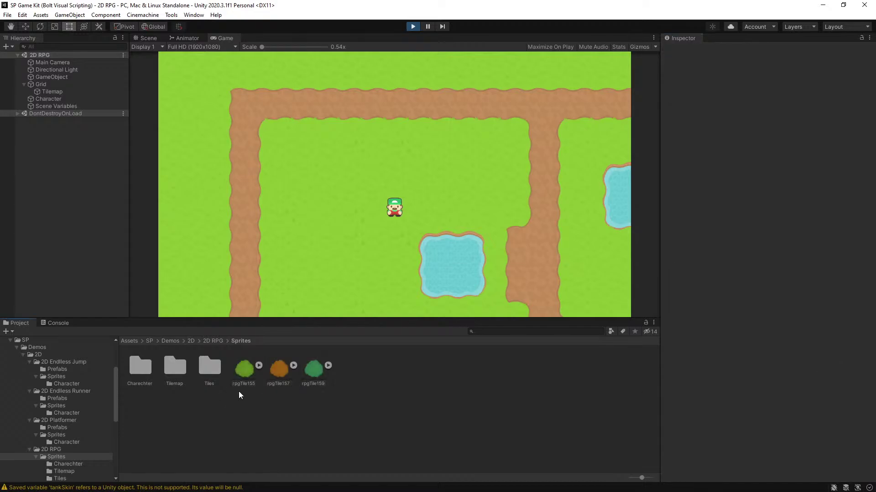
left_click(325, 383, "shift")
left_click(802, 116)
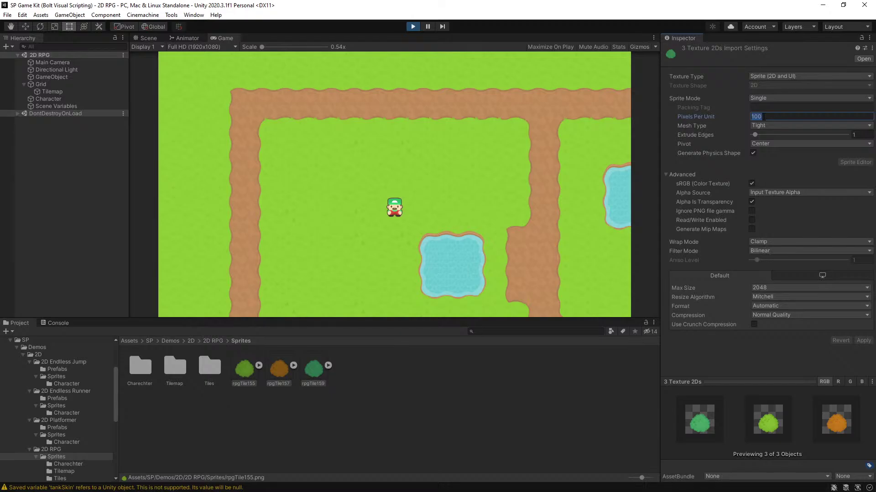
type("64")
left_click(863, 341)
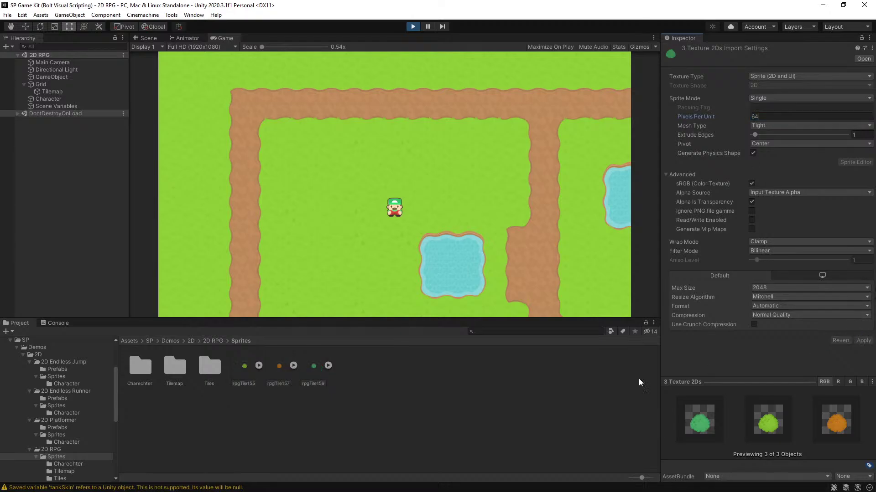
left_click(415, 399)
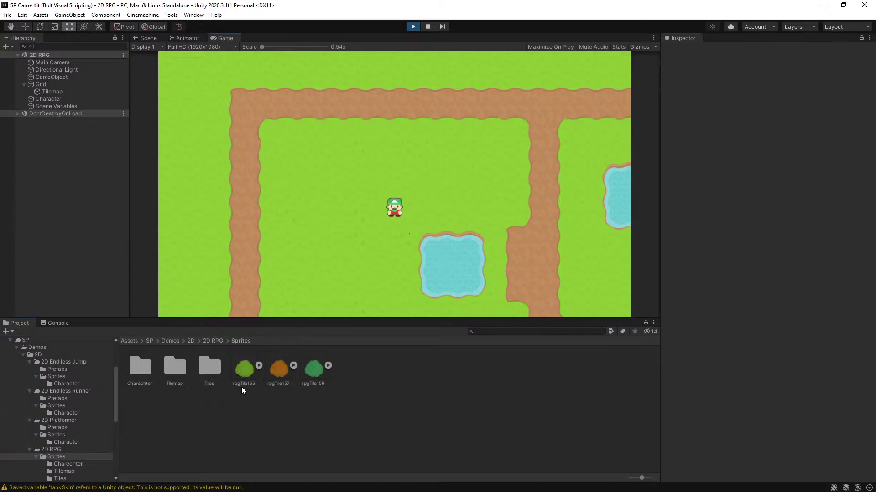
Step: Add the rpgTile155 bush to the scene and move it beside the character, at about X -1.84, Y -0.34
left_click_drag(243, 373, 268, 458)
left_click(146, 40)
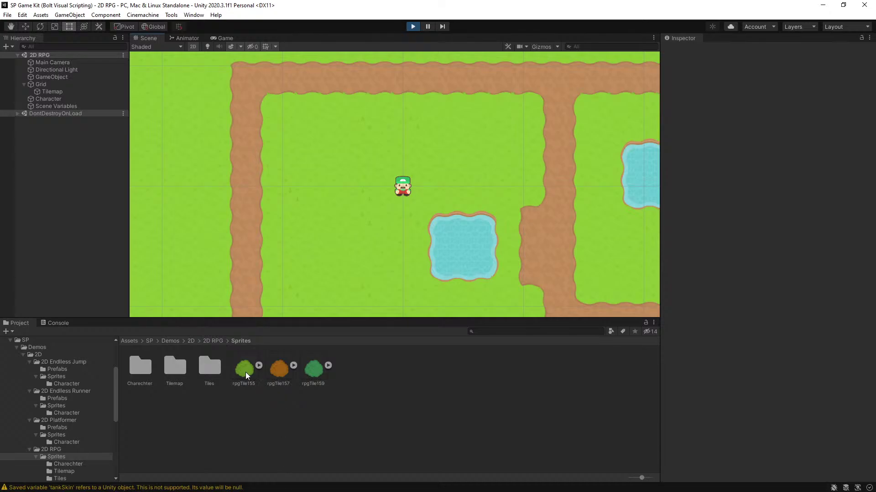
left_click_drag(350, 219, 357, 223)
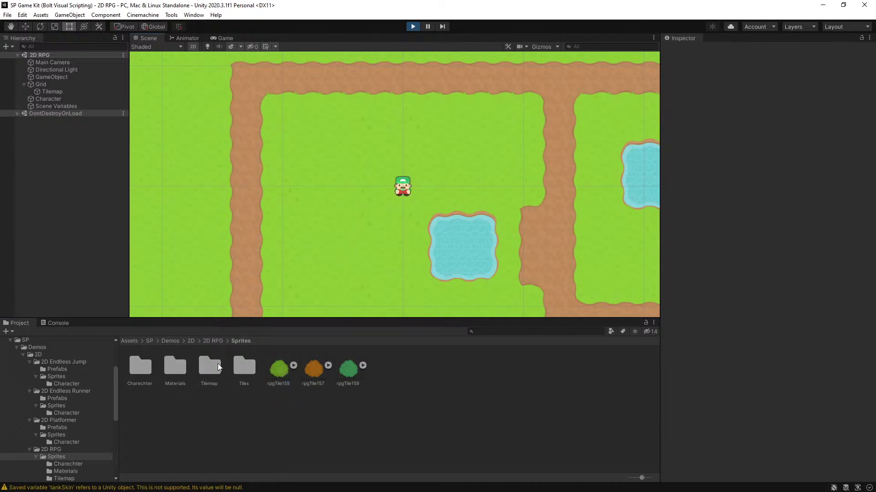
left_click_drag(283, 368, 59, 179)
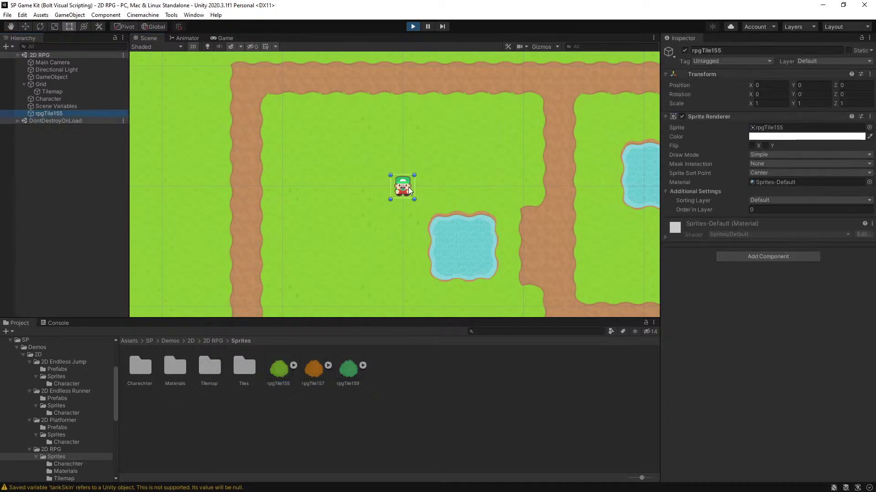
left_click_drag(409, 187, 370, 197)
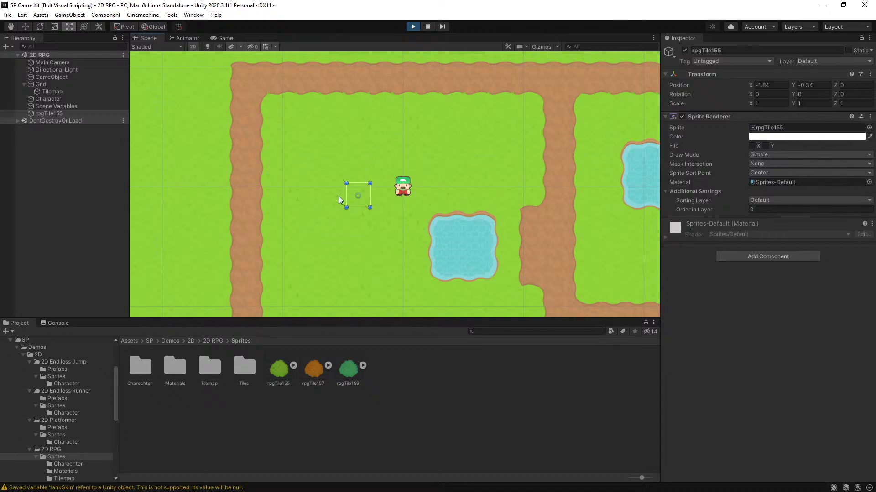
Step: Set the Tilemap renderer's order in layer to -1
left_click(58, 93)
left_click(791, 210)
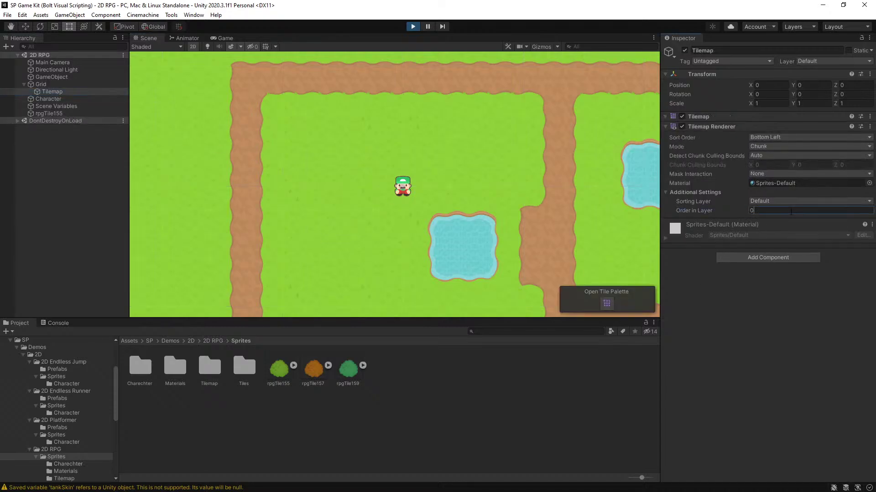
type("-1")
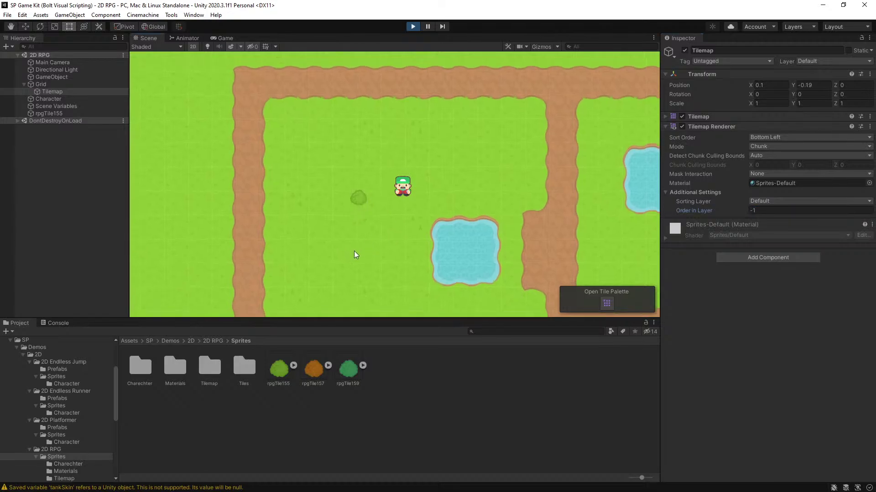
Step: Delete the rpgTile155 object and place the rpgTile157 bush in the grass area at about X -2.9, Y -1.1
left_click(41, 113)
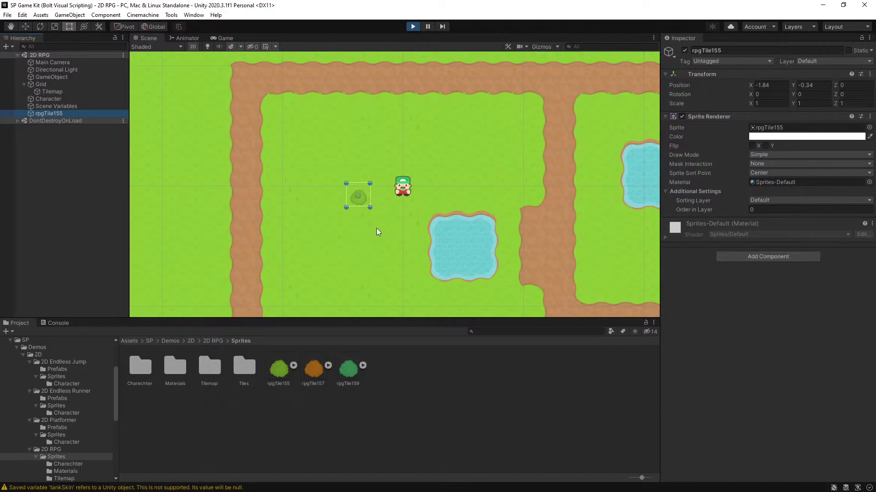
key("Delete")
left_click_drag(301, 382, 341, 210)
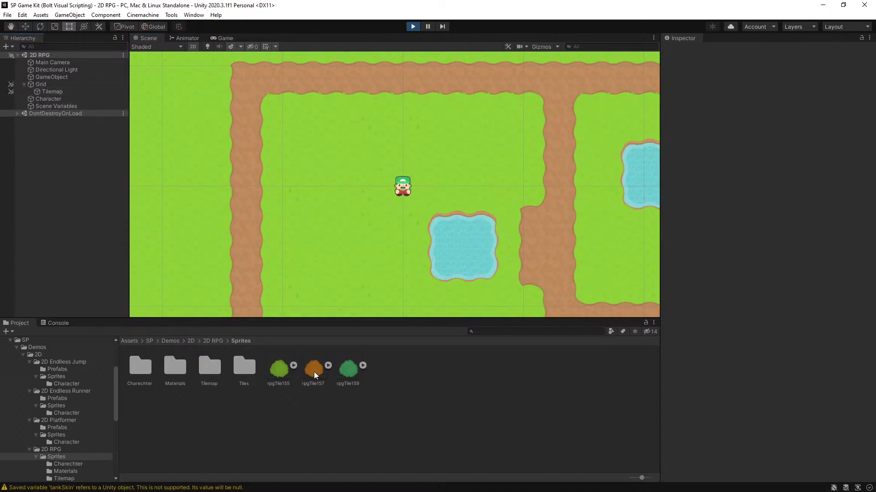
left_click_drag(314, 371, 333, 215)
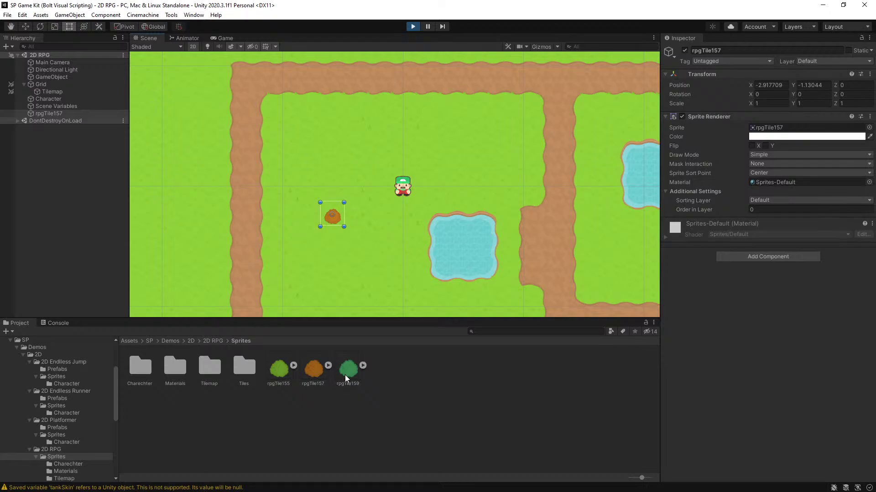
Step: Place the rpgTile159 bush at about X -1.3, Y -1.5 and the rpgTile155 bush at about X -3.5, Y 0.9
left_click_drag(344, 375, 371, 224)
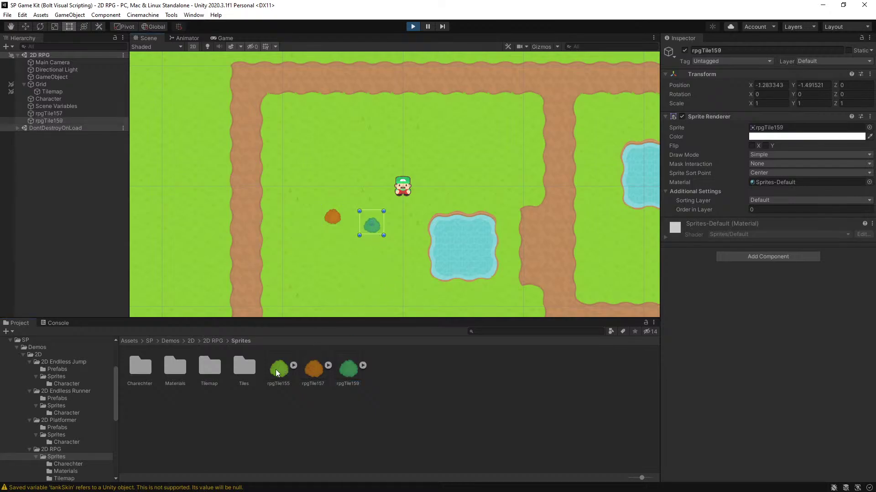
left_click_drag(278, 370, 318, 166)
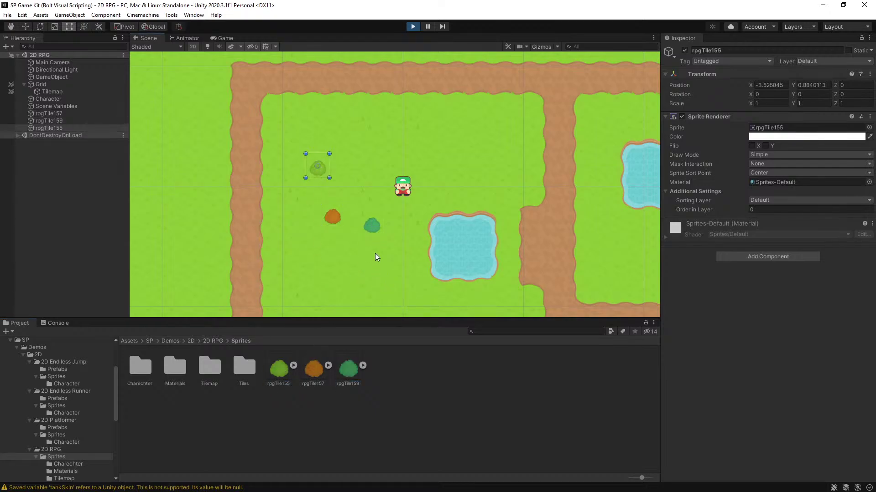
left_click(334, 221)
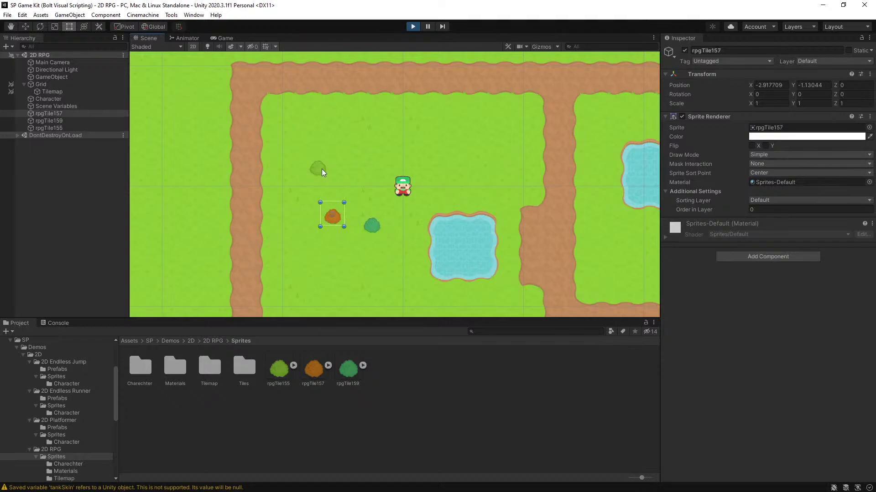
left_click(322, 169)
left_click(370, 231)
Step: Delete the rpgTile157 and rpgTile155 bushes and move the rpgTile159 bush to about X -2.39, Y -1.47
left_click(329, 216)
key("Delete")
left_click(321, 165)
key("Delete")
left_click(374, 227)
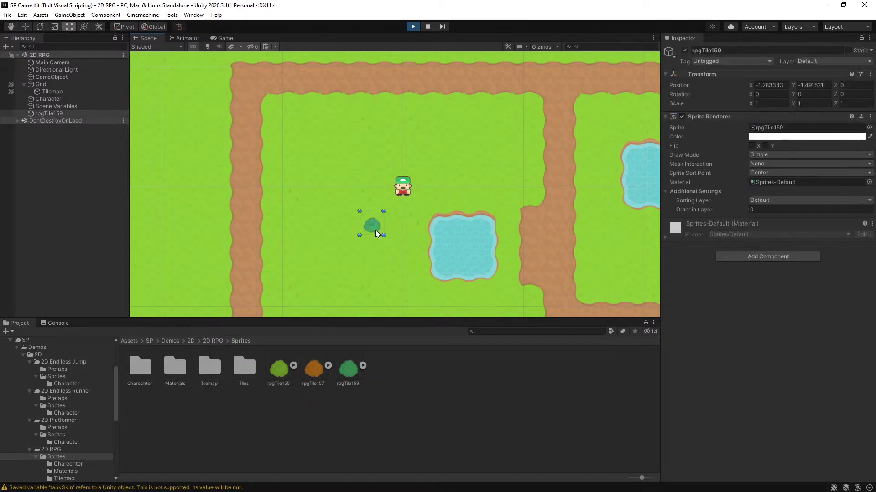
left_click_drag(376, 230, 343, 227)
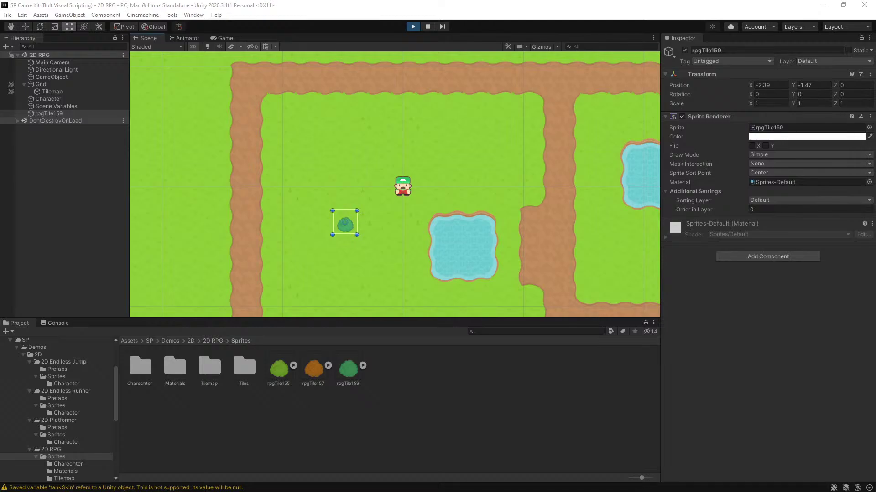
Step: Stop play mode and add the rpgTile159 sprite to the scene hierarchy as a new object at the origin
left_click(459, 403)
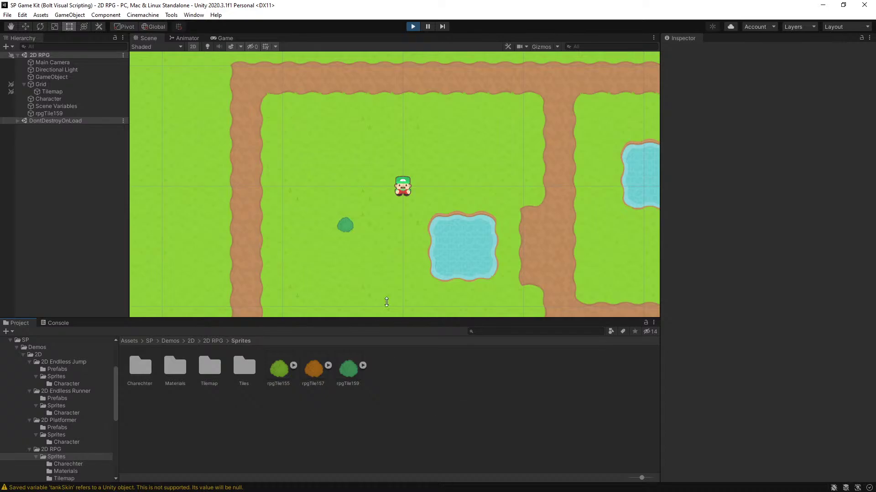
left_click(413, 26)
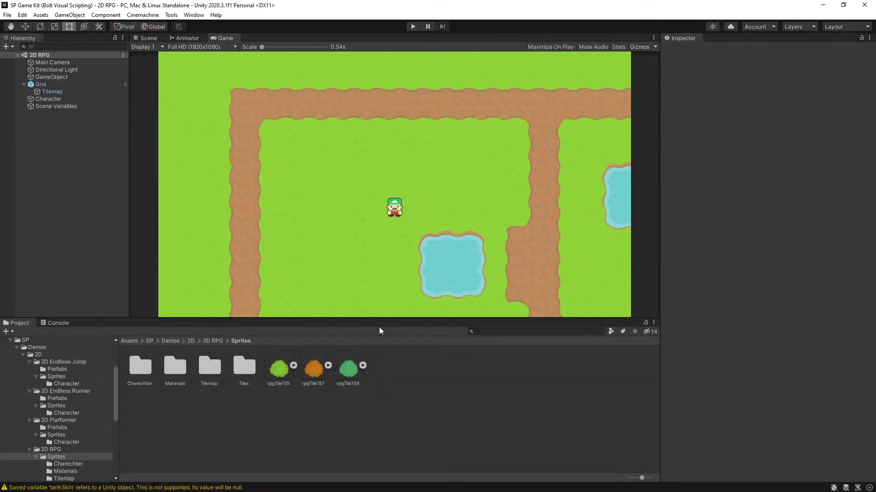
left_click_drag(344, 378, 67, 187)
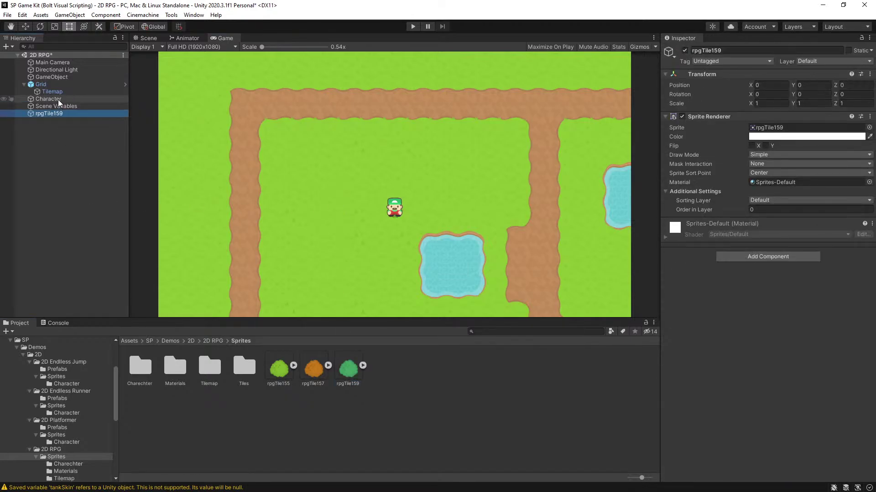
Step: Set the order in layer of the Grid's Tilemap renderer to -1 in edit mode
left_click(54, 92)
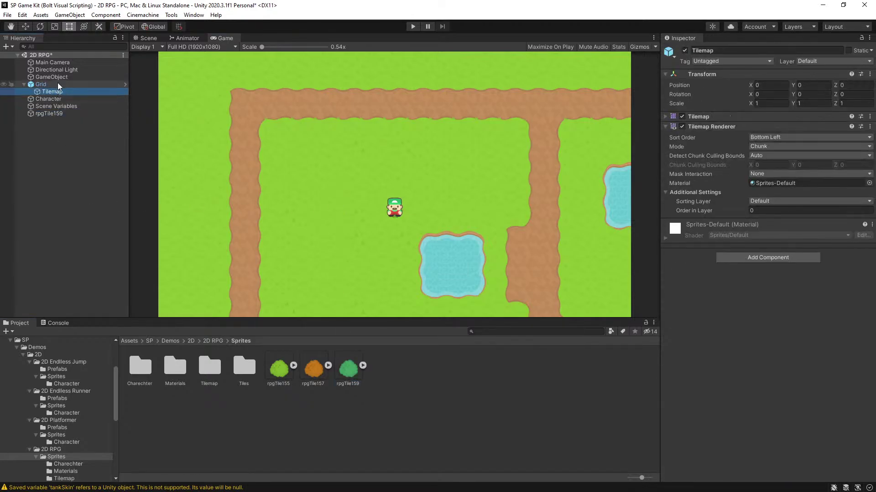
left_click(803, 213)
key("Return")
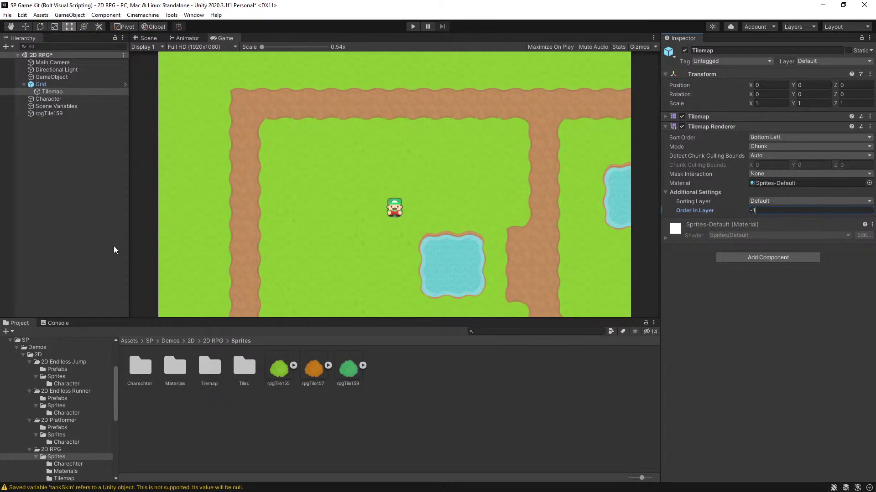
left_click(67, 211)
Step: Rename the rpgTile159 object in the scene as Bush
left_click(58, 113)
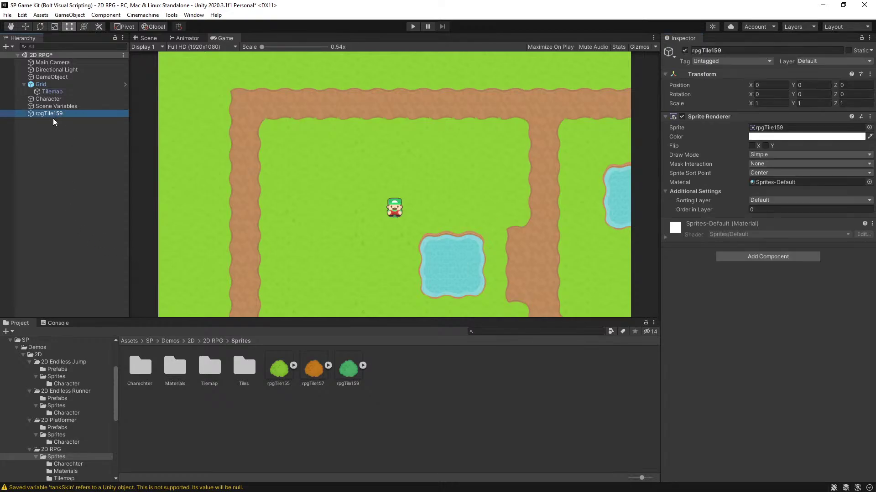
left_click(58, 114)
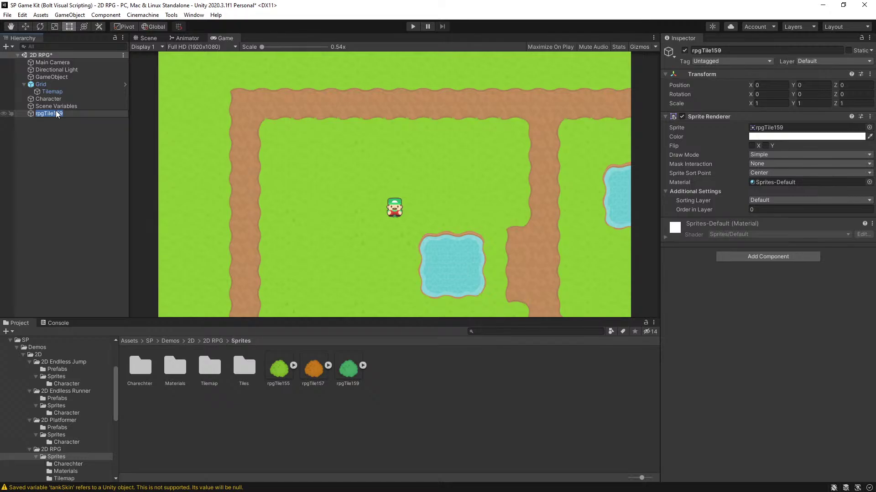
type("ush")
key("Return")
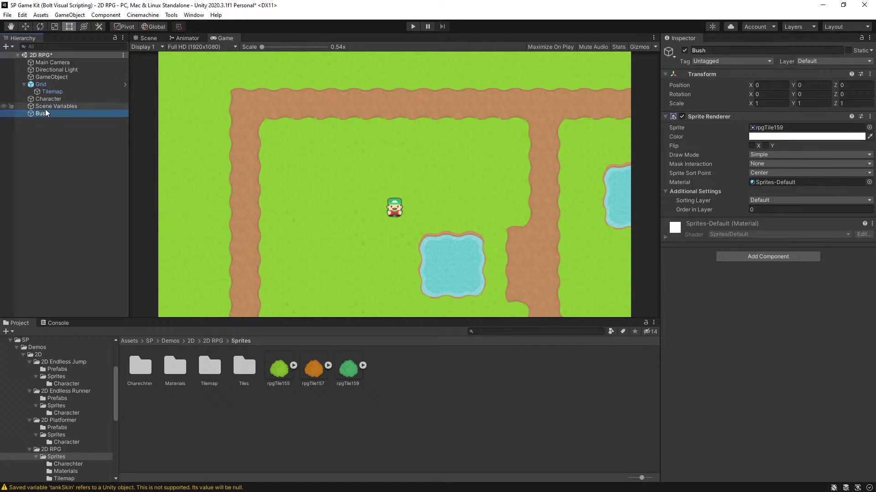
Step: Shift the Bush beside the character by setting its X position to -2.54
left_click(47, 91)
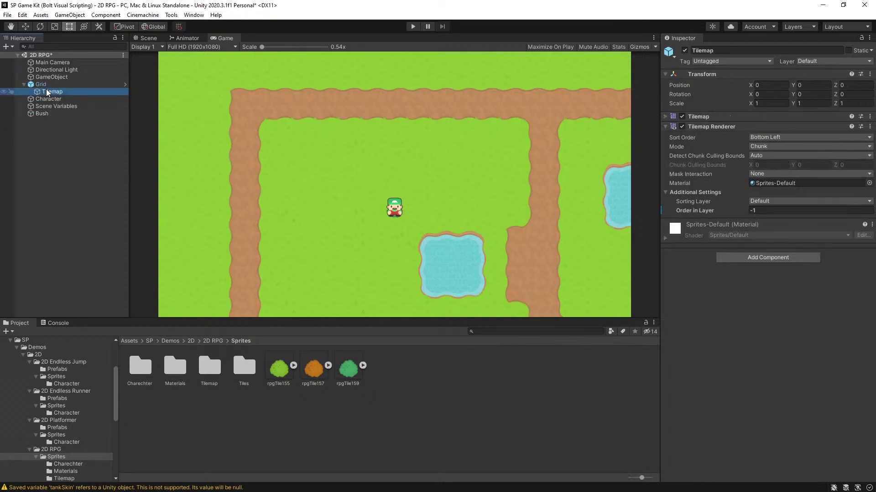
left_click(44, 113)
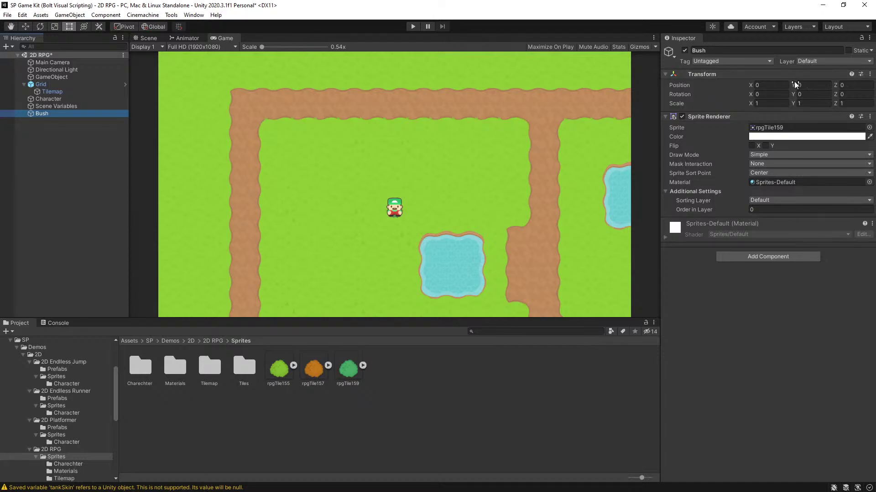
left_click_drag(750, 85, 707, 69)
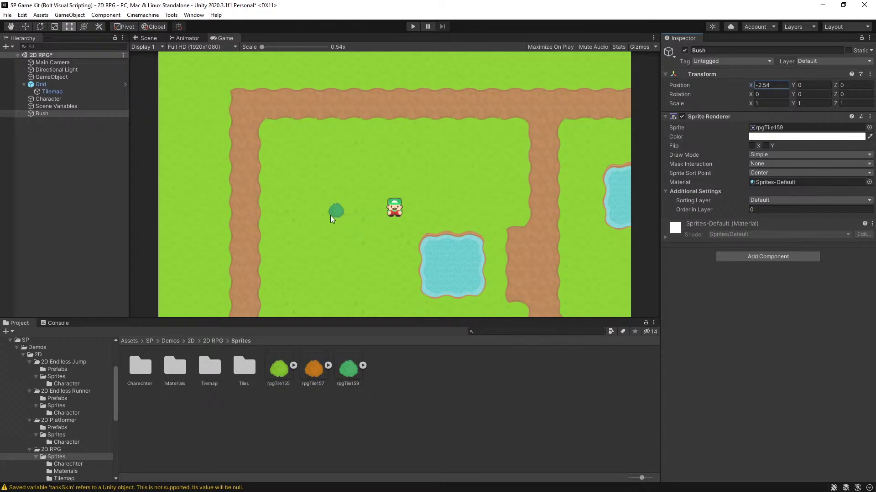
Step: Add a Box Collider 2D component to the Character object
left_click(52, 99)
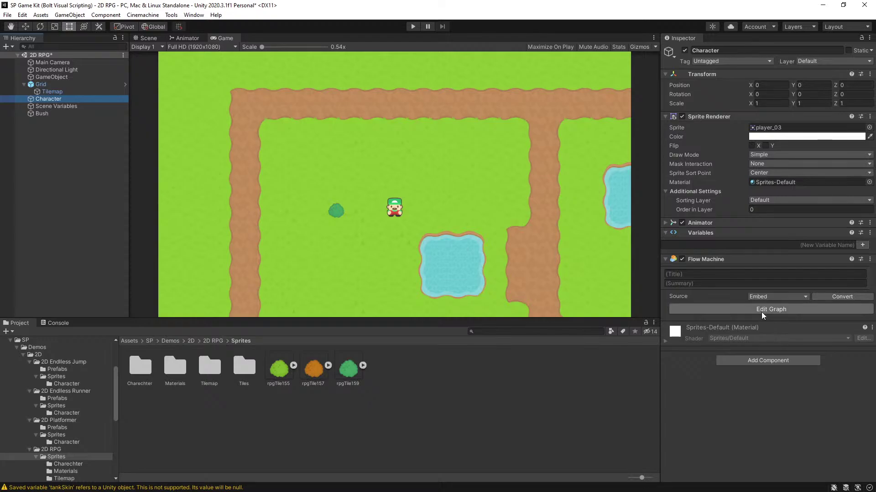
left_click(765, 360)
type("fl")
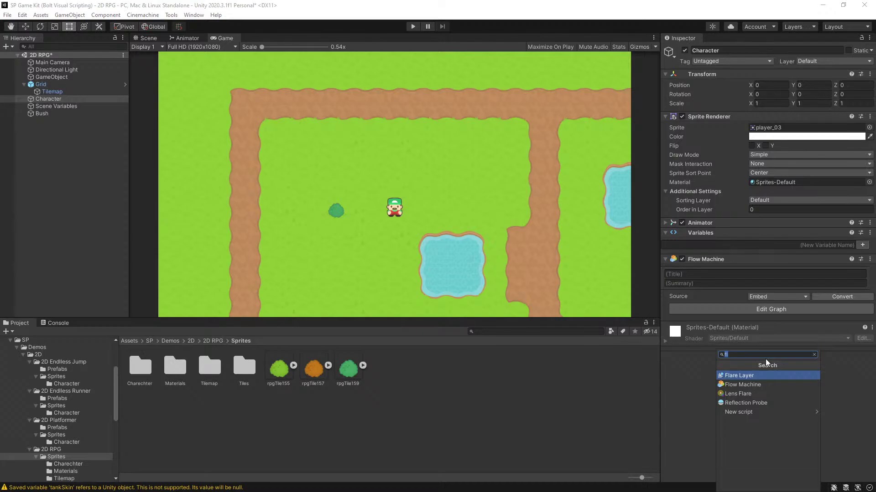
key("BackSpace")
key("BackSpace")
type("bo")
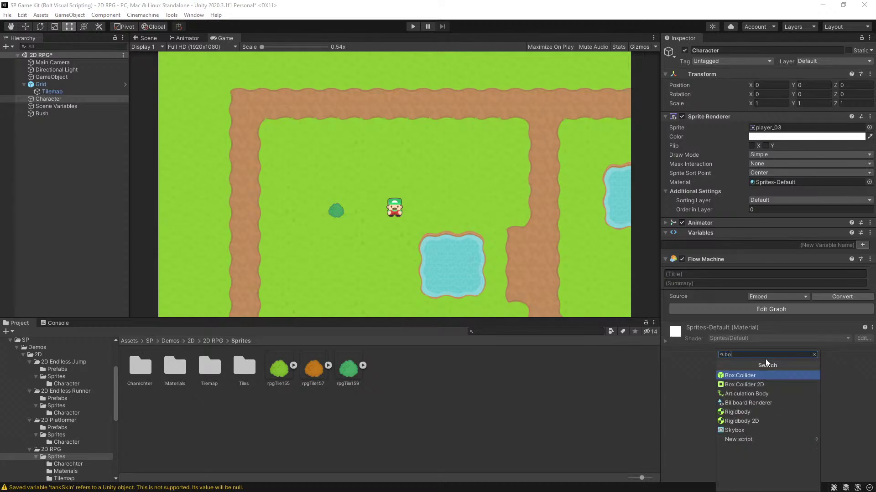
key("Down")
key("Return")
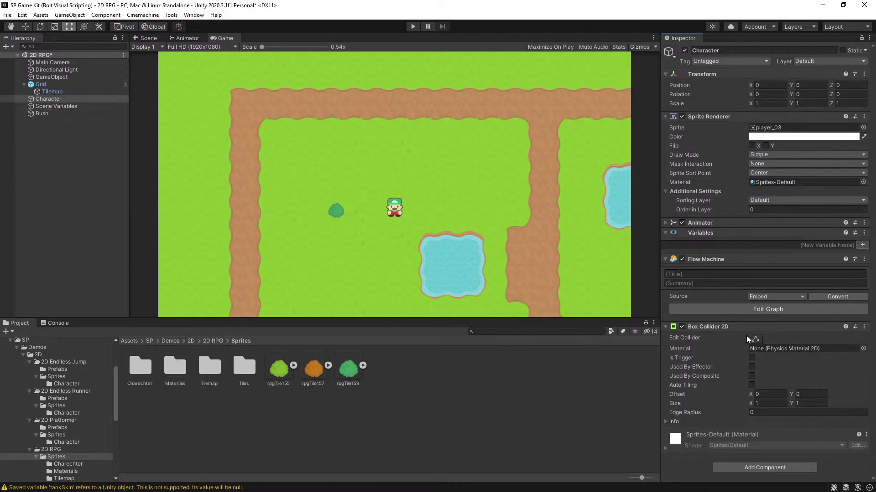
Step: Add a Rigidbody 2D component to the Character object
left_click(756, 468)
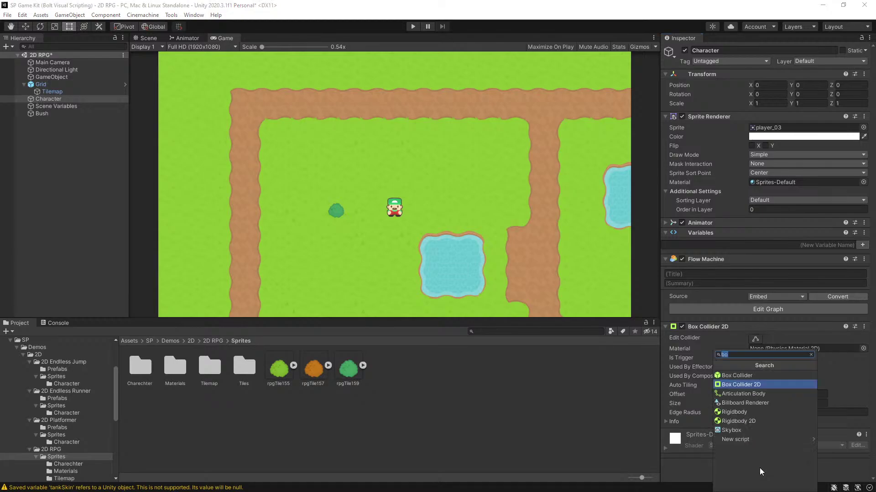
type("ri")
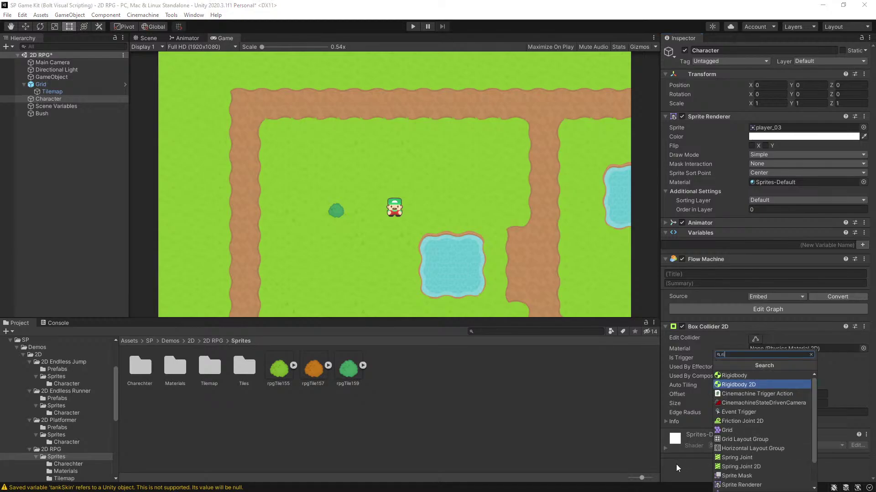
key("Return")
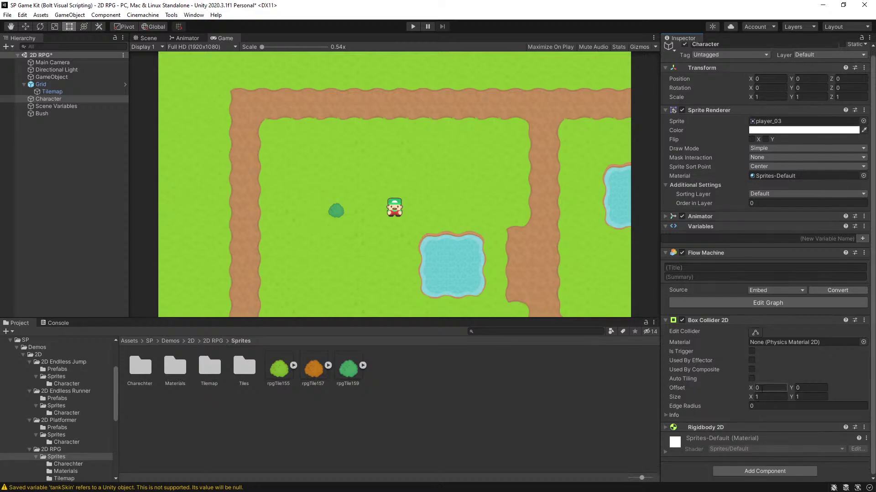
Step: Set the Character's Rigidbody 2D gravity scale to 0 and freeze its Z rotation
left_click(664, 426)
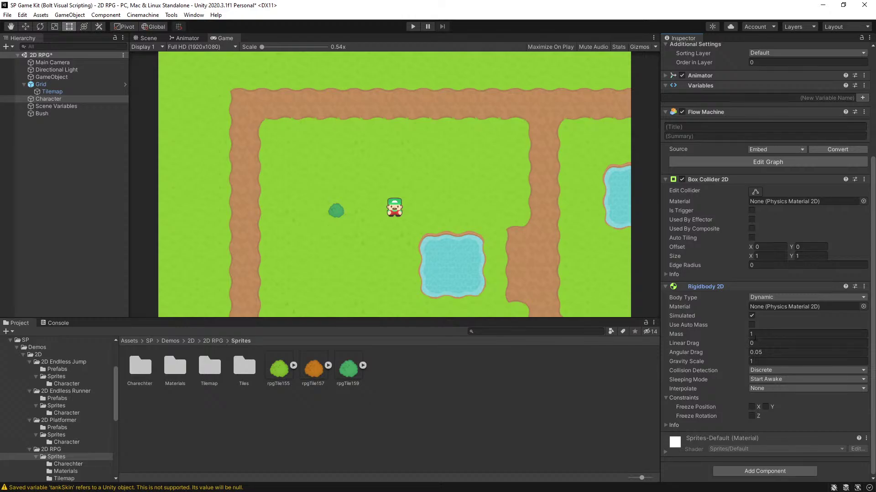
left_click(760, 361)
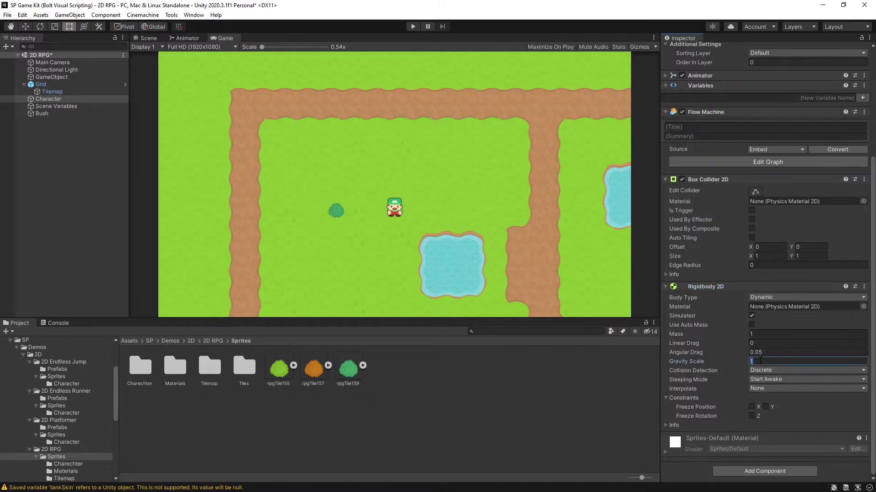
type("0")
left_click(751, 416)
Step: Add a Box Collider 2D component to the Bush object
left_click(41, 114)
left_click(770, 257)
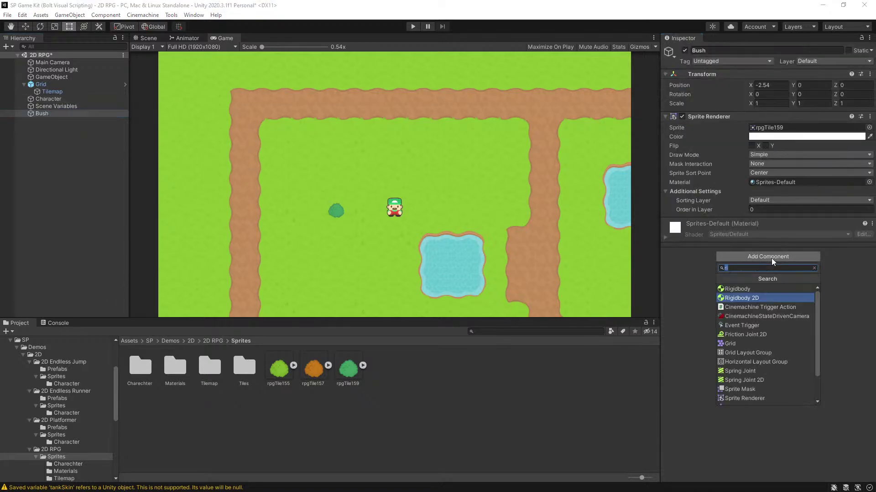
type("box")
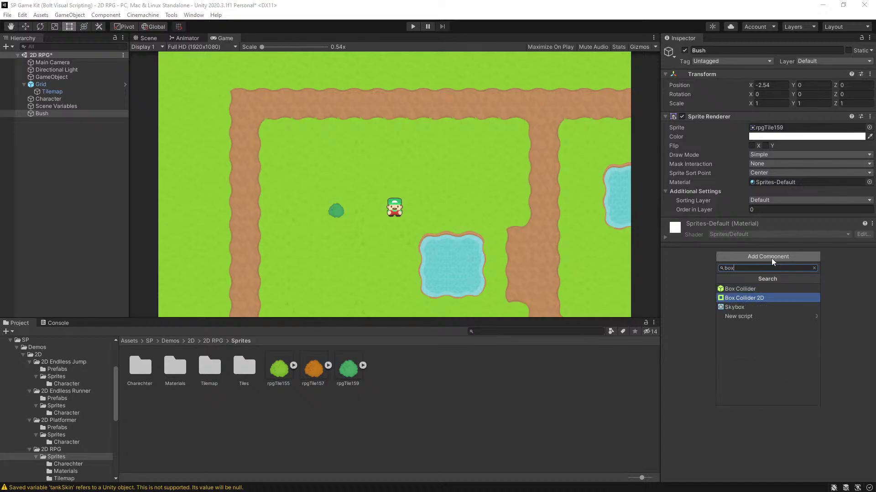
key("Return")
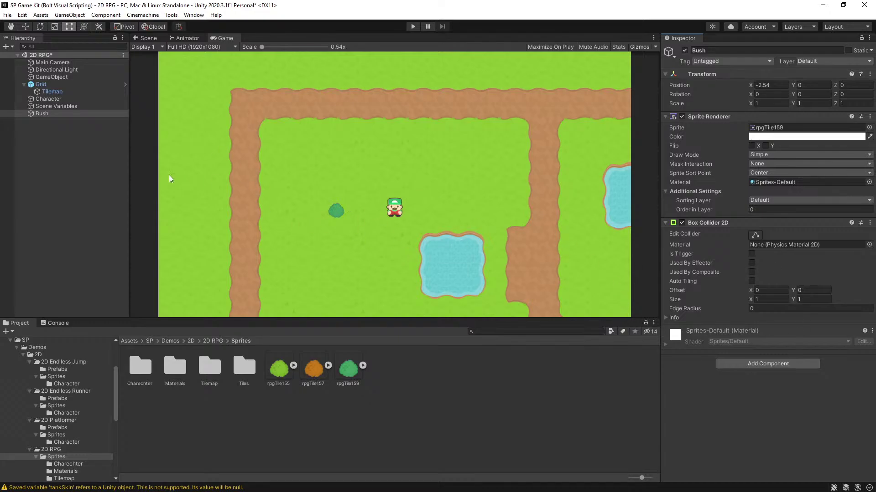
Step: Run the game and walk the character around and against the bush from several sides to test the collision
left_click(414, 25)
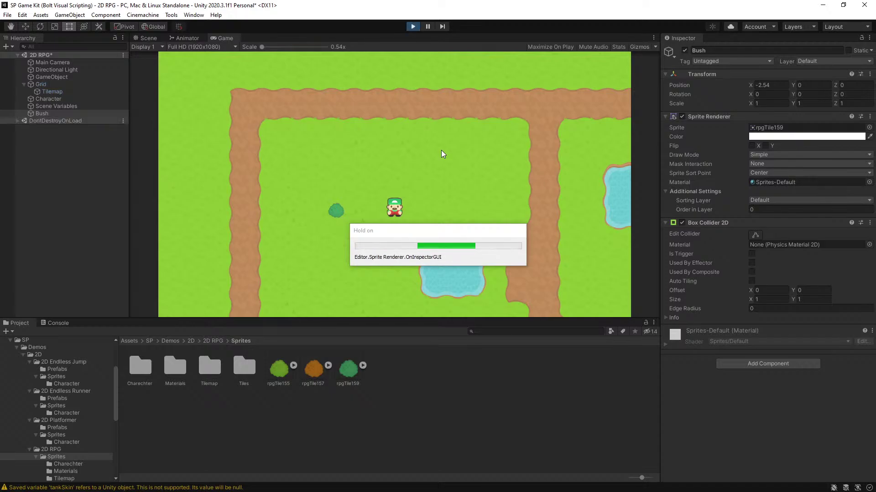
key("Left")
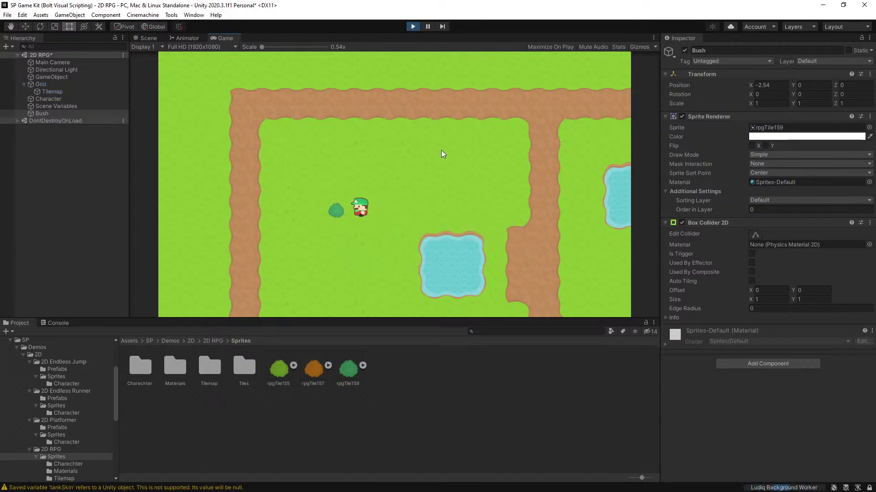
key("Up")
key("Left")
key("Right")
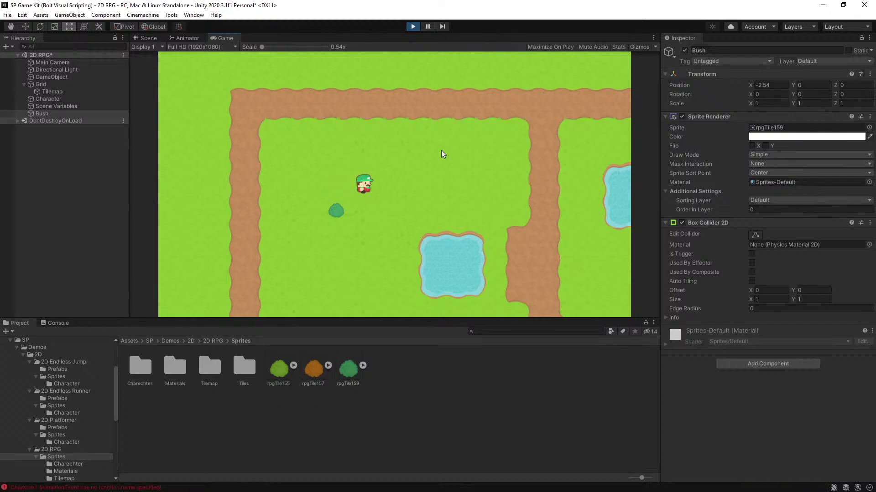
key("Left")
key("Left")
key("Down")
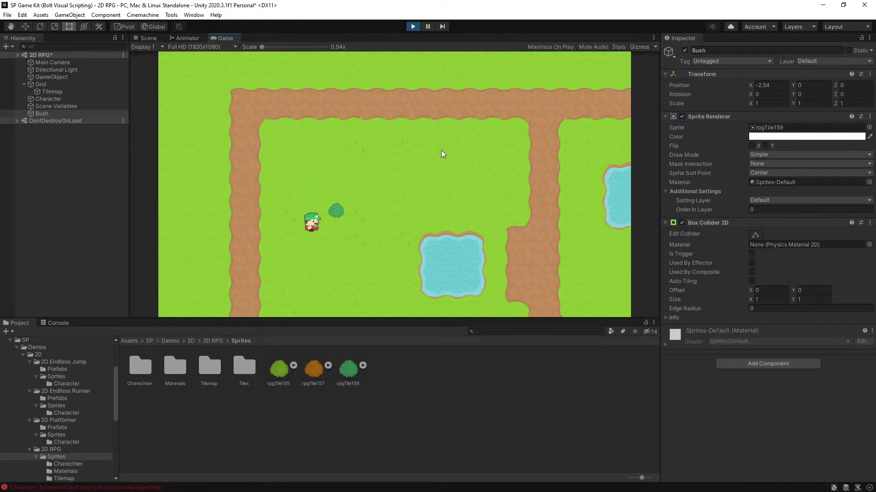
key("Up")
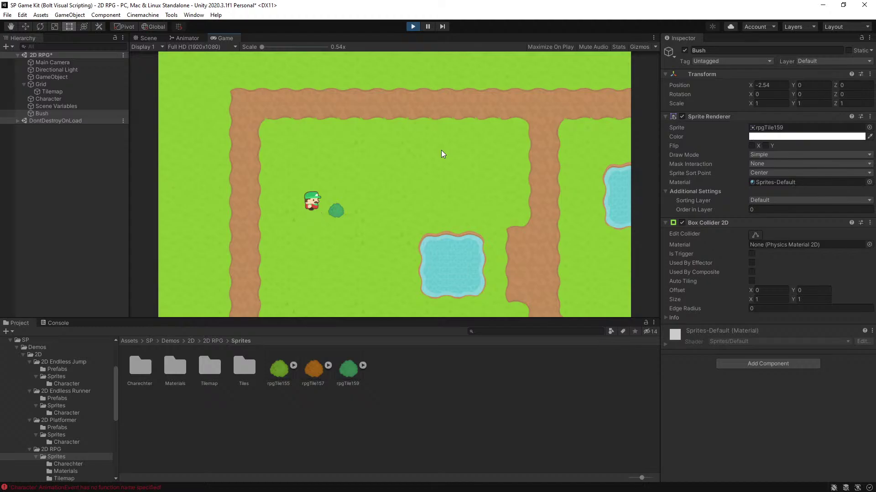
key("Down")
key("Up")
key("Down")
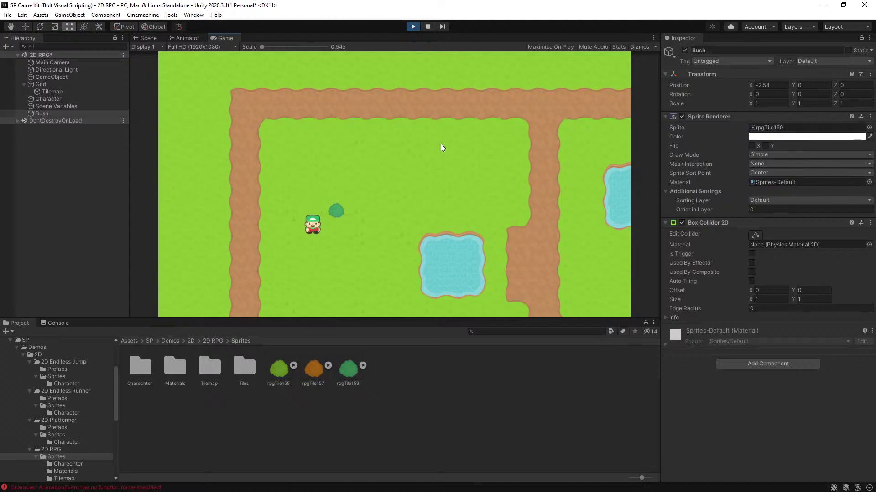
key("Right")
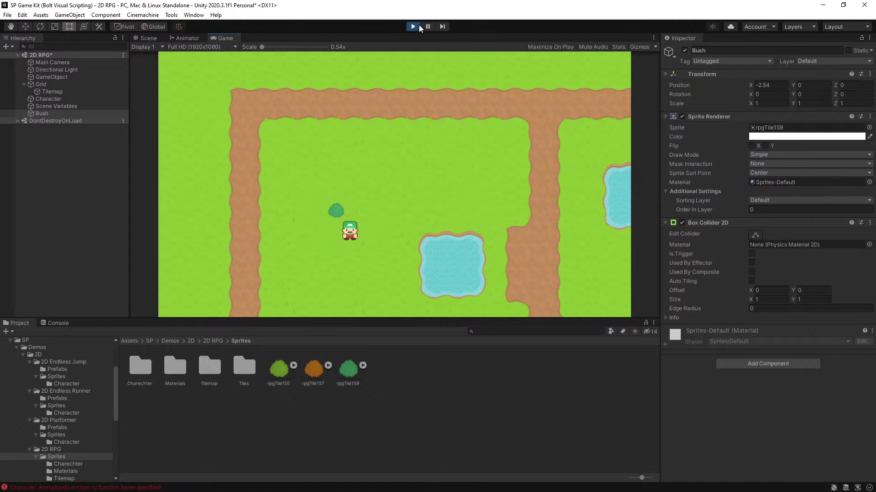
Step: Stop the game and turn on editing of the Bush's Box Collider 2D in the Scene view
left_click(413, 26)
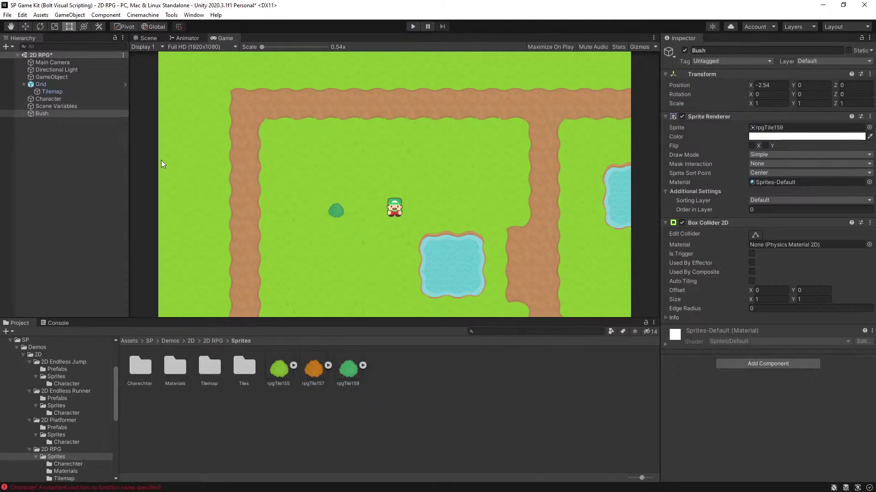
left_click(754, 235)
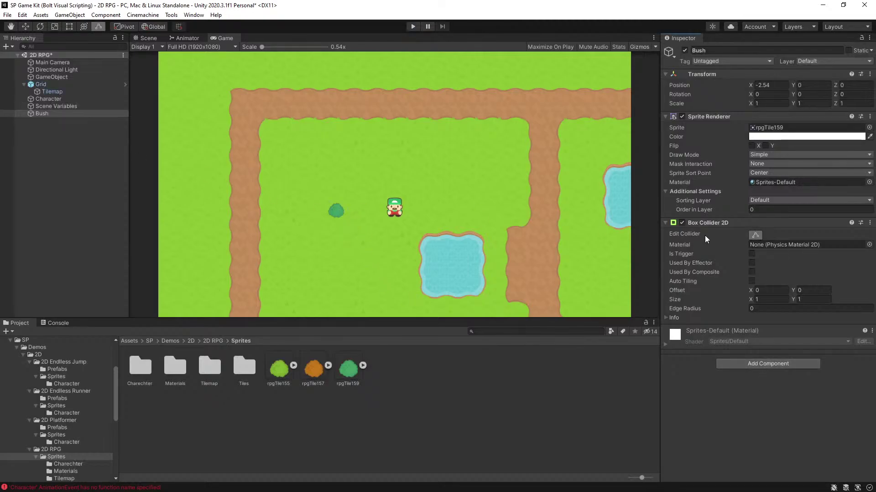
left_click(147, 37)
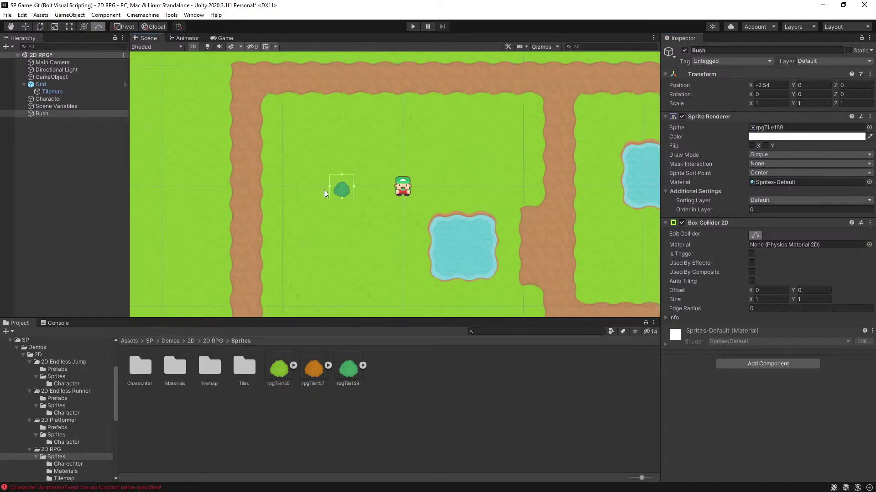
scroll(331, 182, "up", 5)
left_click_drag(337, 167, 343, 188)
left_click_drag(368, 214, 359, 212)
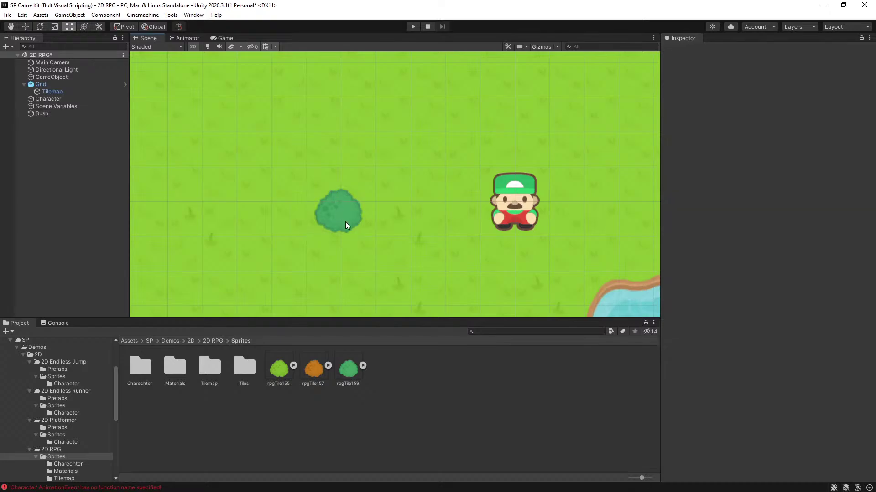
left_click(303, 213)
left_click(348, 229)
left_click(362, 229)
left_click(361, 228)
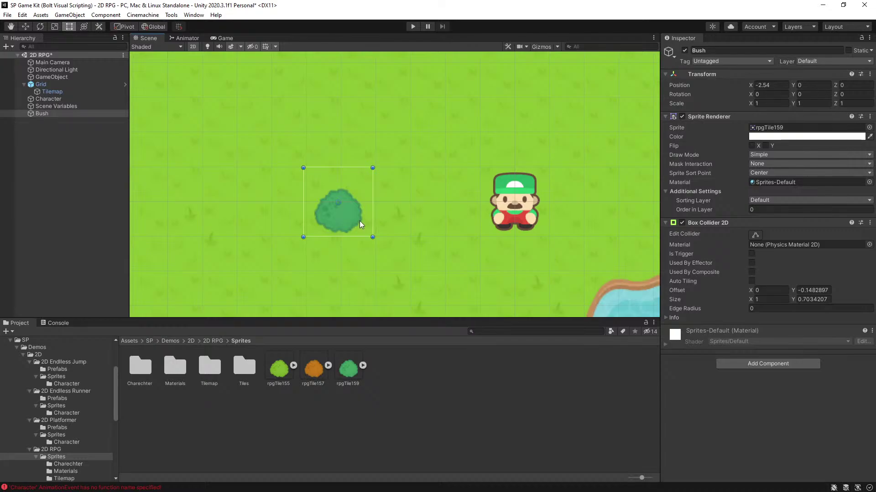
key("ctrl+z")
Step: Shrink the Bush's Box Collider 2D around its lower half, to size about 0.58 by 0.32 with Y offset about -0.26
left_click(756, 235)
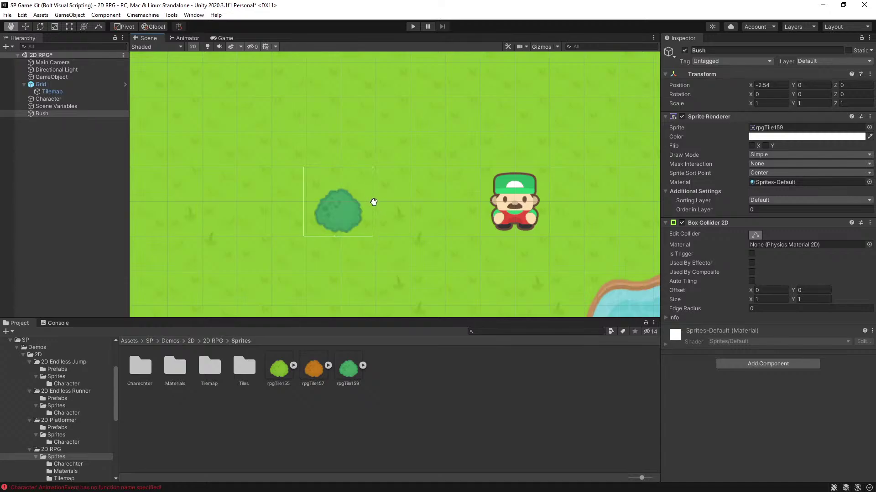
left_click_drag(373, 202, 358, 205)
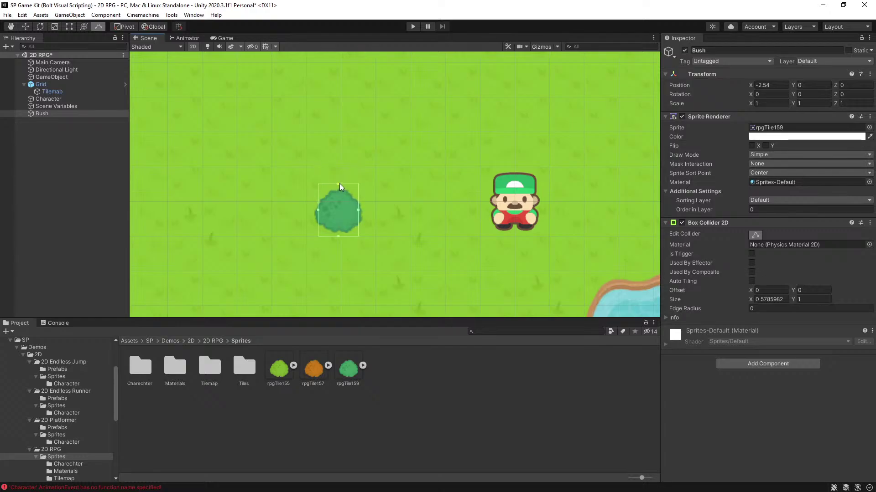
left_click_drag(339, 183, 341, 203)
left_click_drag(339, 234, 338, 210)
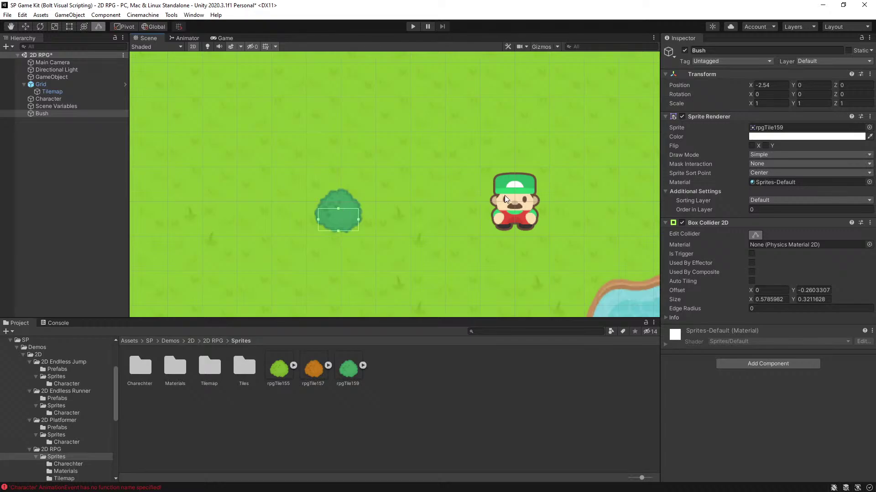
Step: Shrink the Character's Box Collider 2D around its lower body, to size about 0.62 by 0.45 with Y offset about -0.17
left_click(521, 196)
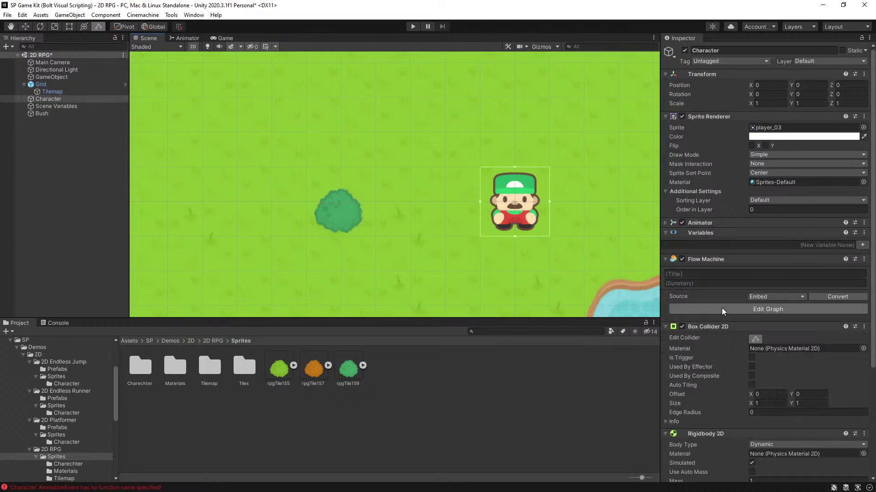
left_click_drag(516, 237, 515, 230)
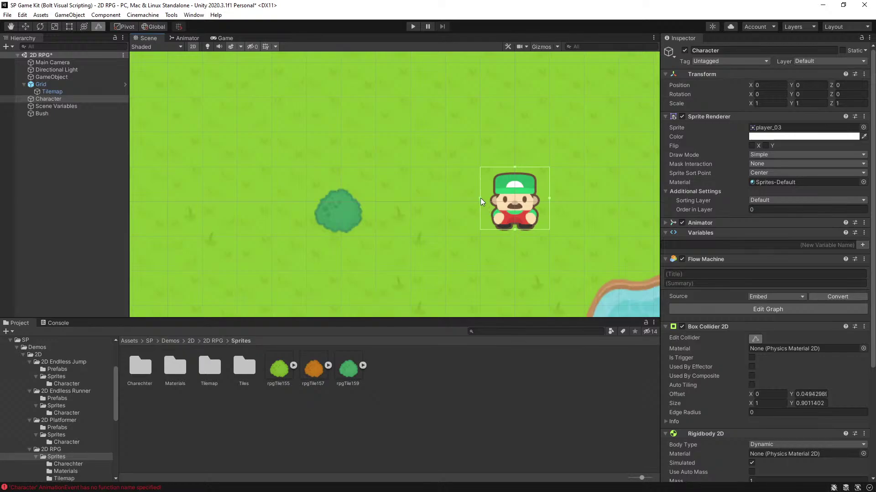
left_click_drag(480, 198, 493, 200, "alt")
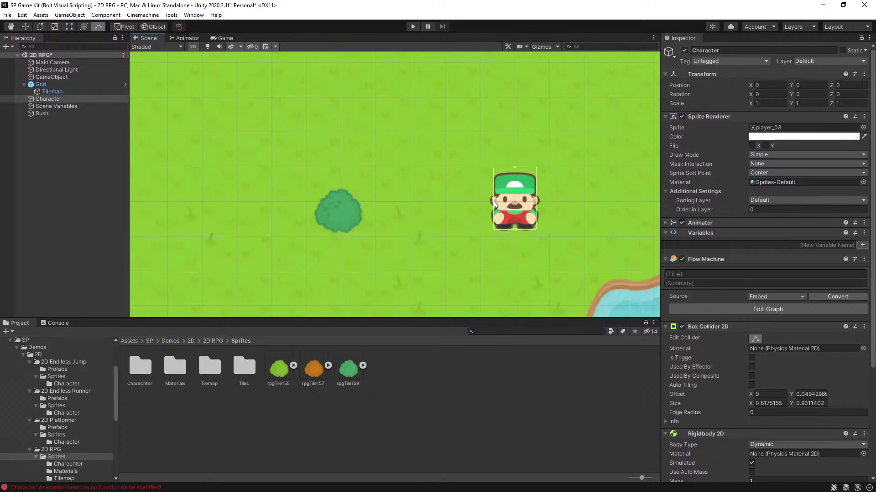
left_click_drag(516, 168, 514, 199)
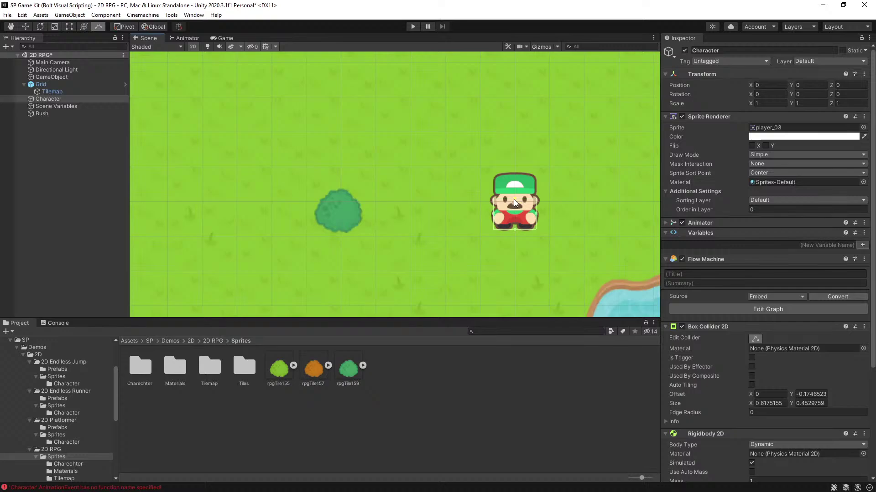
Step: Run the game, walk the character around and against the bush to test the smaller colliders, and stop the game
left_click(413, 29)
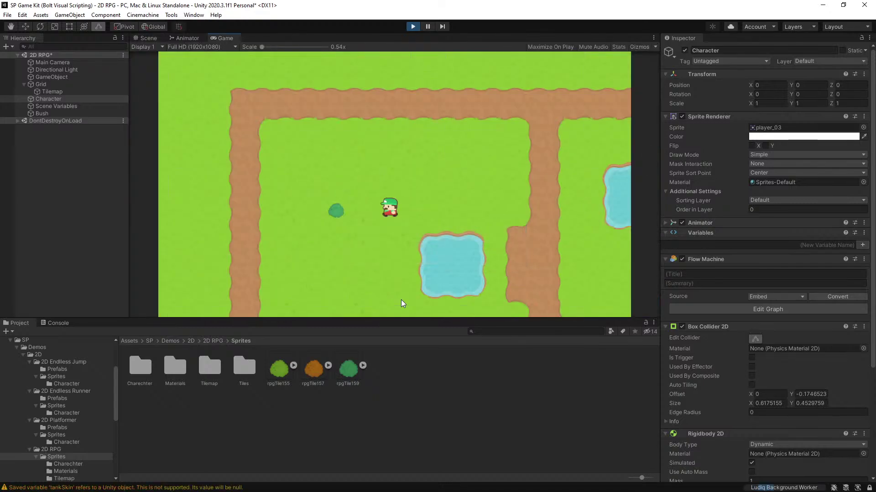
key("Left")
key("Down")
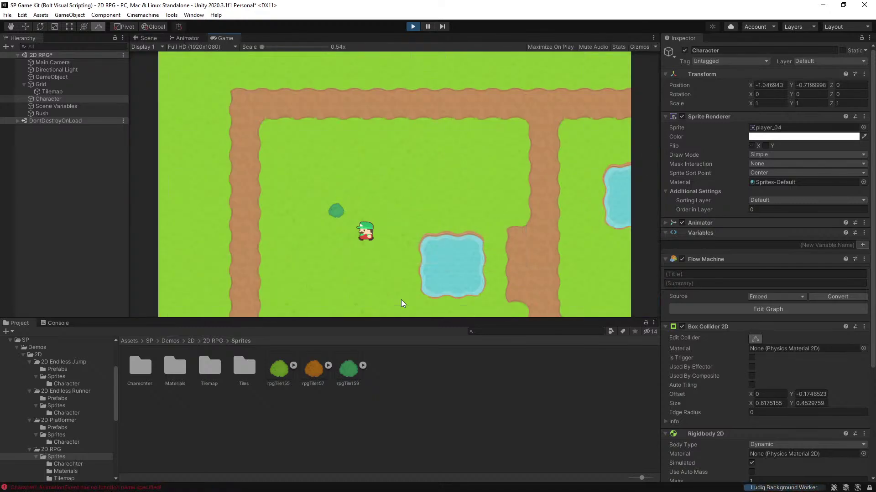
key("Left")
key("Up")
key("Down")
key("Left")
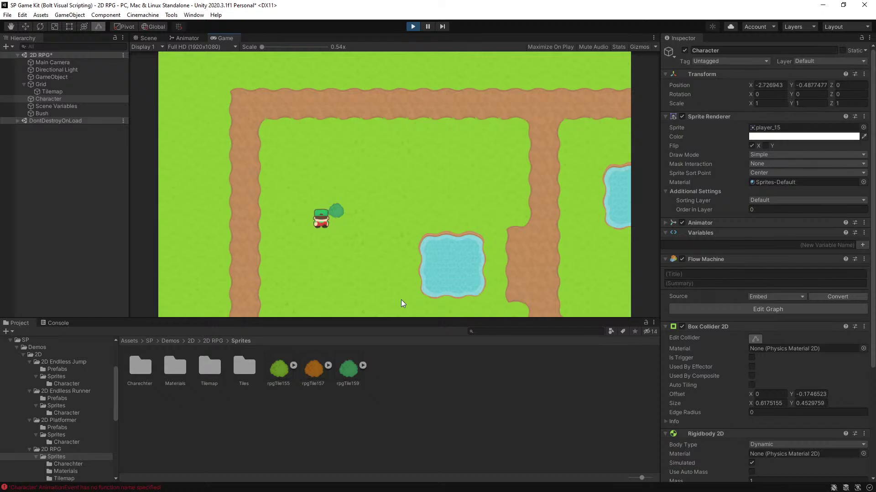
key("Up")
key("Right")
key("Left")
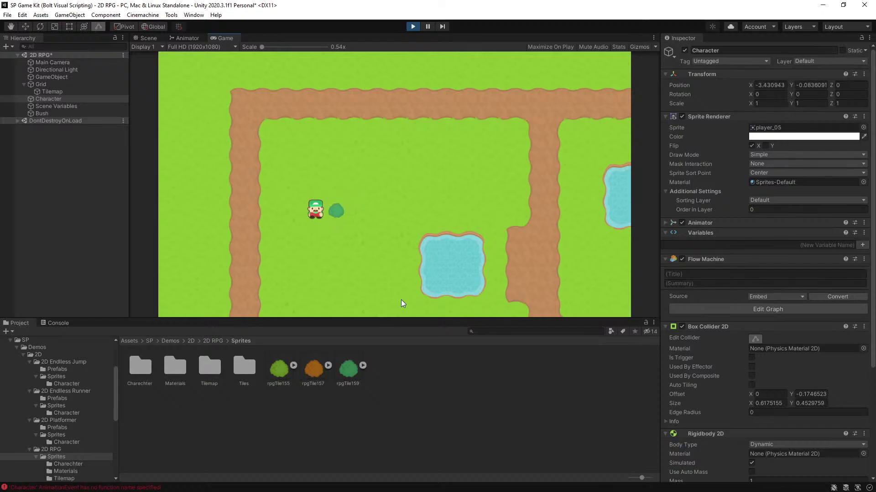
key("Down")
key("Right")
left_click(412, 26)
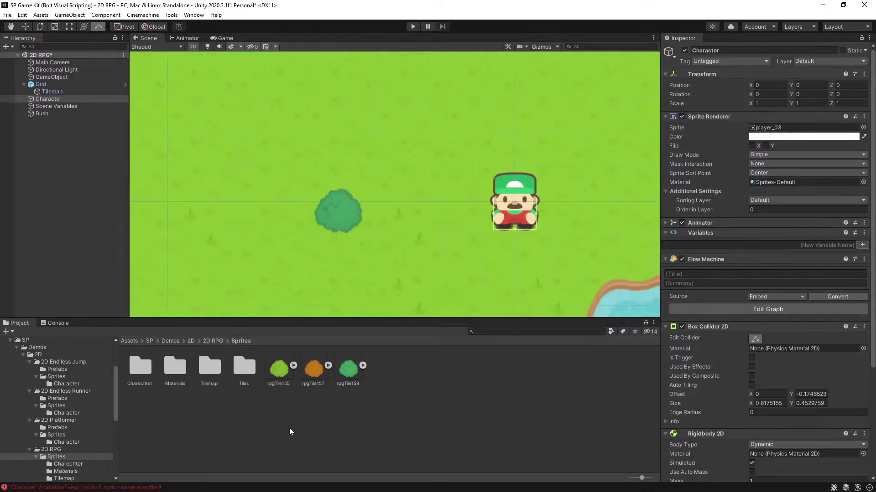
Step: Set the pivot of the rpgTile155, rpgTile157 and rpgTile159 sprites to Bottom and apply the import settings
left_click(286, 374)
left_click(345, 372, "shift")
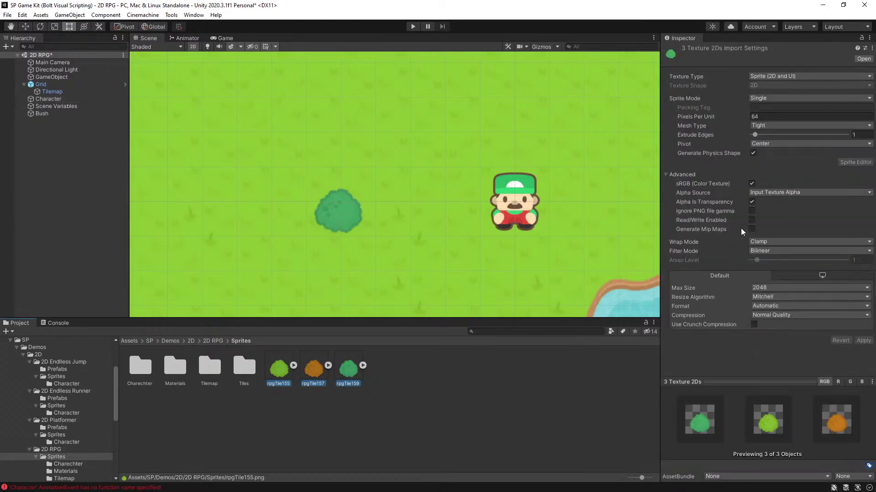
left_click(770, 143)
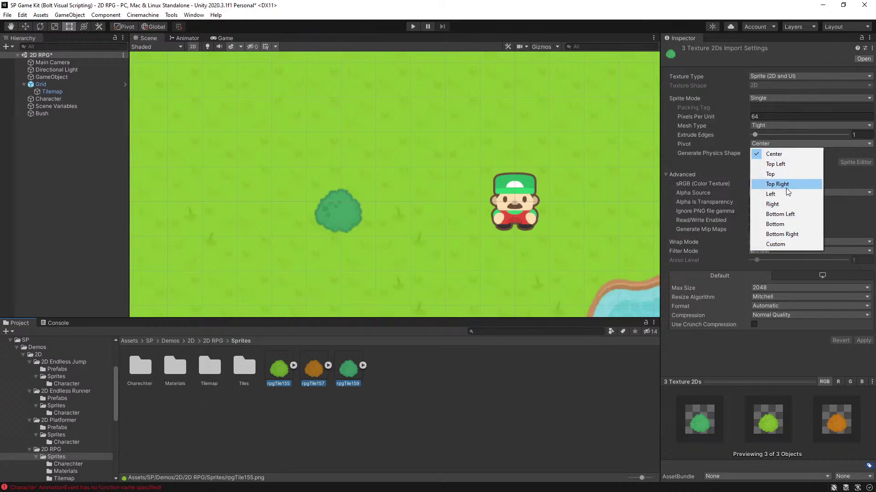
left_click(788, 225)
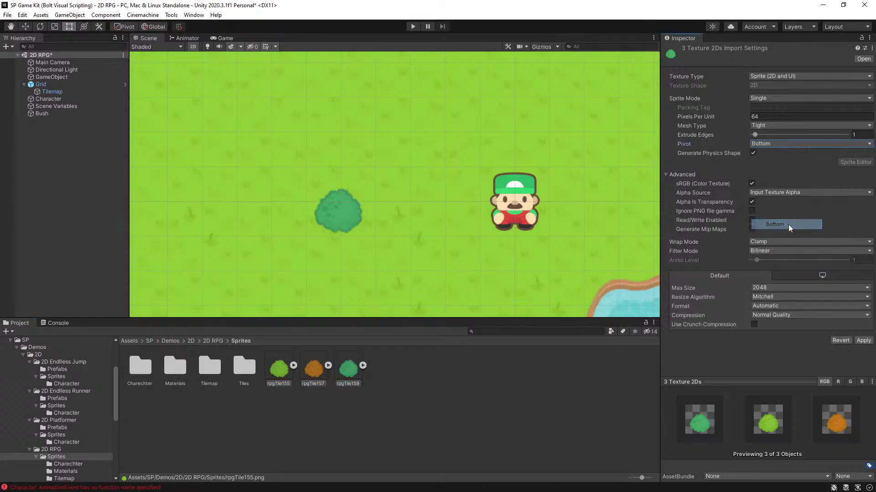
left_click(864, 342)
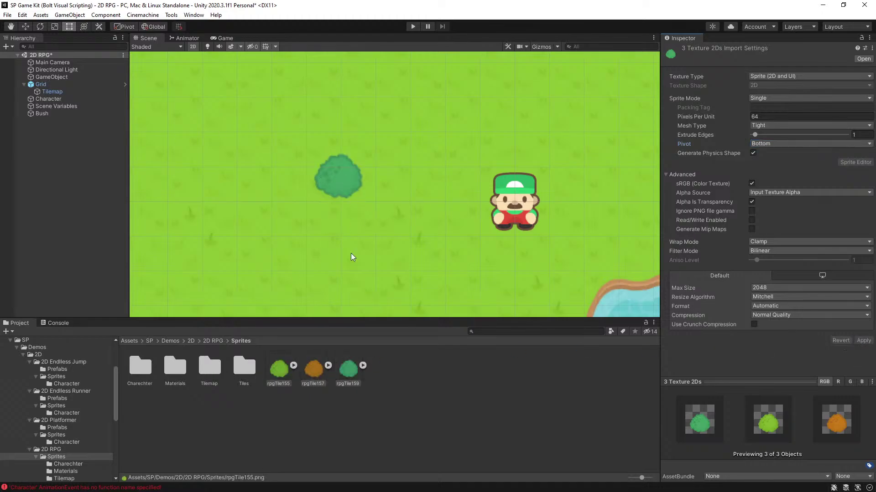
Step: Move the Bush's Box Collider 2D up over the bush's lower half, to height about 0.36 with Y offset about 0.25
left_click(278, 371)
left_click(64, 115)
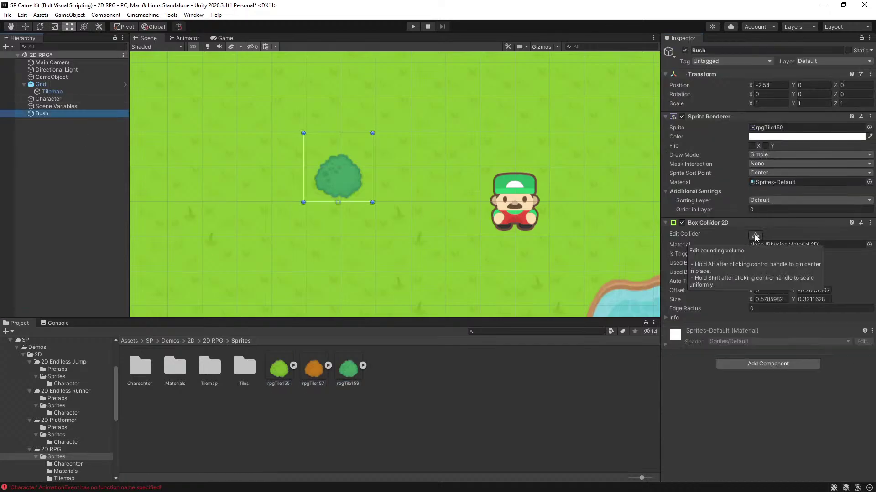
left_click(755, 235)
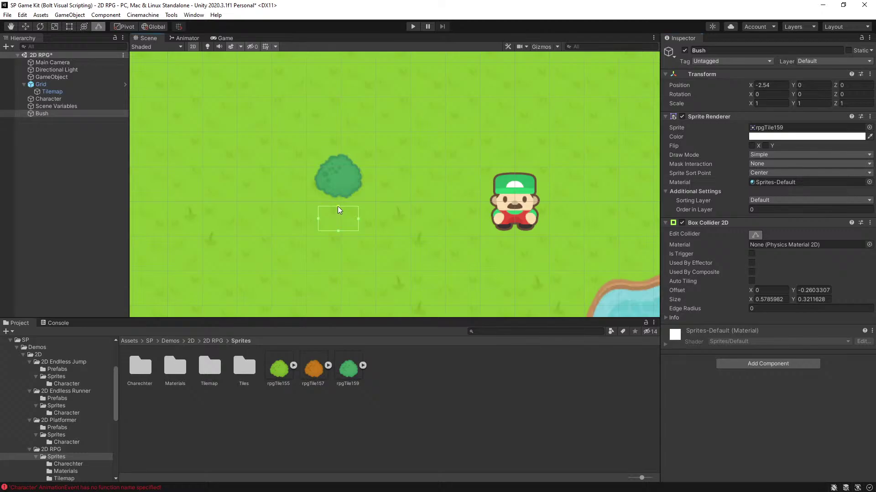
left_click_drag(338, 208, 338, 172)
left_click_drag(338, 230, 337, 197)
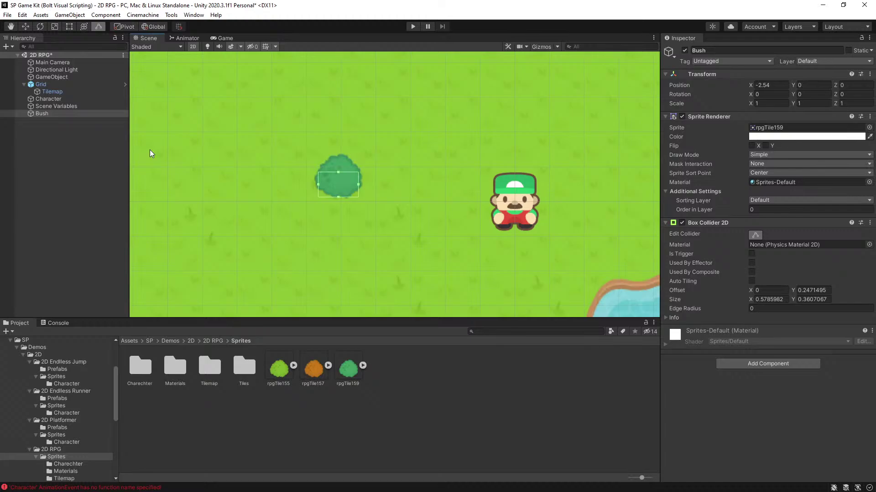
key("t")
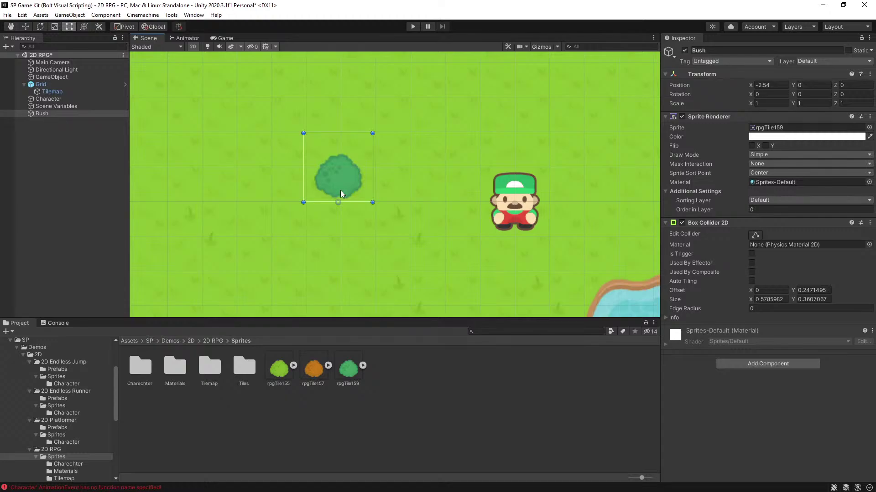
Step: Undo the Bush collider and sprite pivot changes, apply the Center pivot again, and check the three bush sprites' import settings
key("ctrl+z")
key("ctrl+z")
key("ctrl+z")
key("ctrl+z")
key("ctrl+z")
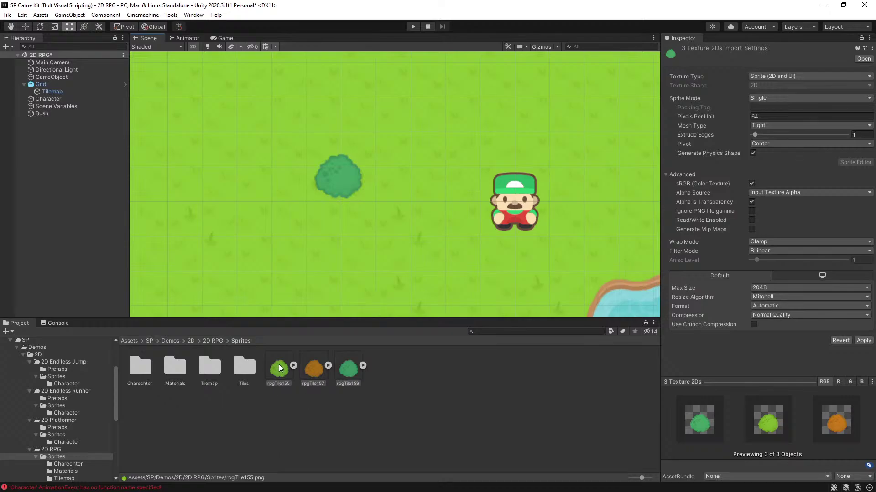
left_click(280, 367)
left_click(426, 269)
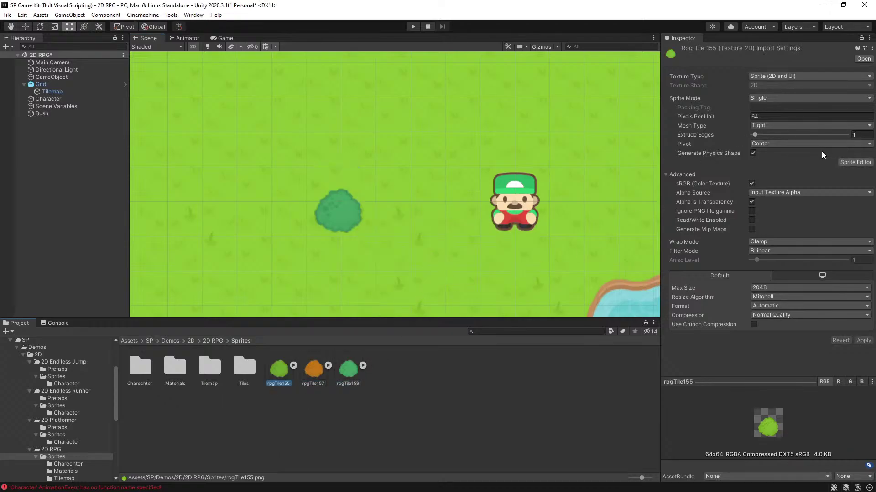
left_click(312, 363)
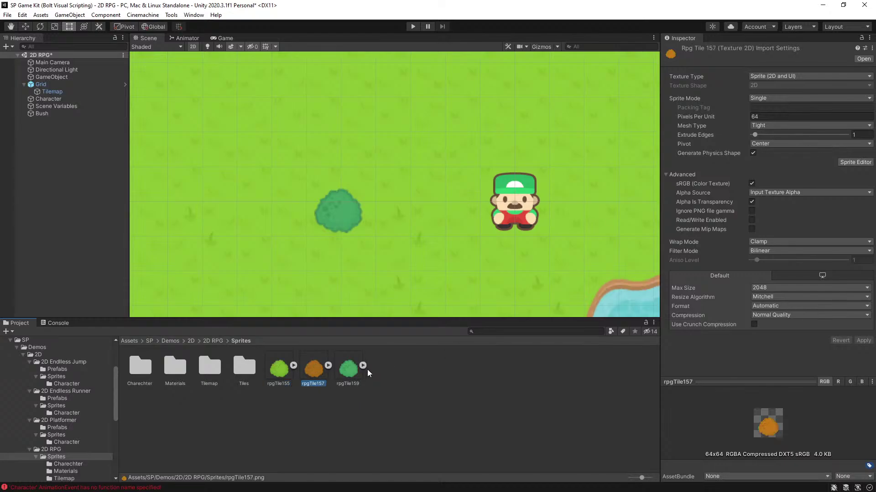
left_click(348, 368)
Step: Set the Sprite Sort Point of the Bush's Sprite Renderer to Pivot
left_click(59, 112)
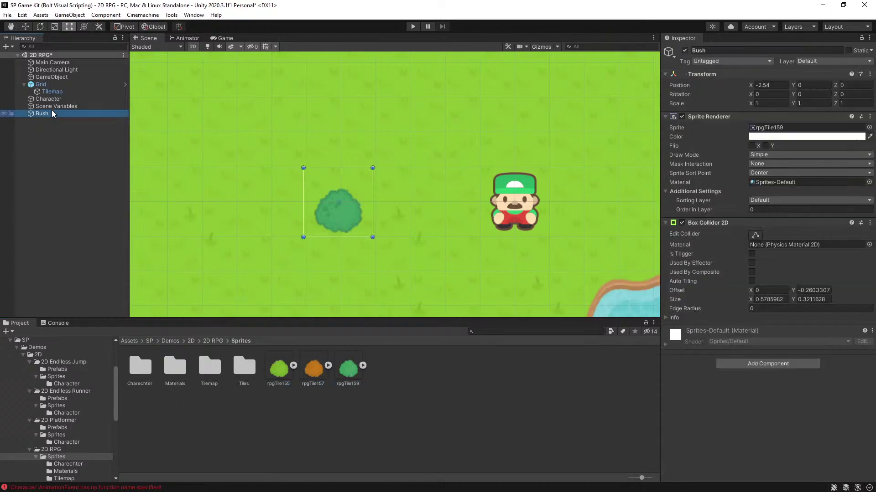
left_click(755, 235)
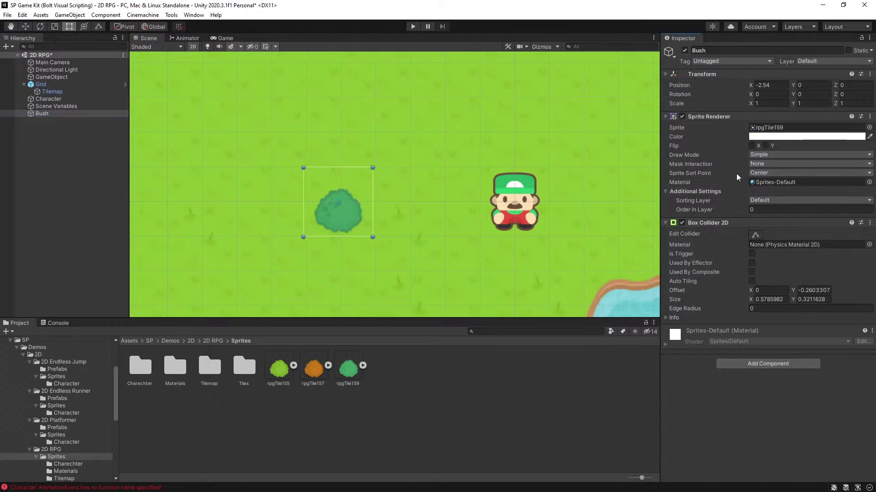
left_click(758, 173)
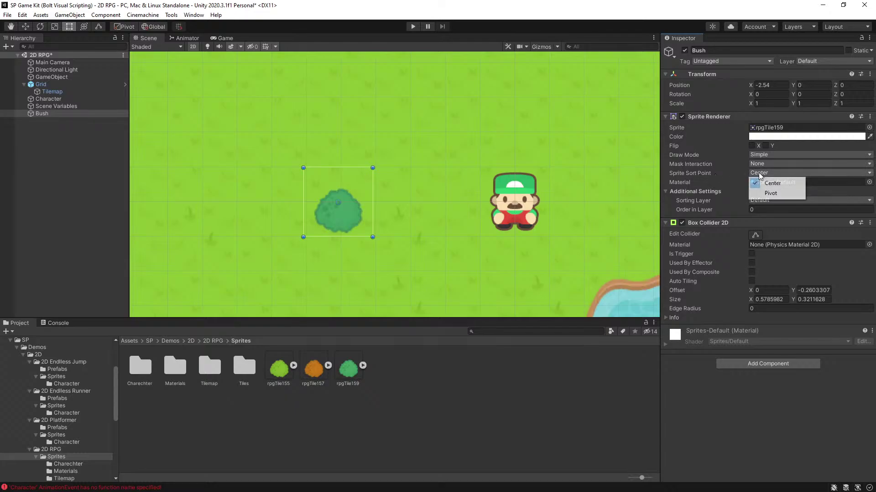
left_click(769, 193)
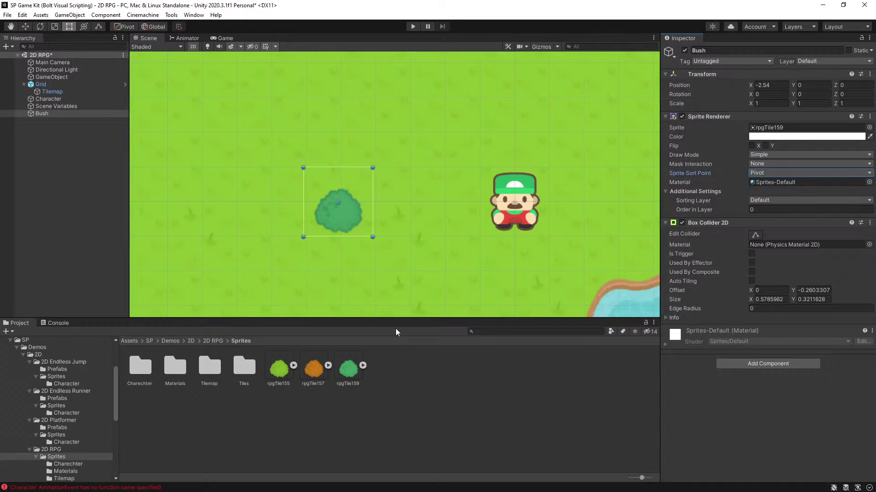
Step: Set the pivot of the rpgTile159, rpgTile155 and rpgTile157 sprites to Bottom and apply the import settings
left_click(347, 369)
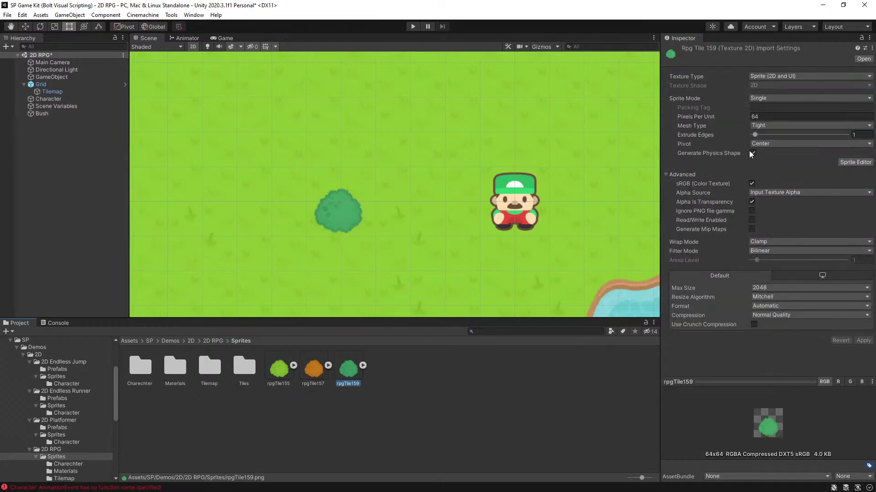
left_click(768, 145)
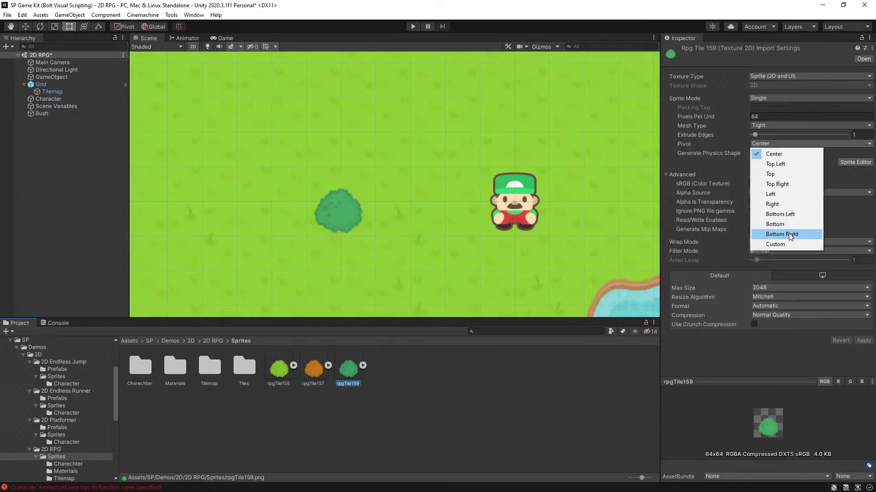
left_click(776, 224)
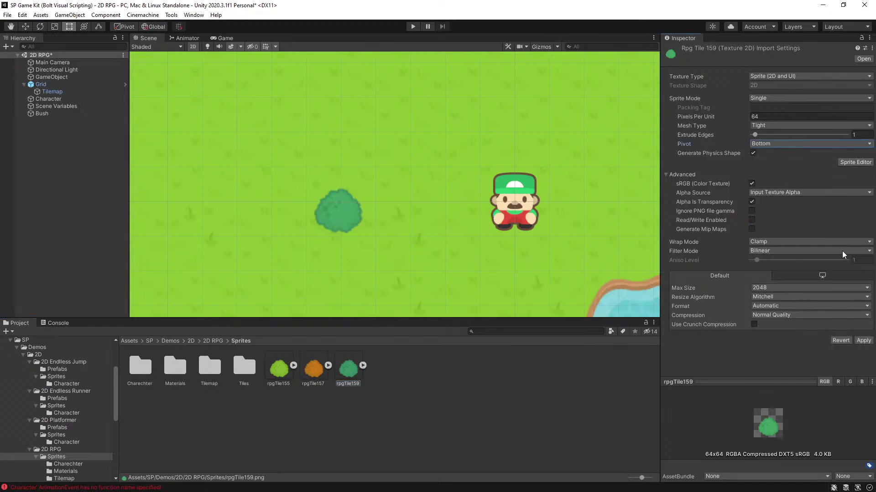
left_click(858, 341)
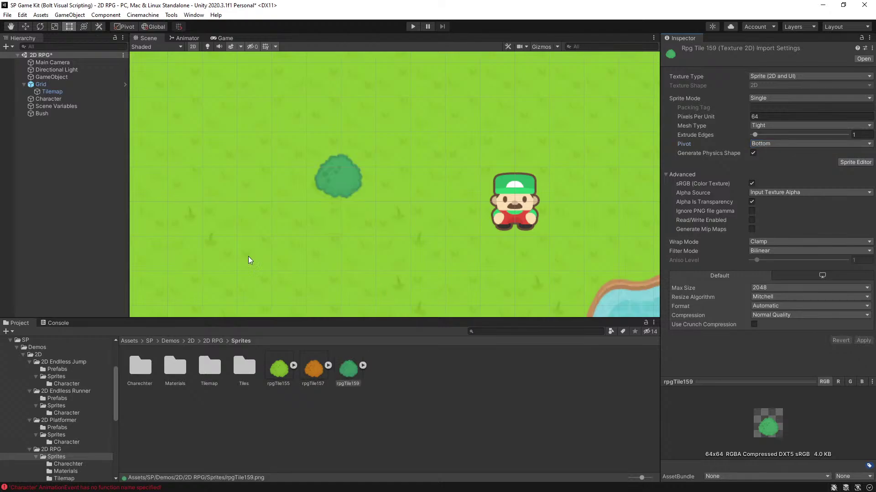
left_click(302, 372)
left_click(282, 373, "ctrl")
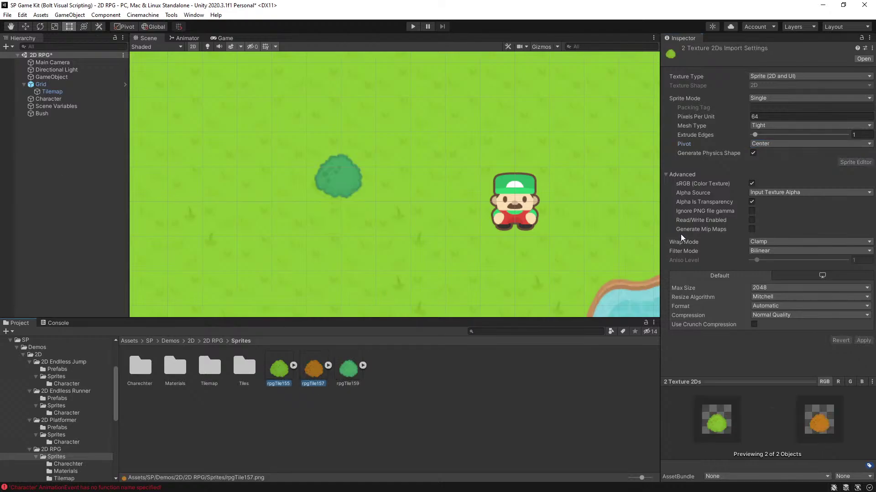
left_click(797, 143)
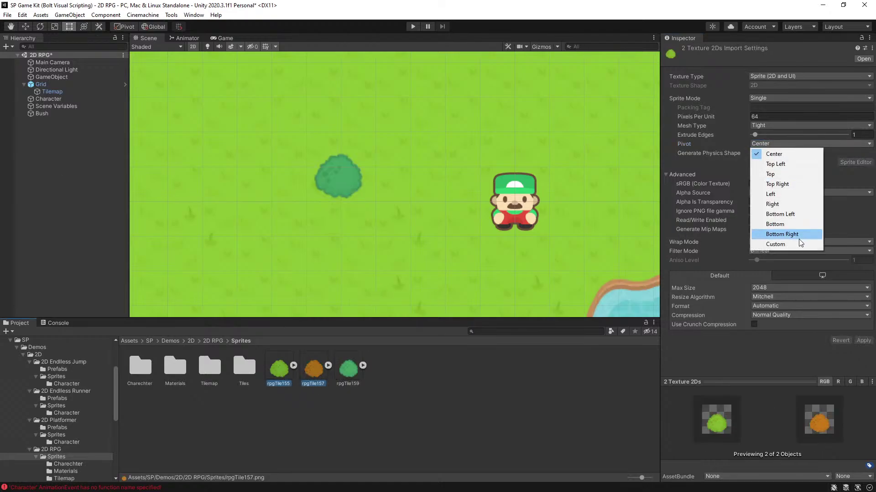
left_click(792, 222)
left_click(863, 340)
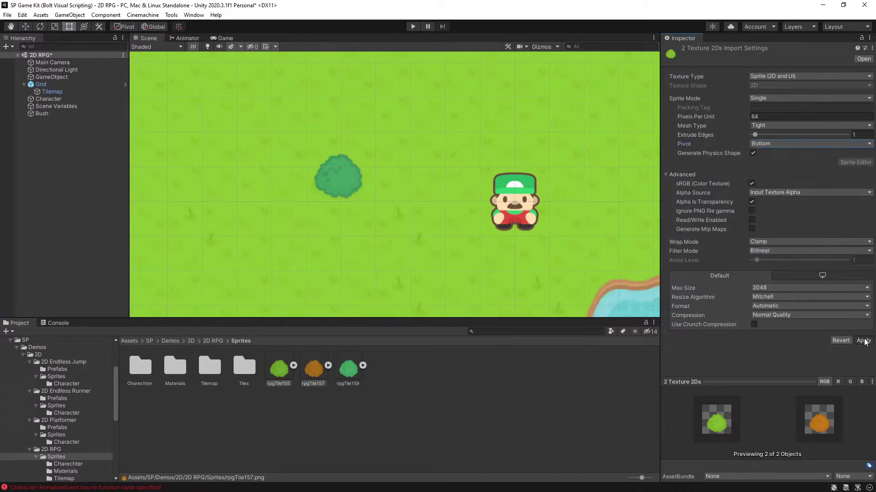
Step: Move the Bush's Box Collider 2D up over the bush's lower half, to height about 0.31 with Y offset about 0.22
left_click(42, 111)
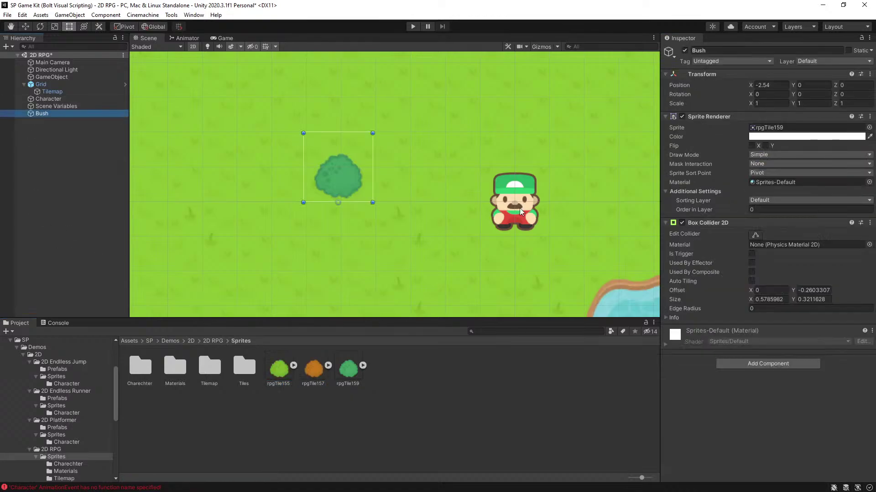
left_click(755, 234)
left_click_drag(338, 208, 338, 176)
left_click_drag(338, 231, 338, 199)
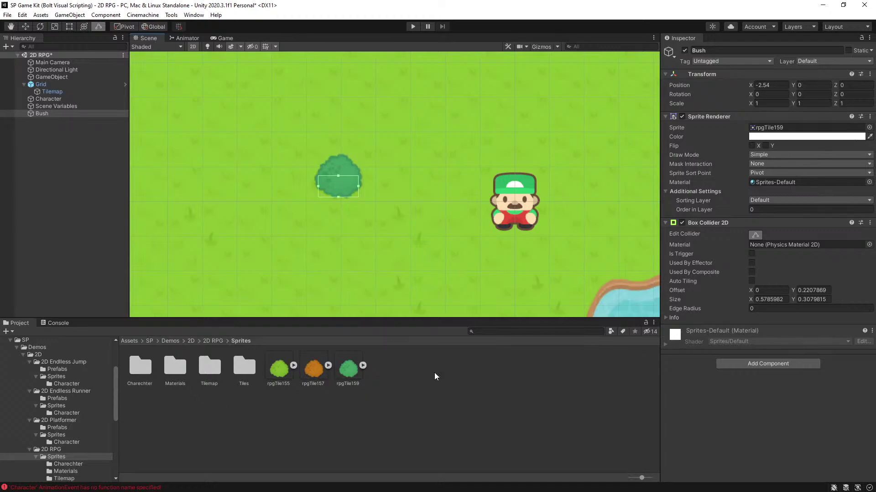
left_click(472, 382)
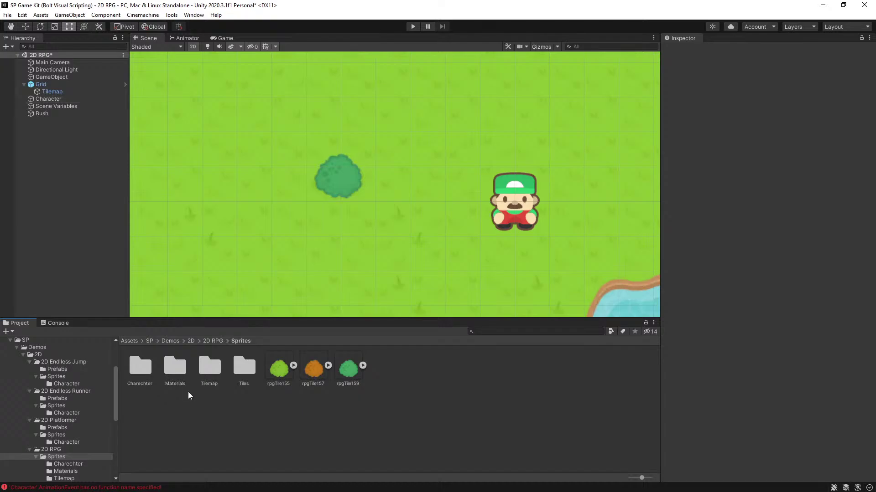
Step: Set the pivot of sprites player_01 to player_24 to Bottom, apply it, and check player_01's pivot in the Sprite Editor
double_click(146, 373)
left_click(206, 365)
left_click(495, 408, "shift")
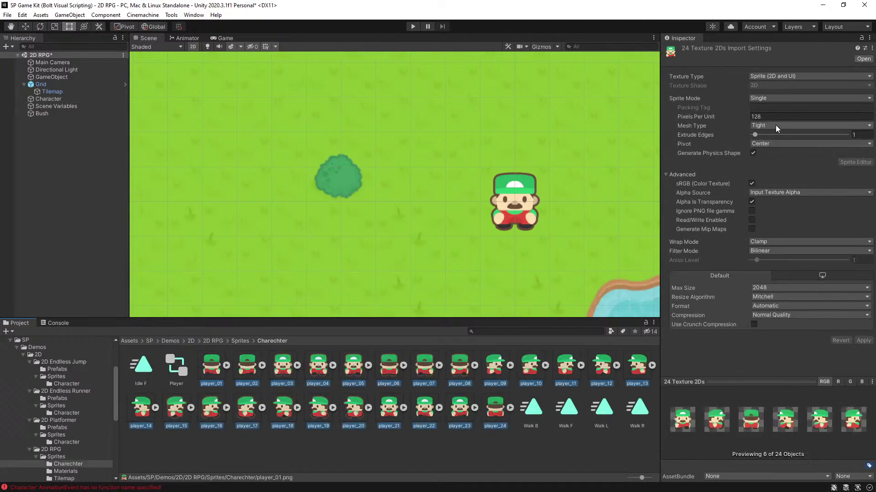
left_click(782, 144)
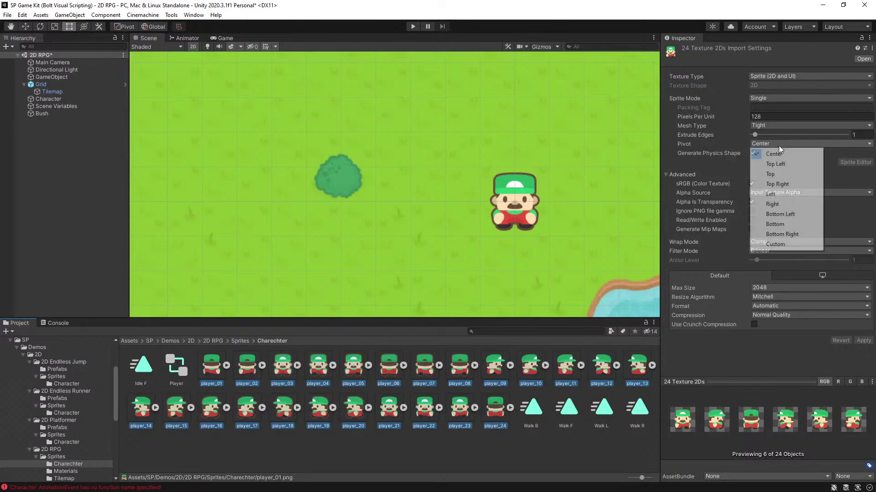
left_click(791, 225)
left_click(863, 341)
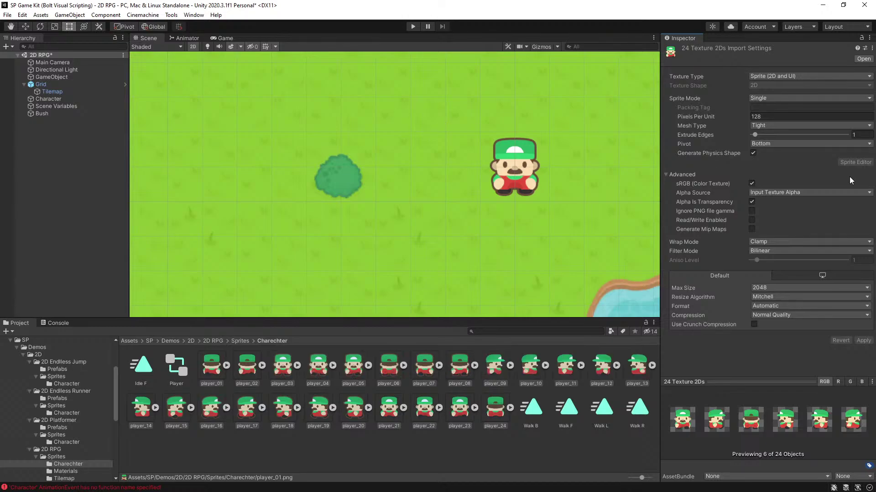
left_click(210, 363)
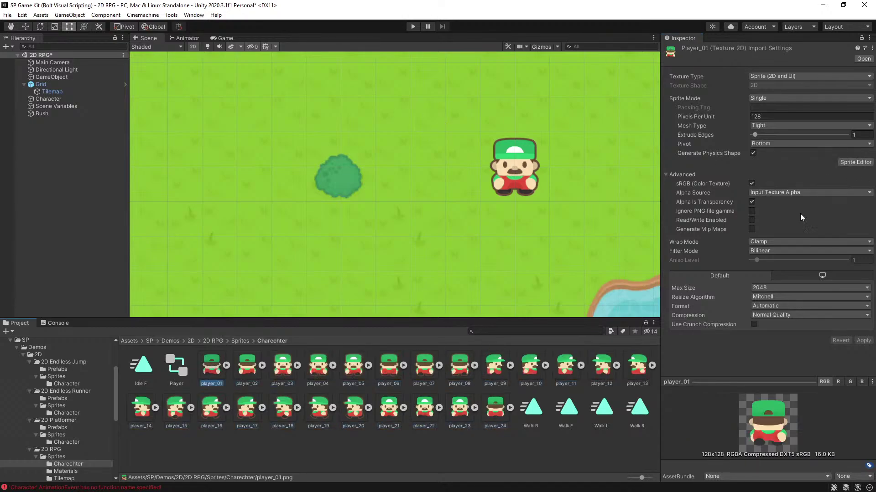
left_click(854, 163)
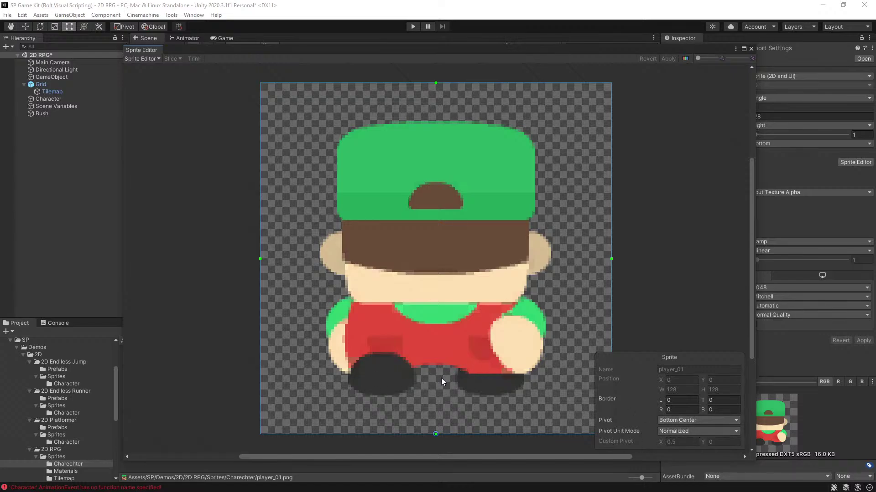
left_click(751, 47)
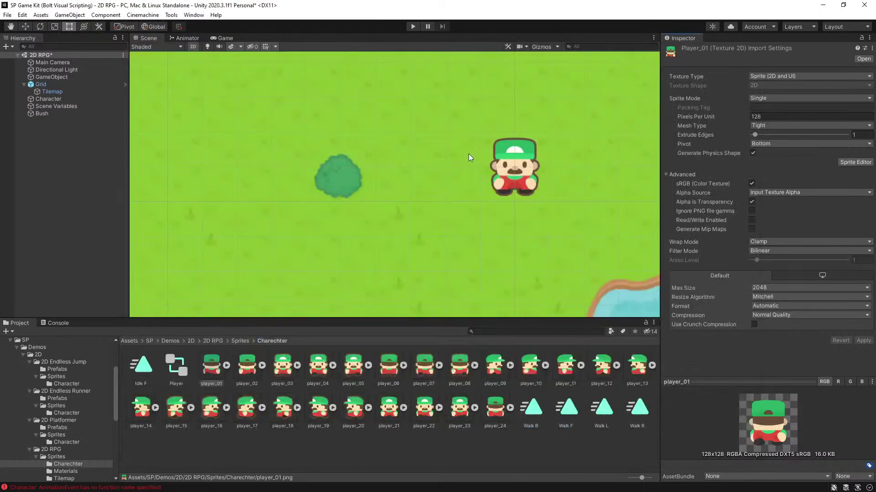
Step: In the project's Graphics settings, set Transparency Sort Mode to Custom Axis with the sort axis at Y 1 and Z 0
left_click(7, 14)
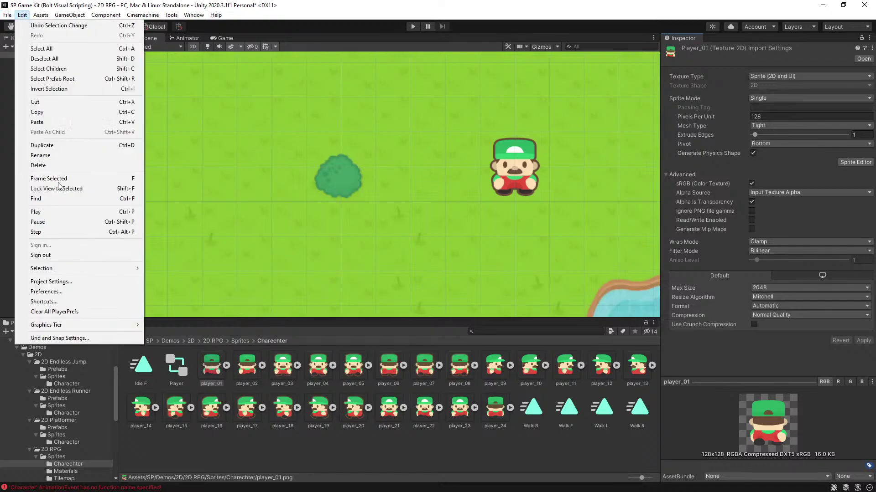
left_click(73, 282)
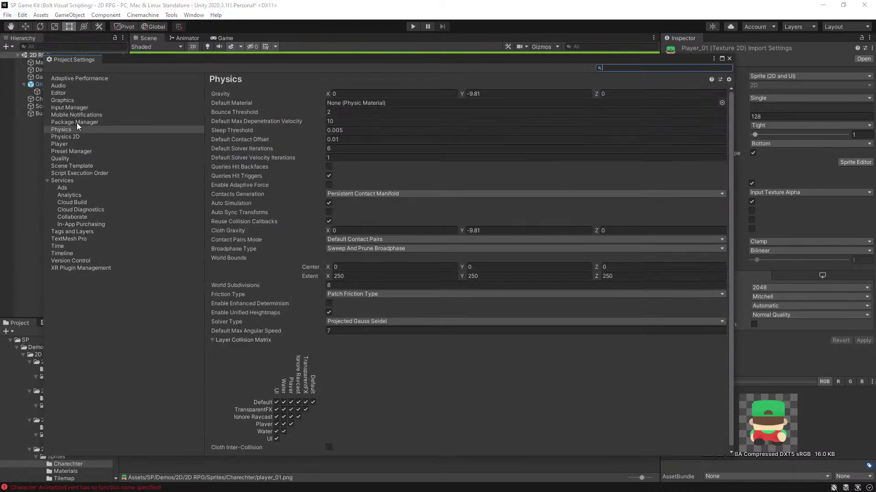
left_click(75, 138)
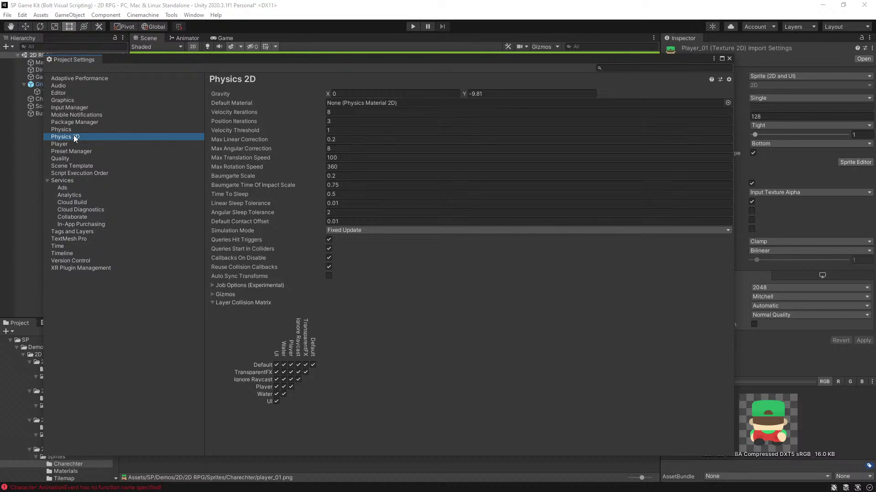
left_click(67, 100)
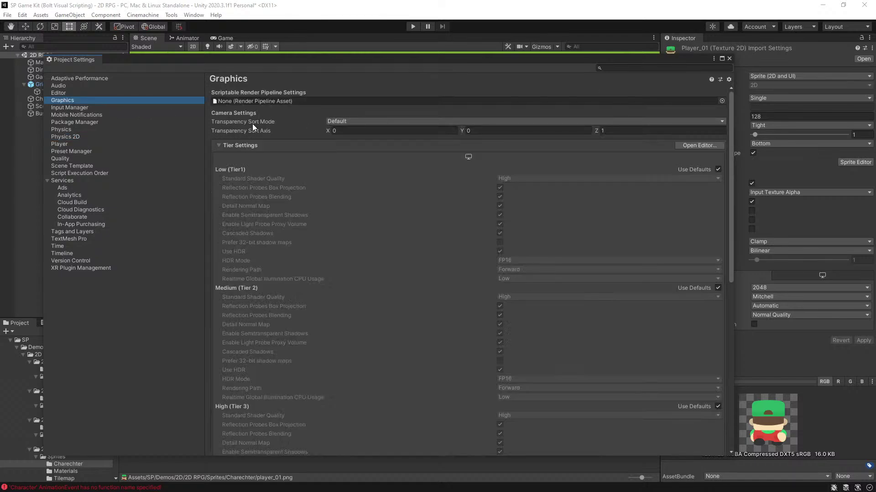
left_click(336, 122)
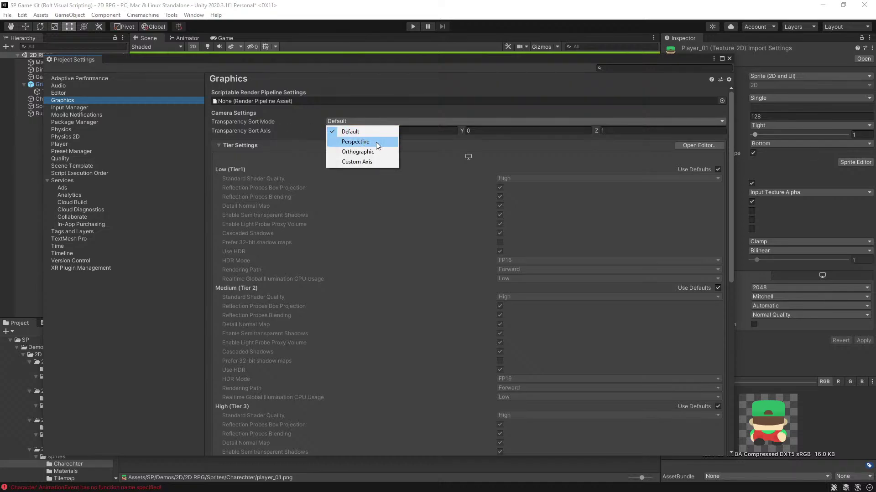
left_click(373, 162)
left_click(619, 131)
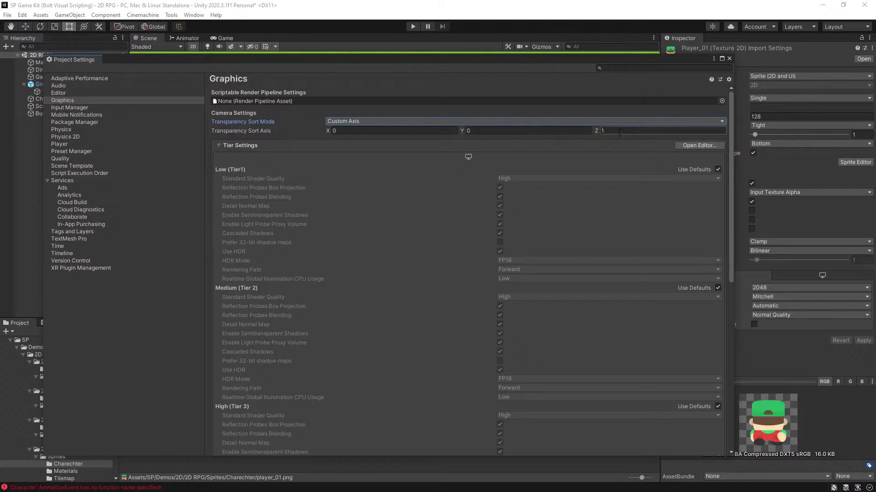
type("0")
left_click(527, 130)
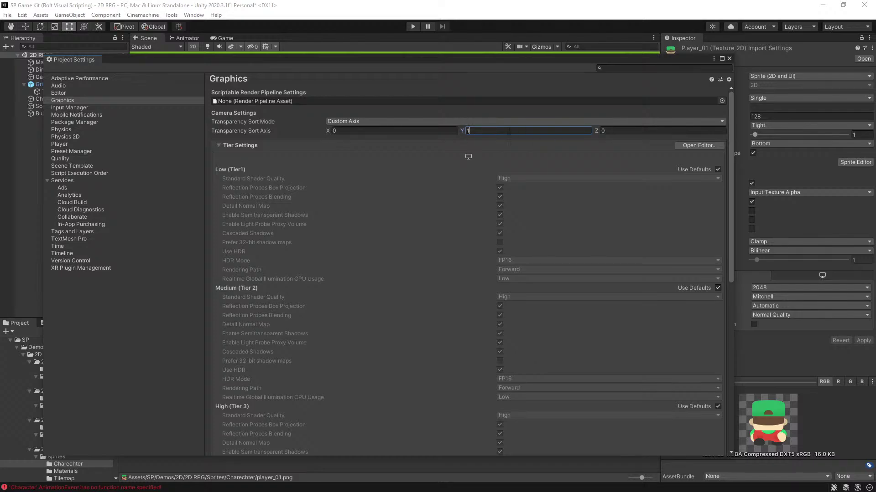
left_click(728, 58)
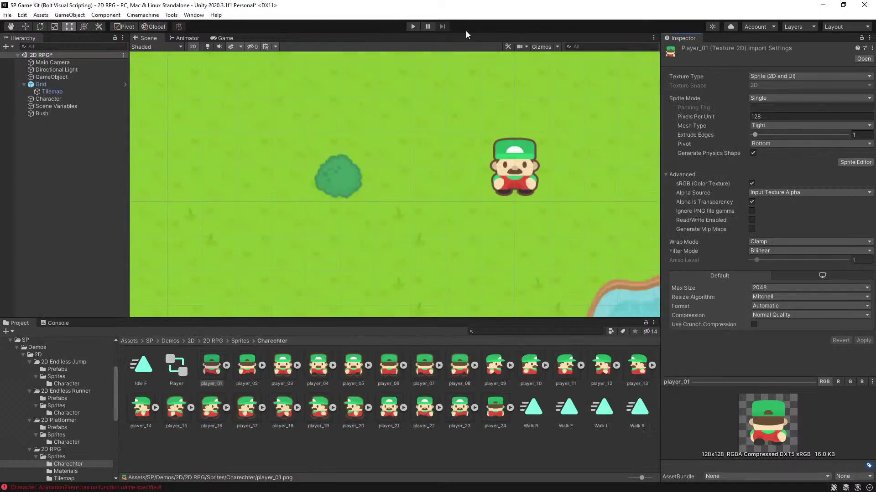
Step: Play the game and walk the character around, behind and in front of the bush to test sorting and collision, then stop playing
left_click(412, 26)
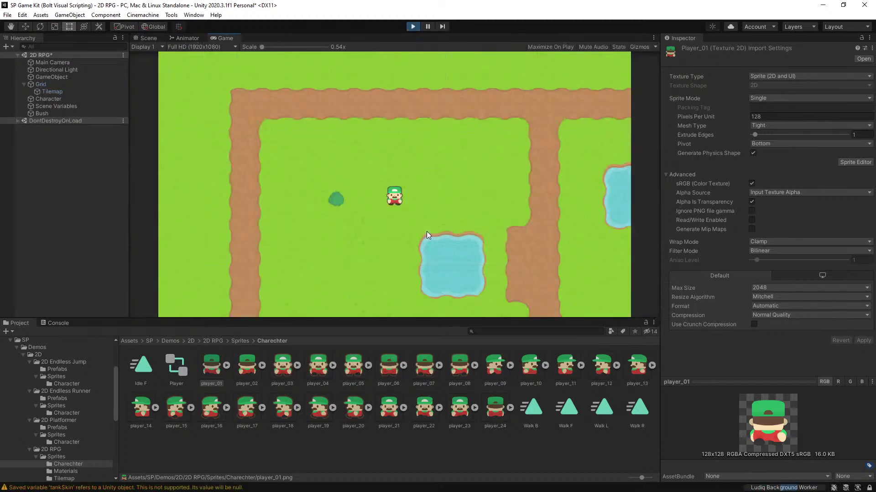
key("Left")
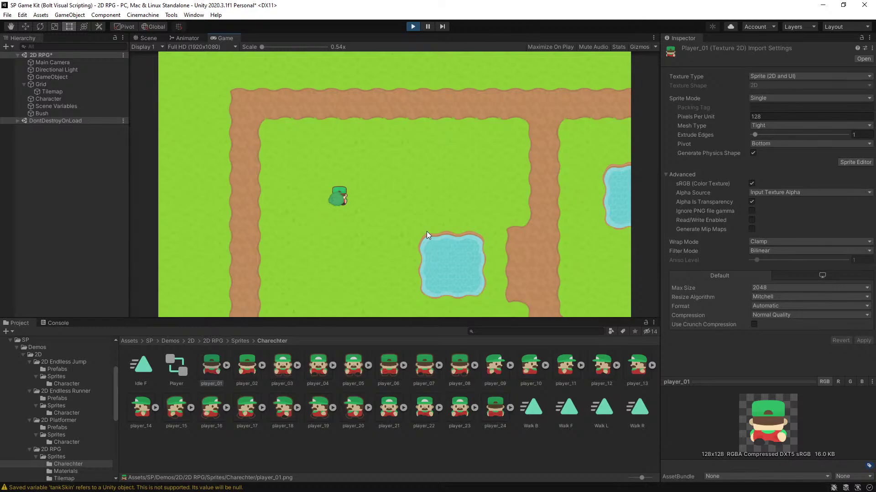
key("Down")
key("Left")
key("Up")
key("Down")
key("Right")
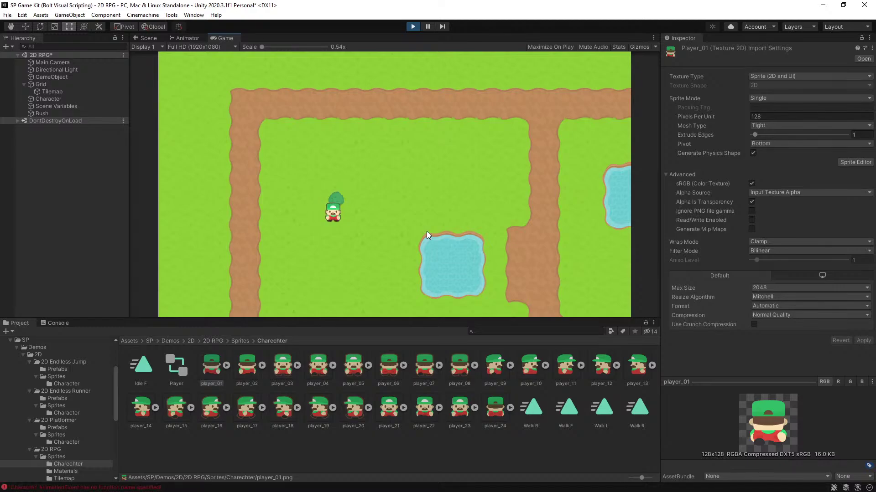
key("Up")
key("Left")
key("Left")
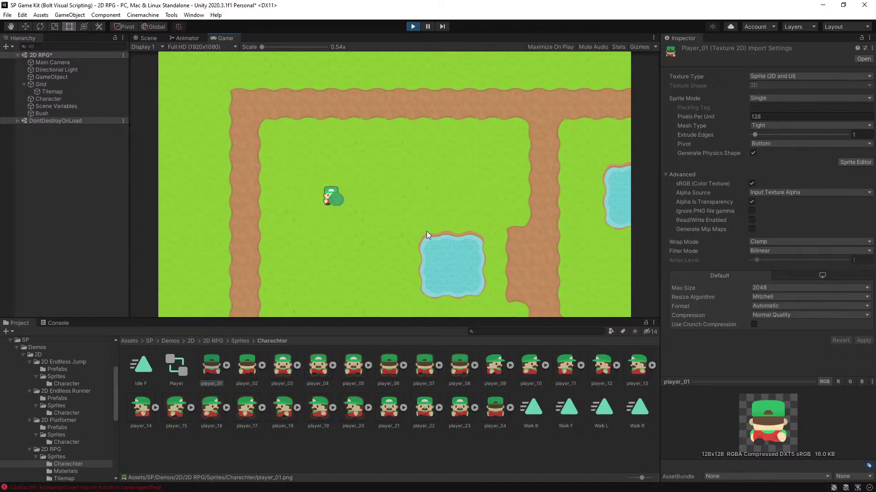
key("Down")
key("Right")
key("Up")
key("Right")
key("Up")
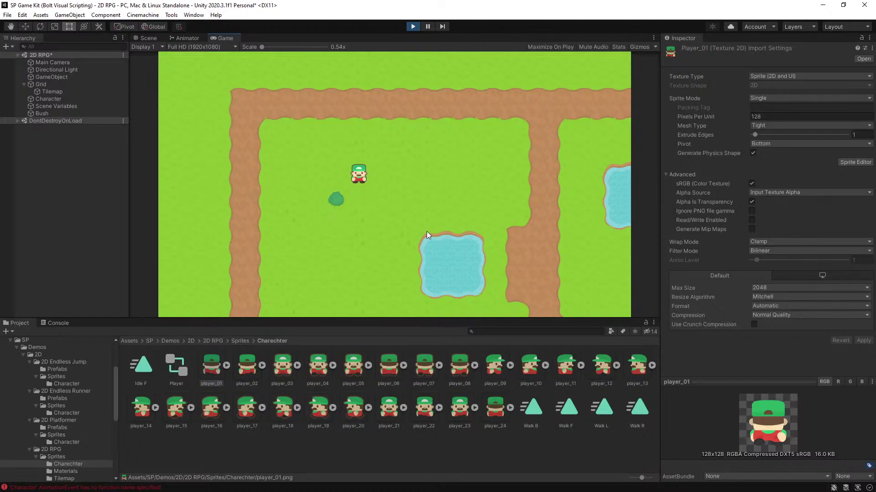
key("Left")
key("Down")
key("Left")
key("Down")
key("Right")
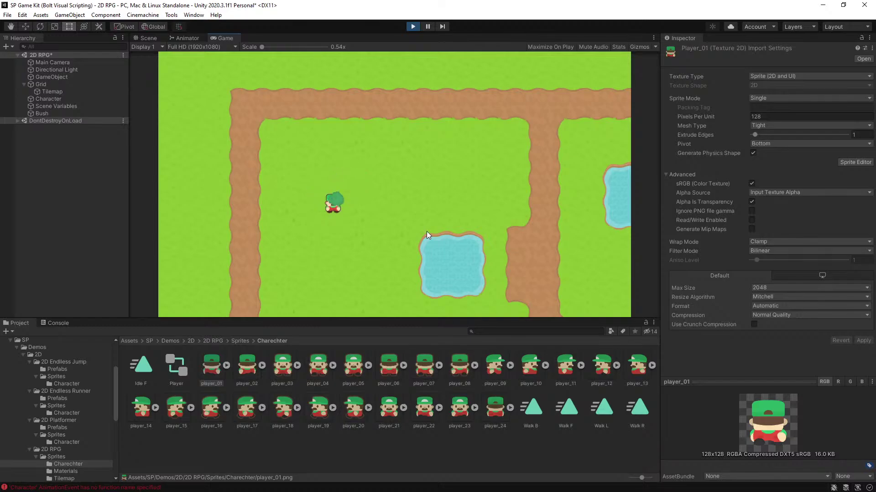
key("Up")
key("Left")
key("Left")
key("Up")
key("Right")
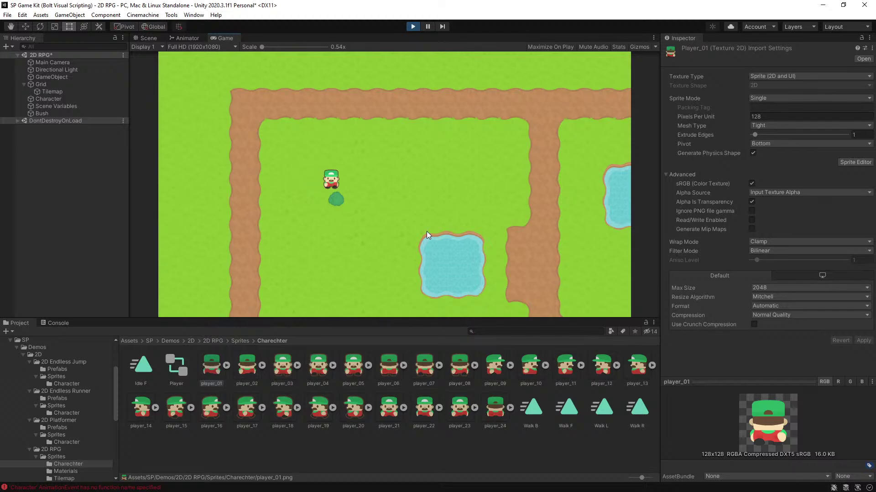
key("Right")
key("Left")
left_click(412, 26)
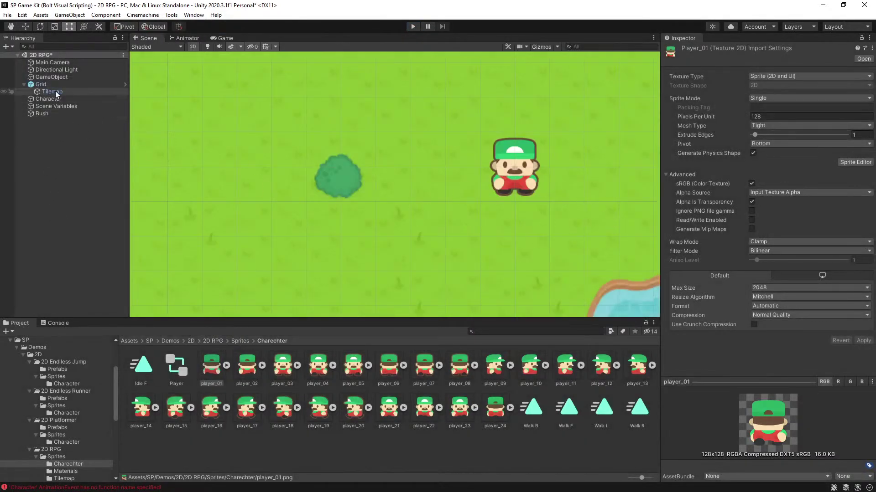
Step: Move the Character's Box Collider 2D up over its lower body, to height about 0.36 with Y offset about 0.29
left_click(45, 98)
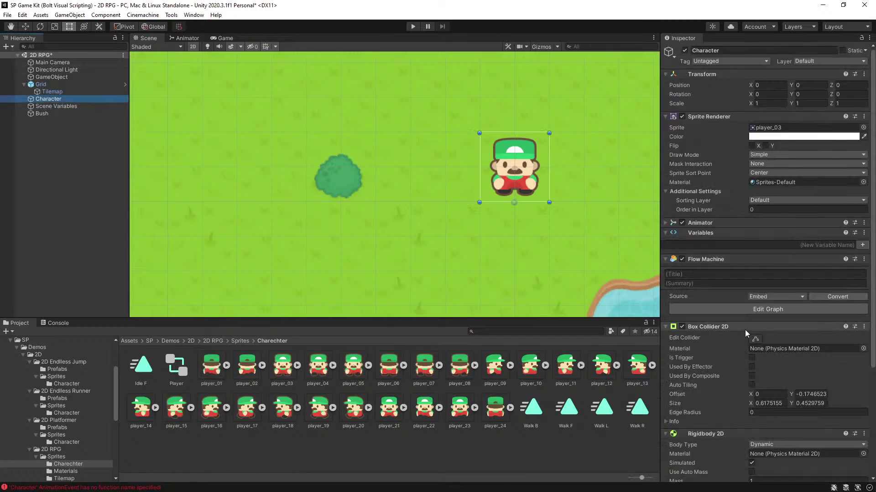
left_click(755, 339)
left_click_drag(514, 199, 512, 170)
left_click_drag(515, 229, 515, 193)
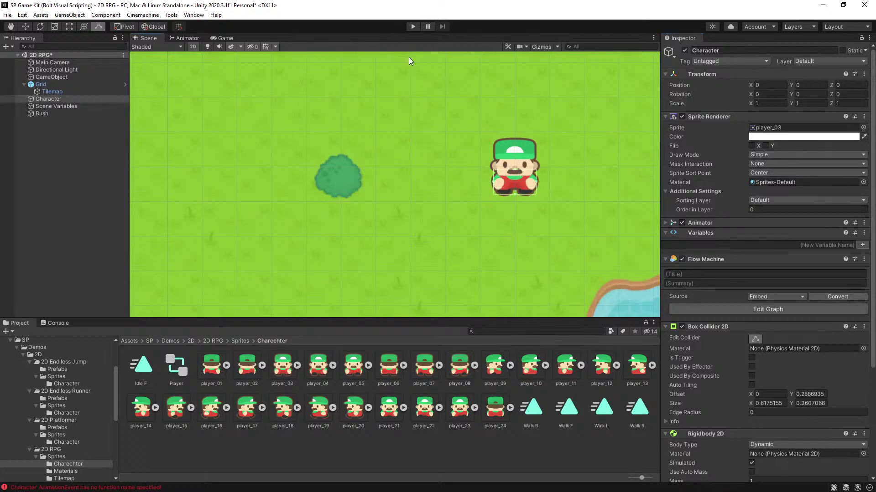
Step: Run the game briefly and stop it, and set the Character's Sprite Sort Point to Pivot
left_click(413, 26)
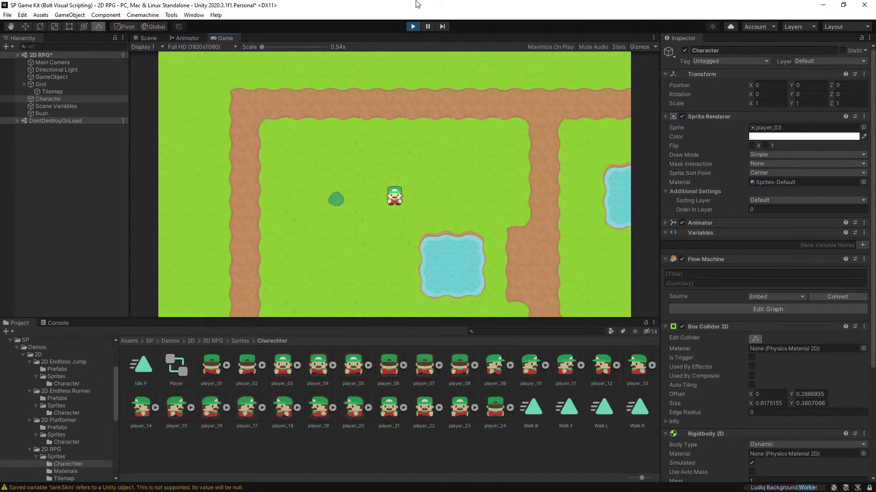
left_click(412, 26)
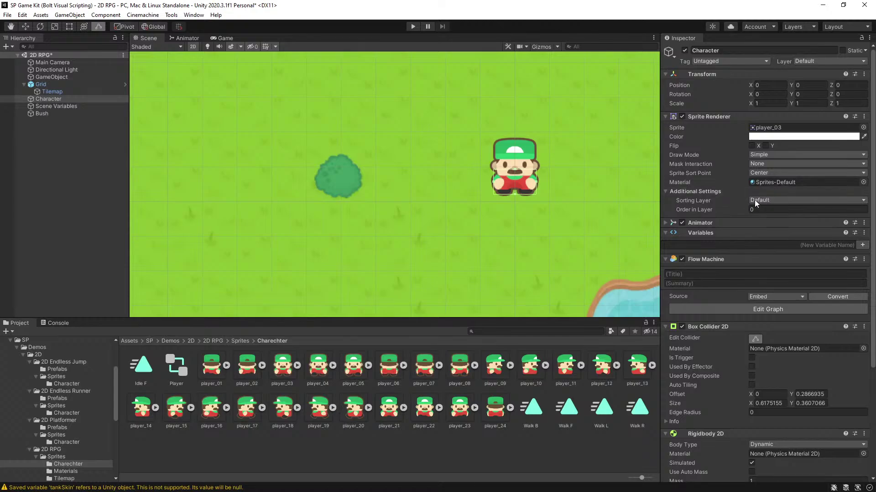
left_click(762, 174)
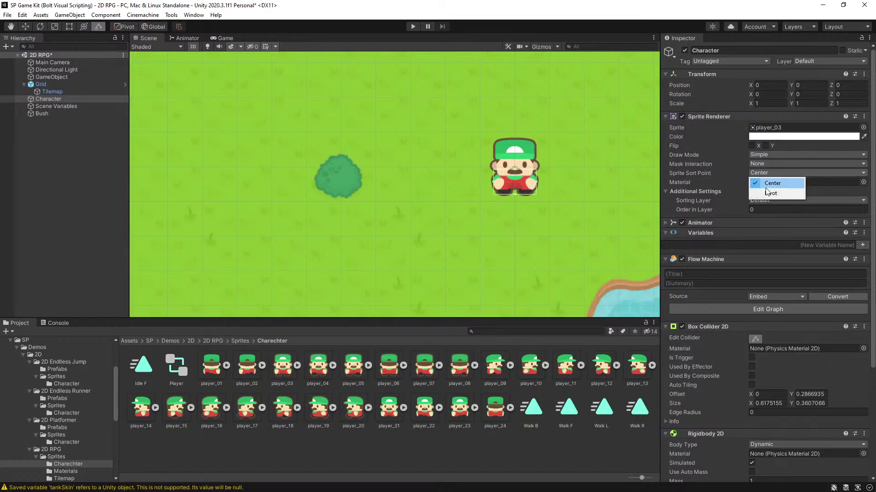
left_click(768, 193)
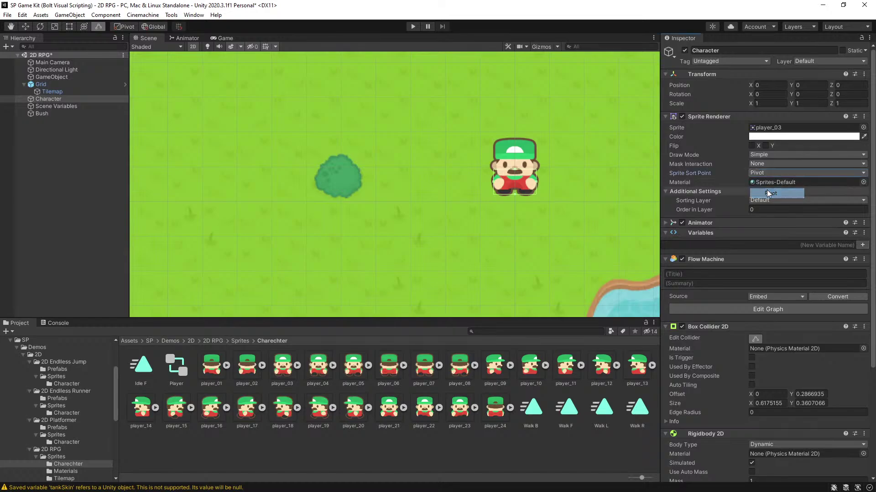
Step: Play the game and walk the character beside, in front of and behind the bush to test pivot-based sorting, and stop playing
left_click(412, 26)
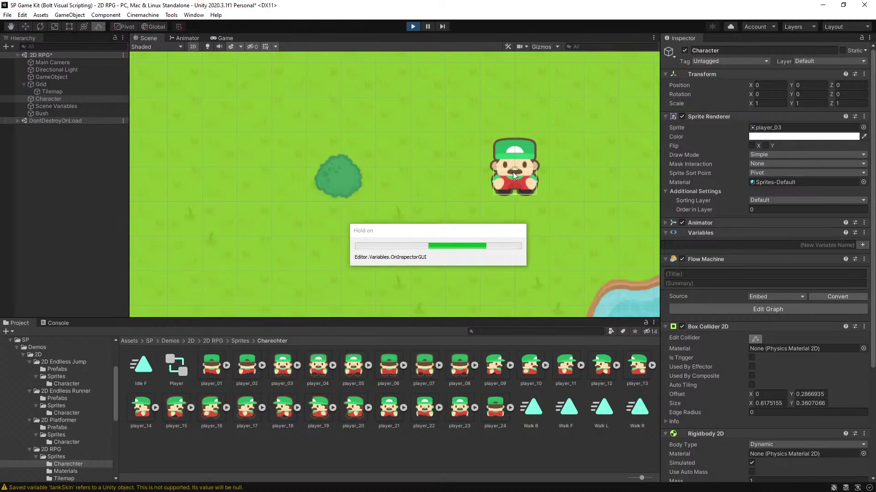
key("w")
key("a")
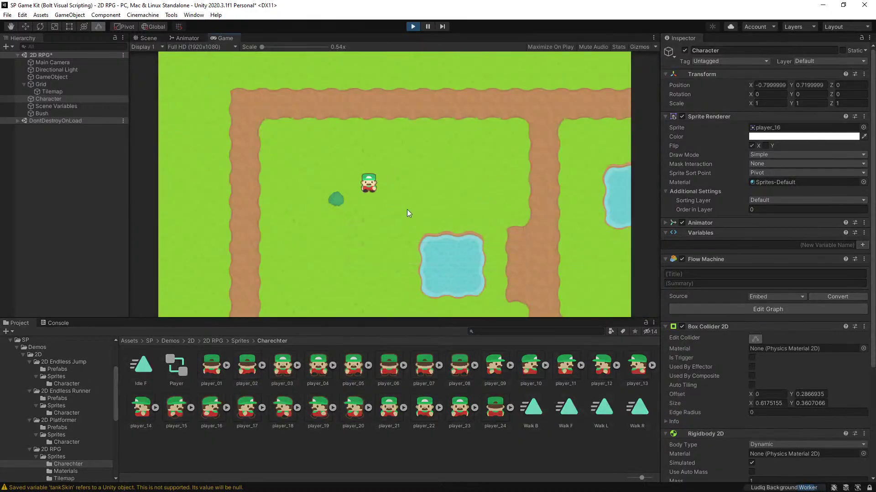
key("s")
key("d")
key("d")
key("w")
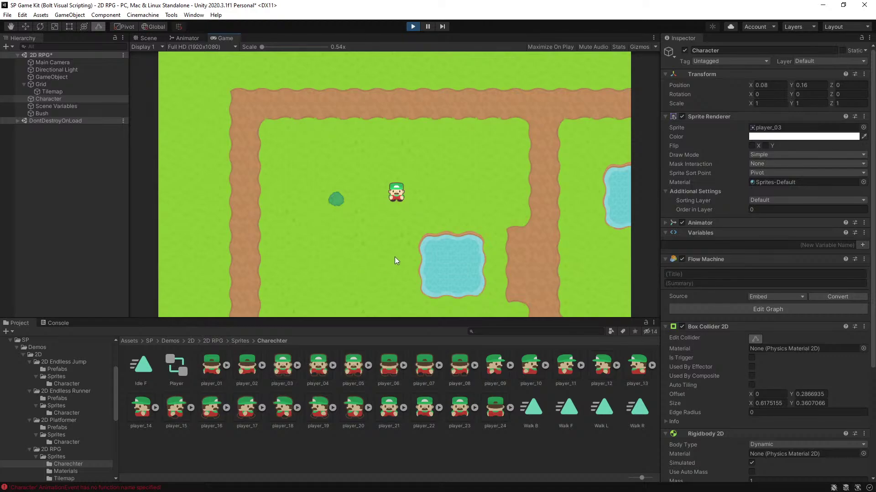
key("Left")
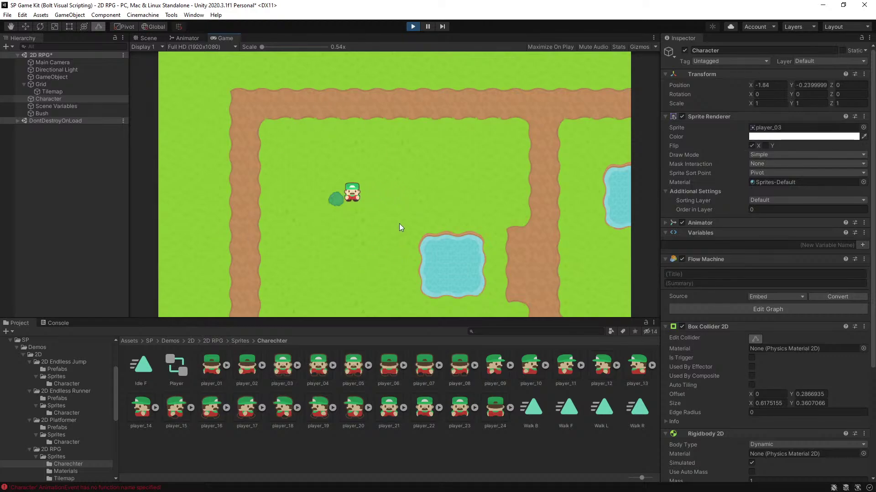
key("Down")
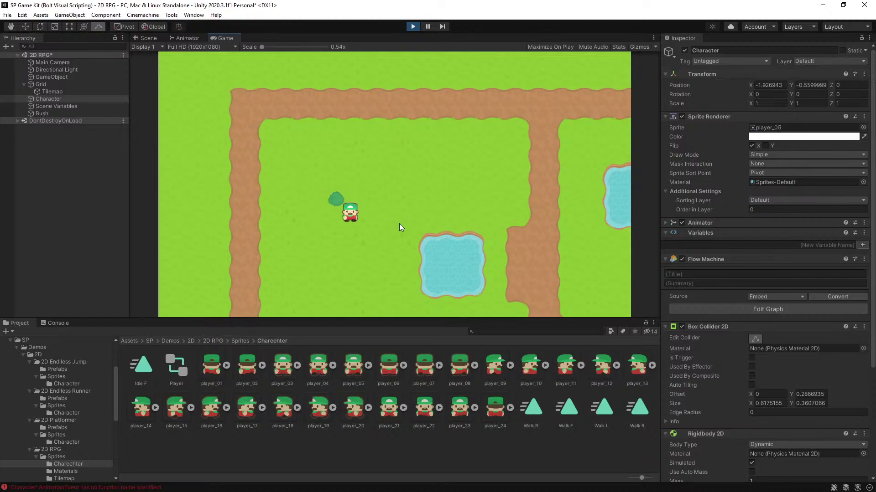
key("Left")
key("Up")
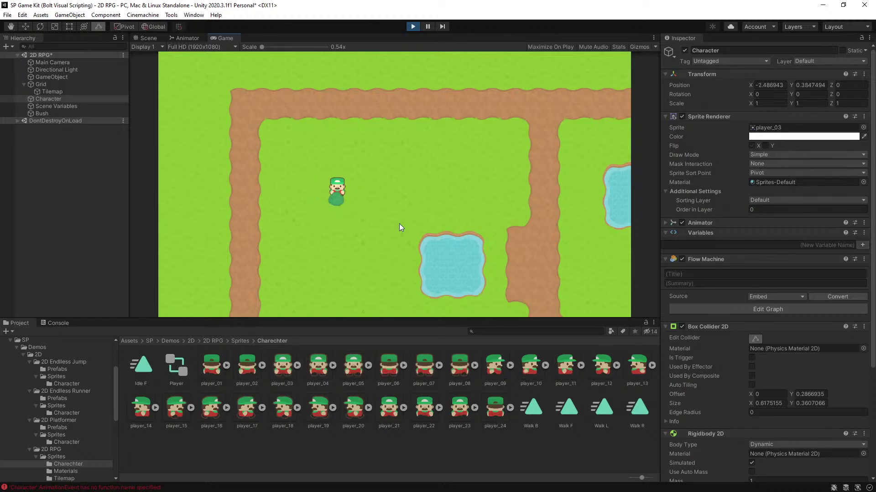
key("Down")
key("Left")
key("Down")
key("Right")
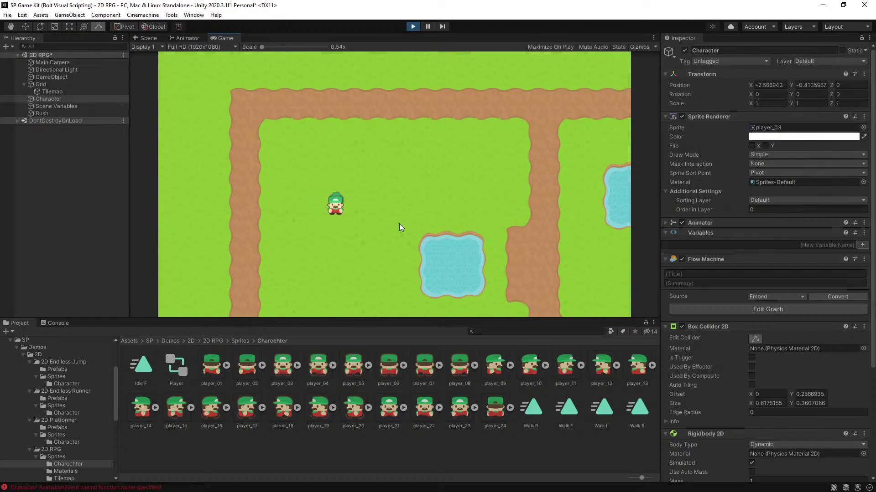
key("Left")
key("Right")
key("Left")
key("Up")
key("Right")
key("Right")
key("Left")
key("Right")
key("Left")
key("Right")
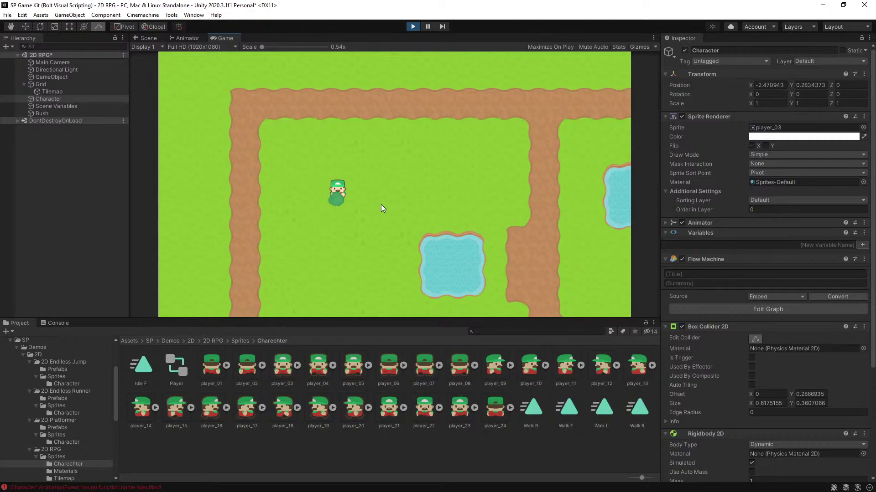
key("Right")
key("Up")
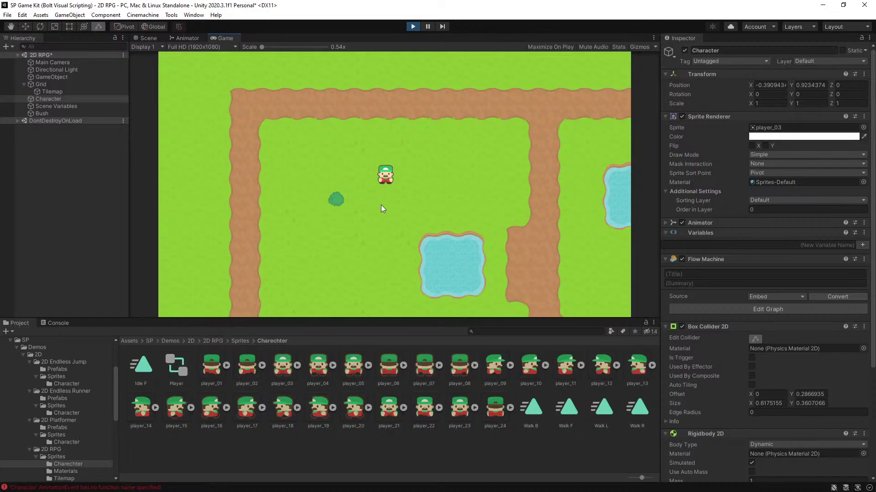
left_click(413, 26)
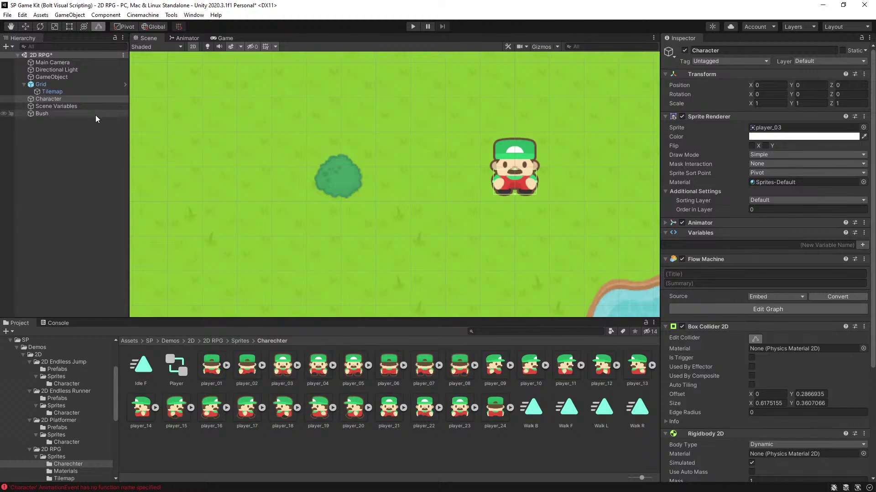
left_click(54, 112)
left_click(44, 100)
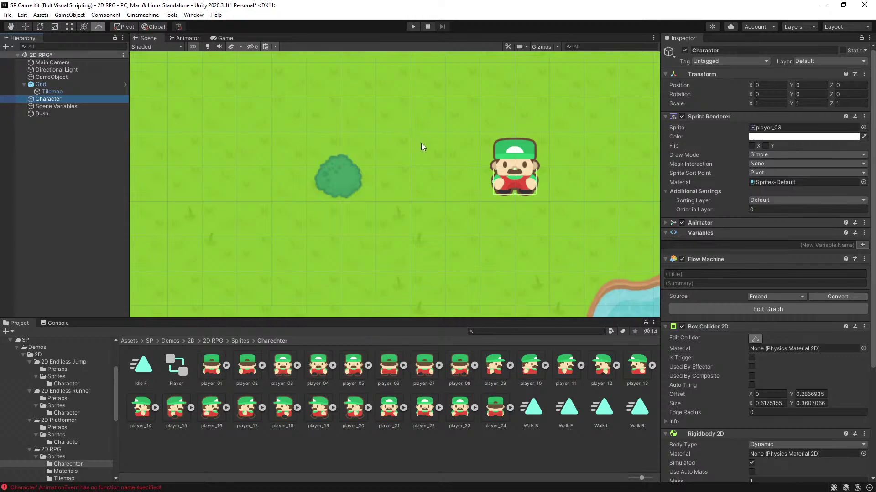
left_click(268, 158)
left_click(305, 151)
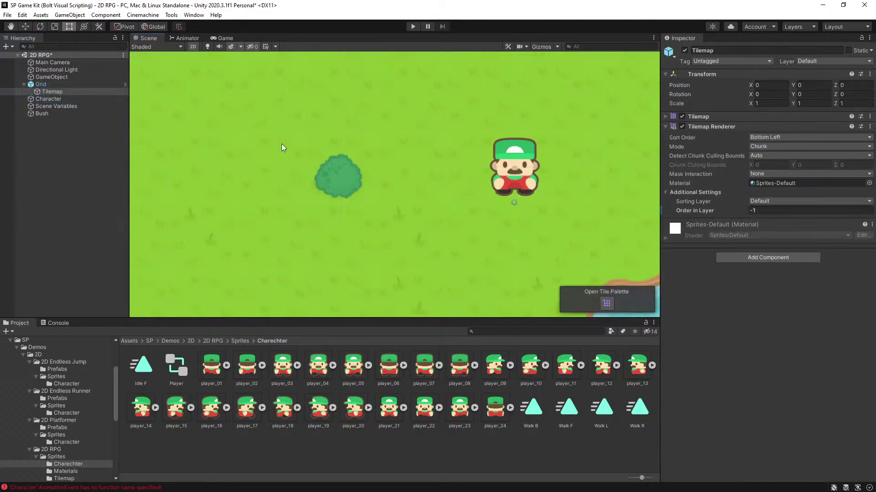
Step: Select the Bush and show its pivot point with the Move tool
left_click(67, 114)
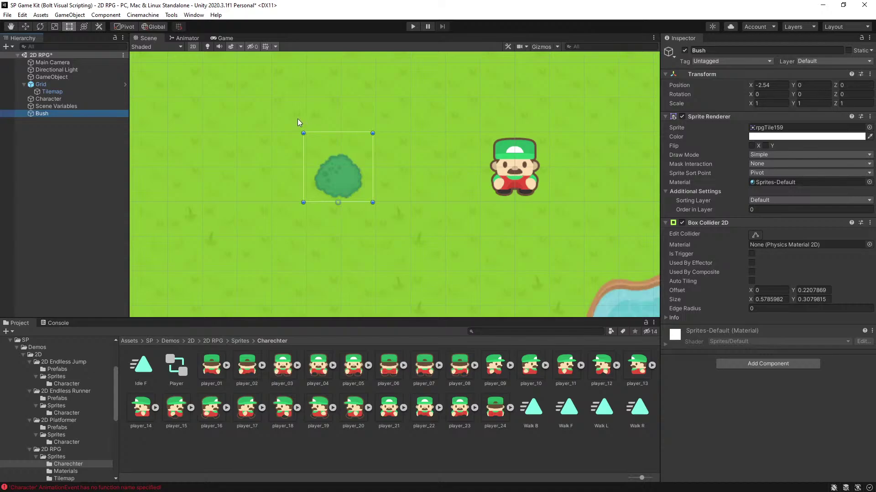
key("w")
left_click(479, 142)
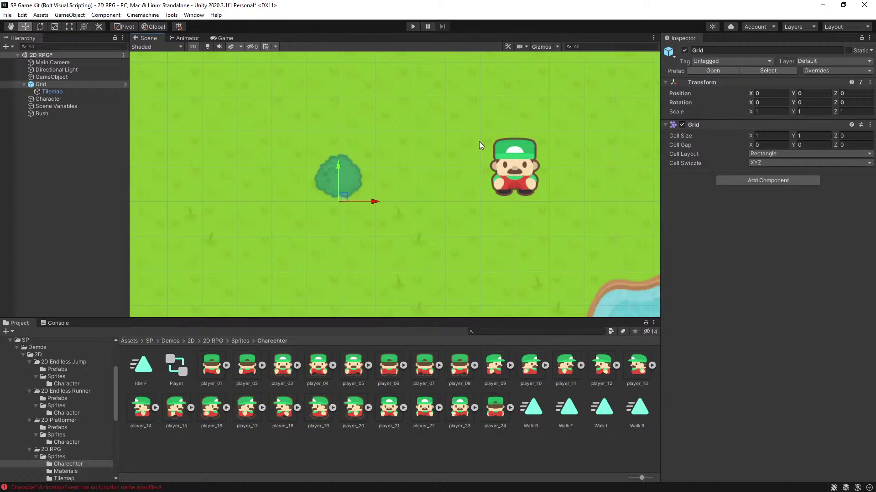
left_click(415, 190)
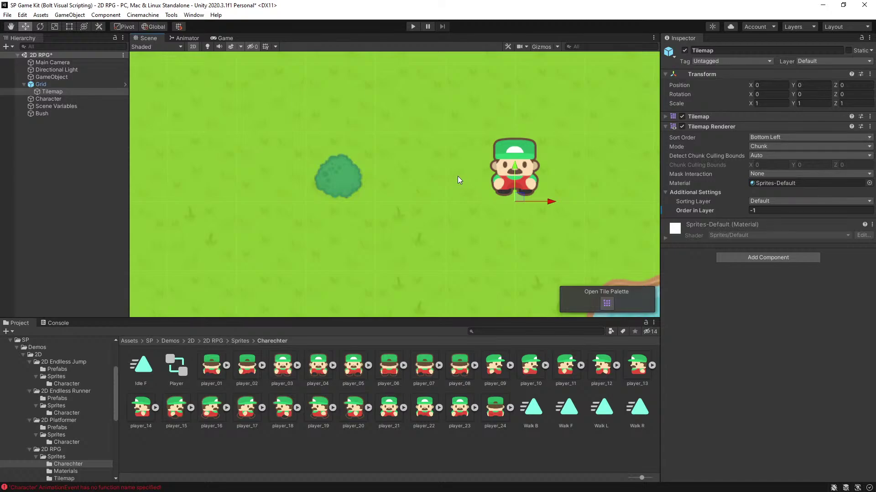
left_click(46, 112)
left_click(261, 179)
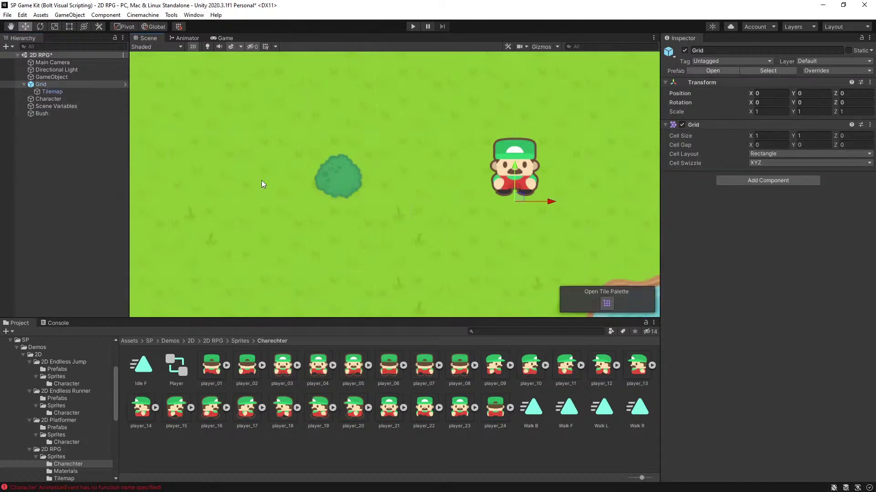
left_click(351, 123)
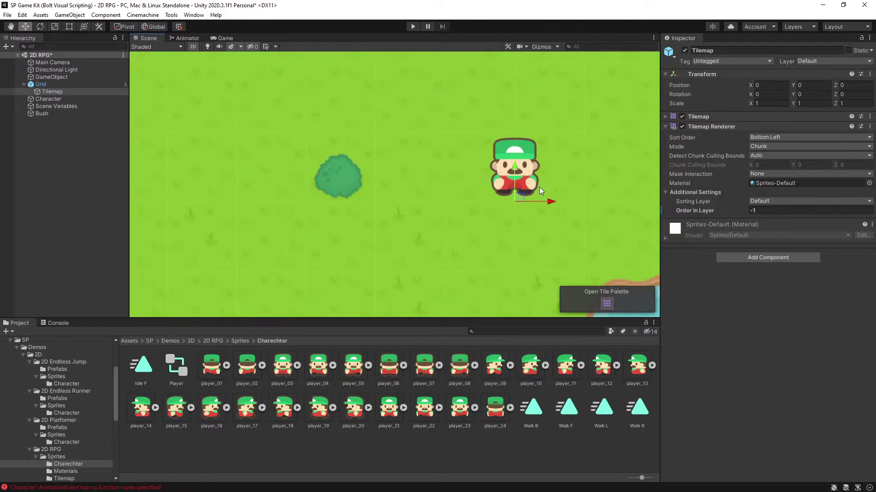
left_click(450, 176)
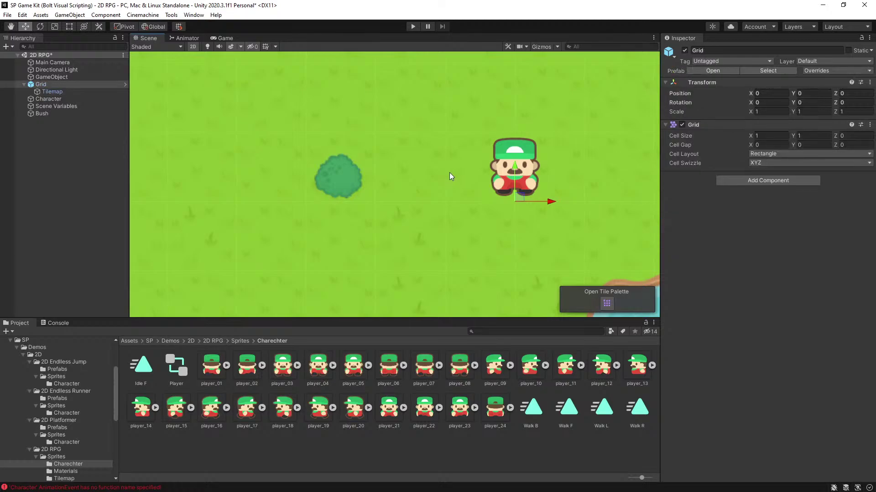
left_click(444, 175)
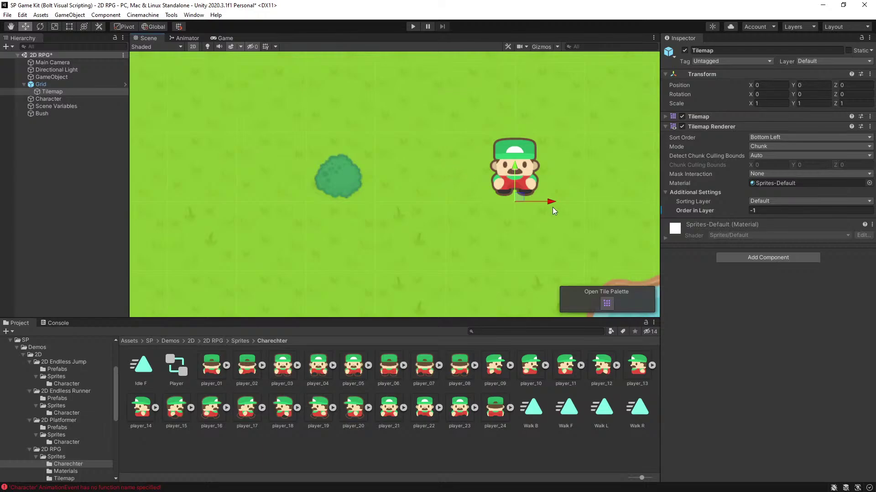
left_click(412, 191)
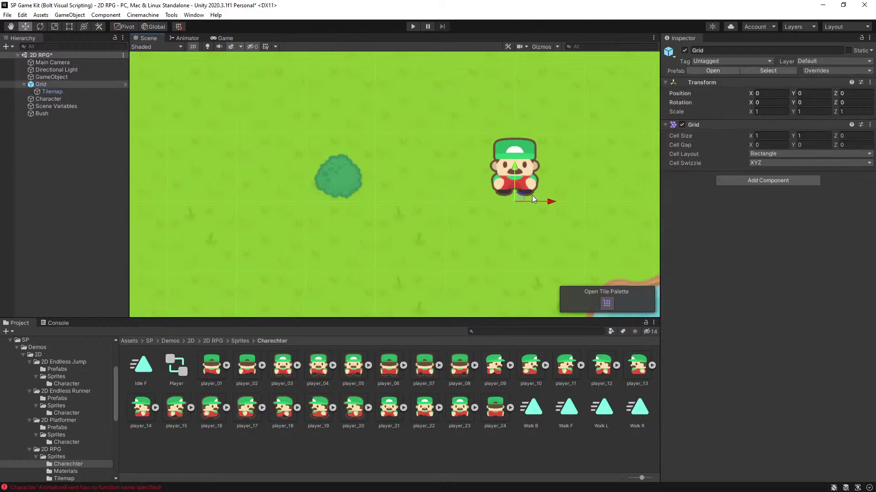
Step: Move the Character close beside the bush, to about X -1.69 and Y 0.11, undoing the trial moves
left_click_drag(551, 203, 444, 170)
key("ctrl+z")
left_click(84, 100)
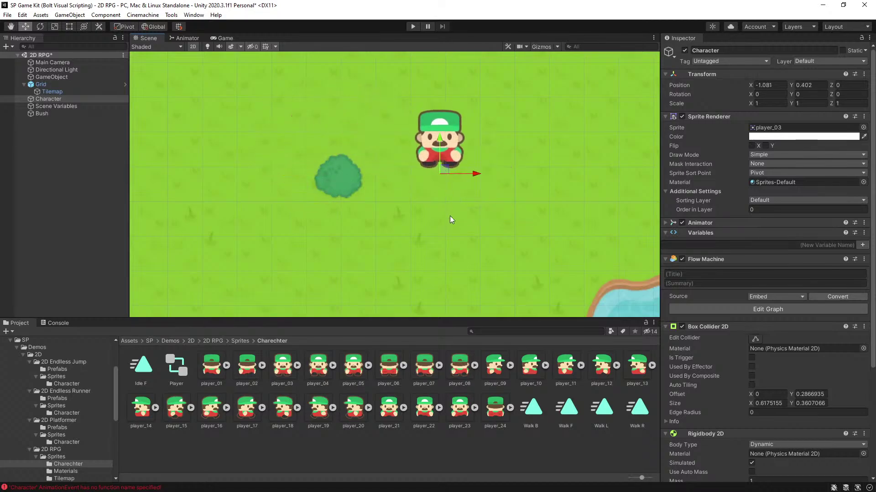
key("ctrl+z")
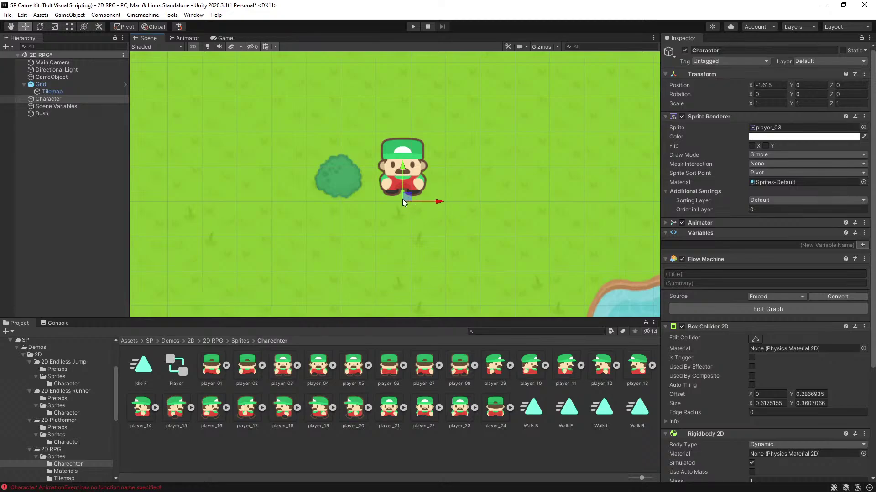
left_click_drag(407, 200, 283, 178)
key("ctrl+z")
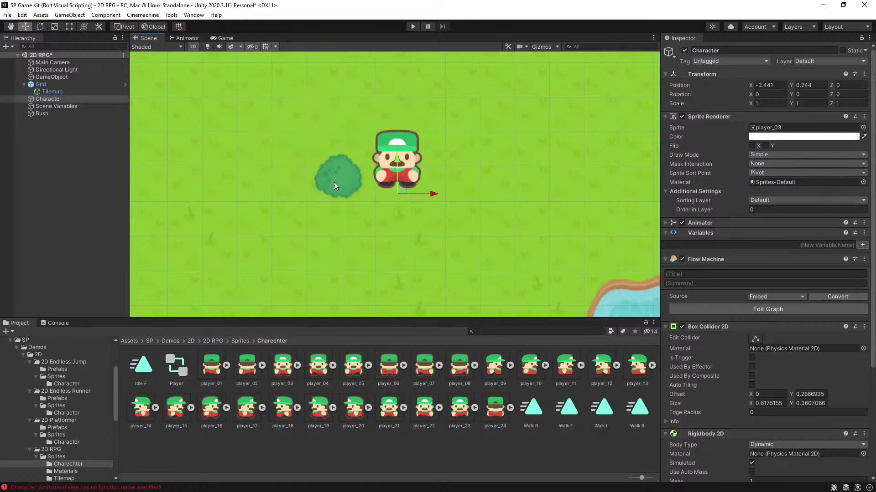
left_click_drag(401, 187, 419, 187)
key("ctrl+z")
Step: Check the Character's Rigidbody 2D Gravity Scale and try the Character at positions in front of and behind the bush, undoing each move
scroll(738, 408, "down", 5)
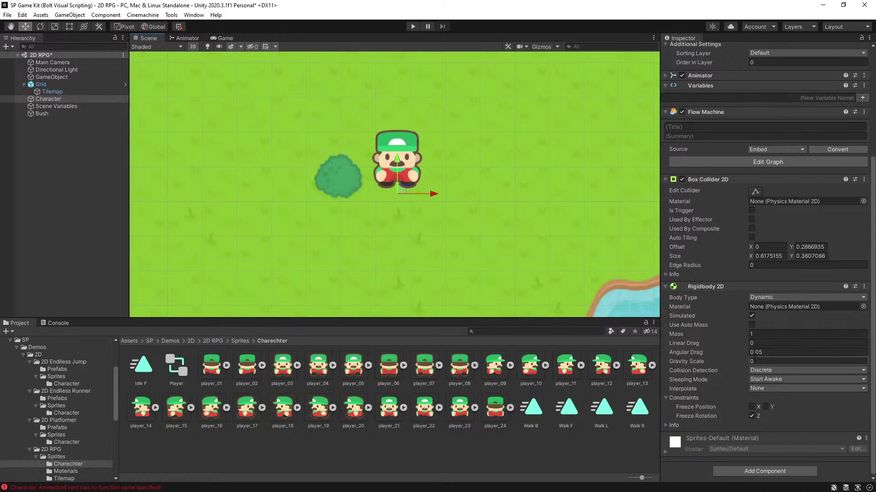
left_click(776, 360)
left_click_drag(391, 164, 415, 183)
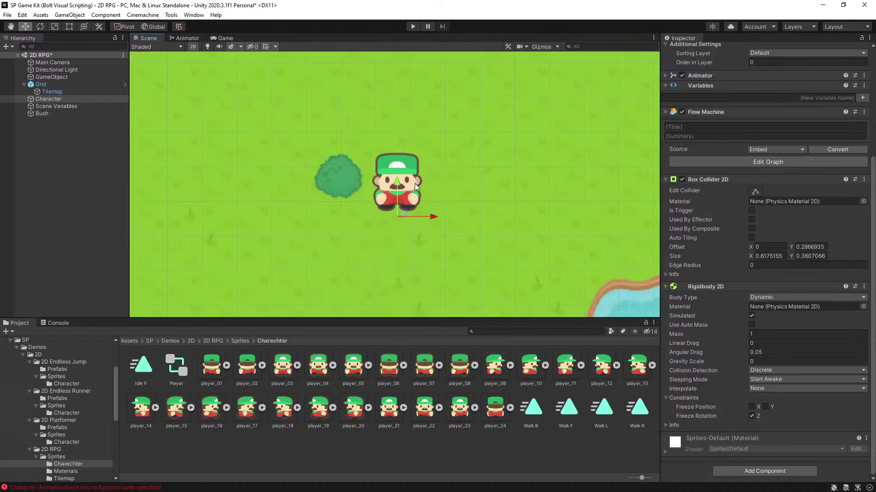
key("ctrl+z")
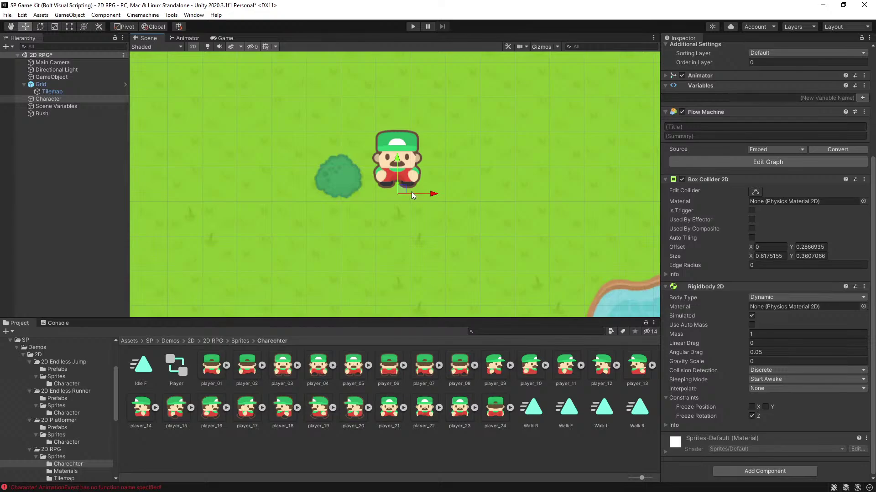
mouse_move(410, 191)
left_mouse_down()
mouse_move(396, 175)
mouse_move(276, 163)
mouse_move(377, 142)
mouse_move(401, 179)
left_mouse_up()
key("ctrl+z")
left_click_drag(403, 188, 321, 177)
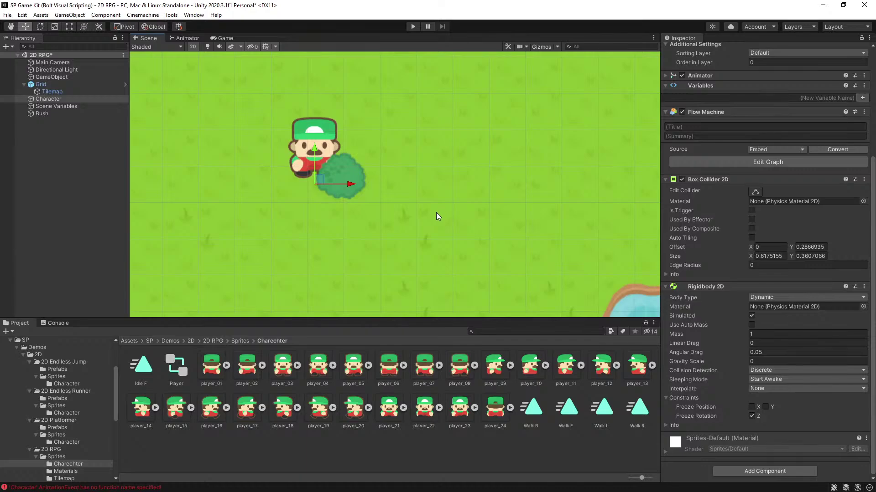
key("ctrl+z")
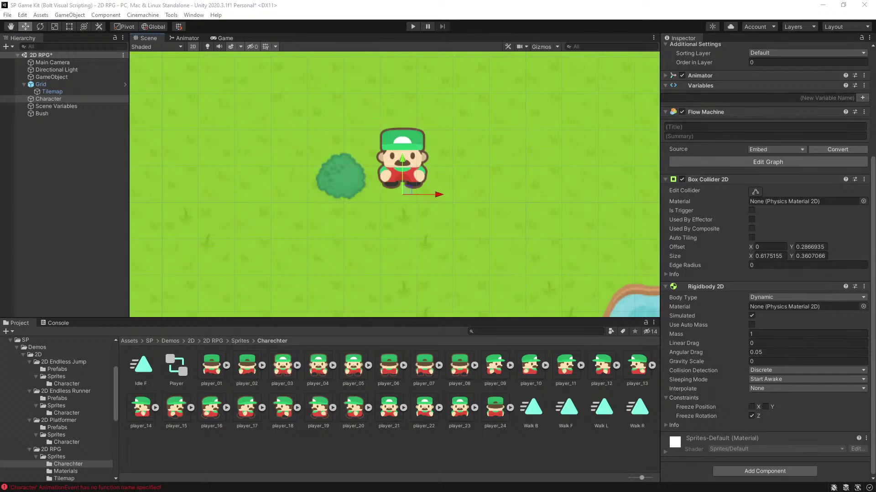
Step: Switch to the browser to view the YouTube tutorial on picking up and throwing a pot in Unity, close it and return to the Character's settings
left_click_drag(266, 203, 444, 33)
key("super+Up")
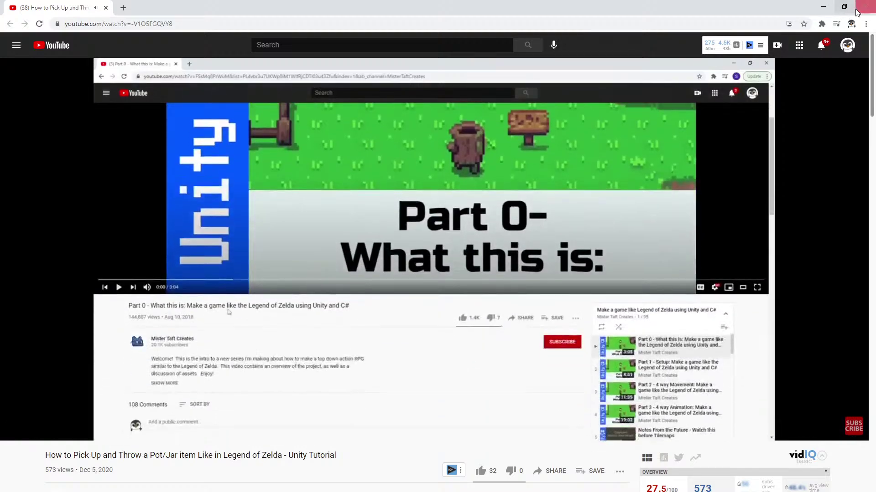
left_click(857, 12)
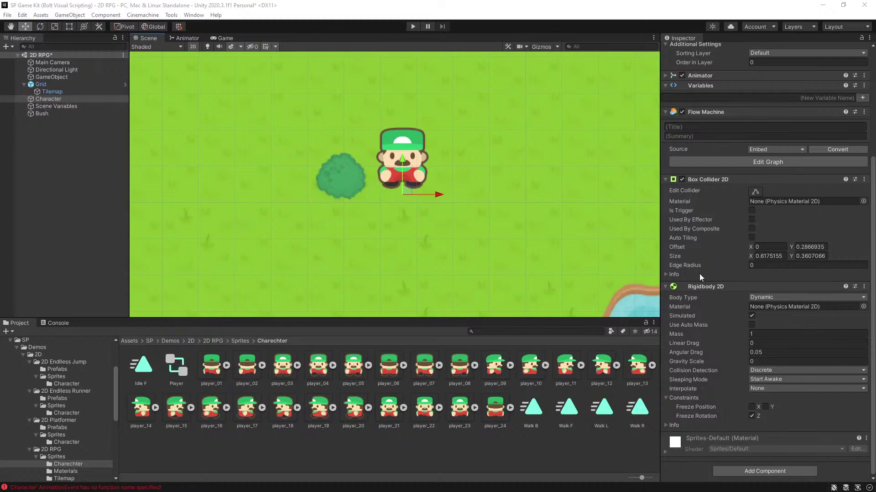
scroll(758, 392, "up", 5)
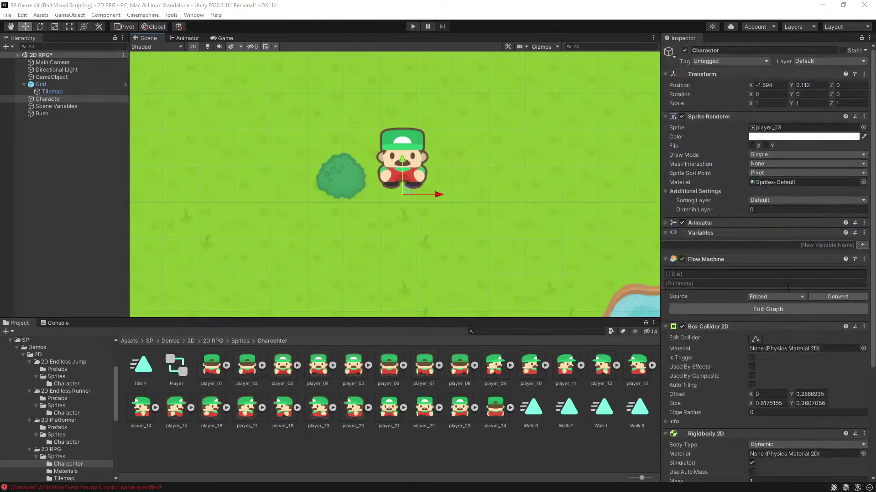
Step: Open the Character's flow graph and rearrange it, moving the two Move presets higher and the Start and Update events further left
scroll(792, 296, "down", 5)
left_click(773, 161)
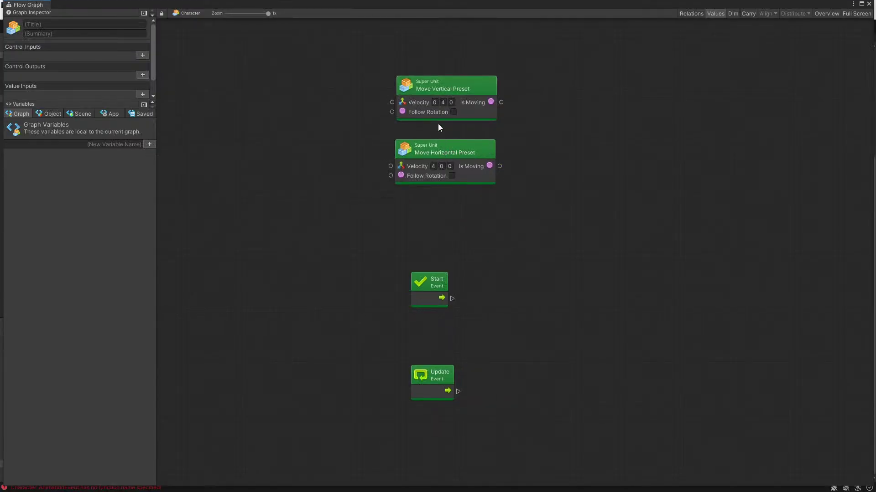
left_click_drag(356, 53, 501, 192)
mouse_move(455, 150)
left_mouse_down()
mouse_move(448, 133)
mouse_move(449, 148)
left_mouse_up()
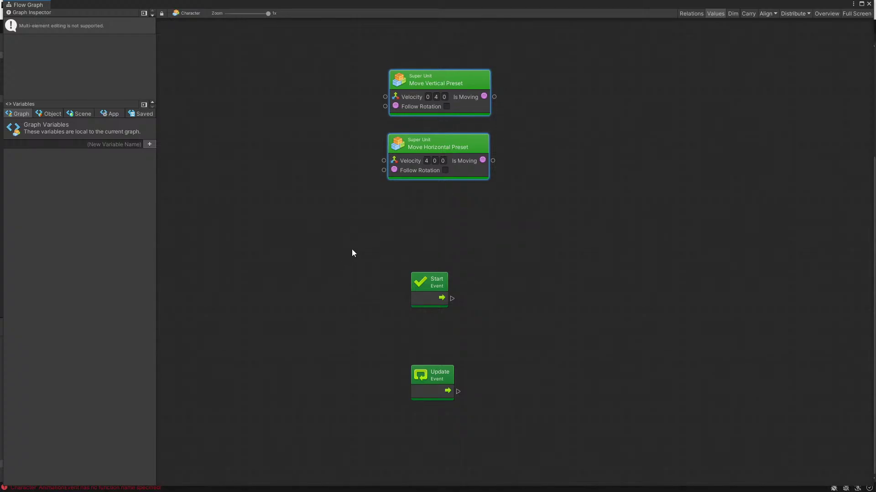
left_click_drag(353, 249, 540, 473)
left_click_drag(439, 275, 284, 265)
left_click(499, 274)
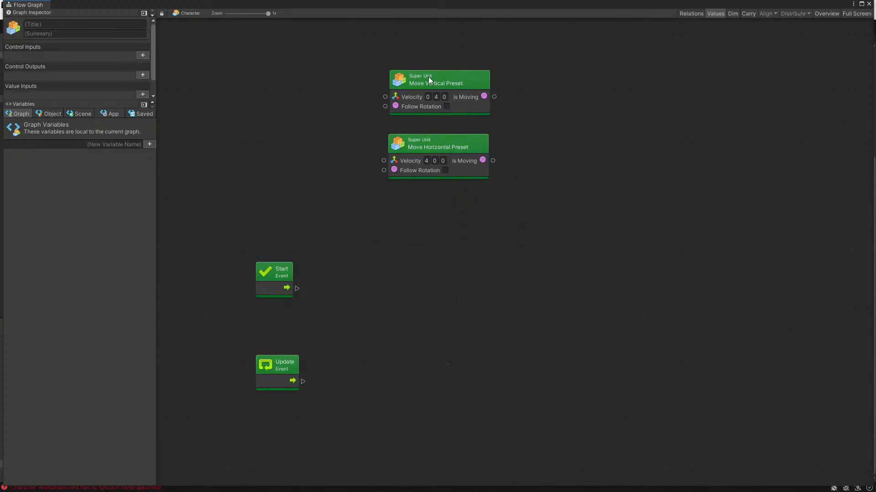
left_click_drag(428, 77, 417, 58)
left_click_drag(441, 148, 433, 127)
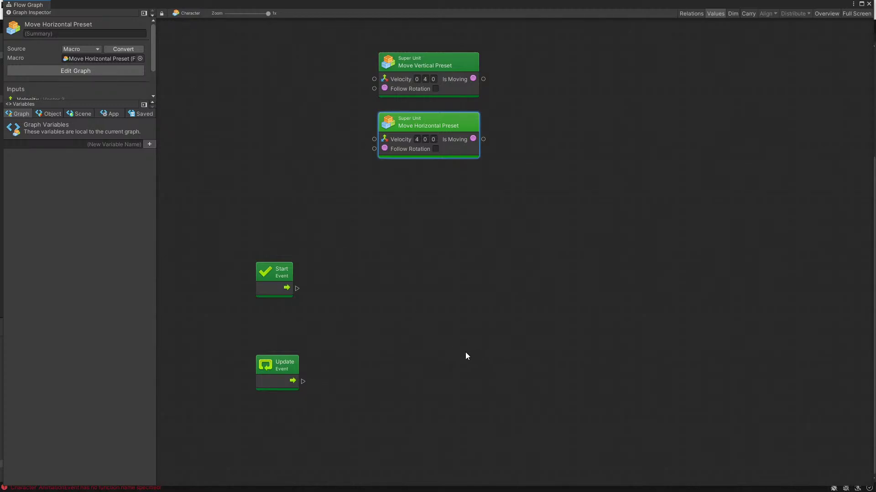
left_click(510, 332)
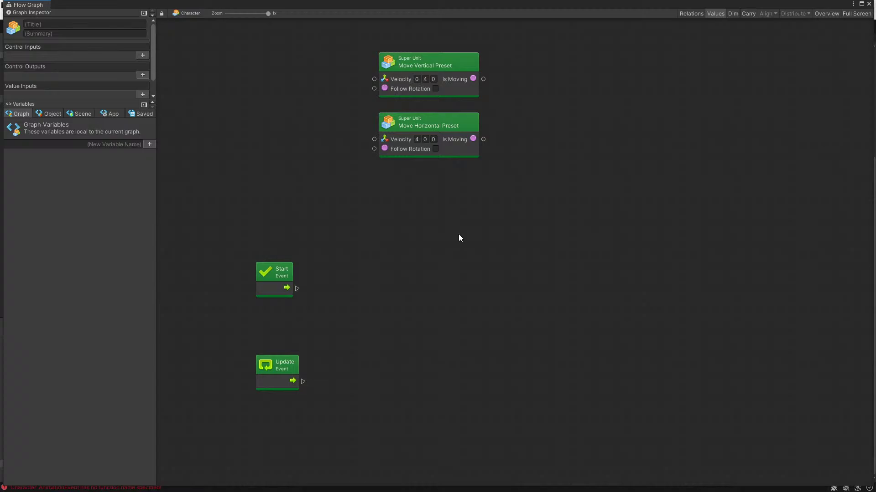
Step: Add an On Keyboard Input event for Space with action Down below the Move presets and enable its Coroutine option
right_click(429, 220)
left_click(382, 240)
right_click(395, 245)
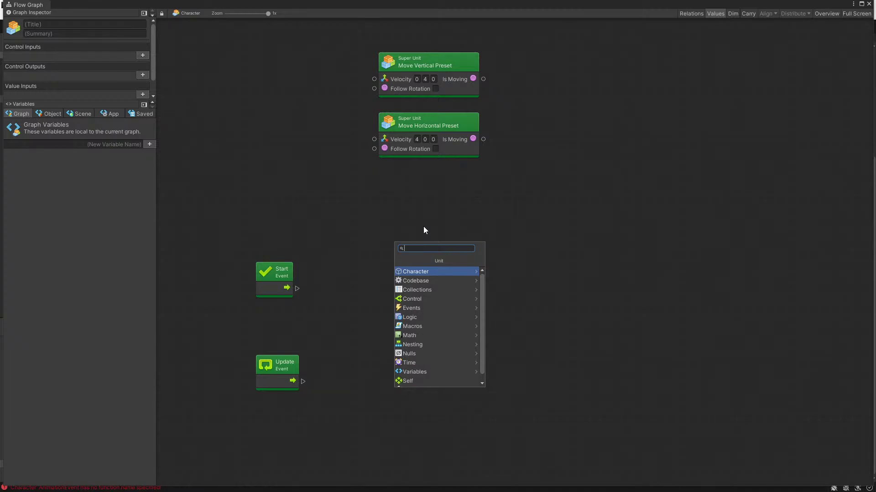
type("c")
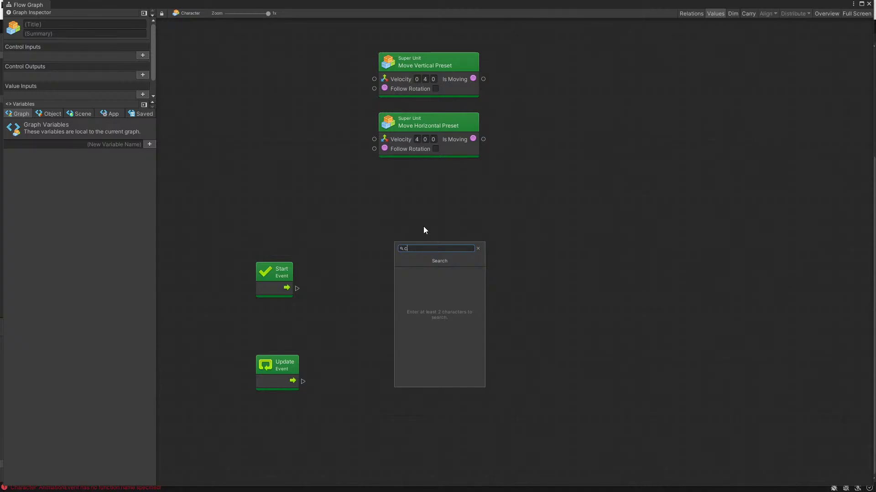
key("BackSpace")
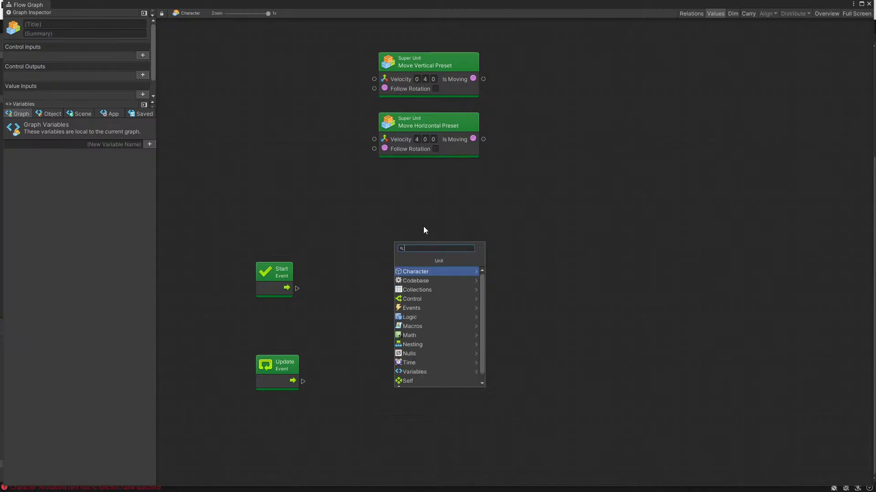
type("cu")
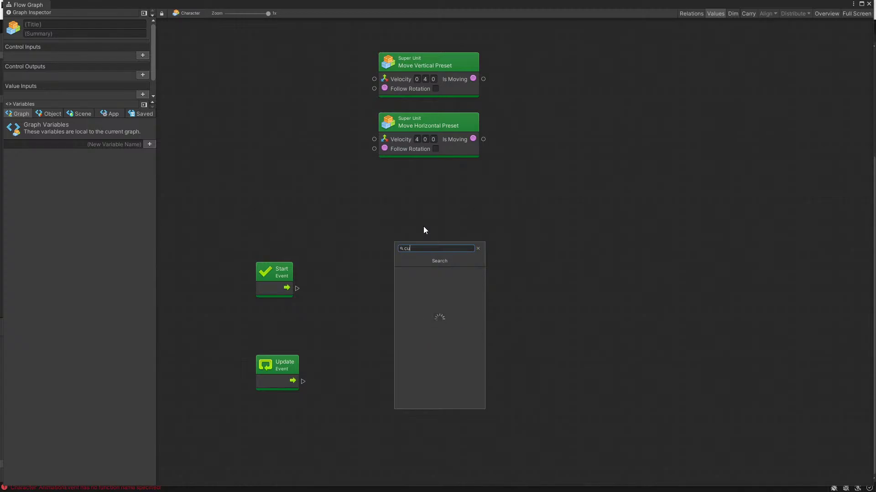
key("BackSpace")
key("BackSpace")
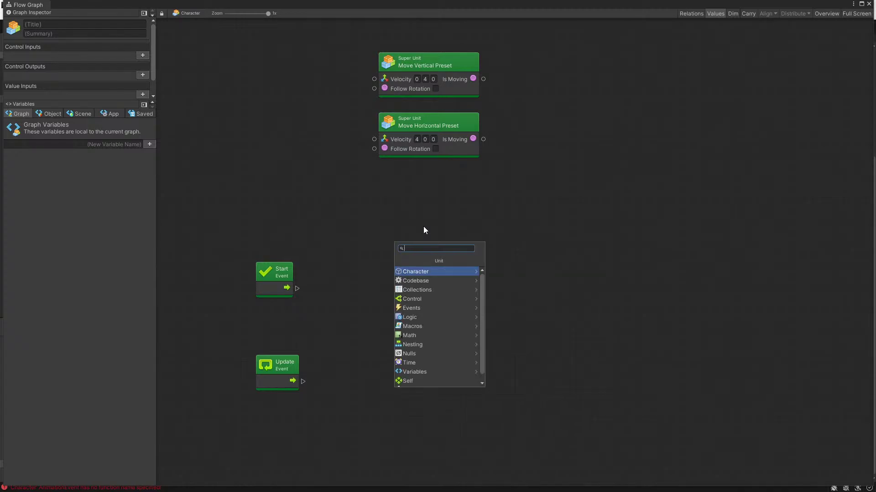
type("on ke")
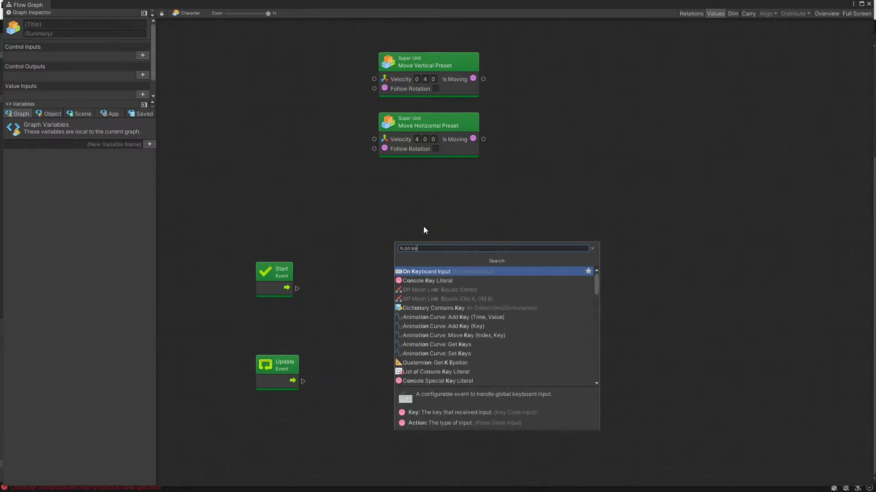
key("Return")
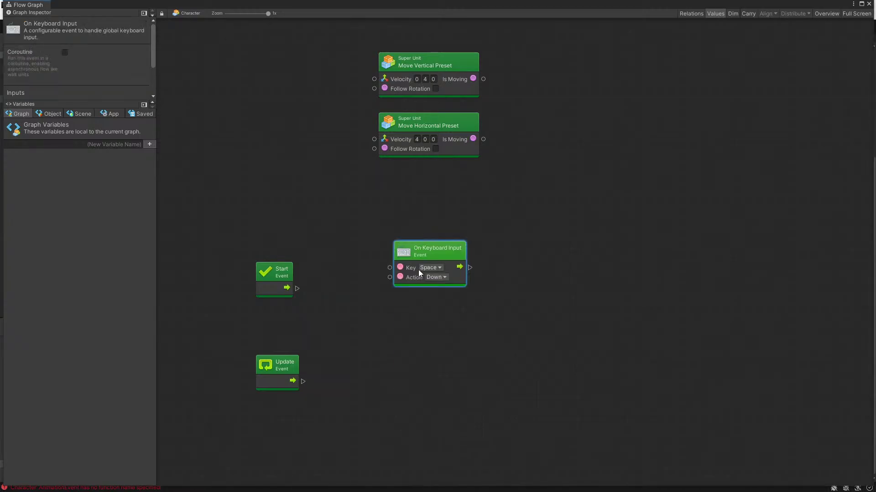
left_click_drag(453, 253, 451, 254)
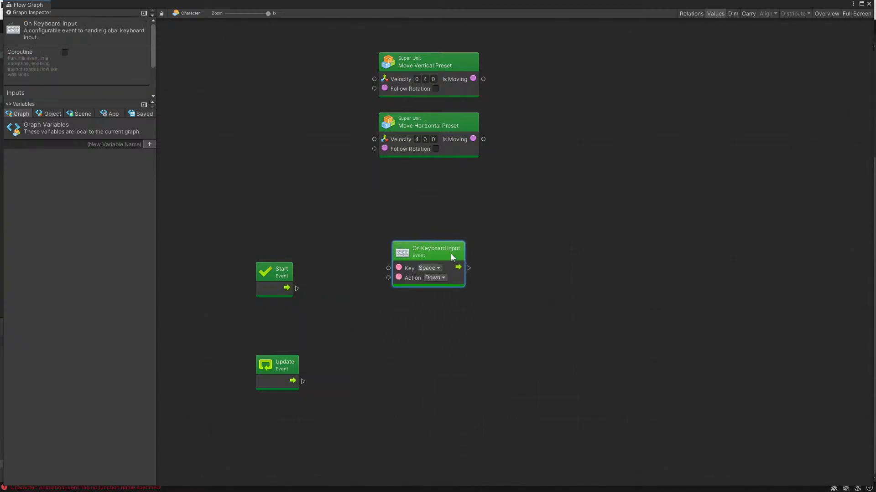
left_click(65, 52)
Step: Connect a Once unit to the On Keyboard Input event's flow output and place it just beside the event
middle_click_drag(687, 270, 618, 243)
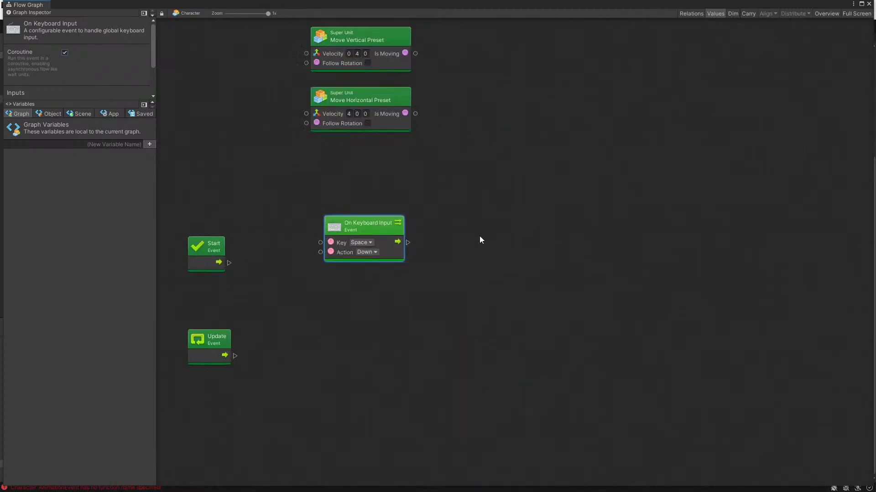
left_click_drag(364, 231, 445, 230)
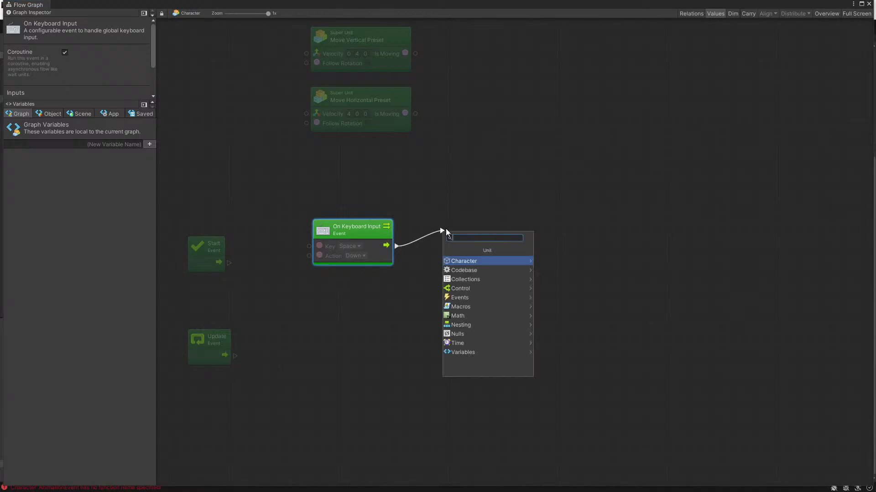
type("on")
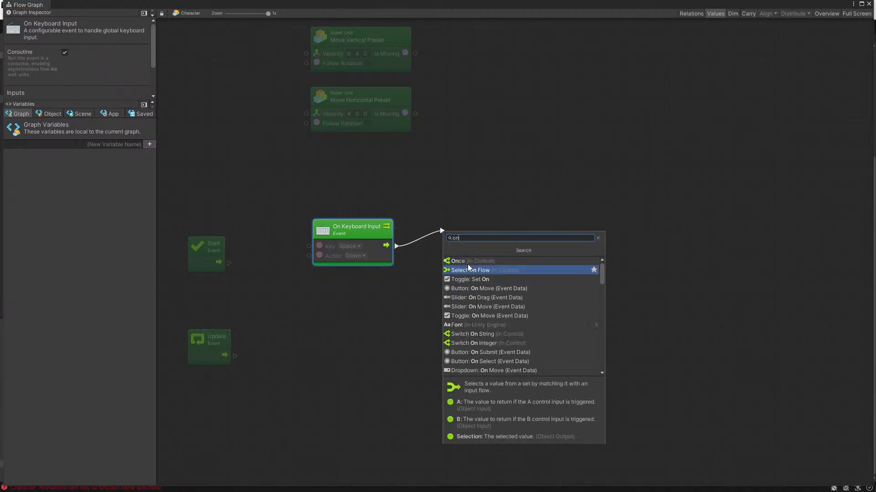
left_click(467, 262)
left_click_drag(461, 232, 437, 241)
scroll(488, 242, "down", 1)
scroll(527, 247, "down", 2)
scroll(596, 249, "up", 3)
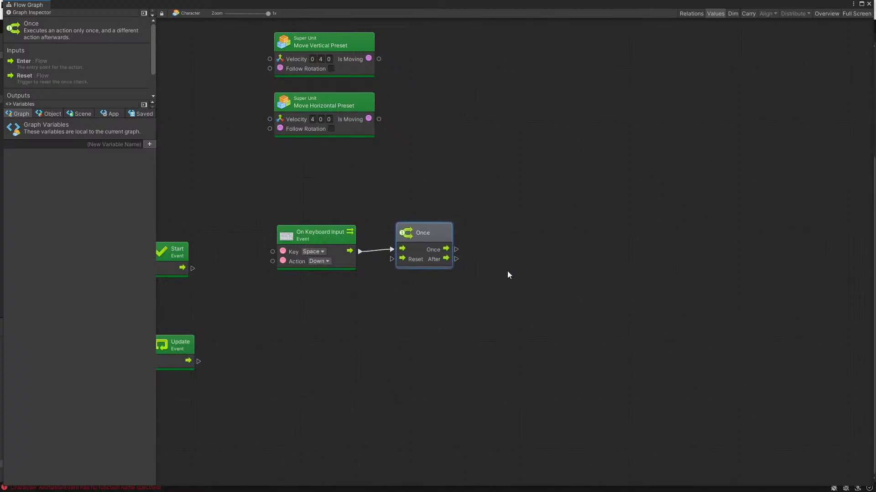
Step: Search for "box" units from the Once output and attach the Box Collider 2D Set Enabled unit
middle_click_drag(734, 266, 619, 258)
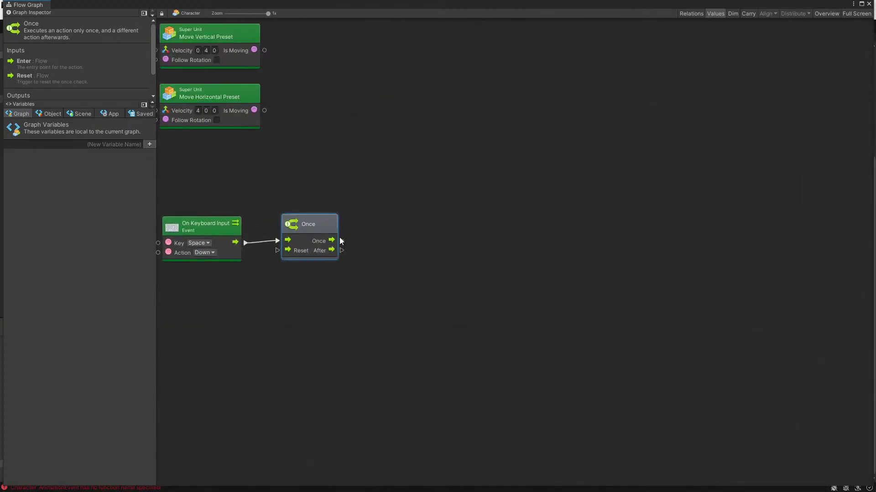
left_click_drag(341, 241, 421, 235)
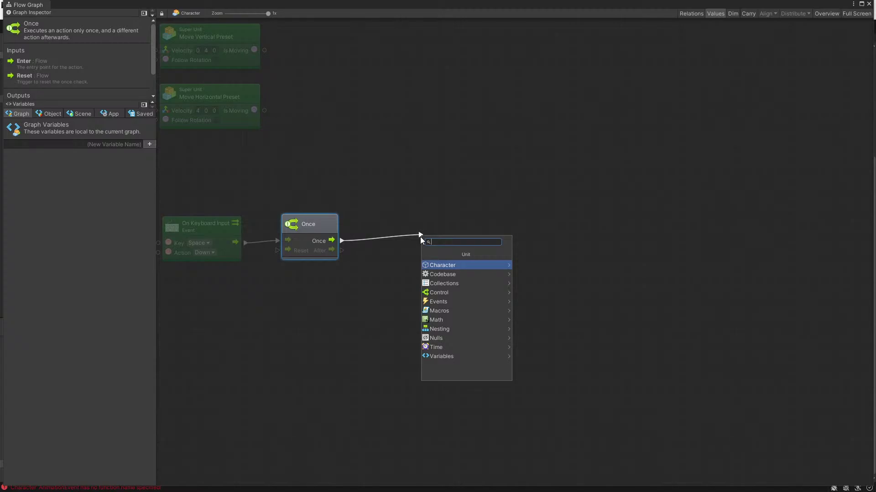
type("po")
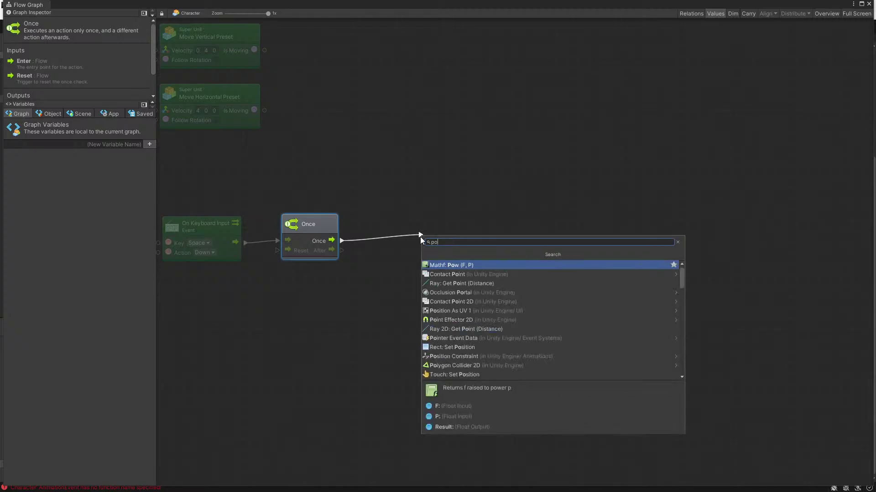
left_click(406, 233)
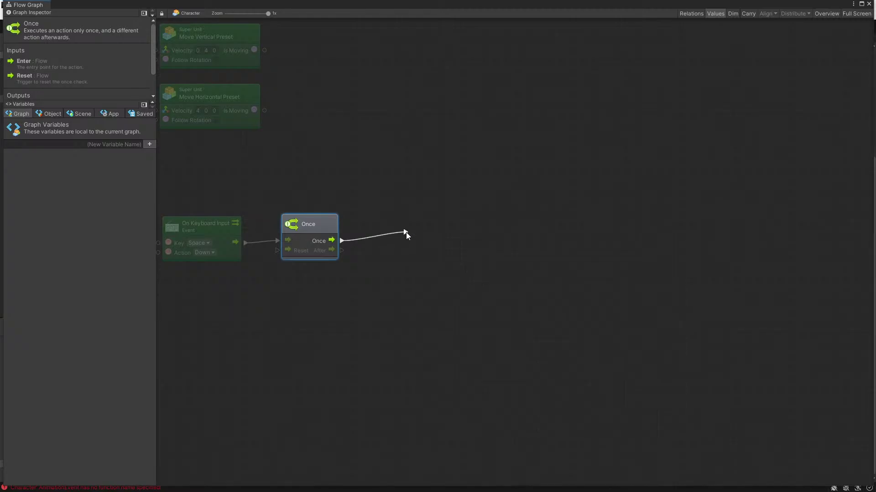
left_click(407, 233)
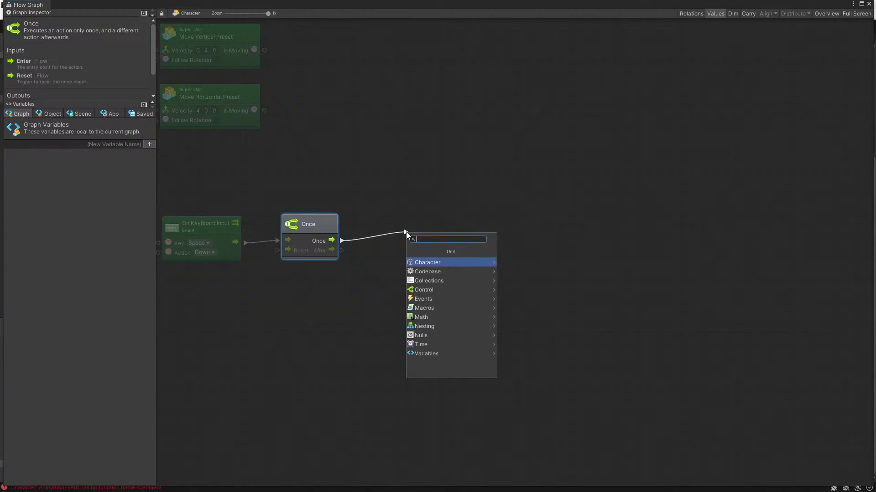
type("b")
key("BackSpace")
type("box")
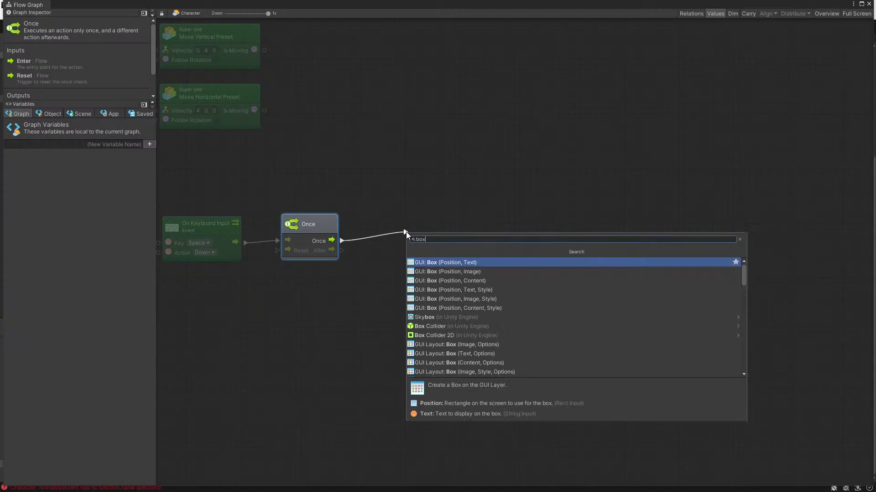
key("Down")
key("Down")
key("Down")
key("Down")
key("Down")
key("Down")
key("Down")
key("Down")
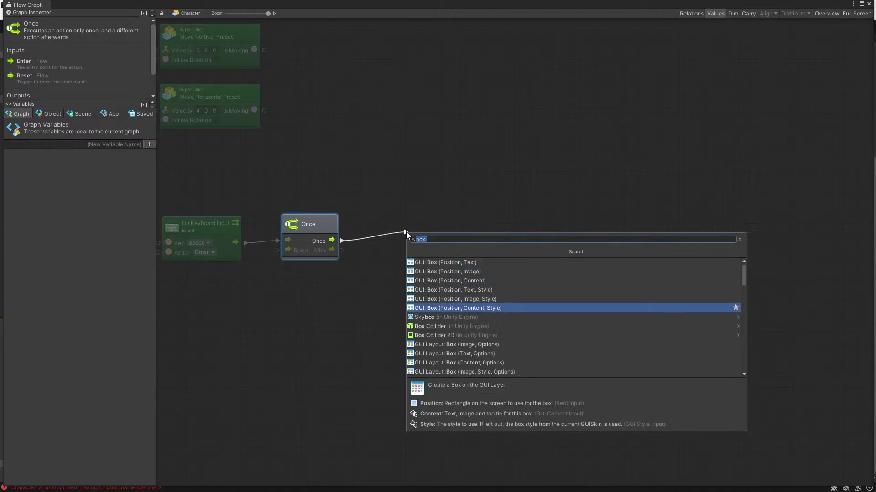
key("Return")
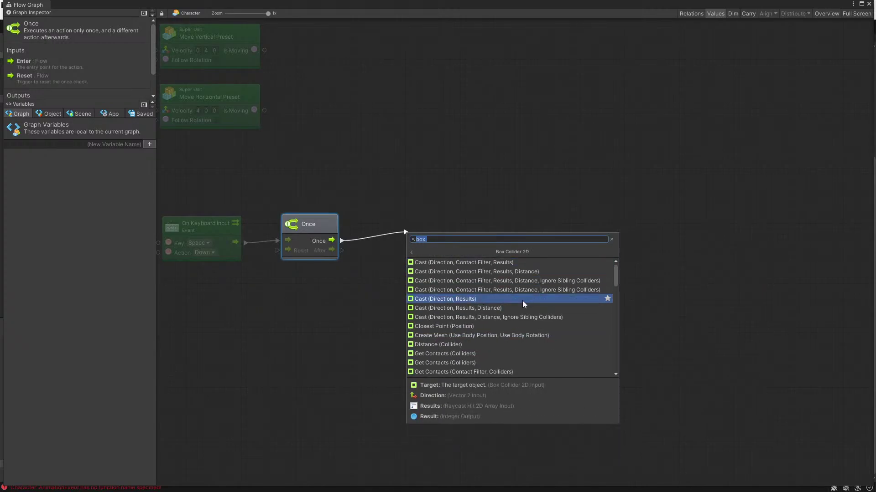
scroll(488, 329, "down", 4)
scroll(480, 348, "down", 3)
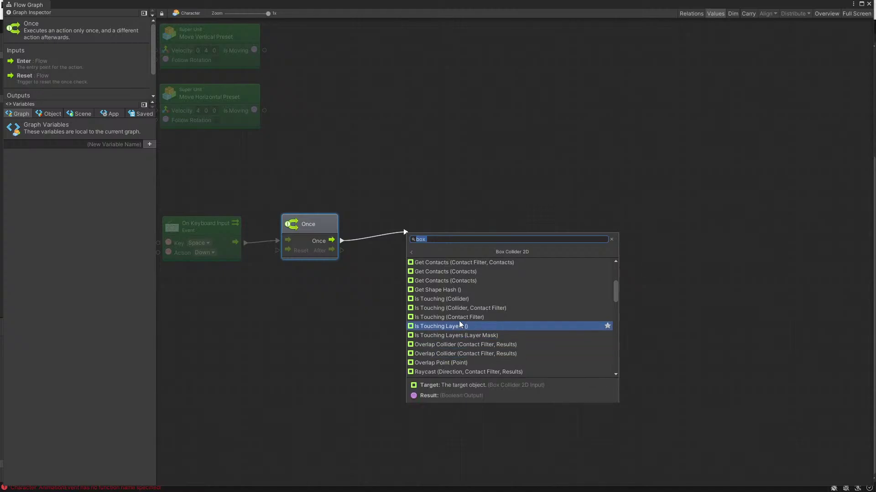
scroll(462, 329, "down", 3)
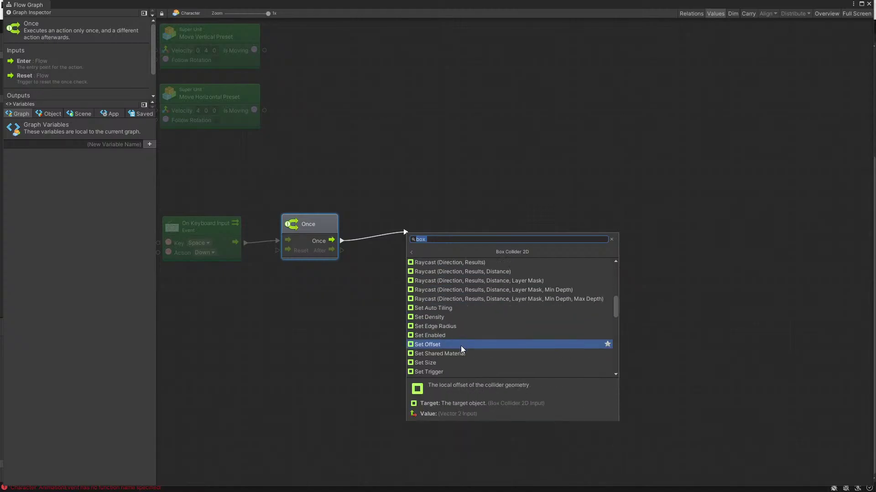
left_click(451, 337)
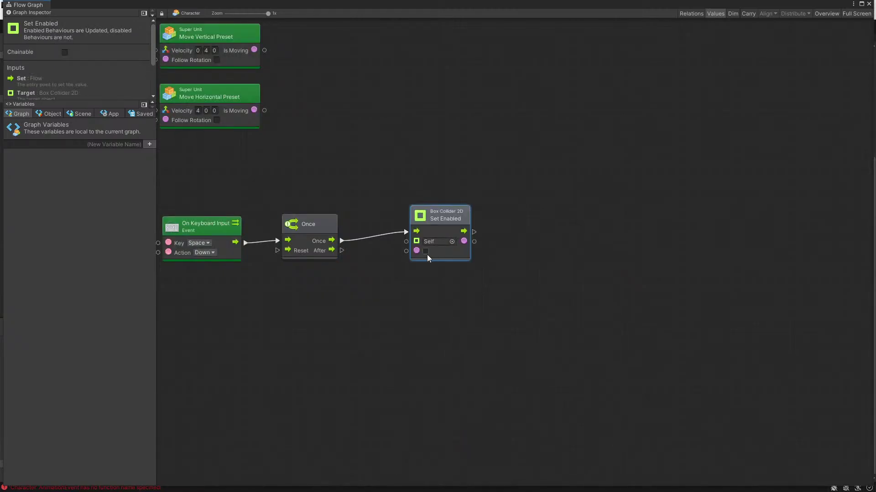
Step: Move the Set Enabled unit closer to Once and connect a For Loop unit to its flow output
left_click_drag(434, 216, 536, 228)
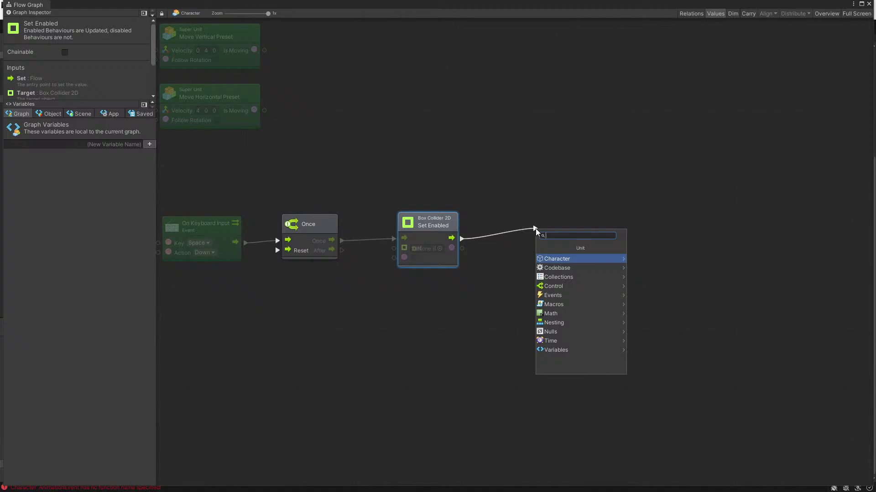
type("for")
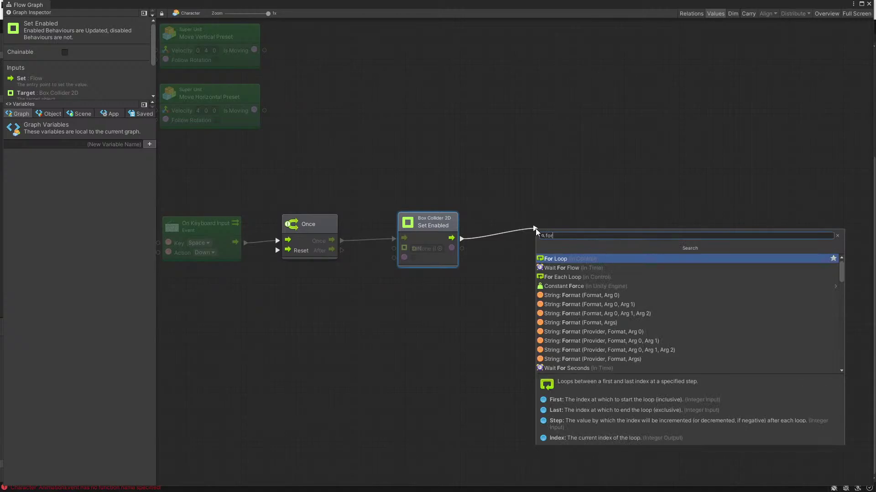
key("Return")
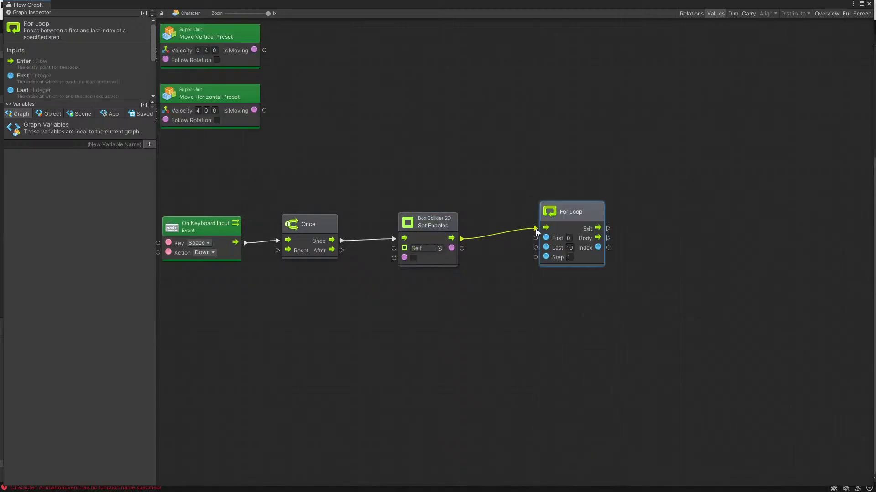
left_click_drag(572, 204, 561, 215)
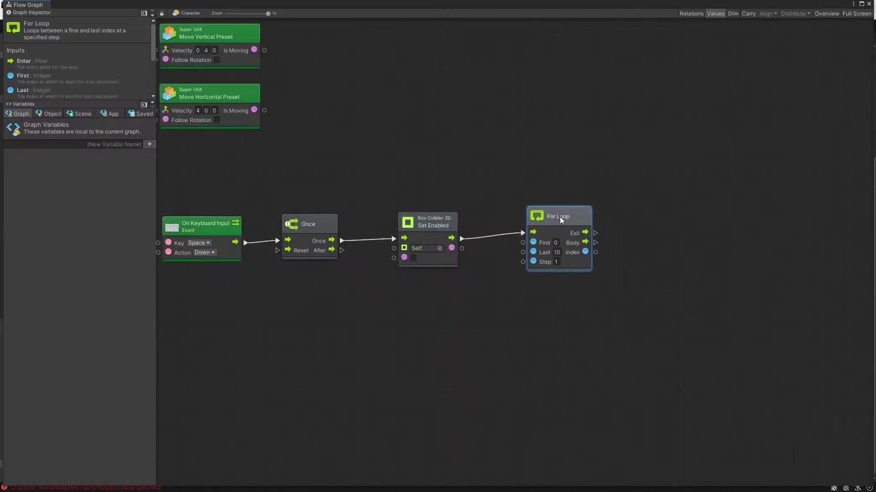
Step: Set the For Loop's Last value to 120 and move the unit closer to Set Enabled
scroll(516, 256, "down", 3)
scroll(632, 220, "up", 3)
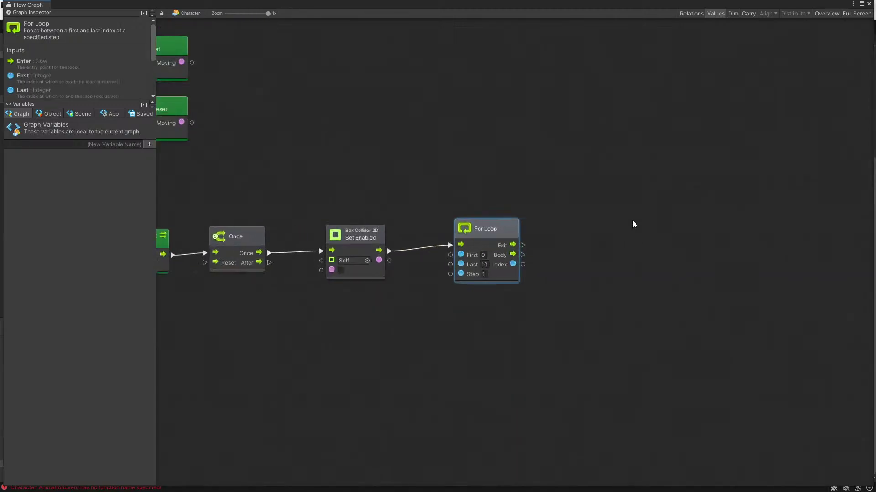
left_click(485, 264)
type("120")
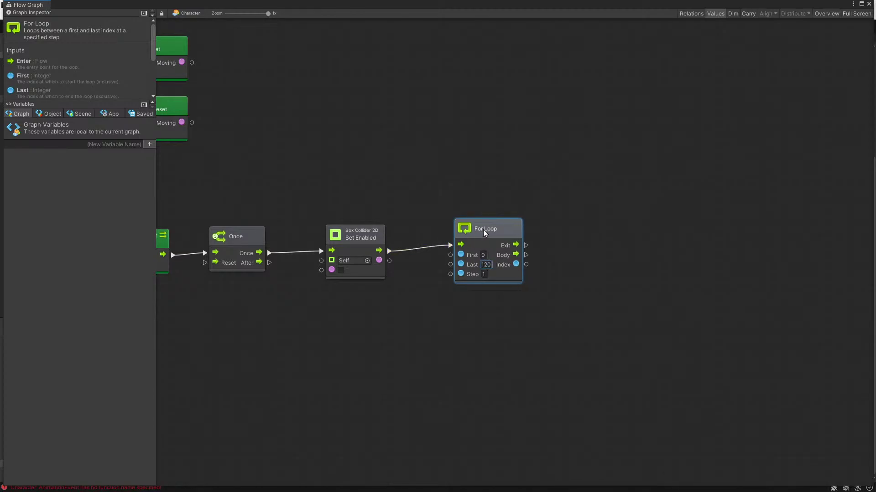
left_click_drag(485, 234, 471, 231)
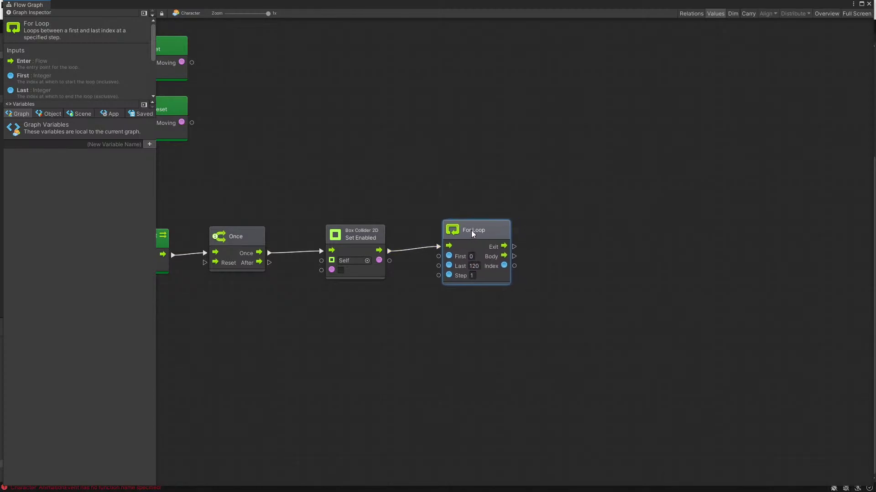
Step: Move the For Loop unit slightly farther from the Box Collider 2D Set Enabled unit
scroll(515, 252, "down", 3)
scroll(607, 258, "up", 3)
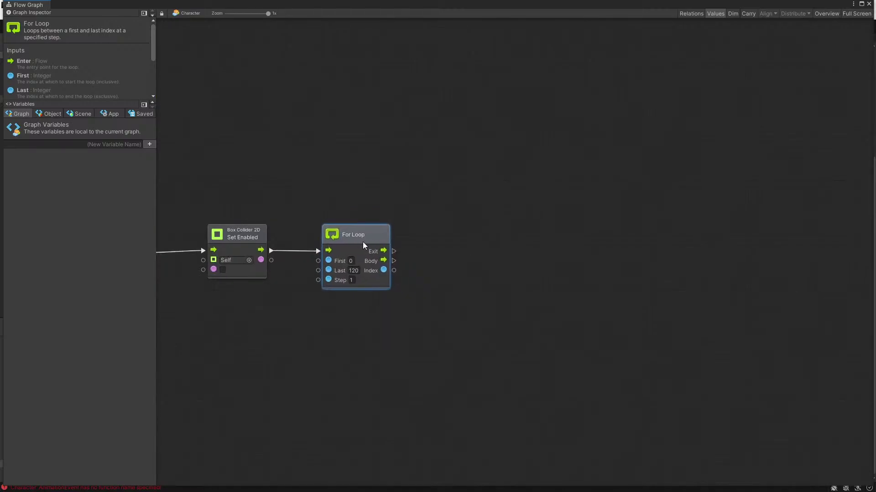
left_click_drag(364, 235, 371, 237)
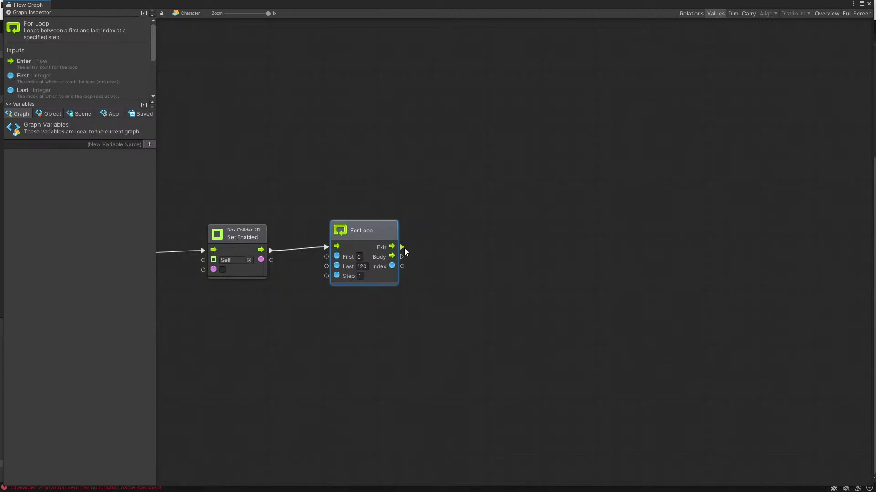
left_click_drag(402, 257, 460, 254)
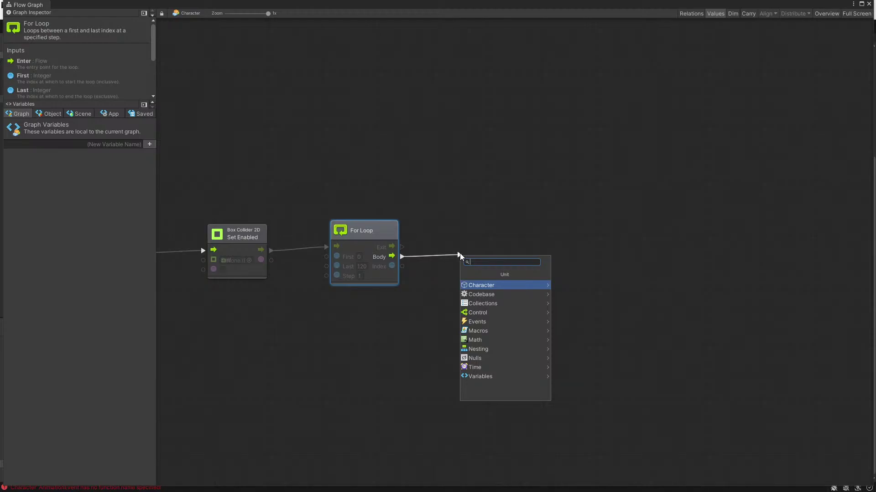
key("Escape")
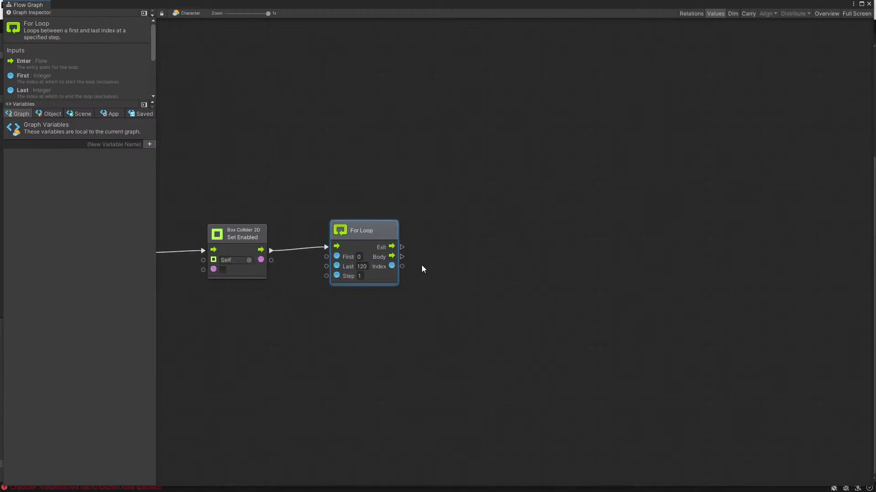
left_click_drag(356, 245, 367, 237)
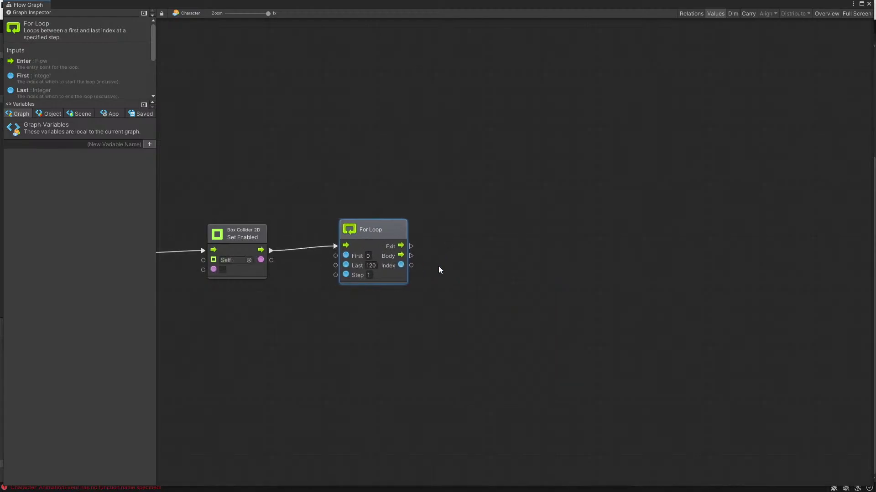
left_click_drag(411, 256, 454, 256)
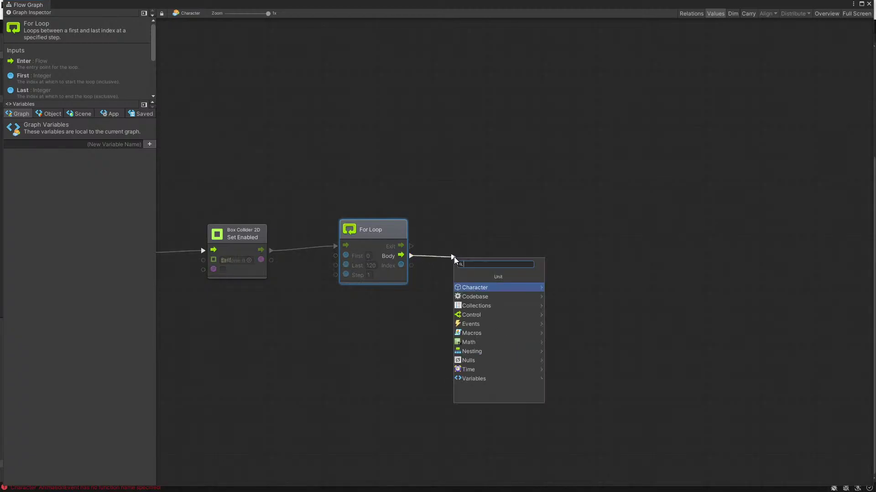
type("wi")
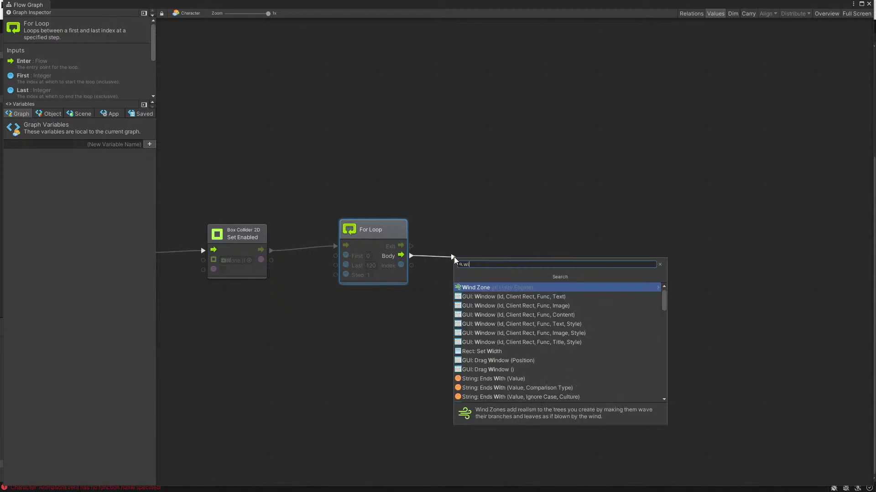
key("Escape")
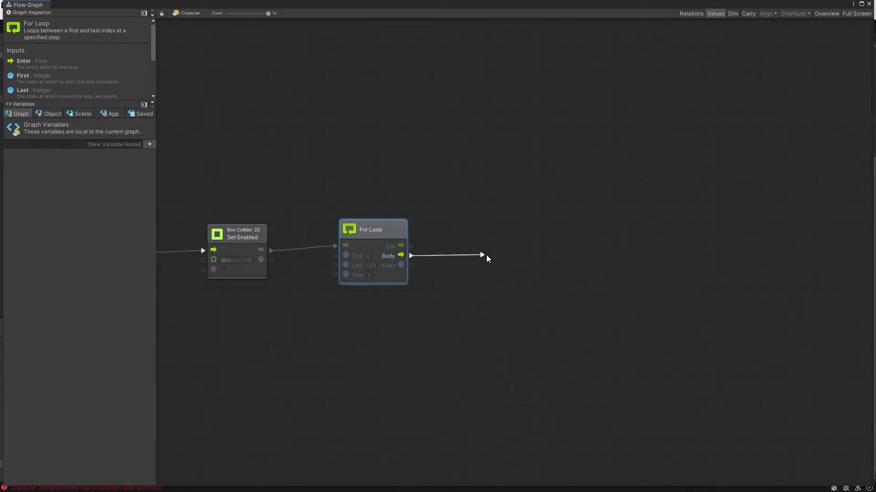
Step: Search for "trantr" from the For Loop's Body output and attach the Transform Translate (Translation) unit
left_click_drag(486, 256, 475, 258)
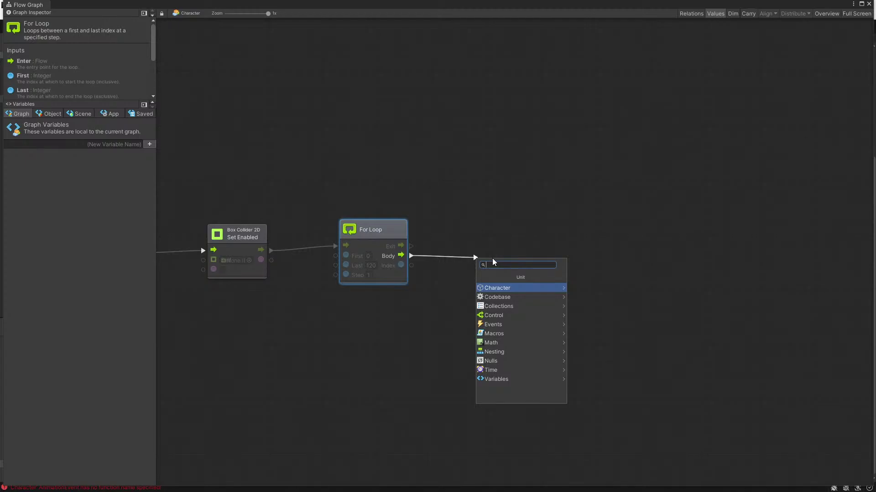
type("trantr")
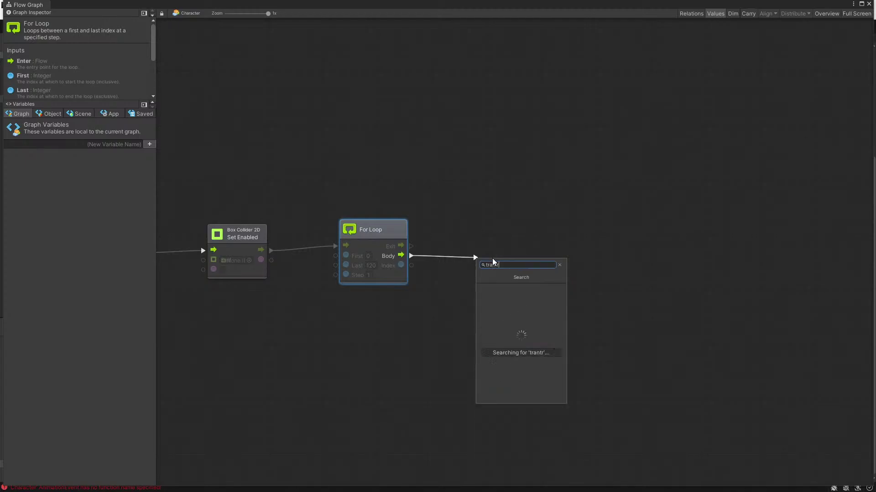
key("Down")
key("Down")
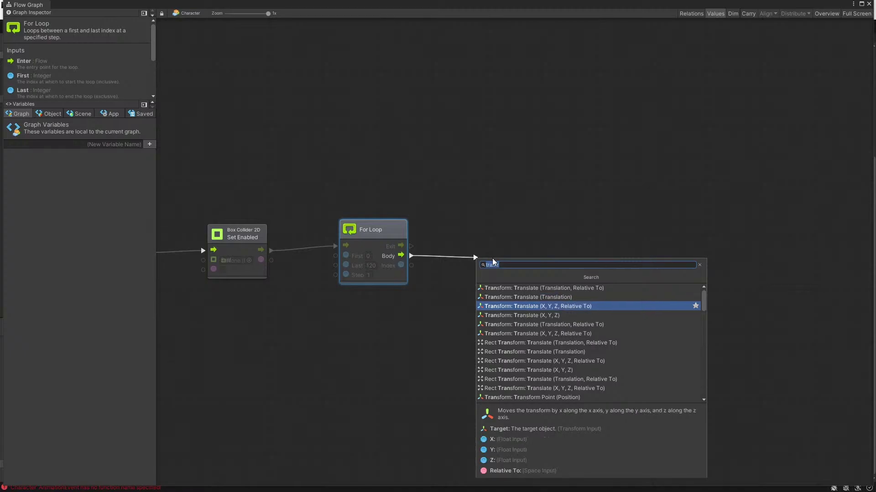
key("Down")
key("Up")
key("Up")
key("Return")
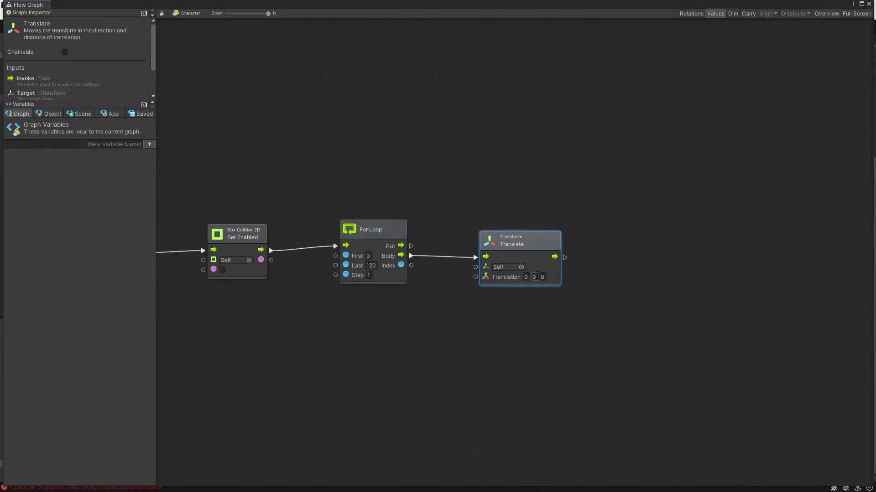
Step: Move the Translate unit well away from the For Loop, leaving a wide gap between the two units
left_click_drag(534, 243, 536, 245)
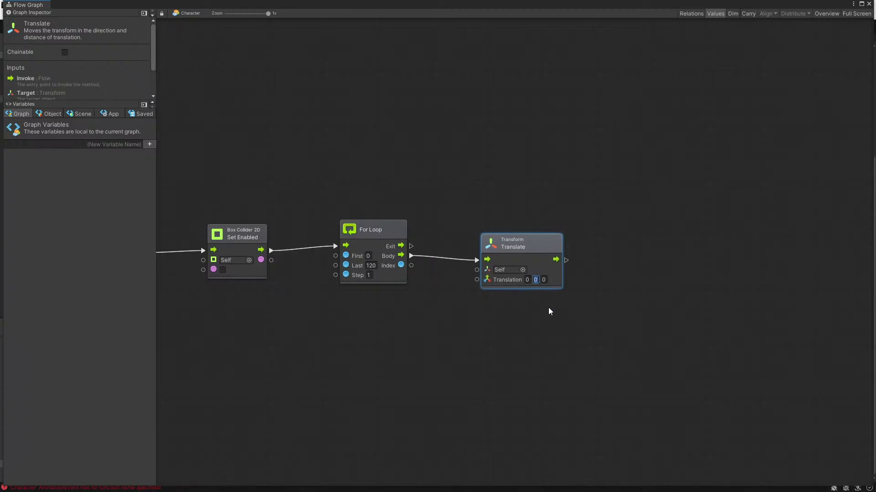
left_click_drag(527, 249, 504, 302)
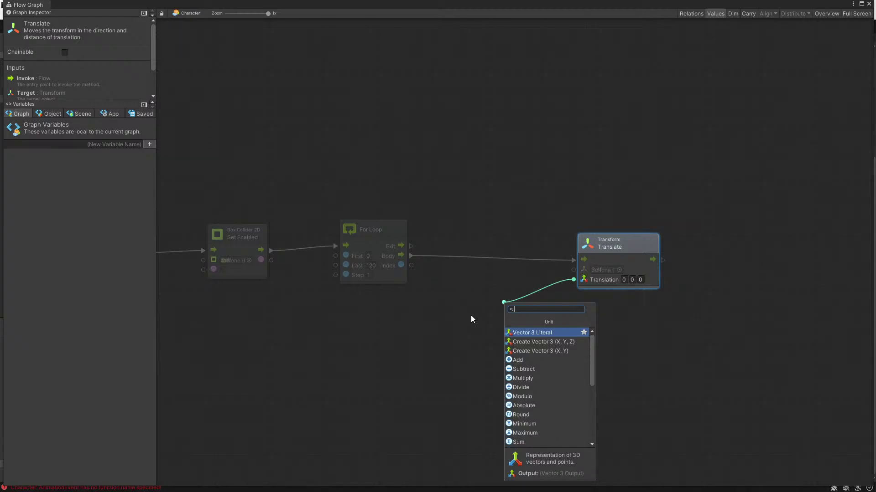
left_click(469, 315)
mouse_move(587, 245)
left_mouse_down()
mouse_move(566, 244)
mouse_move(603, 242)
left_mouse_up()
Step: Open the graph's unit options in the empty space below and between For Loop and Translate
right_click(420, 318)
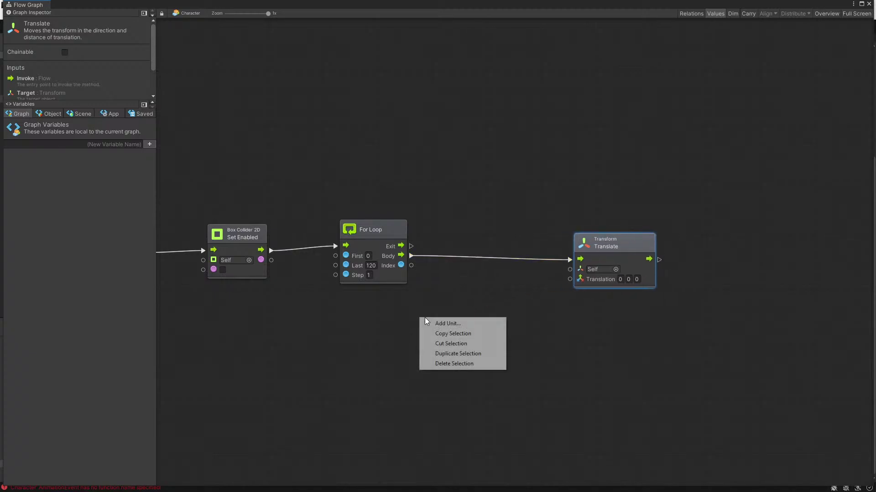
Step: Add a Float literal unit below the For Loop and set its value to 2
left_click(446, 321)
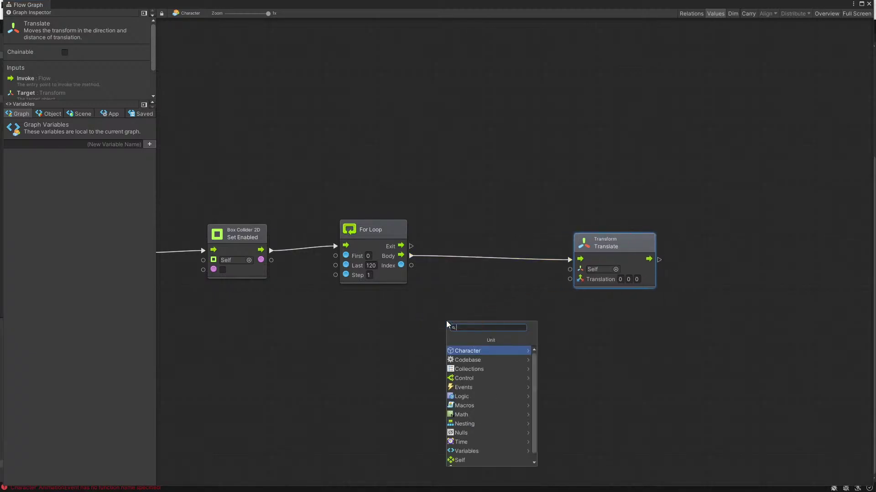
type("fl")
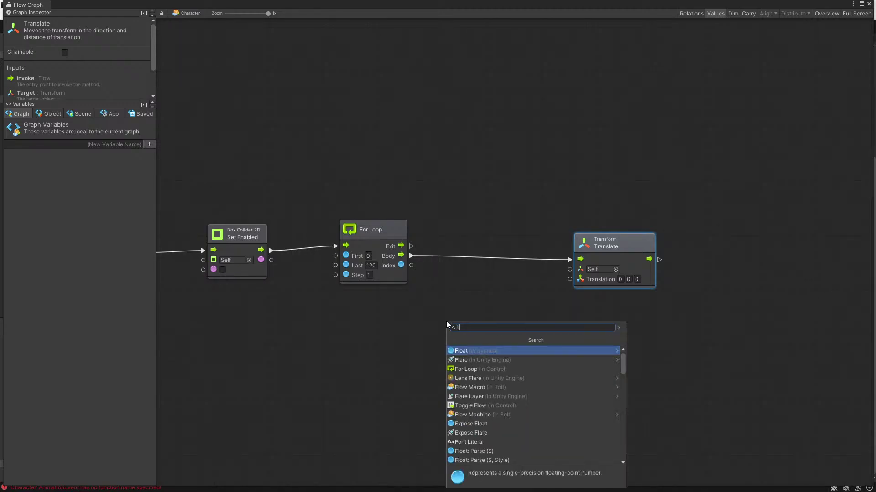
left_click(485, 354)
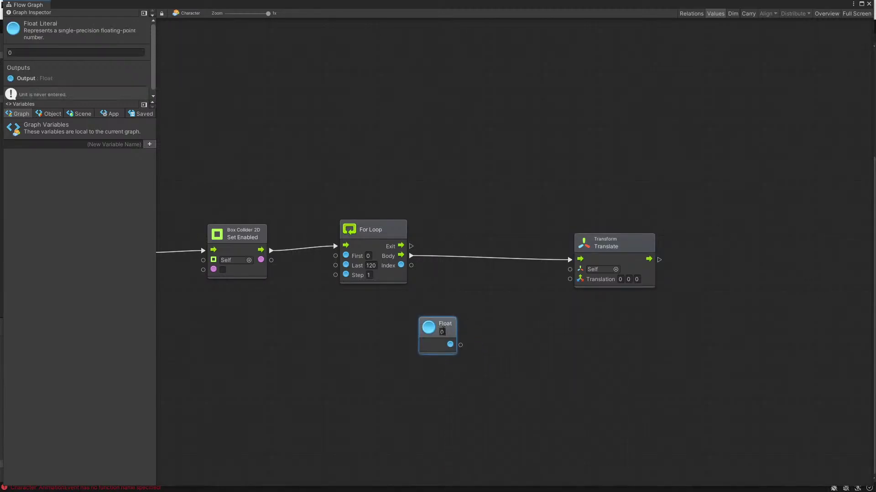
left_click(442, 332)
type("2")
Step: Connect the Float output to input A of a new Divide unit and set B to 120
mouse_move(447, 321)
left_mouse_down()
mouse_move(409, 321)
mouse_move(450, 335)
left_mouse_up()
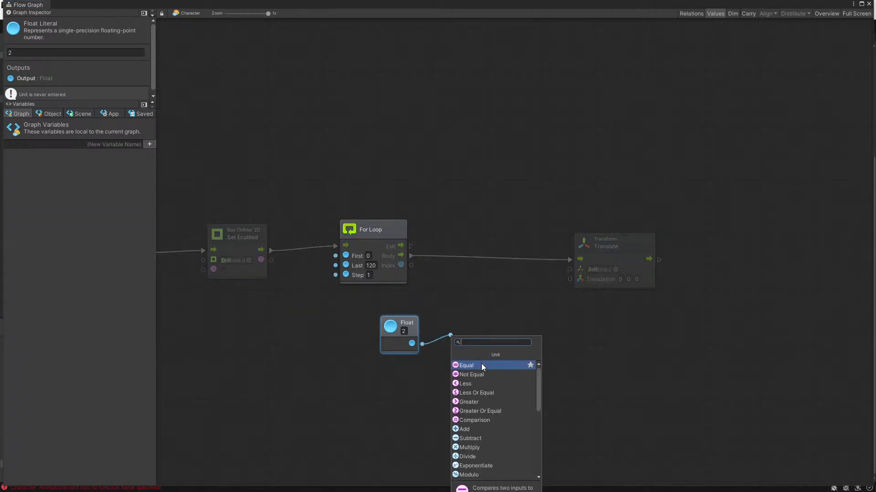
left_click(471, 458)
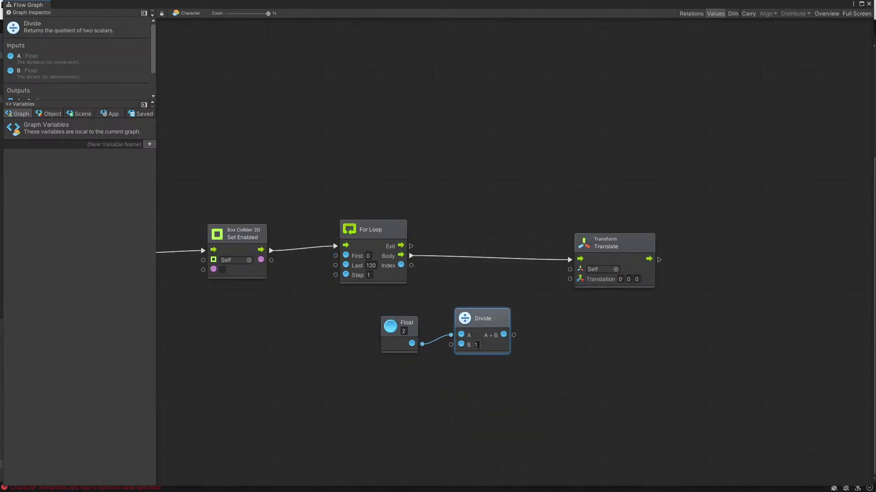
type("120")
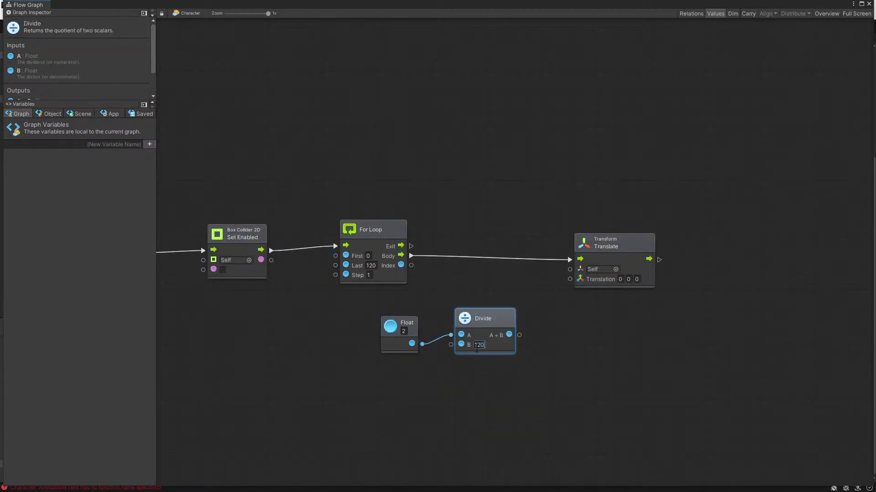
left_click_drag(493, 318, 491, 323)
left_click(536, 290)
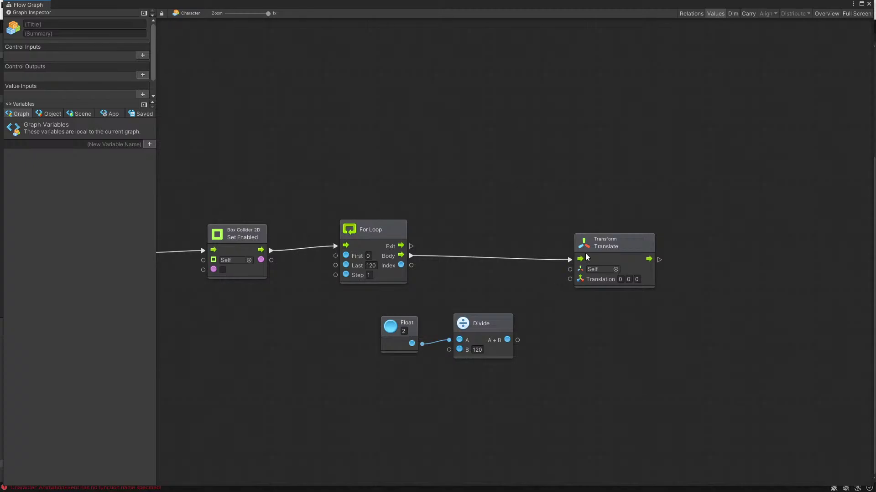
Step: Replace the existing Translate unit with a Transform Translate (X, Y, Z) unit connected to the For Loop's Body output
left_click_drag(587, 258, 627, 254)
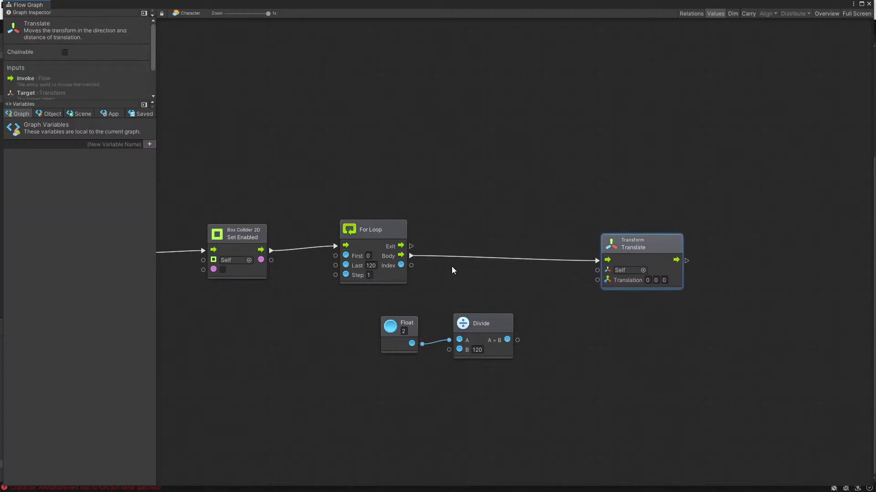
key("Delete")
left_click_drag(411, 256, 593, 256)
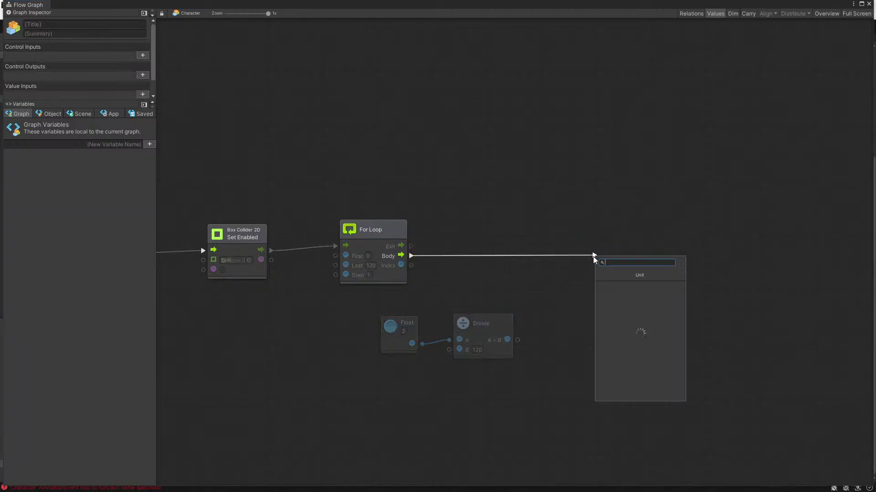
type("trn")
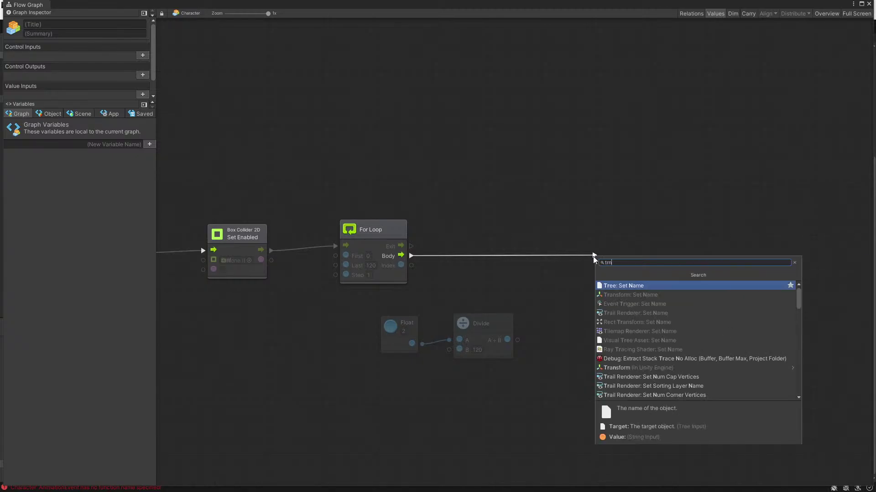
type(" tr")
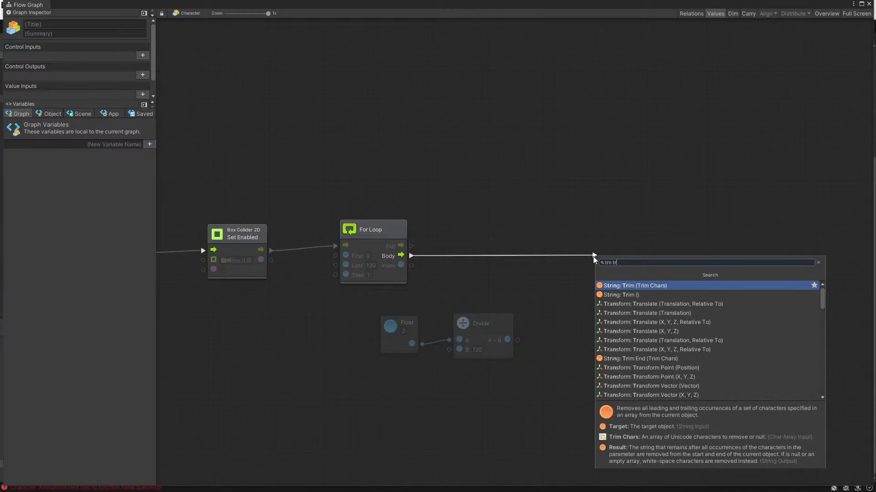
key("Down")
key("Down")
key("Down")
key("Down")
key("Down")
key("Return")
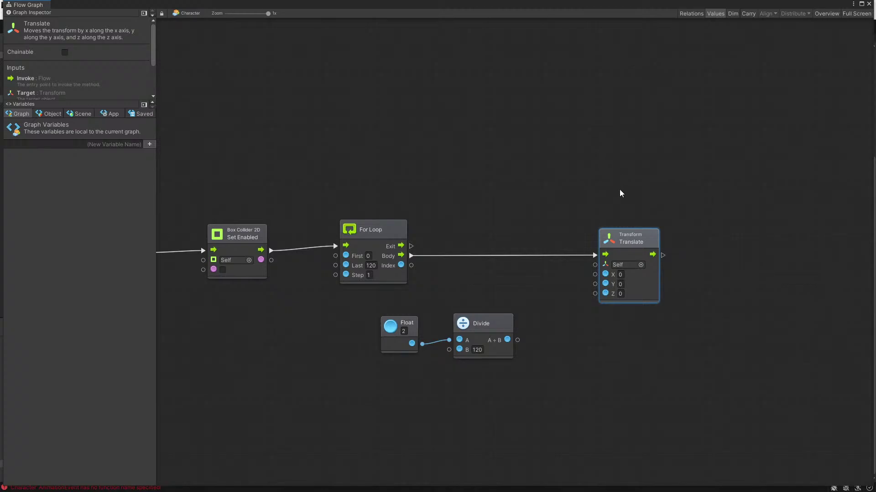
left_click_drag(618, 240, 621, 252)
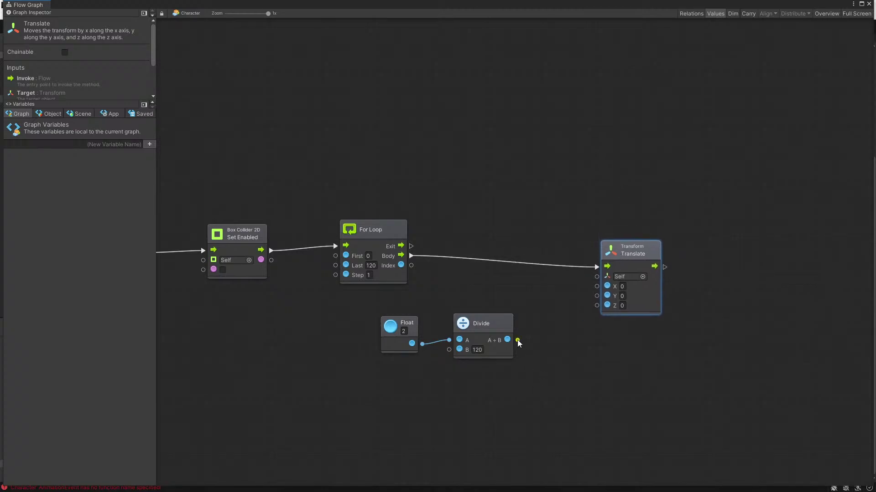
Step: Connect the Divide result to the Translate unit's X input and space out the Translate, Float and Divide units
left_click_drag(517, 340, 596, 288)
left_click_drag(617, 261, 649, 250)
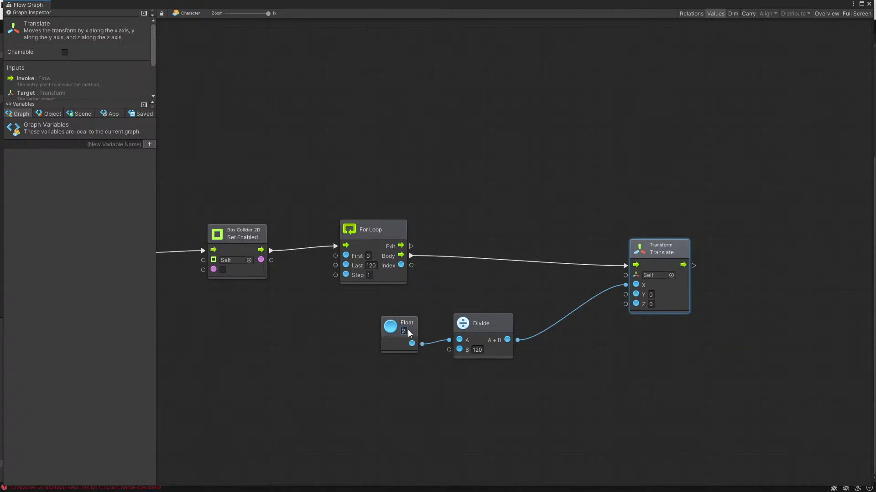
left_click(474, 342)
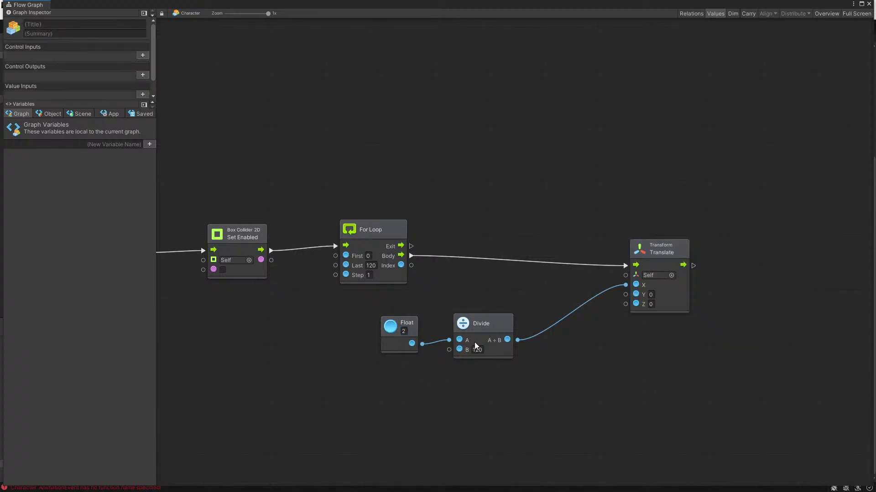
left_click_drag(475, 342, 404, 322)
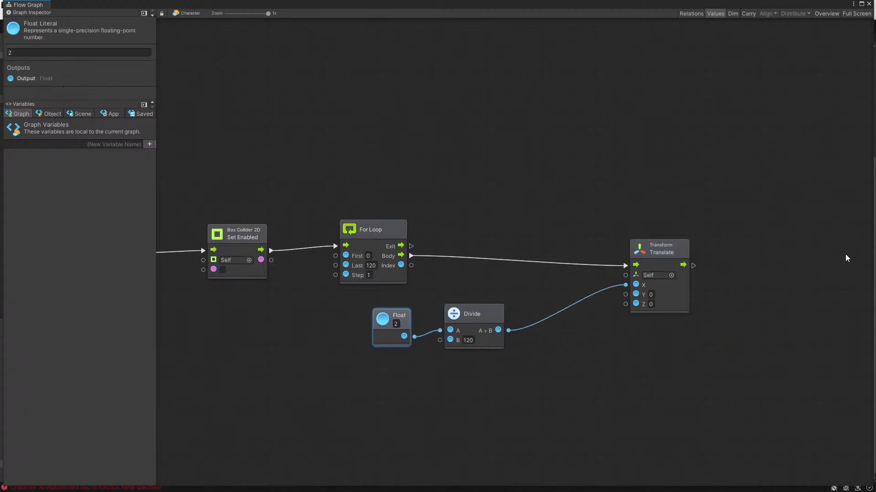
Step: Add a Wait For Next Frame unit to the flow output of the Translate unit
left_click_drag(693, 265, 721, 267)
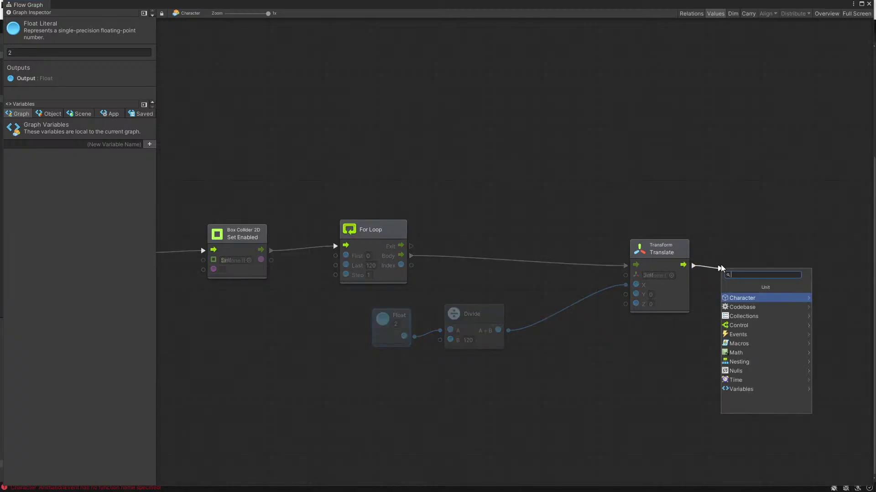
type("wiat")
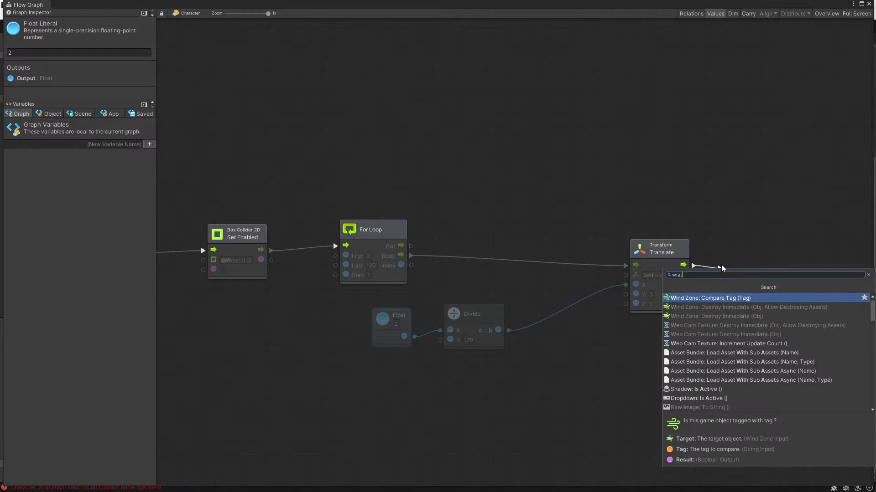
key("BackSpace")
key("BackSpace")
key("BackSpace")
key("BackSpace")
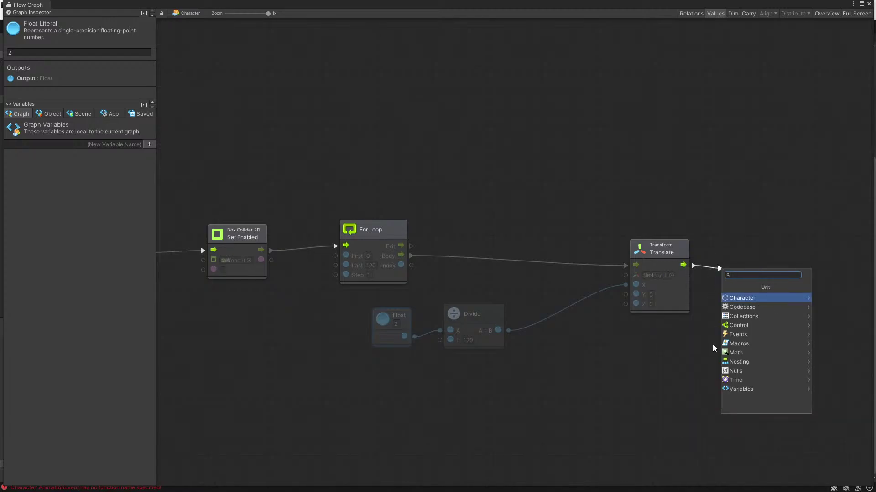
left_click(743, 381)
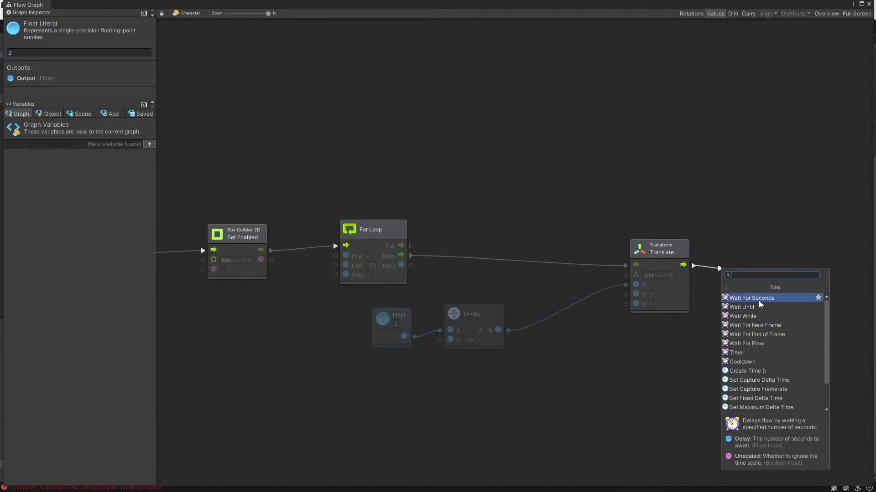
left_click(772, 326)
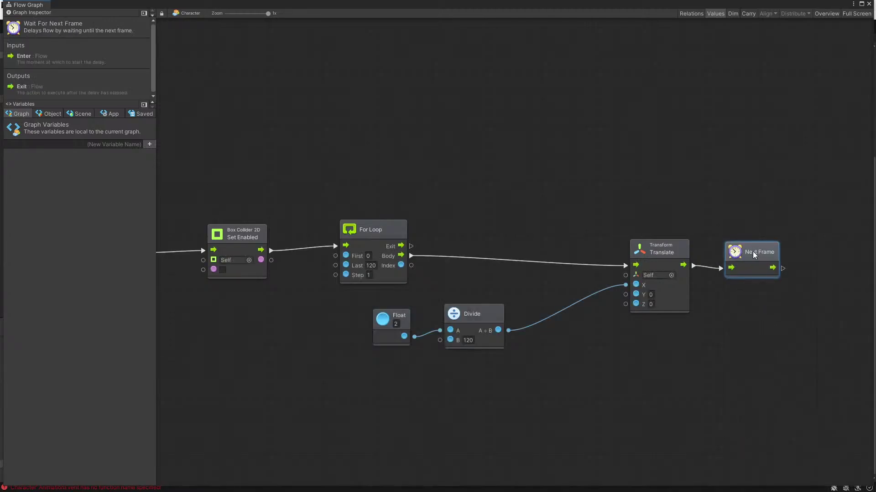
left_click(511, 250)
scroll(477, 290, "down", 2)
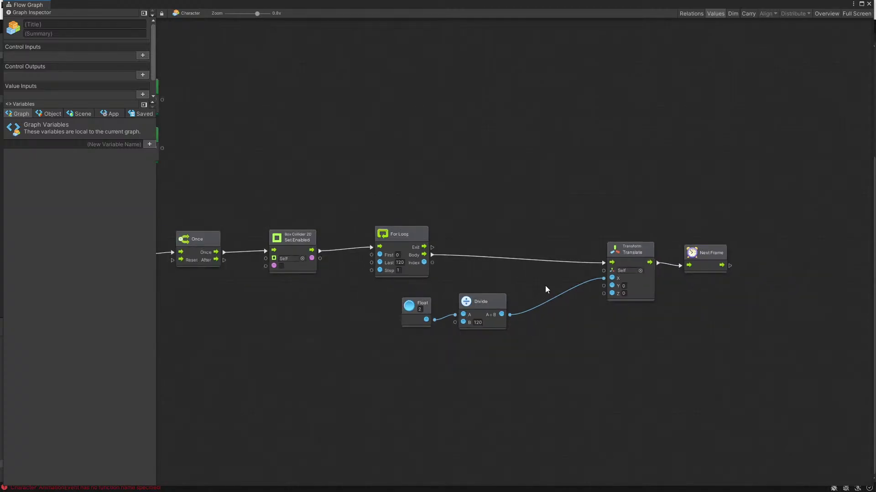
Step: Close the graph and play-test the scene by walking the character around and into the bush from different sides, ending with play mode stopped
left_click(868, 4)
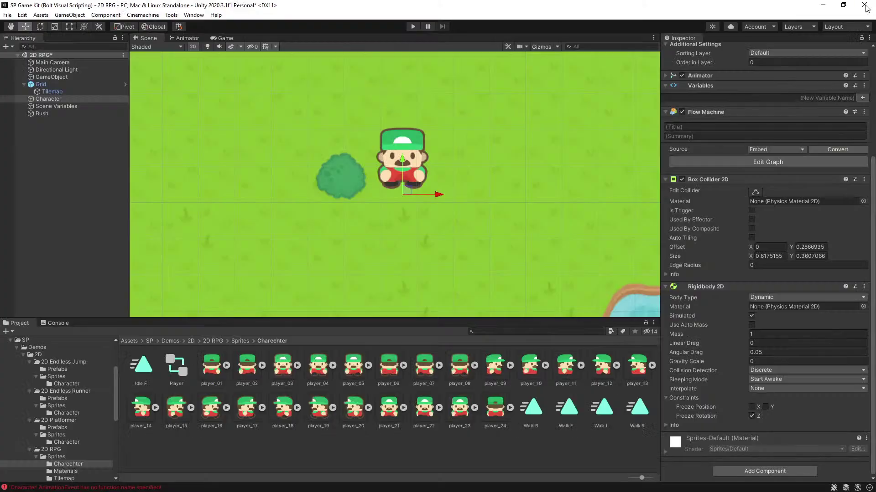
left_click(413, 27)
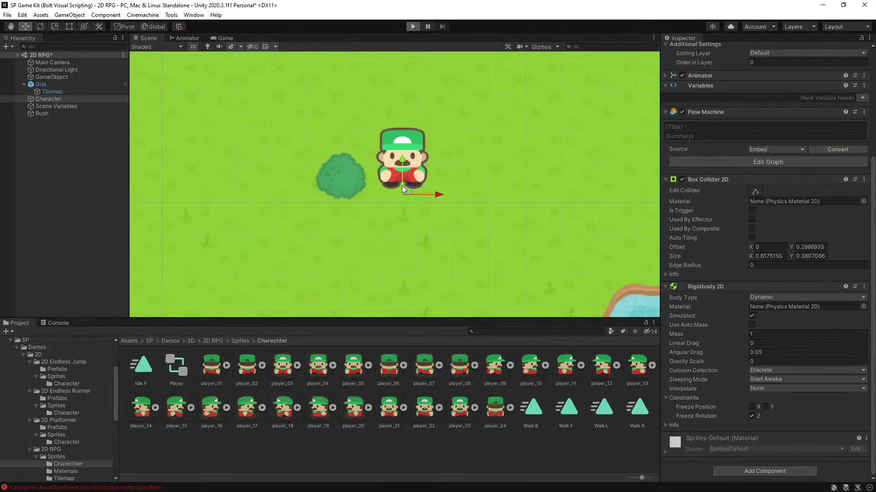
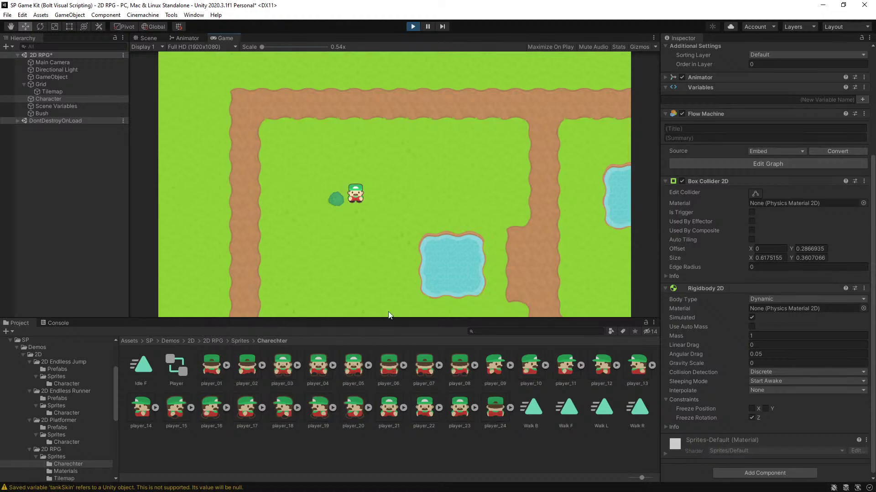
key("Down")
key("Left")
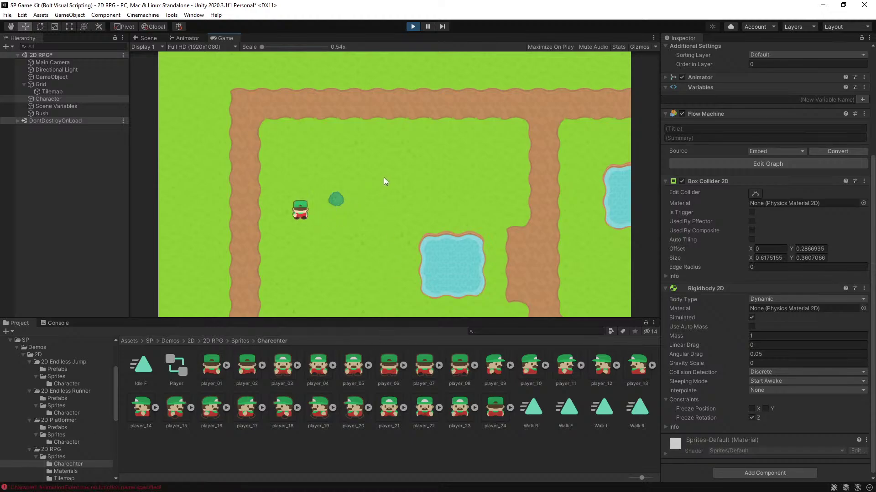
key("Up")
key("Right")
key("Left")
key("Right")
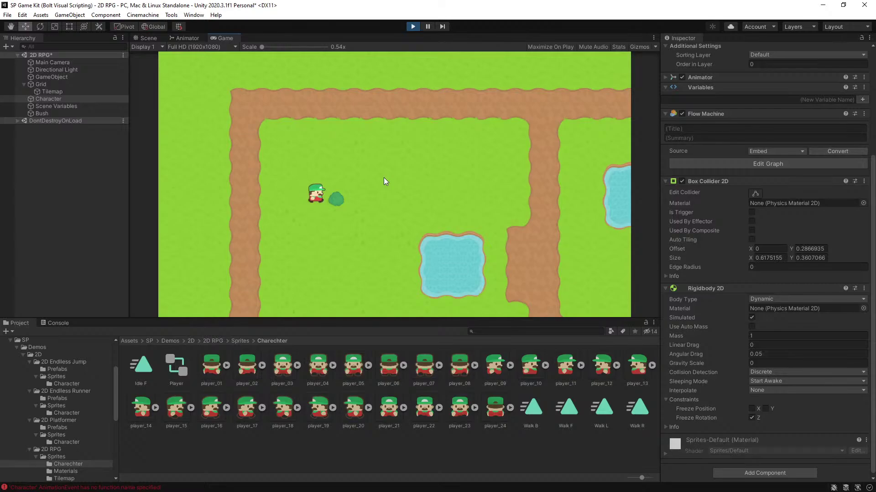
key("Left")
key("Up")
key("Right")
key("Down")
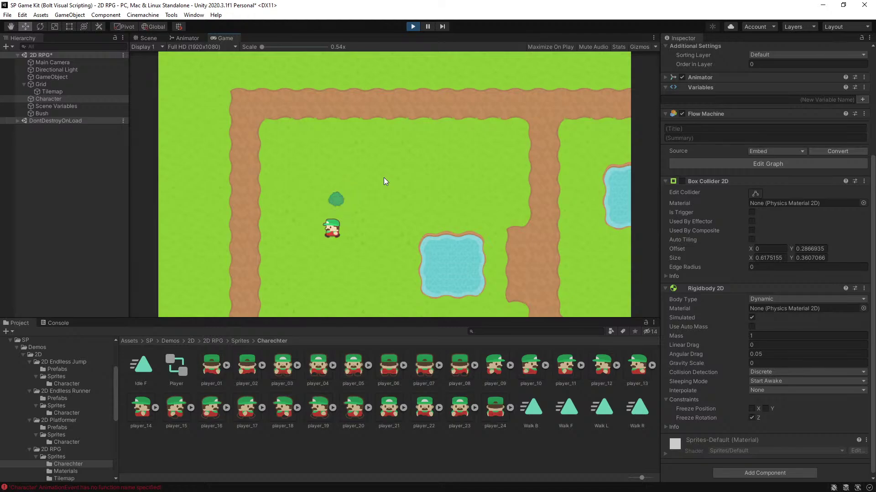
key("Left")
key("Up")
key("Right")
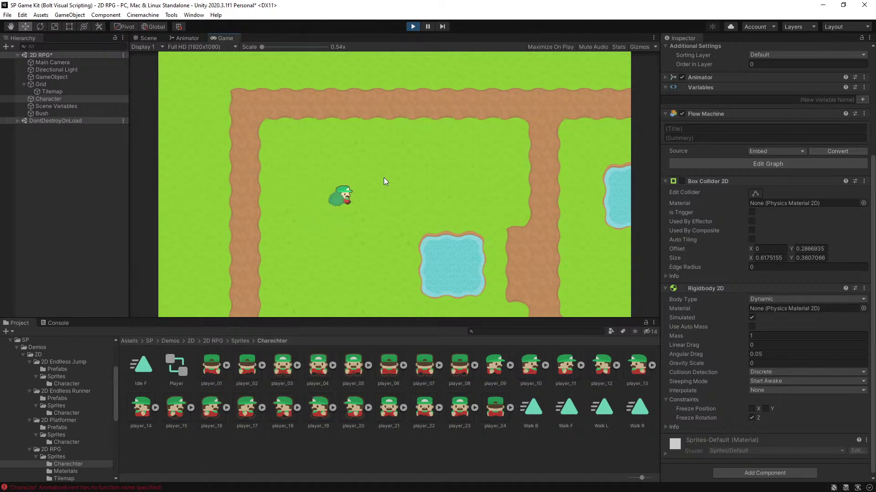
key("Left")
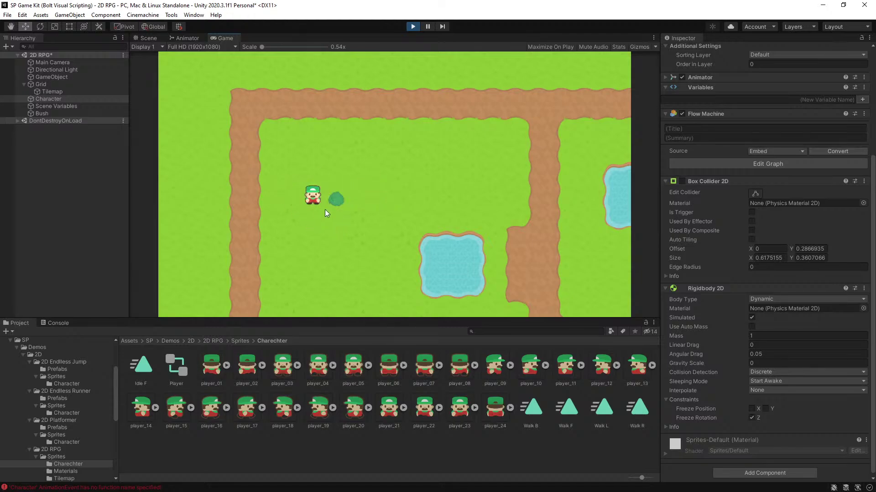
key("Right")
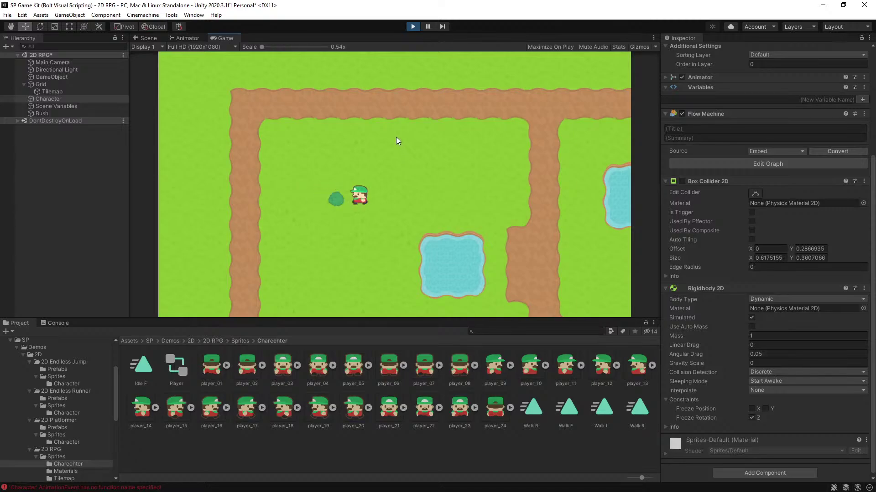
key("Left")
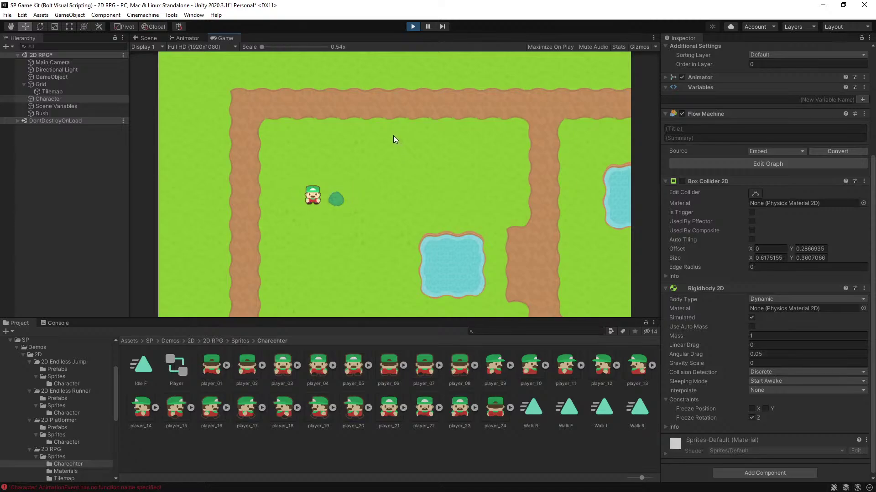
key("Right")
left_click(412, 27)
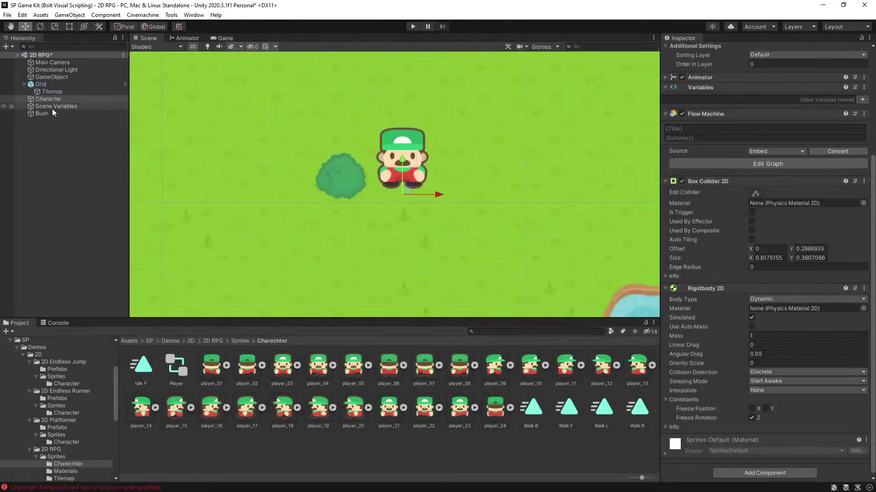
Step: In the character's flow graph, connect For Loop's Exit to a duplicated Box Collider 2D Set Enabled unit set to true, and link its output to Once's Reset
scroll(791, 433, "down", 1)
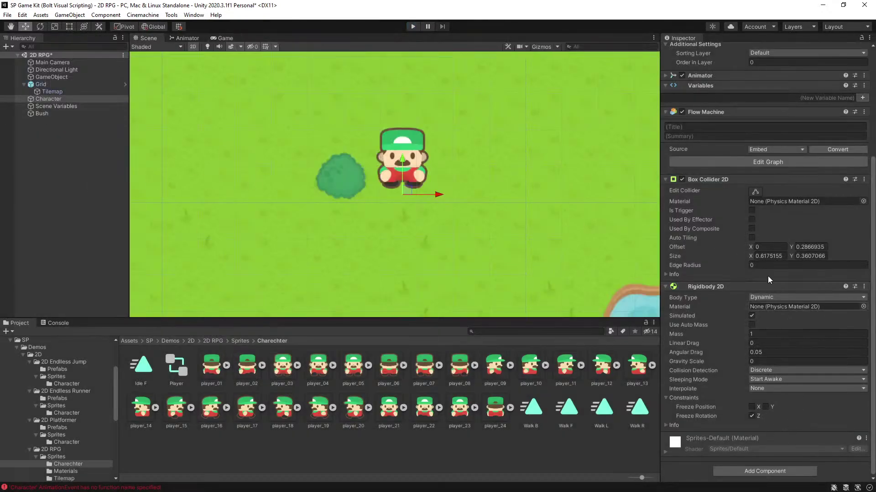
left_click(760, 165)
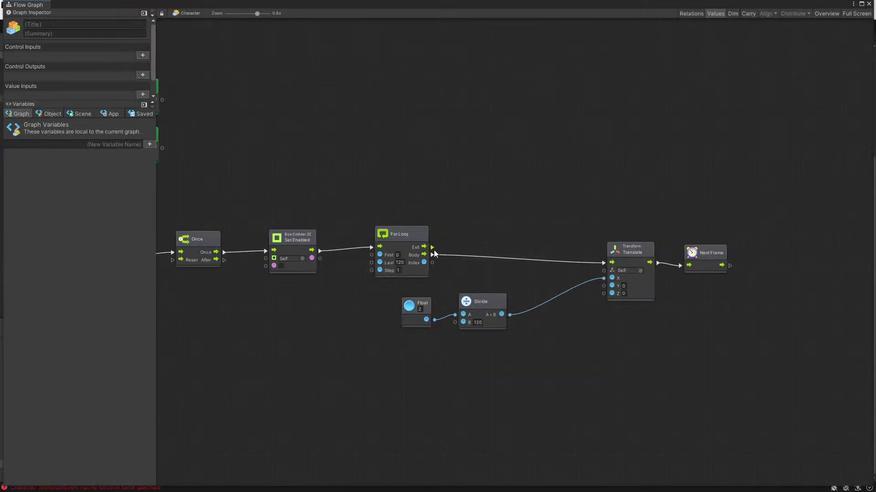
left_click_drag(433, 247, 247, 220)
left_click_drag(295, 235, 432, 248)
key("ctrl+d")
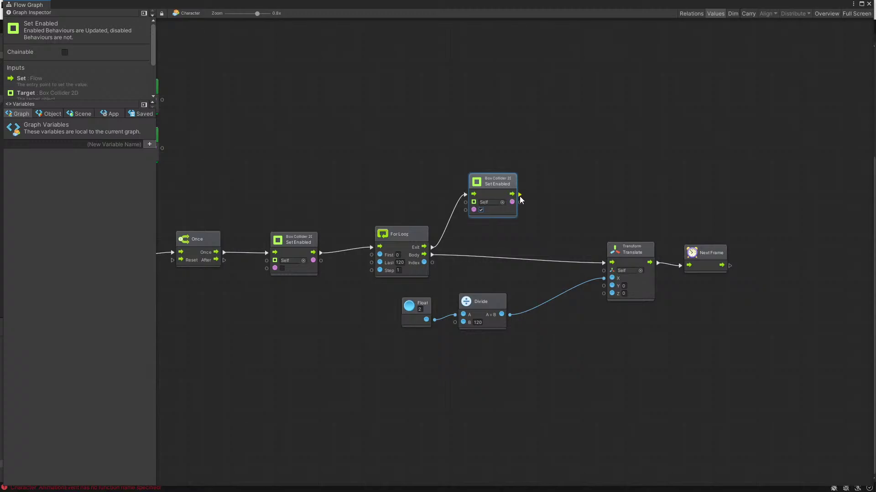
left_click_drag(521, 193, 172, 260)
left_click(416, 154)
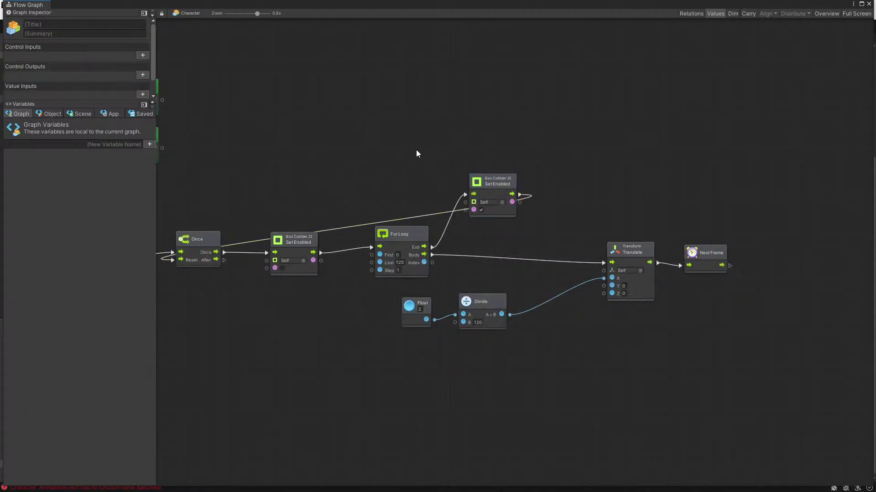
Step: Close the graph and play-test the collider being re-enabled by walking the character into the bush repeatedly, ending with play mode stopped
left_click(869, 4)
left_click(413, 26)
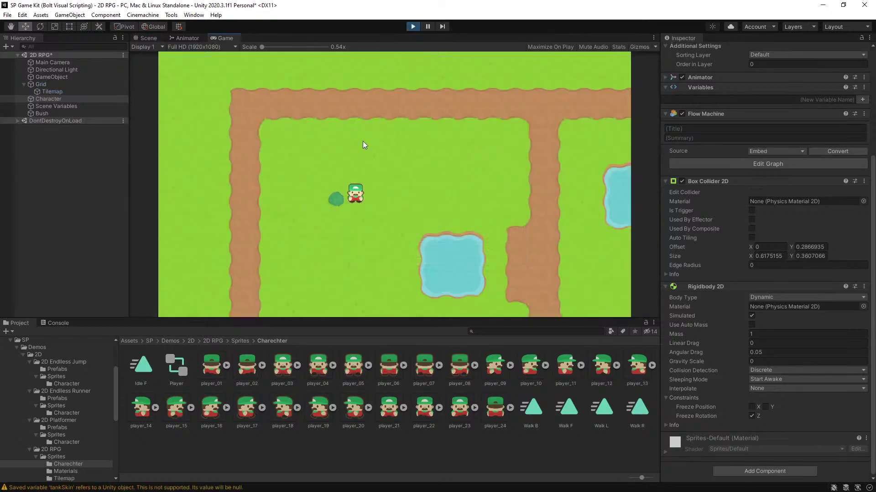
key("Left")
key("Up")
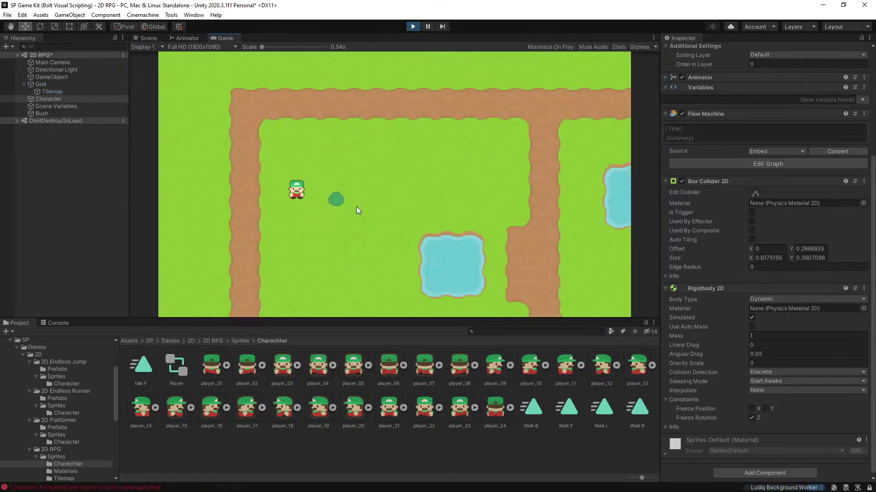
key("Right")
key("Left")
key("Up")
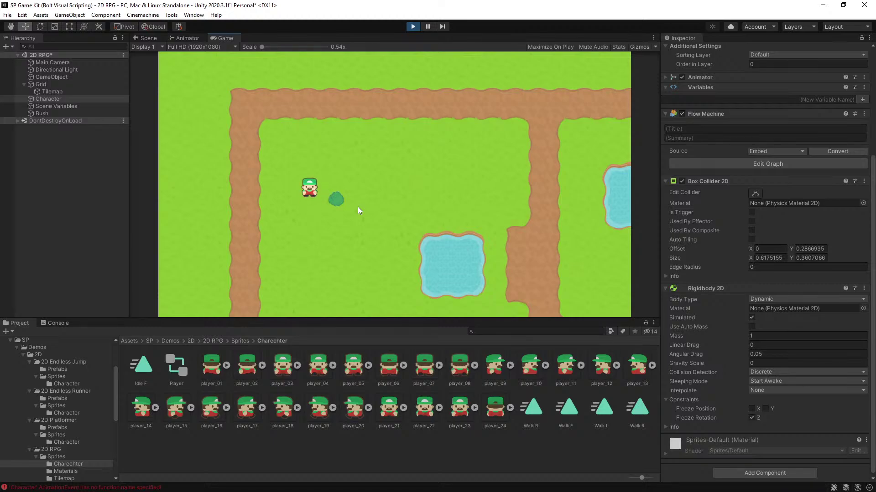
key("Right")
key("Down")
key("Right")
key("Left")
key("Up")
key("Right")
key("Down")
key("Right")
key("Up")
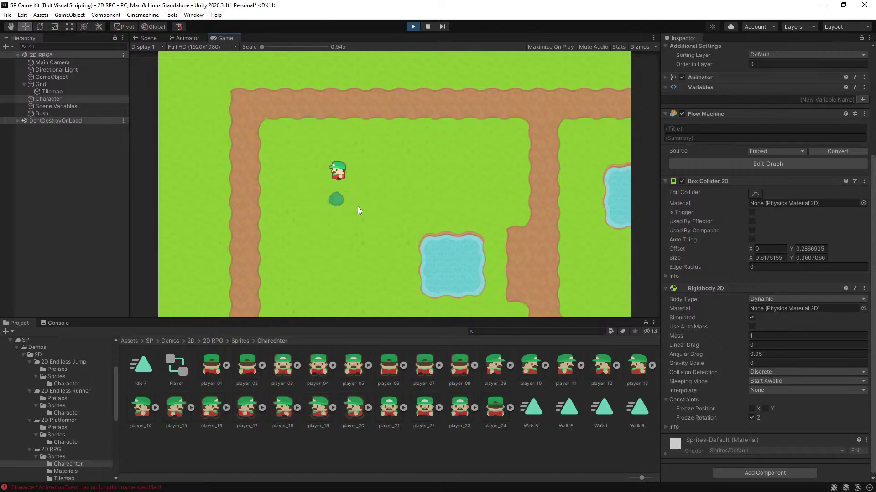
key("Left")
key("Down")
key("Up")
key("Right")
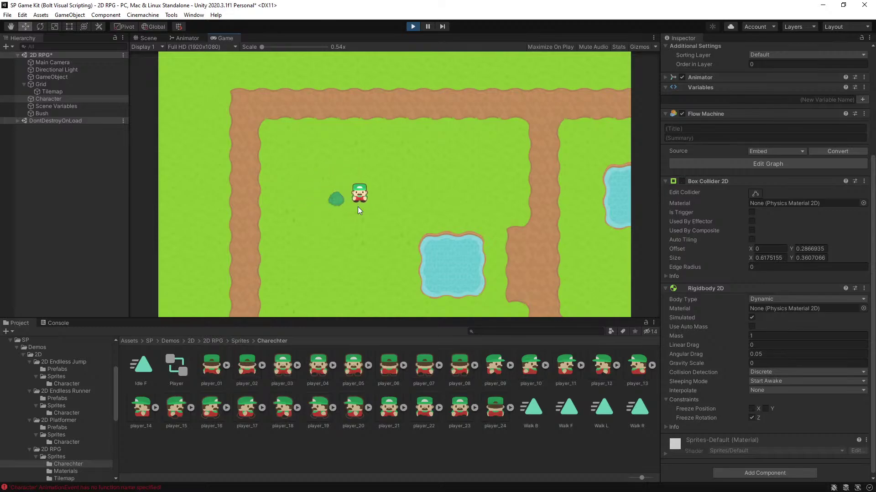
key("Up")
key("Left")
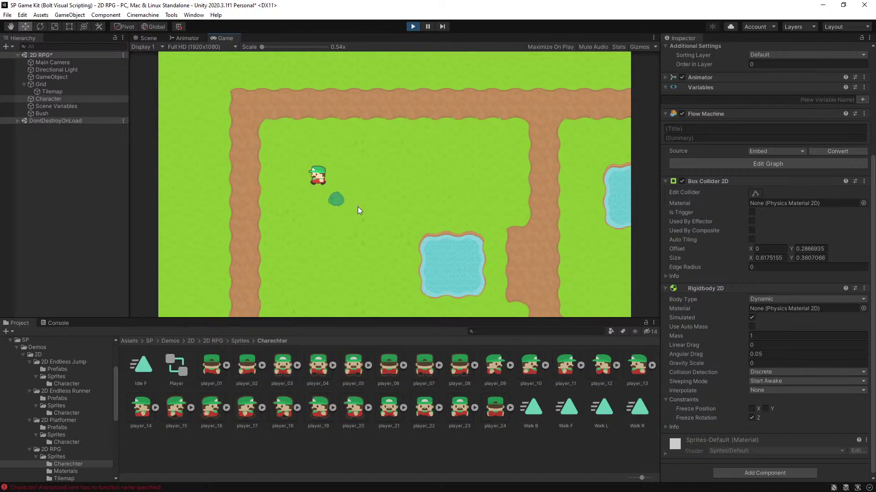
key("Down")
key("Left")
key("Up")
key("Right")
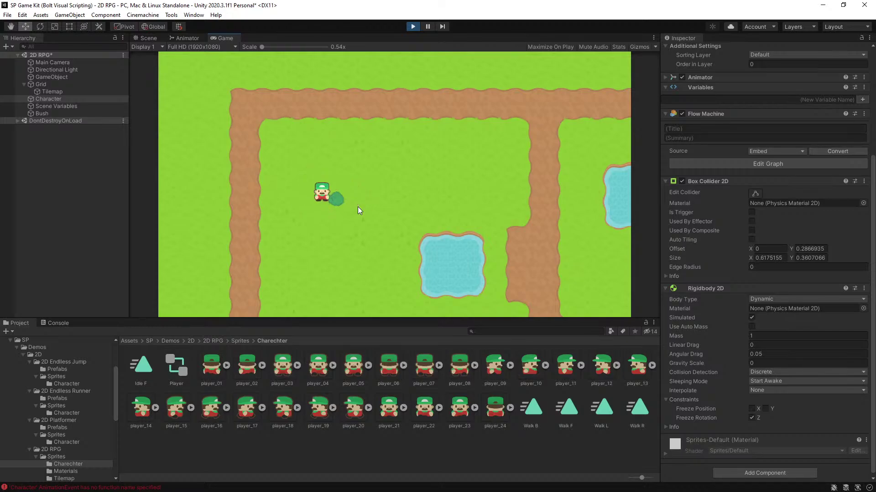
key("Down")
key("Left")
key("Right")
key("Up")
key("Down")
key("Left")
key("Right")
key("Right")
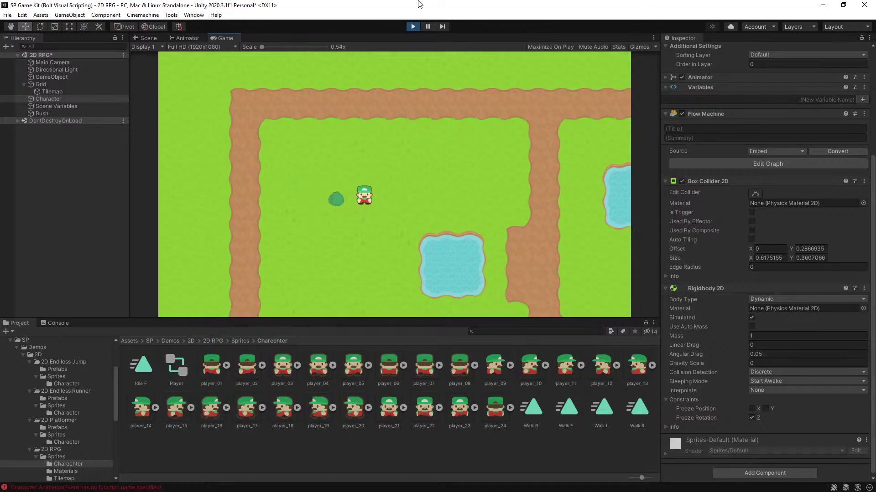
left_click(412, 27)
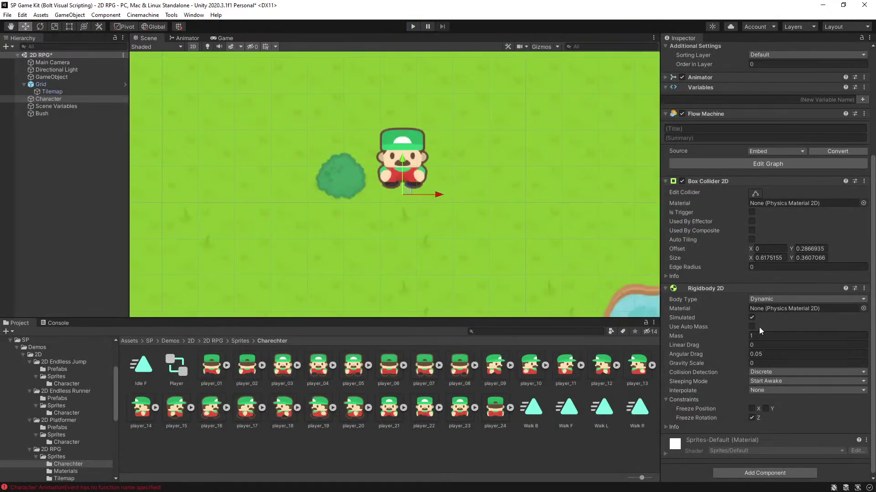
Step: Reopen the character's flow graph and move the Float and Divide units together, closer beneath the For Loop's Body connection
scroll(784, 398, "down", 1)
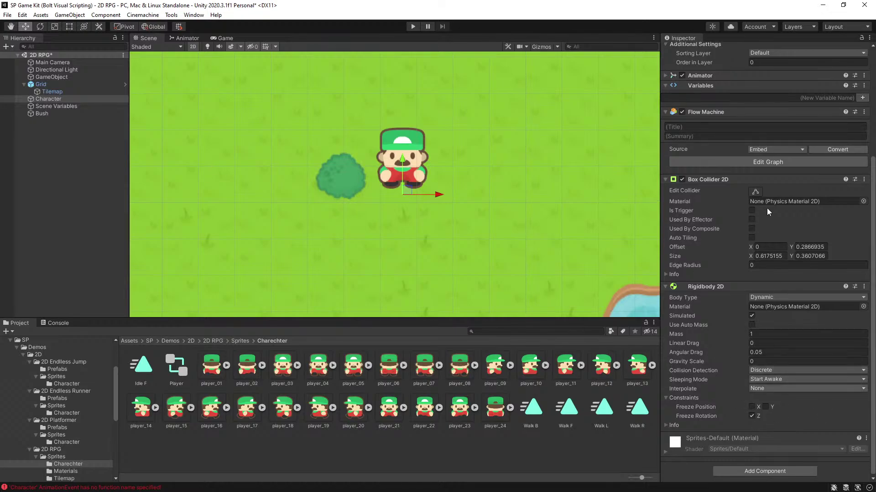
left_click(790, 165)
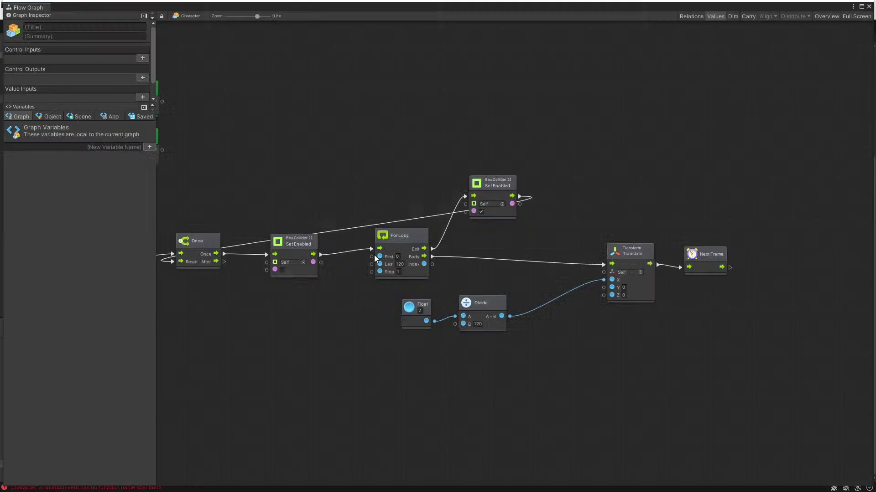
scroll(543, 256, "down", 3, "ctrl")
scroll(635, 290, "up", 5, "ctrl")
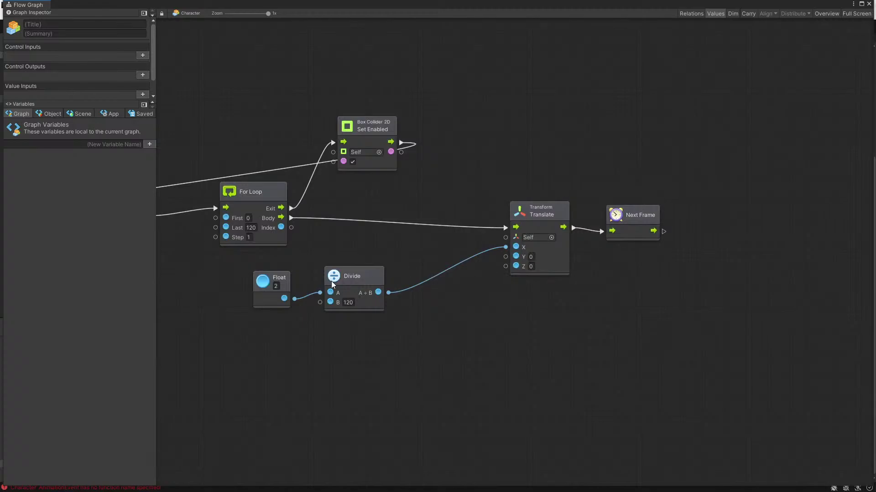
left_click_drag(278, 267, 400, 255)
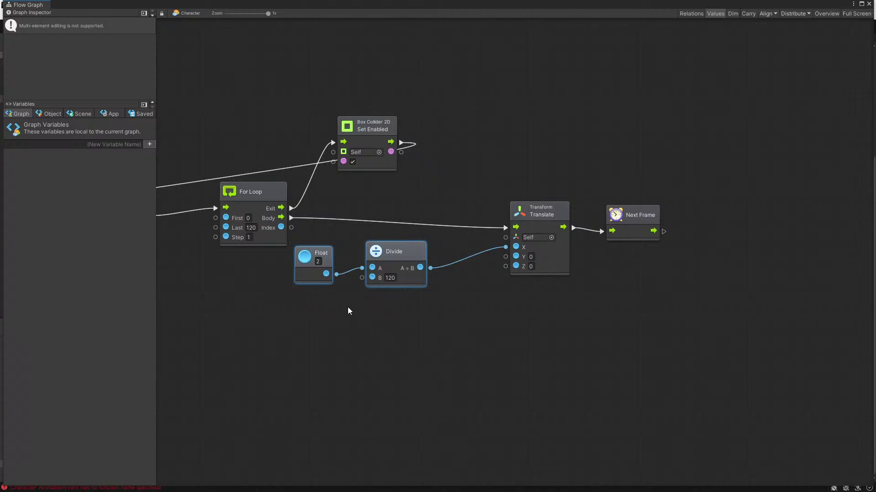
left_click_drag(397, 277, 403, 279)
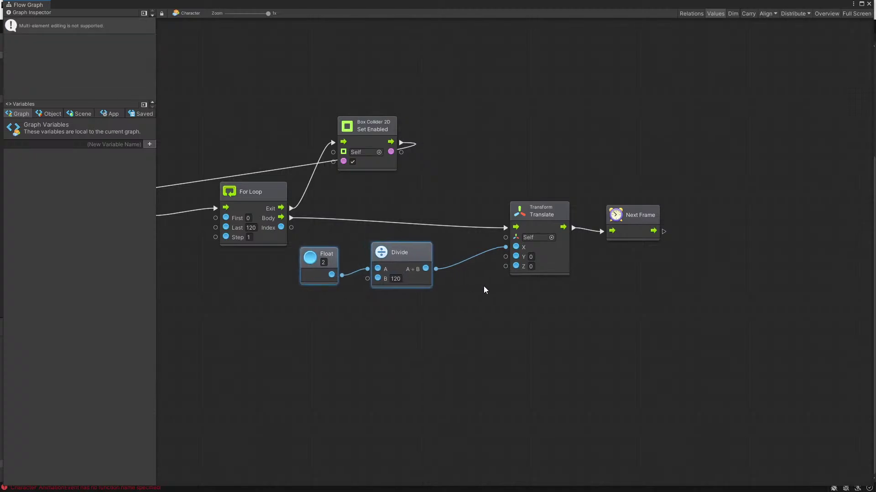
left_click(469, 320)
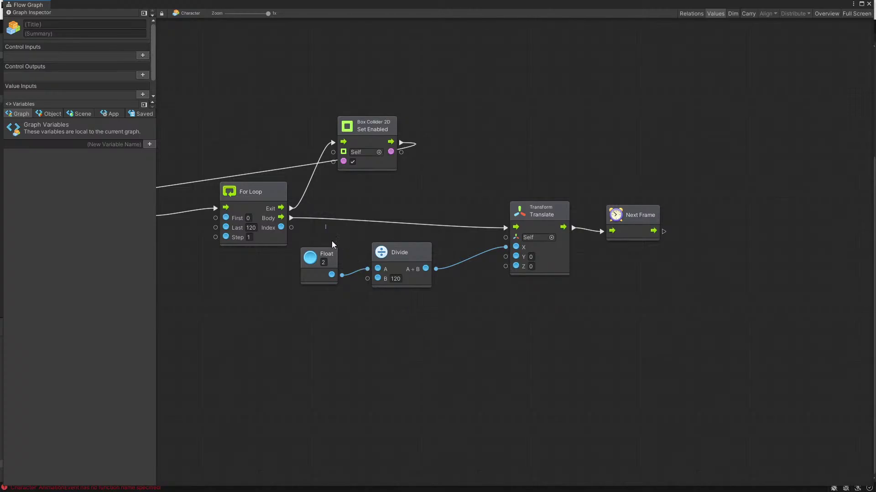
left_click_drag(332, 243, 409, 261)
left_click(471, 319)
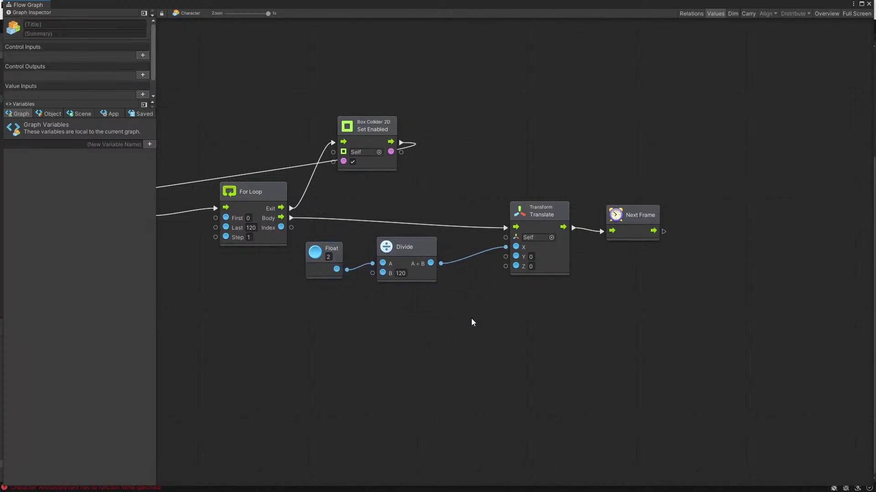
Step: Shift the Translate and Next Frame units farther from the Divide unit, and nudge the Float and Divide pair slightly upward
left_click_drag(513, 174, 630, 272)
left_click_drag(543, 212, 568, 214)
left_click(508, 293)
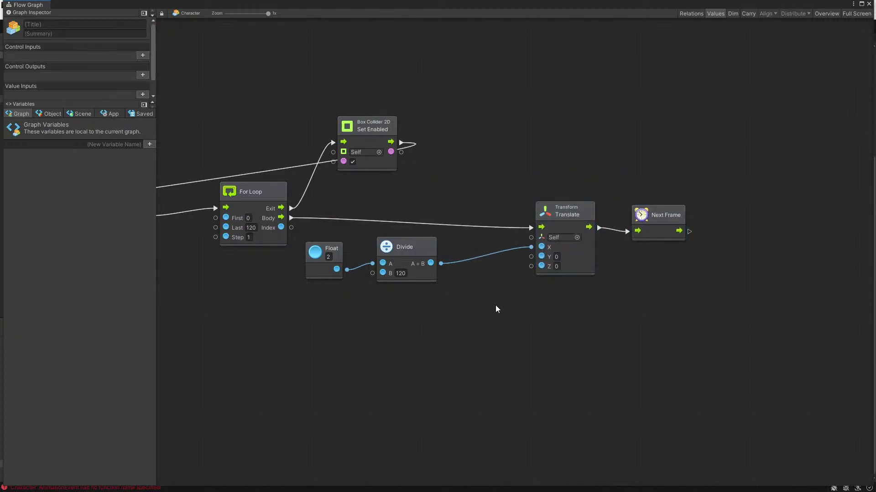
left_click_drag(309, 231, 438, 291)
left_click_drag(405, 265, 409, 261)
left_click(410, 287)
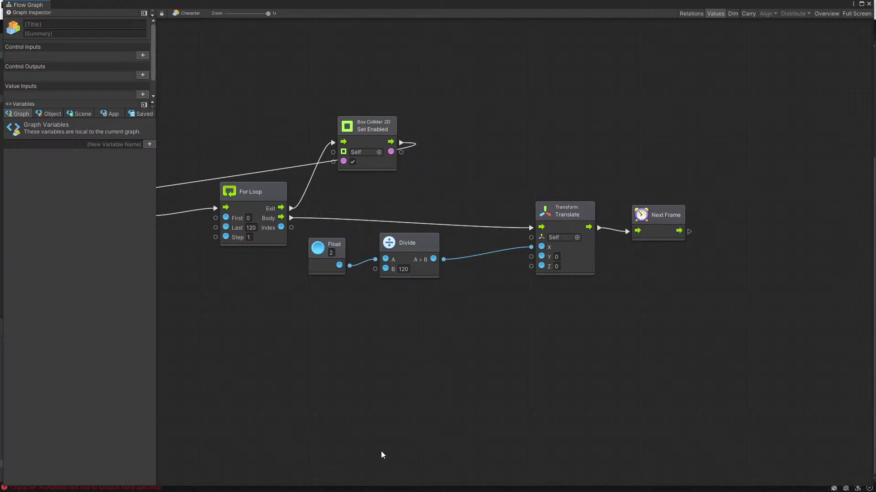
scroll(332, 317, "down", 2, "ctrl")
scroll(338, 319, "up", 2, "ctrl")
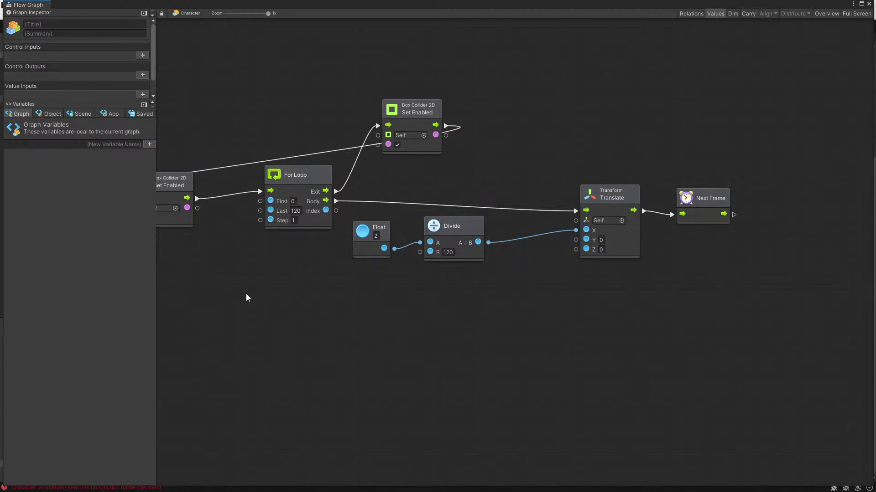
left_click(127, 149)
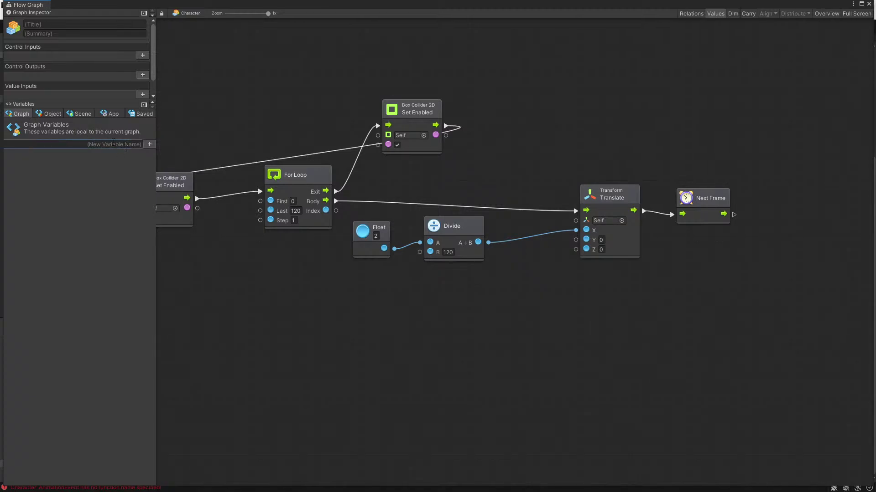
right_click(259, 296)
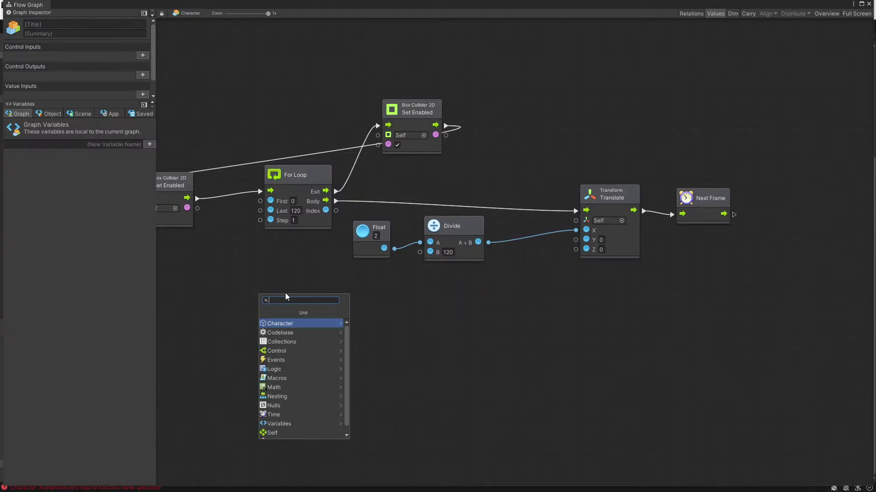
type("flow")
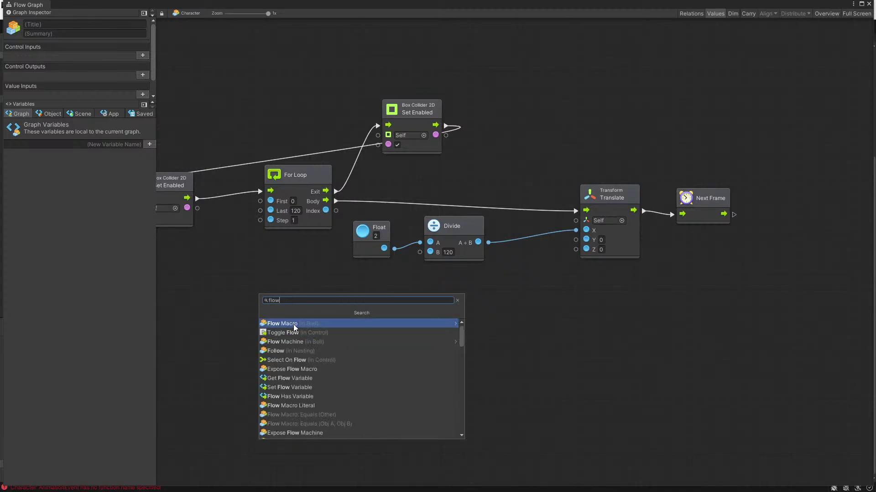
left_click(303, 380)
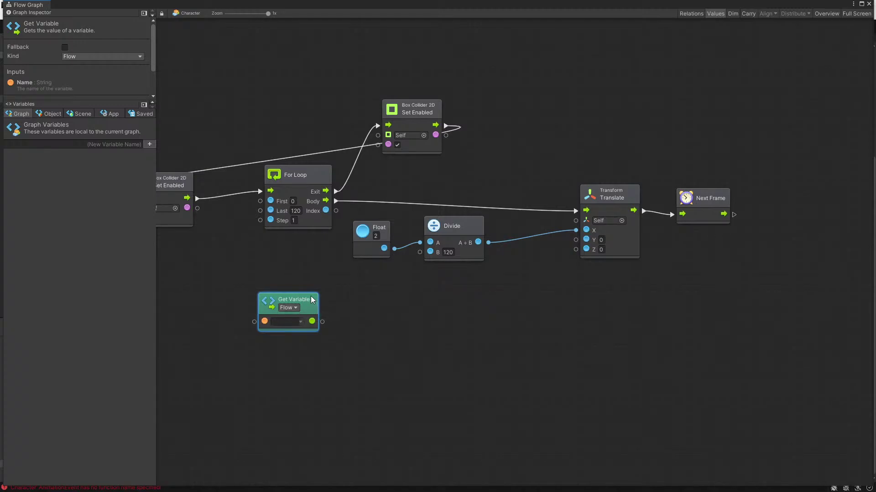
left_click_drag(294, 324, 268, 320)
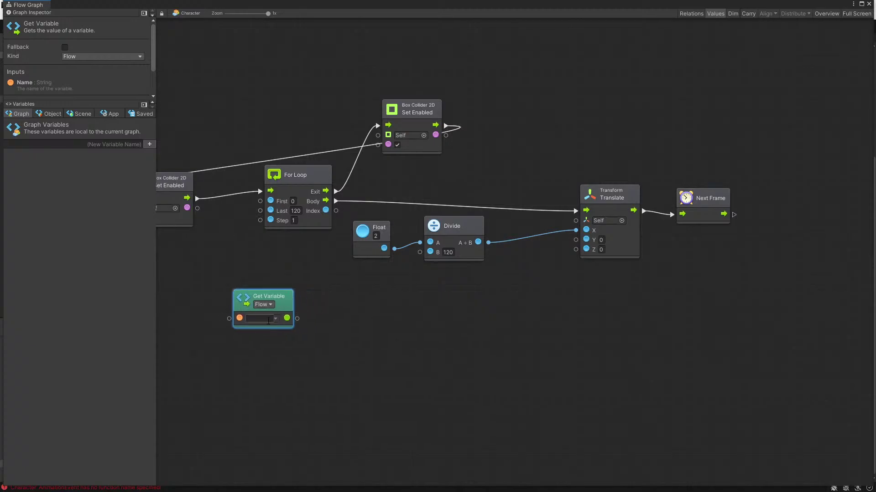
left_click(268, 319)
type("T")
left_click_drag(279, 296, 259, 297)
scroll(190, 306, "down", 3)
scroll(190, 303, "up", 3)
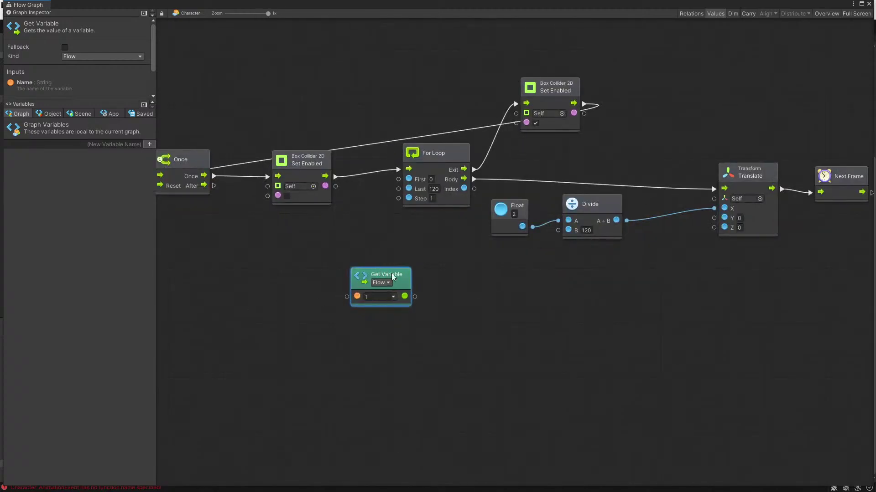
key("Delete")
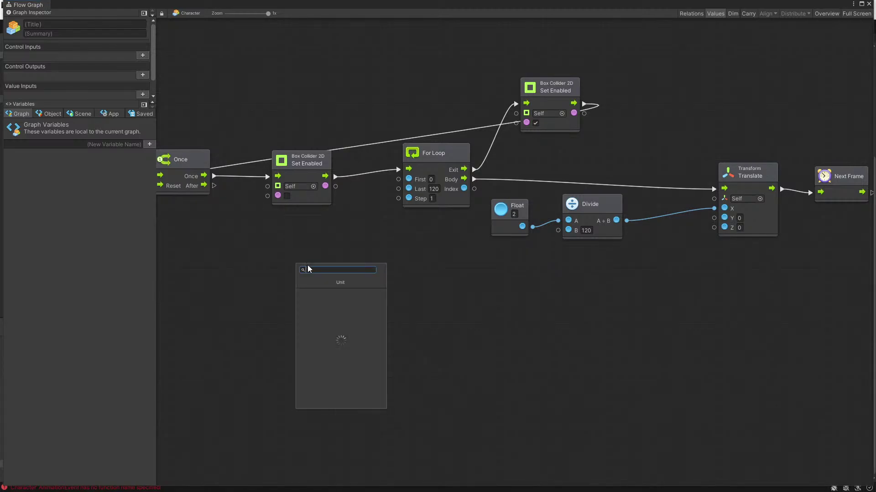
Step: Add a Set Flow Variable unit named v and insert it into the flow between the first Set Enabled unit and the For Loop
right_click(296, 264)
type("flow")
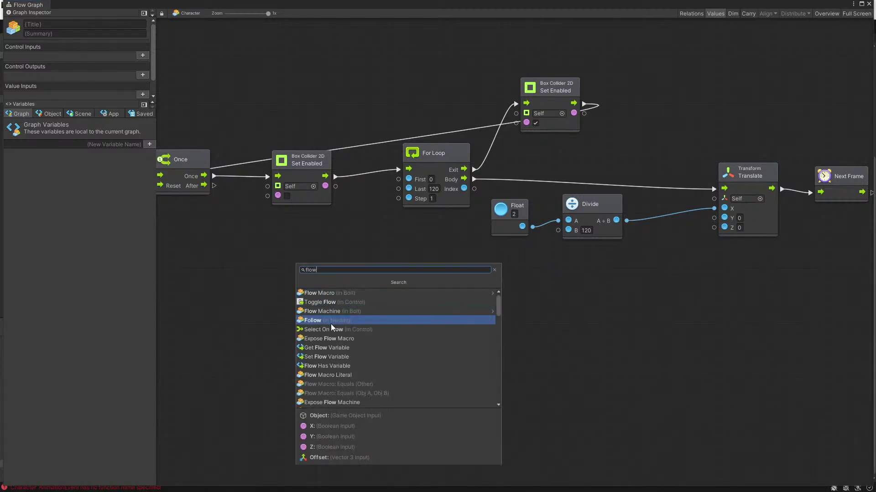
left_click(332, 356)
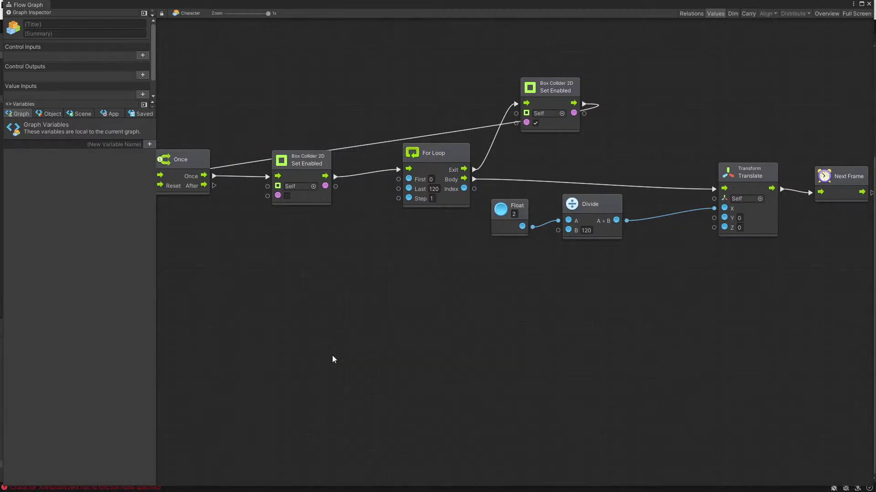
left_click(328, 291)
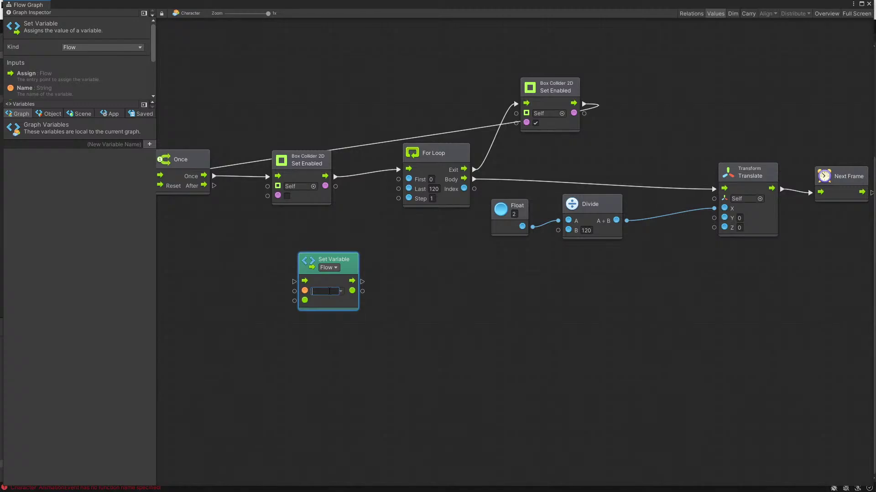
type("v")
left_click_drag(346, 262, 353, 246)
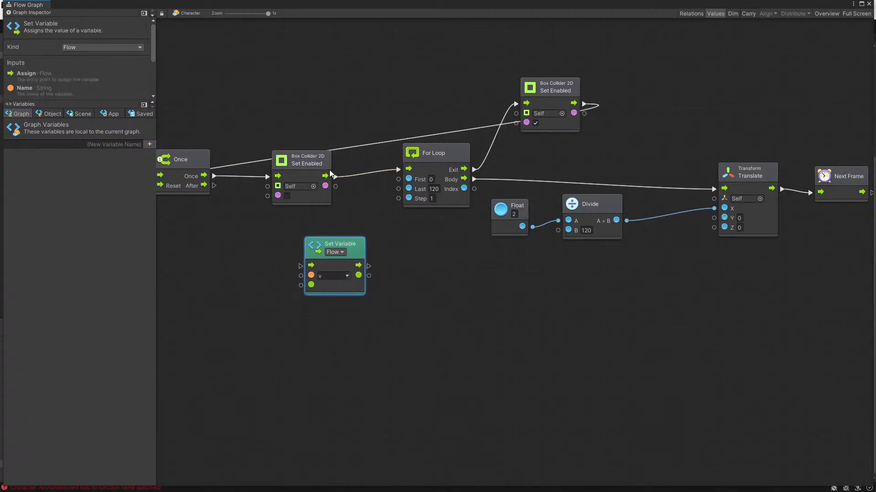
left_click_drag(336, 175, 398, 170)
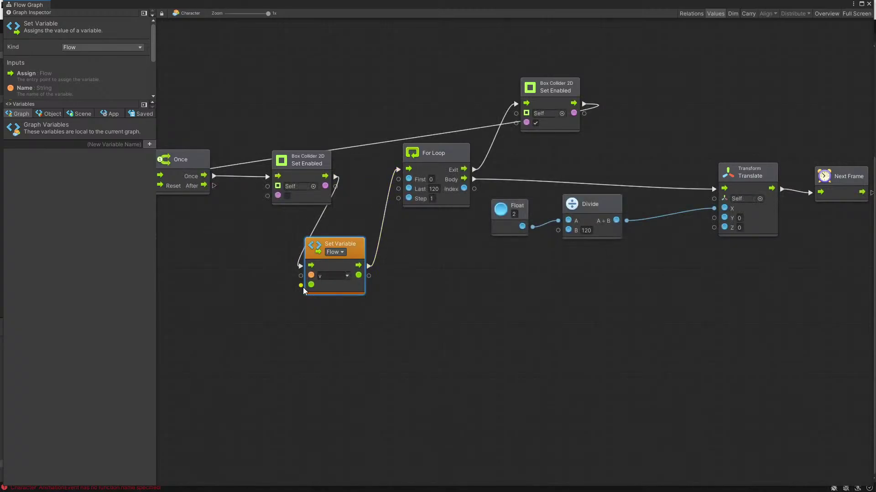
Step: Feed a Float literal of 4 into the new value of the Set Variable v unit and nudge both units into place
left_click_drag(302, 285, 259, 299)
left_click(268, 351)
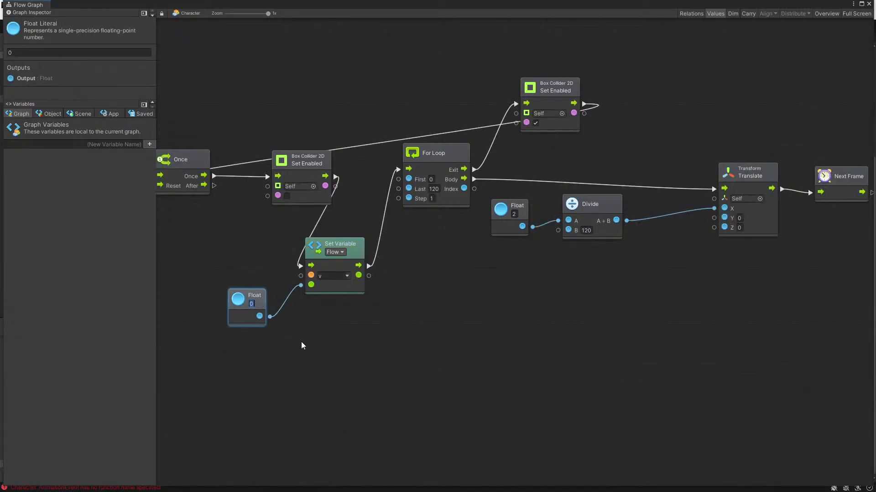
type("4")
left_click_drag(261, 298, 266, 289)
left_click_drag(354, 244, 359, 243)
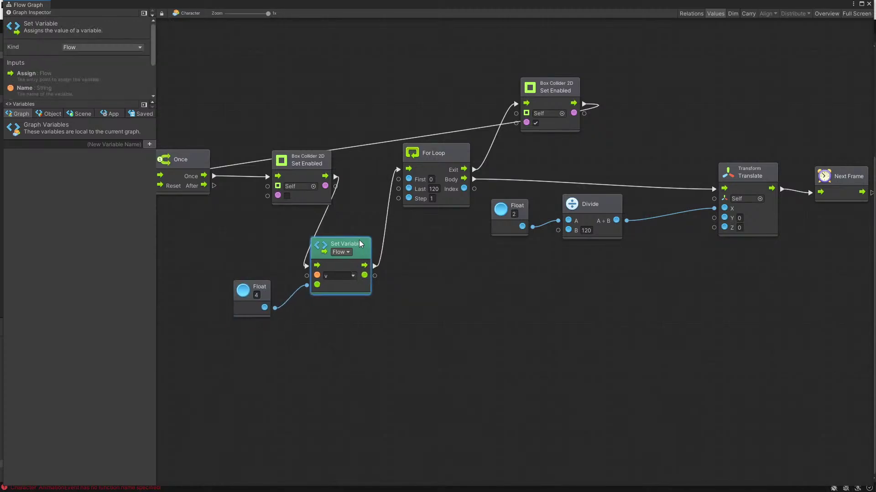
scroll(694, 297, "down", 3)
scroll(671, 282, "up", 3)
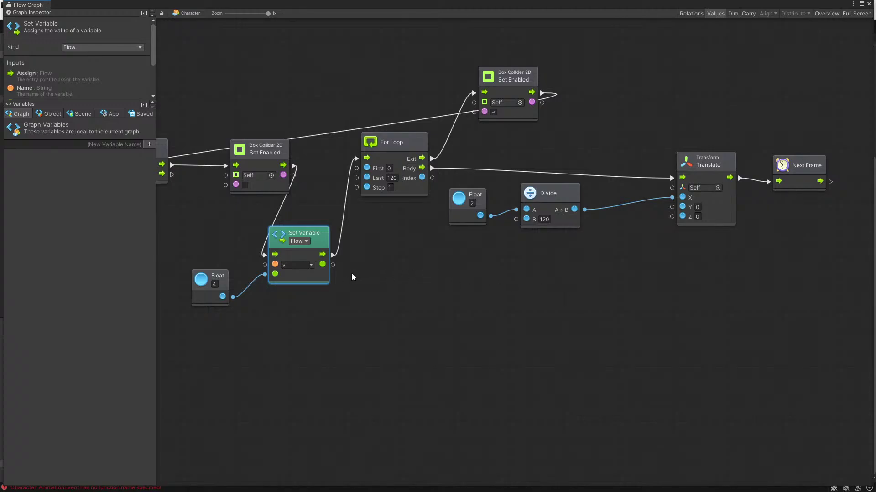
Step: Add a Per Second unit feeding the Translate unit's Y input and place it below the Divide unit
left_click_drag(333, 265, 477, 251)
left_click(475, 249)
left_click(696, 207)
left_click_drag(672, 208, 590, 265)
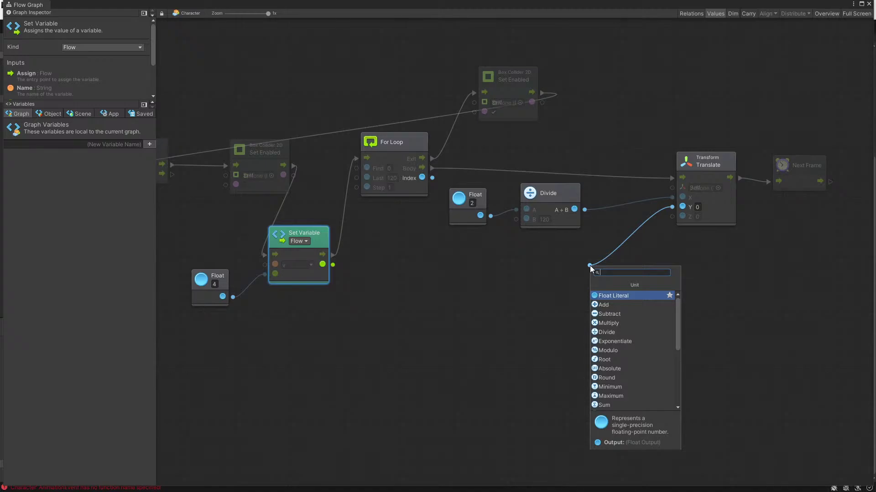
type("per")
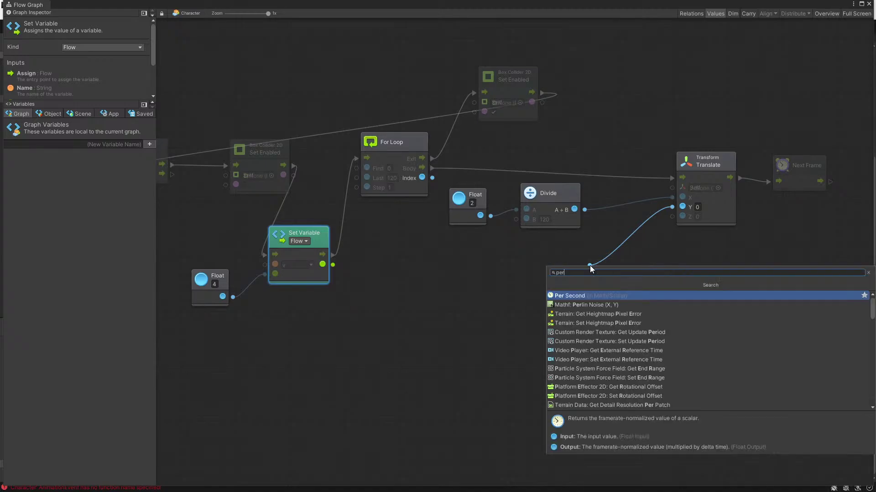
left_click(580, 296)
left_click_drag(576, 264, 620, 296)
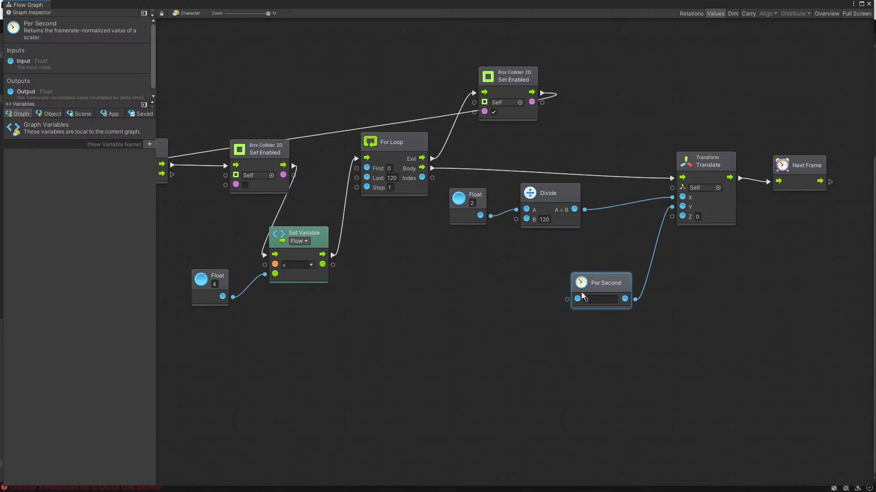
left_click_drag(597, 291, 610, 277)
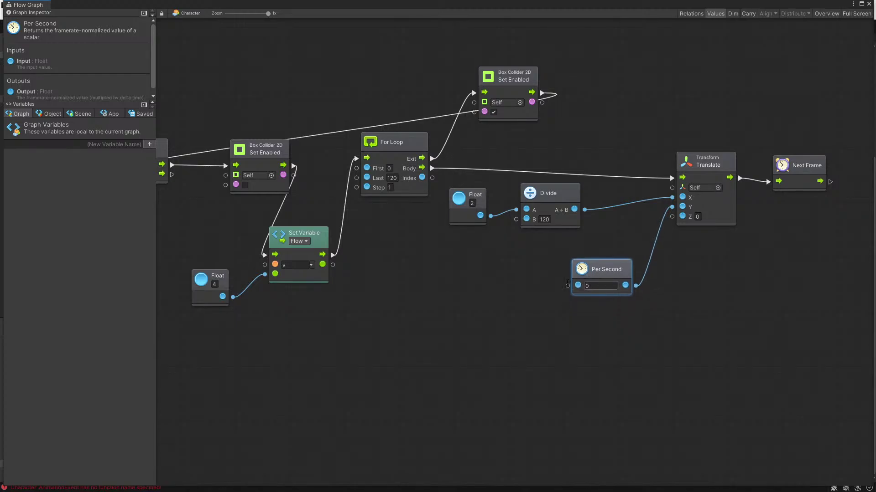
left_click(591, 283)
double_click(587, 286)
left_click_drag(612, 279, 594, 275)
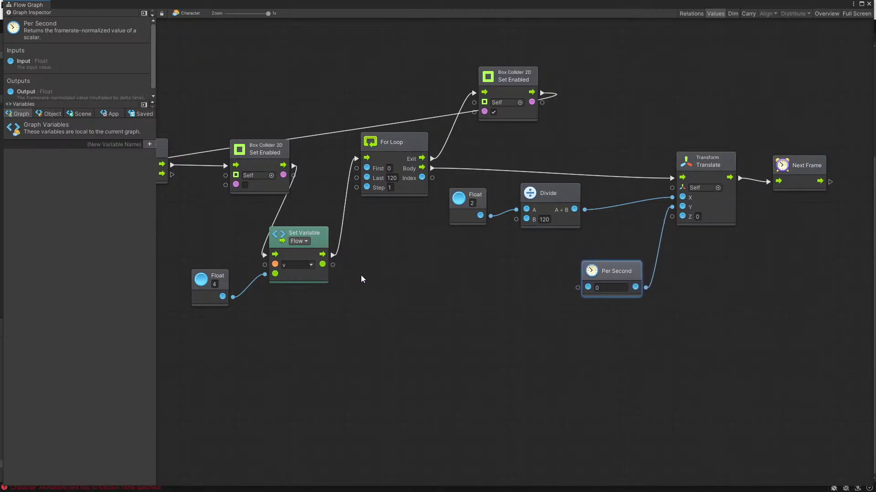
Step: Add a Get Flow Variable unit named v, connect it to the Per Second input, and place the pair below Divide
left_click_drag(335, 267, 309, 253)
right_click(345, 285)
left_click(371, 290)
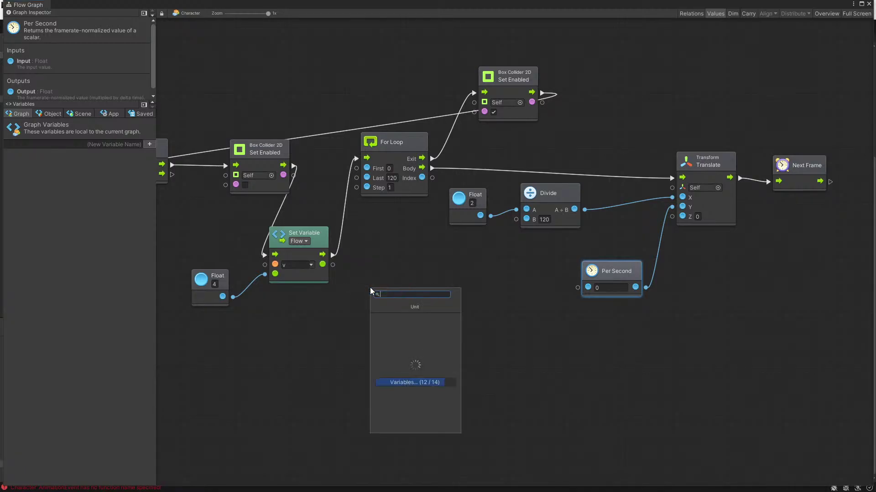
type("get")
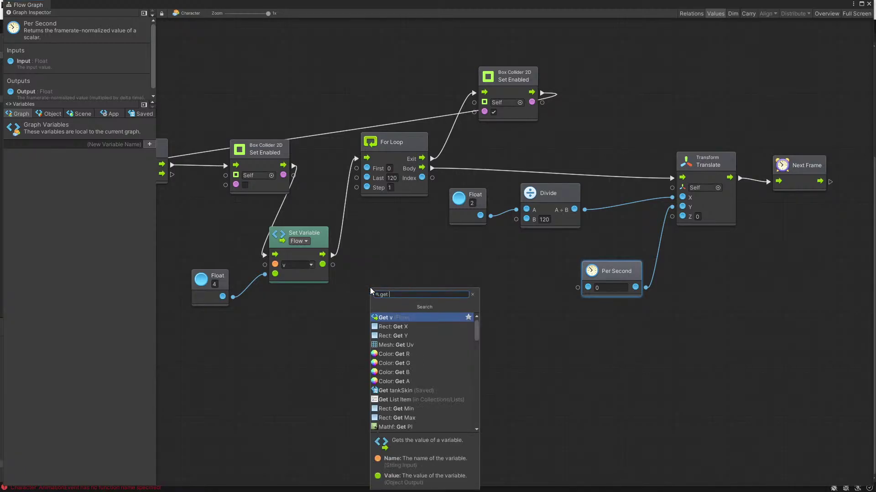
type(" v")
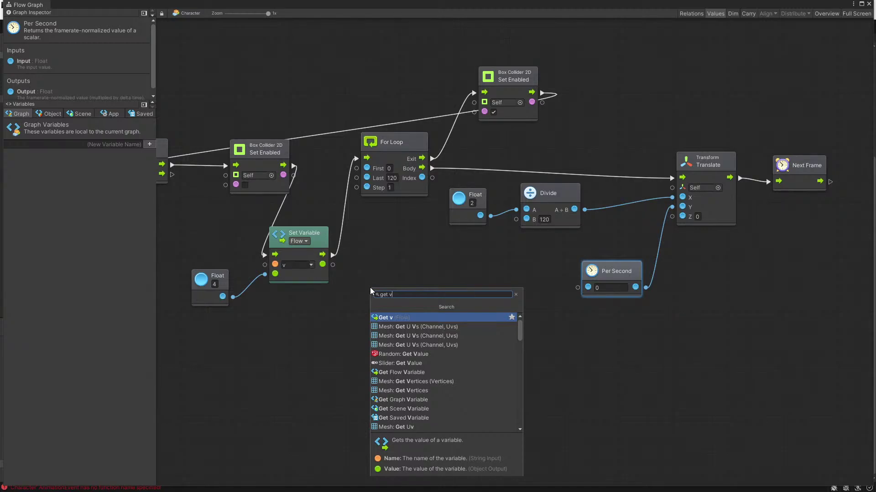
left_click(414, 372)
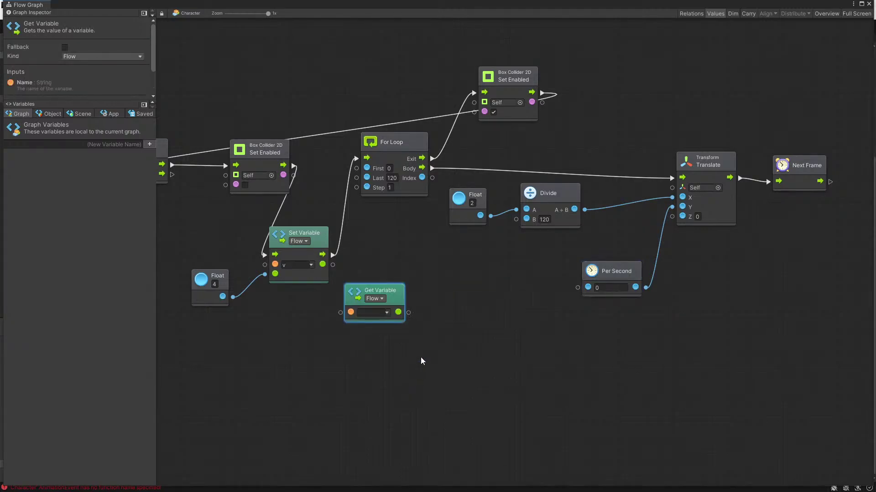
left_click_drag(400, 295, 613, 285)
type("v")
left_click_drag(497, 264, 616, 263)
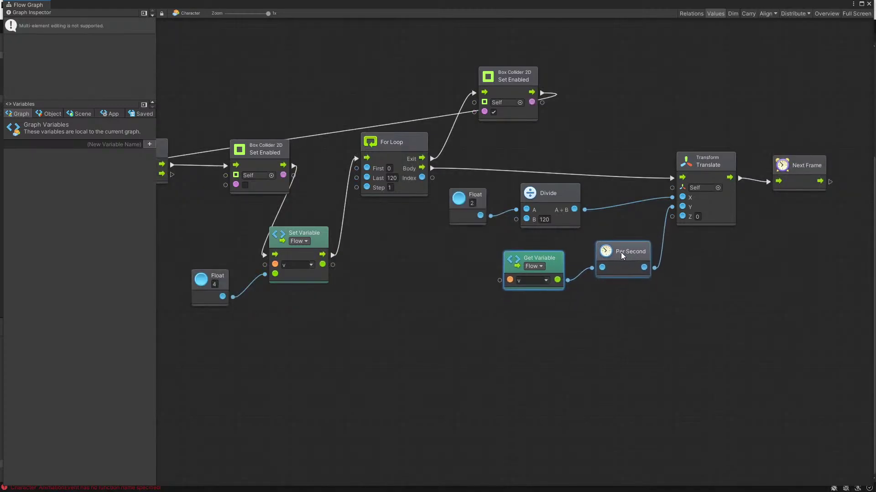
Step: Nudge the units in the loop body, move Next Frame farther from the Translate unit, and remove the connection between those two
left_click_drag(476, 132, 835, 318)
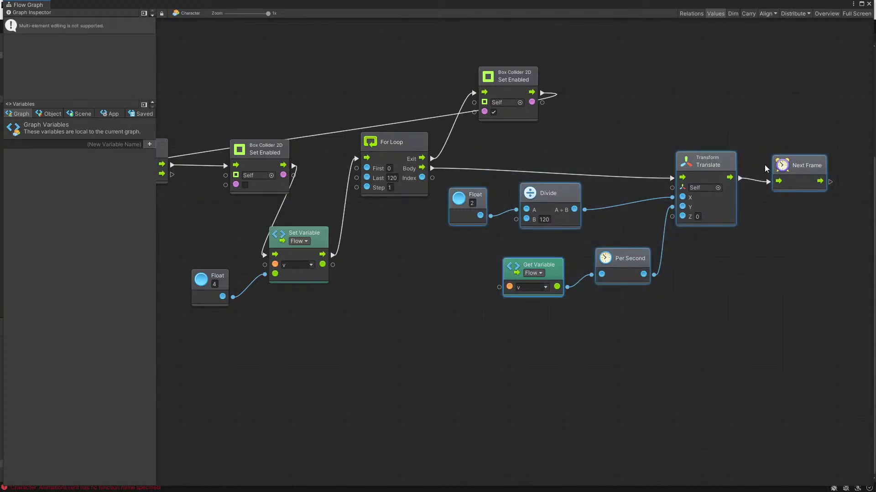
left_click_drag(820, 172, 593, 166)
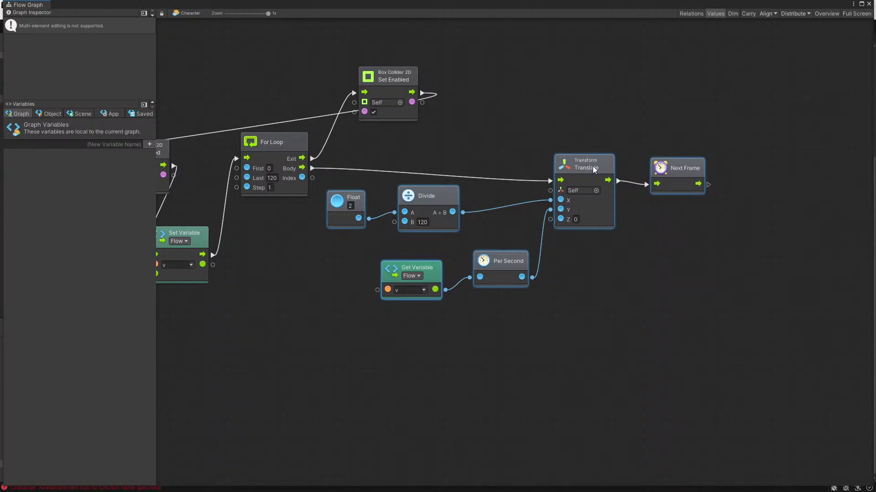
left_click(647, 200)
left_click(671, 171)
left_click_drag(701, 168, 824, 162)
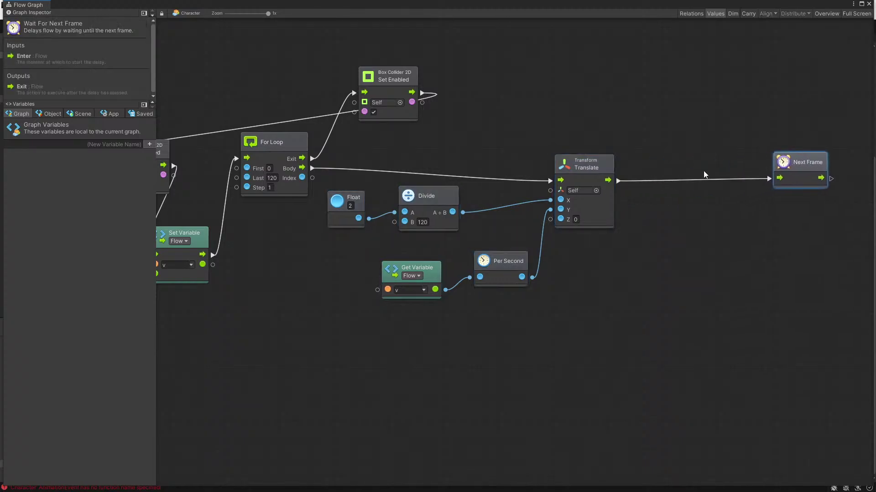
right_click(620, 180)
scroll(316, 272, "down", 3)
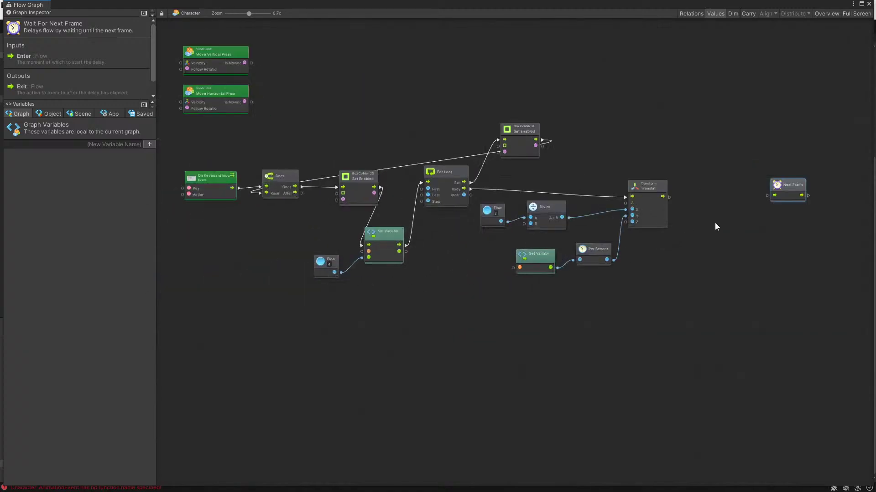
scroll(715, 223, "up", 3)
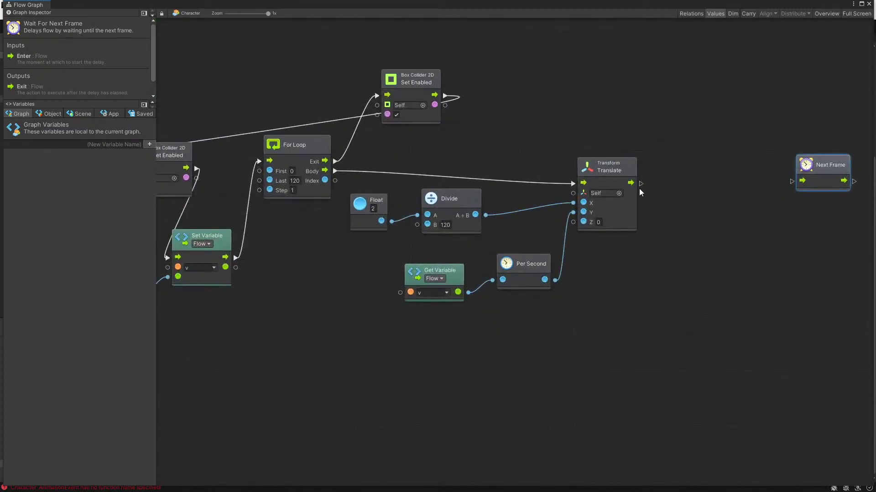
Step: Duplicate the Get Variable v unit, place the unconnected copy between Translate and Next Frame, and move Next Frame farther out
left_click(440, 270)
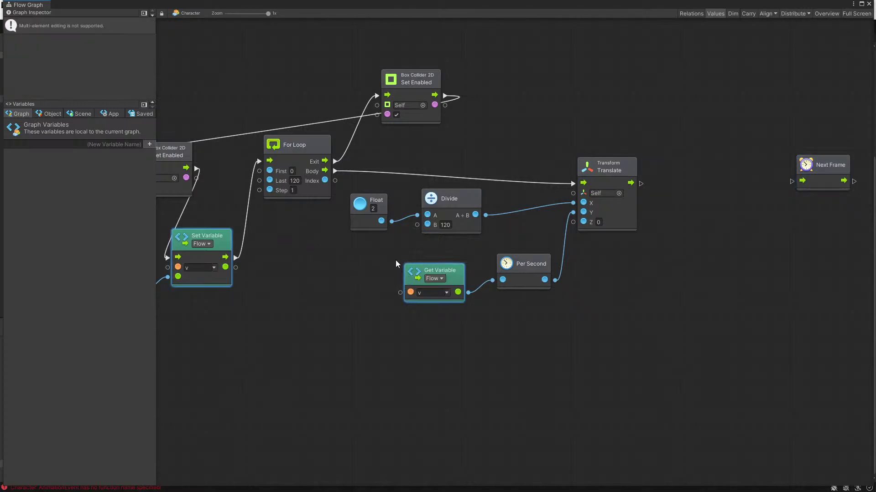
left_click(403, 340)
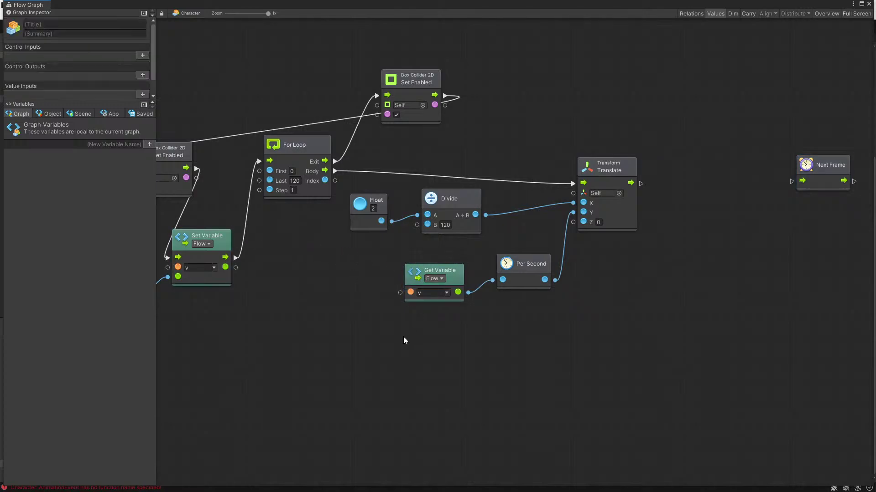
left_click(412, 275)
key("ctrl+d")
left_click_drag(412, 275, 620, 289)
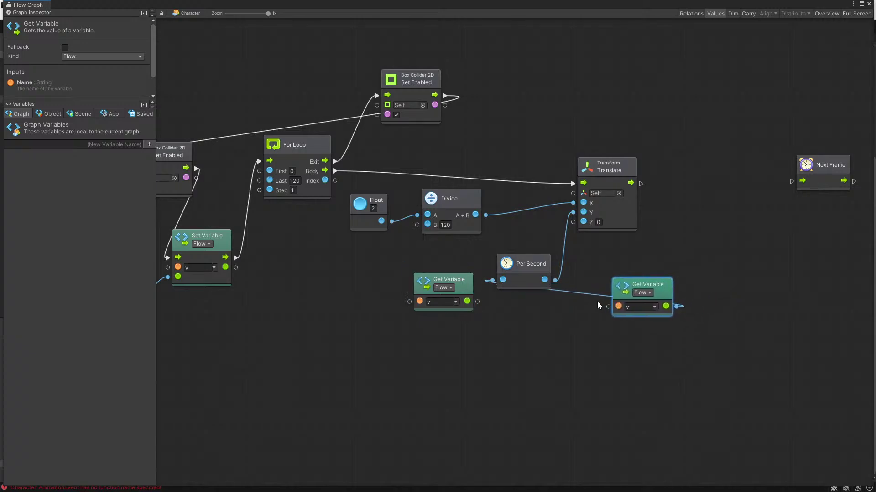
key("ctrl+z")
left_click_drag(469, 281, 701, 249)
scroll(701, 249, "right", 5)
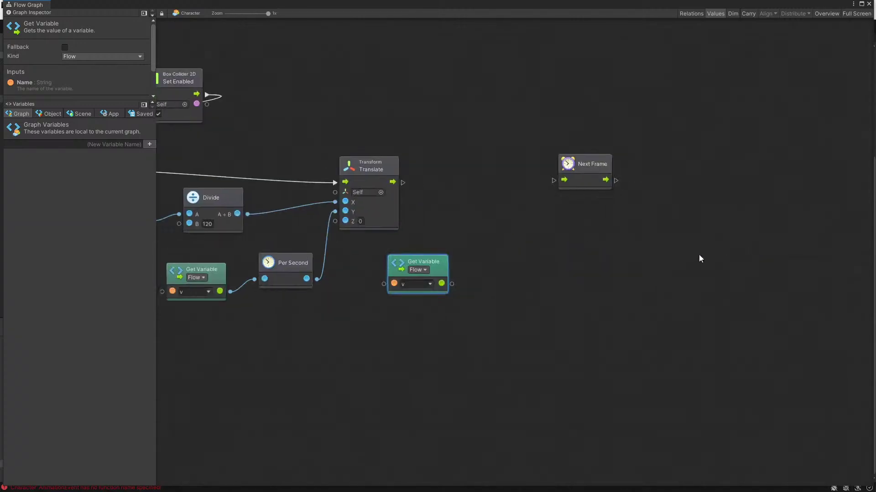
left_click(587, 170)
left_click_drag(587, 170, 645, 195)
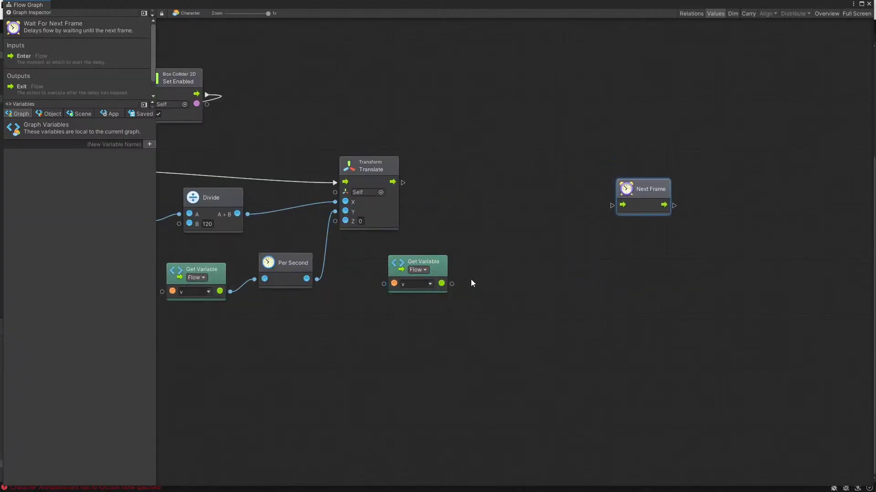
Step: Add a scalar Add unit whose A input takes the duplicated Get Variable v output
left_click_drag(437, 269, 482, 258)
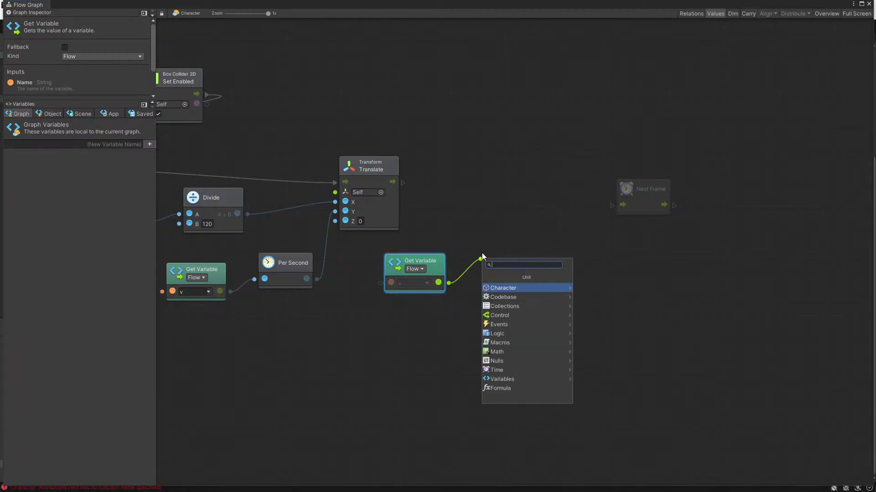
type("sup")
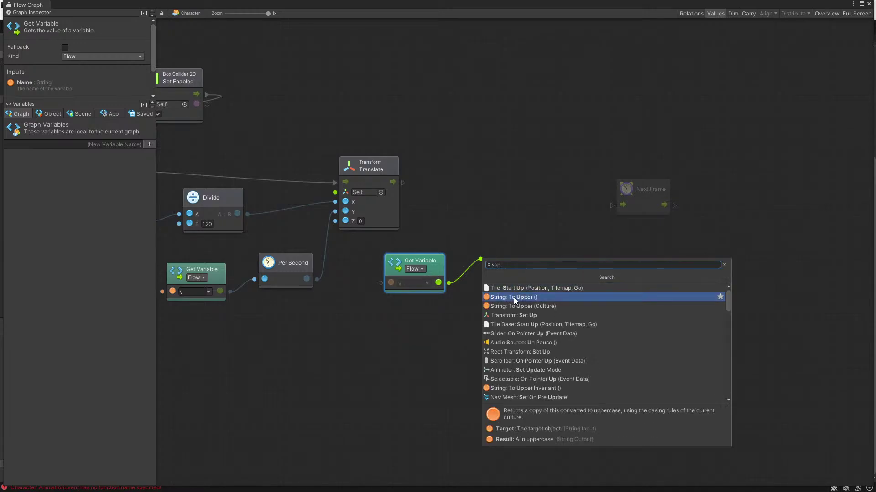
key("BackSpace")
key("BackSpace")
key("BackSpace")
type("ad")
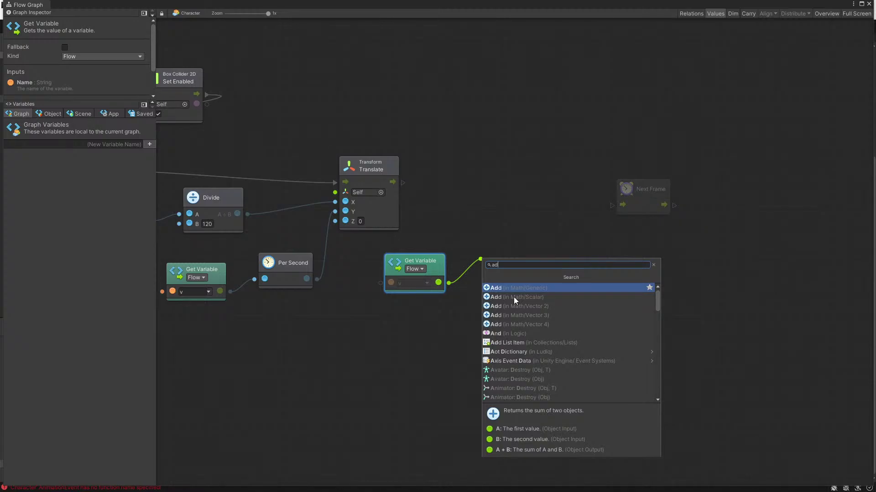
left_click(513, 297)
left_click_drag(529, 248, 549, 273)
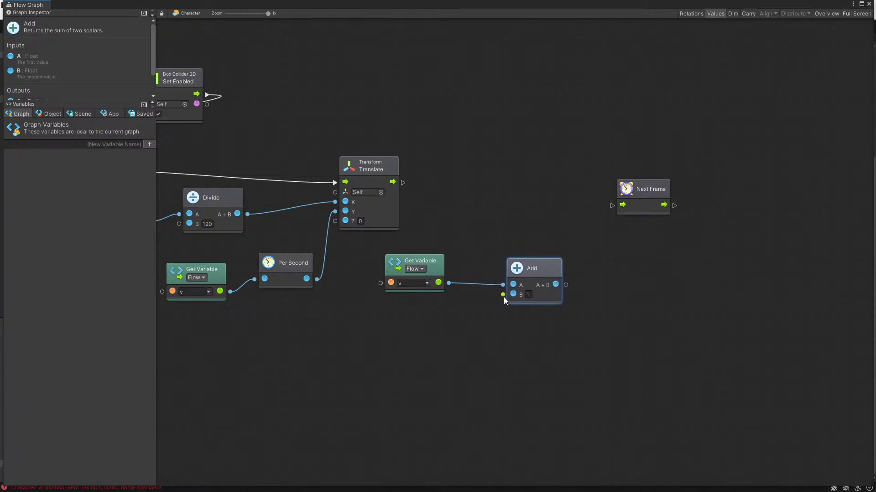
Step: Copy the Per Second unit, connect the copy to the Add unit's B input, and set its value to -9.8
left_click(270, 279)
key("ctrl+c")
key("ctrl+v")
left_click_drag(480, 351, 541, 279)
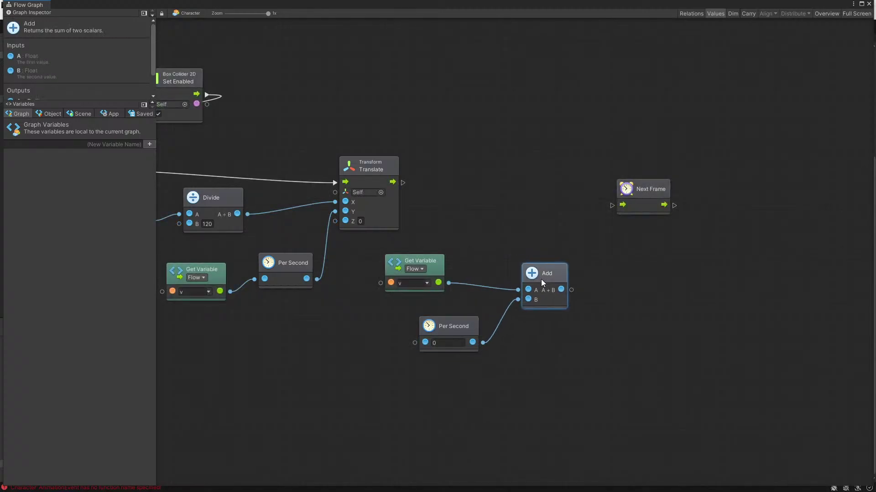
left_click_drag(459, 329, 458, 314)
left_click(446, 328)
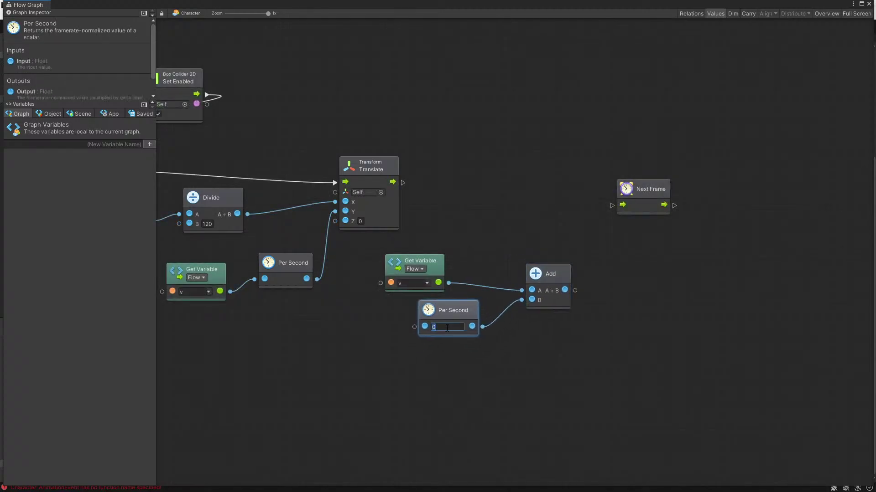
type("-9.8")
left_click(530, 358)
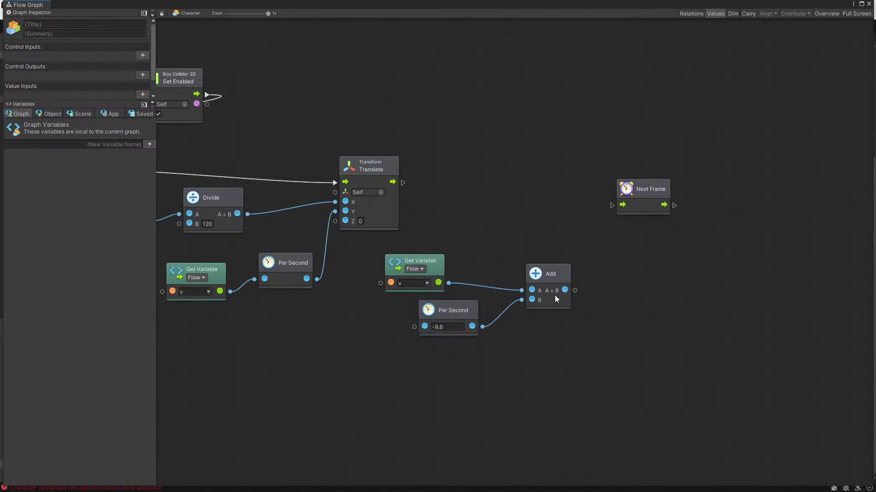
Step: Align the Add unit with the duplicated Get Variable v unit and bring the two closer together
left_click_drag(554, 280, 555, 273)
left_click(421, 260)
left_click_drag(439, 261, 448, 262)
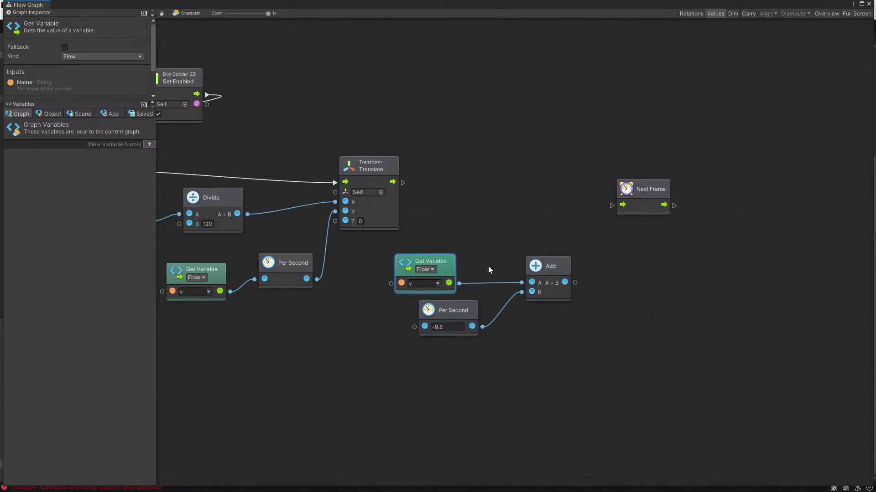
left_click_drag(546, 267, 537, 263)
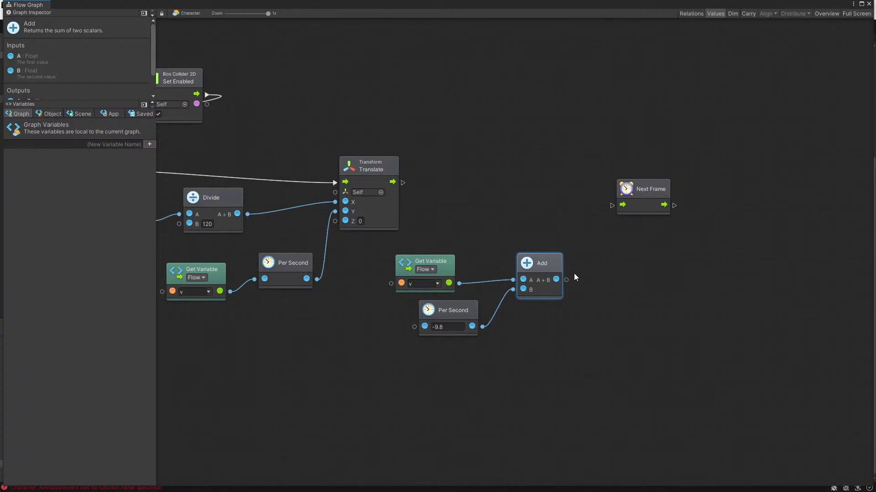
Step: Add a scalar Sum unit below the Add unit
right_click(535, 320)
left_click(560, 325)
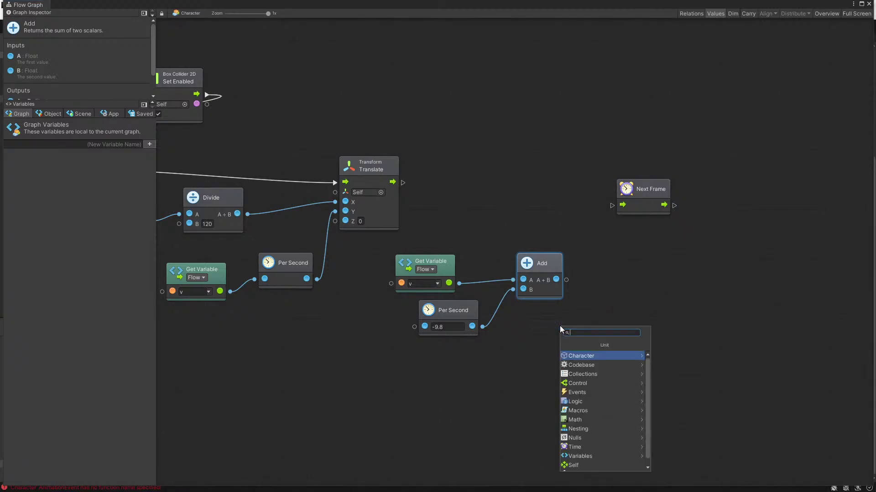
type("sum")
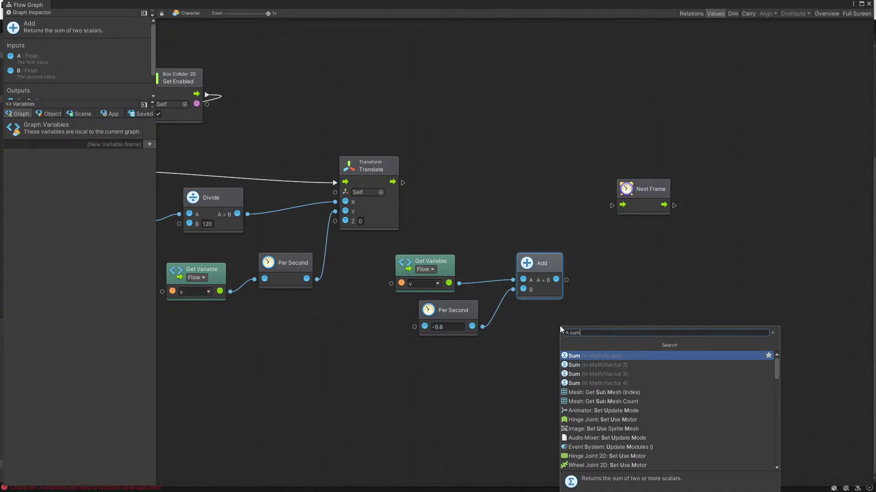
key("Return")
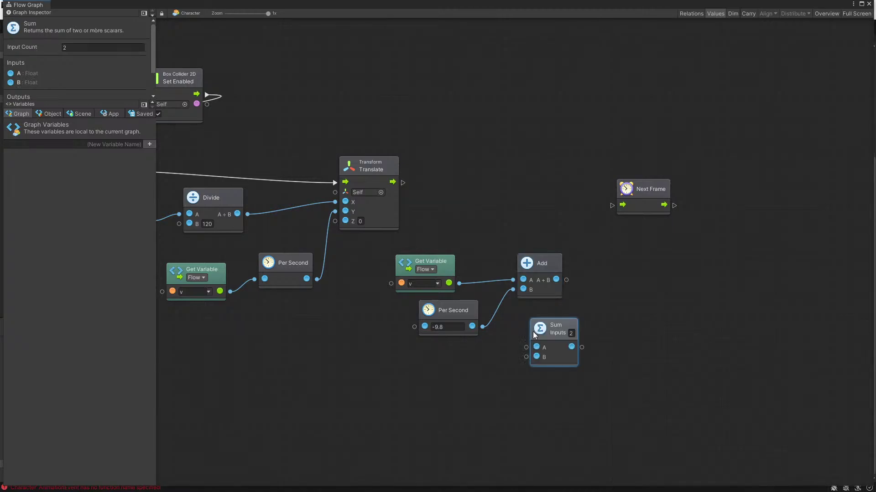
Step: Replace the Add unit with the Sum unit, feeding A from Get Variable v and B from the -9.8 Per Second unit
left_click_drag(539, 332, 536, 321)
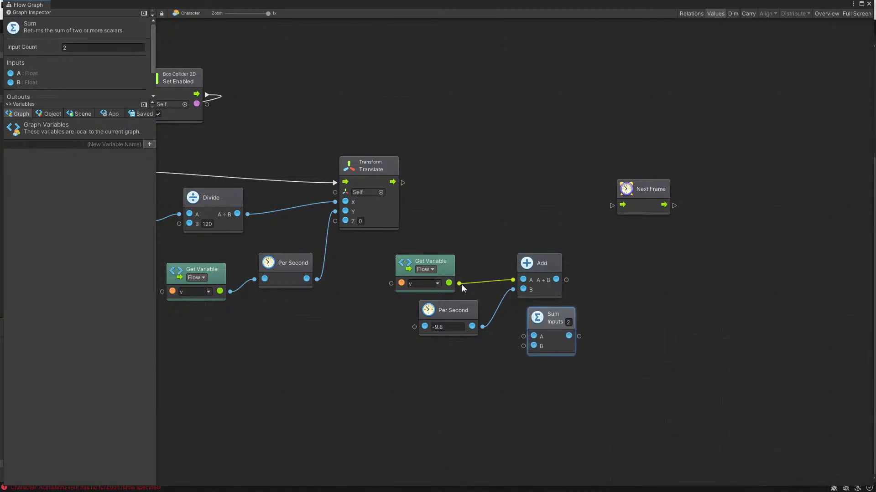
left_click_drag(459, 284, 523, 345)
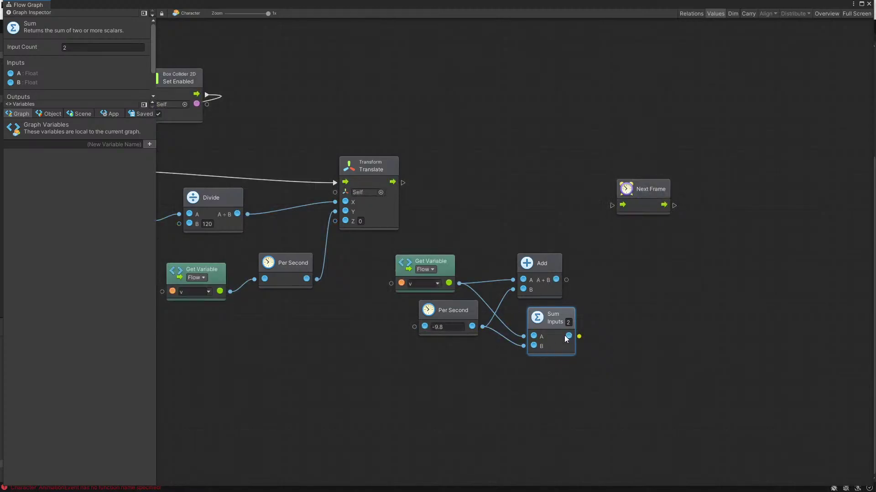
left_click(548, 267)
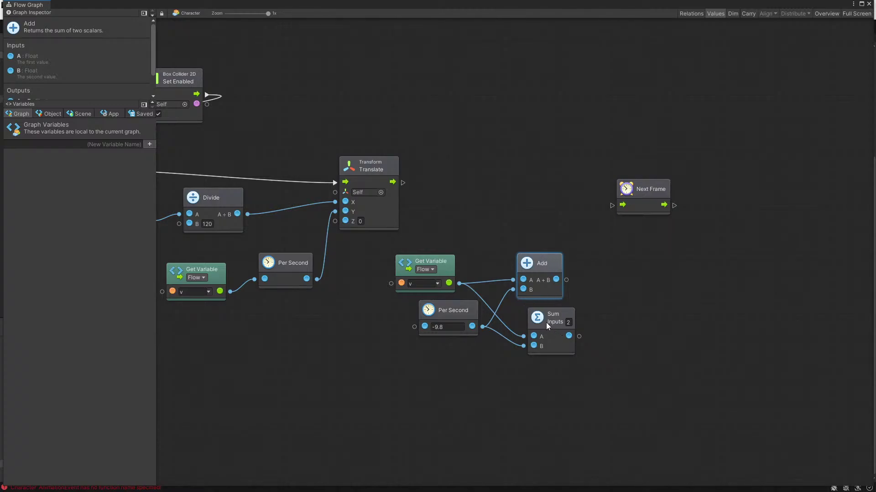
key("Delete")
left_click_drag(546, 322, 548, 294)
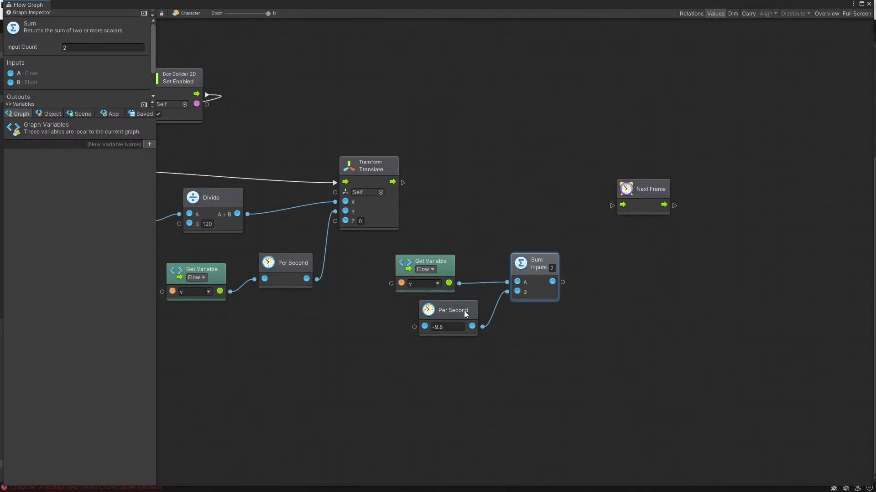
left_click_drag(461, 311, 447, 307)
left_click(521, 266)
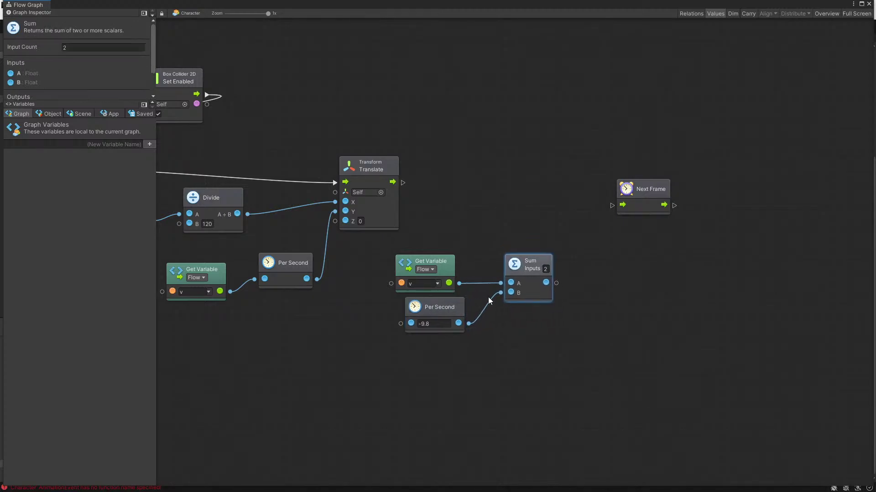
Step: Duplicate the Set Variable v unit beside the Sum unit and shift the Next Frame unit away to make room
scroll(241, 296, "down", 3)
scroll(242, 300, "up", 2)
left_click(215, 217)
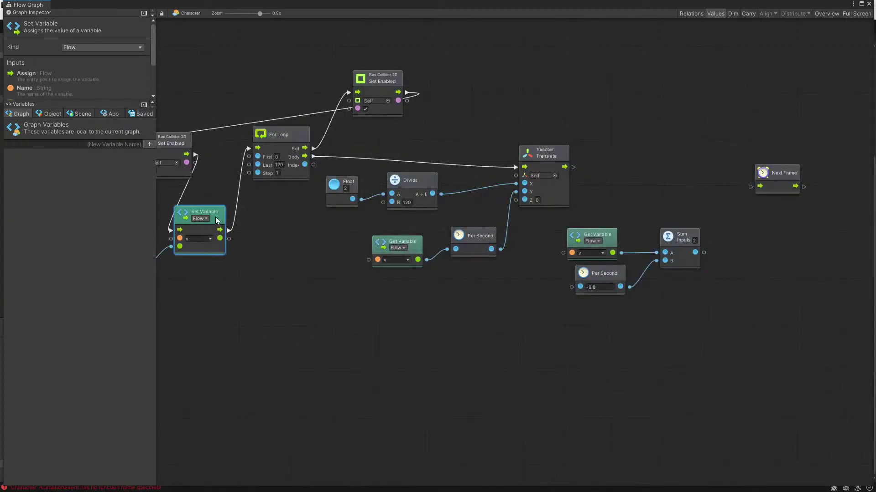
key("ctrl+d")
left_click_drag(215, 213, 766, 234)
scroll(775, 234, "up", 1)
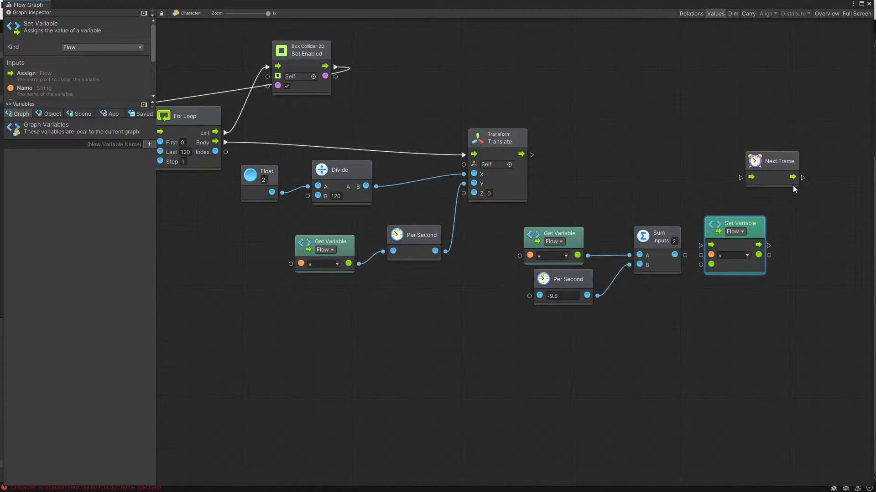
left_click_drag(781, 160, 796, 164)
left_click_drag(755, 225, 745, 194)
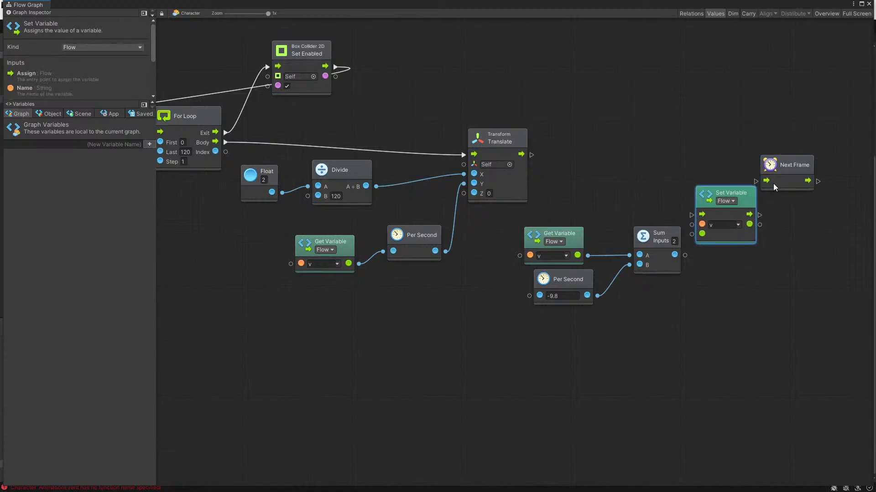
left_click_drag(806, 167, 840, 167)
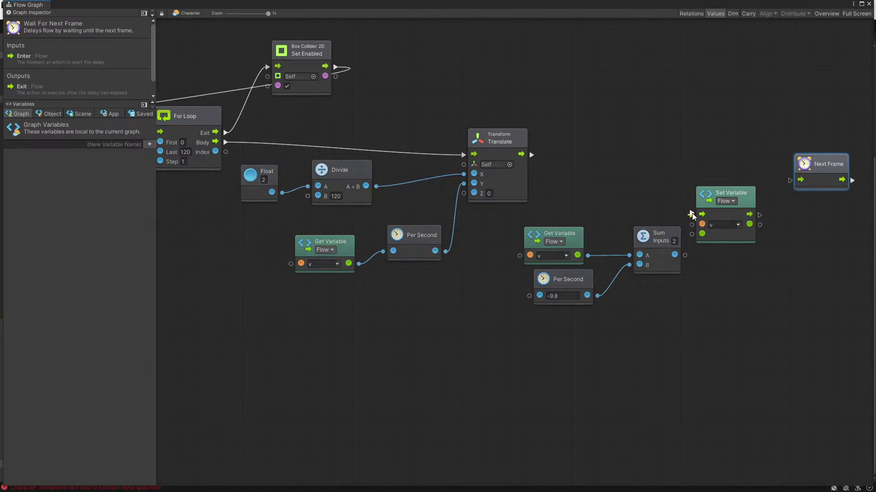
Step: Run the flow from Translate through the duplicated Set Variable v to Next Frame, with the Sum output as the new value
left_click_drag(692, 216, 532, 155)
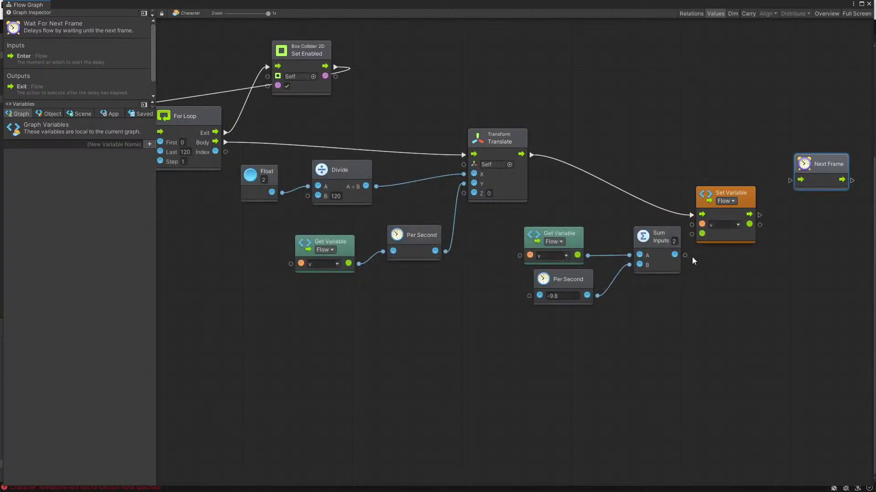
left_click_drag(685, 255, 692, 234)
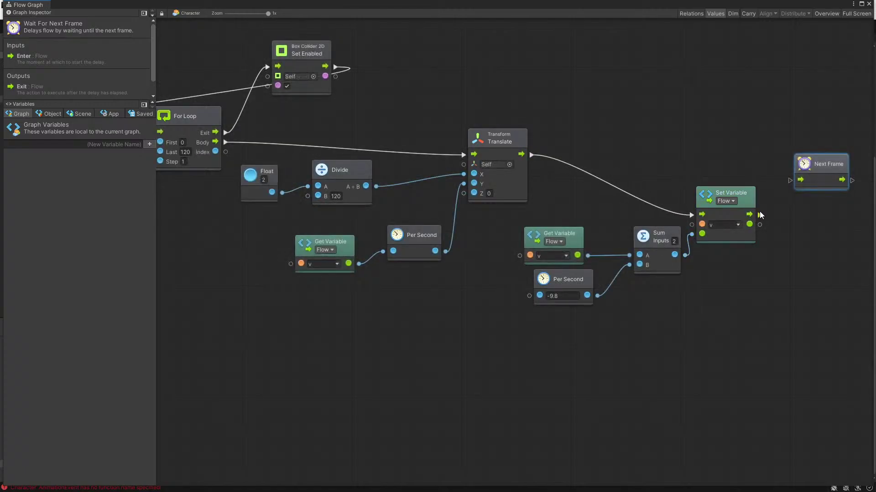
left_click_drag(759, 215, 800, 179)
left_click_drag(819, 171, 831, 176)
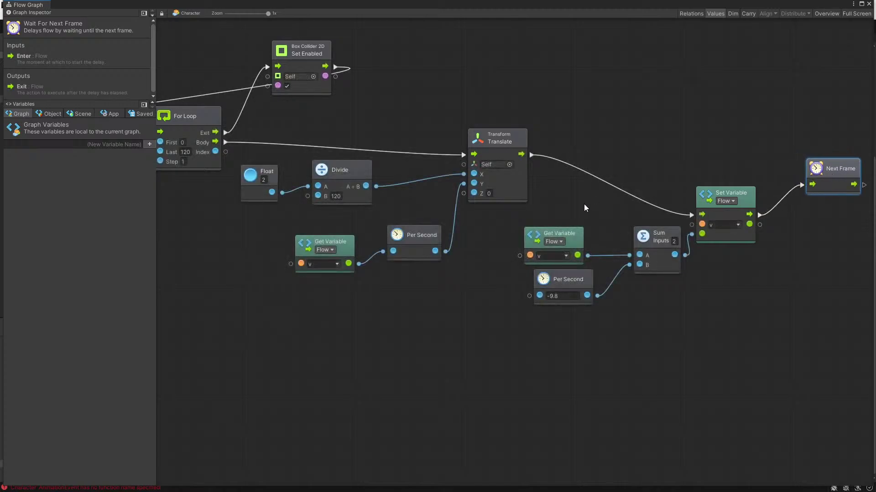
Step: Review the gravity calculation units and the flow from the initial Set Variable v through the For Loop to Next Frame
left_click_drag(561, 186, 745, 340)
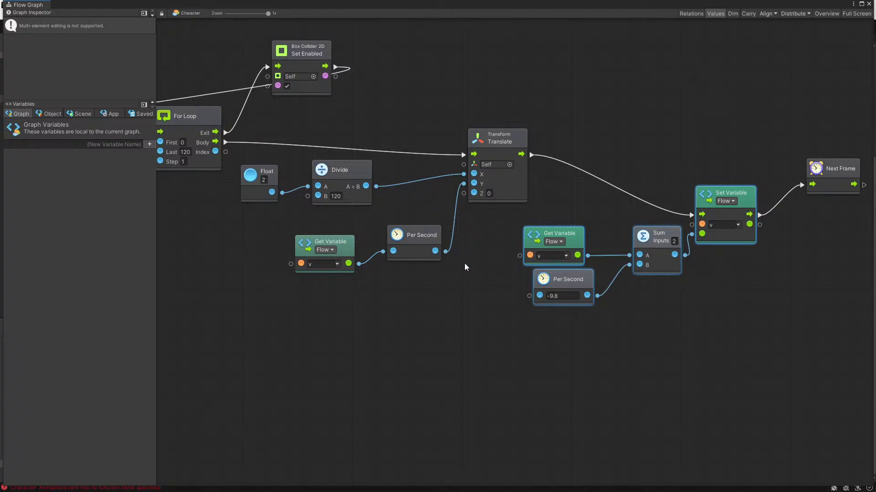
scroll(465, 264, "down", 3)
middle_click_drag(217, 259, 282, 263)
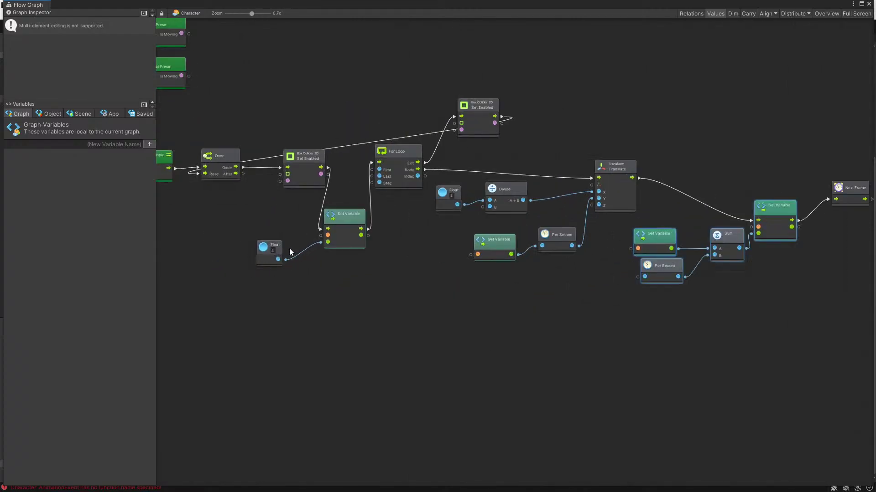
scroll(471, 254, "down", 2)
scroll(722, 270, "up", 3)
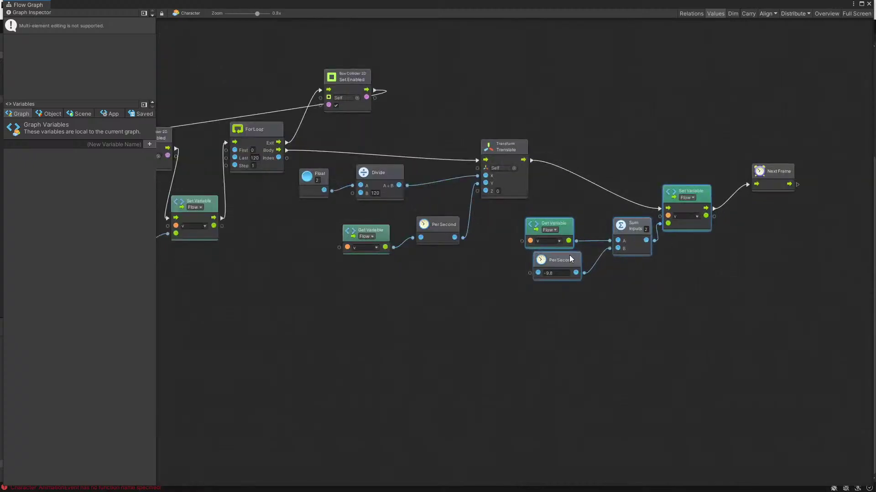
scroll(569, 259, "up", 2)
left_click(331, 224)
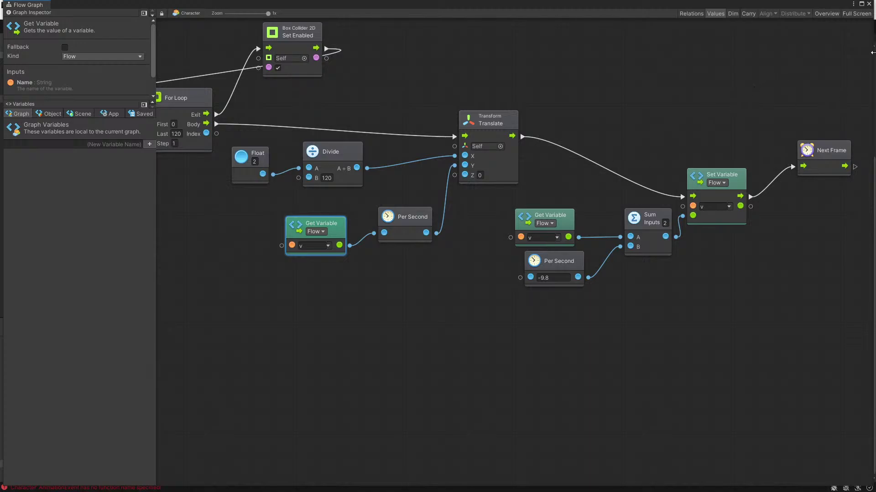
Step: Close the flow graph, play the scene to test jumping over the bush from several positions, and stop playback
left_click(869, 5)
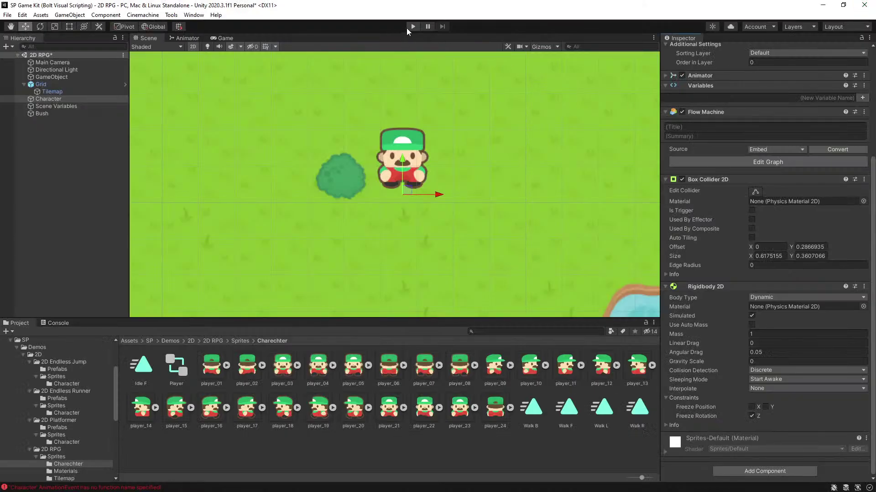
left_click(412, 27)
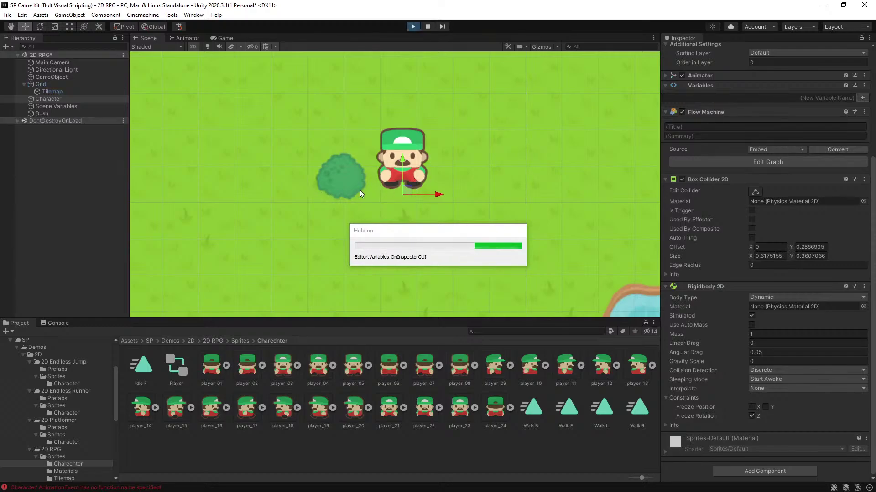
key("Down")
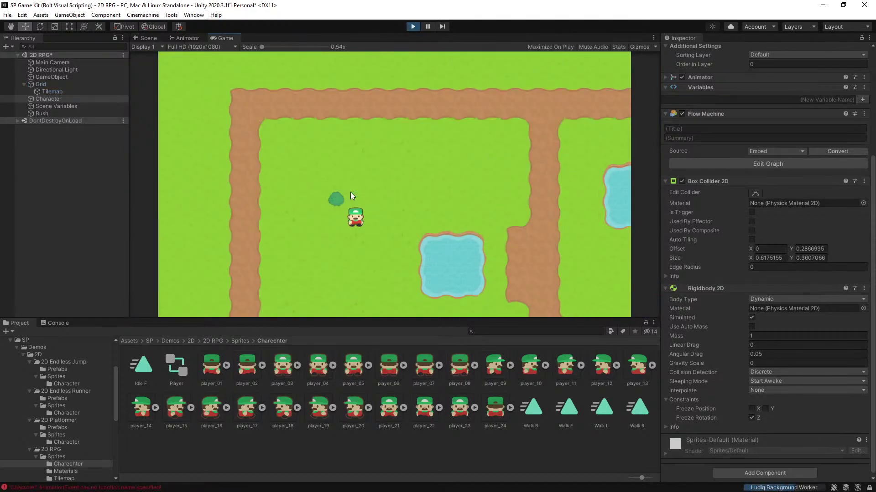
key("Left")
key("Up")
key("Down")
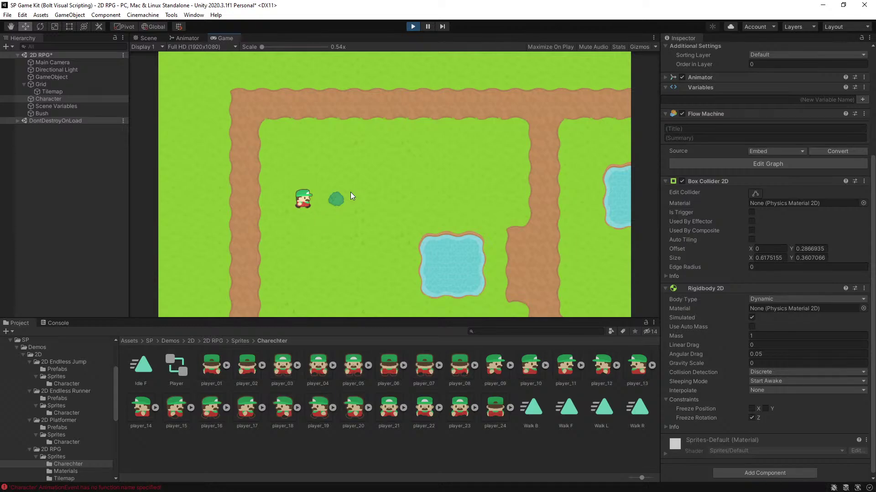
key("Right")
key("Up")
key("Right")
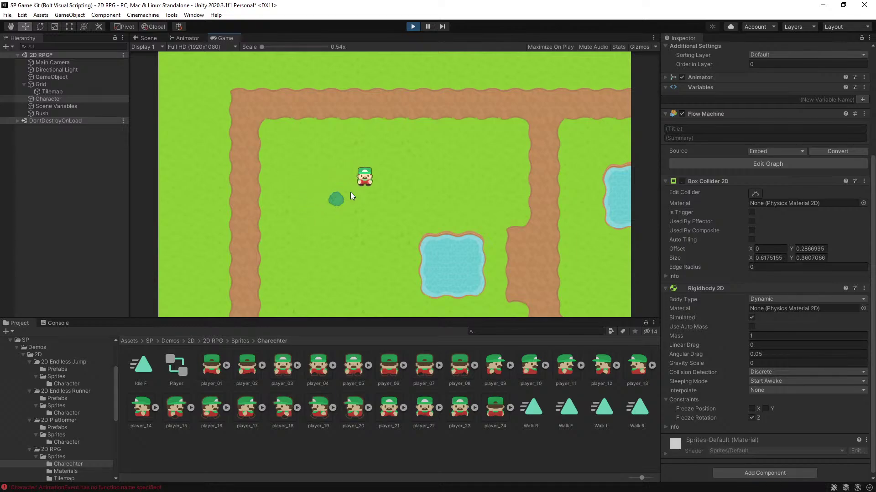
key("Down")
key("Left")
key("Up")
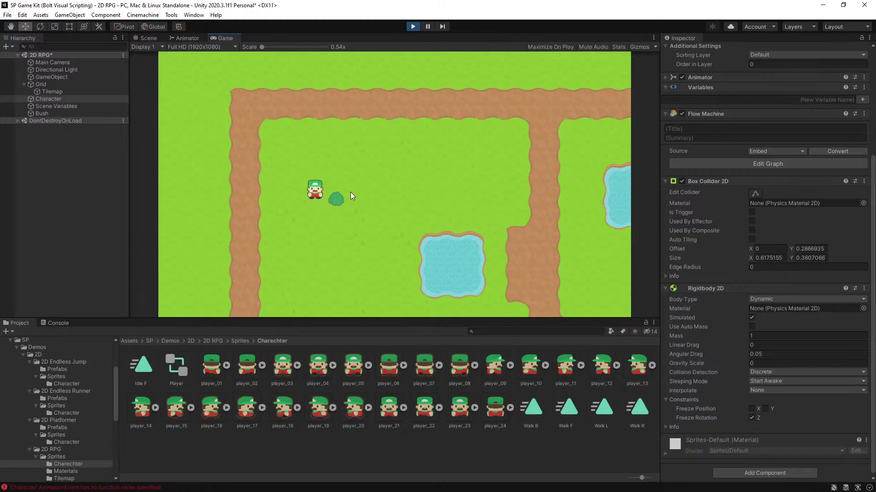
key("Right")
key("Up")
key("Down")
key("Left")
key("Up")
key("Right")
key("Down")
key("Left")
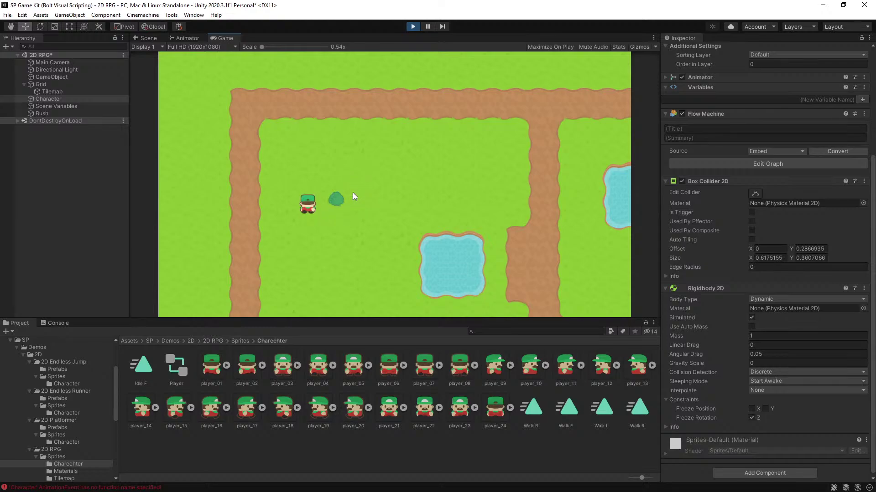
key("Up")
key("Right")
key("Down")
key("Left")
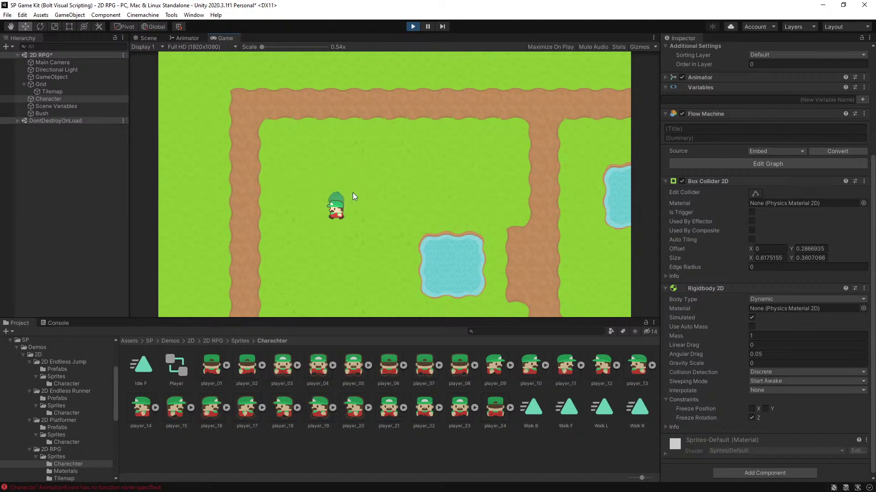
key("Up")
key("Right")
key("Down")
key("Left")
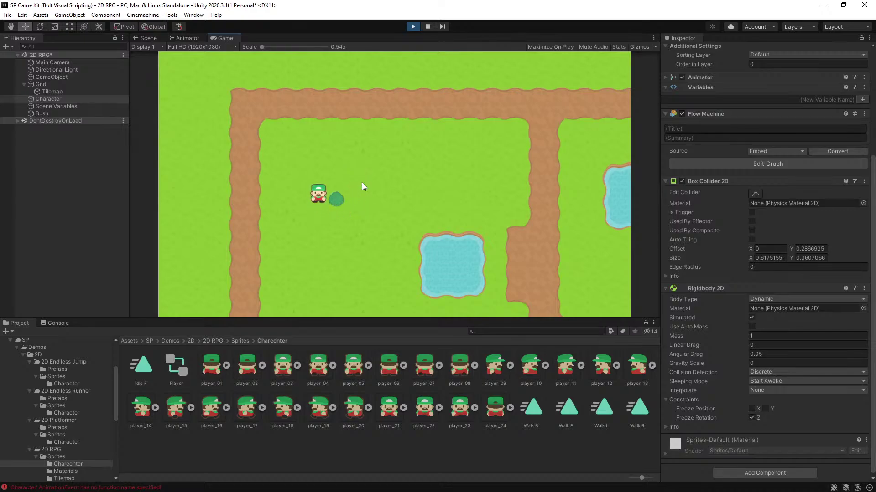
key("Up")
key("Right")
left_click(413, 26)
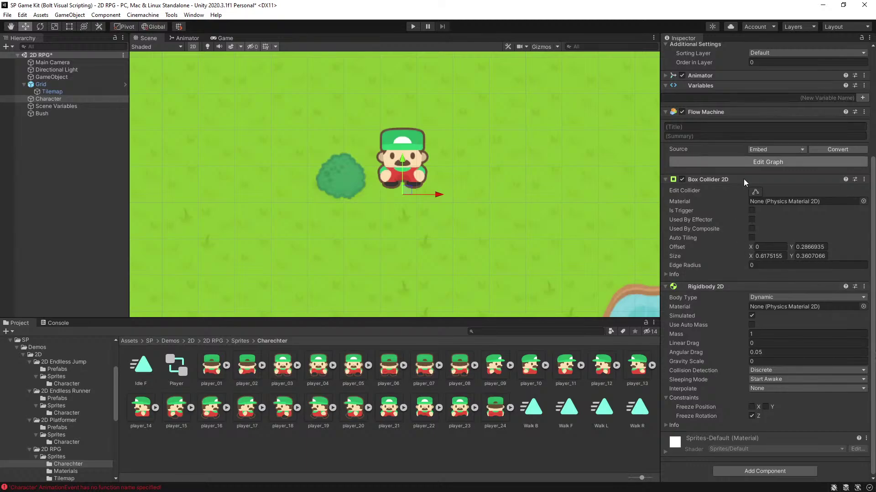
Step: Reopen the character's flow graph, set the gravity Per Second value to -15, and close the graph
left_click(768, 162)
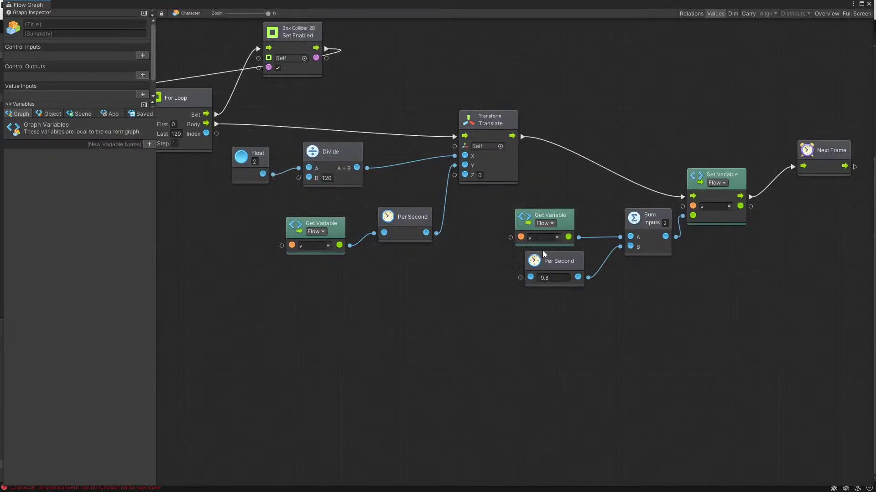
left_click(543, 278)
type("180")
key("BackSpace")
key("BackSpace")
key("BackSpace")
type("15")
key("Return")
left_click(868, 4)
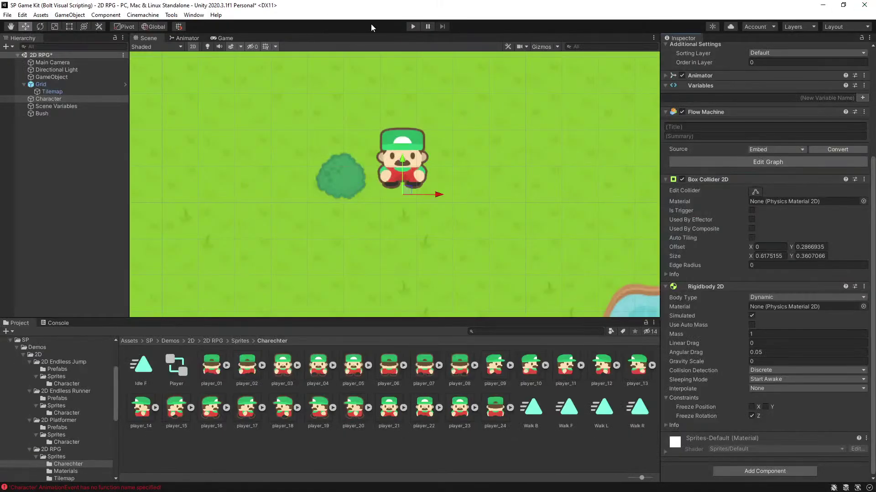
Step: Play the scene again to test the character's jump over the bush with the stronger gravity, and stop playback
left_click(412, 26)
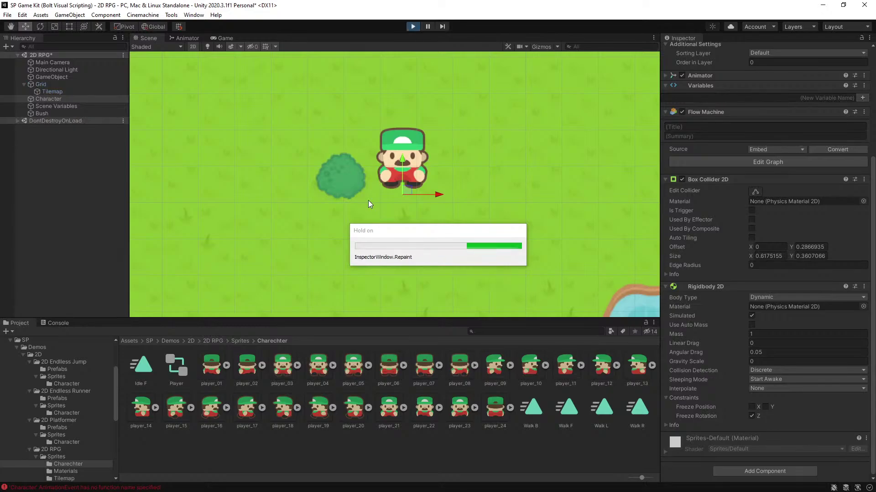
key("Down")
key("Left")
key("Up")
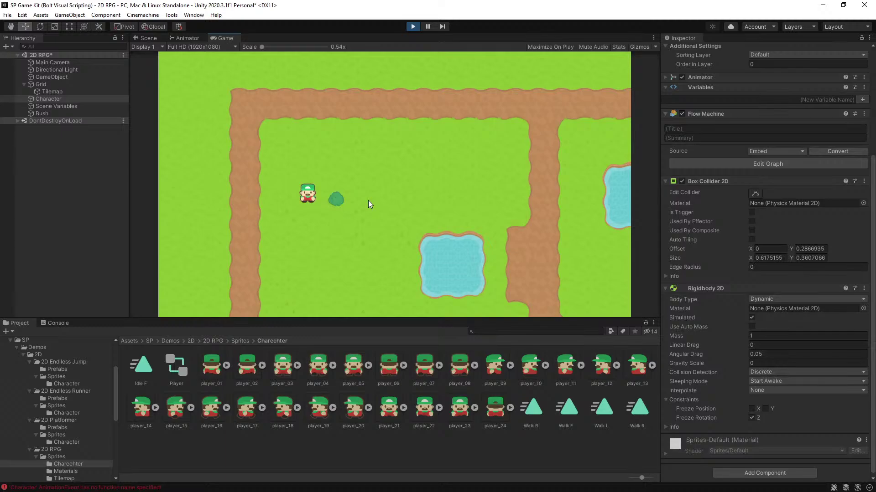
key("Up")
key("Right")
key("Down")
key("Down")
key("Left")
key("Up")
key("Right")
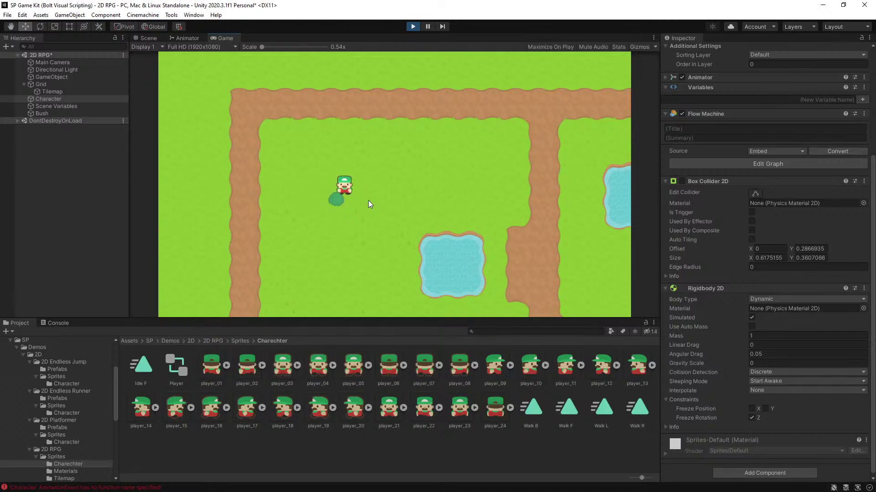
key("Right")
key("Down")
key("Down")
key("Left")
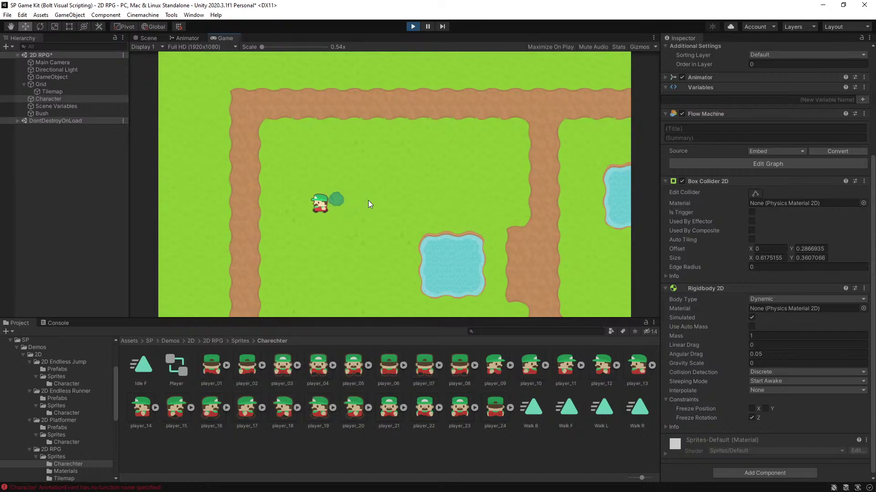
key("Up")
key("Right")
key("Up")
key("Right")
key("Down")
key("ctrl+p")
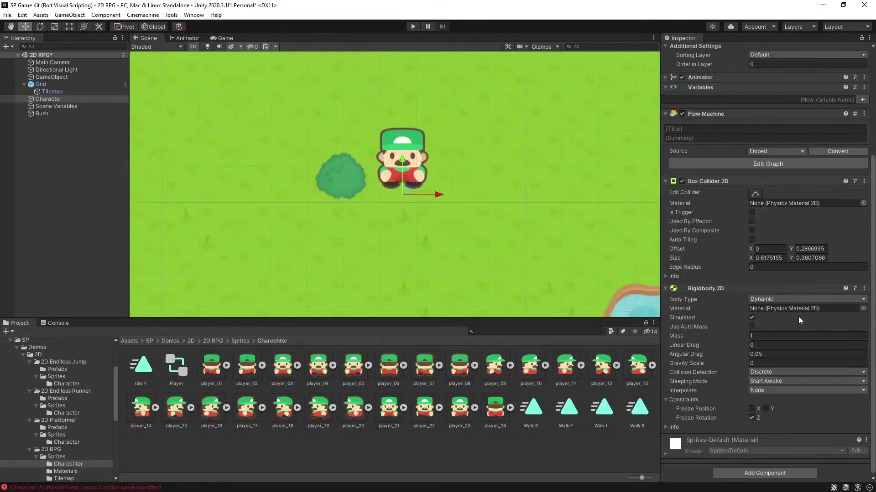
Step: Check the gravity Per Second value in the character's flow graph and close the graph
left_click(778, 165)
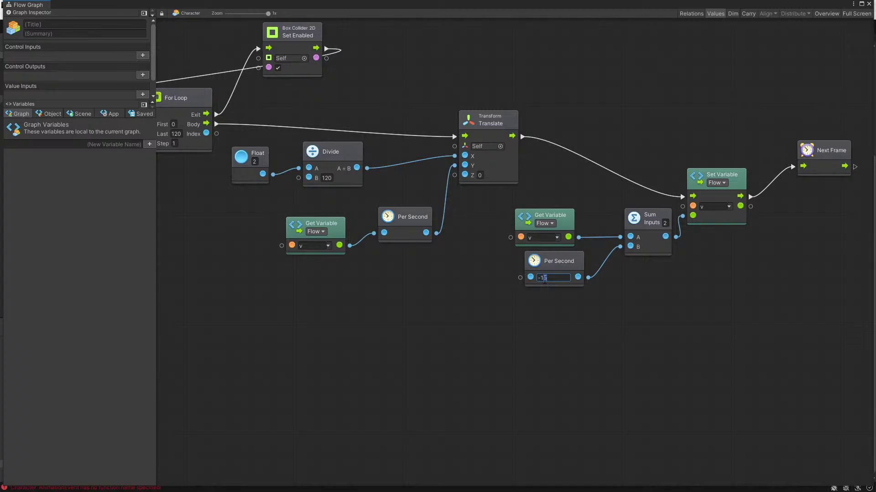
left_click(597, 347)
left_click(869, 3)
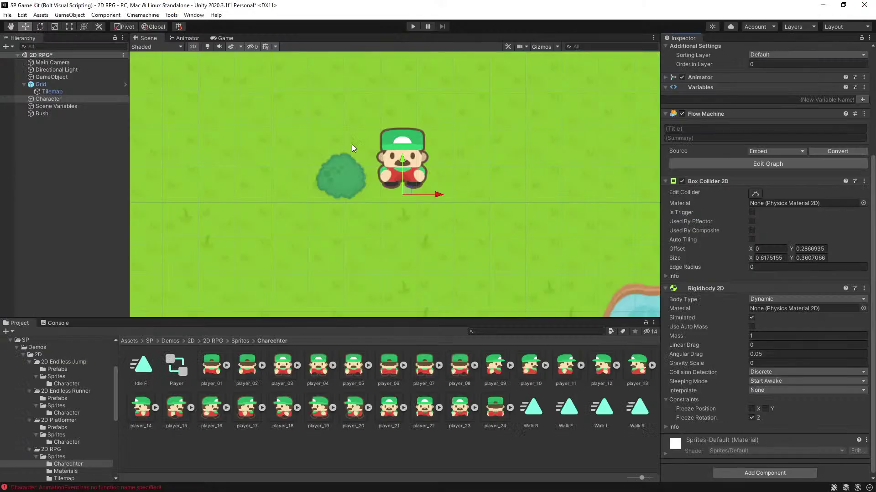
Step: Play the scene, walk the character around the bush, test jumping over it from several sides and in open grass, and stop playback
left_click(413, 26)
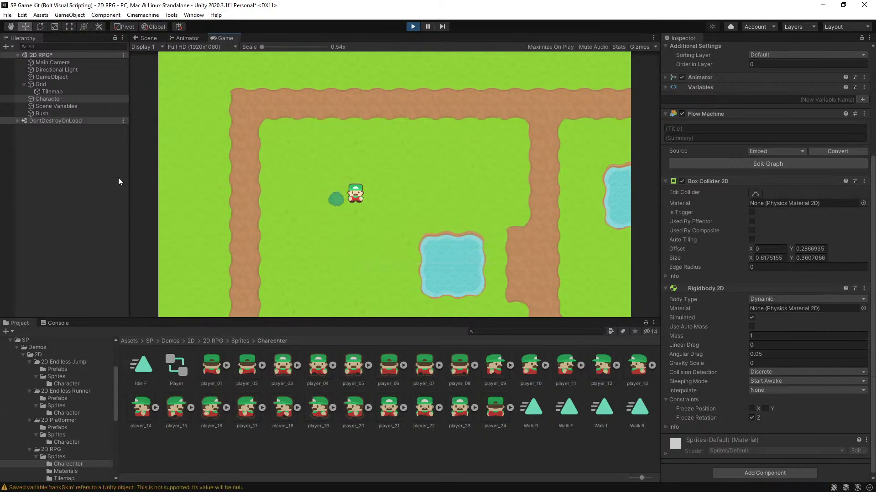
key("Left")
key("Down")
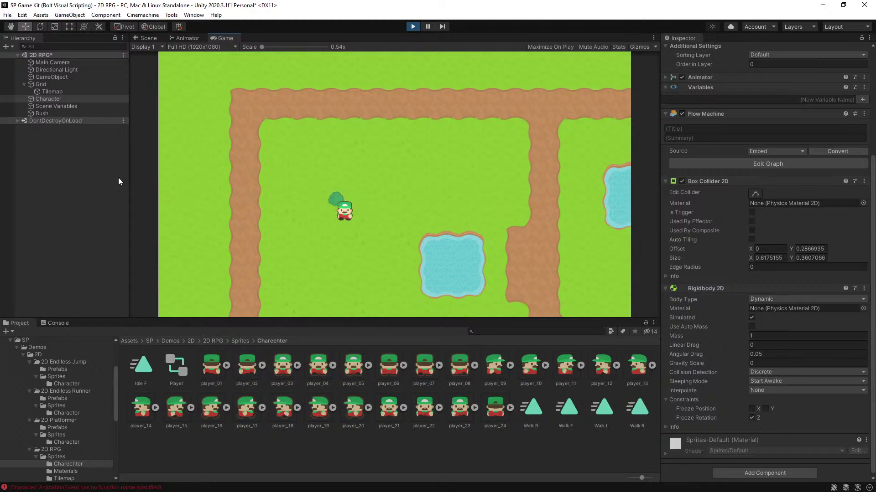
key("Up")
key("Right")
key("Down")
key("Right")
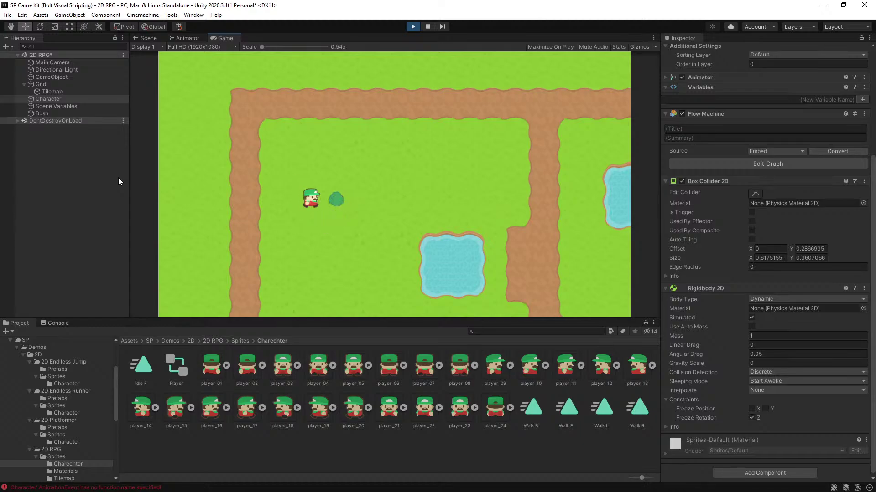
key("Up")
key("Down")
key("Up")
key("Left")
key("Down")
key("Right")
key("Up")
key("Right")
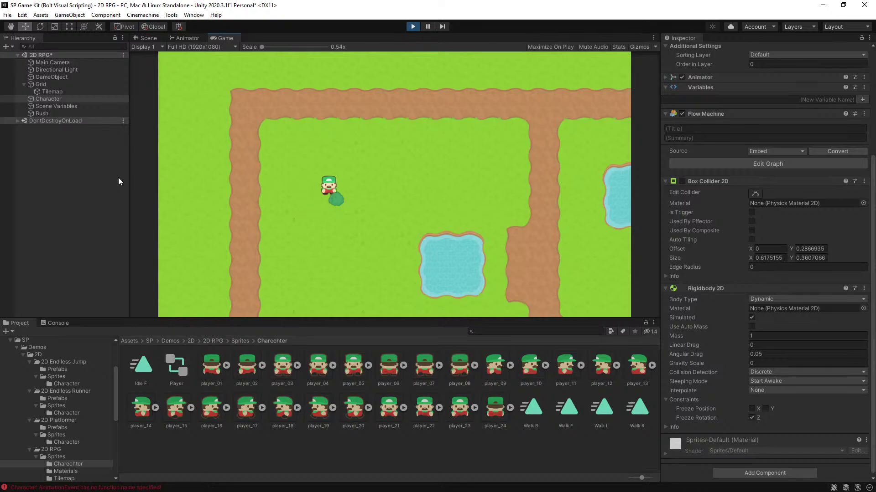
key("Down")
key("Left")
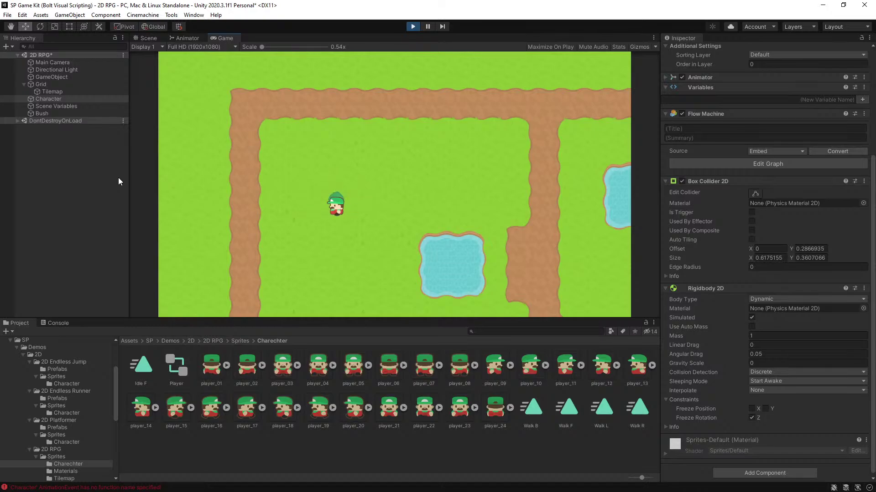
key("Up")
key("Right")
key("Down")
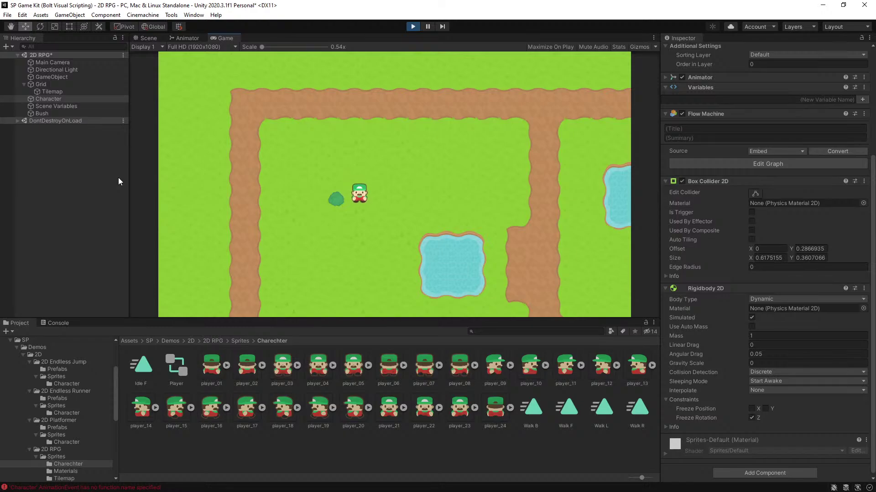
key("Down")
key("Left")
key("Up")
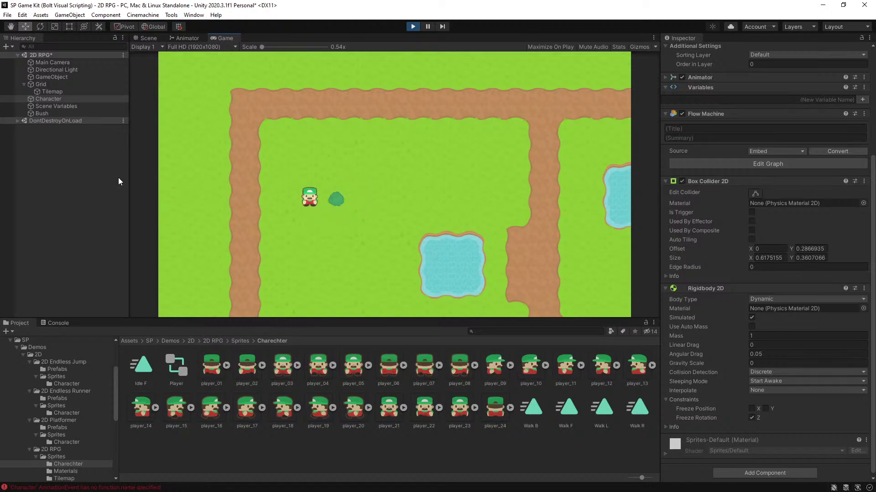
key("Right")
key("Right")
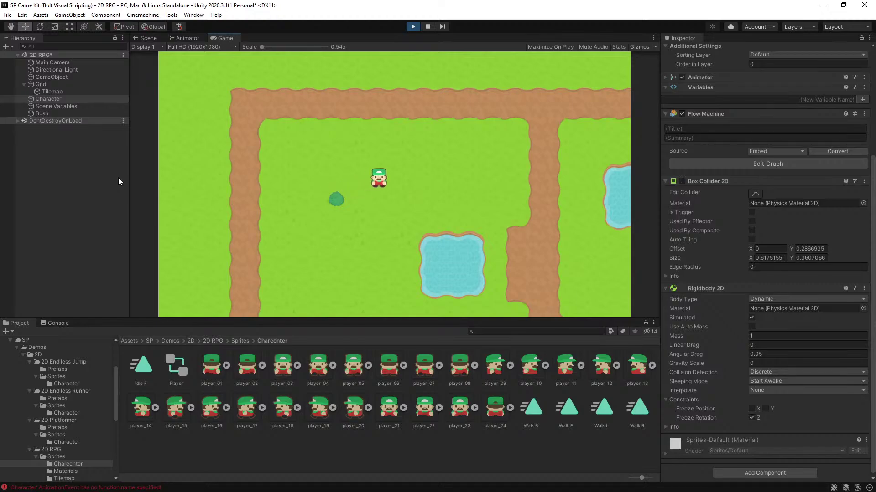
key("Right")
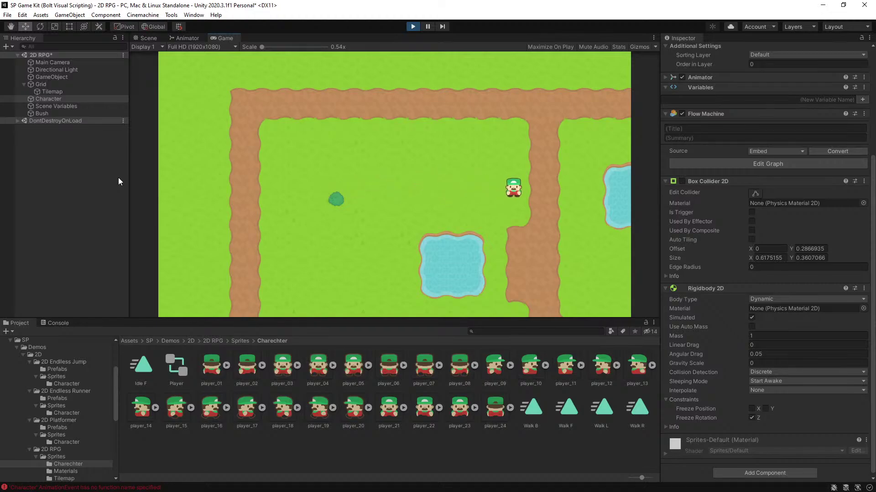
key("Right")
key("Down")
key("Left")
key("Left")
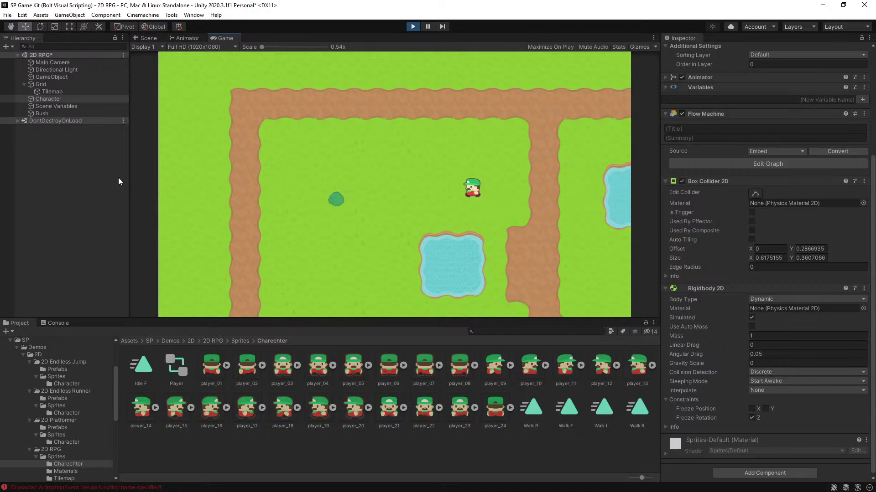
left_click(412, 30)
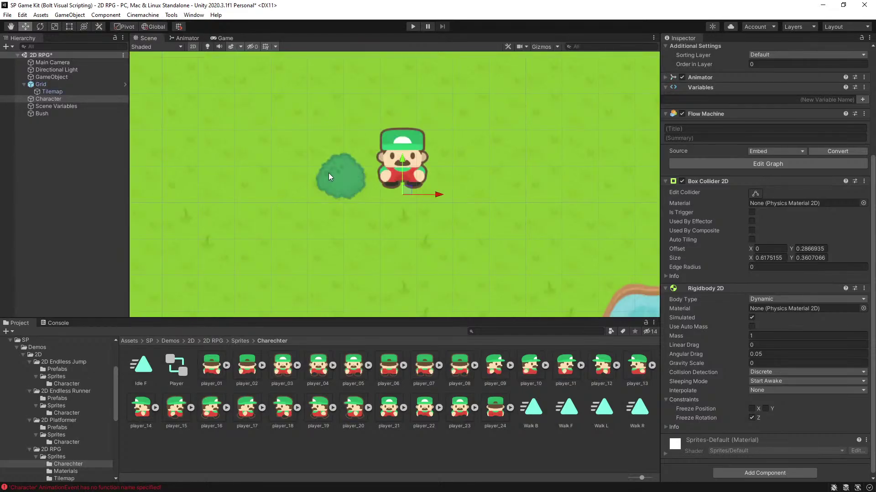
Step: Reopen the character's flow graph and examine the jump nodes and the key options of the On Keyboard Input event
left_click(428, 166)
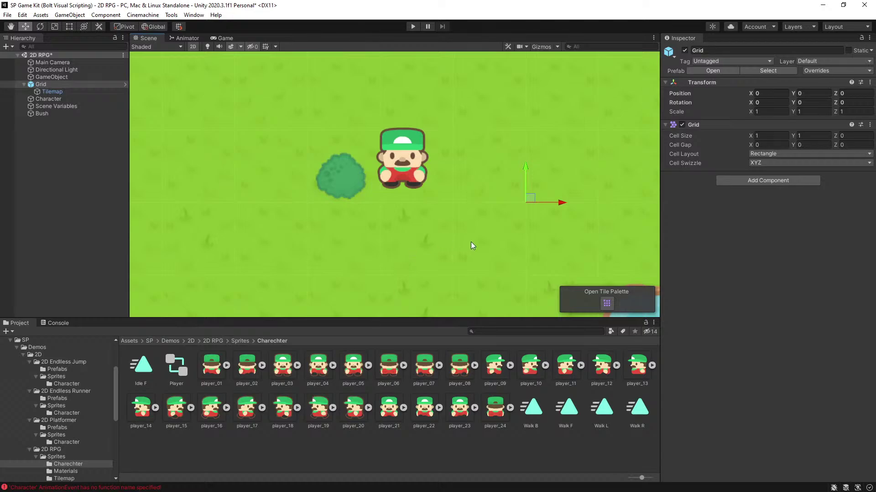
left_click(61, 98)
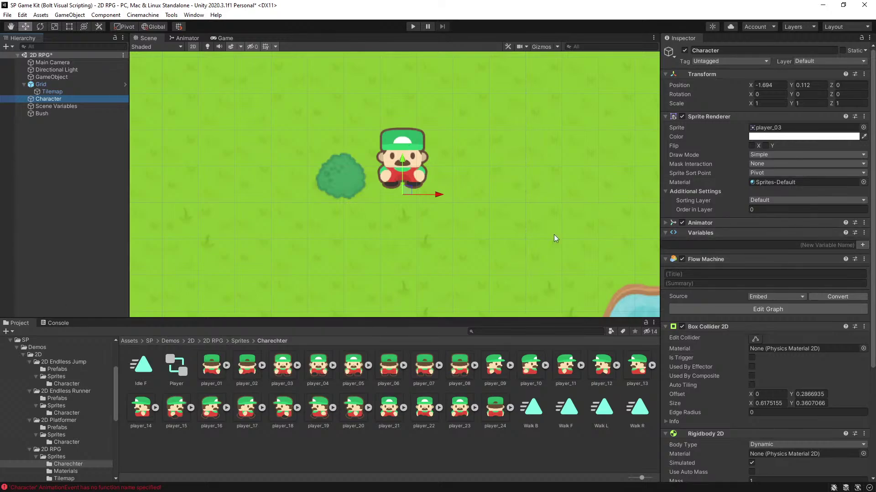
left_click(756, 311)
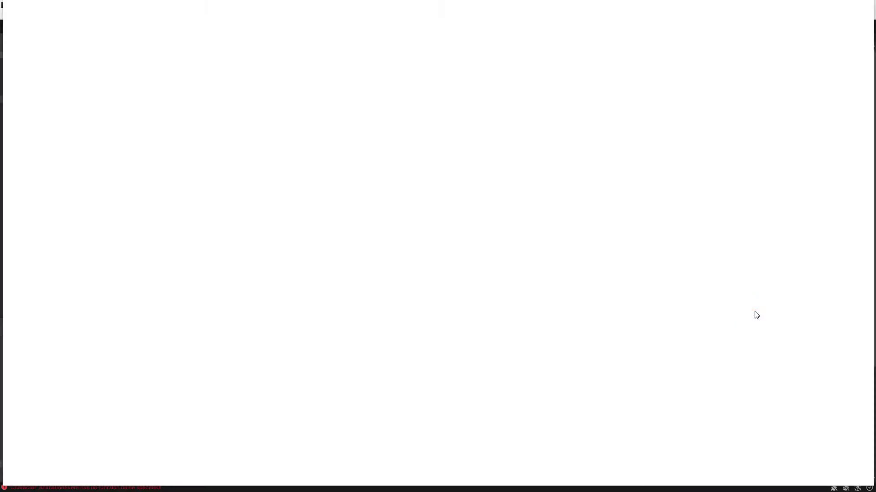
scroll(424, 283, "down", 2, "ctrl")
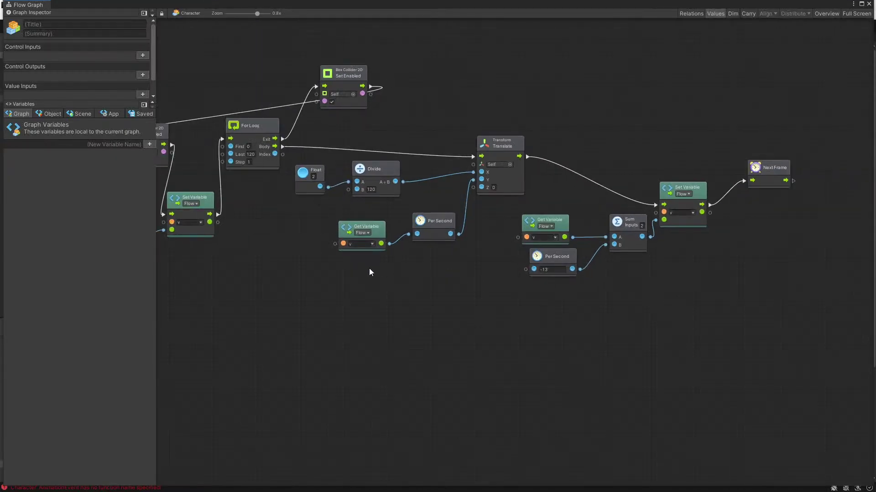
scroll(313, 261, "left", 8, "shift")
scroll(631, 150, "up", 2, "ctrl")
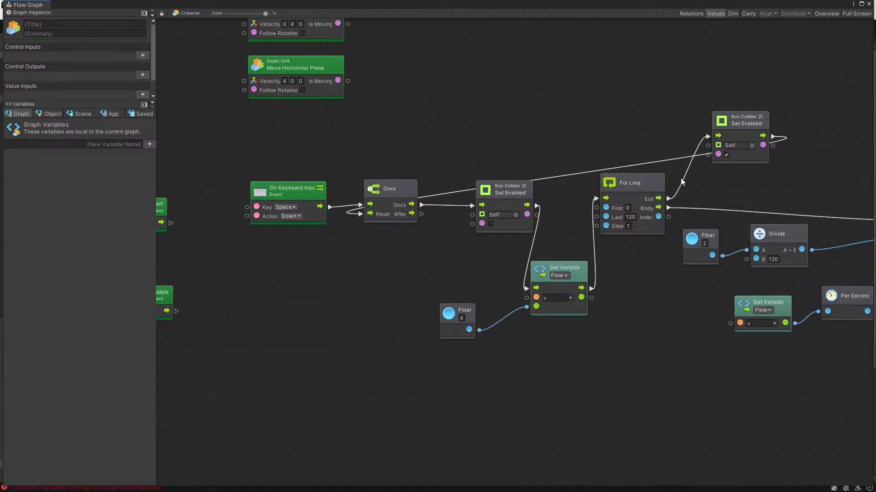
scroll(441, 184, "down", 2, "ctrl")
scroll(294, 205, "up", 3, "ctrl")
left_click(305, 214)
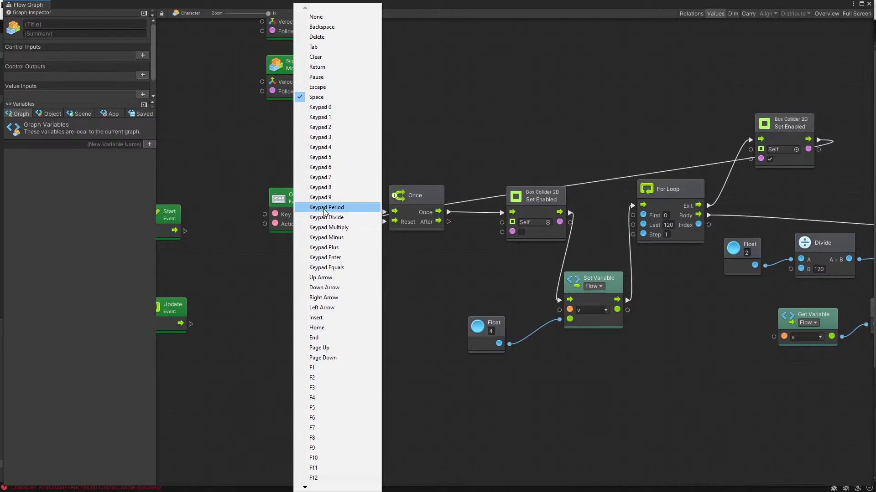
key("Escape")
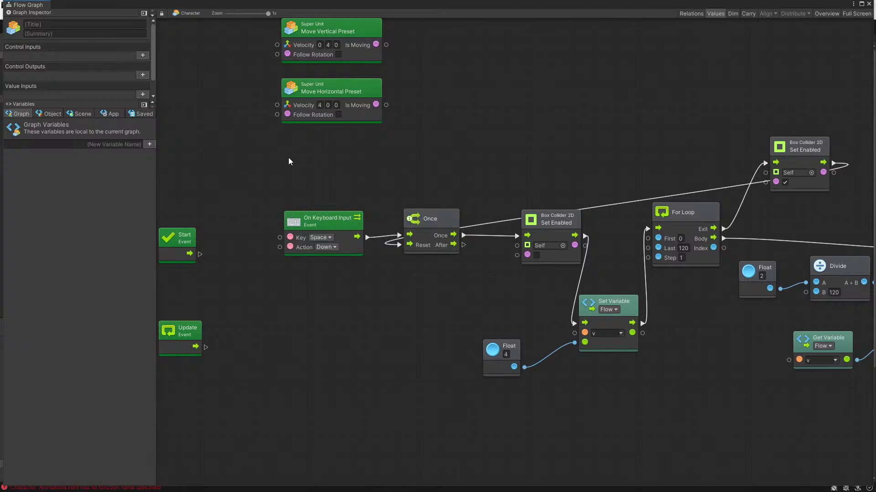
Step: Review the jump logic from the keyboard event through the collider, For Loop and Translate nodes to the gravity calculation
right_click(289, 158)
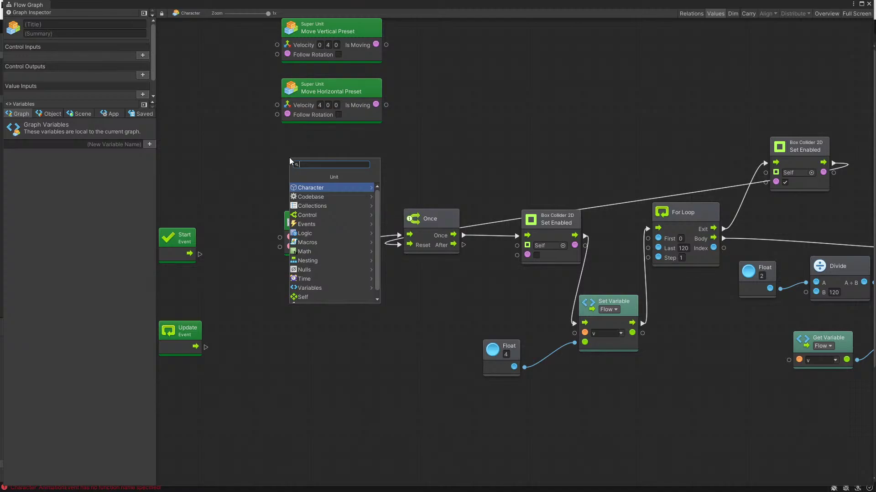
left_click(554, 147)
scroll(617, 266, "down", 4, "ctrl")
middle_click_drag(777, 315, 740, 308)
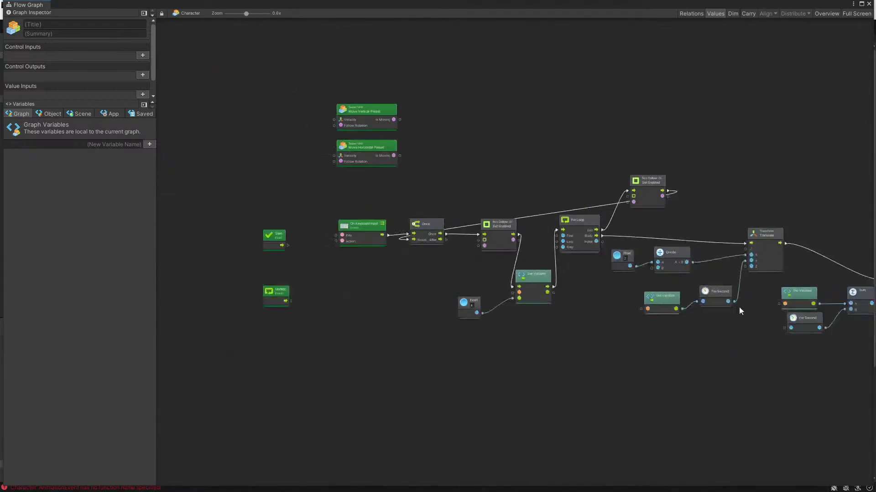
scroll(739, 308, "up", 4, "ctrl")
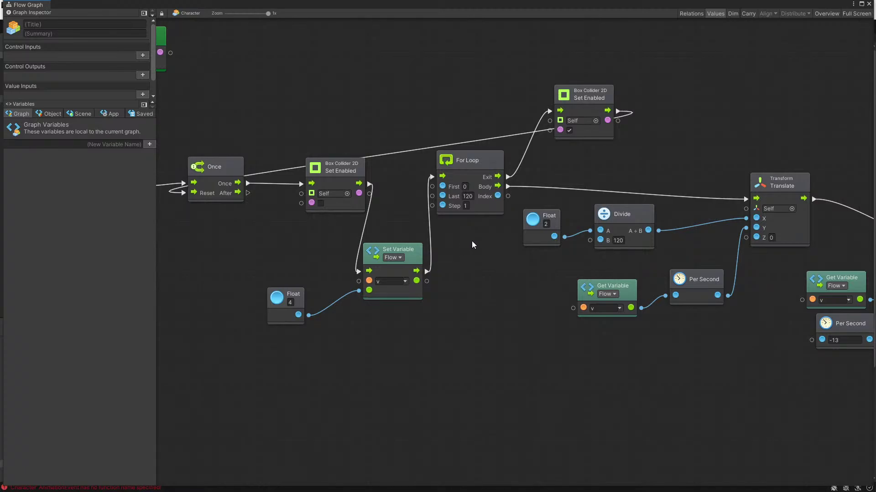
scroll(751, 222, "down", 3, "ctrl")
scroll(728, 259, "up", 3, "ctrl")
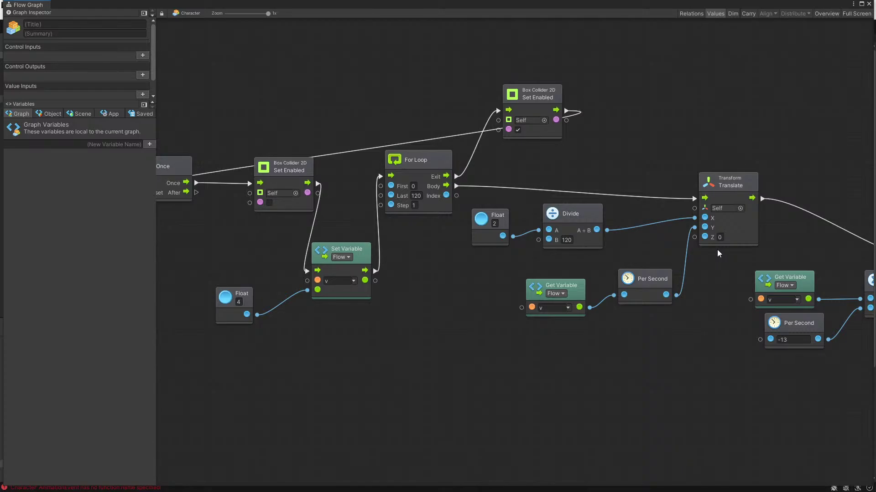
scroll(463, 271, "down", 3, "ctrl")
scroll(292, 234, "up", 3, "ctrl")
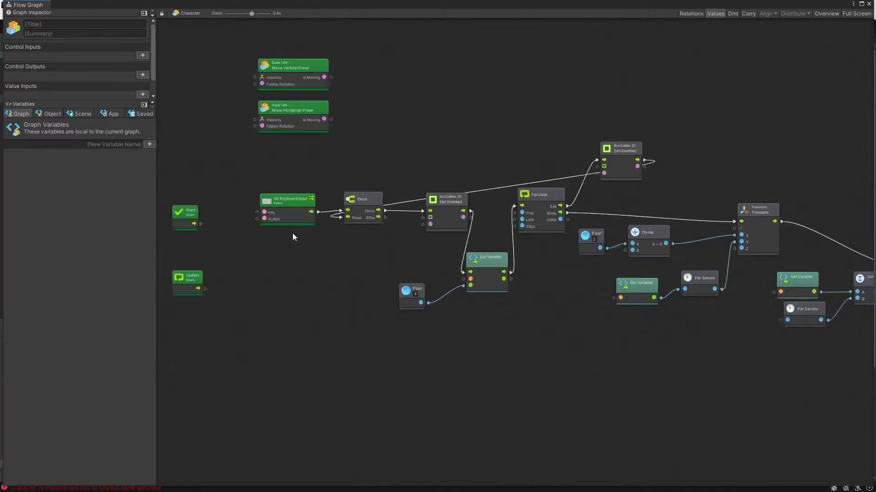
middle_click_drag(249, 193, 365, 222)
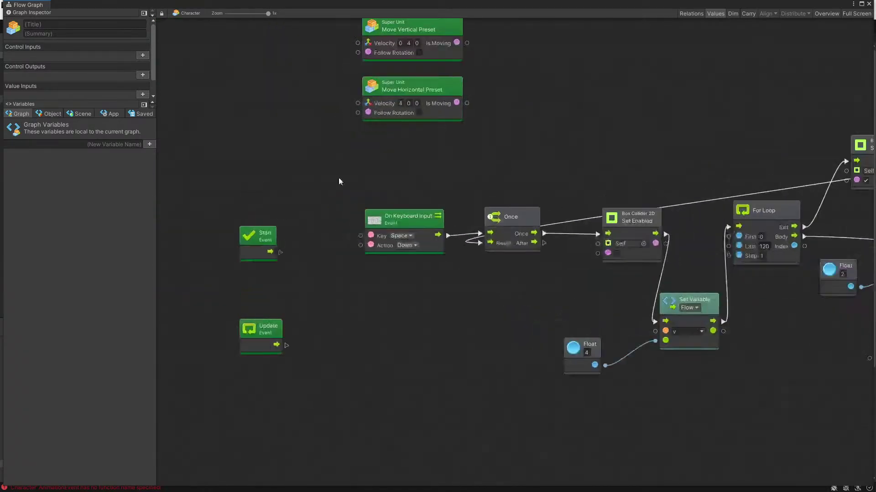
Step: Try an On Mouse Down event above the On Keyboard Input event, and delete it
right_click(364, 152)
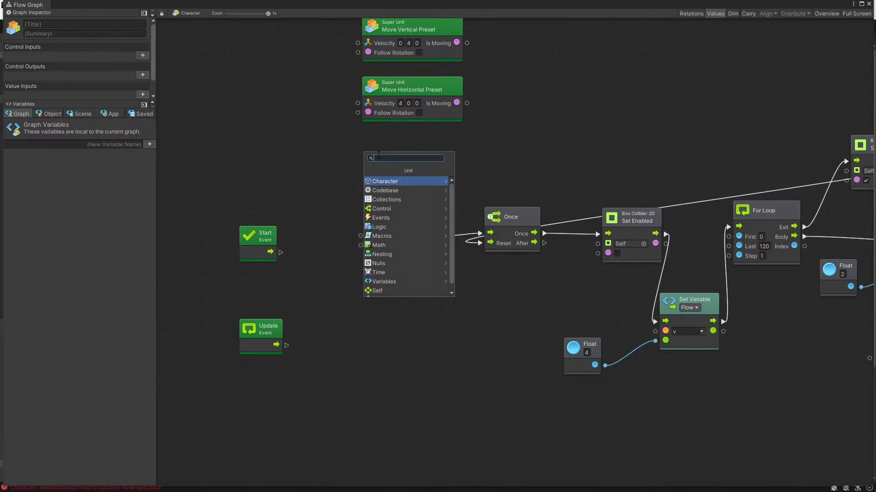
type("on mous")
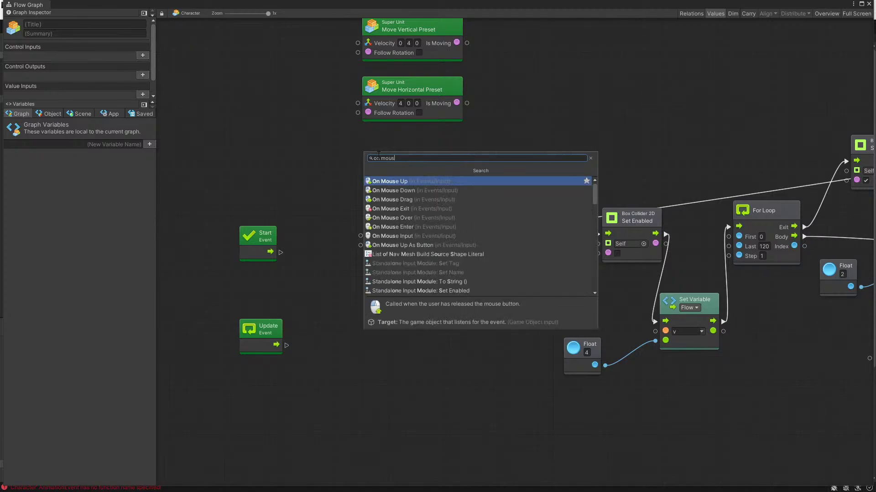
key("Down")
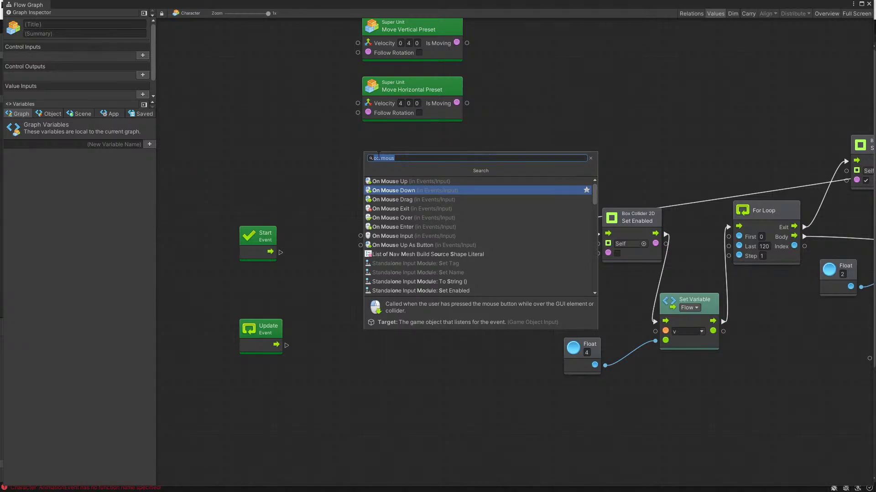
key("Return")
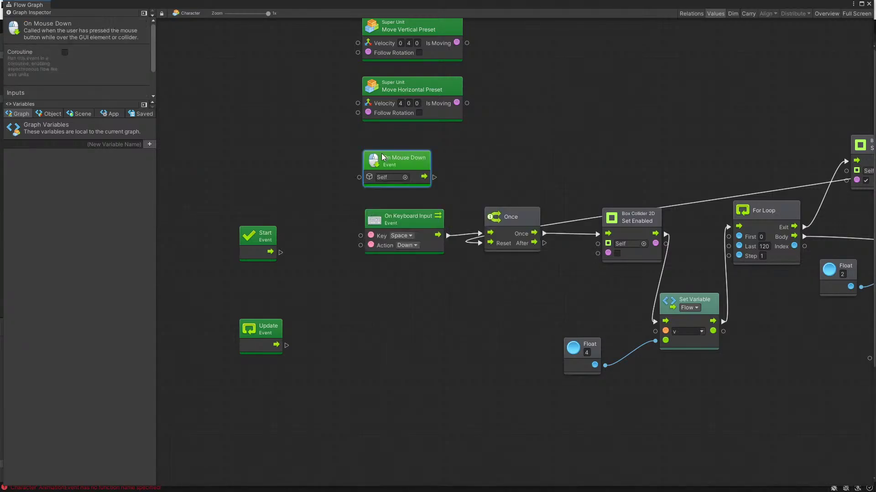
left_click_drag(378, 158, 375, 156)
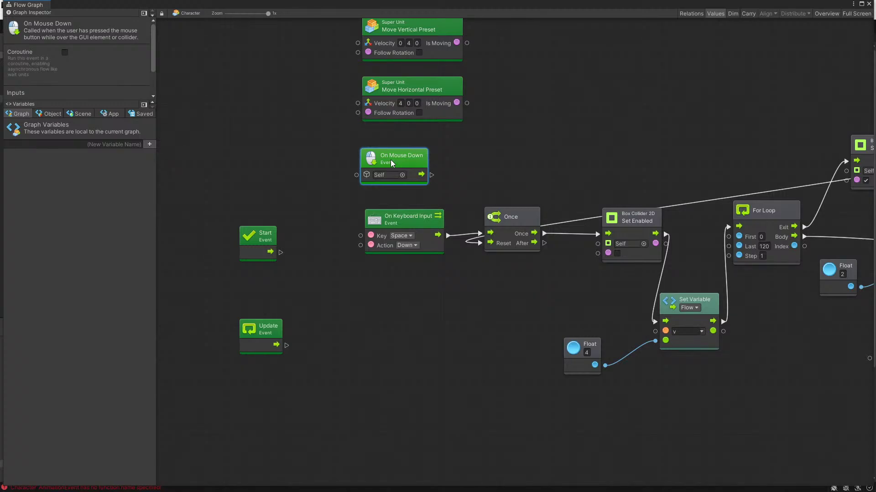
key("Delete")
Step: Add an On Mouse Input event and place it between the Move Horizontal Preset and On Keyboard Input nodes
right_click(387, 157)
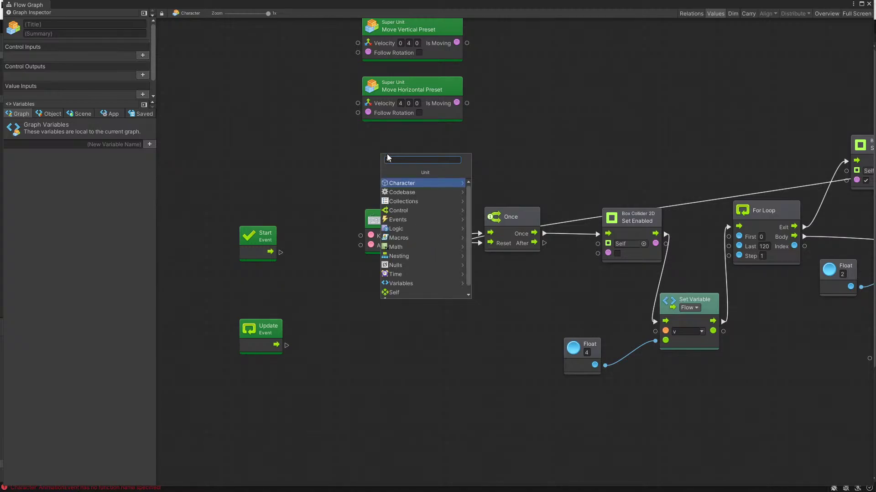
type("on")
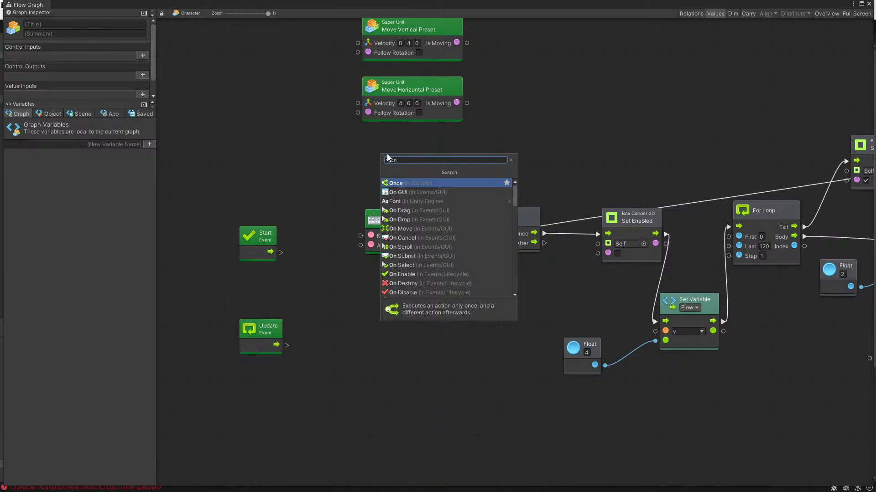
type(" mous")
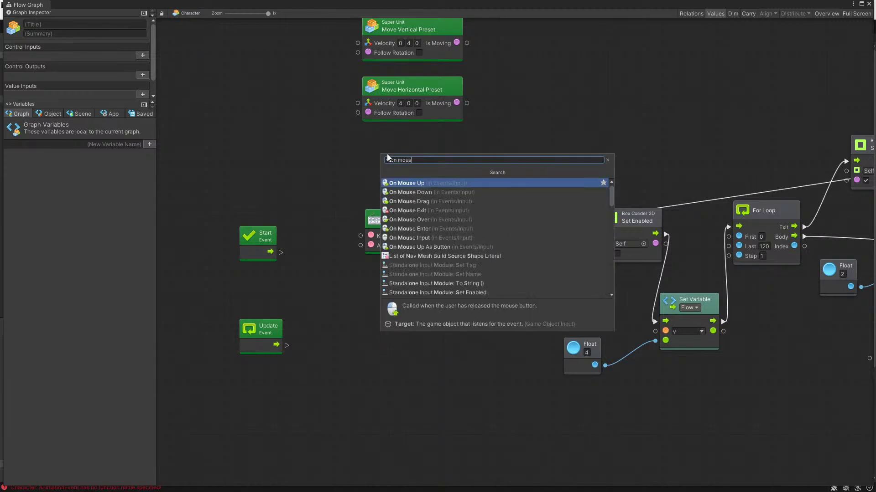
key("Down")
key("Down")
key("Down")
key("Down")
key("Down")
key("Down")
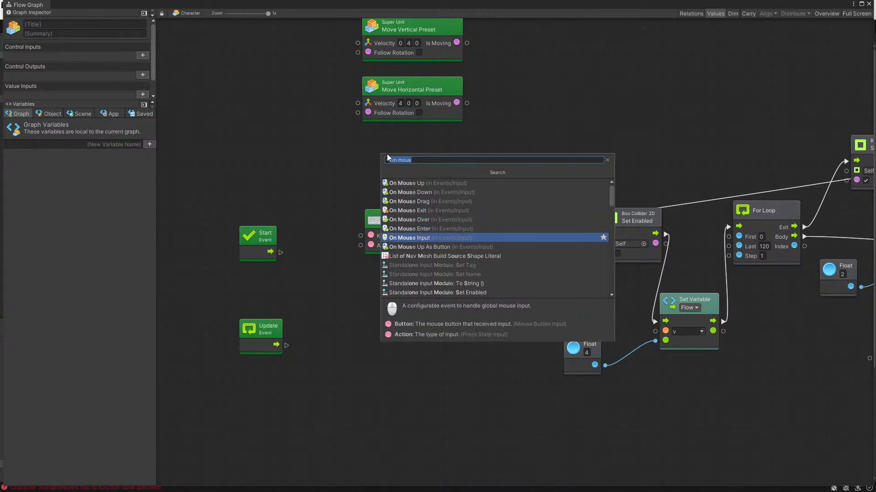
key("Return")
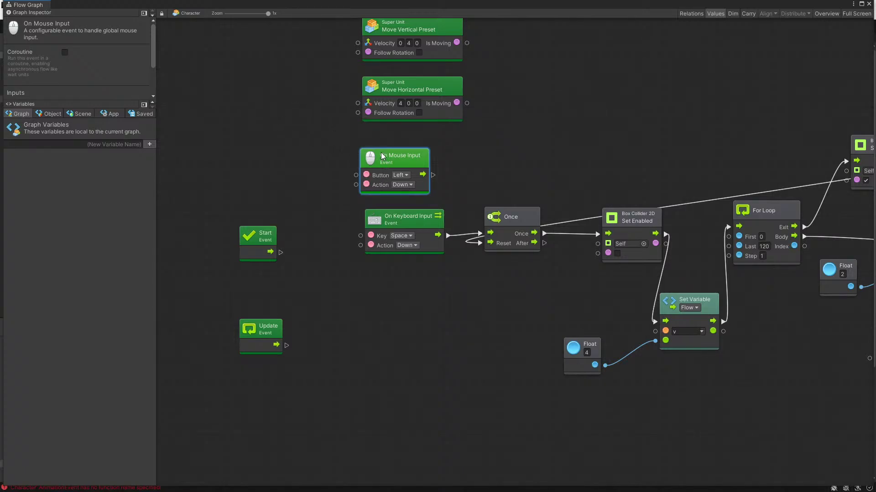
left_click_drag(409, 161, 411, 150)
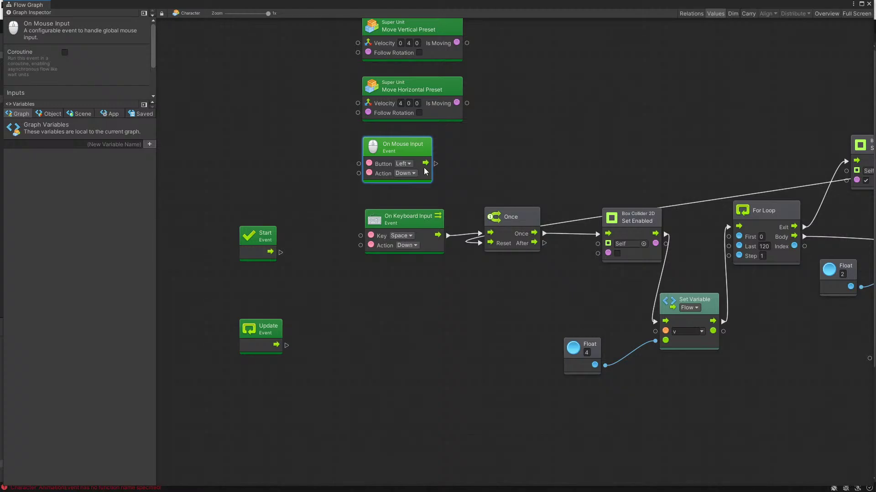
Step: Look over the Character flow graph, close its window and select the Grid in the scene
scroll(504, 181, "down", 3)
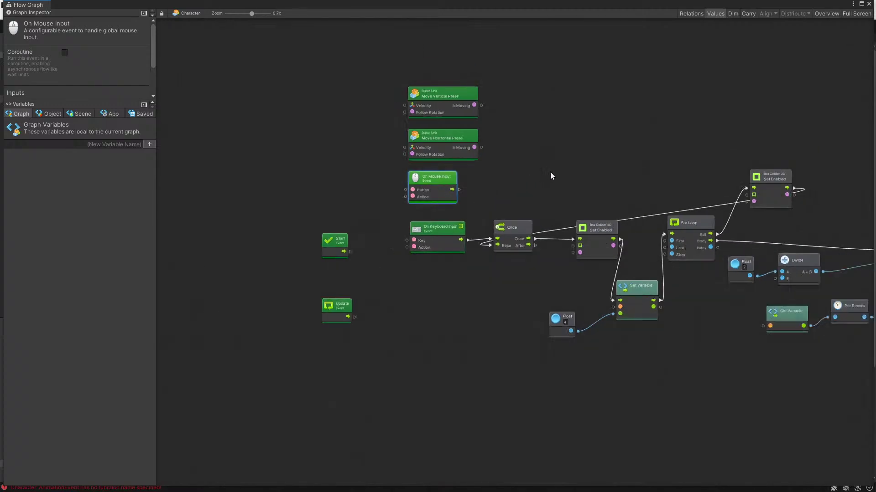
scroll(550, 174, "up", 3)
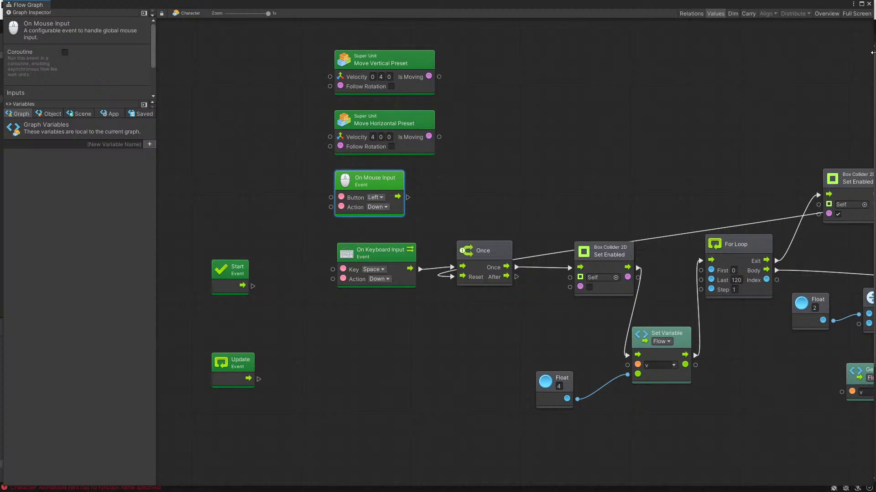
left_click(868, 3)
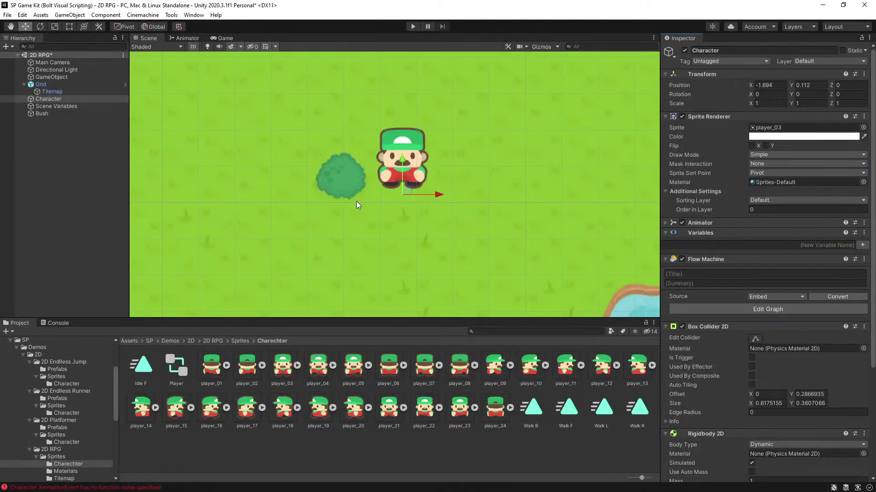
left_click(489, 209)
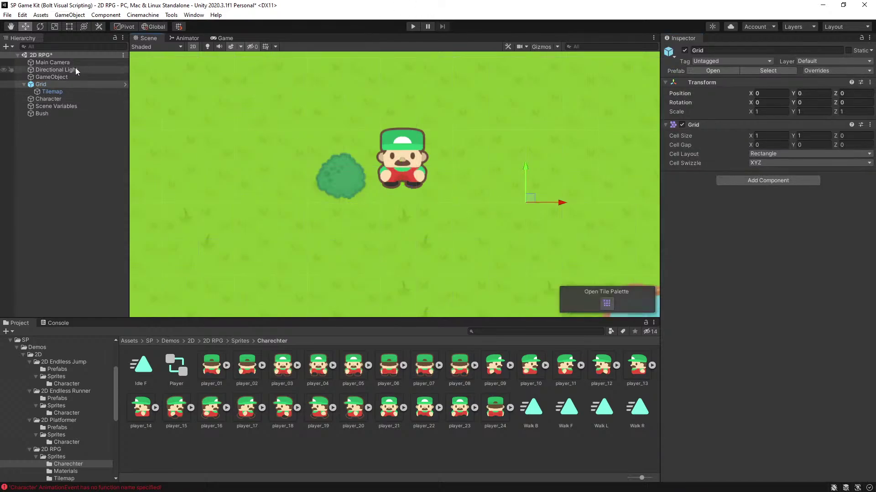
Step: Run the game, walk the character back and forth and around the bush, and stop play mode
left_click(411, 28)
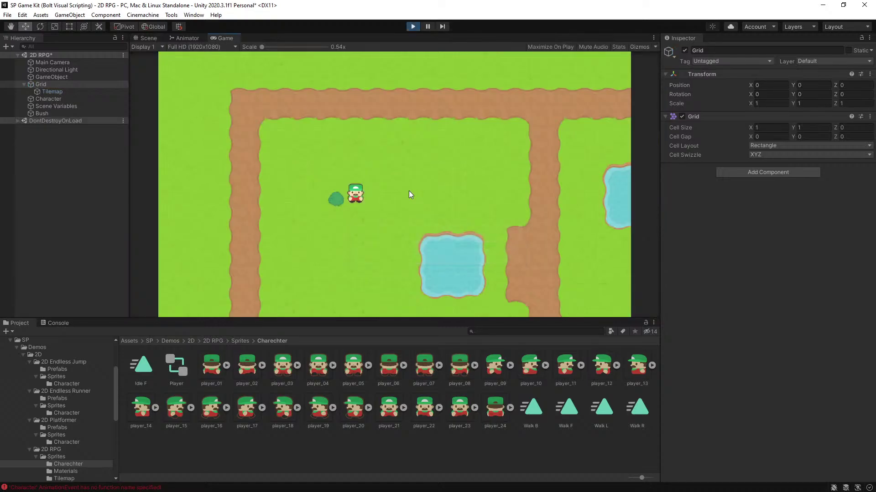
key("d")
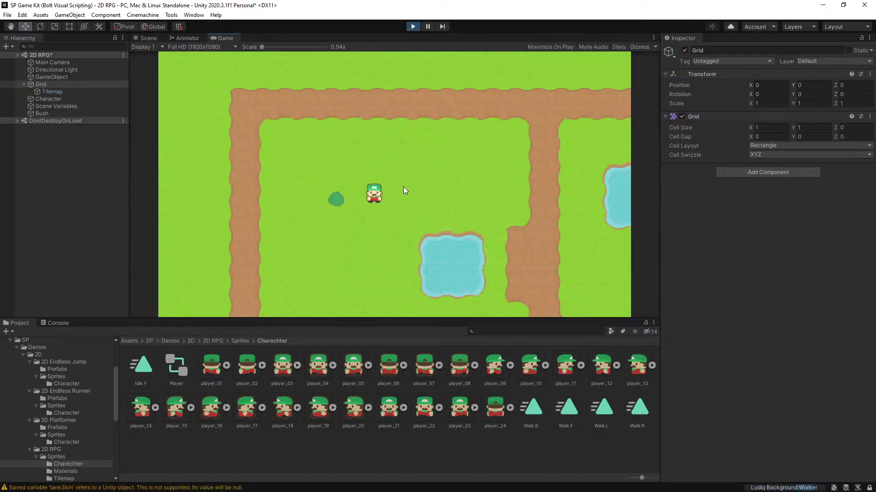
key("a")
key("d")
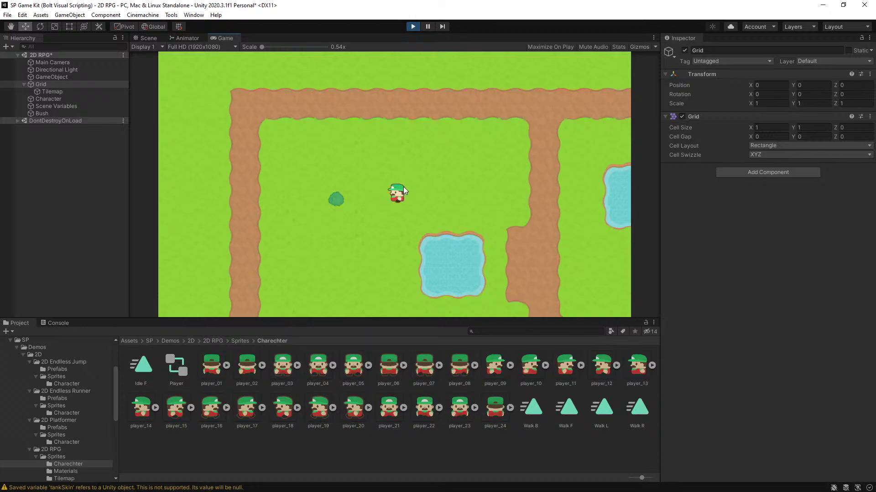
key("a")
key("d")
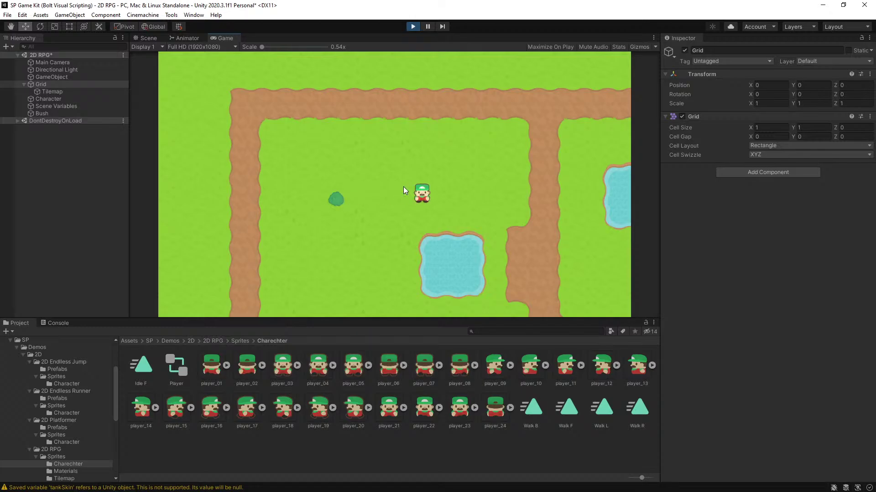
key("a")
key("d")
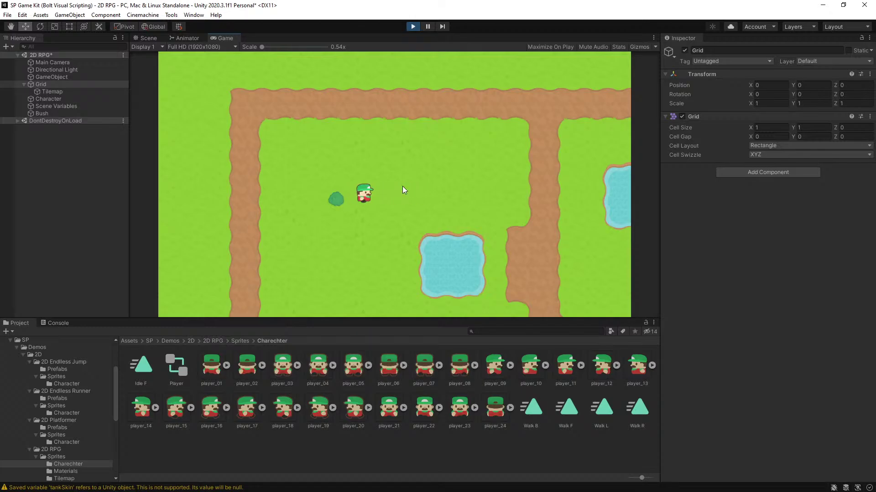
key("w")
key("s")
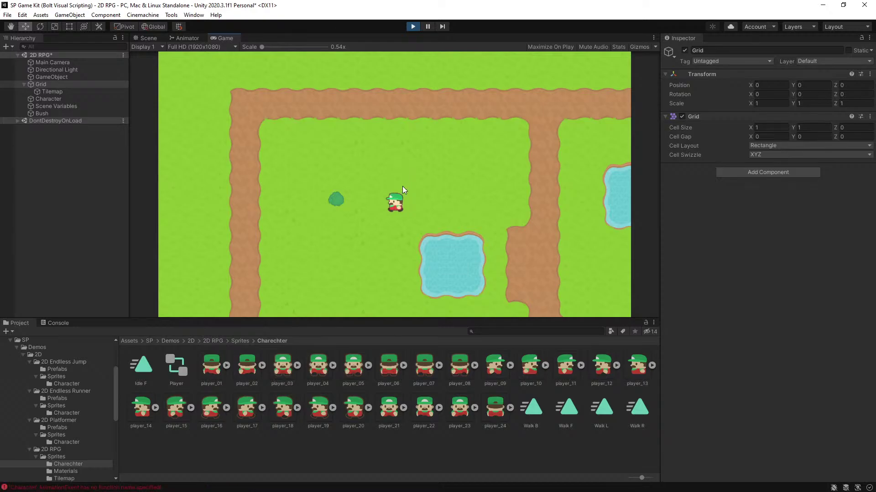
key("a")
key("w")
key("w")
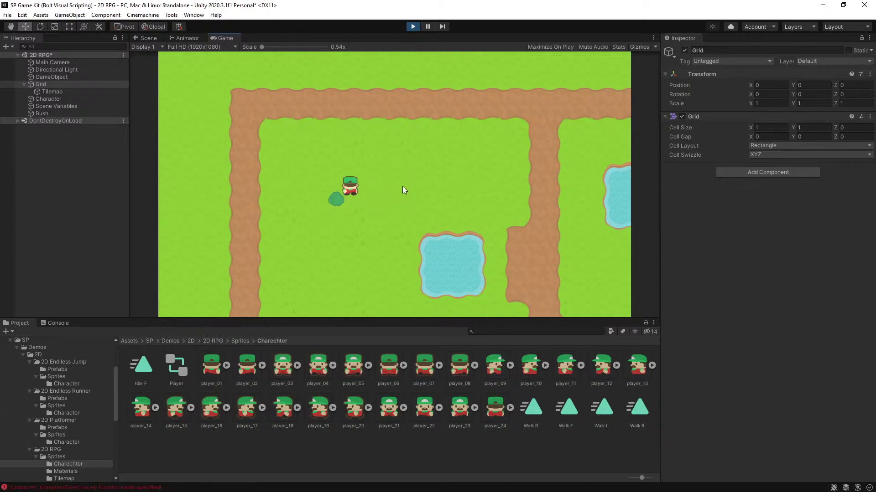
key("a")
key("s")
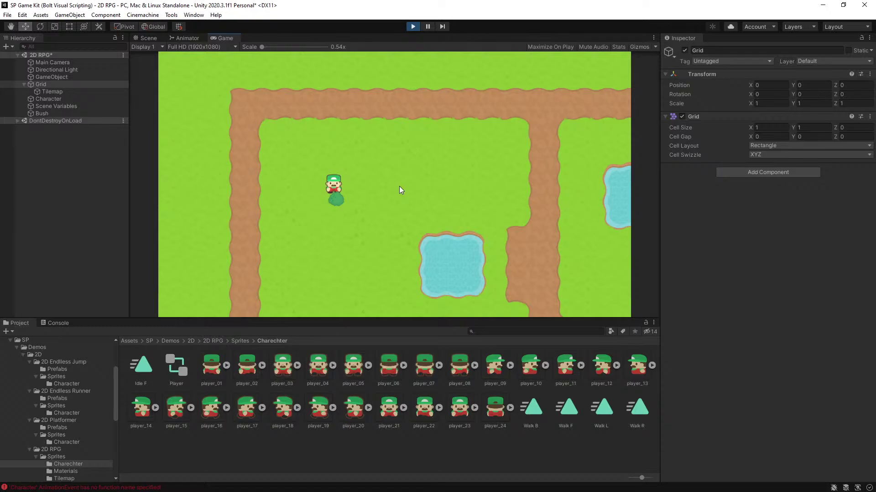
key("d")
key("s")
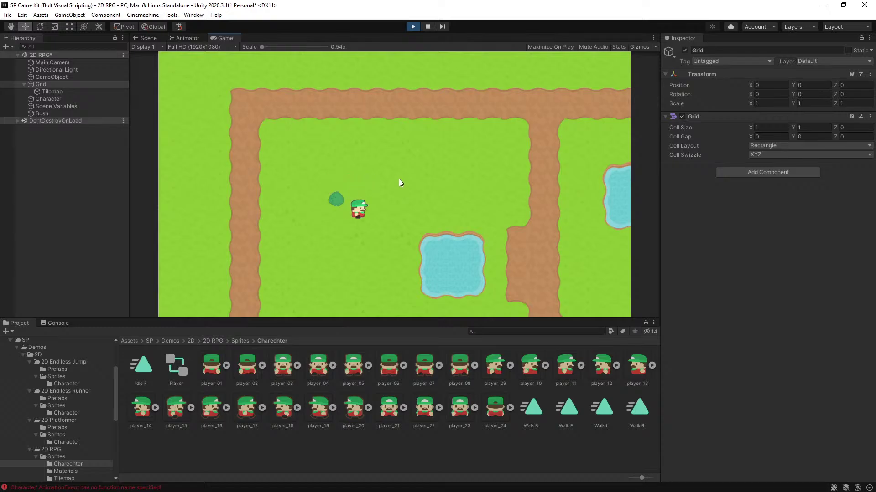
left_click(413, 26)
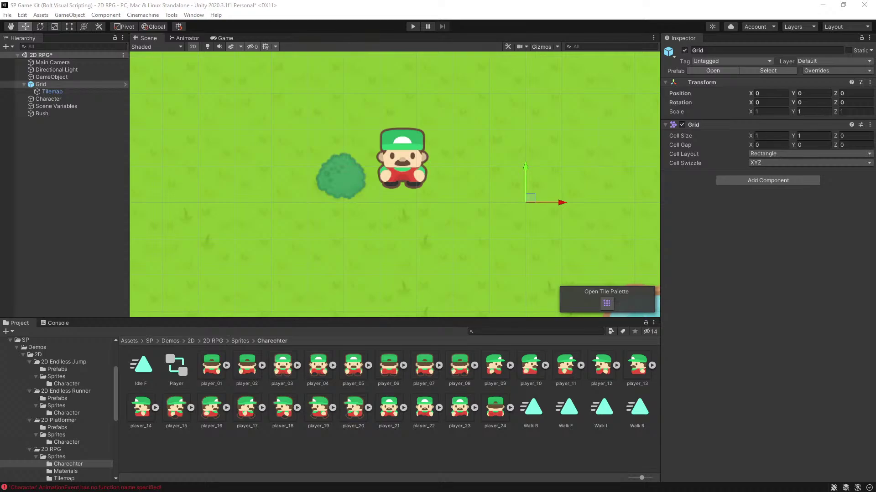
Step: Switch to the browser with Kenney's website and filter its asset catalogue to 2D packs
key("alt+Tab")
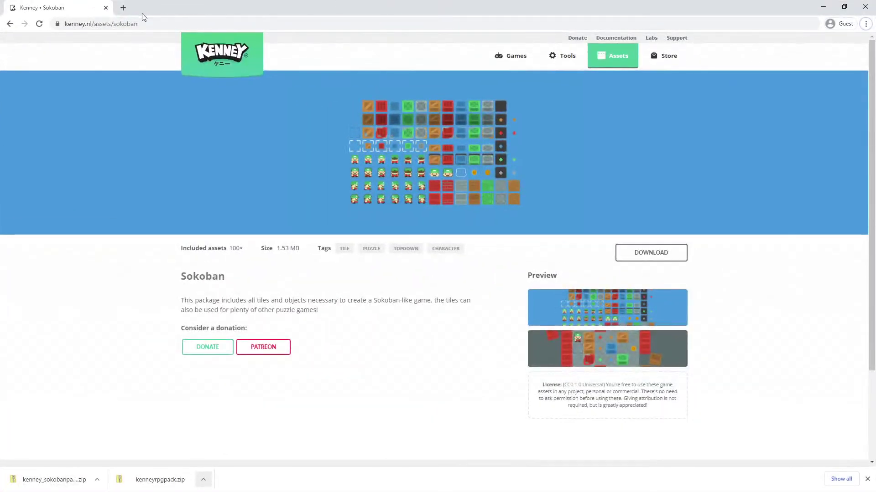
left_click(614, 55)
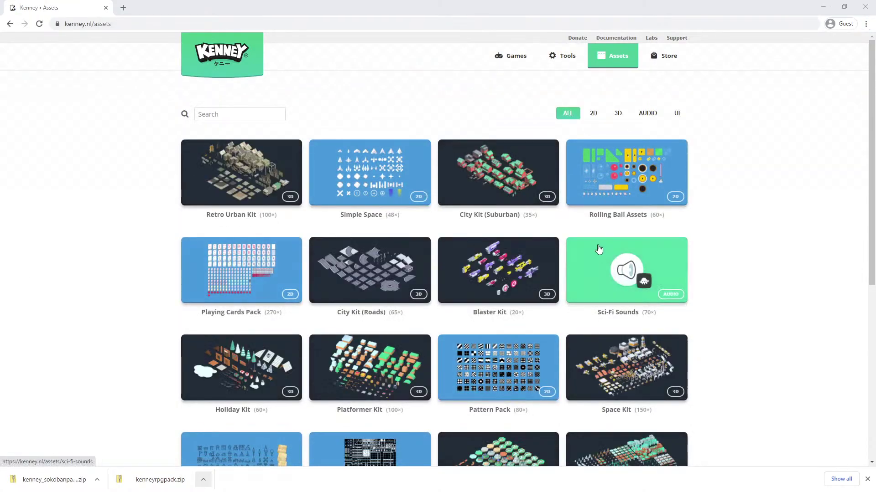
left_click(593, 113)
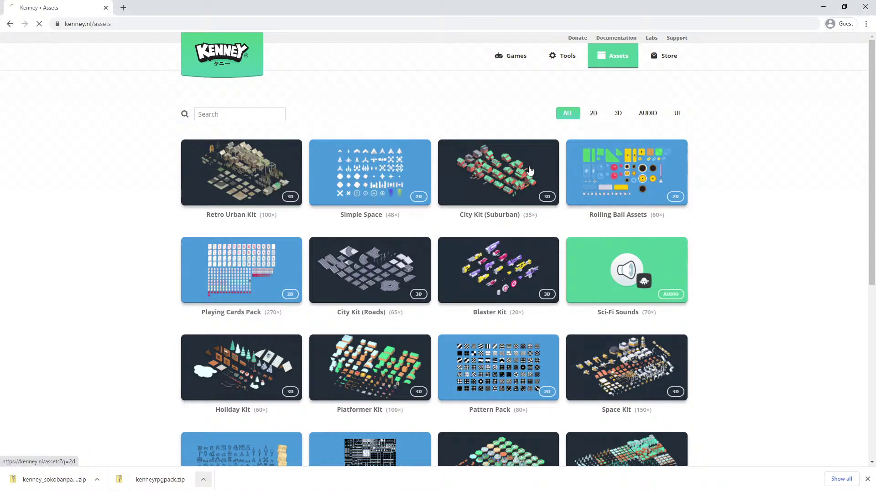
Step: Browse the first two pages of 2D asset packs and open page 3
scroll(426, 216, "down", 2)
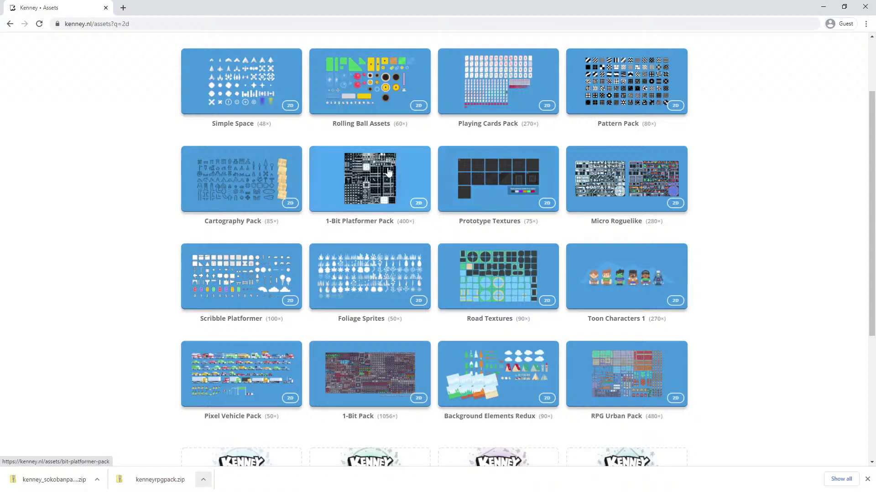
scroll(290, 233, "down", 2)
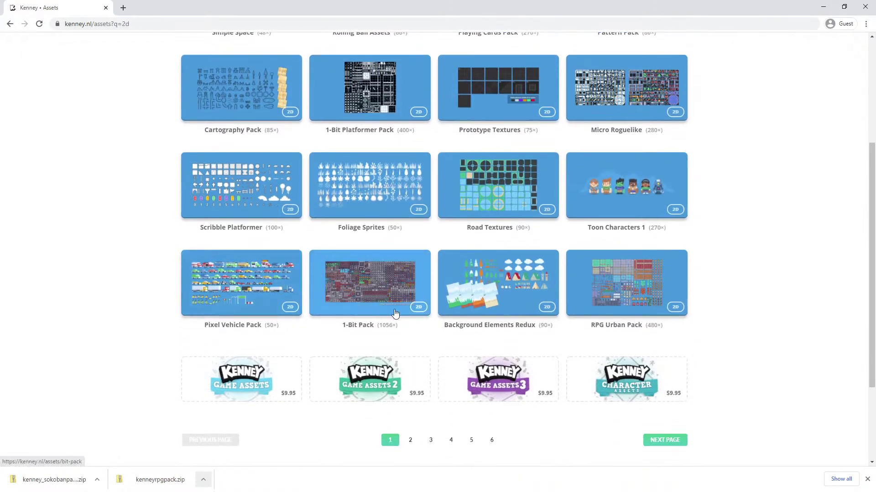
left_click(412, 441)
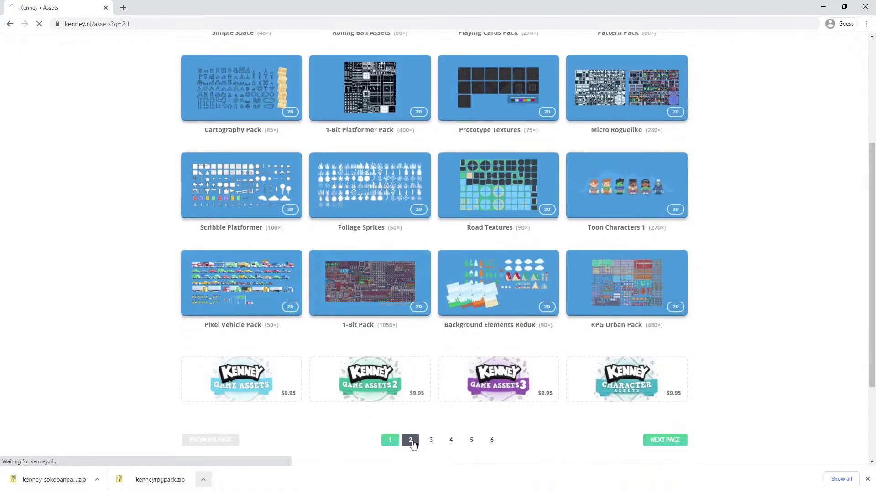
scroll(398, 324, "down", 2)
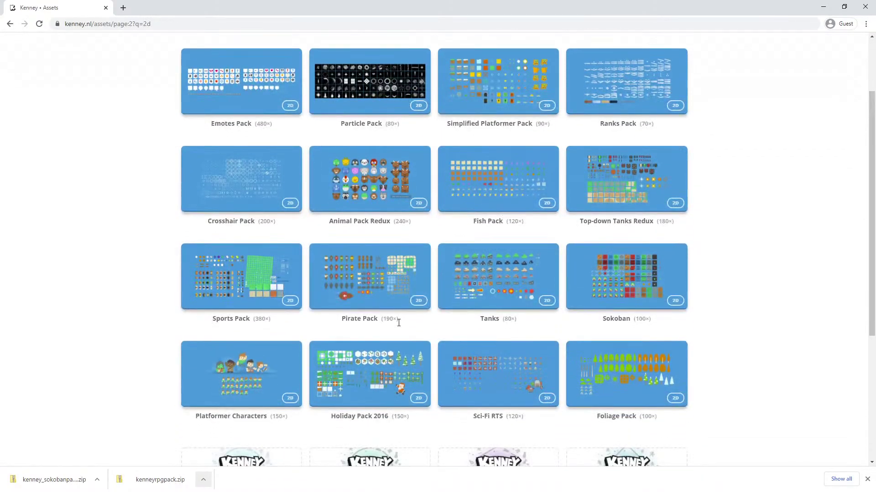
scroll(398, 323, "down", 2)
left_click(429, 441)
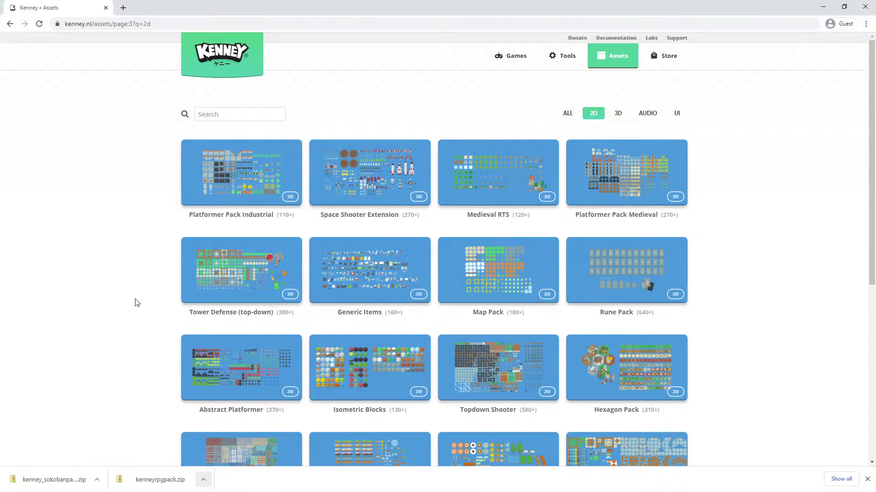
Step: Open the Generic Items pack, examine its enlarged preview and return to the 2D pack list
scroll(158, 294, "down", 2)
left_click(375, 170)
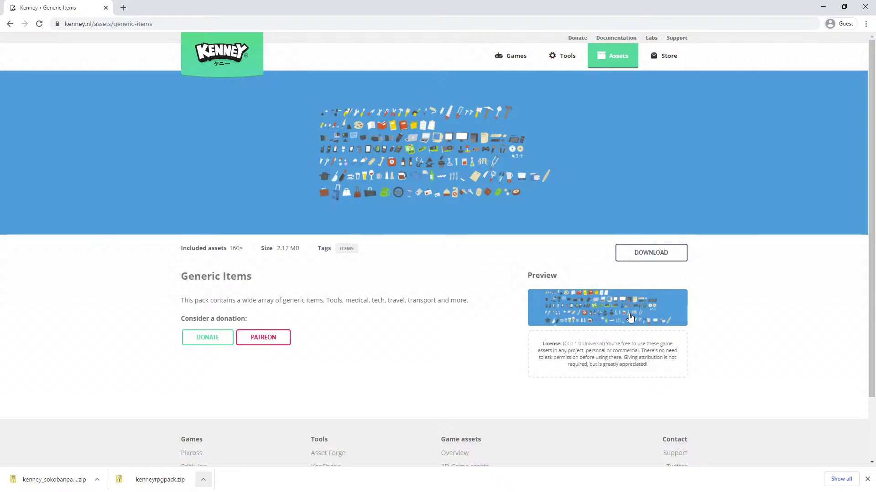
left_click(627, 306)
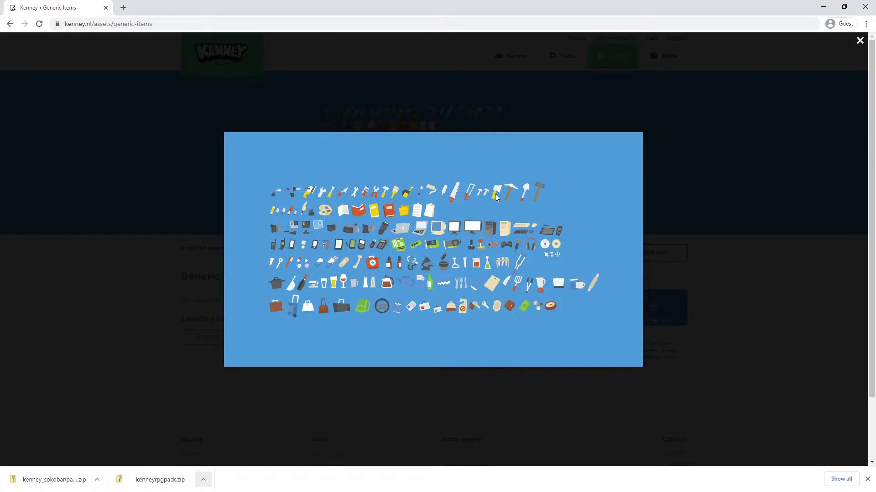
left_click(120, 280)
key("alt+Left")
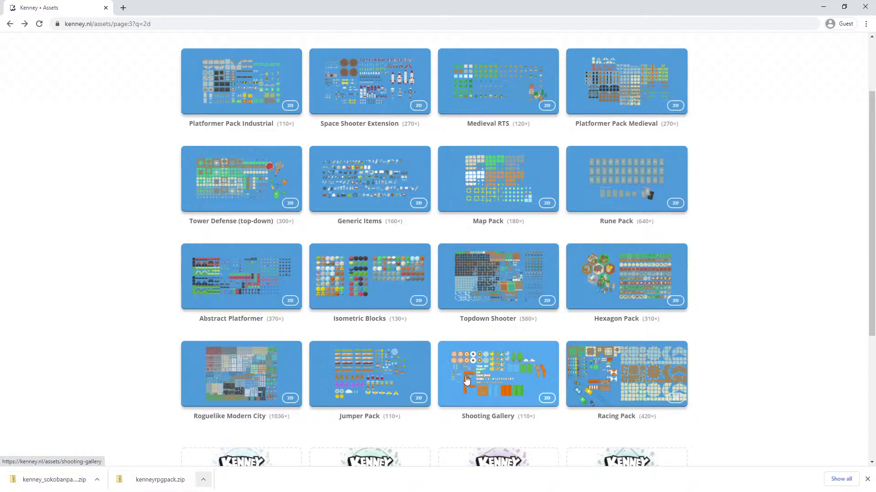
Step: Go to page 4 of the 2D packs, inspect the Voxel pack and return to the list
scroll(483, 383, "down", 4)
left_click(450, 393)
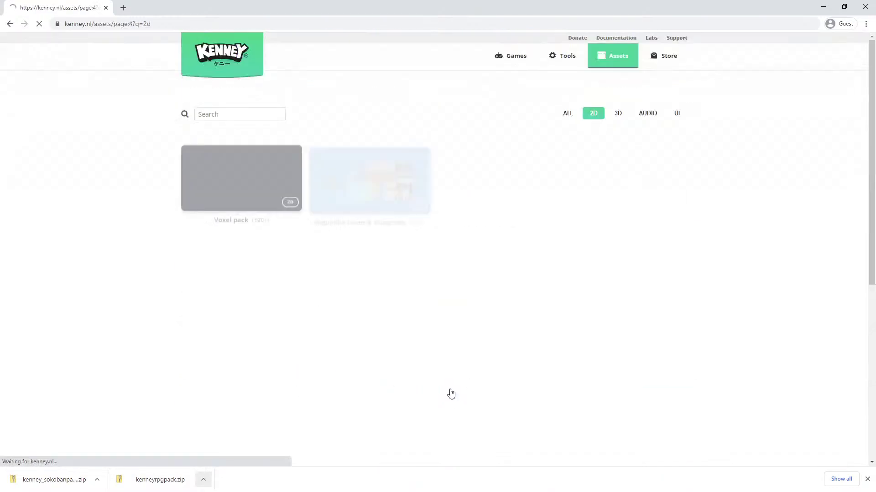
scroll(456, 360, "down", 1)
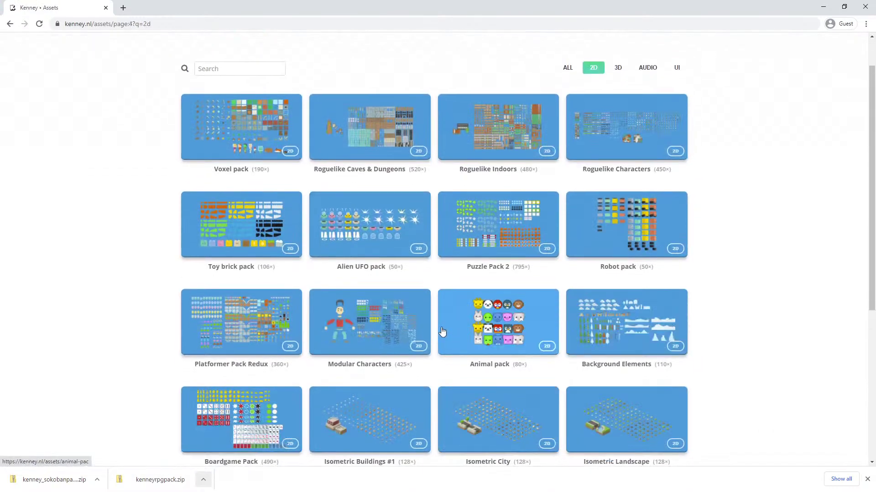
left_click(234, 115)
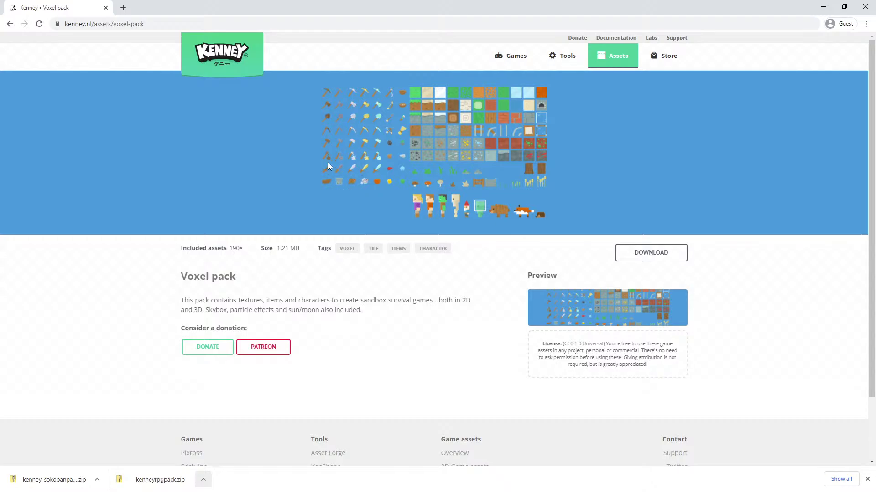
key("alt+Left")
Step: Go to page 5 of the 2D packs, examine the enlarged Platformer Art: Pixel Redux preview and go back to the list
scroll(436, 351, "down", 2)
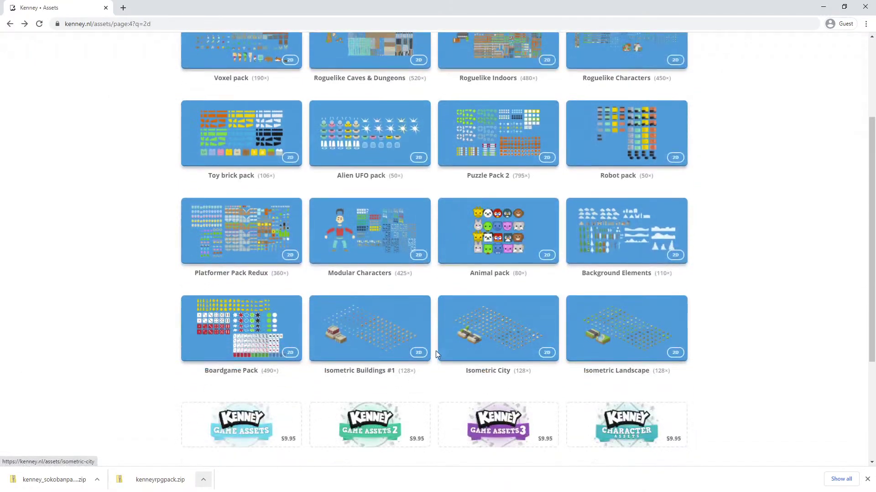
scroll(593, 365, "down", 2)
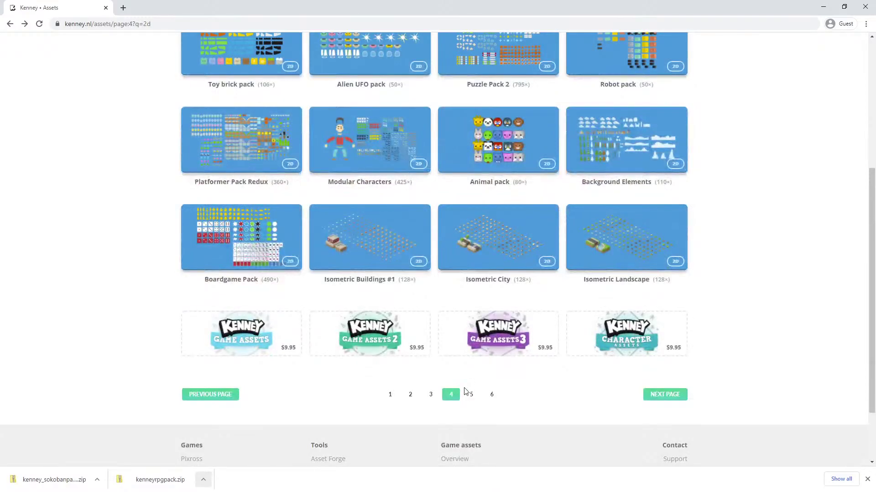
left_click(469, 394)
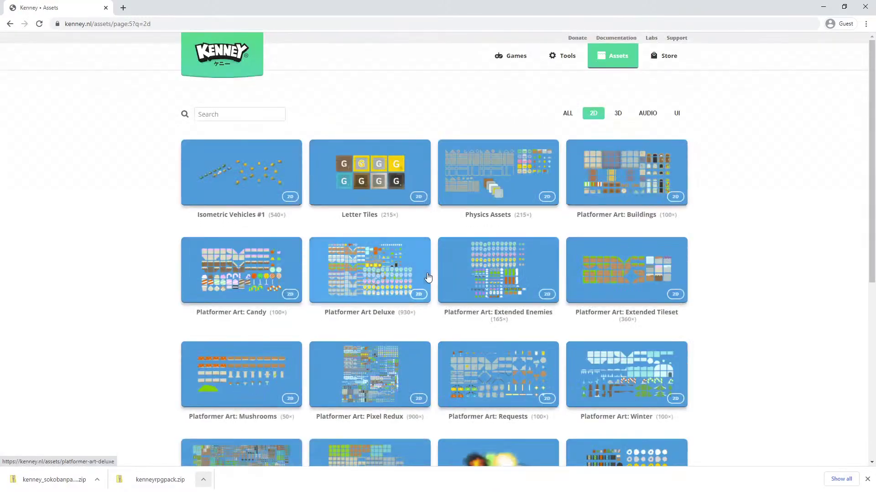
scroll(417, 296, "down", 3)
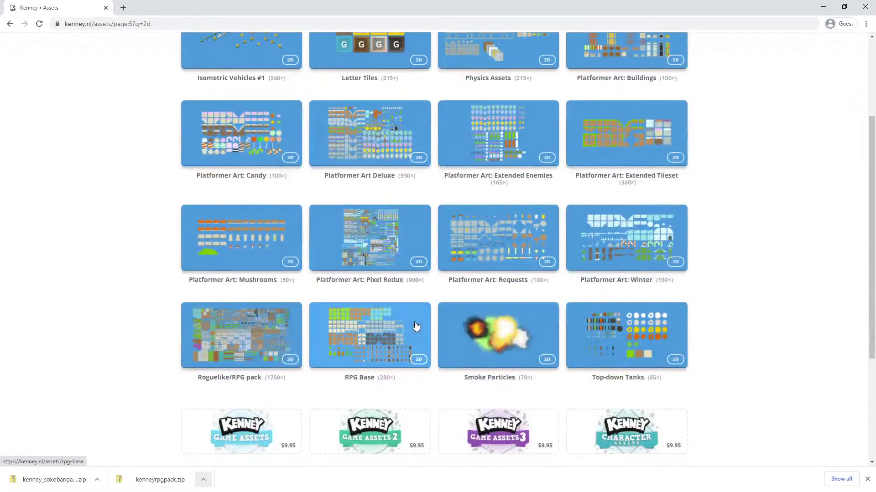
left_click(383, 228)
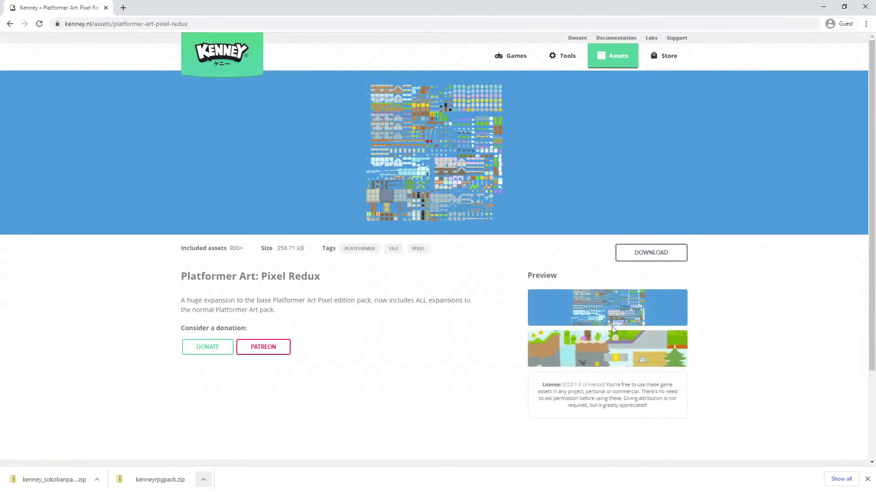
left_click(611, 319)
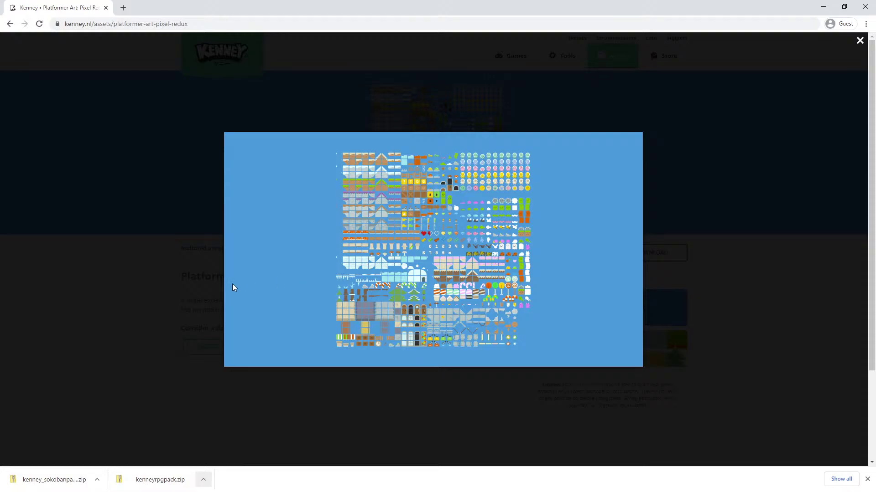
key("alt+Left")
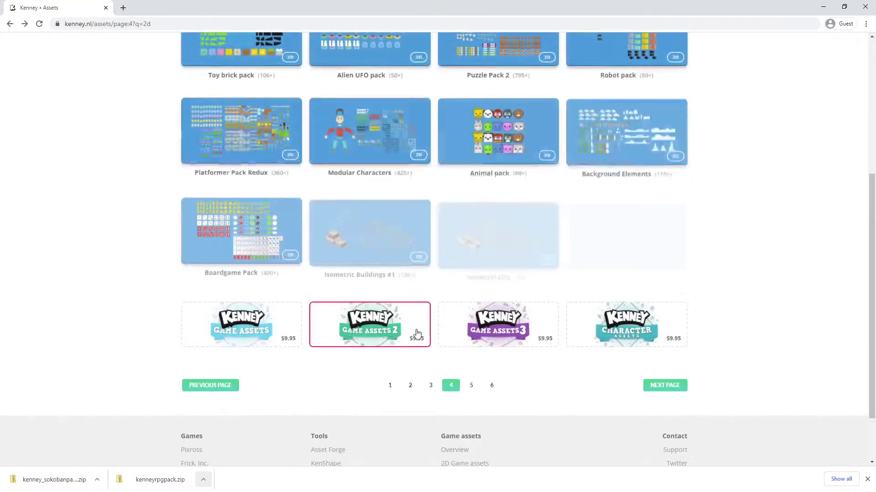
Step: Look over page 6 of the 2D asset packs and return to page 3 of the list
scroll(509, 356, "down", 2)
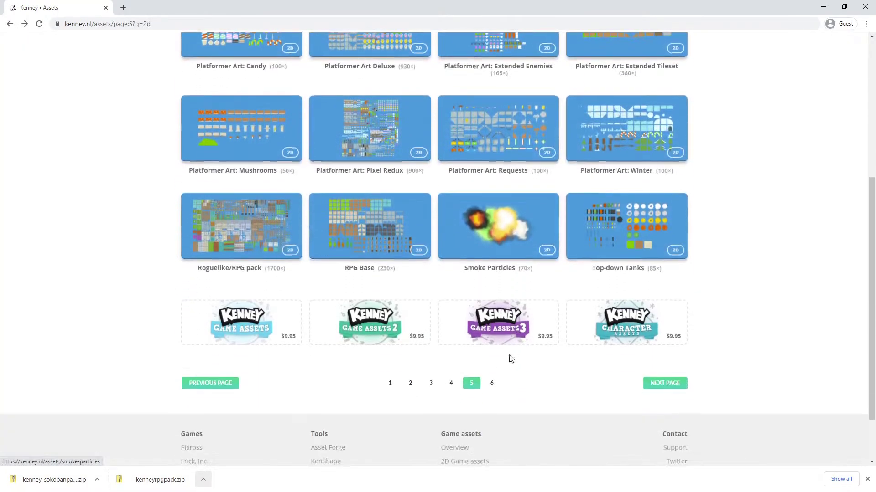
left_click(491, 385)
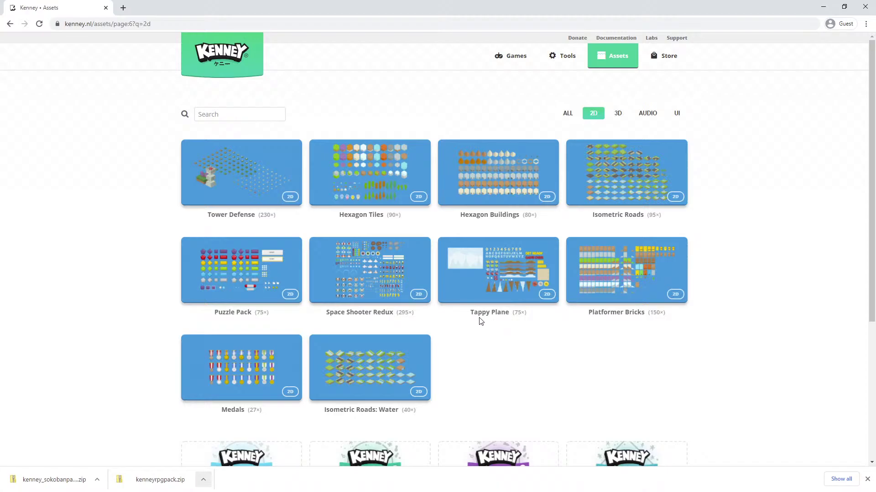
key("alt+Left")
left_click(432, 373)
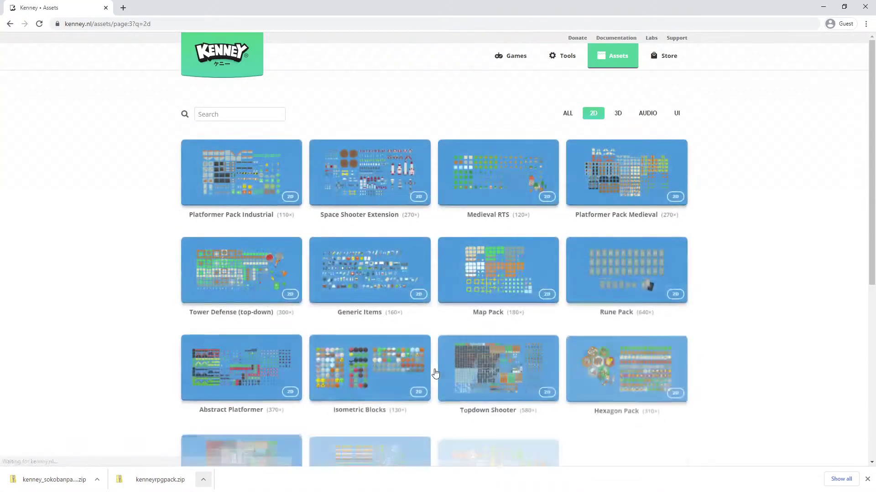
Step: Open the Generic Items pack page from the list, view its artwork and go back to the list
scroll(448, 327, "down", 2)
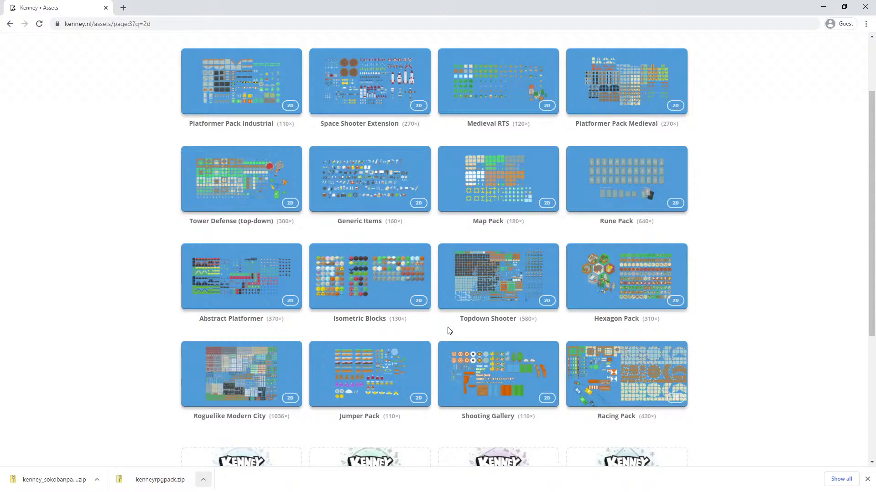
left_click(361, 155)
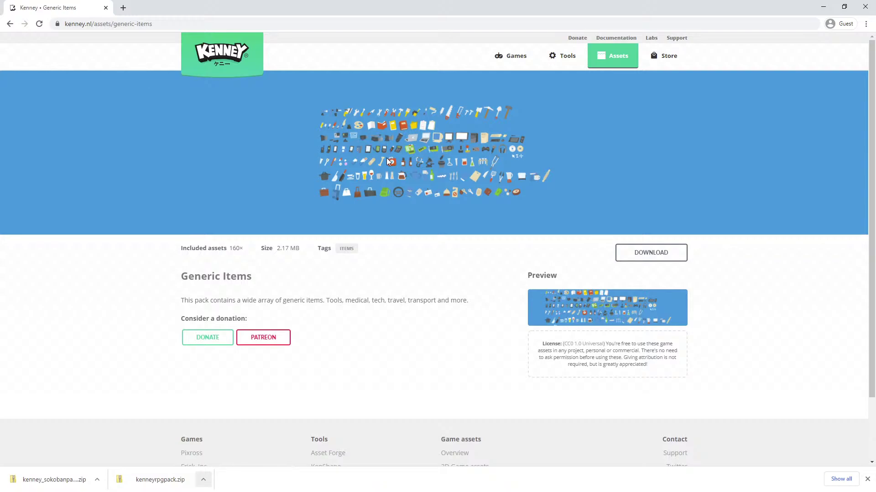
key("alt+Left")
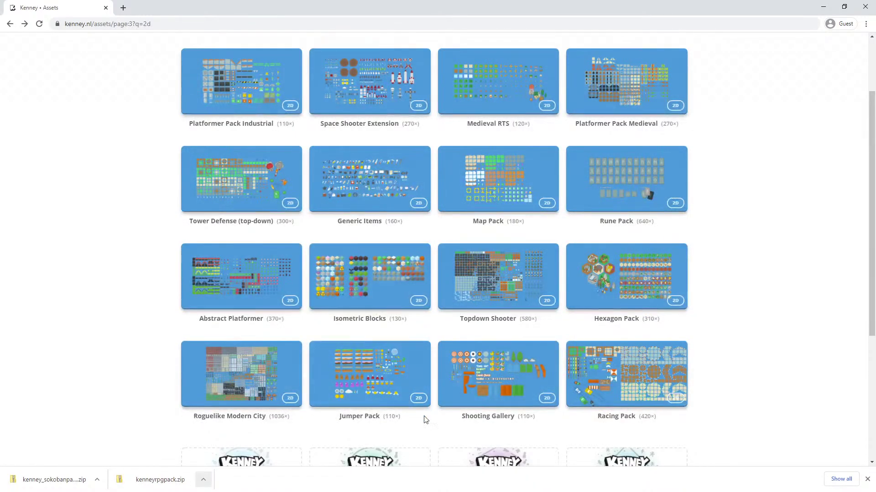
Step: Go to page 4 of the 2D packs, open the Voxel pack and download voxel-pack.zip
scroll(424, 419, "down", 2)
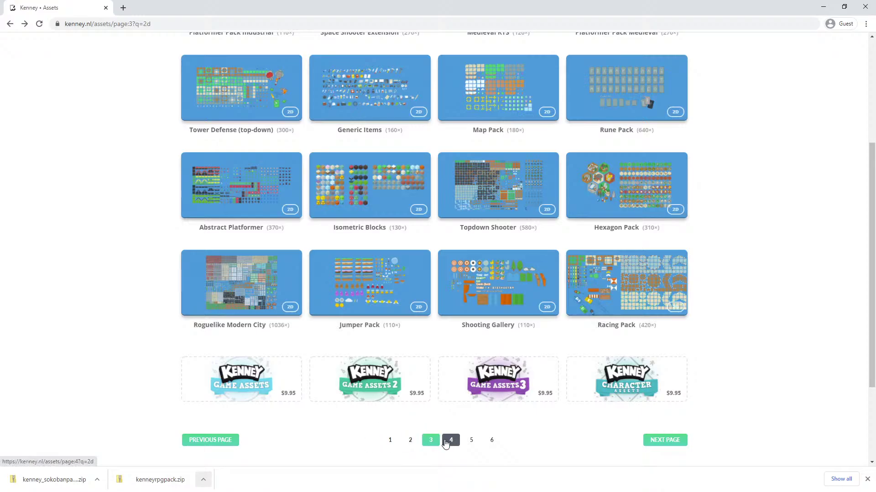
left_click(446, 441)
left_click(270, 158)
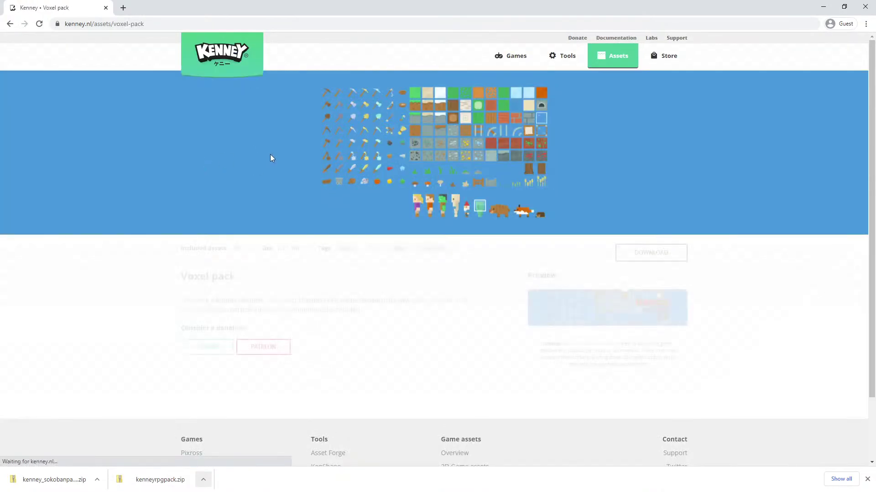
left_click(657, 252)
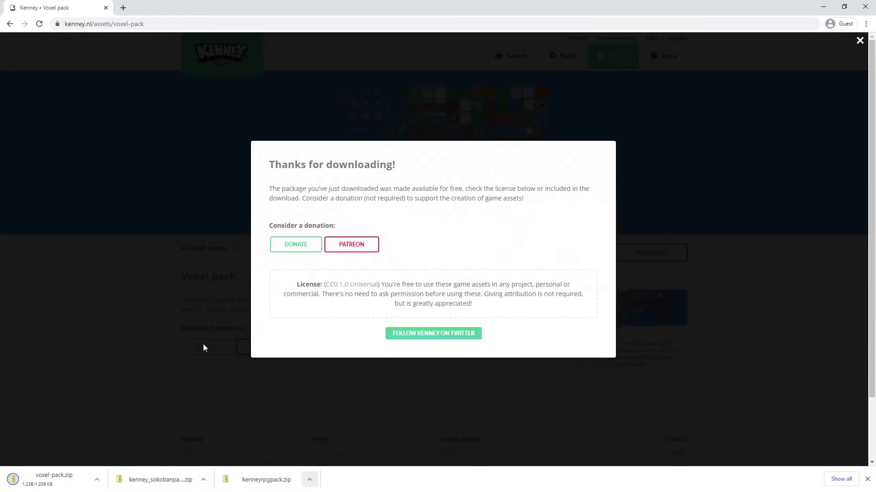
left_click(180, 347)
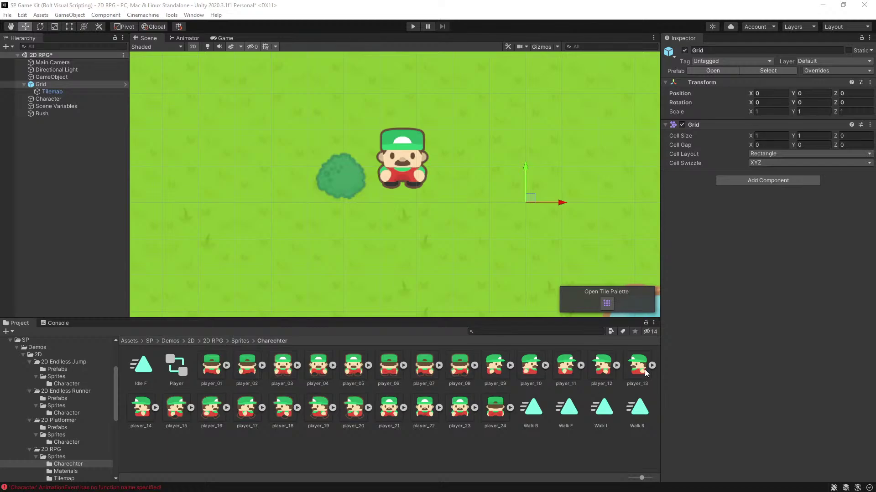
Step: In Unity's 2D RPG Sprites folder, apply the Sprite (2D and UI) texture type to the bronze shovel and sword images
left_click(241, 341)
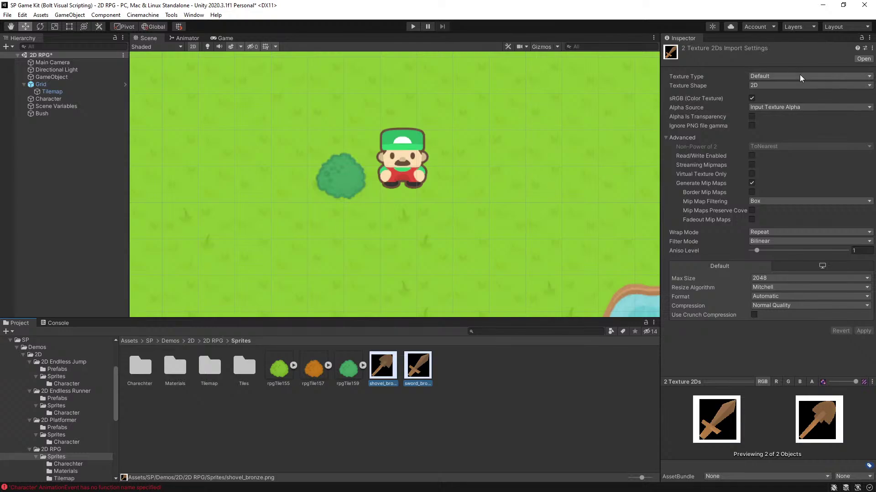
left_click(800, 74)
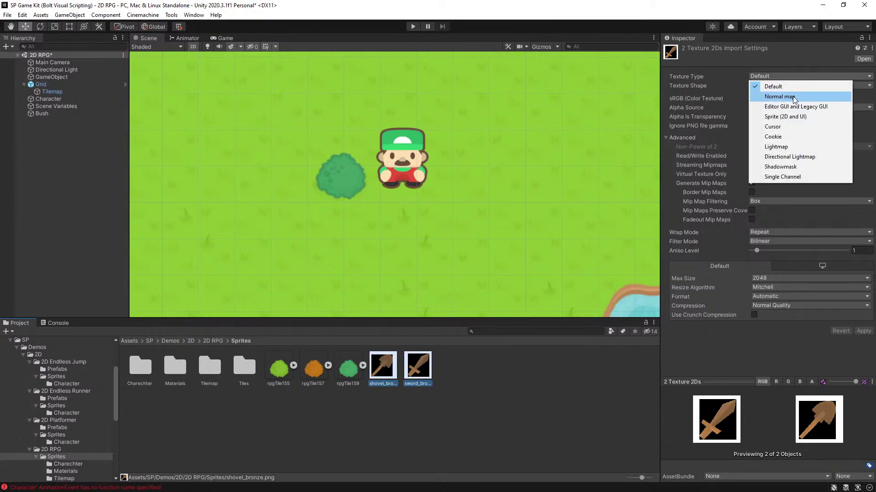
left_click(805, 118)
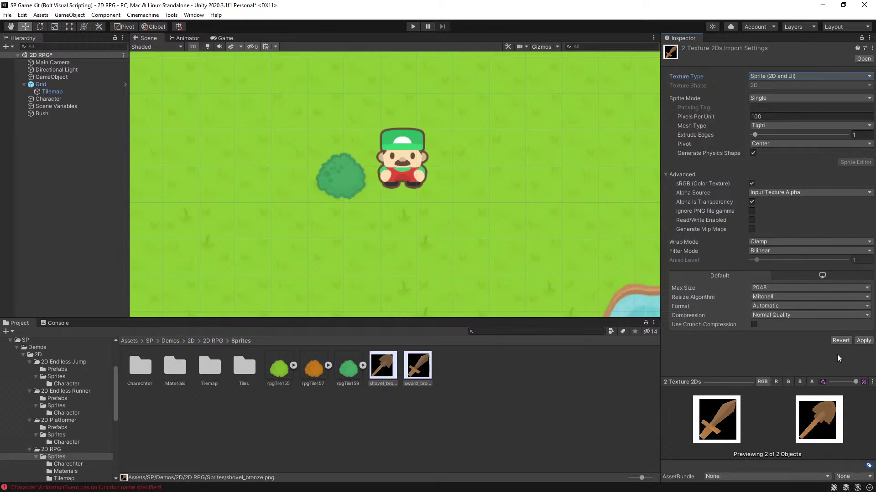
left_click(863, 341)
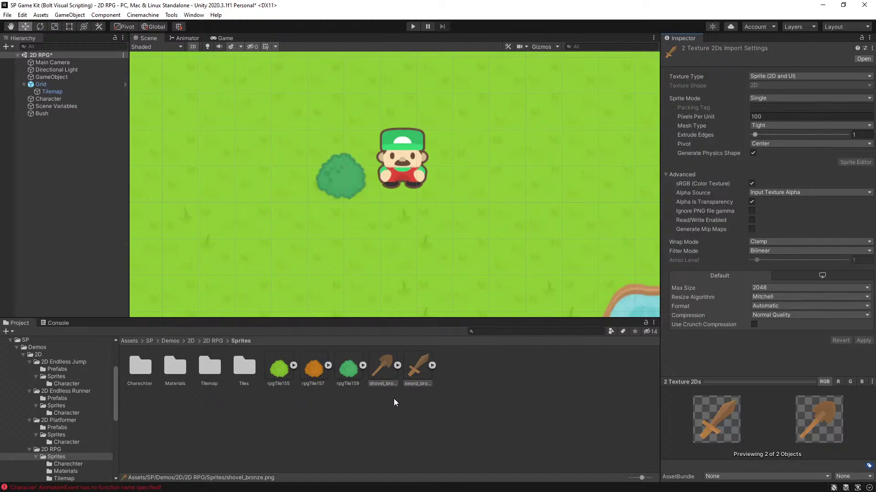
Step: Place the shovel_bronze sprite in the scene on the grass to the right of the character
left_click(380, 374)
left_click_drag(378, 371, 540, 213)
scroll(512, 229, "down", 2)
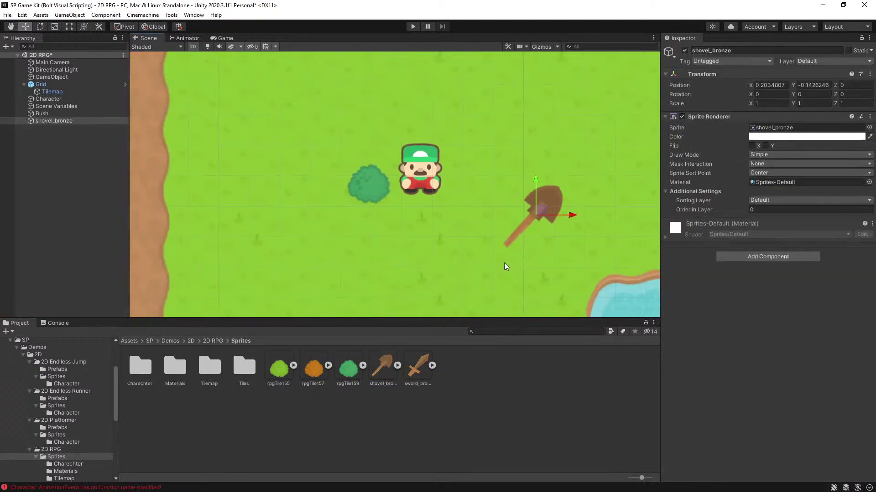
Step: Try 128 Pixels Per Unit on both the shovel and sword textures and apply it
left_click(389, 374)
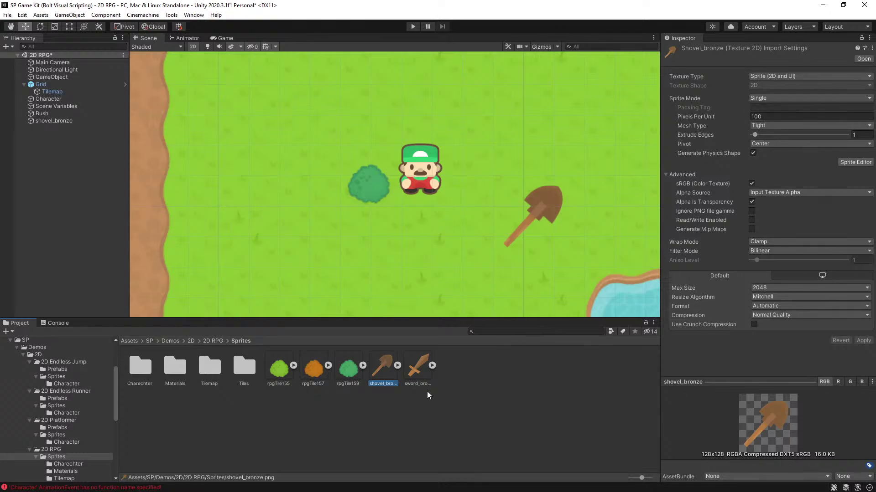
left_click(415, 358, "ctrl")
left_click(777, 117)
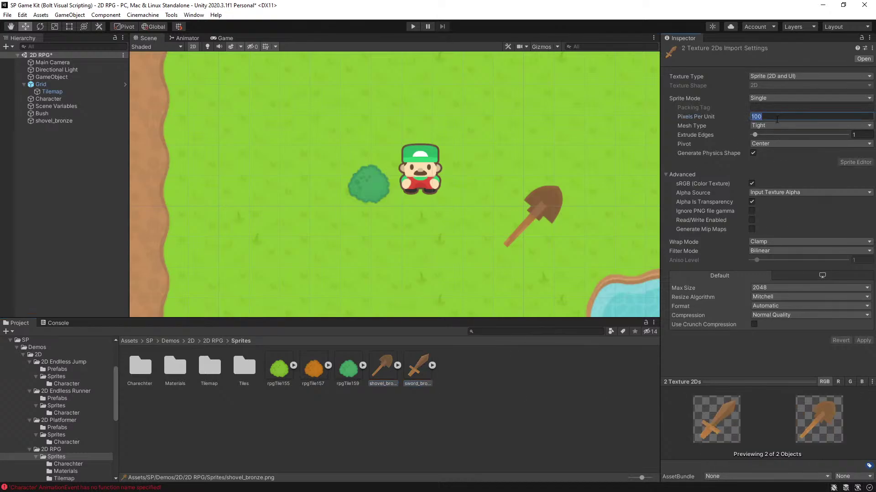
type("128")
left_click(859, 340)
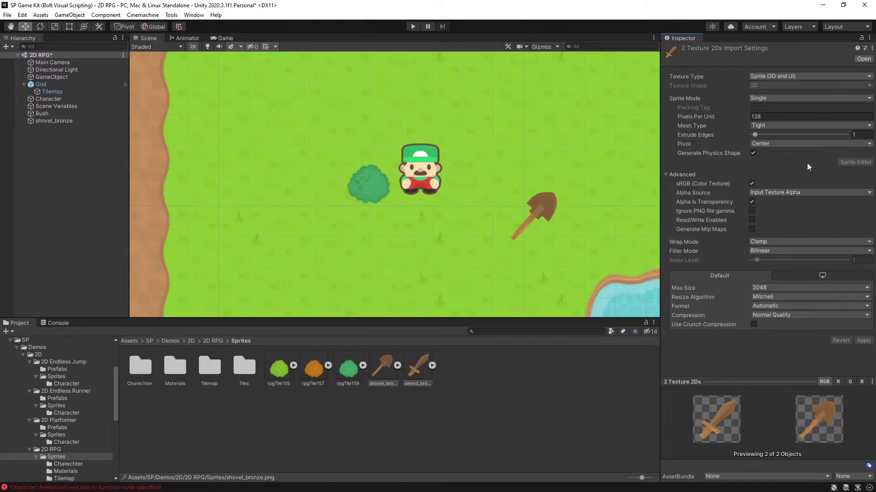
Step: Try 256 Pixels Per Unit on both item textures and apply it
left_click(777, 117)
type("258")
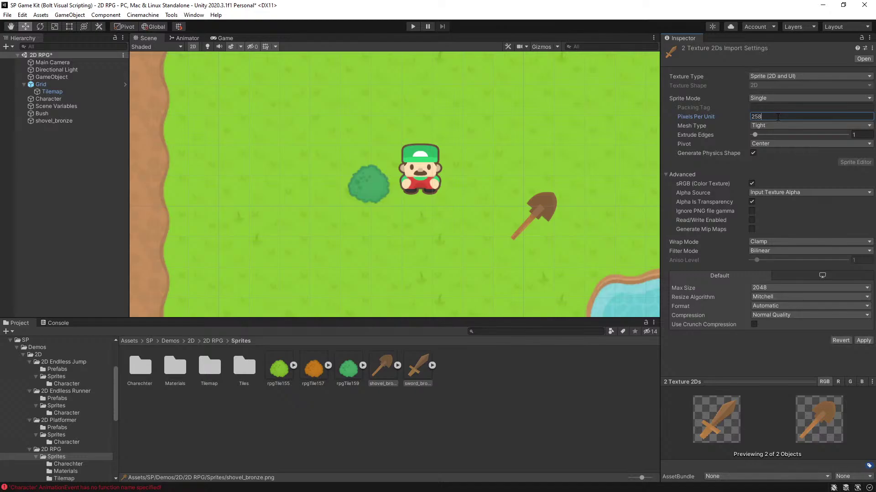
key("BackSpace")
type("6")
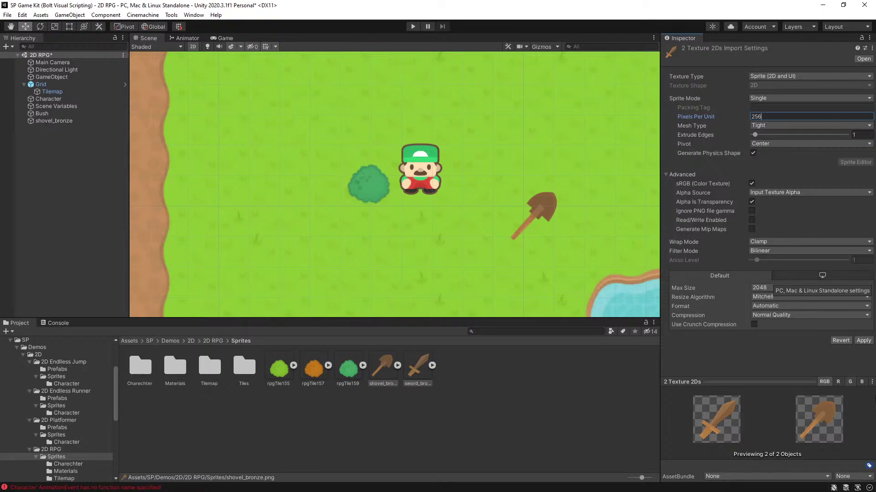
left_click(863, 341)
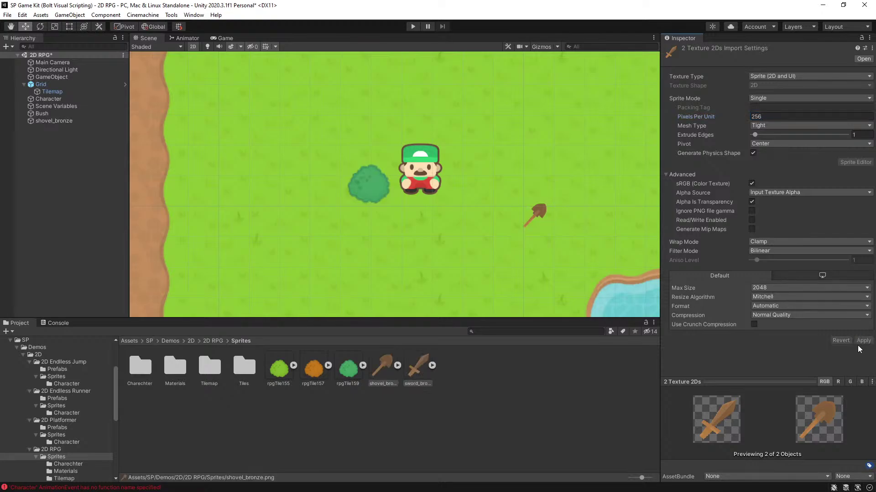
Step: Set the Pixels Per Unit of the shovel and sword textures to 200, apply it and clear the selection
left_click(776, 117)
type("200")
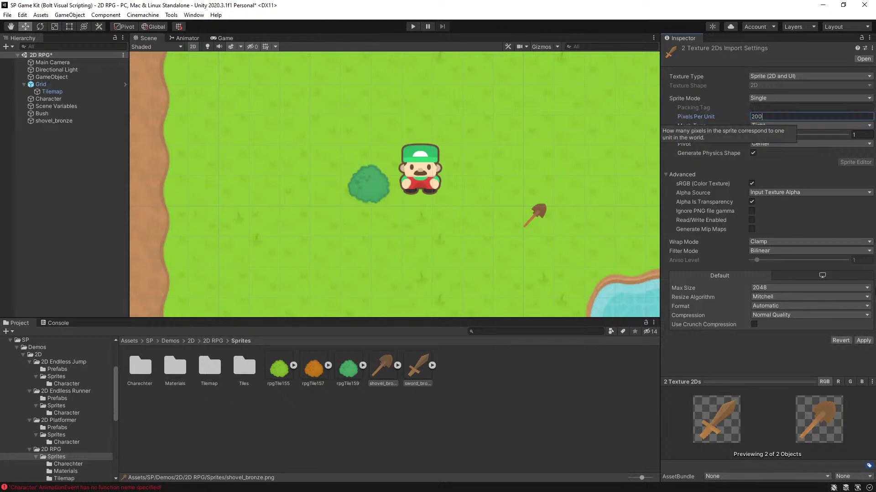
left_click(866, 341)
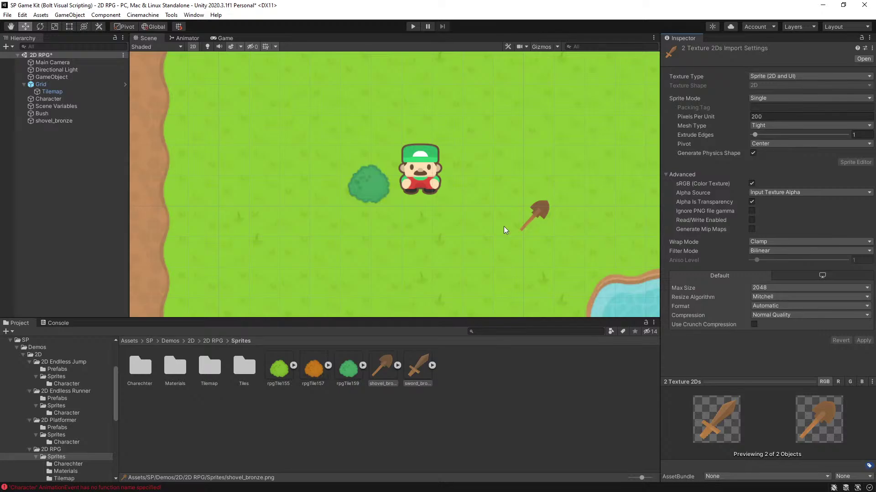
left_click(460, 406)
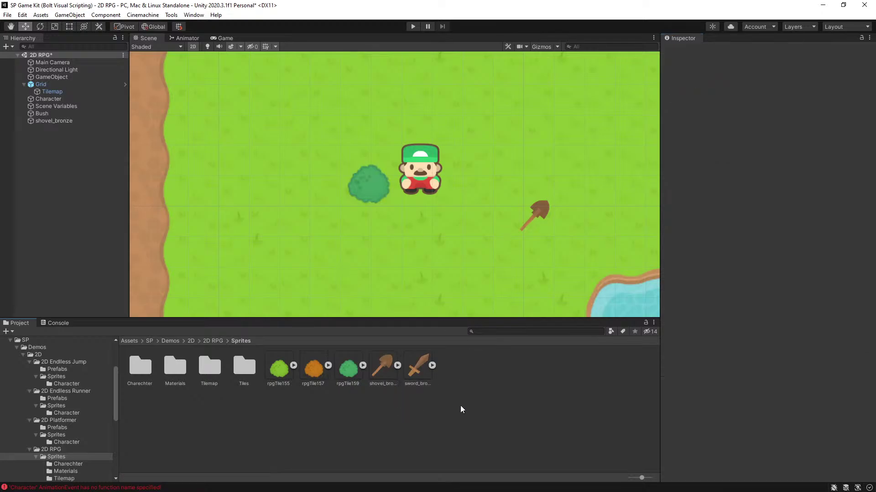
Step: Place the sword_bronze sprite in the scene, above and slightly to the right of the shovel
left_click(391, 372)
left_click_drag(418, 369, 575, 98)
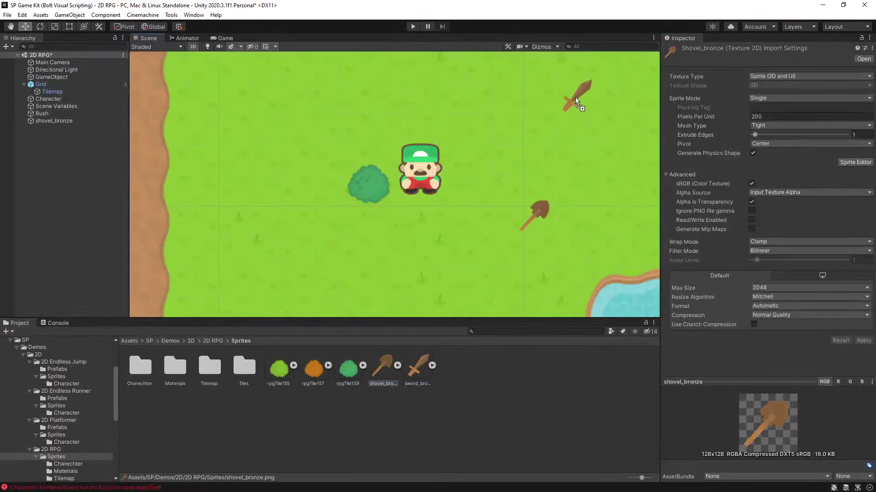
left_click_drag(574, 156, 575, 156)
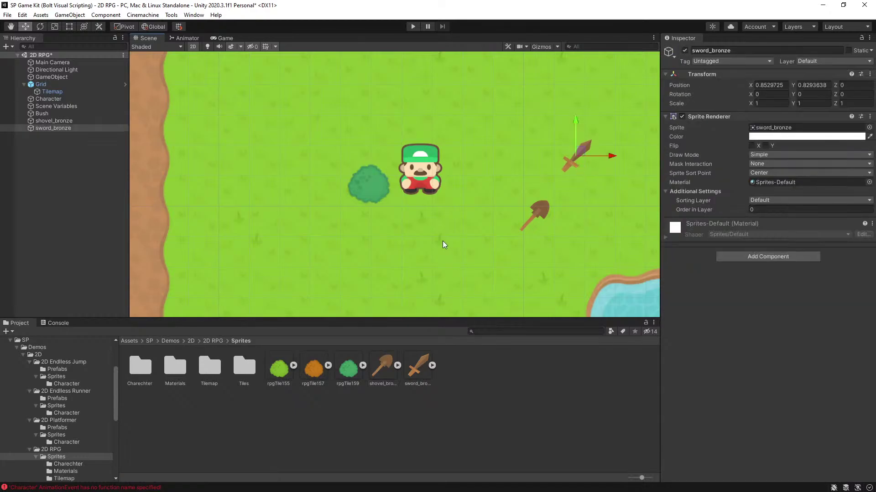
left_click(48, 122)
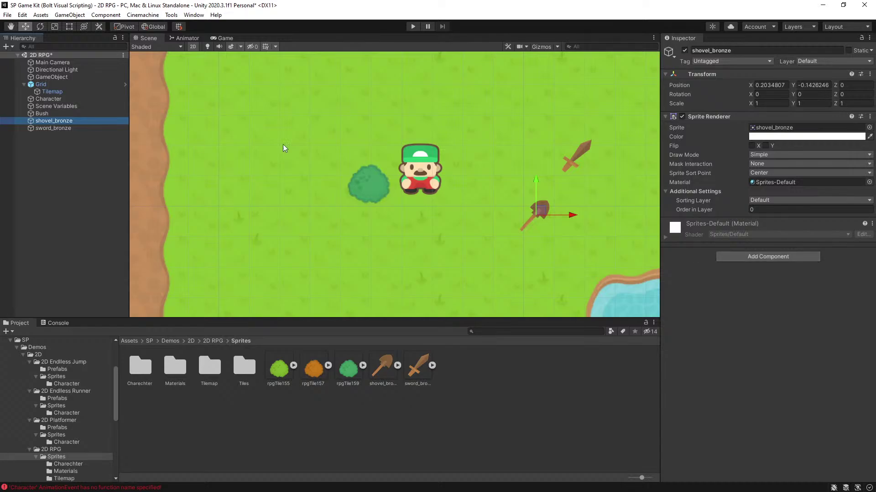
left_click(583, 158)
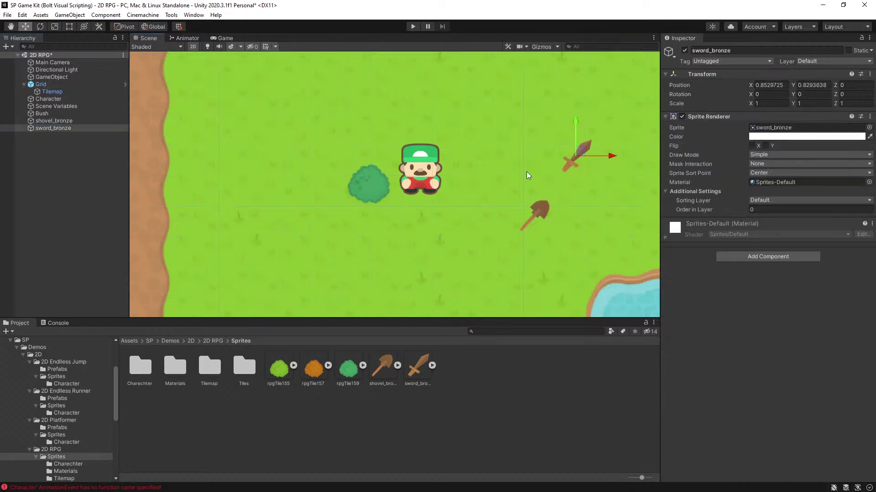
left_click(762, 258)
key("BackSpace")
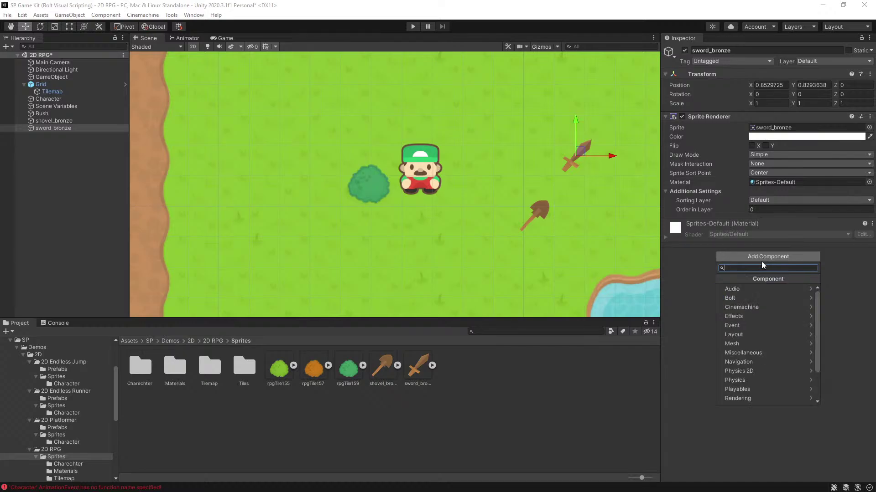
left_click(715, 282)
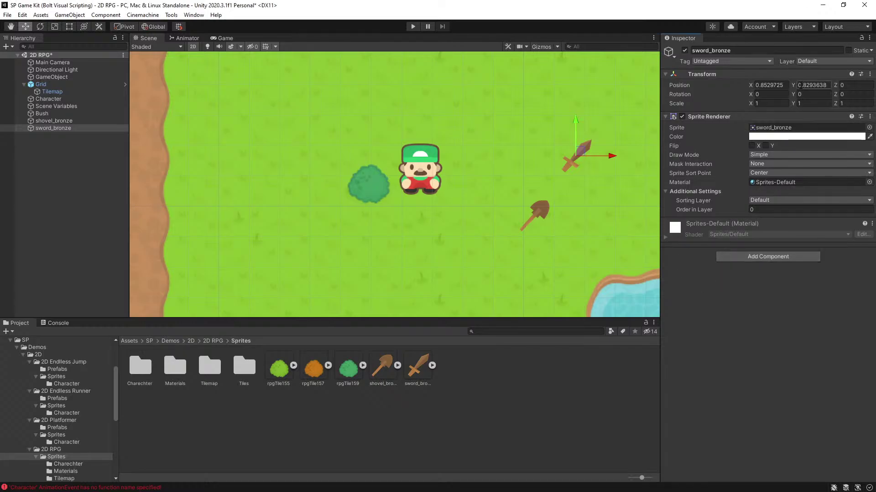
Step: Try rotating the sword about the Z axis to about -167°, then undo the rotation
left_click(755, 94)
left_click(827, 95)
left_click_drag(836, 95, 71, 111)
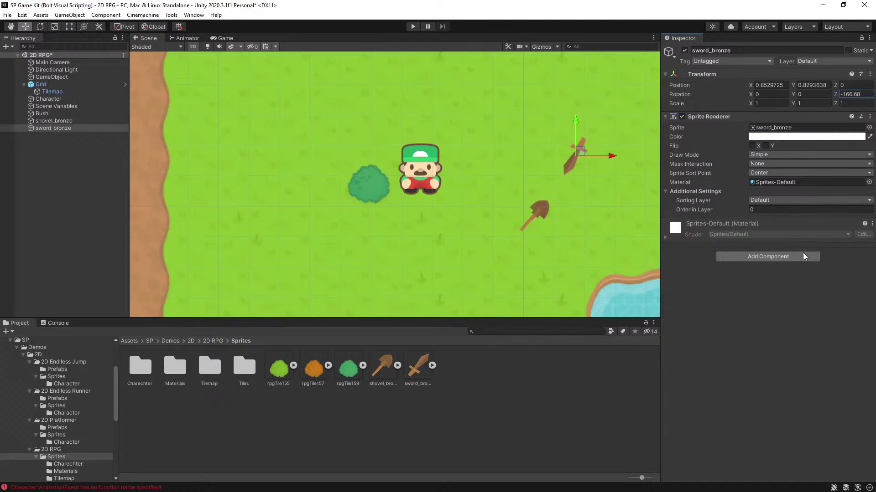
key("ctrl+z")
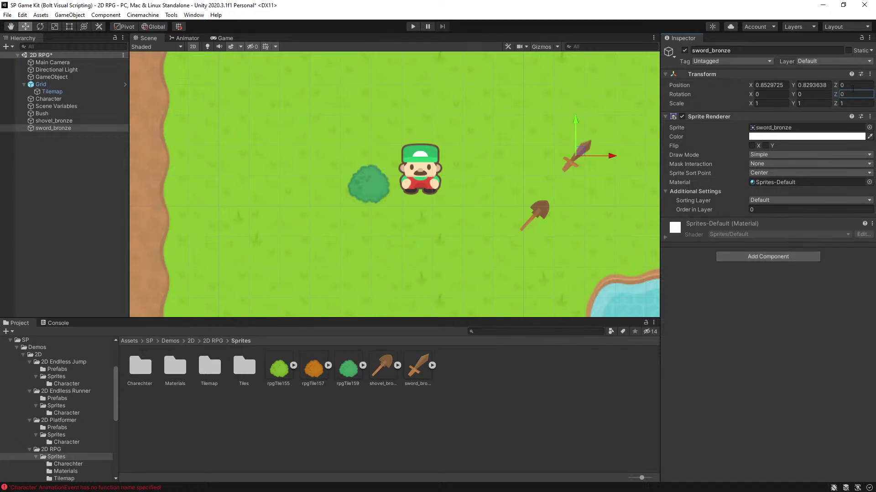
Step: Try rotating the sword to about -149° on the Z axis, experiment with further rotations and undo the last one
left_click_drag(839, 94, 370, 276)
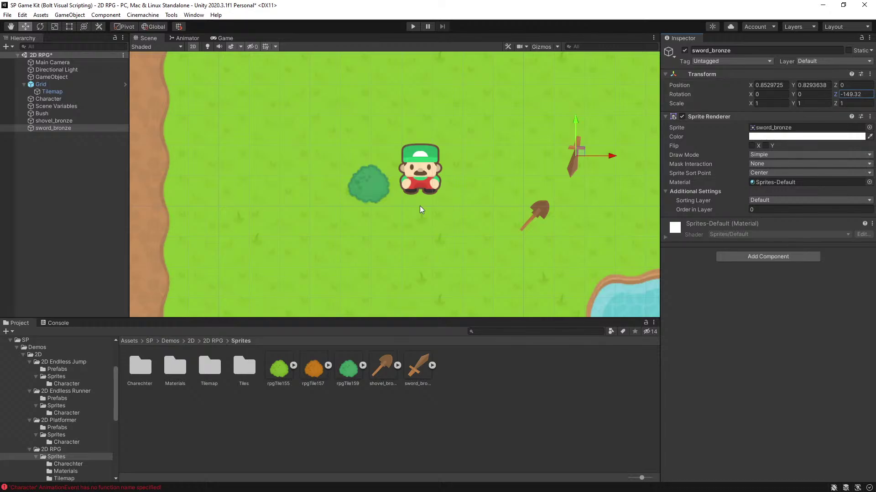
left_click_drag(835, 94, 831, 94)
left_click_drag(760, 94, 32, 132)
left_click_drag(835, 95, 242, 138)
key("ctrl+z")
Step: Rotate the sword about the Z axis to about 220° so that its blade points downward
left_click_drag(836, 94, 506, 170)
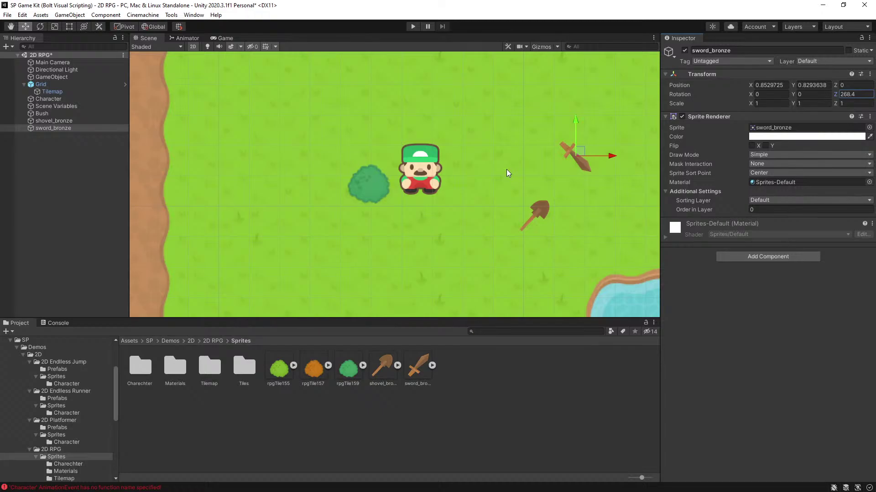
left_click_drag(506, 168, 439, 165)
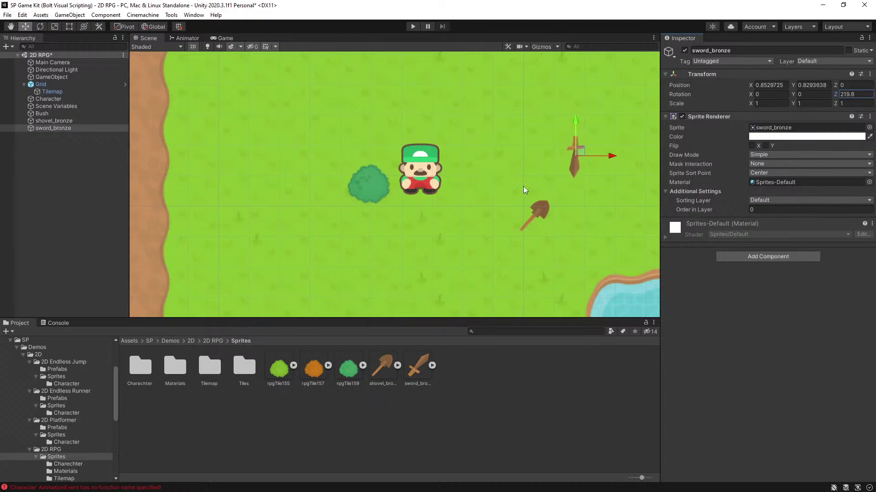
Step: Set the sword's Z rotation to 0 and add a Flow Machine component to it
left_click(856, 94)
type("0")
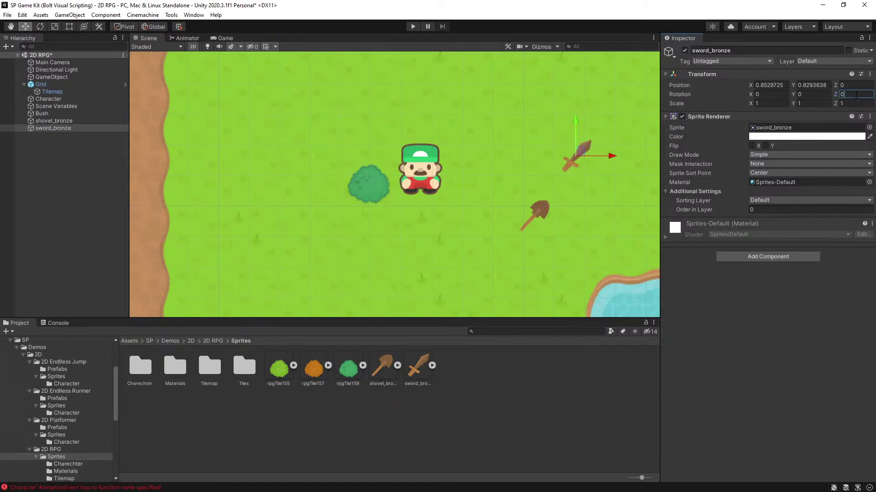
left_click(768, 255)
type("fl")
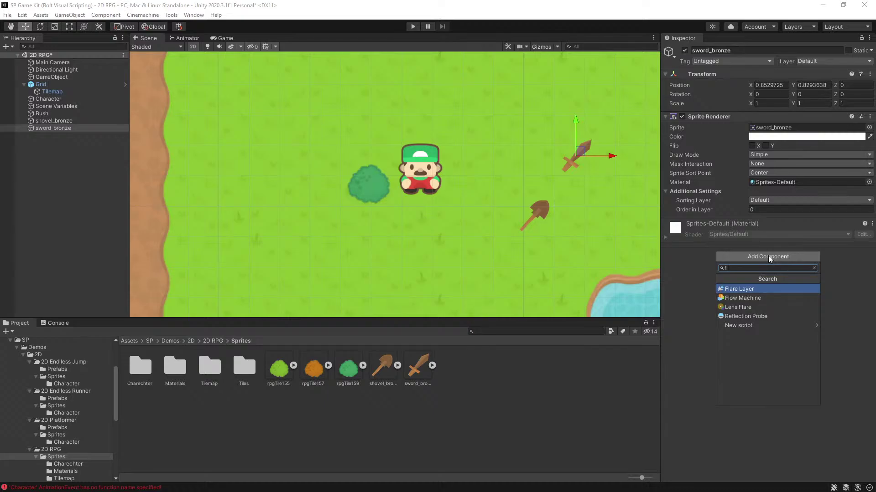
key("Down")
key("Return")
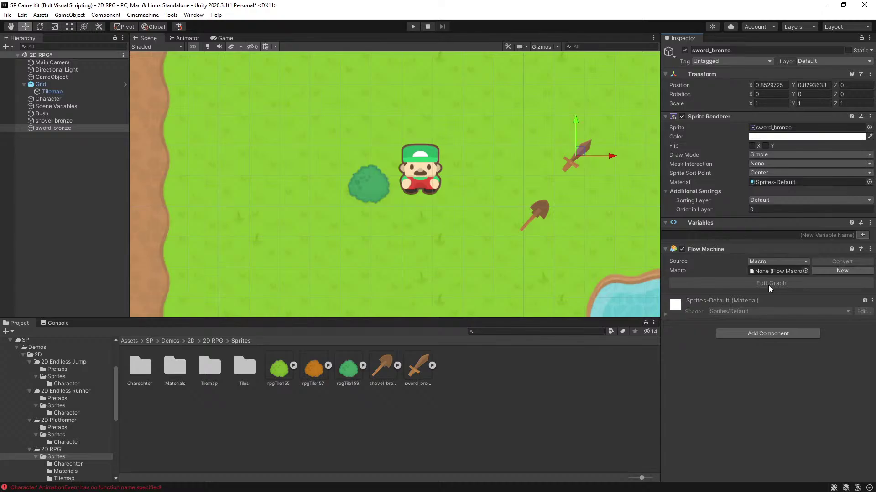
Step: Switch the sword's Flow Machine source to an embedded graph and open that graph for editing
left_click(773, 261)
left_click(771, 280)
left_click(768, 303)
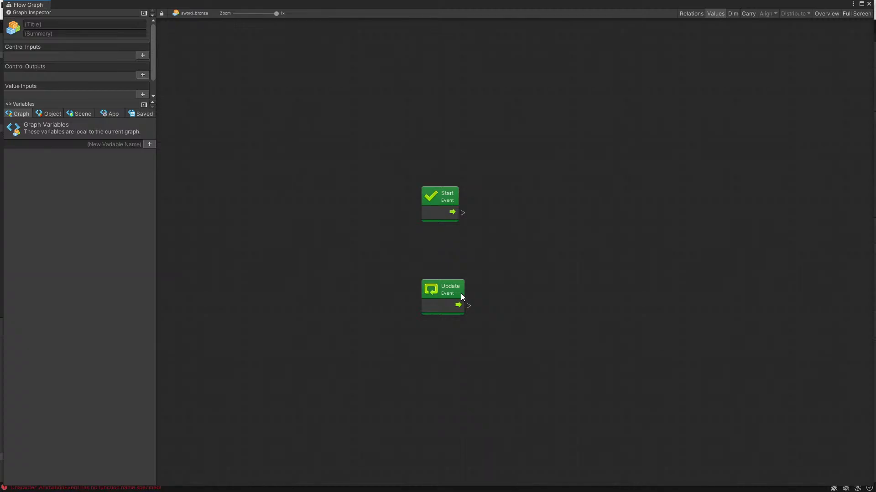
scroll(410, 292, "down", 2)
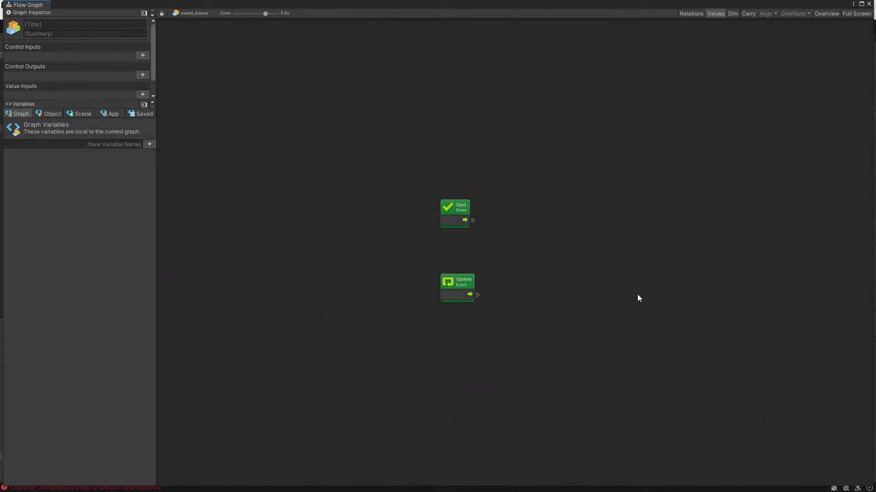
scroll(648, 292, "up", 2)
scroll(395, 252, "down", 2)
scroll(768, 258, "up", 2)
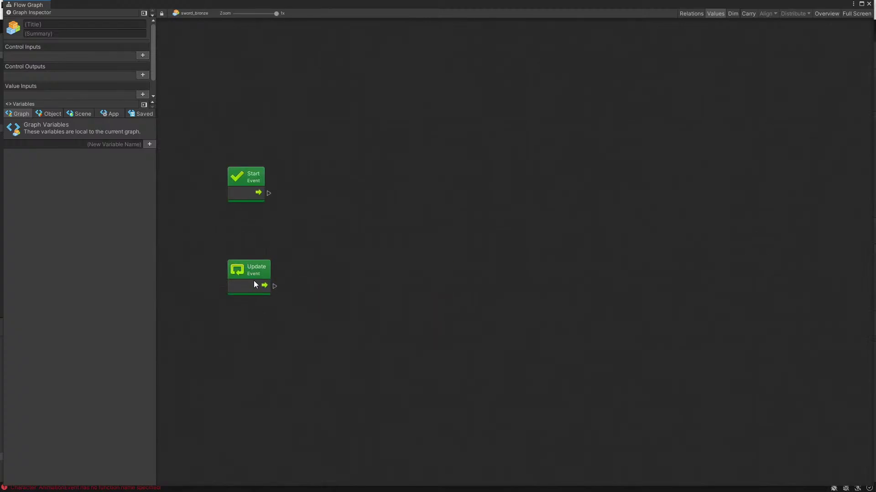
Step: Move the Update event closer to Start, add an On Mouse Input event below it and enable that event's Coroutine option
left_click_drag(254, 283, 251, 254)
right_click(229, 296)
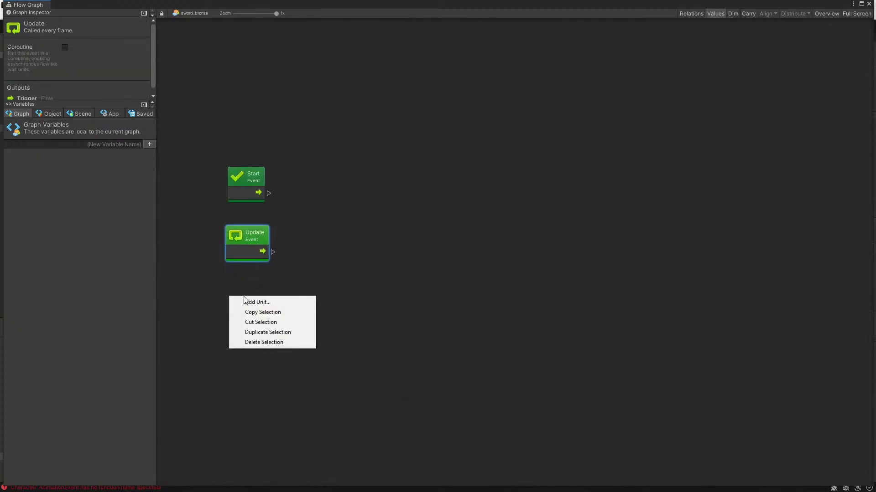
left_click(247, 301)
type("on mu")
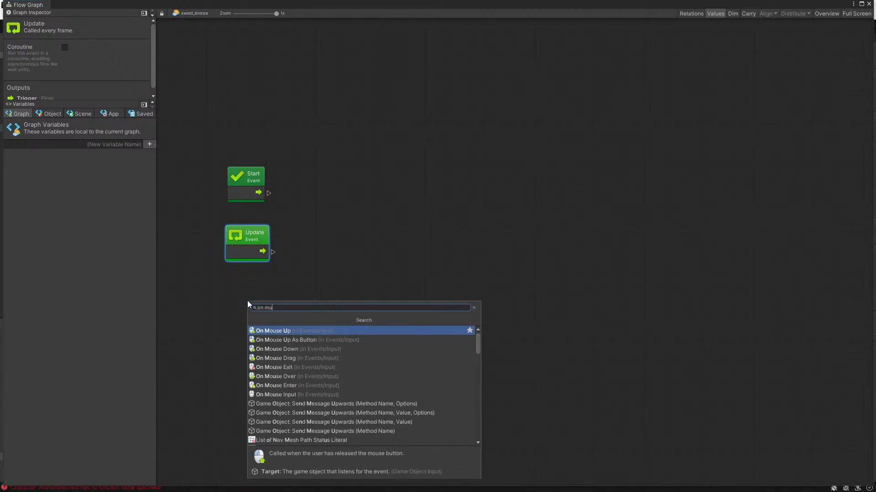
key("Down")
key("Down")
key("Down")
key("Down")
key("Down")
key("Down")
key("Down")
key("Return")
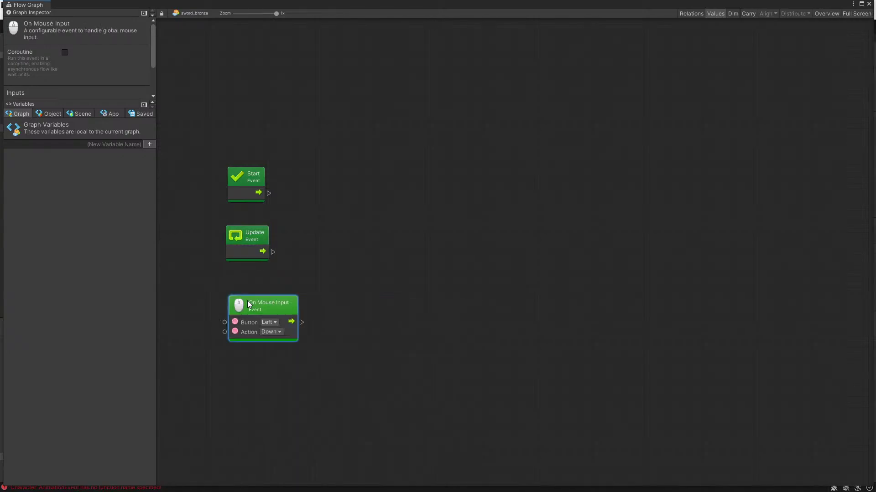
left_click_drag(248, 307, 247, 322)
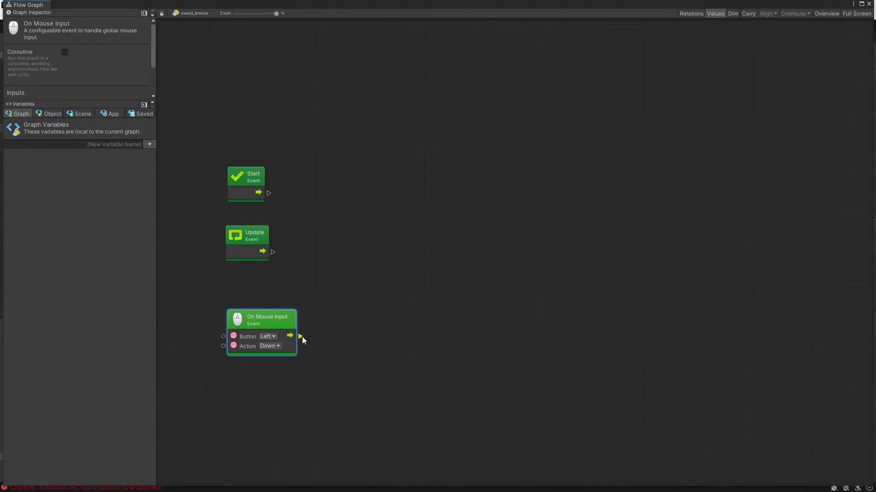
left_click(64, 53)
Step: Add a Once unit connected to the output of the On Mouse Input event
left_click_drag(297, 337, 357, 325)
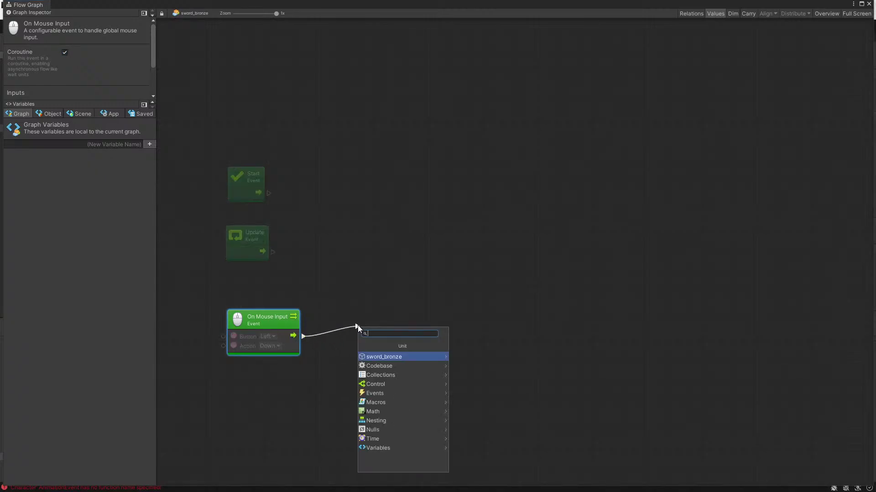
type("on")
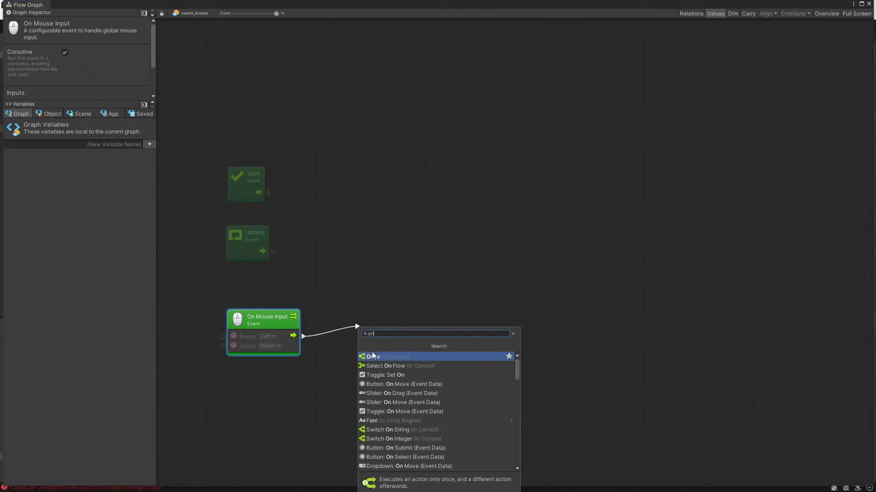
left_click(373, 356)
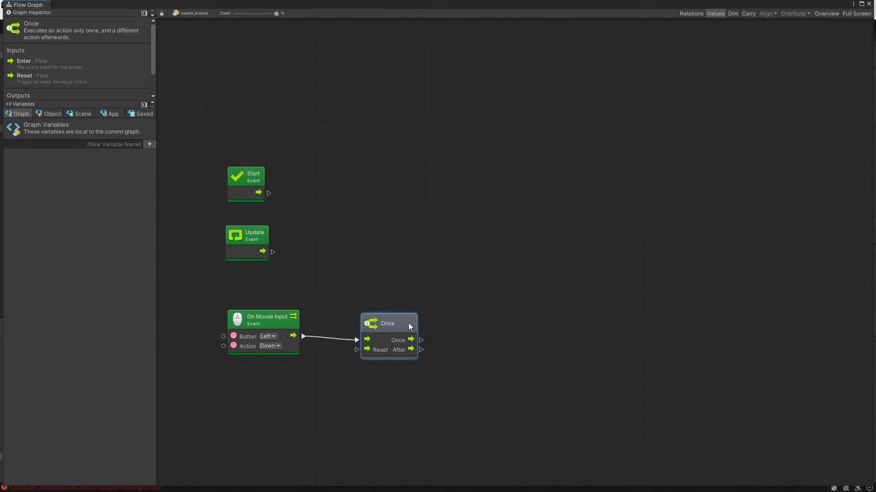
Step: Add a For Loop connected to the Once output of the Once unit and set its Last value to 120
left_click_drag(402, 326, 504, 319)
type("for")
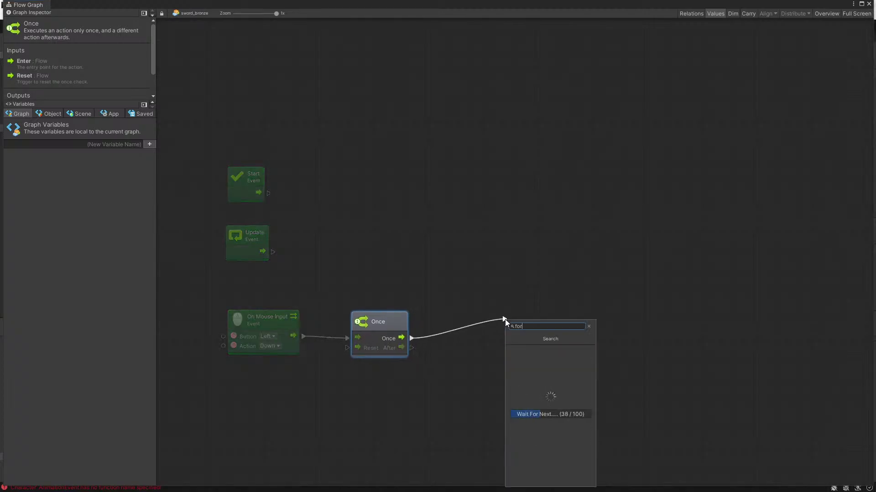
key("Return")
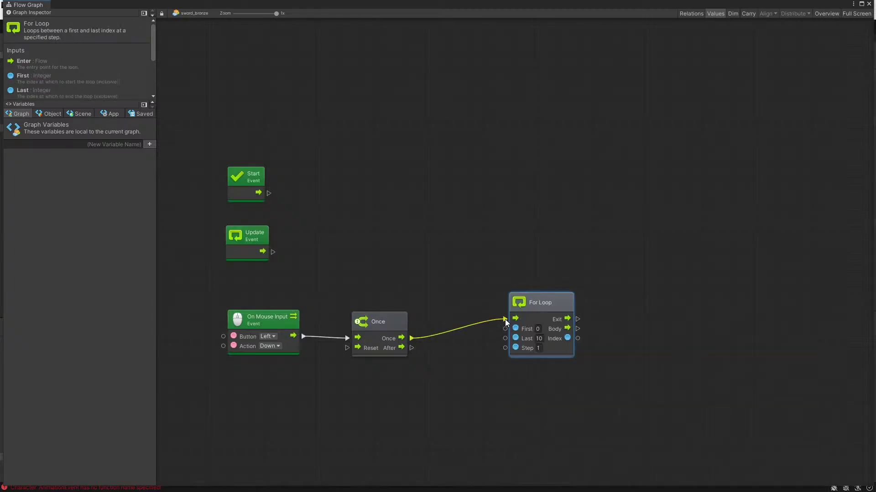
left_click_drag(524, 298, 484, 309)
left_click(498, 348)
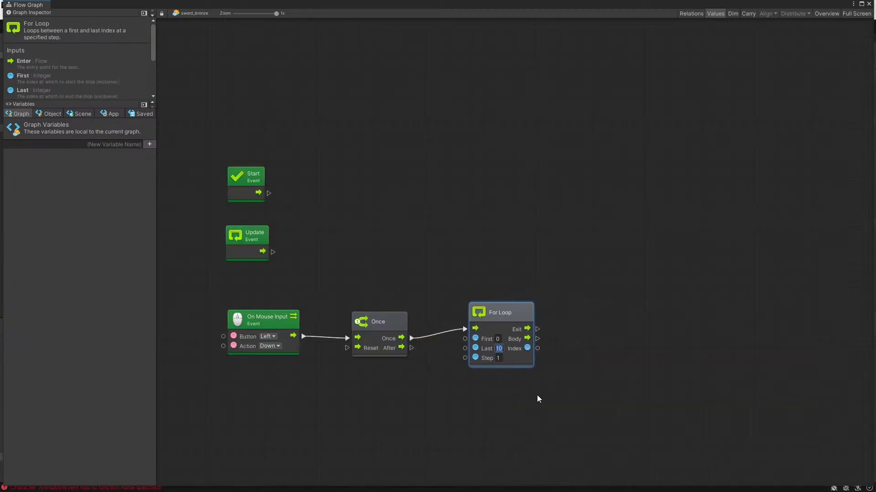
type("120")
scroll(542, 395, "down", 2)
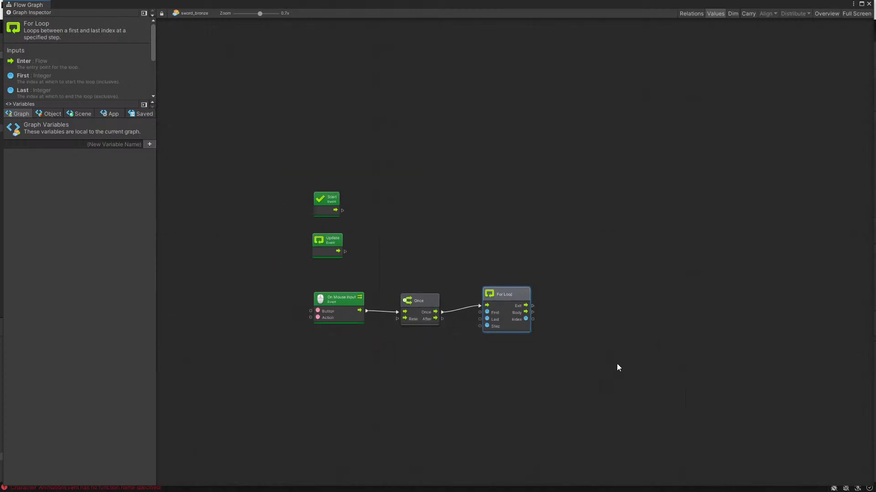
scroll(511, 285, "up", 2)
left_click_drag(436, 275, 513, 295)
left_click(469, 307)
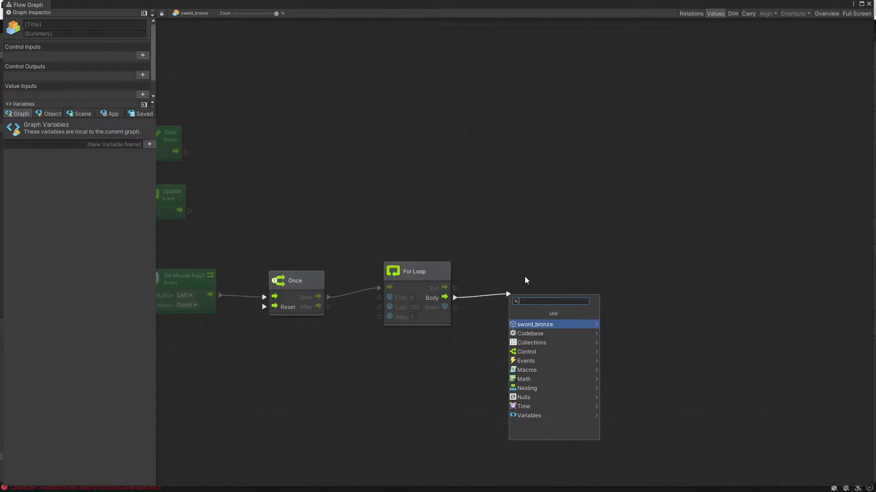
left_click(497, 258)
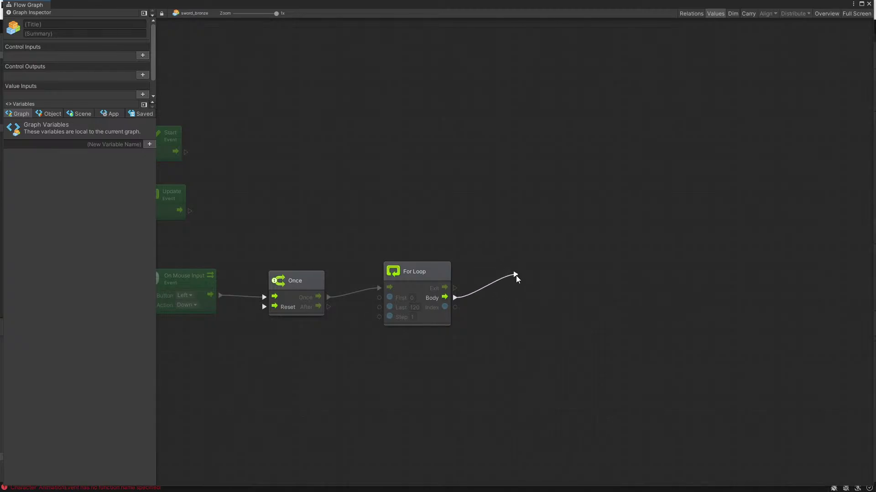
left_click(515, 275)
left_click(514, 246)
right_click(519, 240)
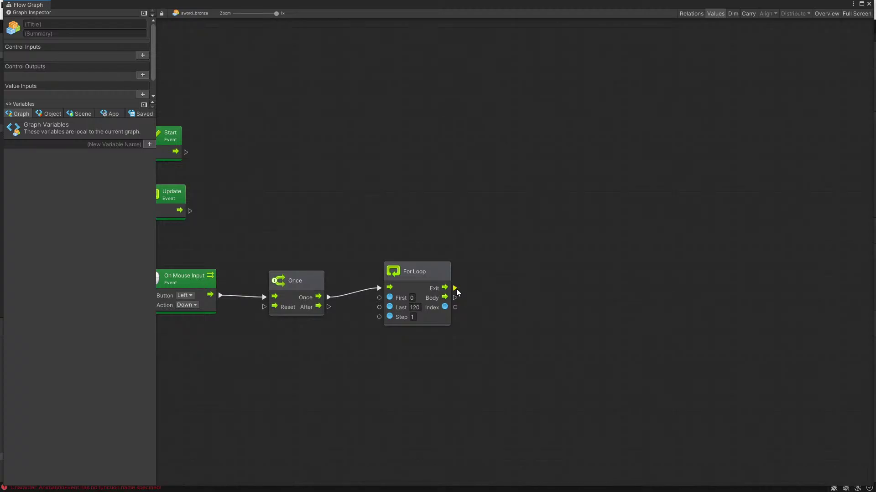
Step: Try a Transform Rotate (Eulers) unit on the Body output of the For Loop
left_click_drag(456, 297, 532, 295)
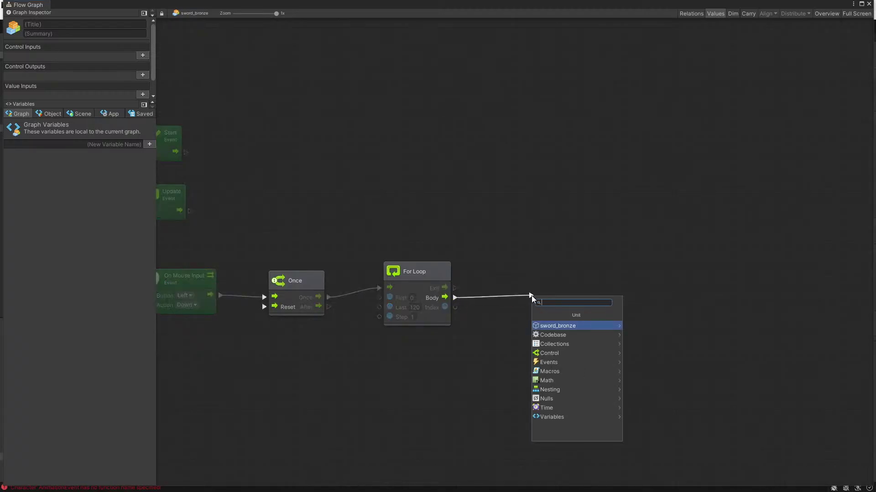
type("rot")
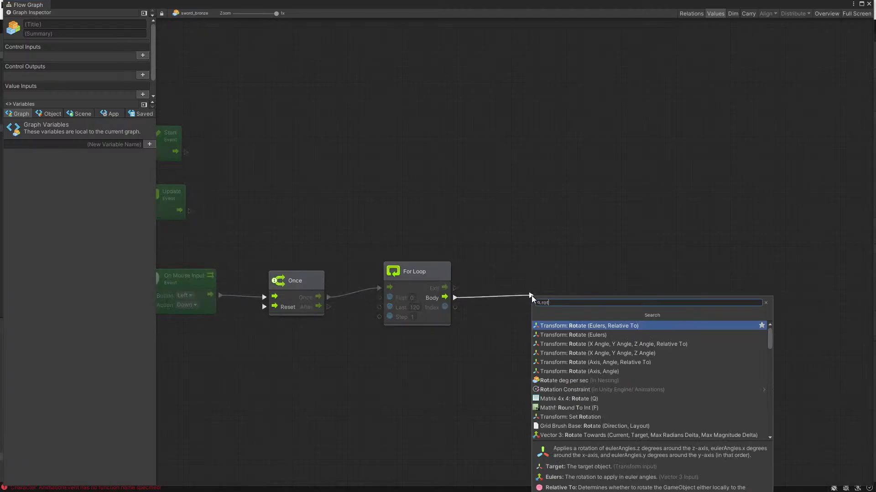
key("Down")
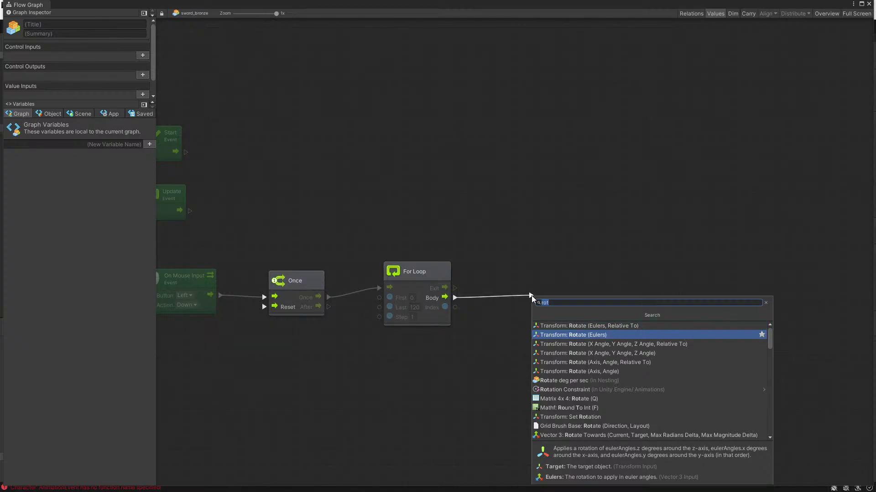
key("Down")
key("Down")
key("Down")
key("Down")
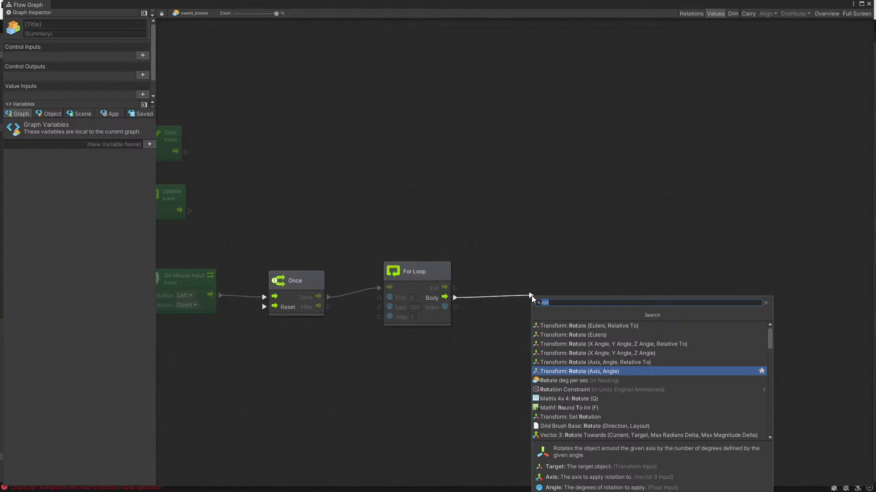
key("Up")
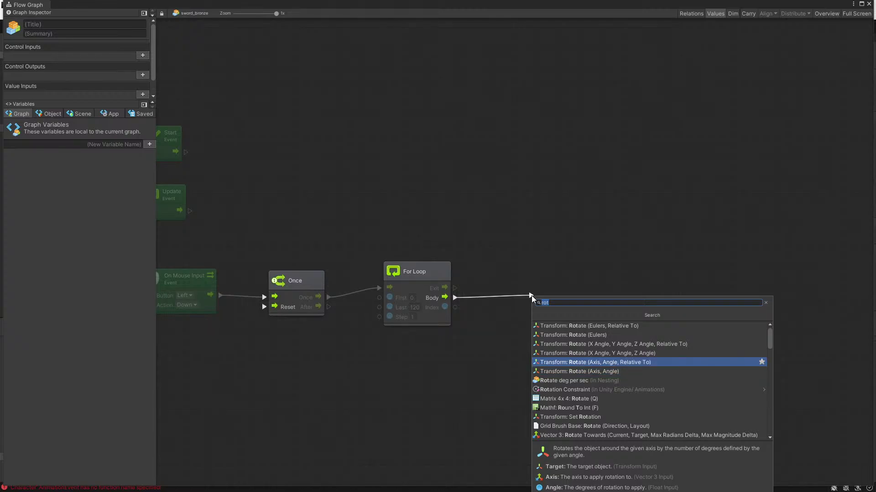
key("Up")
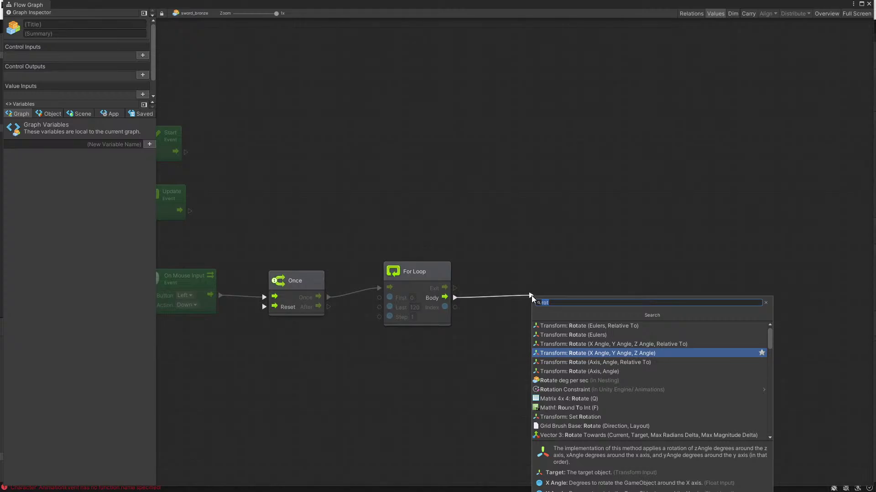
key("Up")
key("Up")
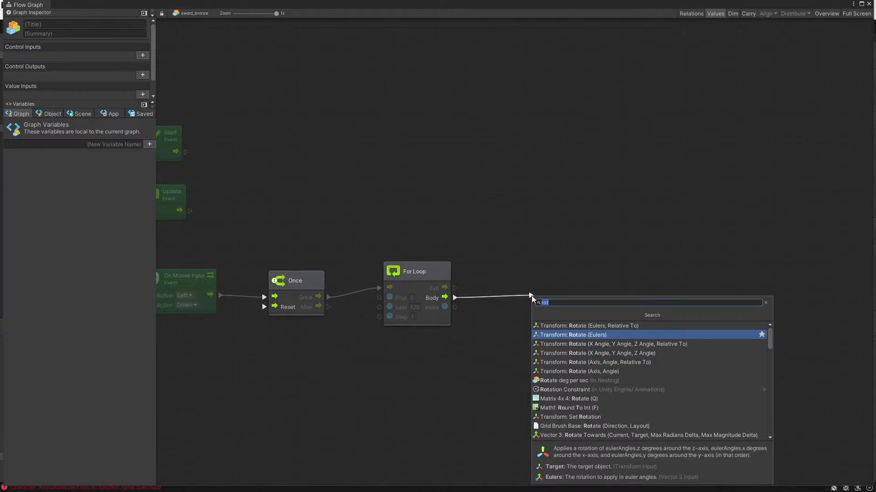
key("Return")
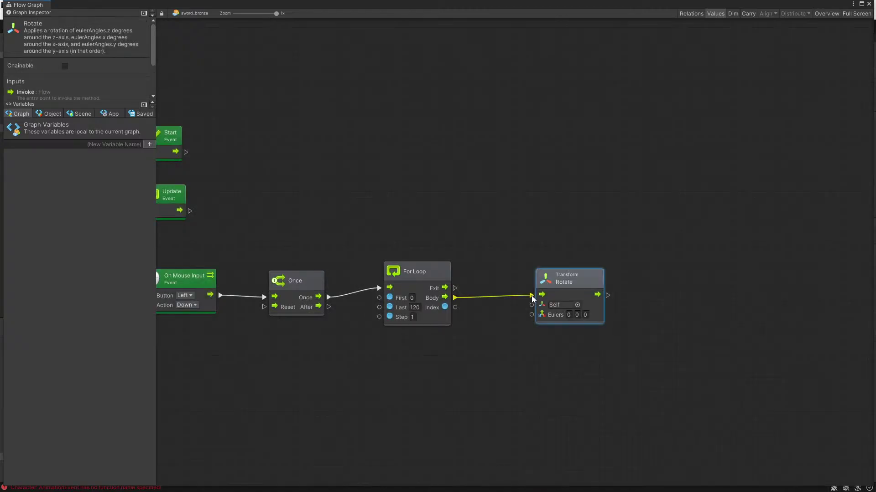
Step: Try the Rotate unit at different distances from the For Loop, then delete it
left_click_drag(556, 287, 656, 274)
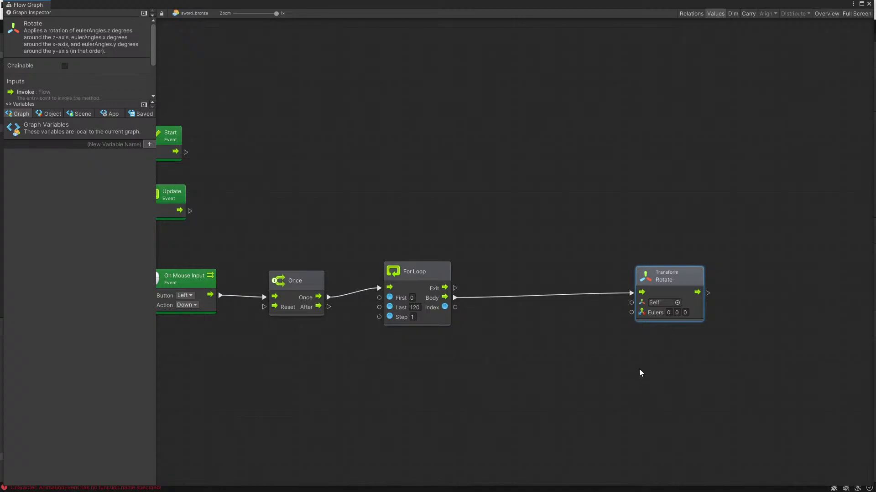
left_click_drag(681, 281, 585, 287)
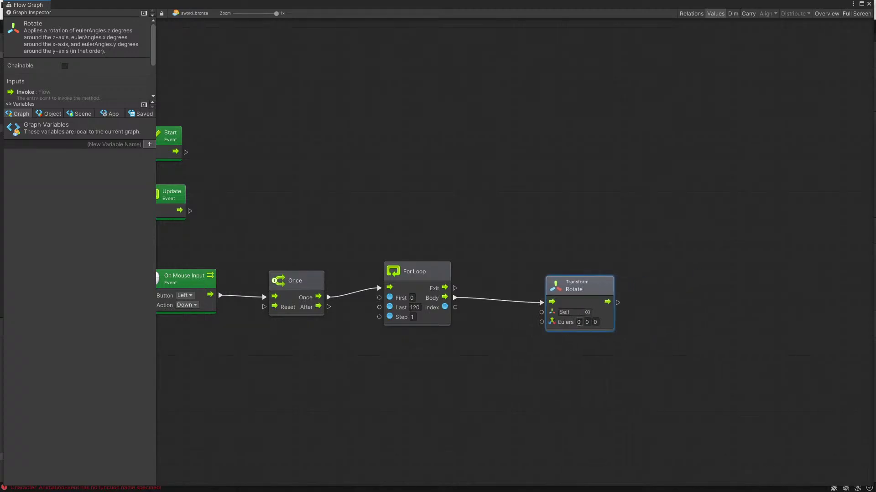
left_click_drag(571, 284, 595, 283)
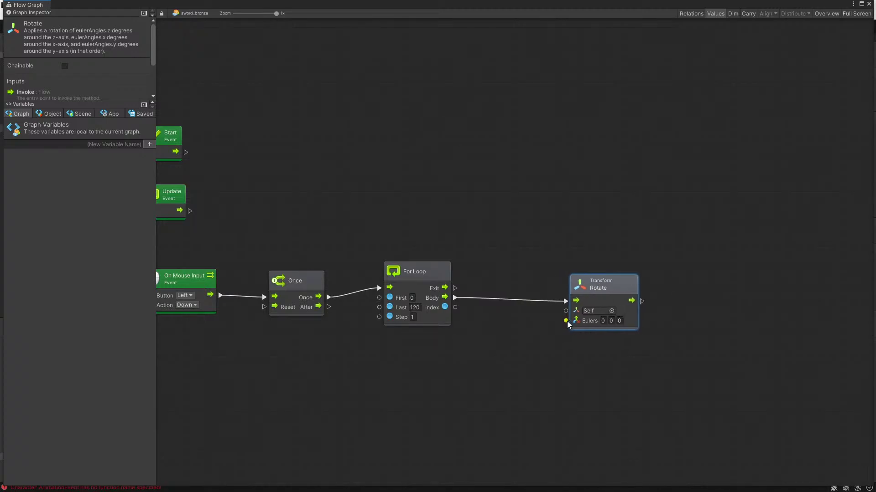
key("Delete")
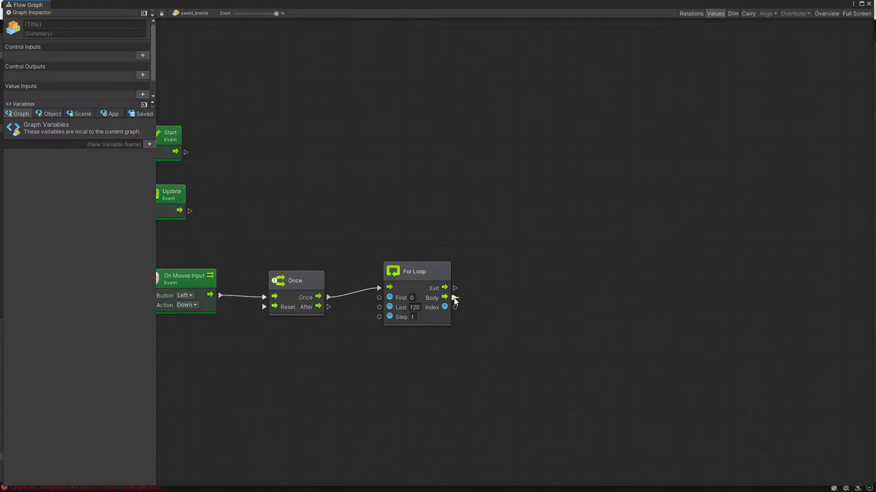
Step: Add a Transform Set Rotation unit on the Body output of the For Loop and move it farther away
left_click_drag(454, 297, 573, 294)
type("set ro")
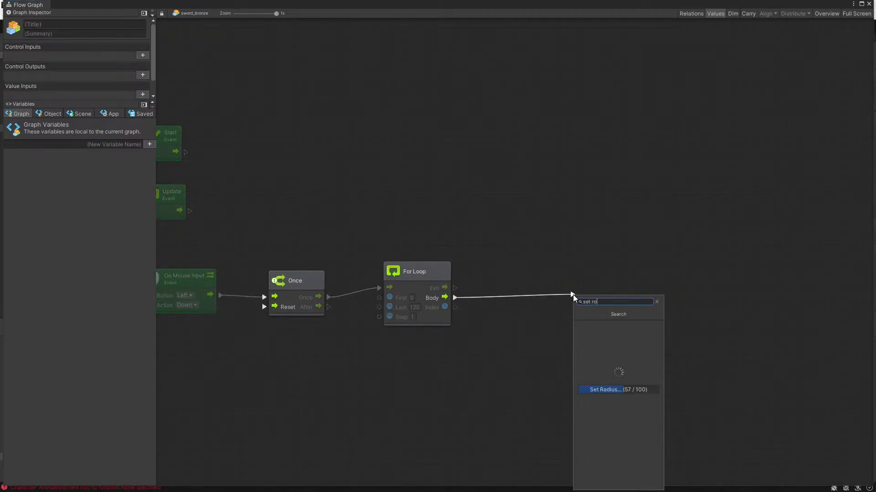
key("Down")
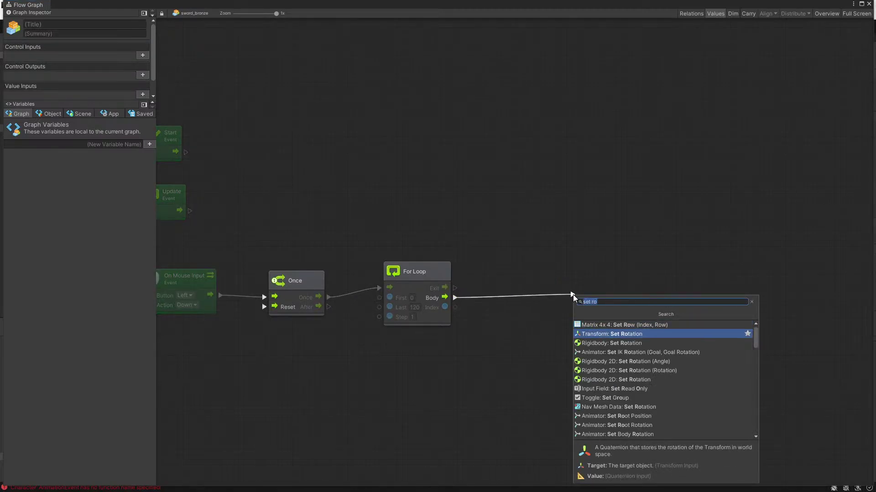
key("Return")
left_click_drag(614, 282, 669, 294)
left_click_drag(624, 323, 578, 355)
type("get u")
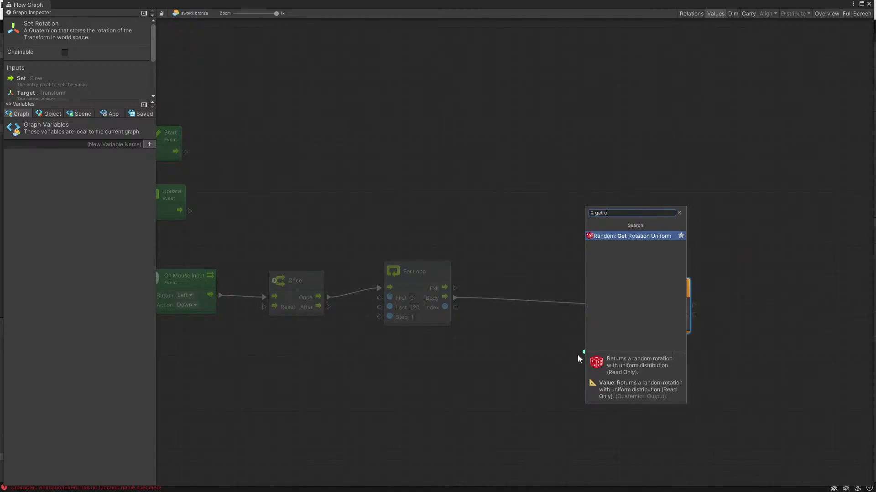
key("BackSpace")
key("Escape")
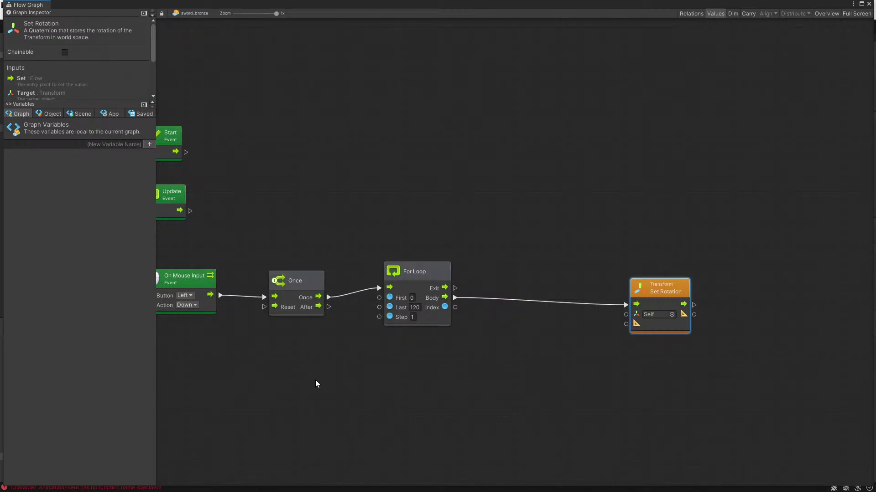
Step: Move the Set Rotation unit farther from the For Loop and add a Vector 3 Lerp (A, B, T) unit below their connection
left_click_drag(674, 289, 707, 277)
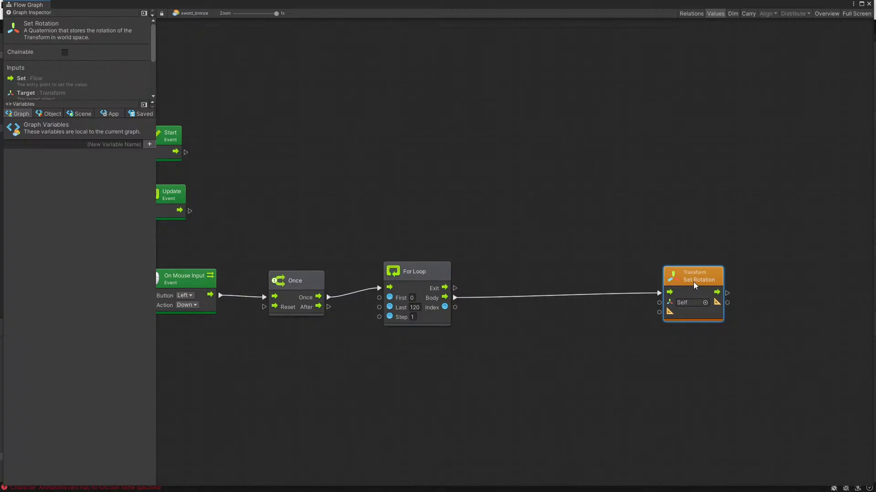
left_click_drag(692, 289, 725, 282)
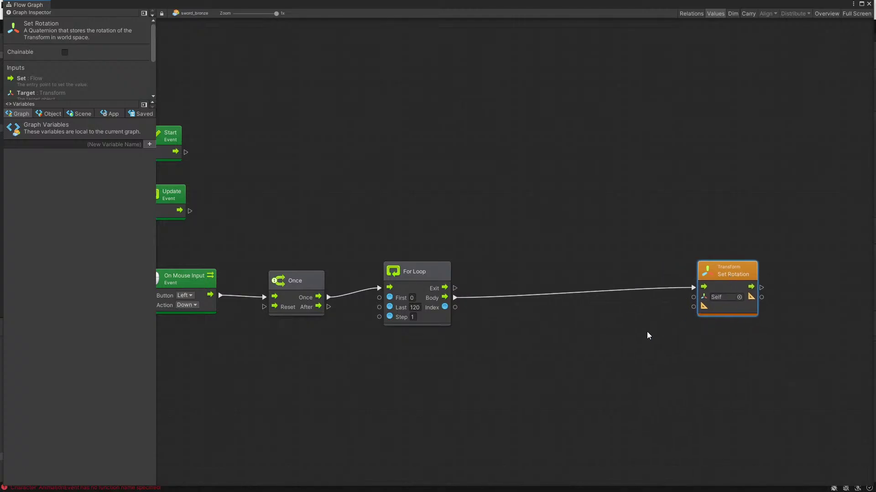
right_click(470, 370)
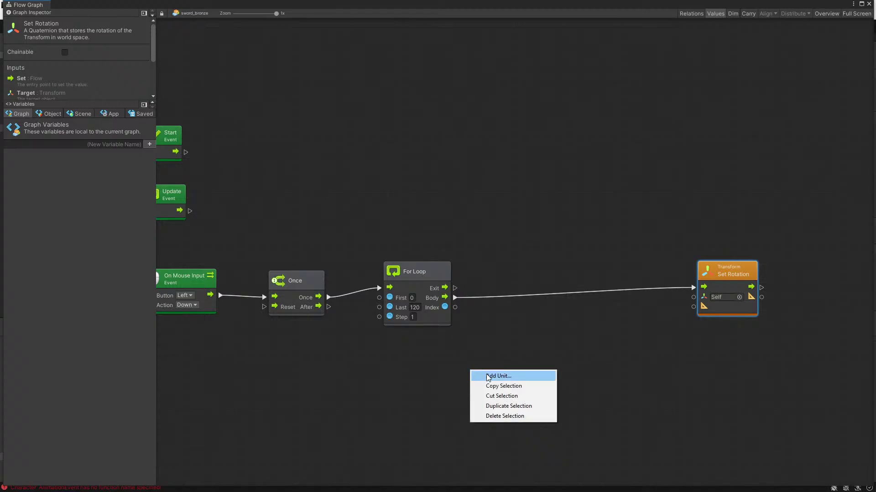
left_click(488, 376)
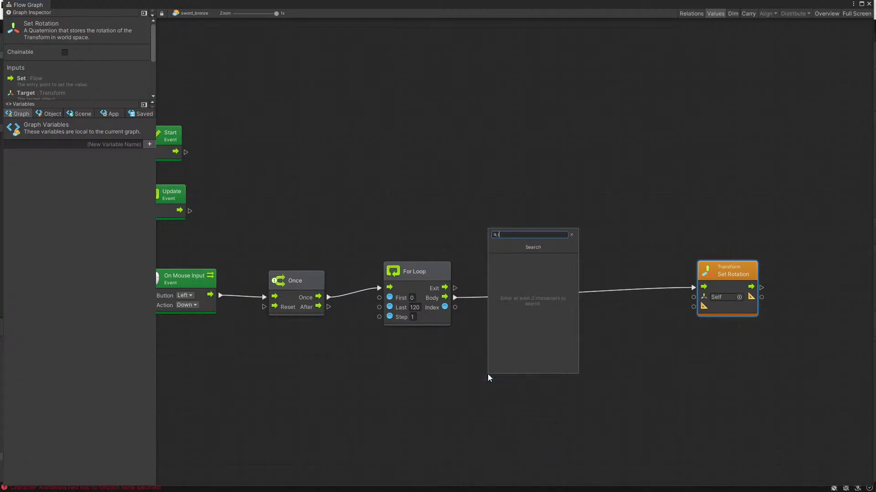
type("ler")
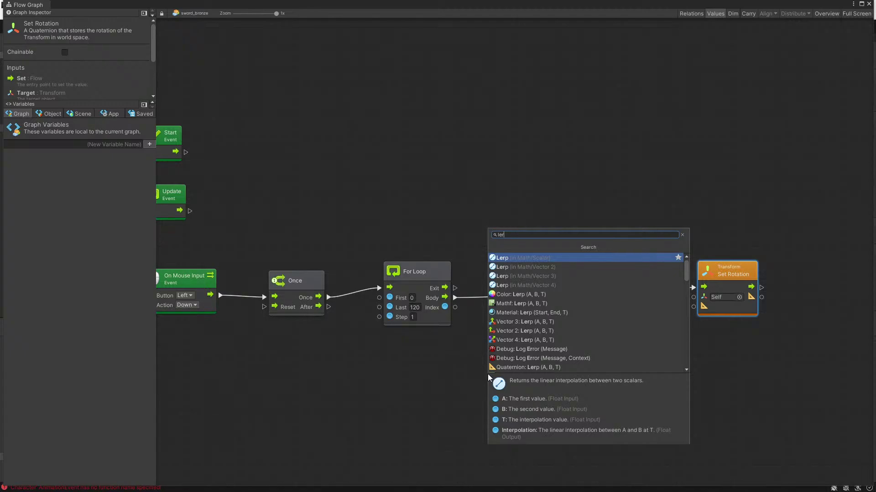
key("Down")
key("Down")
key("Down")
key("Down")
key("Down")
key("Down")
key("Down")
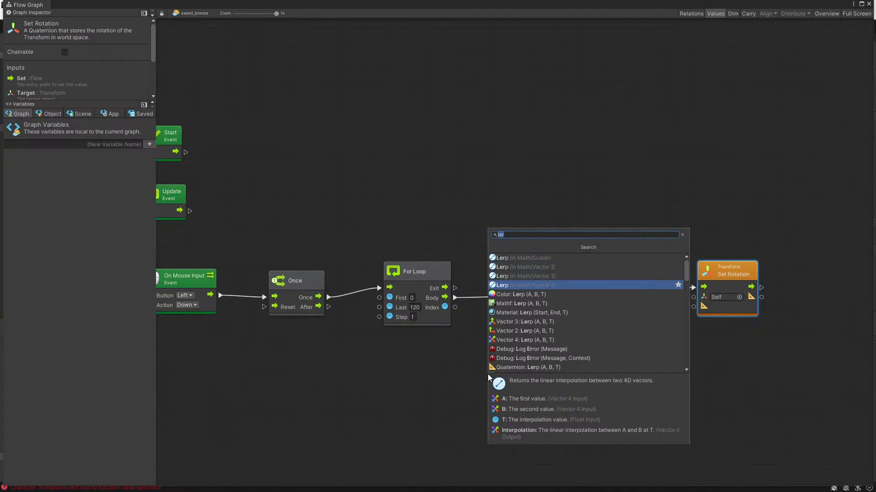
key("Return")
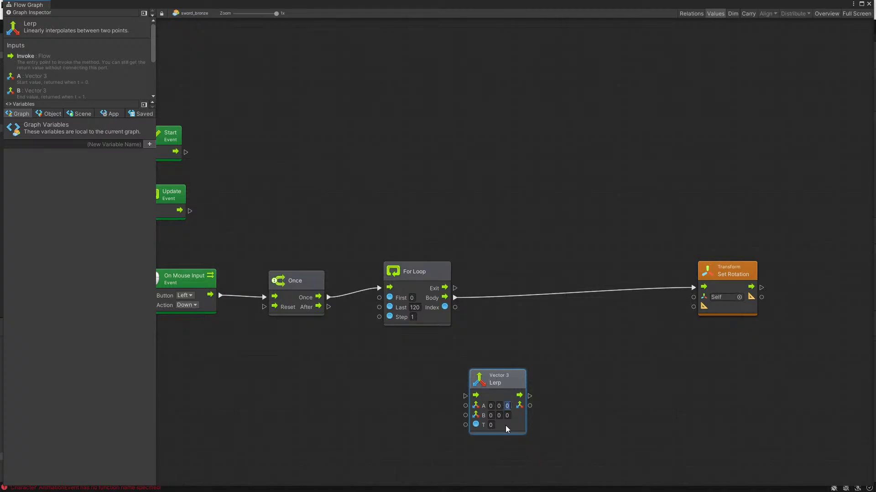
Step: Set the Lerp's Z values to 170 for A and 270 for B, and place the unit nearer to Set Rotation
type("170")
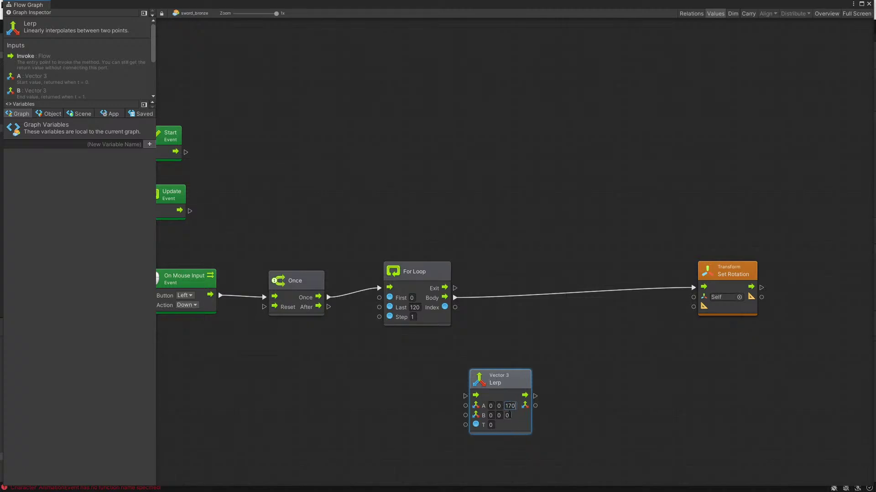
left_click(507, 416)
type("270")
left_click_drag(518, 391, 610, 345)
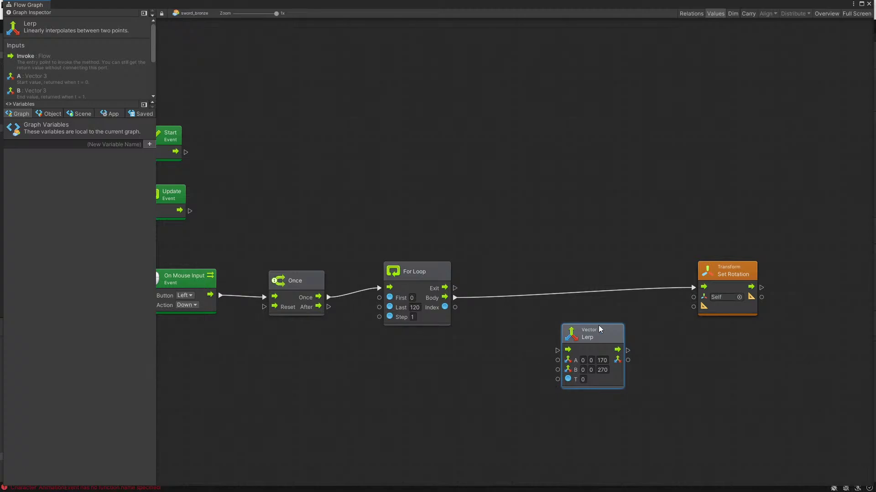
left_click_drag(599, 324, 602, 319)
Step: Add a Divide unit on the For Loop's Index output with B set to 120, and connect its result to the Lerp's T input
left_click_drag(454, 310, 472, 363)
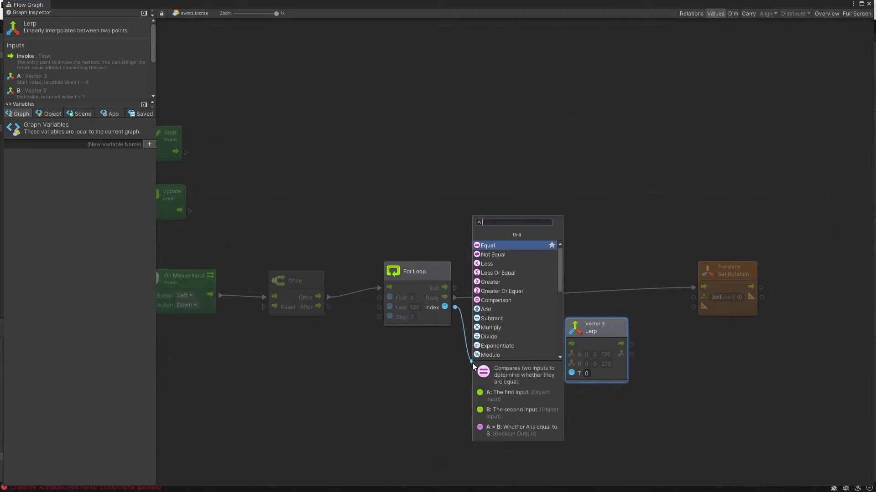
left_click(488, 337)
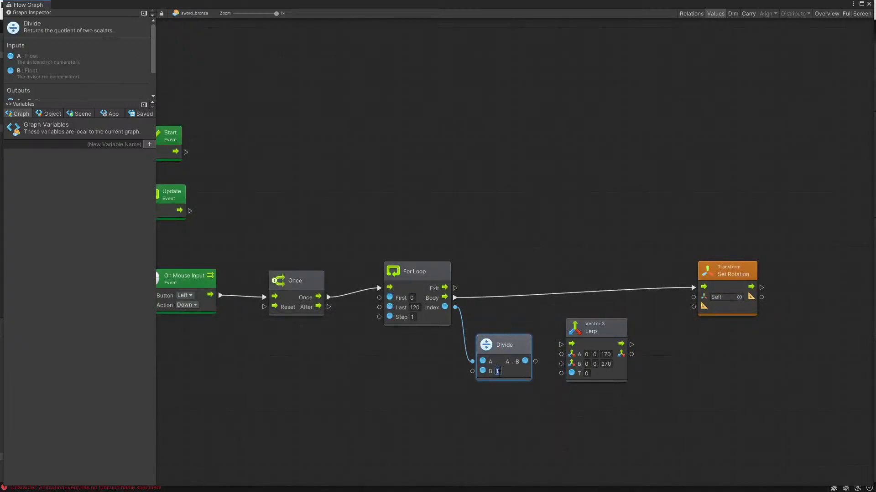
type("120")
left_click(598, 321)
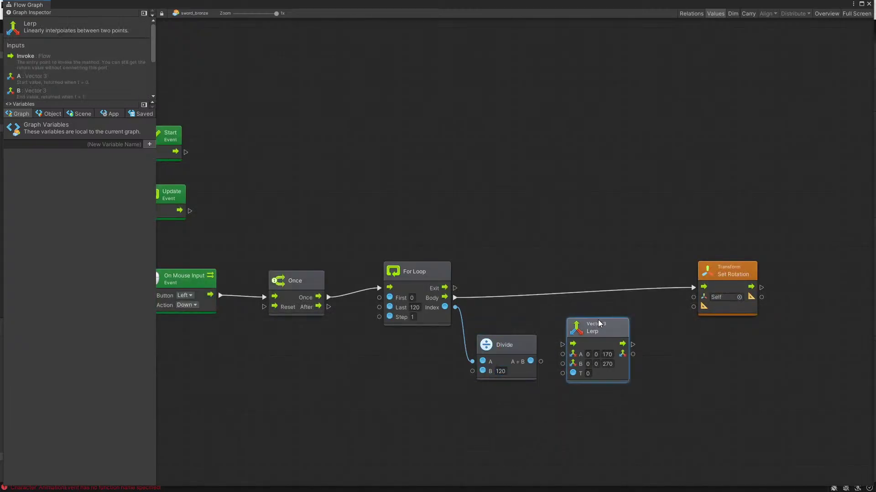
left_click_drag(598, 322, 615, 321)
left_click_drag(541, 361, 577, 373)
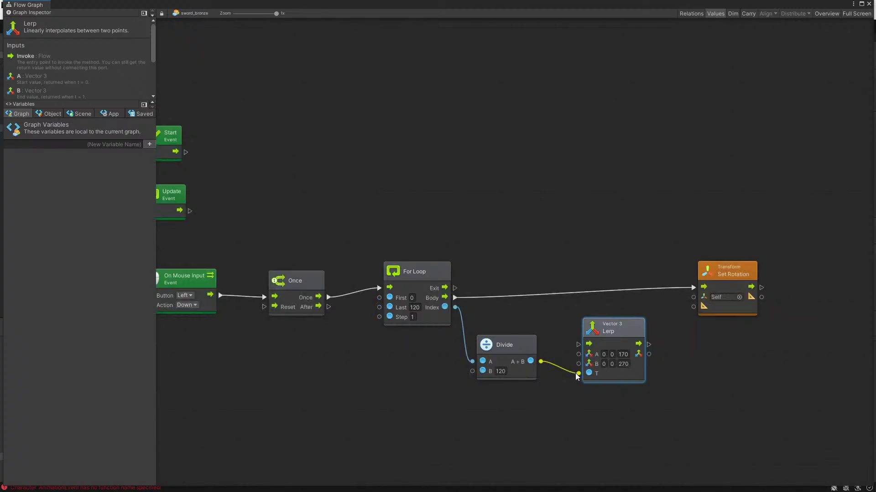
left_click_drag(518, 346, 523, 360)
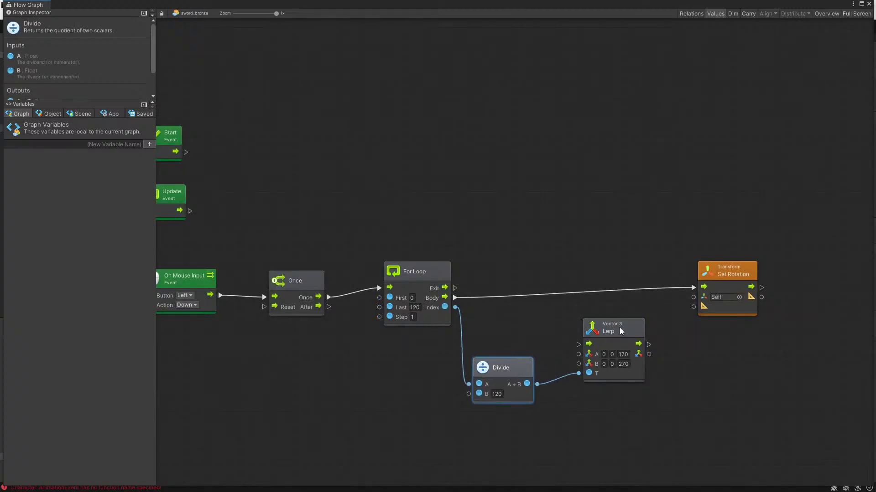
left_click_drag(620, 327, 610, 325)
Step: Try a Quaternion Equals (Other) unit on the Lerp's vector output, then delete it
left_click_drag(640, 351, 669, 346)
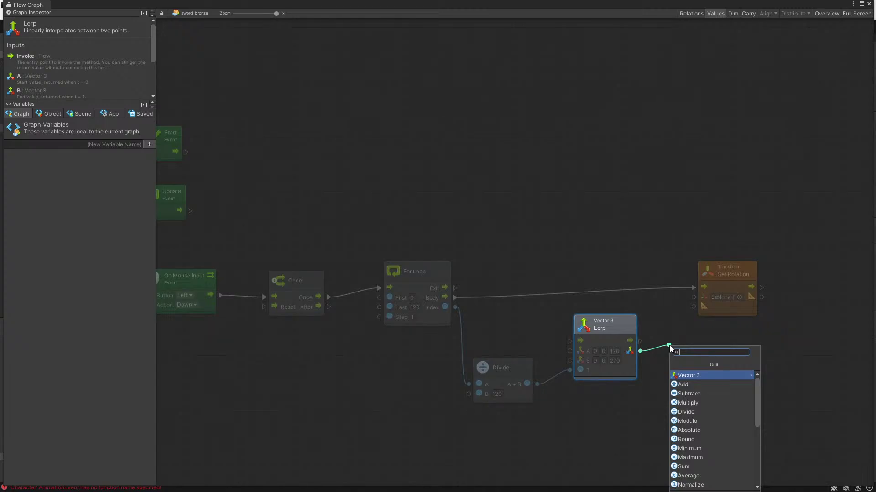
type("qu")
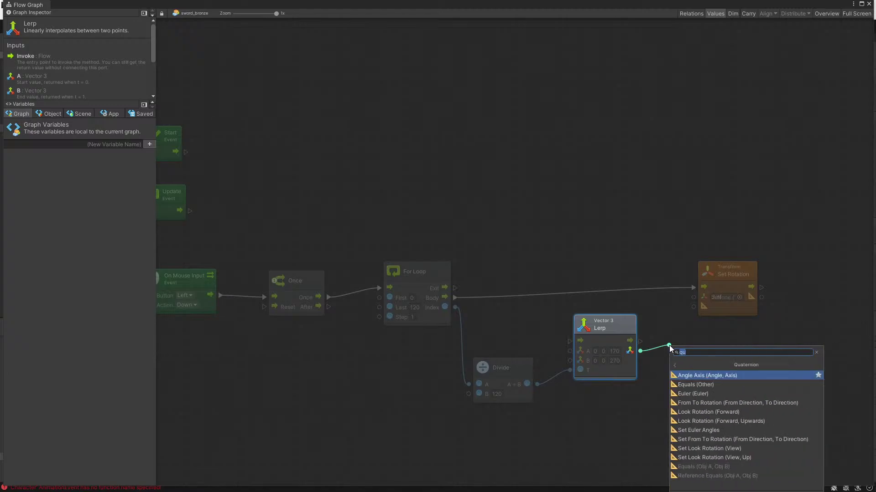
left_click(713, 385)
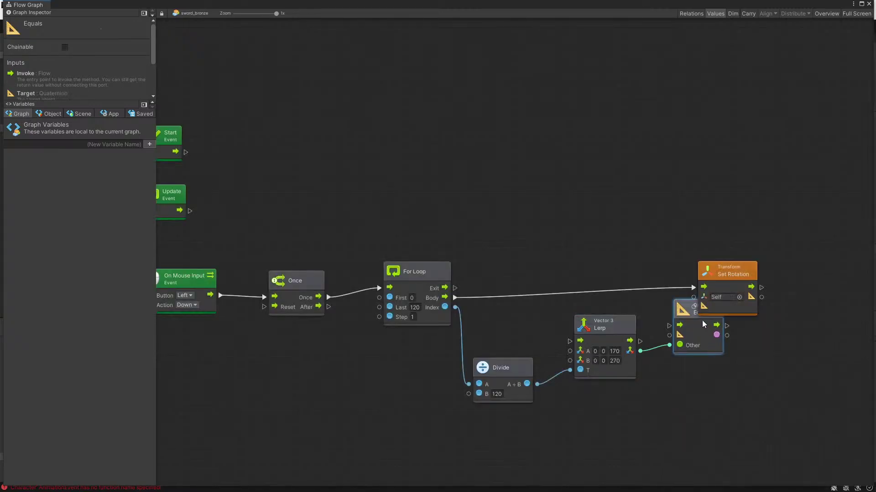
left_click_drag(702, 321, 702, 343)
key("Delete")
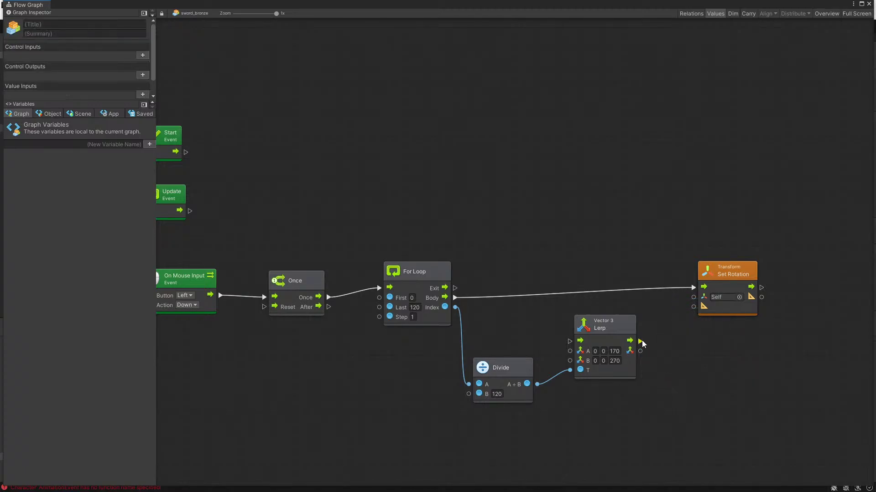
Step: Try a Quaternion Euler (X, Y, Z) unit feeding the Set Rotation value, then delete it
right_click(675, 348)
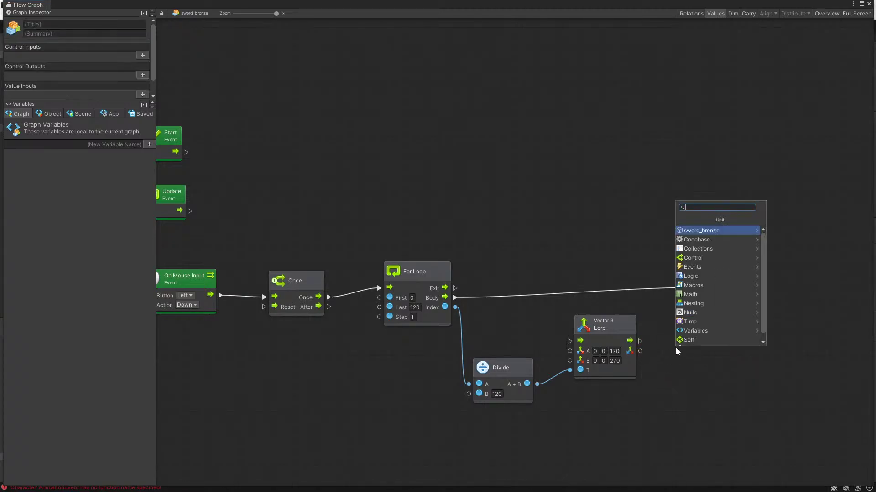
type("qu")
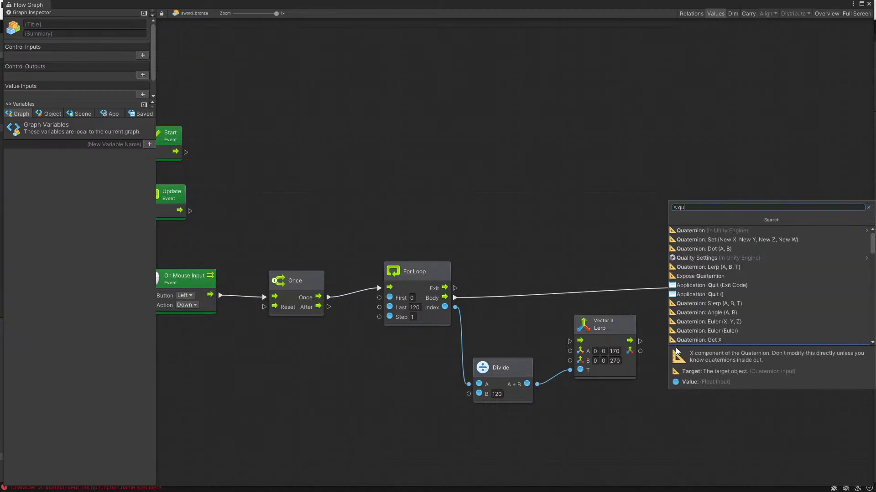
left_click(703, 322)
left_click_drag(708, 345, 707, 329)
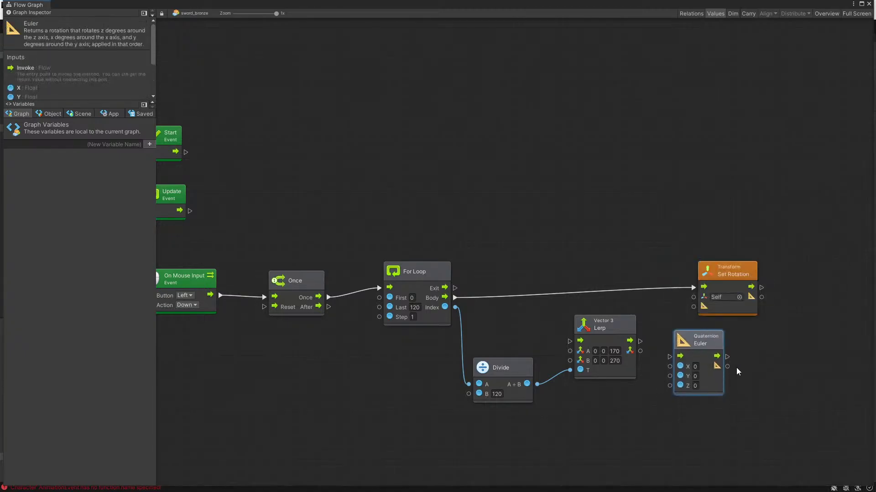
left_click_drag(727, 367, 694, 307)
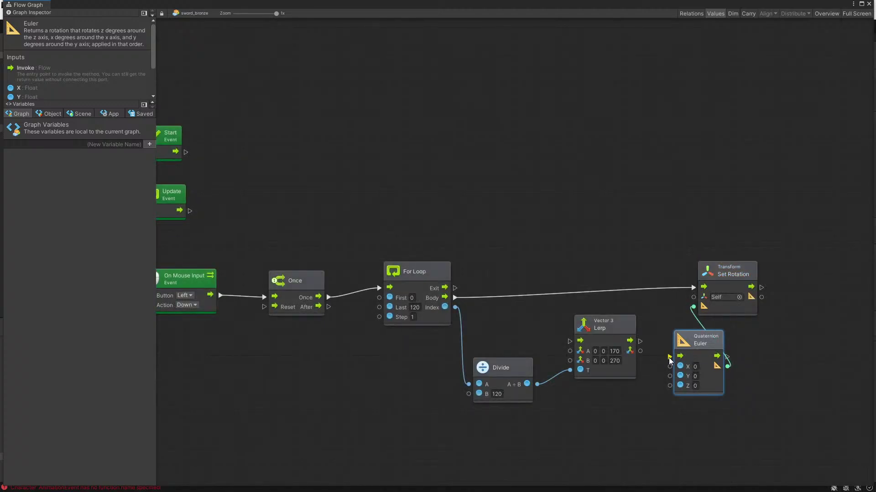
left_click_drag(686, 350, 675, 346)
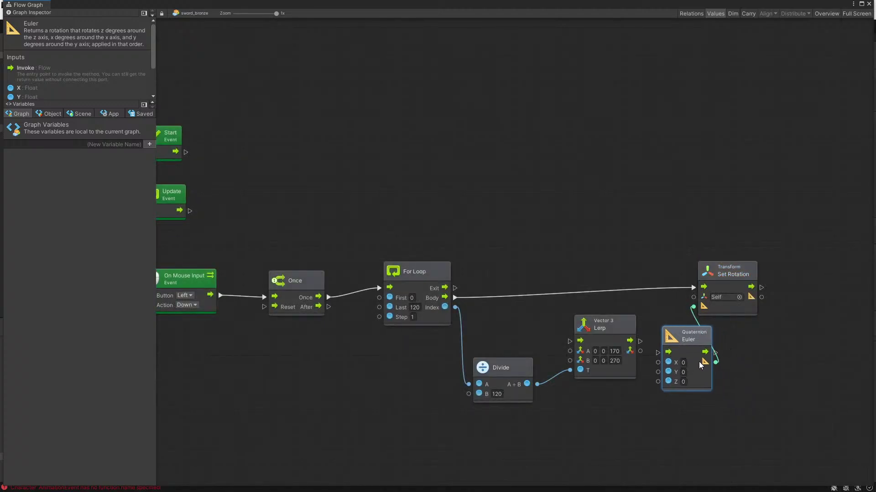
key("Delete")
Step: Add a Quaternion Euler (Euler) unit and wire it between the Lerp's vector output and the Set Rotation value input
right_click(661, 346)
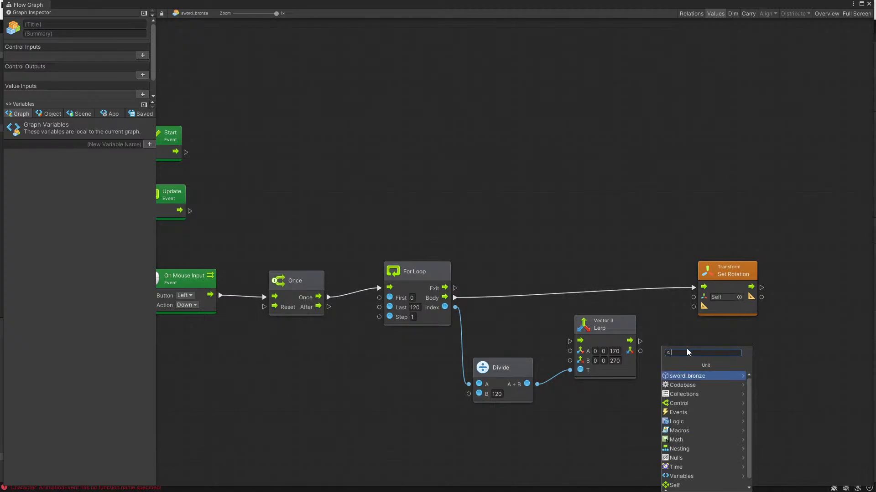
type("qu")
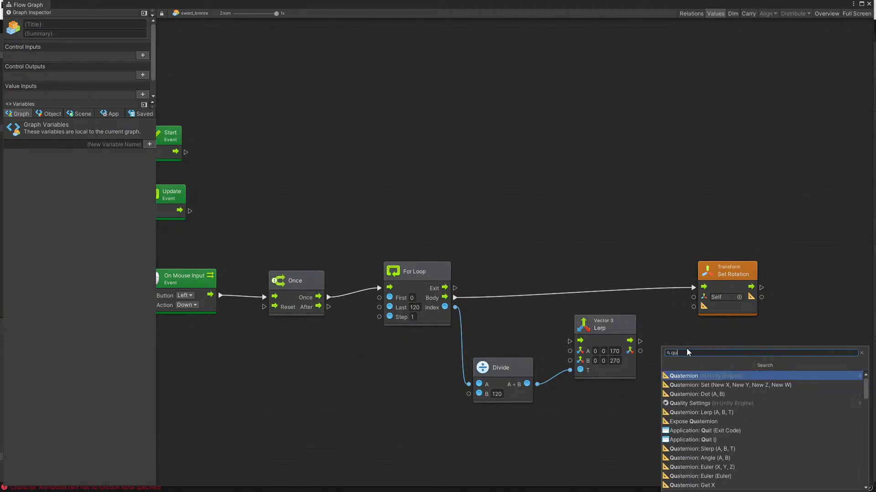
left_click(721, 476)
left_click_drag(683, 354, 693, 347)
left_click_drag(667, 372, 640, 351)
left_click_drag(725, 372, 693, 306)
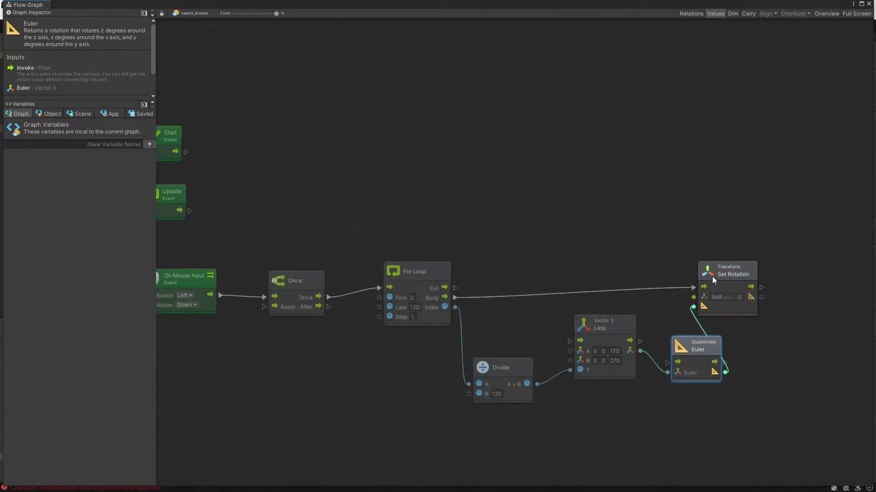
Step: Space out the Set Rotation and Euler units and align the Divide output with the Lerp's T input
left_click_drag(723, 267, 792, 263)
left_click_drag(693, 352, 709, 331)
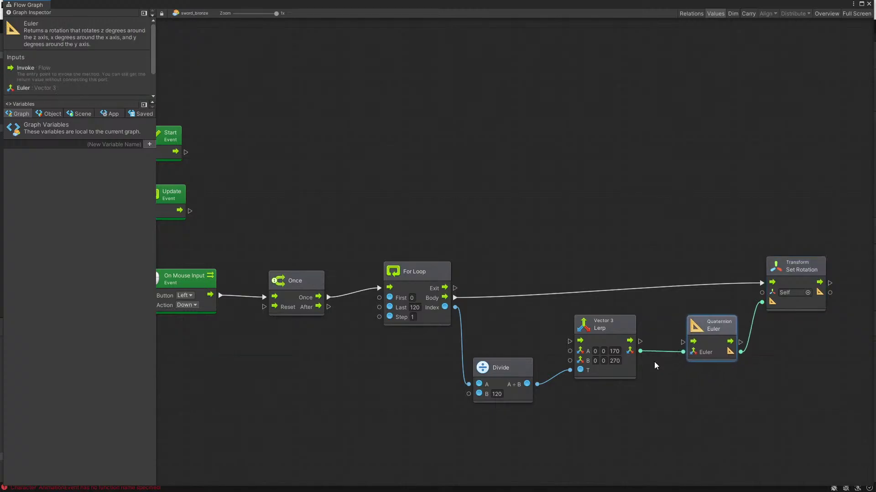
left_click_drag(503, 365, 503, 352)
left_click(576, 395)
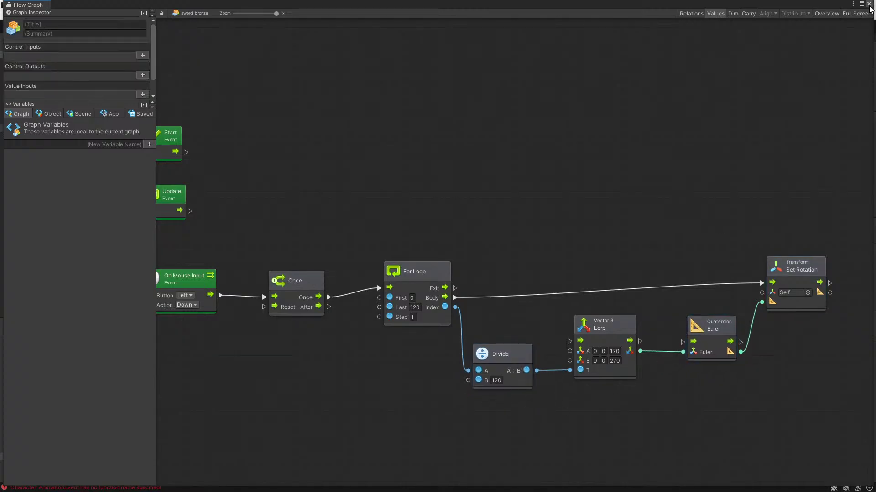
Step: Add a Wait For End of Frame unit connected to the Set Rotation unit's flow output
scroll(797, 296, "down", 3)
scroll(821, 299, "up", 3)
middle_click_drag(821, 299, 679, 266)
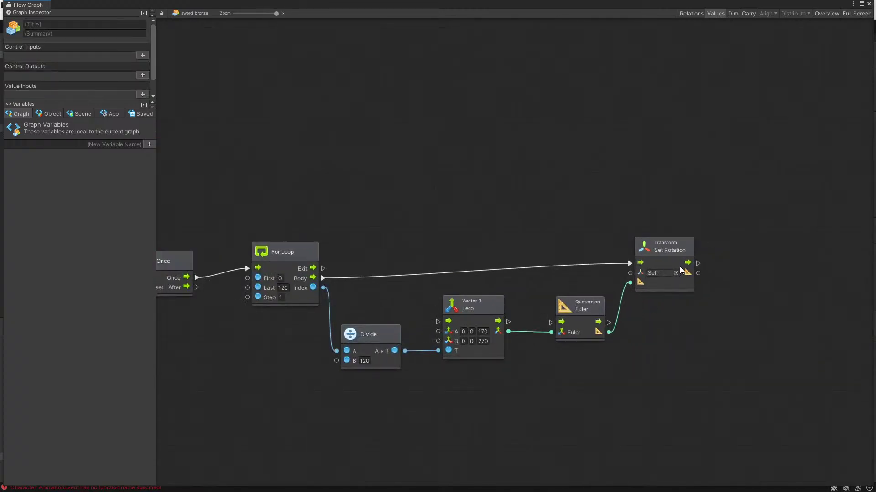
left_click_drag(687, 264, 761, 271)
type("w")
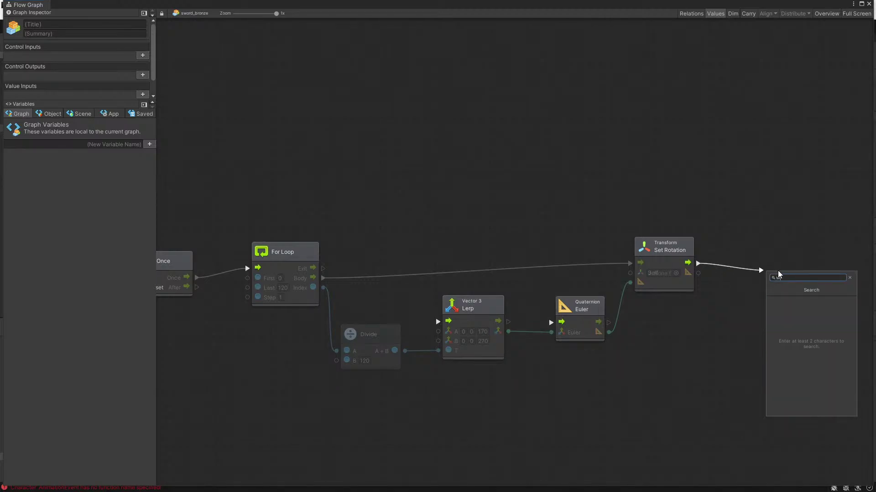
type("iat")
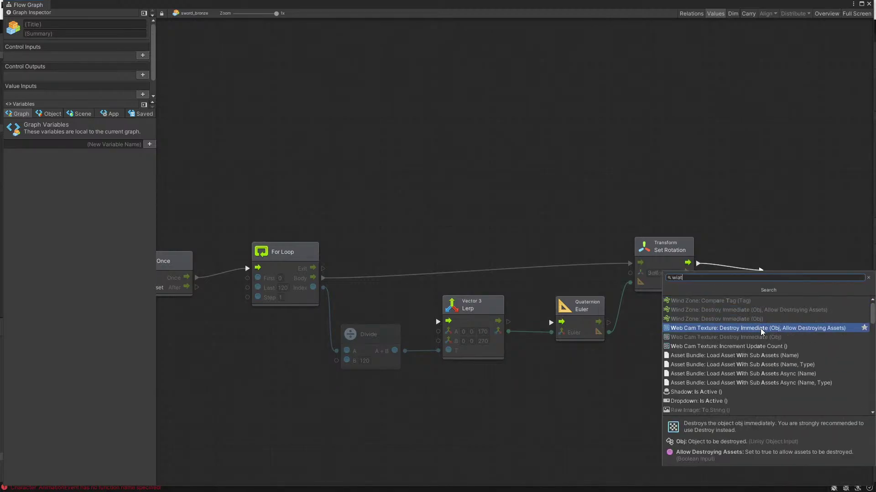
key("BackSpace")
key("BackSpace")
key("BackSpace")
key("BackSpace")
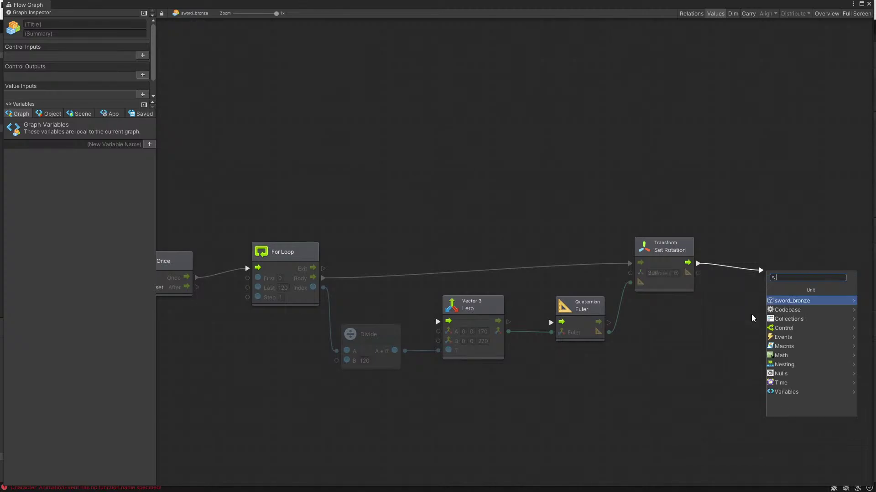
type("w")
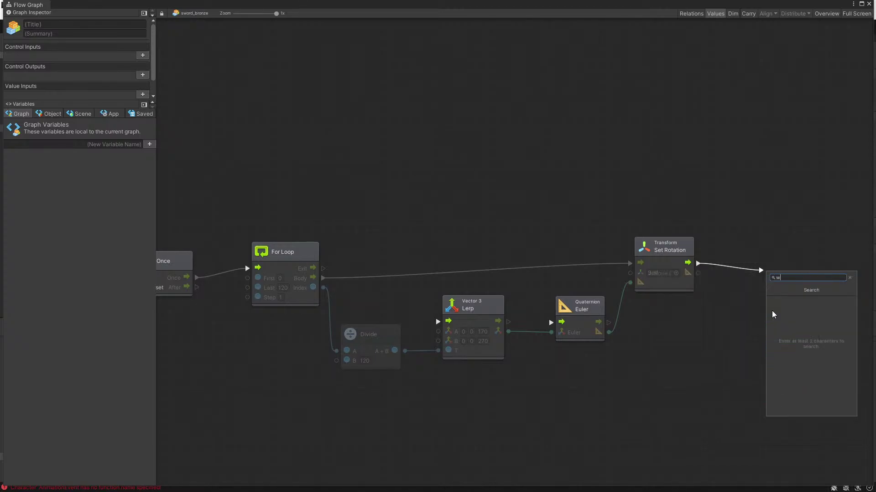
type("ait")
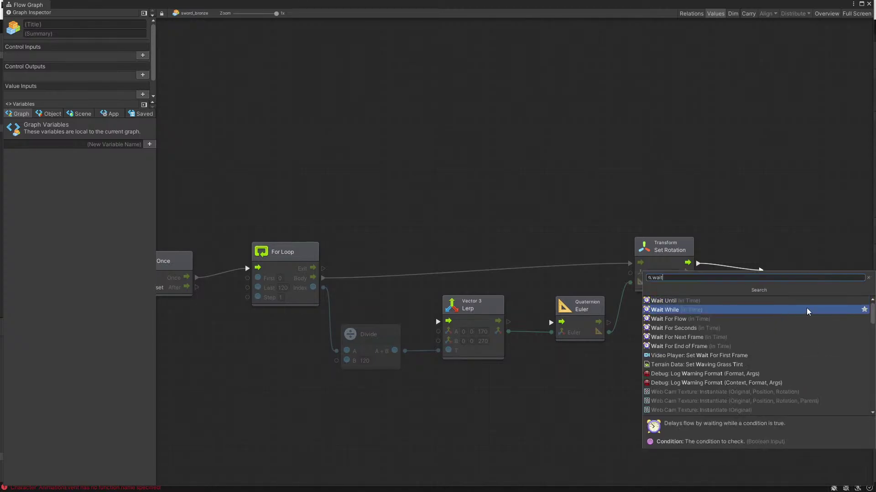
left_click(747, 351)
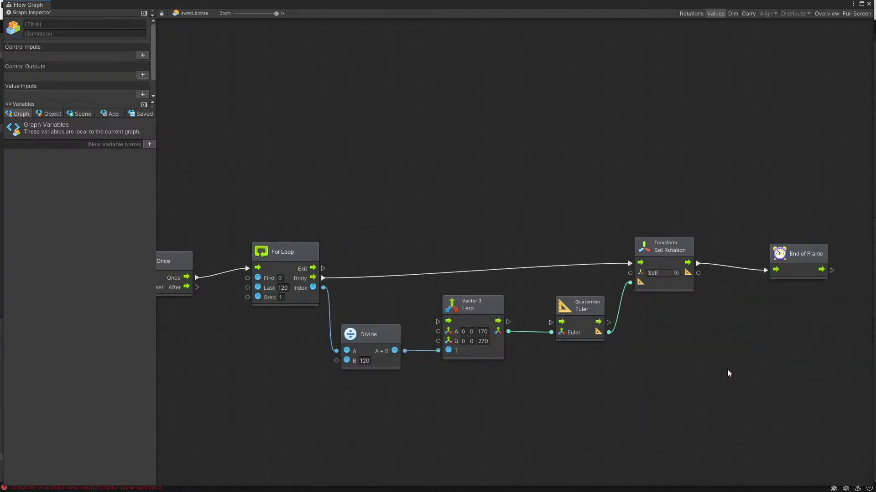
left_click_drag(788, 264, 778, 264)
left_click(729, 310)
Step: Close the graph window and run the scene to test the sword's rotation, leaving play mode when done
scroll(481, 321, "down", 4, "ctrl")
scroll(315, 283, "up", 4, "ctrl")
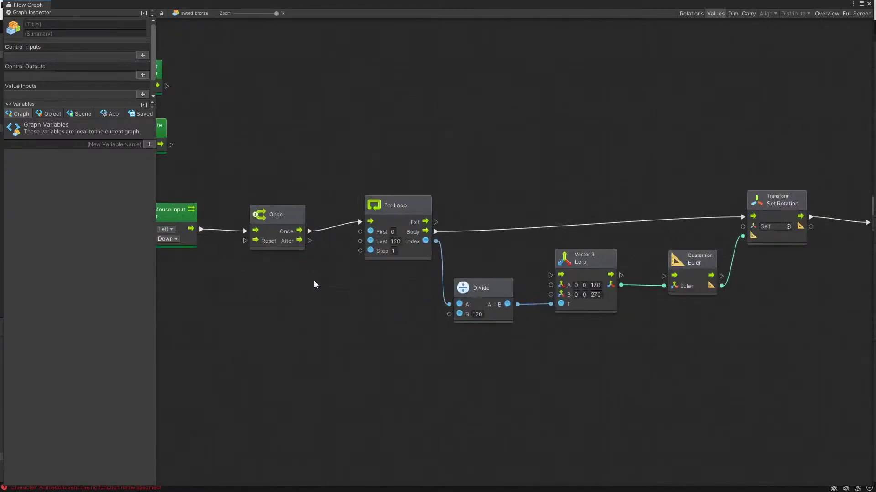
scroll(314, 277, "down", 4, "ctrl")
scroll(242, 247, "up", 3, "ctrl")
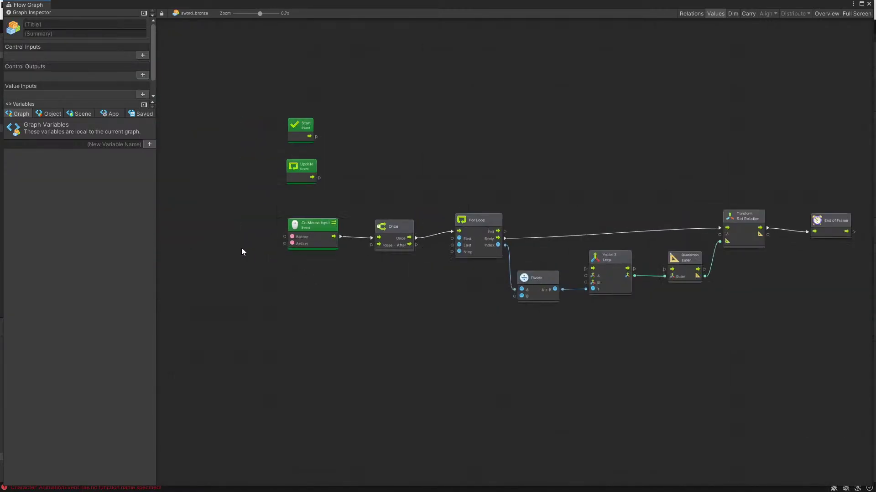
left_click(869, 4)
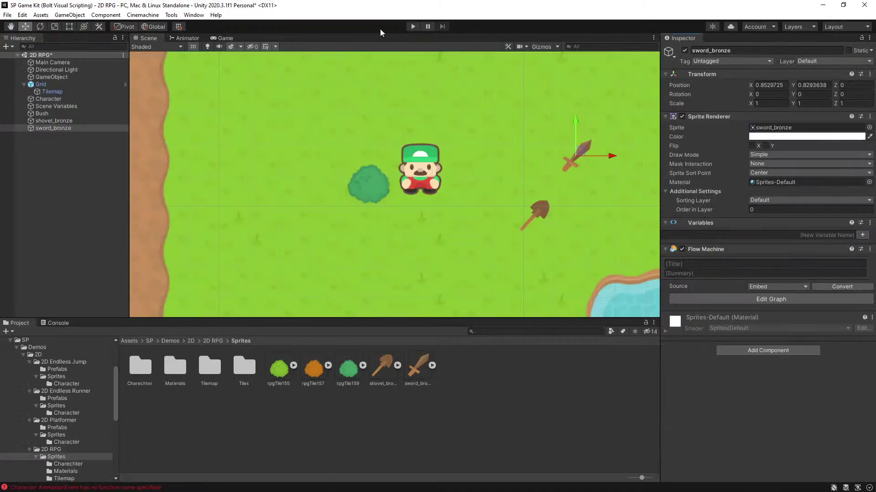
left_click(411, 27)
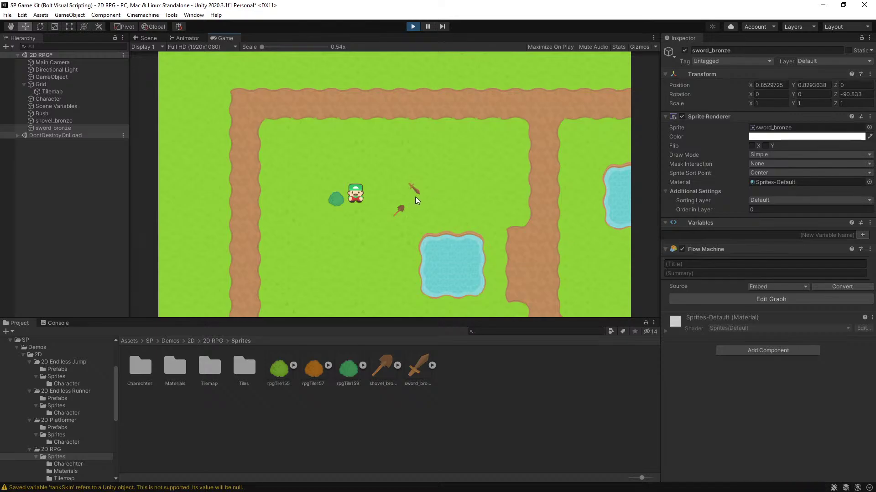
left_click(412, 27)
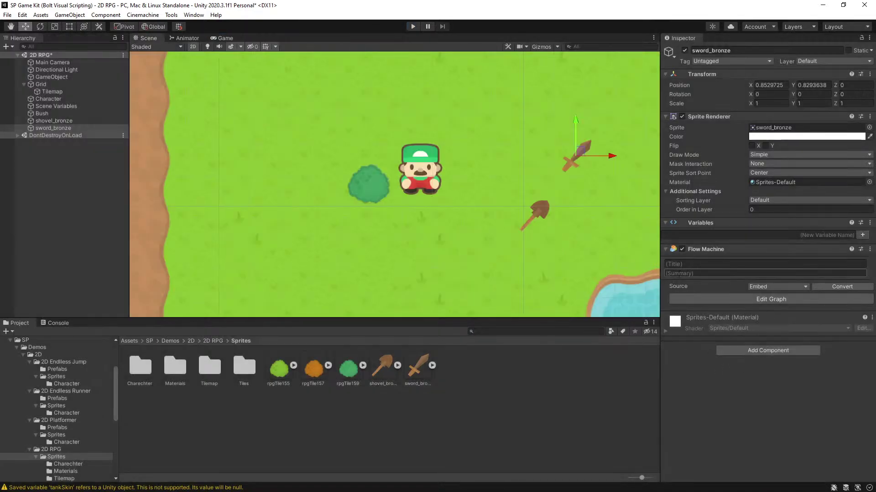
Step: Reopen the sword_bronze graph and wire the End of Frame unit's flow output to the Once unit's Reset input
left_click(758, 299)
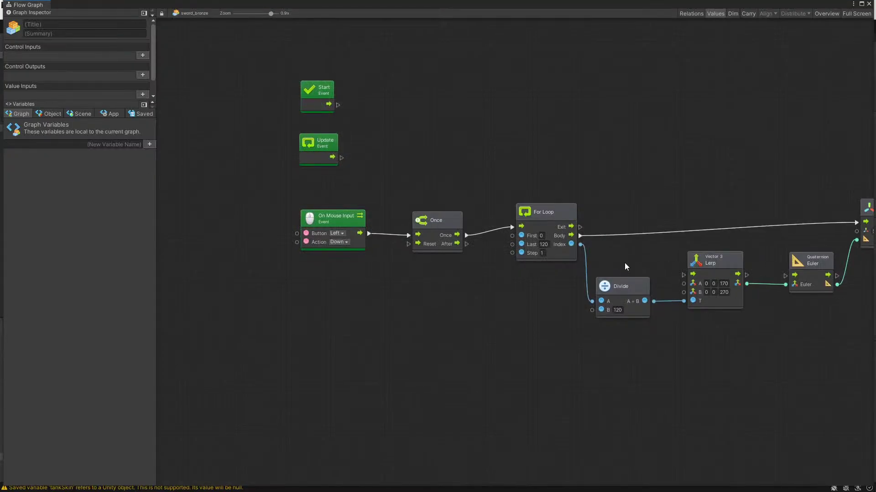
scroll(547, 255, "down", 5)
scroll(762, 280, "up", 5)
scroll(513, 251, "down", 2)
scroll(415, 224, "down", 4)
scroll(340, 217, "up", 3)
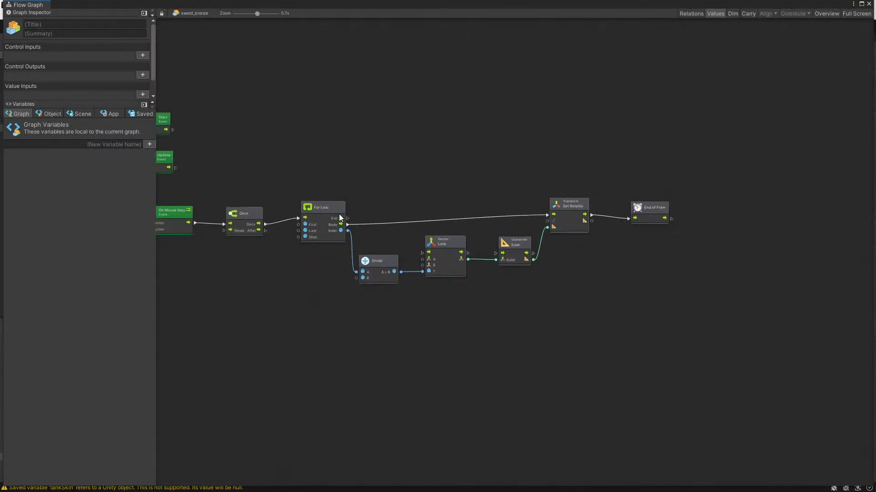
left_click_drag(671, 218, 226, 235)
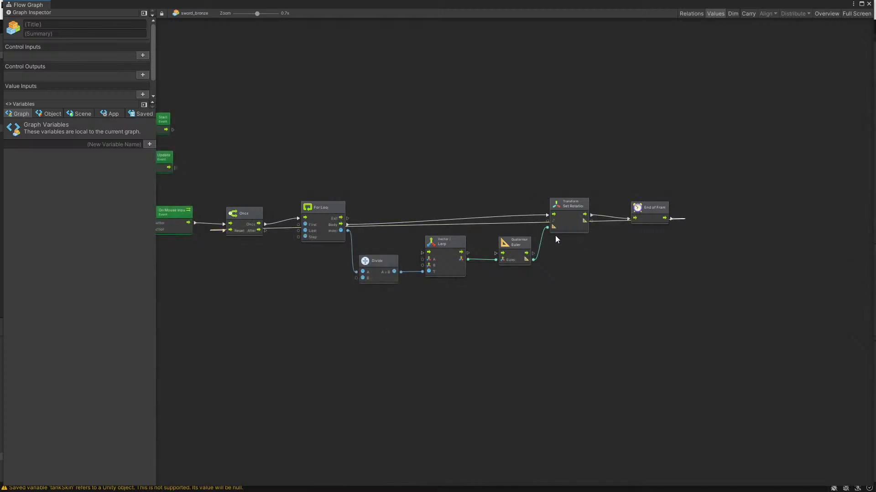
scroll(526, 243, "up", 4)
scroll(287, 266, "down", 5)
scroll(191, 267, "up", 5)
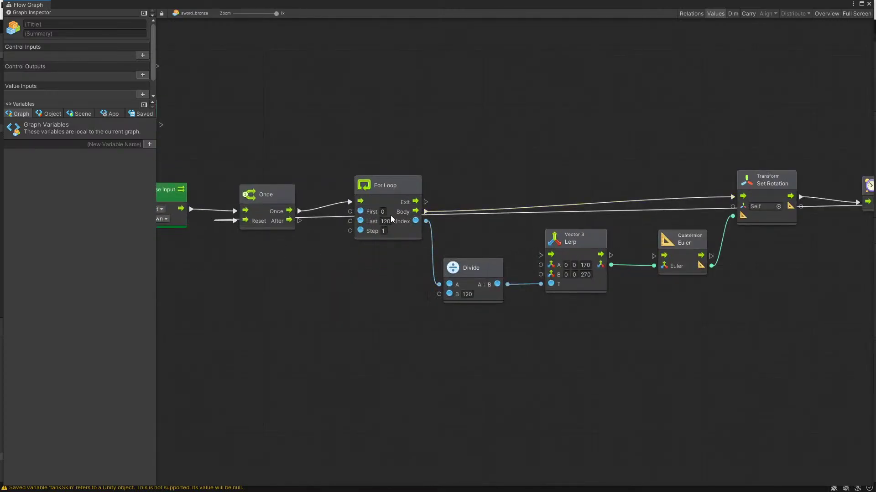
Step: Move the Lerp, Euler, Set Rotation and End of Frame nodes together farther away from the Divide node
scroll(631, 233, "down", 3)
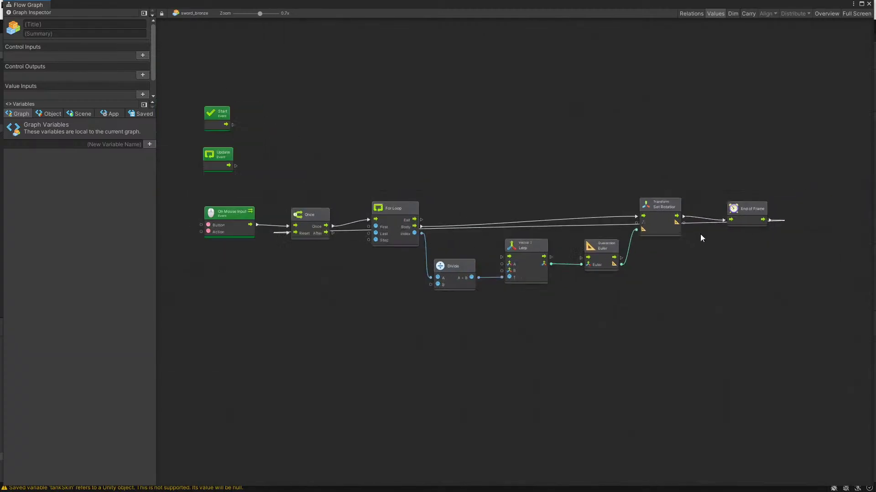
scroll(699, 234, "up", 3)
left_click_drag(474, 160, 775, 250)
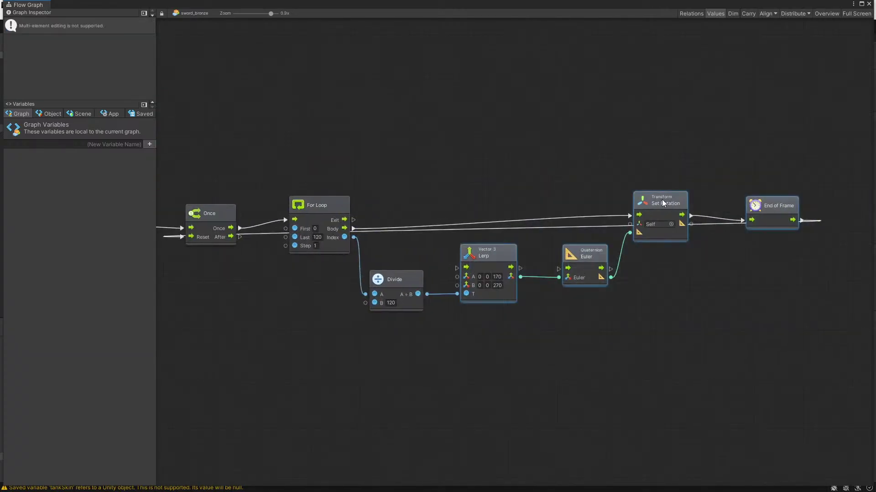
left_click_drag(662, 203, 762, 206)
Step: Shift the Divide node slightly away from the For Loop and set its B value to 60
left_click(456, 311)
left_click(406, 281)
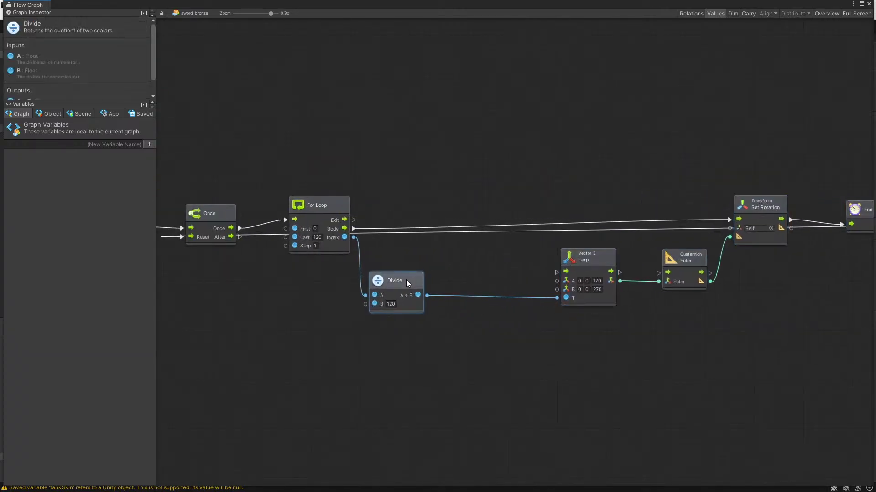
mouse_move(406, 280)
left_mouse_down()
mouse_move(386, 283)
mouse_move(422, 298)
mouse_move(462, 292)
mouse_move(401, 282)
left_mouse_up()
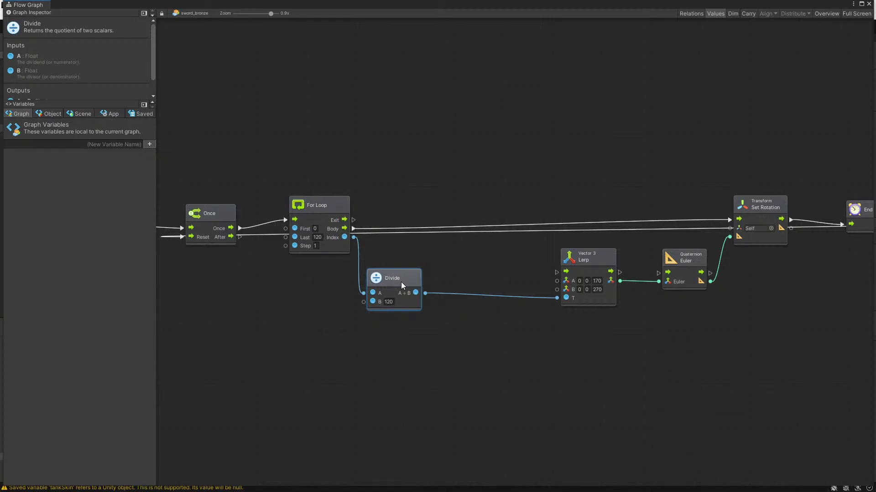
left_click_drag(401, 282, 423, 280)
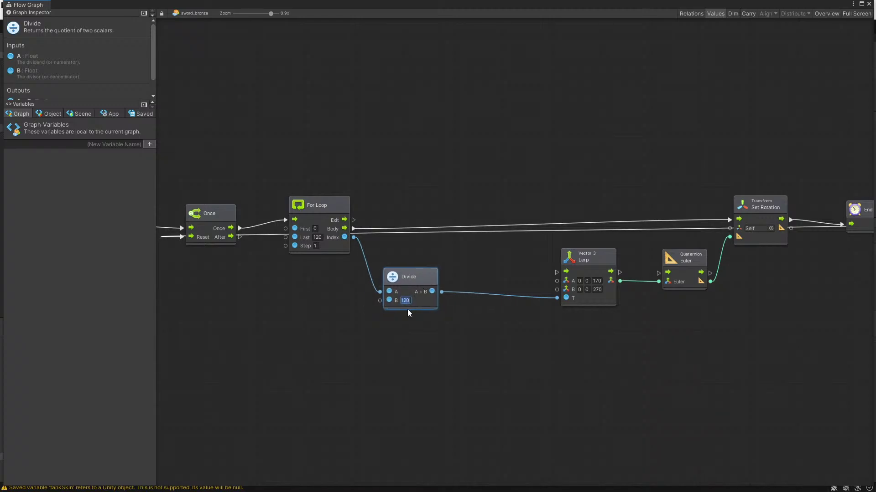
type("60")
left_click(442, 308)
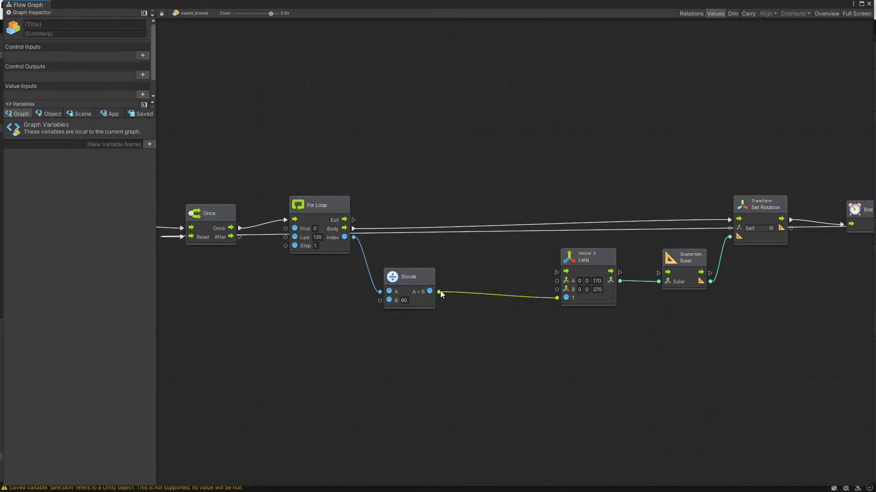
Step: Add a scalar Subtract node fed by the Divide node's output
left_click_drag(440, 291, 456, 301)
type("sub")
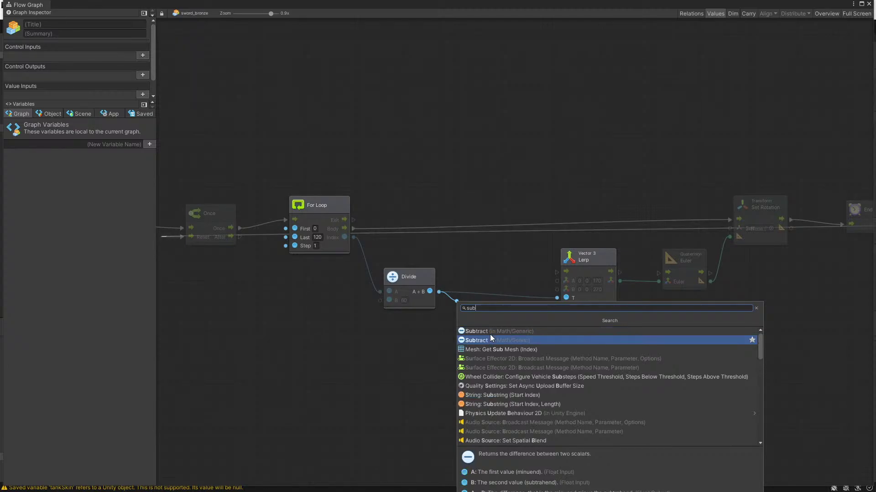
left_click(490, 339)
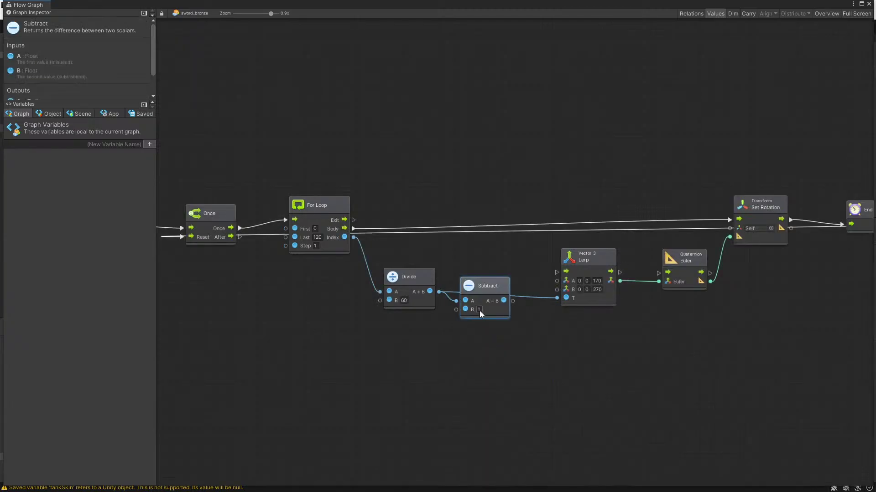
Step: Add an Absolute node fed by the Subtract result and connect its output to the Lerp node's T input
left_click_drag(512, 301, 536, 360)
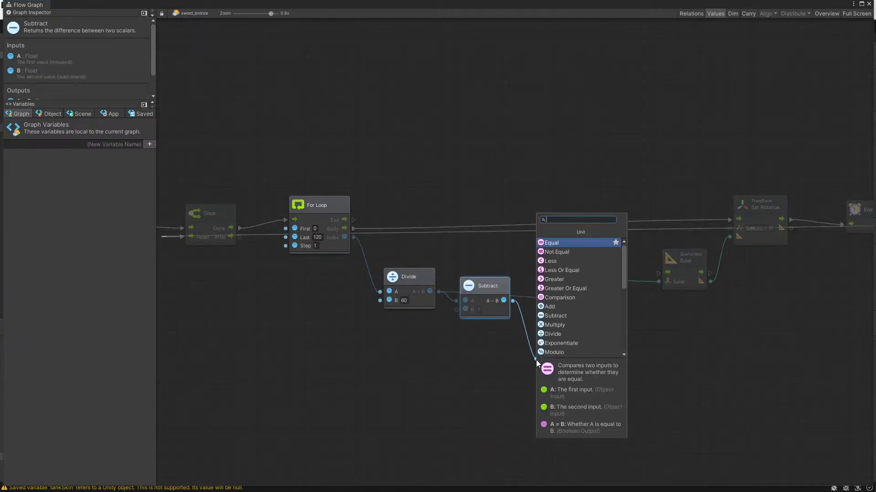
type("abt")
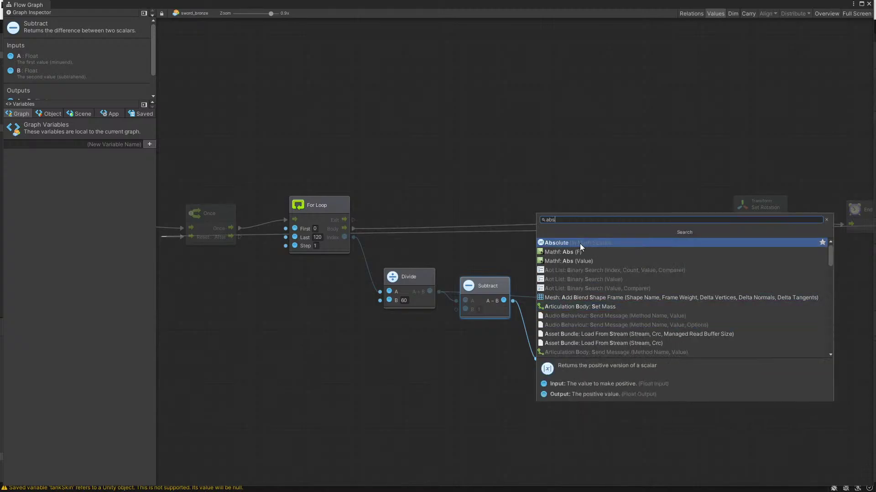
left_click(579, 244)
left_click_drag(587, 358, 557, 298)
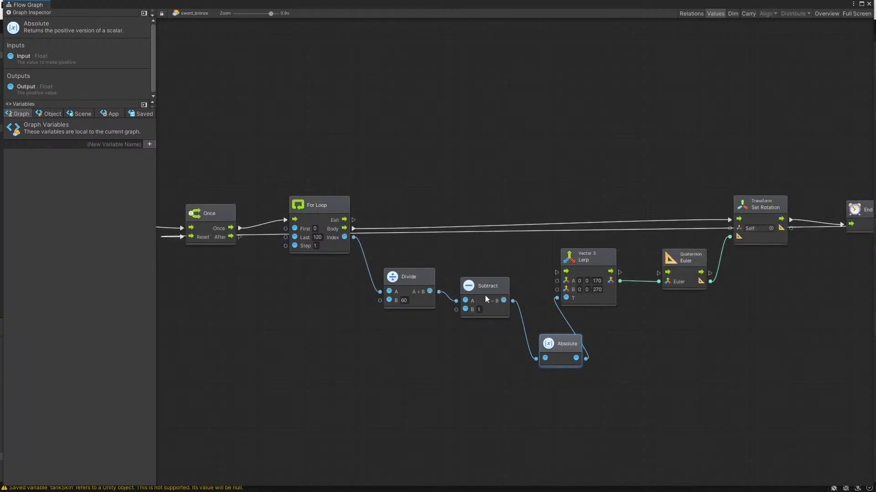
Step: Arrange the Divide, Subtract and Absolute nodes in a compact row between the For Loop and the Lerp node
left_click(402, 273)
left_click_drag(418, 281, 396, 293)
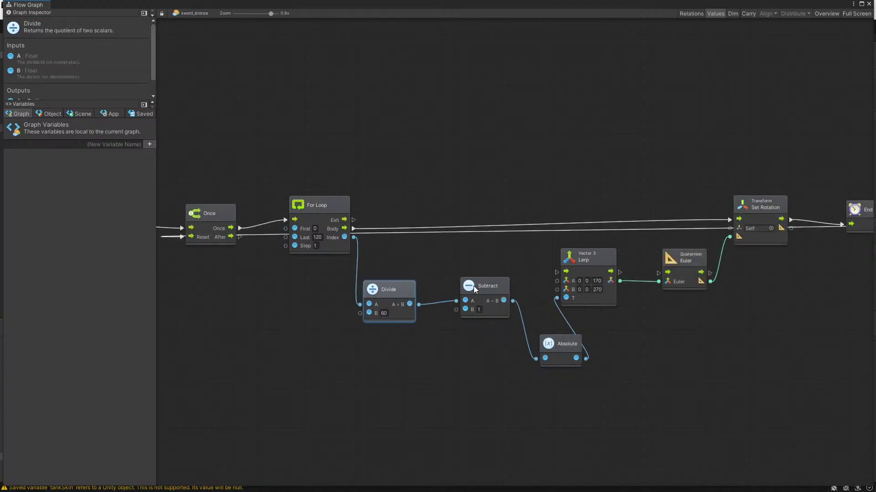
left_click_drag(473, 286, 440, 289)
left_click_drag(541, 344, 502, 289)
left_click_drag(578, 260, 586, 265)
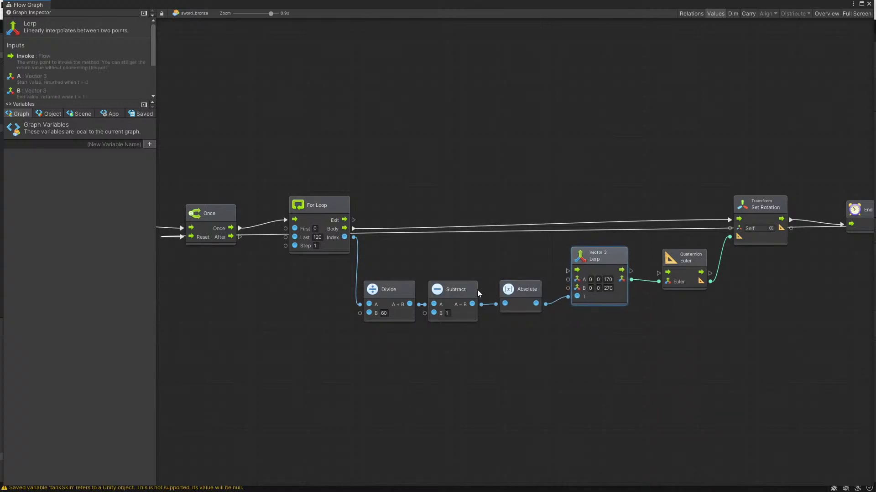
left_click_drag(468, 291, 472, 291)
left_click(389, 290)
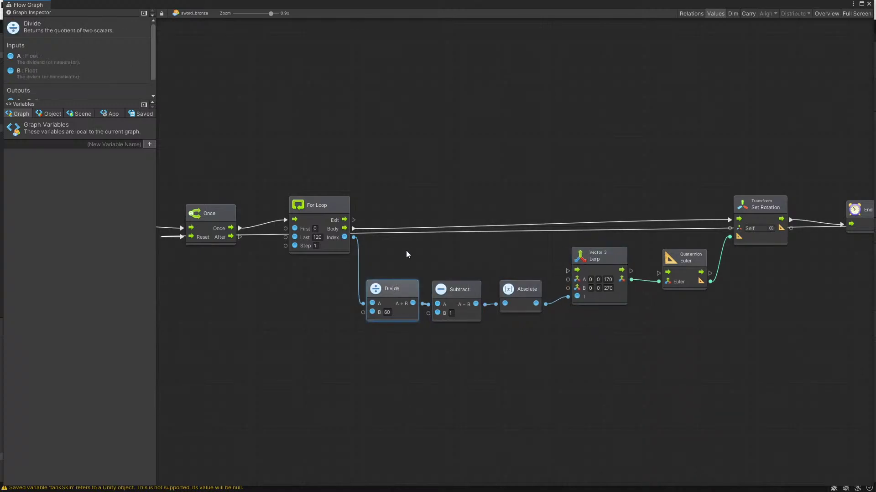
Step: Set sword_bronze's Z rotation to 170, play-test the sword swing, and reopen the sword's flow graph
left_click(868, 4)
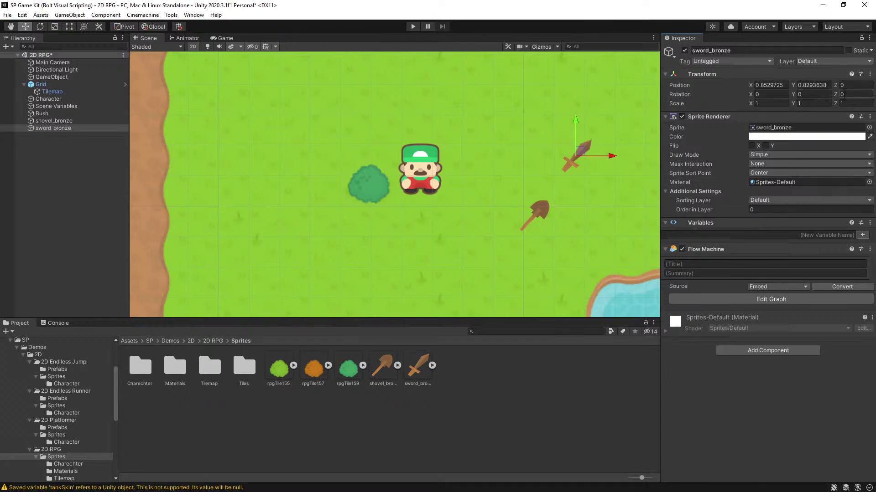
left_click(856, 95)
type("170")
left_click(415, 27)
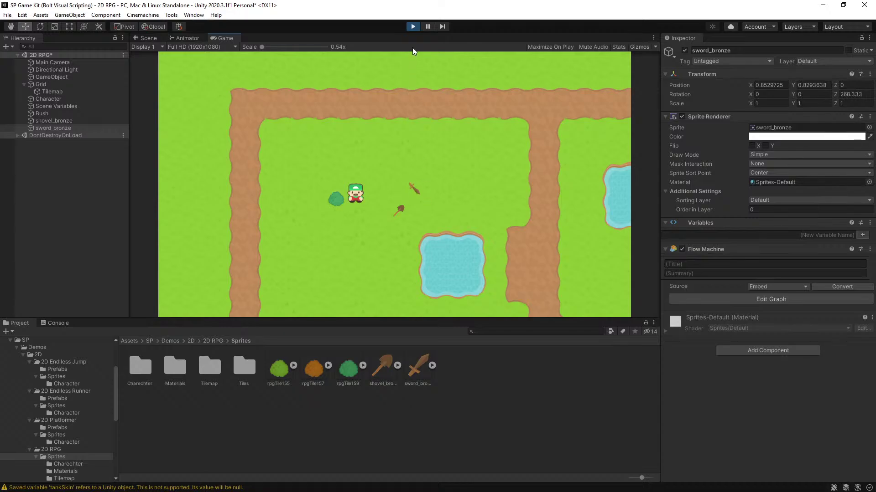
left_click(412, 26)
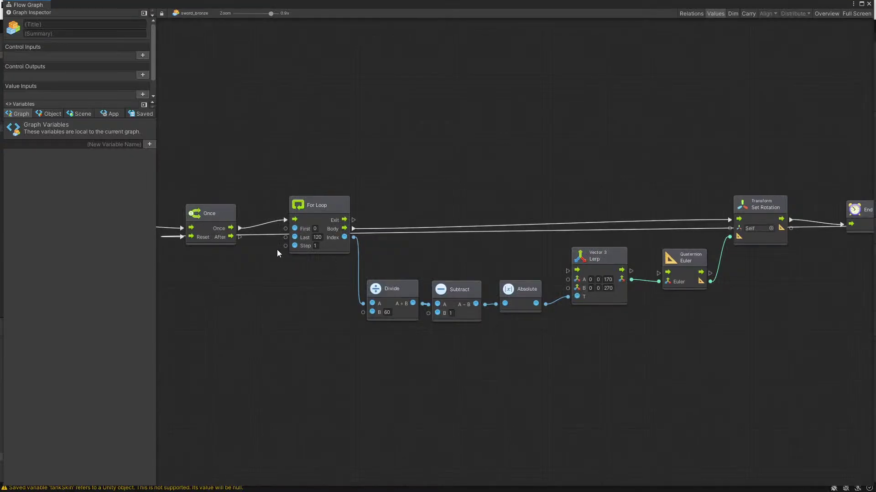
Step: Raise the For Loop node above the flow line and connect its Exit output to the Once node's Reset input
scroll(515, 246, "down", 3)
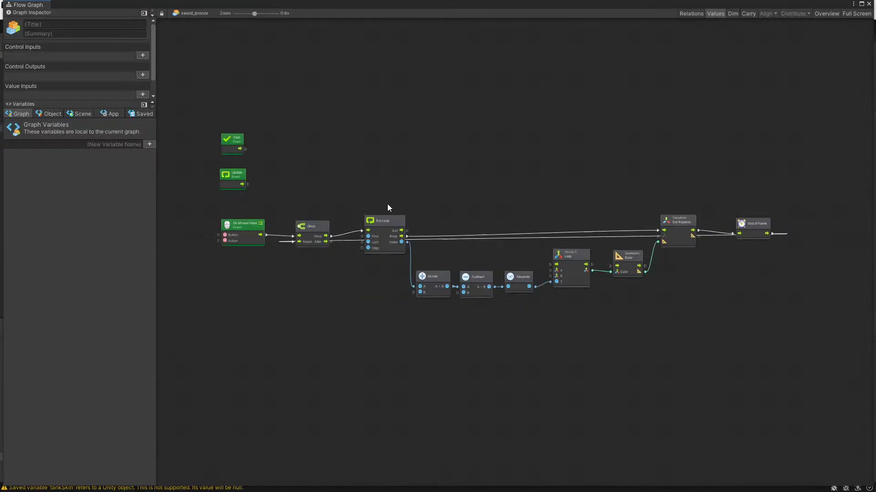
left_click(238, 224)
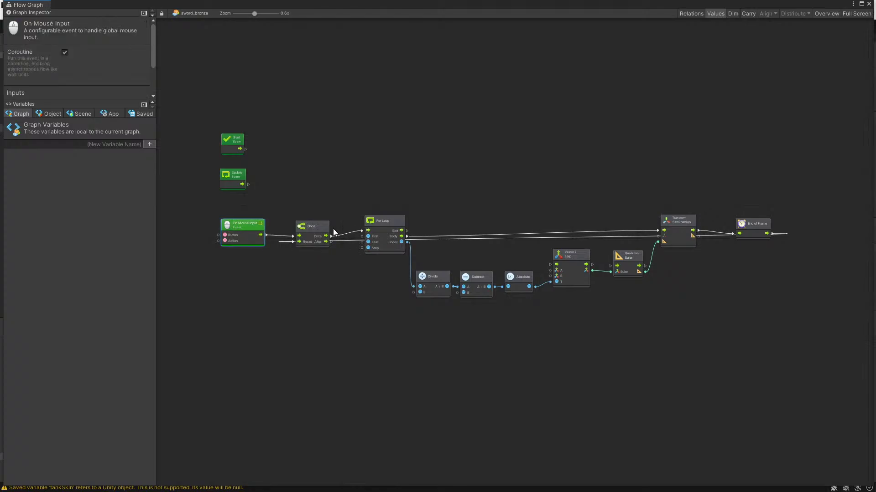
left_click(321, 228)
left_click_drag(393, 217, 393, 197)
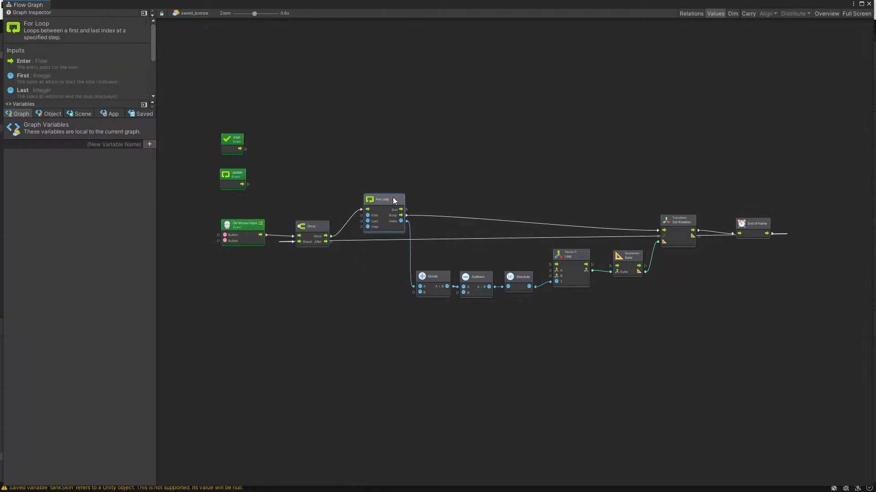
left_click(750, 225)
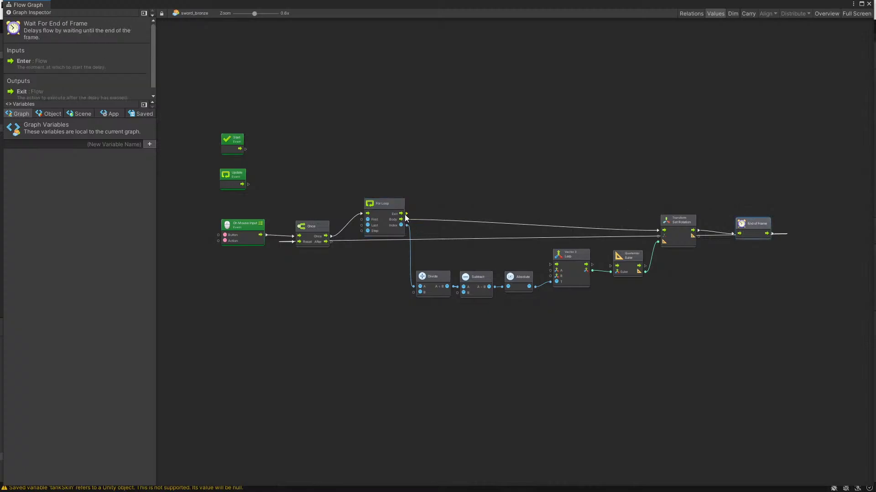
left_click_drag(407, 214, 291, 244)
Step: Remove the connection leaving the End of Frame node and level the node with Set Rotation
scroll(601, 222, "up", 4)
scroll(511, 253, "down", 2)
scroll(801, 245, "up", 2)
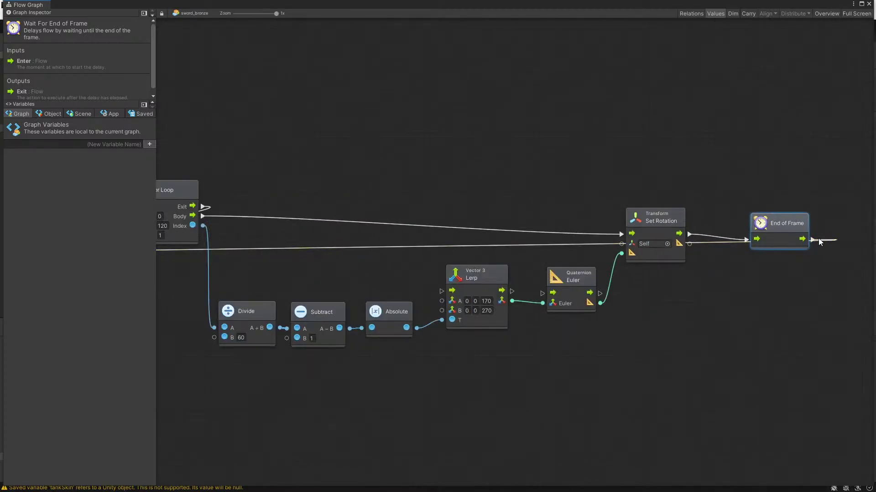
right_click(810, 240)
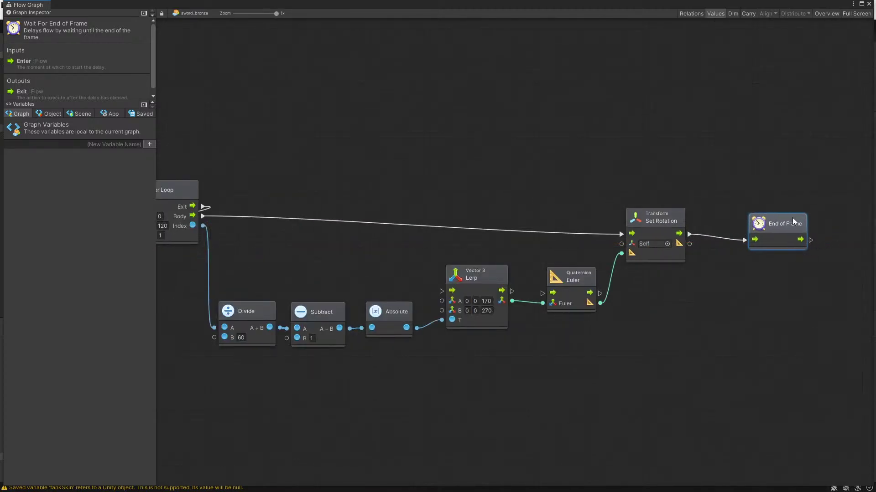
left_click_drag(770, 239, 768, 236)
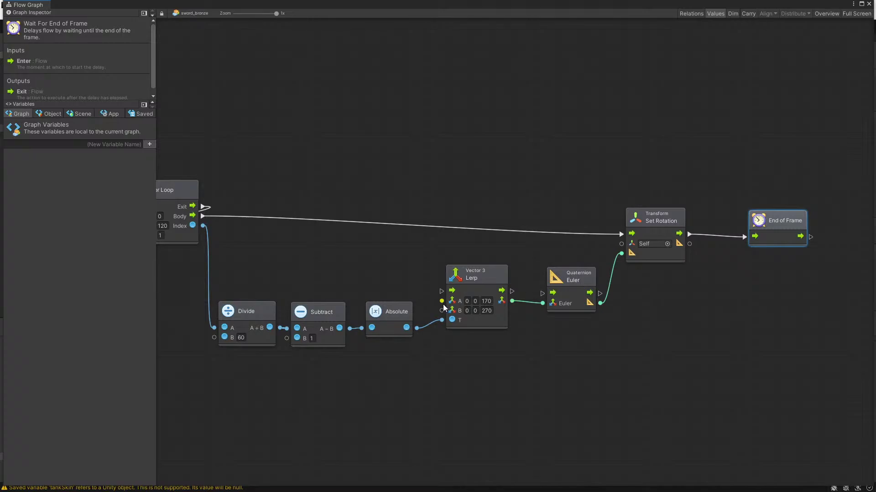
Step: Set the For Loop's Last value to 100 and the Divide node's B value to 50
middle_click_drag(189, 367, 286, 334)
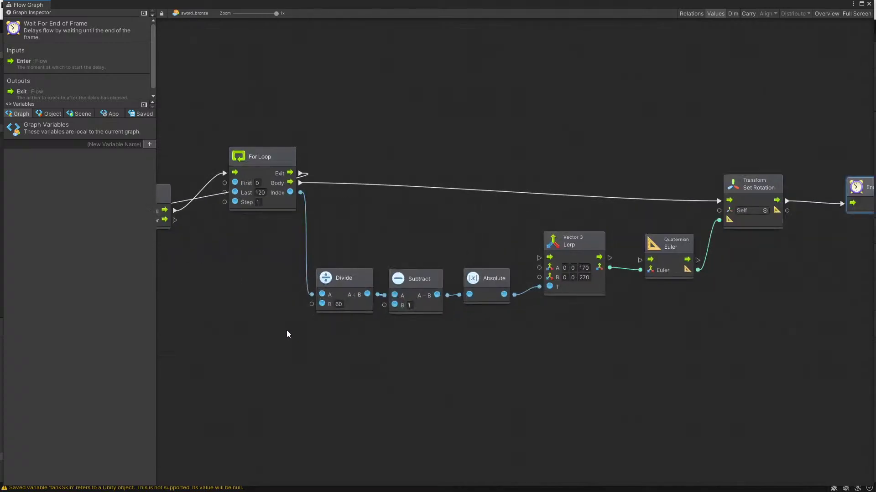
left_click(260, 192)
type("100")
left_click(338, 304)
type("50")
left_click(397, 350)
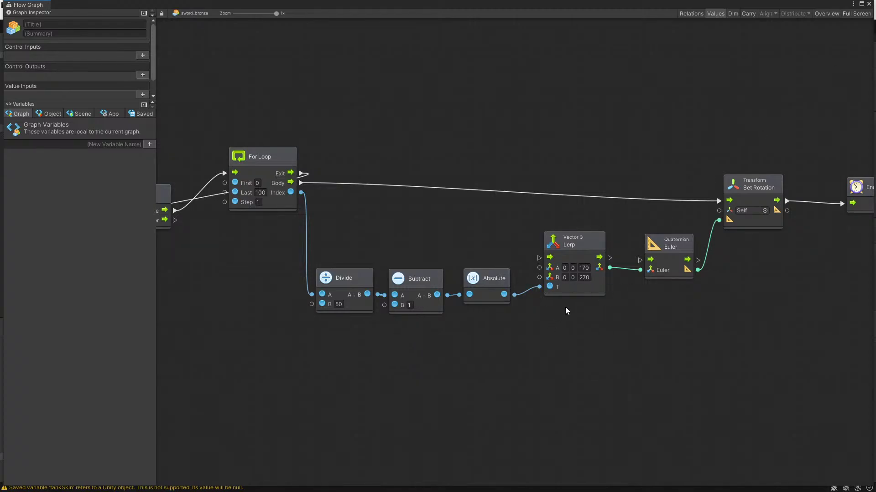
Step: Swap the Lerp rotations by setting the Z of A to 270 and the Z of B to 170
left_click(583, 267)
type("270")
left_click(584, 278)
type("170")
left_click(594, 324)
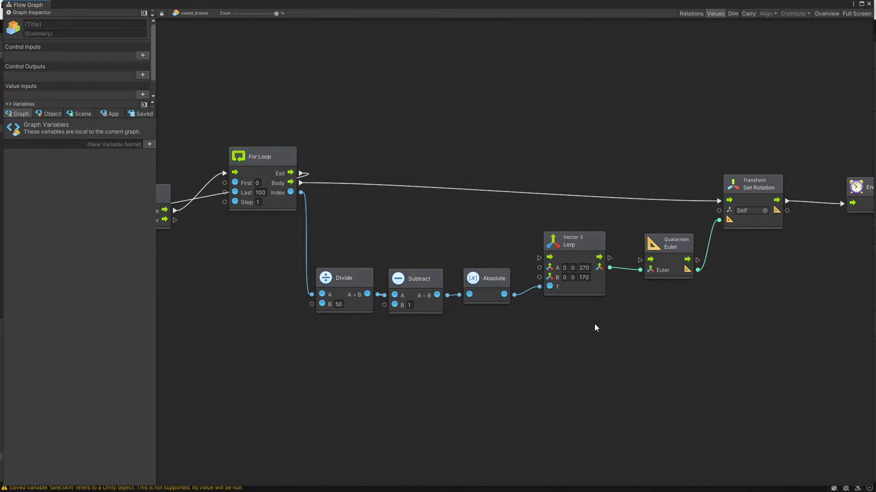
Step: Close the sword's graph, play-test the sword swing in the scene, and stop the game
left_click(869, 4)
left_click(412, 26)
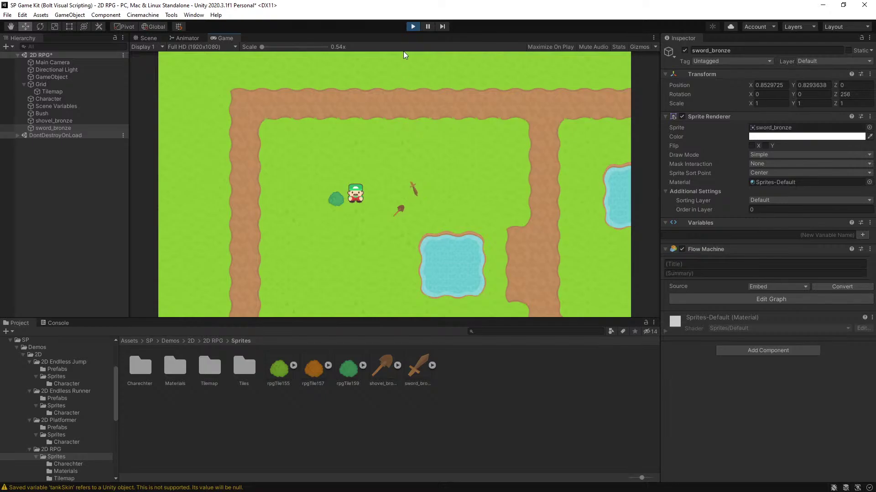
left_click(413, 26)
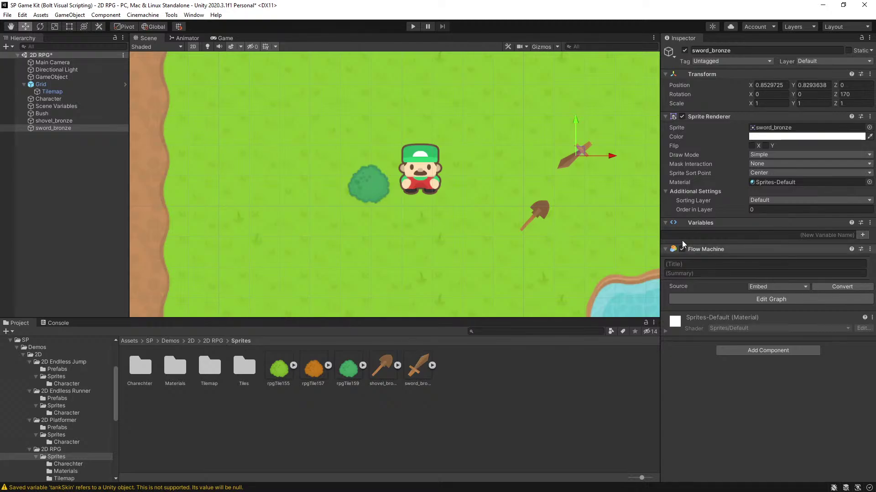
Step: Open the Character object's flow graph and review its movement, mouse and keyboard input events and the connected jump logic
left_click(50, 99)
left_click(741, 304)
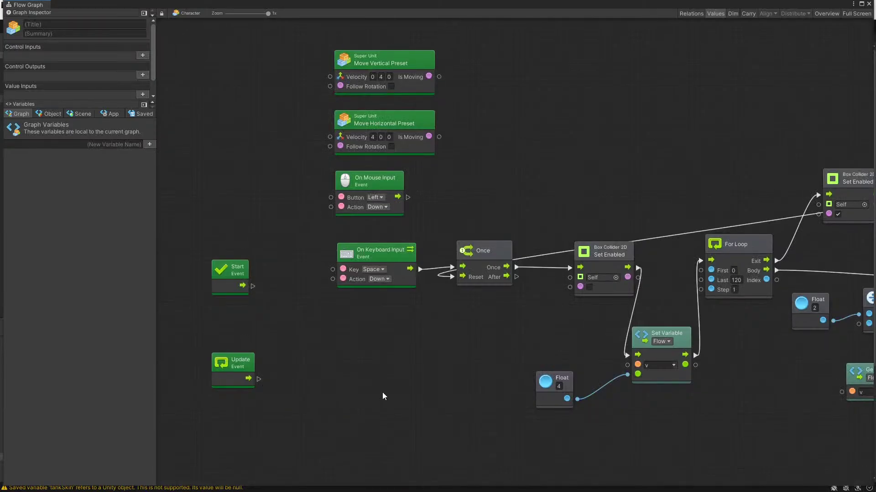
middle_click_drag(794, 482, 692, 411)
scroll(692, 410, "down", 3, "ctrl")
scroll(639, 336, "down", 4, "ctrl")
middle_click_drag(639, 336, 582, 294)
scroll(651, 230, "up", 3, "ctrl")
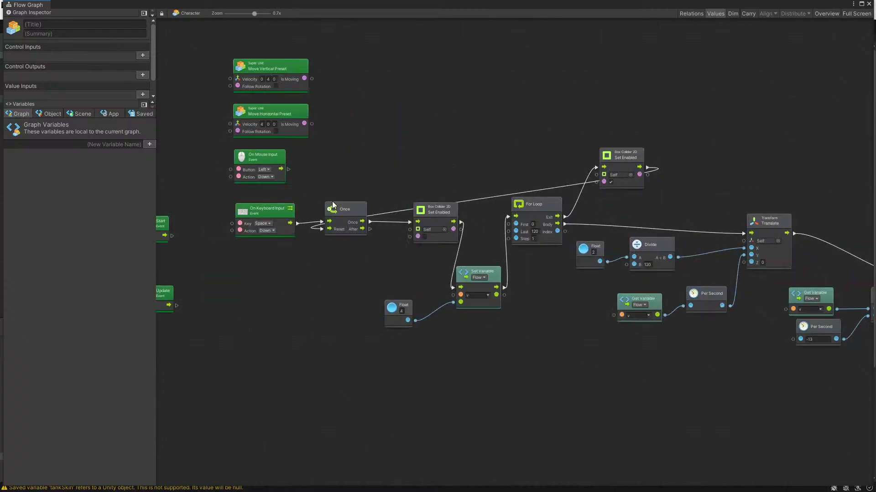
scroll(332, 201, "up", 2, "ctrl")
middle_click_drag(264, 144, 279, 185)
scroll(280, 366, "down", 3, "ctrl")
middle_click_drag(260, 434, 313, 370)
right_click(312, 369)
left_click(272, 251)
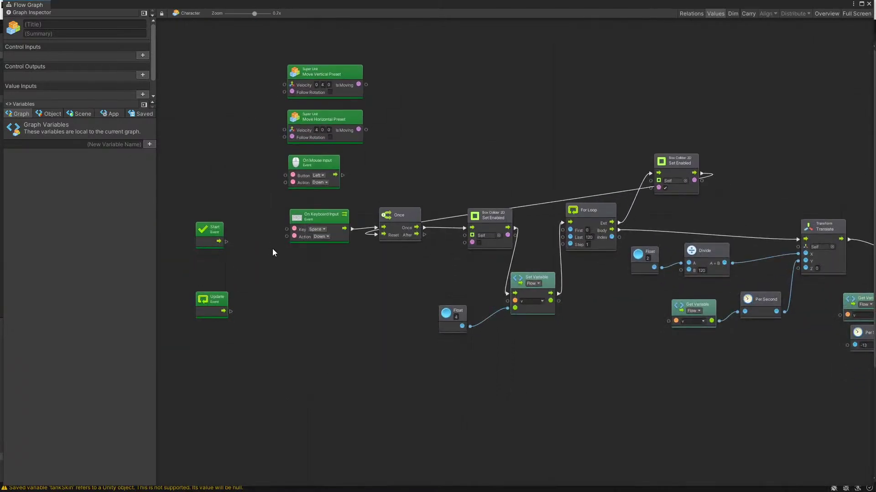
Step: Duplicate the On Keyboard Input event and place the copy in the free area below the original
left_click(320, 215)
key("ctrl+c")
key("ctrl+v")
left_click_drag(332, 369, 336, 361)
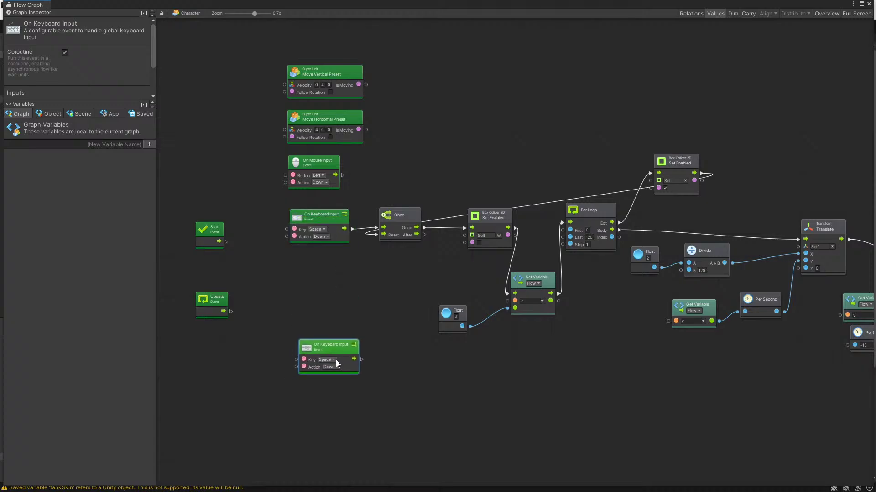
Step: Turn off Coroutine on the copied On Keyboard Input event, set its key to E, and move it further down
left_click(65, 53)
left_click(325, 360)
key("e")
key("e")
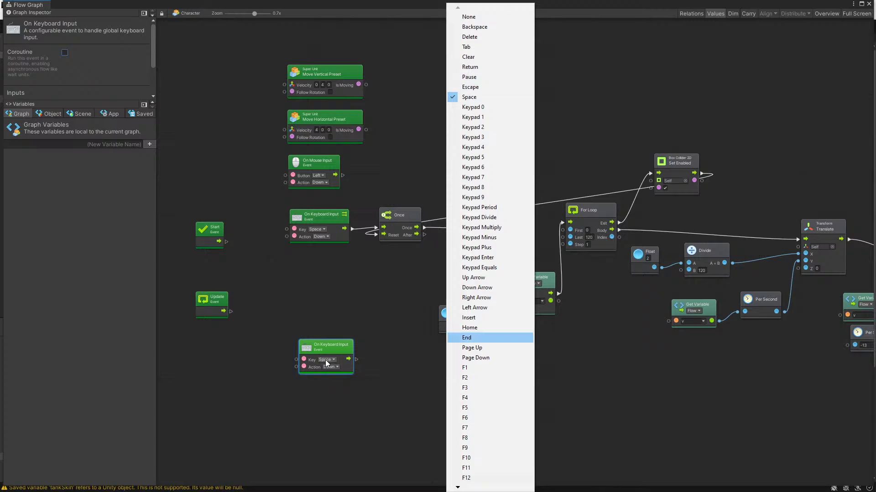
key("e")
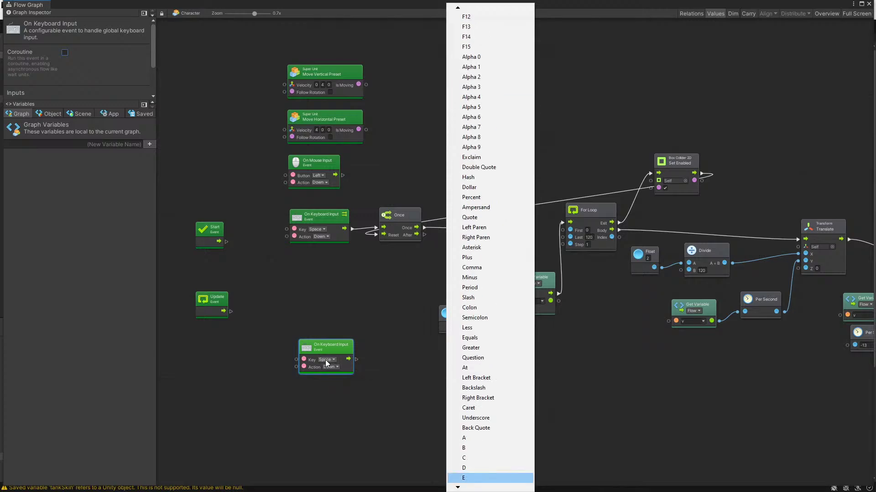
key("Return")
scroll(318, 335, "up", 3)
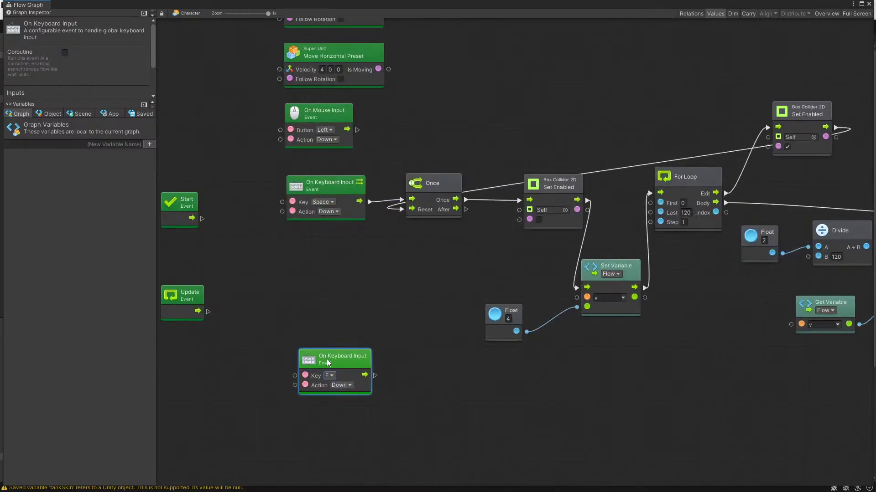
left_click_drag(326, 359, 320, 375)
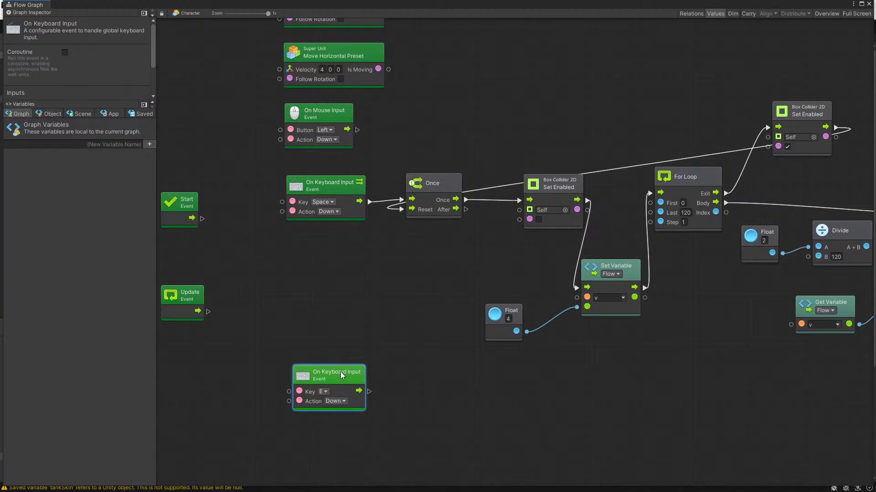
left_click_drag(340, 371, 347, 389)
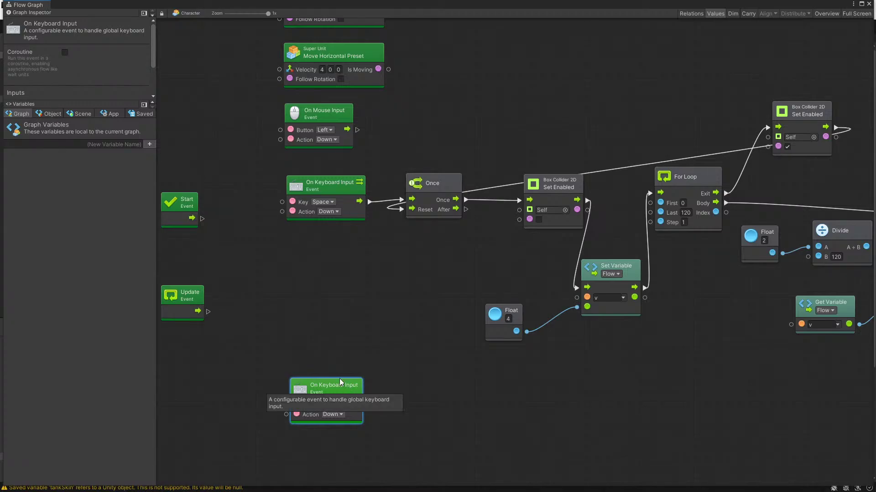
Step: Delete the copied On Keyboard Input event and add an On Trigger super unit in its place
key("Delete")
right_click(305, 392)
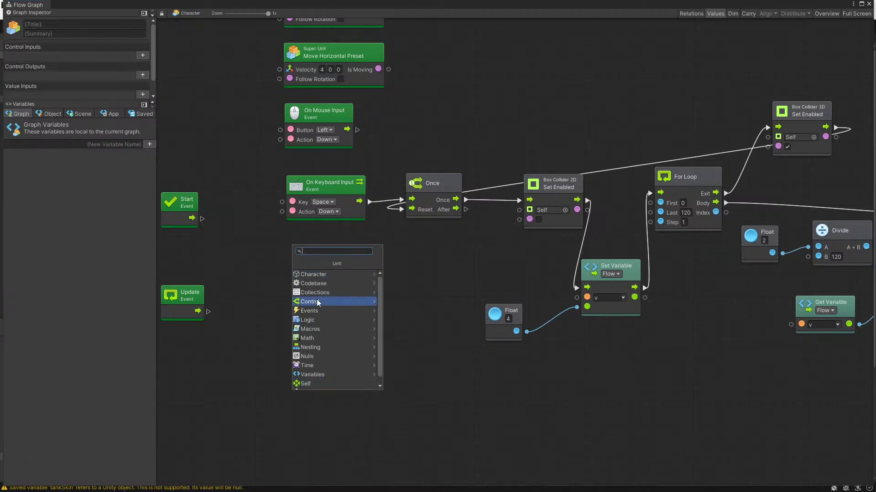
type("on ti")
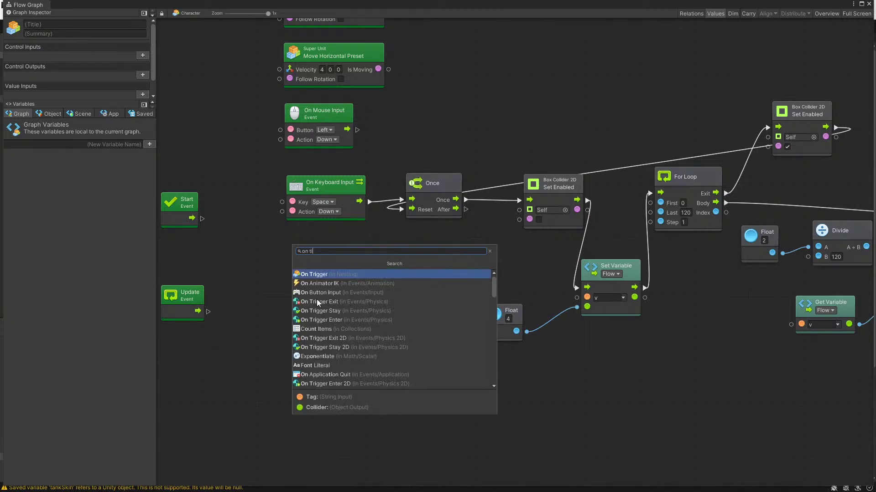
key("Return")
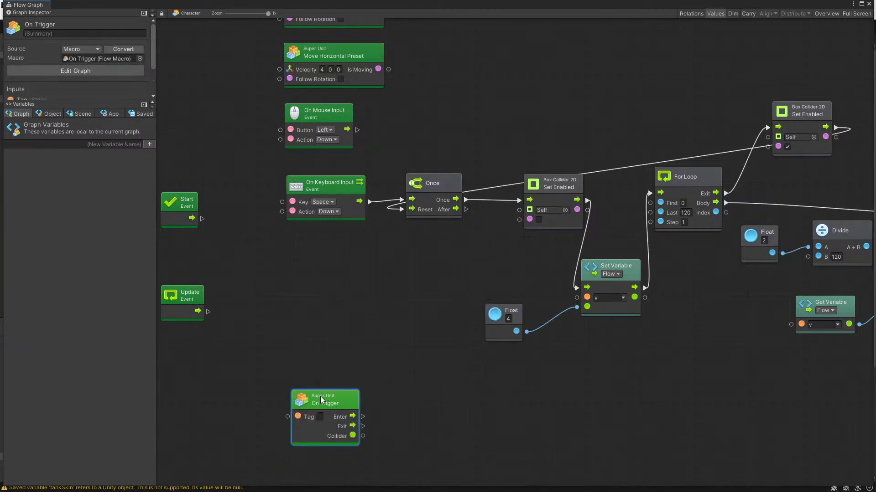
left_click_drag(321, 400, 313, 393)
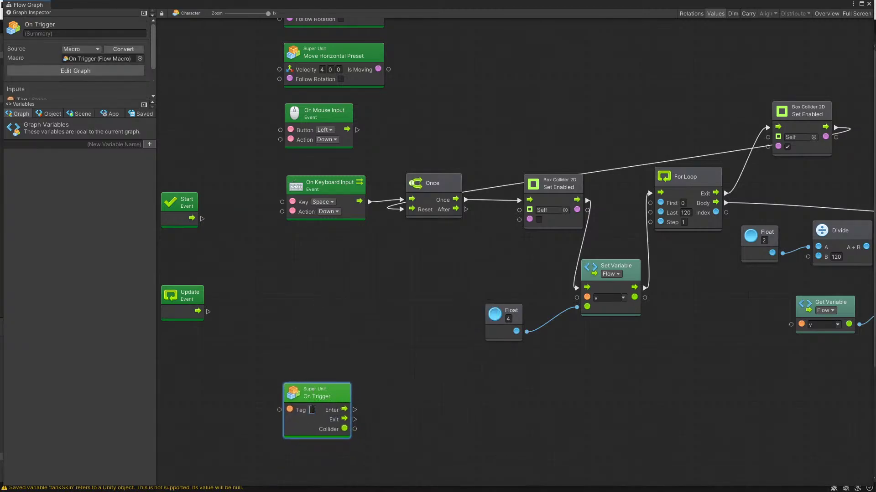
left_click(314, 358)
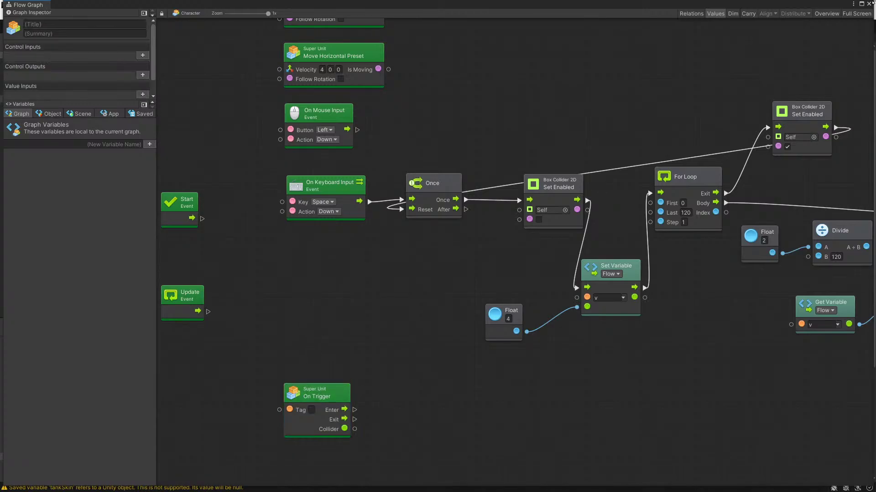
Step: Close the Character graph and create a new tag named Item from the sword_bronze object's tag list
left_click(869, 3)
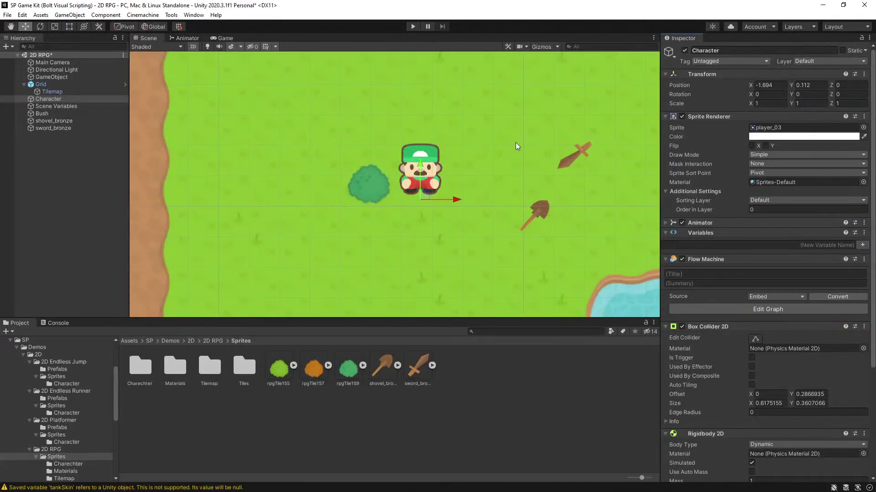
left_click(76, 128)
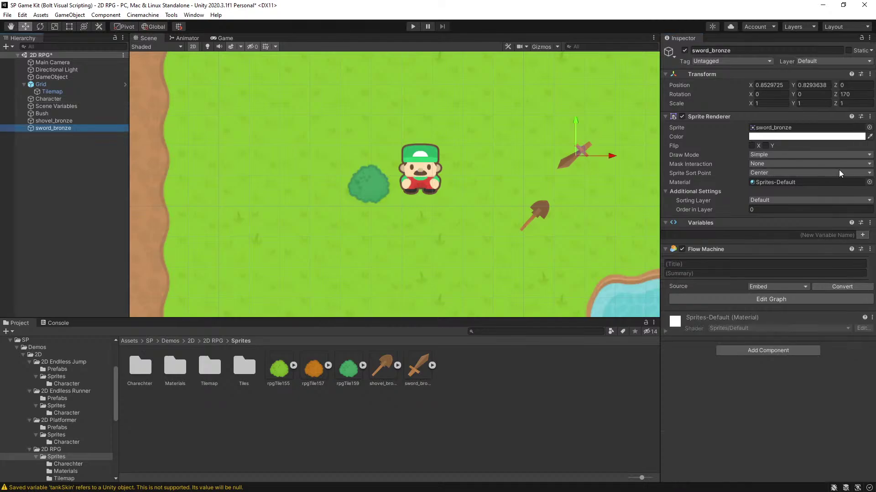
left_click(751, 62)
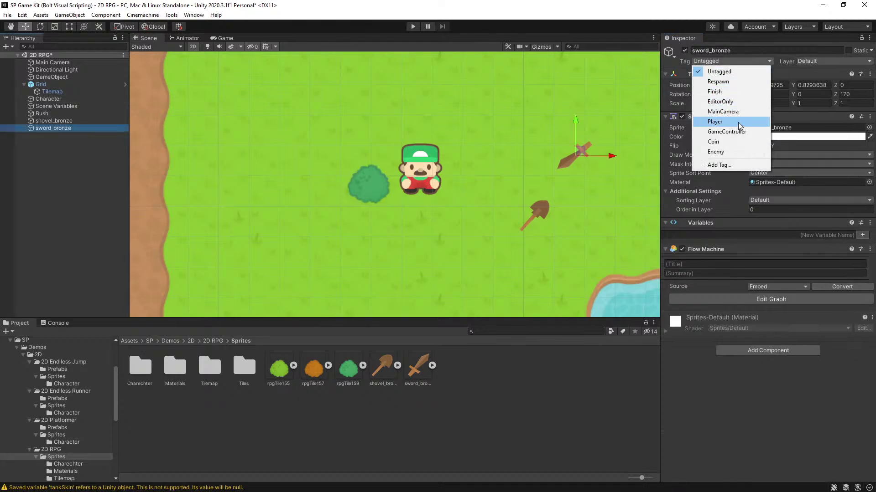
left_click(728, 165)
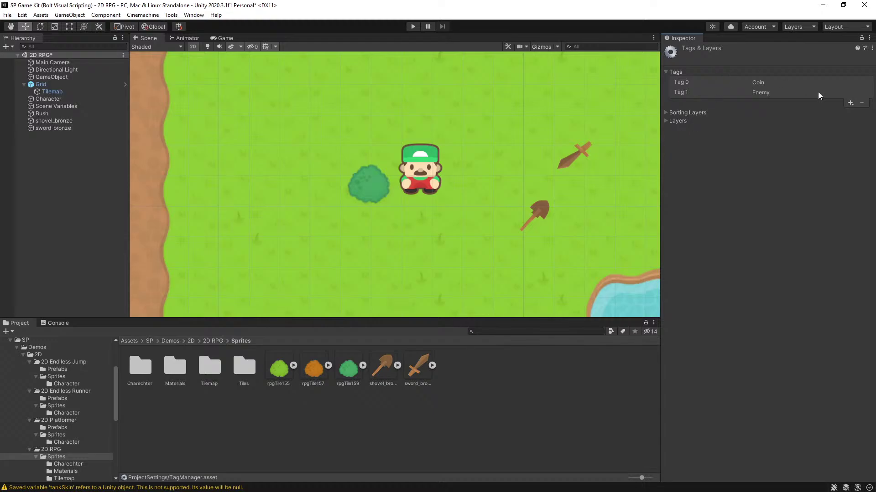
left_click(850, 103)
type("Item")
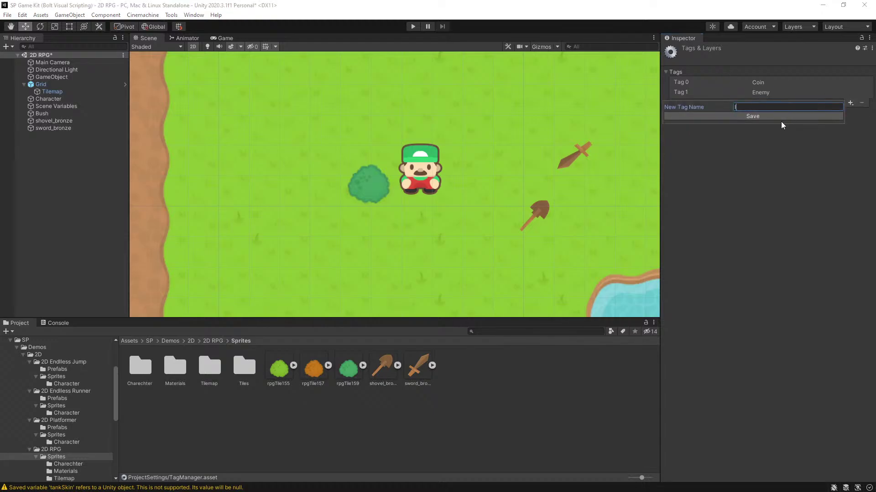
left_click(780, 117)
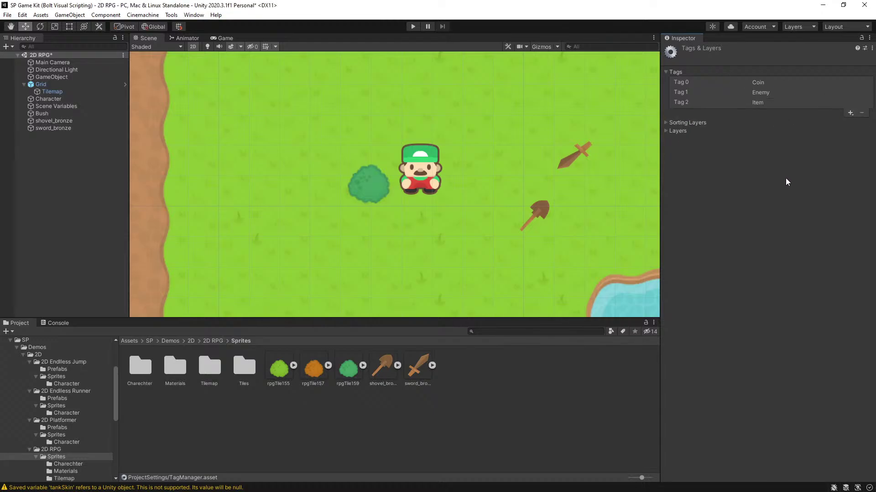
Step: Assign the Item tag to the sword_bronze object, then briefly open and close its flow graph
left_click(58, 128)
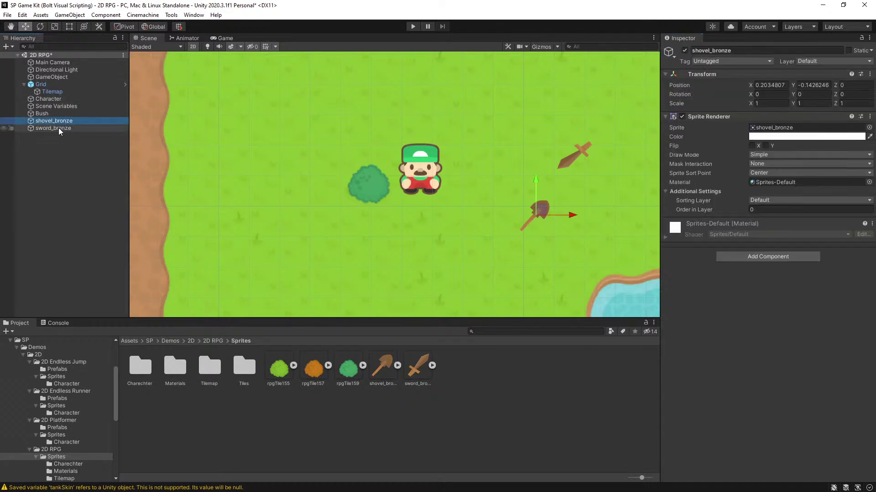
left_click(730, 61)
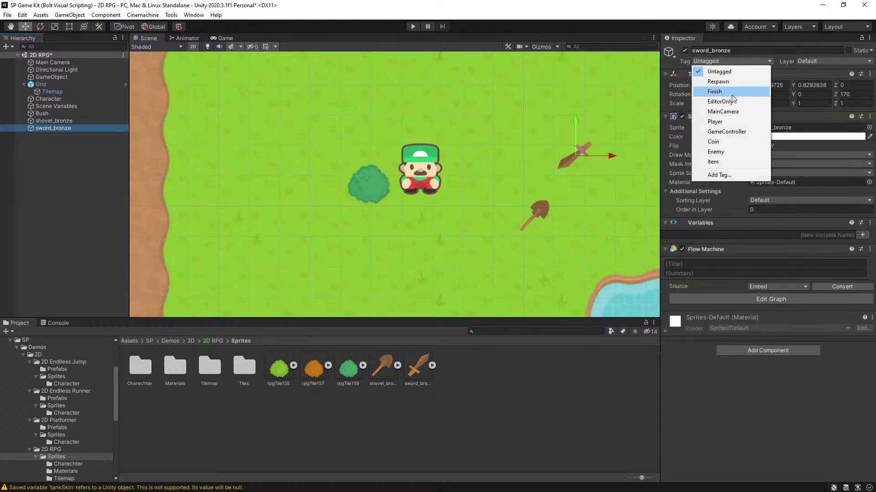
left_click(728, 161)
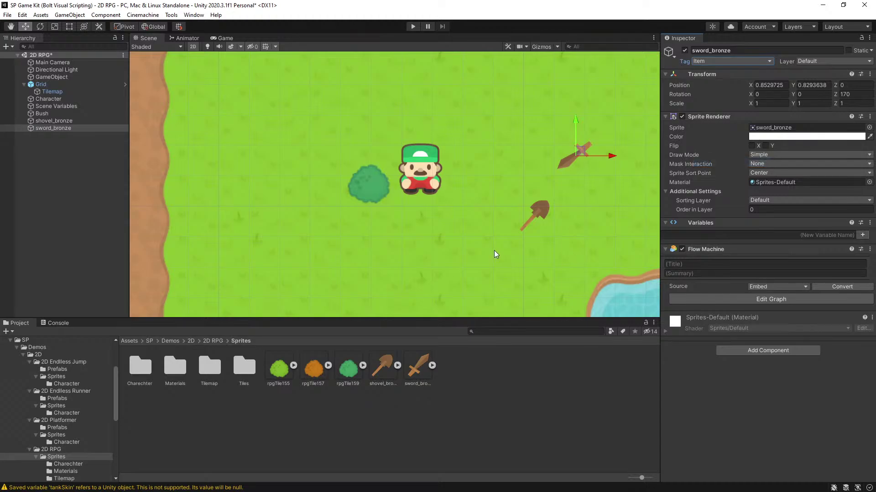
left_click(754, 300)
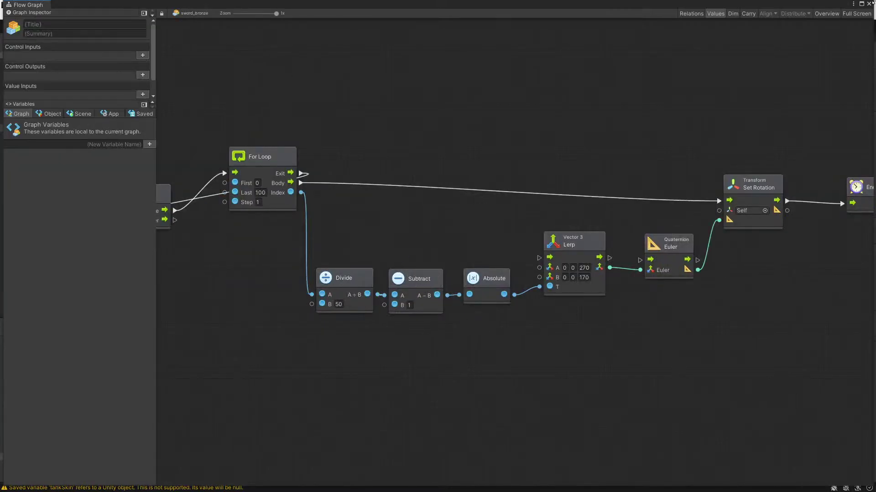
left_click(868, 4)
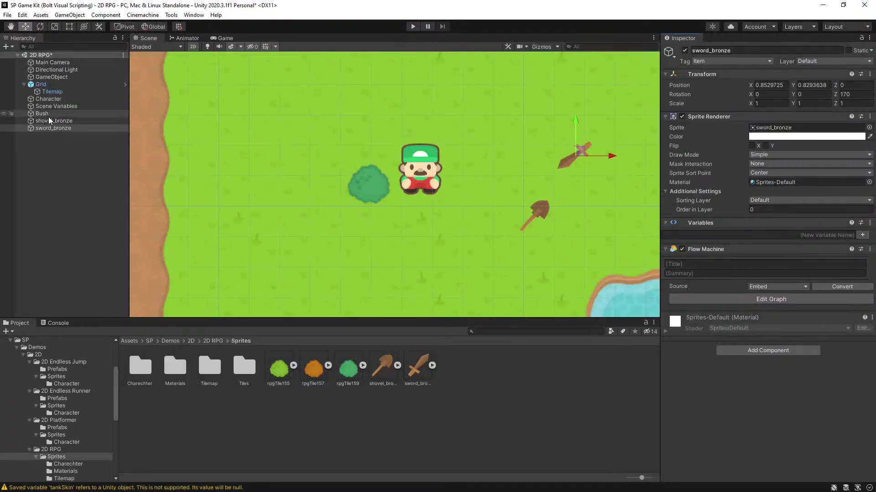
Step: In the Character's flow graph, set the On Trigger unit's Tag to Item and shift the unit slightly up and to the left
left_click(59, 98)
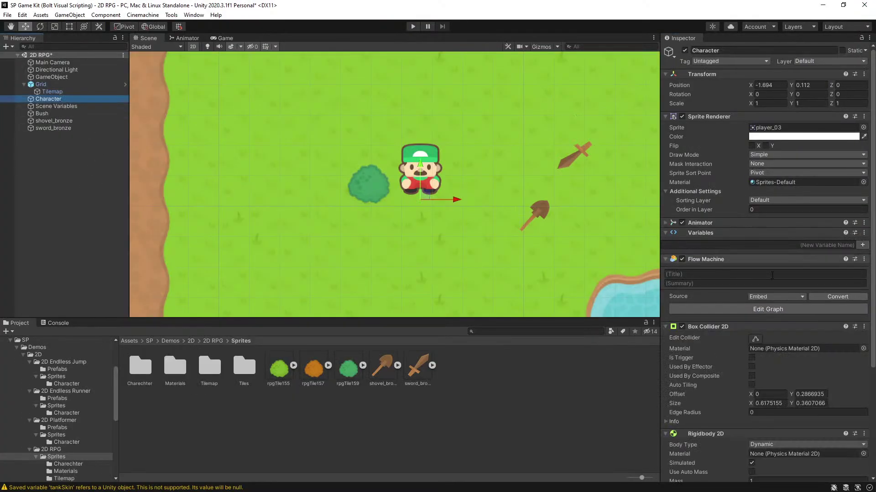
left_click(760, 310)
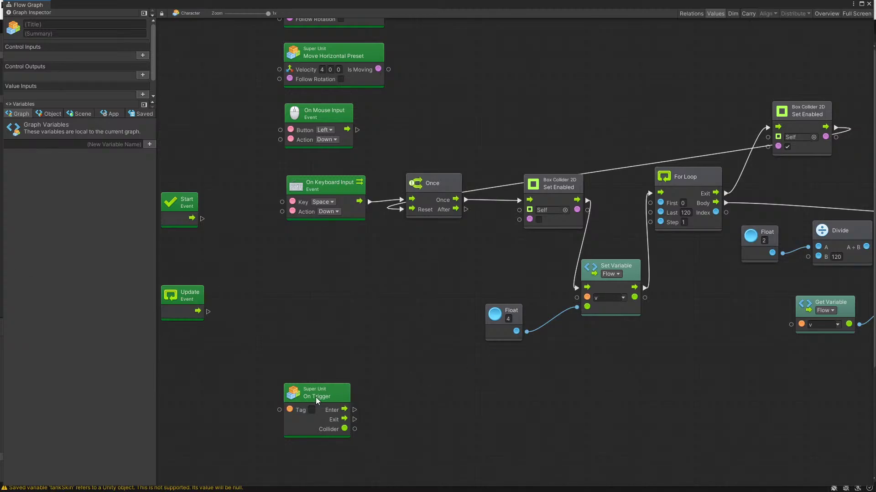
type("Item")
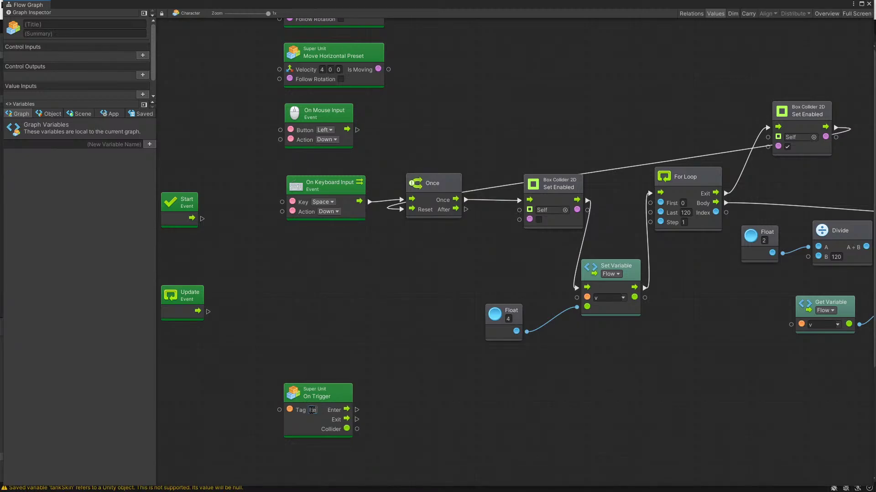
left_click(333, 399)
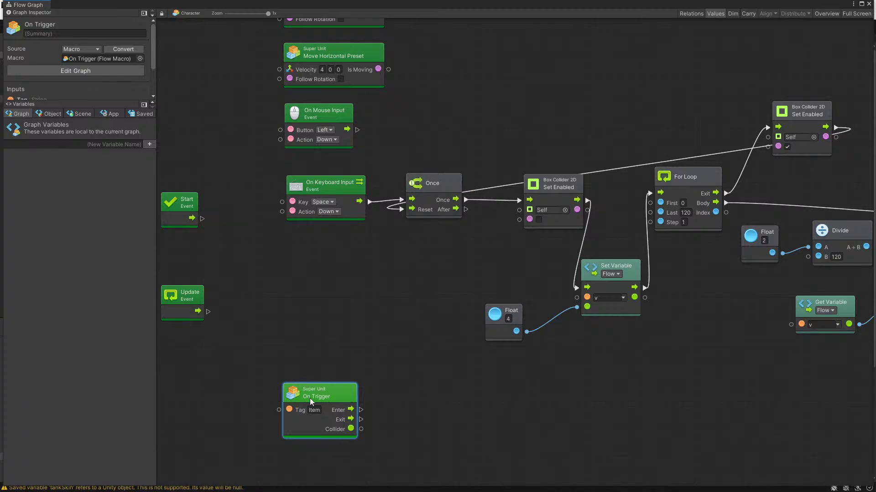
left_click_drag(311, 399, 308, 396)
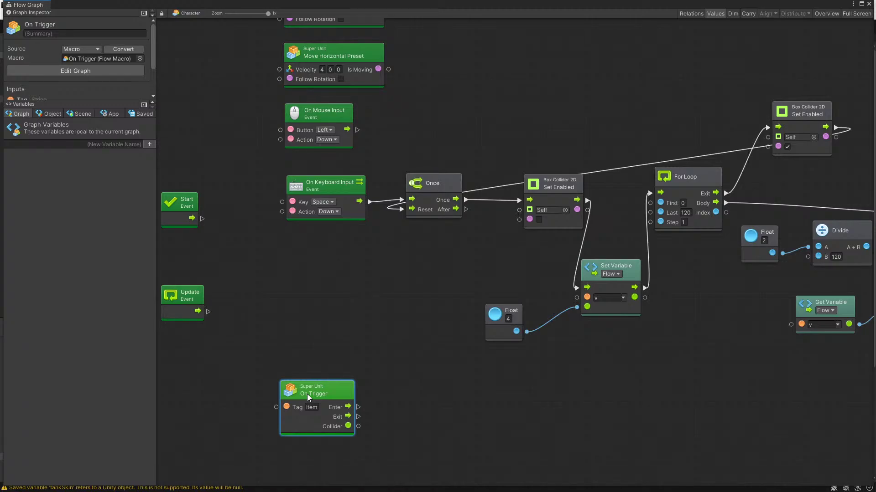
left_click_drag(308, 394, 300, 391)
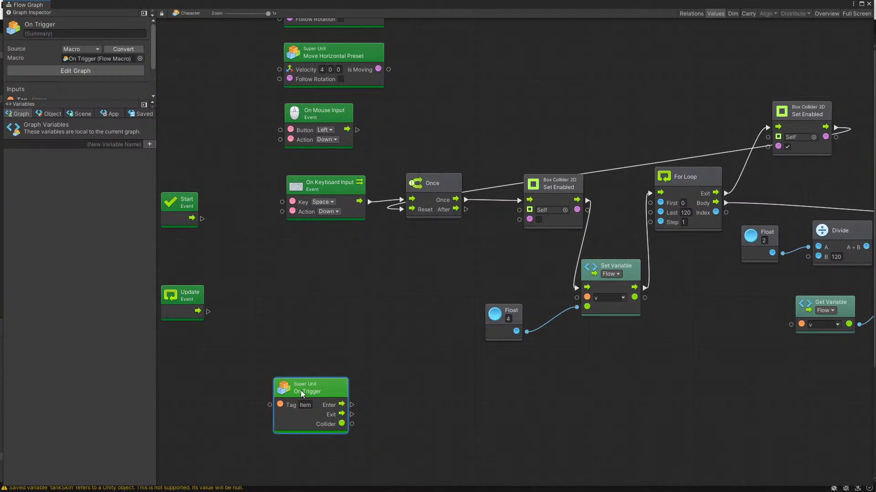
left_click_drag(306, 390, 301, 388)
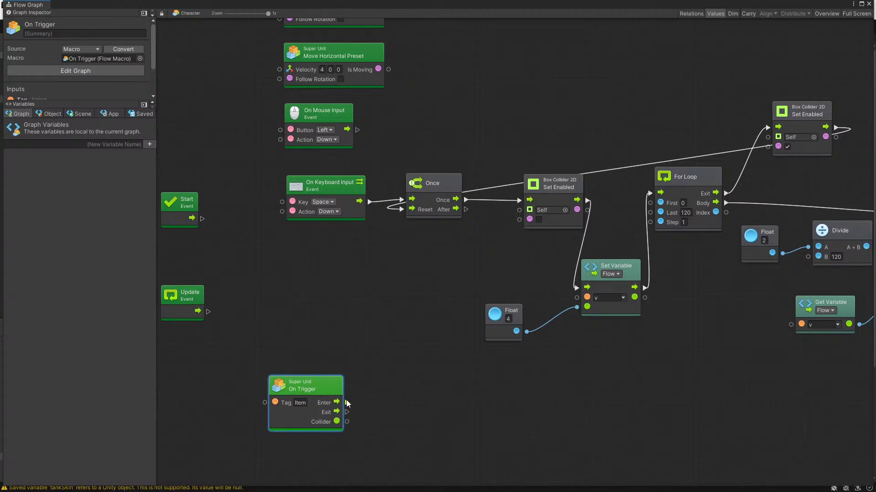
left_click_drag(348, 403, 397, 402)
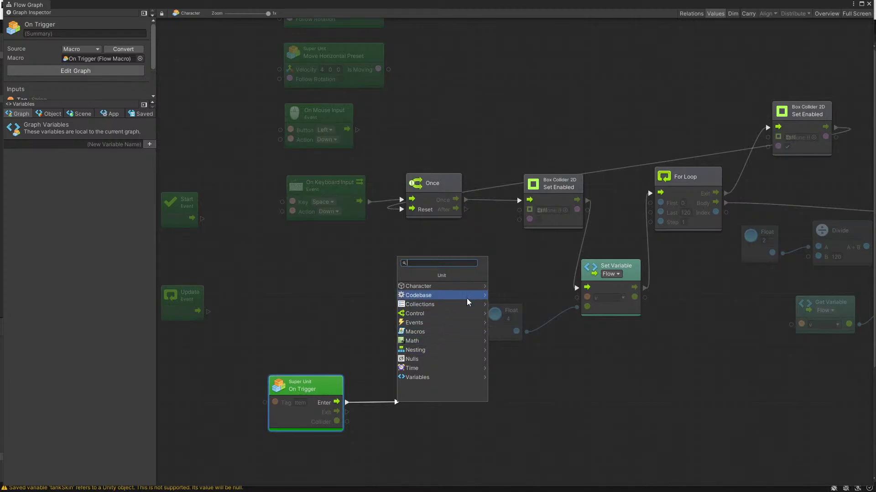
left_click(323, 358)
Step: Open the On Trigger macro's graph and examine its 2D and 3D enter and exit events and the tag-check logic
double_click(316, 385)
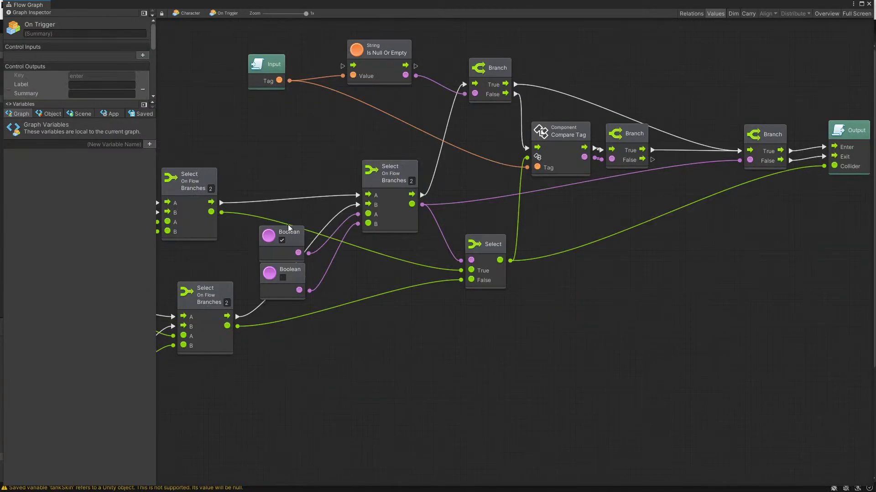
middle_click_drag(262, 252, 518, 233)
scroll(518, 234, "up", 5, "ctrl")
middle_click_drag(312, 286, 264, 294)
scroll(302, 294, "down", 1, "ctrl")
scroll(378, 304, "up", 1, "ctrl")
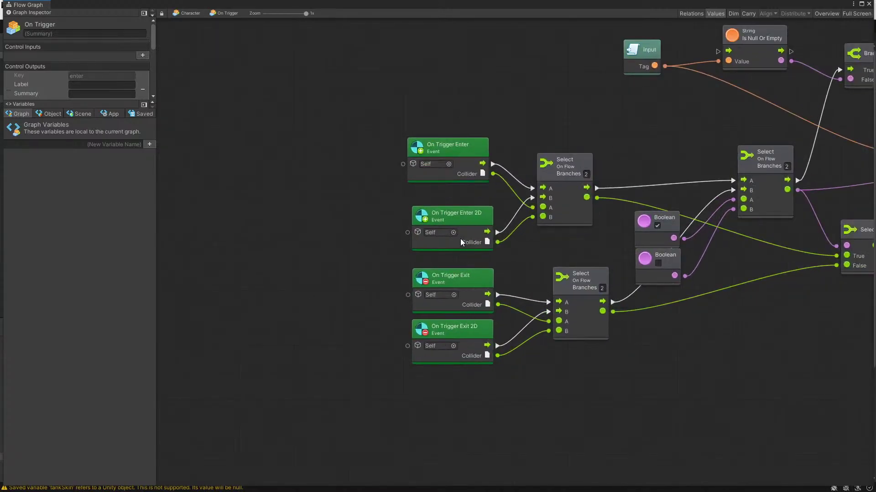
scroll(470, 224, "down", 2, "ctrl")
scroll(669, 134, "up", 2, "ctrl")
left_click(690, 85)
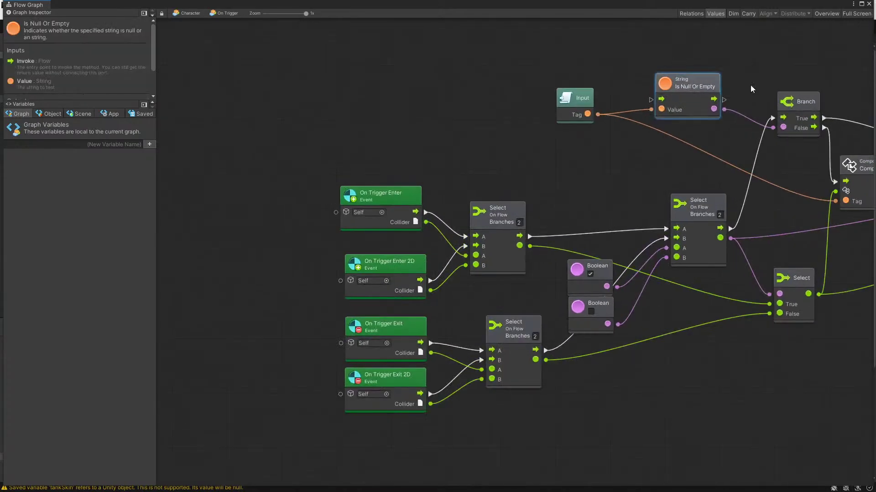
left_click(631, 198)
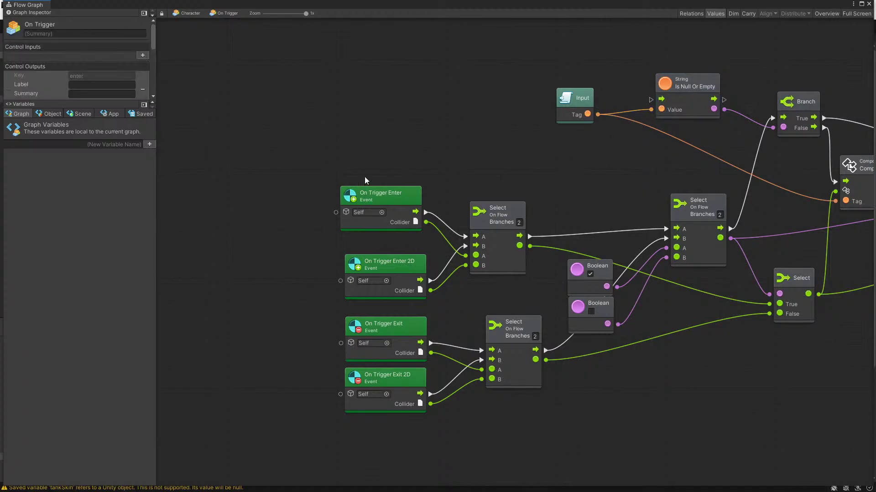
left_click(374, 199)
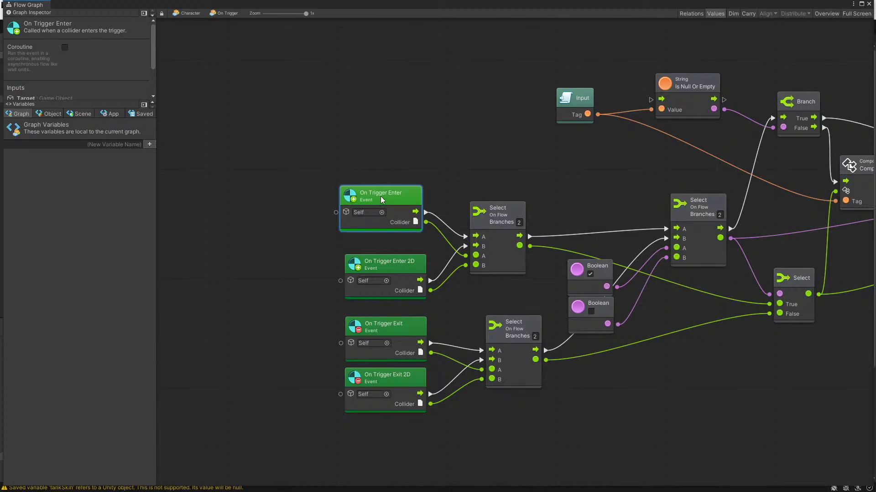
left_click(403, 266)
left_click(392, 330)
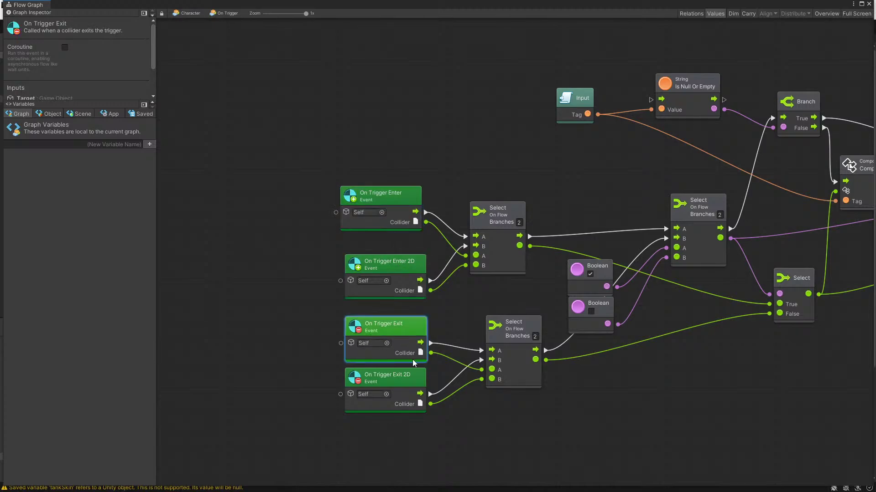
Step: Return from the On Trigger macro to the Character graph and shift the On Trigger unit slightly down and to the left
left_click(297, 237)
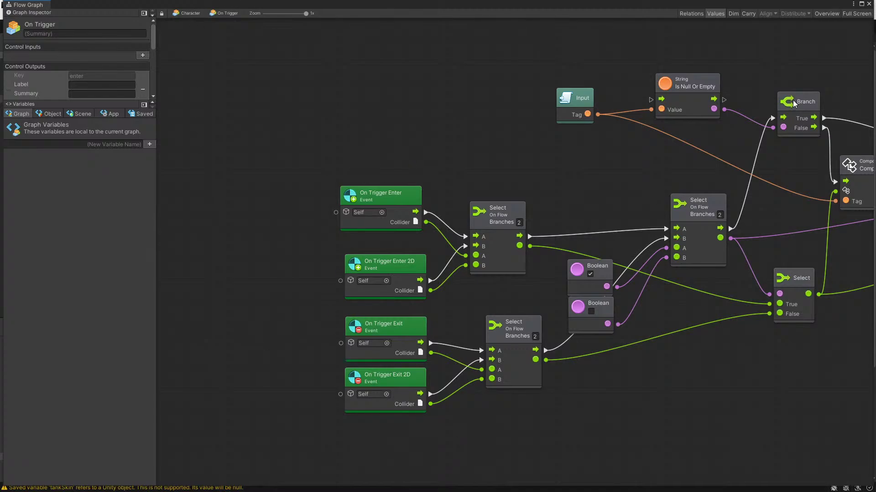
middle_click_drag(600, 200, 513, 203)
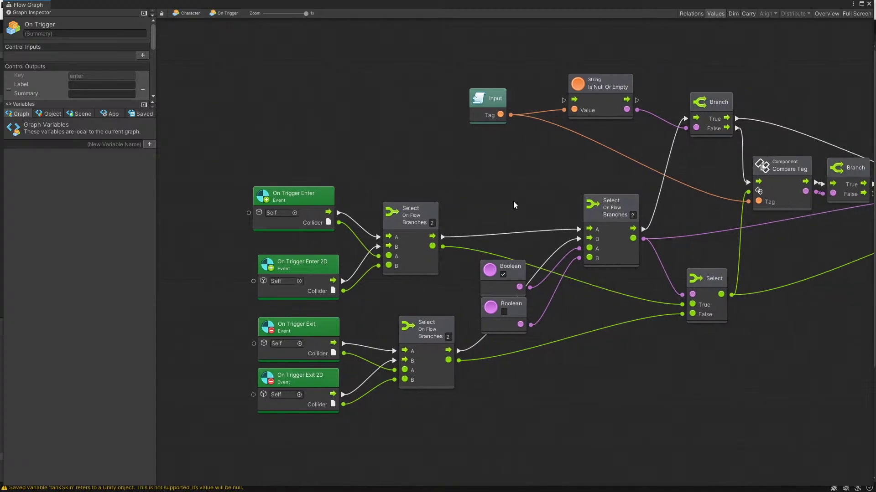
left_click(185, 13)
left_click(312, 366)
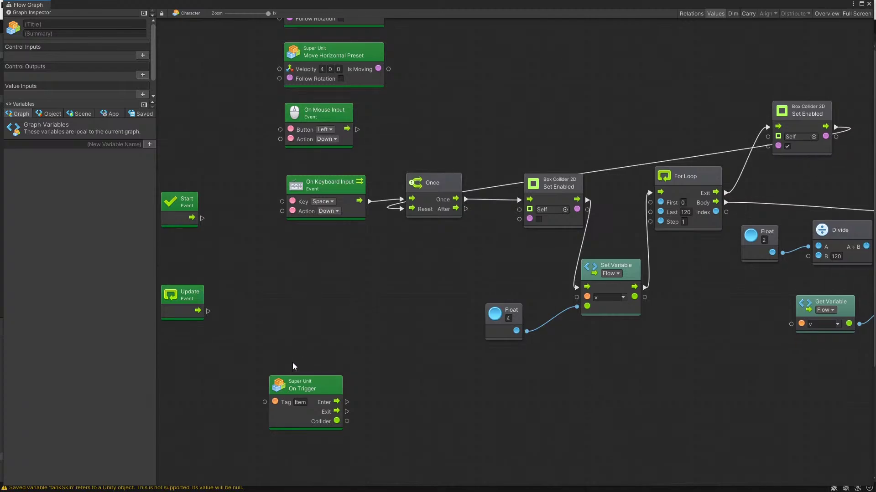
middle_click_drag(292, 363, 331, 266)
left_click(341, 256)
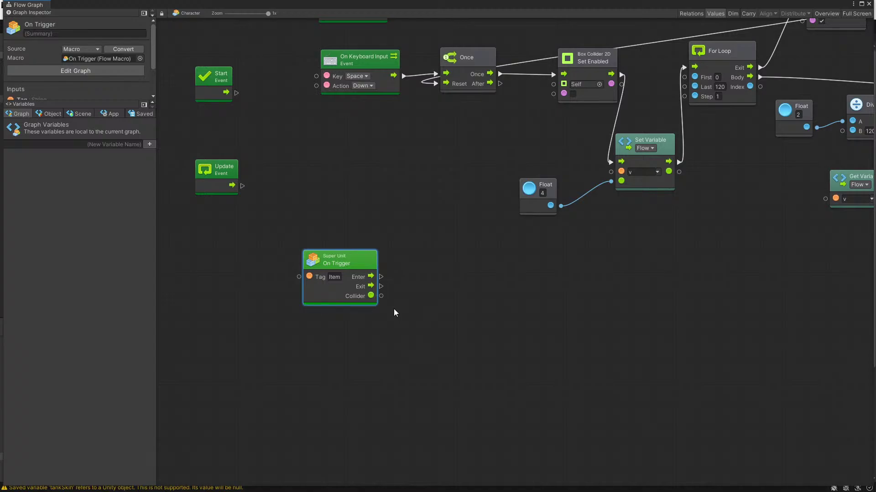
left_click_drag(353, 256, 348, 273)
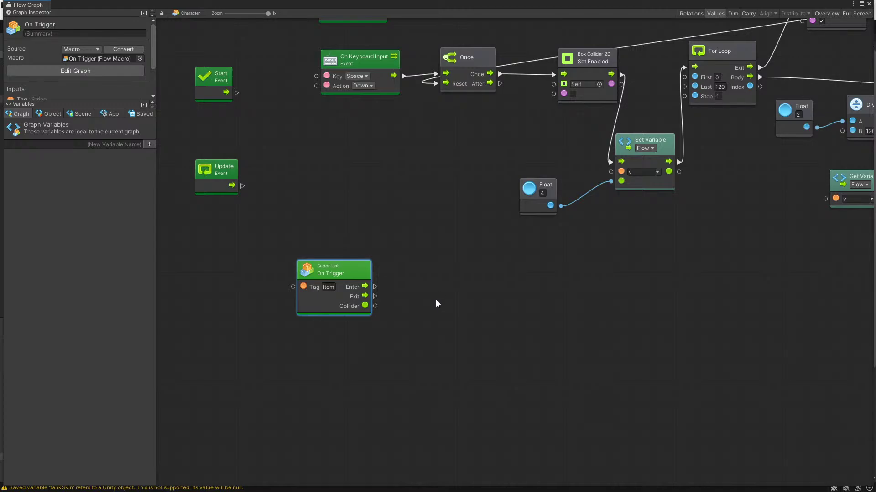
middle_click_drag(461, 313, 414, 319)
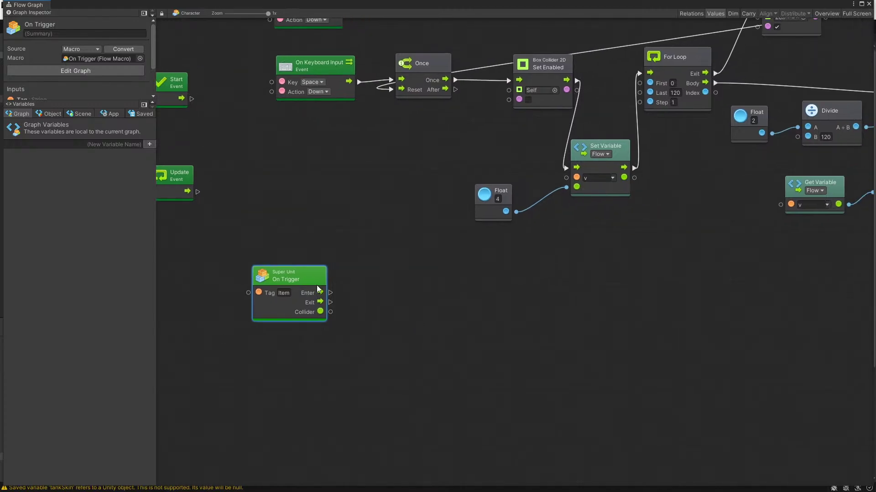
left_click_drag(309, 279, 306, 283)
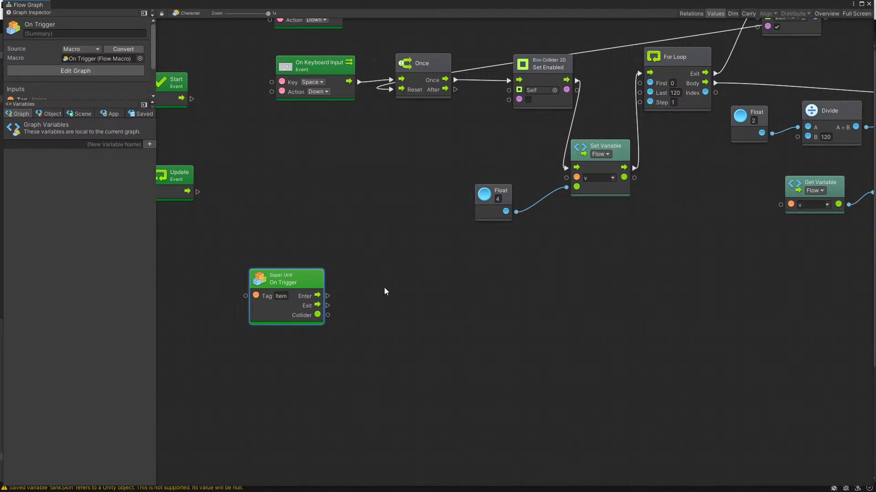
Step: Add a Transform Set Parent (P) unit driven by the On Trigger unit's Enter output and move it further right
left_click_drag(306, 284, 381, 298)
type("set")
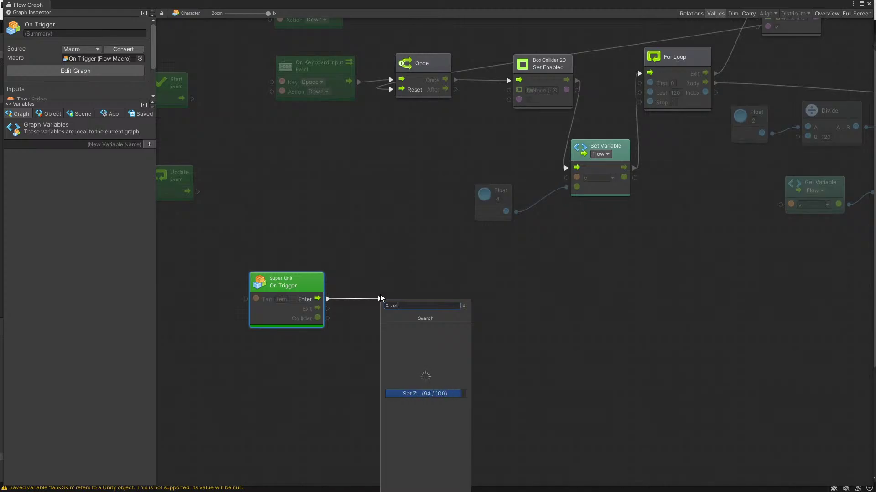
type(" par")
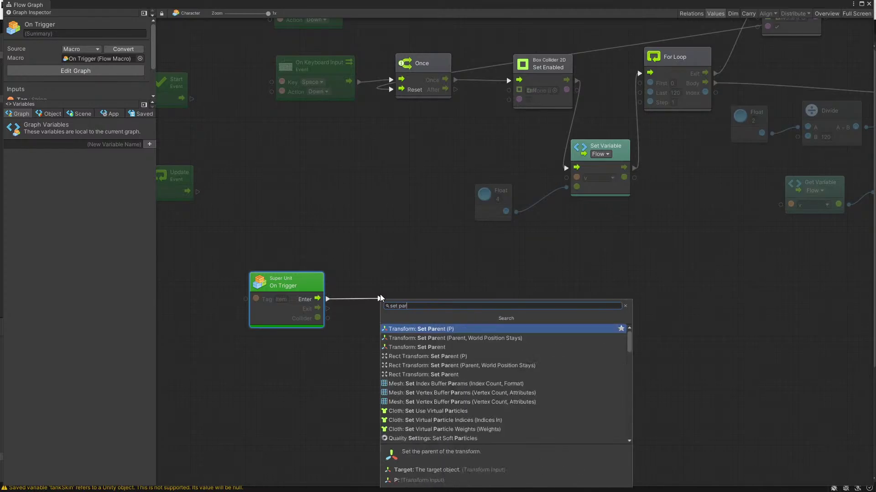
left_click(442, 329)
left_click_drag(436, 280, 492, 282)
Step: Feed a Self unit into Set Parent's P input, connect On Trigger's Collider to its target, and space the units apart
left_click_drag(438, 315, 444, 369)
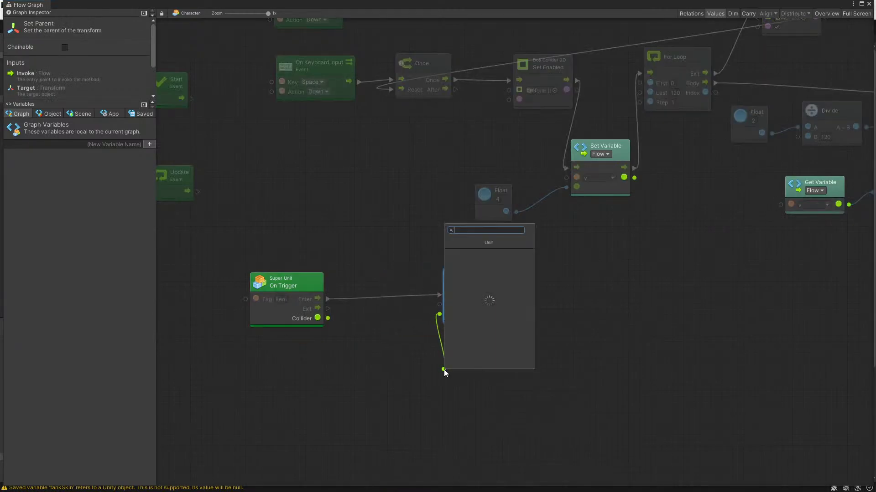
type("self")
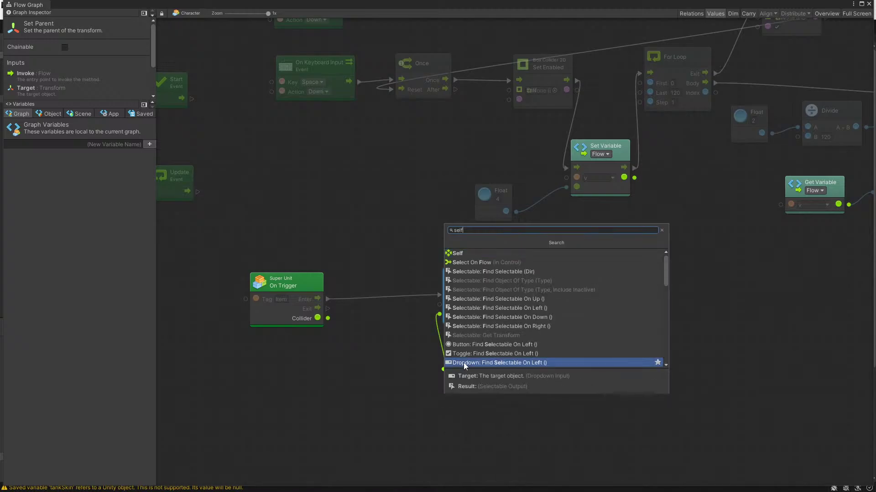
left_click(458, 254)
left_click_drag(459, 286, 324, 321)
left_click_drag(496, 292, 501, 288)
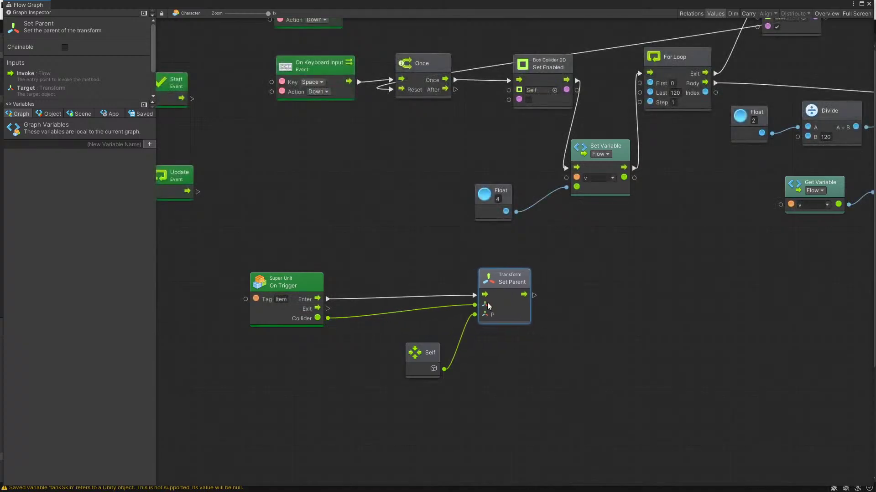
left_click_drag(300, 286, 247, 283)
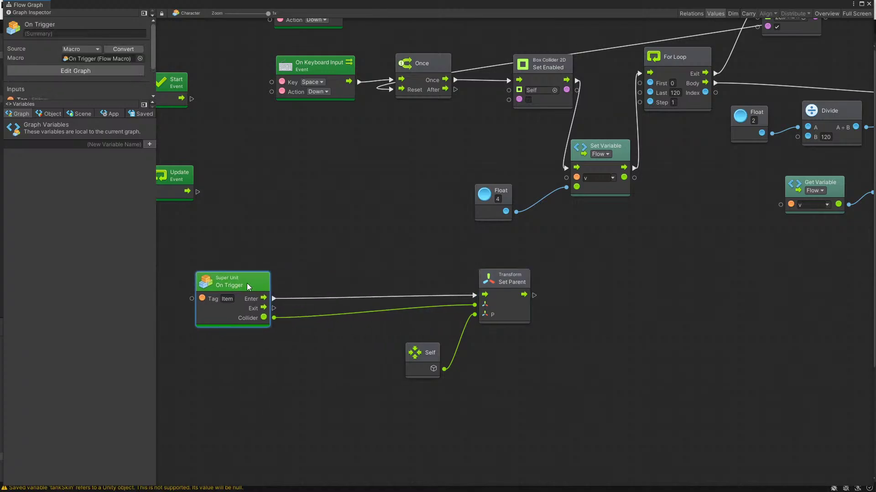
Step: Examine how the On Trigger macro's graph passes the collider to its output, then return to the Character graph
double_click(255, 280)
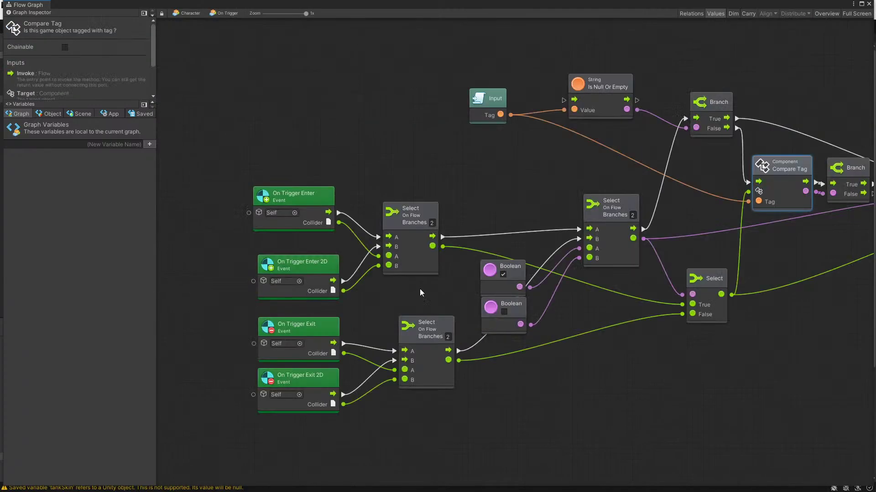
scroll(747, 282, "up", 5)
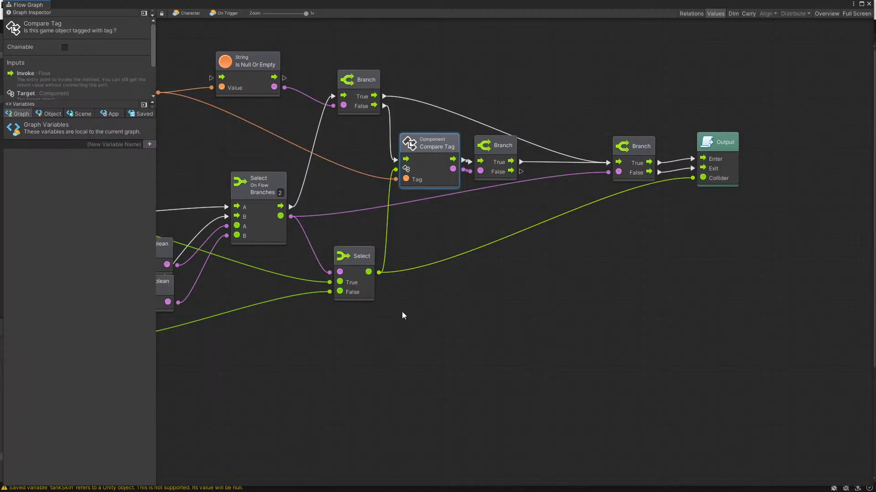
middle_click_drag(402, 311, 549, 321)
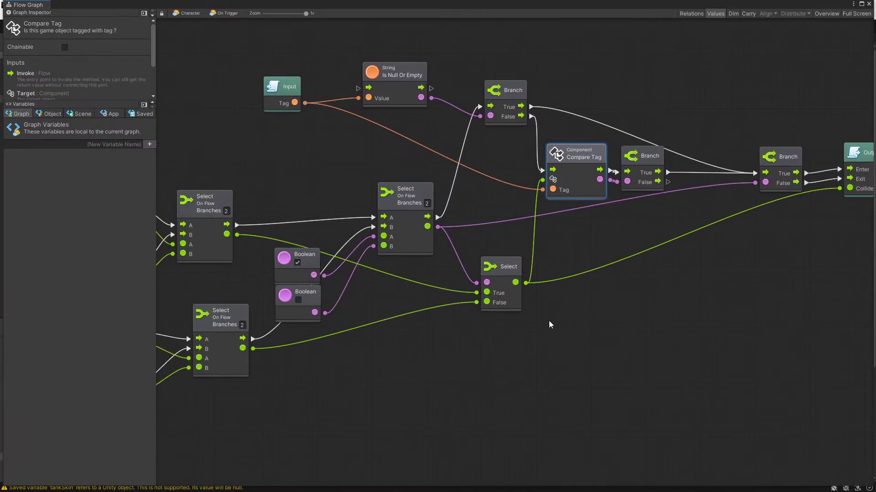
left_click(186, 13)
scroll(270, 305, "down", 1)
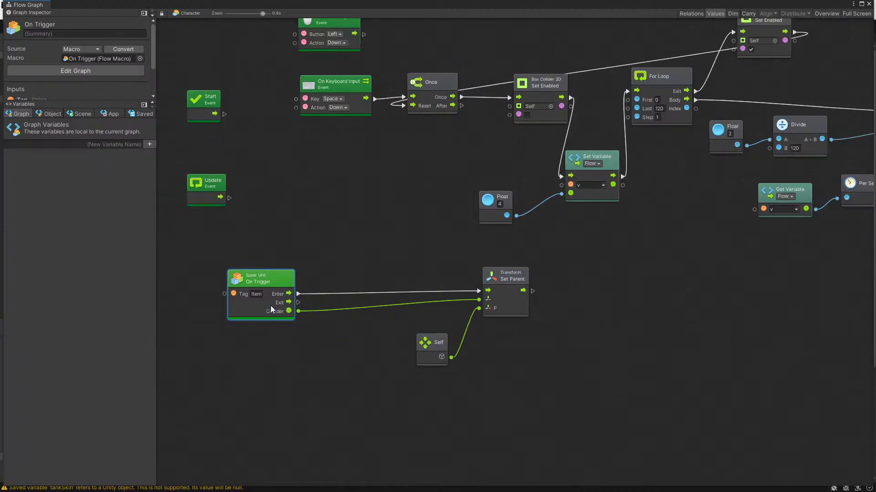
scroll(270, 305, "up", 1)
Step: Replace the direct Collider link to Set Parent's target with a Component Get Transform unit wired between them
right_click(299, 311)
left_click_drag(300, 312, 345, 314)
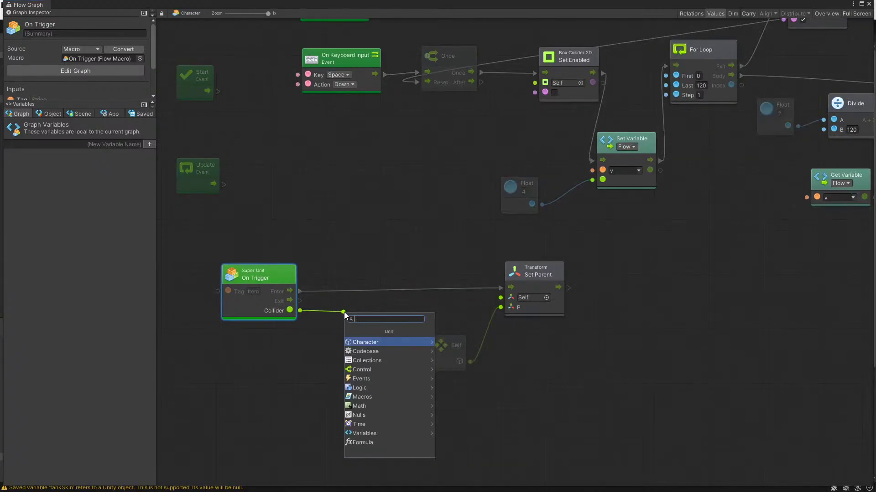
type("com ")
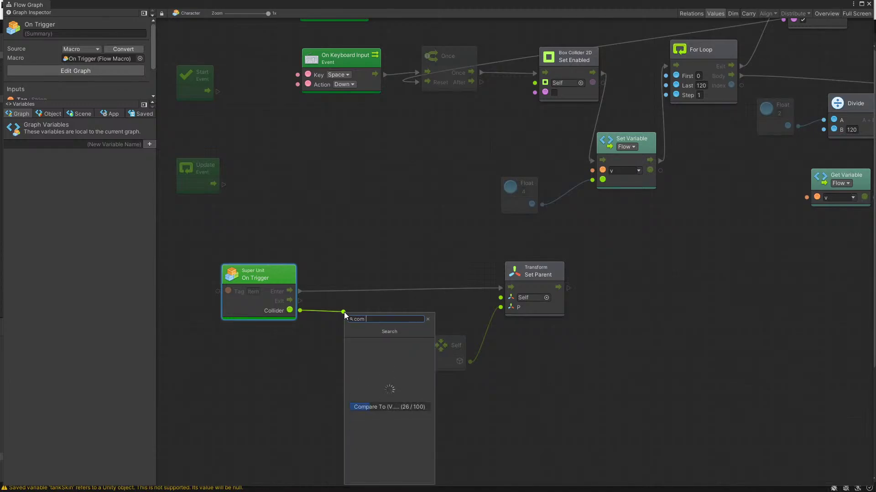
type("get tr")
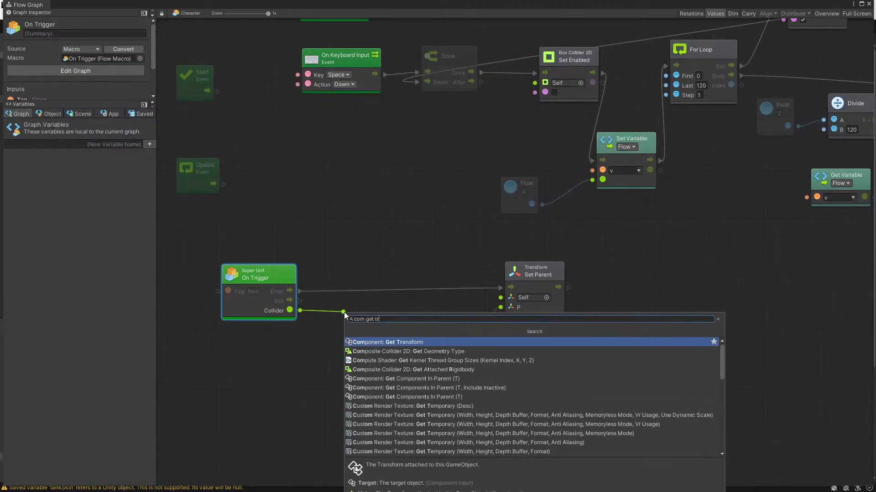
key("Return")
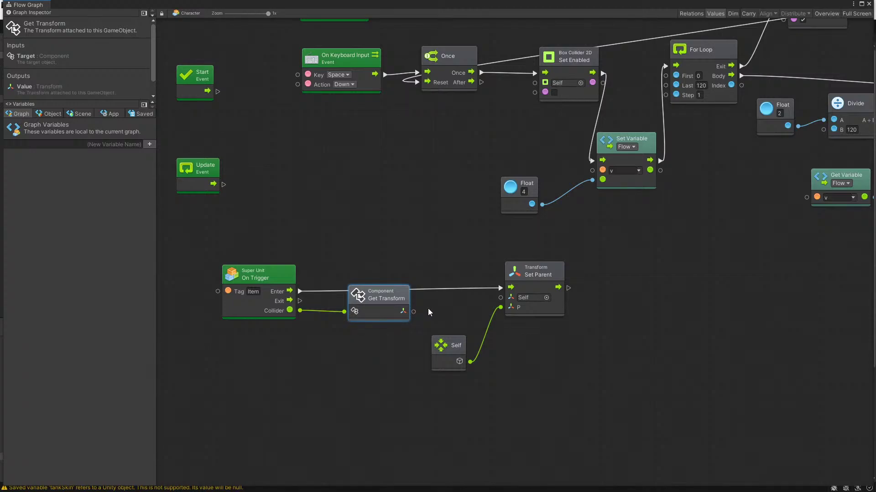
left_click_drag(413, 312, 500, 298)
left_click_drag(378, 296, 413, 298)
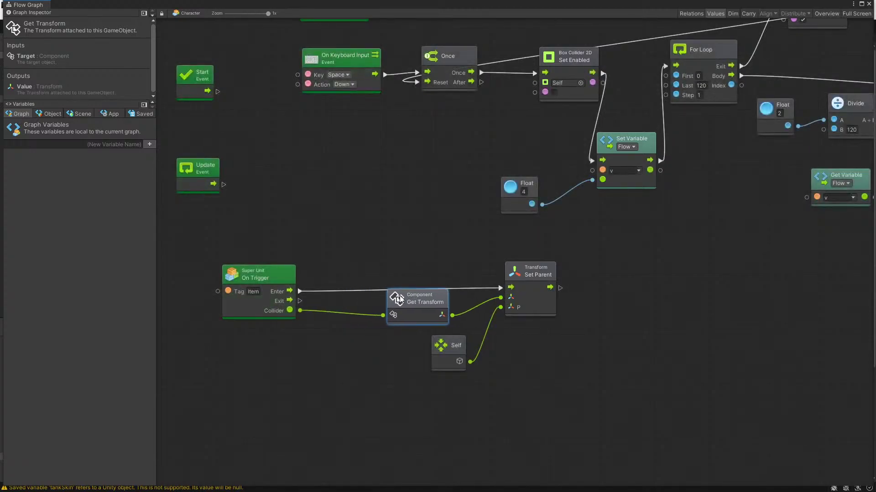
Step: Rearrange the On Trigger, Get Transform, Self and Set Parent units so their connections are clearly spaced
left_click_drag(260, 269, 258, 251)
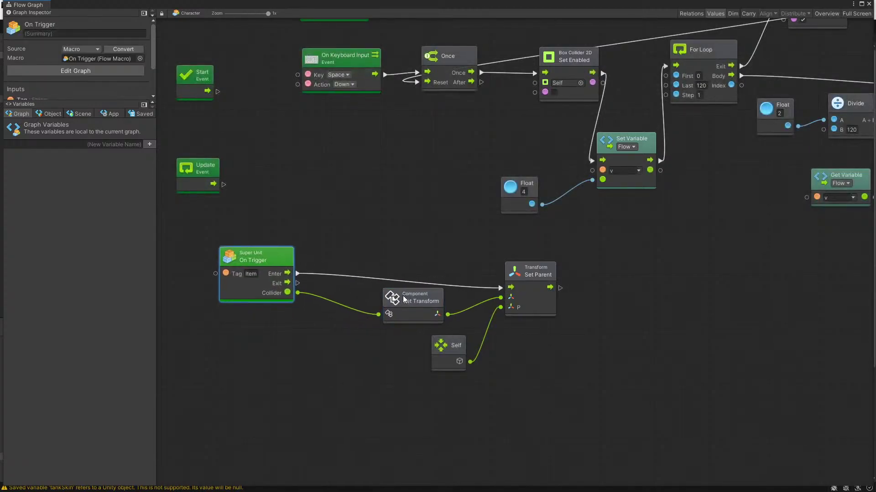
left_click_drag(404, 296, 398, 297)
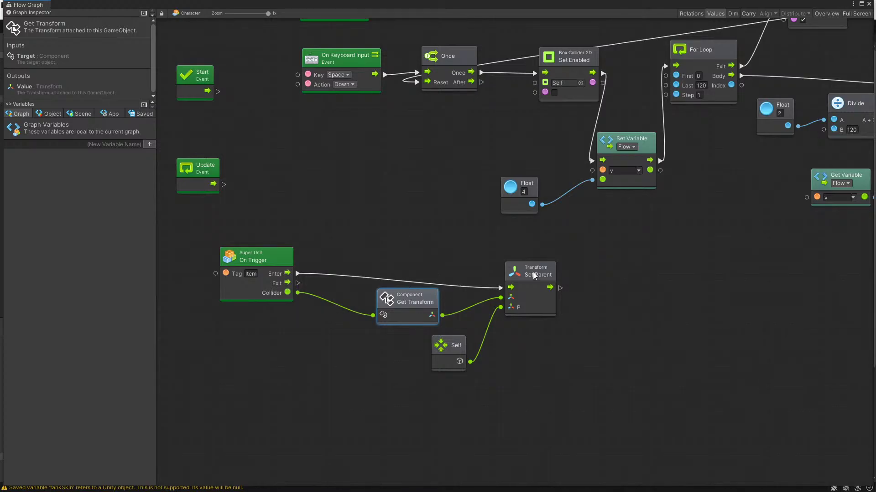
left_click_drag(535, 276, 540, 268)
left_click_drag(417, 298, 412, 293)
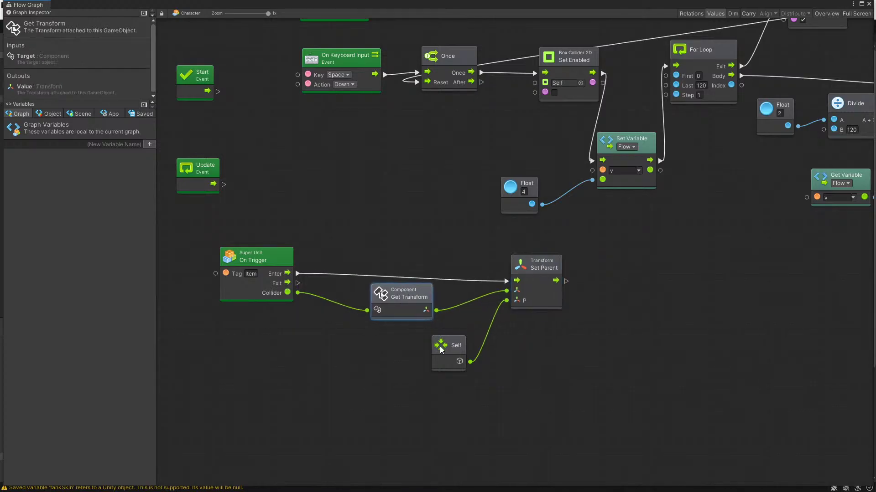
left_click_drag(440, 346, 434, 346)
scroll(507, 344, "down", 3, "ctrl")
scroll(540, 344, "up", 3, "ctrl")
left_click_drag(544, 232, 576, 237)
left_click_drag(395, 260, 391, 262)
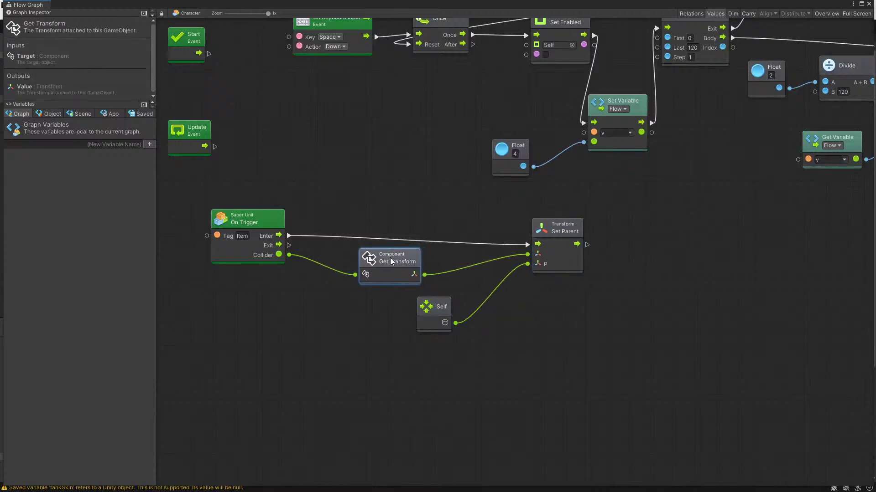
left_click_drag(554, 225, 616, 245)
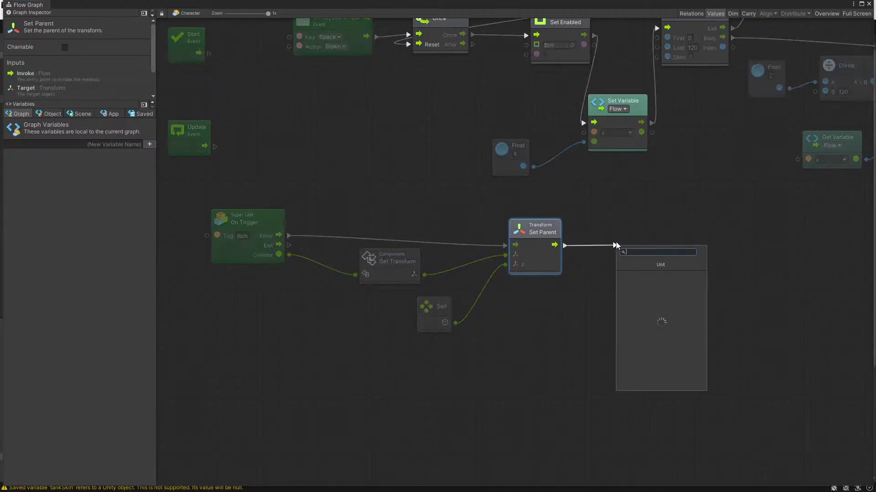
type("set")
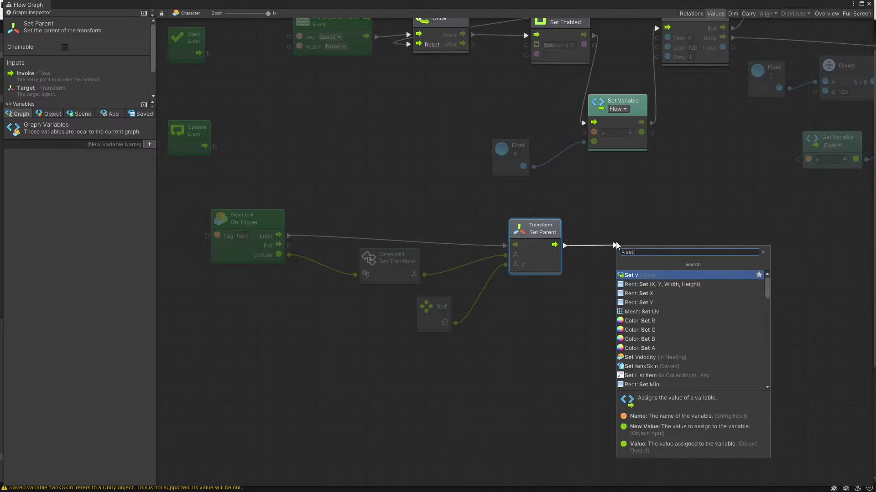
key("Escape")
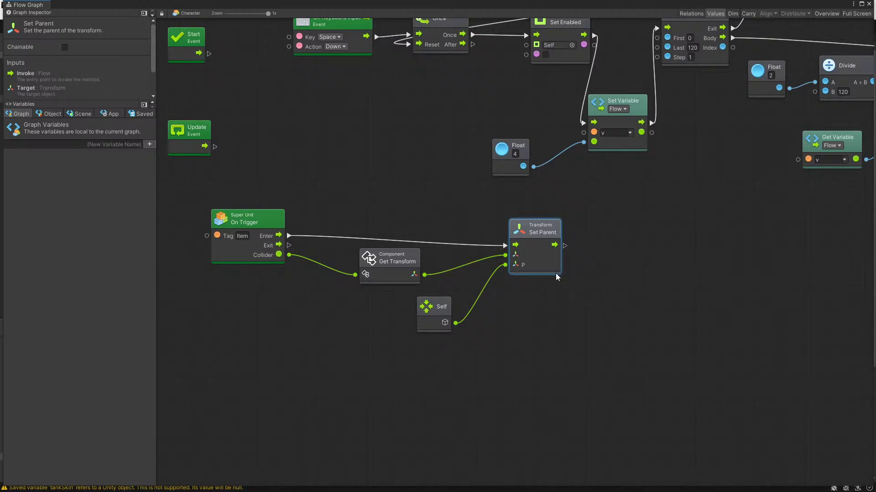
left_click_drag(564, 245, 595, 244)
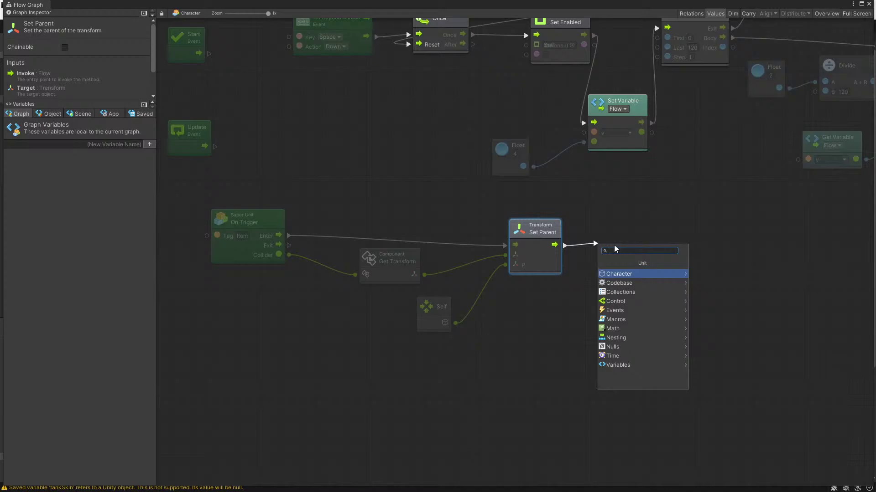
type("po")
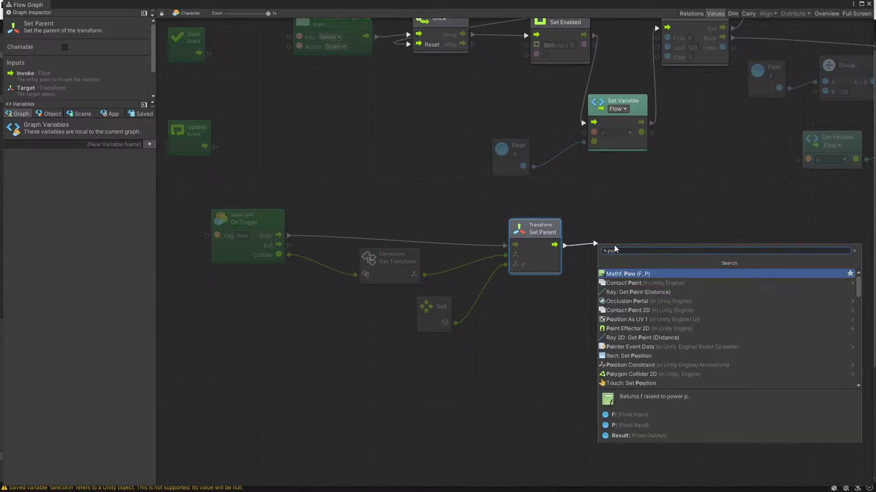
key("BackSpace")
key("BackSpace")
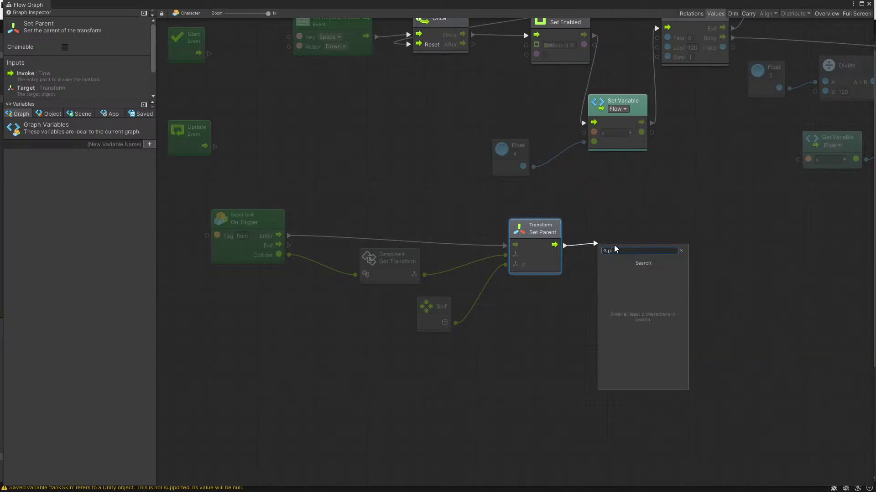
key("Escape")
right_click(624, 265)
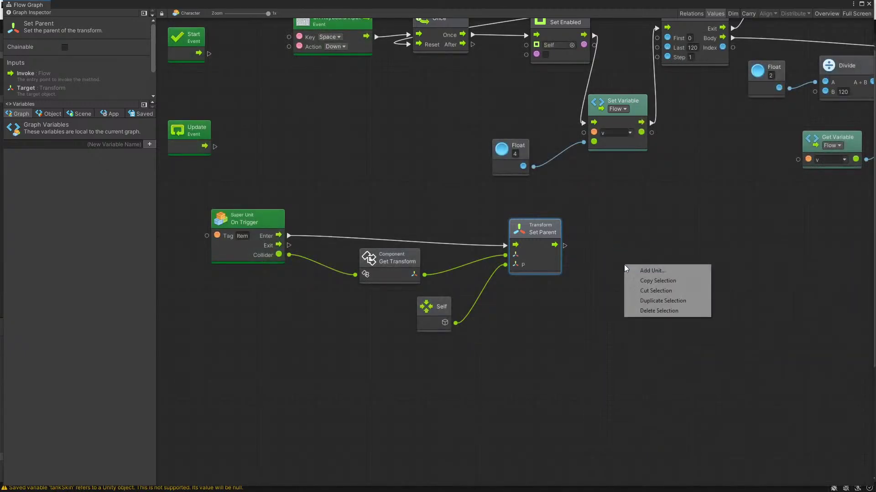
left_click(604, 232)
Step: Leave the Character graph and select the sword_bronze object in the scene
left_click(868, 3)
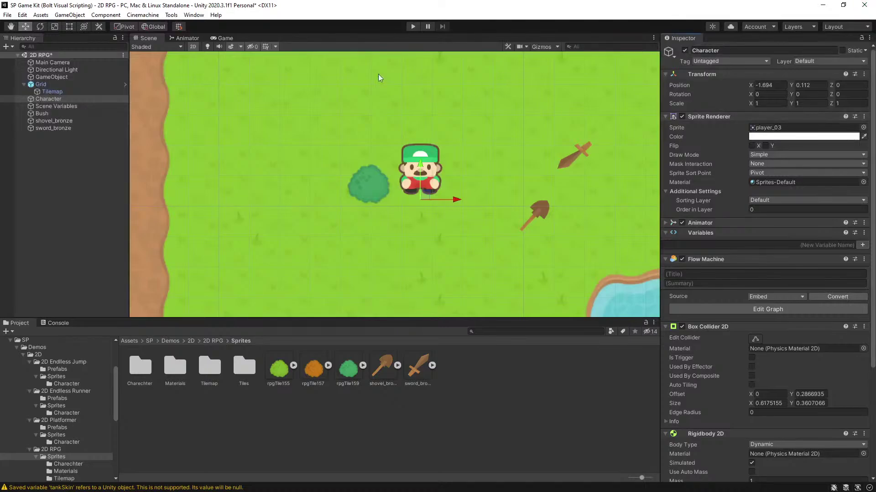
left_click(62, 128)
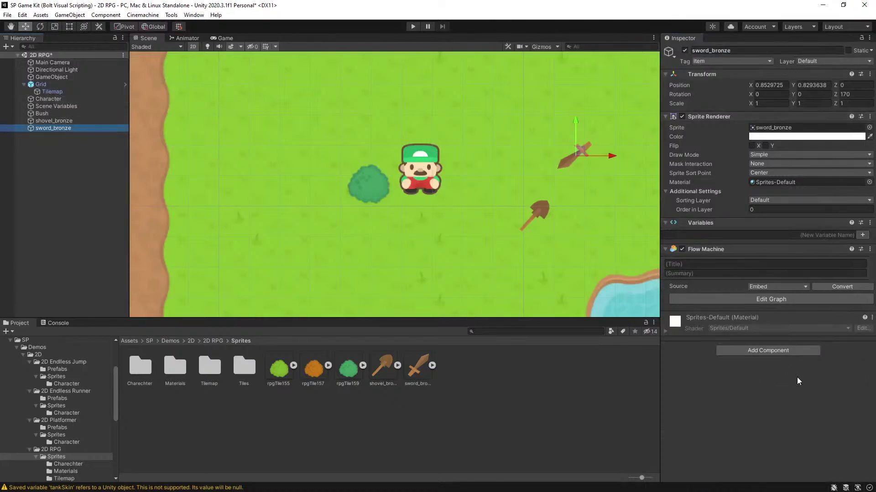
left_click(770, 352)
type("flbo")
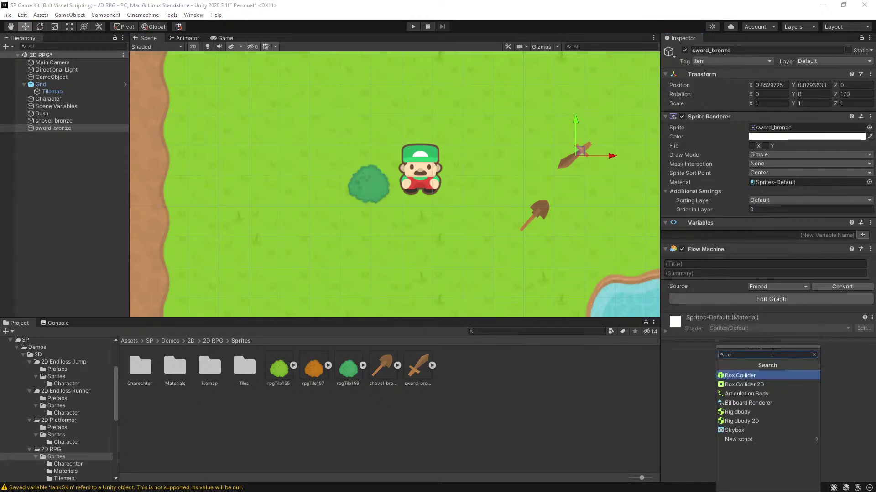
key("Down")
key("Return")
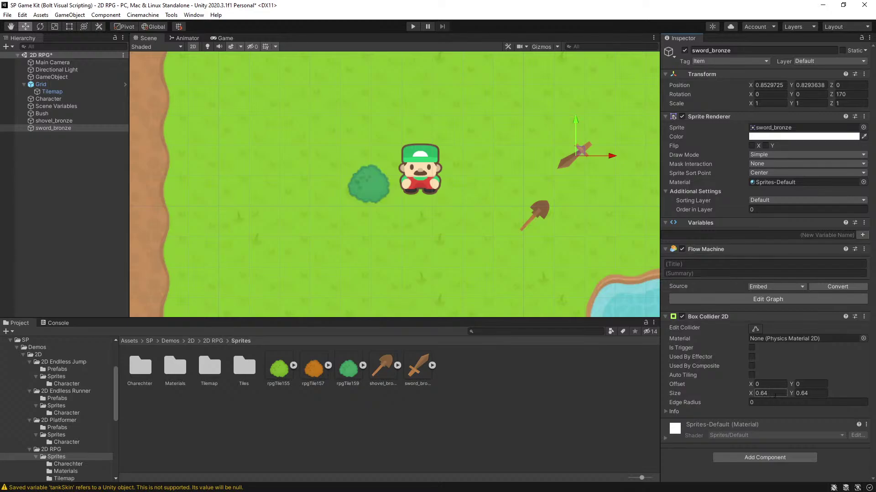
scroll(595, 147, "up", 5)
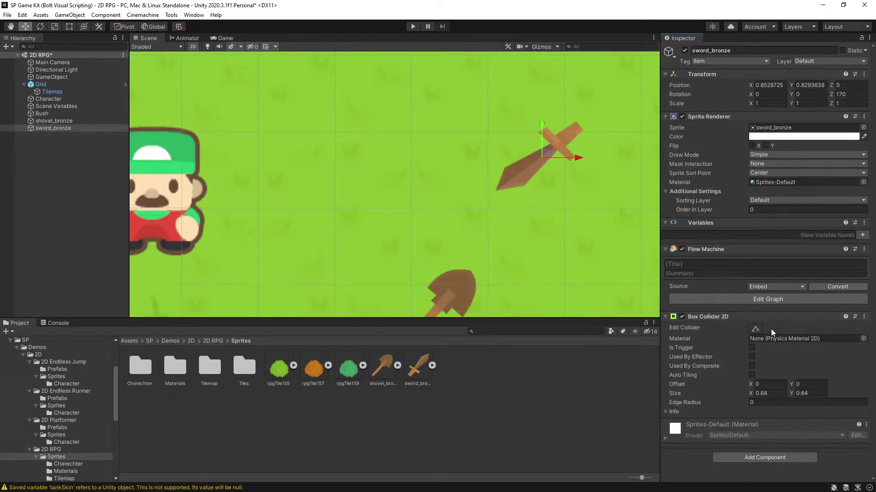
right_click(838, 316)
left_click(811, 360)
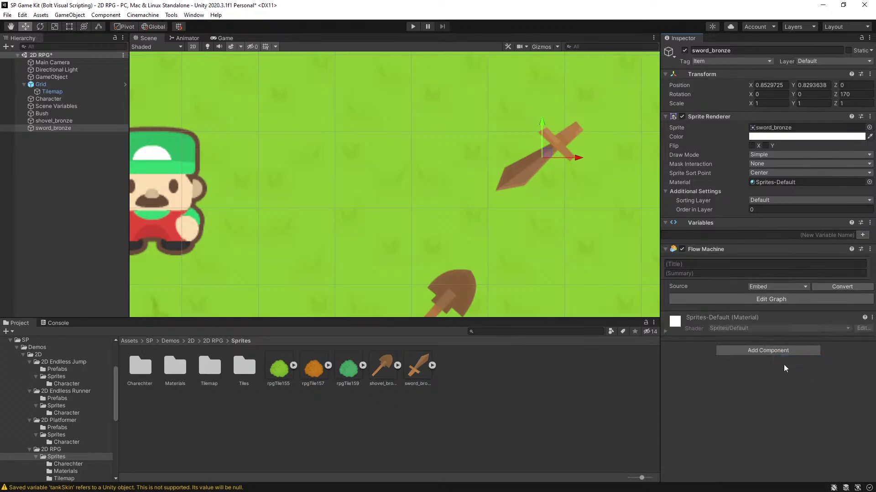
Step: Add a Polygon Collider 2D component to sword_bronze
left_click(771, 351)
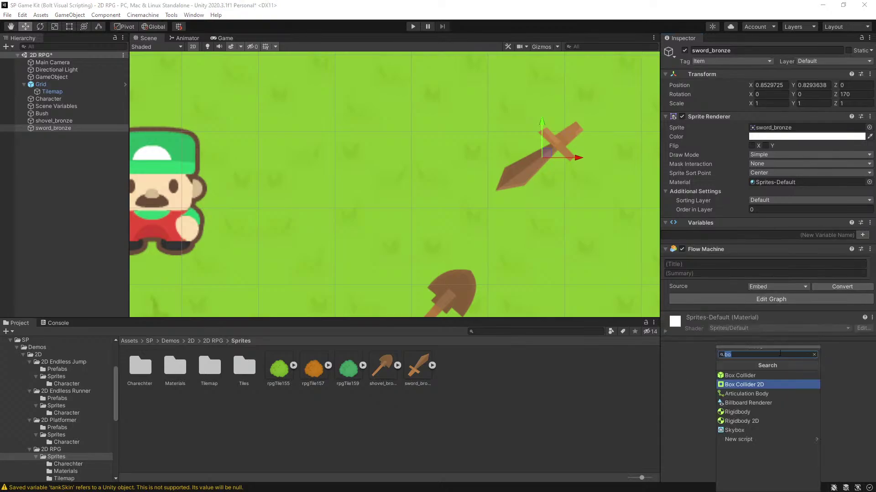
type("poly")
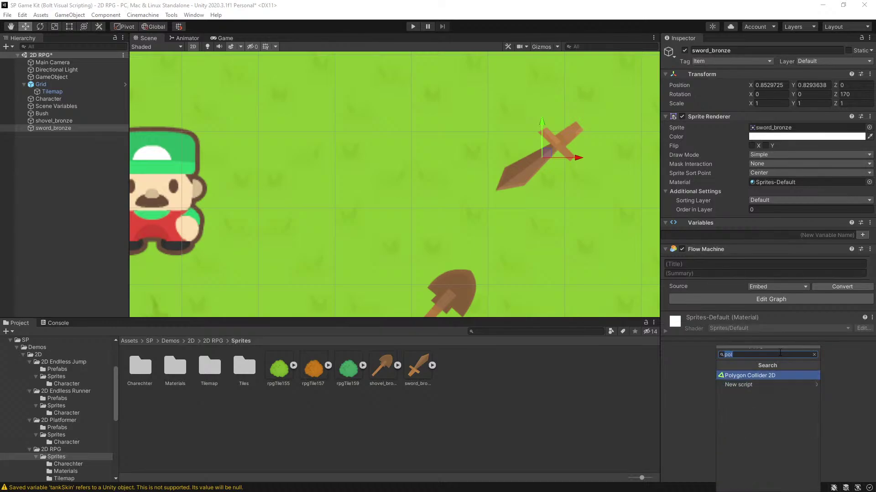
key("Return")
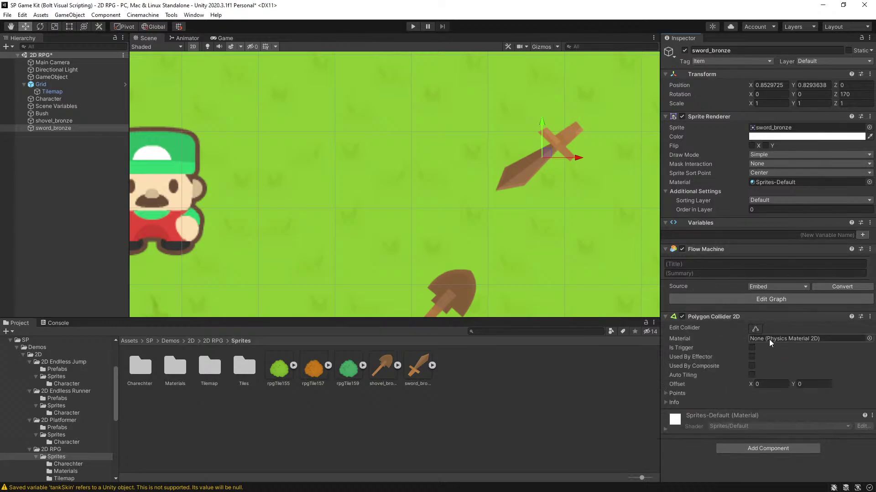
Step: Simplify the sword's polygon collider by deleting surplus outline points around the blade, crossguard and handle
left_click(755, 329)
scroll(599, 146, "up", 3)
scroll(570, 146, "up", 3)
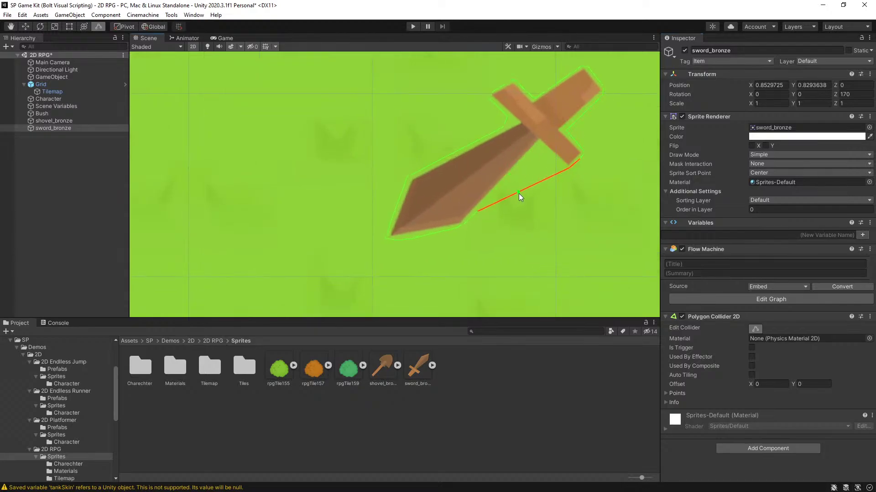
left_click(501, 200, "ctrl")
left_click(470, 150, "ctrl")
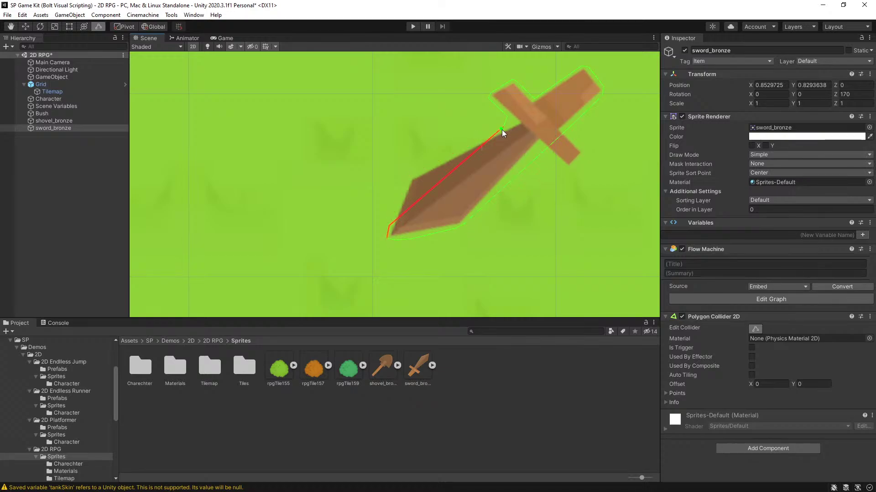
left_click(529, 90, "ctrl")
left_click(513, 100, "ctrl")
left_click(553, 85, "ctrl")
left_click(531, 102, "ctrl")
left_click(598, 78, "ctrl")
left_click(424, 234, "ctrl")
left_click(421, 234, "ctrl")
Step: Fit the remaining collider points to the sword's blade and handle ends, and make the collider a trigger
left_click_drag(401, 231, 458, 224)
left_click_drag(395, 228, 407, 178)
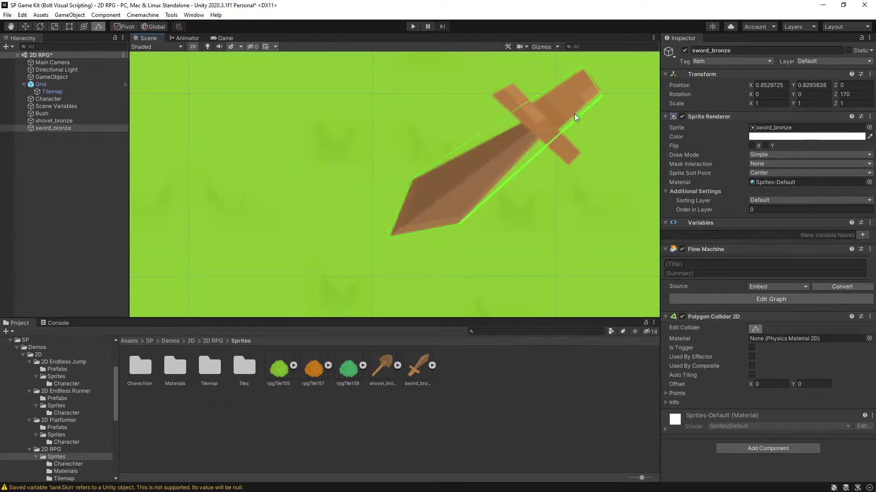
left_click_drag(600, 96, 584, 70)
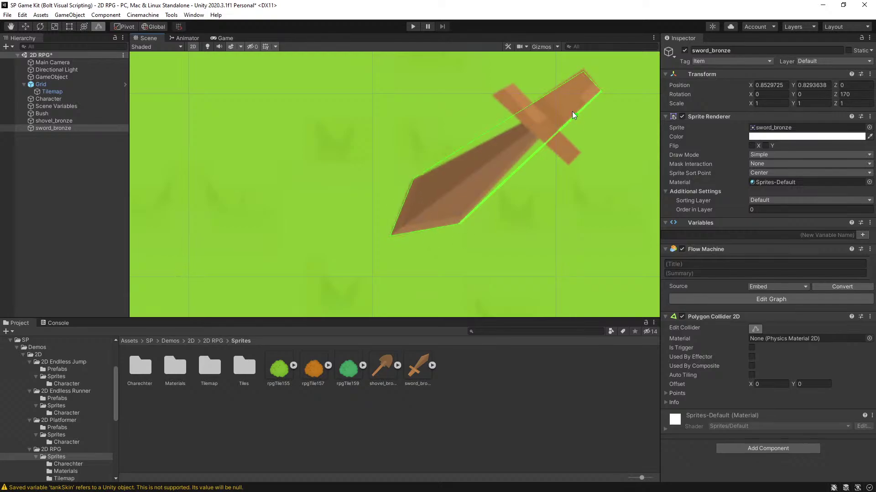
scroll(576, 272, "down", 10)
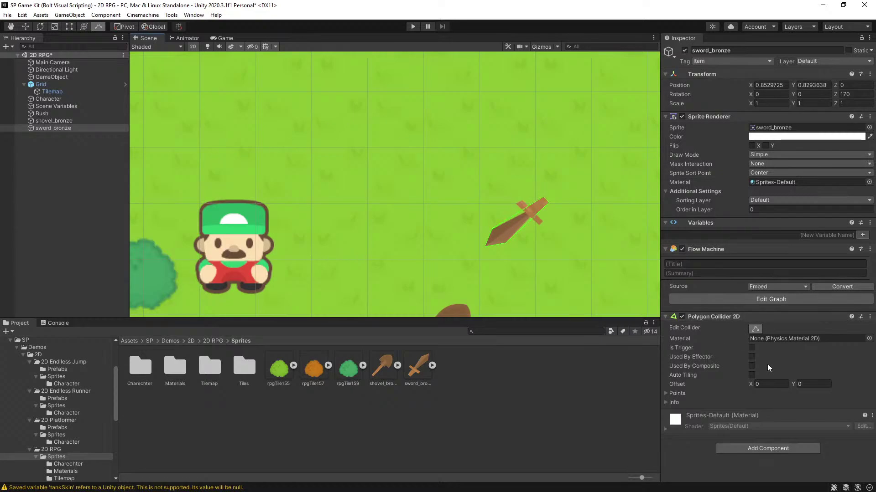
left_click(752, 348)
Step: Playtest the scene by walking the character onto the sword and carrying it around, and exit play mode
left_click(413, 27)
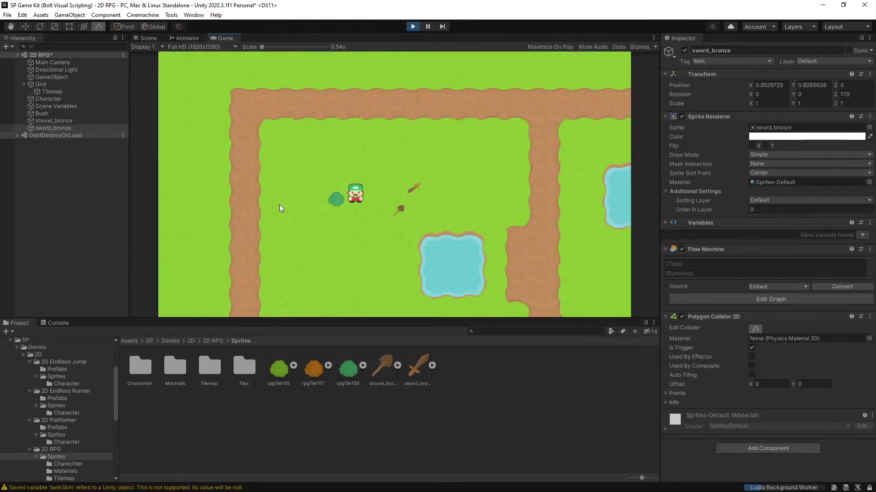
key("Up")
key("Right")
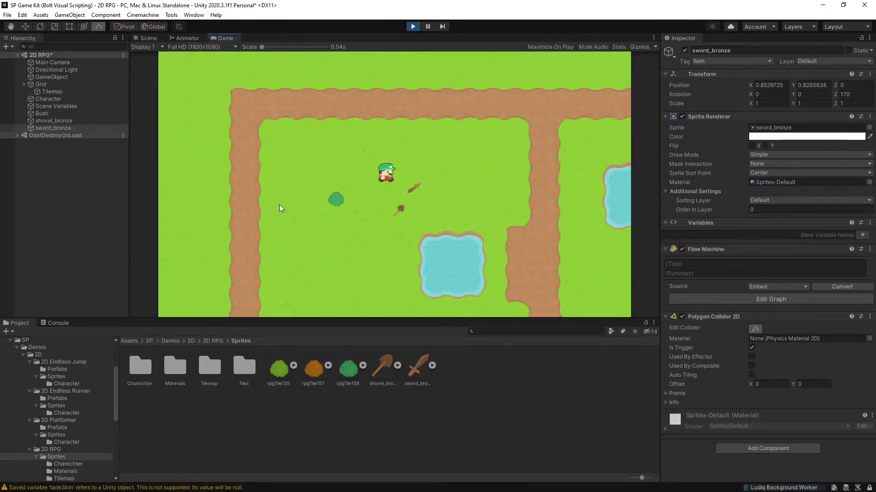
key("Down")
key("Right")
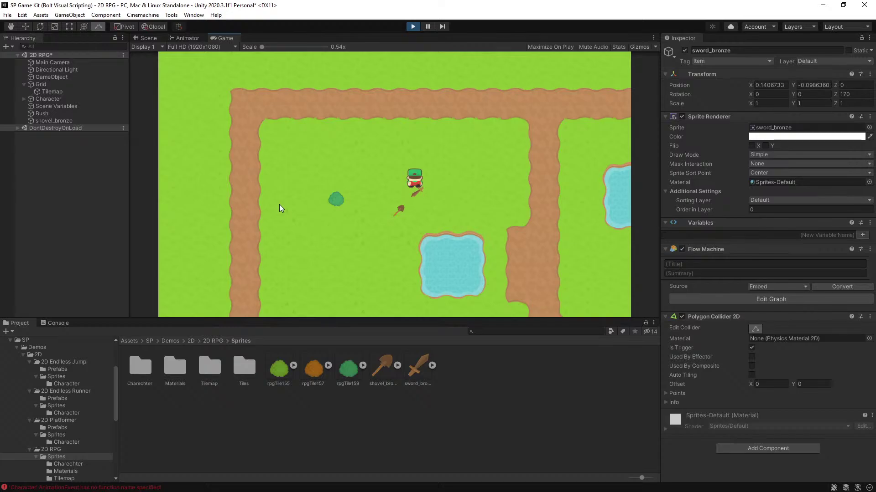
key("Up")
key("Left")
key("Left")
key("Down")
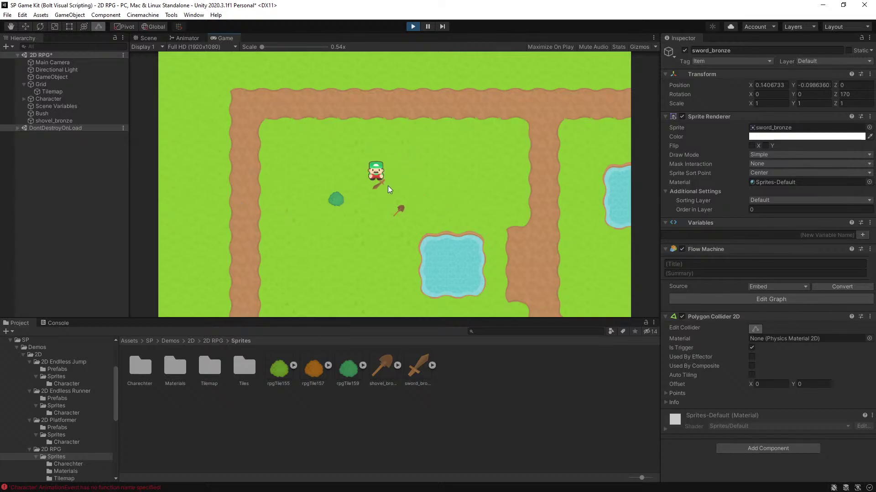
key("Up")
key("Right")
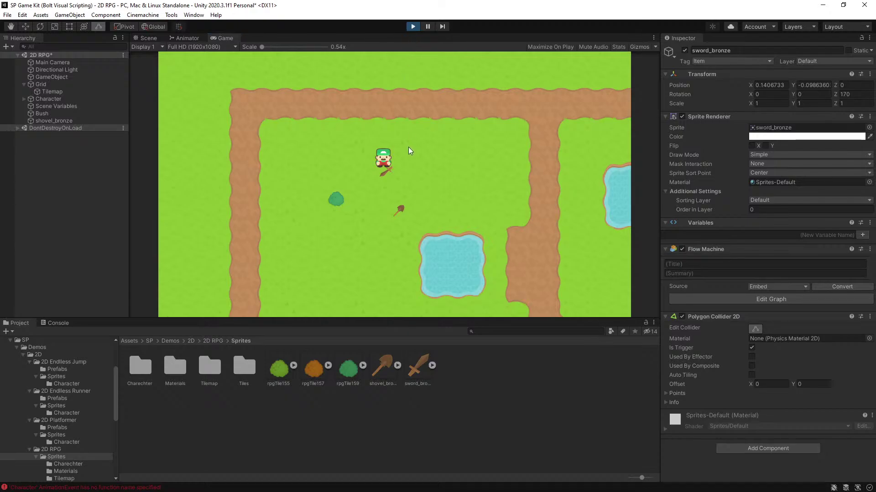
left_click(413, 27)
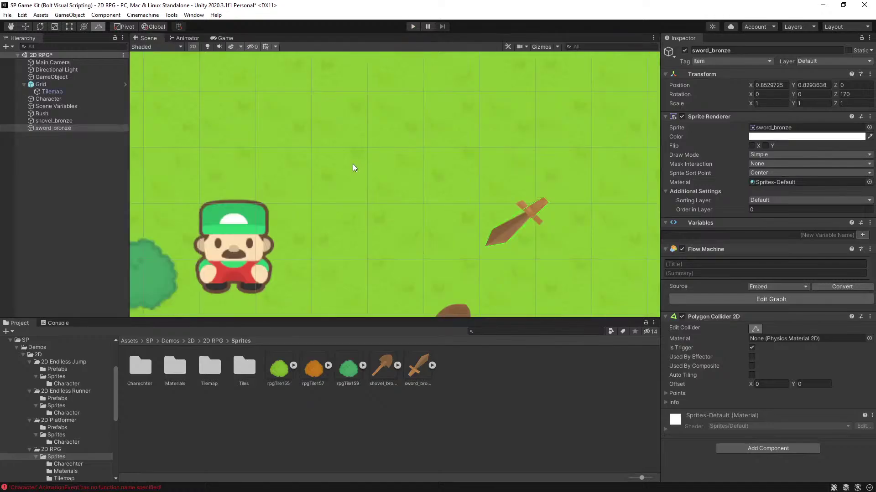
Step: Playtest again, approaching the sword from above and swinging it while walking near the bush, and exit play mode
left_click(412, 26)
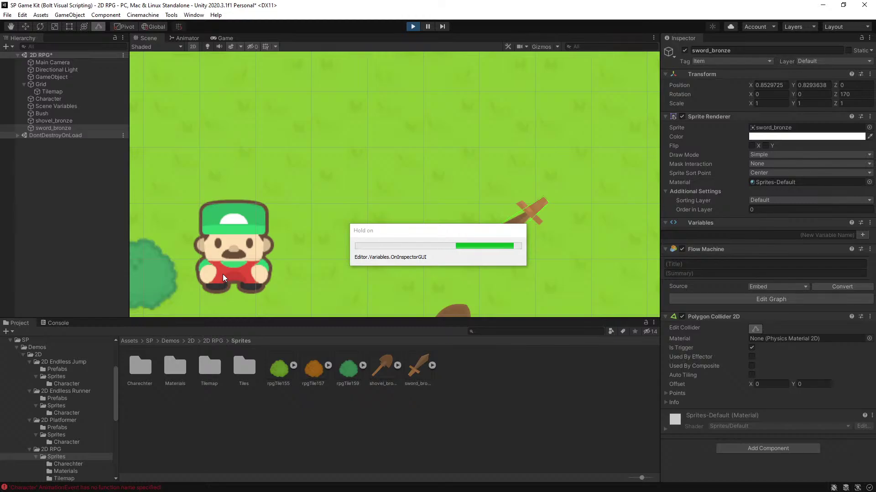
key("d")
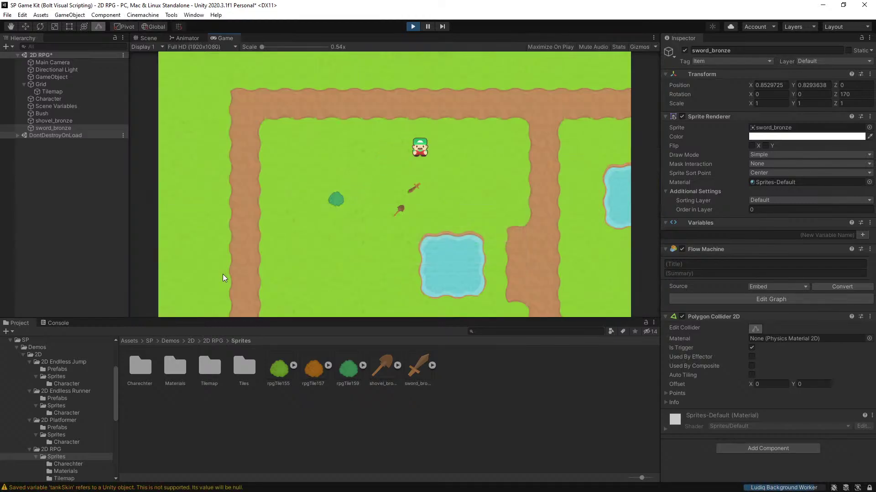
key("a")
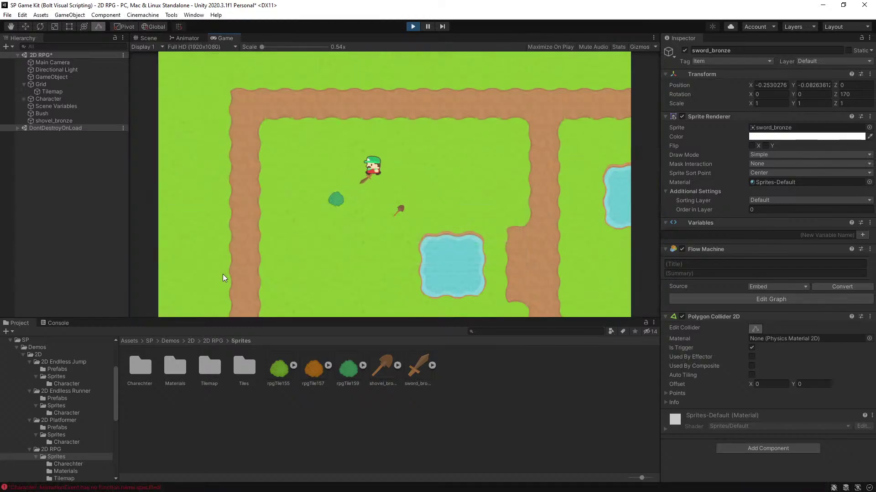
key("d")
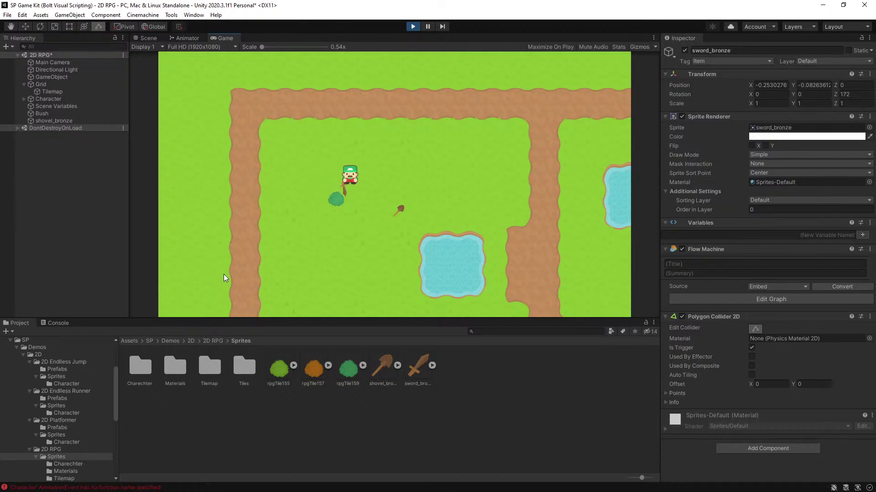
key("a")
key("d")
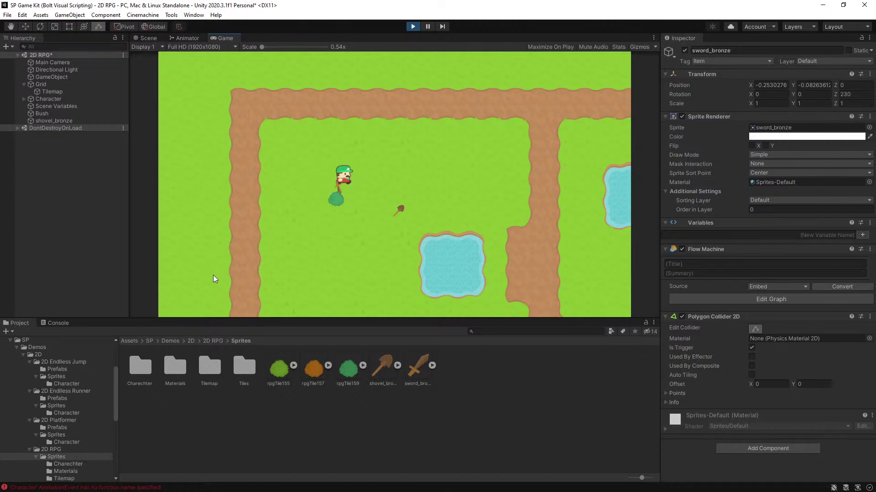
left_click(411, 26)
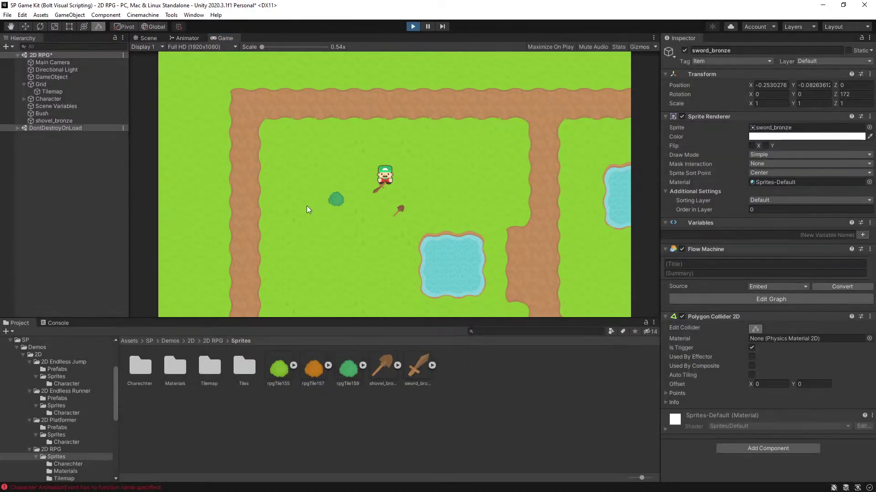
Step: Try moving sword_bronze onto the character's body in the scene, and undo the move
scroll(408, 176, "up", 5)
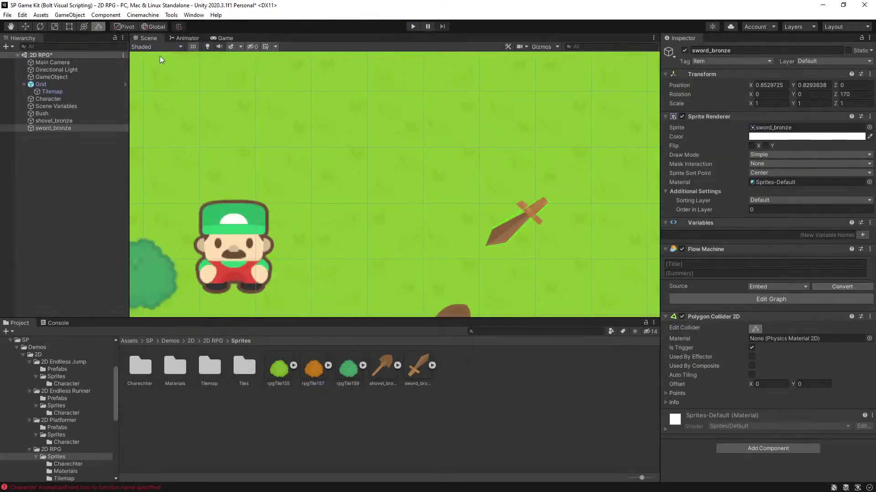
left_click(26, 26)
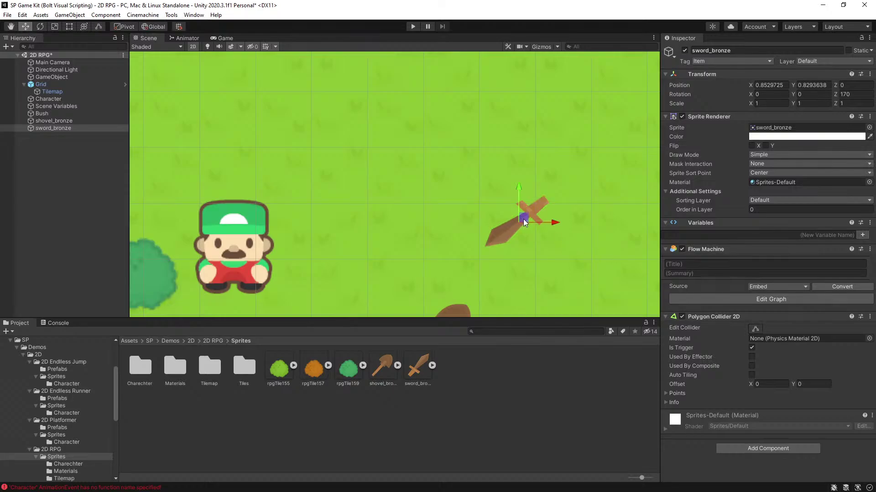
left_click_drag(521, 219, 236, 288)
key("ctrl+z")
left_click(445, 215)
key("q")
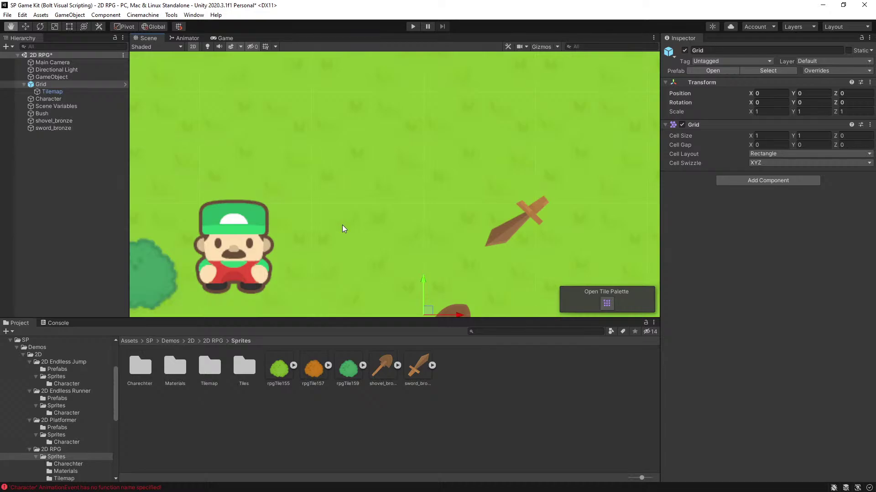
Step: Select the Character object and open its Flow Machine graph for editing
left_click(62, 128)
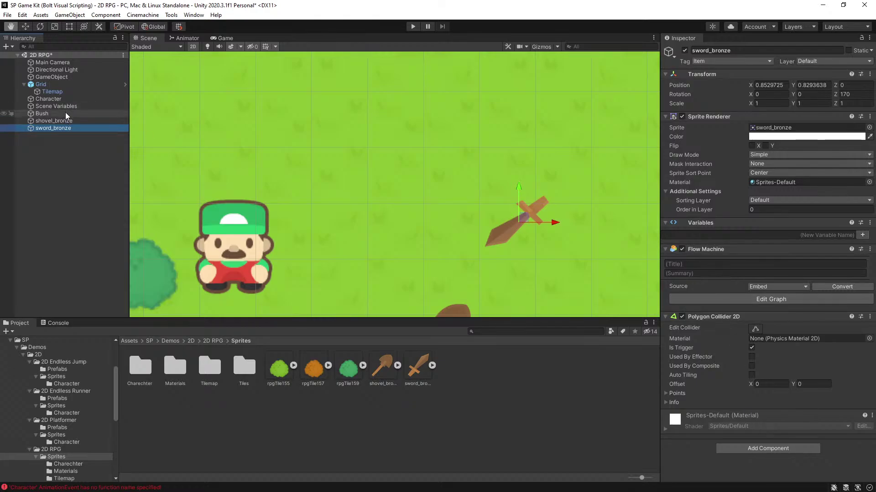
left_click(66, 101)
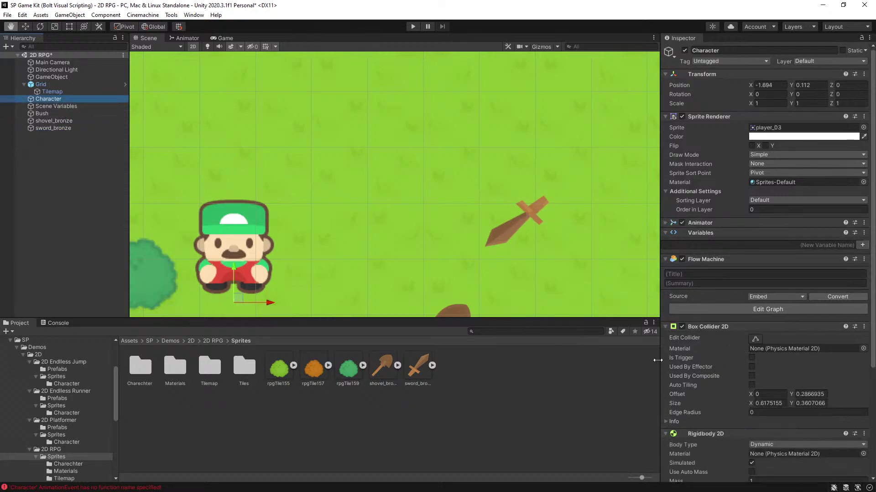
left_click(776, 308)
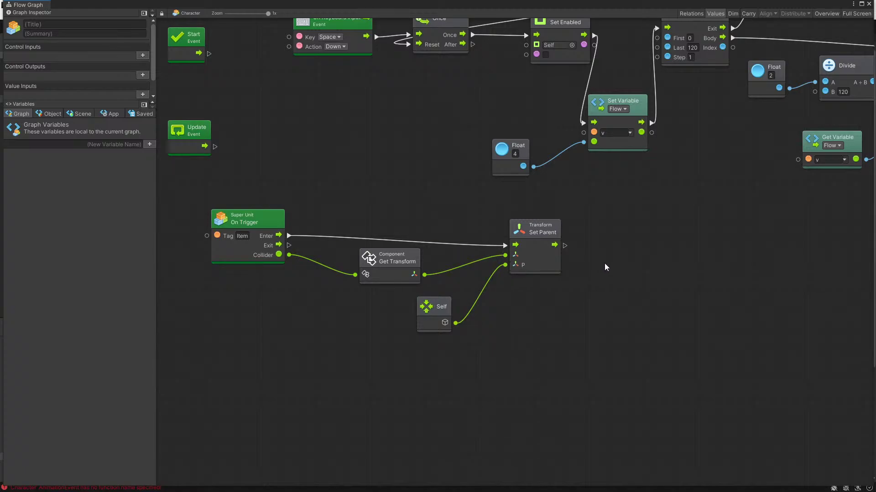
middle_click_drag(604, 231, 588, 237)
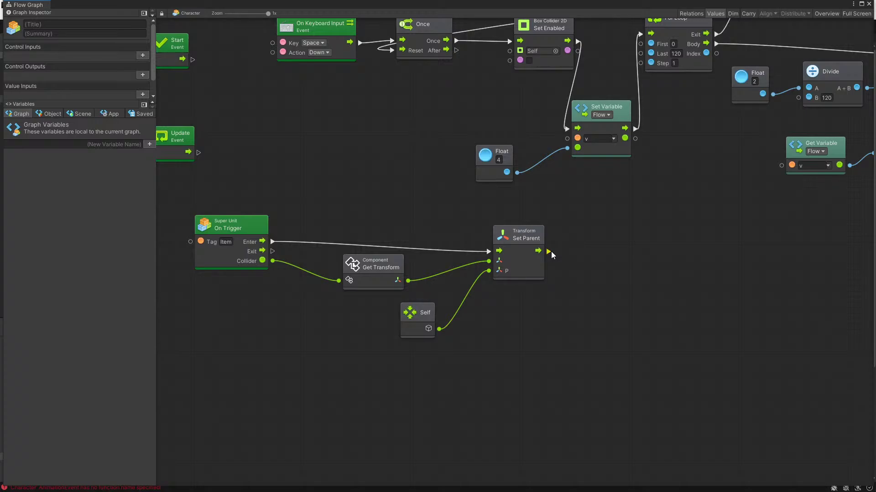
left_click_drag(551, 254, 605, 252)
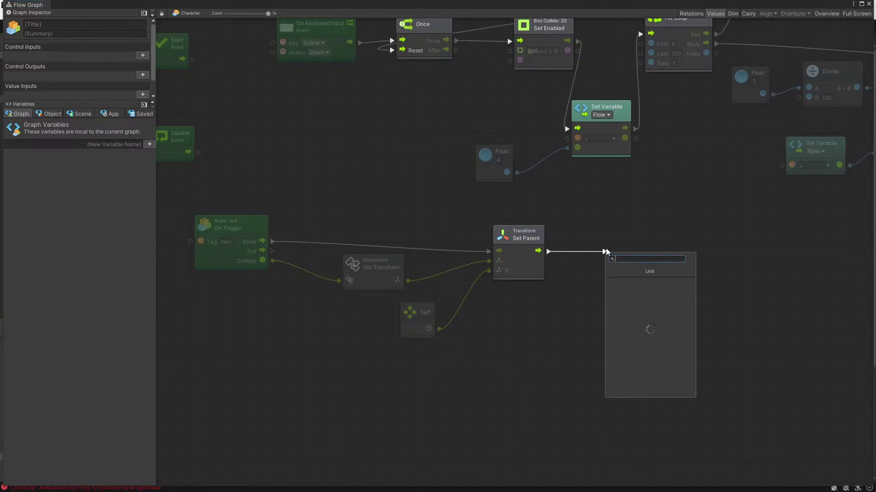
left_click(627, 246)
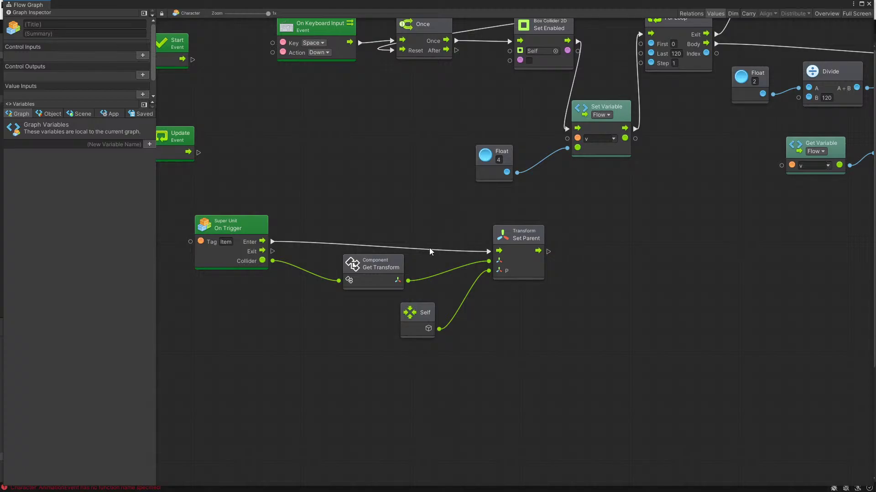
Step: Try adding a Transform Set Position node after Set Parent, with its target connected to the Get Transform output
left_click_drag(548, 251, 600, 248)
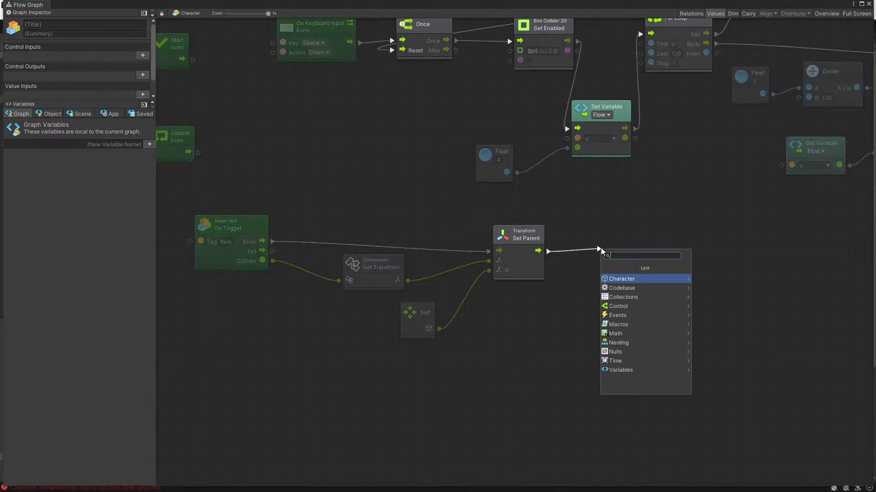
type("set ")
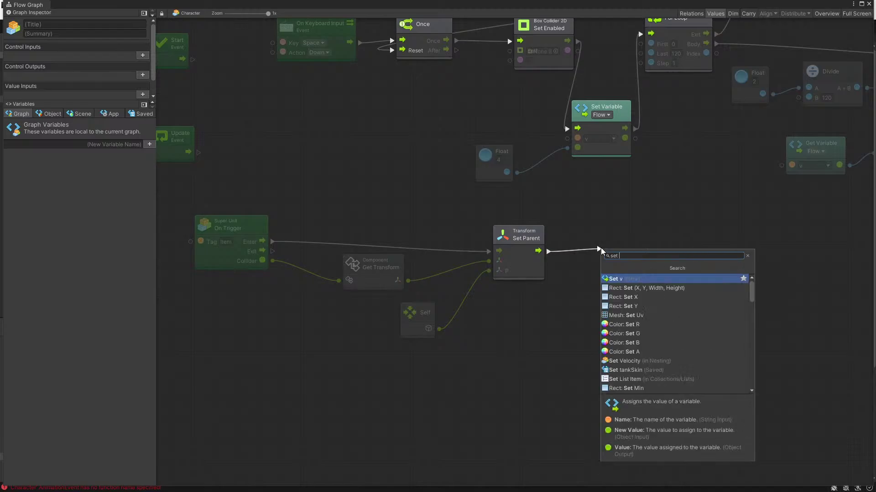
type("po")
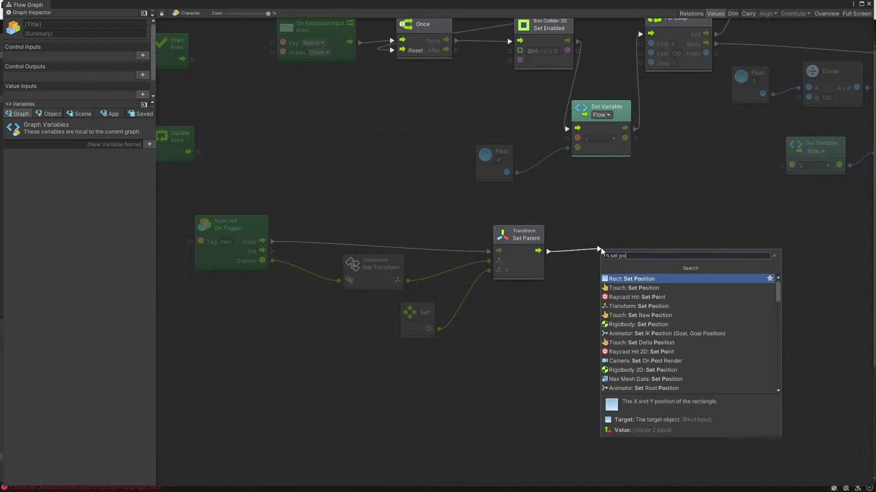
key("Down")
key("Down")
key("Down")
key("Return")
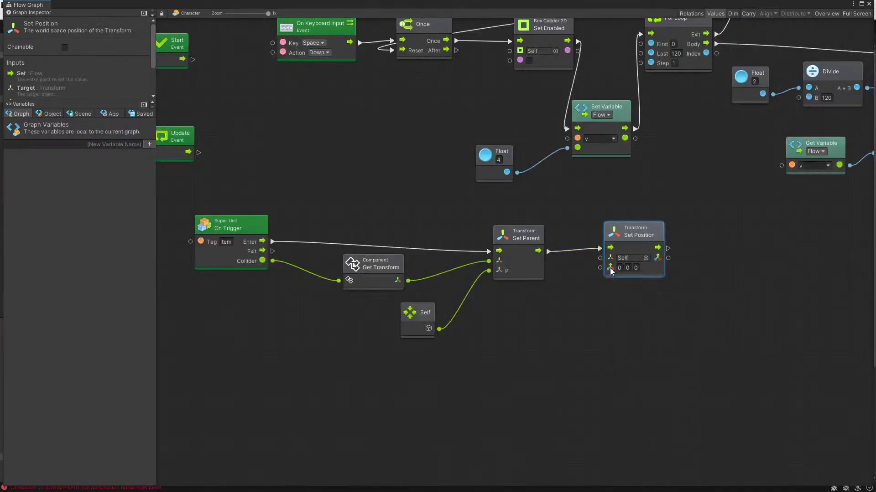
left_click_drag(610, 269, 409, 282)
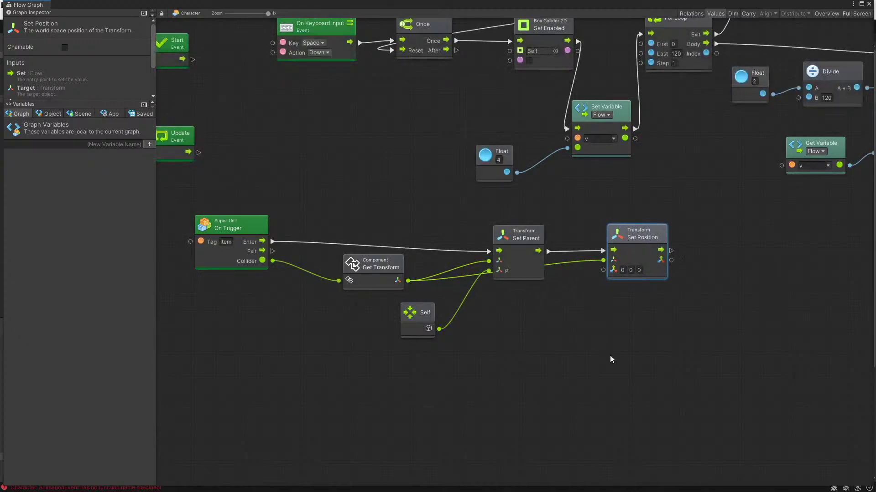
left_click_drag(626, 227, 629, 237)
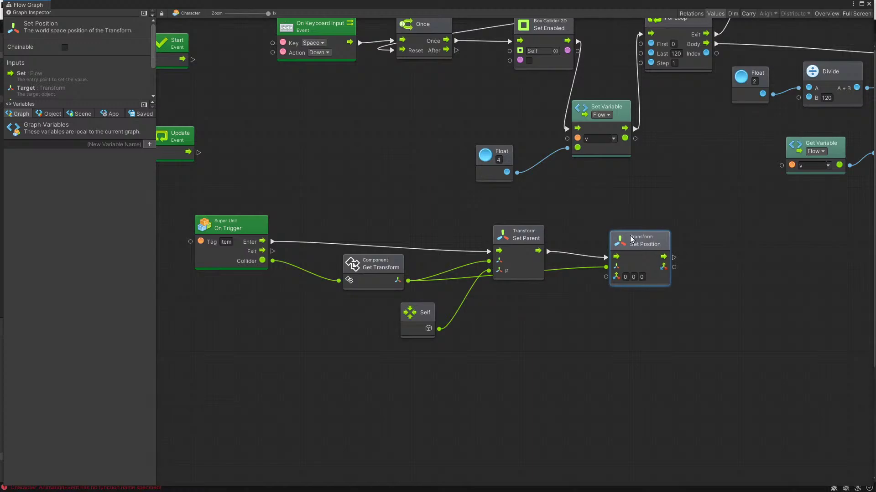
left_click_drag(631, 239, 643, 255)
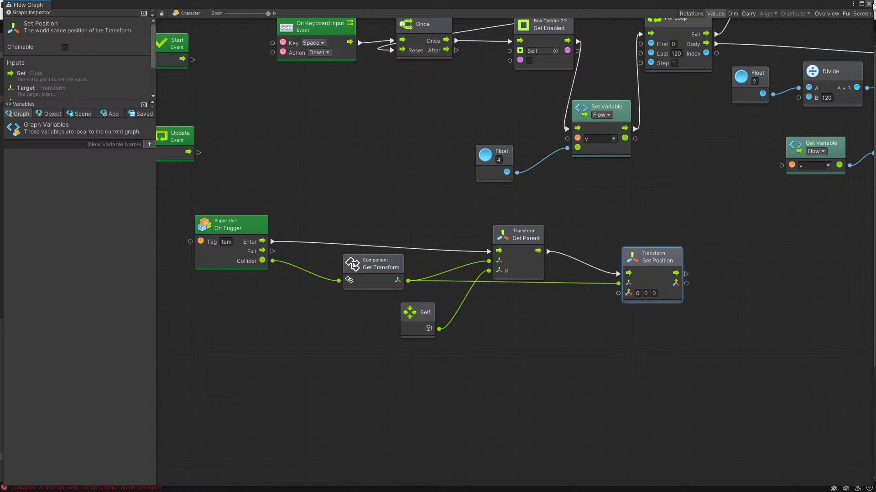
Step: Add a Transform Set Local Position node after Set Parent and connect its target to the Get Transform output
left_click_drag(547, 252, 648, 214)
type("set loc")
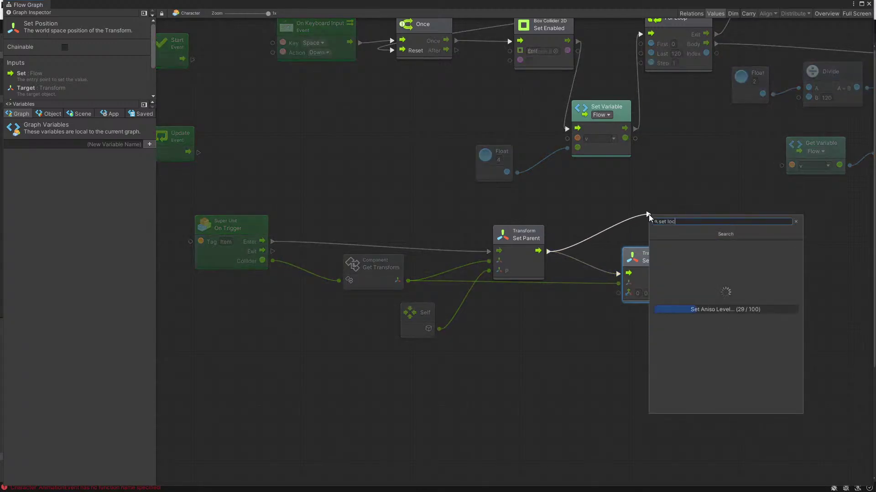
type("al pos")
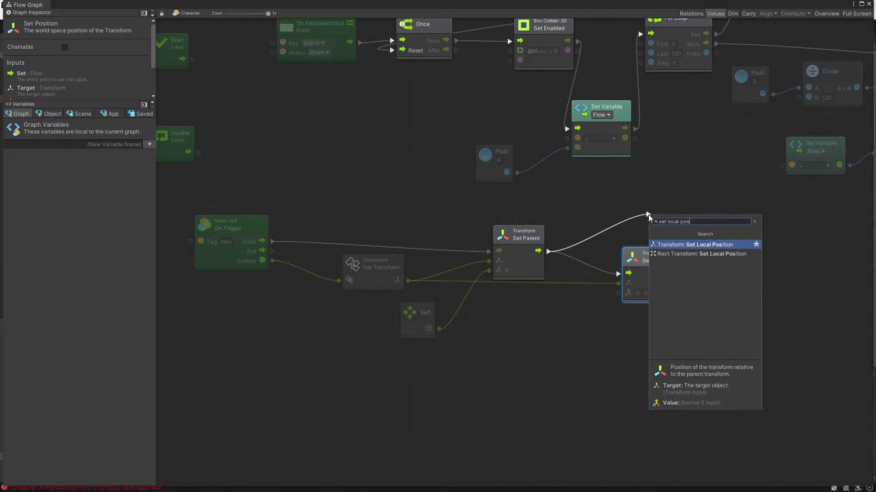
key("Return")
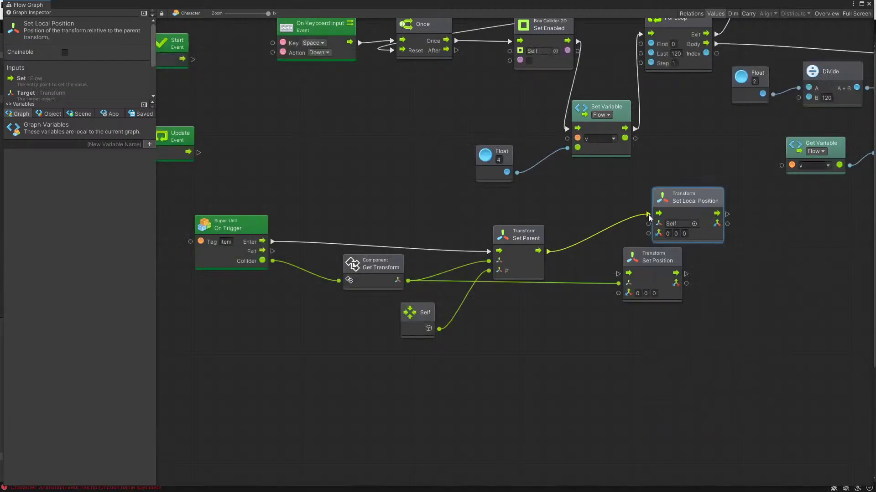
left_click_drag(648, 223, 399, 280)
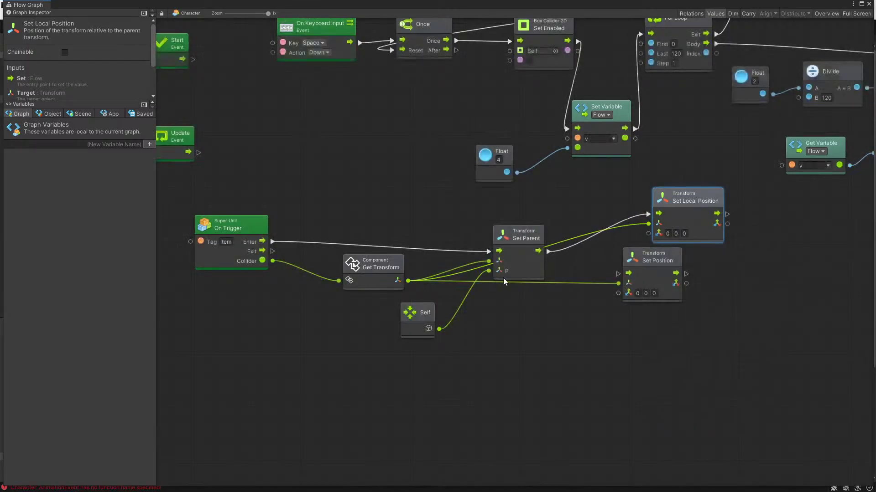
Step: Delete the Set Position node, move Set Local Position into its place, and return to the scene
left_click(634, 254)
key("Delete")
left_click_drag(688, 198, 670, 266)
left_click(664, 185)
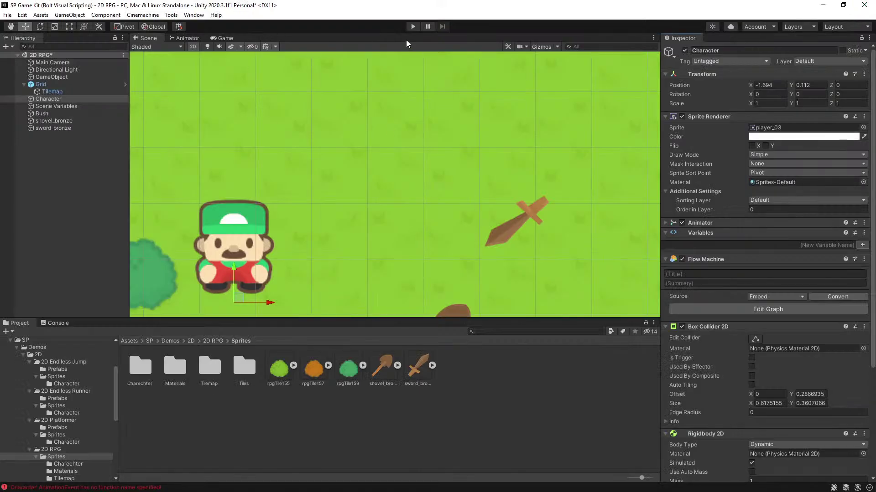
Step: Playtest the scene by picking up the sword and carrying it around the field and the bush, and exit play mode
left_click(413, 27)
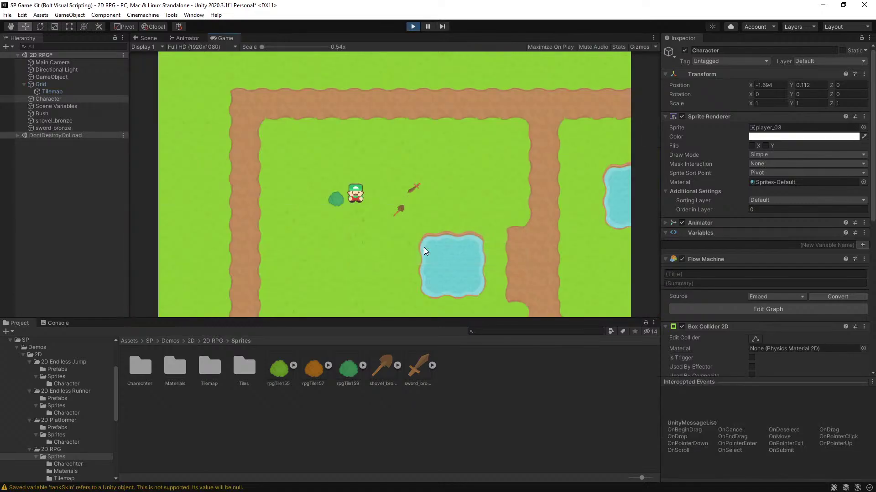
key("Right")
key("Down")
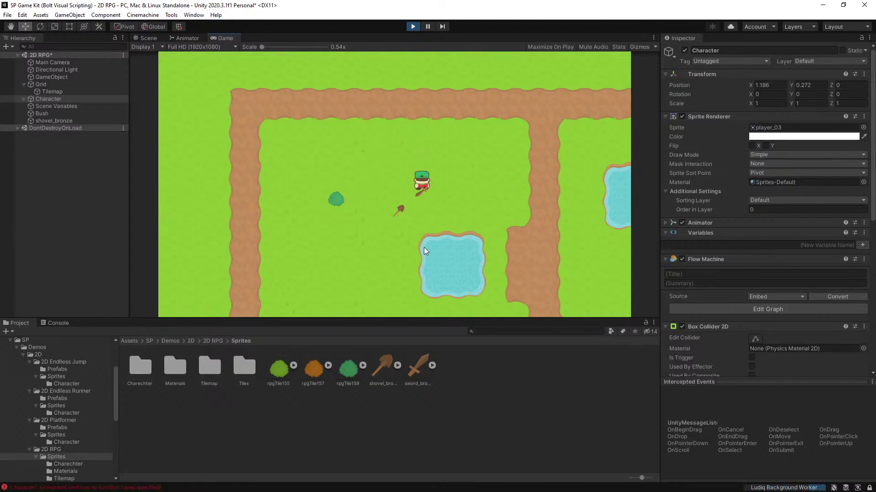
key("Left")
key("Up")
key("Left")
key("Down")
key("Right")
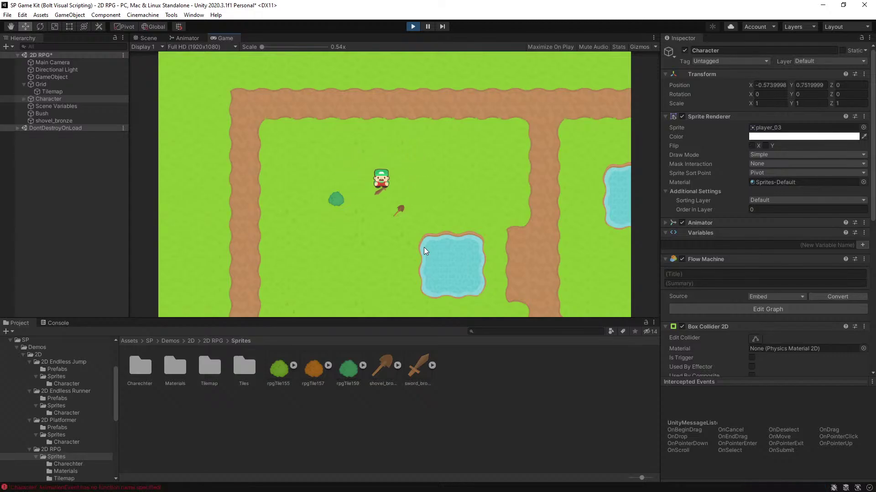
key("Up")
key("Right")
key("Down")
key("Up")
key("Right")
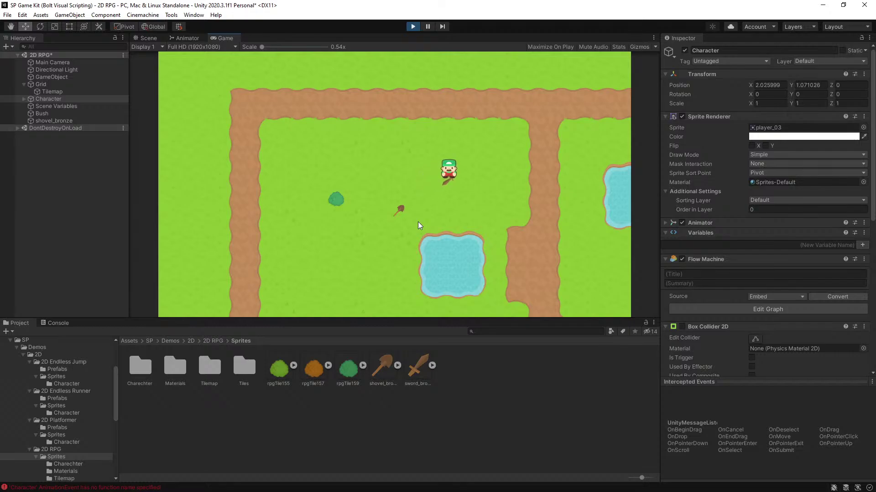
key("Down")
key("Left")
key("Up")
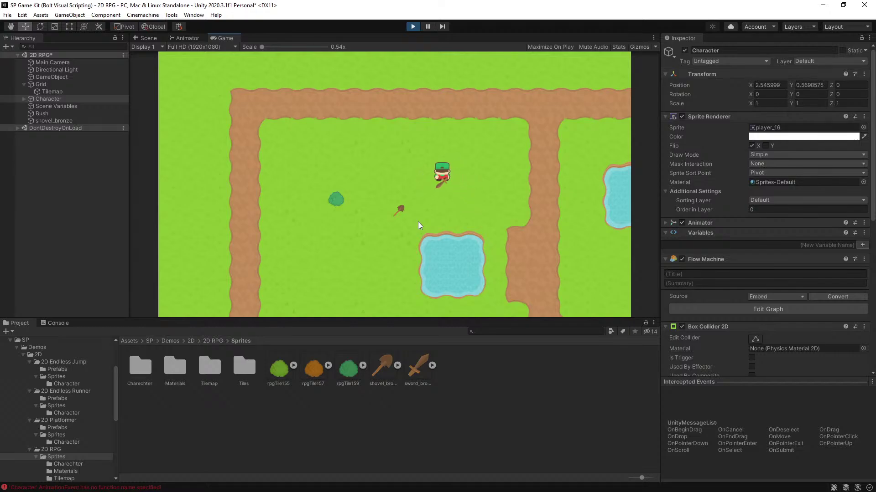
key("Left")
key("Down")
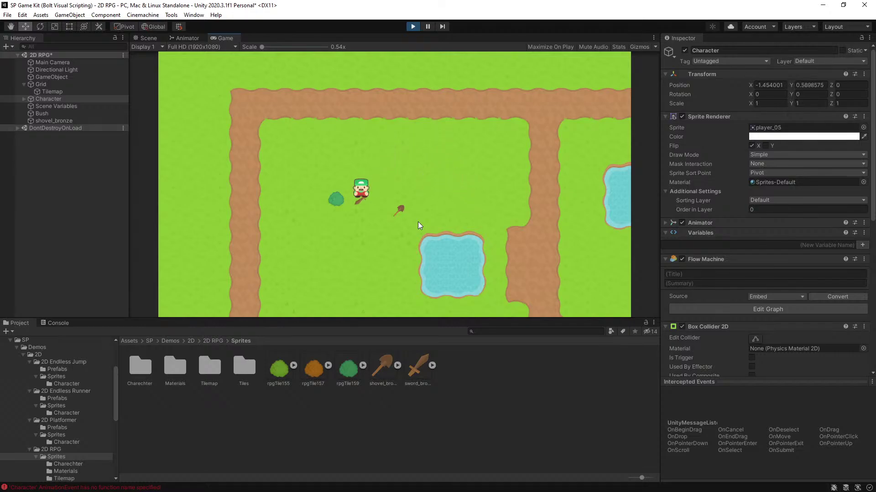
key("Up")
key("Left")
key("Down")
key("Up")
key("Right")
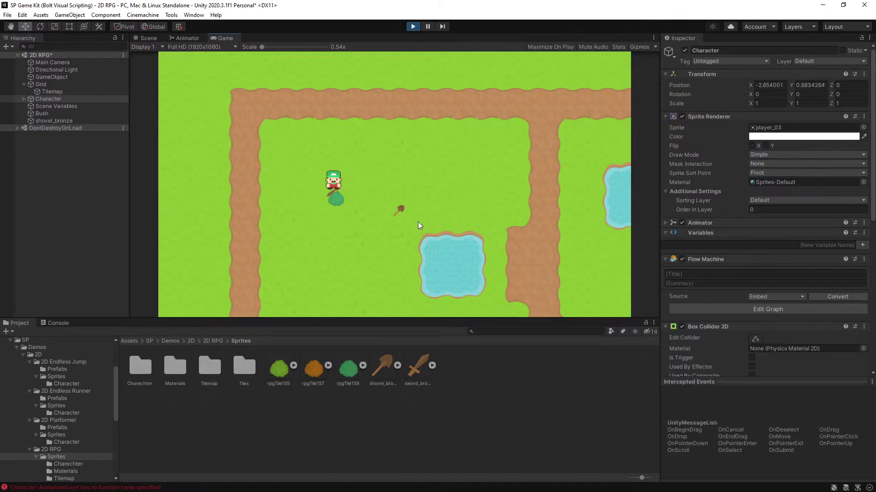
key("Down")
key("Up")
key("Right")
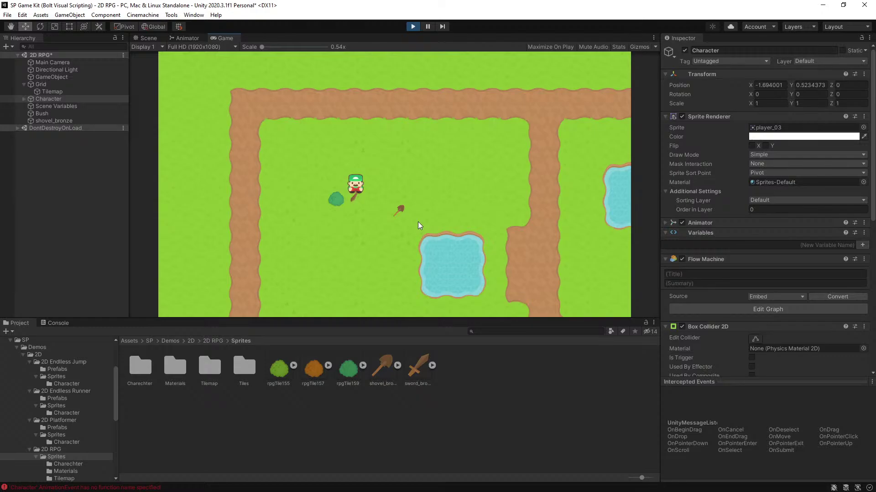
key("Left")
key("Up")
key("Left")
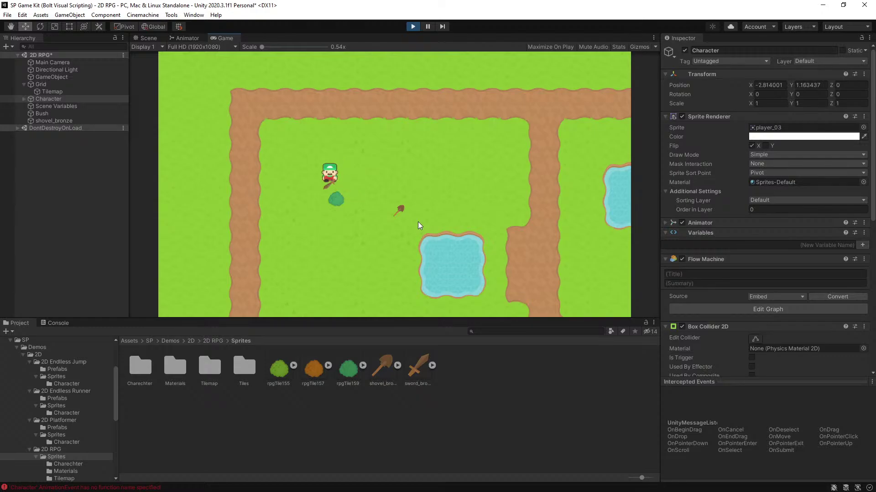
key("Down")
key("Right")
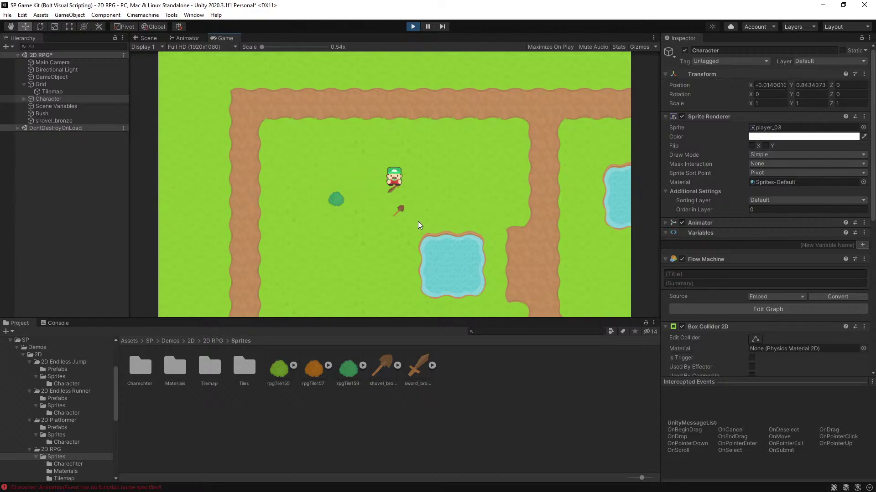
key("Right")
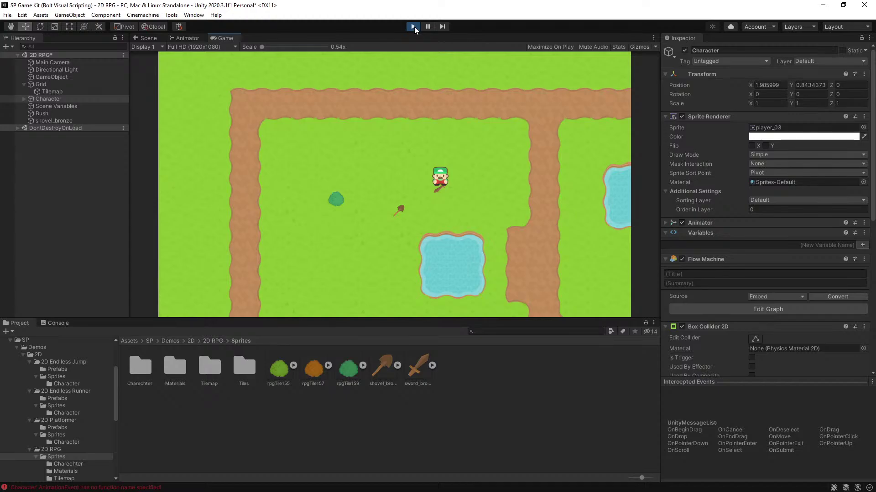
left_click(412, 26)
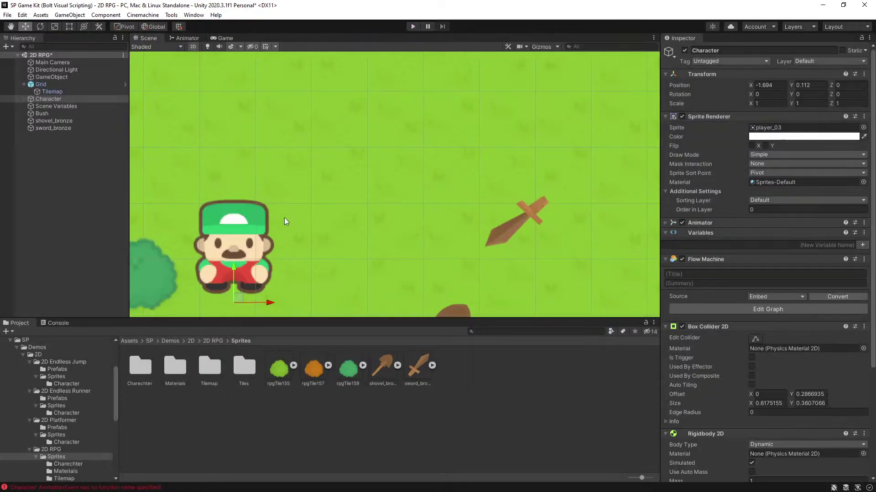
Step: Try Pivot as the sprite sort point of sword_bronze in its Sprite Renderer
left_click(64, 128)
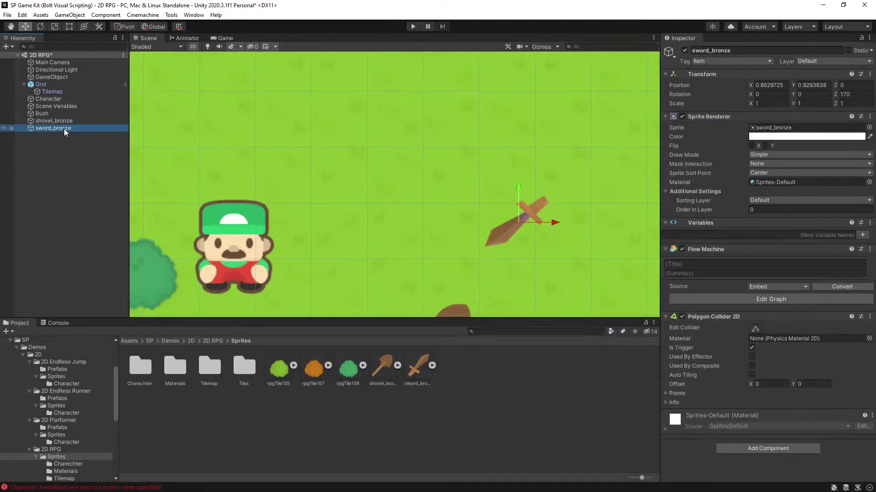
left_click(781, 173)
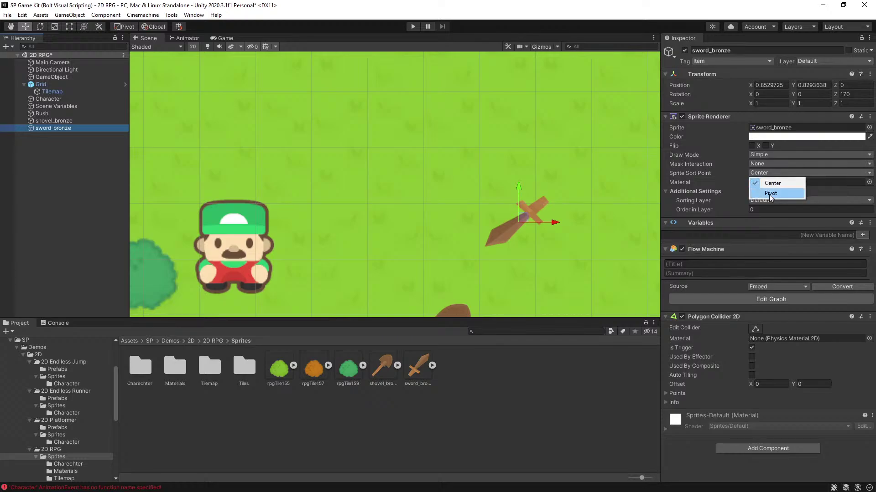
left_click(769, 193)
Step: Check the pivot options in the import settings of the sword_bronze texture
left_click(413, 372)
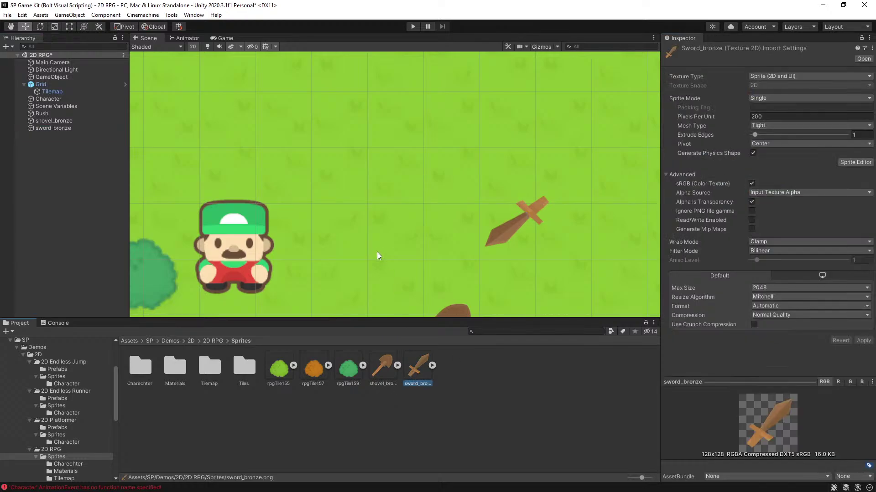
left_click(784, 143)
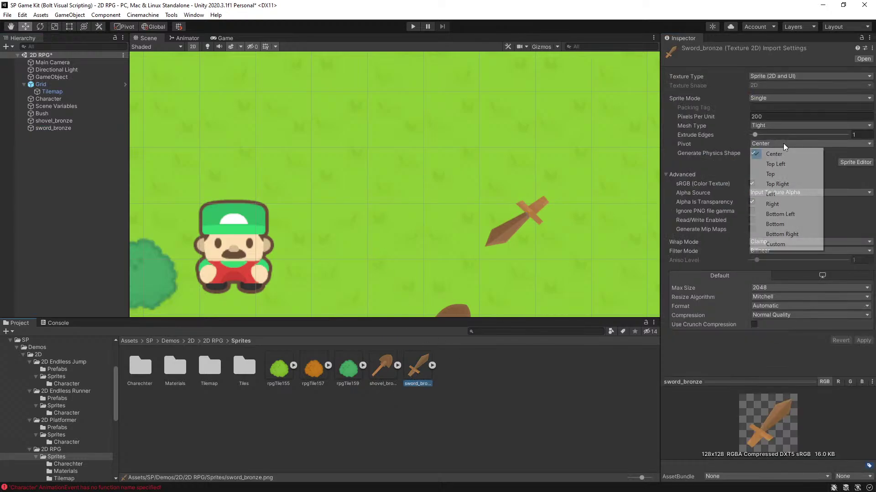
left_click(676, 354)
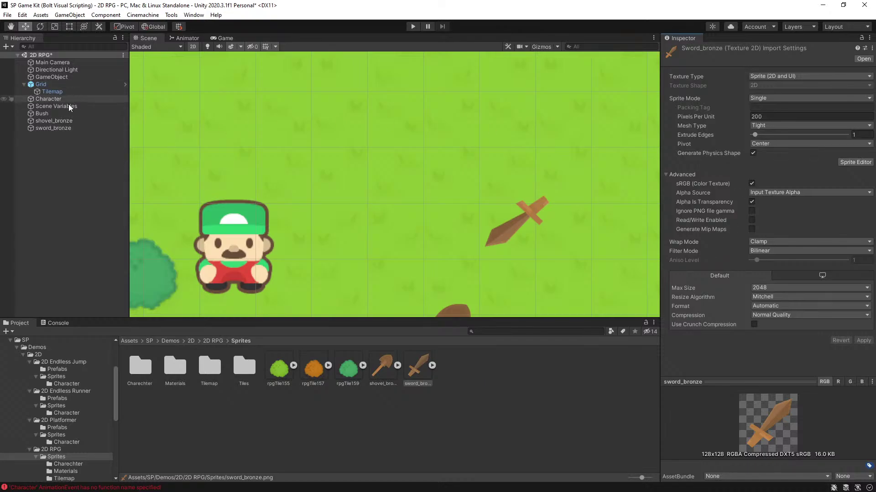
Step: Restore the sprite sort point of the sword_bronze object to Center
left_click(62, 128)
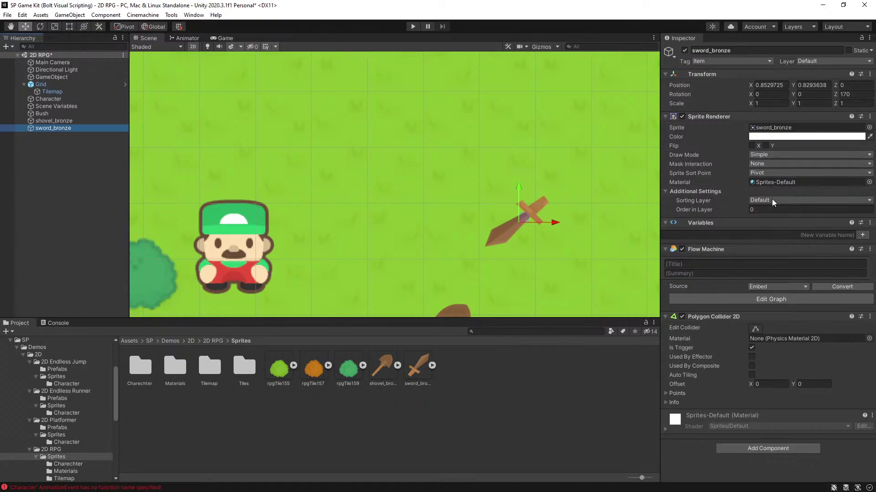
left_click(767, 173)
left_click(781, 178)
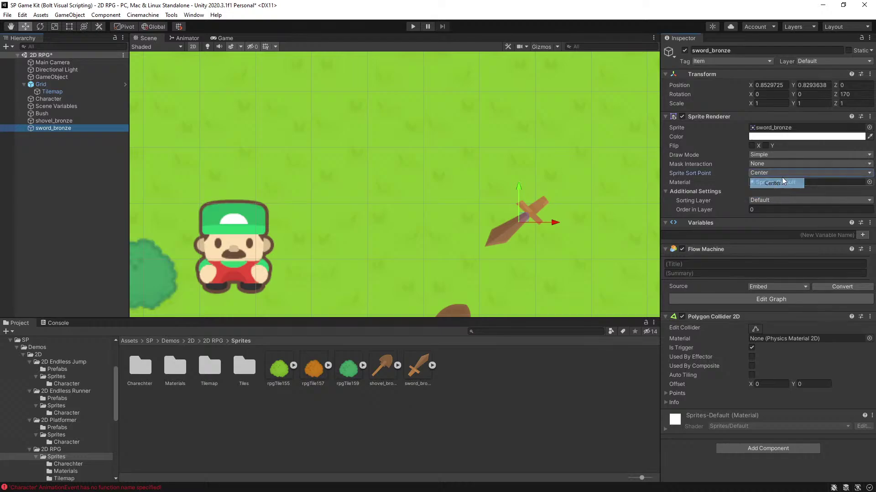
Step: Set the Z rotation of sword_bronze to 230 so the blade points downward
left_click(846, 94)
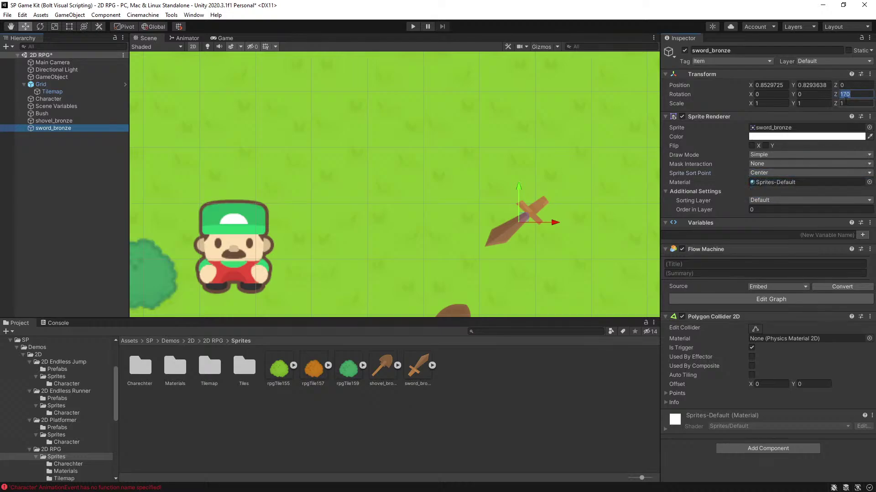
type("90")
key("BackSpace")
key("BackSpace")
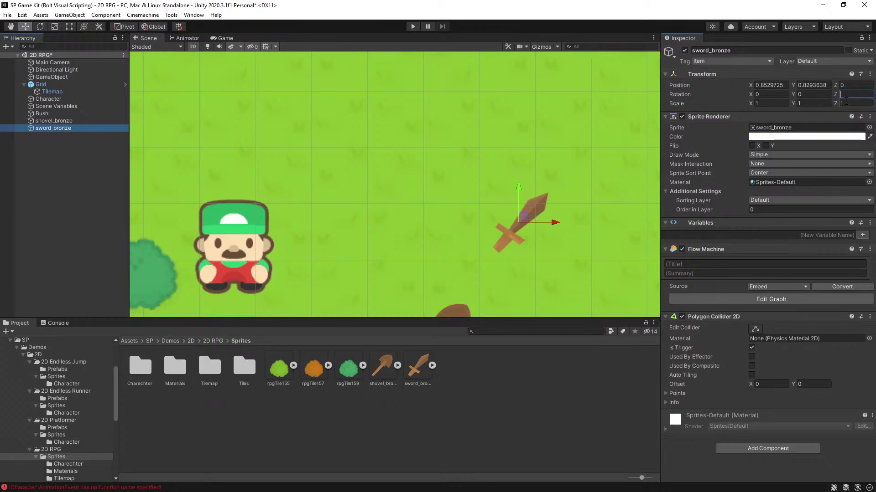
type("200")
key("BackSpace")
key("BackSpace")
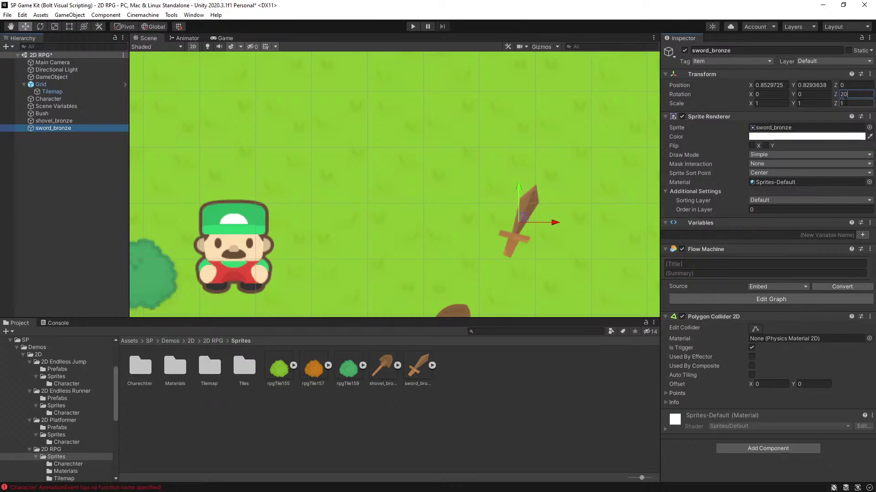
type("5")
key("BackSpace")
type("30")
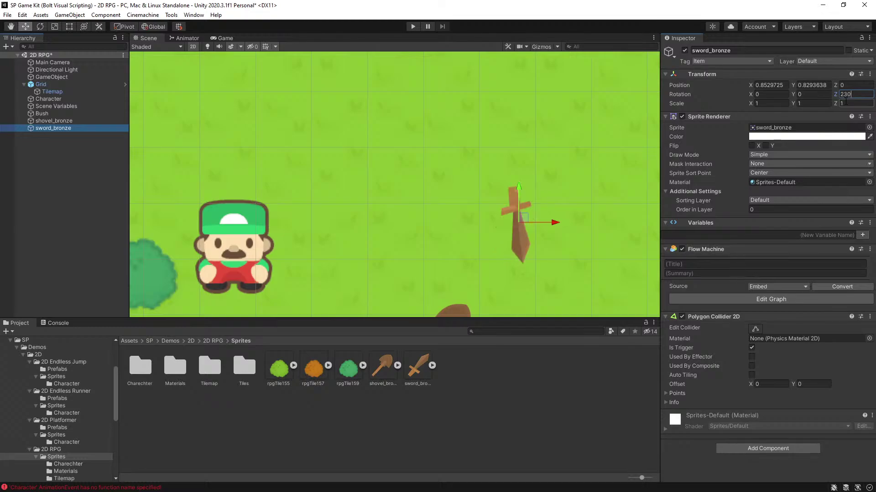
Step: Set the Y value of the Set Local Position node in the Character's flow graph to -0.1
left_click(544, 163)
left_click(520, 232)
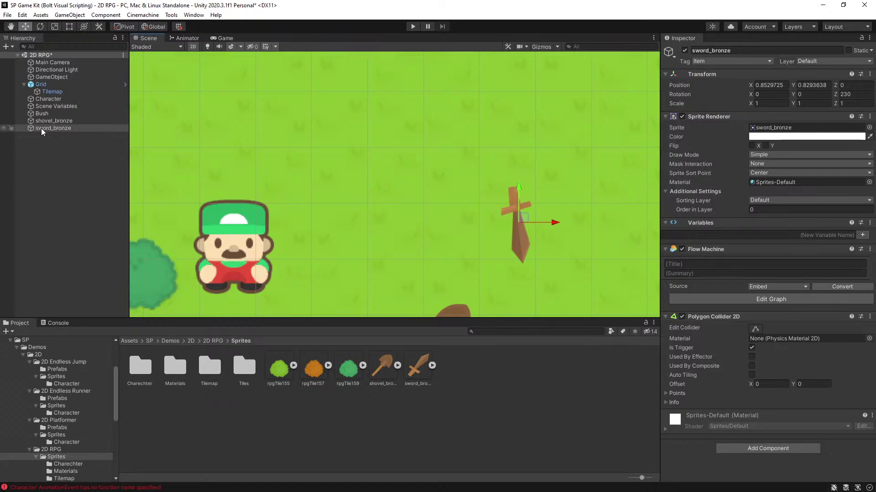
left_click(49, 99)
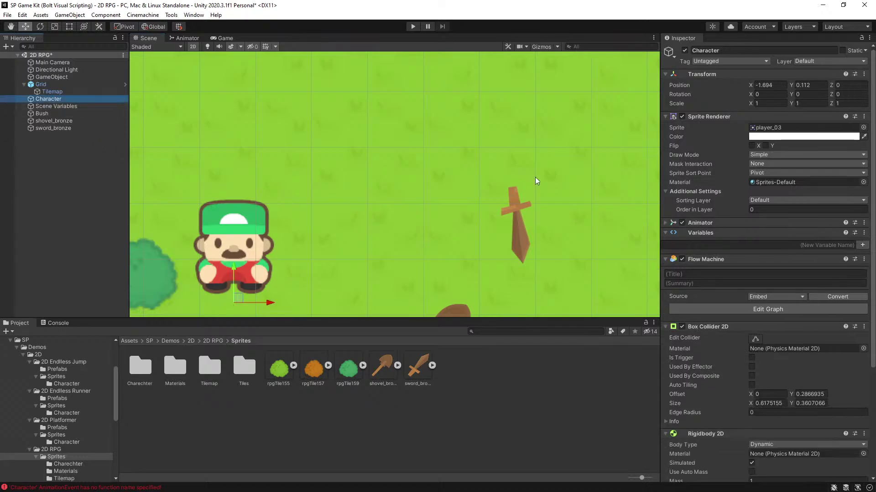
left_click(771, 309)
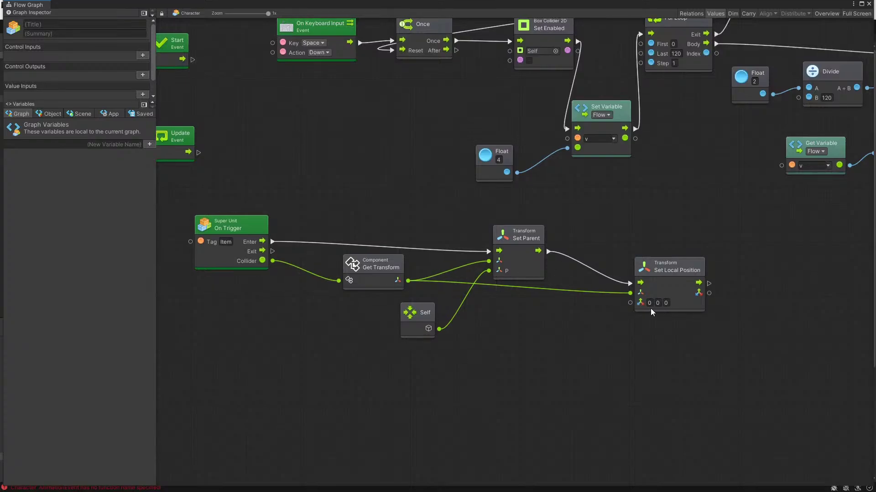
left_click(649, 303)
left_click(868, 3)
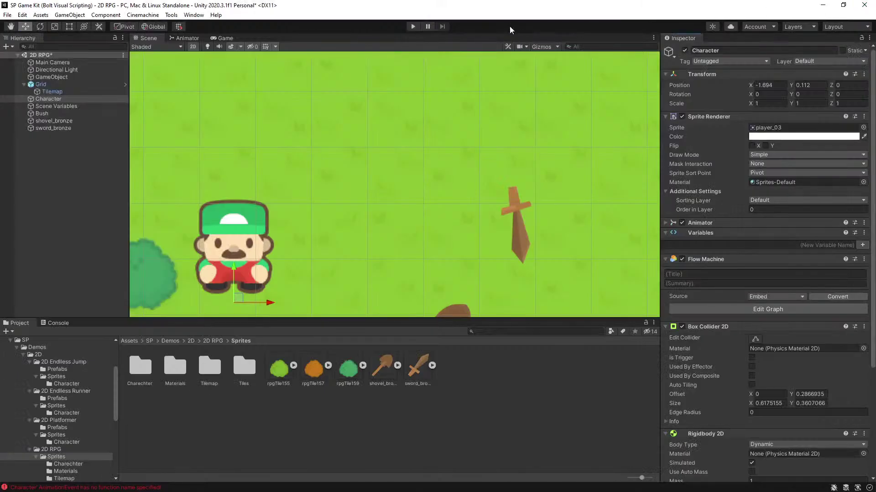
Step: Play-test the game by walking the character over the sword and around the bush, checking how it is carried
left_click(412, 27)
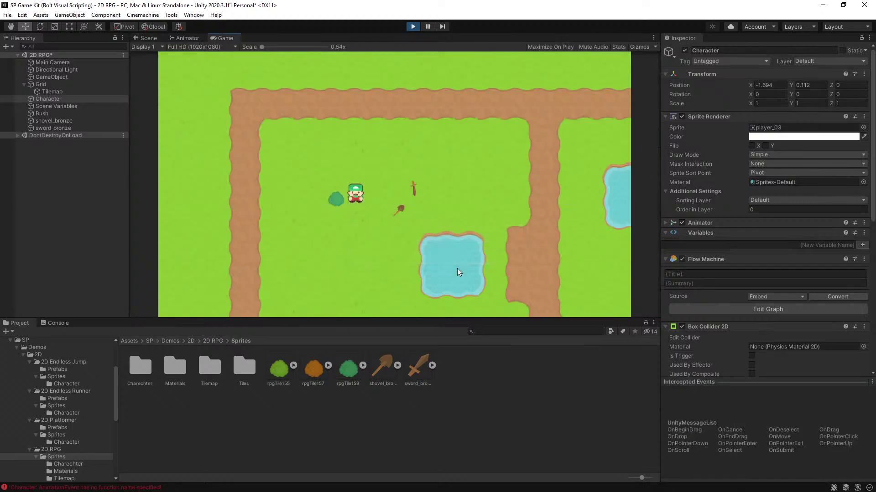
key("Right")
key("Down")
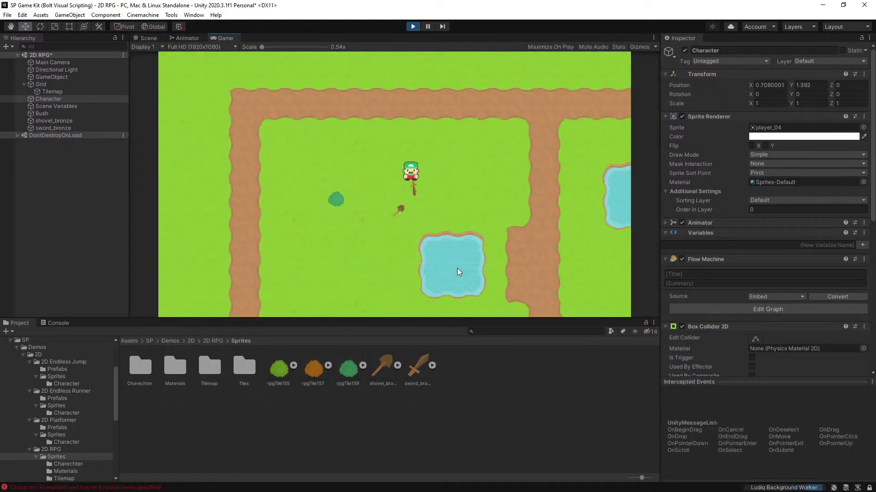
key("Left")
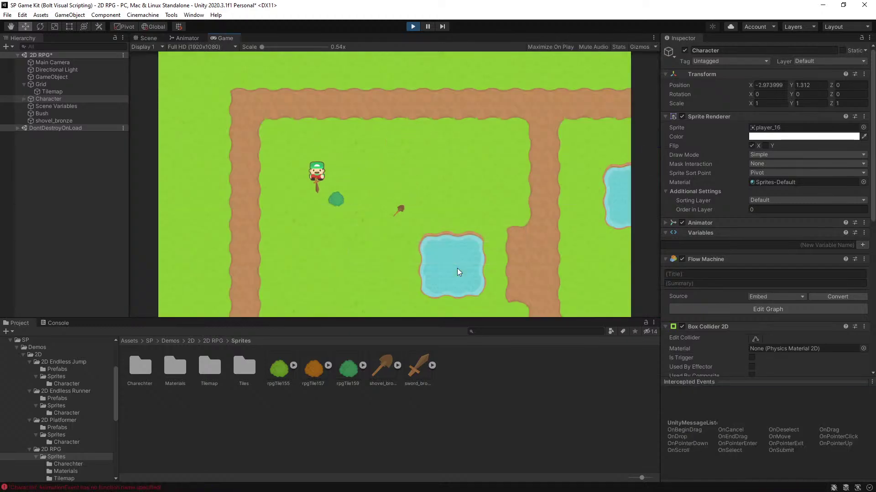
key("Right")
key("Down")
key("Left")
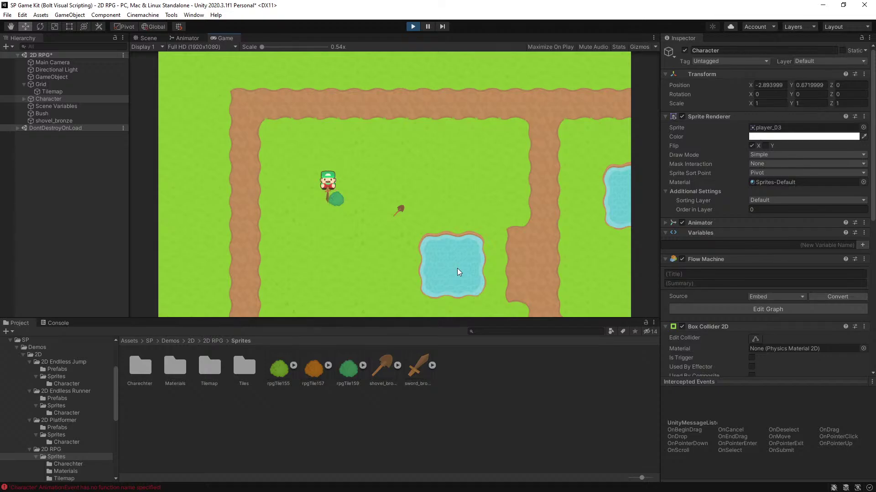
key("Right")
key("Left")
key("Right")
key("Right")
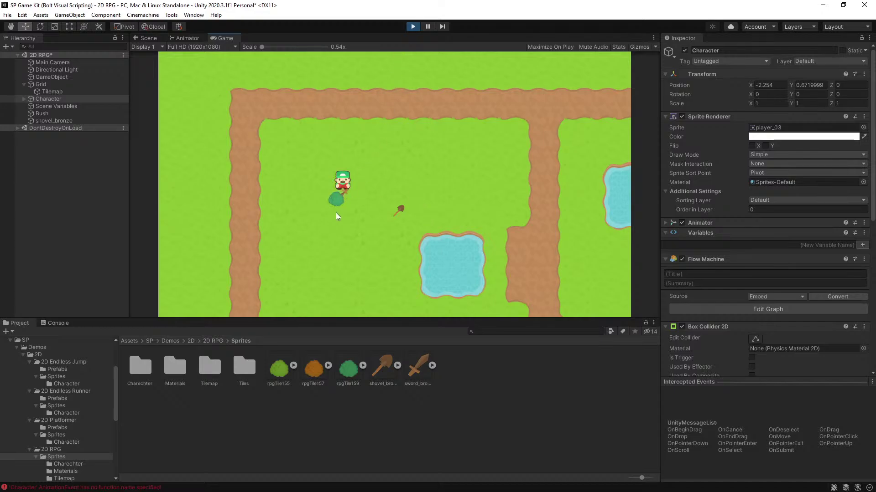
left_click(412, 26)
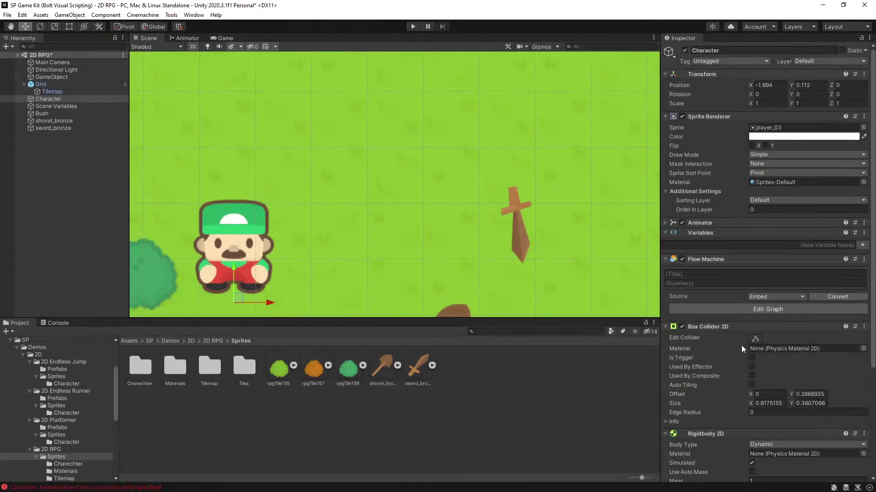
Step: Give the sword_bronze sprite a custom pivot on its handle, at about X 0.27, Y 0.21, and apply it
left_click(51, 129)
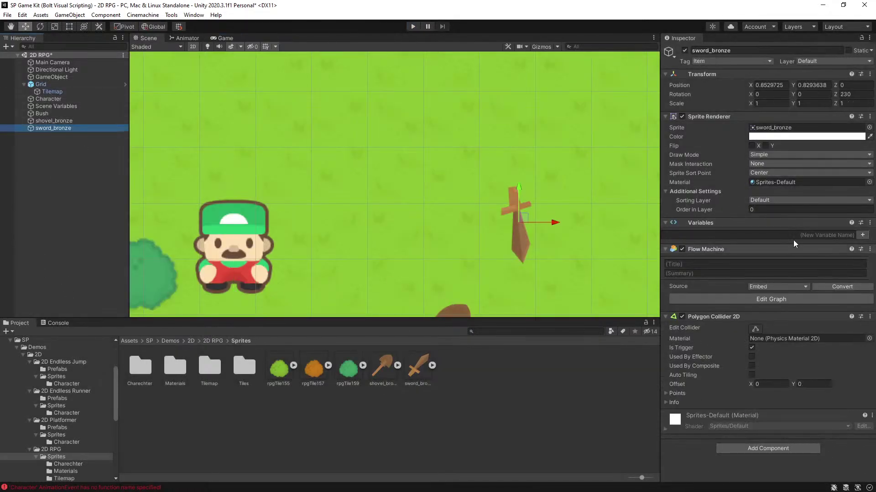
left_click(419, 366)
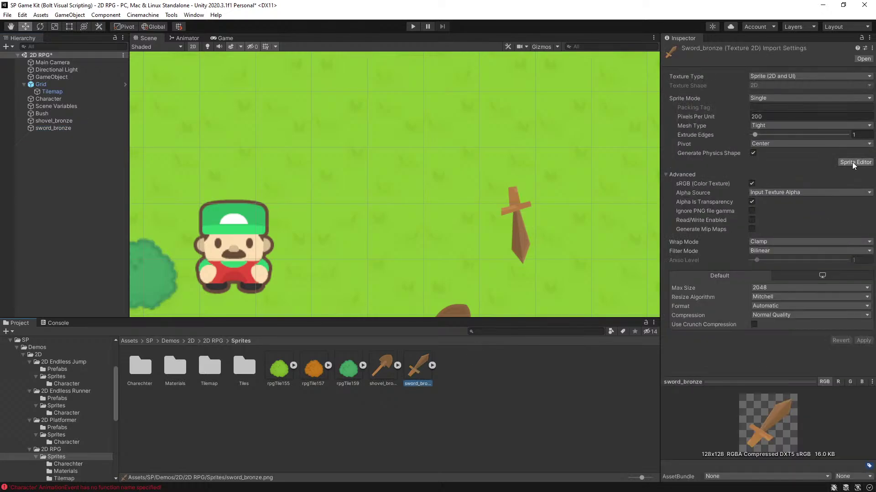
left_click(852, 162)
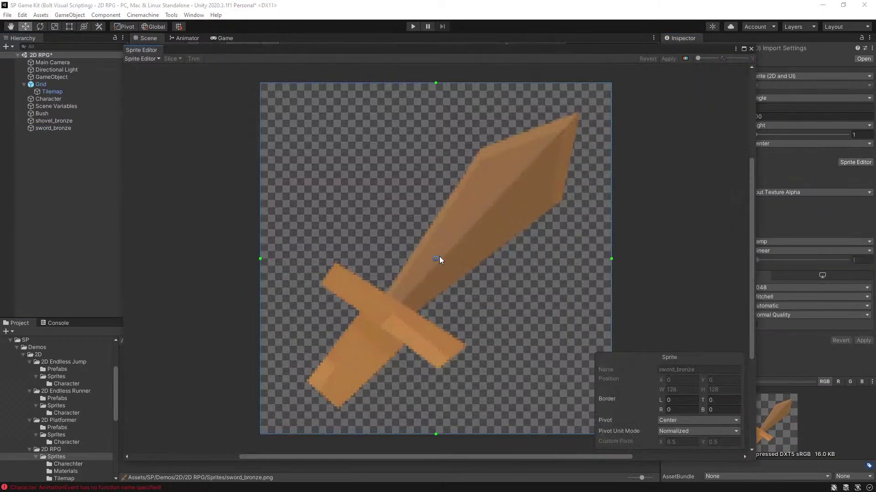
left_click_drag(436, 258, 356, 360)
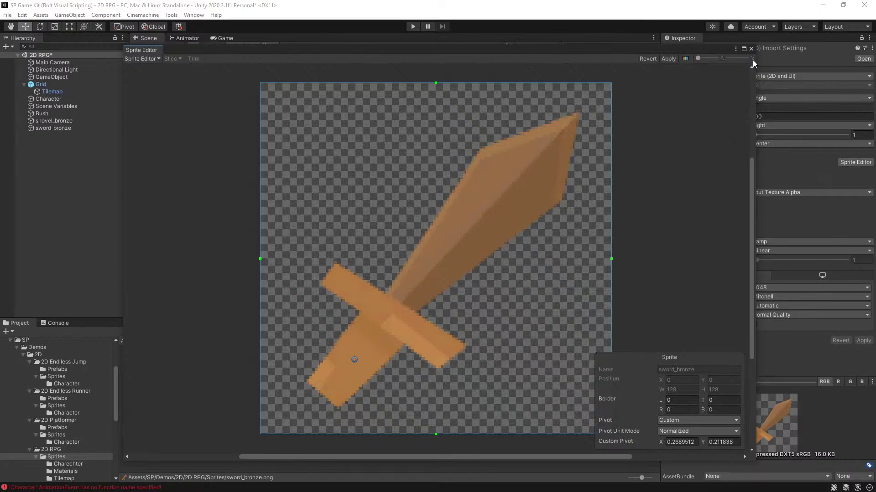
left_click(669, 58)
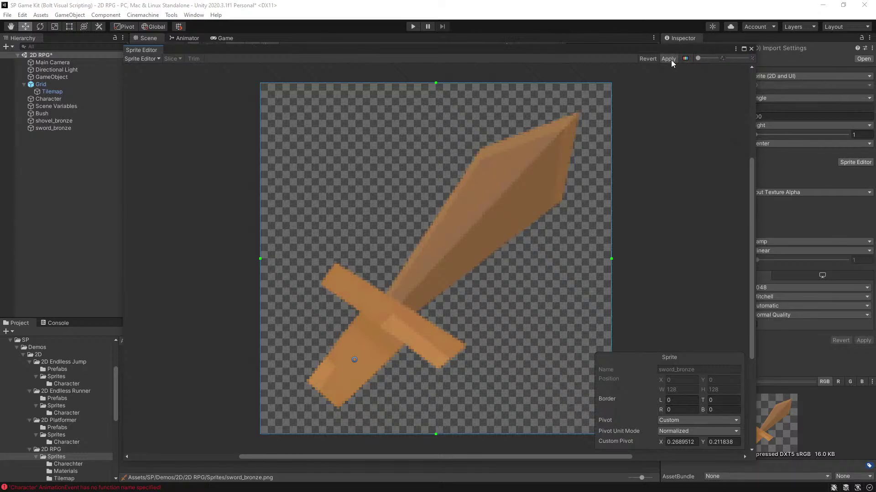
left_click(751, 49)
Step: Reshape the Polygon Collider 2D of sword_bronze to match the shifted sword's outline and save the scene
scroll(365, 231, "down", 3)
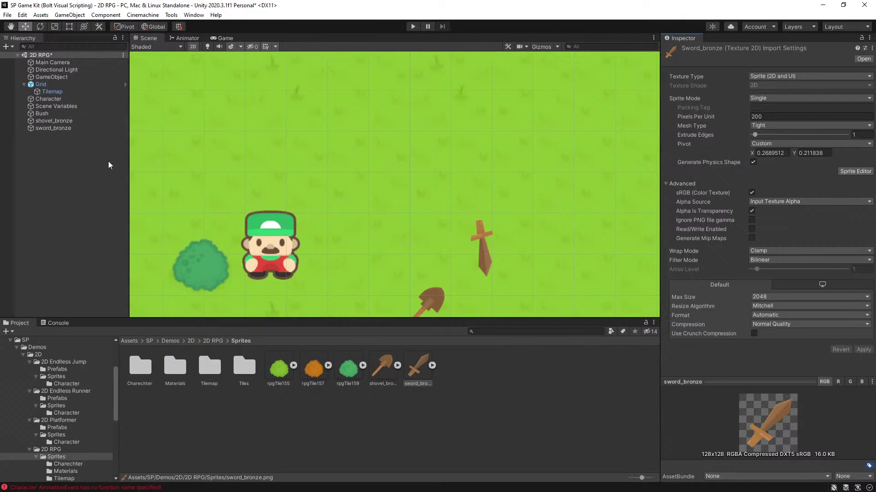
left_click(73, 129)
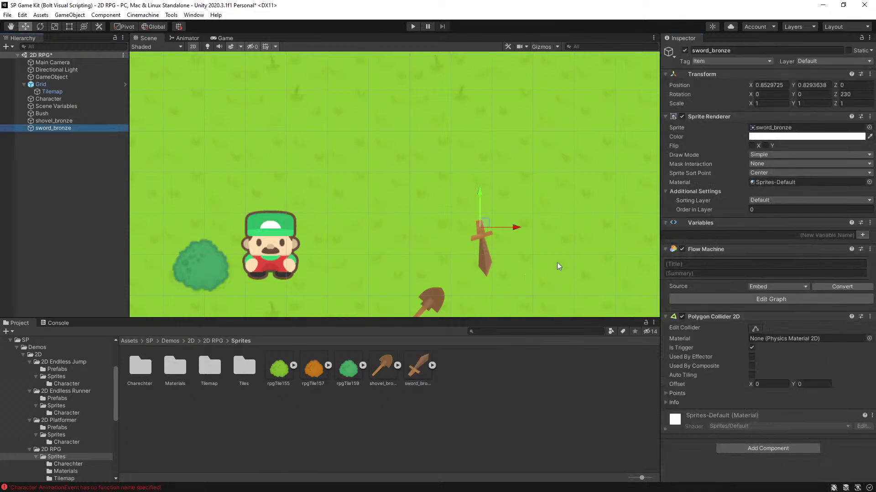
scroll(557, 266, "up", 3)
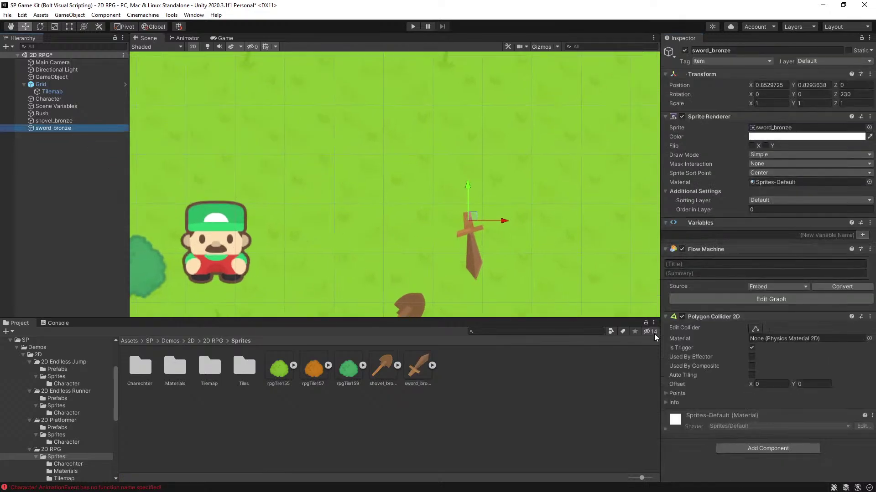
left_click(755, 329)
scroll(464, 215, "up", 3)
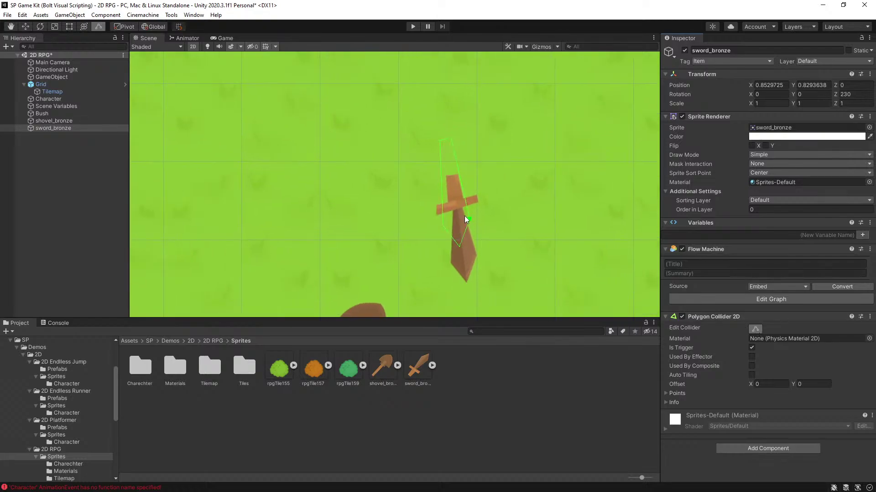
left_click_drag(459, 273, 466, 294)
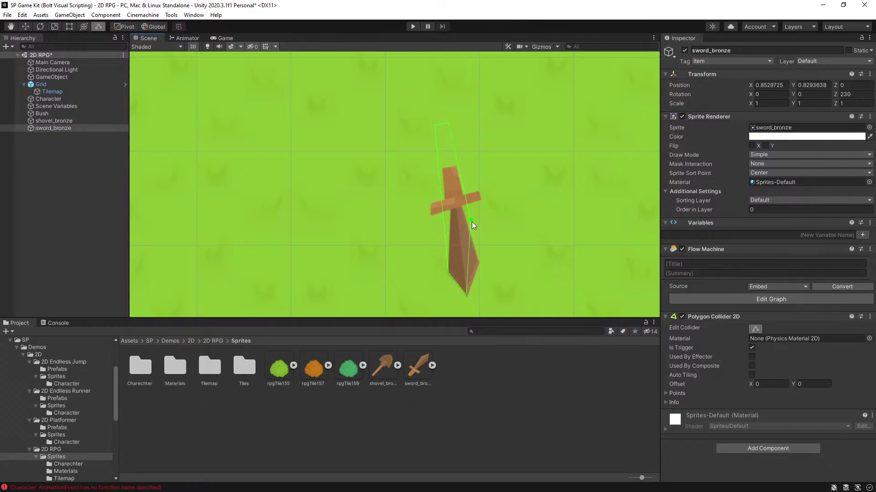
left_click_drag(471, 222, 480, 266)
left_click_drag(435, 125, 442, 166)
key("ctrl+s")
scroll(401, 196, "down", 5)
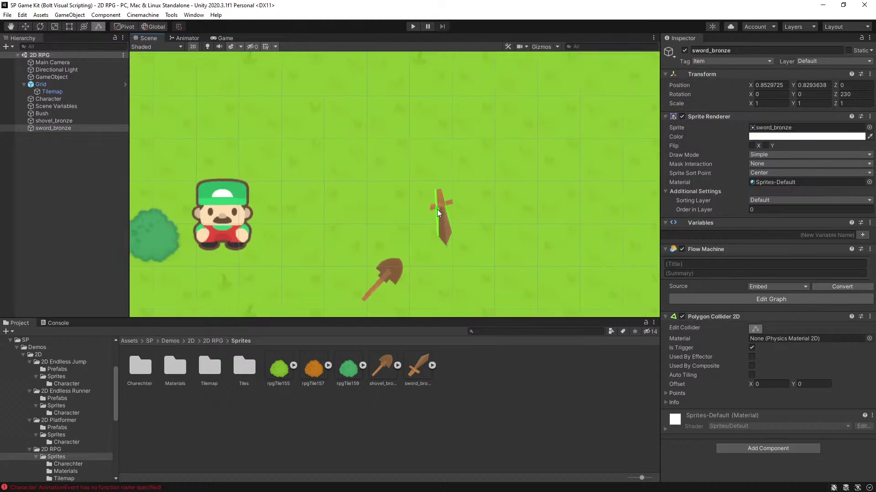
scroll(376, 213, "down", 5)
scroll(238, 246, "up", 3)
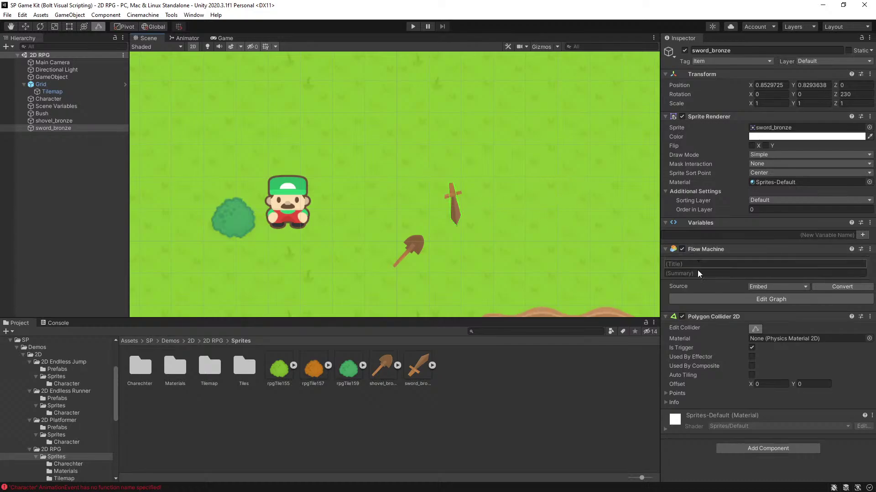
Step: Play-test picking up the sword with its handle pivot and carrying it past the bush
left_click(415, 26)
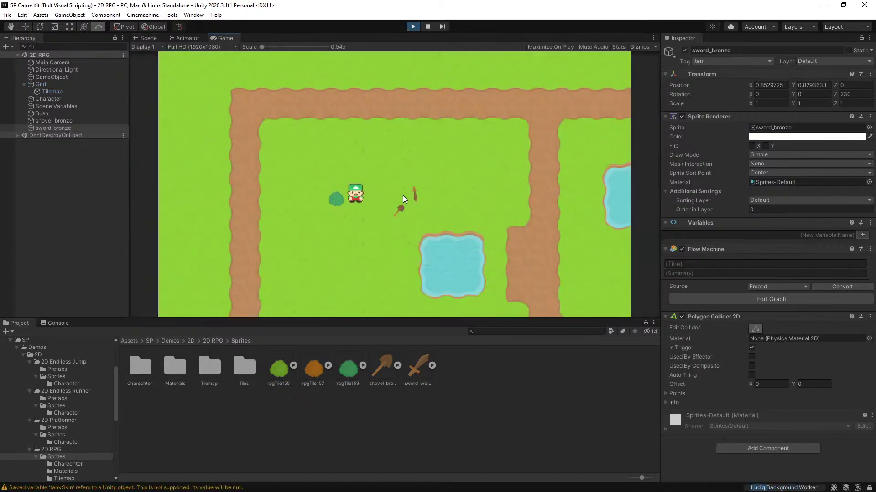
key("w")
key("d")
key("s")
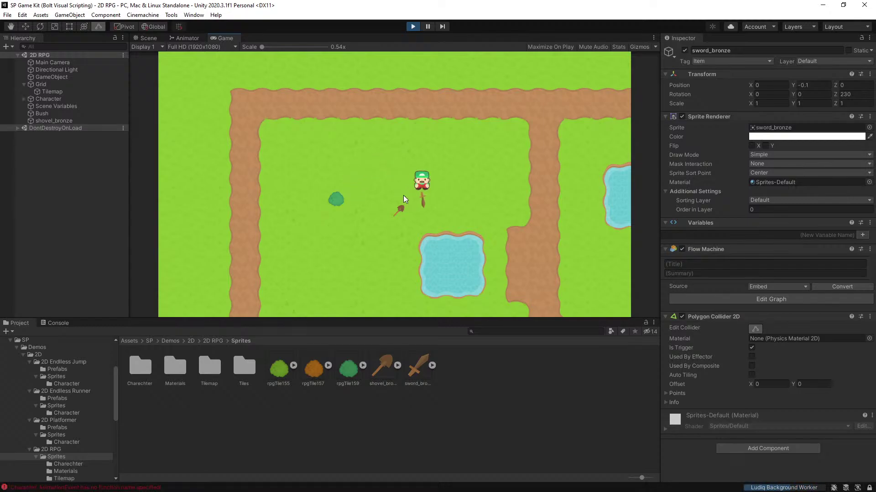
key("w")
key("s")
key("a")
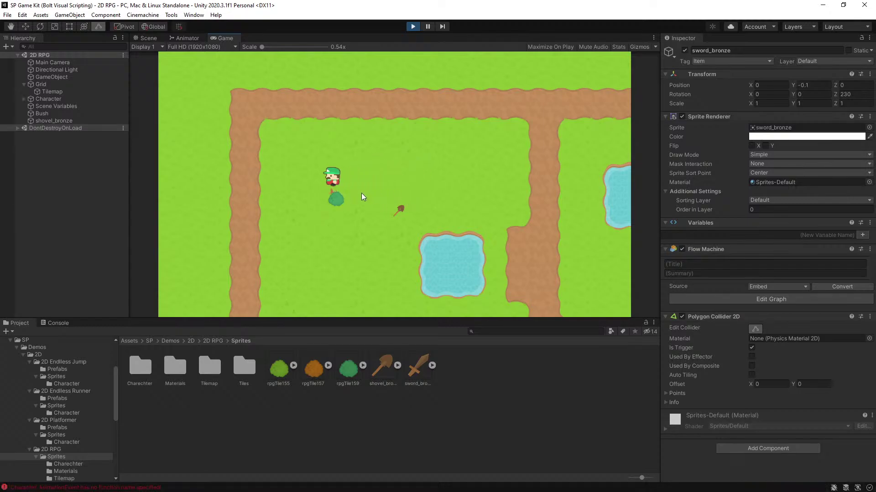
key("w")
key("a")
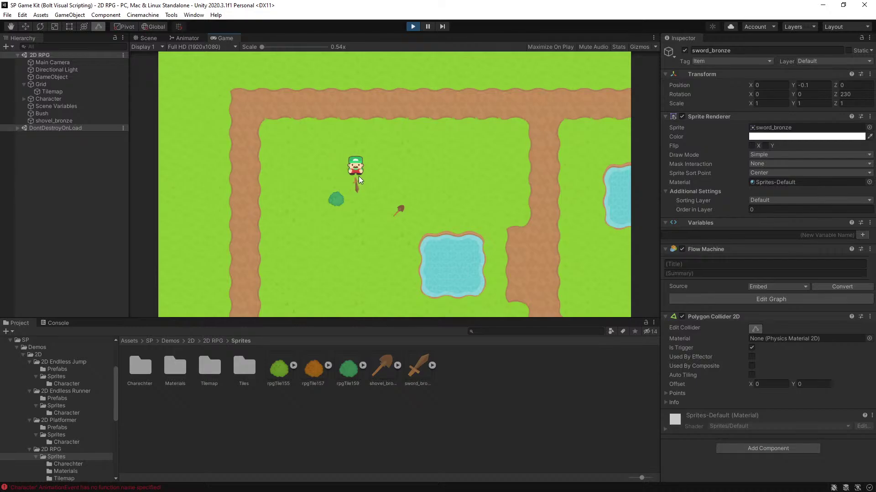
left_click(412, 26)
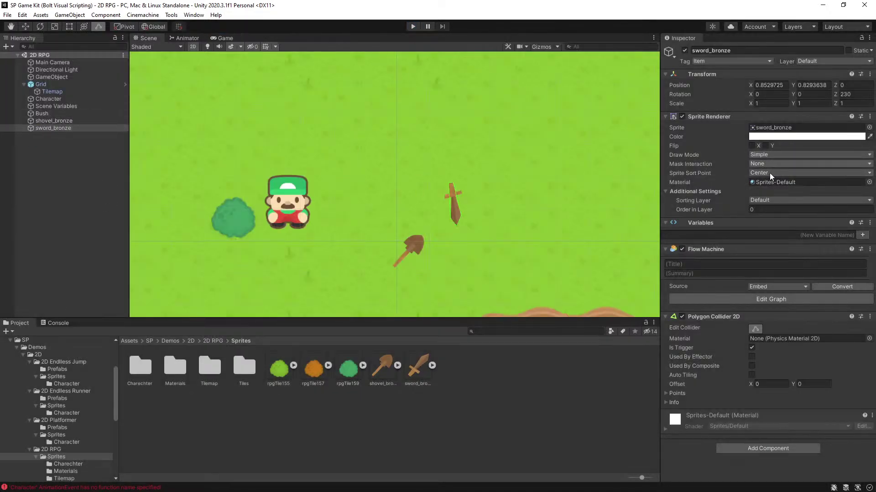
Step: Set the sprite sort point of sword_bronze to Pivot and its order in layer to 1
left_click(770, 174)
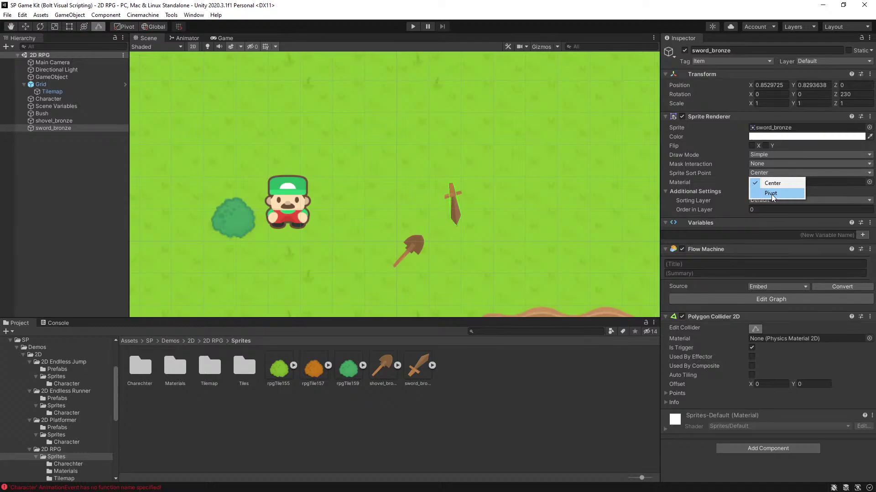
left_click(771, 194)
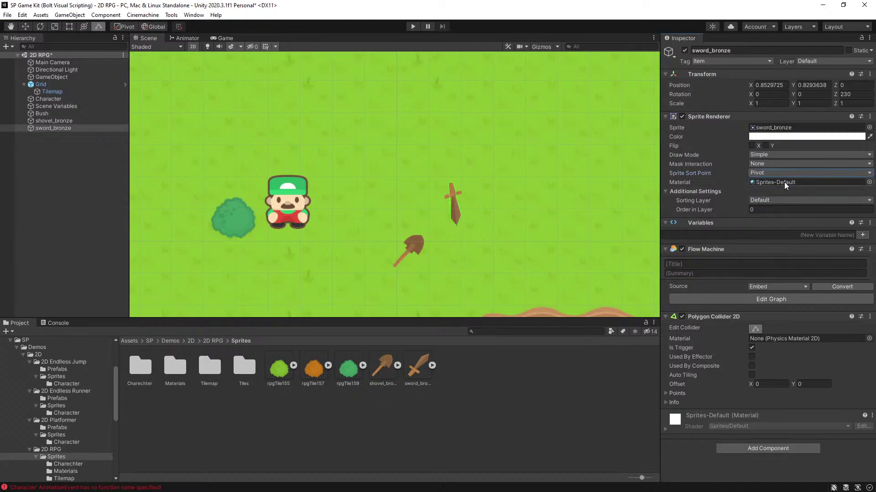
left_click(769, 210)
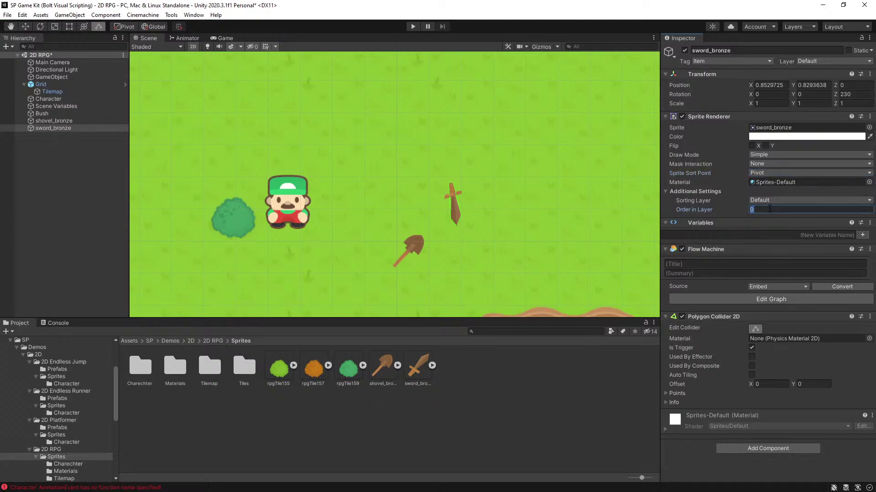
type("-1")
key("BackSpace")
key("BackSpace")
type("1")
left_click(250, 187)
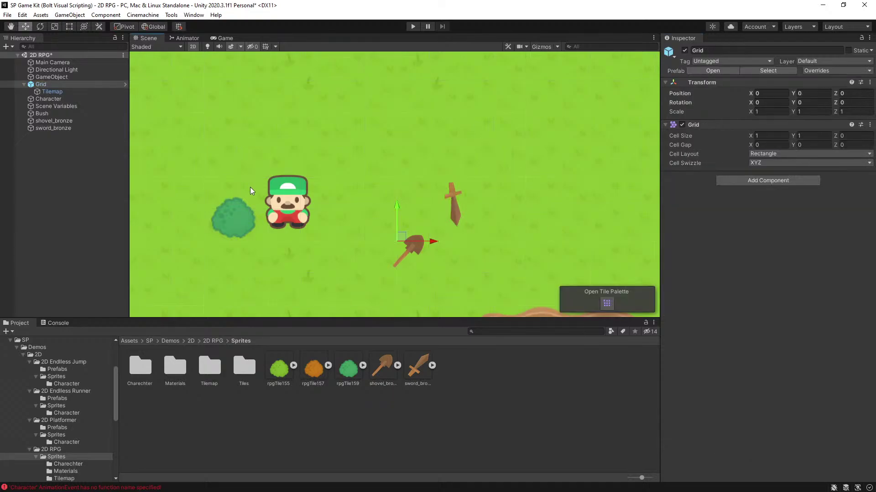
Step: Set the Y value of the Set Local Position node in the Character's flow graph to 3
left_click(302, 198)
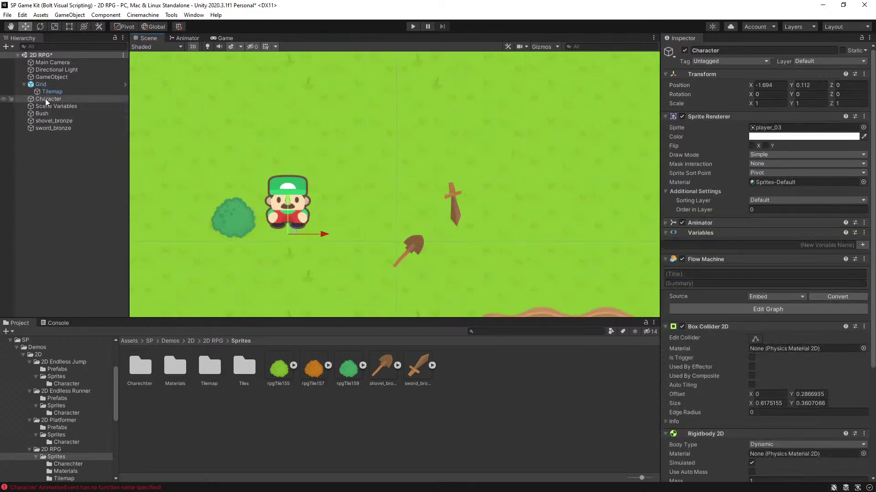
left_click(57, 100)
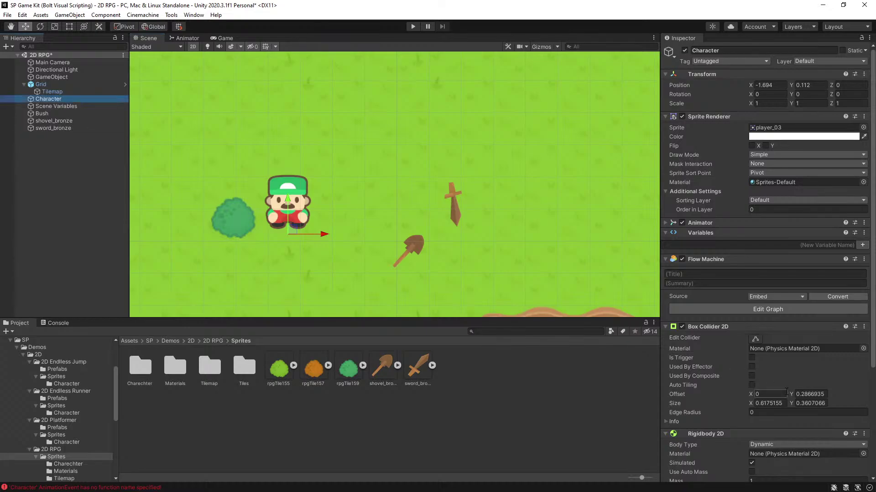
left_click(780, 312)
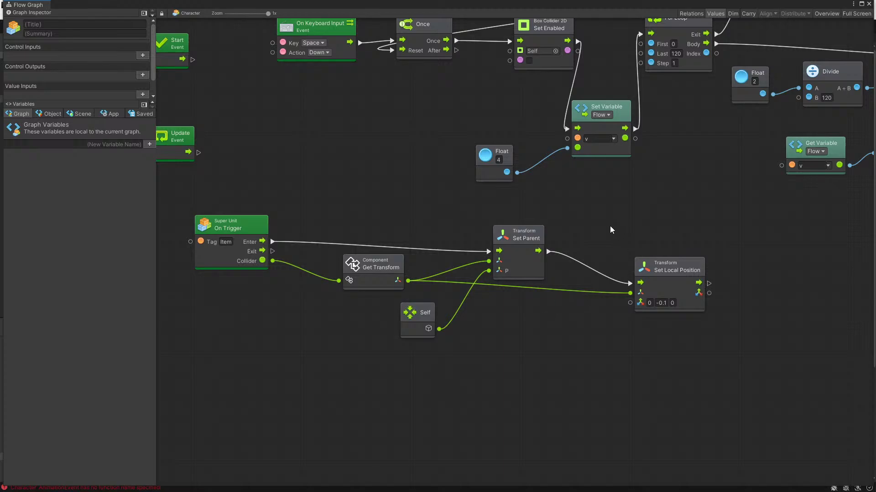
middle_click_drag(636, 236, 466, 248)
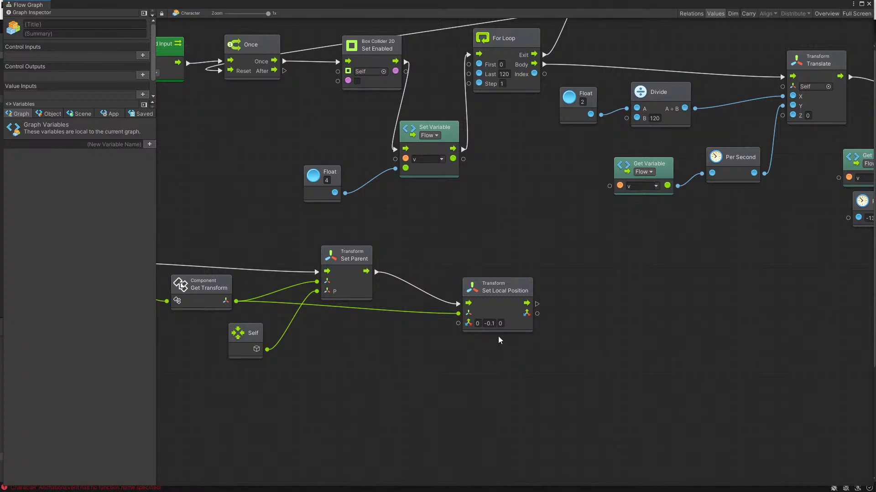
left_click(490, 324)
type("3")
key("Return")
left_click_drag(494, 291, 494, 294)
left_click(492, 248)
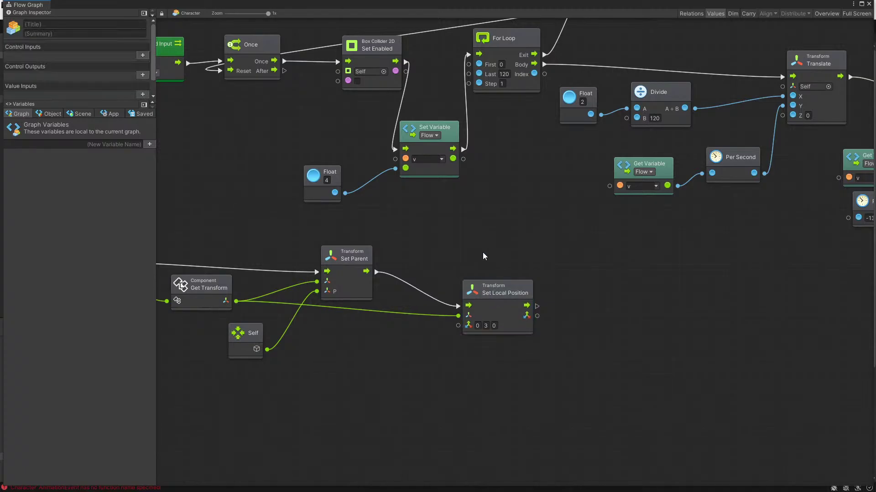
left_click(869, 4)
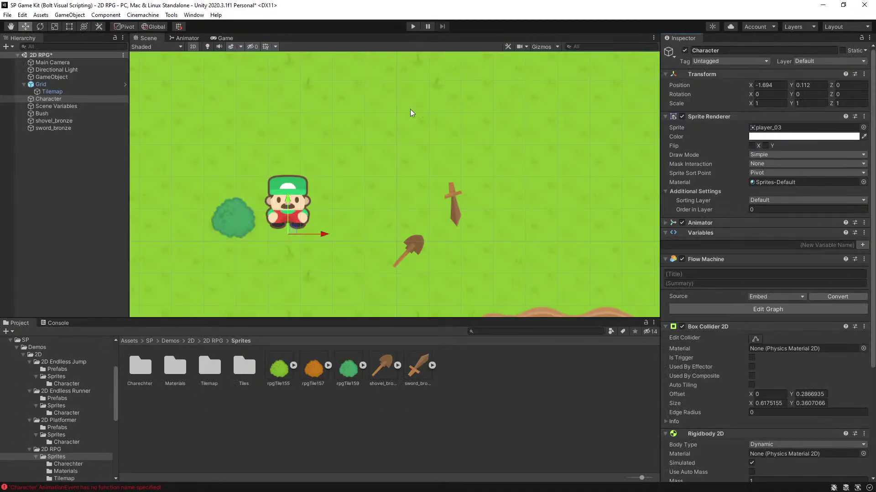
Step: Play-test walking the character into the sword to check where it is held
left_click(412, 26)
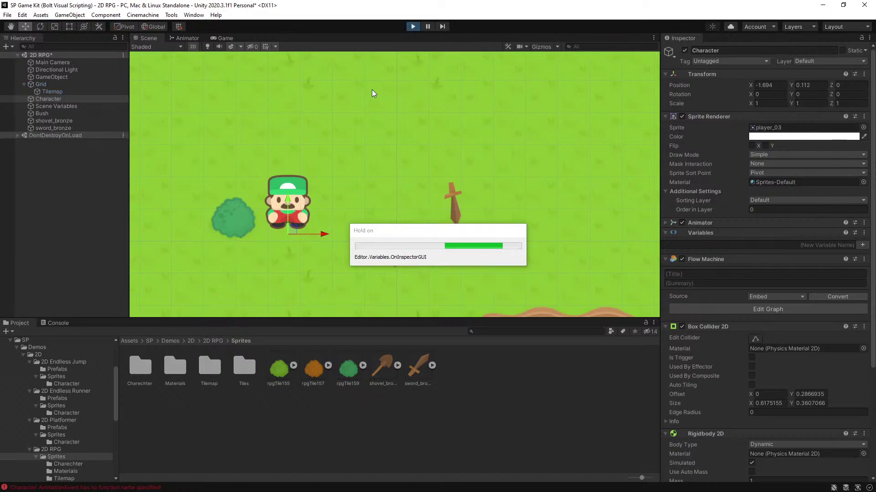
key("d")
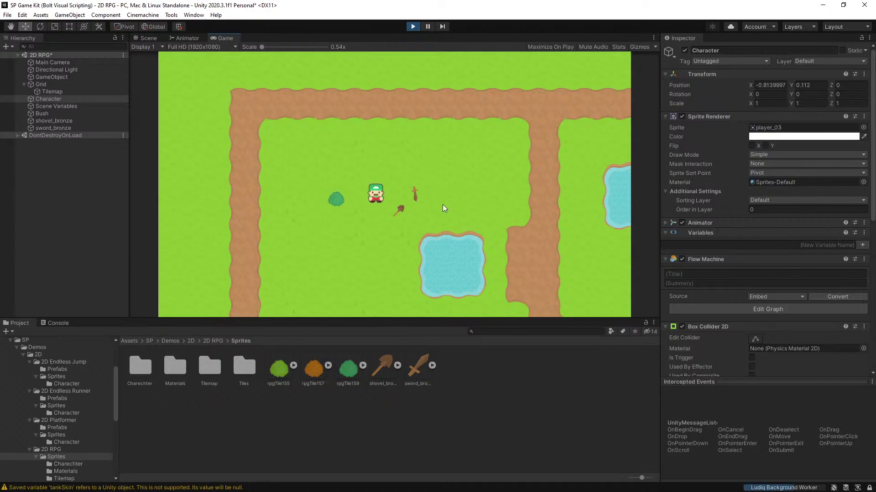
key("w")
key("d")
key("s")
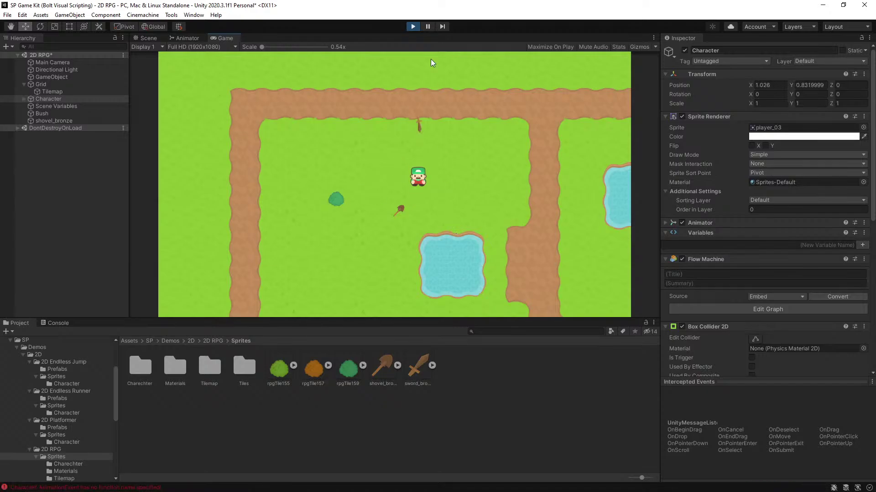
left_click(412, 27)
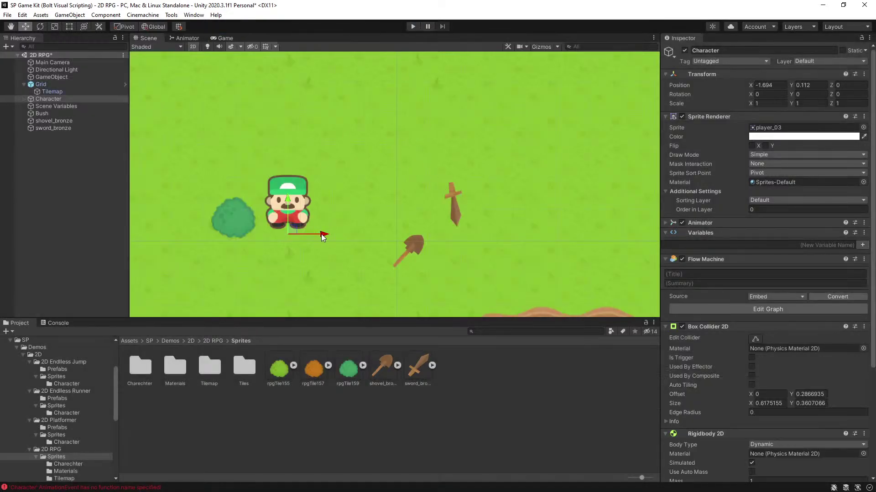
Step: Make sword_bronze a child of Character and set its position to X 0, Y 0
left_click_drag(321, 234, 322, 235)
left_click_drag(453, 194, 188, 162)
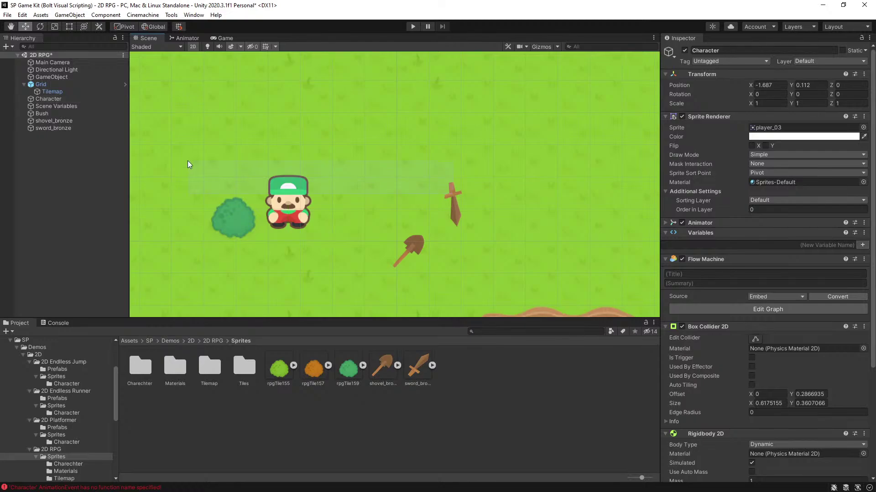
left_click_drag(289, 178, 283, 177)
left_click_drag(46, 128, 54, 98)
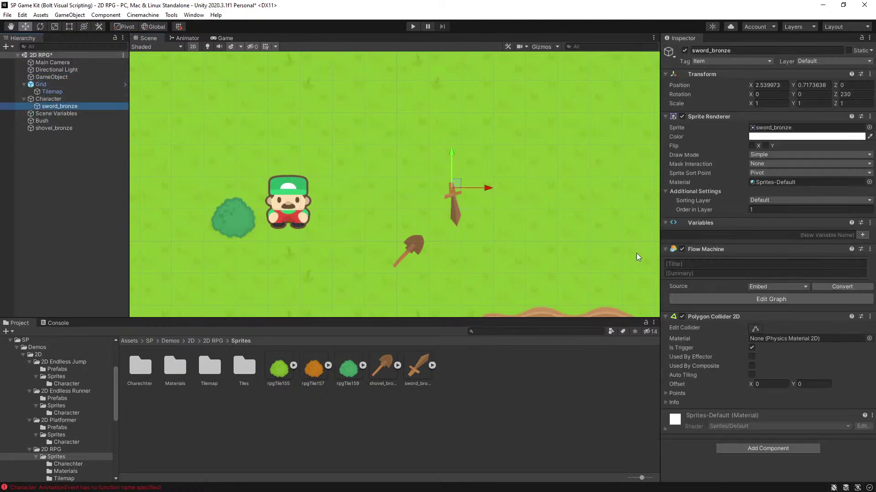
left_click(770, 85)
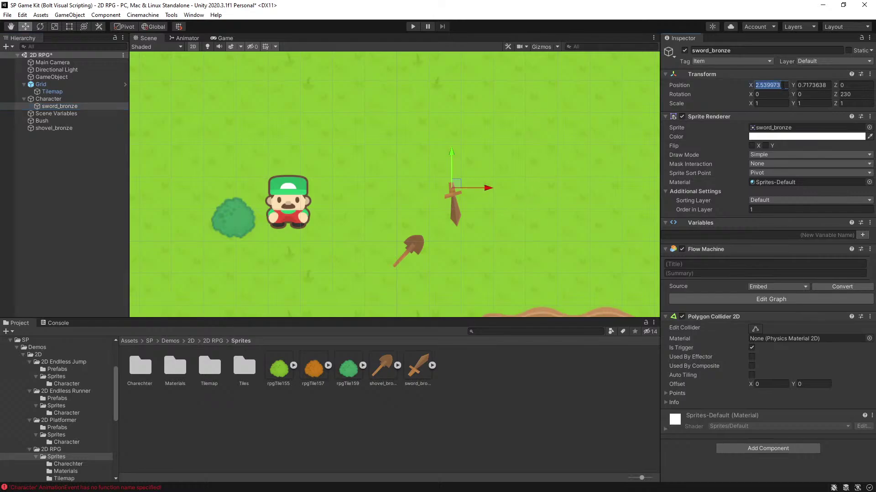
type("0")
left_click(803, 85)
type("0")
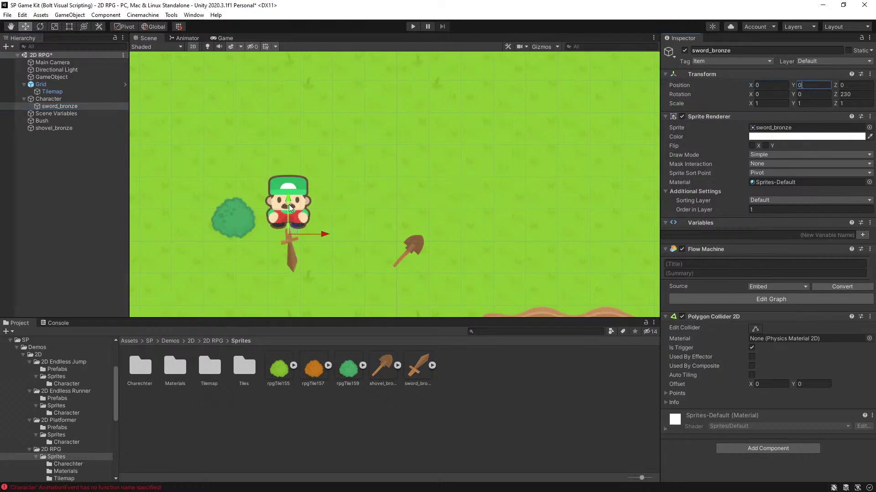
Step: Raise sword_bronze to the character's hands and set its Y position to 0.28
left_click_drag(288, 204, 288, 181)
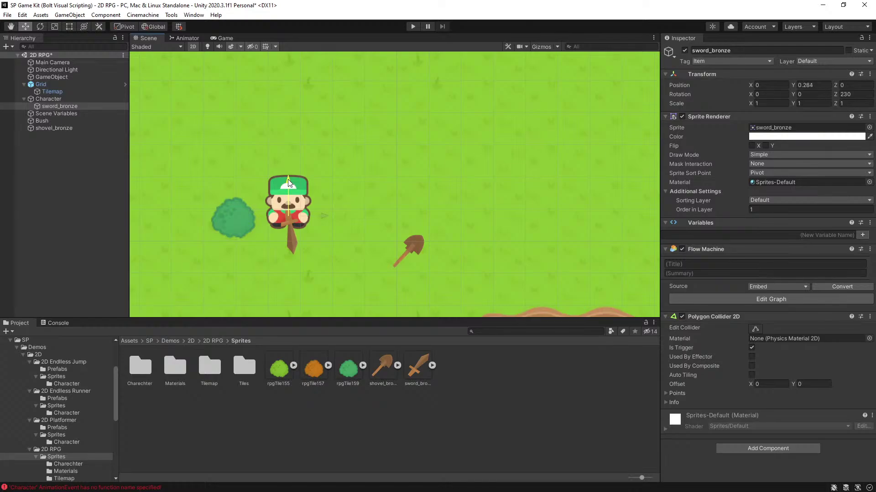
left_click(804, 86)
type("0.28")
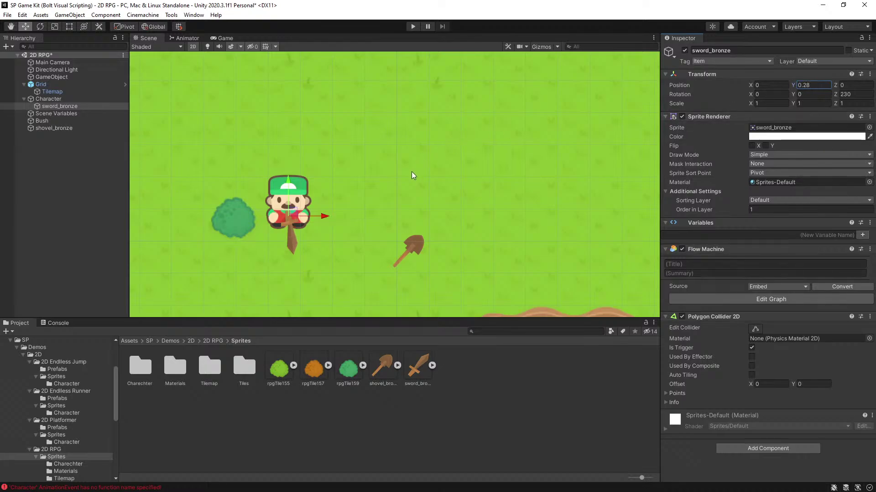
Step: Undo the trial repositioning of sword_bronze and its parenting under Character
left_click(384, 170)
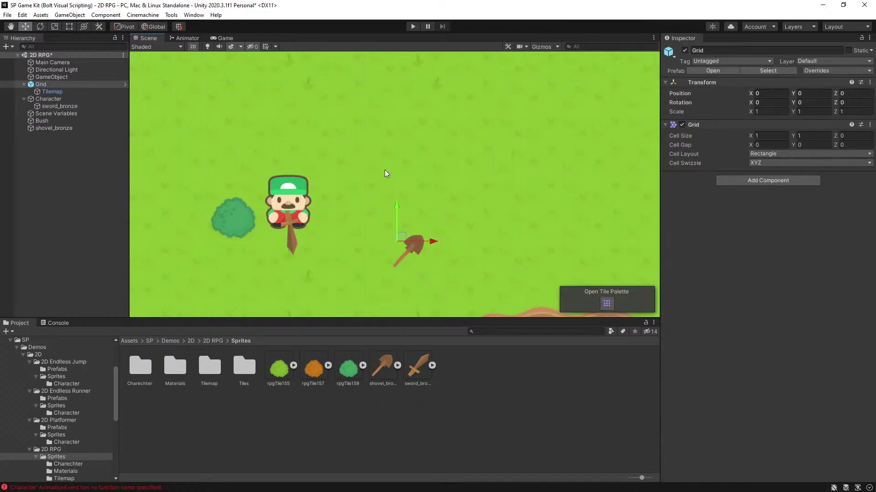
left_click(387, 177)
left_click(371, 170)
left_click(371, 169)
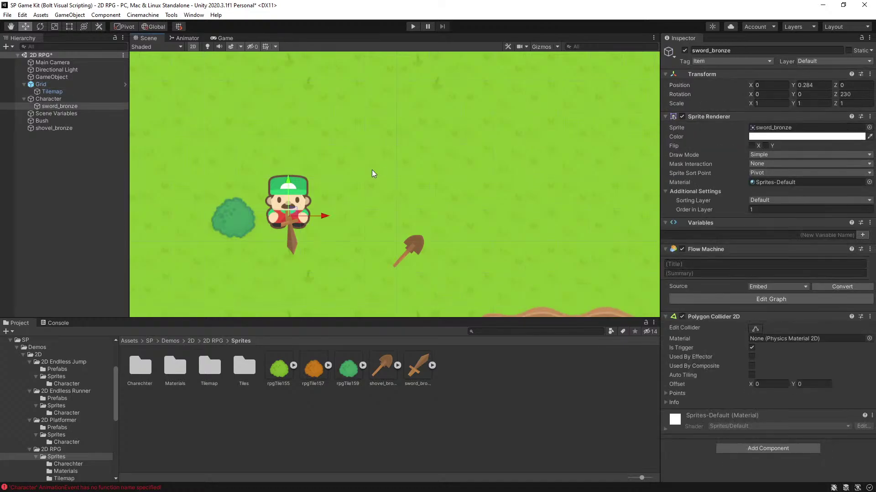
key("ctrl+z")
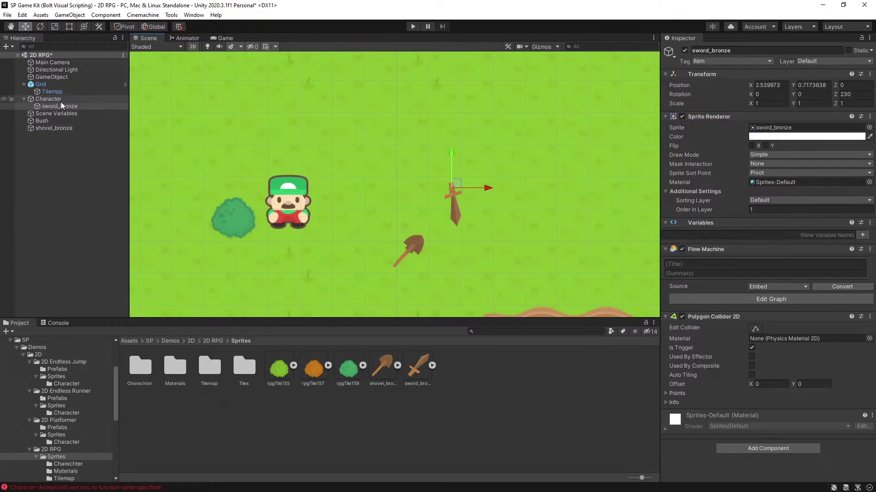
key("ctrl+z")
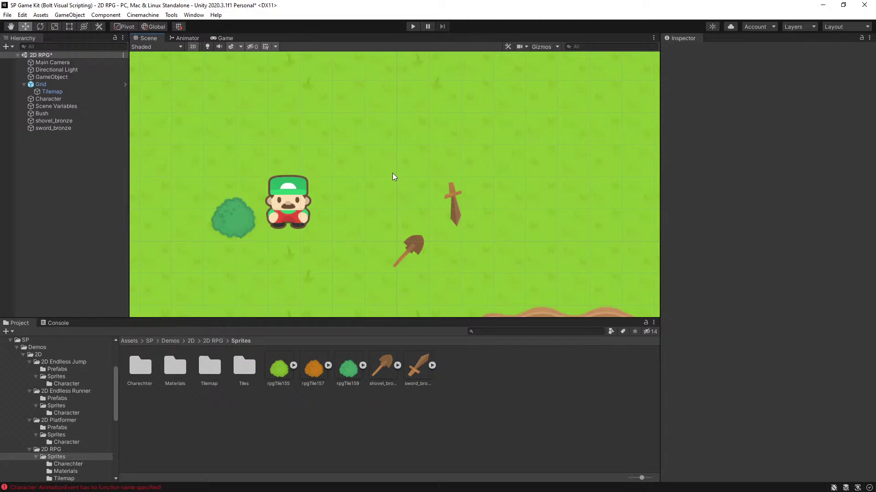
left_click(73, 98)
left_click(70, 129)
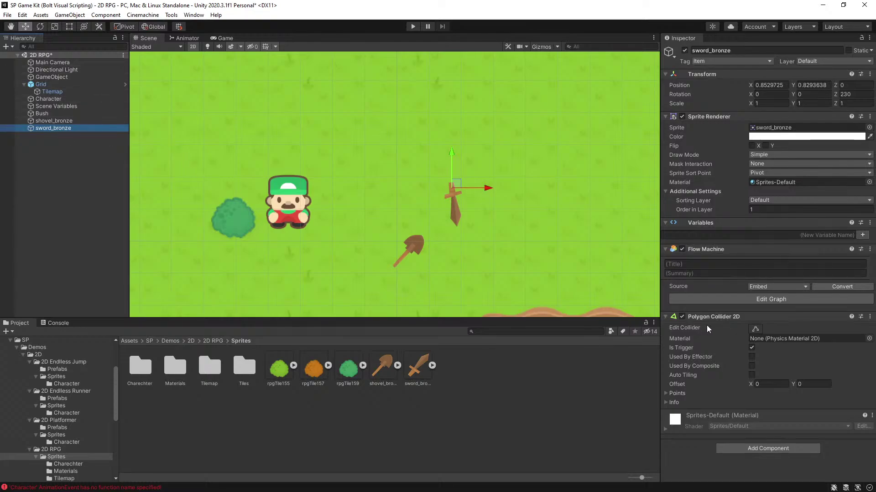
left_click(759, 305)
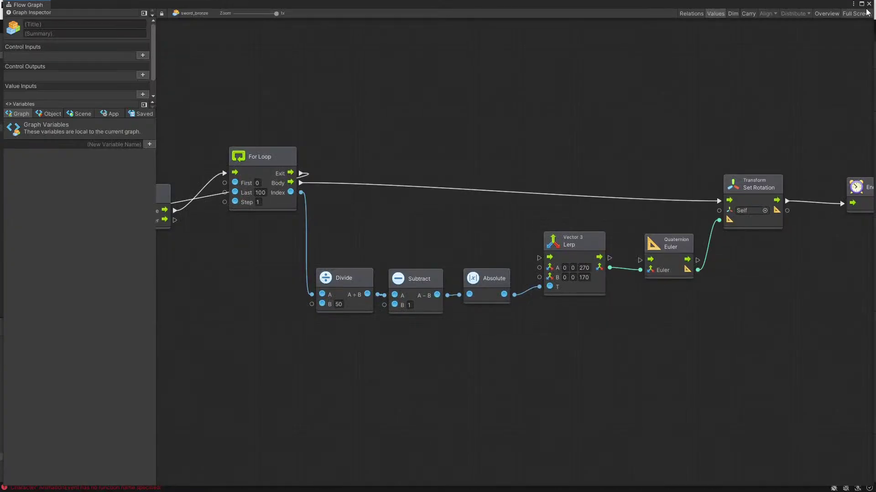
left_click(866, 5)
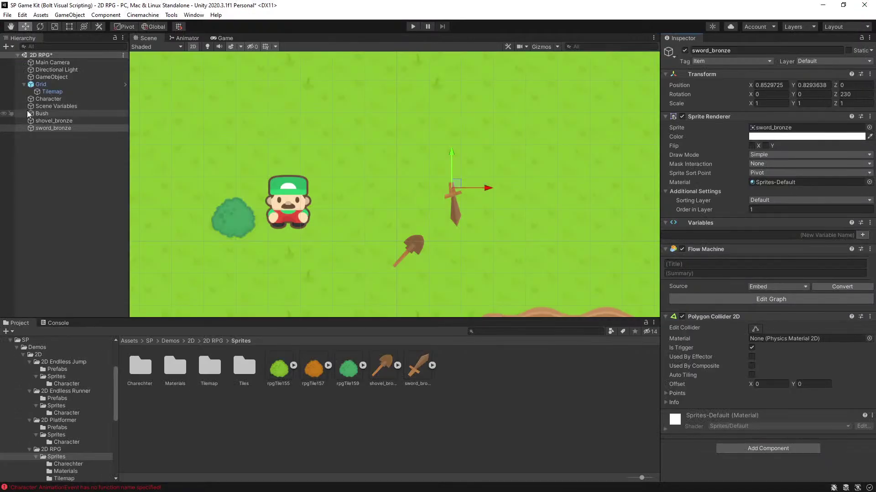
Step: Set the Y value of the Set Local Position node in the Character's flow graph to 0.28
left_click(56, 99)
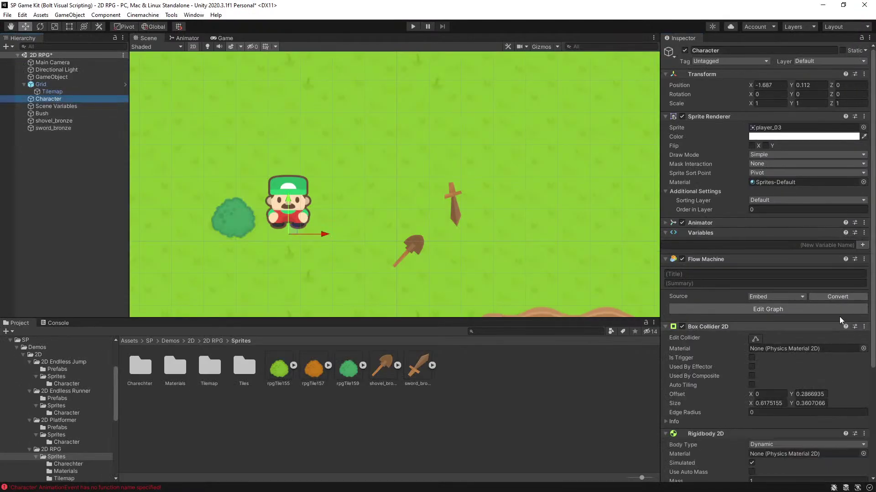
left_click(784, 314)
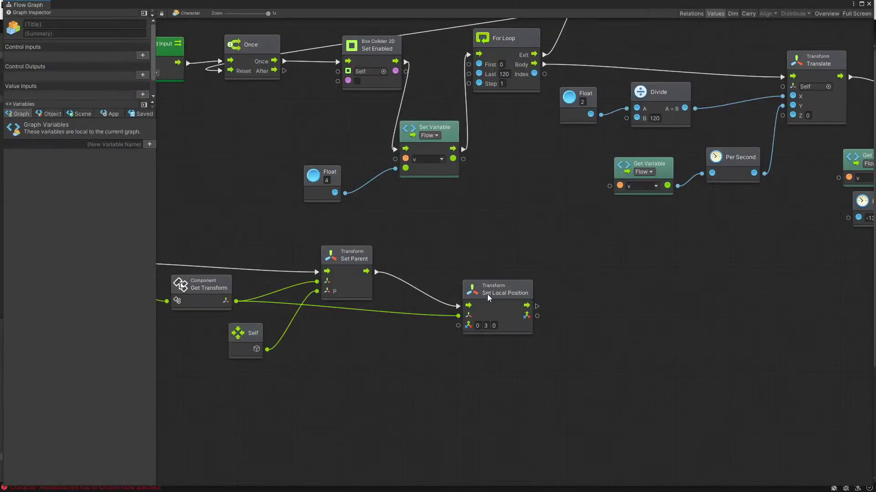
left_click(487, 326)
type("0.28")
left_click(619, 399)
left_click(869, 4)
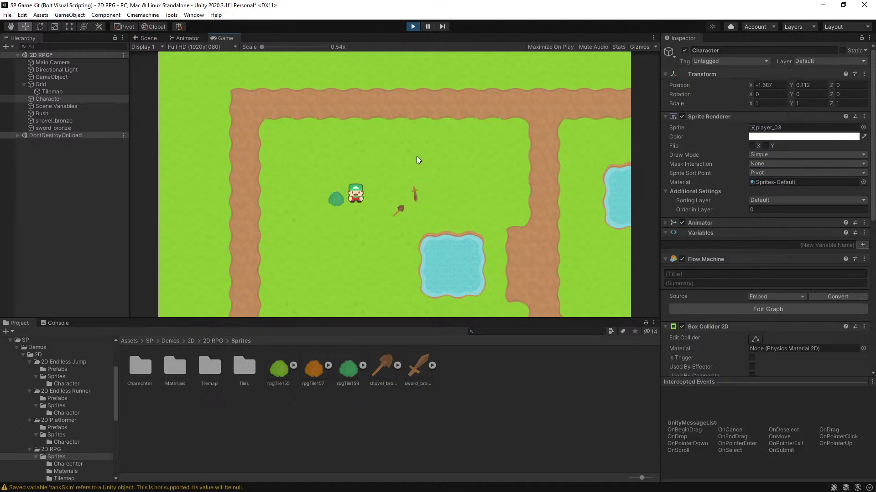
Step: Play-test picking up the swinging sword and carrying it back and forth around the bush
key("d")
key("w")
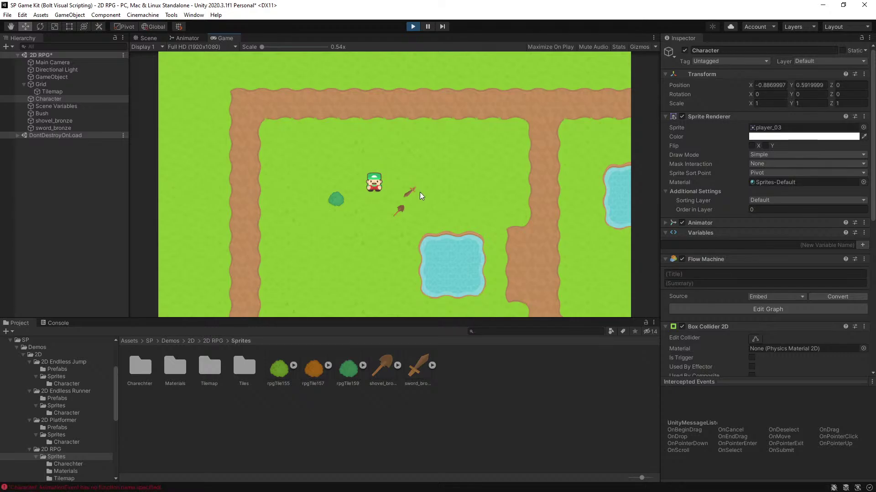
key("a")
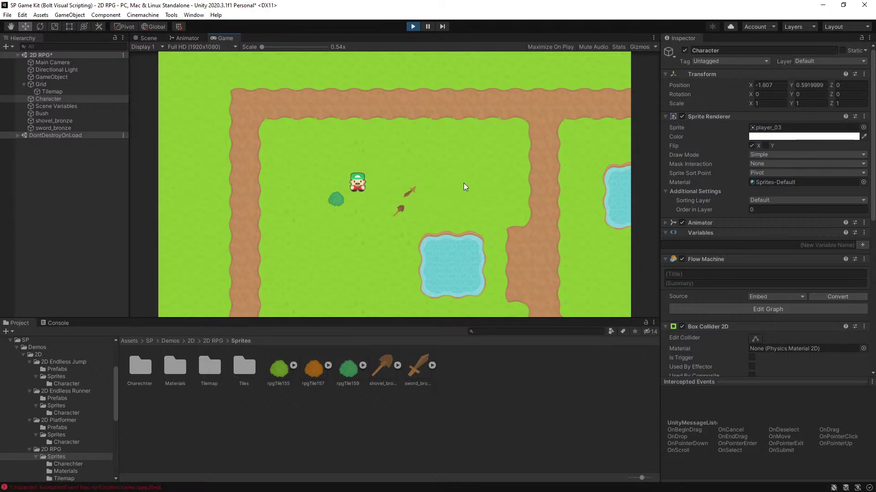
key("d")
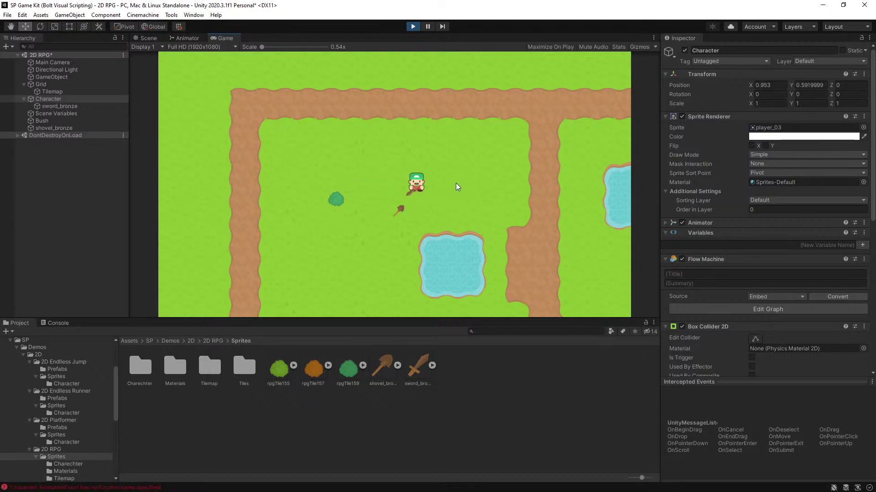
key("a")
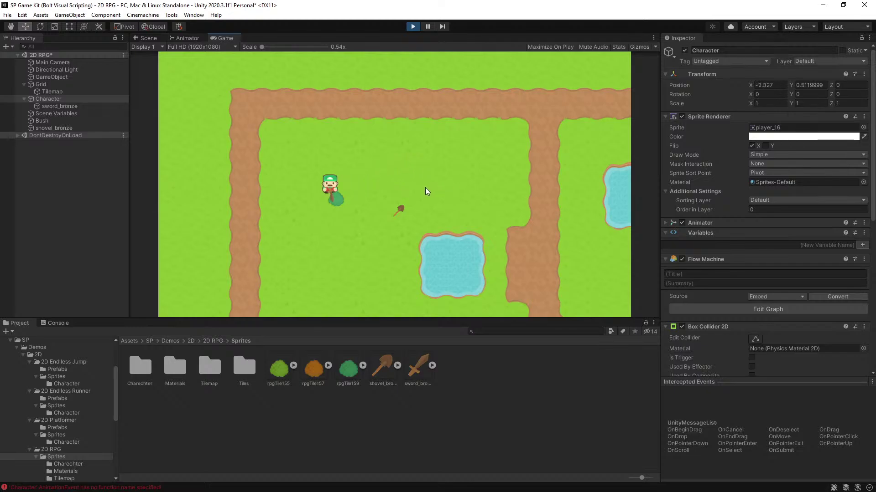
key("a")
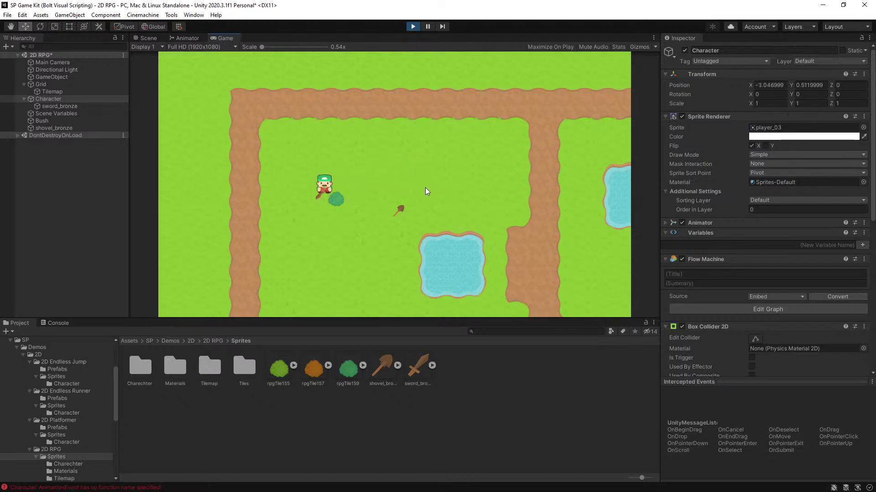
key("d")
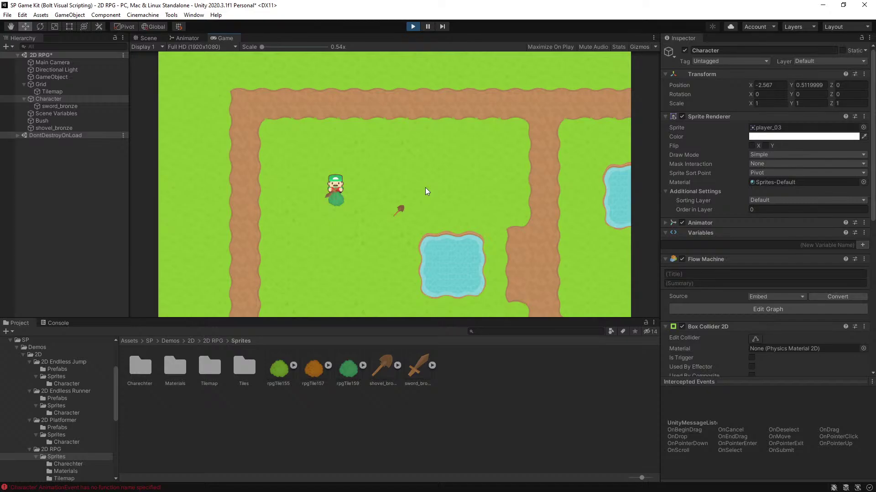
left_click(411, 27)
Step: Review the item pickup and jump logic in the Character's flow graph and end the play test
left_click(764, 310)
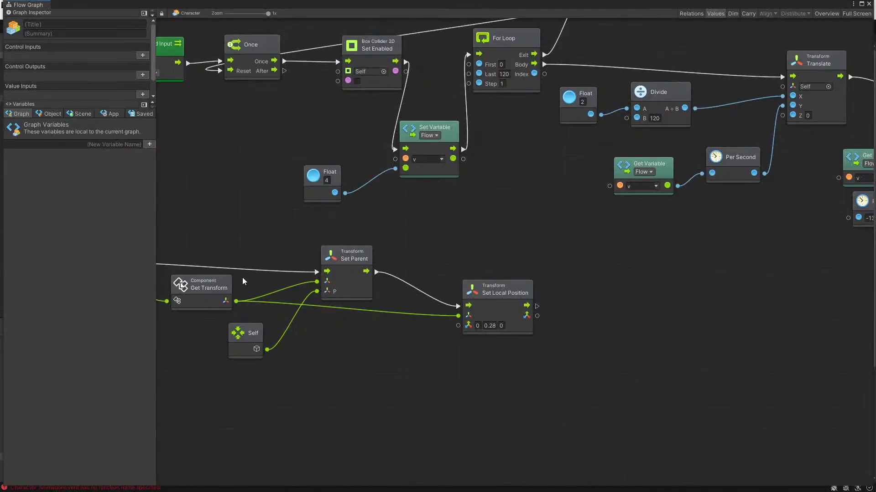
scroll(384, 277, "down", 4, "ctrl")
scroll(342, 278, "up", 3, "ctrl")
middle_click_drag(342, 279, 406, 263)
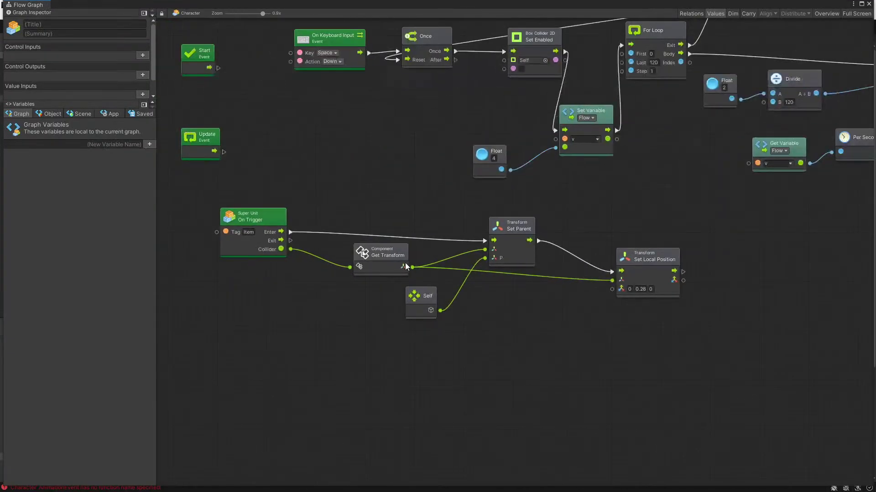
scroll(405, 263, "down", 4, "ctrl")
scroll(512, 226, "up", 4, "ctrl")
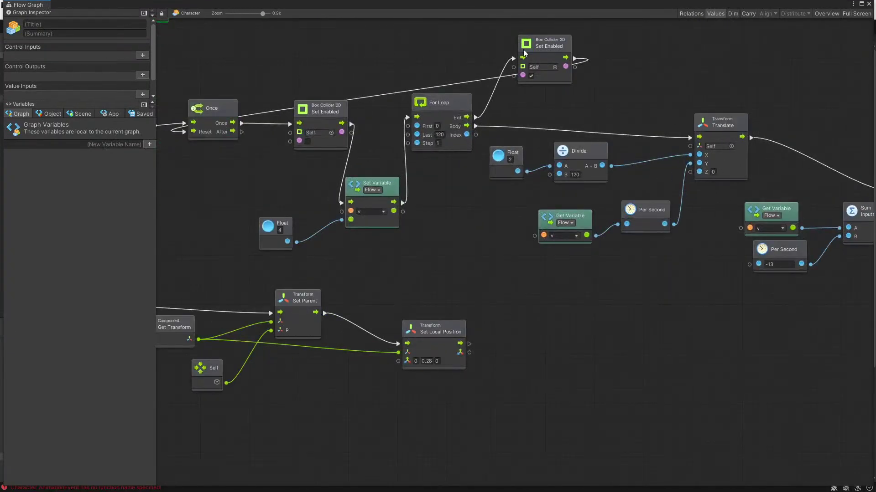
left_click(868, 3)
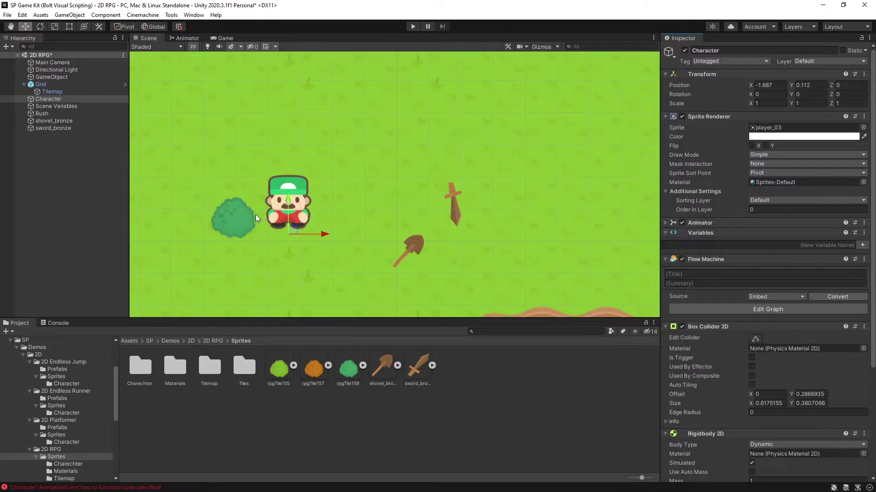
Step: Add a Flow Machine with an embedded source to the Bush and open its flow graph
left_click(236, 222)
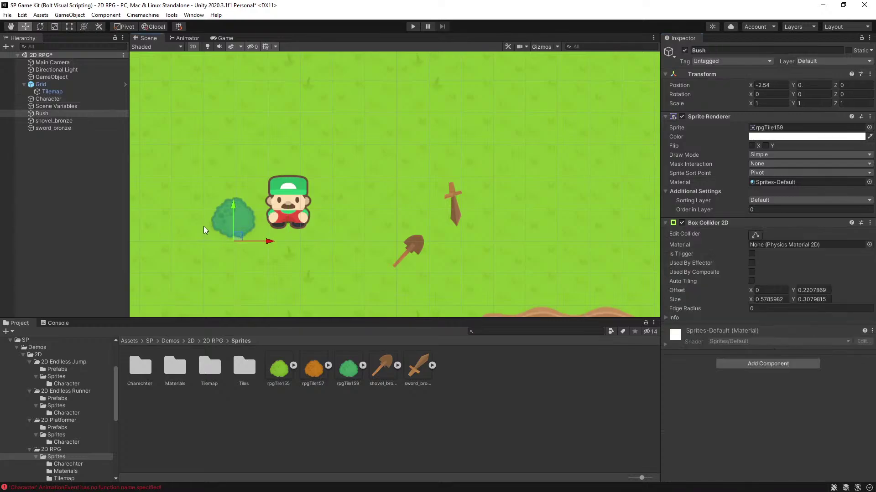
left_click(784, 363)
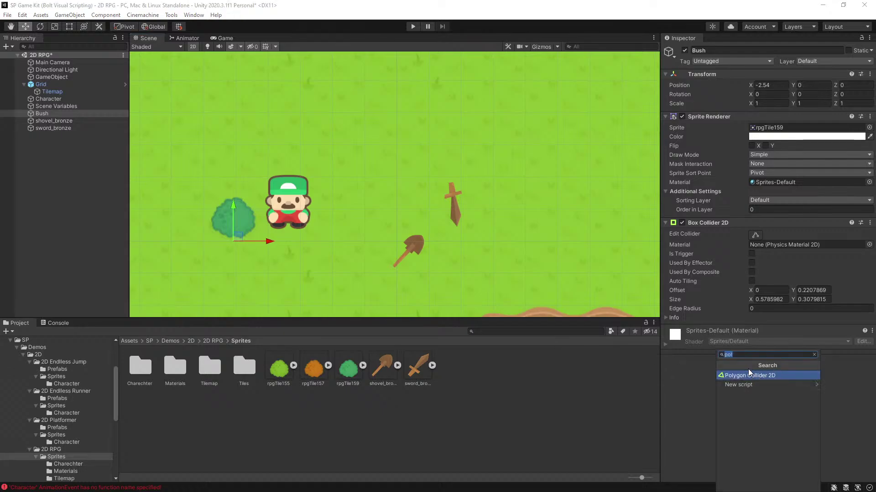
type("flow")
key("Return")
left_click(768, 368)
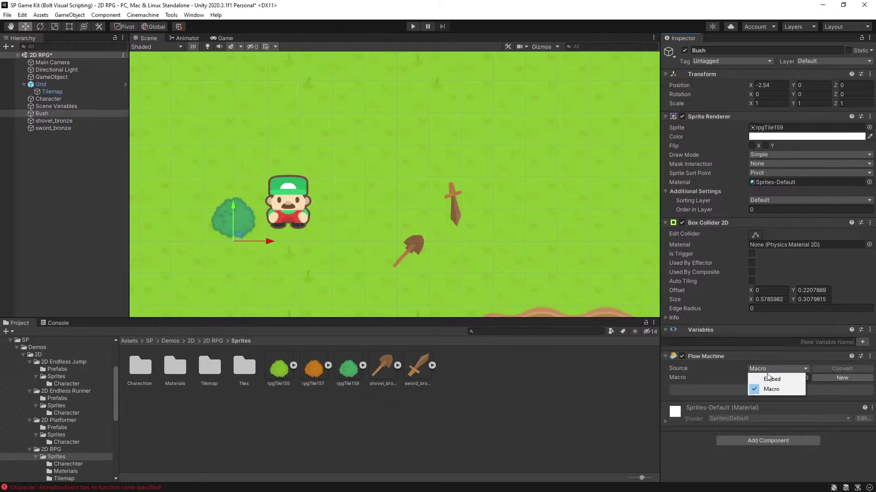
left_click(771, 377)
left_click(770, 410)
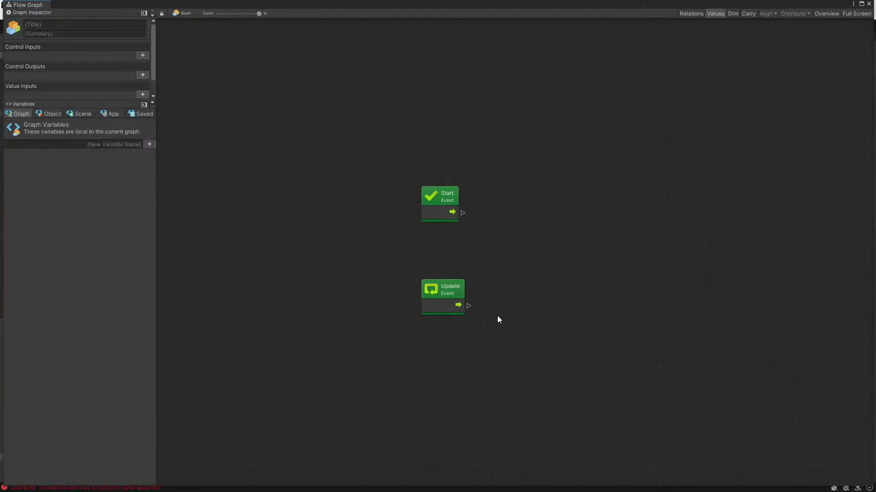
Step: Add a Health System HP super unit to the Bush's flow graph, beside the Start and Update events
right_click(550, 224)
type("h")
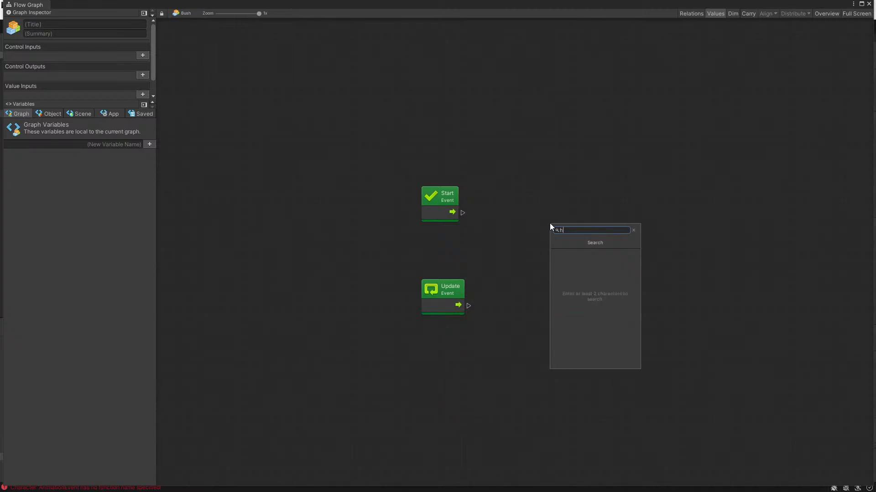
type("eal")
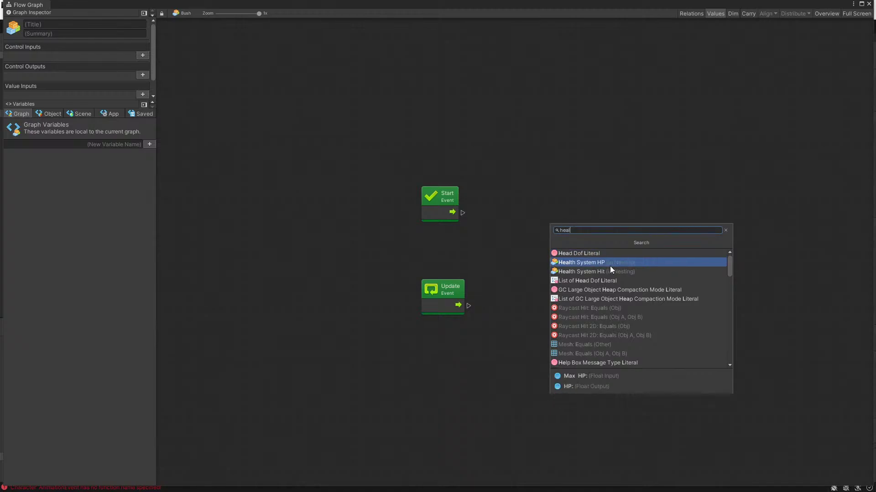
left_click(610, 263)
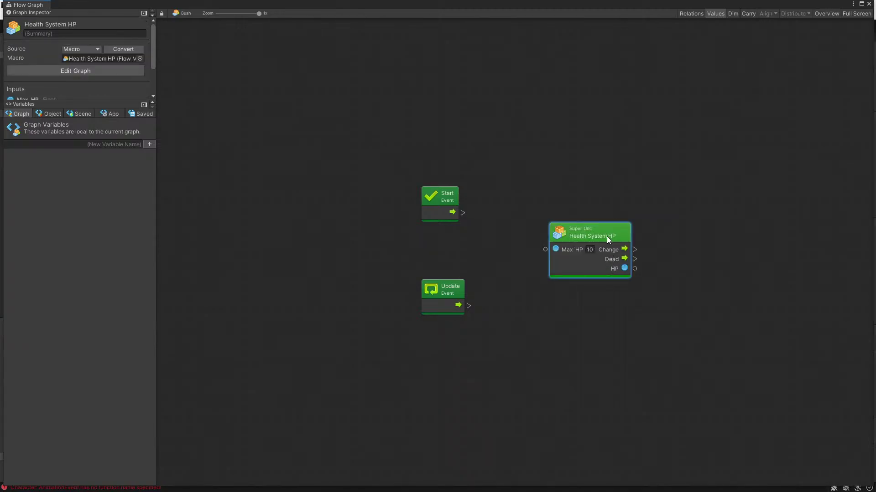
left_click_drag(606, 236, 603, 240)
middle_click_drag(745, 262, 647, 251)
left_click_drag(495, 226, 491, 220)
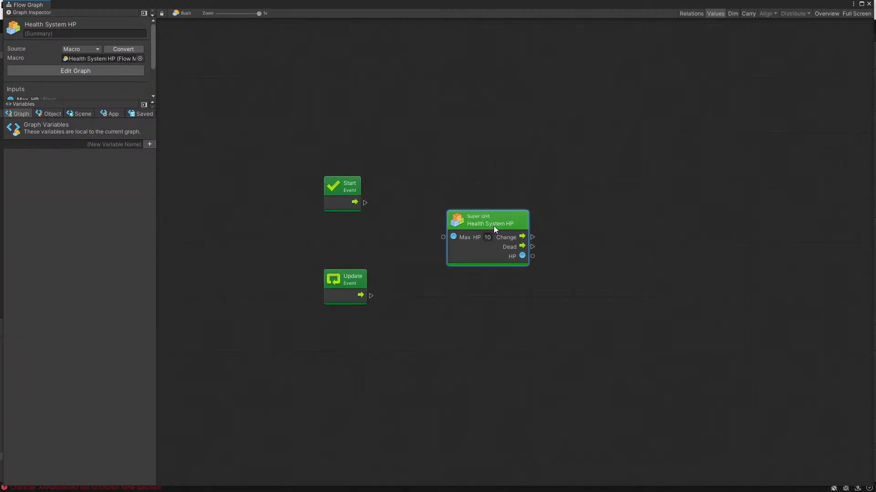
Step: Examine the nodes inside the Health System HP super unit and return to the Bush's graph
double_click(493, 226)
key("Home")
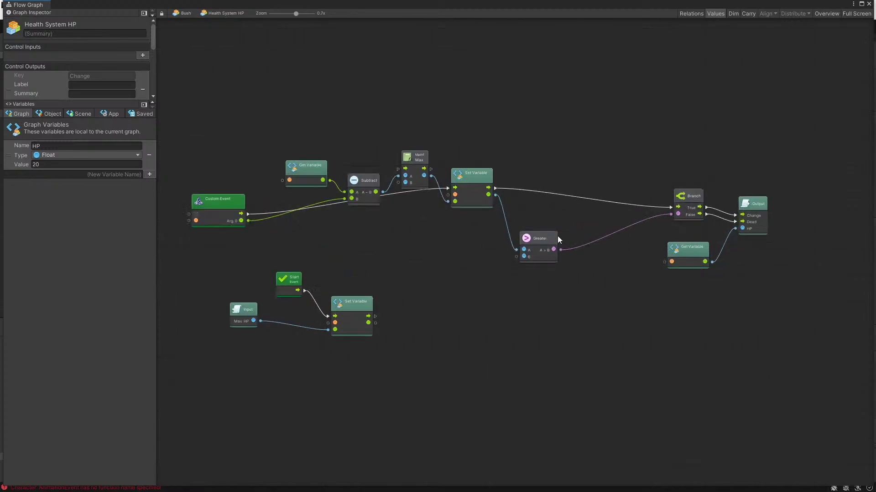
scroll(356, 252, "up", 3)
middle_click_drag(376, 289, 425, 291)
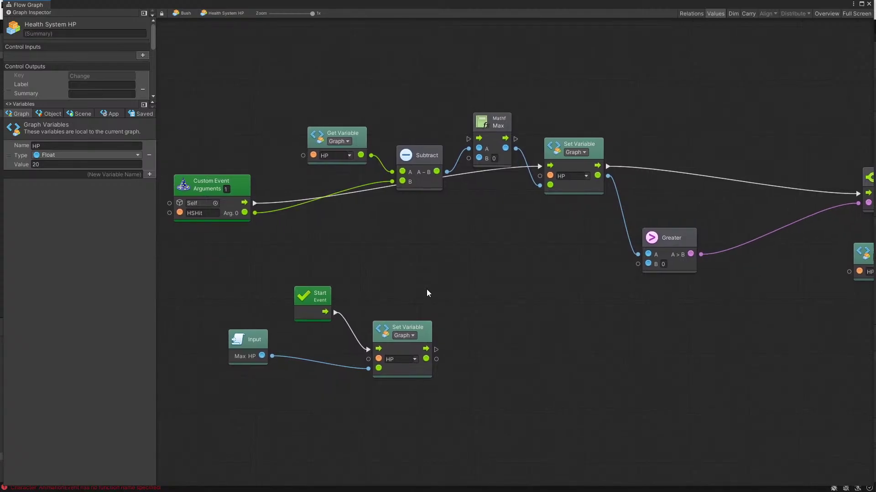
scroll(426, 290, "down", 1)
left_click(182, 13)
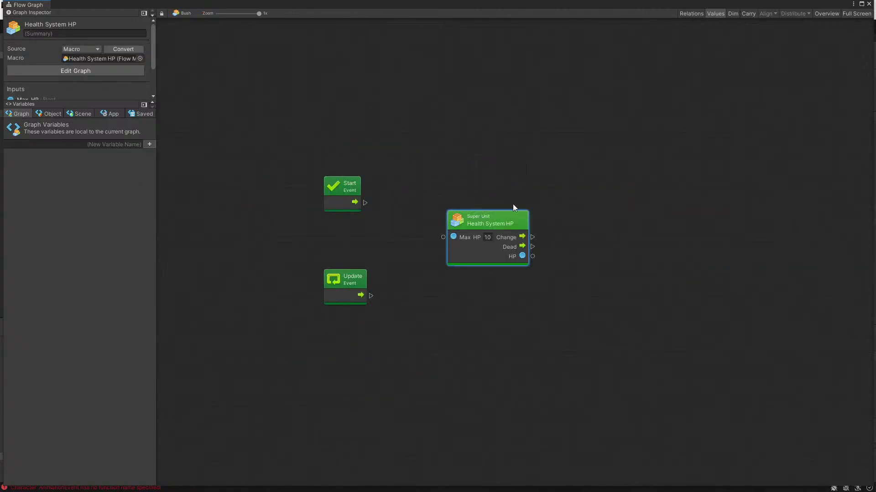
Step: Set Max HP to 3 on the Bush's Health System HP unit, adjust the unit's placement, and close the graph
left_click(487, 237)
type("3")
left_click_drag(491, 220, 475, 199)
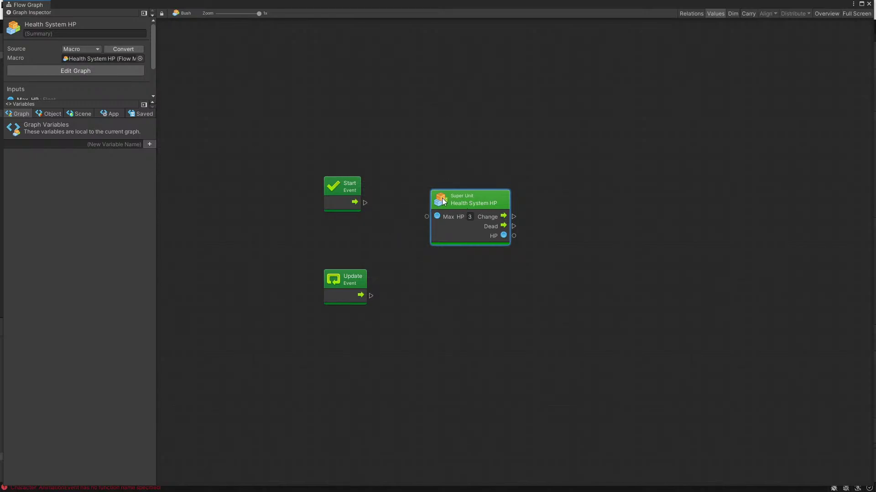
mouse_move(443, 202)
left_mouse_down()
mouse_move(449, 216)
mouse_move(464, 212)
left_mouse_up()
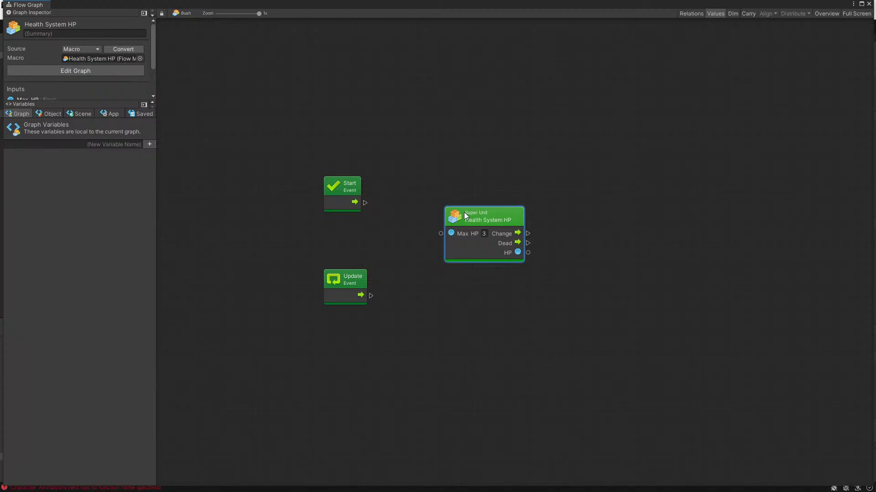
left_click_drag(471, 215, 471, 216)
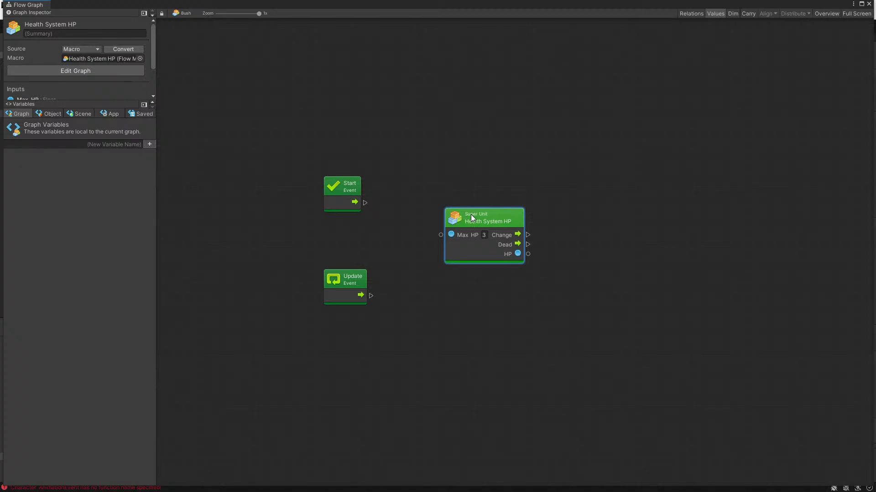
left_click(455, 185)
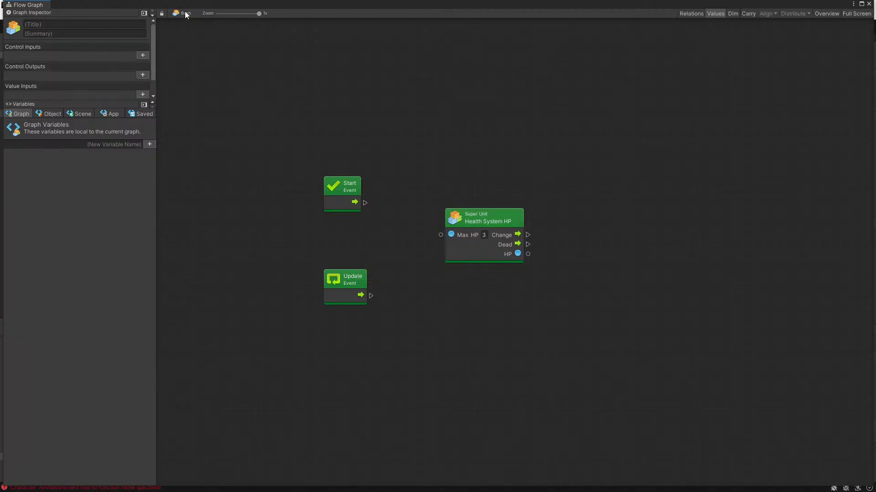
left_click(868, 4)
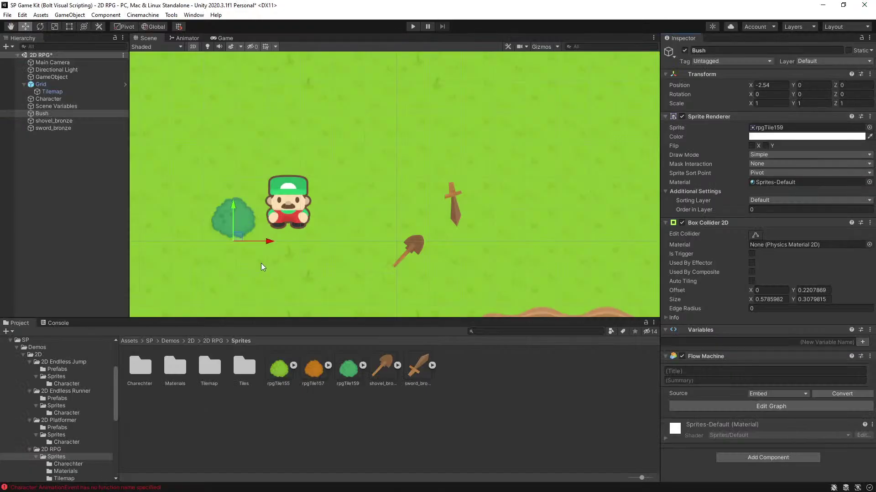
Step: Open sword_bronze's flow graph and examine its swing logic from the mouse input event to the Set Rotation node
left_click(53, 127)
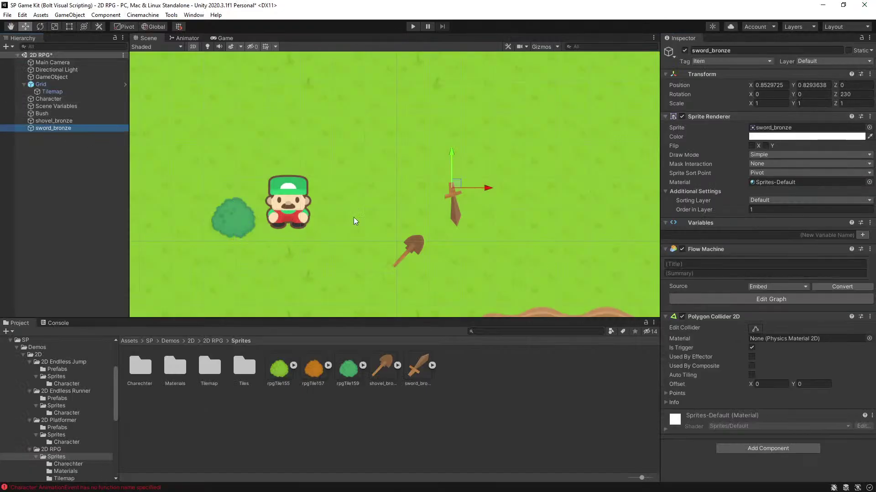
left_click(771, 301)
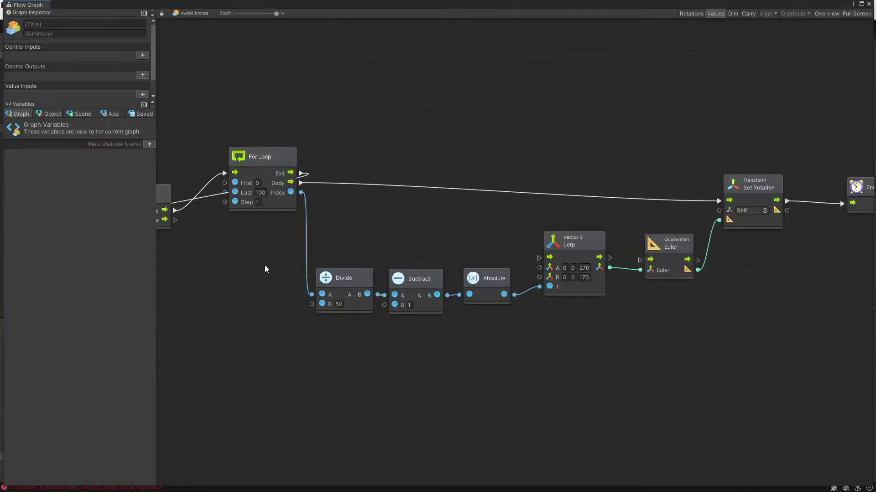
scroll(407, 315, "down", 2, "ctrl")
scroll(383, 301, "up", 4, "ctrl")
scroll(486, 162, "down", 5, "ctrl")
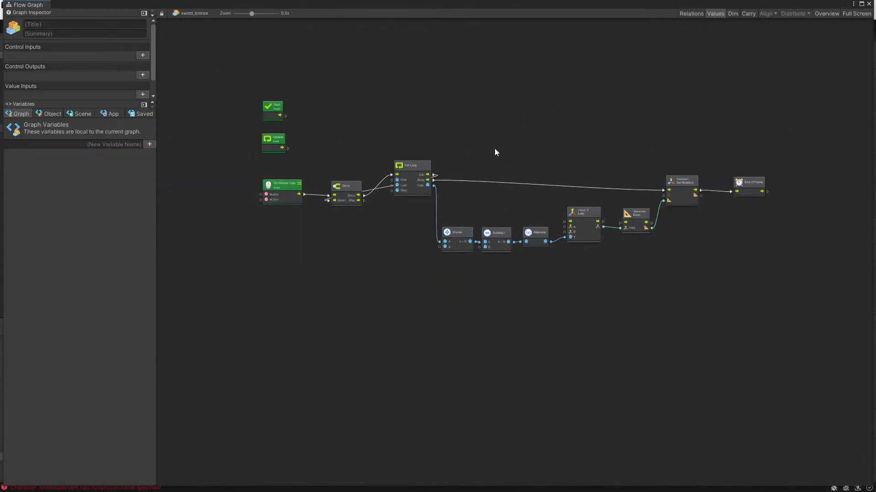
scroll(409, 150, "up", 3, "ctrl")
scroll(606, 219, "down", 4, "ctrl")
scroll(728, 192, "up", 4, "ctrl")
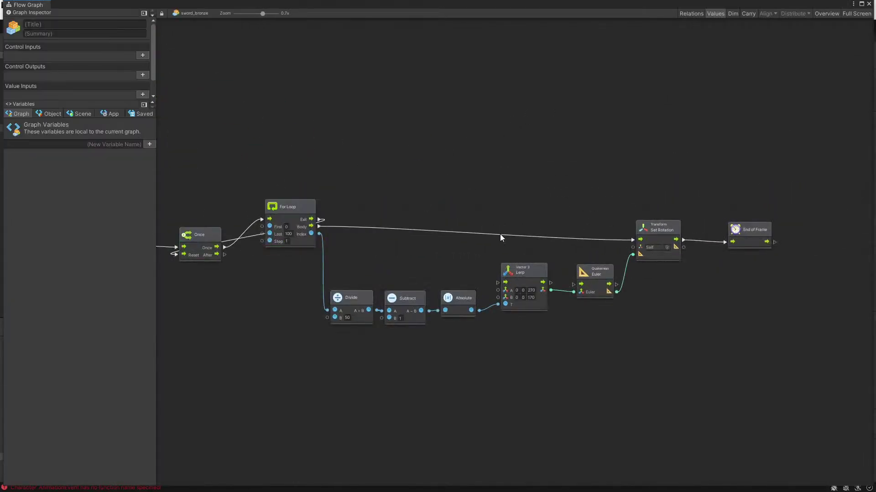
scroll(501, 235, "down", 1, "ctrl")
scroll(309, 245, "up", 3, "ctrl")
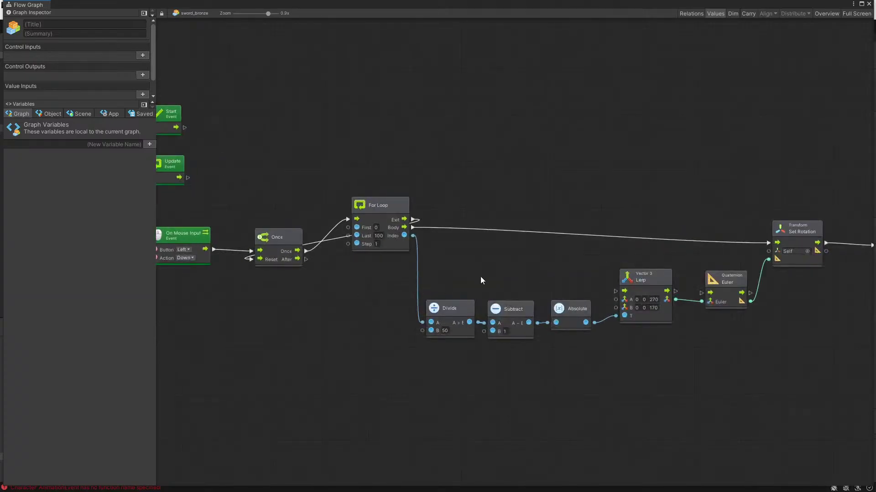
scroll(774, 272, "down", 5, "ctrl")
scroll(360, 279, "up", 2, "ctrl")
scroll(392, 269, "down", 1, "ctrl")
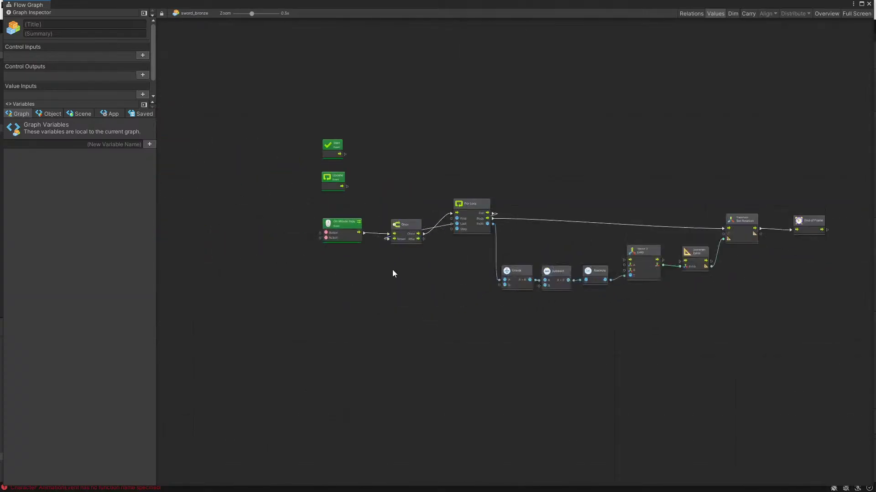
Step: Add an On Trigger super unit below the On Mouse Input event in sword_bronze's flow graph
scroll(396, 269, "up", 5, "ctrl")
right_click(281, 368)
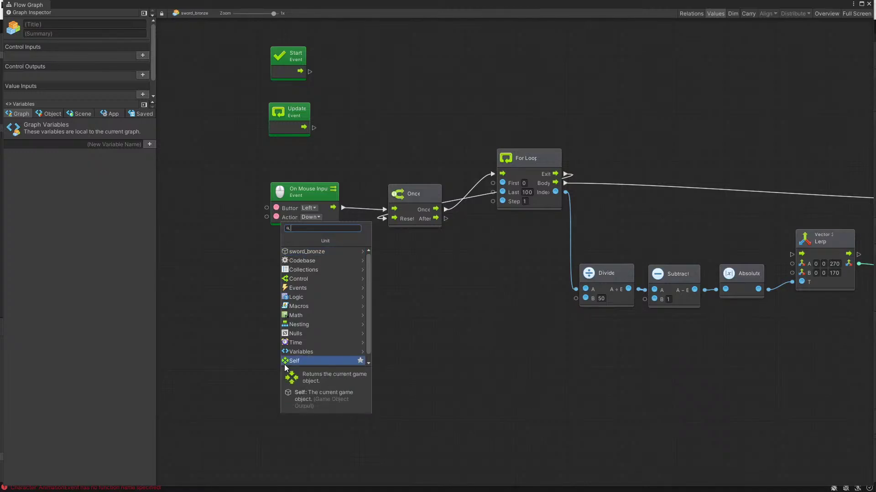
type("on ti")
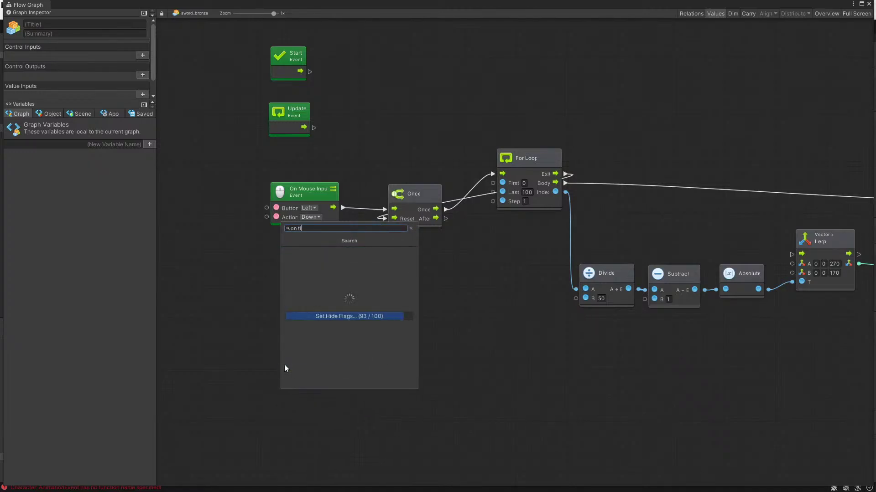
key("Return")
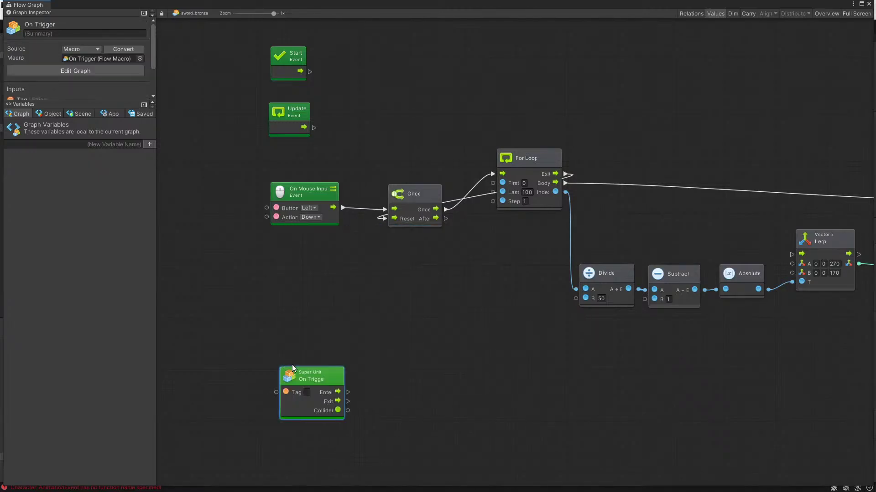
left_click_drag(313, 379, 310, 375)
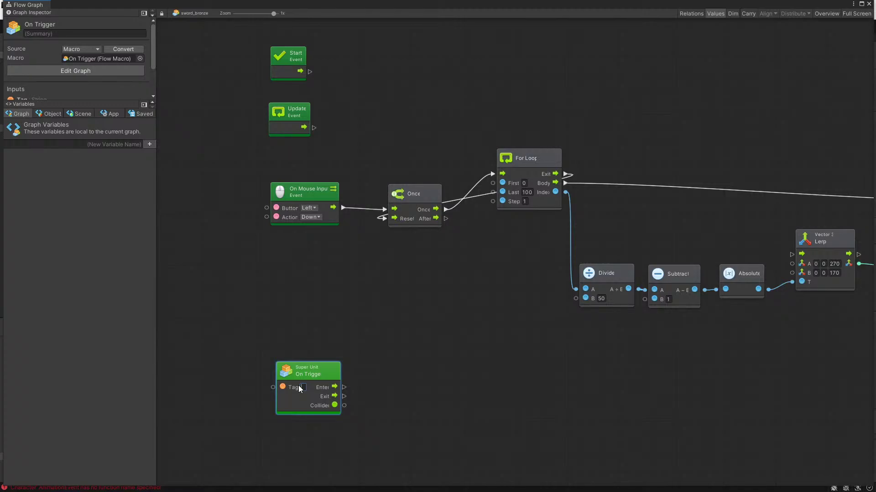
left_click(352, 386)
Step: Add a Health System Hit super unit beside the On Trigger unit in sword_bronze's flow graph
left_click_drag(343, 387, 391, 382)
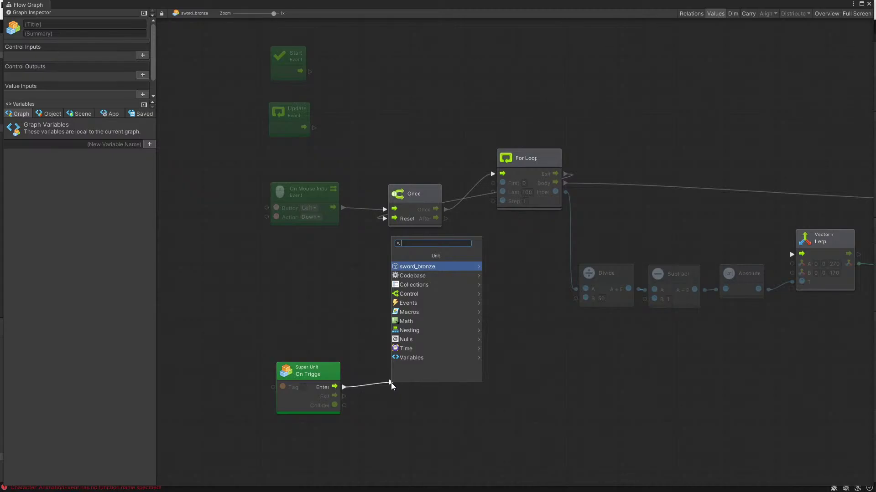
left_click(389, 383)
right_click(385, 368)
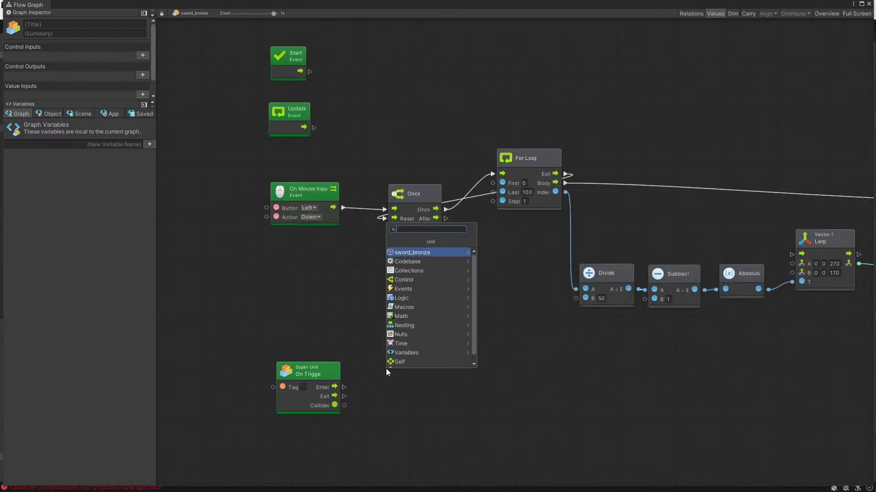
type("hea")
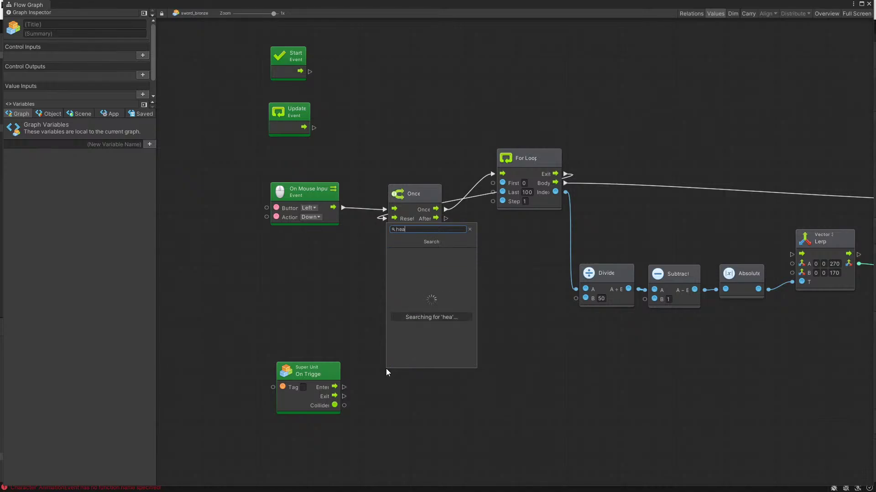
type("lth")
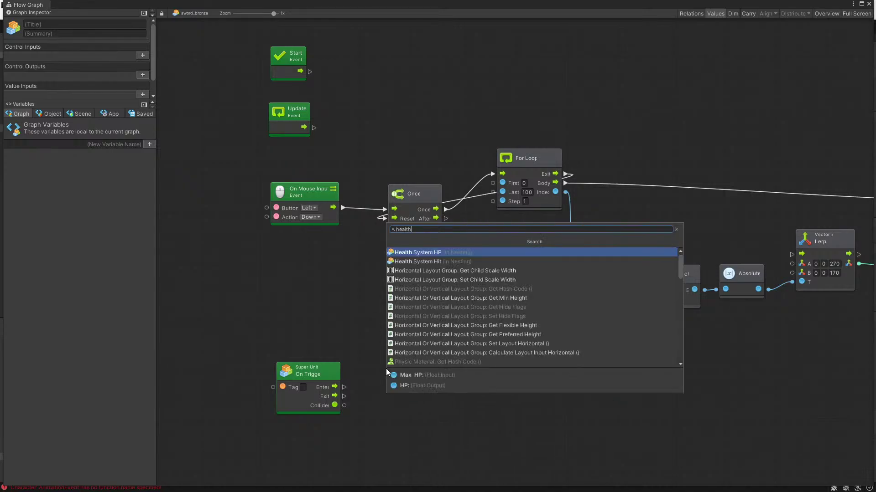
left_click(425, 263)
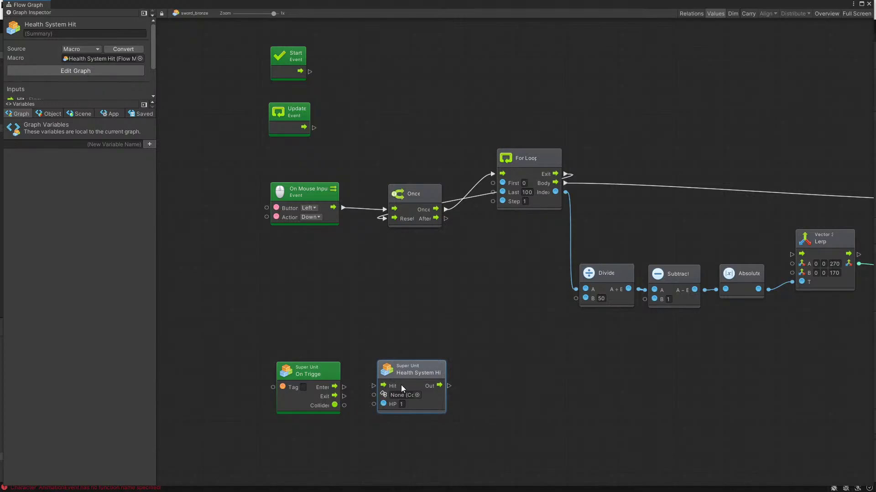
Step: Move the On Trigger unit away from Health System Hit and add a Component Get Game Object unit fed by its Collider output
left_click_drag(285, 373, 224, 375)
left_click_drag(276, 408, 304, 409)
type("com nget g")
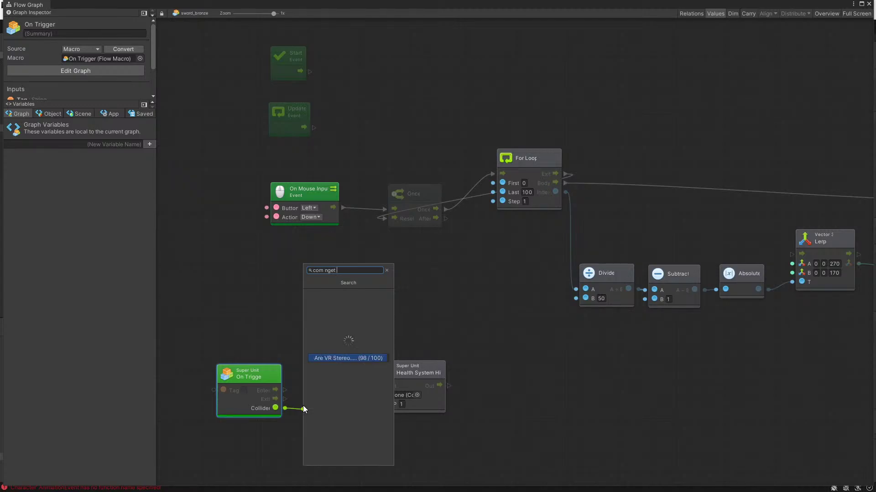
key("BackSpace")
key("BackSpace")
key("BackSpace")
key("BackSpace")
key("BackSpace")
key("BackSpace")
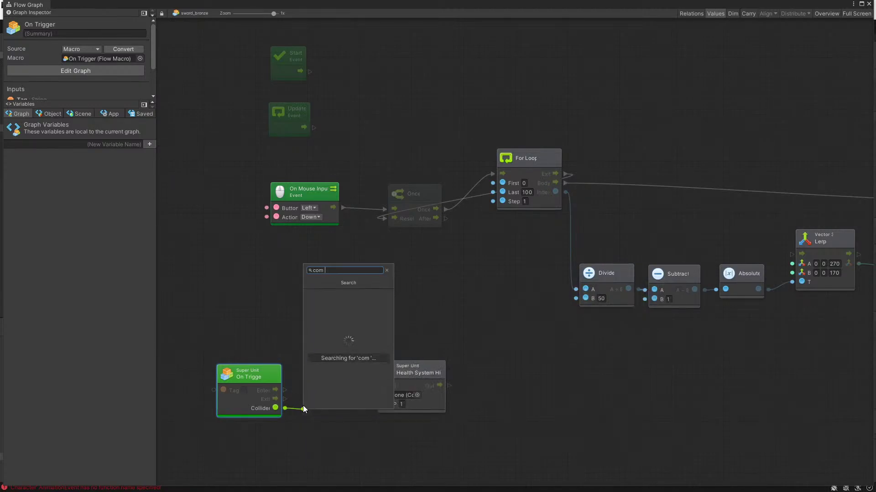
type("get gam")
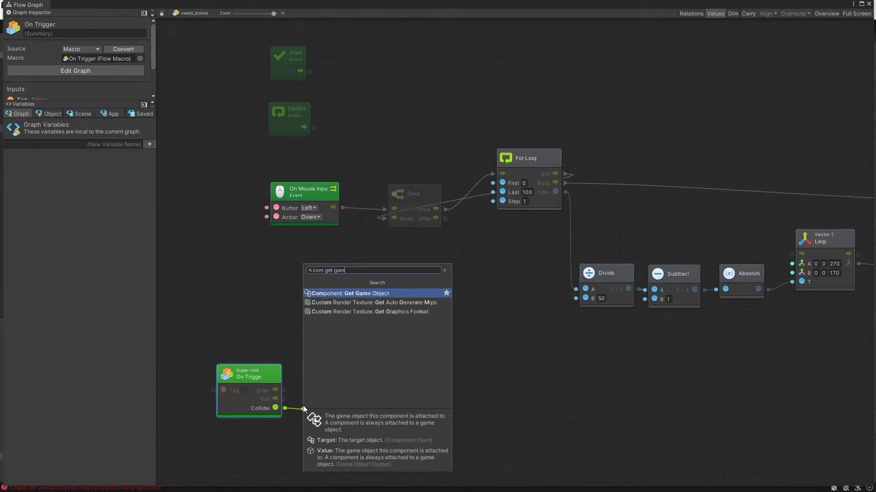
key("Return")
Step: Arrange the trigger units and wire On Trigger's Enter to Health System Hit's Hit and Get Game Object's output to its target input
left_click_drag(236, 384, 206, 369)
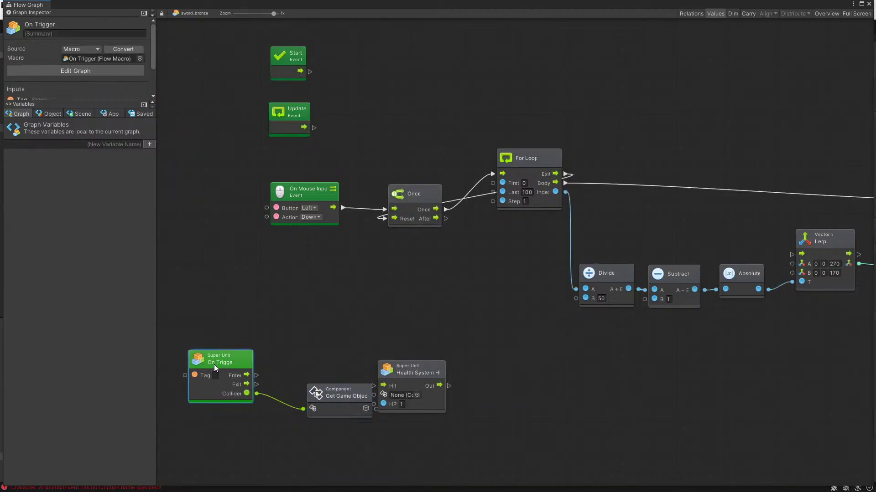
left_click_drag(318, 394, 287, 410)
mouse_move(347, 425)
left_mouse_down()
mouse_move(373, 395)
mouse_move(322, 363)
mouse_move(242, 374)
mouse_move(254, 375)
left_mouse_up()
left_click_drag(418, 363, 403, 368)
Step: Move the On Mouse Input and Once units farther from the For Loop to make room between them
scroll(664, 367, "right", 5)
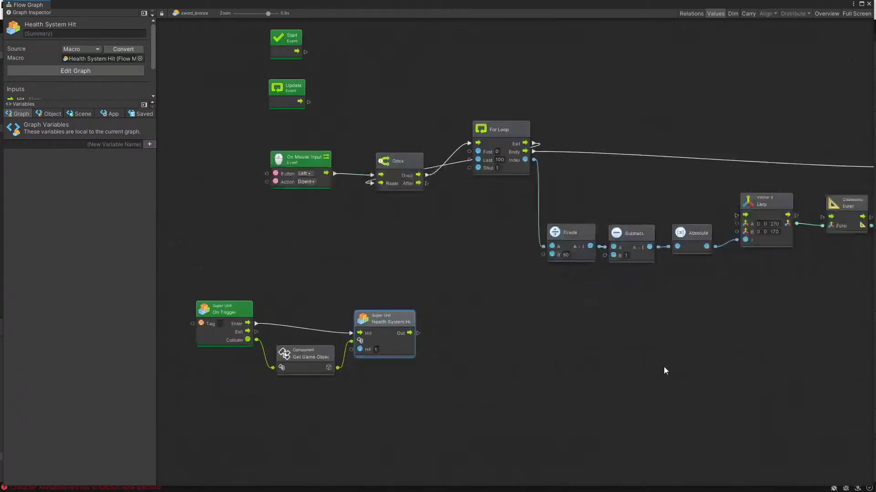
scroll(508, 218, "down", 5)
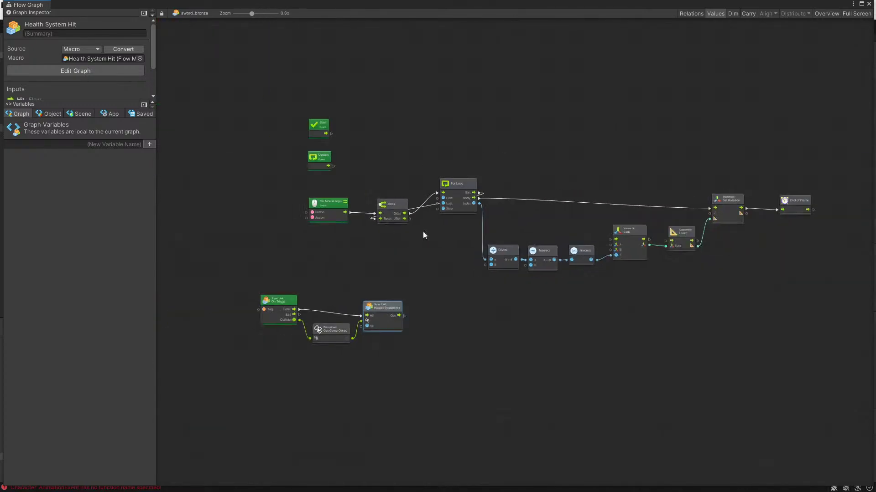
scroll(367, 202, "up", 5)
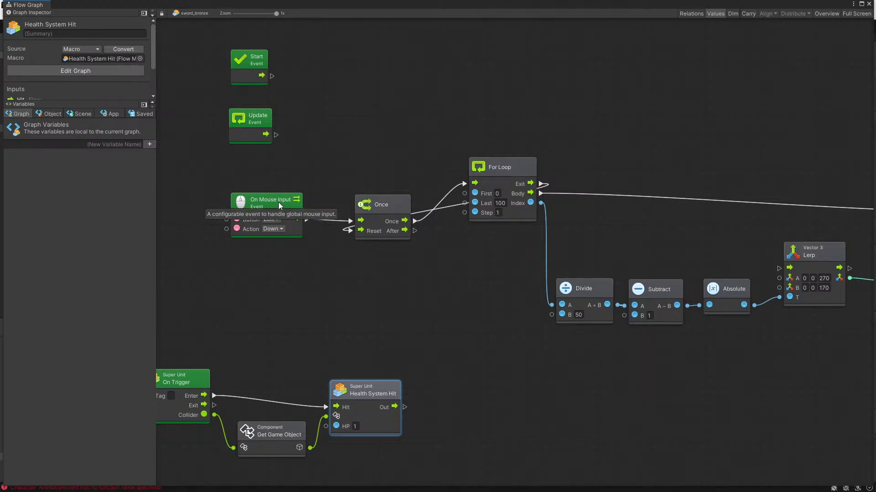
left_click_drag(274, 202, 212, 202)
scroll(366, 234, "down", 2)
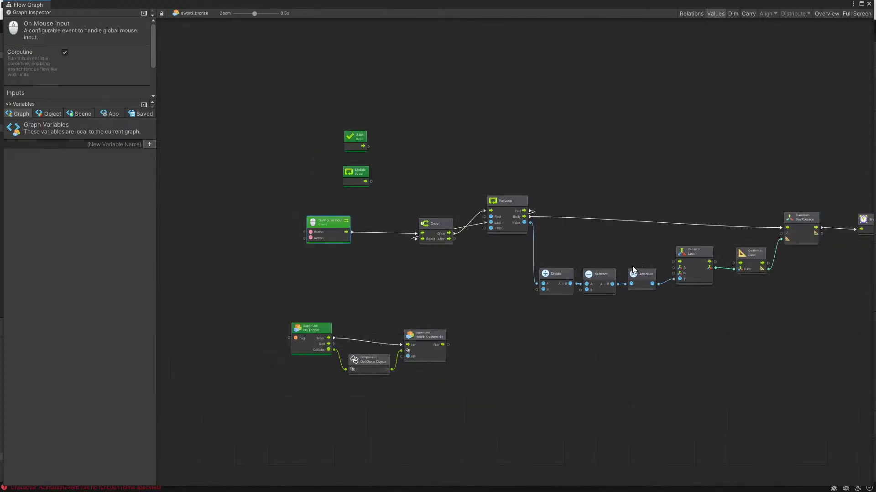
scroll(730, 246, "down", 5)
scroll(563, 254, "up", 3)
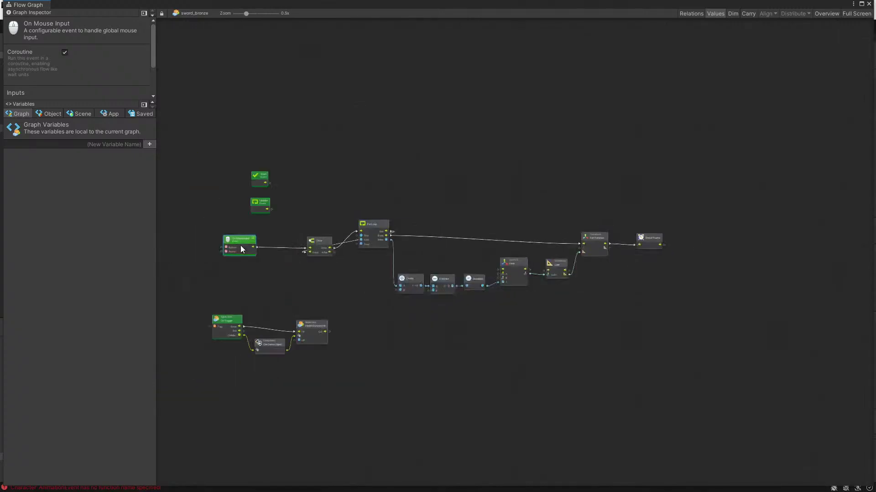
scroll(224, 246, "up", 4)
left_click_drag(216, 244, 201, 249)
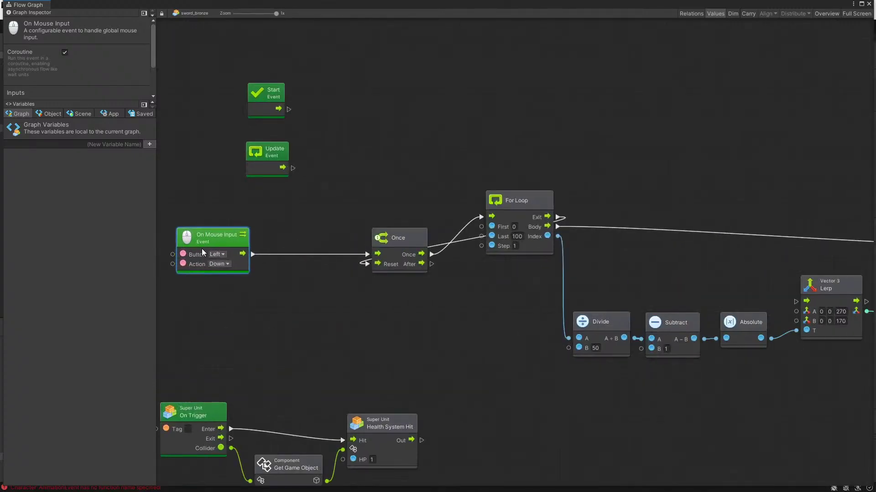
right_click(254, 255)
left_click_drag(253, 256, 334, 246)
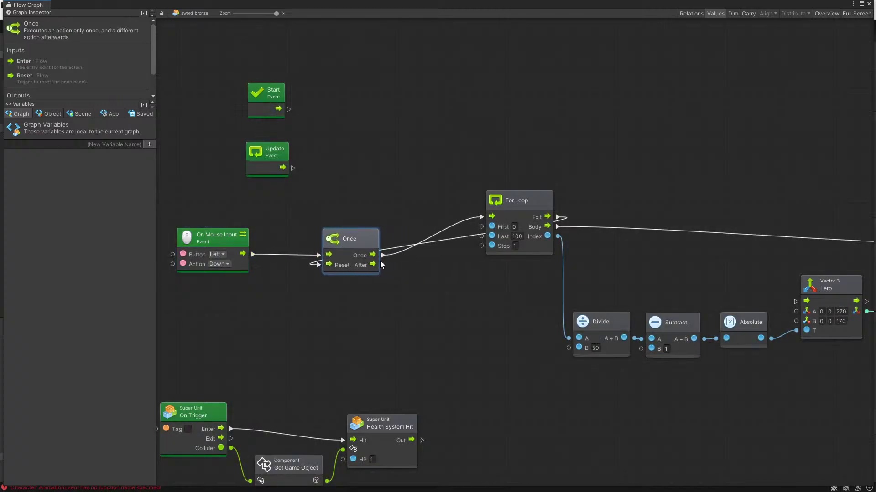
Step: Insert a Polygon Collider 2D Set Enabled unit, turned on, between the Once output and the For Loop
right_click(384, 255)
left_click_drag(384, 255, 426, 298)
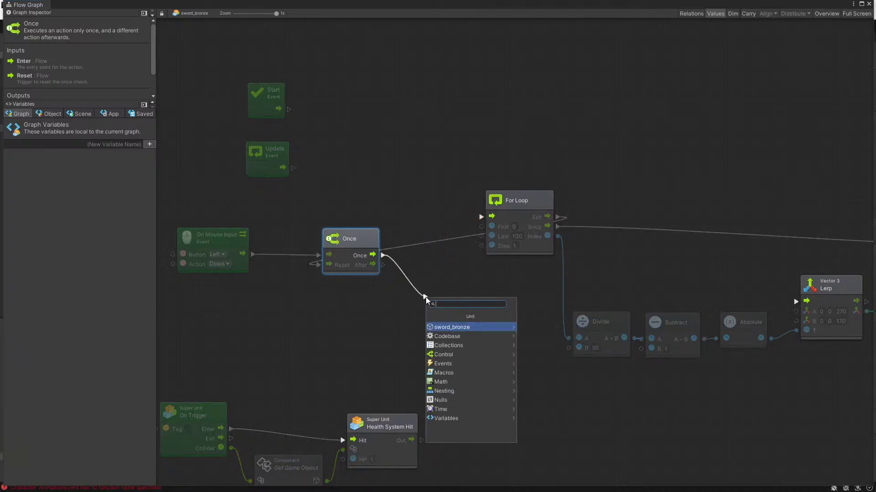
type("box")
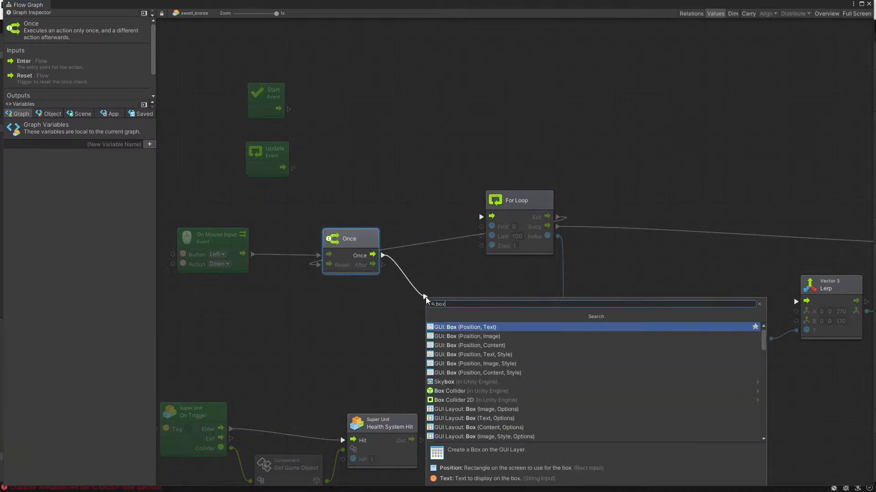
key("Down")
key("Down")
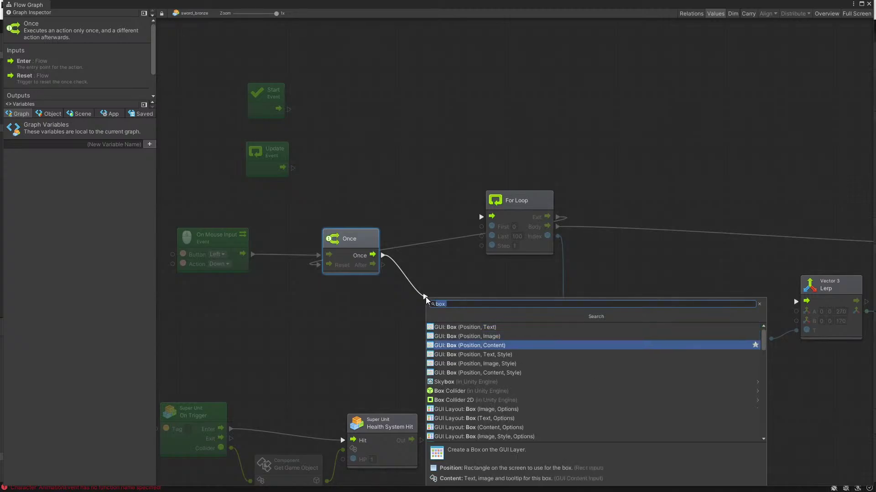
key("BackSpace")
key("BackSpace")
key("BackSpace")
key("BackSpace")
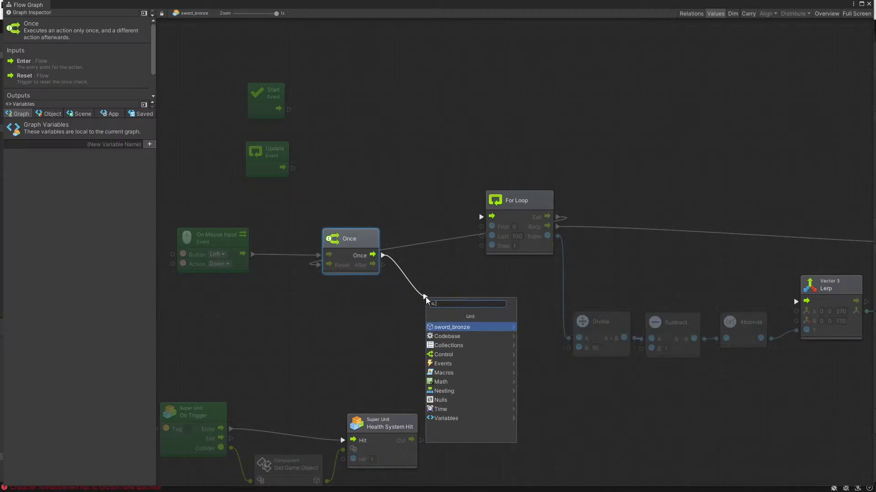
type("pol")
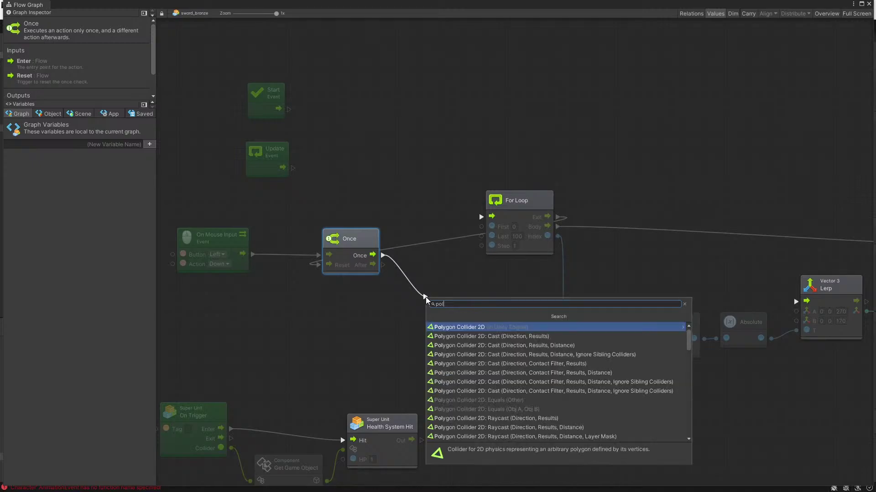
key("Return")
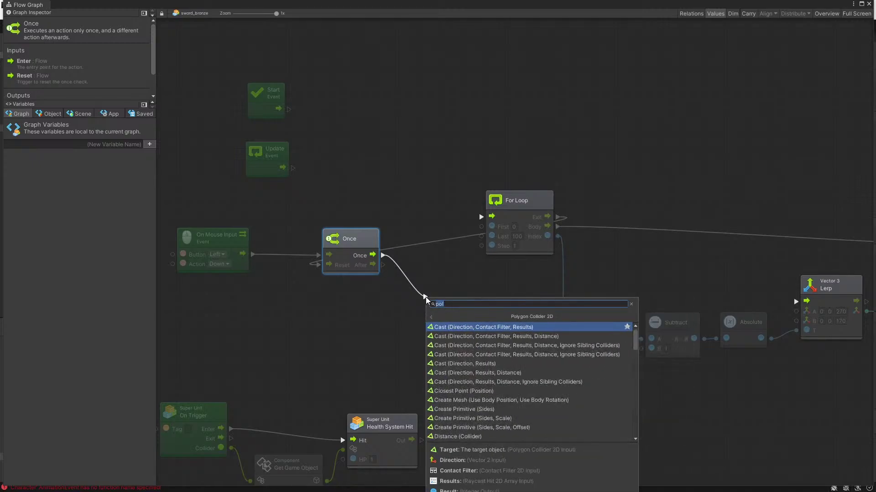
scroll(464, 401, "down", 3)
scroll(463, 424, "down", 1)
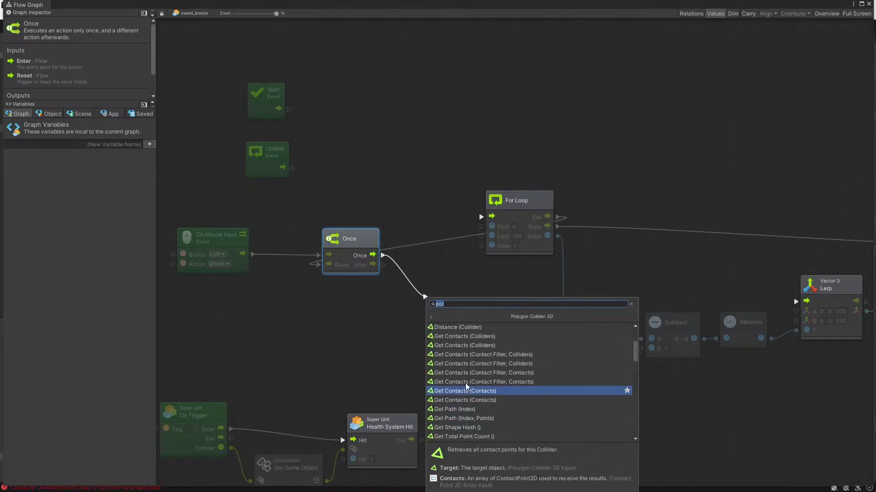
scroll(476, 431, "down", 8)
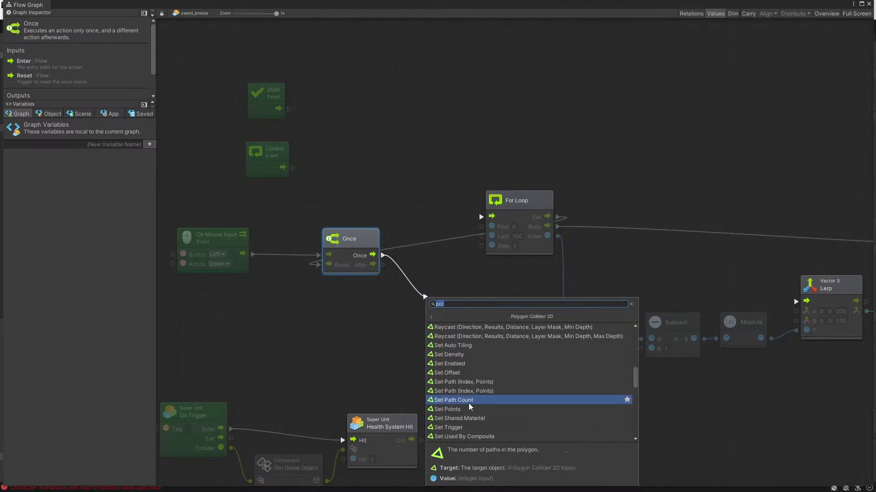
left_click(444, 363)
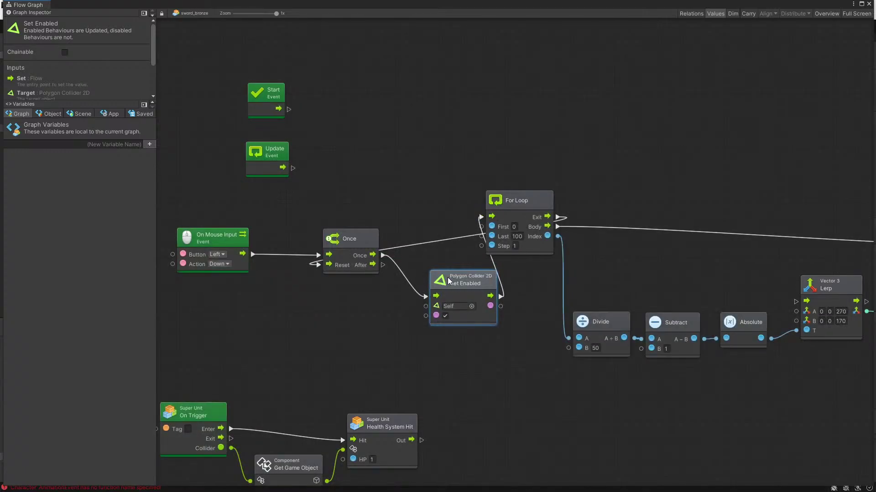
Step: Duplicate the Set Enabled unit above the For Loop, untick its value, and wire it from the loop's Exit to Once's Reset
scroll(513, 253, "down", 5)
scroll(612, 272, "up", 4)
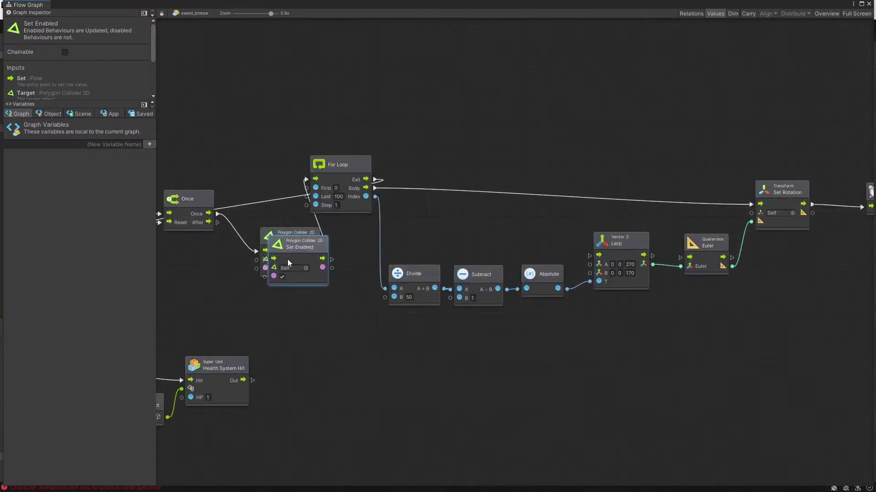
left_click_drag(287, 259, 426, 133)
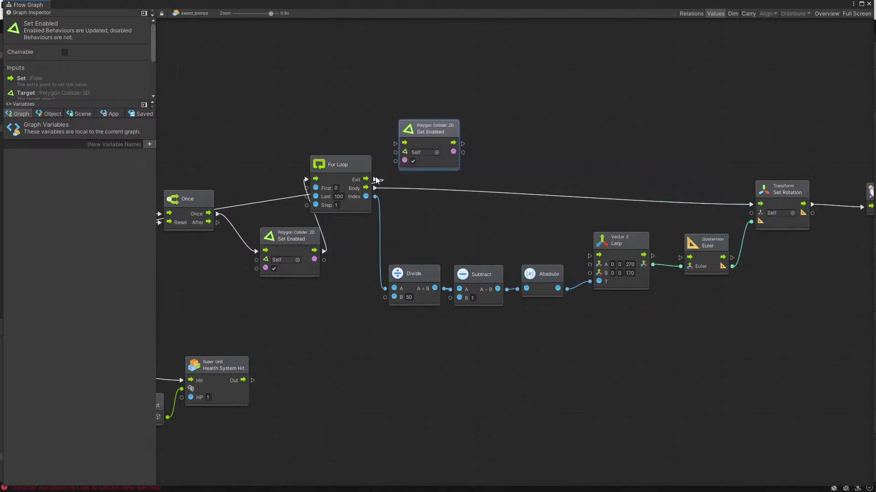
left_click_drag(376, 180, 395, 144)
left_click(413, 161)
scroll(409, 173, "up", 1)
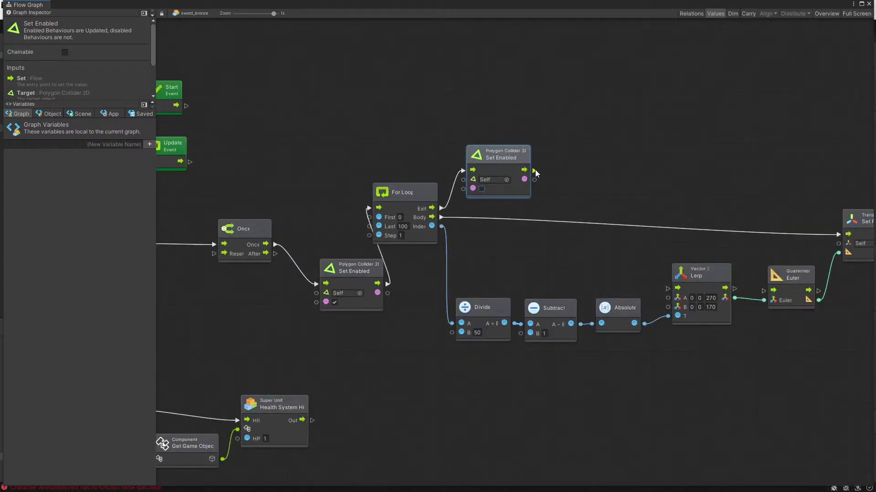
left_click_drag(534, 170, 214, 253)
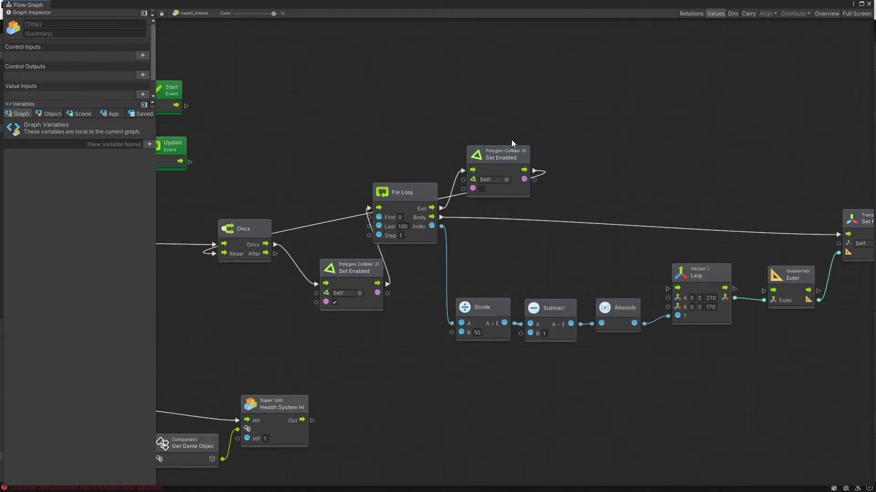
key("ctrl+d")
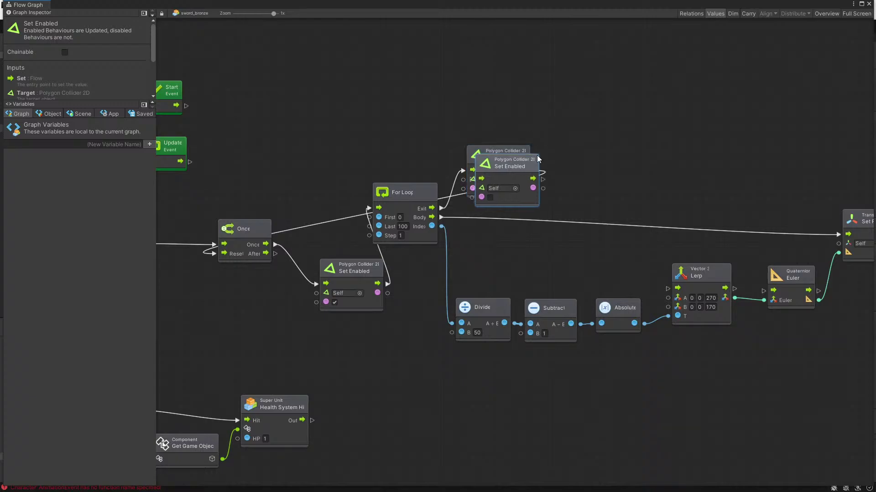
left_click_drag(537, 157, 563, 138)
key("Delete")
Step: Review the collider toggling around the swing loop and the trigger hit logic in sword_bronze's graph, and close the graph
scroll(401, 135, "down", 5)
scroll(451, 284, "up", 5)
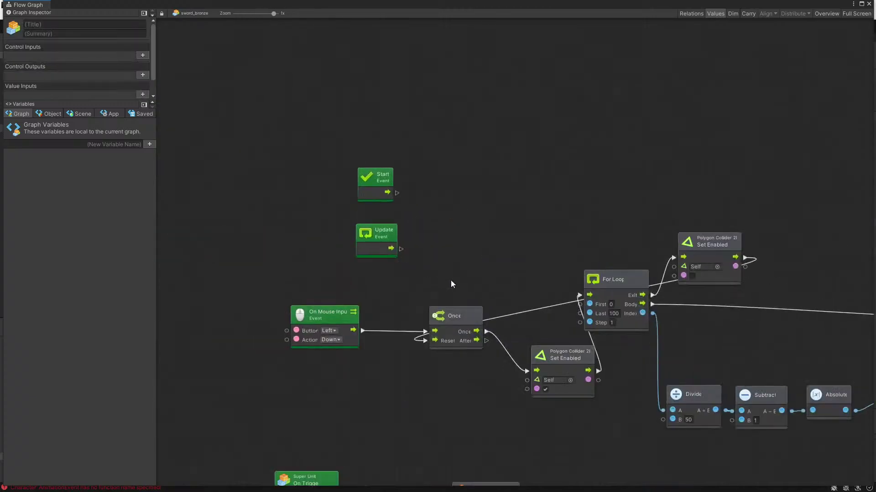
scroll(497, 282, "down", 4)
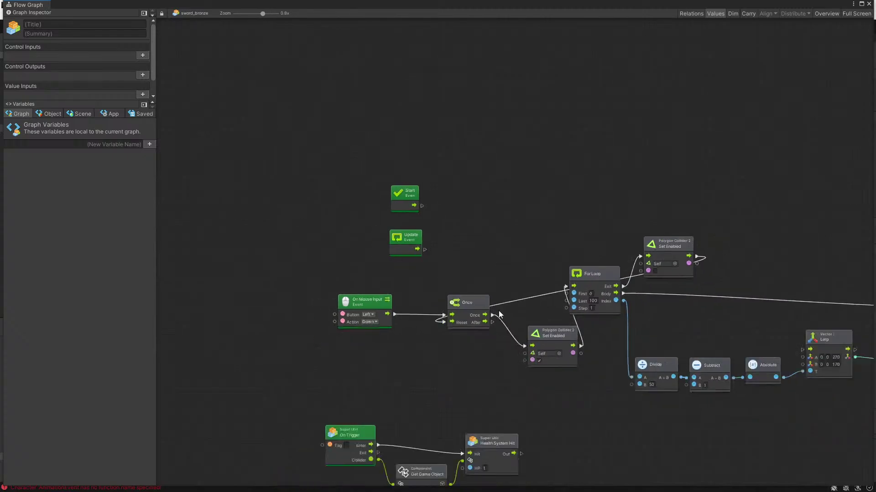
scroll(499, 315, "up", 5)
middle_click_drag(452, 435, 404, 382)
scroll(547, 274, "down", 2)
scroll(502, 420, "down", 3)
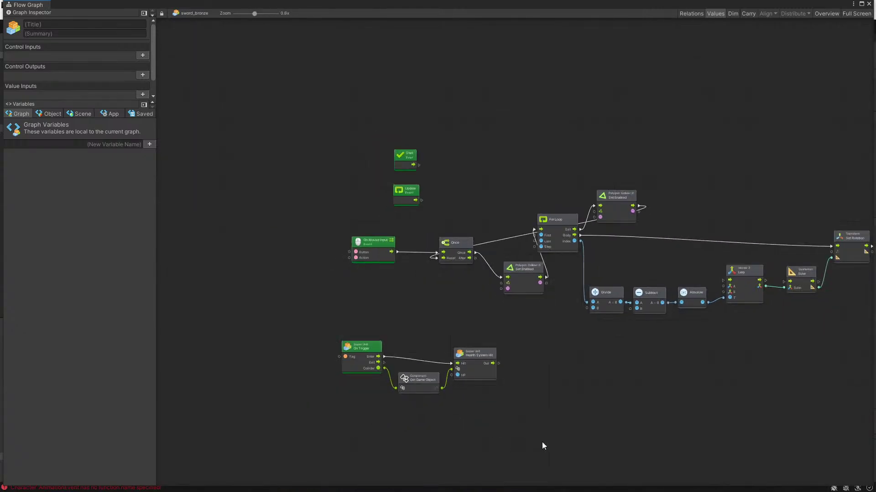
scroll(542, 442, "up", 4)
left_click(416, 294)
left_click_drag(416, 292, 419, 292)
left_click(513, 269)
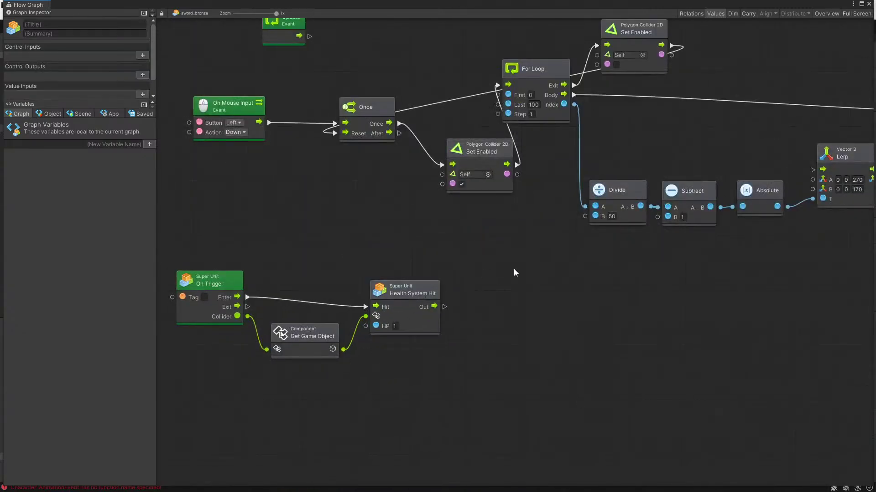
left_click(868, 3)
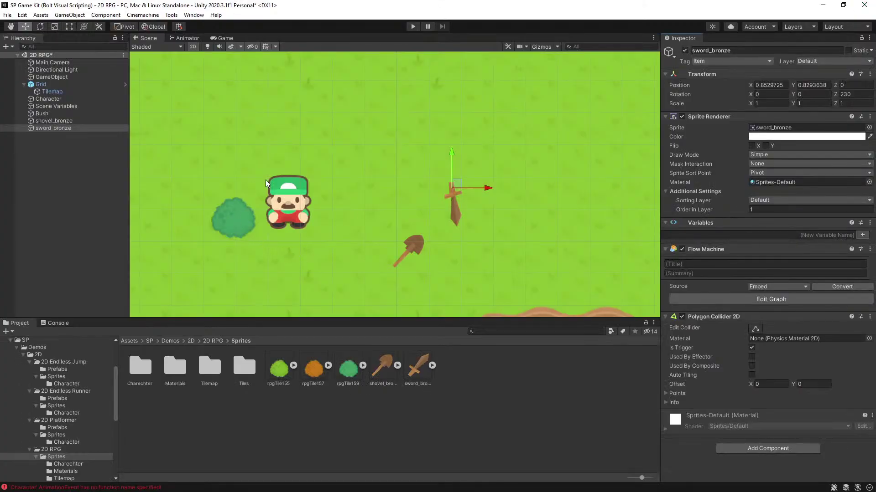
Step: Open the Bush object's flow graph for editing
left_click(50, 112)
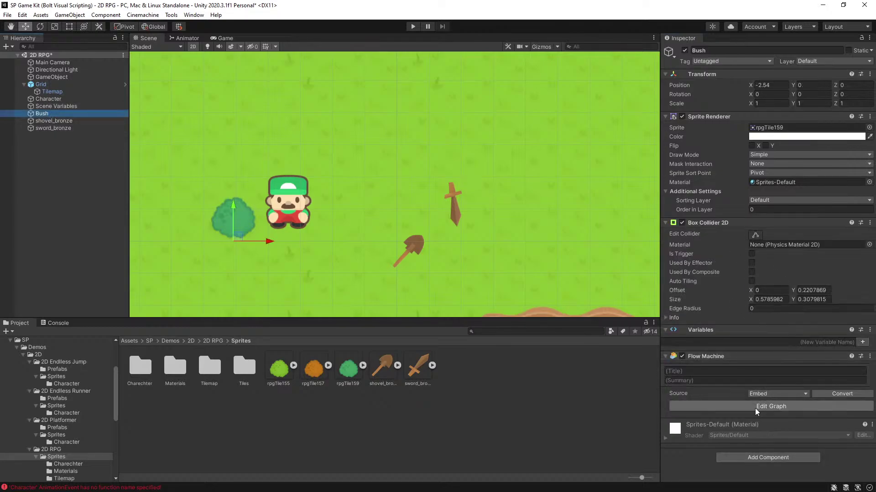
left_click(767, 408)
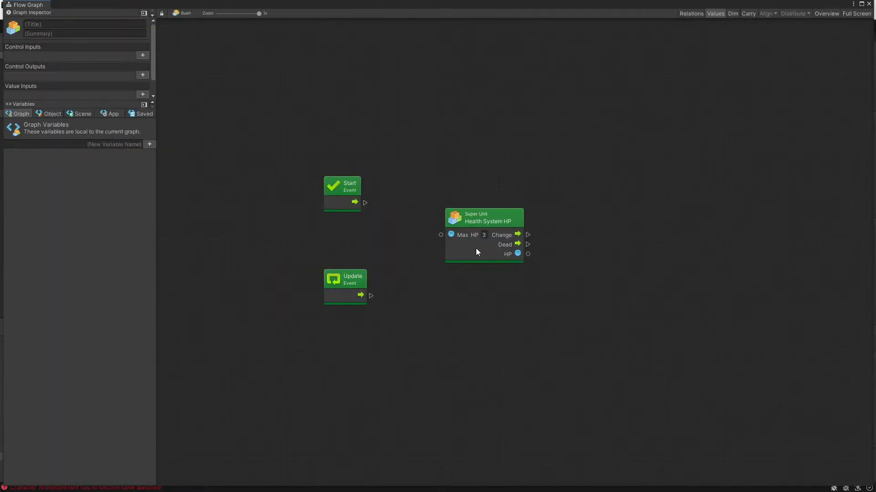
left_click(492, 221)
left_click_drag(493, 222, 519, 223)
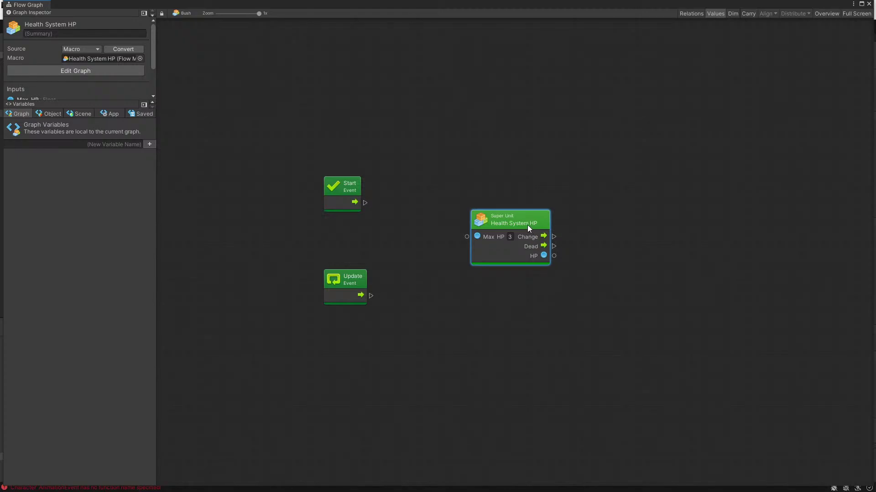
key("ctrl+z")
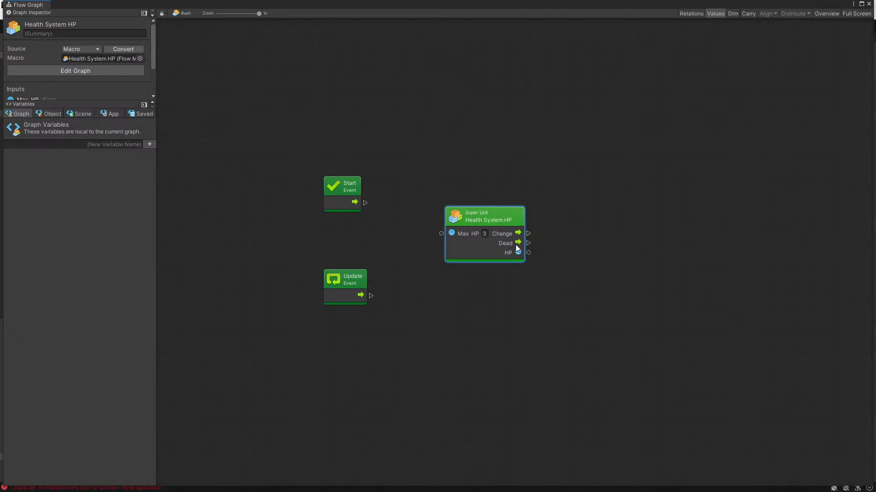
Step: Add a Remove super unit wired from the Dead output of Health System HP, and close the Bush graph
left_click_drag(529, 243, 606, 241)
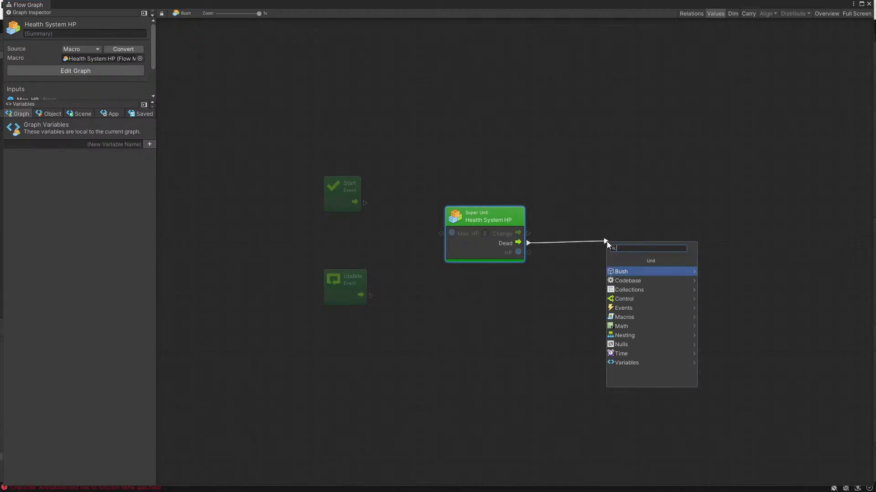
type("remove")
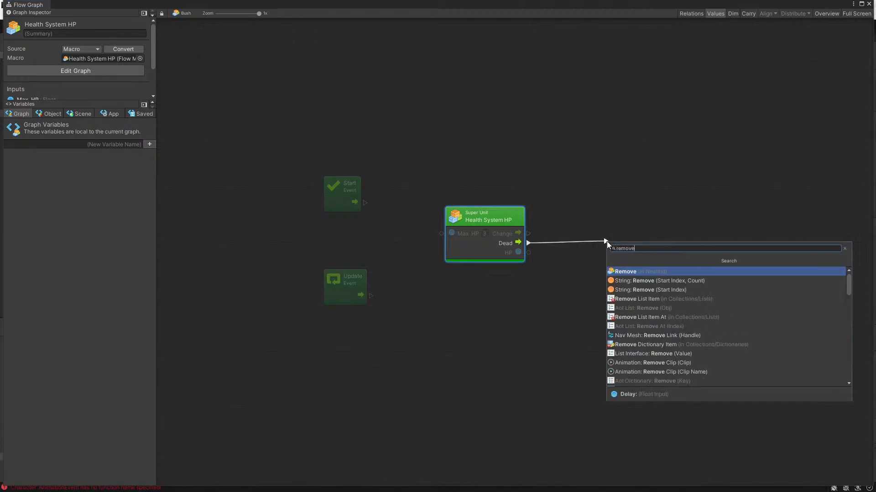
key("Return")
left_click(654, 360)
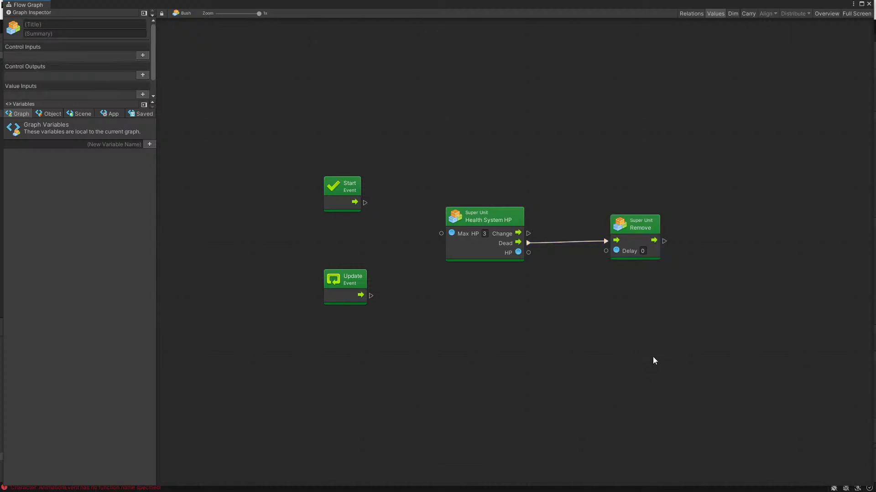
left_click(868, 4)
Step: Play-test the scene by walking the character around toward the bronze sword, and stop the game
left_click(410, 27)
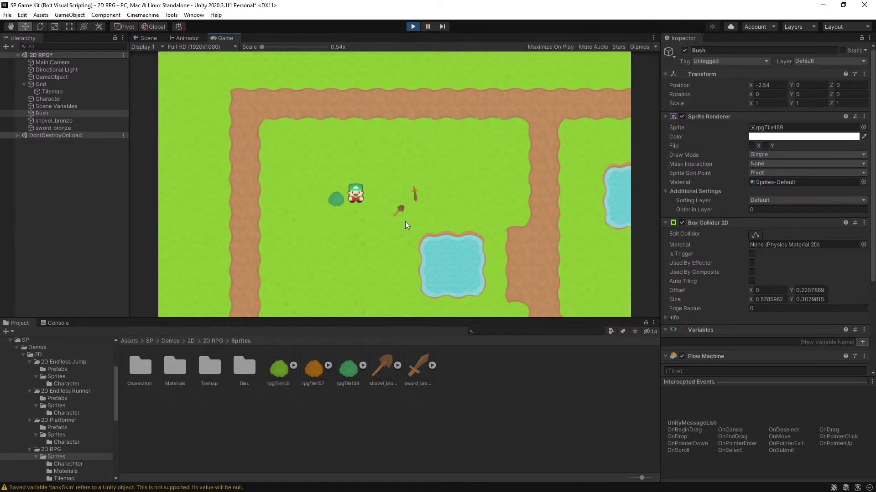
key("w")
key("d")
key("s")
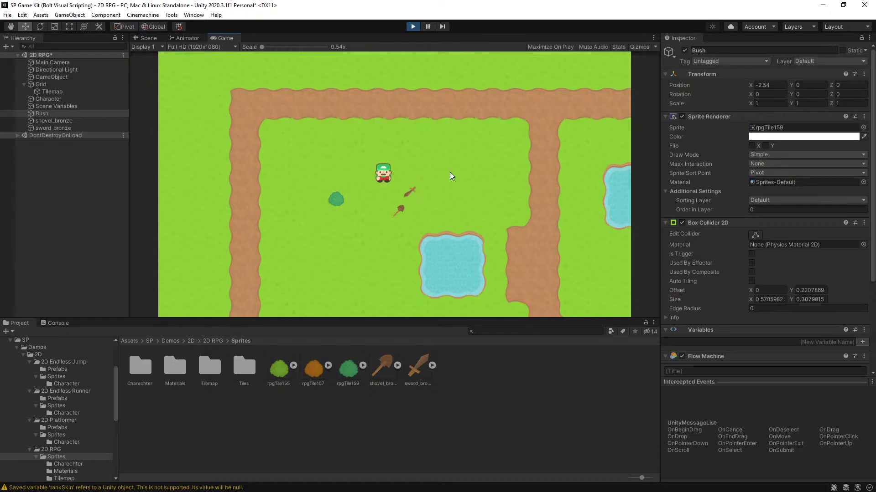
key("w")
key("d")
key("s")
key("a")
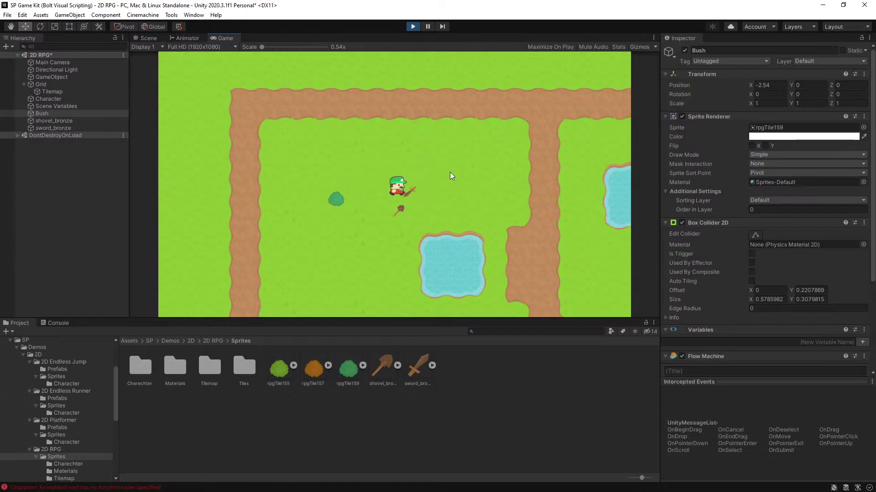
key("d")
left_click(413, 26)
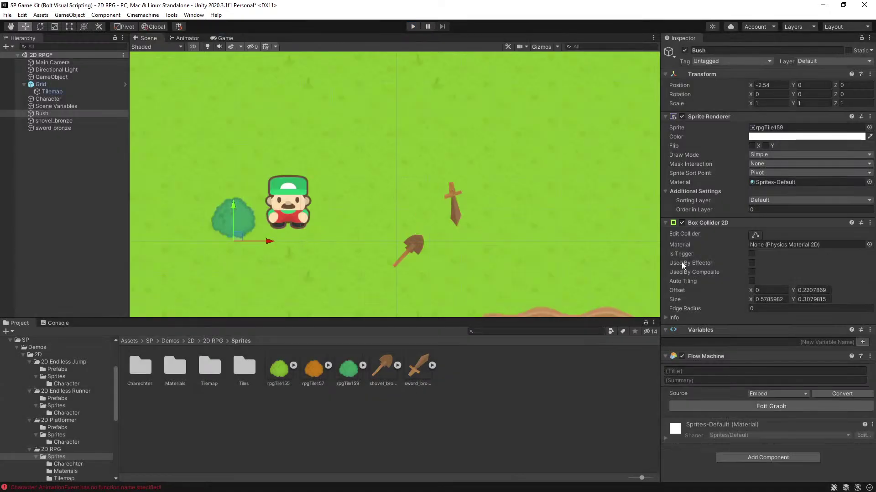
Step: Run the game again, pick up the bronze sword with the character, and carry it toward the bush
left_click(413, 26)
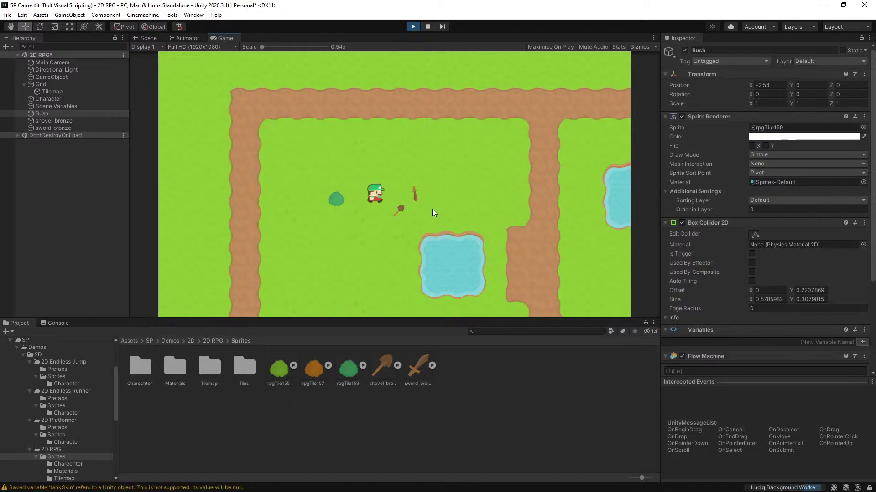
key("d")
key("w")
key("a")
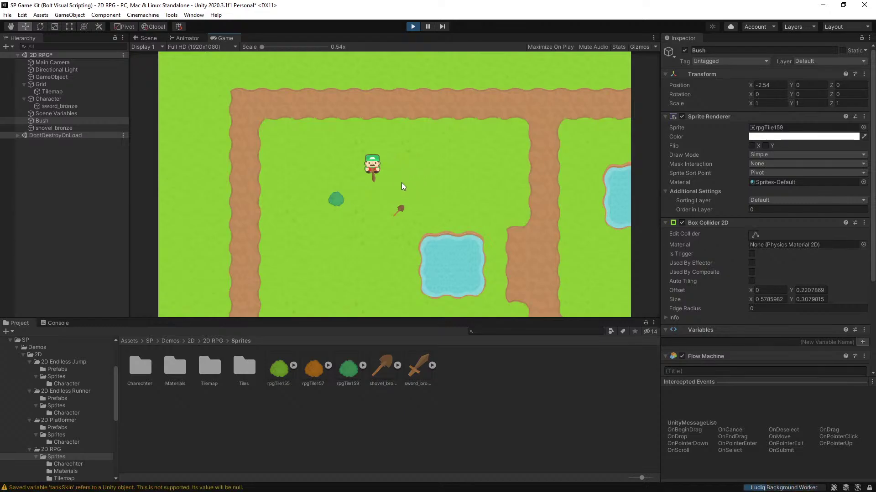
key("s")
key("a")
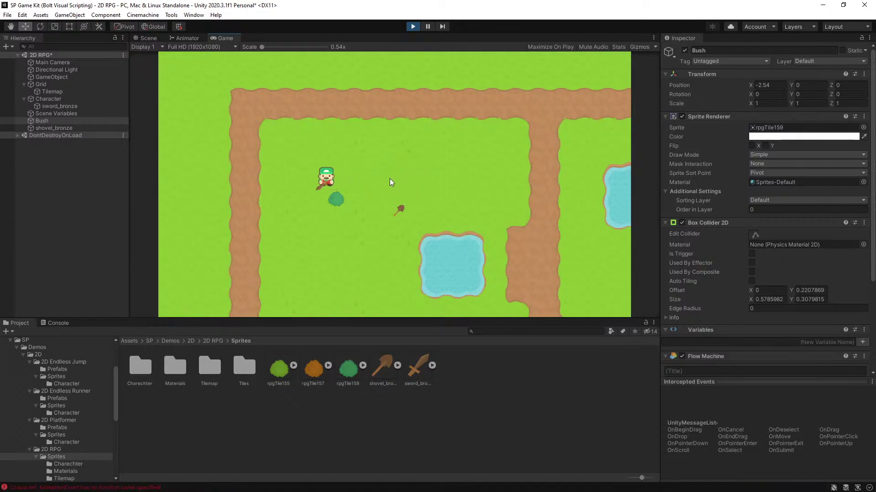
Step: Move the character around the bush, strike it with the sword to test its removal, and stop the game
key("s")
key("a")
key("w")
key("d")
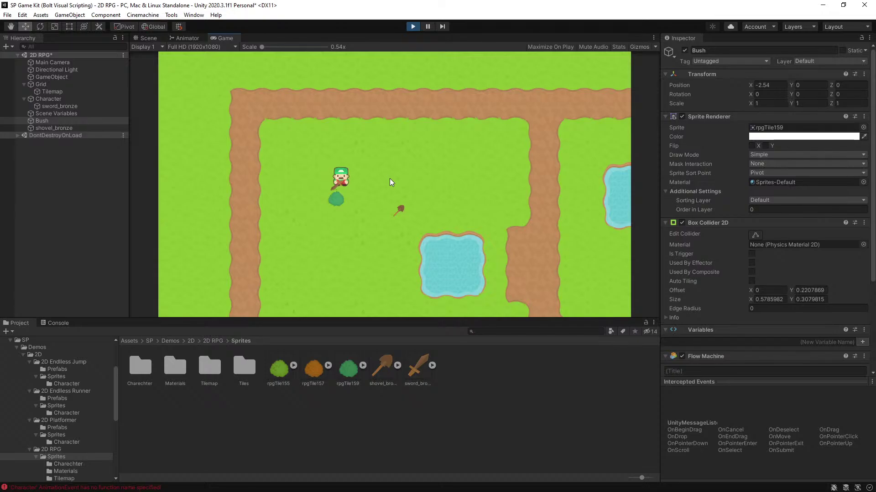
key("s")
key("a")
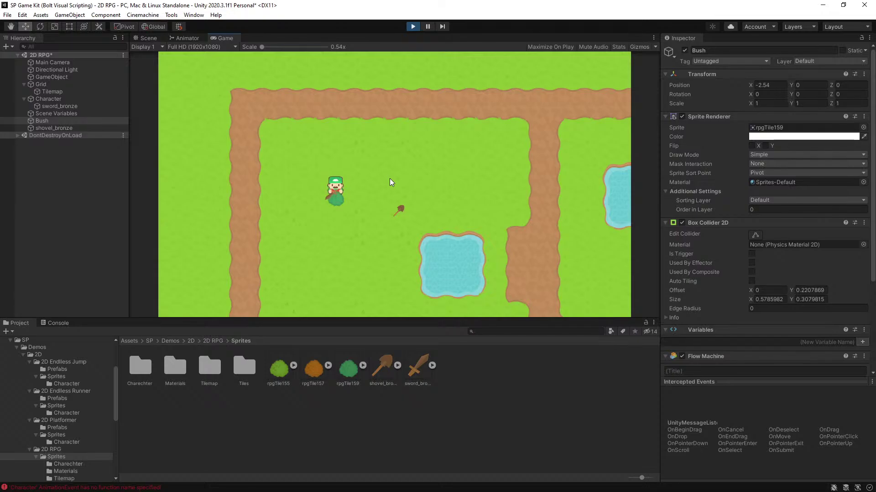
key("space")
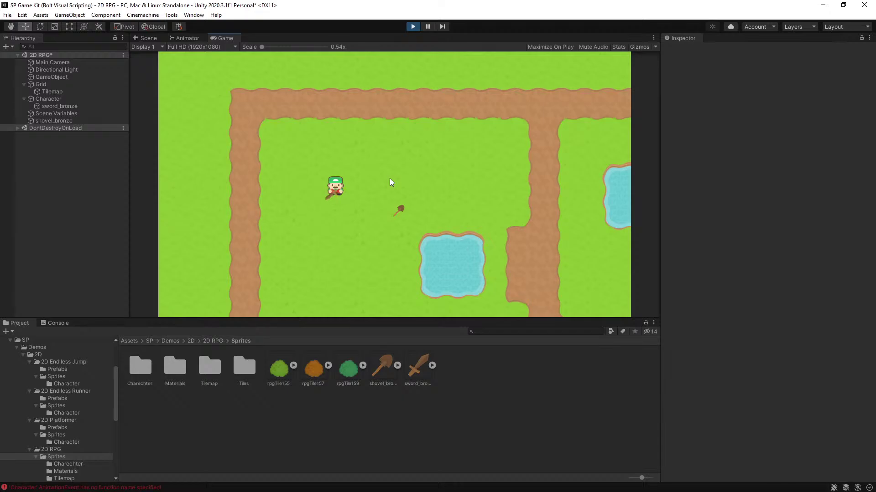
left_click(414, 28)
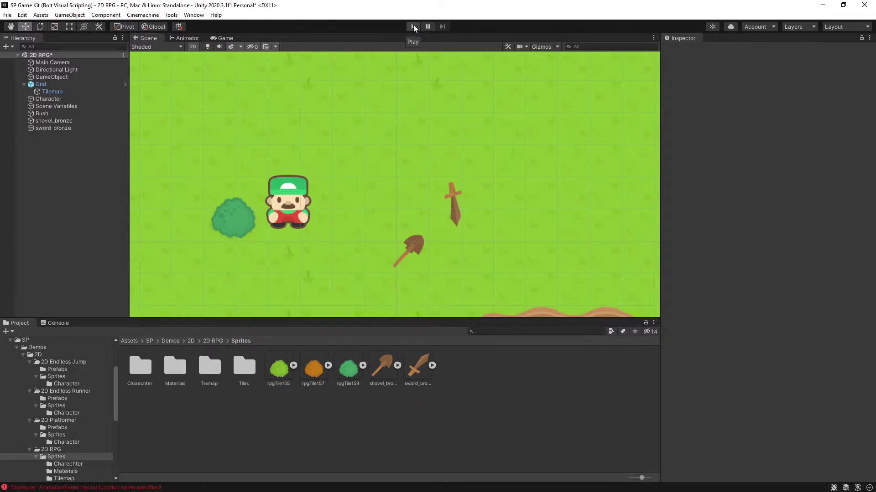
Step: Review the sword_bronze and Bush components and the unit folders inside SP/Units, and return to the SP folder
left_click(76, 129)
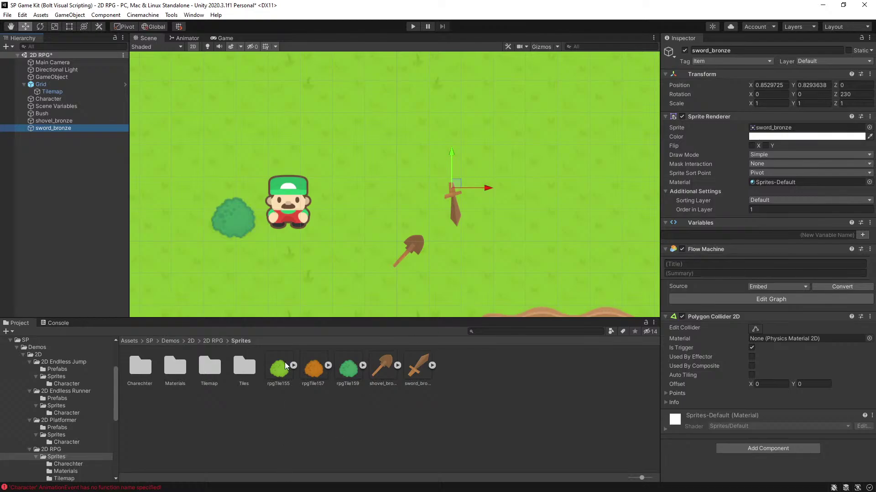
left_click(231, 212)
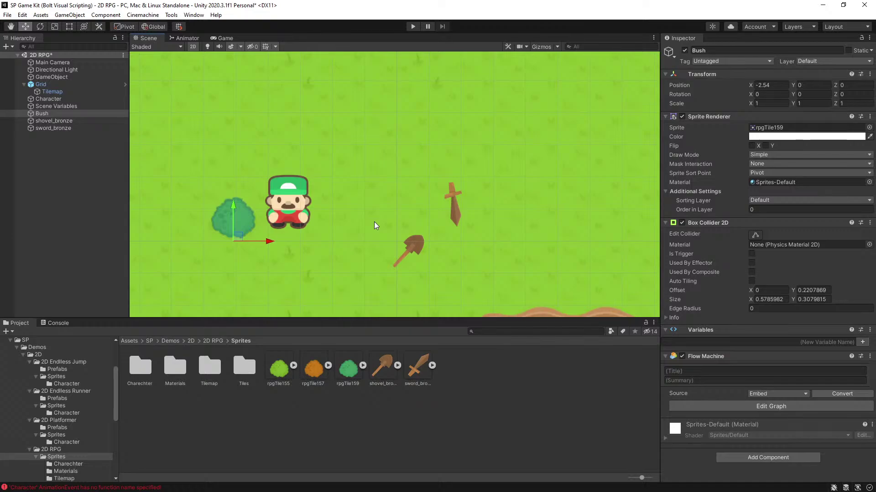
left_click(170, 342)
left_click(151, 340)
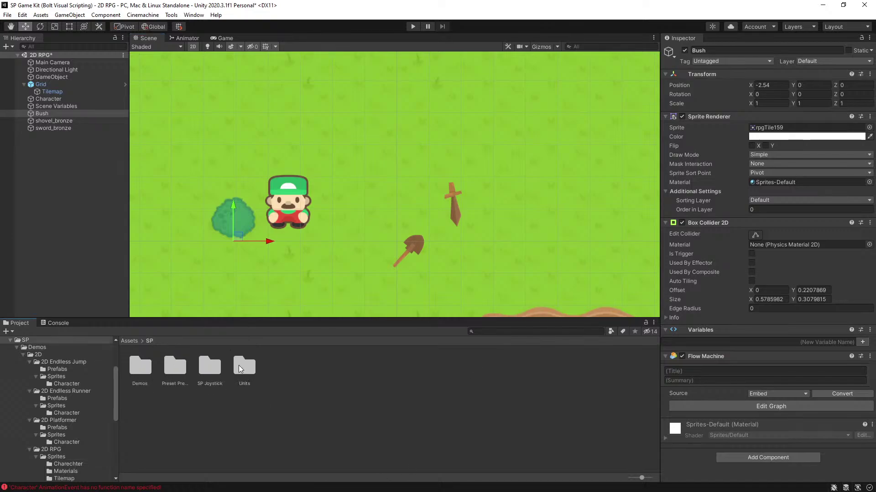
double_click(244, 366)
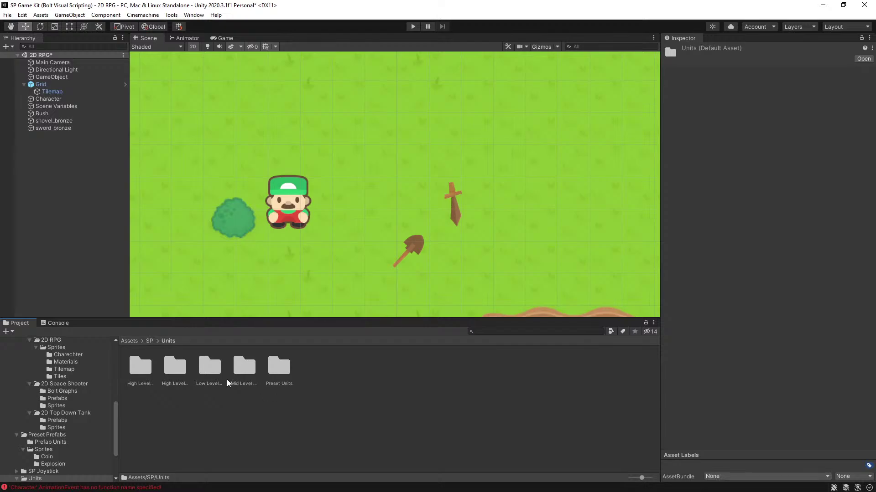
left_click(150, 341)
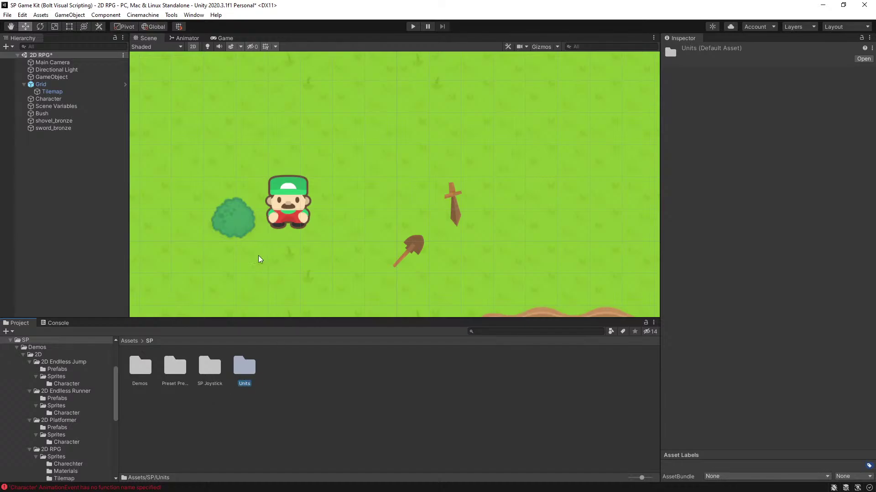
middle_click_drag(353, 161, 349, 156)
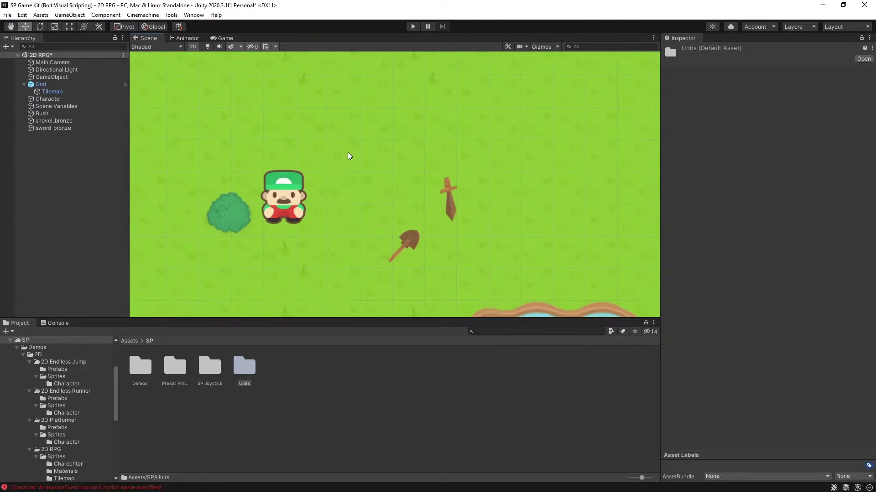